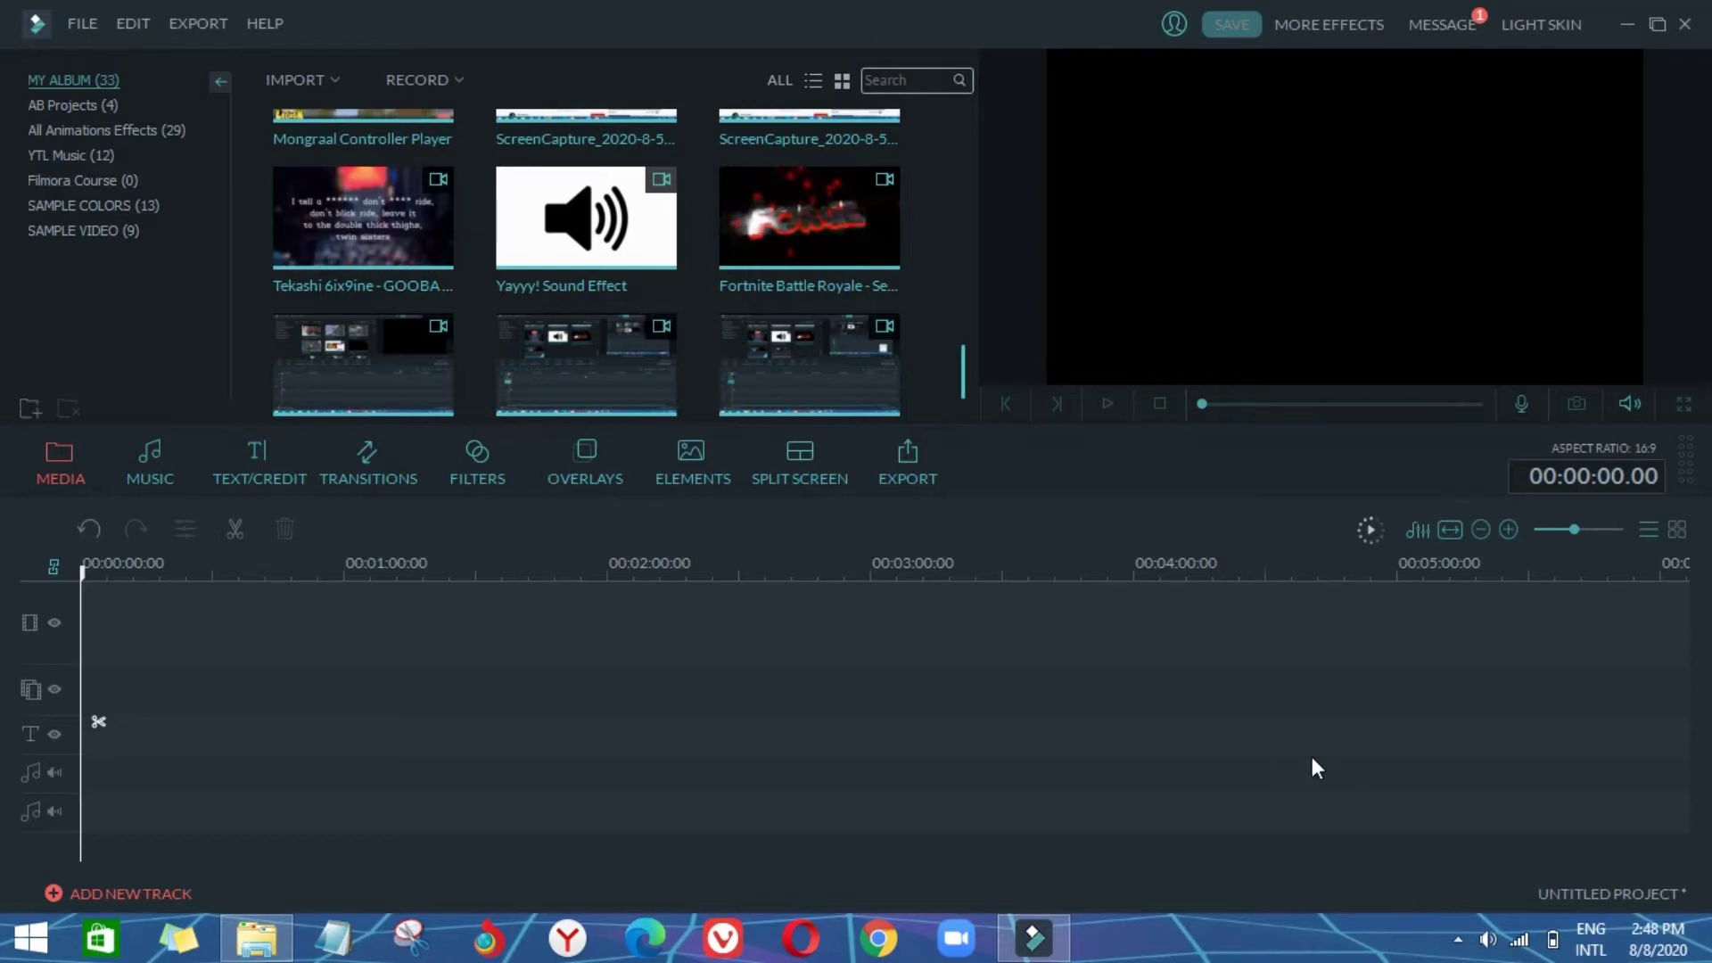
Step: Minimize the video editor and switch to the YouTube home page in Chrome, ready to search
{"action": "left_click", "coordinate": [1629, 22]}
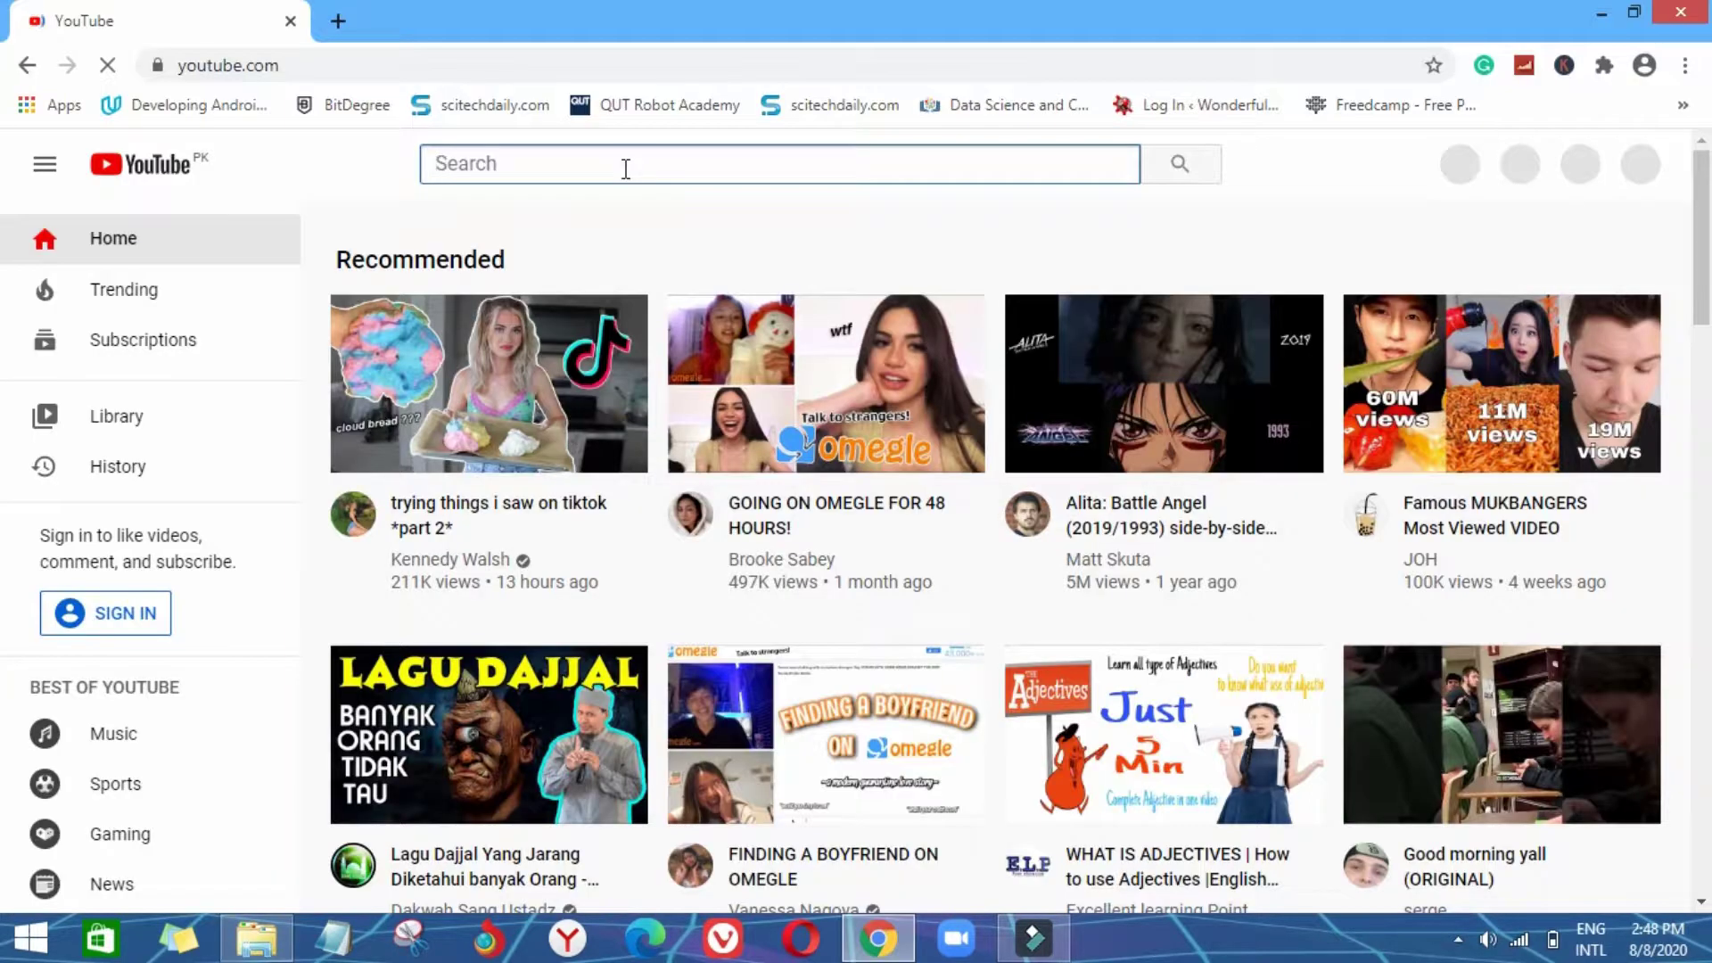
{"action": "left_click", "coordinate": [624, 164]}
{"action": "type", "text": "tebo"}
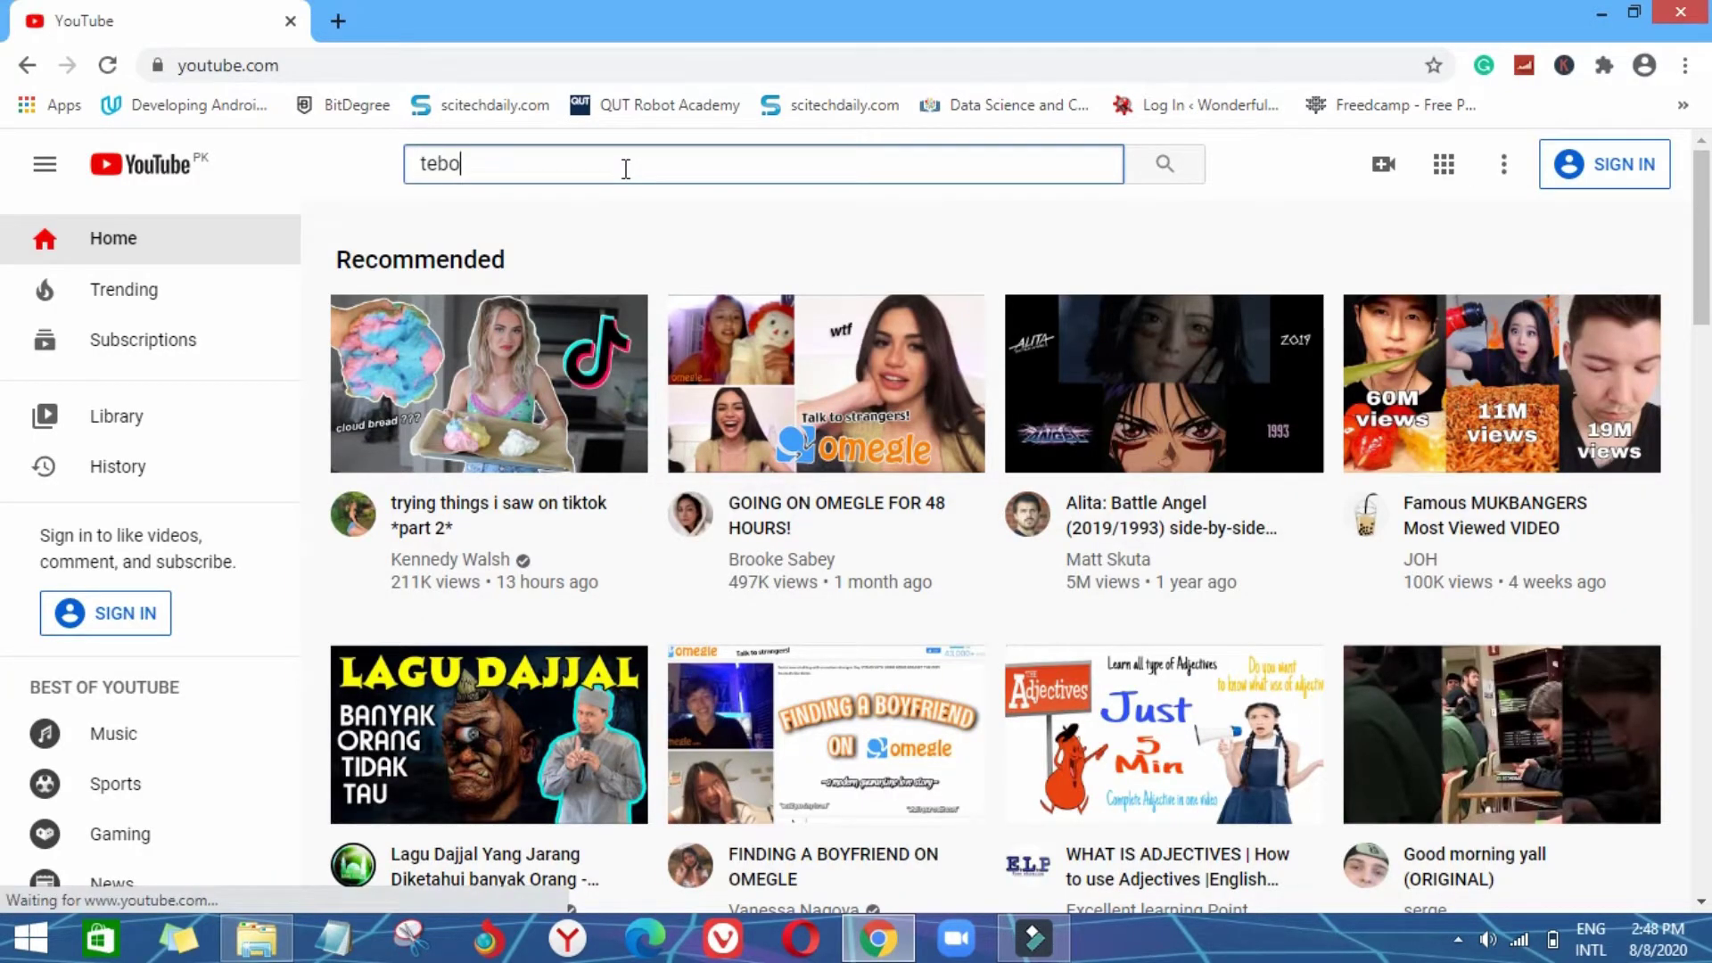
{"action": "type", "text": "i"}
{"action": "key", "text": "BackSpace"}
{"action": "key", "text": "BackSpace"}
{"action": "key", "text": "BackSpace"}
{"action": "key", "text": "BackSpace"}
{"action": "key", "text": "BackSpace"}
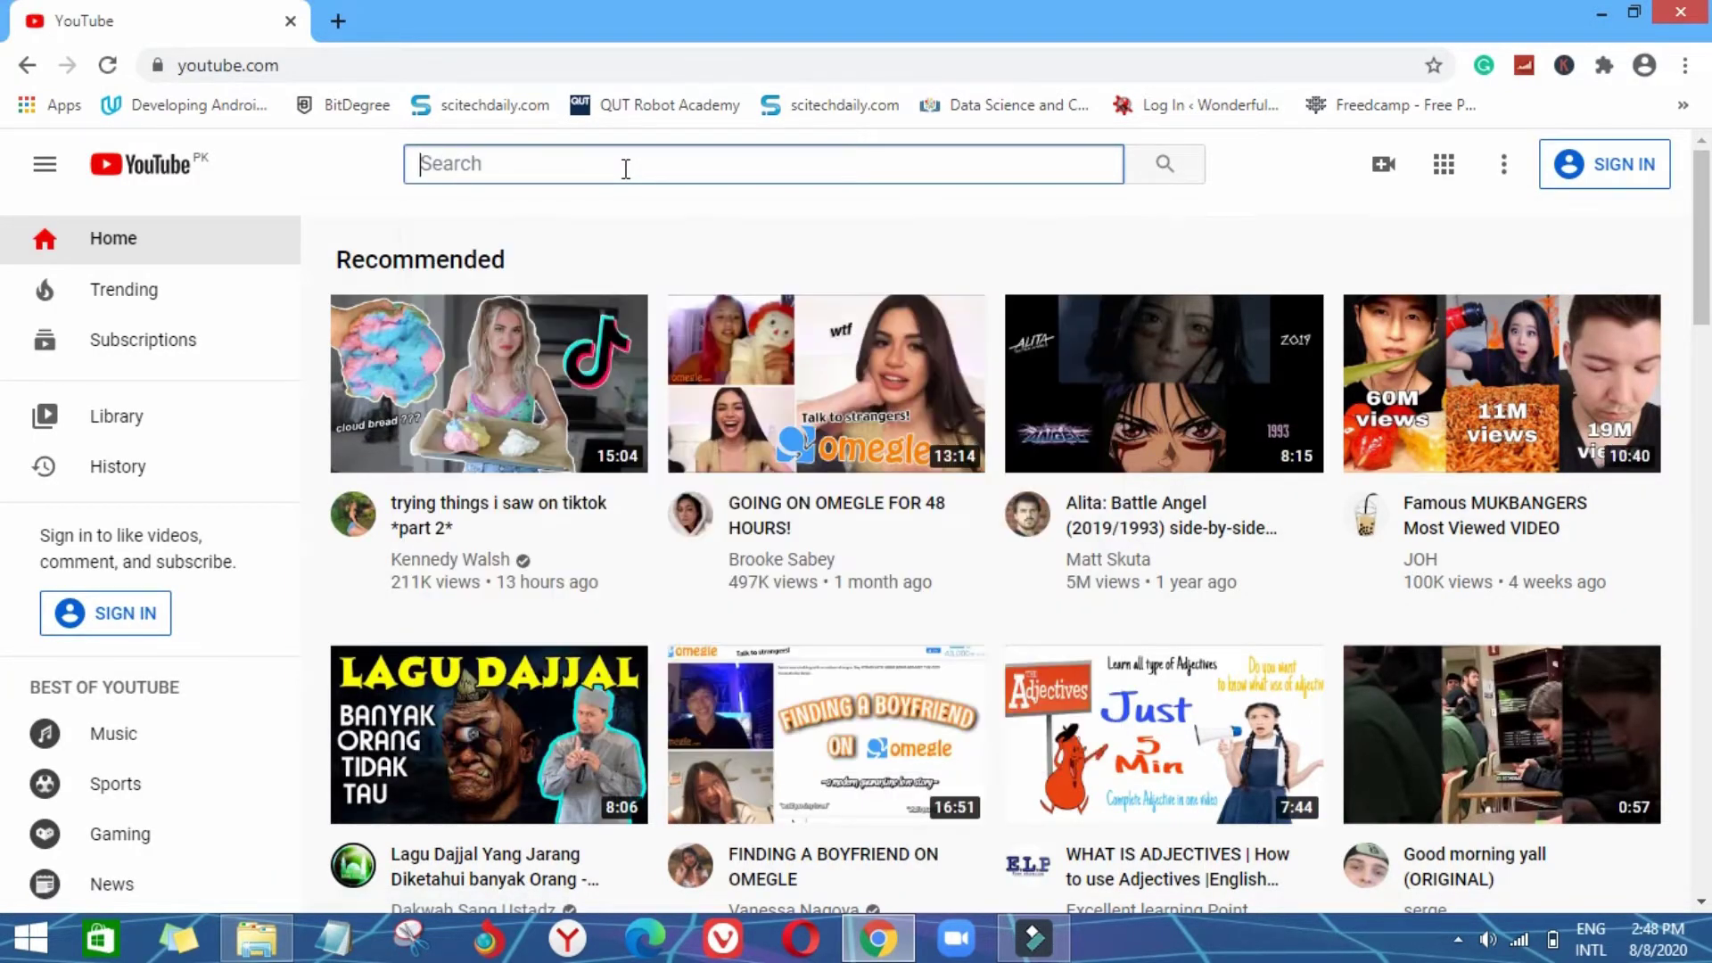
Step: Search YouTube for "theboiadren" and open the TheBoiAdren channel
{"action": "type", "text": "theboiadren"}
{"action": "key", "text": "Return"}
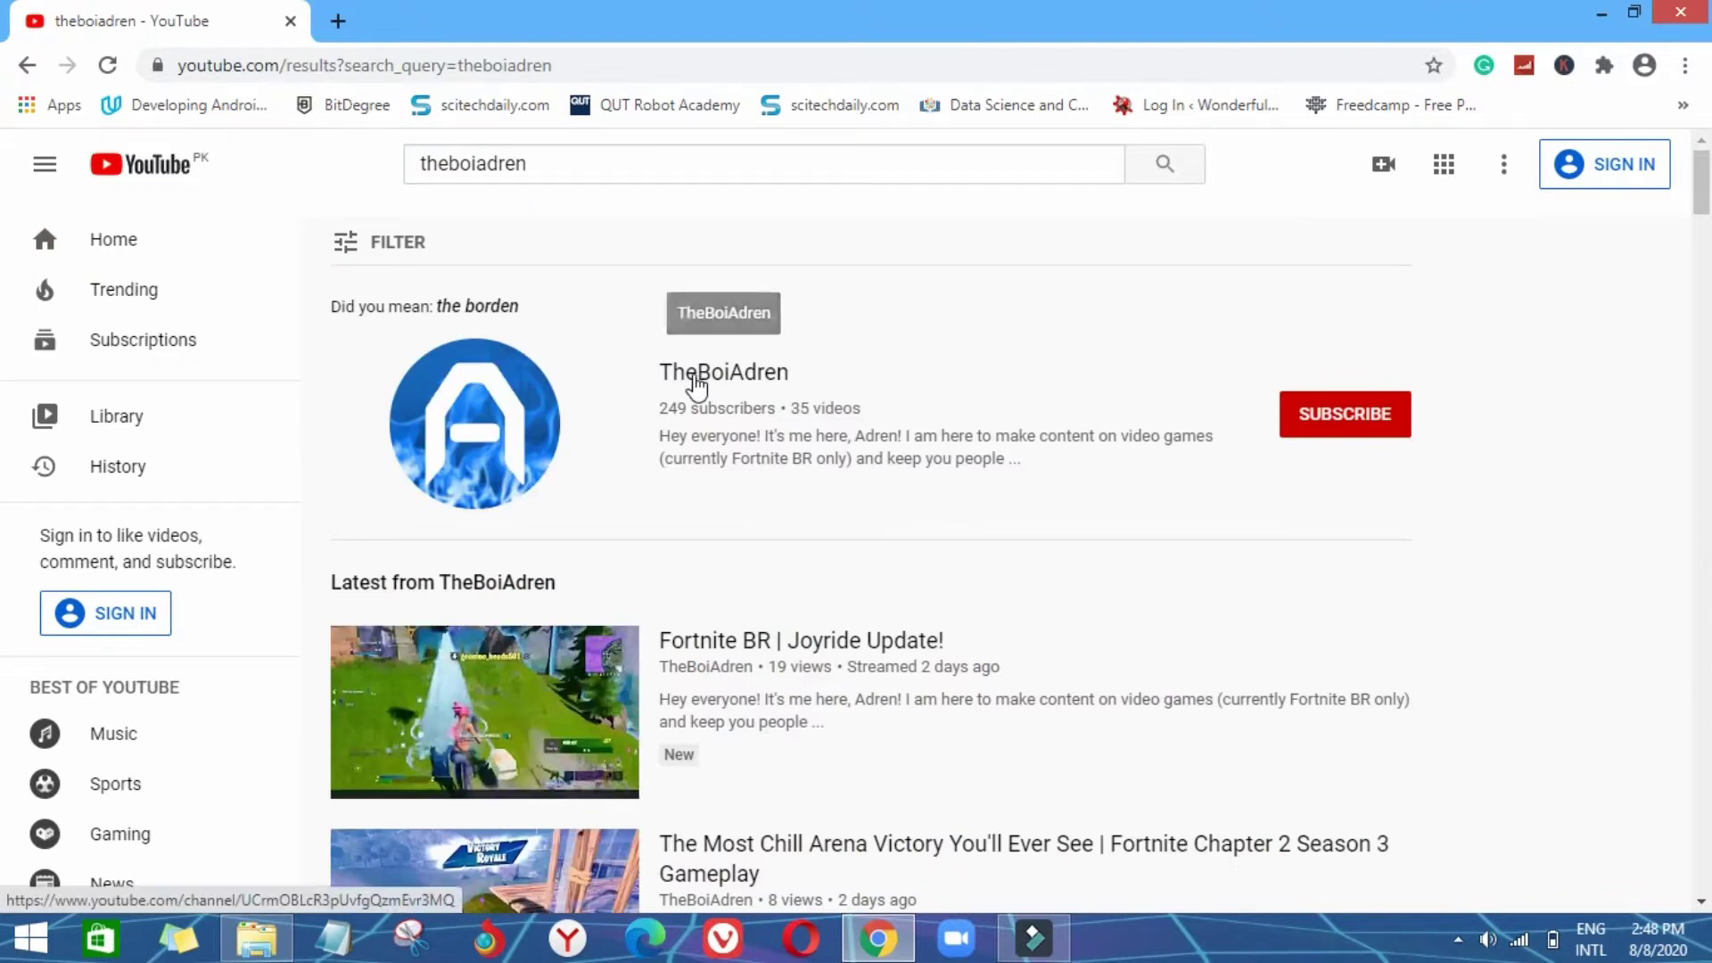
{"action": "left_click", "coordinate": [697, 383]}
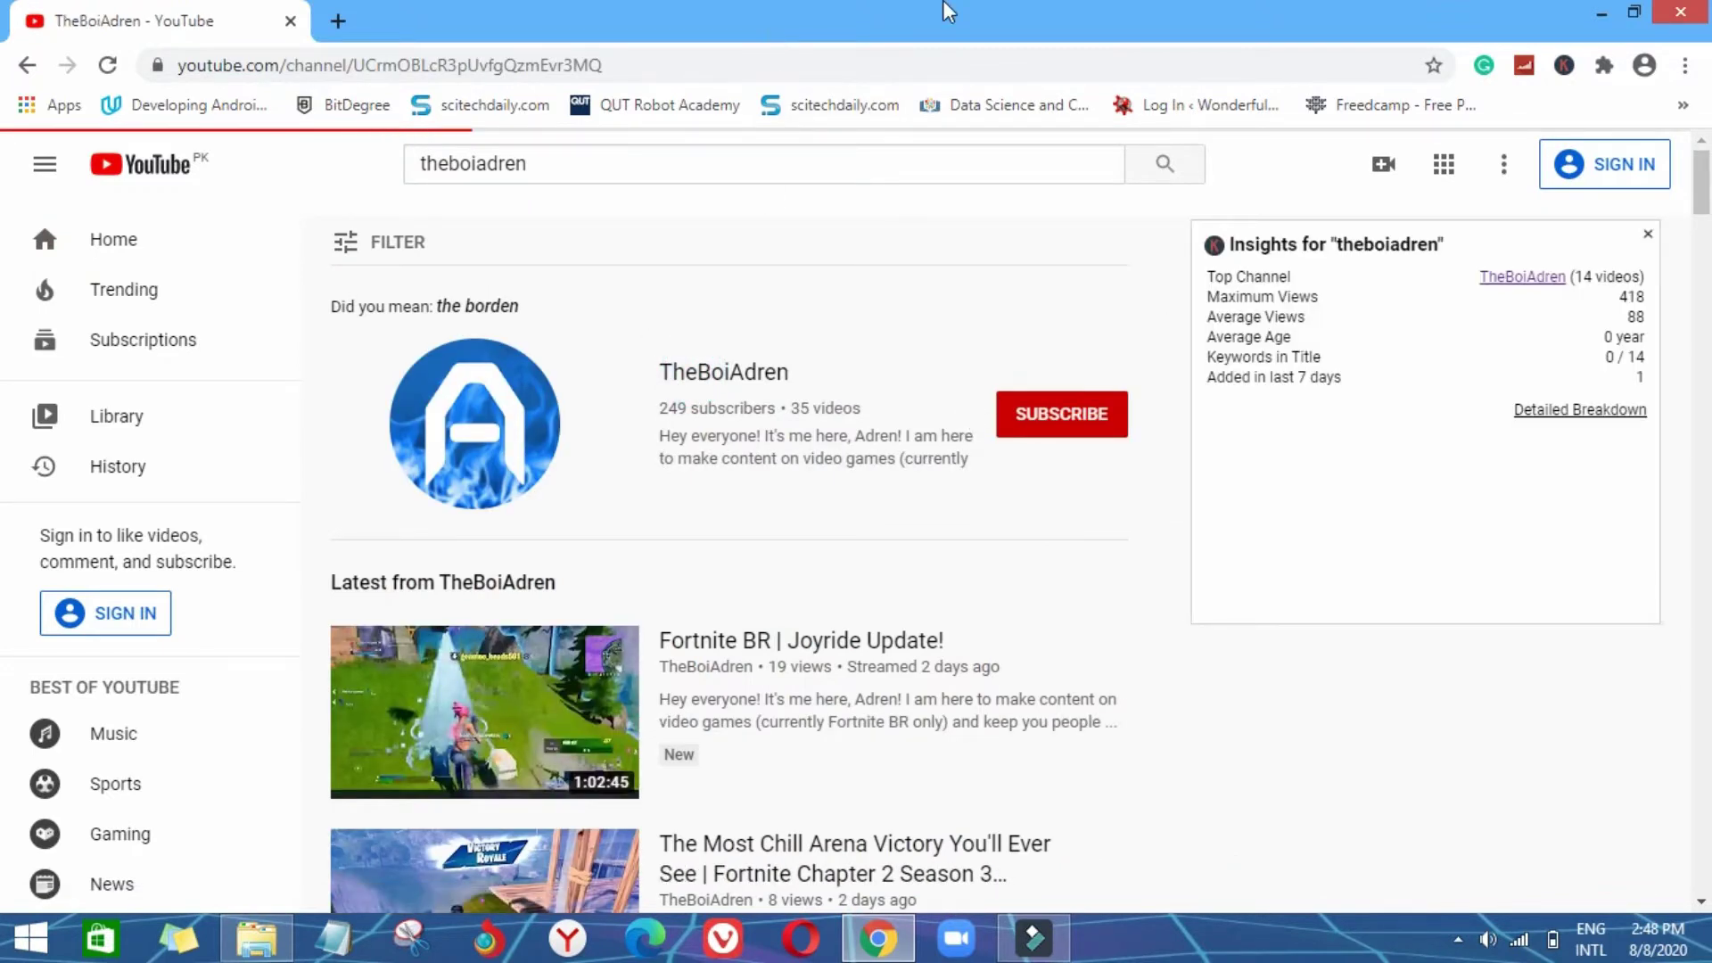
Step: Look through the Uploads row on the TheBoiAdren channel's home page, ending with the browser window maximized
{"action": "scroll", "coordinate": [446, 535], "scroll_direction": "down", "scroll_amount": 1}
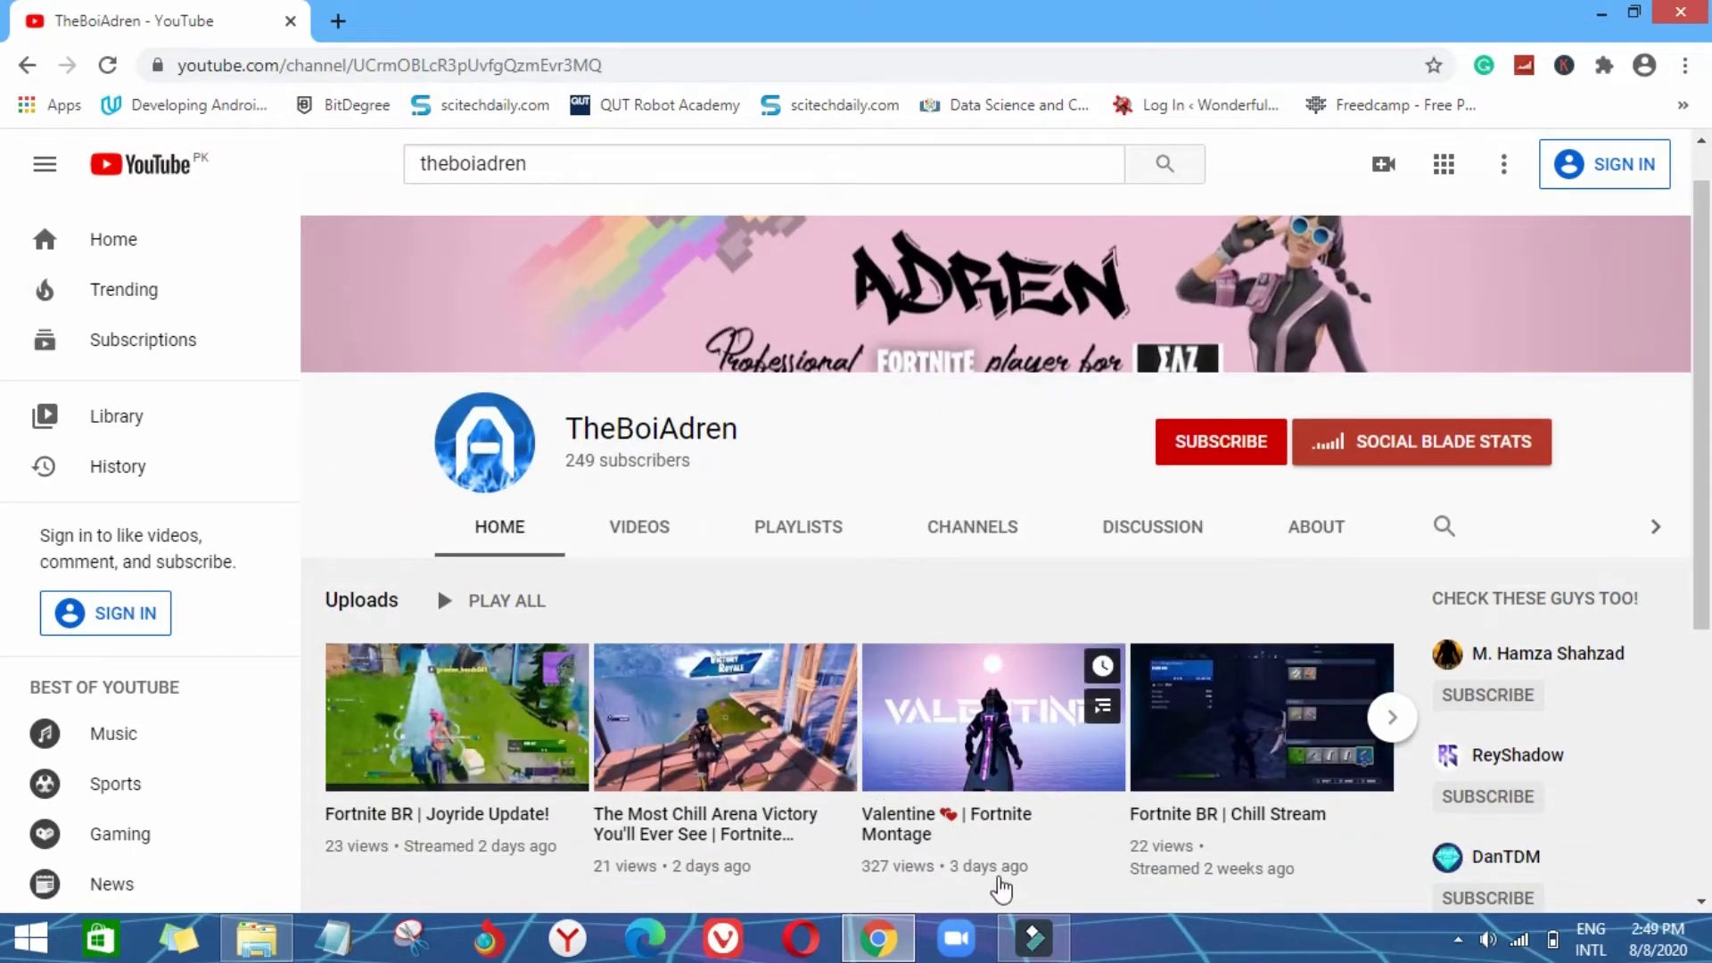
{"action": "left_click", "coordinate": [1632, 13]}
{"action": "left_click_drag", "start_coordinate": [1346, 44], "coordinate": [693, 21]}
{"action": "left_click", "coordinate": [932, 669]}
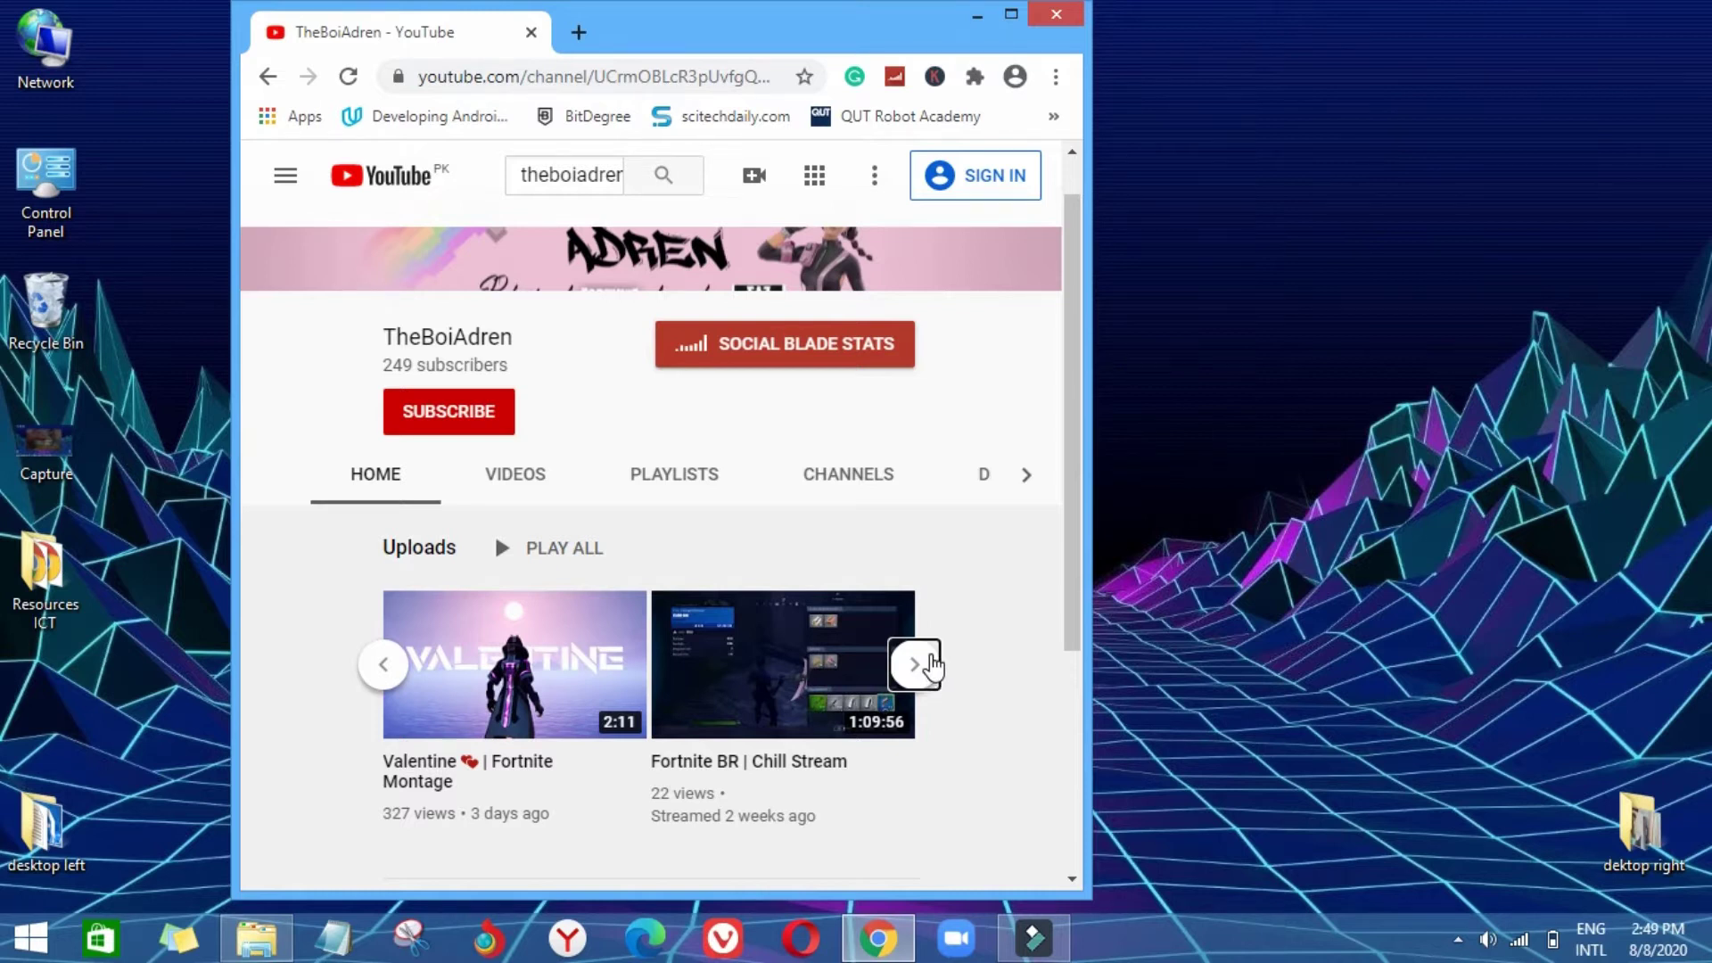
{"action": "left_click", "coordinate": [932, 664]}
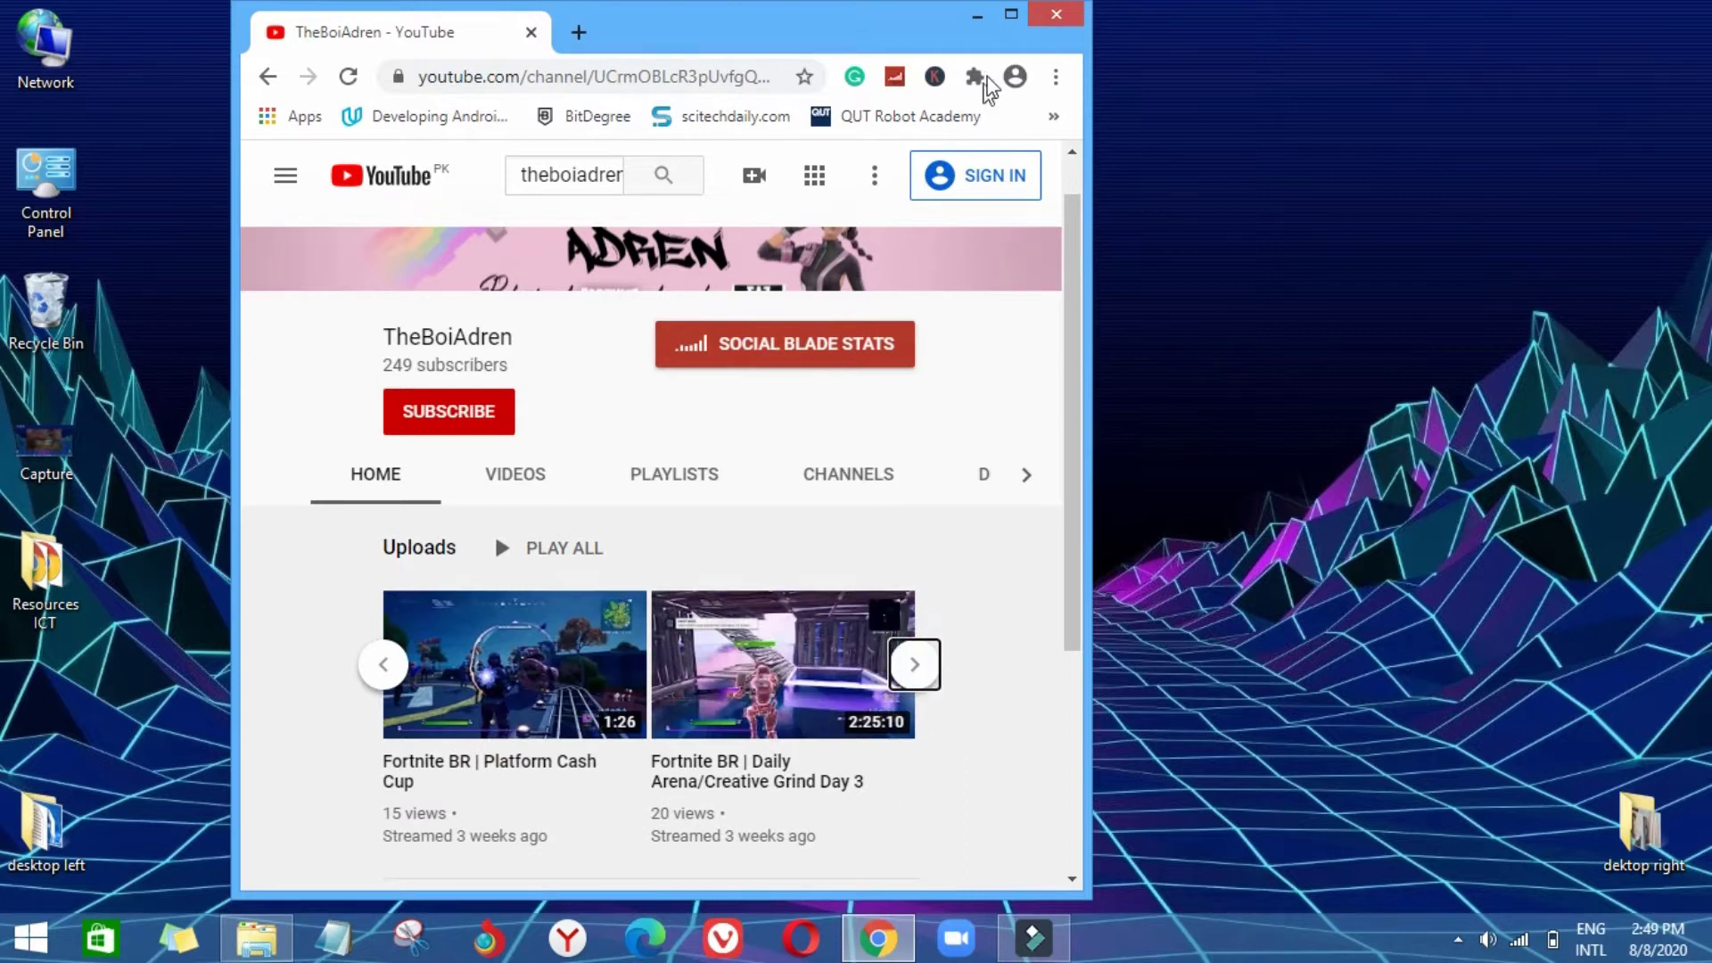
{"action": "left_click", "coordinate": [1011, 14]}
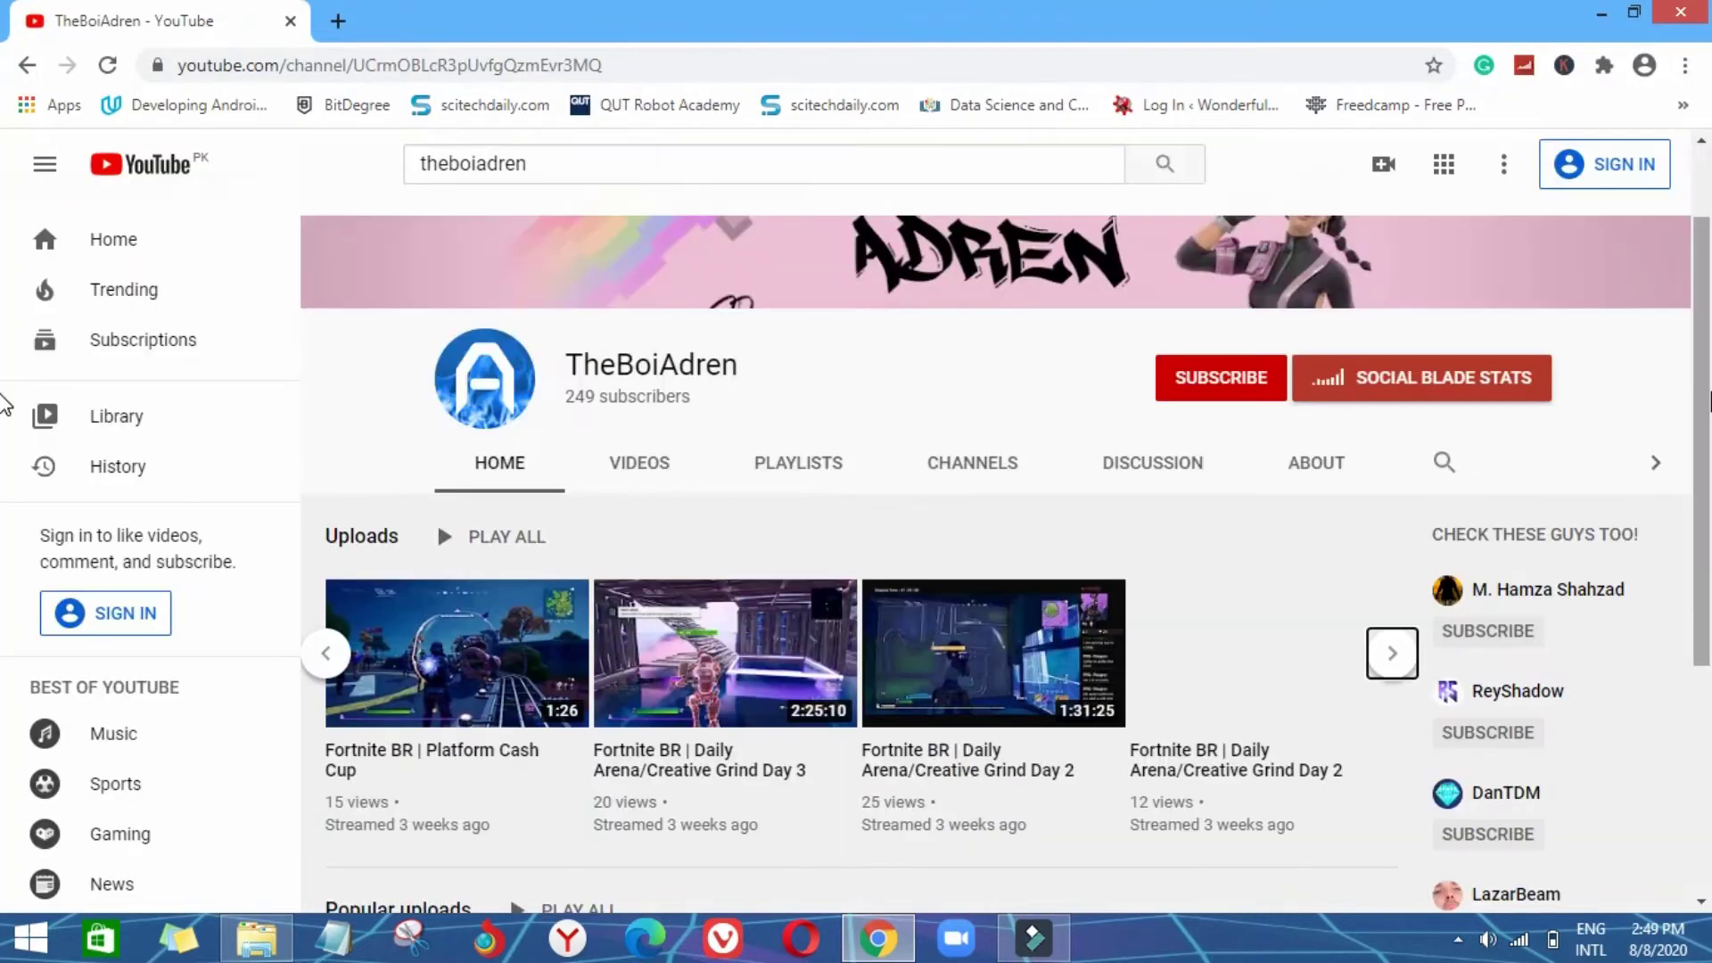
{"action": "left_click", "coordinate": [1392, 665]}
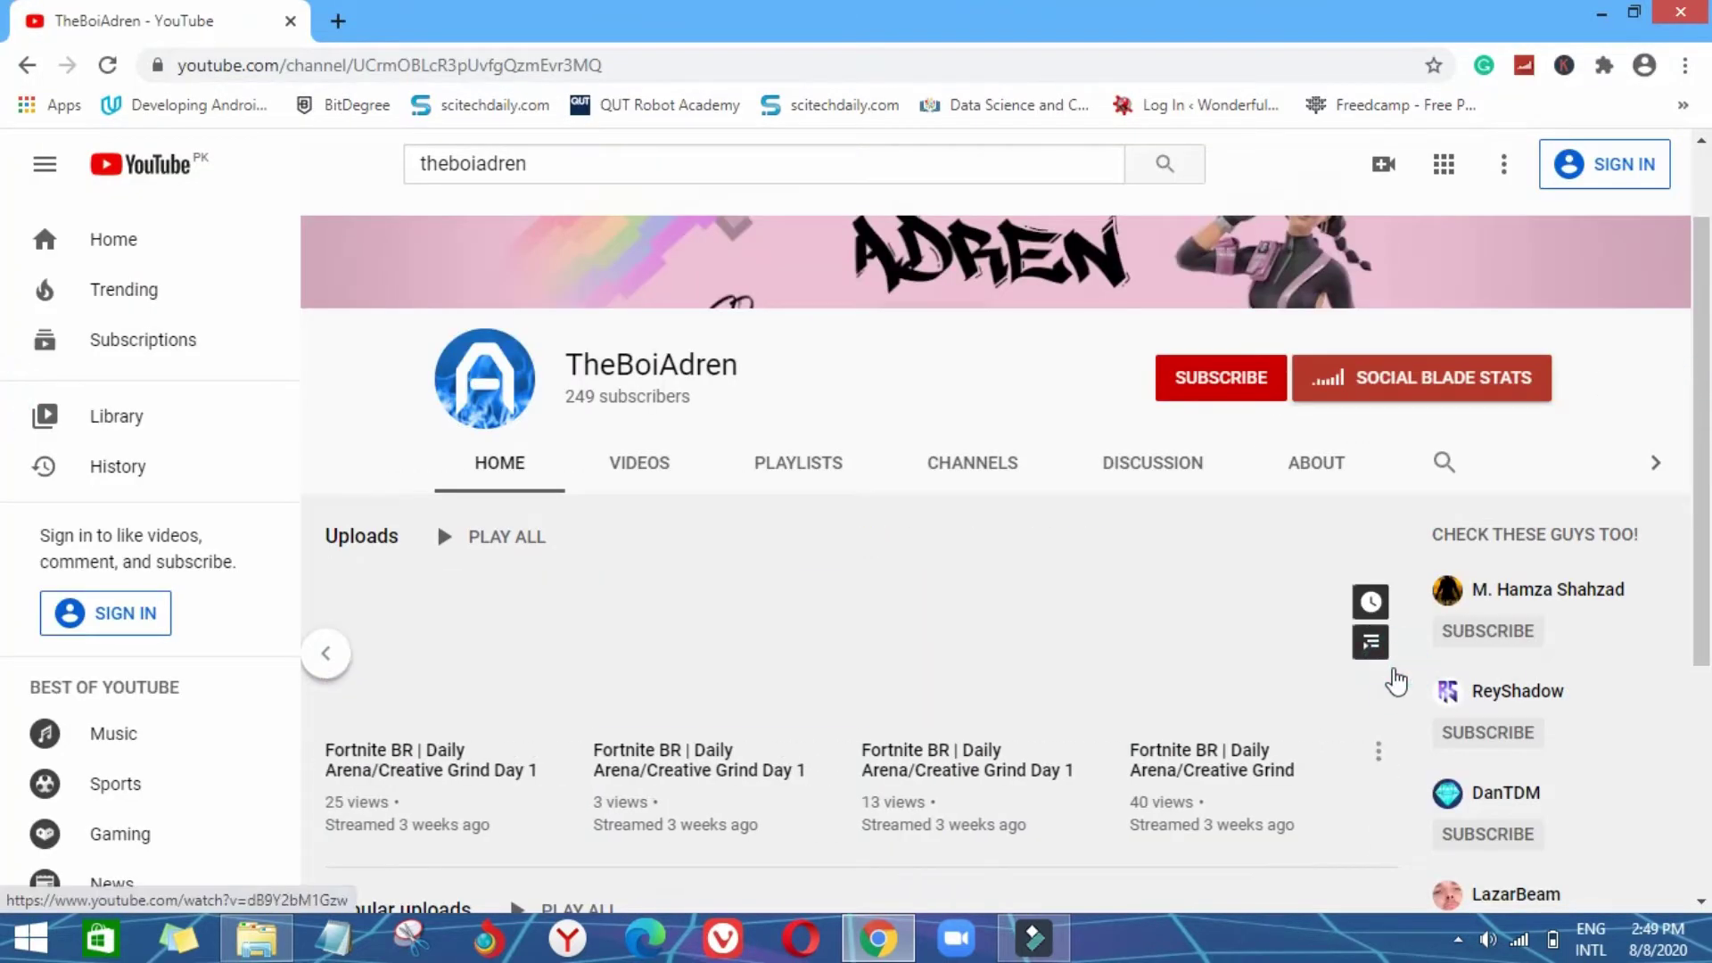
Step: Open "Sub Urban - Cradles | Fortnite Montage" from the channel's full video list and pause it
{"action": "left_click", "coordinate": [595, 466]}
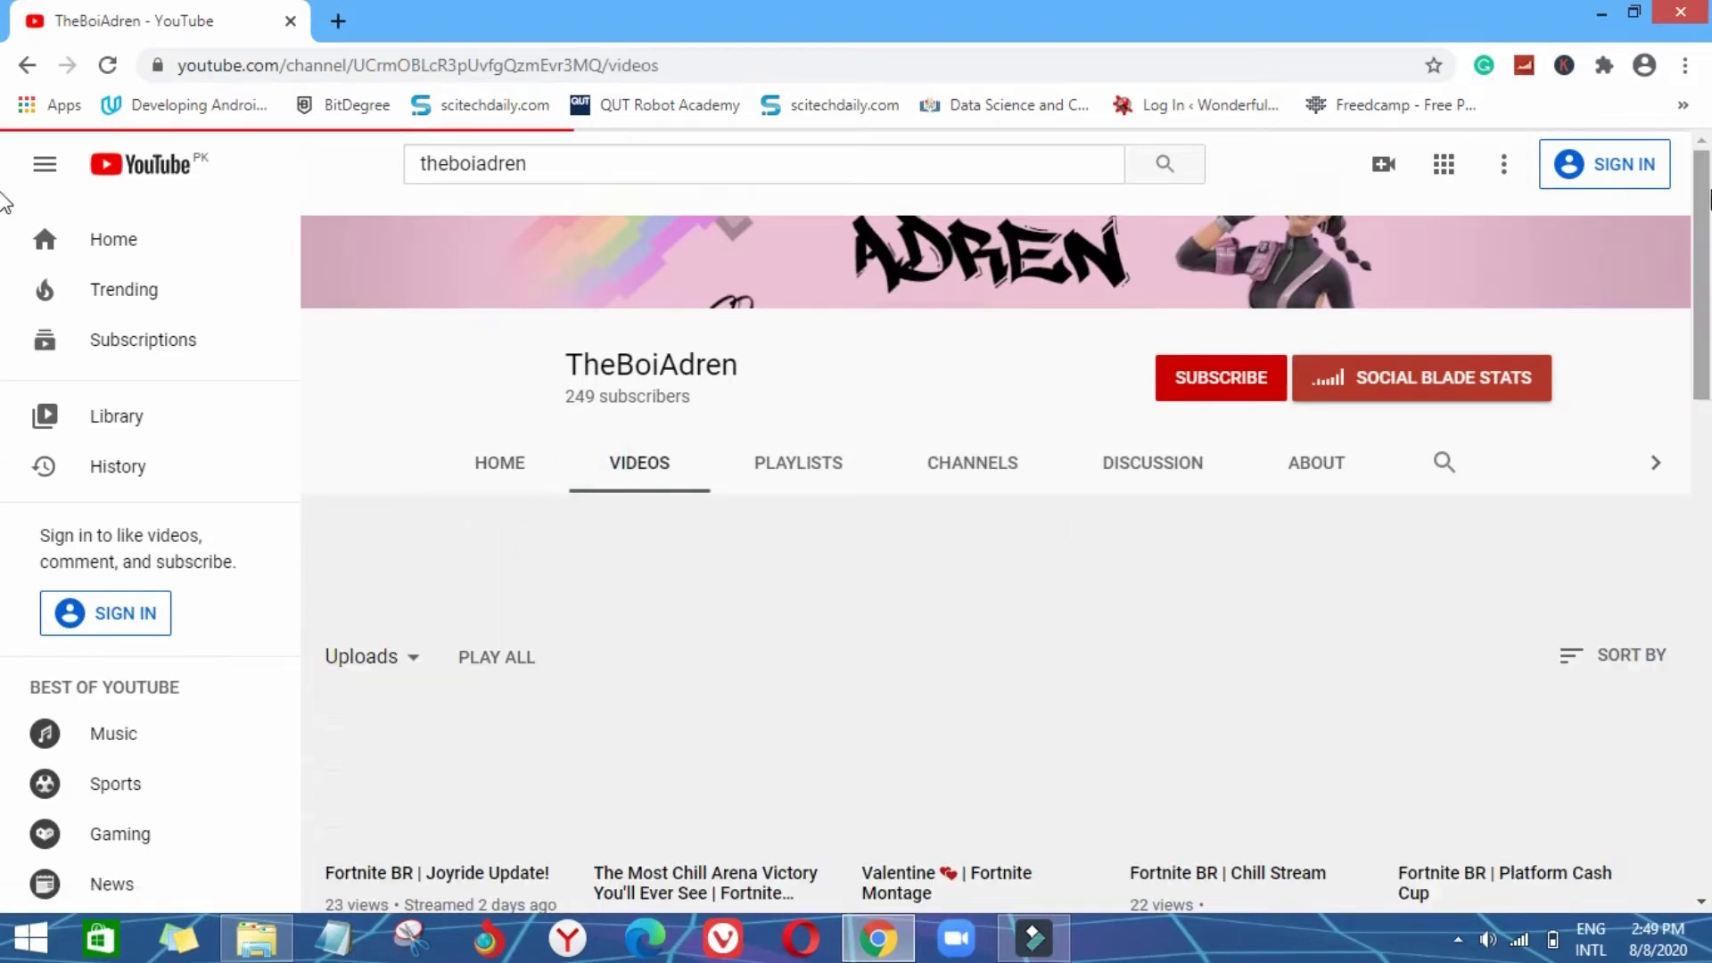
{"action": "scroll", "coordinate": [4, 493], "scroll_direction": "down", "scroll_amount": 5}
{"action": "scroll", "coordinate": [1385, 596], "scroll_direction": "down", "scroll_amount": 4}
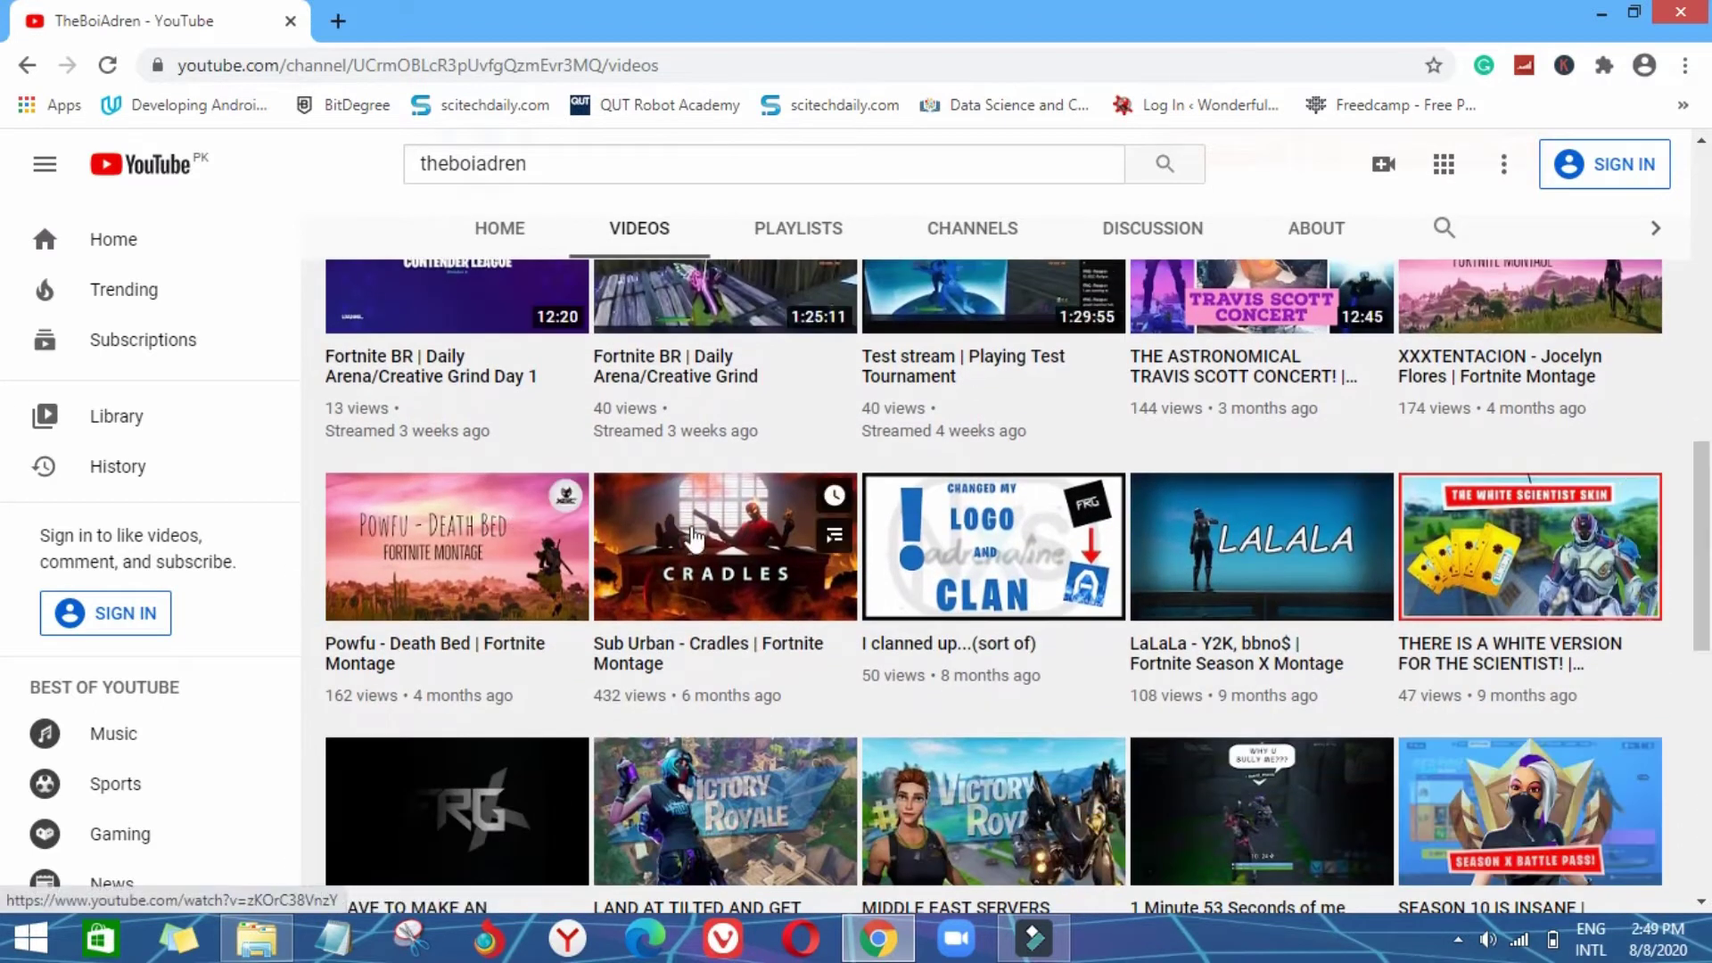
{"action": "left_click", "coordinate": [705, 535]}
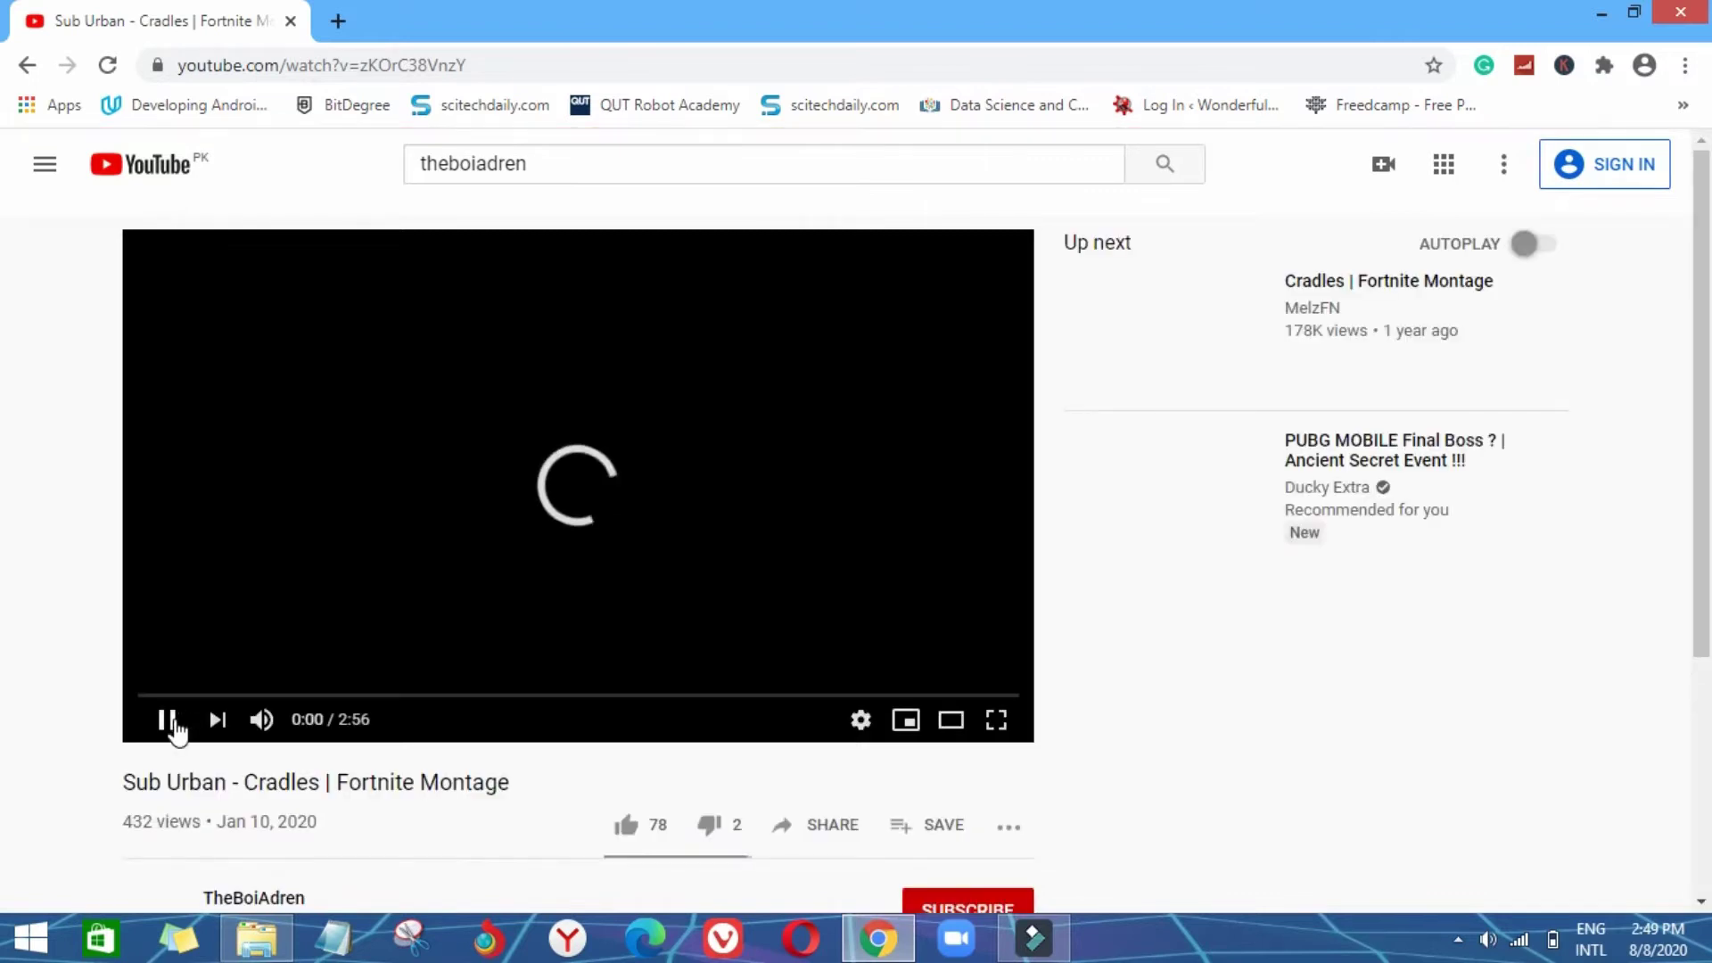
{"action": "left_click", "coordinate": [178, 721]}
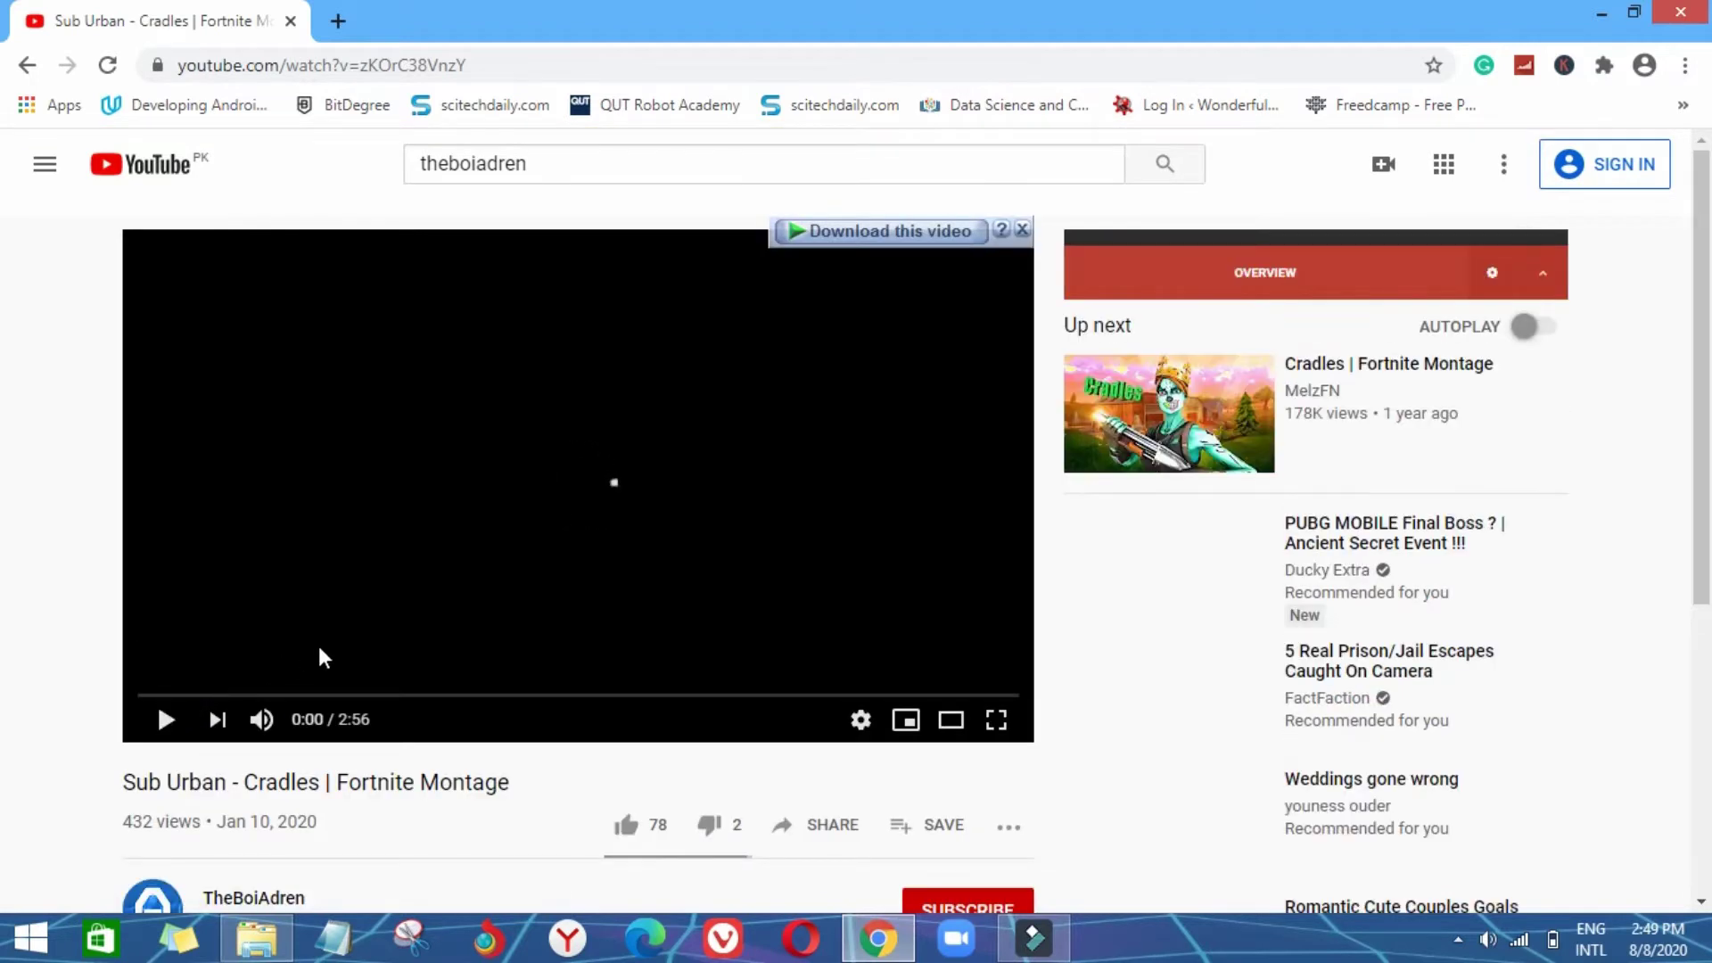
Step: Mute the video and examine its description
{"action": "left_click", "coordinate": [262, 721]}
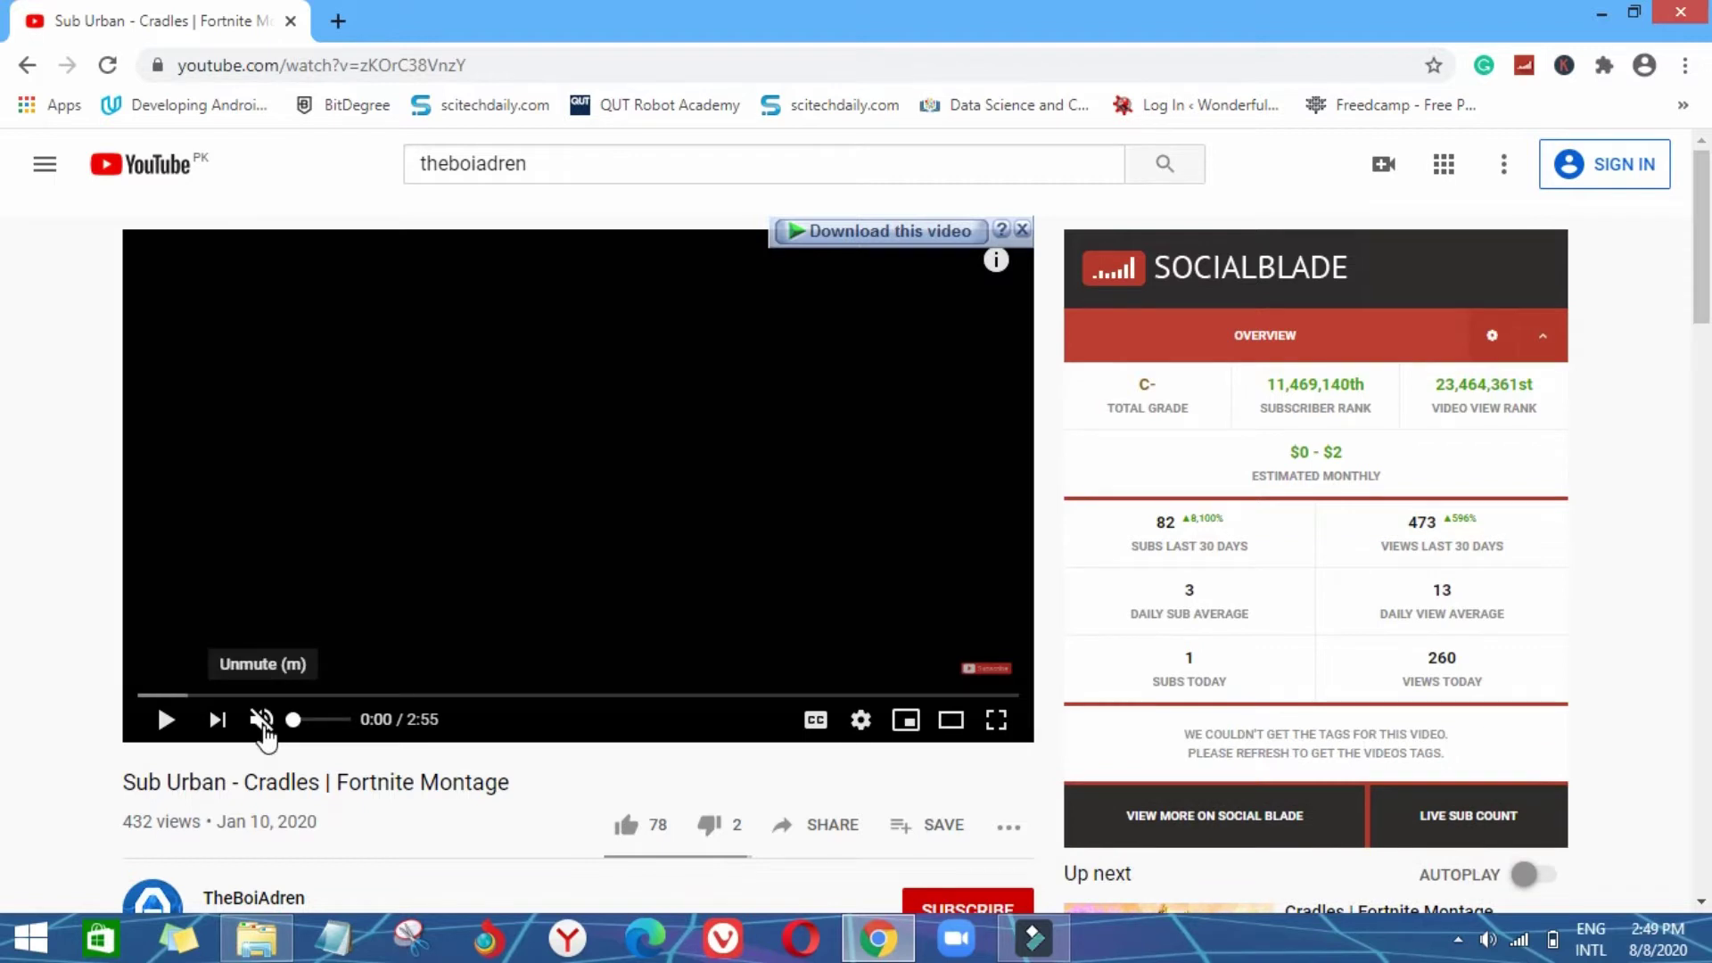
{"action": "scroll", "coordinate": [268, 718], "scroll_direction": "down", "scroll_amount": 10}
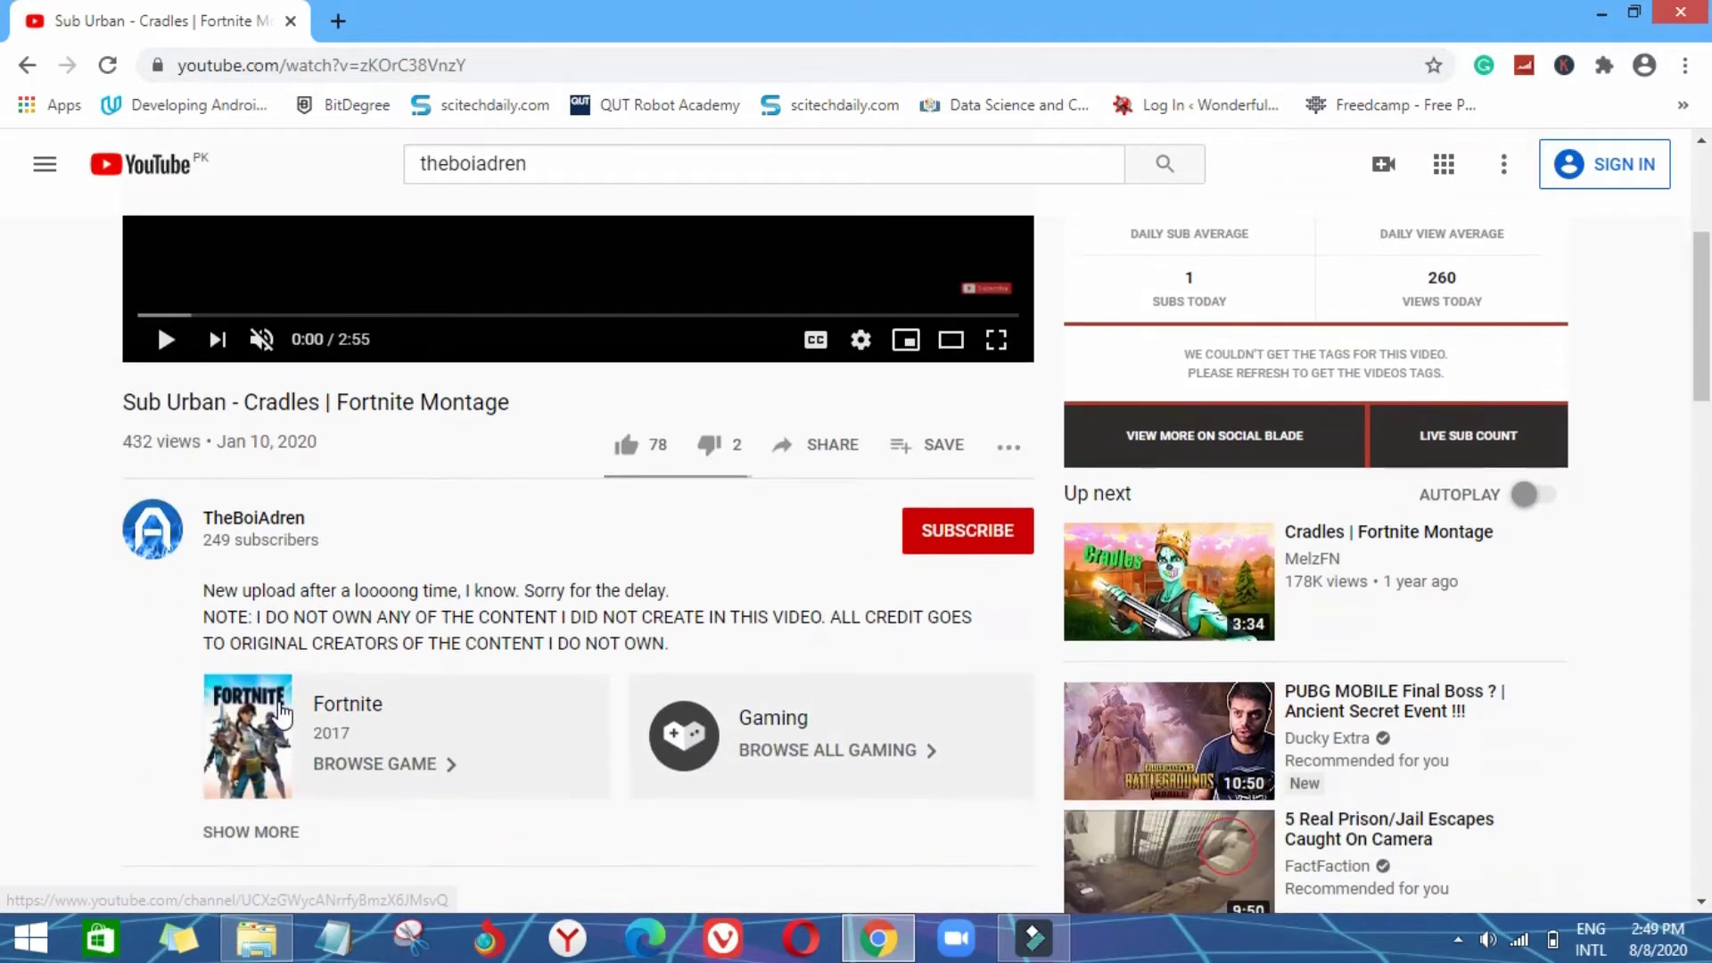
{"action": "left_click", "coordinate": [277, 376]}
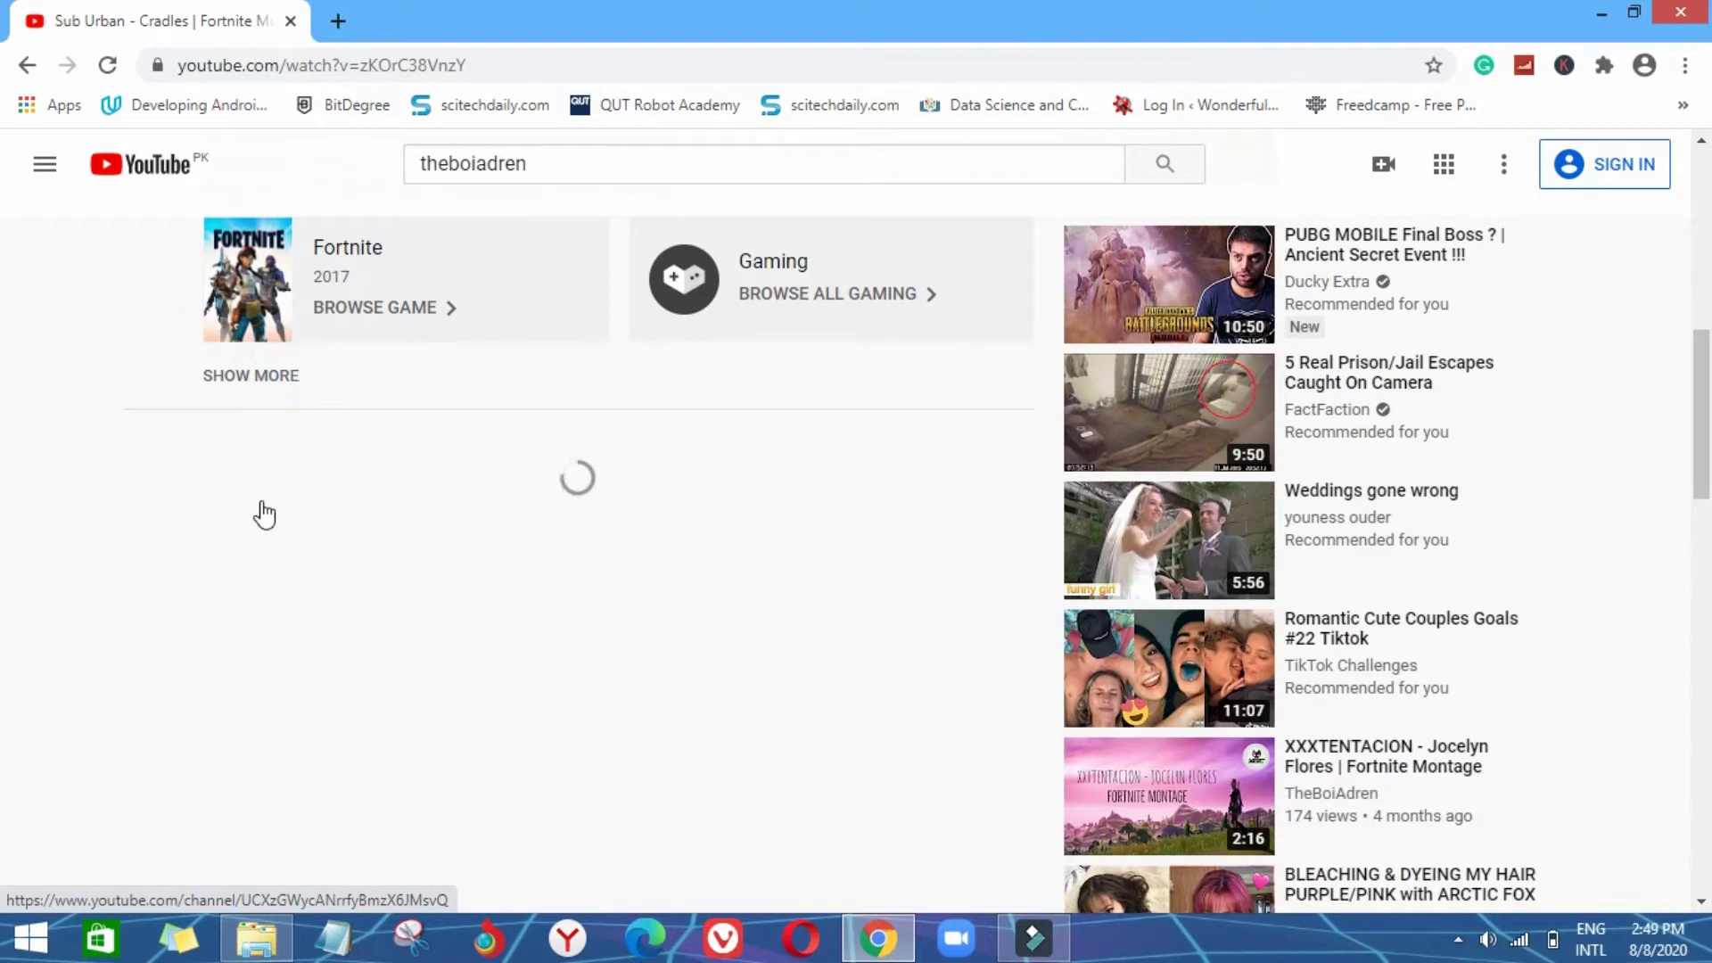
{"action": "scroll", "coordinate": [287, 555], "scroll_direction": "down", "scroll_amount": 1}
{"action": "scroll", "coordinate": [297, 517], "scroll_direction": "up", "scroll_amount": 10}
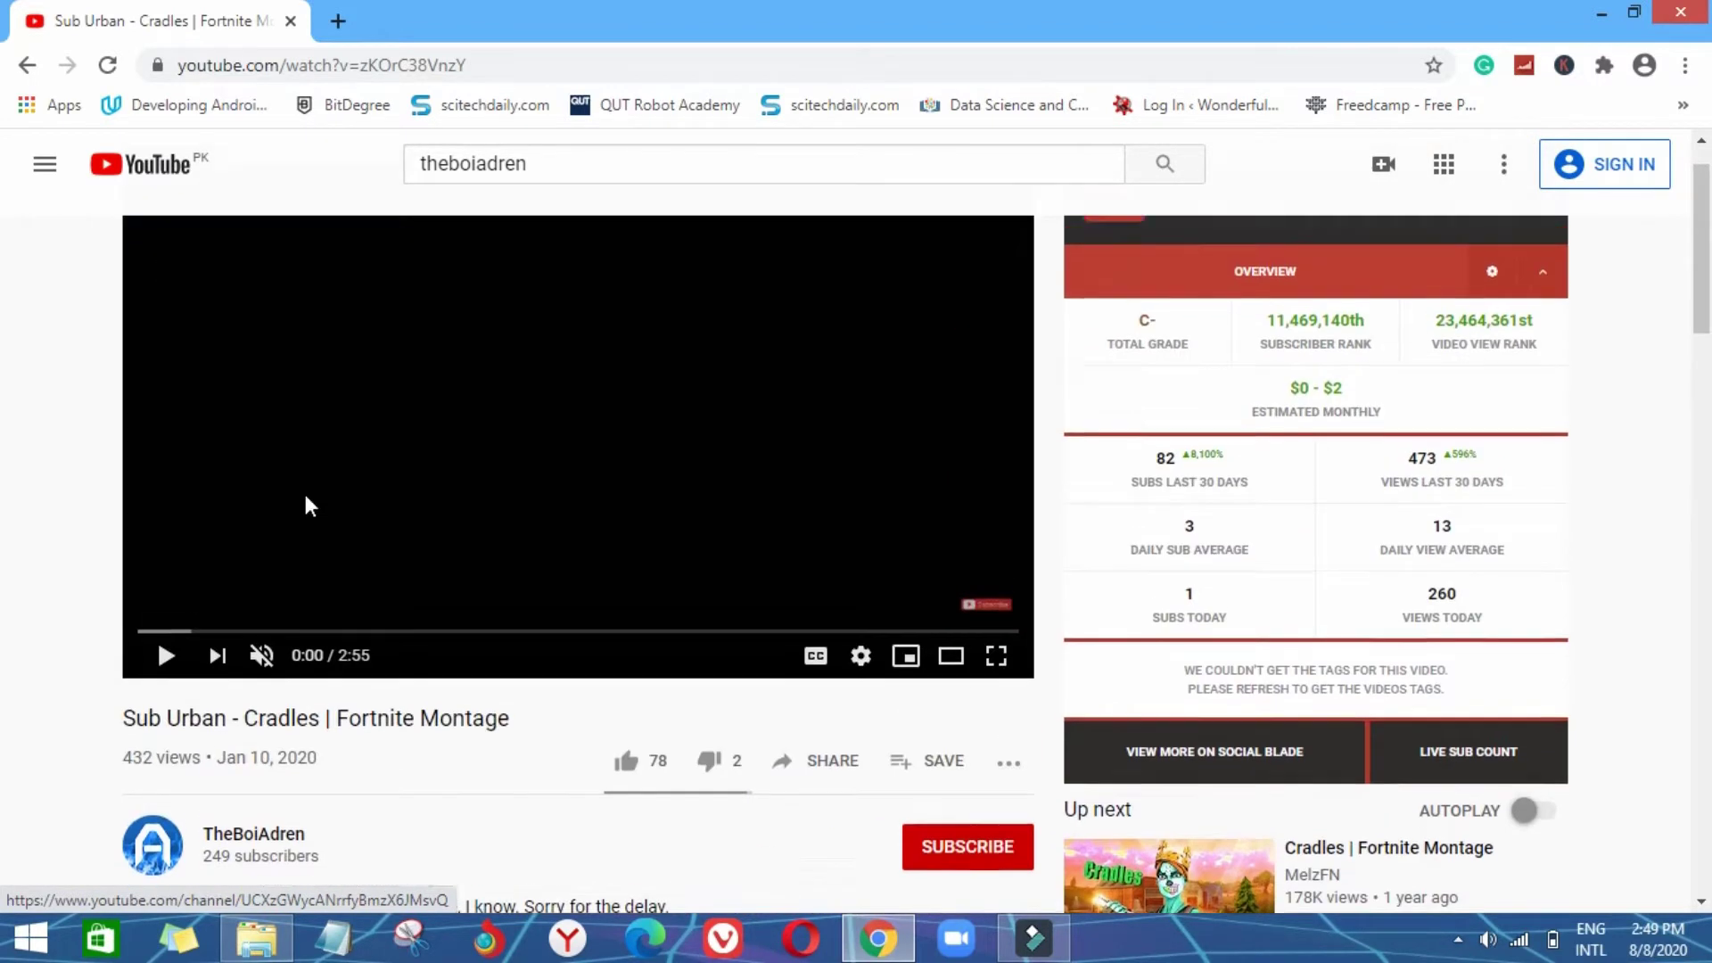
Step: Unmute the montage video and return its playback position to the start
{"action": "left_click", "coordinate": [253, 694]}
{"action": "left_click", "coordinate": [259, 714]}
{"action": "left_click_drag", "start_coordinate": [257, 694], "coordinate": [62, 670]}
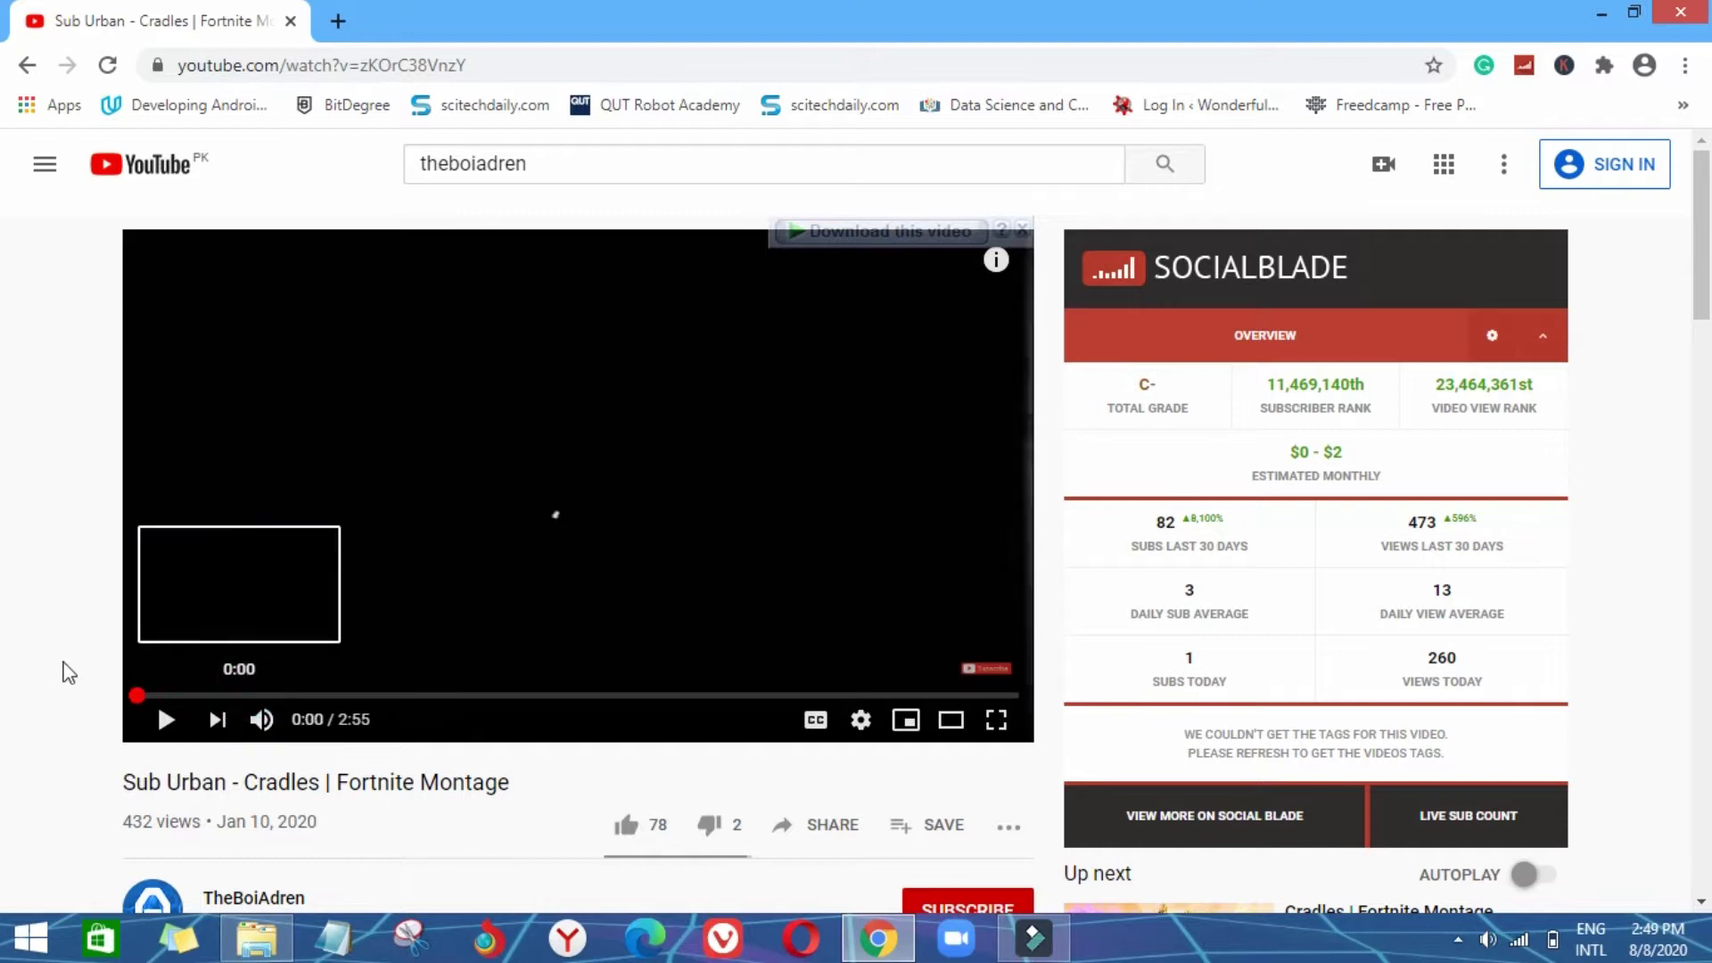
Step: Set the video quality to 720p and switch the player to the wide theater view
{"action": "left_click", "coordinate": [860, 721]}
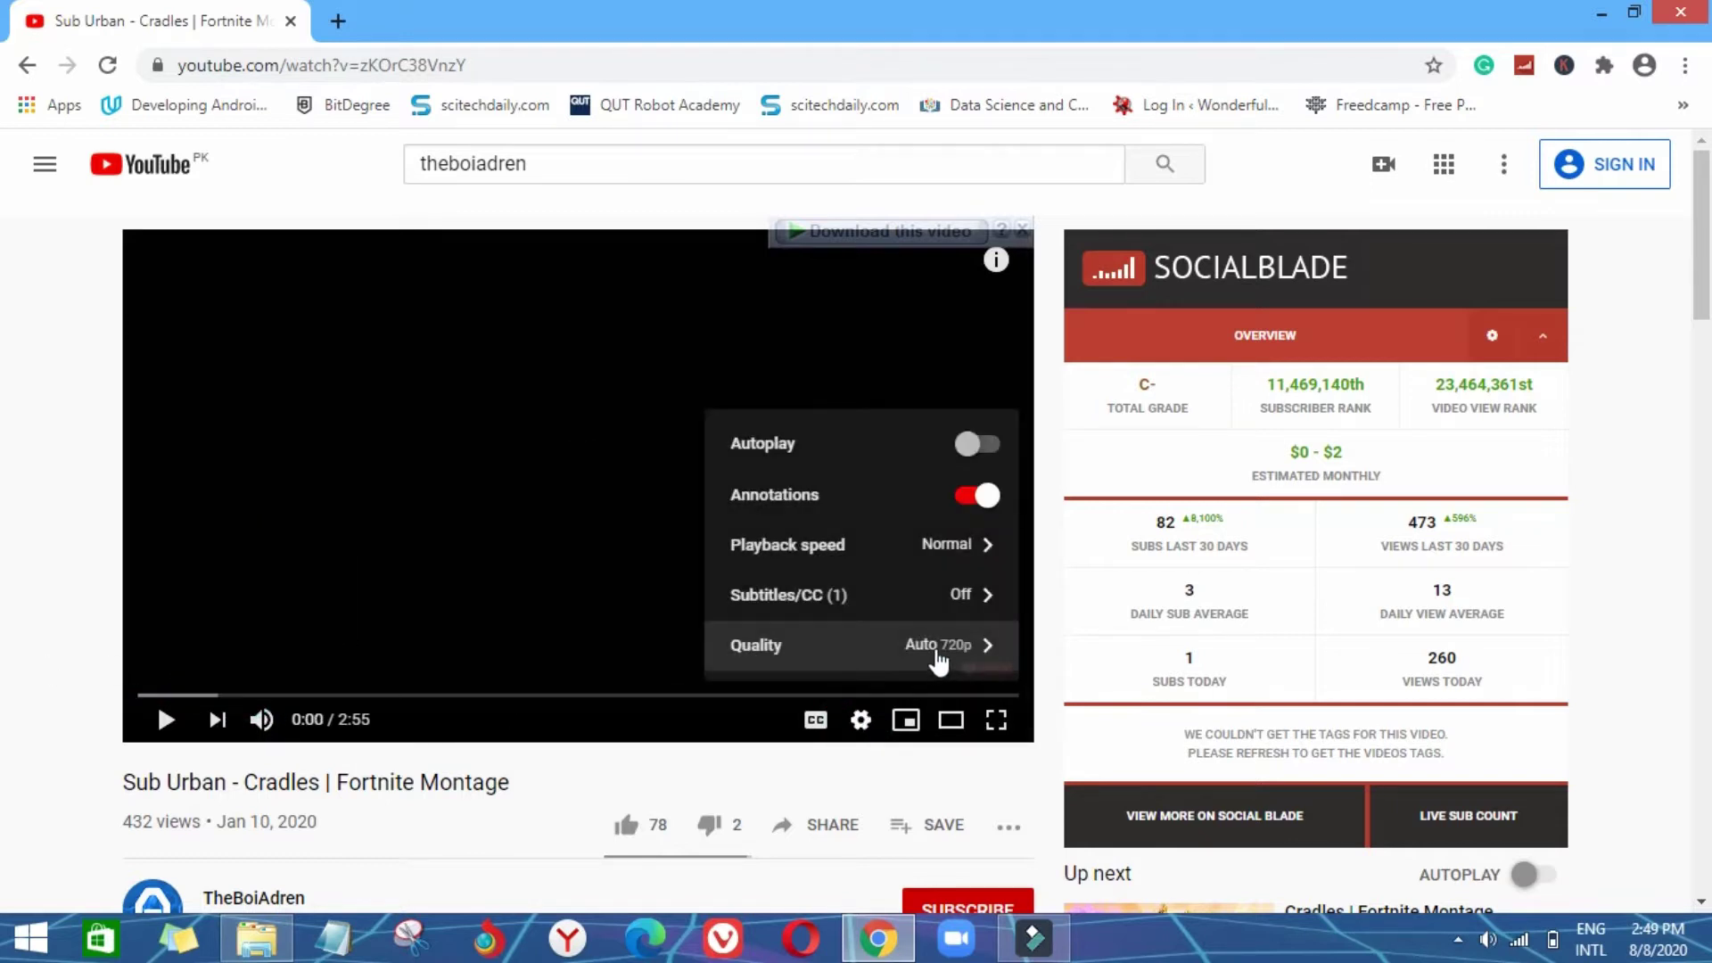
{"action": "left_click", "coordinate": [938, 660]}
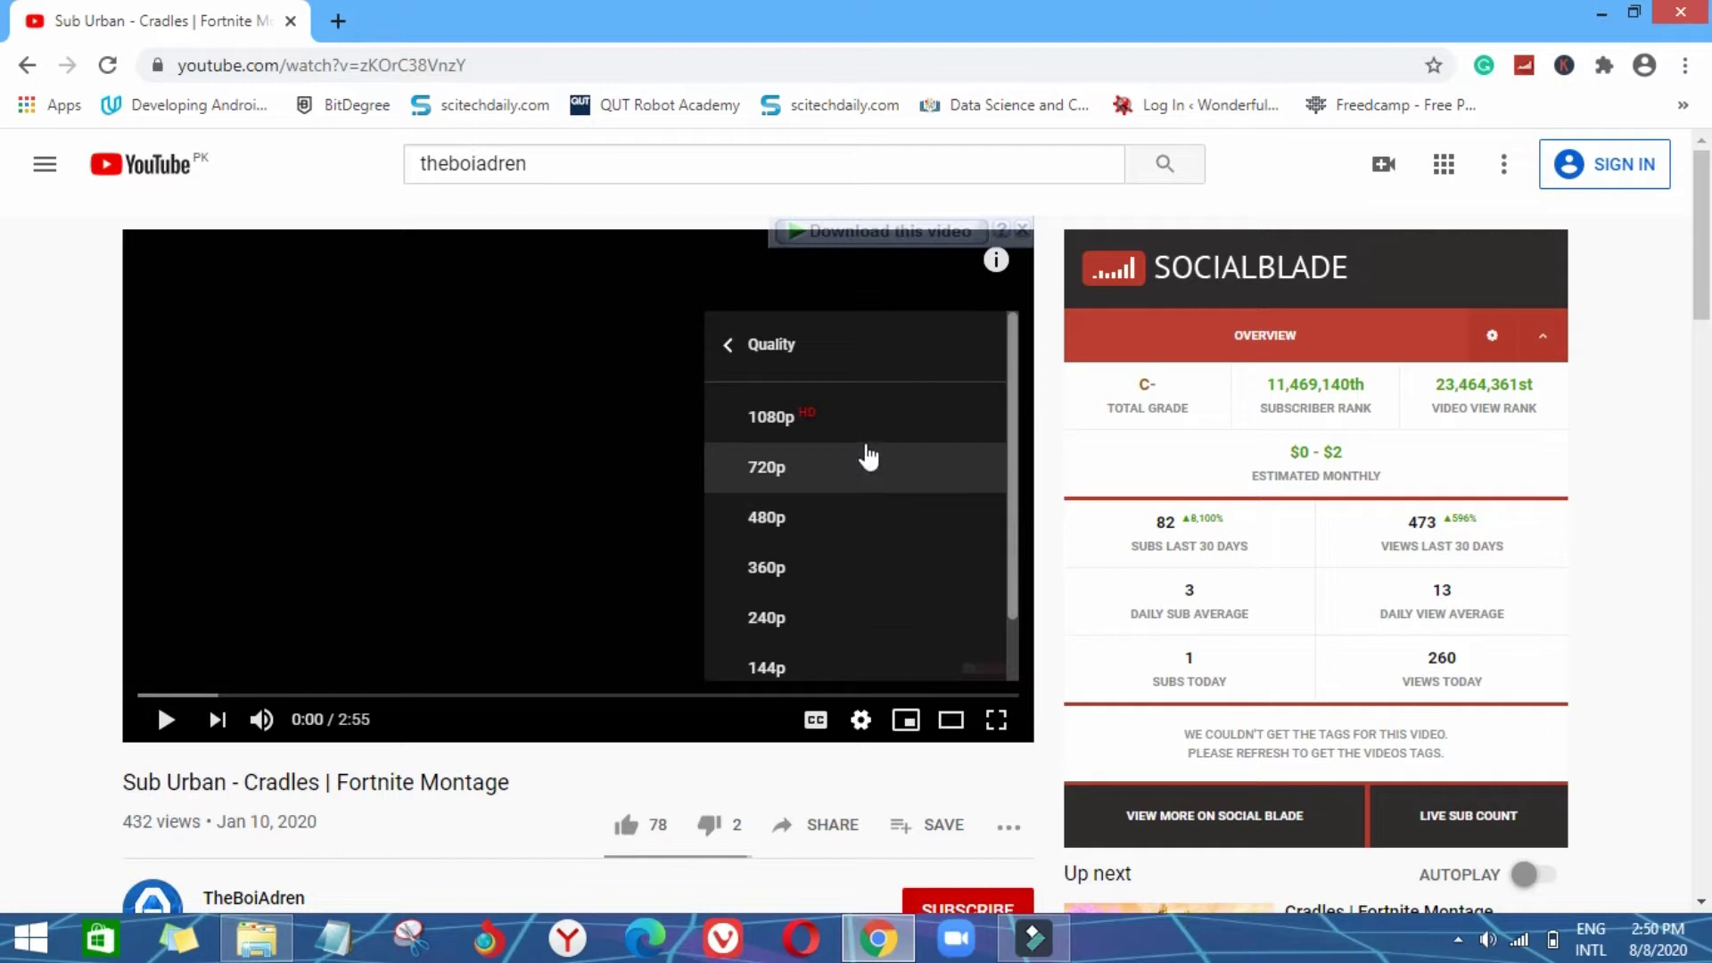
{"action": "left_click", "coordinate": [871, 471]}
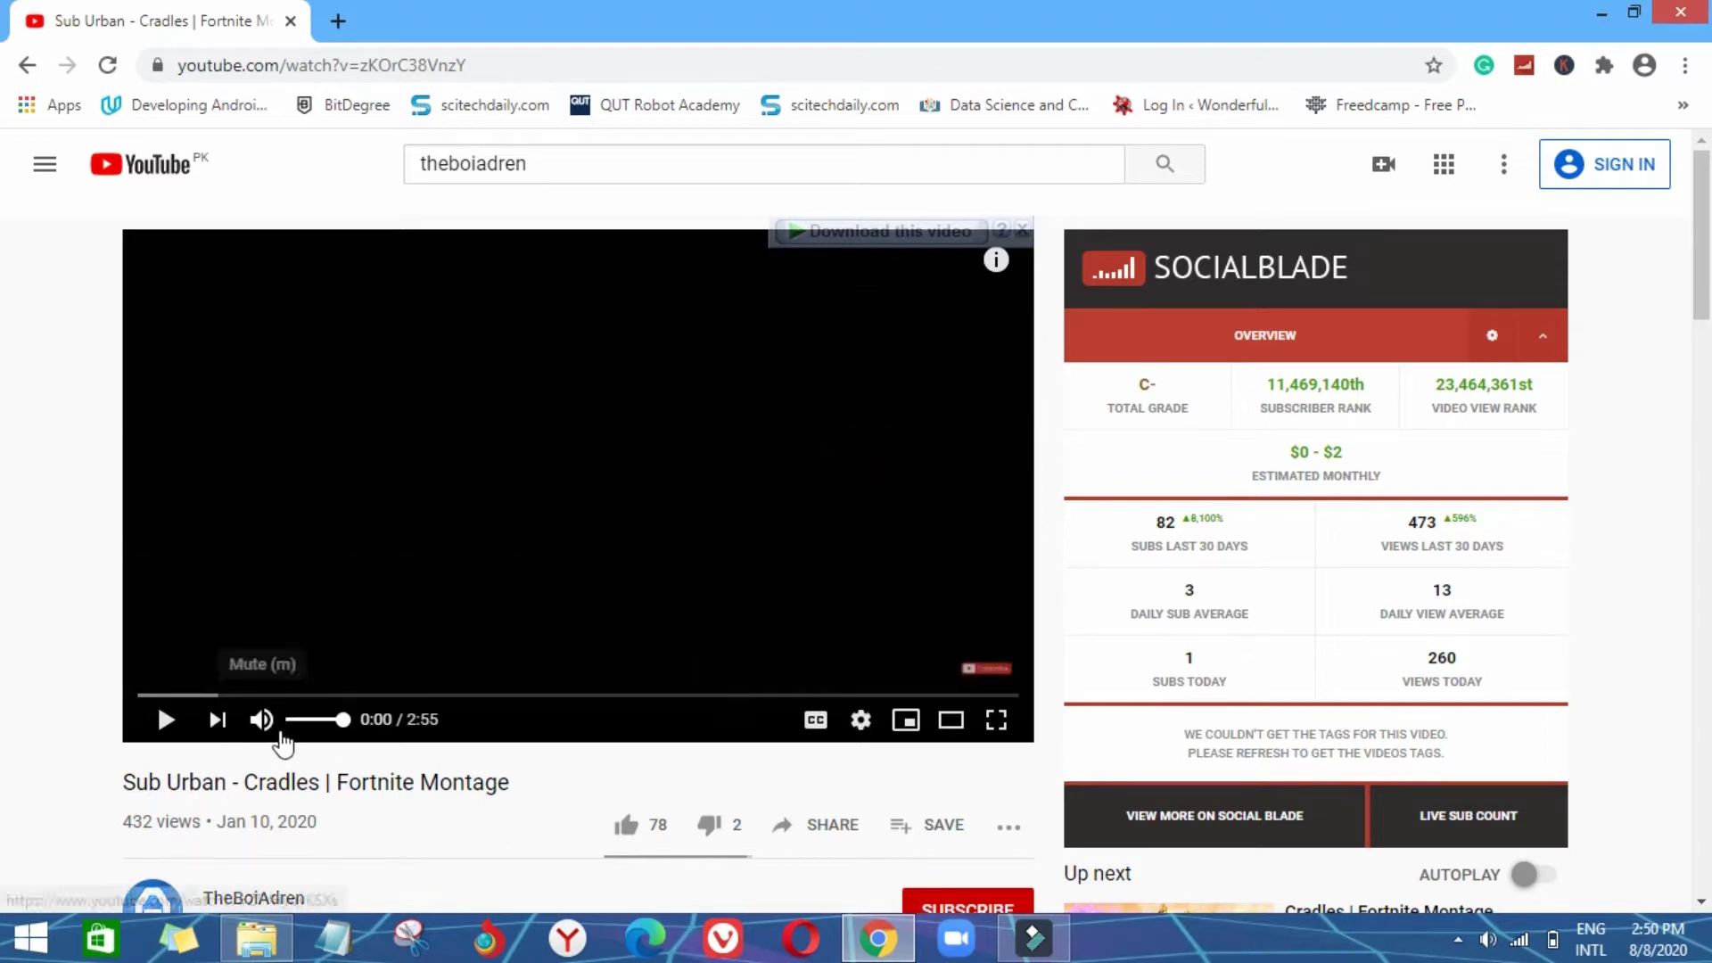
{"action": "left_click", "coordinate": [950, 719]}
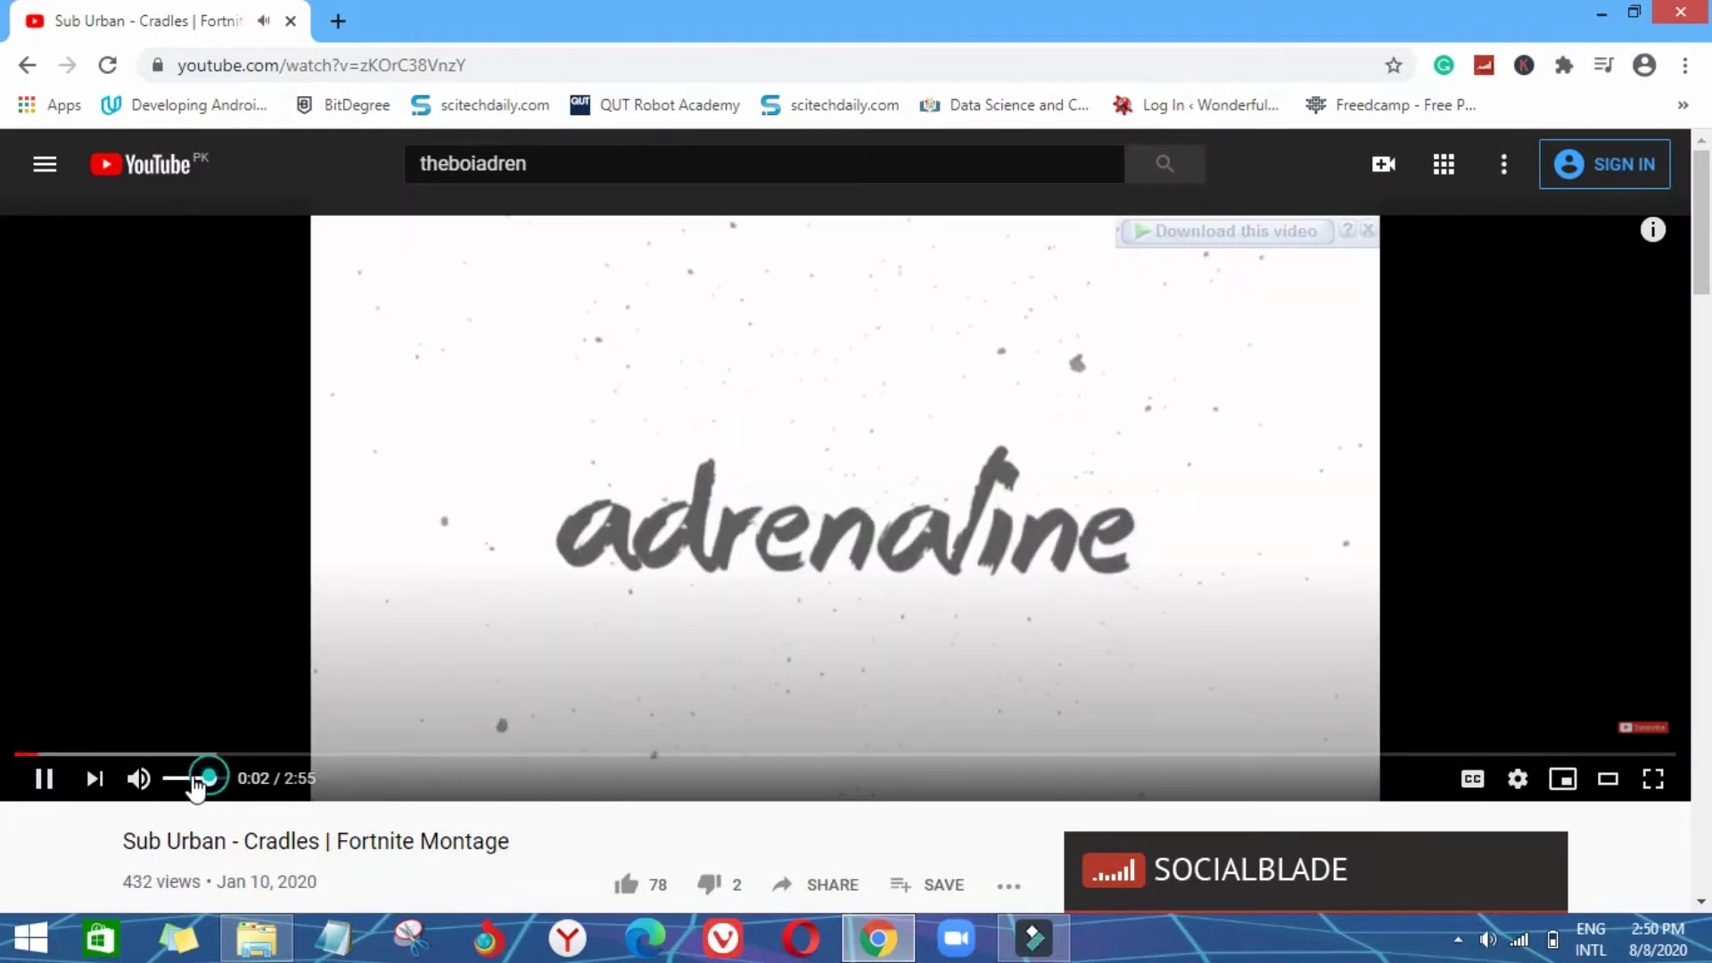
Step: Lower the player's volume and watch the montage opening, pausing at 0:24
{"action": "left_click_drag", "start_coordinate": [212, 778], "coordinate": [177, 787]}
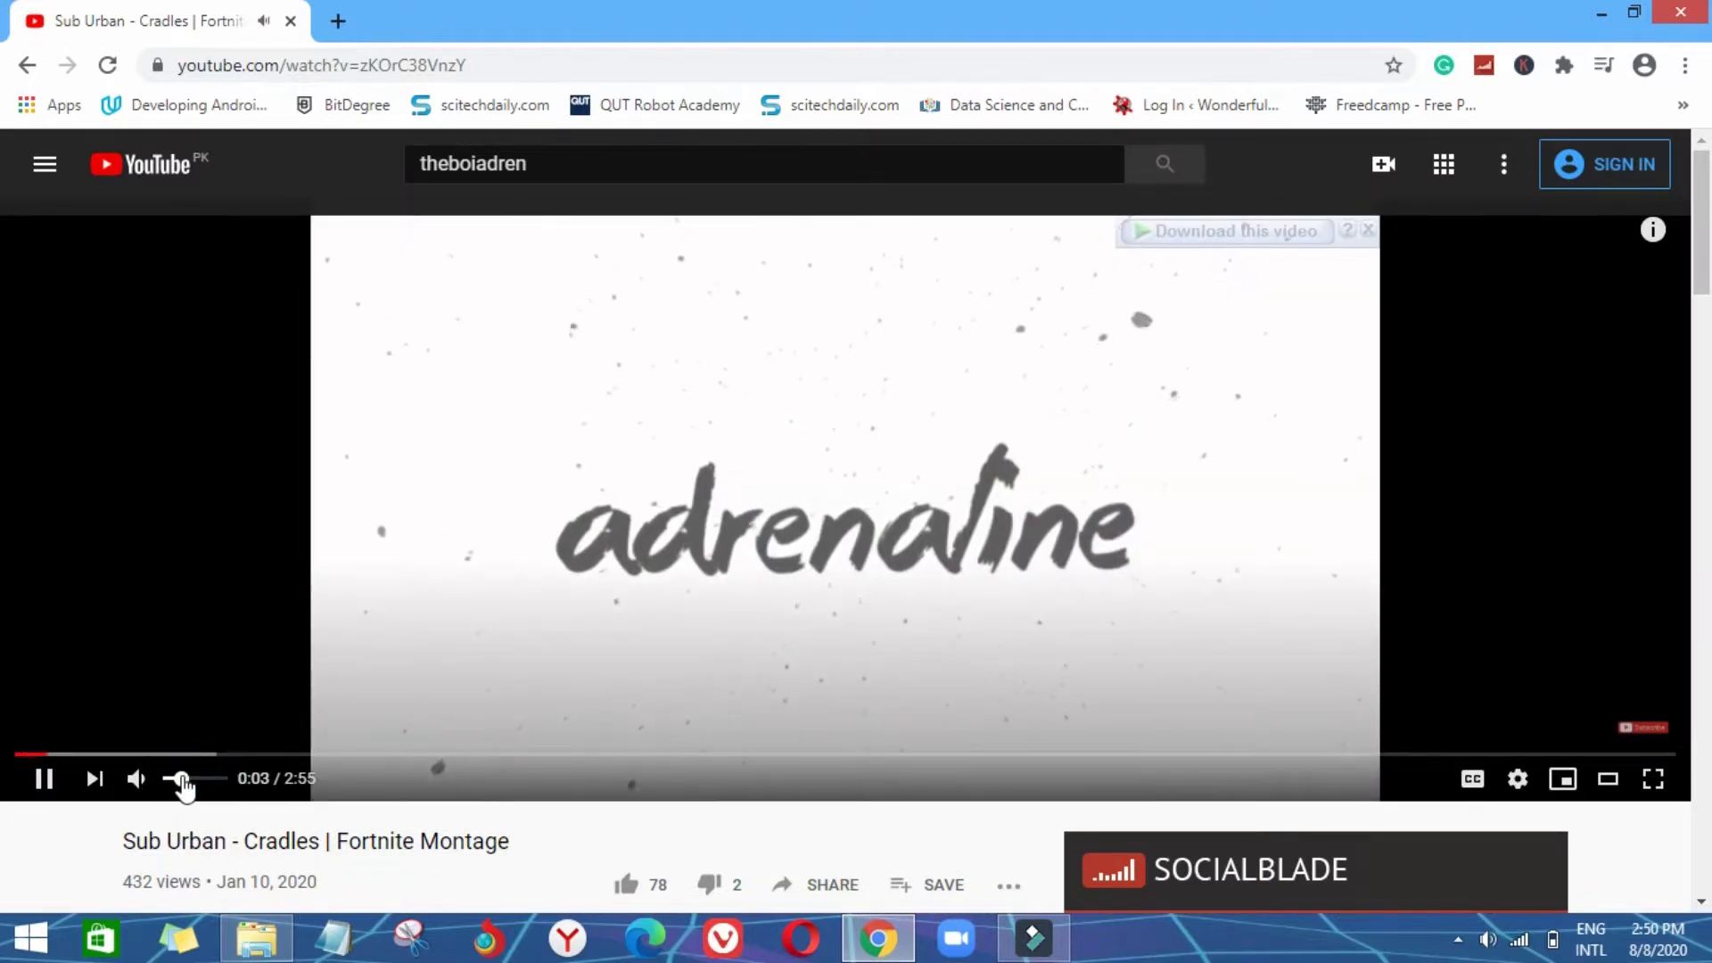
{"action": "left_click", "coordinate": [361, 548]}
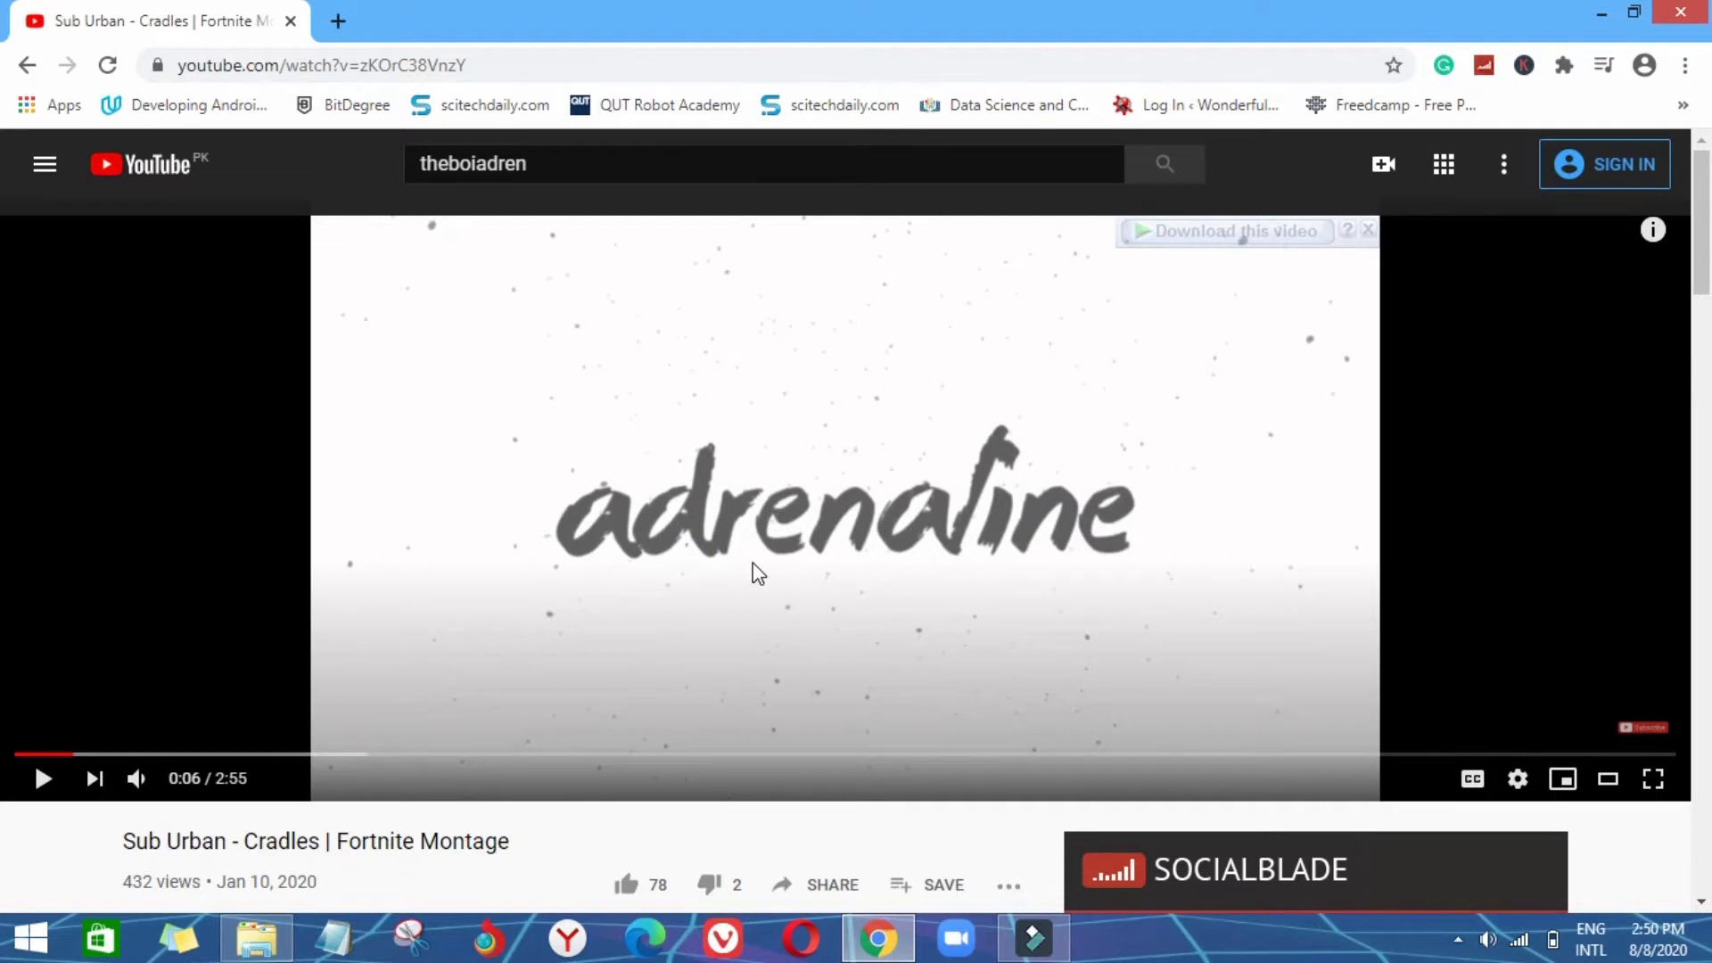
{"action": "left_click", "coordinate": [293, 674]}
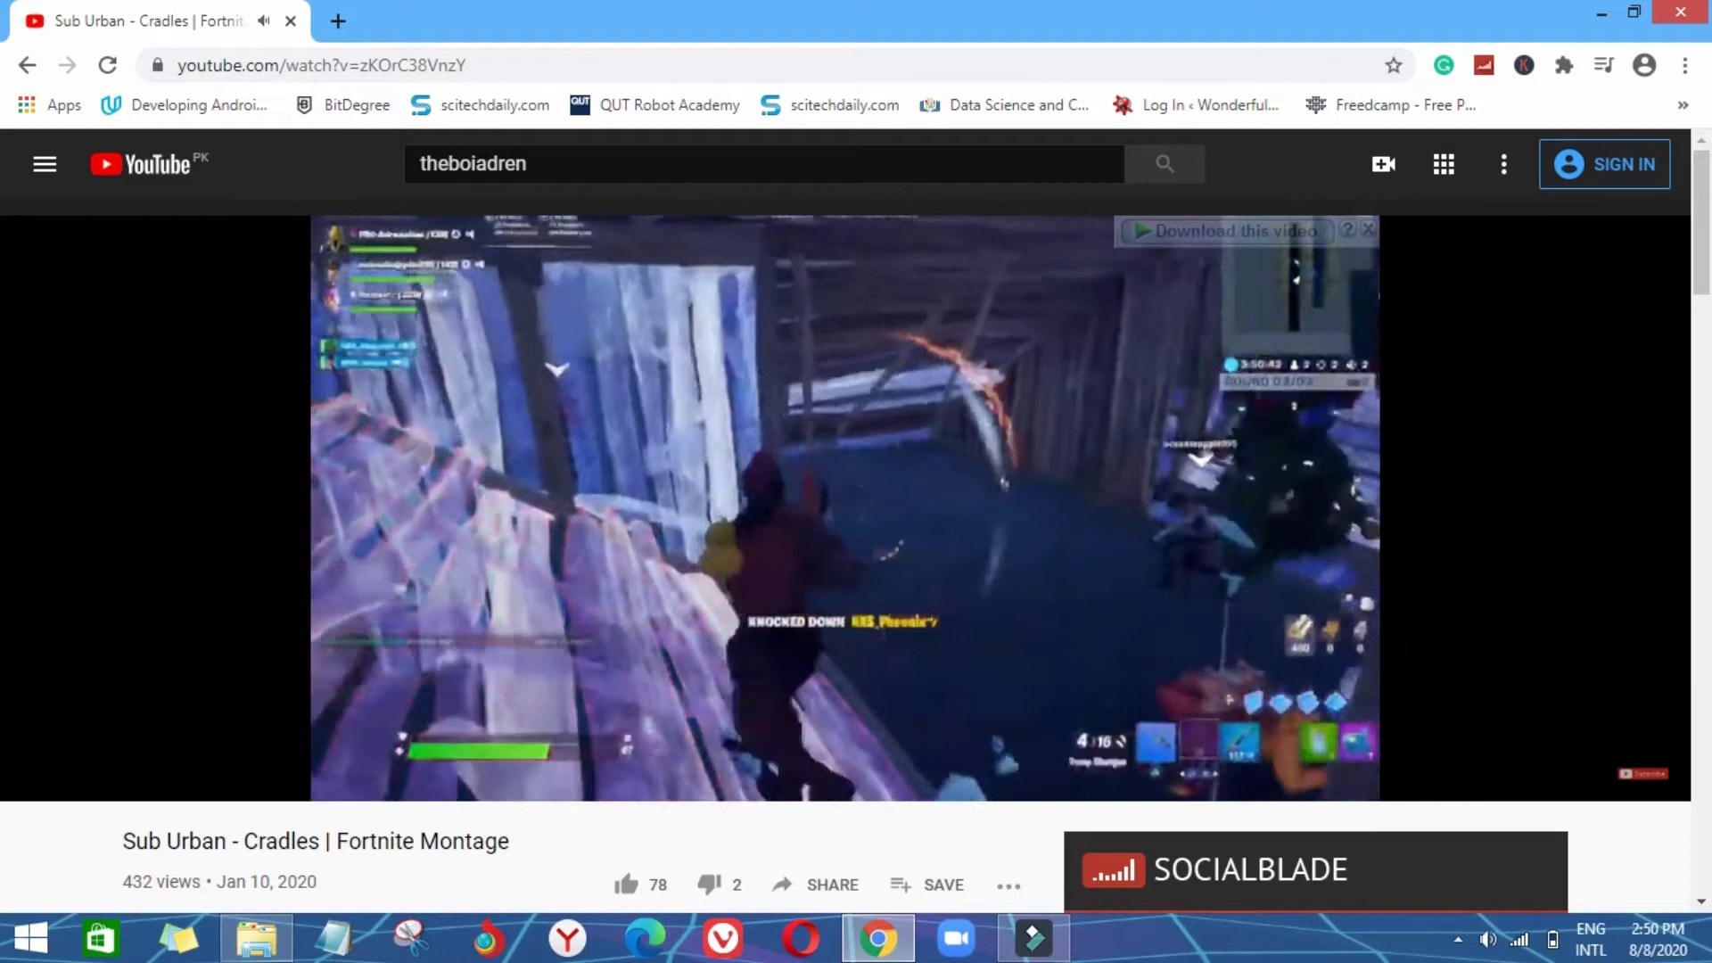
{"action": "left_click", "coordinate": [766, 526]}
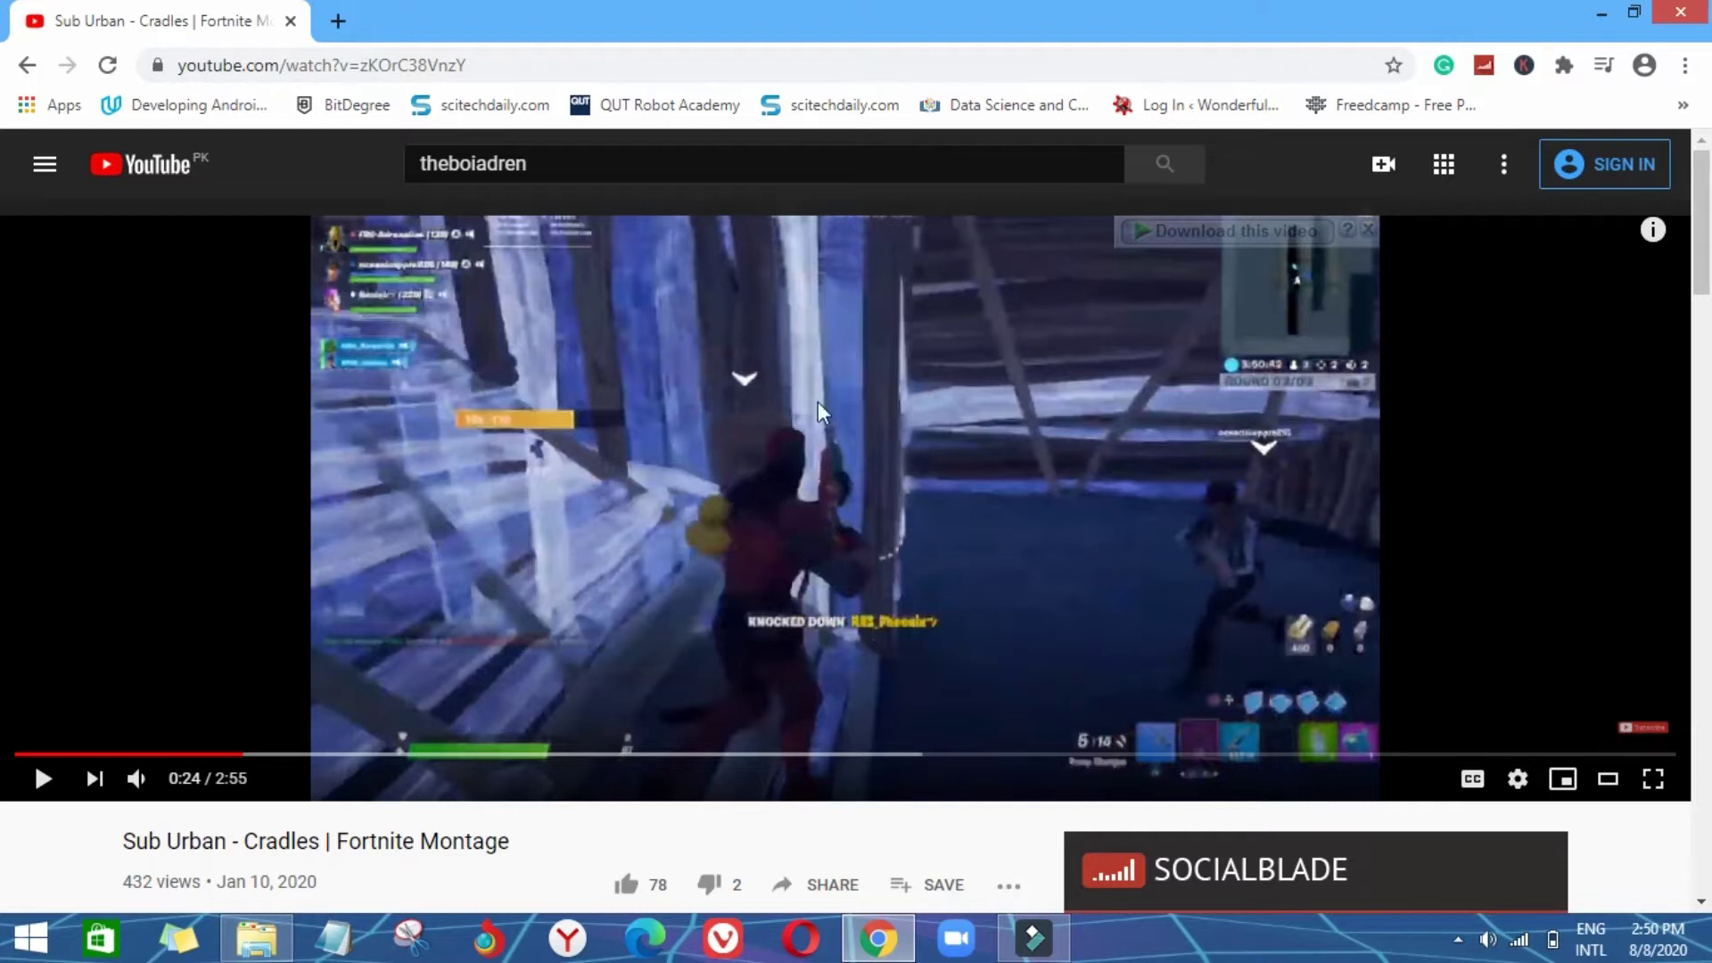
Step: Set the video quality to 1080p and play the montage on to 0:26
{"action": "left_click", "coordinate": [1517, 779]}
{"action": "left_click", "coordinate": [1536, 709]}
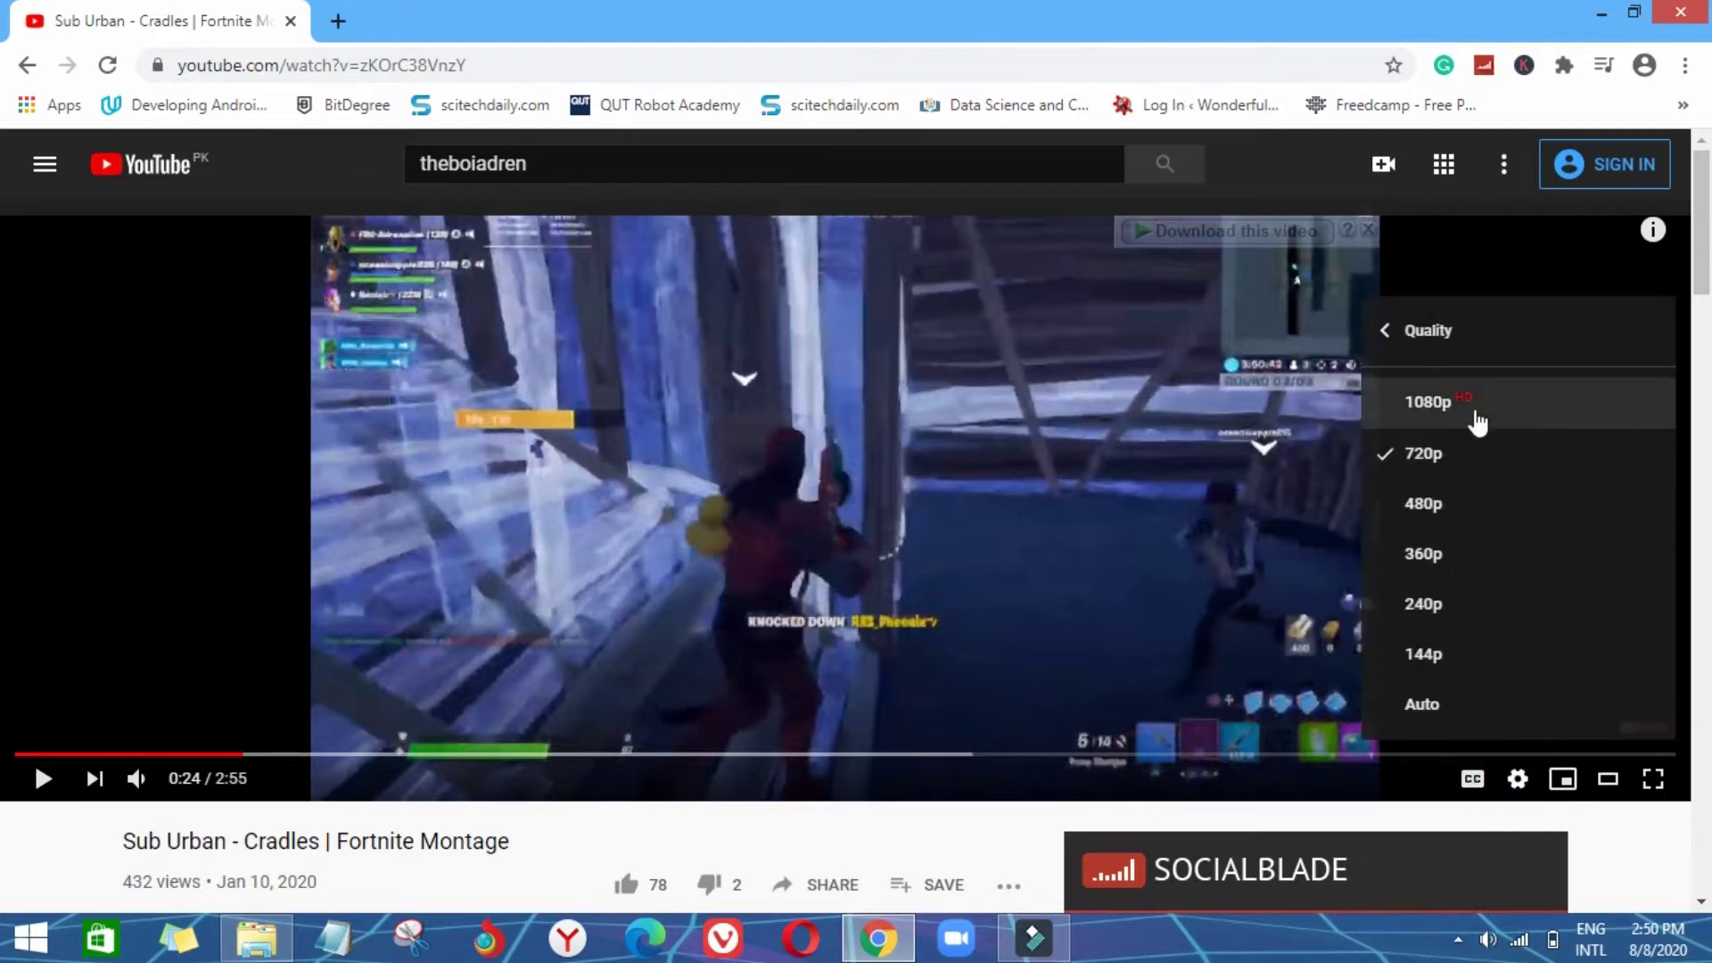
{"action": "left_click", "coordinate": [1473, 404]}
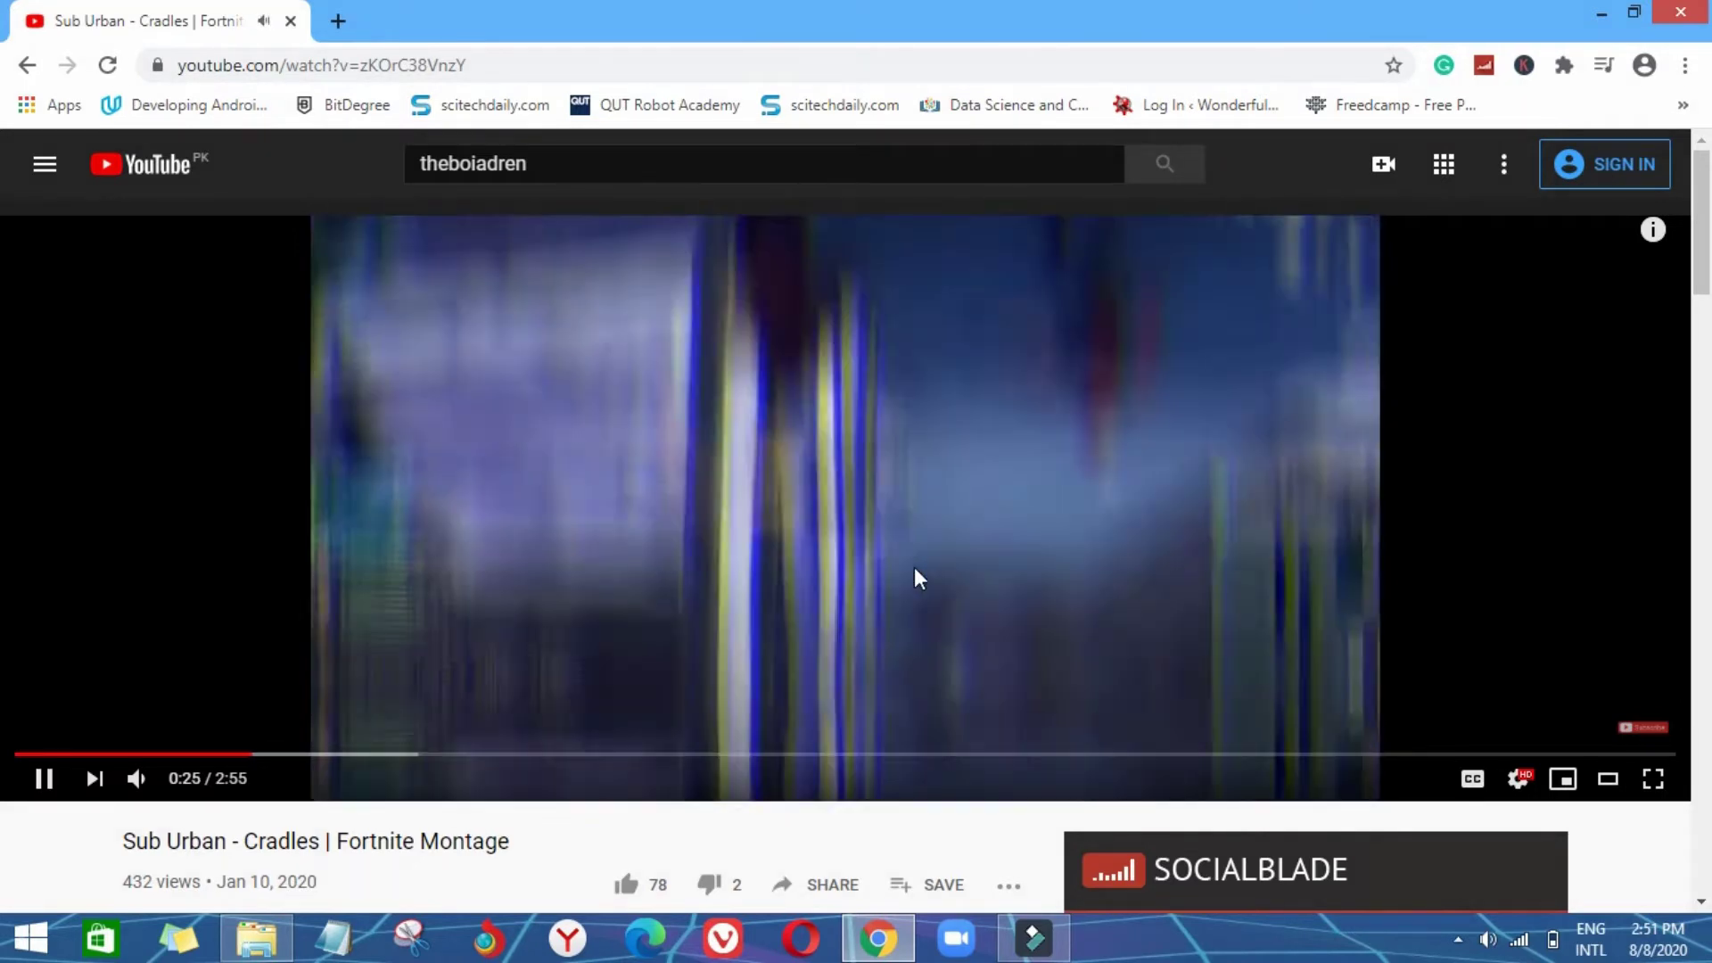
{"action": "left_click", "coordinate": [972, 595]}
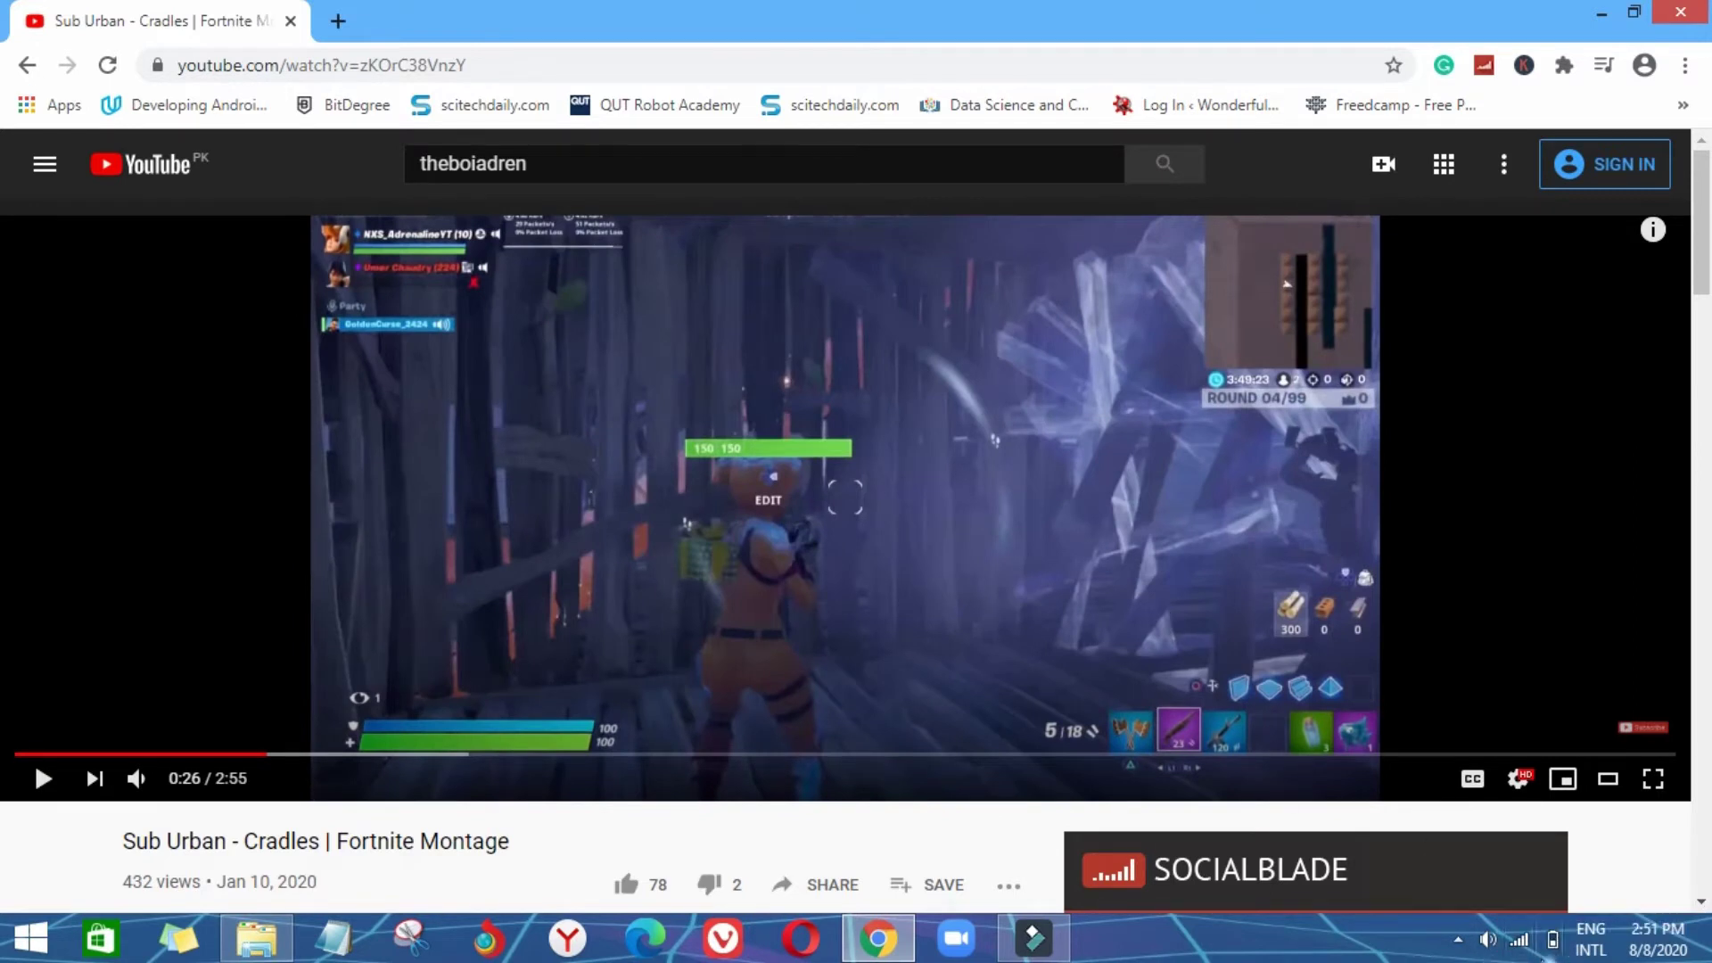
Step: Lower Google Chrome's level in the system volume mixer and replay the montage from about 0:28
{"action": "right_click", "coordinate": [1489, 941]}
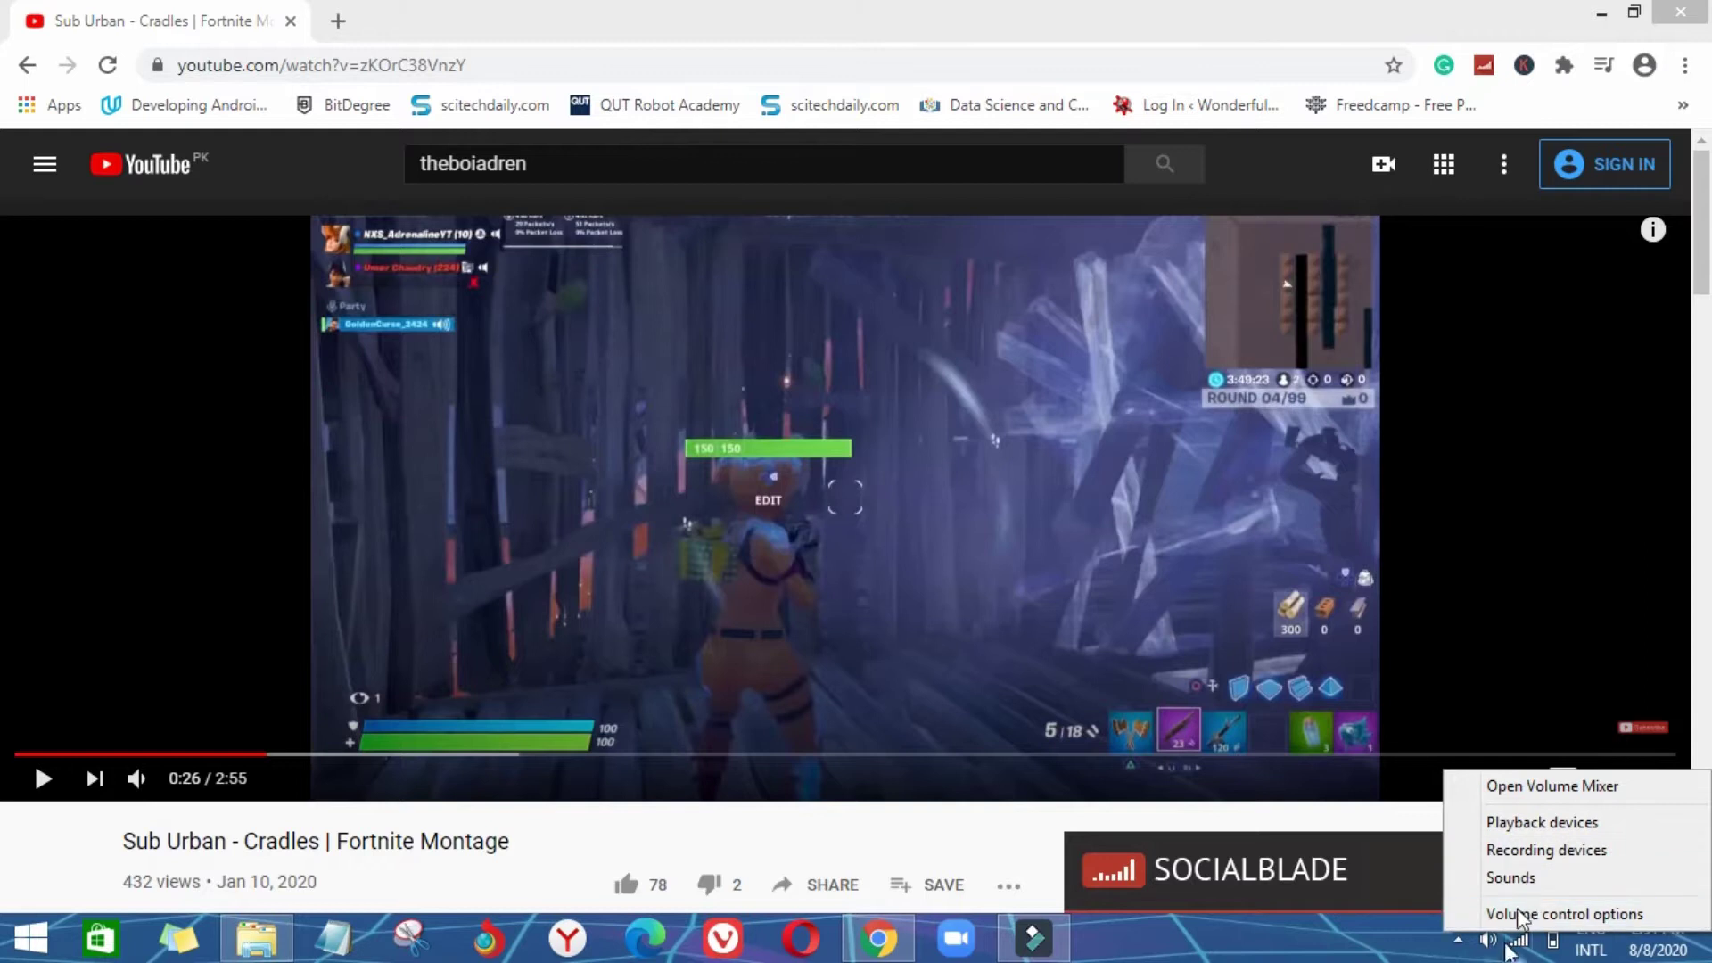
{"action": "left_click", "coordinate": [1534, 787]}
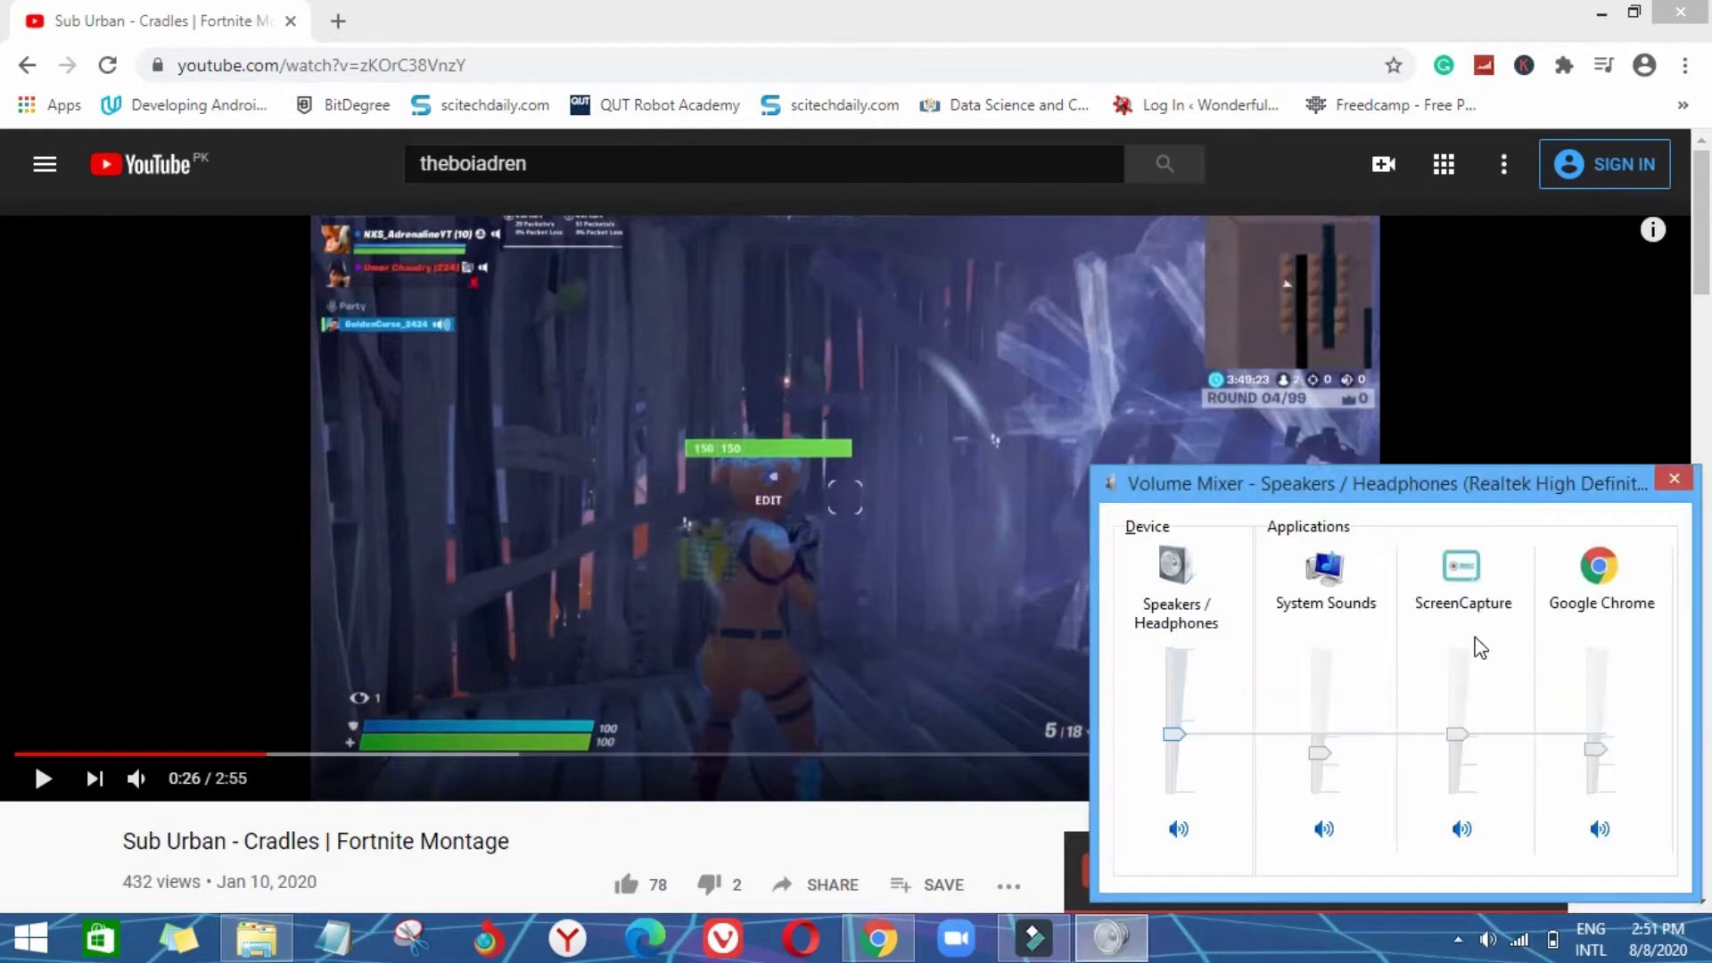
{"action": "left_click_drag", "start_coordinate": [1611, 747], "coordinate": [1606, 786]}
{"action": "left_click", "coordinate": [790, 548]}
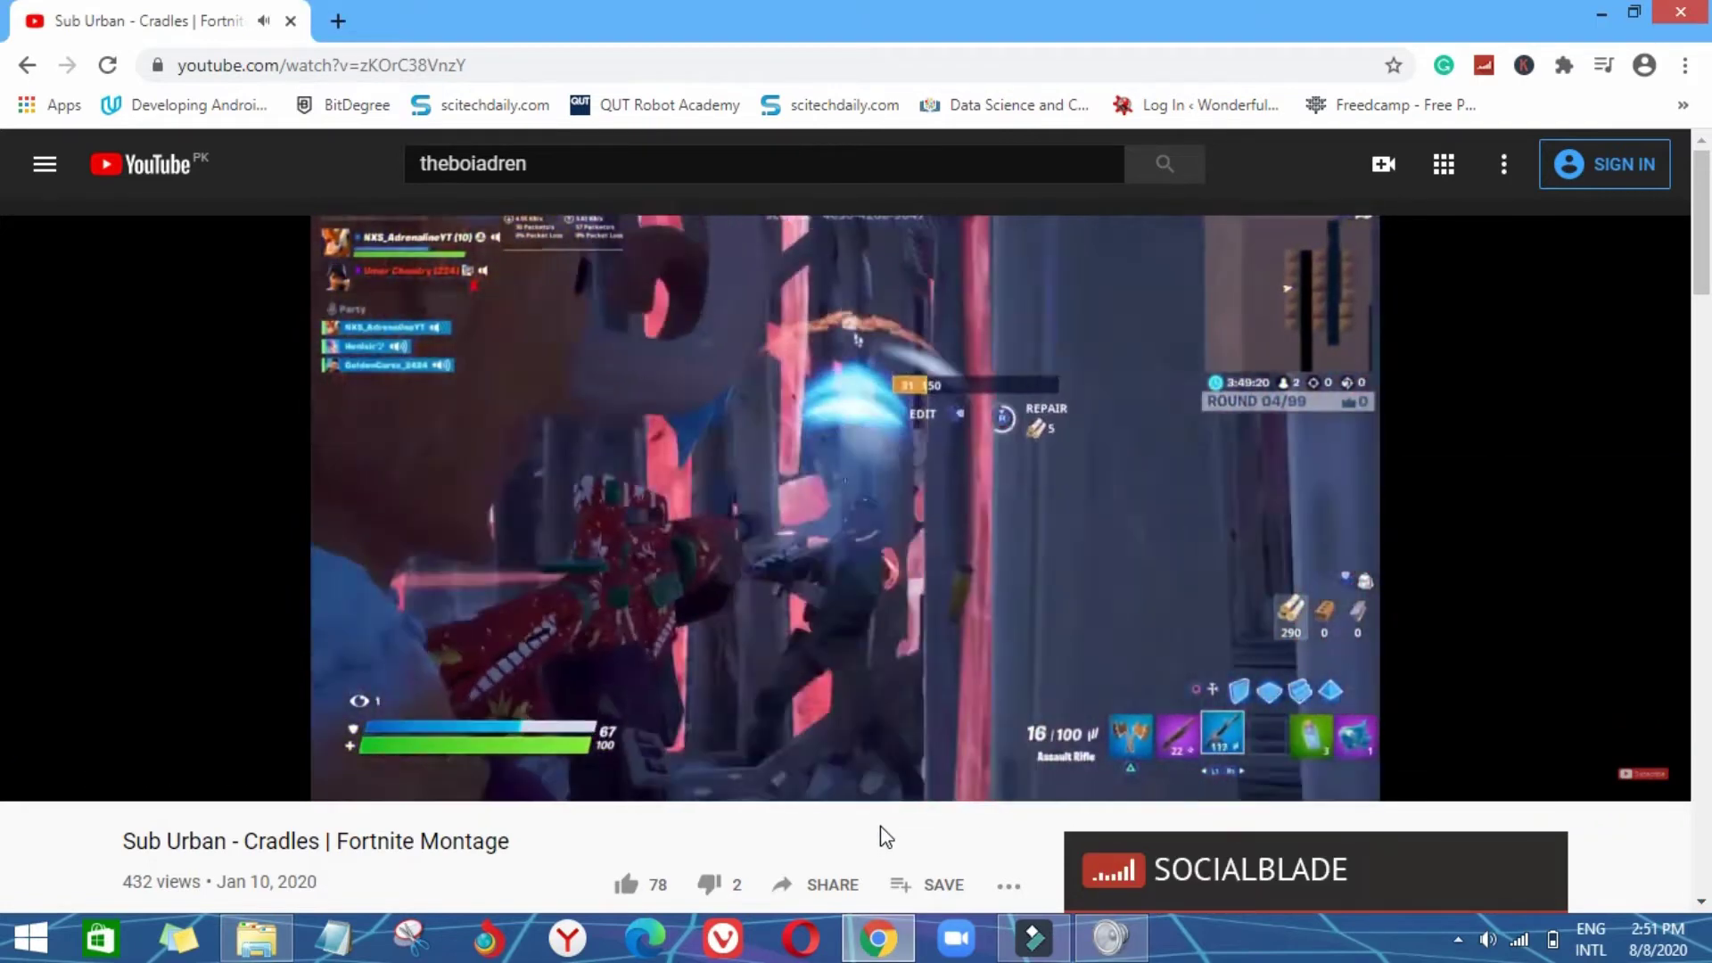
{"action": "mouse_move", "coordinate": [415, 726]}
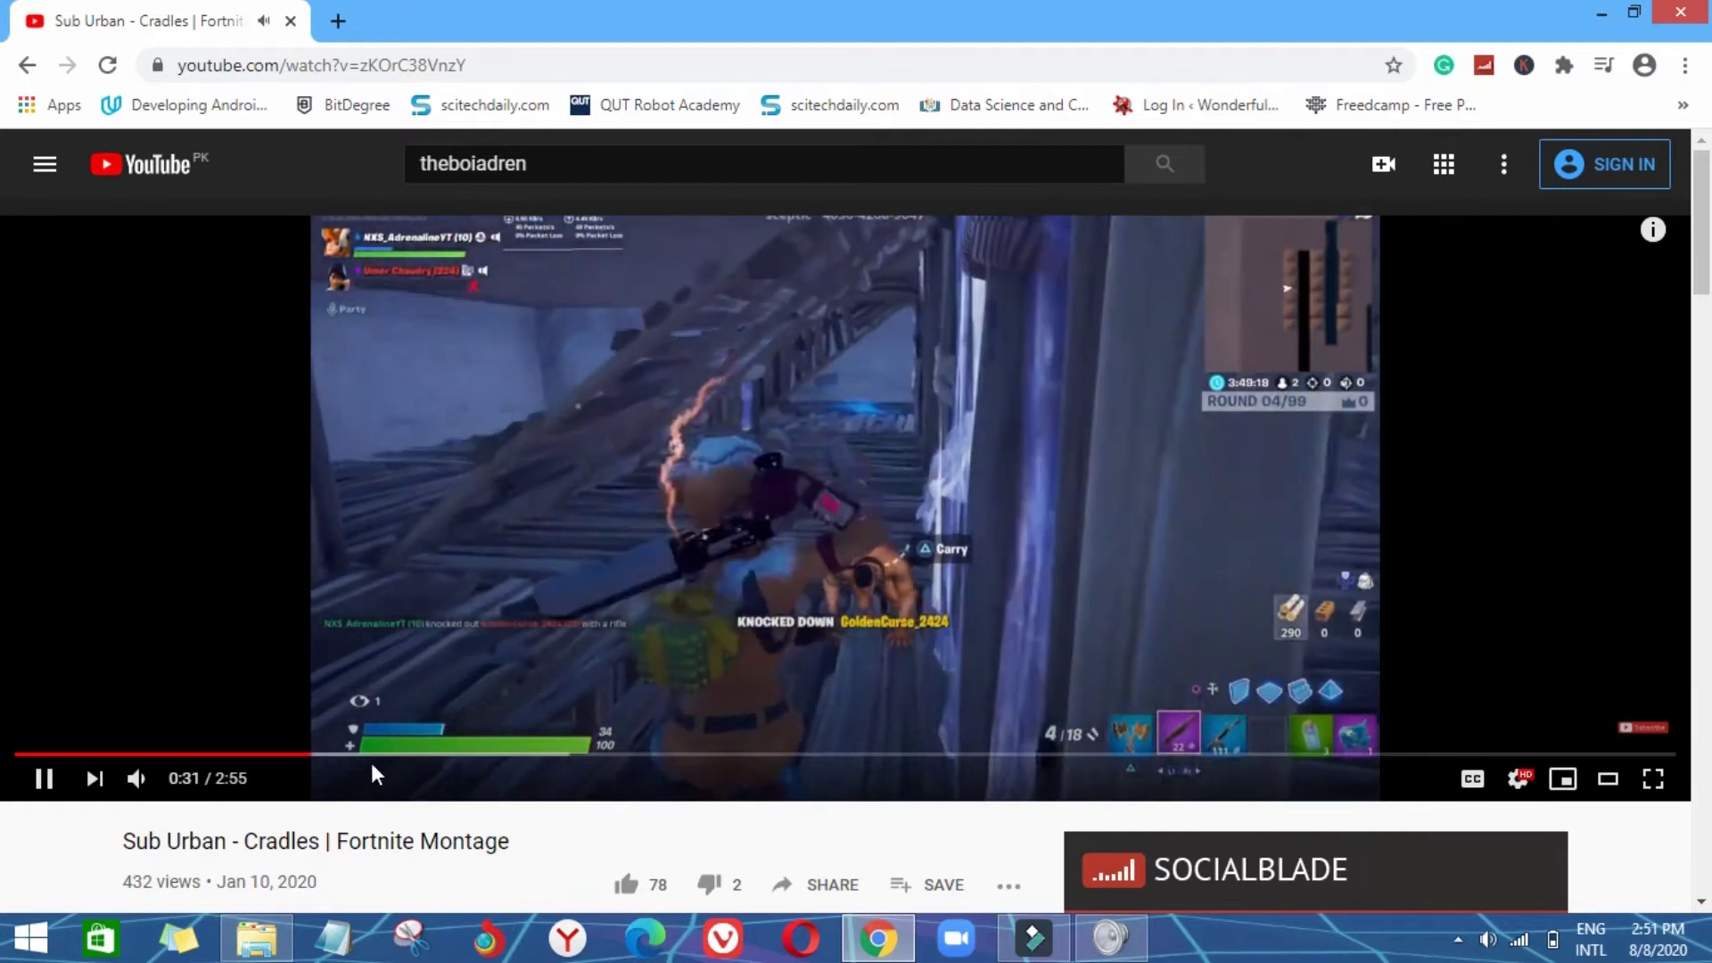
{"action": "left_click", "coordinate": [291, 755]}
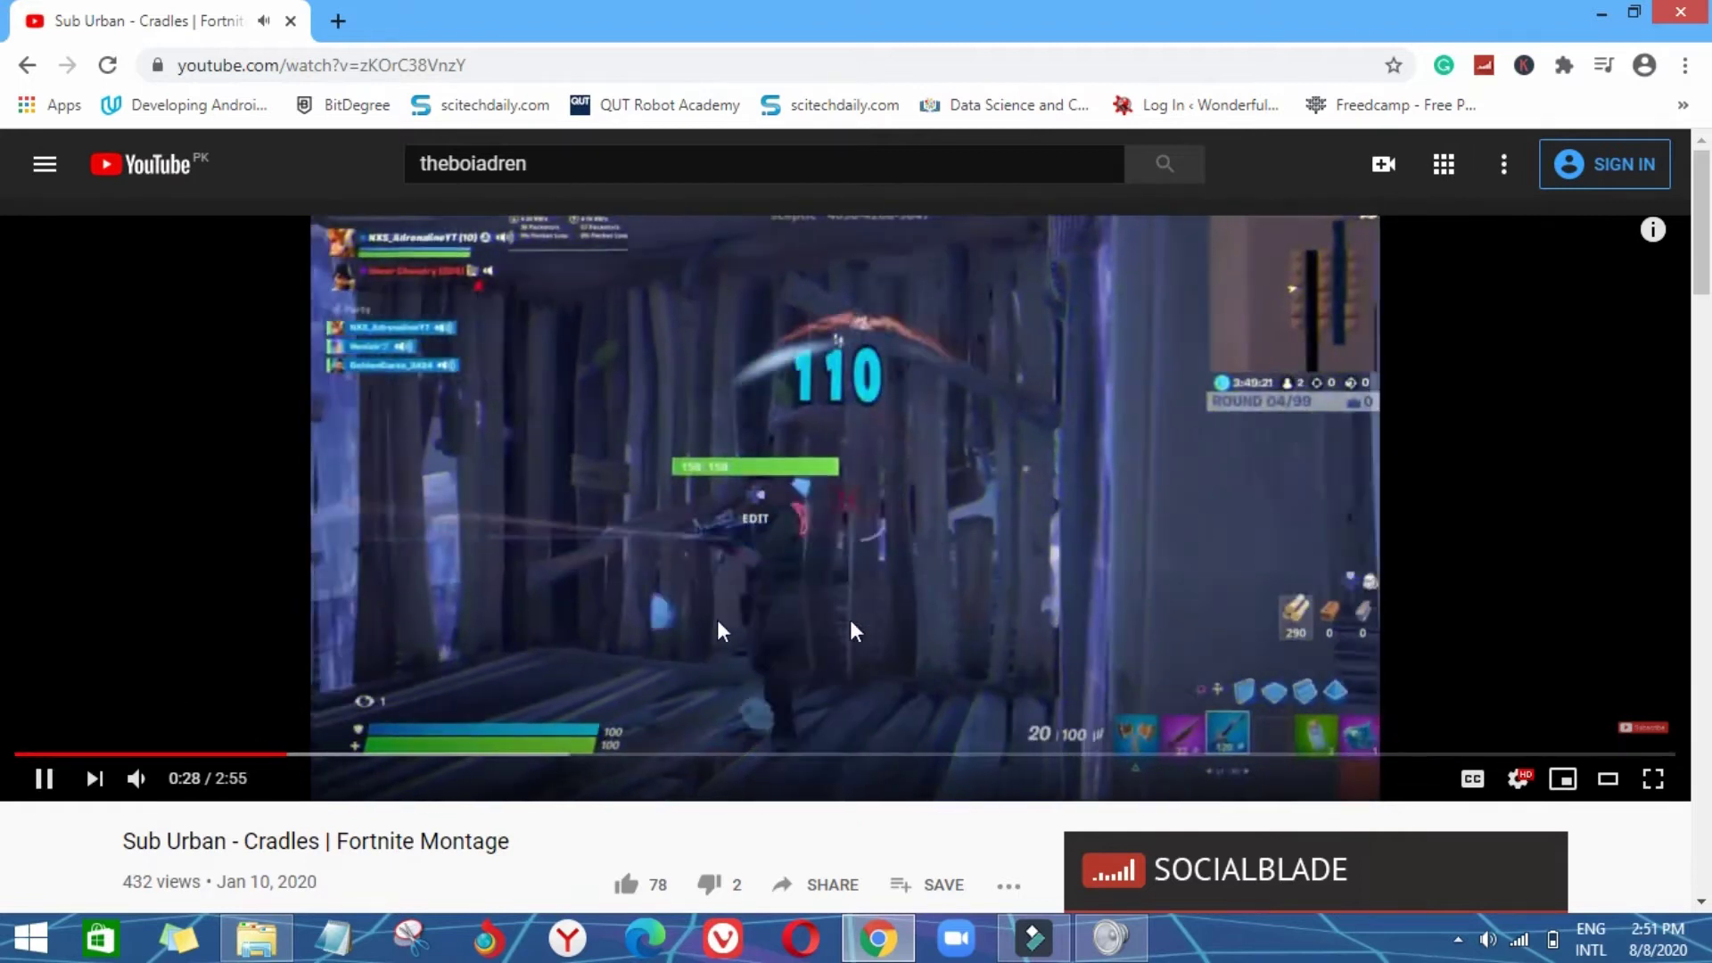
Step: Rewind the montage slightly and watch its editing effects, pausing at 0:36 and again at 1:01
{"action": "left_click", "coordinate": [254, 755]}
{"action": "left_click", "coordinate": [404, 530]}
{"action": "left_click", "coordinate": [404, 530]}
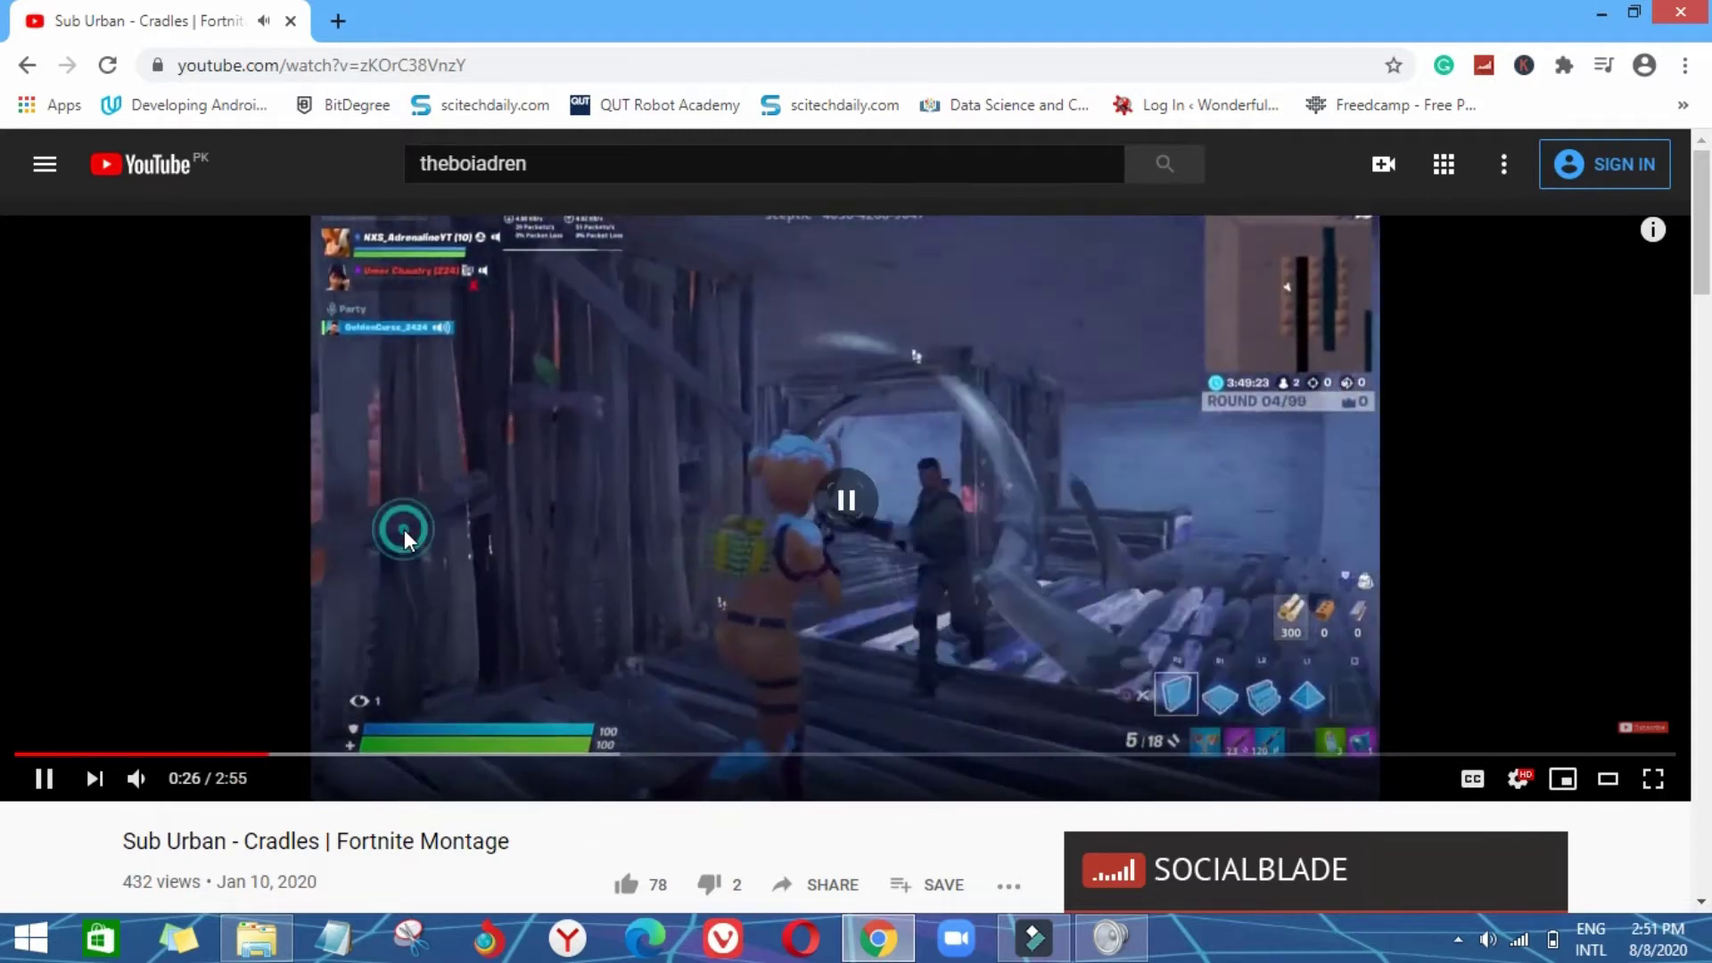
{"action": "left_click", "coordinate": [835, 489]}
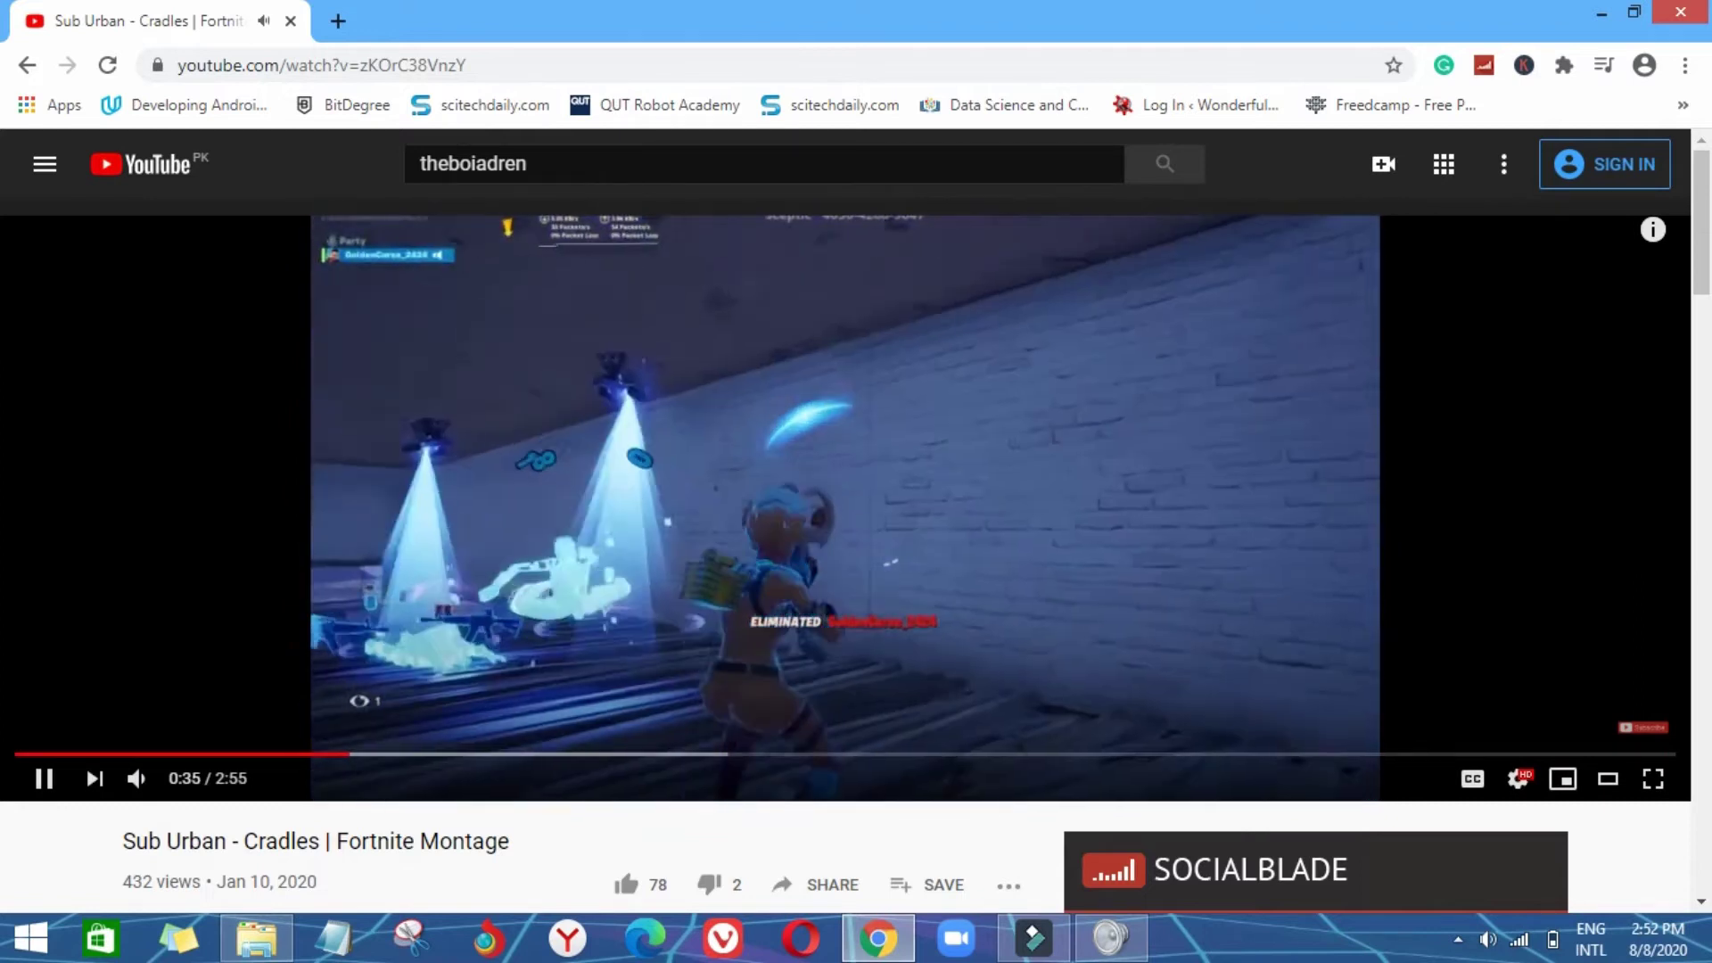
{"action": "left_click", "coordinate": [819, 585]}
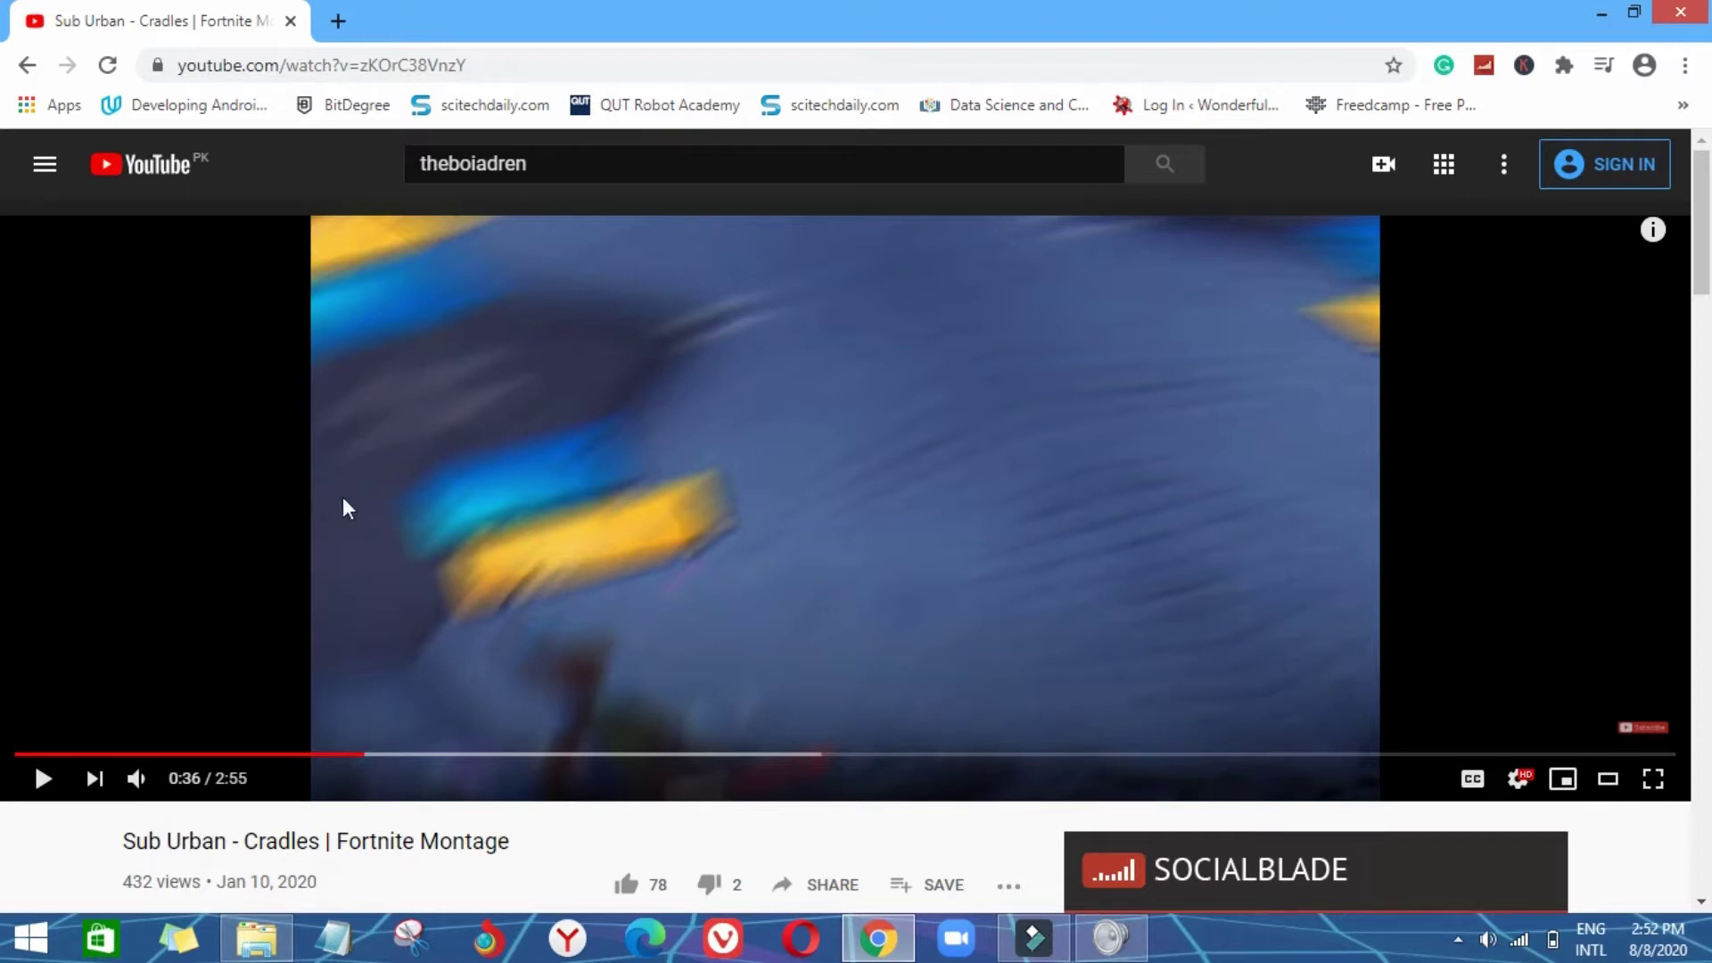
{"action": "left_click", "coordinate": [480, 467]}
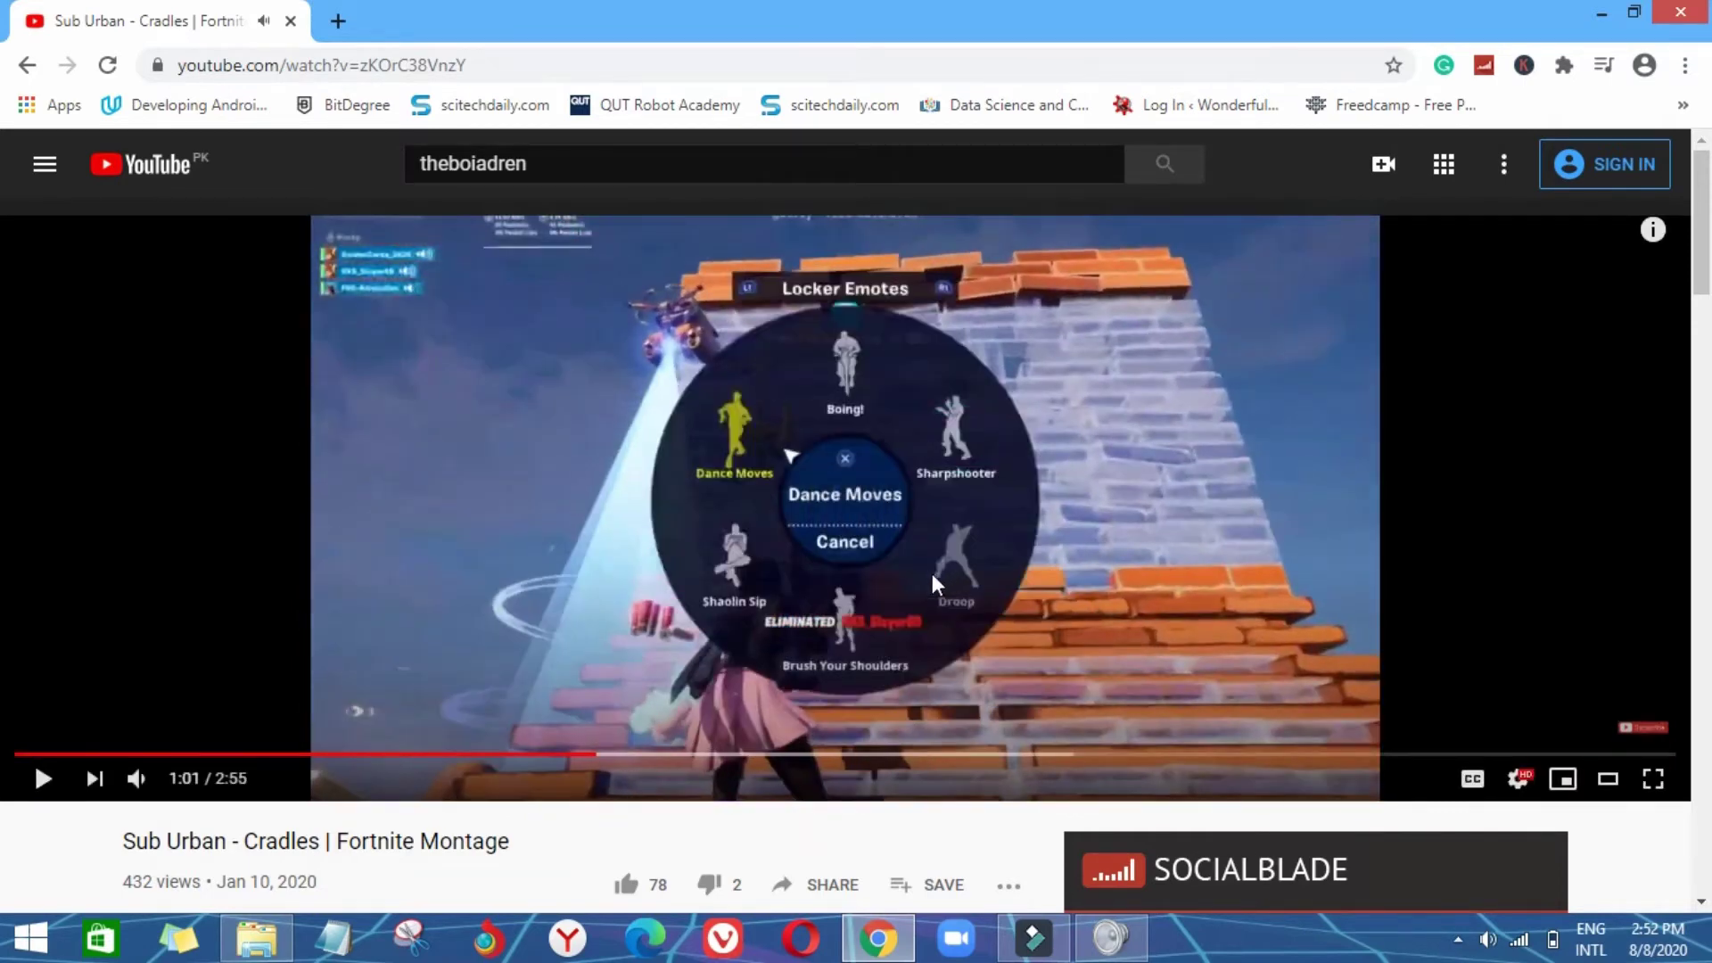
{"action": "right_click", "coordinate": [1110, 542]}
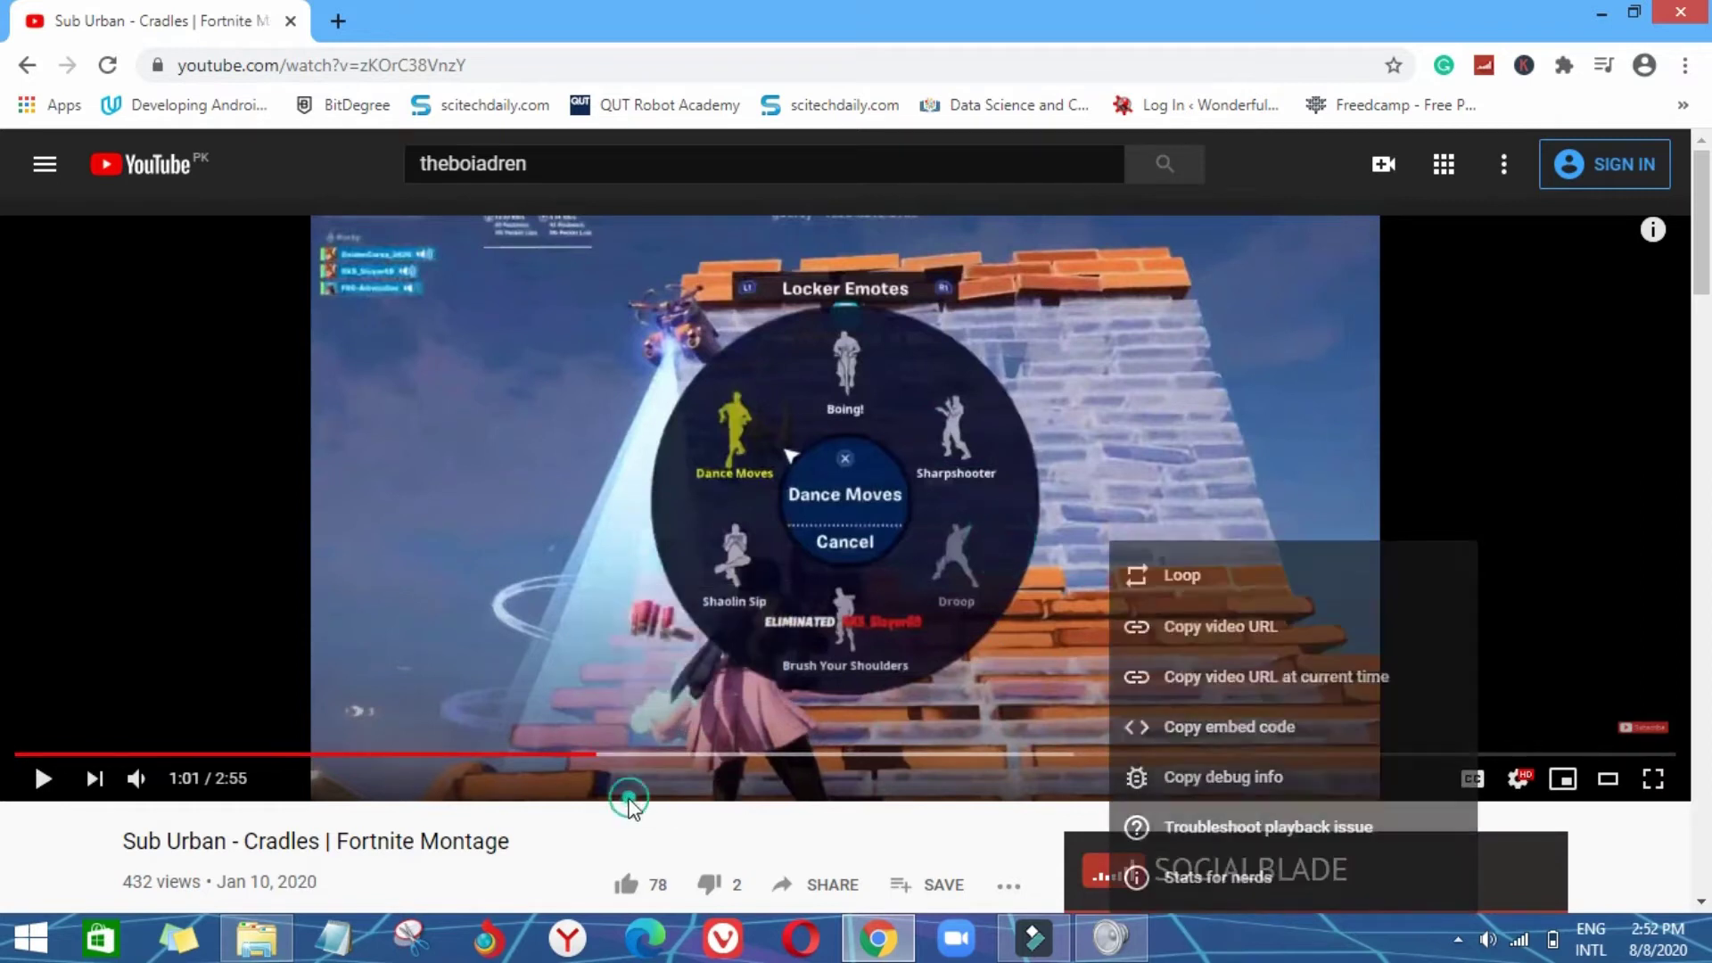
{"action": "left_click", "coordinate": [345, 798]}
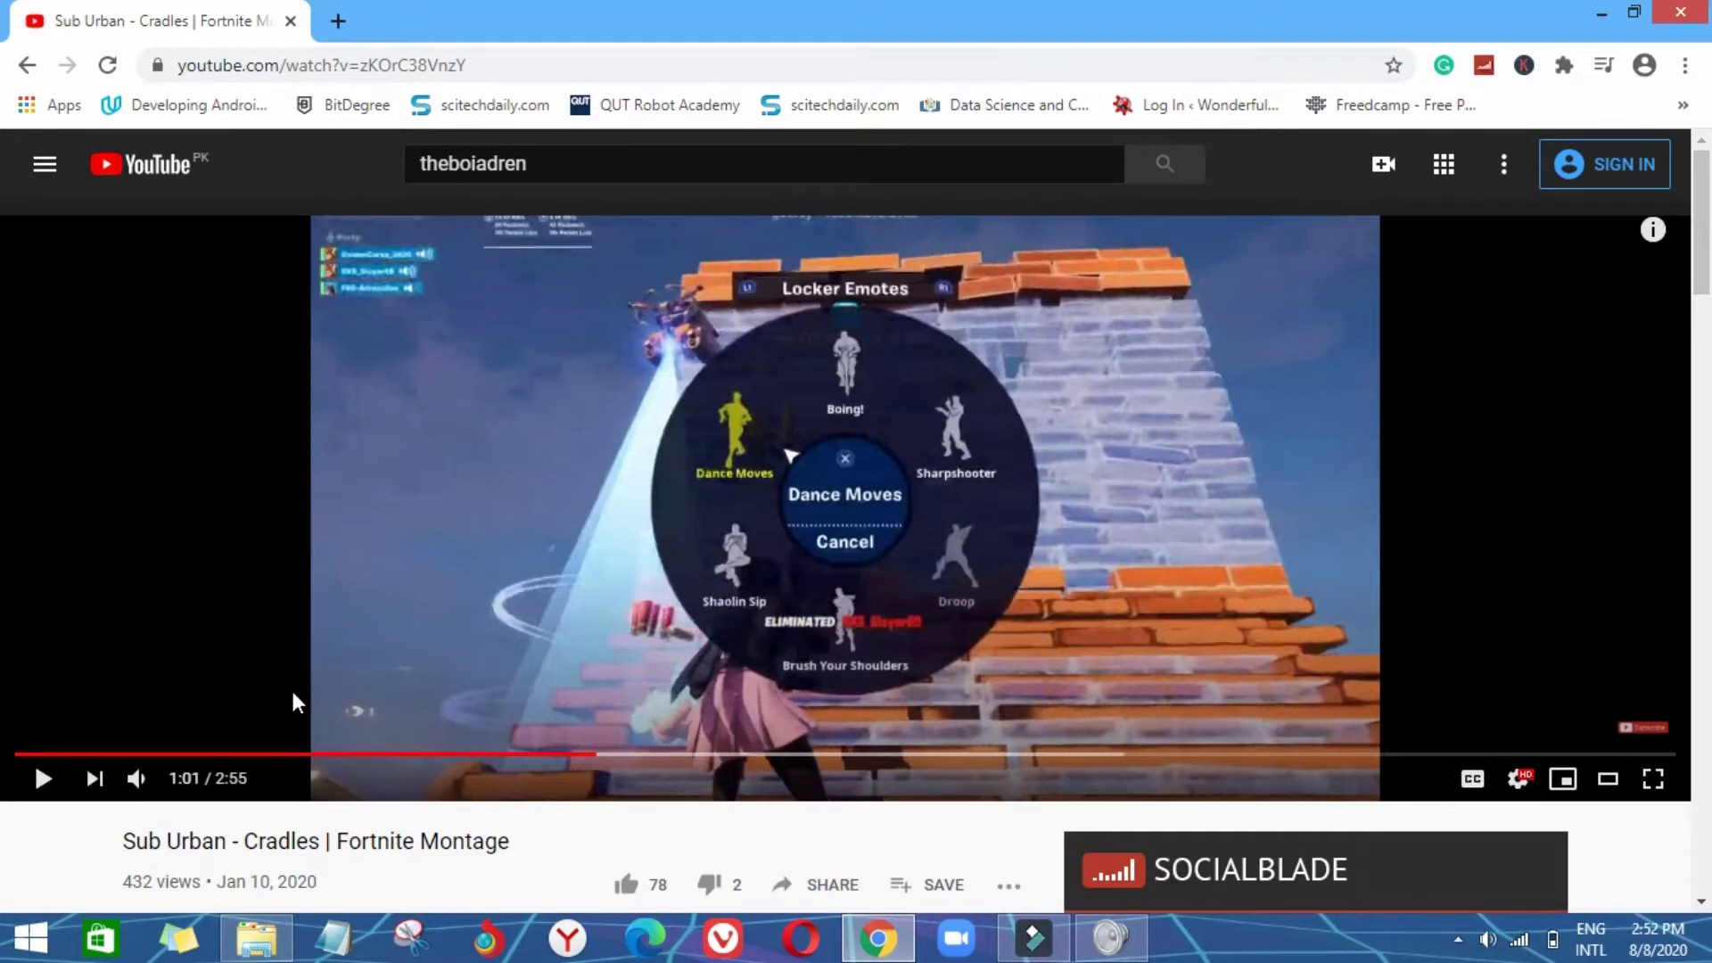
Step: Open the Valentine | Fortnite Montage video from the same channel, pause it at 0:05 and resume playback
{"action": "scroll", "coordinate": [297, 702], "scroll_direction": "down", "scroll_amount": 3}
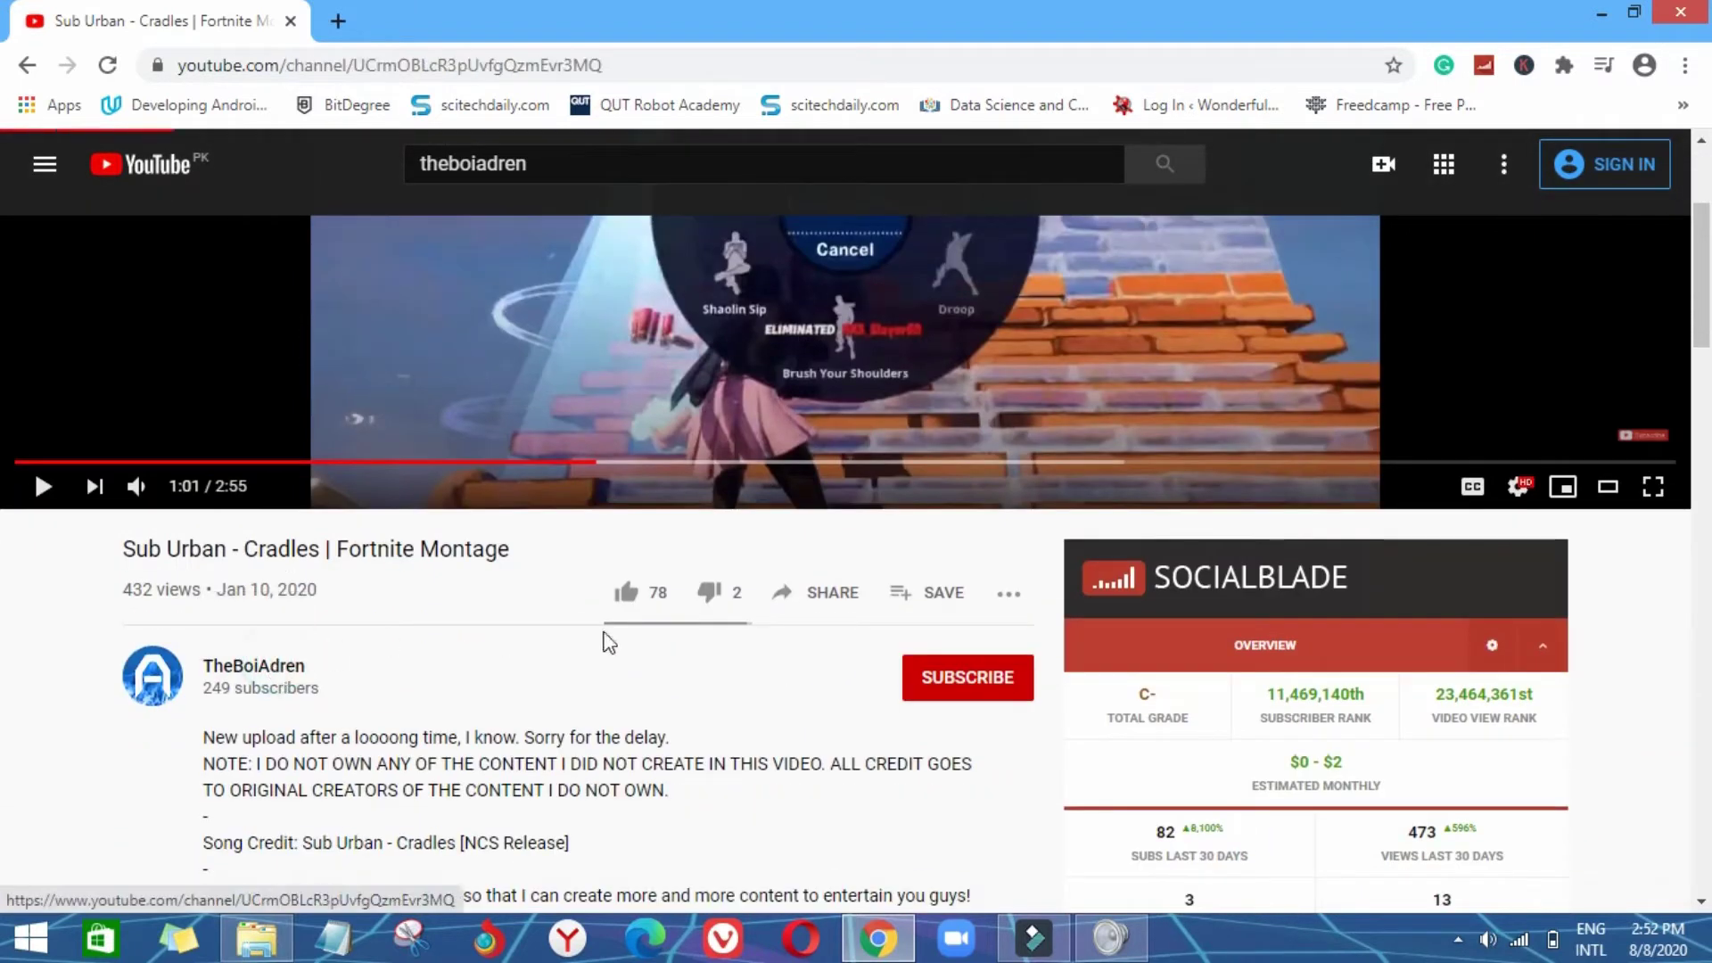
{"action": "key", "text": "shift+n"}
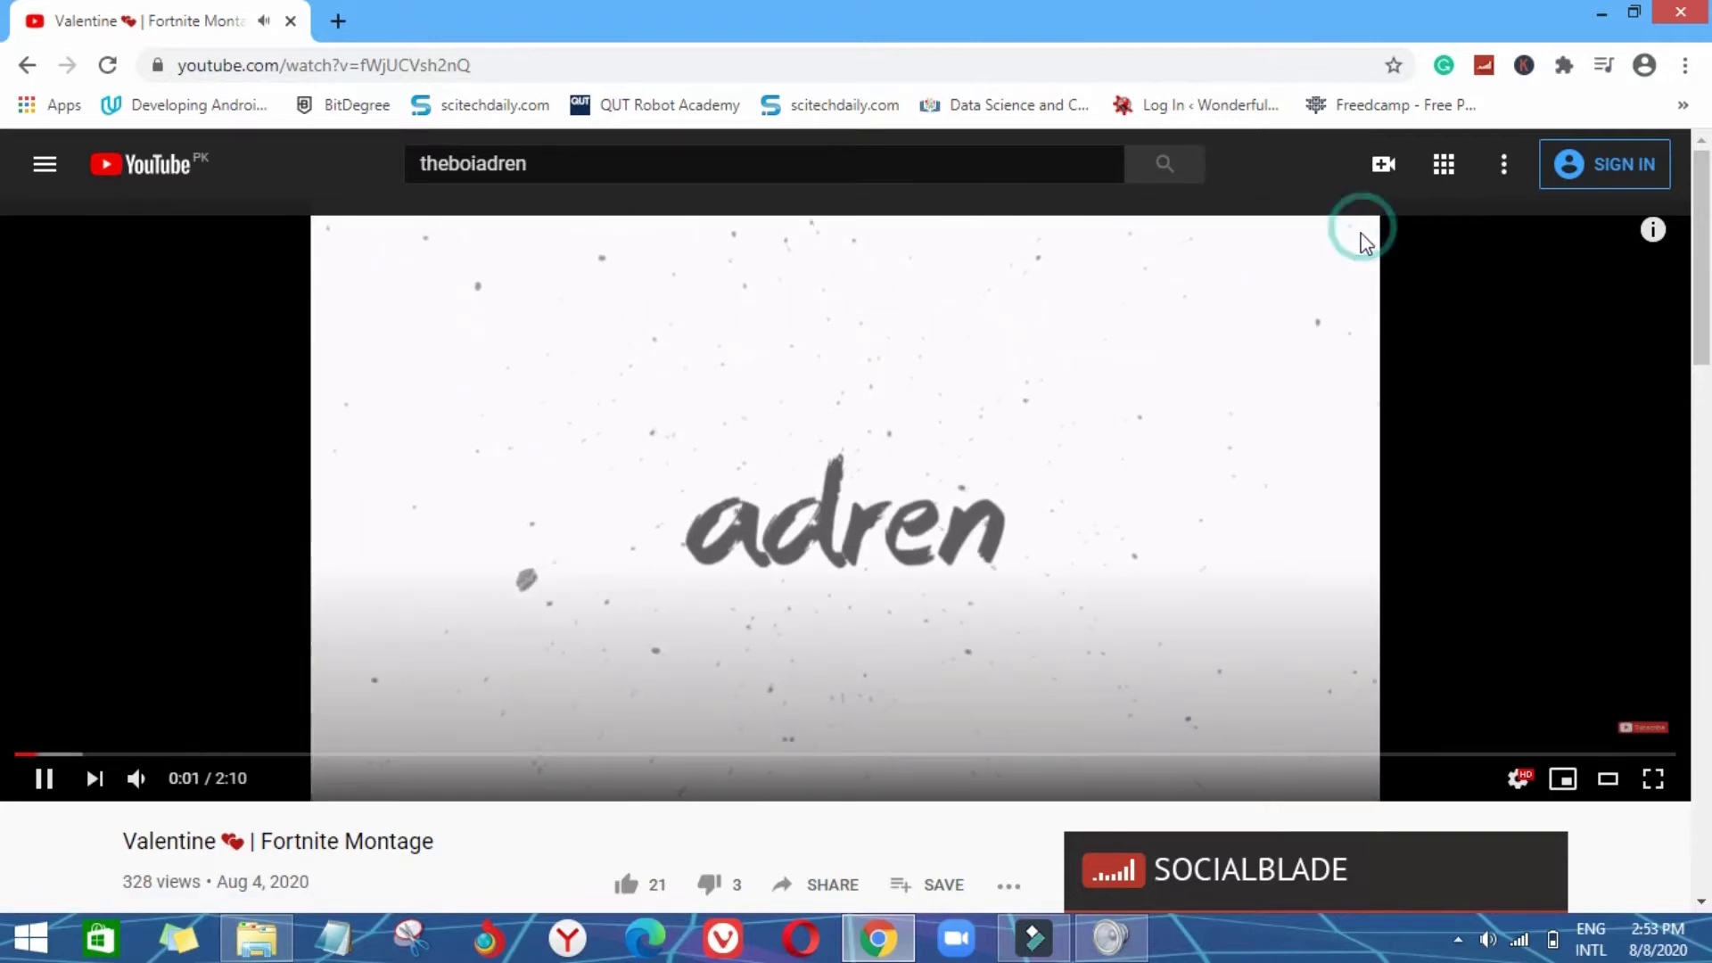
{"action": "scroll", "coordinate": [1033, 434], "scroll_direction": "down", "scroll_amount": 2}
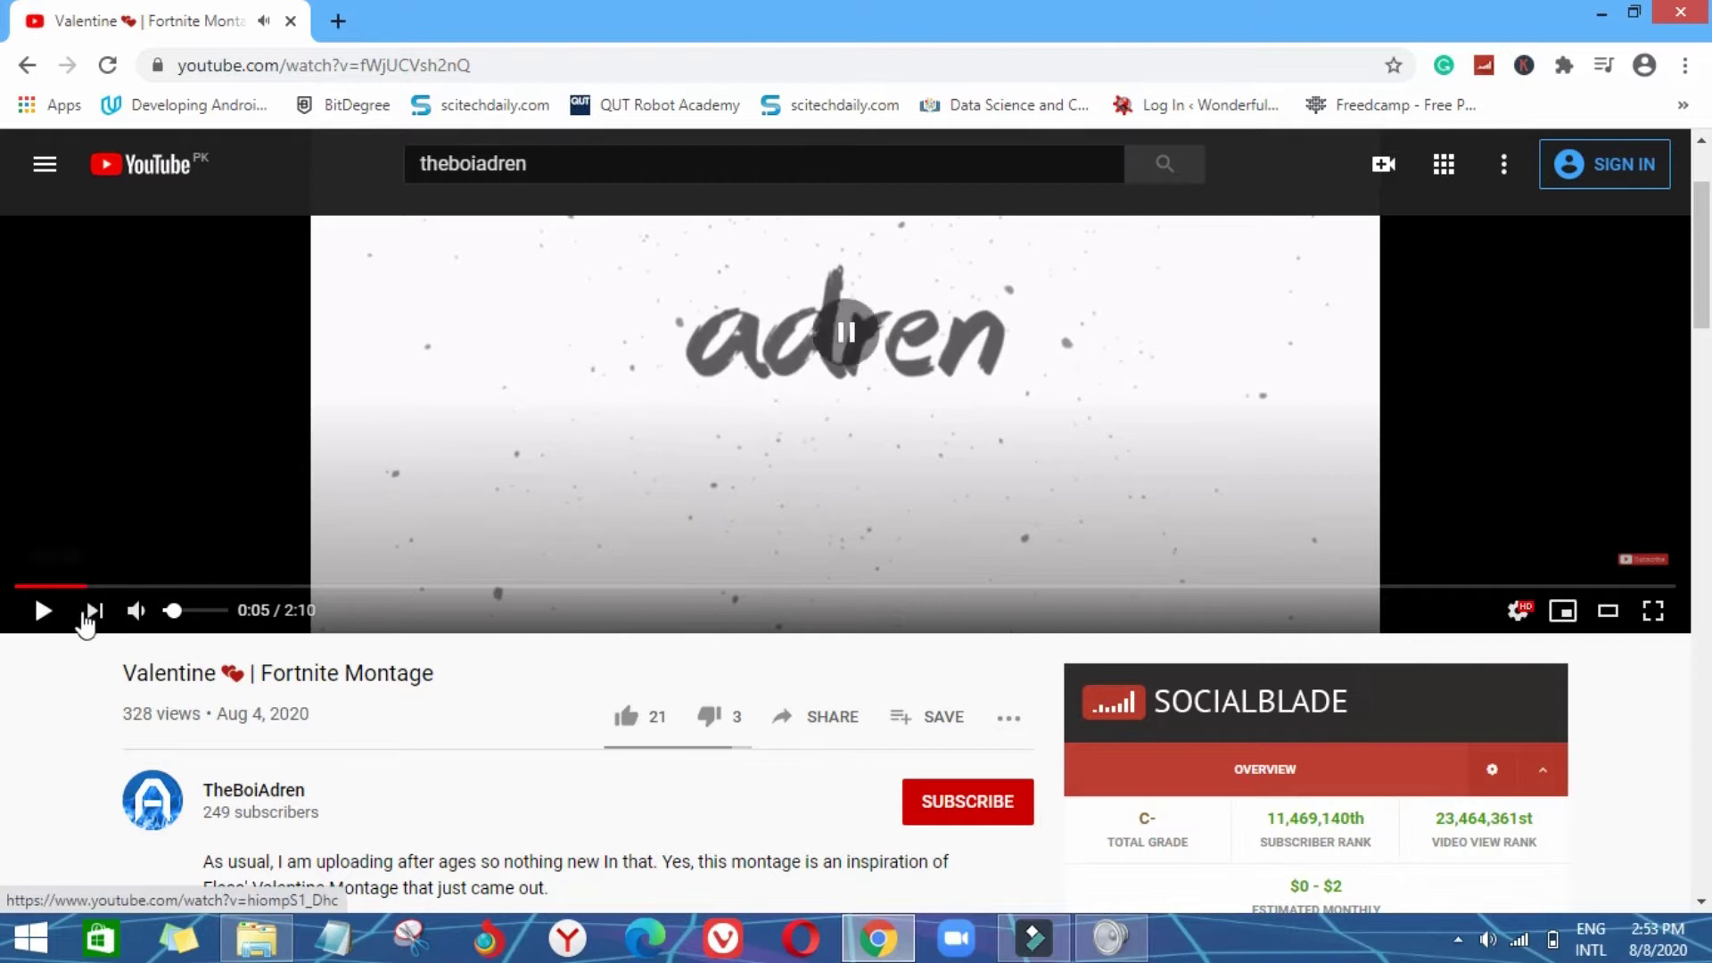
{"action": "scroll", "coordinate": [463, 676], "scroll_direction": "up", "scroll_amount": 2}
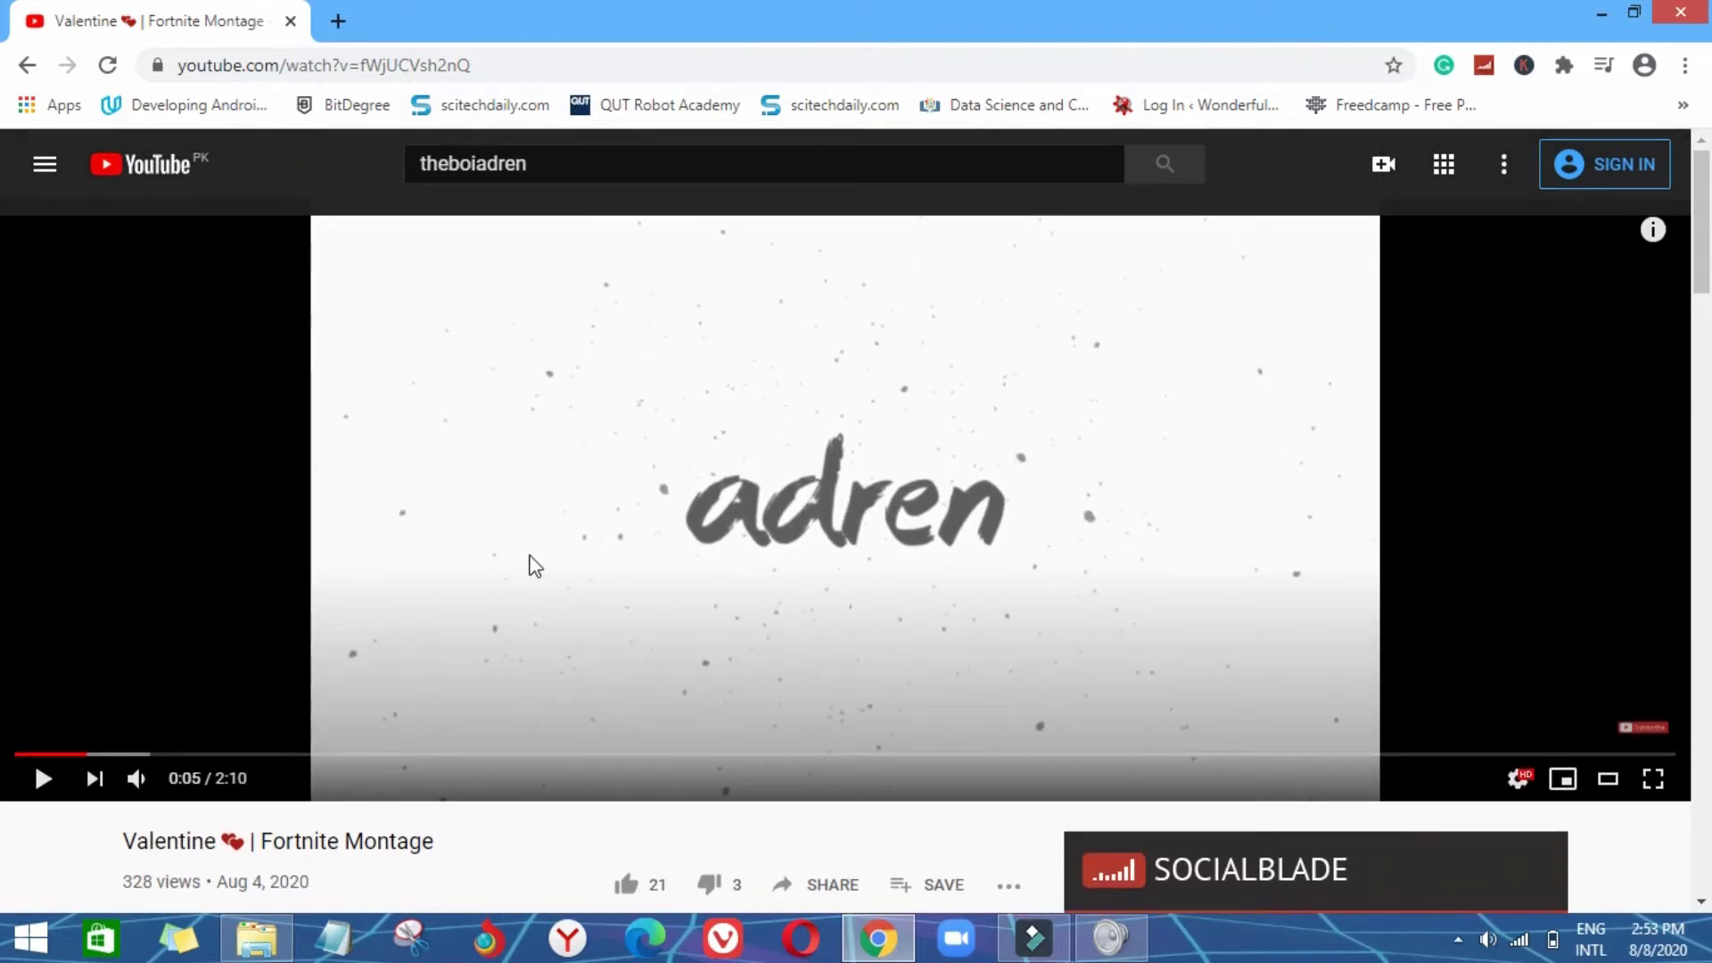
{"action": "scroll", "coordinate": [525, 560], "scroll_direction": "down", "scroll_amount": 2}
{"action": "scroll", "coordinate": [517, 553], "scroll_direction": "up", "scroll_amount": 2}
{"action": "left_click", "coordinate": [517, 551]}
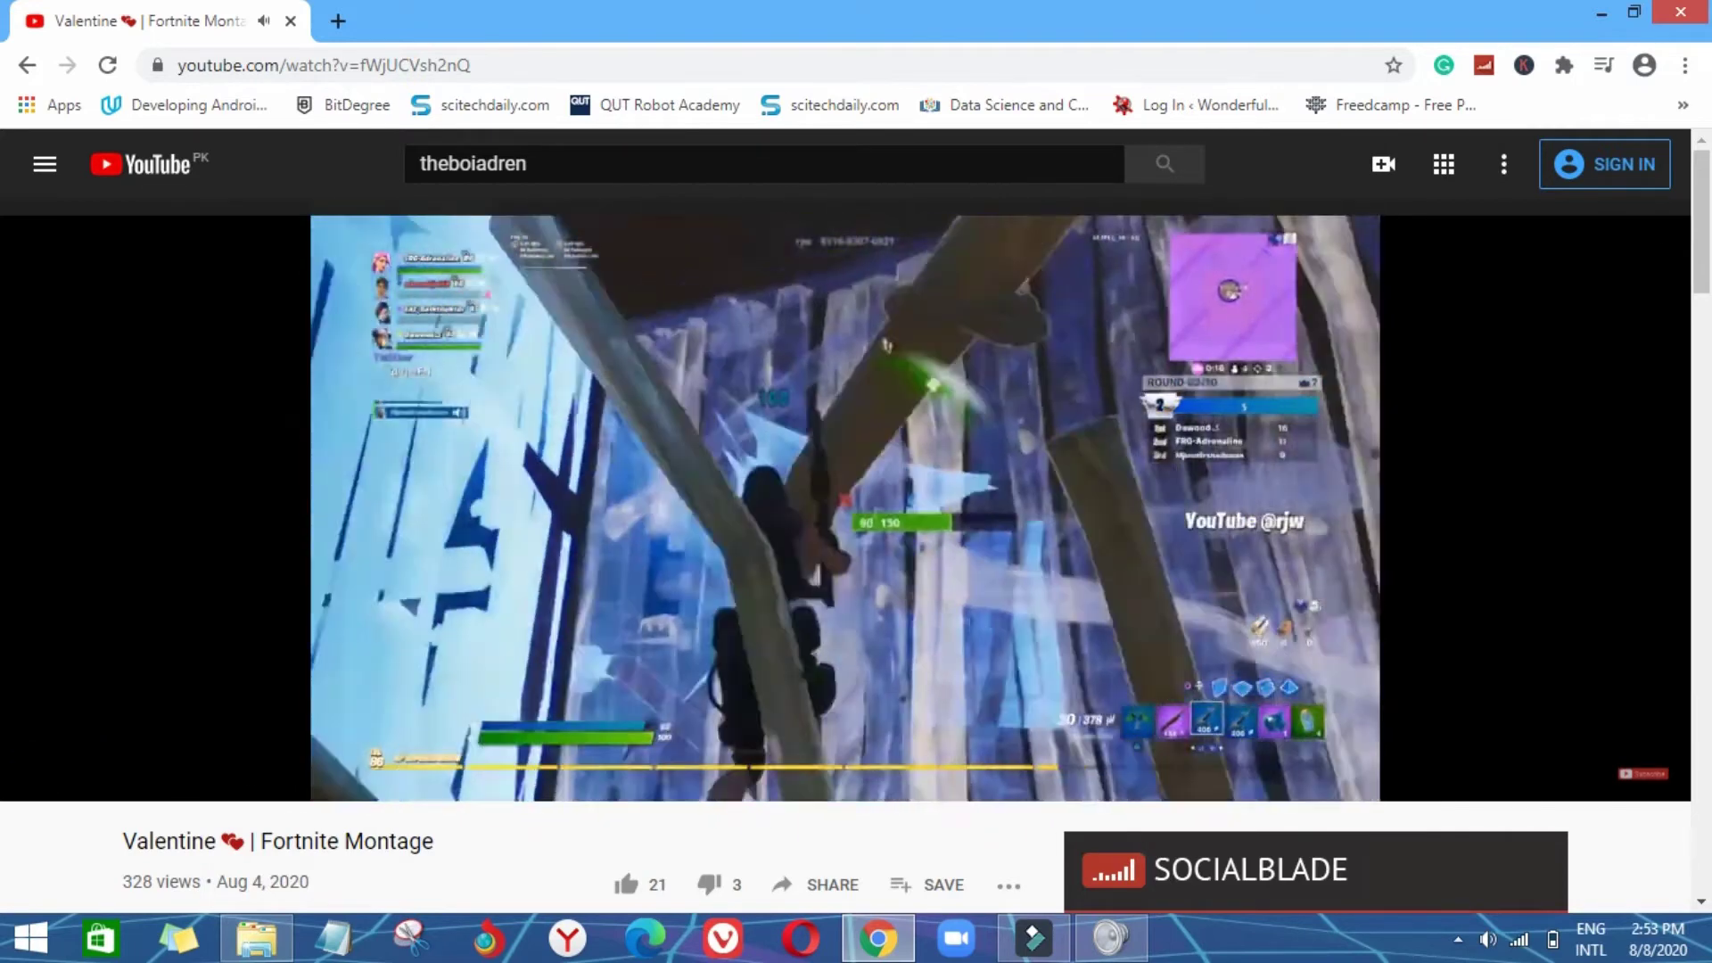
Step: Pause the Valentine montage, rewind it to 0:09 and play it at a playback speed of 0.5
{"action": "mouse_move", "coordinate": [460, 675]}
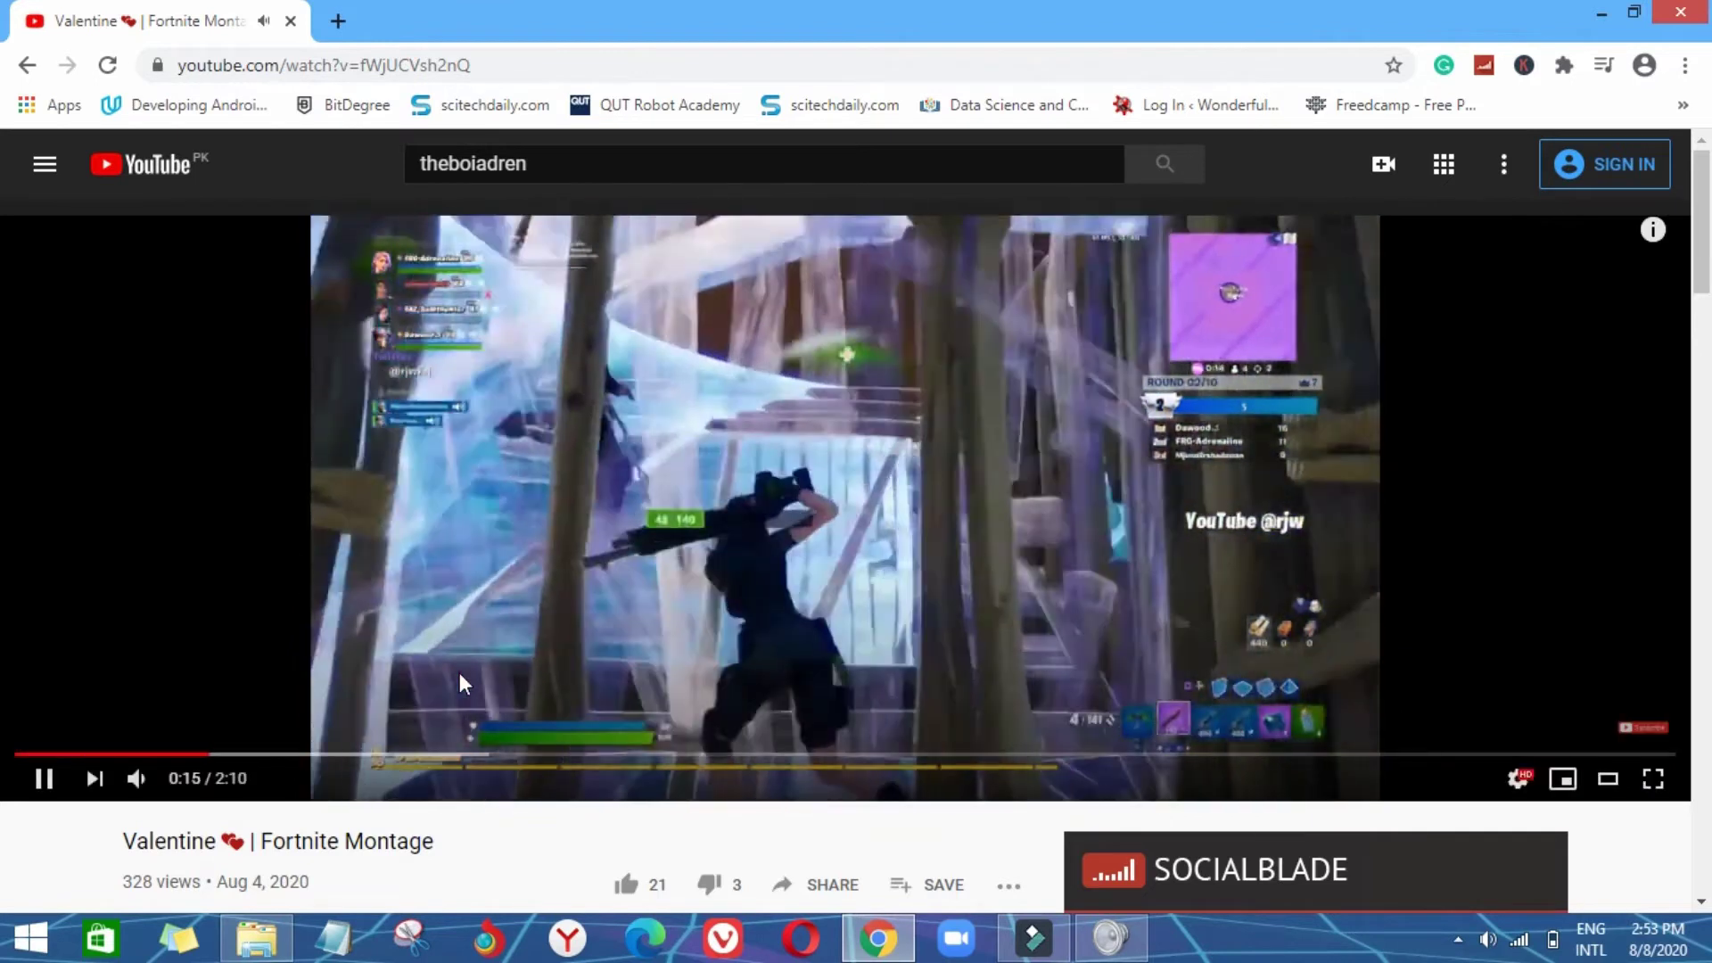
{"action": "left_click", "coordinate": [458, 668]}
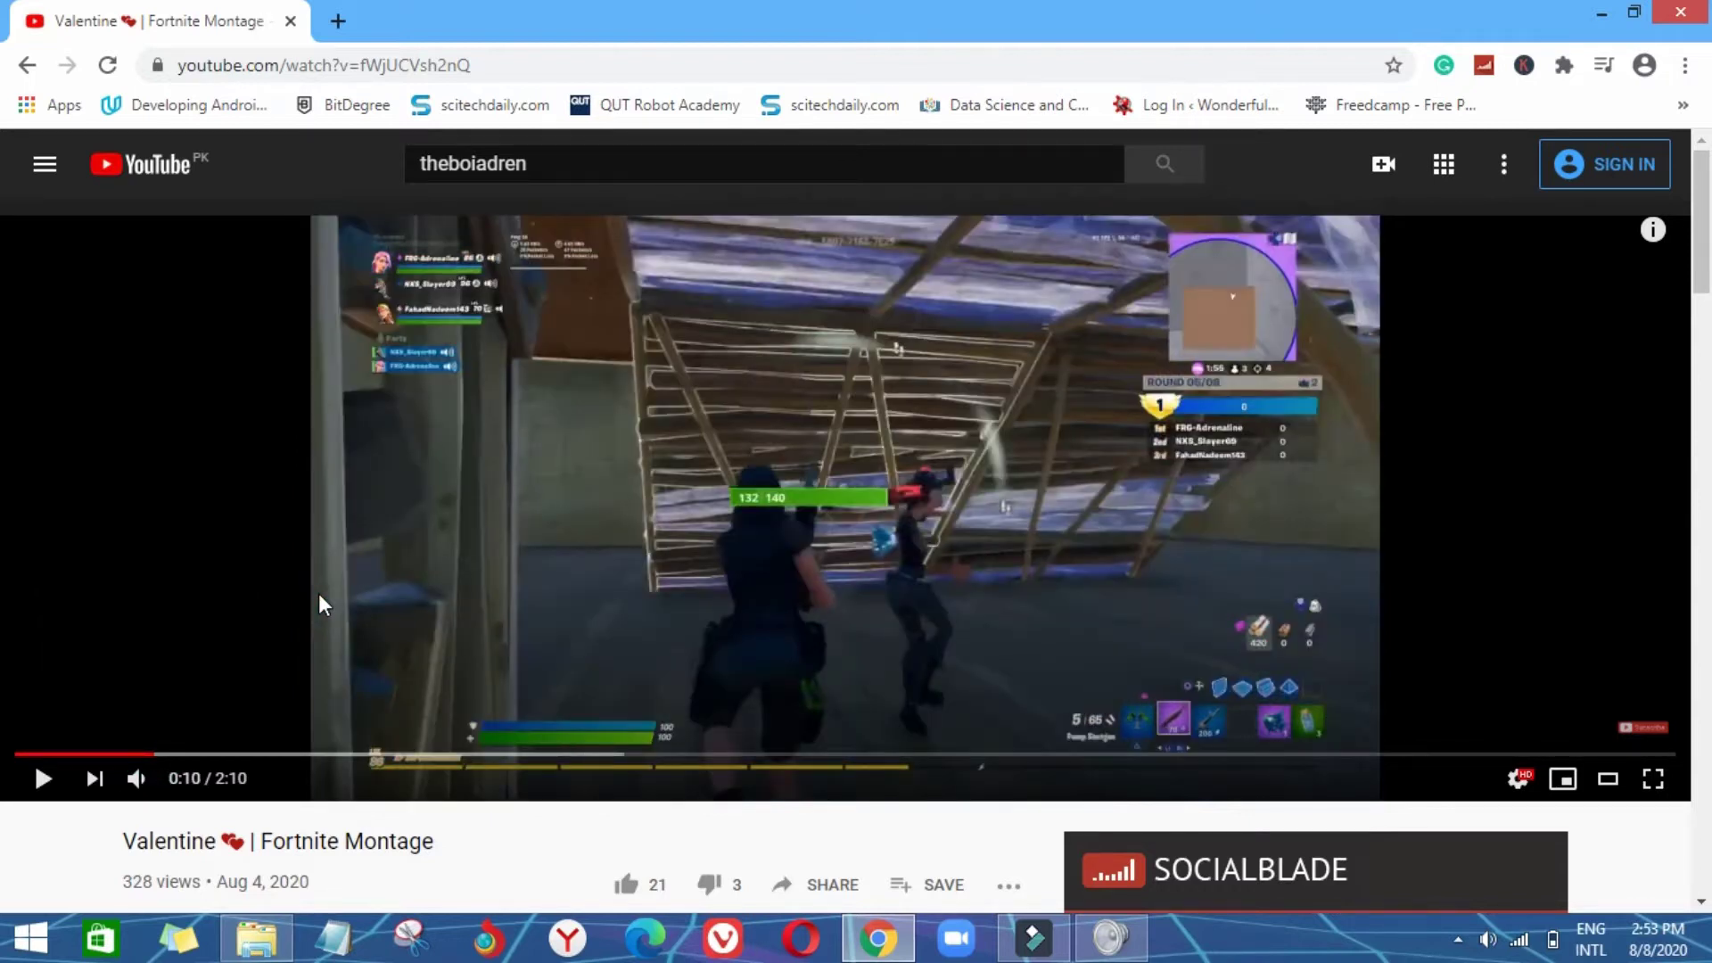
{"action": "left_click", "coordinate": [141, 755]}
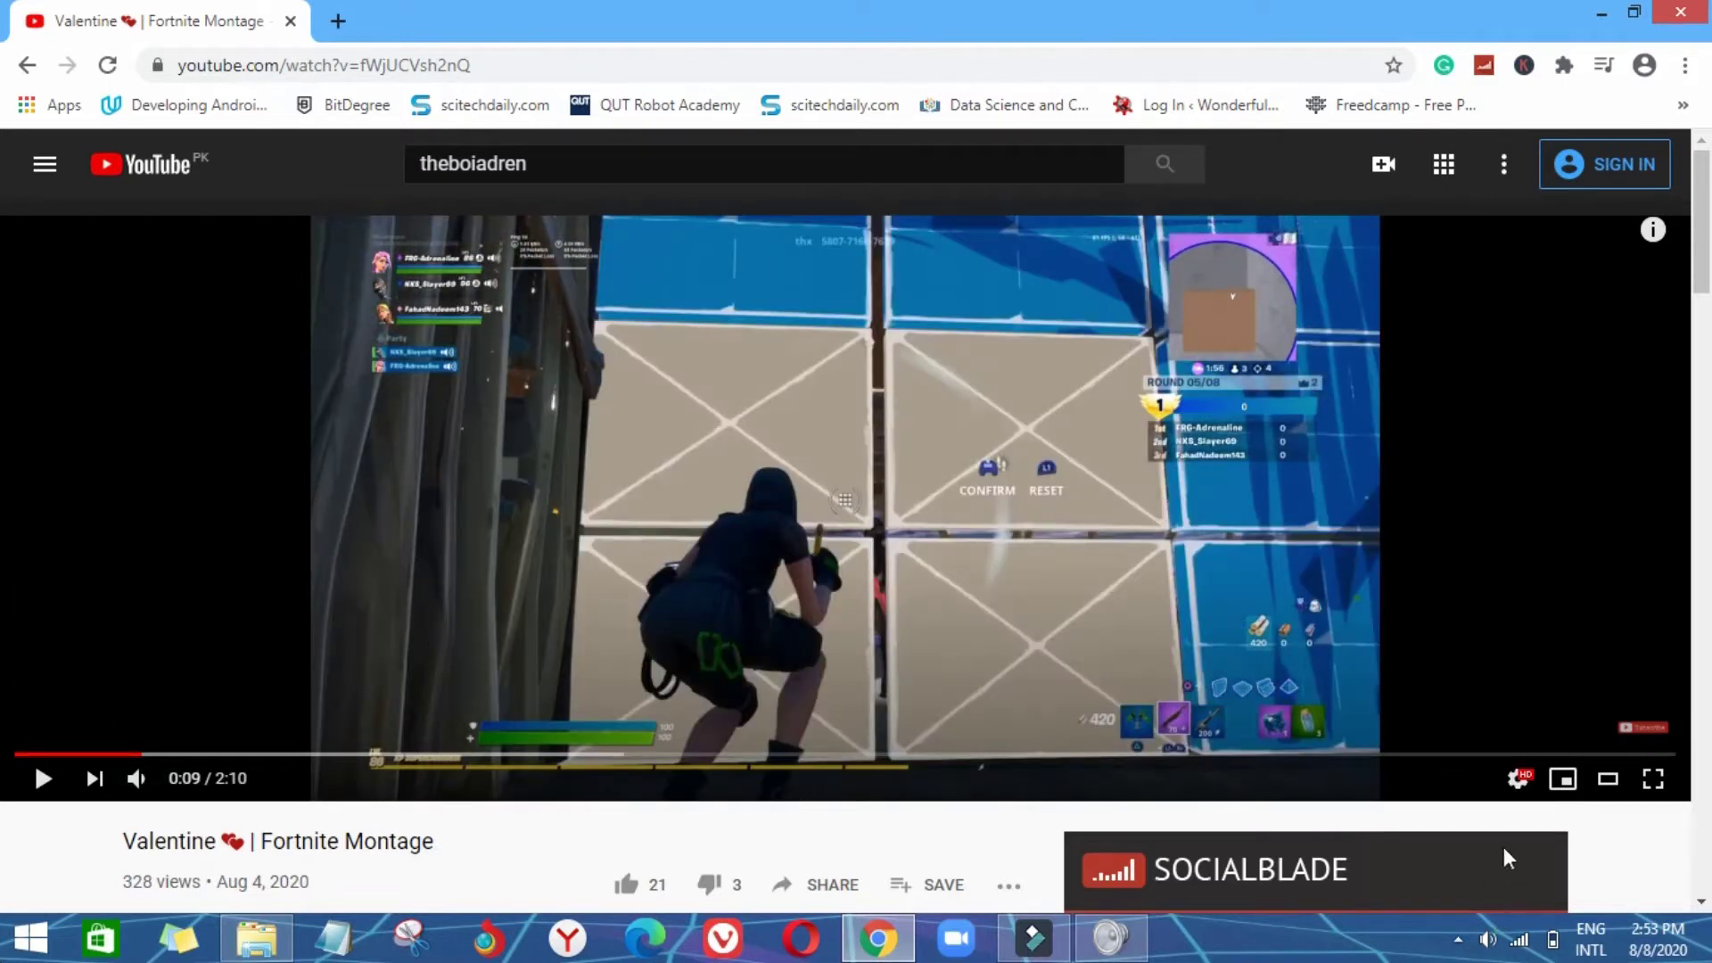
{"action": "left_click", "coordinate": [1524, 780]}
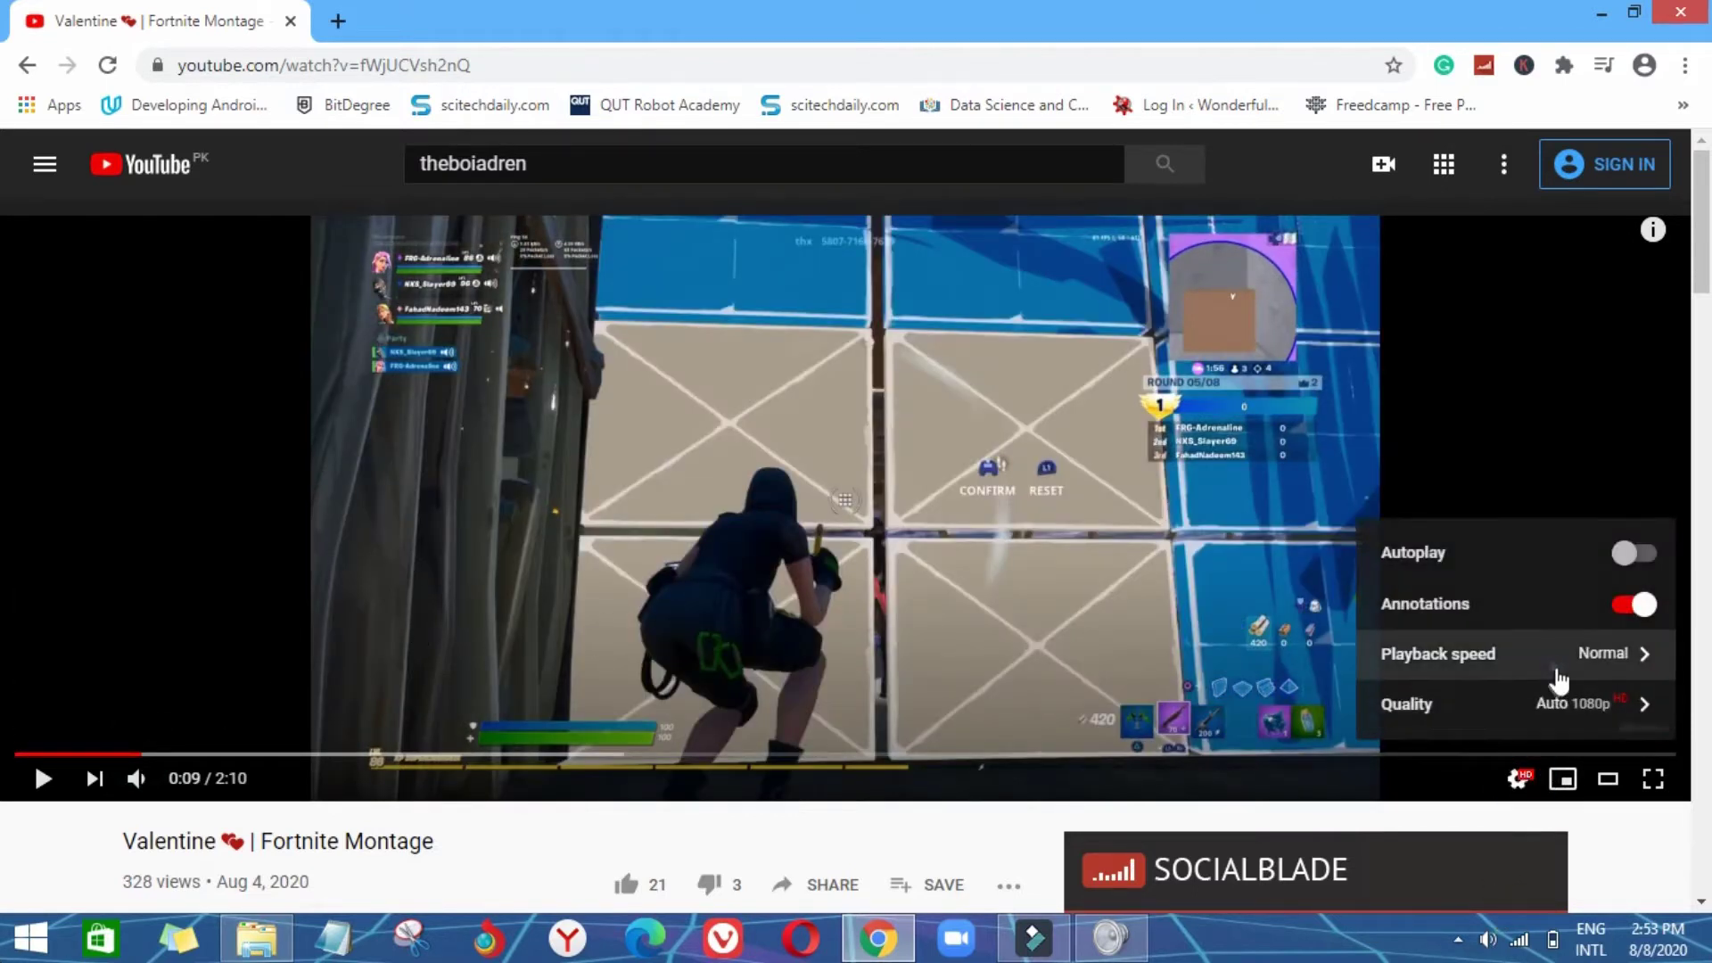
{"action": "left_click", "coordinate": [1559, 680]}
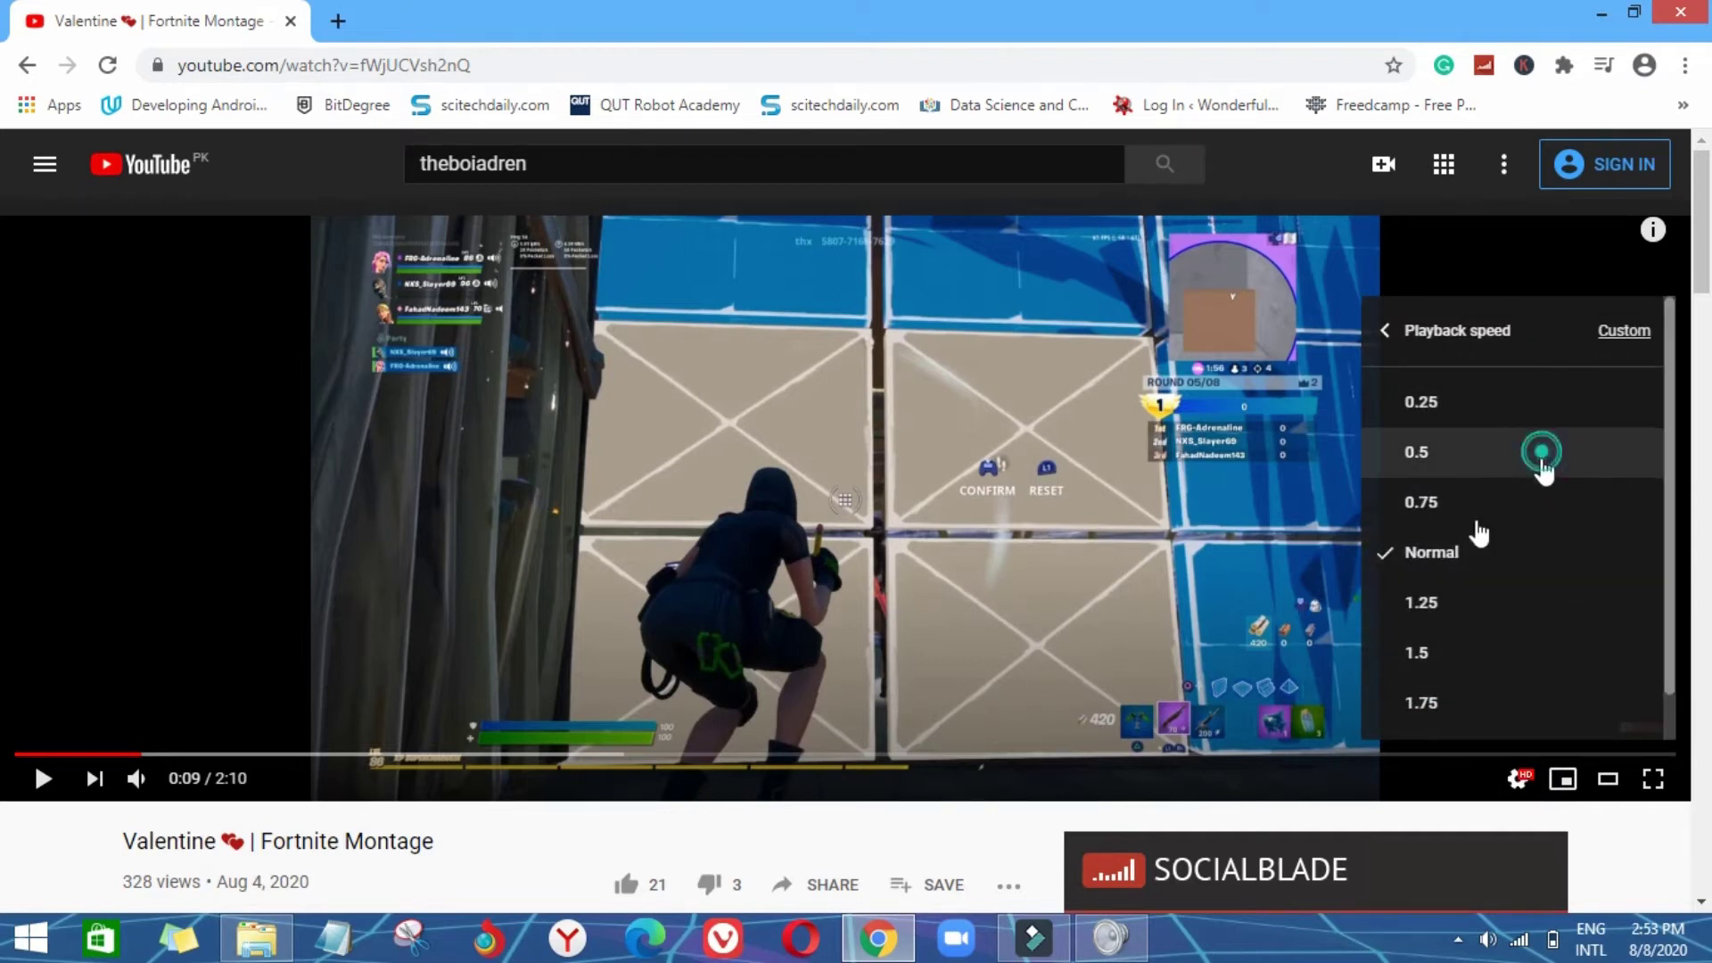
{"action": "left_click", "coordinate": [1543, 452]}
{"action": "left_click", "coordinate": [827, 600]}
{"action": "left_click", "coordinate": [828, 600]}
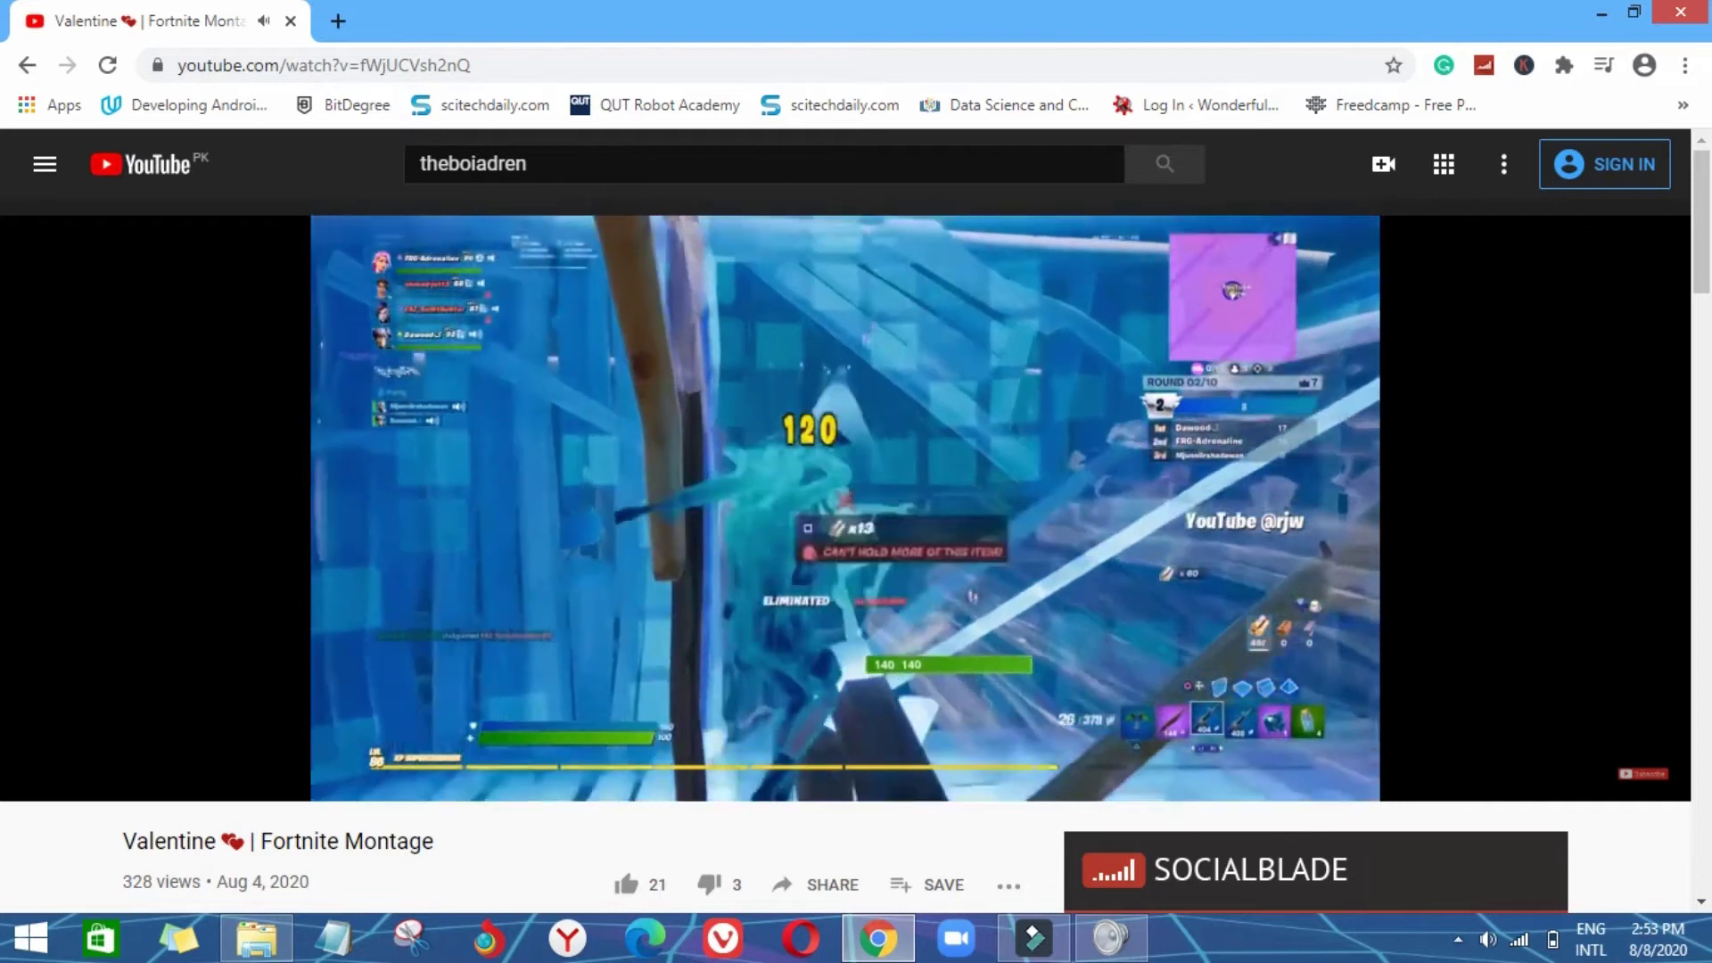
Step: Examine the slowed-down montage's transitions and effects, pausing at 0:19, 0:20, 0:21 and 0:24
{"action": "left_click", "coordinate": [1229, 510]}
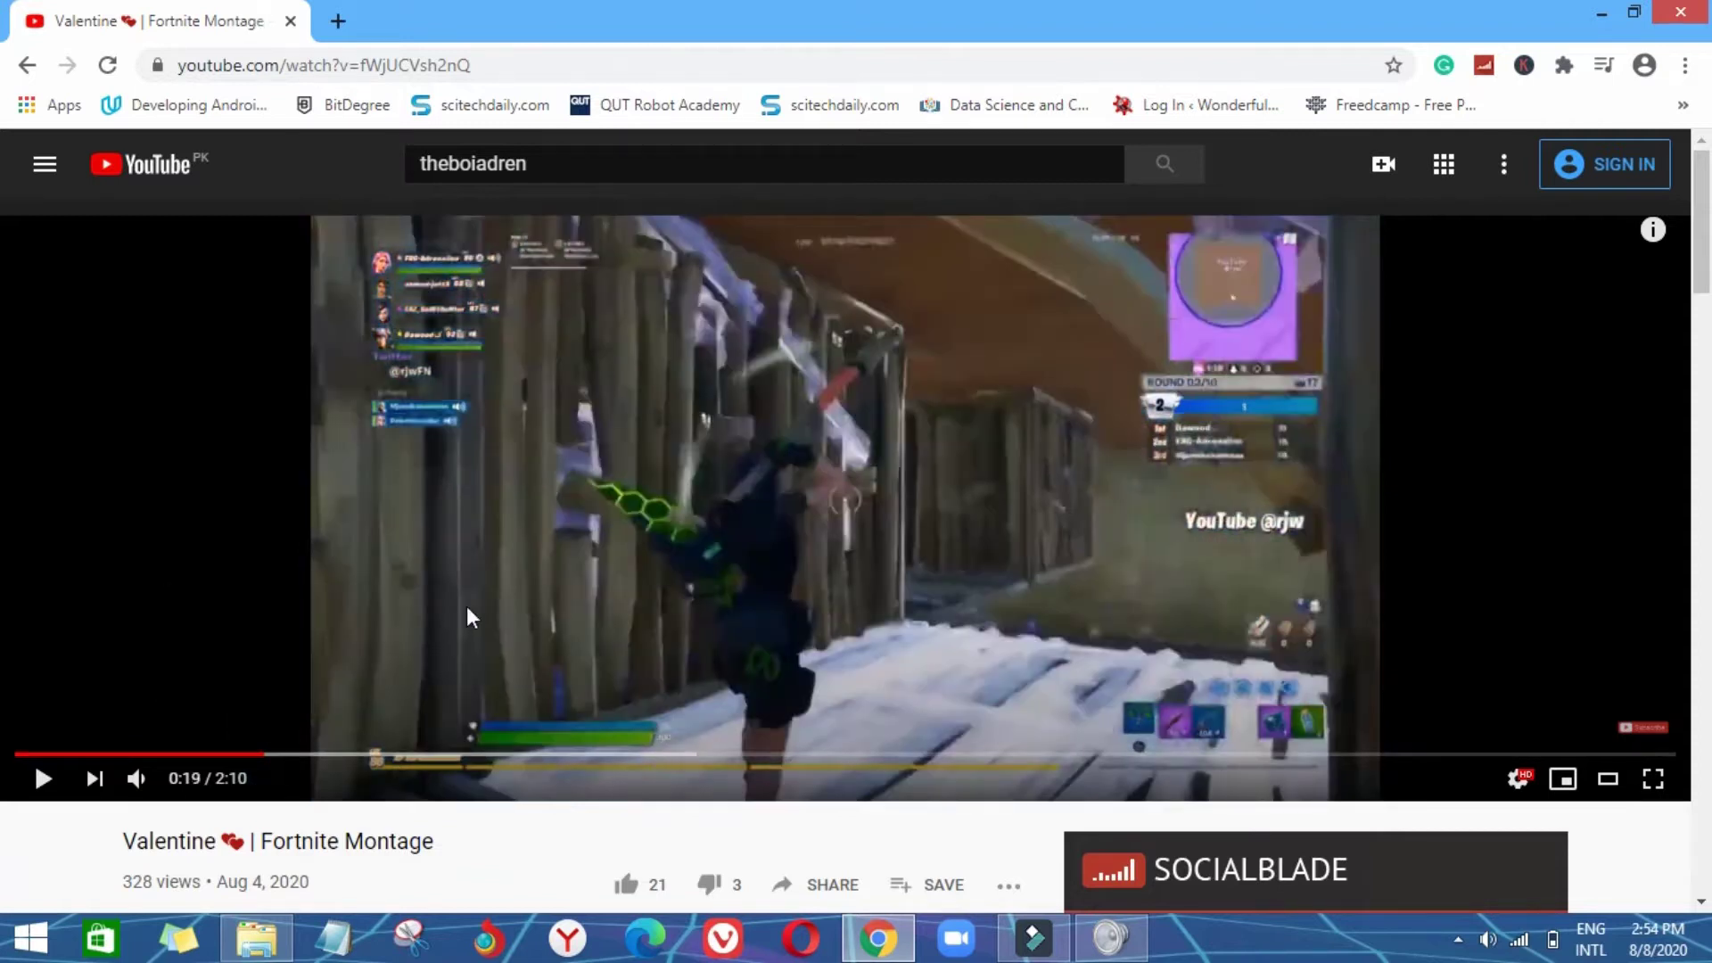
{"action": "left_click", "coordinate": [467, 607]}
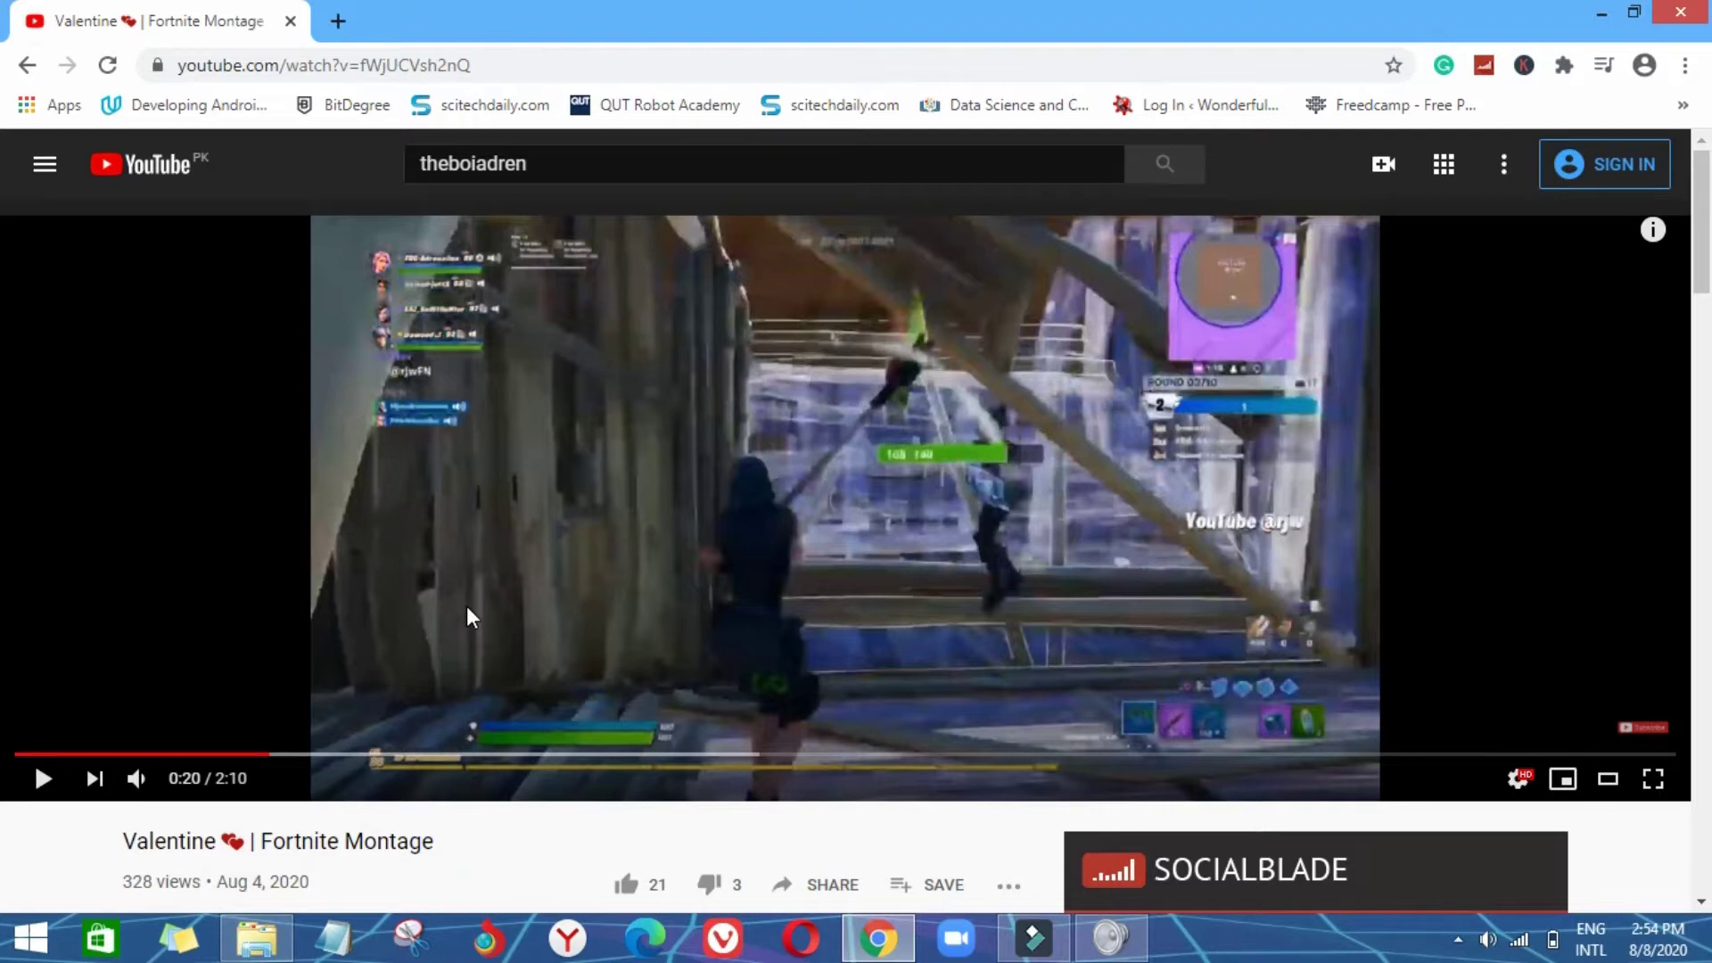
{"action": "left_click", "coordinate": [857, 423]}
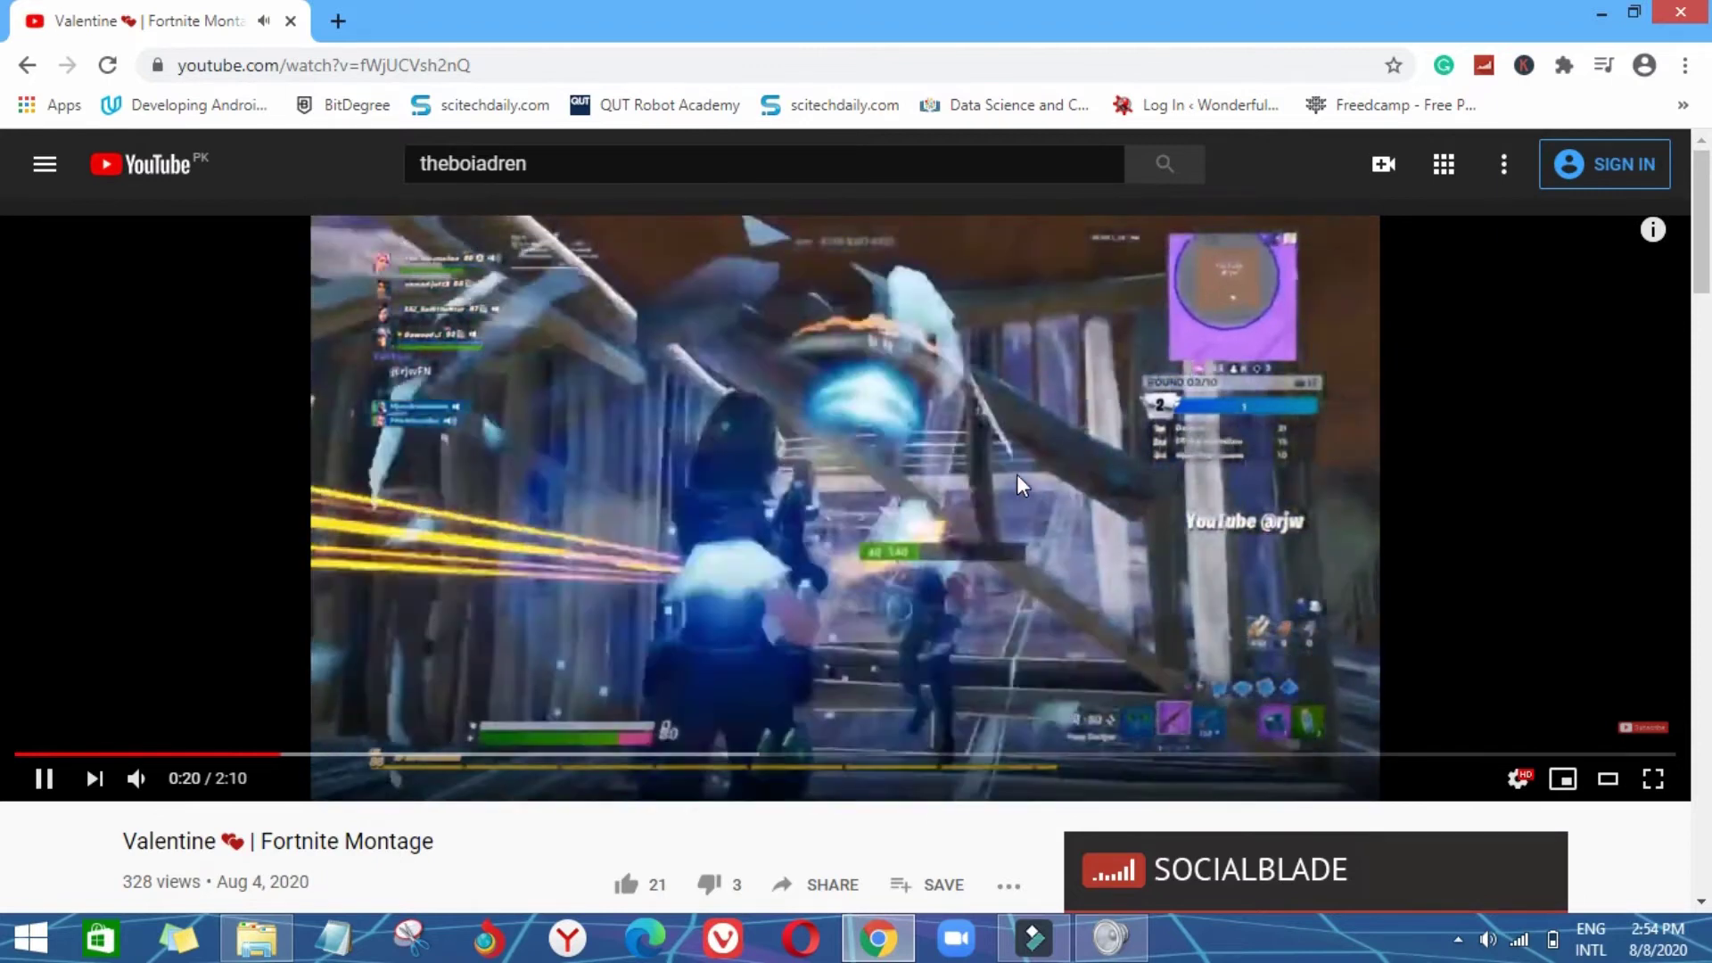
{"action": "left_click", "coordinate": [1035, 485]}
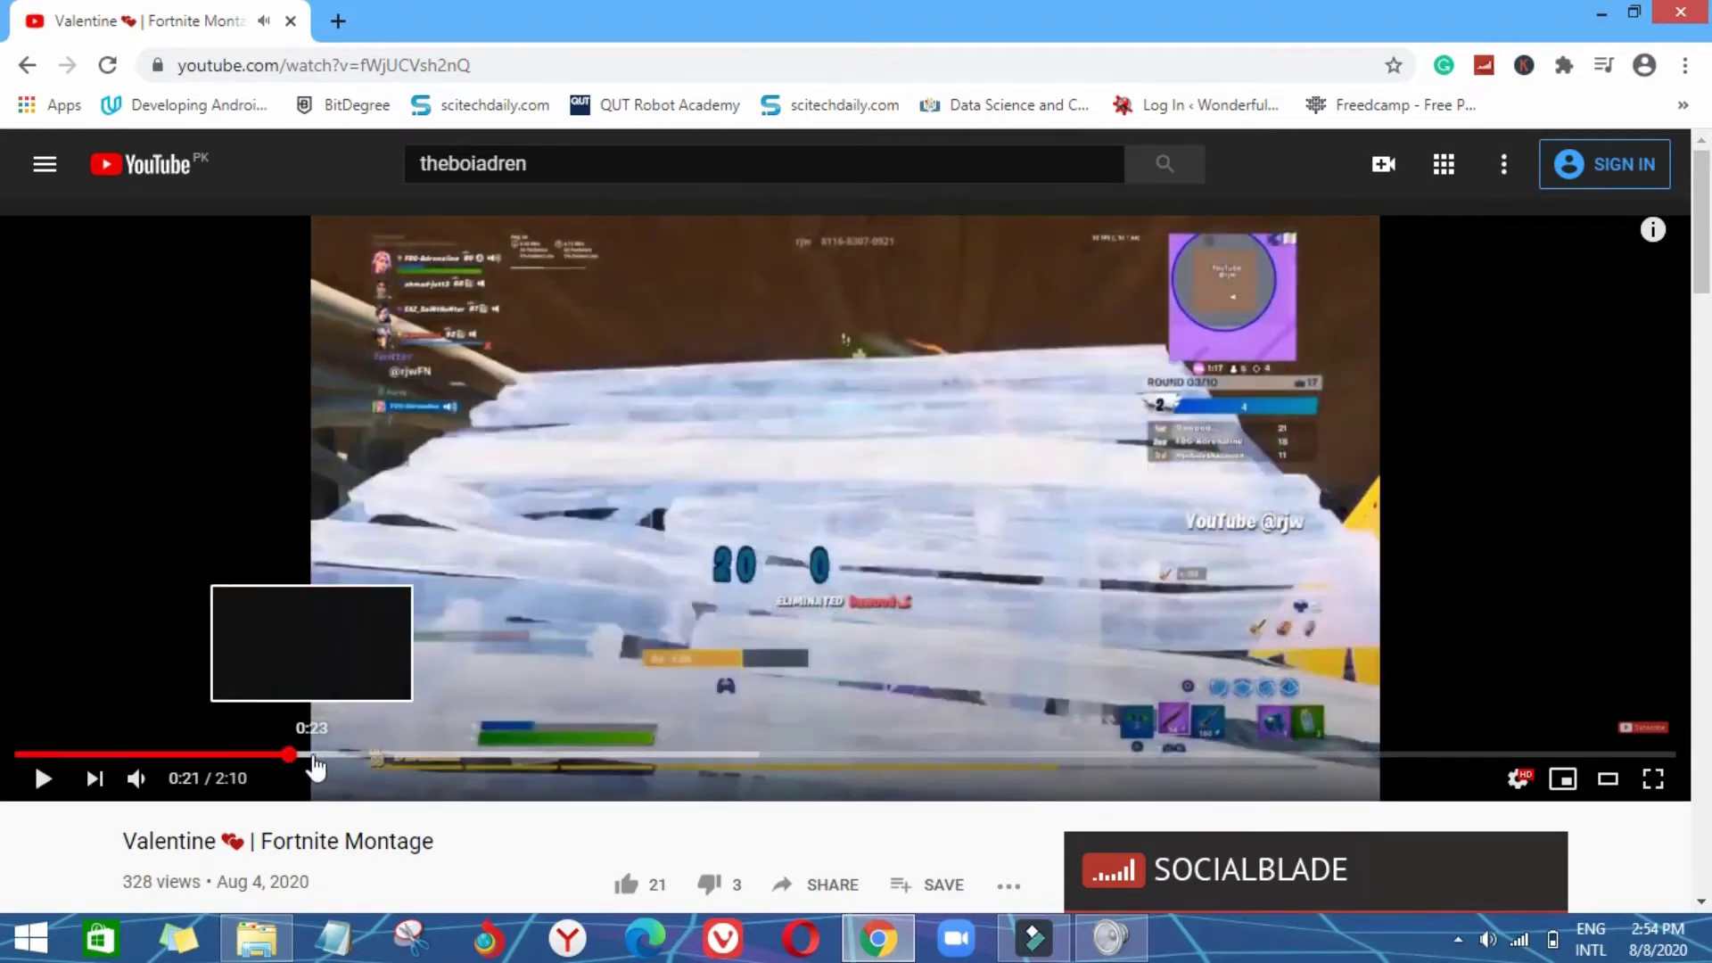
{"action": "left_click", "coordinate": [507, 542]}
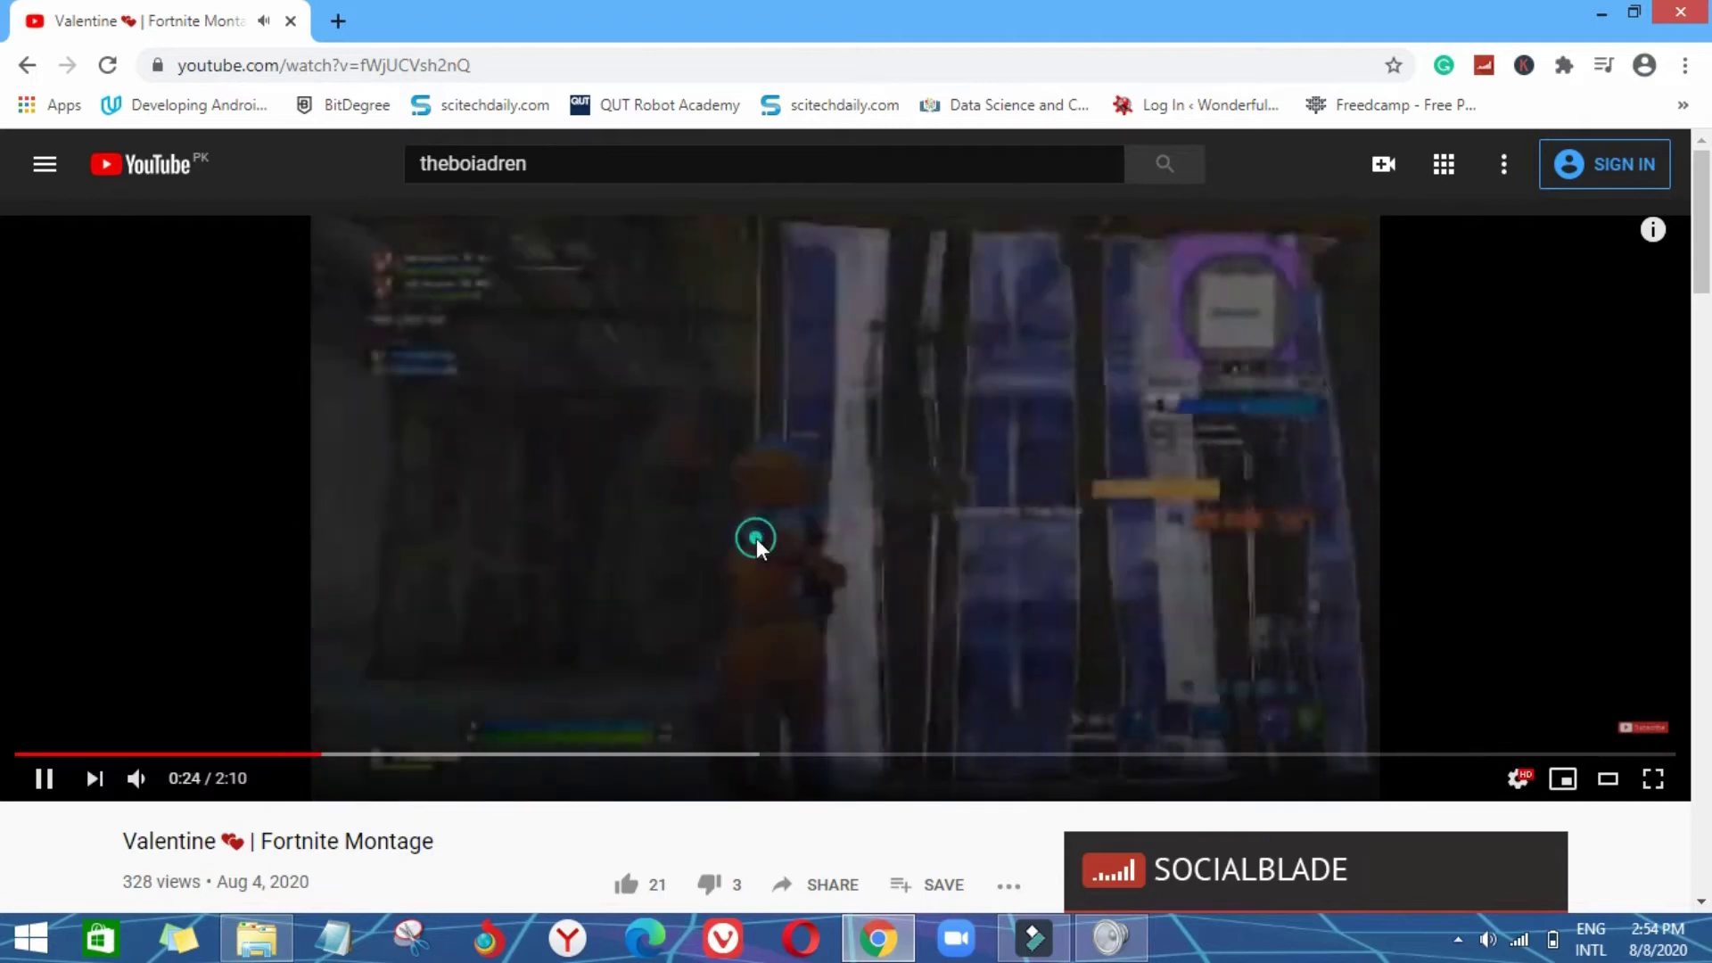
{"action": "left_click", "coordinate": [756, 538]}
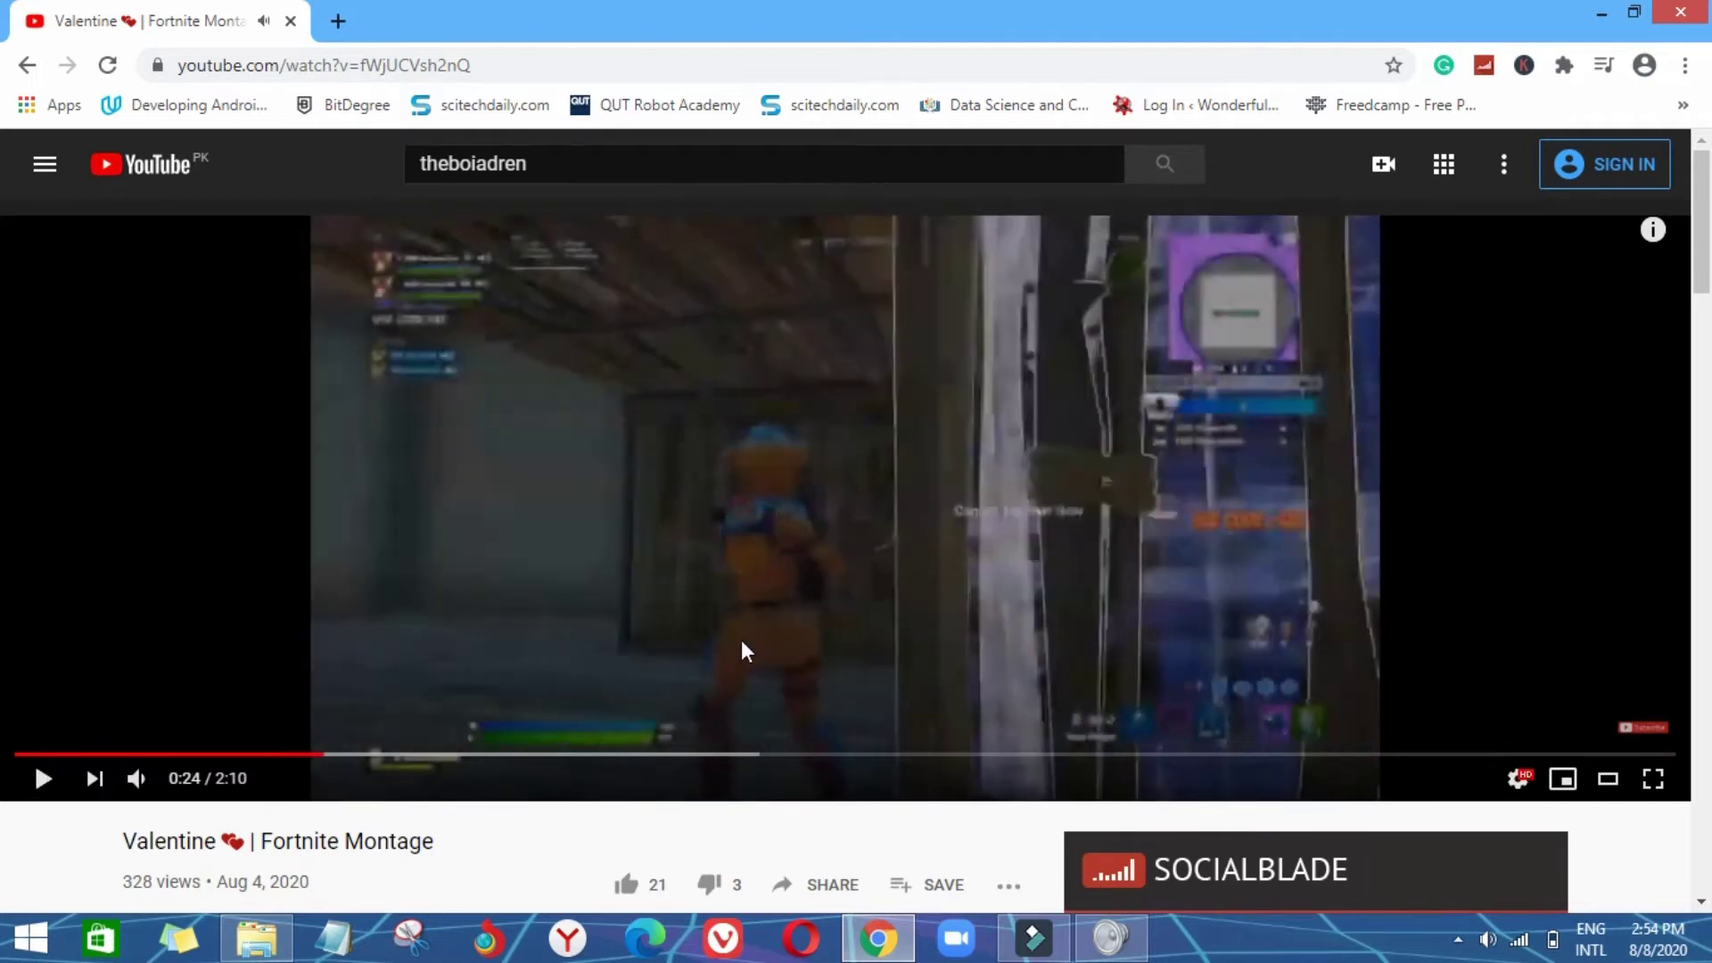
{"action": "left_click", "coordinate": [983, 591]}
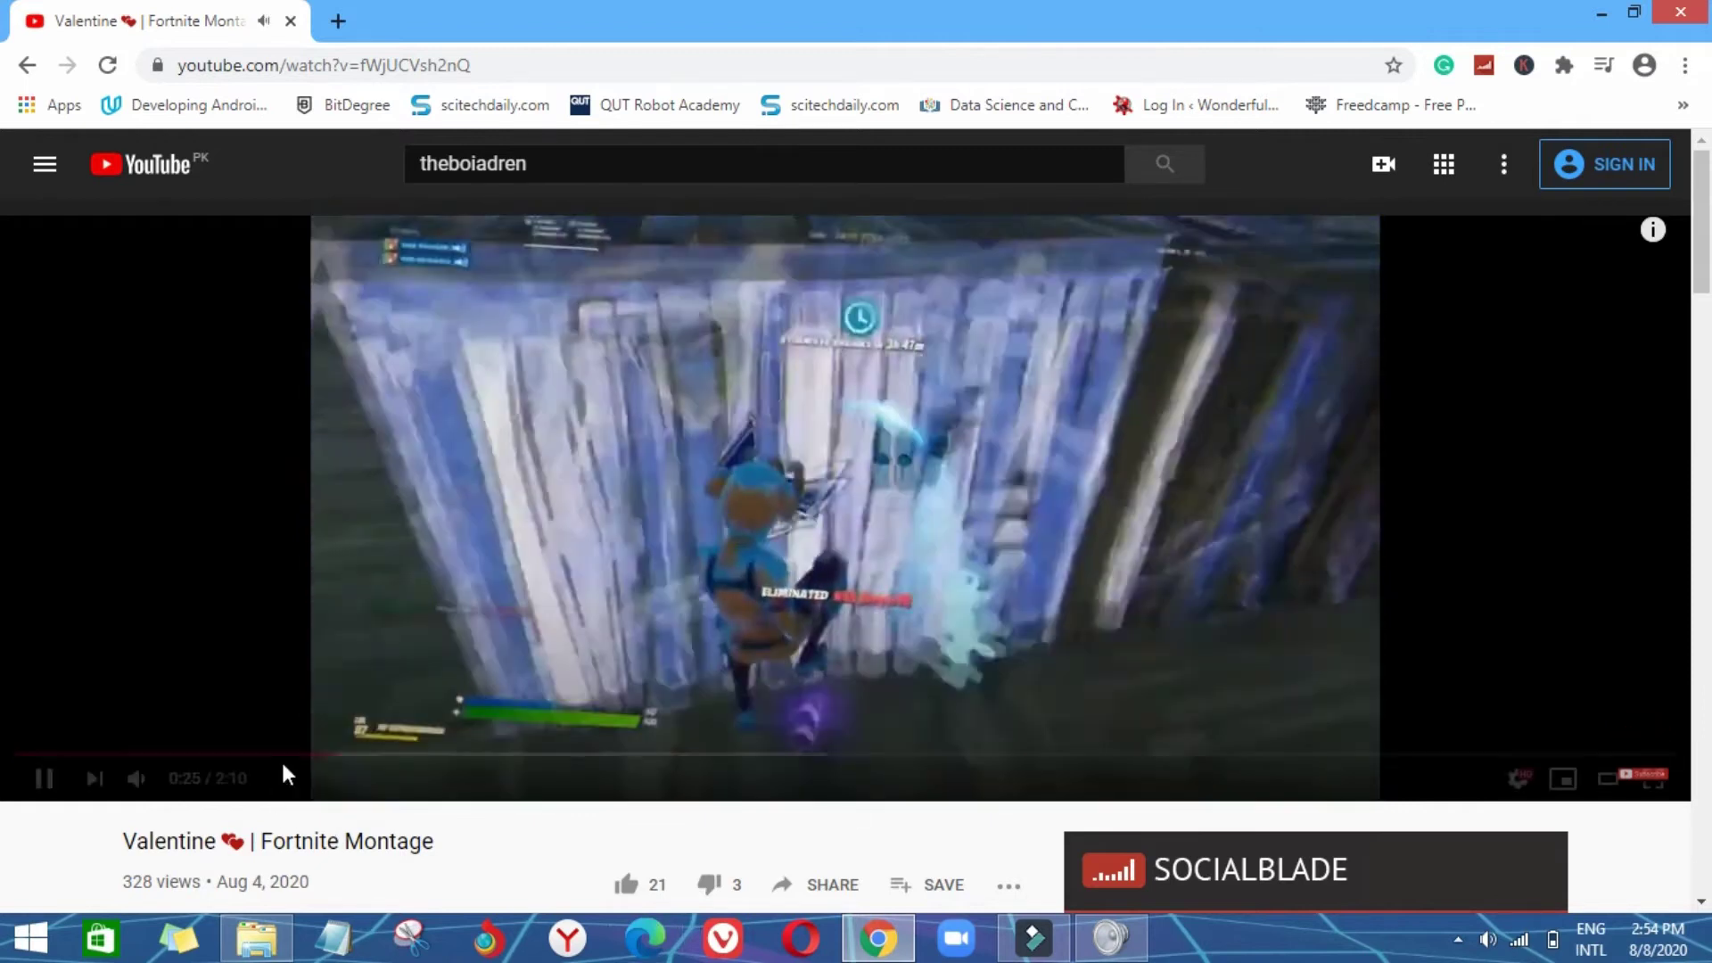
Step: Set the playback speed back to Normal and replay the montage from a few seconds before 0:25
{"action": "left_click", "coordinate": [1431, 707]}
{"action": "left_click", "coordinate": [1516, 785]}
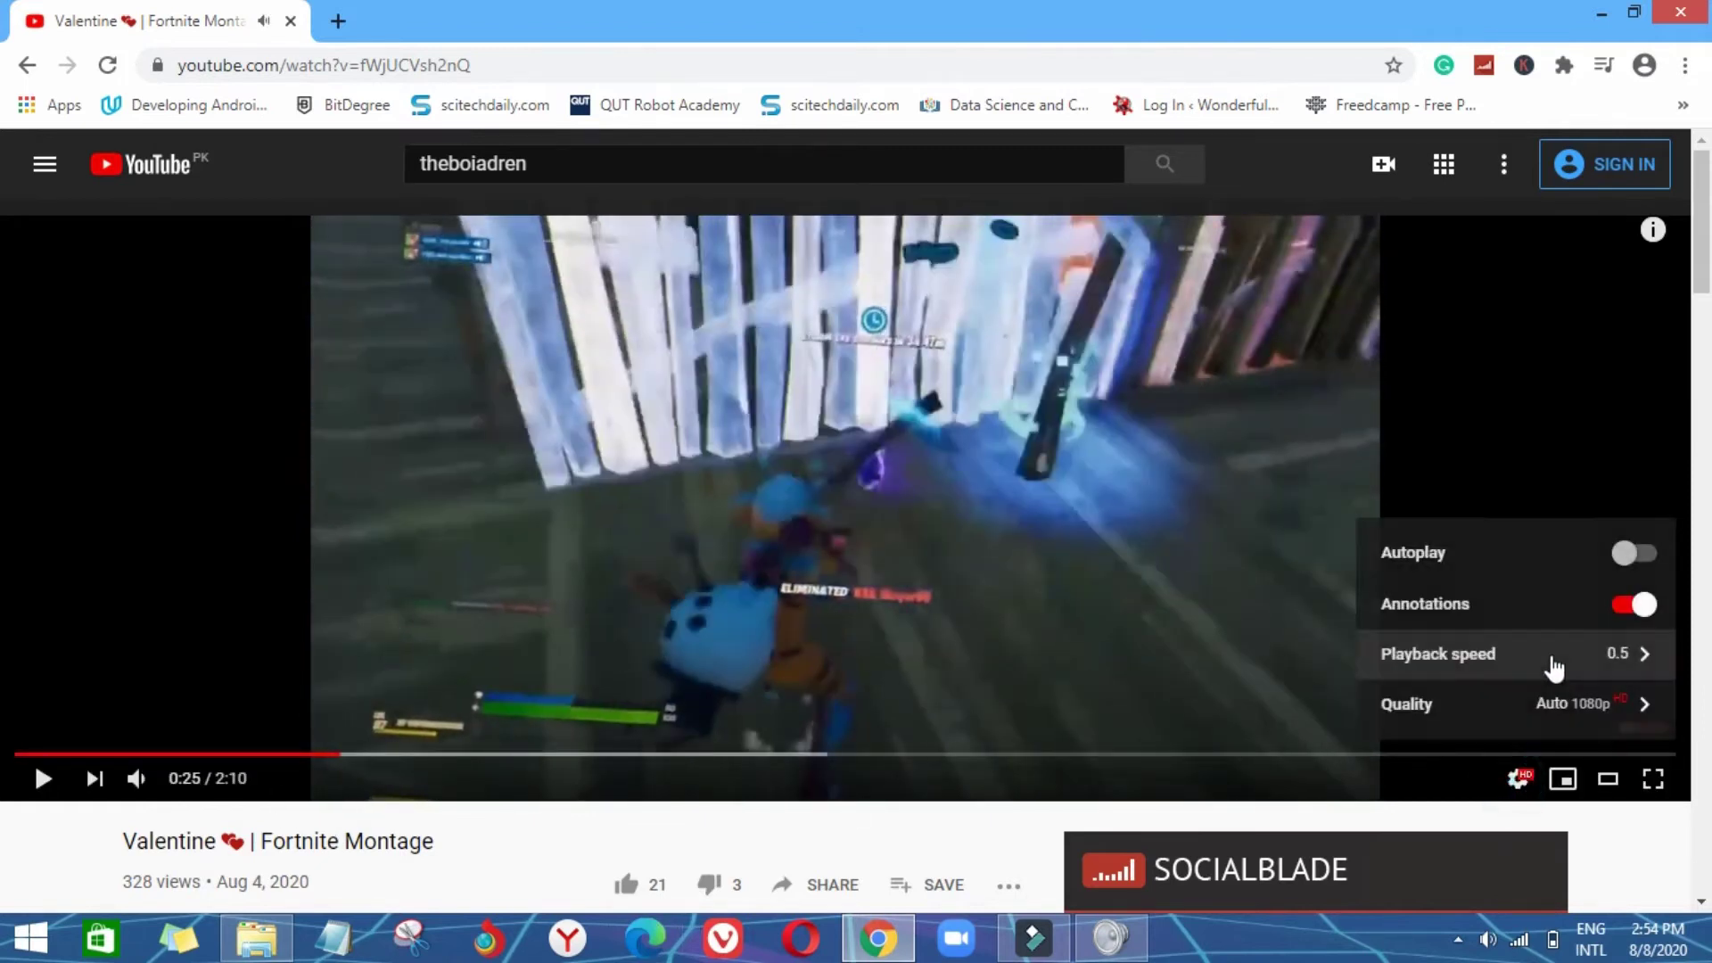
{"action": "left_click", "coordinate": [1550, 660]}
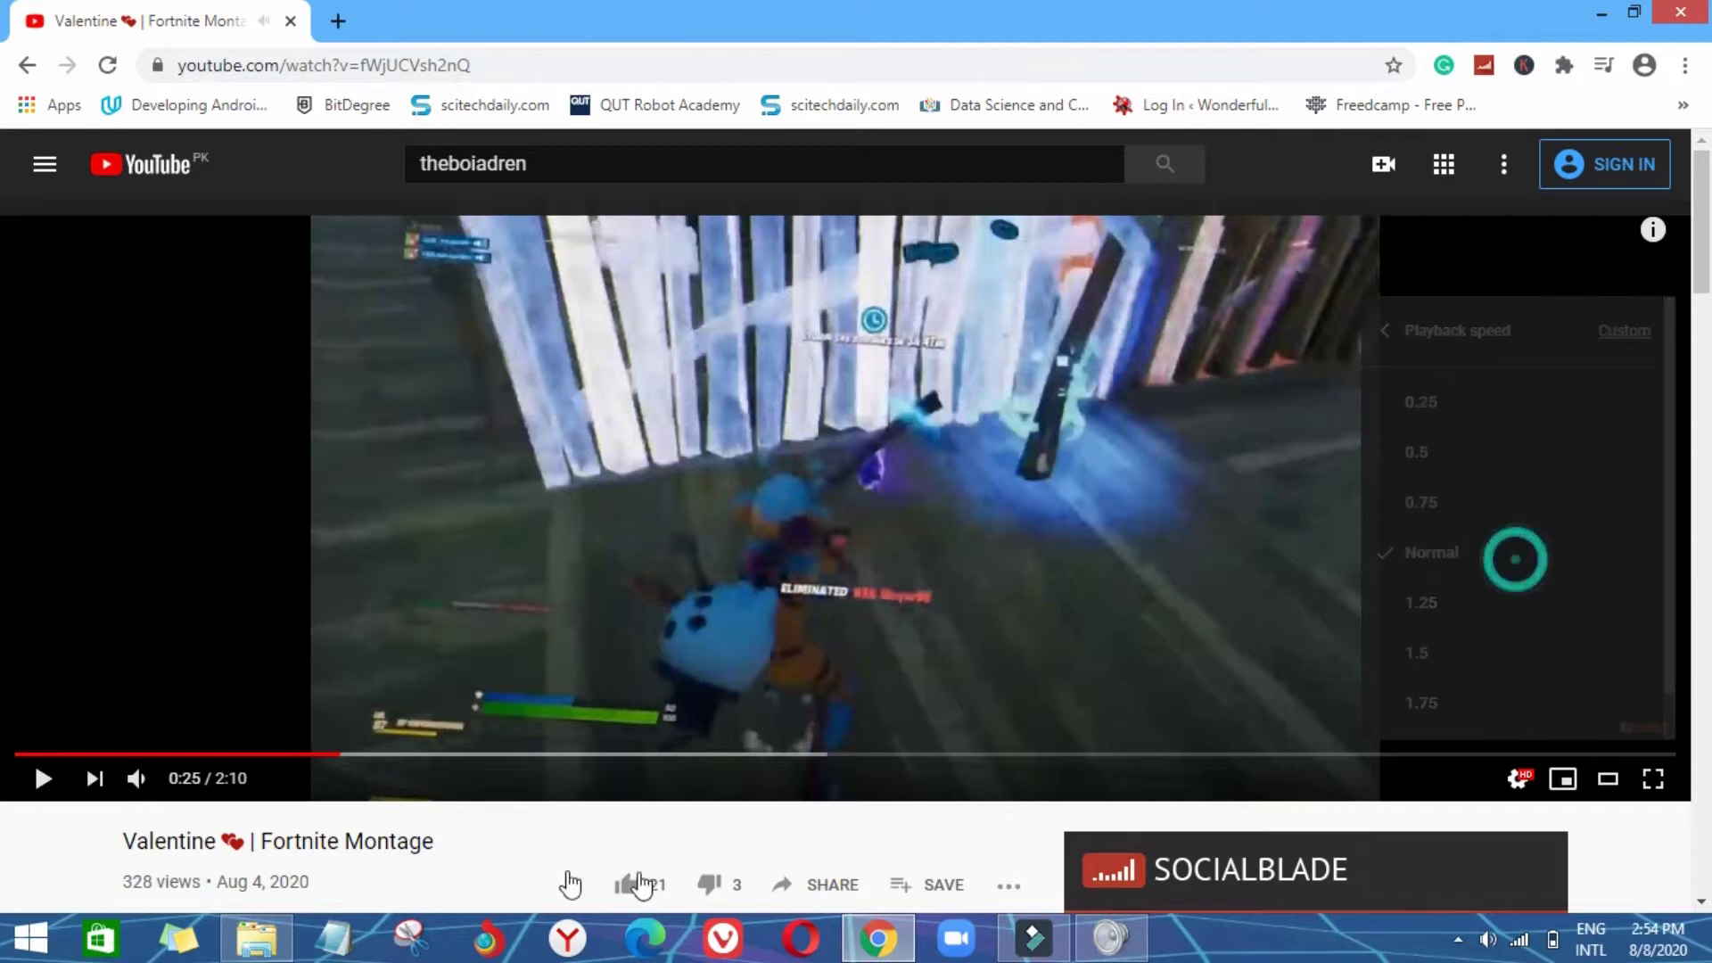
{"action": "left_click", "coordinate": [299, 754]}
{"action": "left_click", "coordinate": [584, 642]}
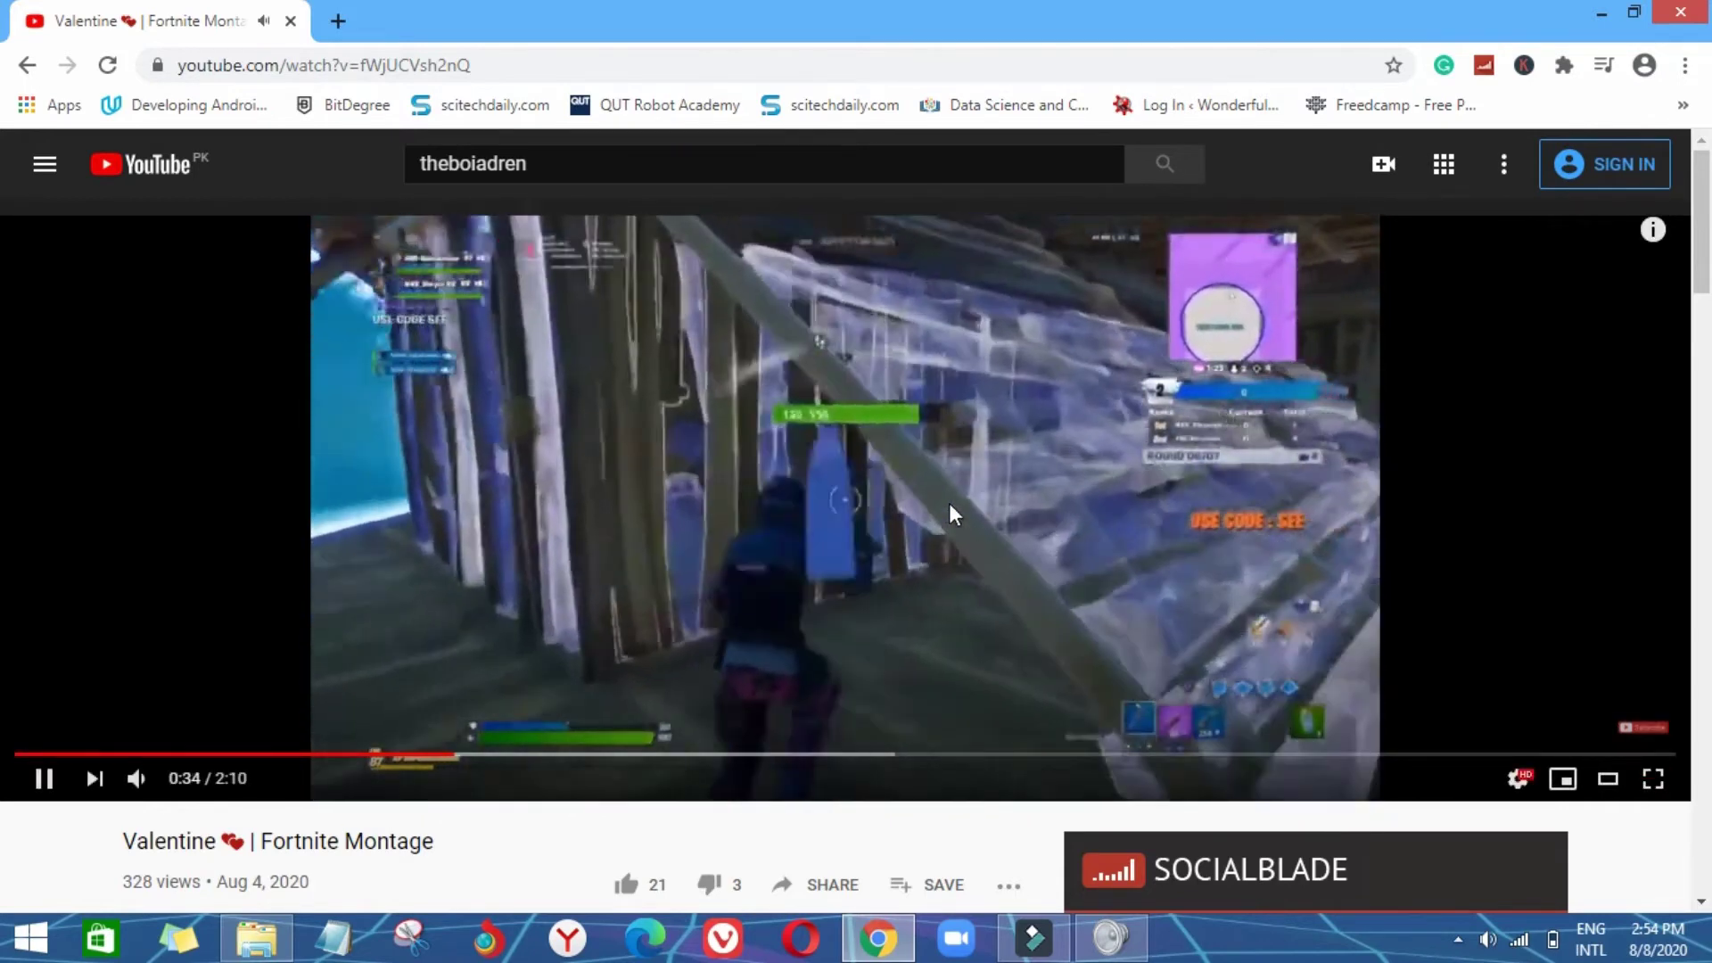
Step: Watch the montage's effects at full speed, pausing at 0:35, 0:41 and 1:13
{"action": "left_click", "coordinate": [949, 503]}
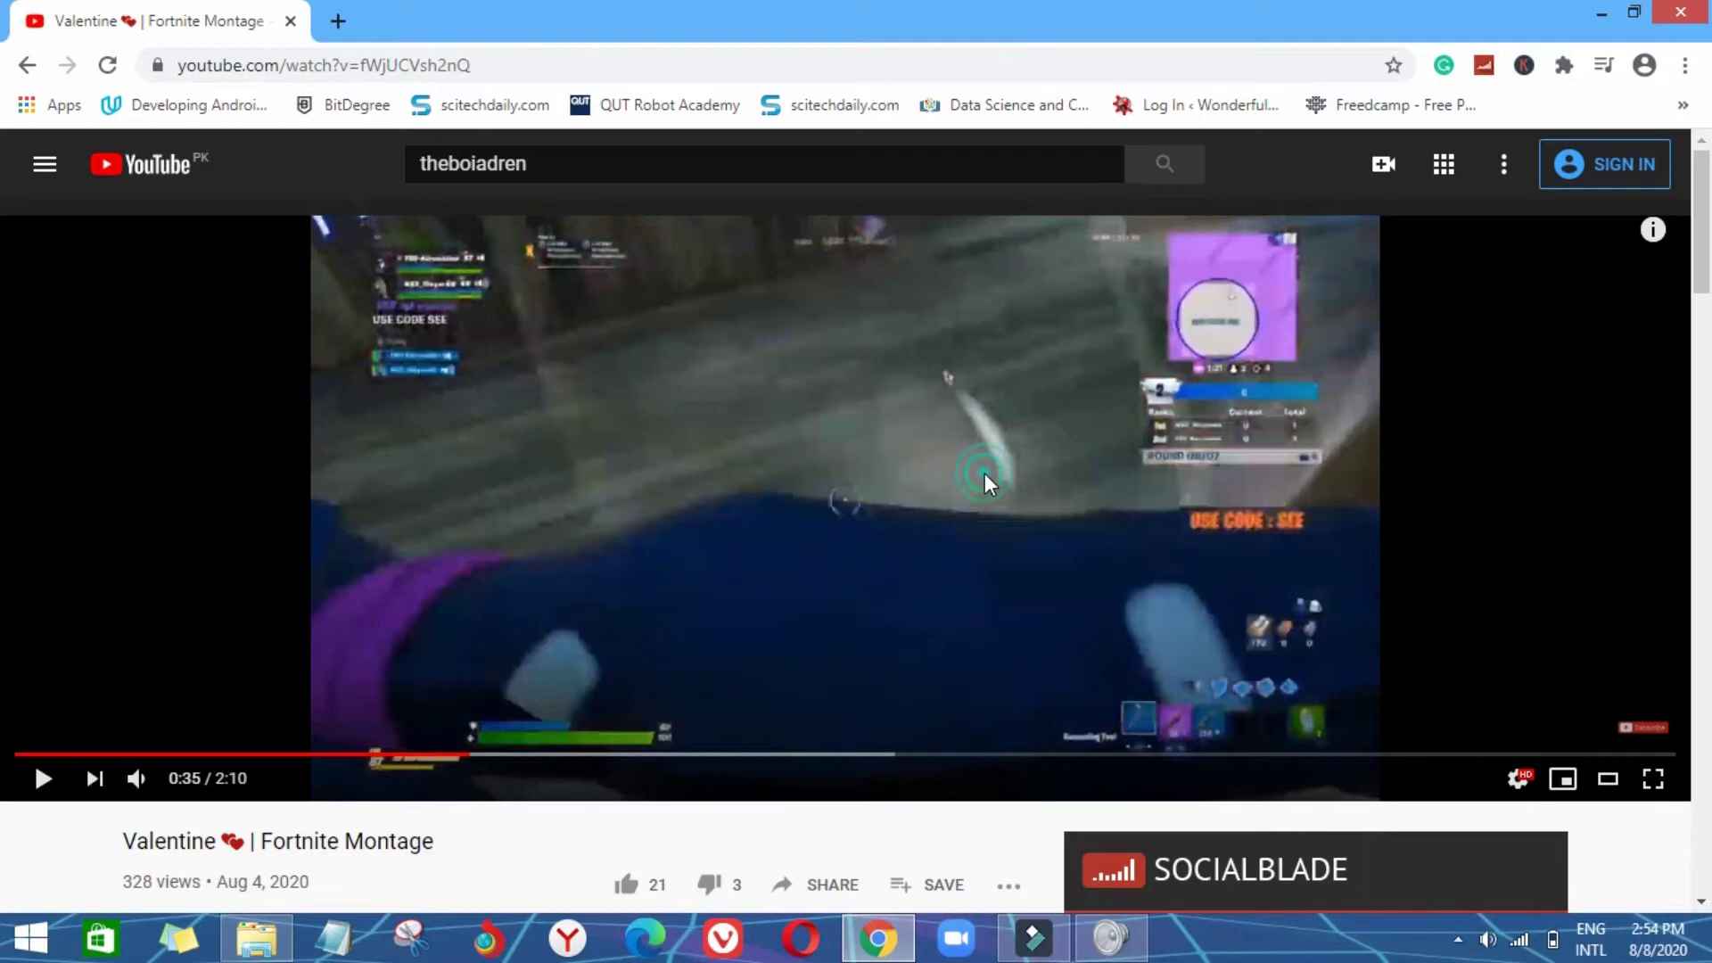
{"action": "left_click", "coordinate": [984, 474]}
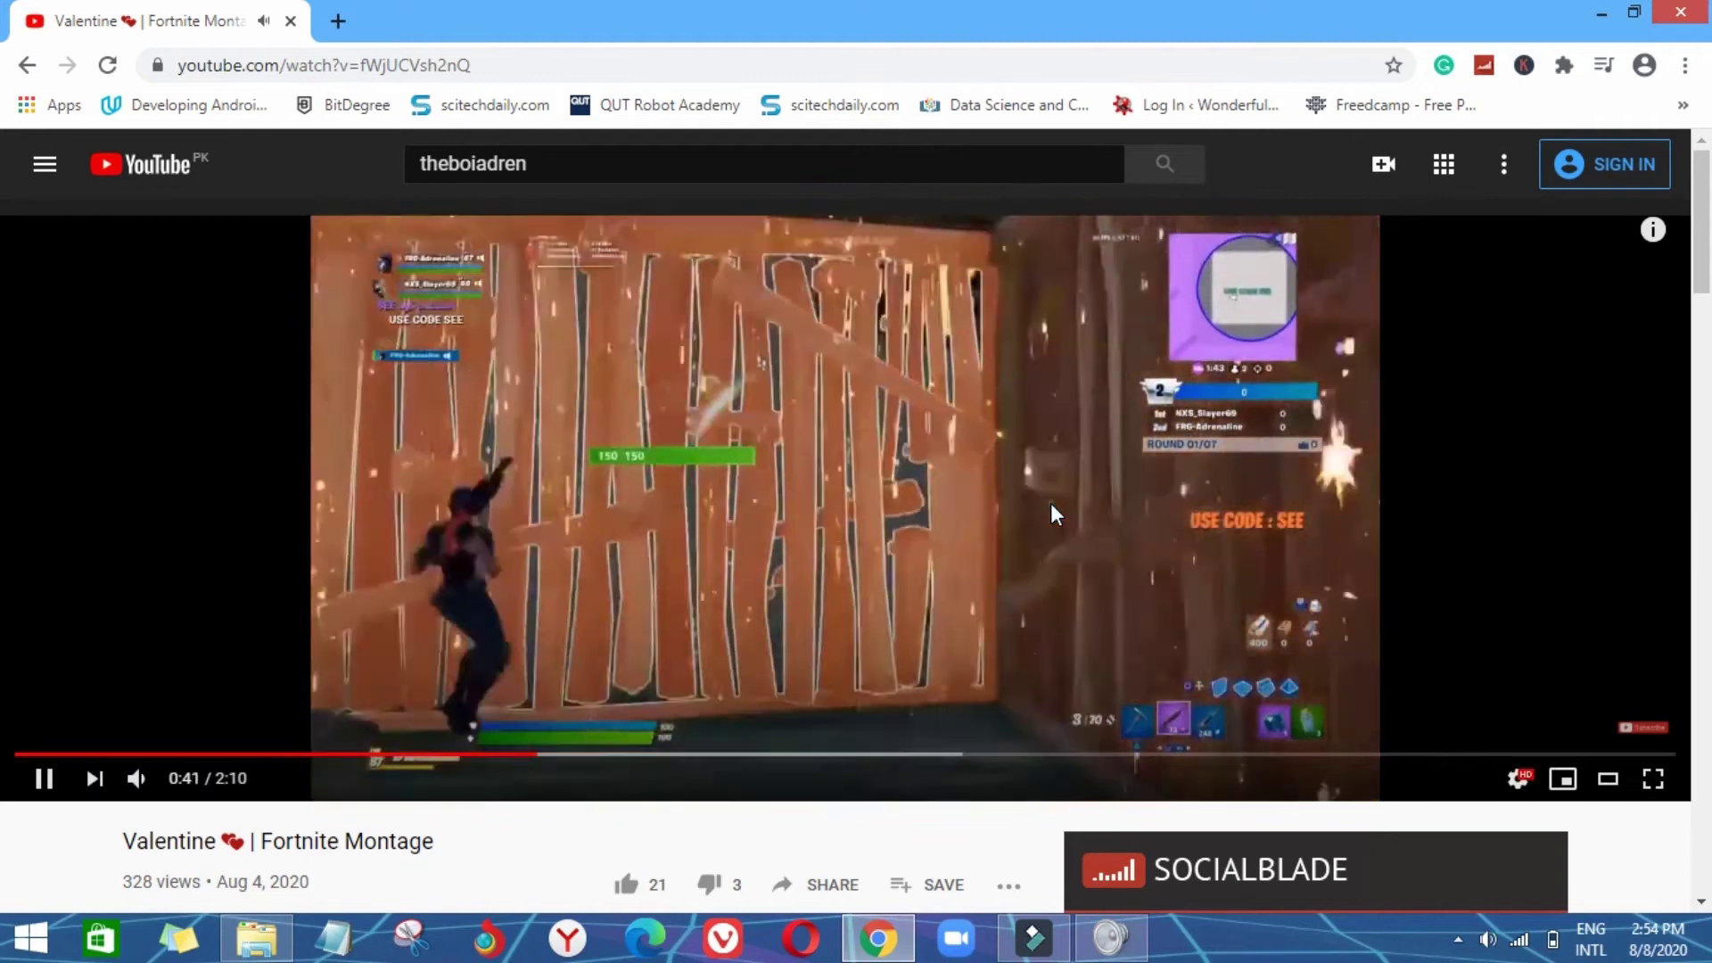
{"action": "left_click", "coordinate": [1051, 503]}
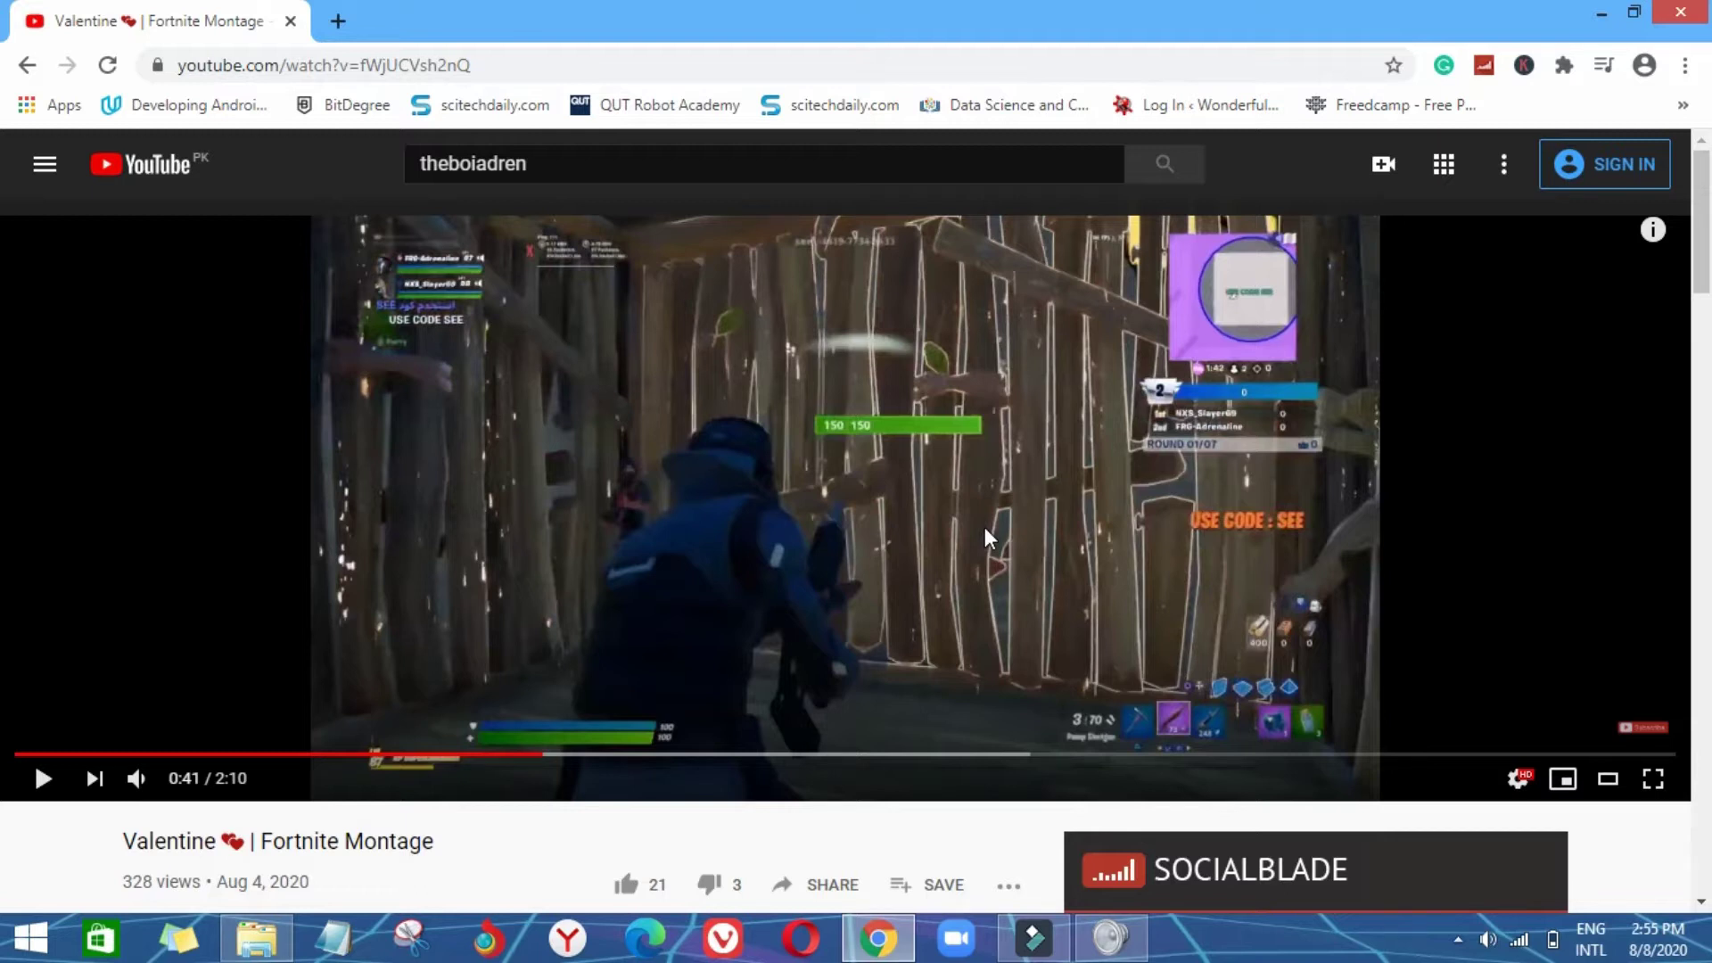
{"action": "left_click", "coordinate": [985, 532]}
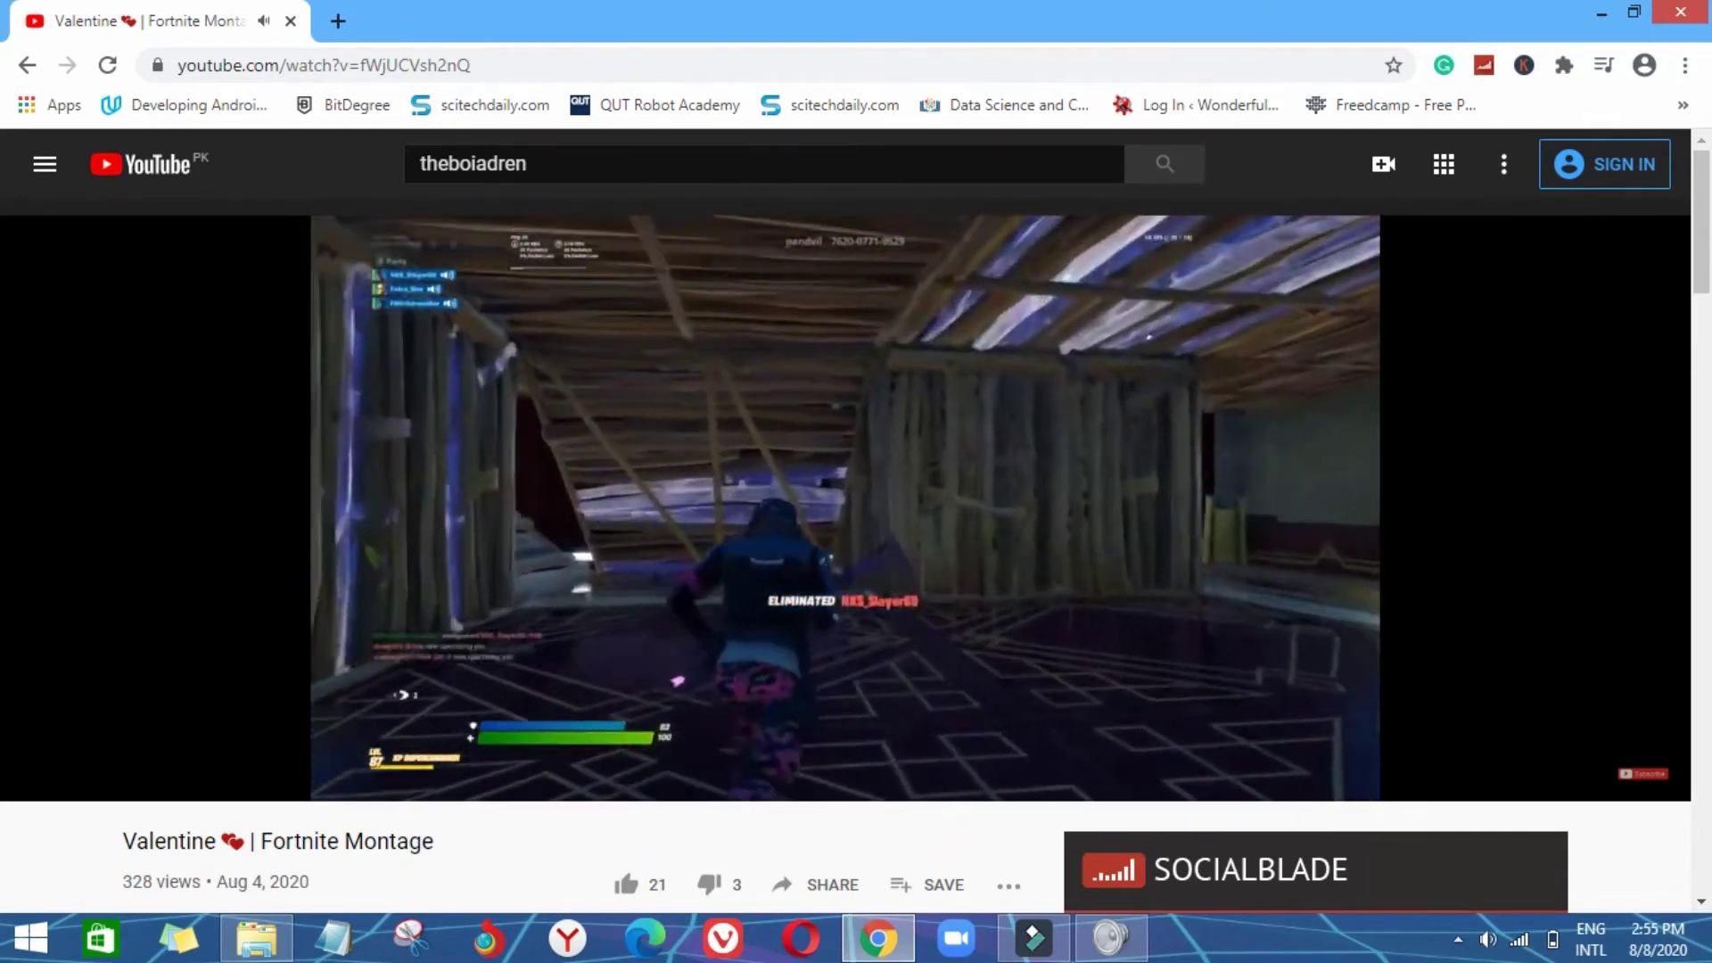
{"action": "left_click", "coordinate": [947, 462]}
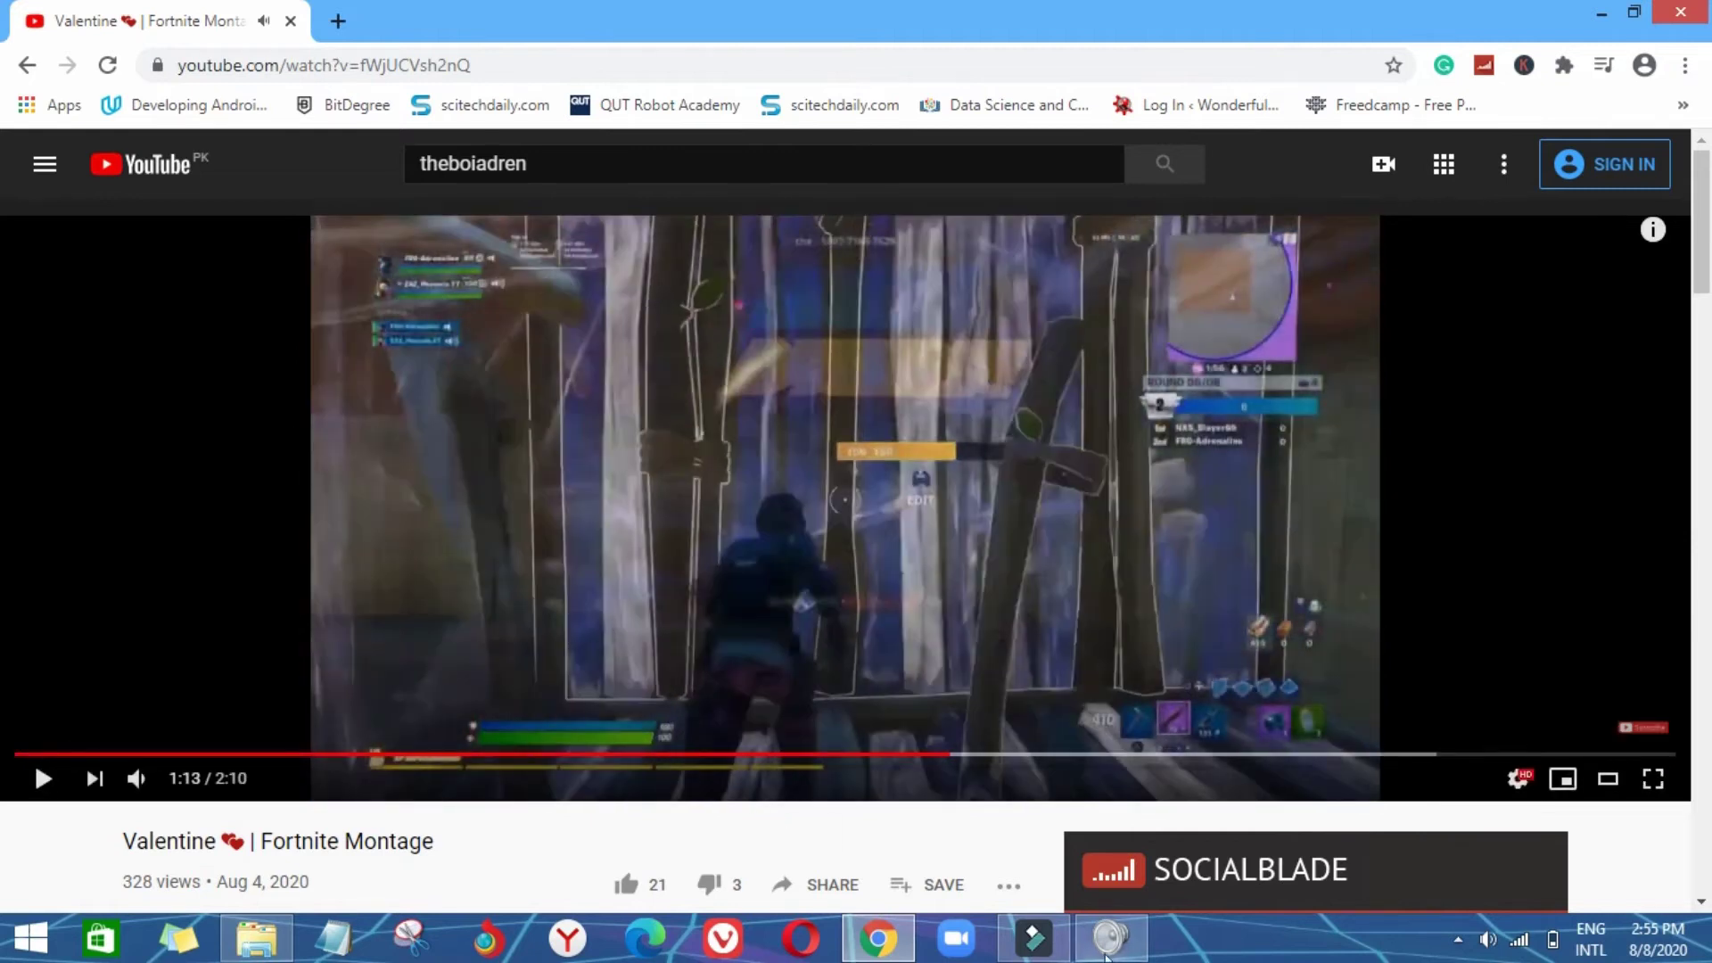
{"action": "left_click", "coordinate": [1035, 938]}
{"action": "left_click", "coordinate": [1110, 946]}
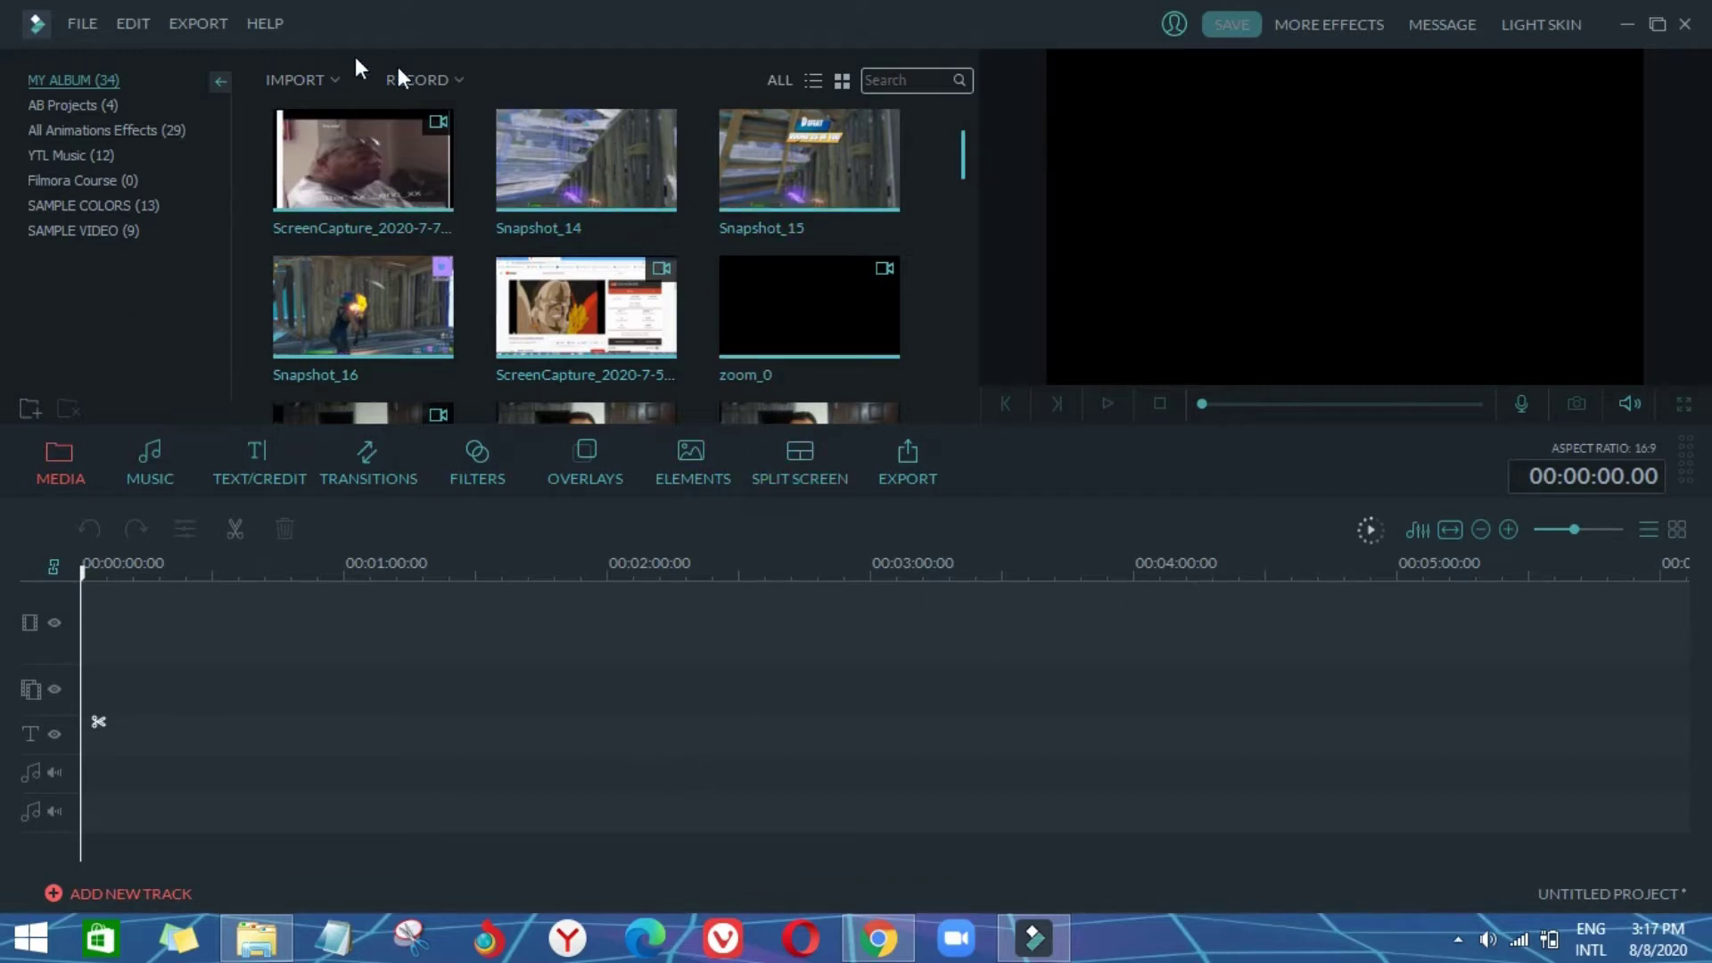
{"action": "left_click", "coordinate": [319, 82]}
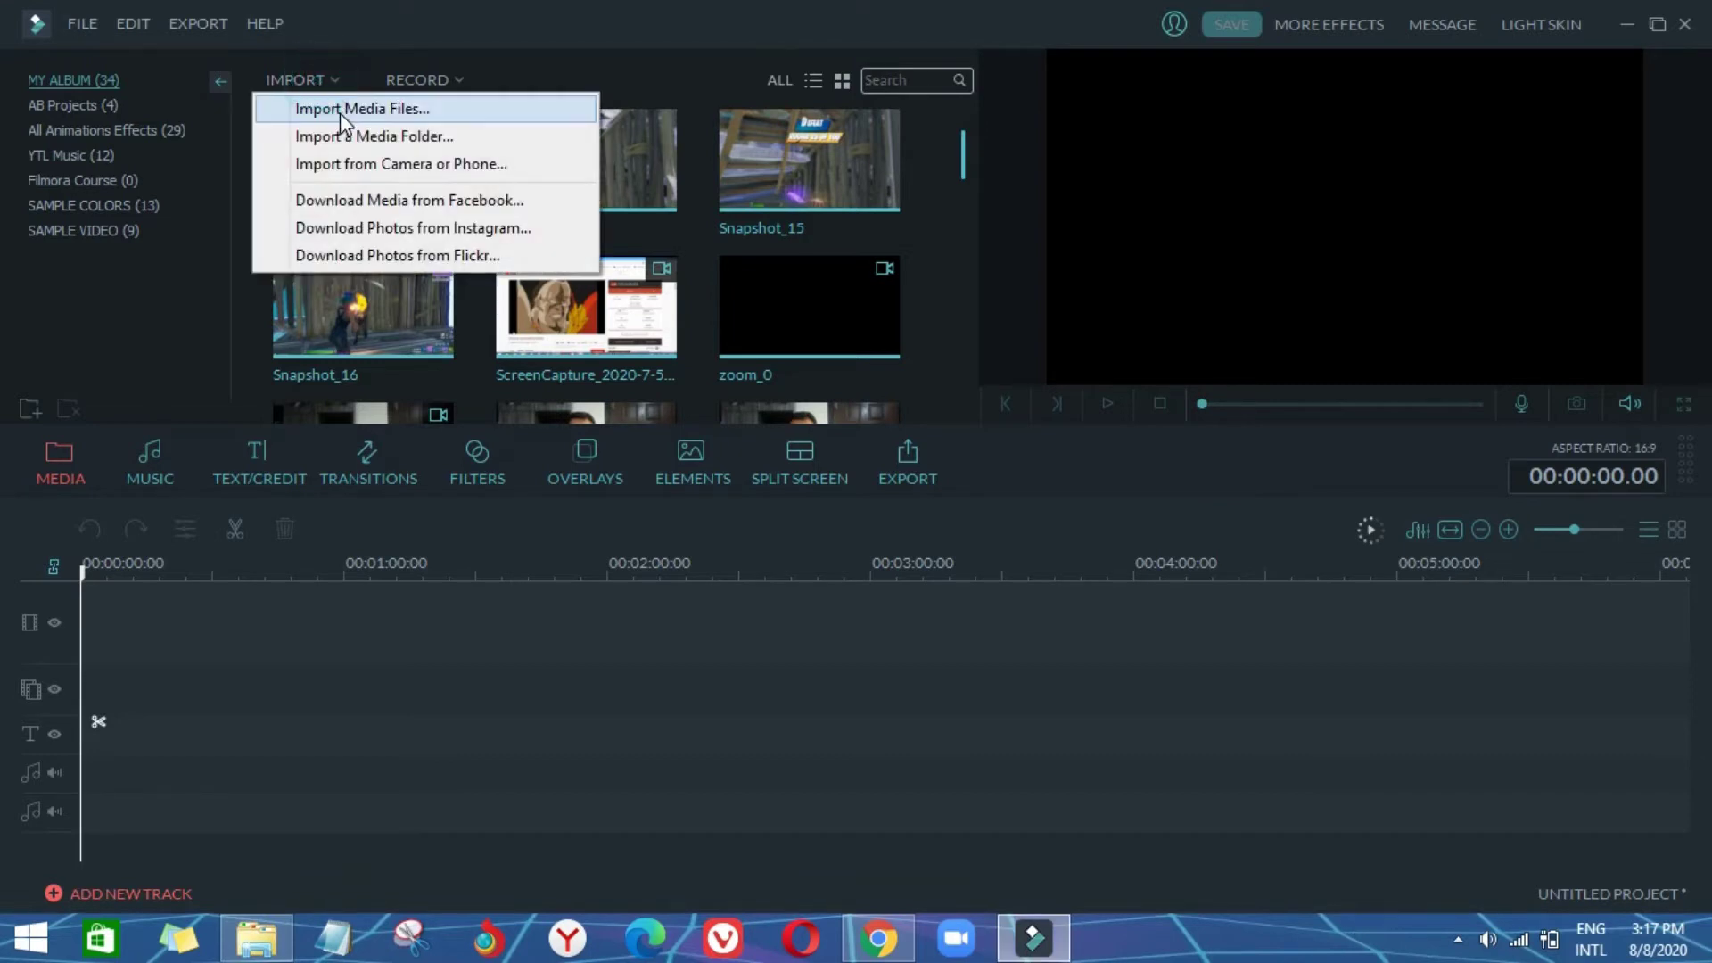
{"action": "left_click", "coordinate": [397, 110]}
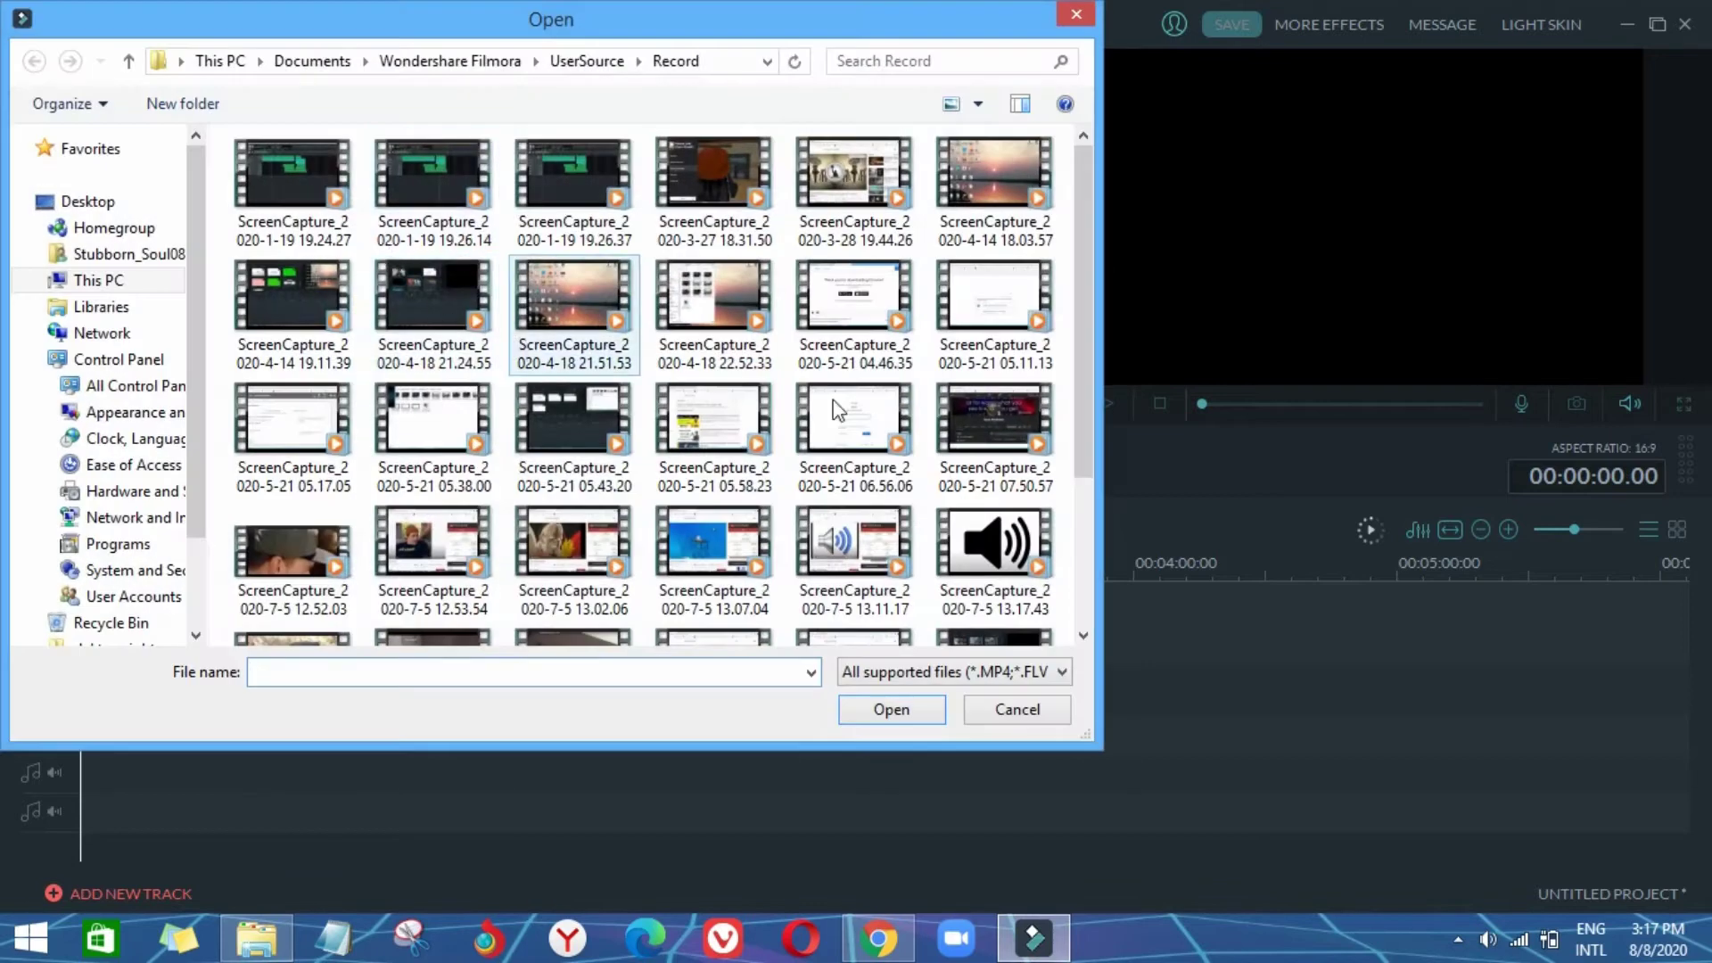
{"action": "left_click", "coordinate": [98, 280]}
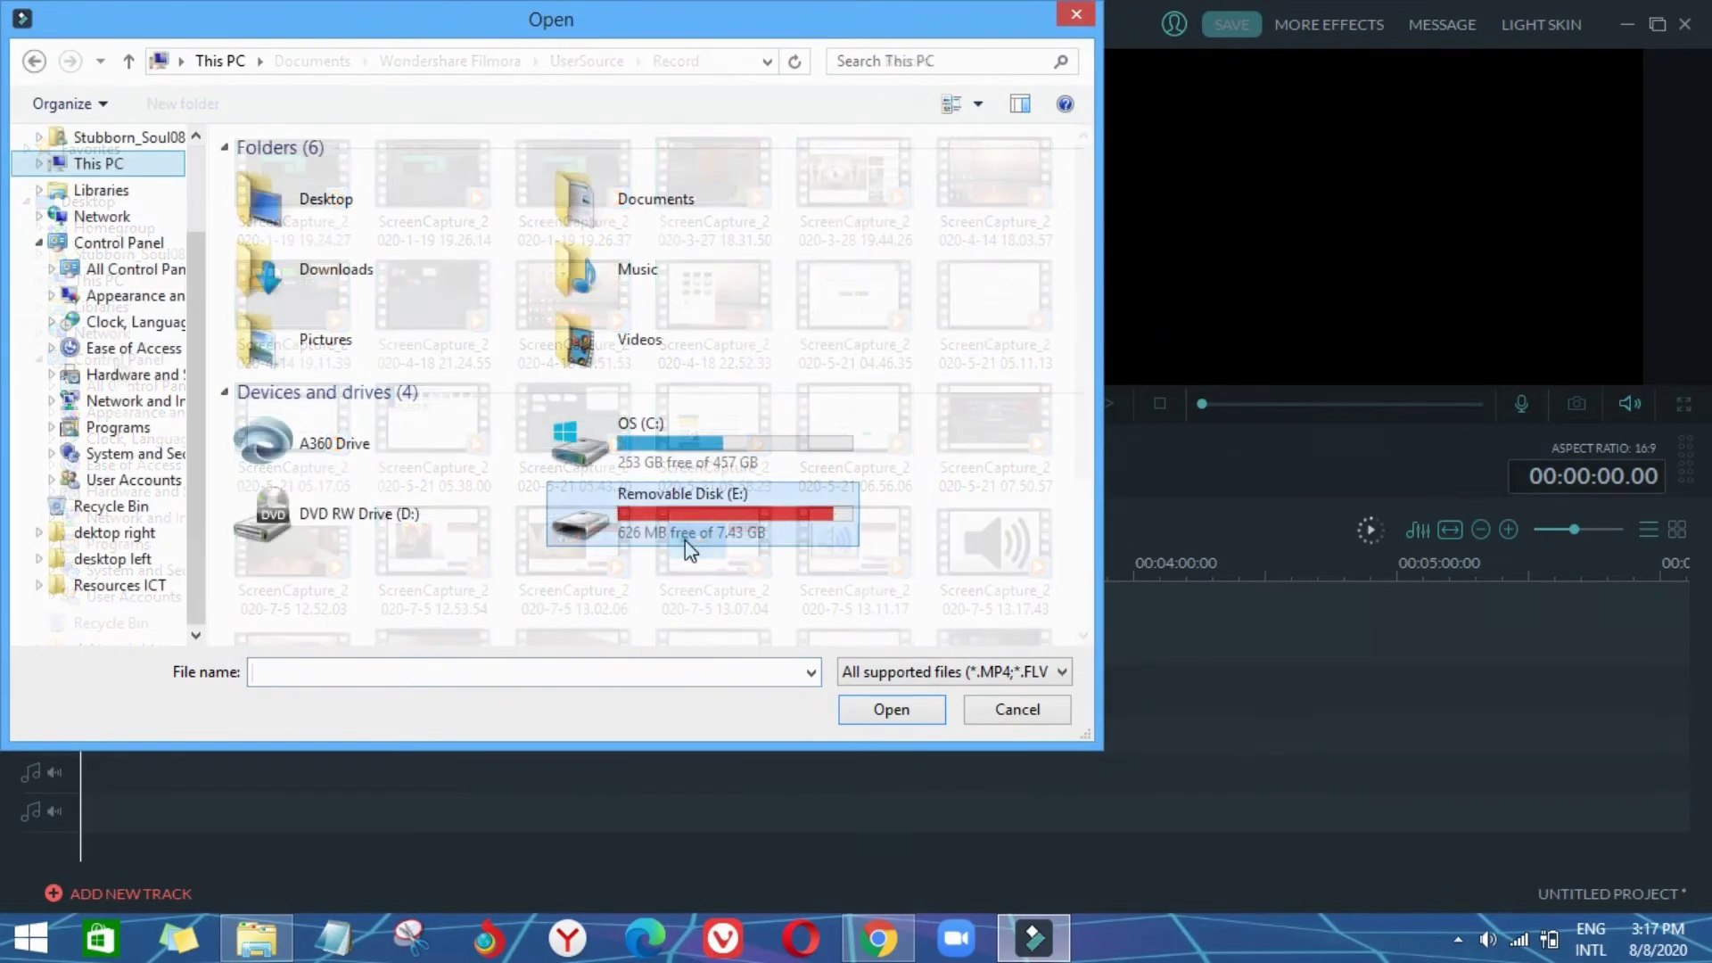
{"action": "double_click", "coordinate": [684, 539]}
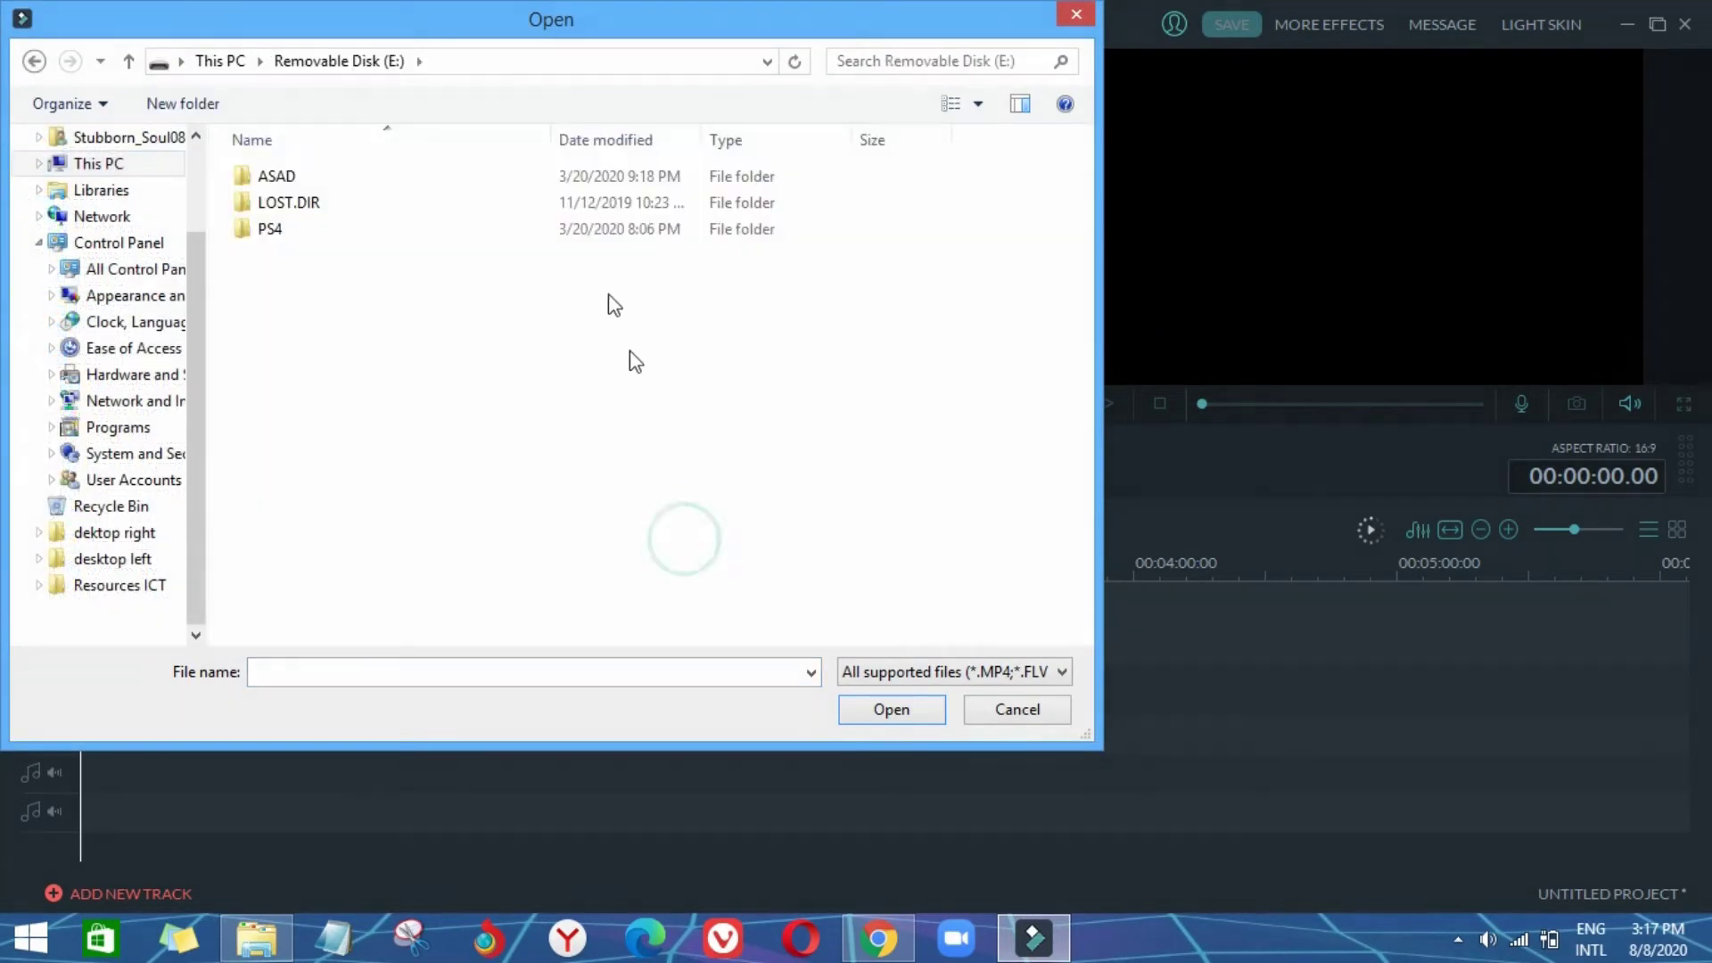
{"action": "double_click", "coordinate": [557, 229]}
{"action": "double_click", "coordinate": [515, 177]}
{"action": "double_click", "coordinate": [482, 203]}
{"action": "double_click", "coordinate": [478, 180]}
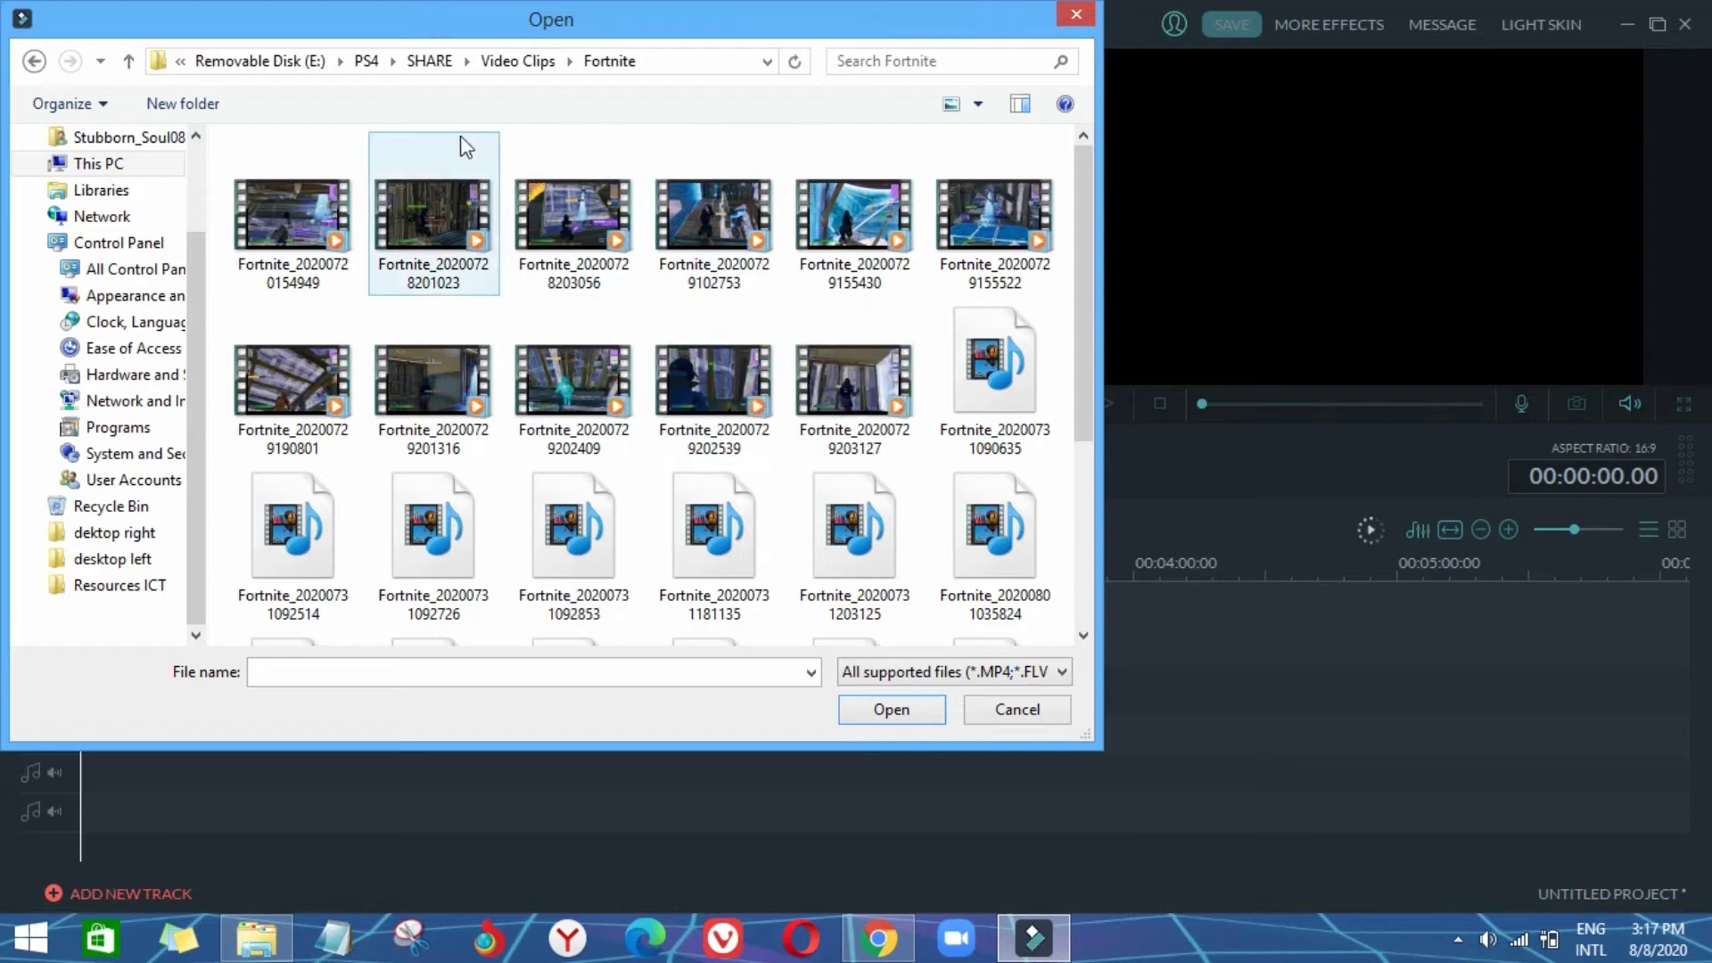
{"action": "left_click_drag", "start_coordinate": [489, 130], "coordinate": [667, 216]}
{"action": "left_click", "coordinate": [892, 710]}
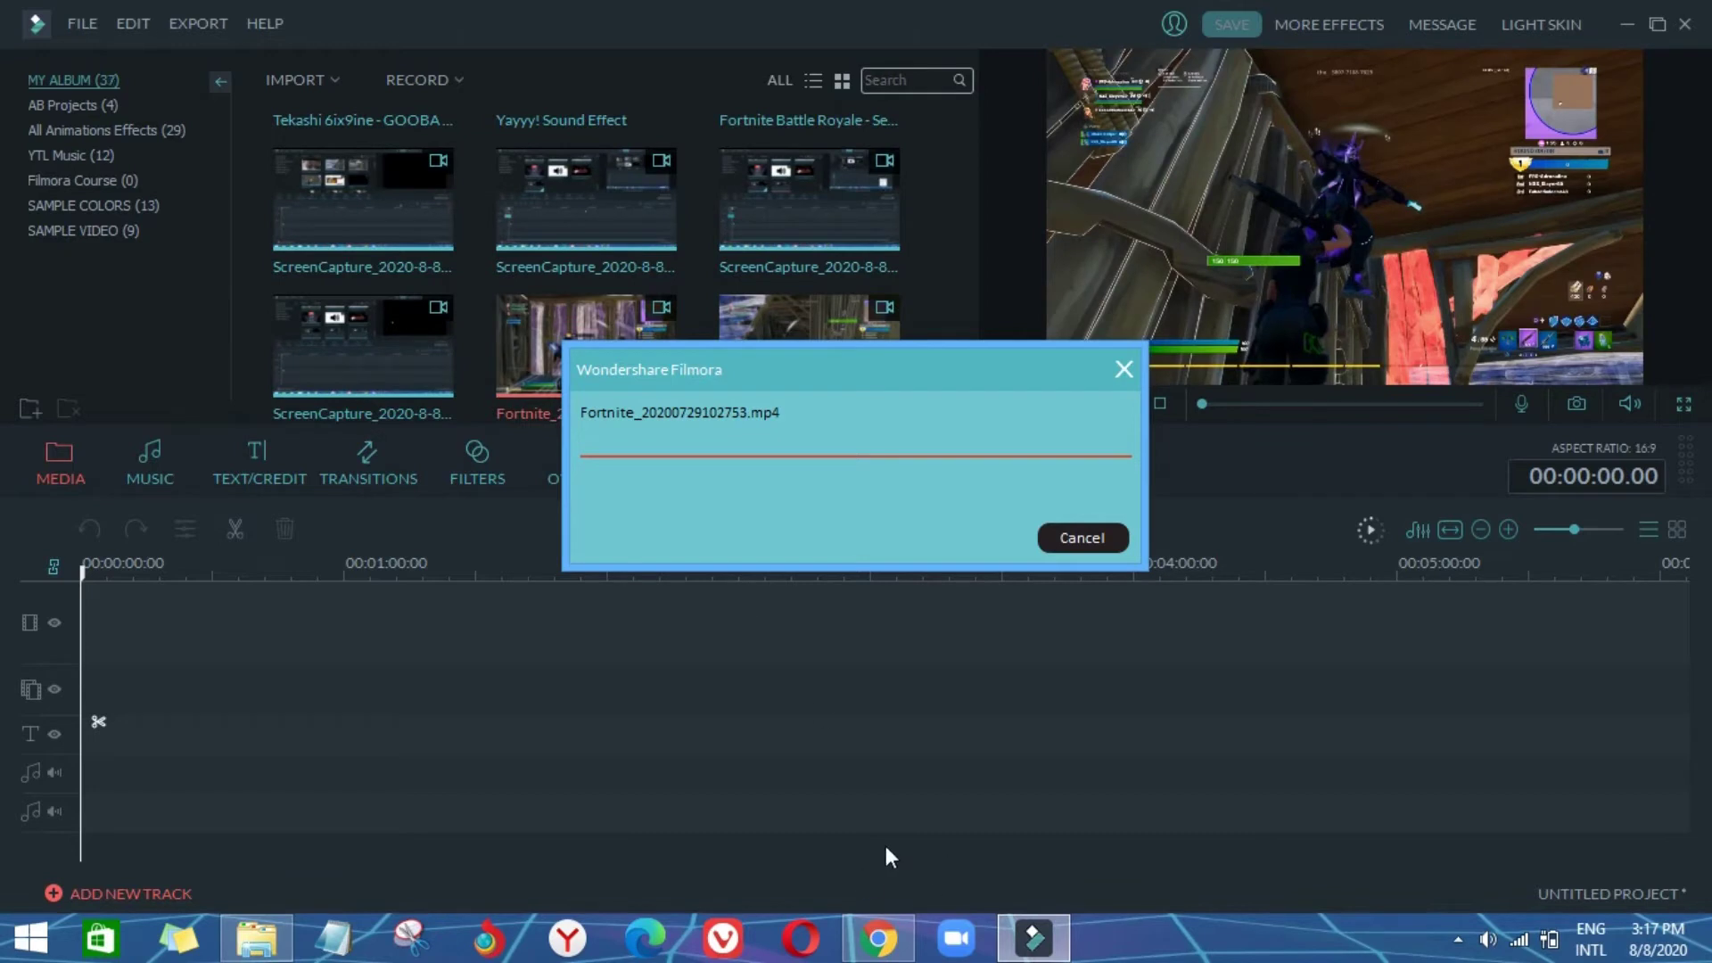
Step: Switch to Chrome, search YouTube for "cradles" and open the video "Sub Urban - Cradles (Lyrics)"
{"action": "left_click", "coordinate": [906, 941]}
{"action": "left_click", "coordinate": [873, 174]}
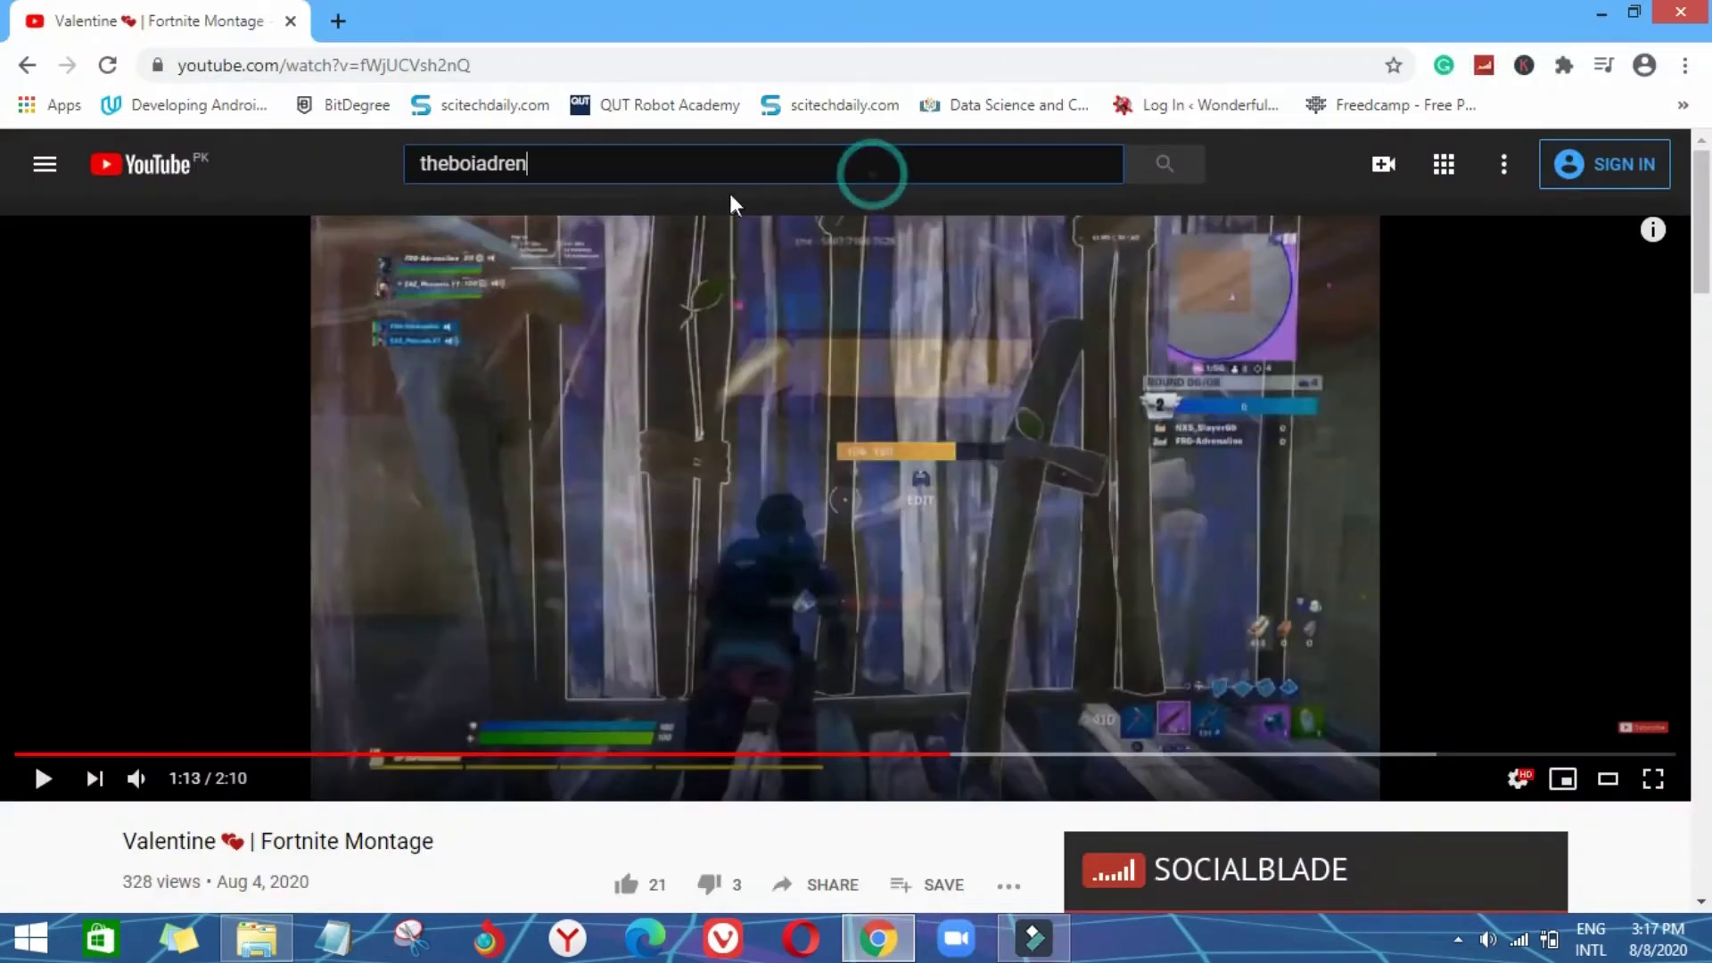
{"action": "double_click", "coordinate": [725, 176]}
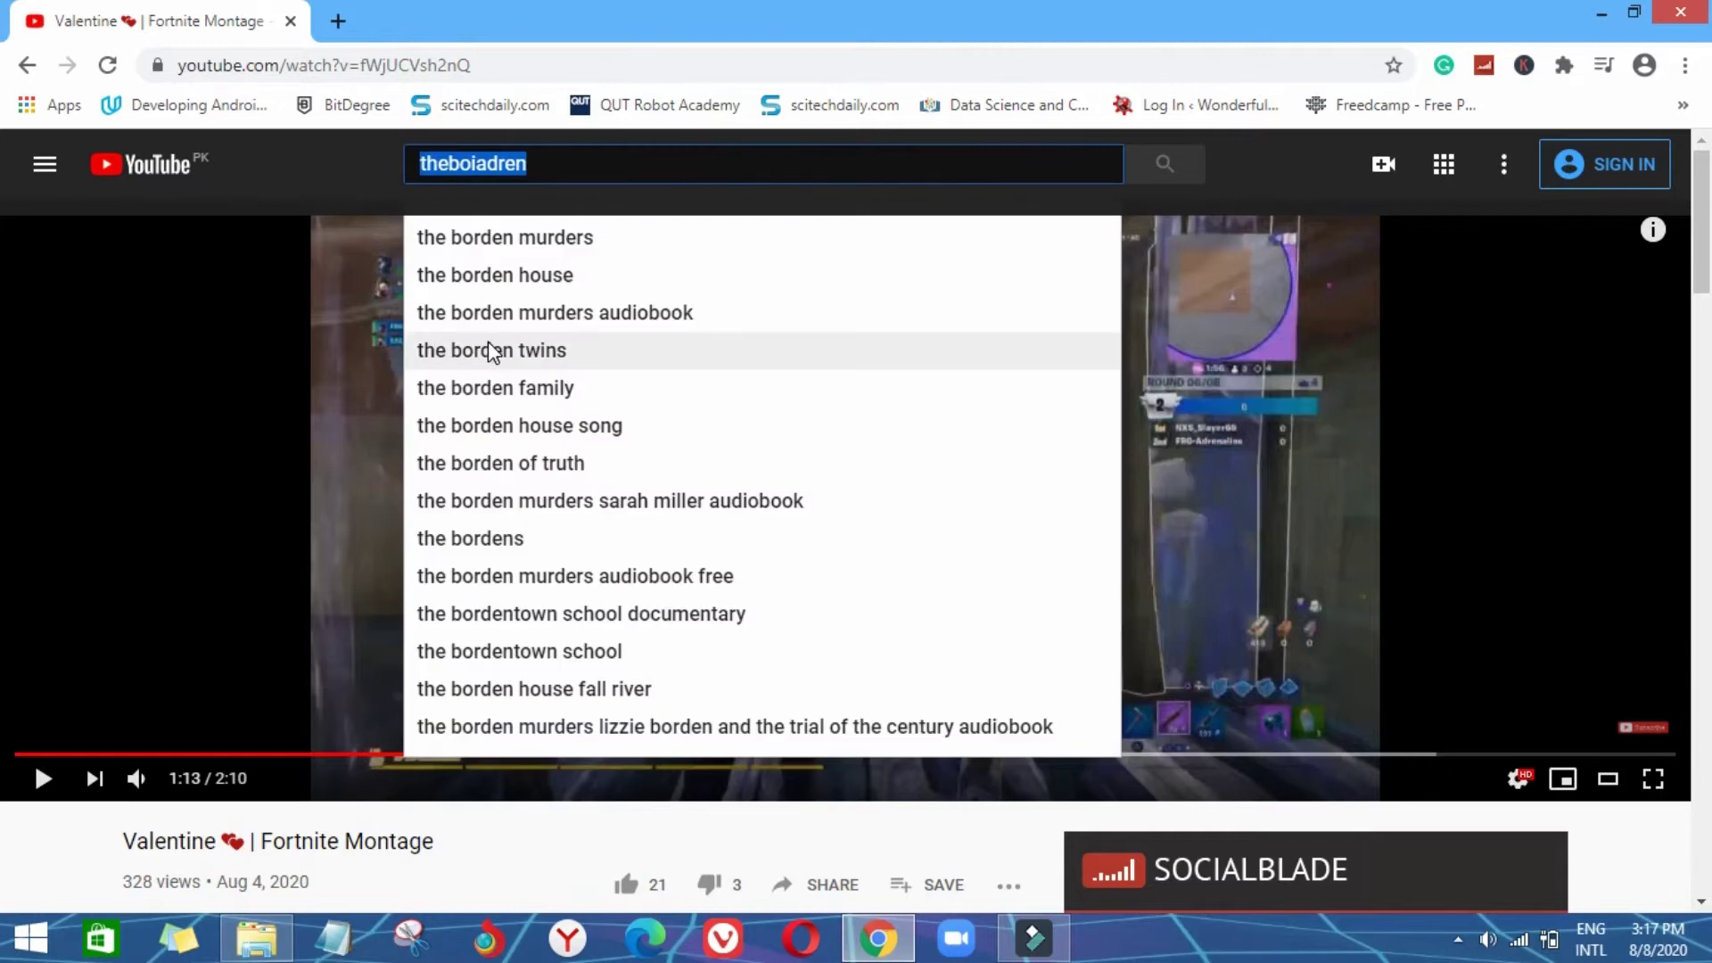
{"action": "type", "text": "crad;"}
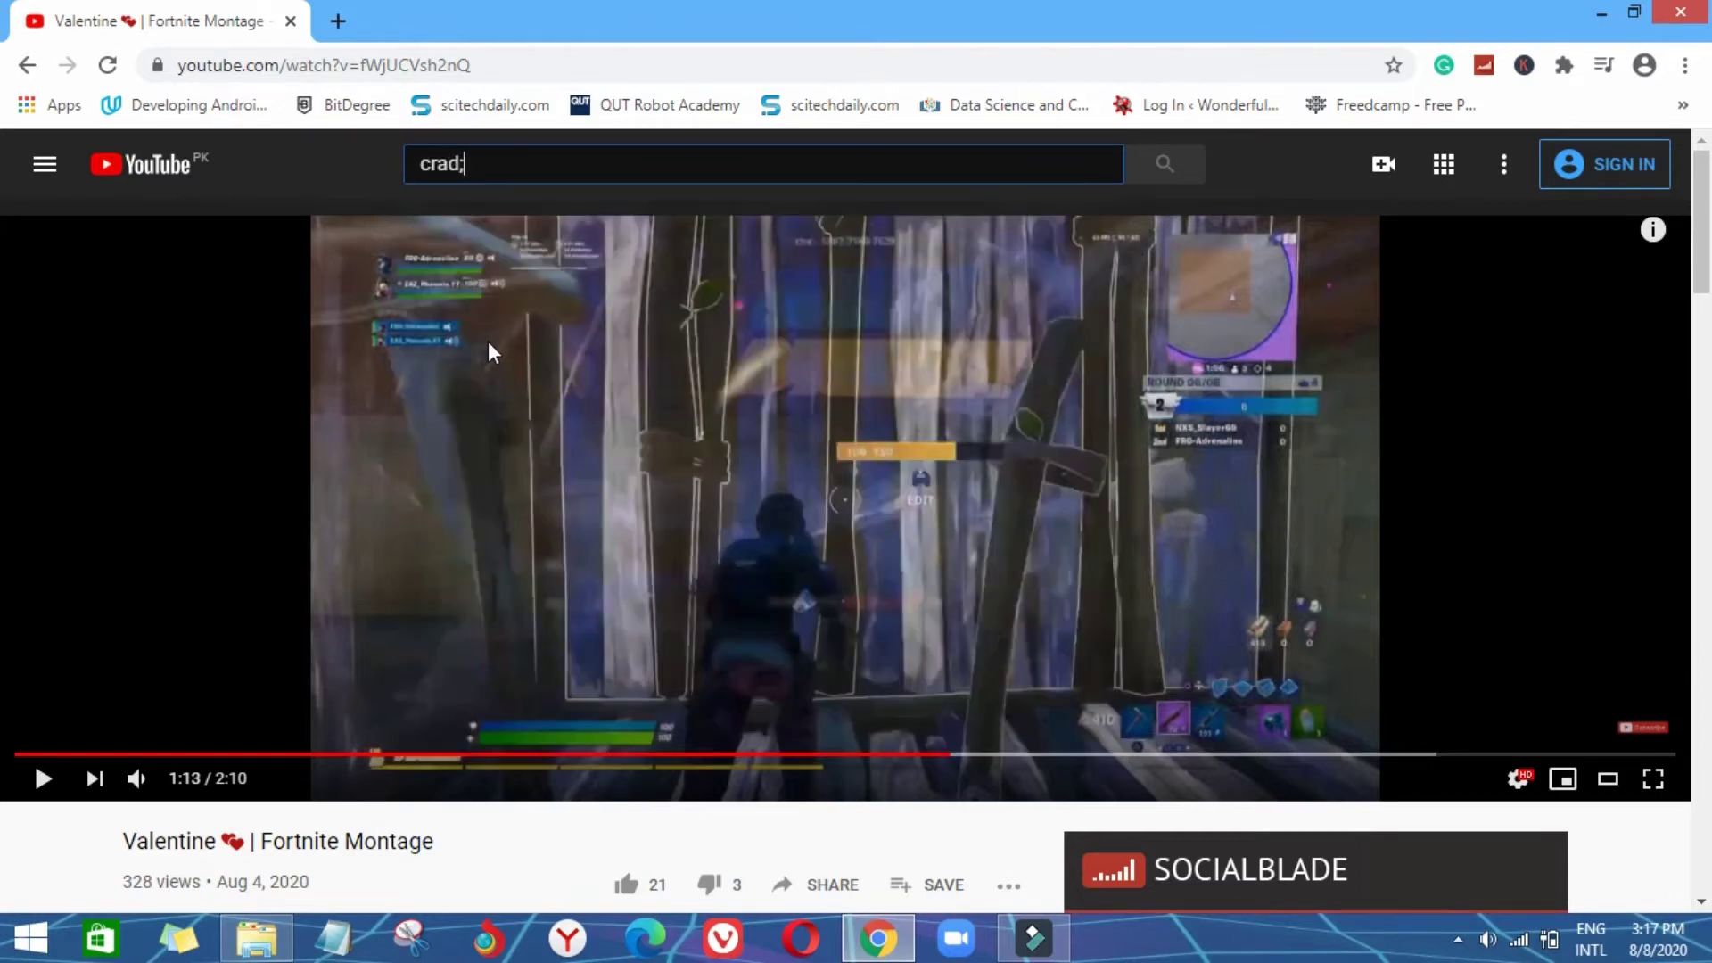
{"action": "key", "text": "BackSpace"}
{"action": "type", "text": "les"}
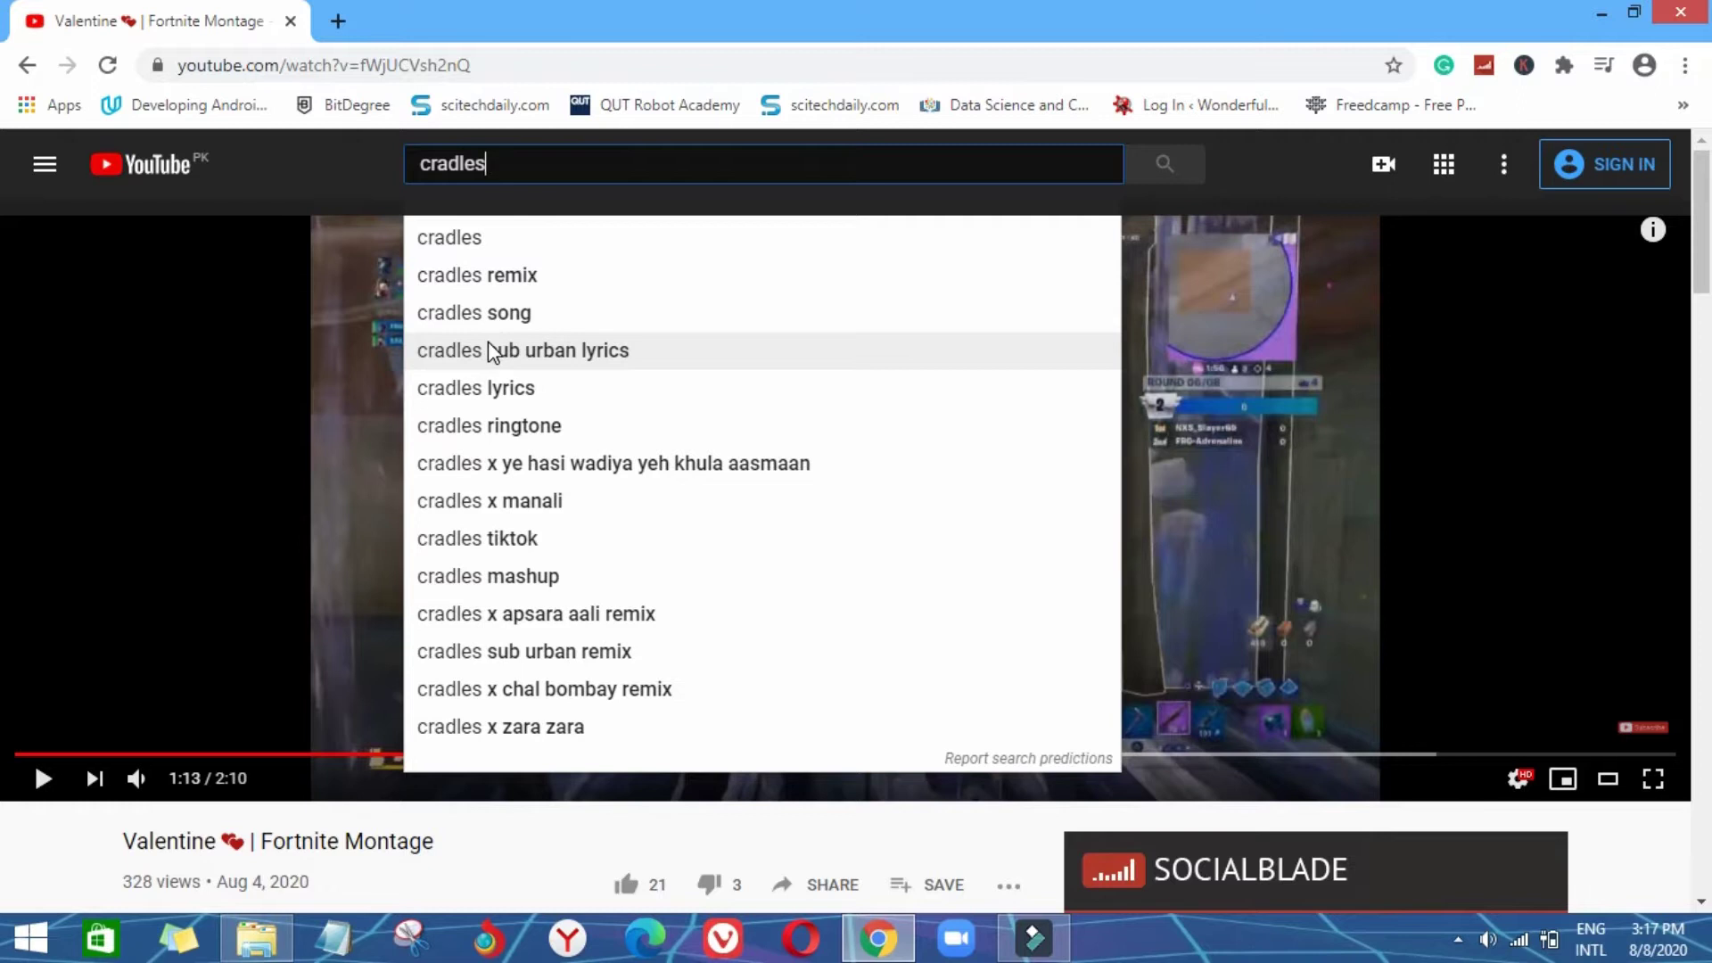
{"action": "key", "text": "Return"}
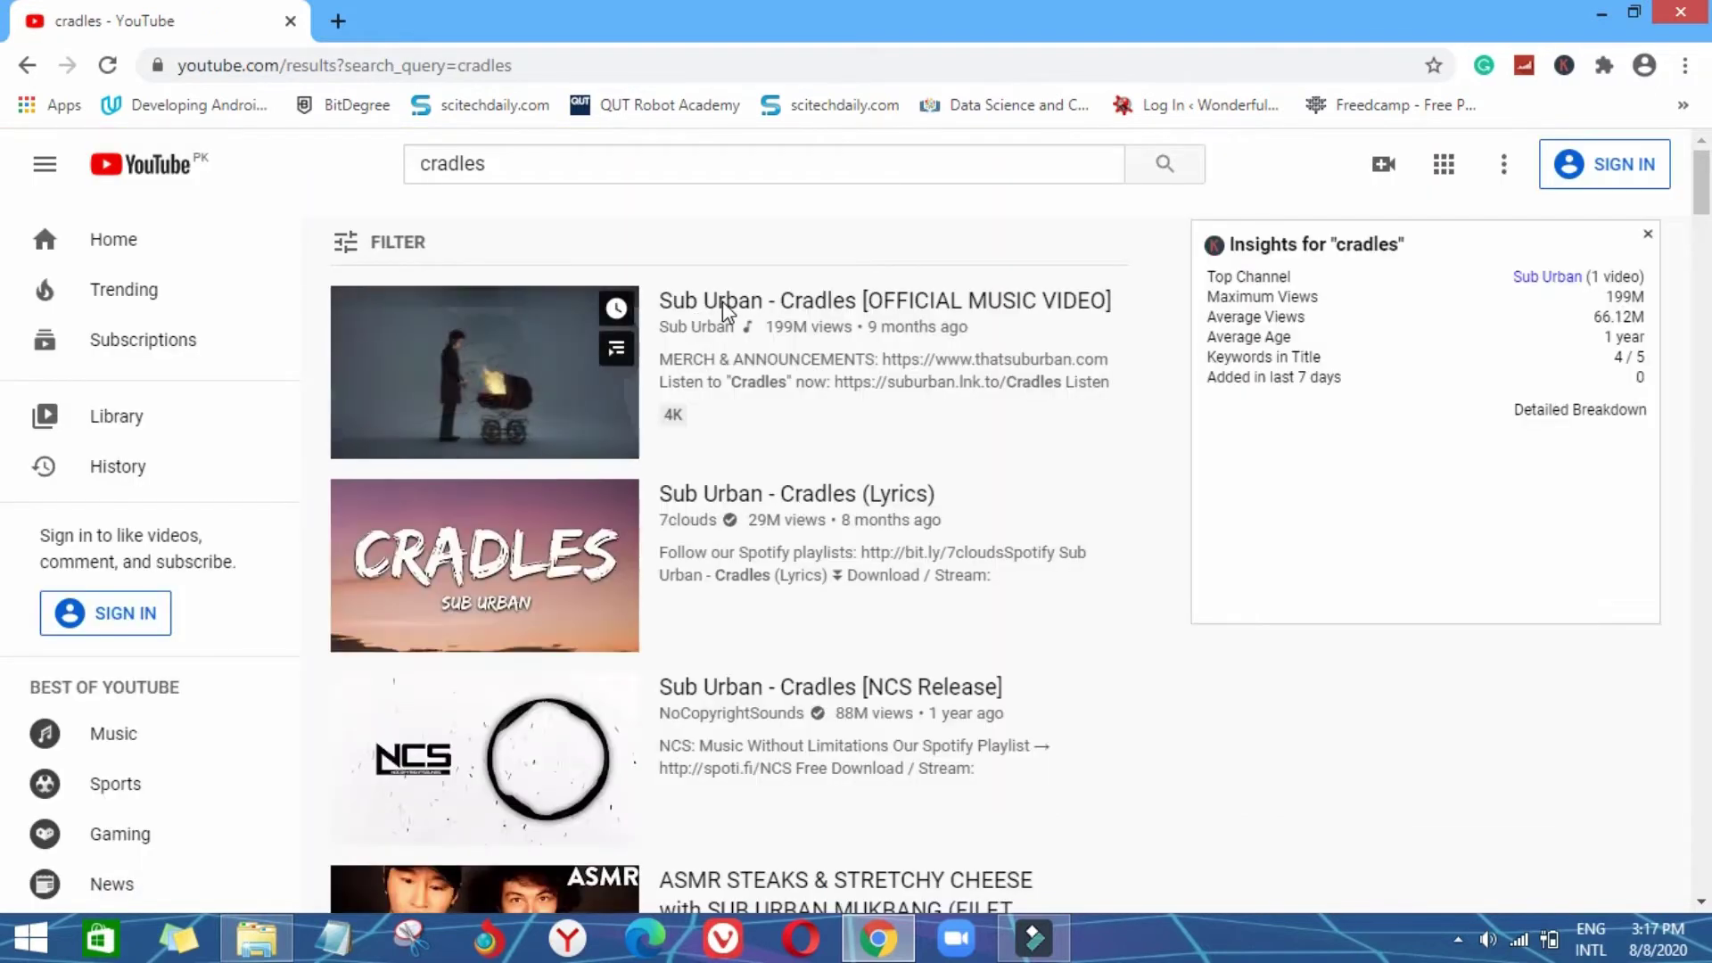
{"action": "left_click", "coordinate": [521, 549]}
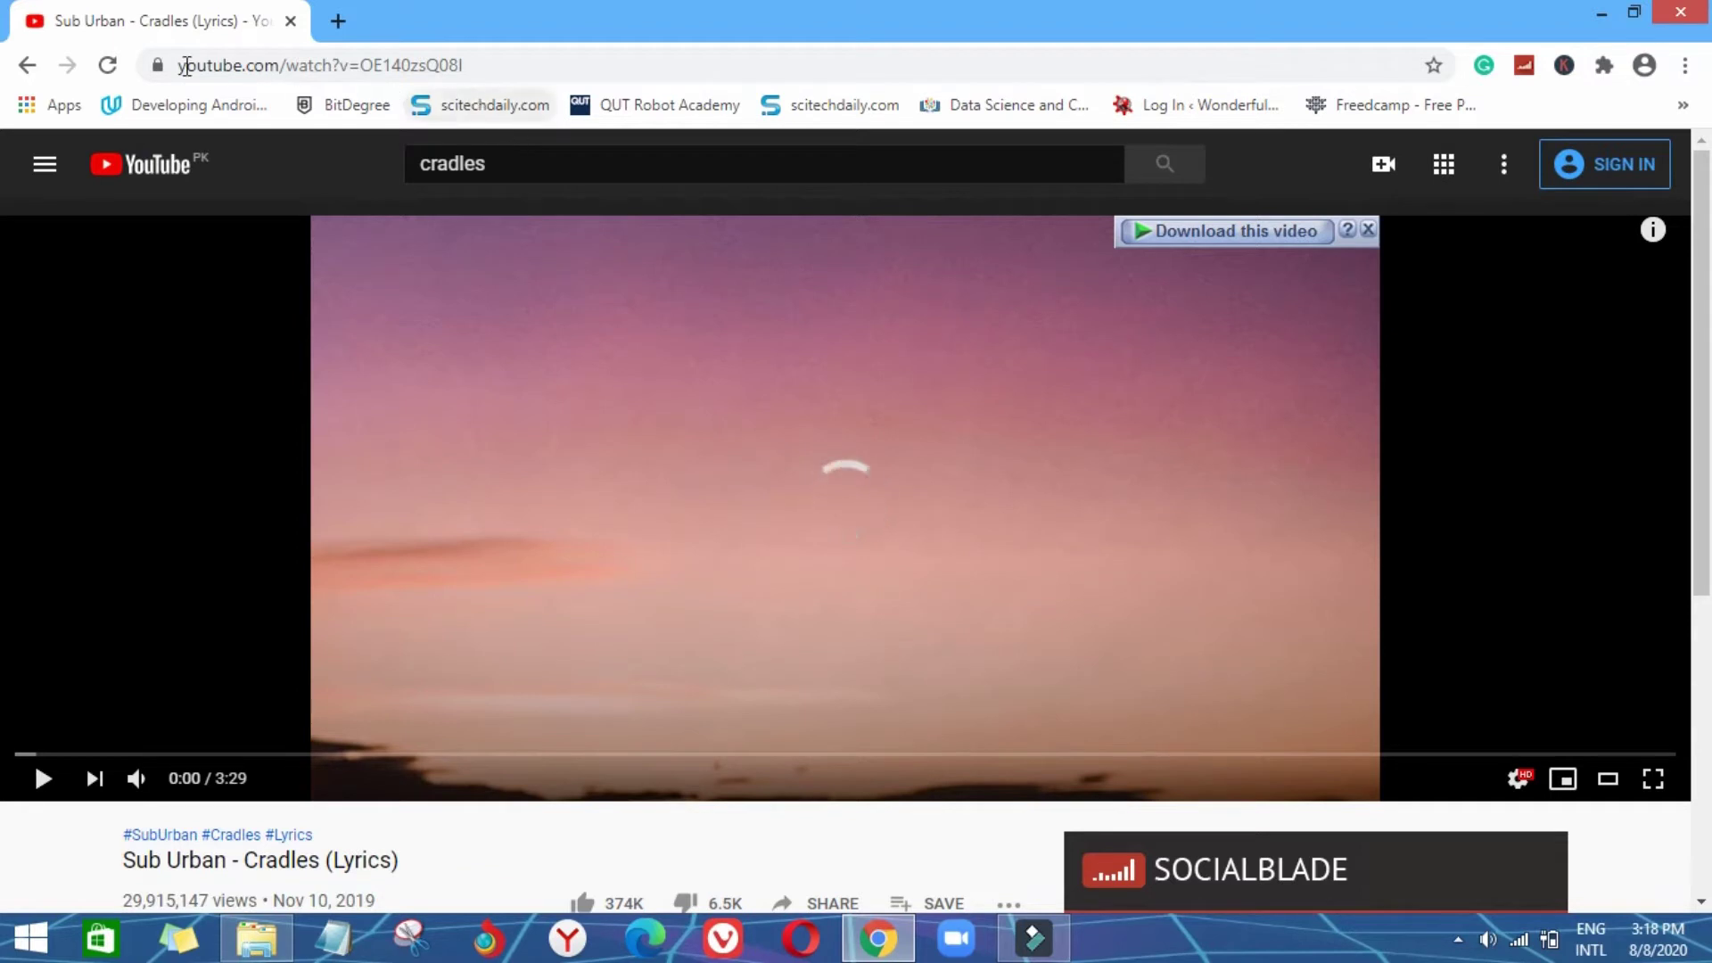
Step: Insert "pp" after "youtube" in the video's address and load it to open the song in the downloader site
{"action": "left_click", "coordinate": [240, 64]}
{"action": "left_click", "coordinate": [238, 65]}
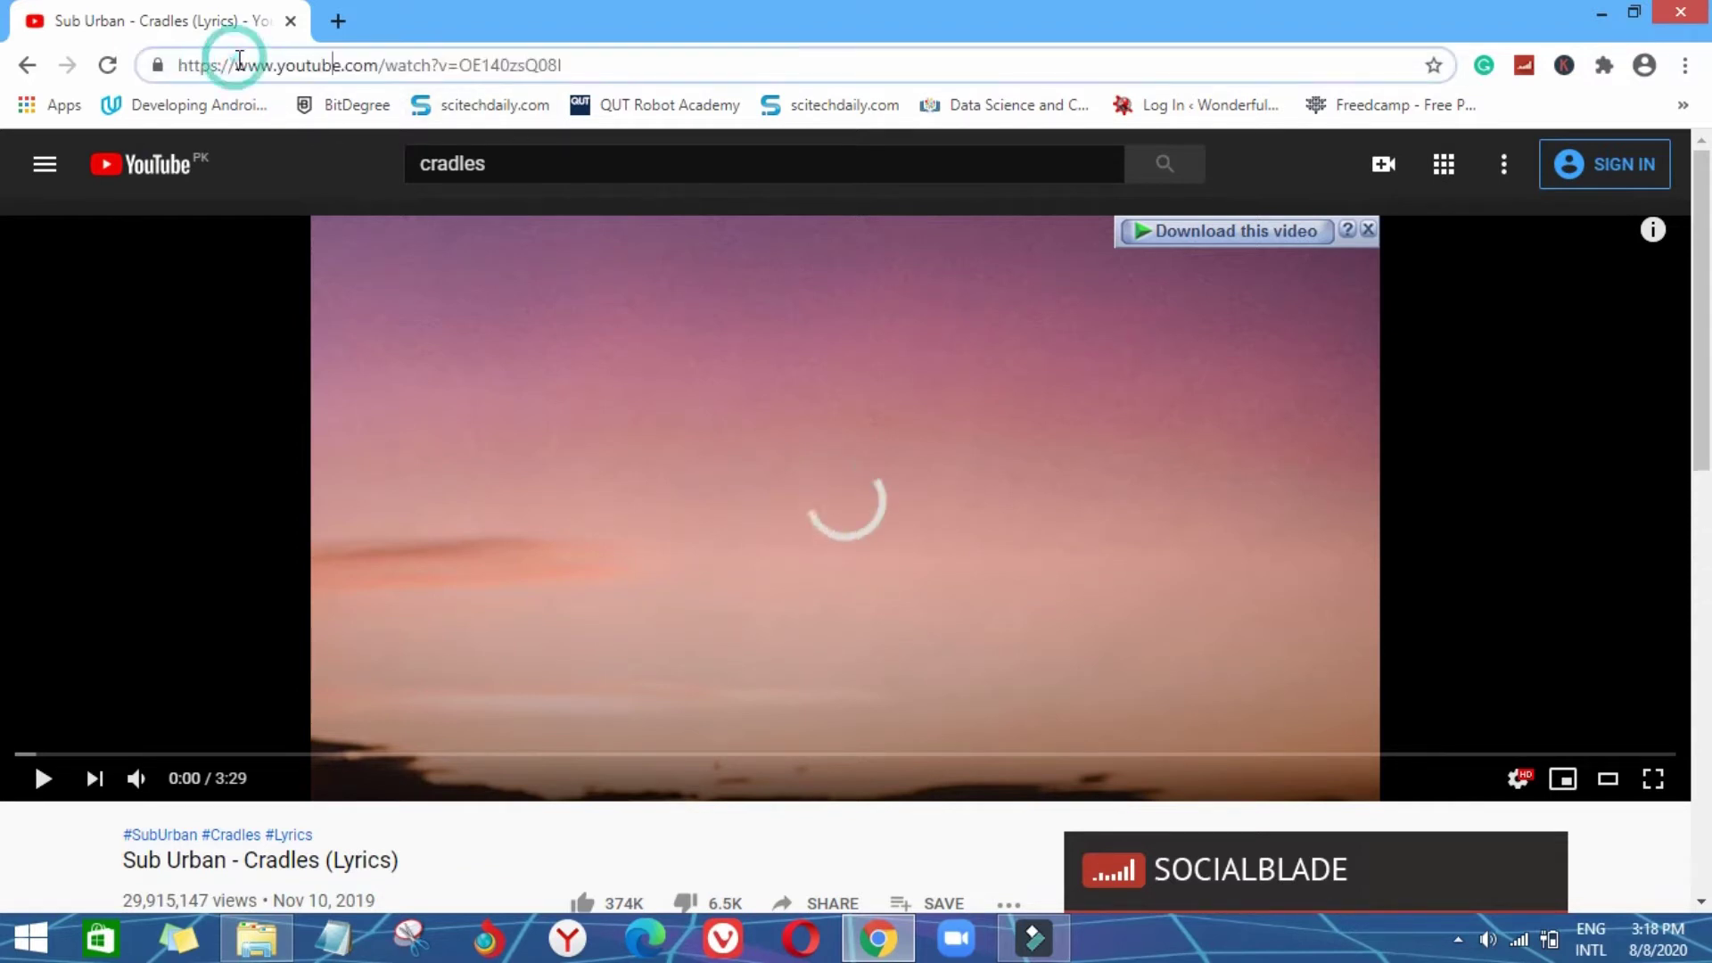
{"action": "key", "text": "Right"}
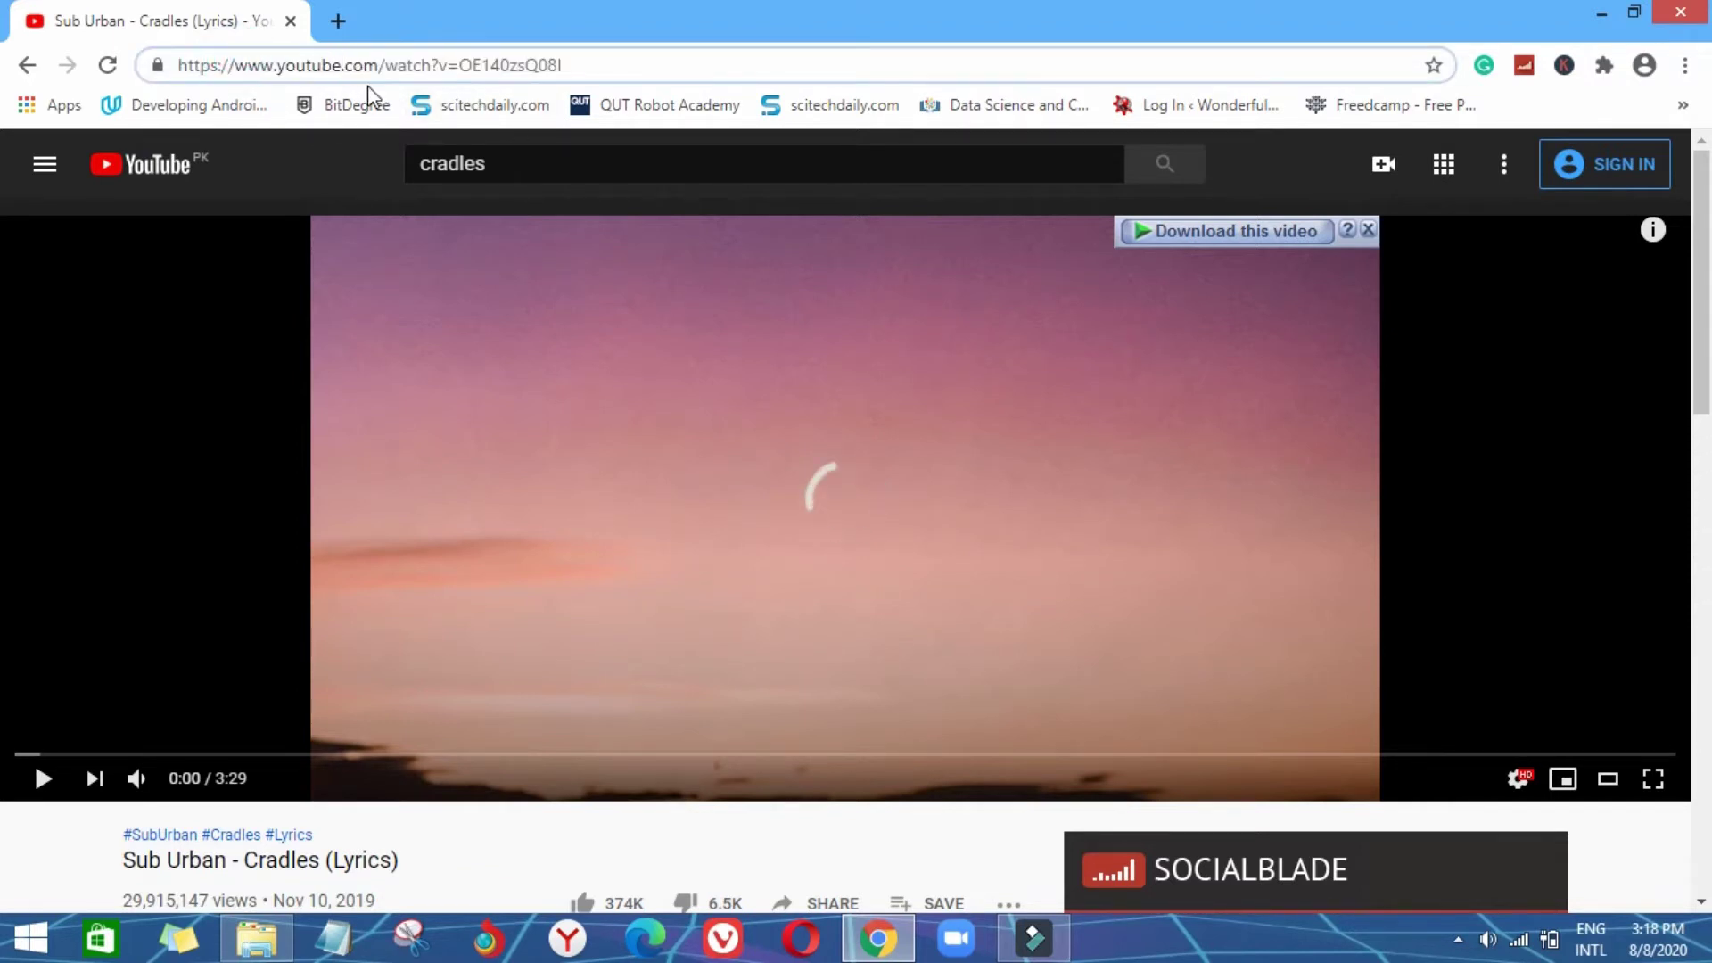
{"action": "type", "text": "pp"}
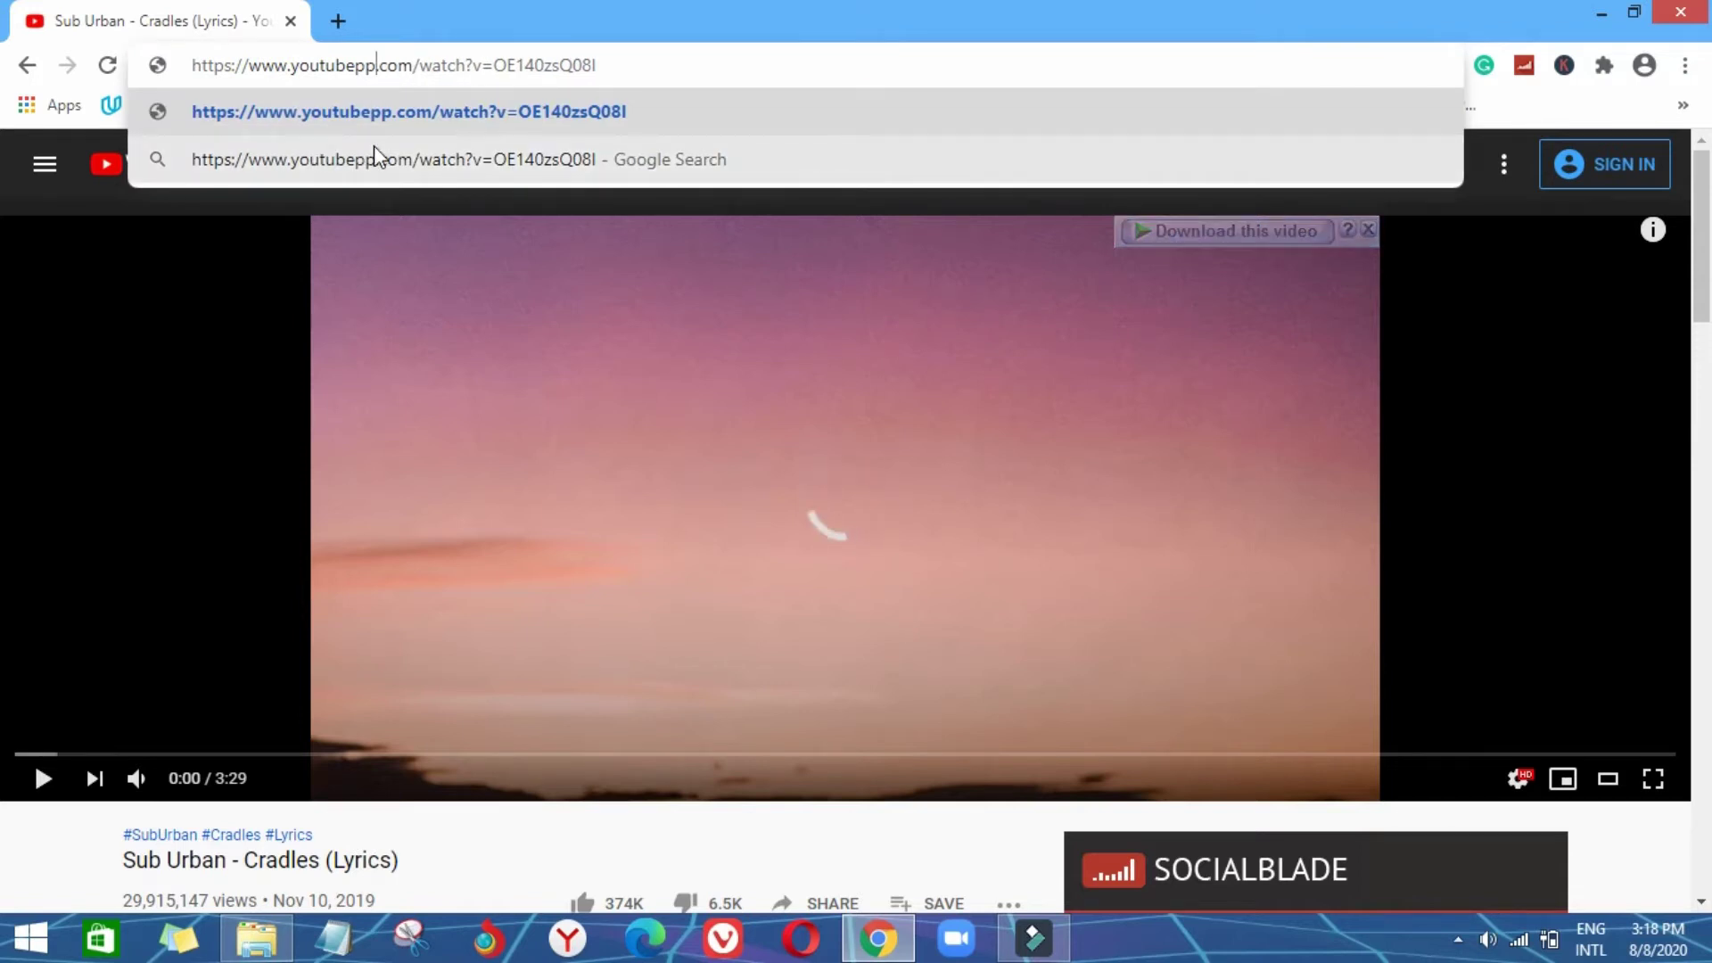
{"action": "key", "text": "Return"}
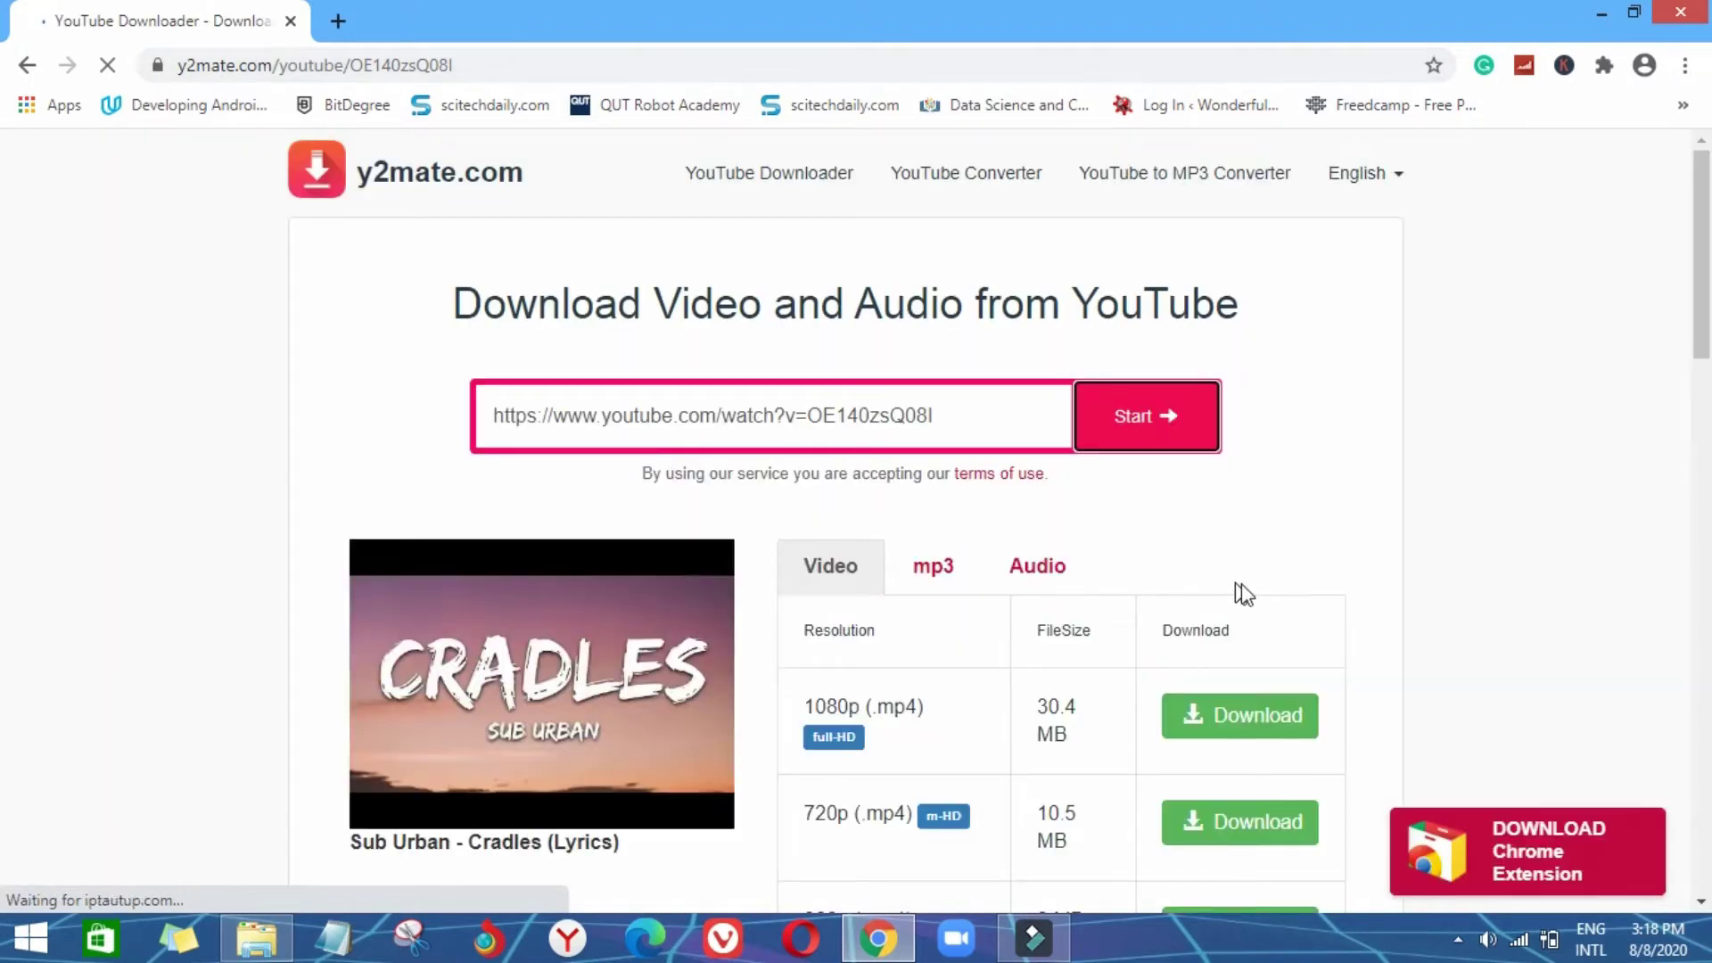
Step: Show the mp3 download options for the Cradles song and close the advertising page that opens
{"action": "scroll", "coordinate": [1249, 593], "scroll_direction": "down", "scroll_amount": 1}
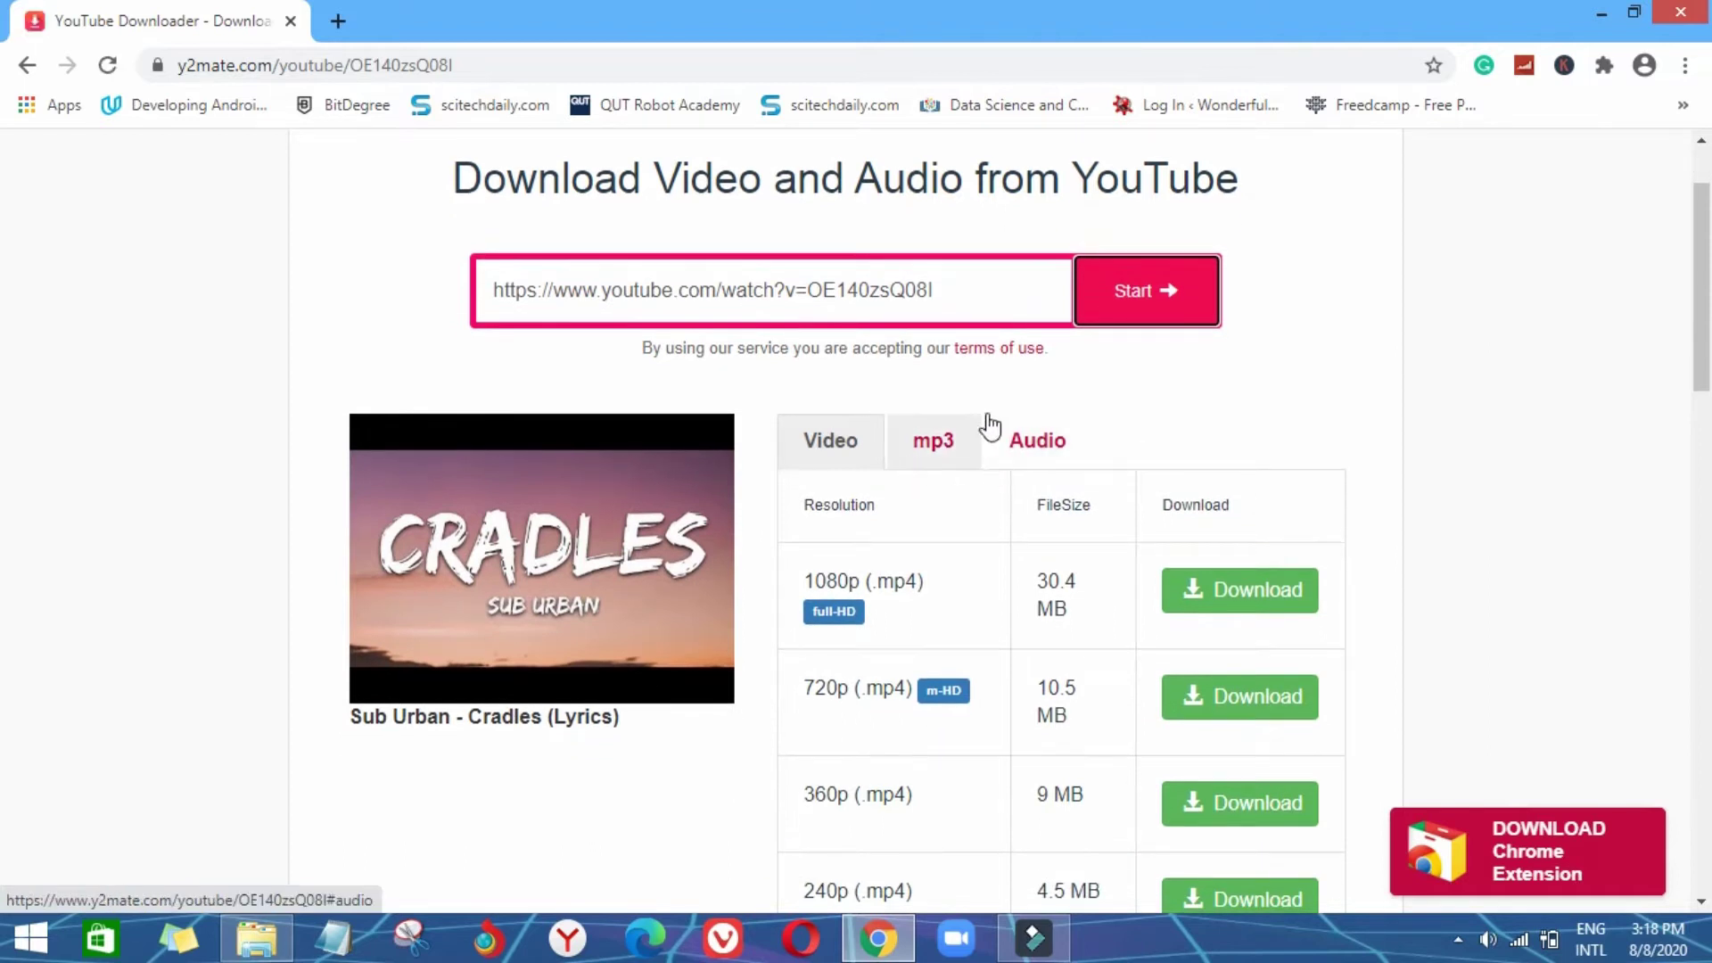
{"action": "scroll", "coordinate": [990, 426], "scroll_direction": "down", "scroll_amount": 1}
{"action": "left_click", "coordinate": [476, 249]}
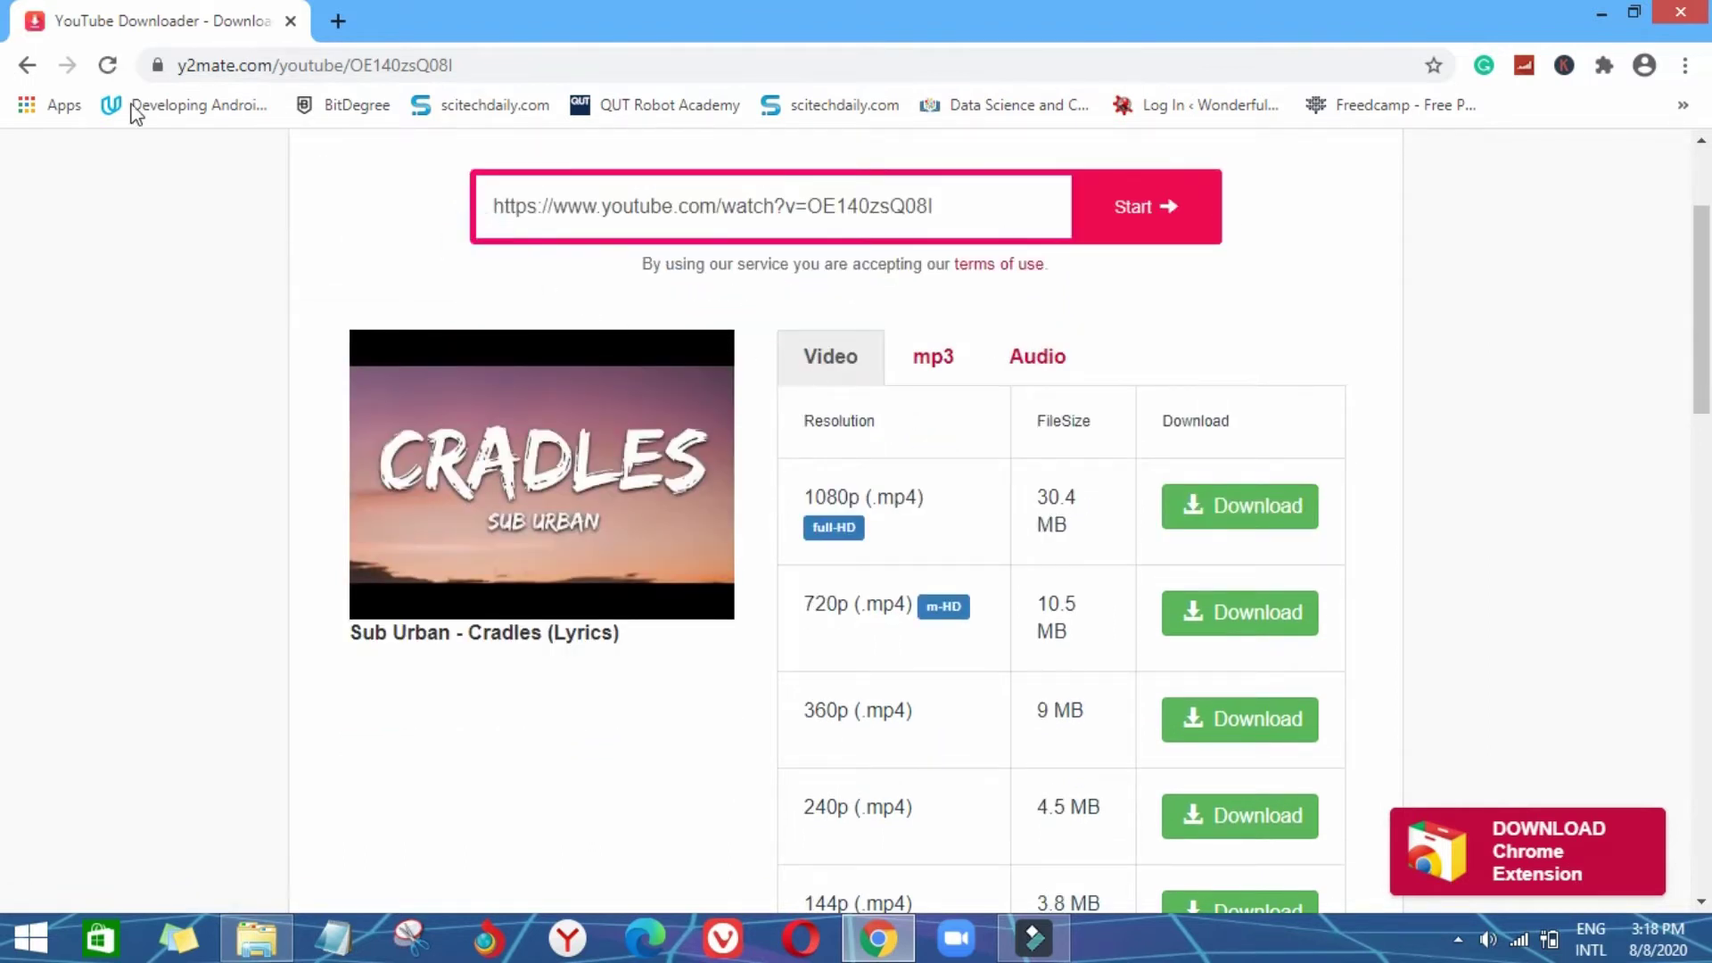
{"action": "left_click", "coordinate": [921, 364]}
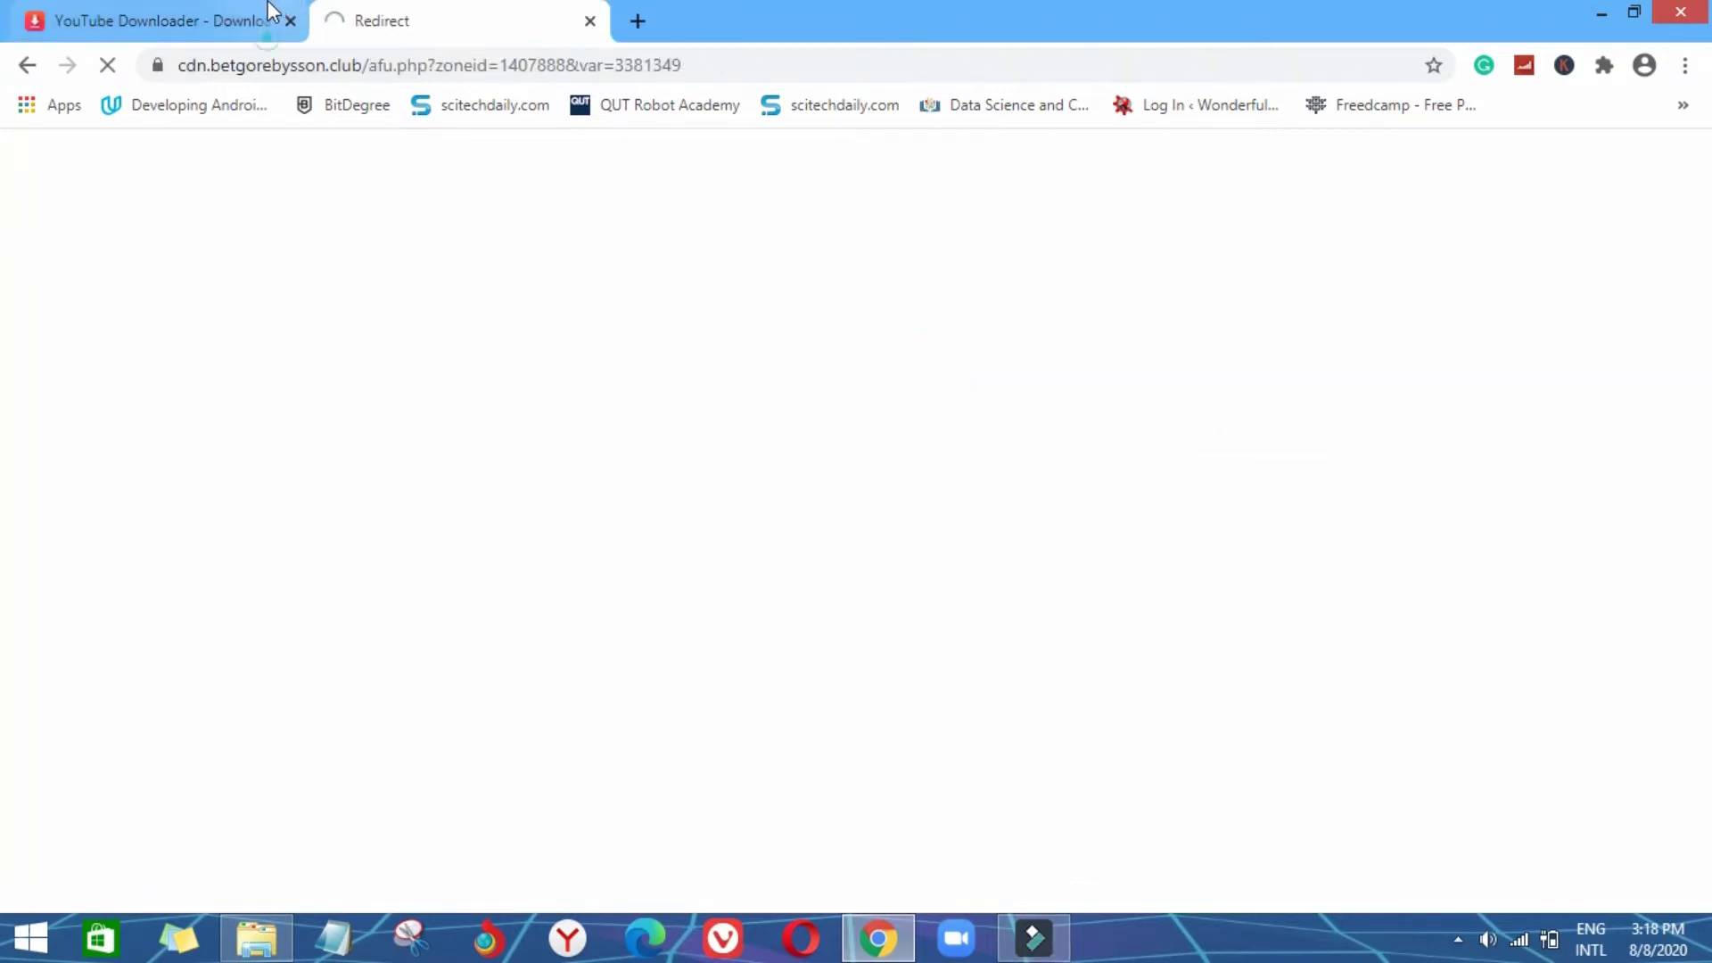
{"action": "left_click", "coordinate": [268, 14]}
{"action": "left_click", "coordinate": [968, 366]}
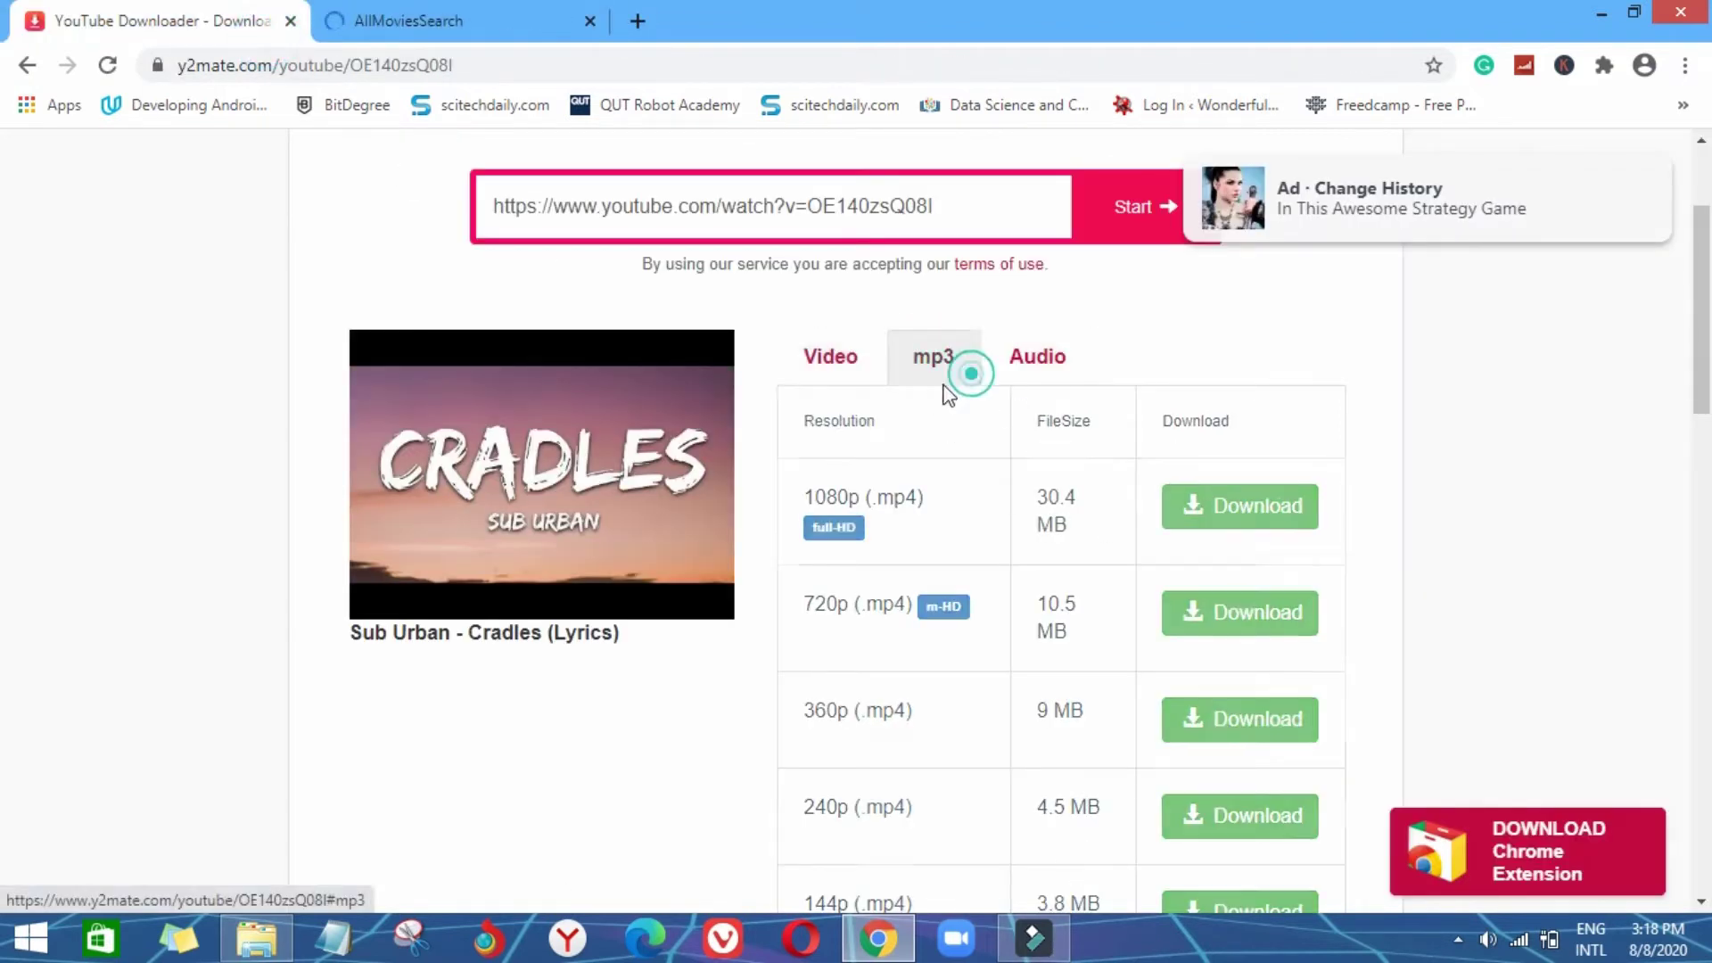
{"action": "left_click", "coordinate": [589, 20]}
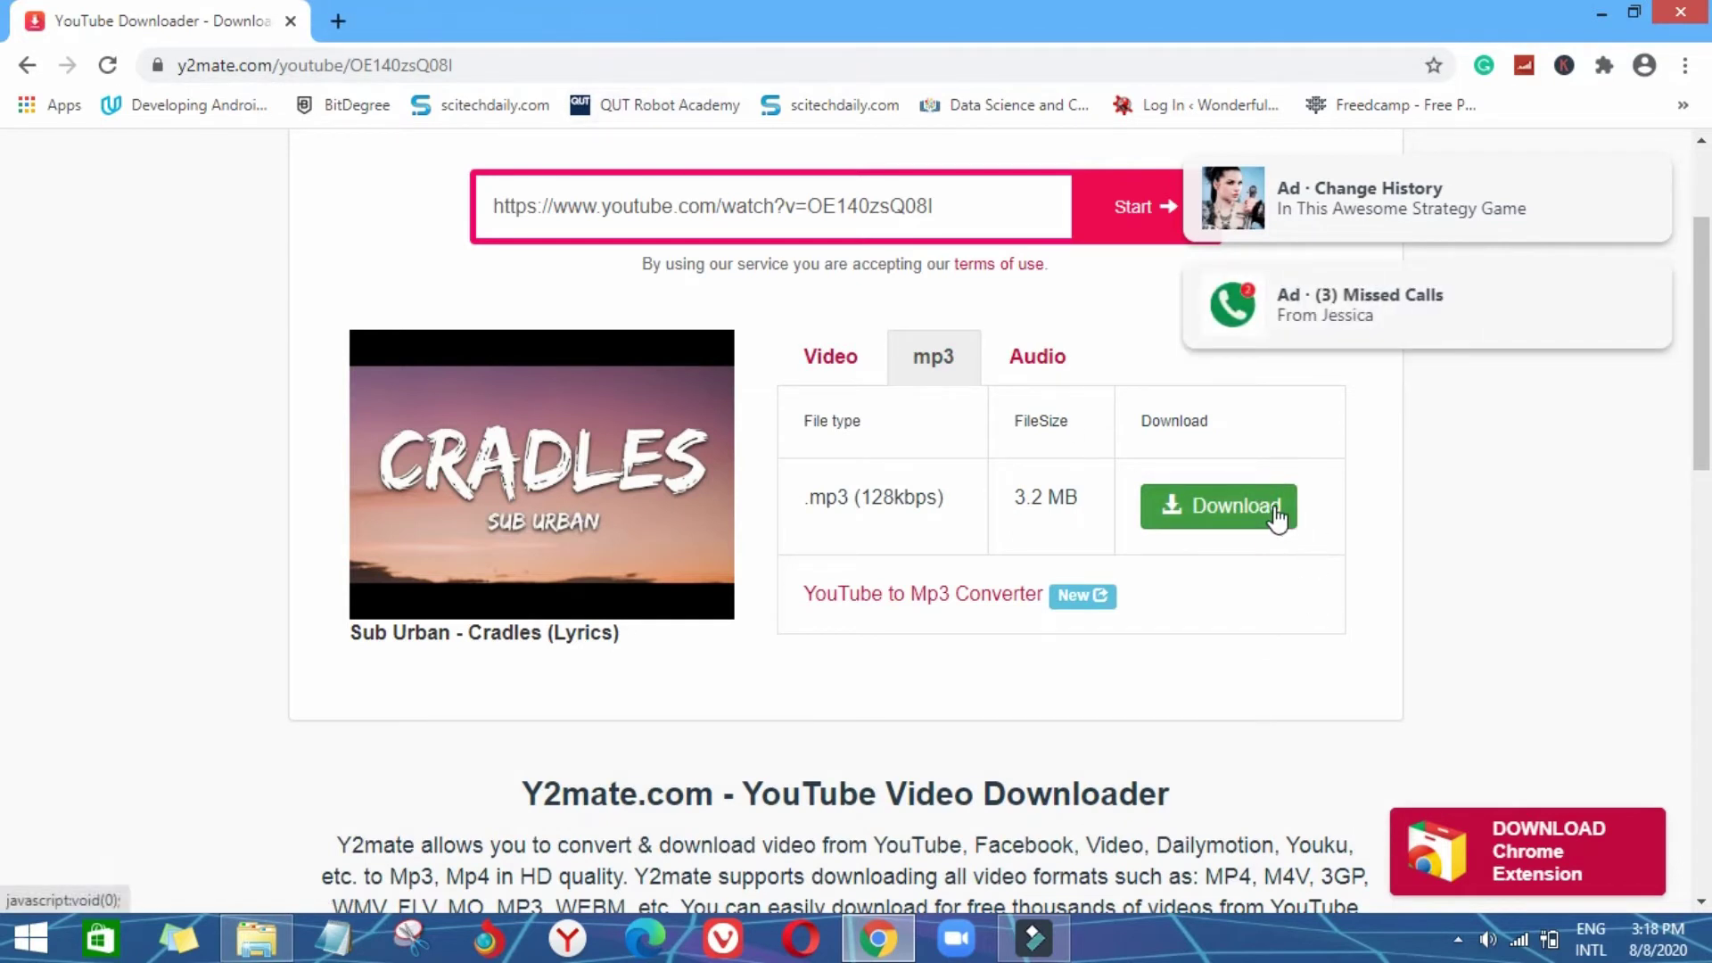
Step: Download the song as a 128kbps .mp3 file into the Downloads\Music folder
{"action": "left_click", "coordinate": [1275, 513]}
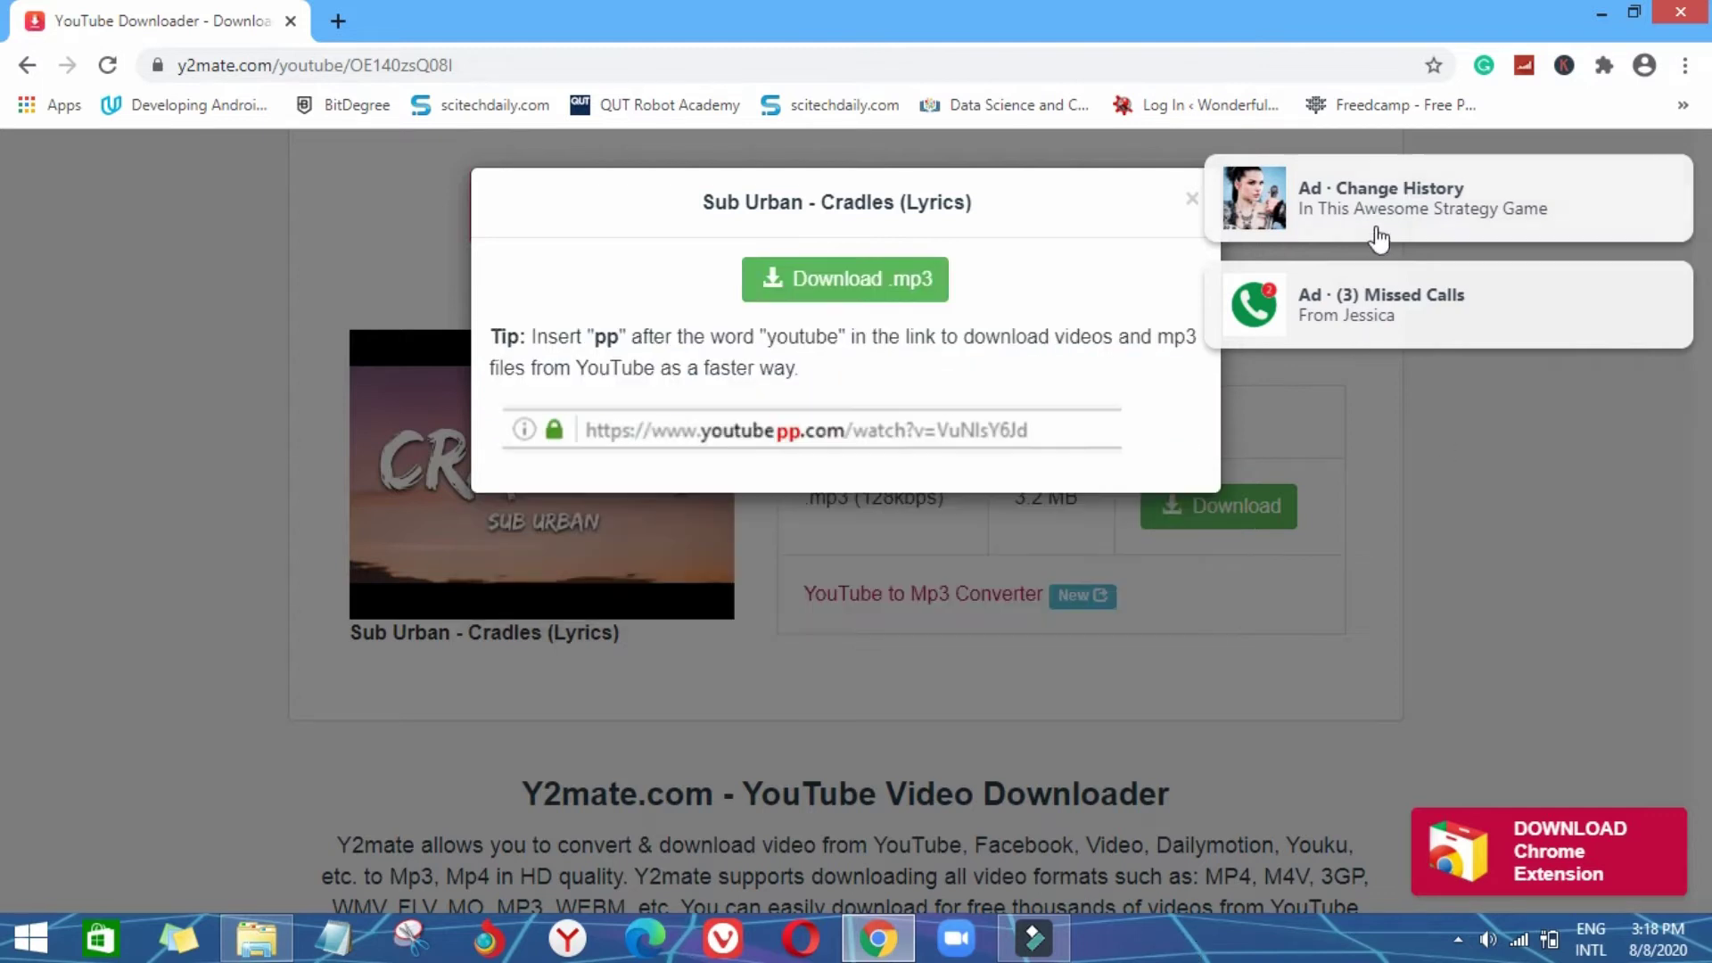
{"action": "left_click", "coordinate": [908, 295]}
{"action": "left_click", "coordinate": [163, 13]}
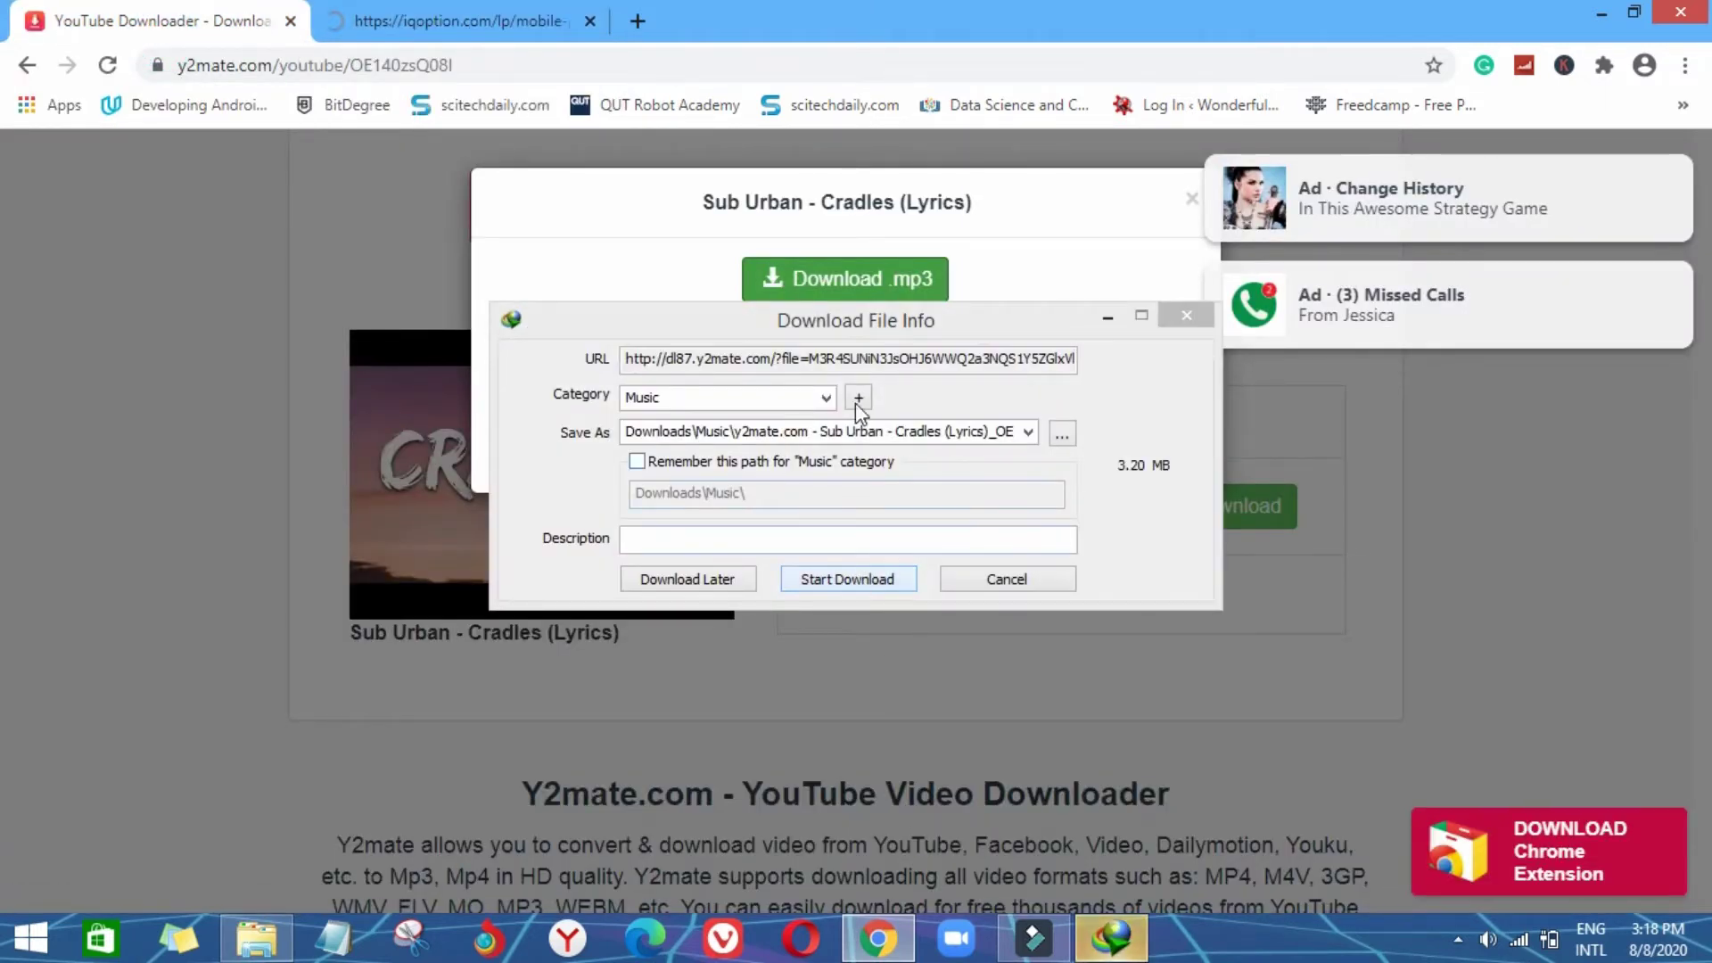
{"action": "left_click", "coordinate": [844, 581]}
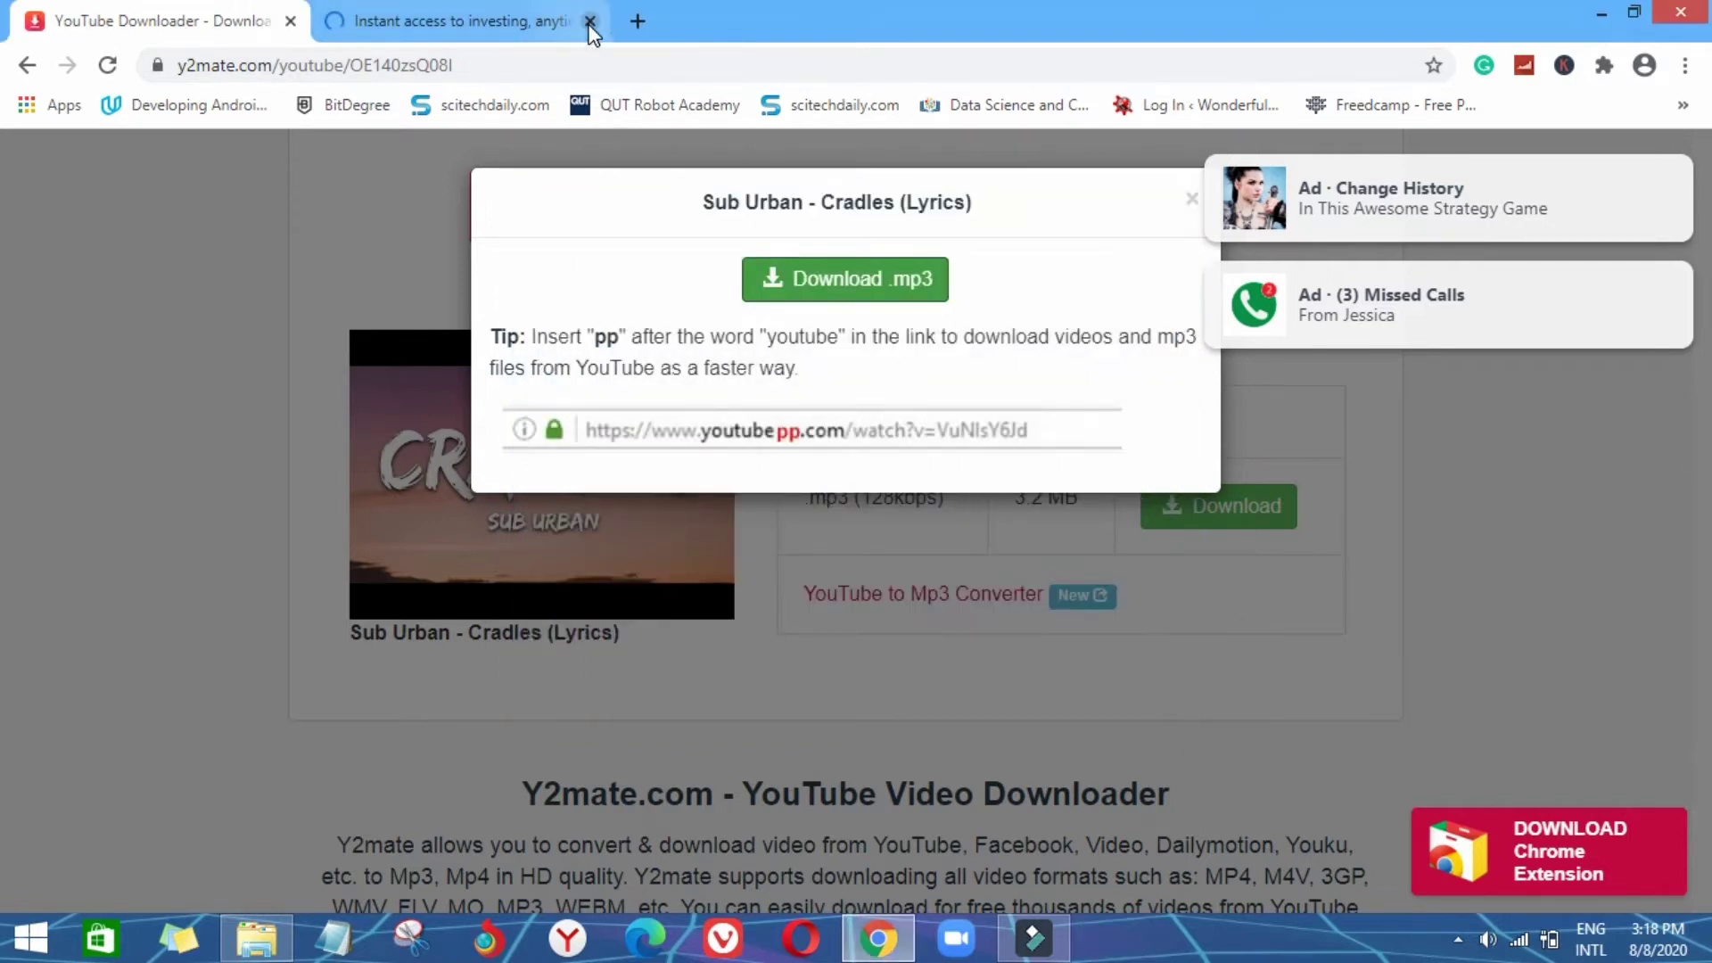
Step: Switch to Filmora and import the video file TheBoiAdren Intro from Removable Disk (E:)
{"action": "left_click", "coordinate": [1039, 935]}
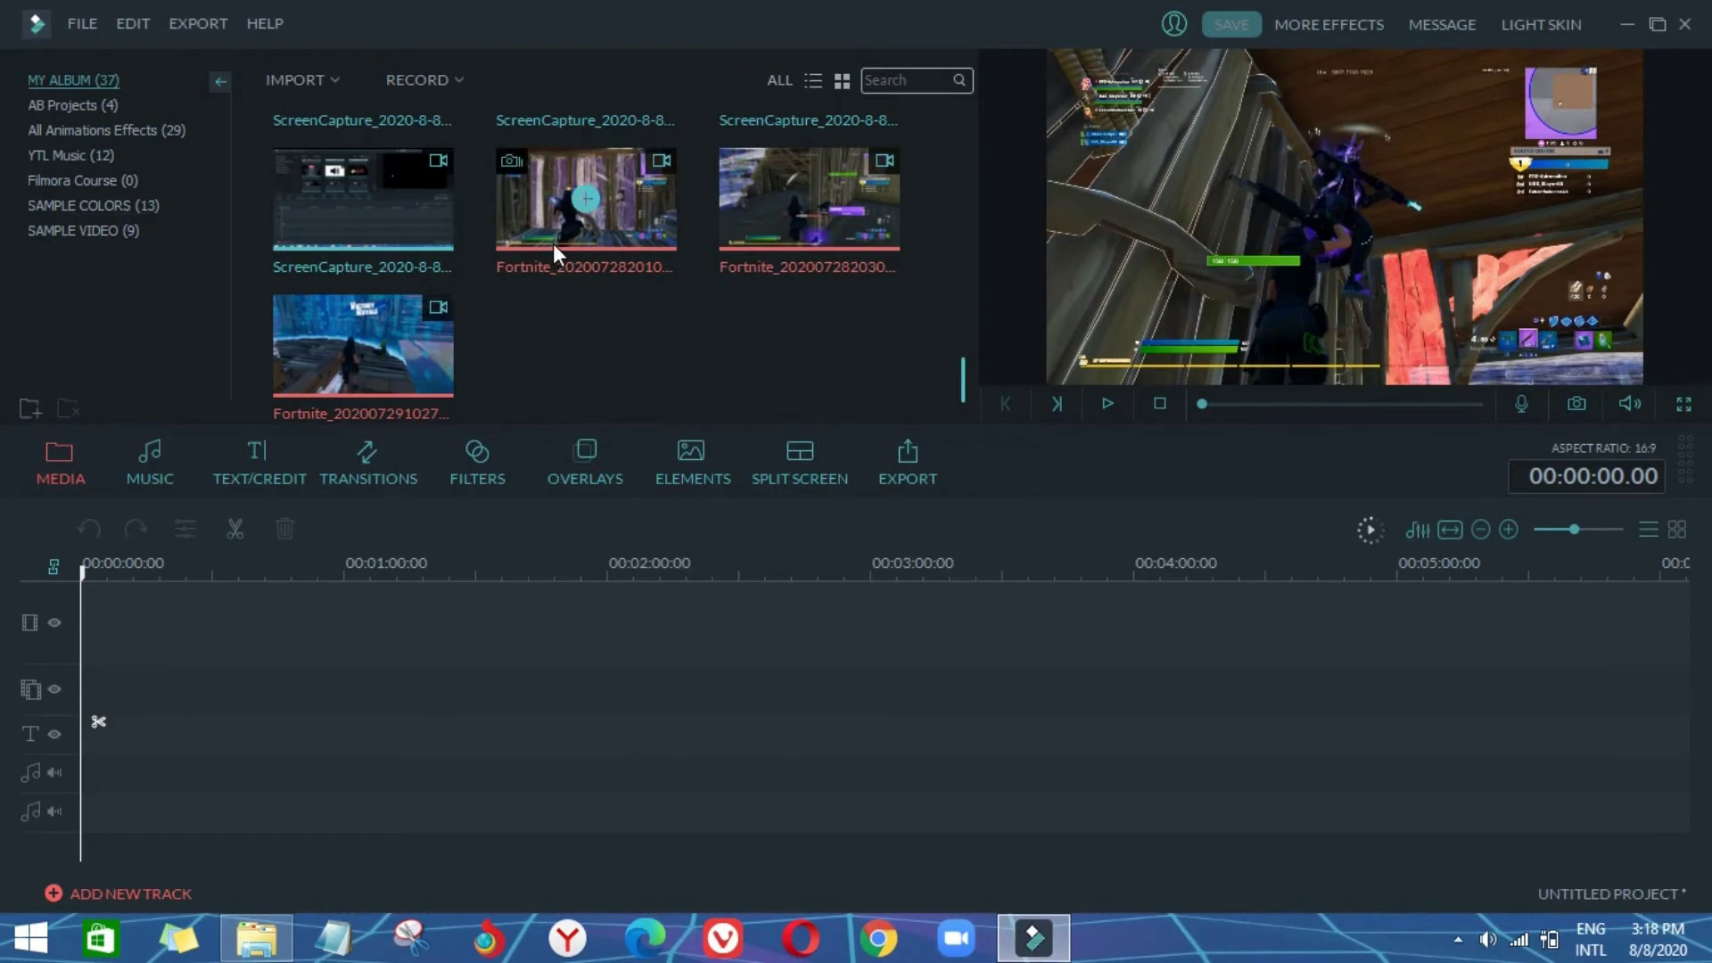
{"action": "left_click", "coordinate": [299, 80]}
{"action": "left_click", "coordinate": [374, 107]}
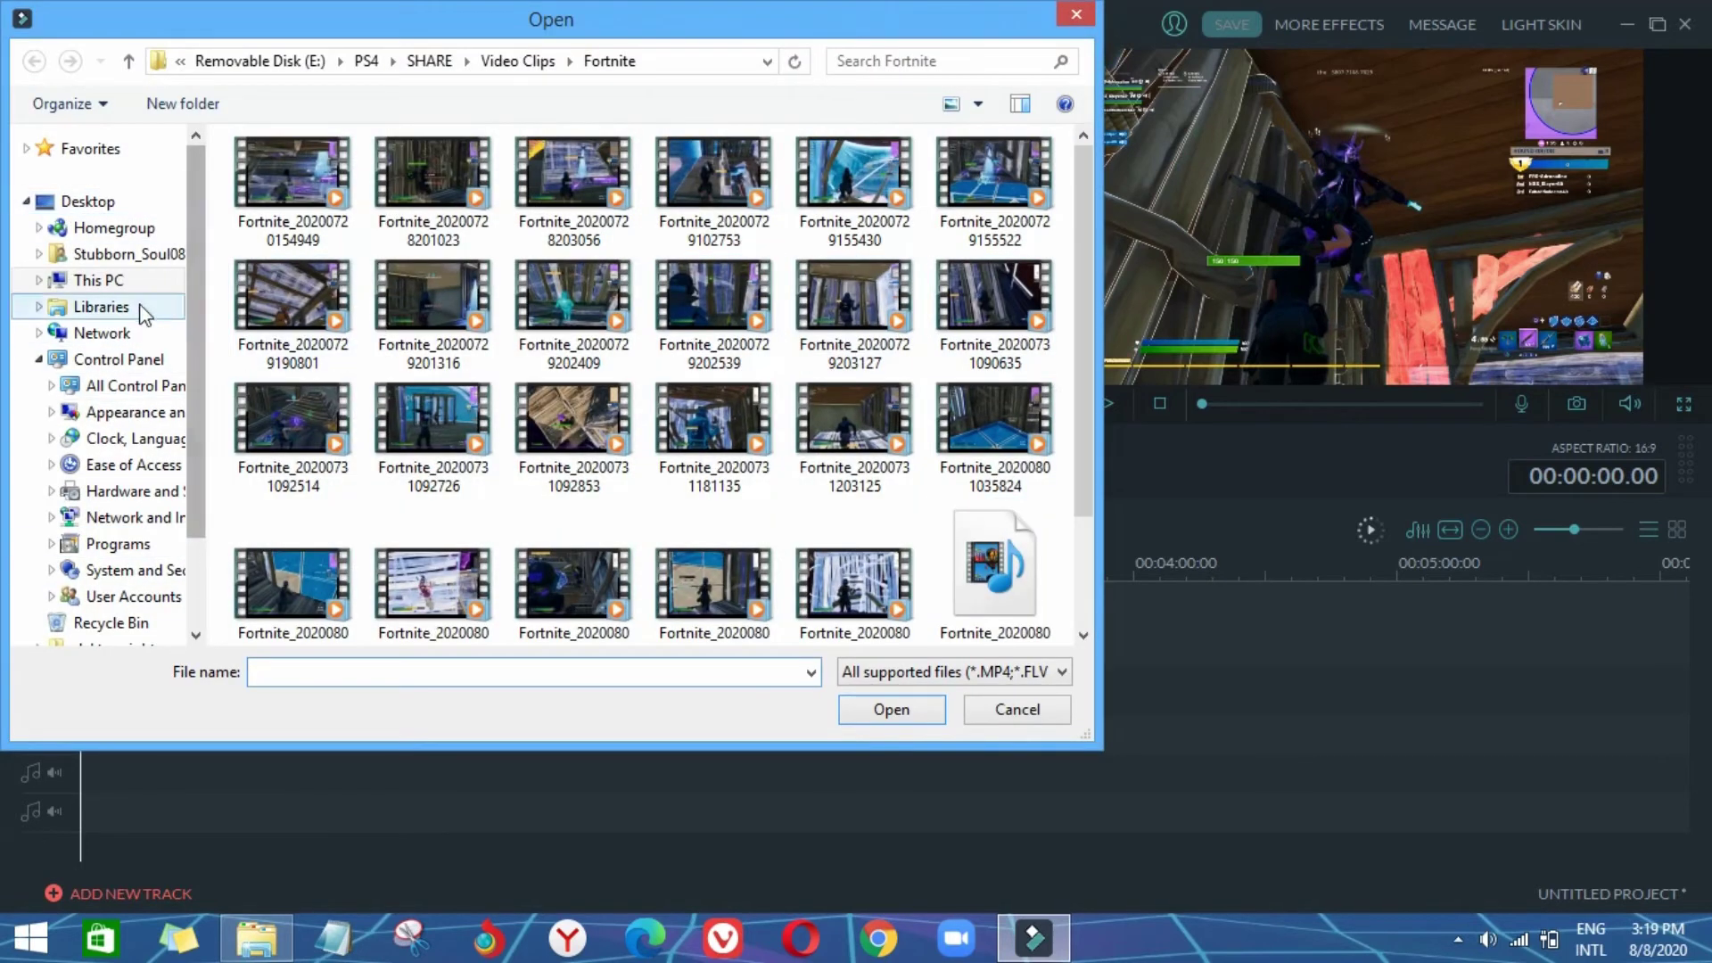
{"action": "left_click", "coordinate": [138, 278]}
{"action": "double_click", "coordinate": [703, 508]}
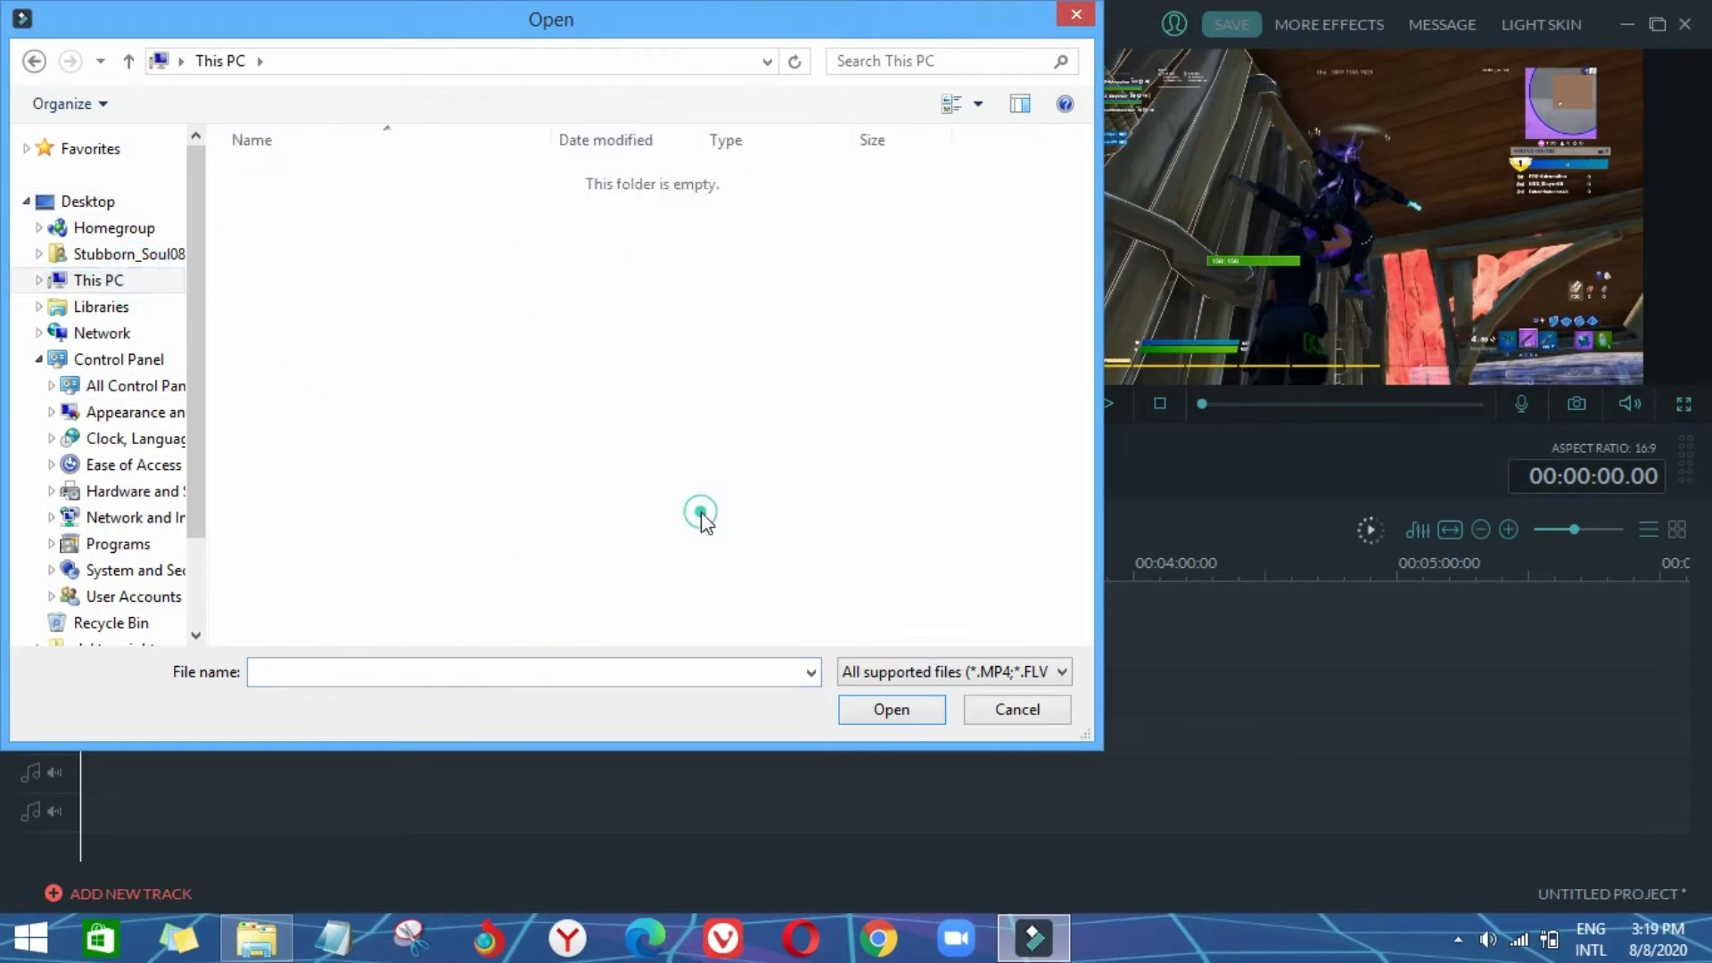
{"action": "double_click", "coordinate": [385, 185]}
{"action": "left_click", "coordinate": [293, 551]}
{"action": "double_click", "coordinate": [292, 553]}
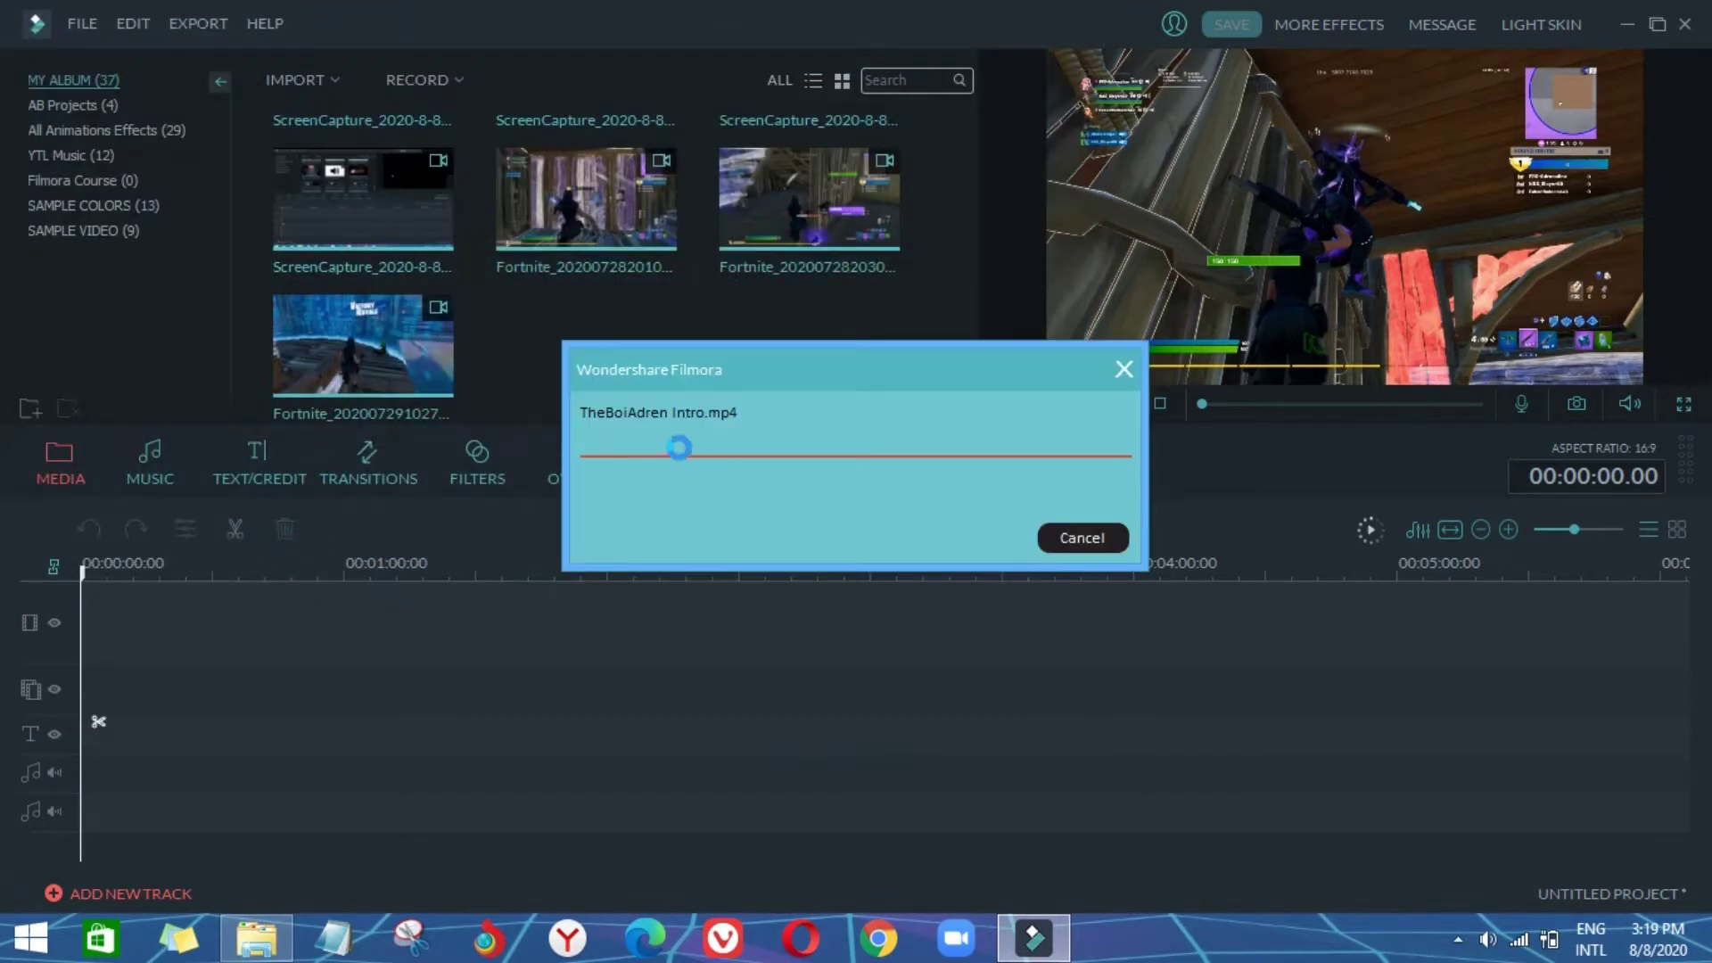
Step: Import the downloaded "Sub Urban - Cradles (Lyrics)" mp3 from the Music folder inside Downloads
{"action": "left_click", "coordinate": [291, 80]}
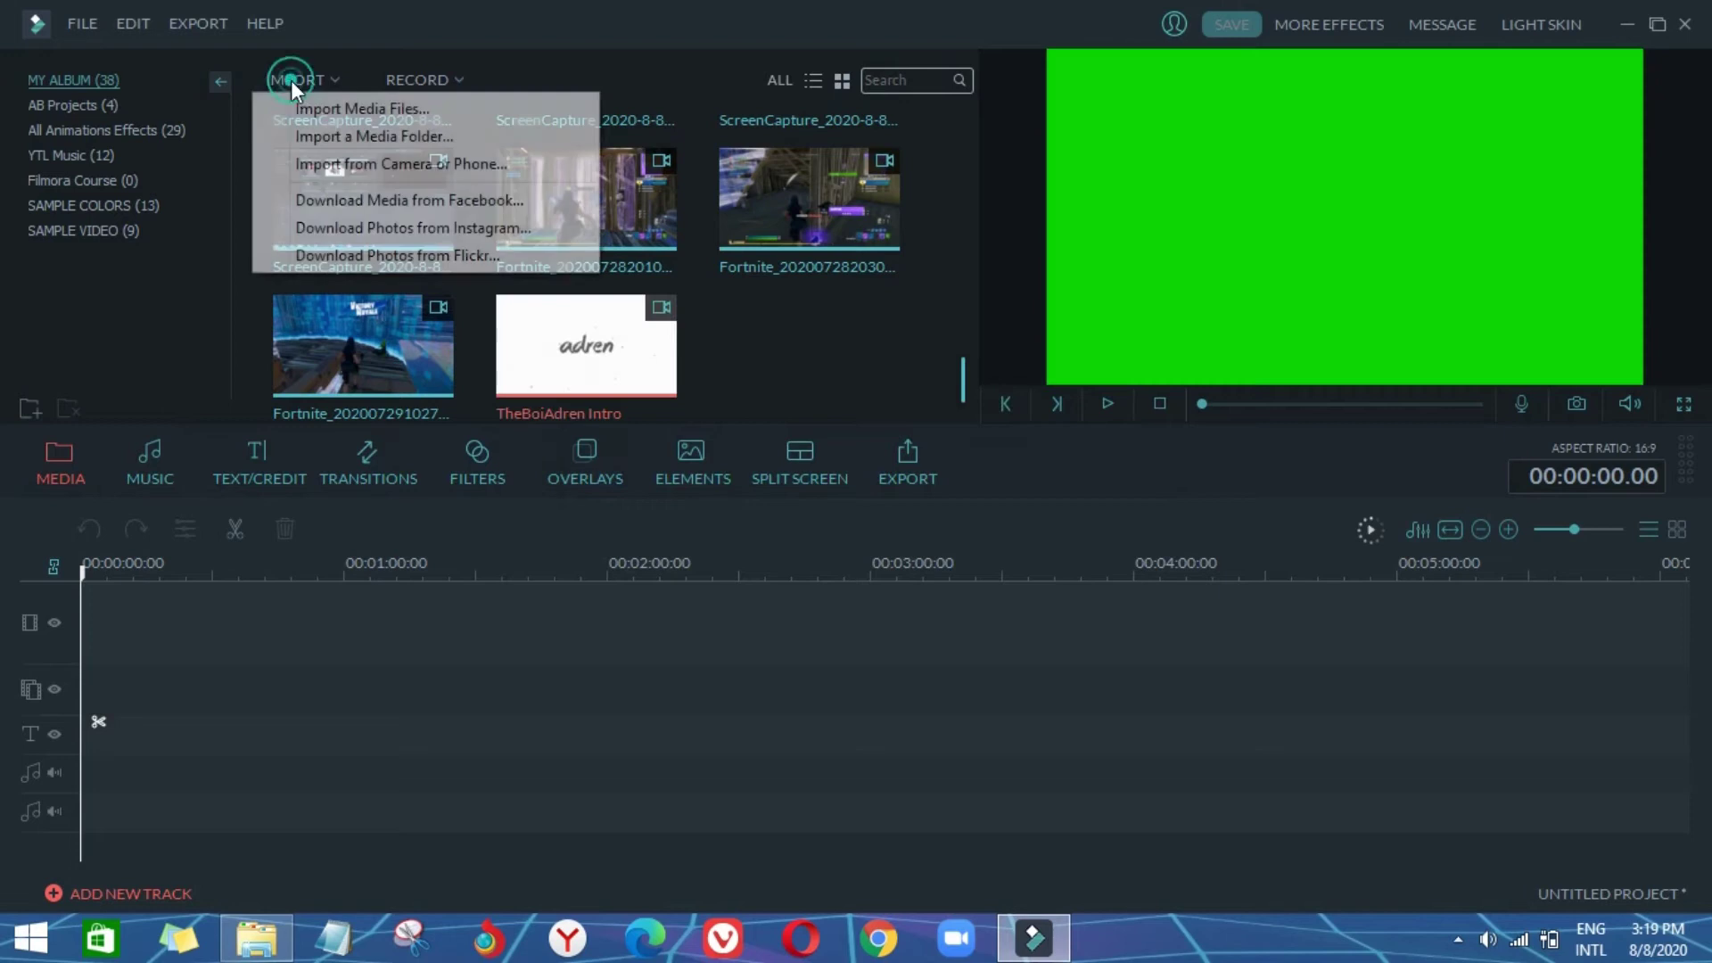
{"action": "left_click", "coordinate": [328, 111]}
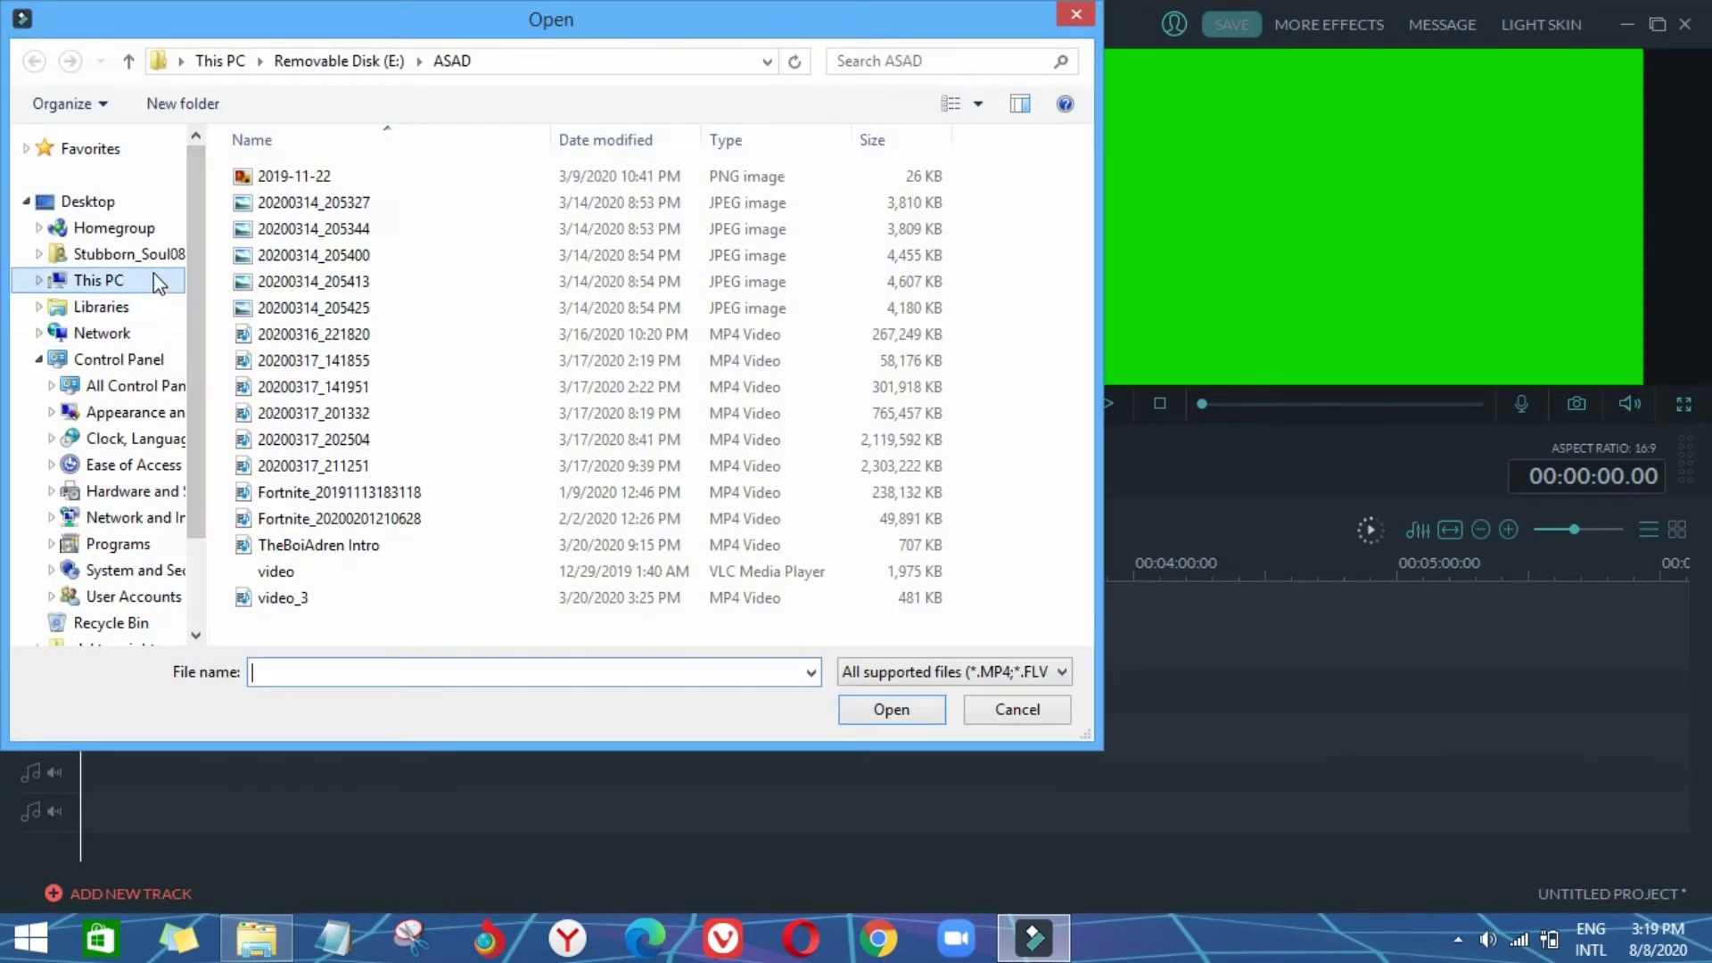
{"action": "left_click", "coordinate": [99, 280]}
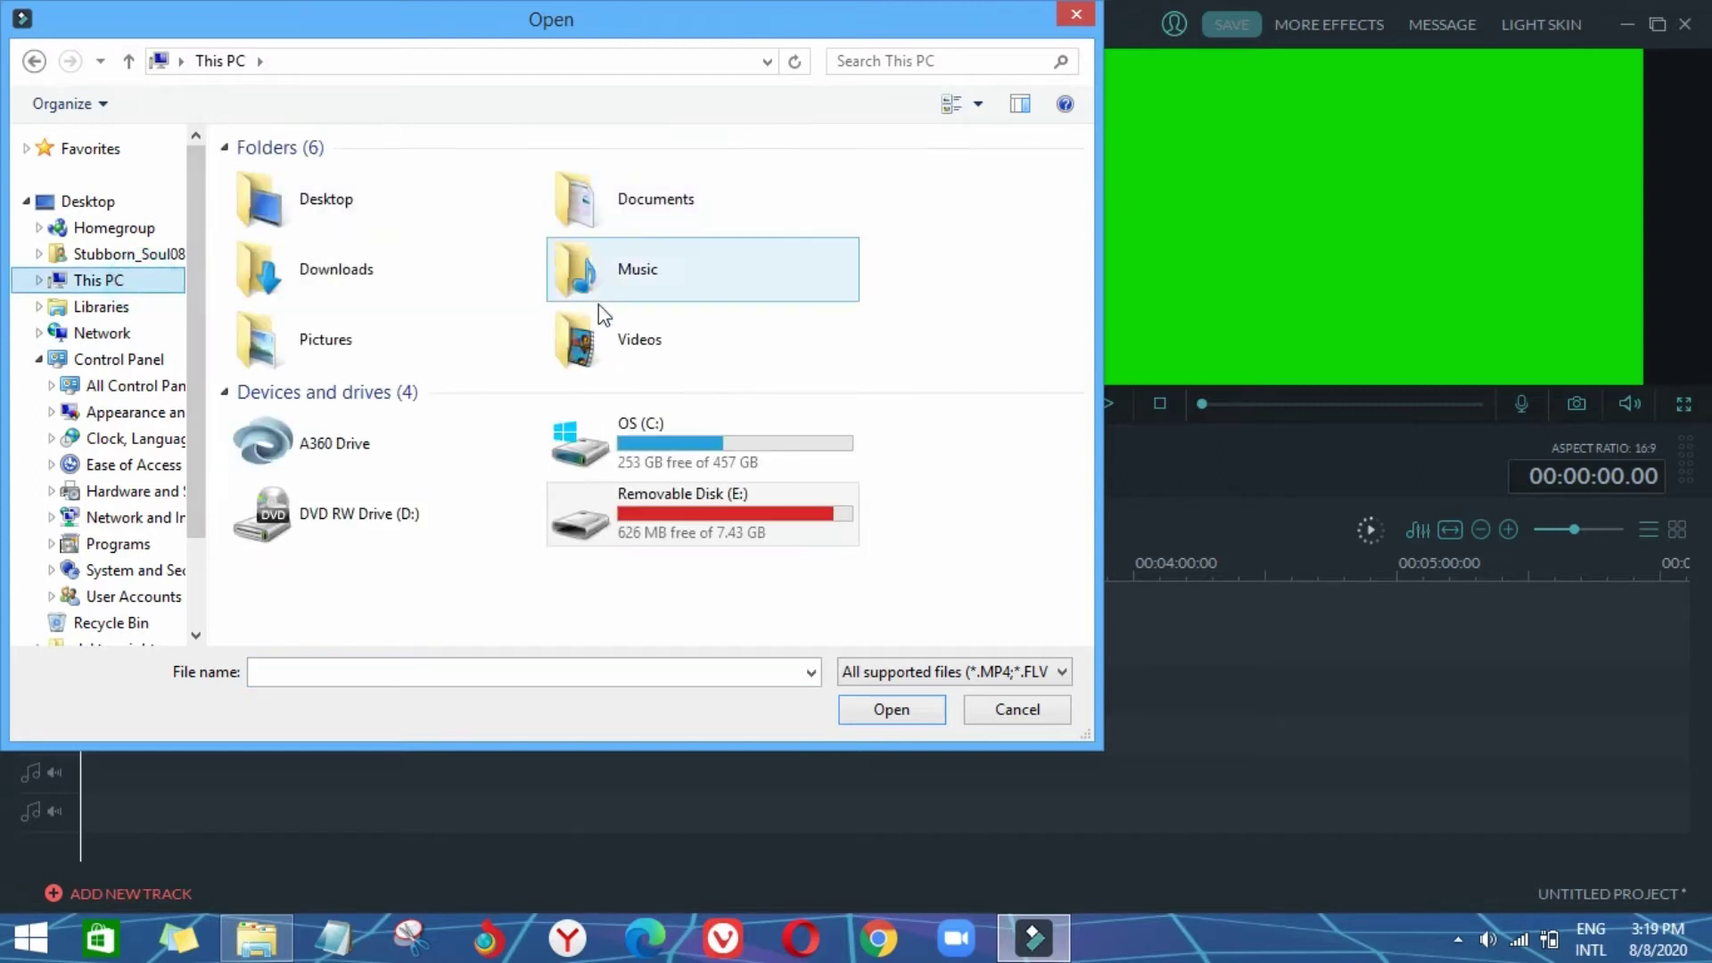
{"action": "double_click", "coordinate": [268, 269]}
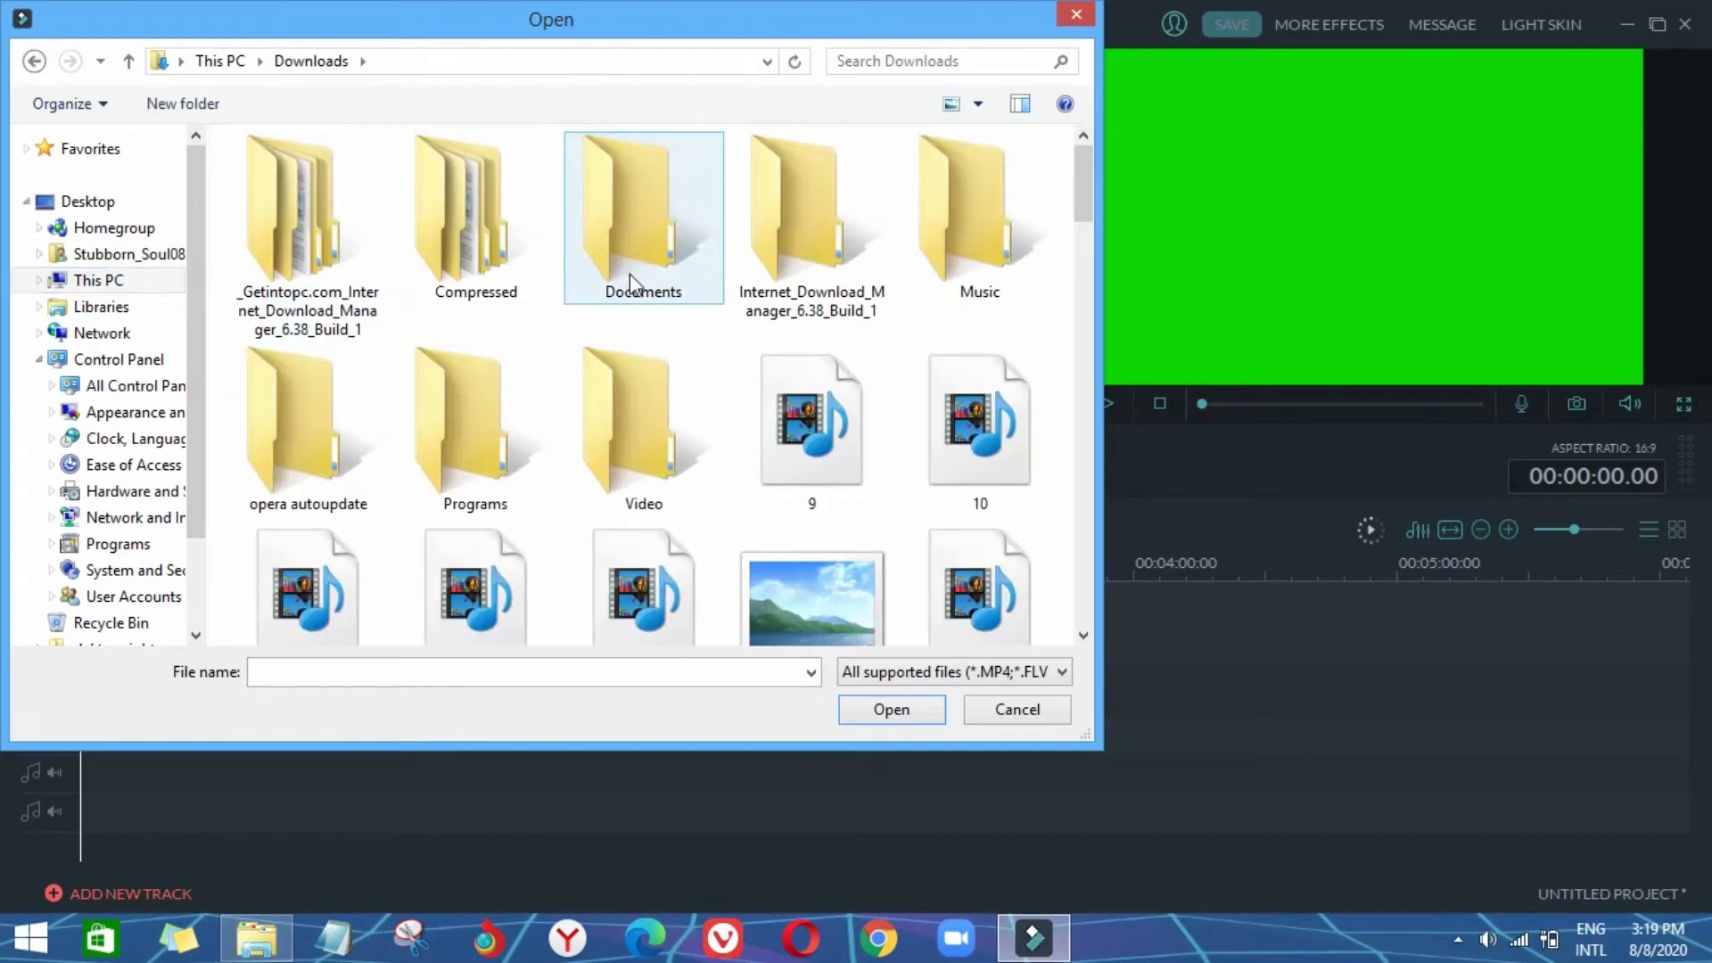
{"action": "double_click", "coordinate": [972, 285]}
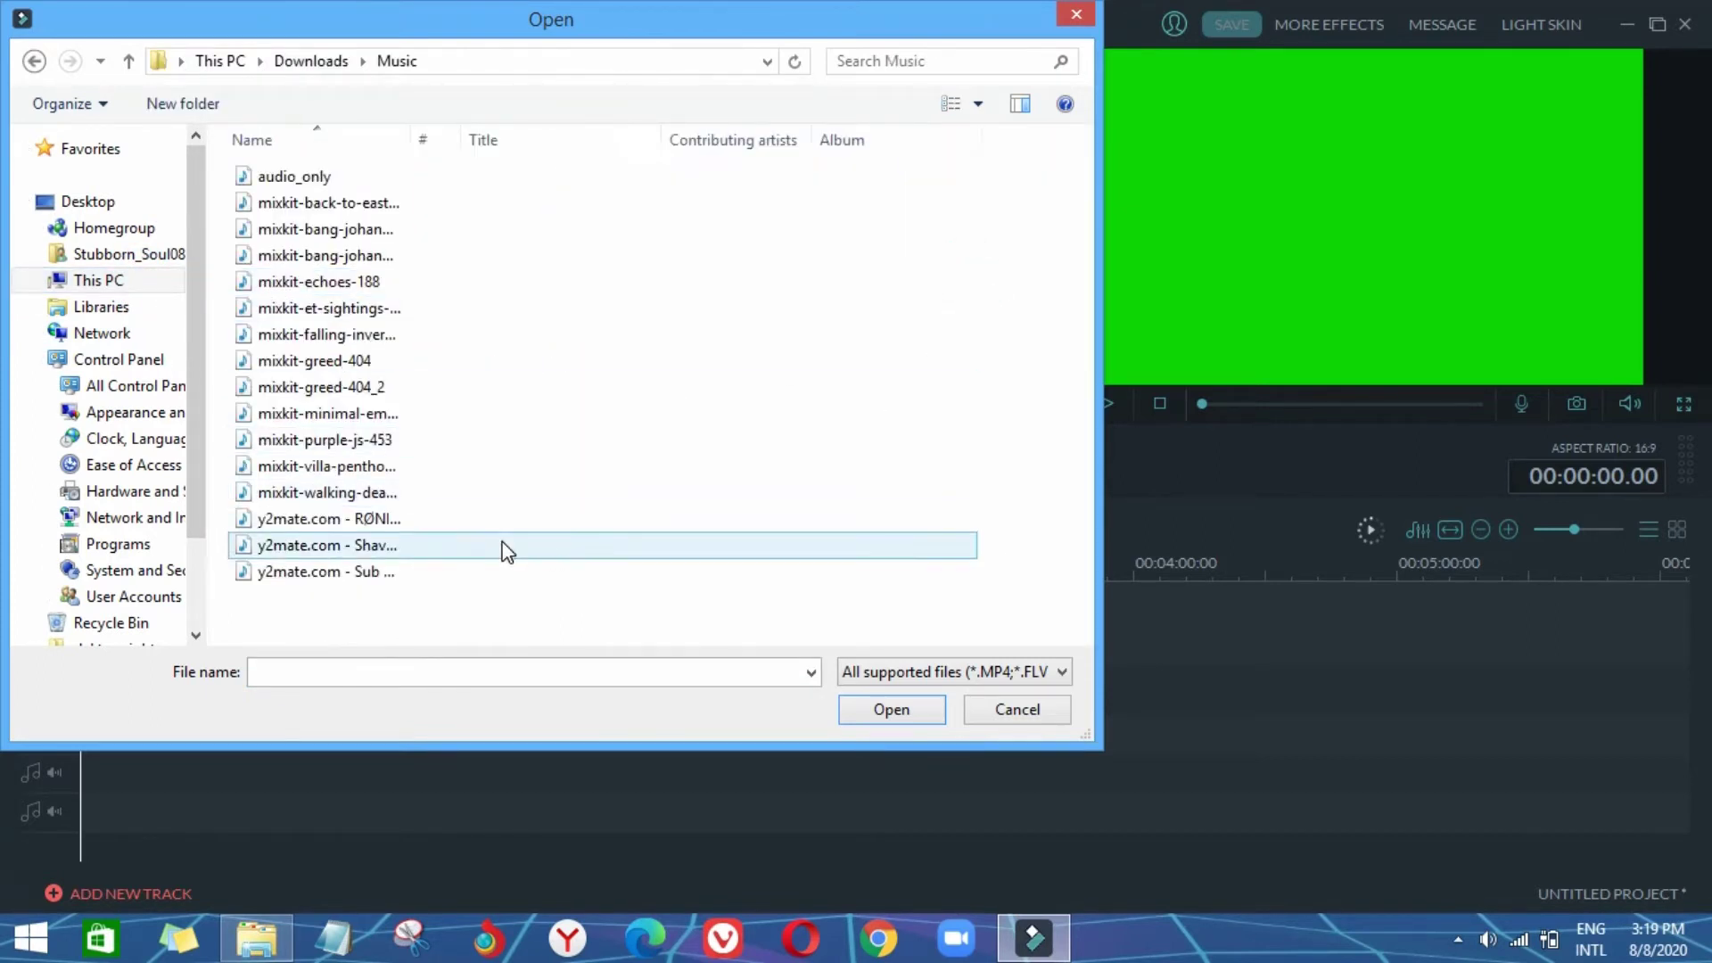
{"action": "double_click", "coordinate": [490, 575]}
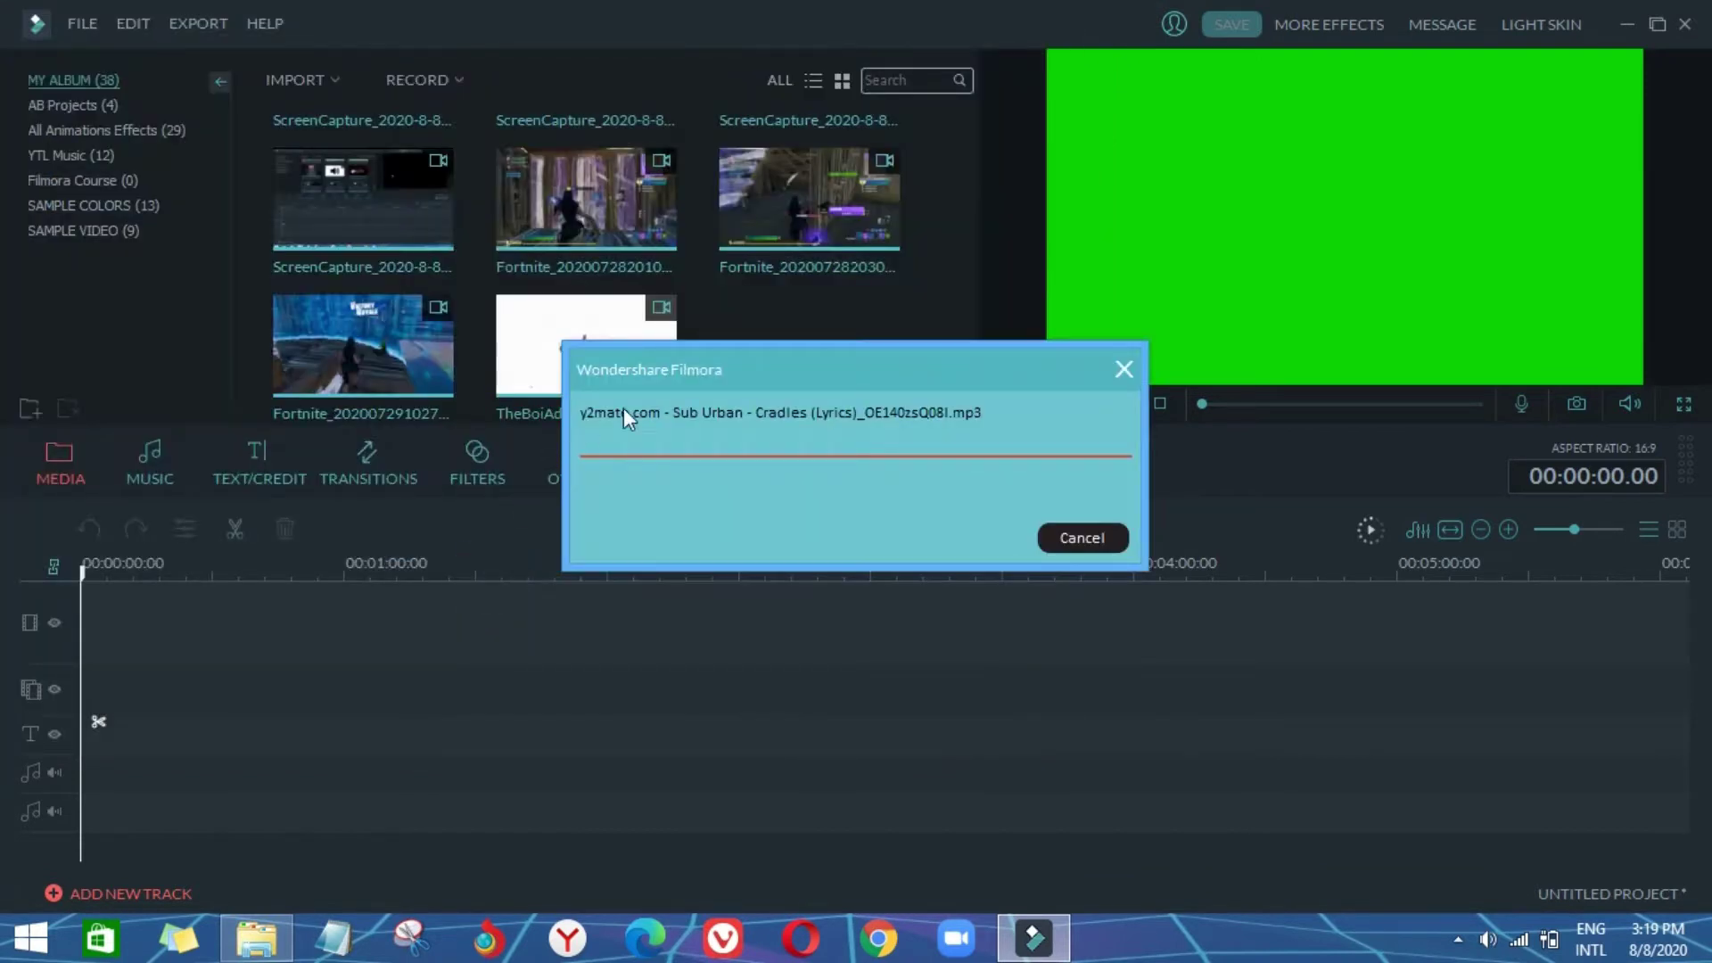
Step: Place the Cradles song on the first audio track and TheBoiAdren Intro on the first overlay track, both at the timeline's start
{"action": "left_click_drag", "start_coordinate": [759, 393], "coordinate": [95, 769]}
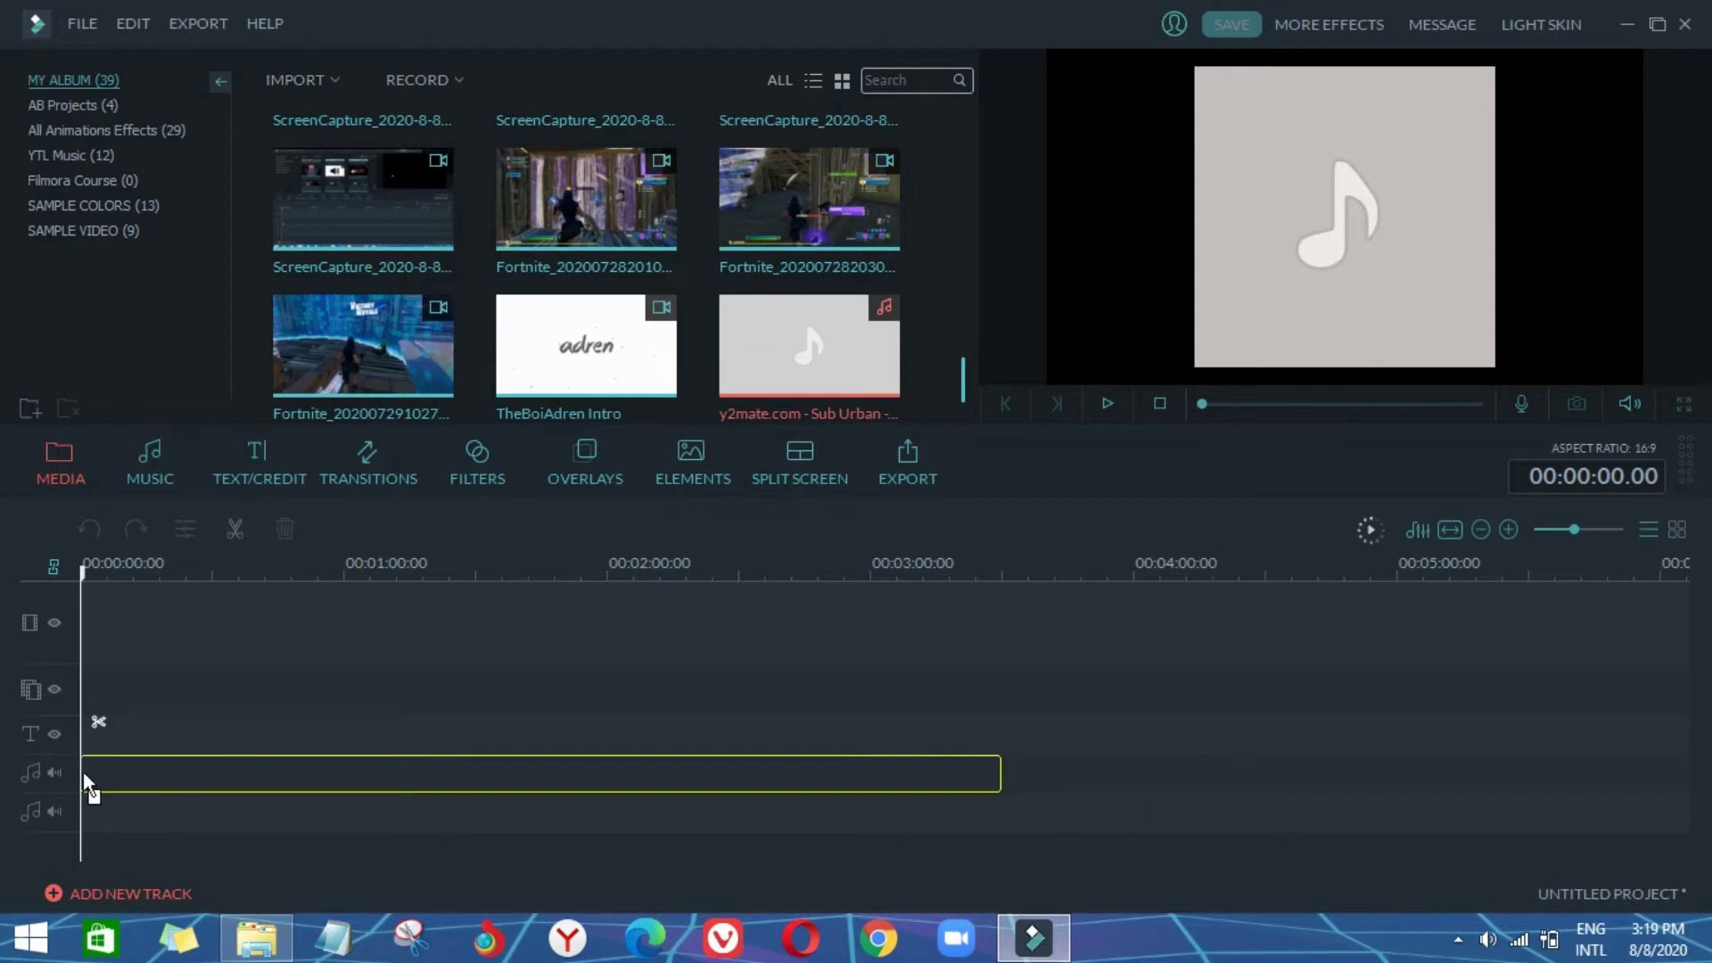
{"action": "left_click_drag", "start_coordinate": [656, 385], "coordinate": [335, 512]}
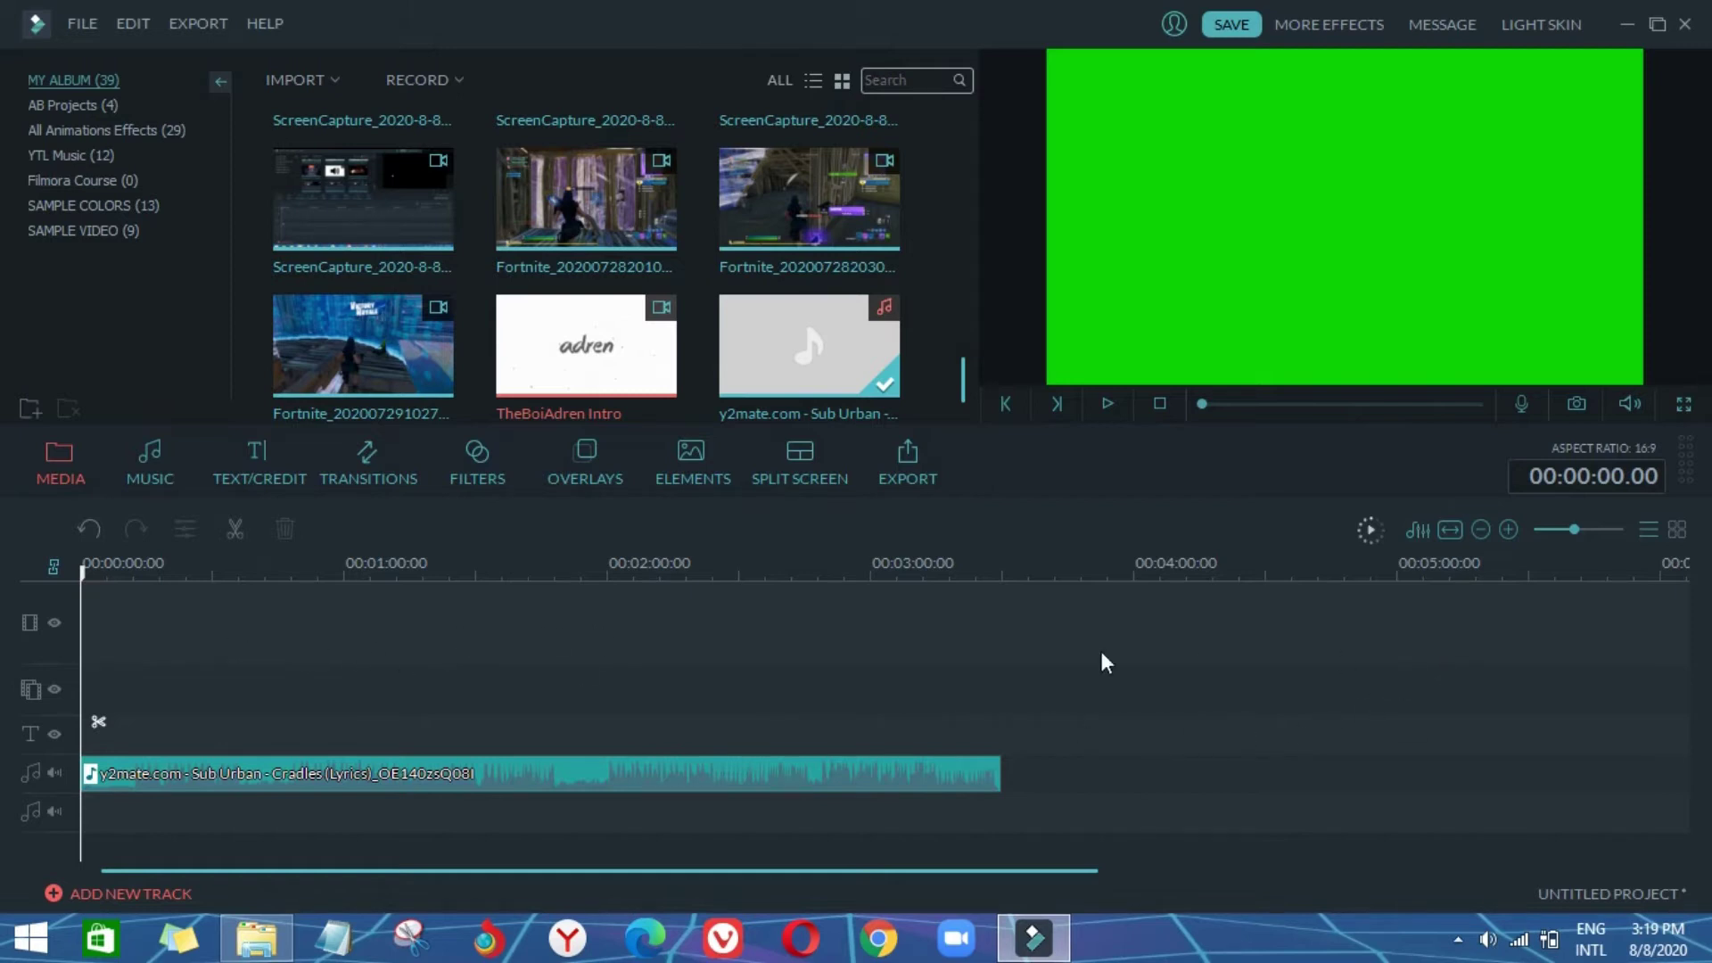
{"action": "left_click_drag", "start_coordinate": [655, 357], "coordinate": [196, 714]}
{"action": "left_click_drag", "start_coordinate": [92, 709], "coordinate": [93, 709]}
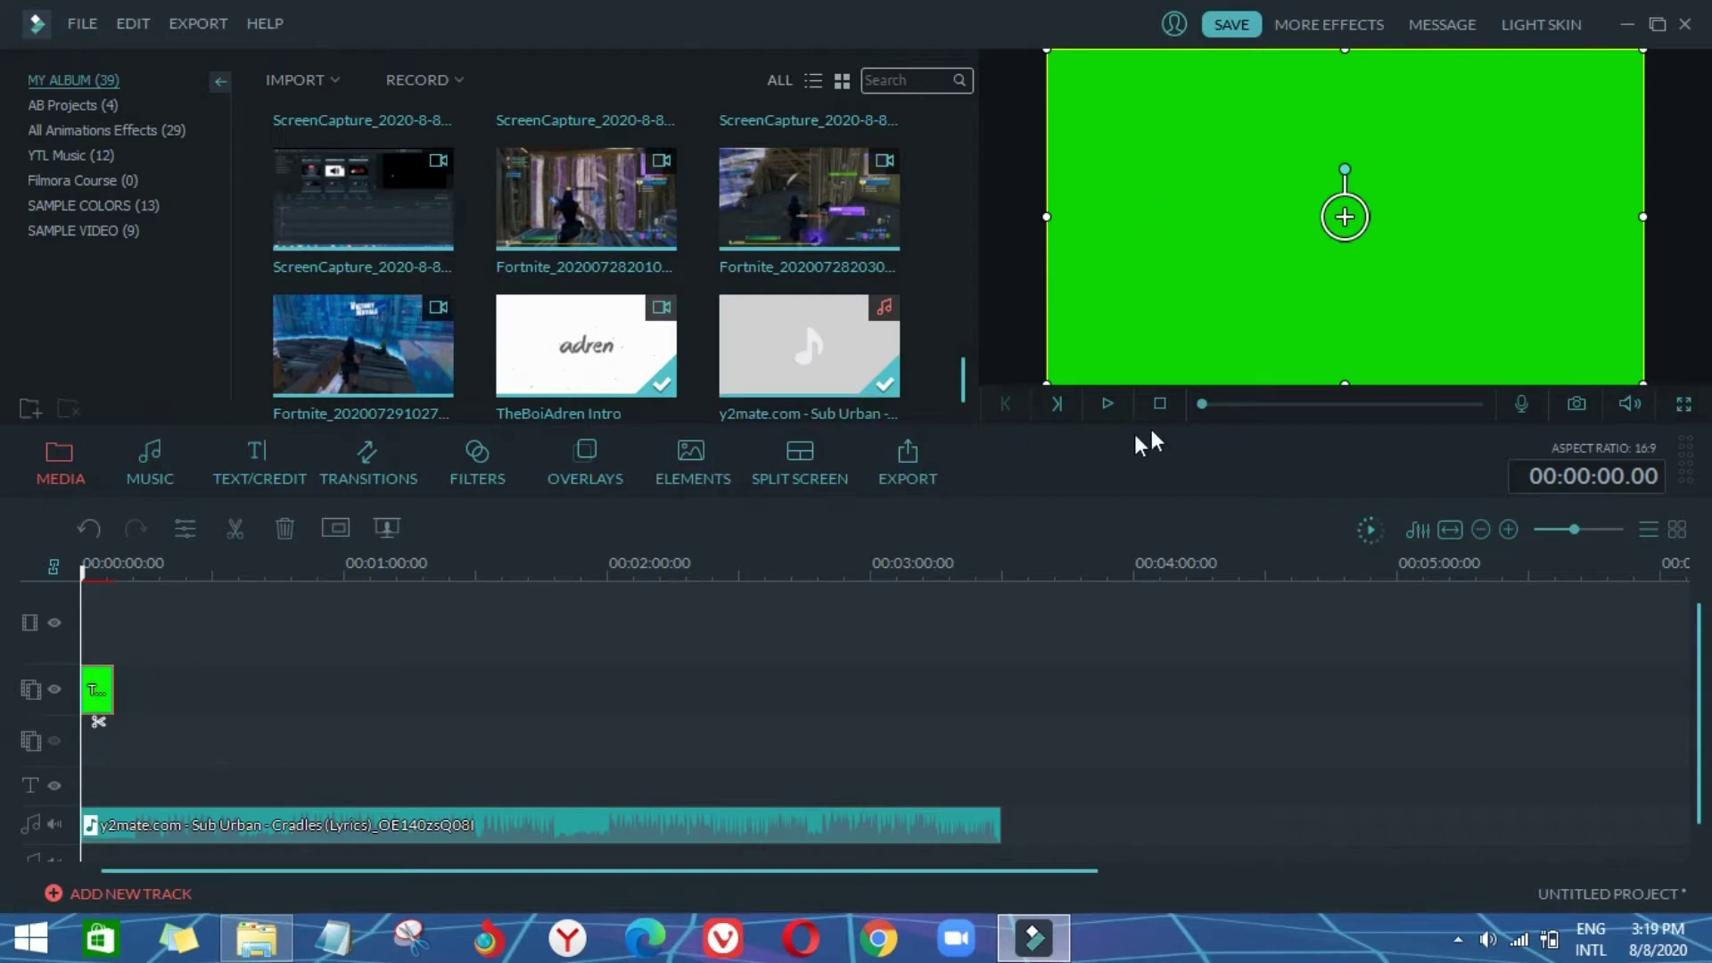
{"action": "left_click", "coordinate": [1120, 642]}
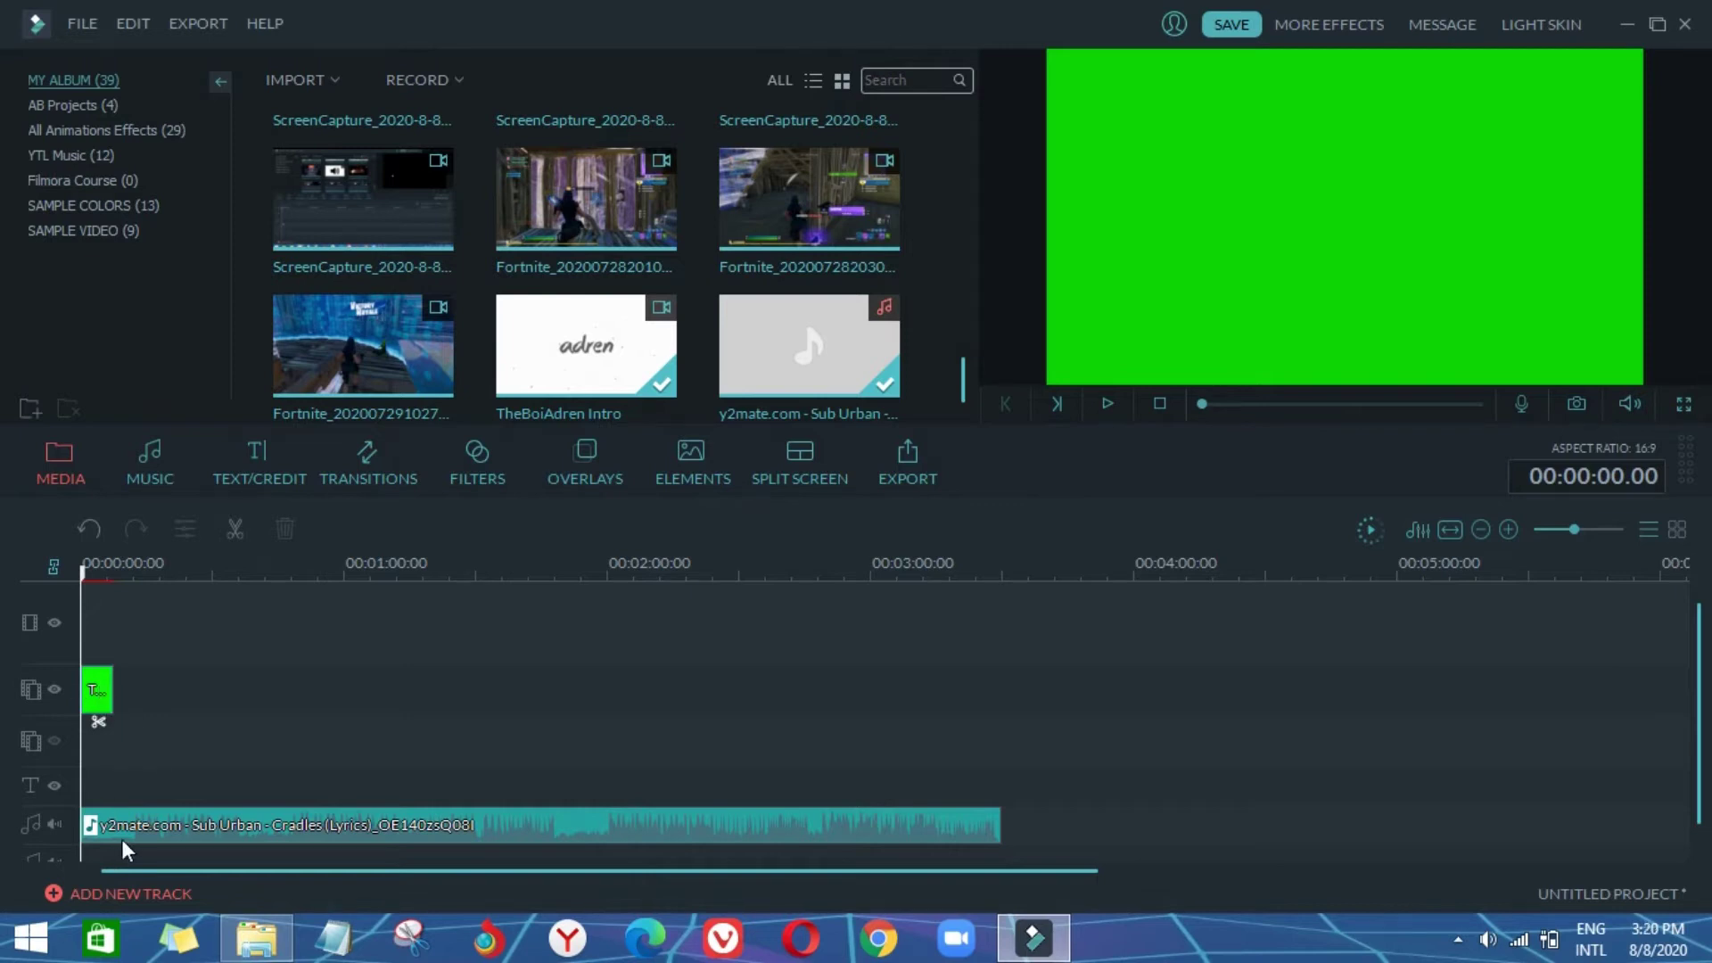
Step: Play the opening briefly and lower the Cradles song's volume to 49
{"action": "left_click", "coordinate": [1106, 401]}
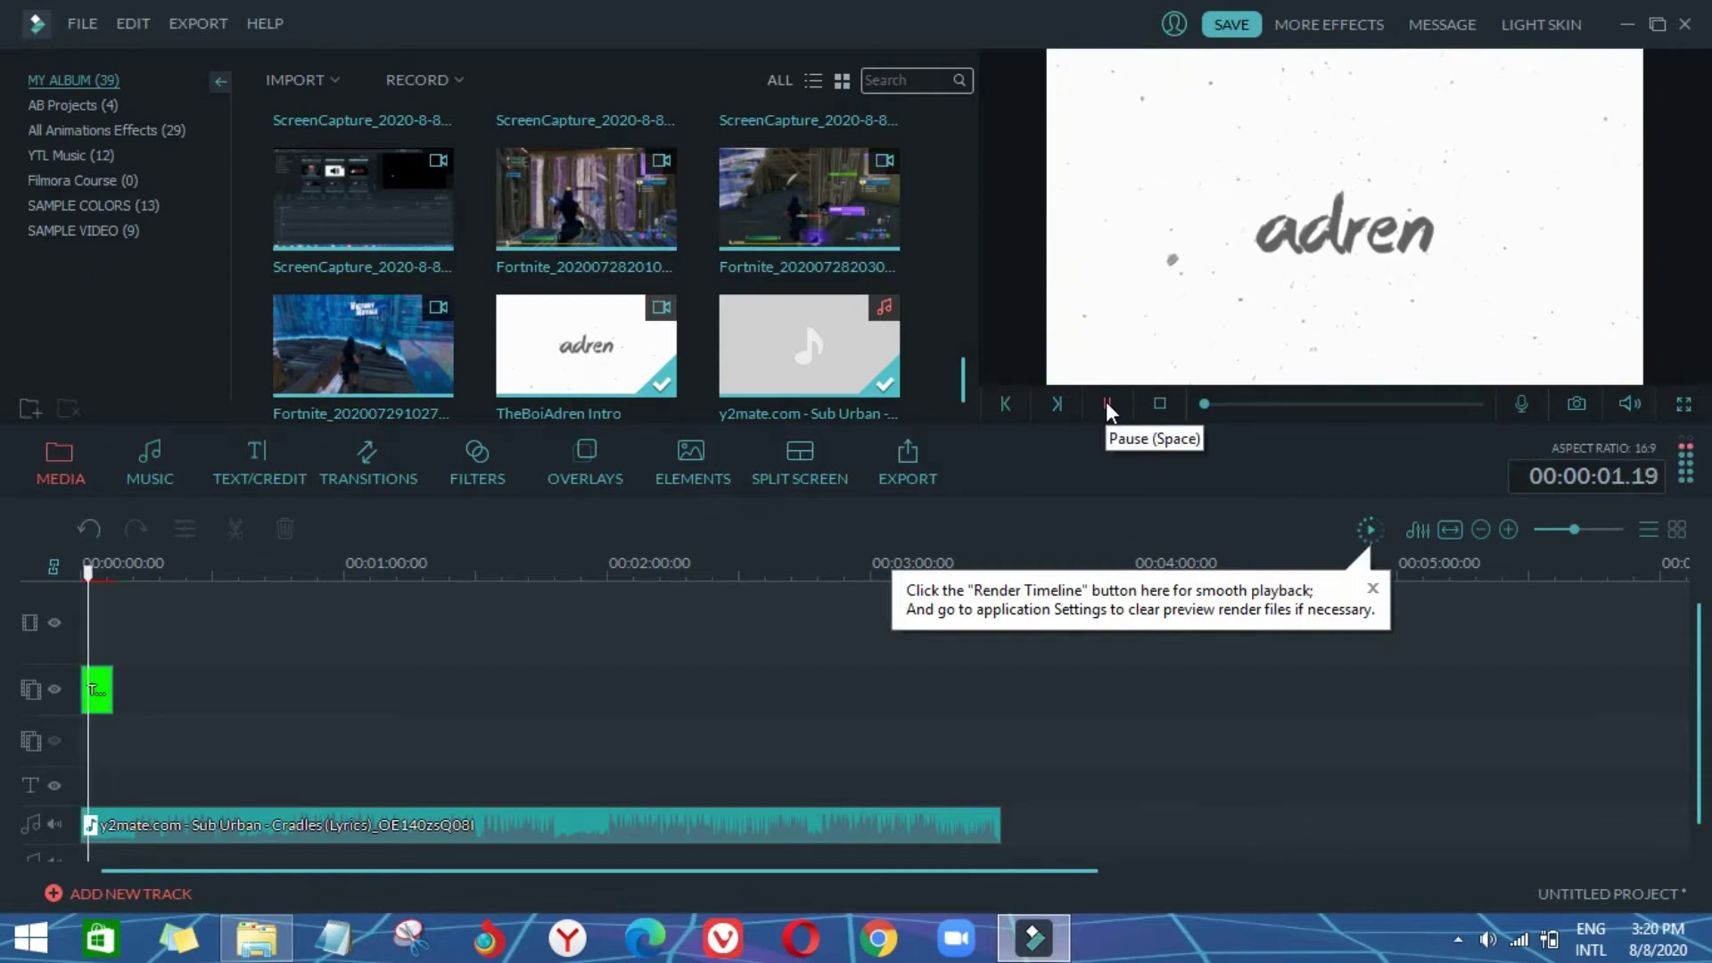
{"action": "left_click", "coordinate": [1106, 402]}
{"action": "double_click", "coordinate": [134, 824]}
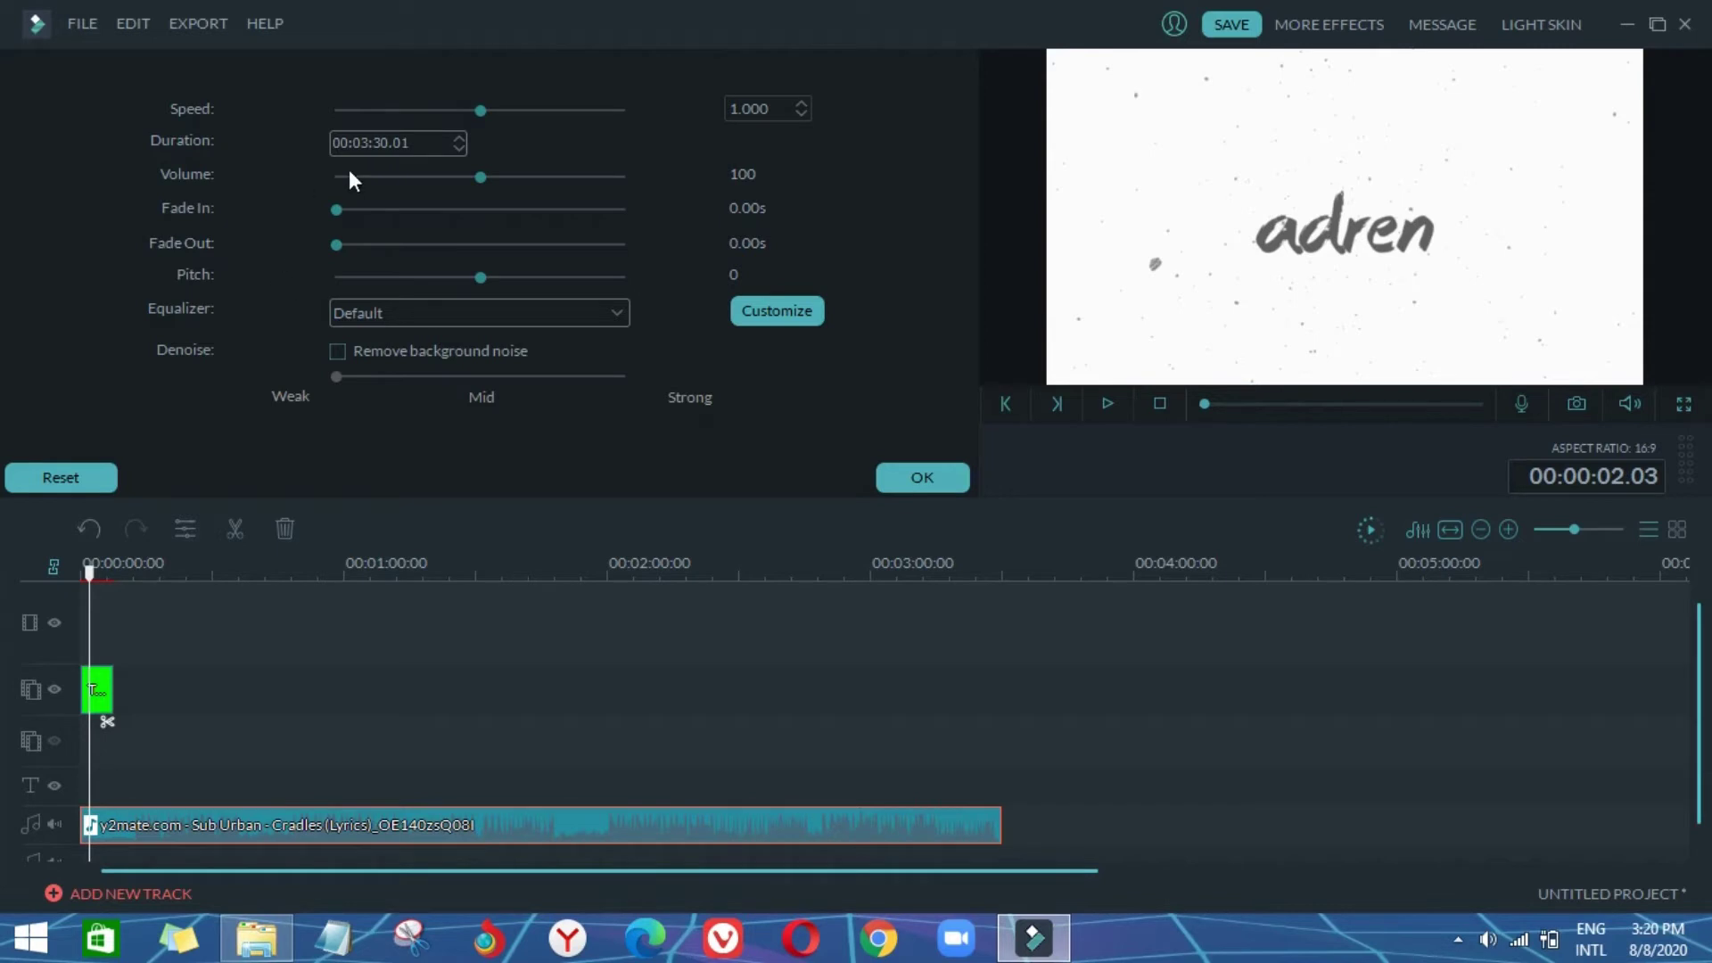
{"action": "left_click_drag", "start_coordinate": [414, 175], "coordinate": [407, 186]}
{"action": "left_click", "coordinate": [878, 470]}
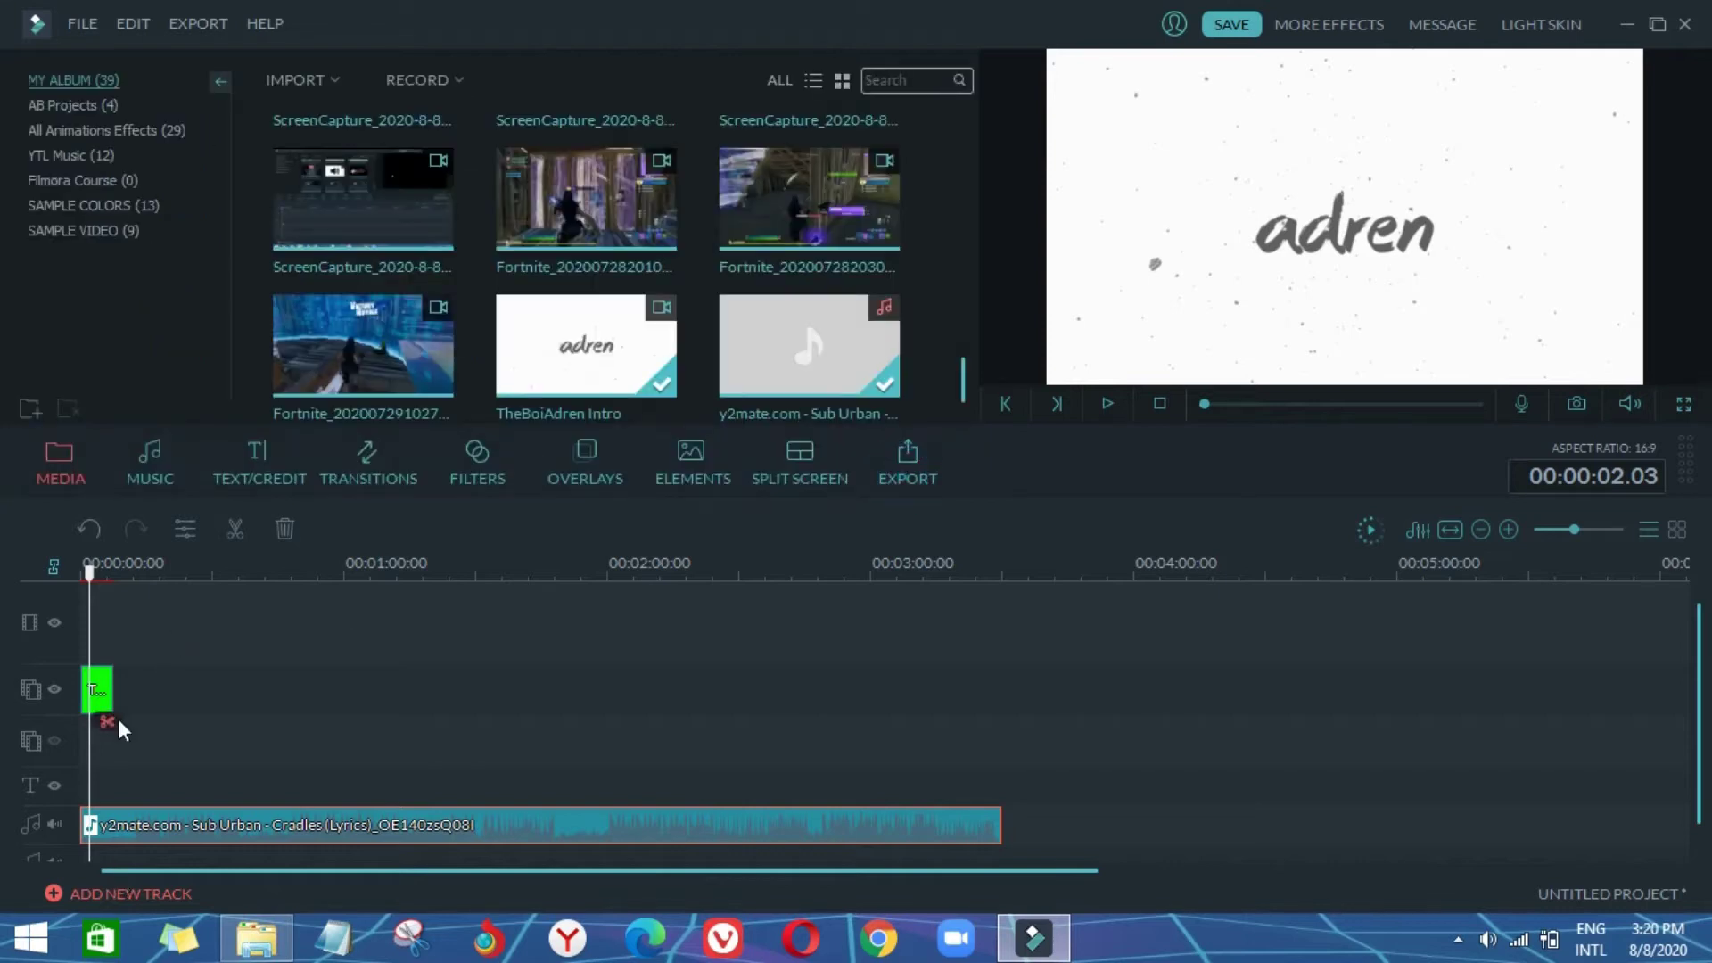
Step: Turn the intro clip's own audio volume all the way down and play the opening from the start
{"action": "double_click", "coordinate": [98, 686]}
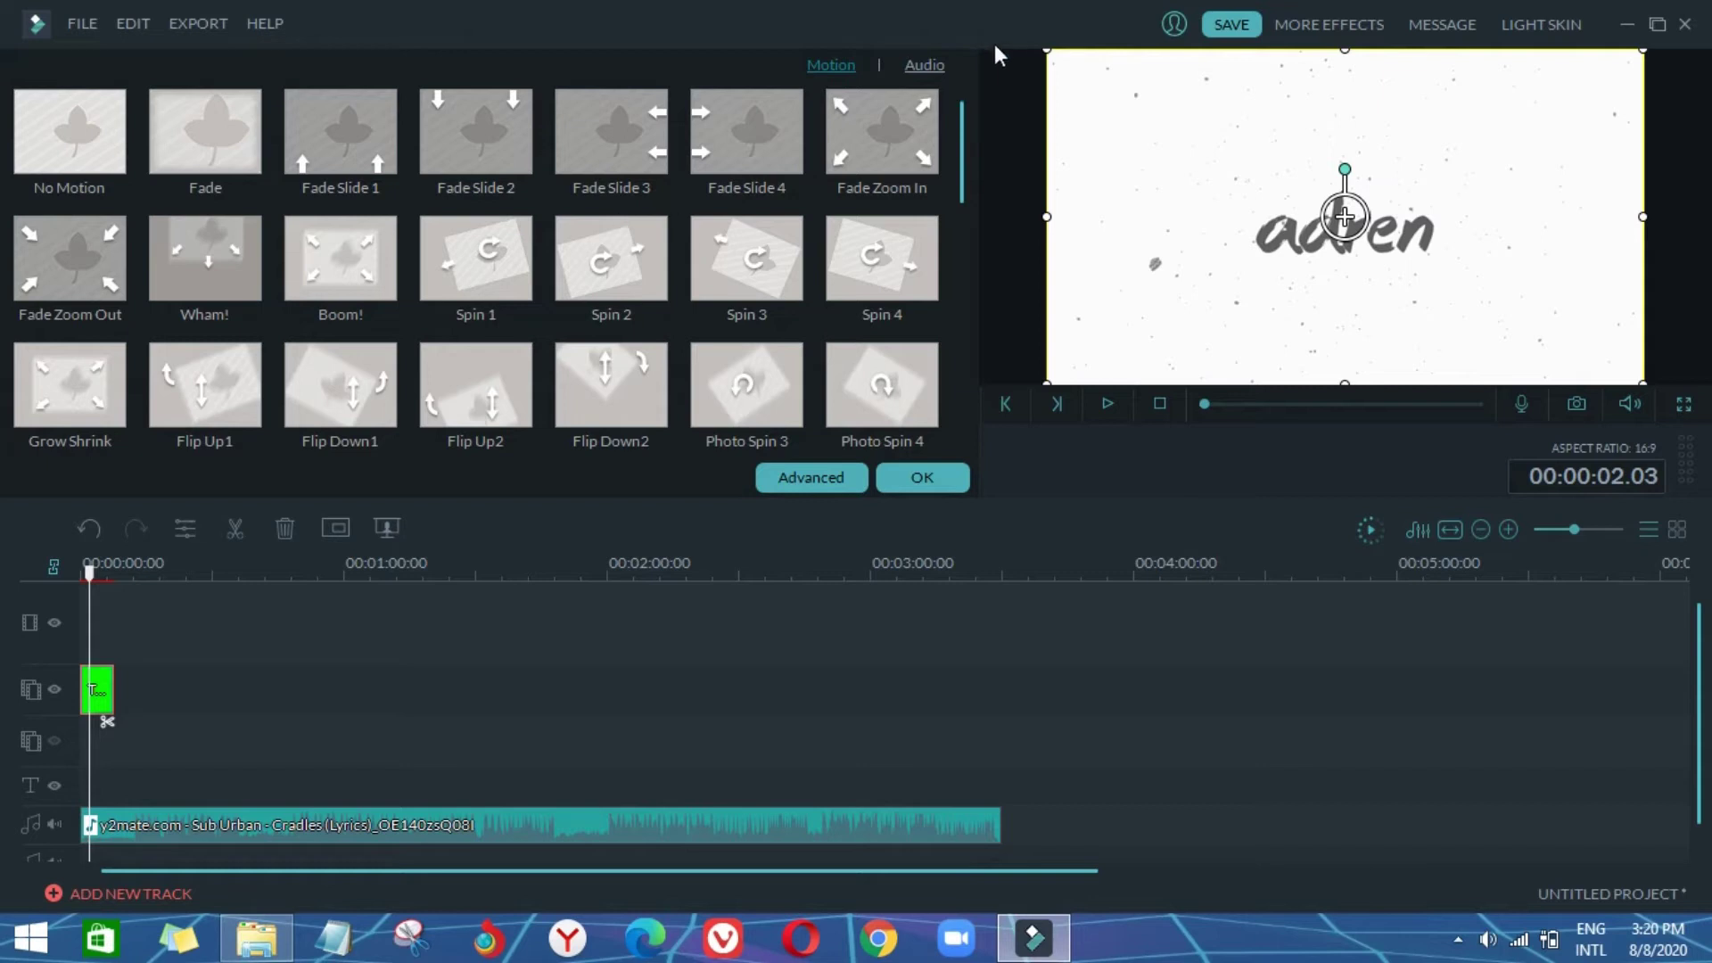
{"action": "left_click", "coordinate": [924, 66]}
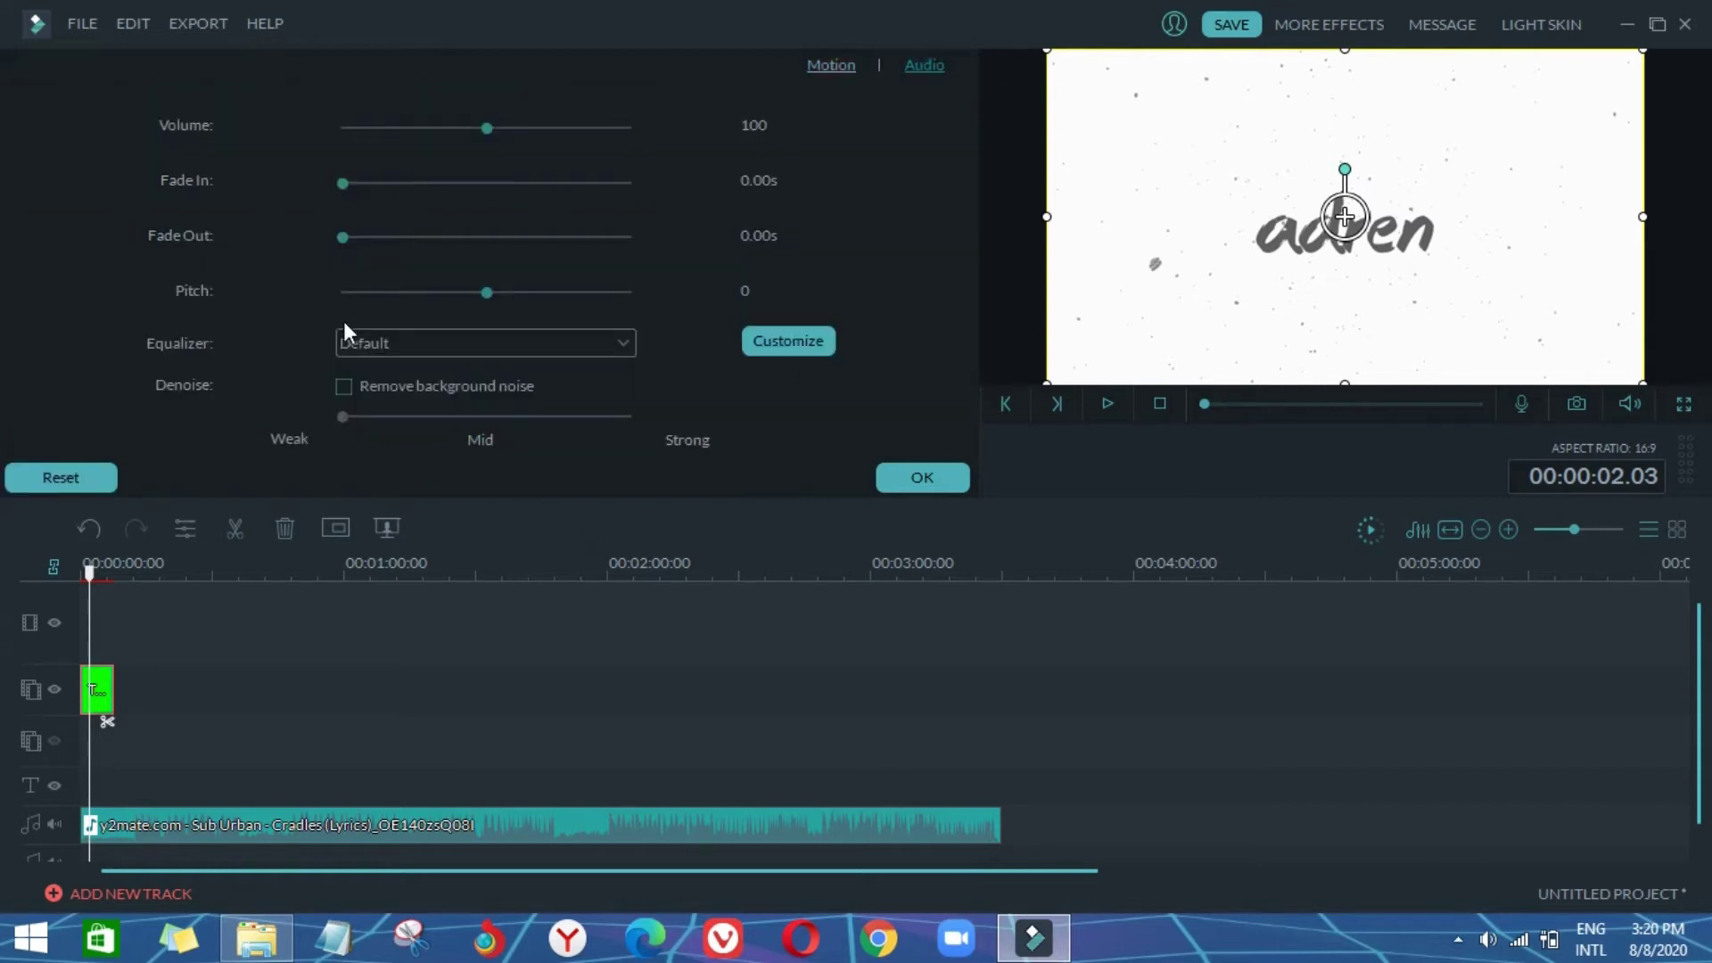
{"action": "left_click_drag", "start_coordinate": [427, 132], "coordinate": [12, 152]}
{"action": "left_click", "coordinate": [894, 486]}
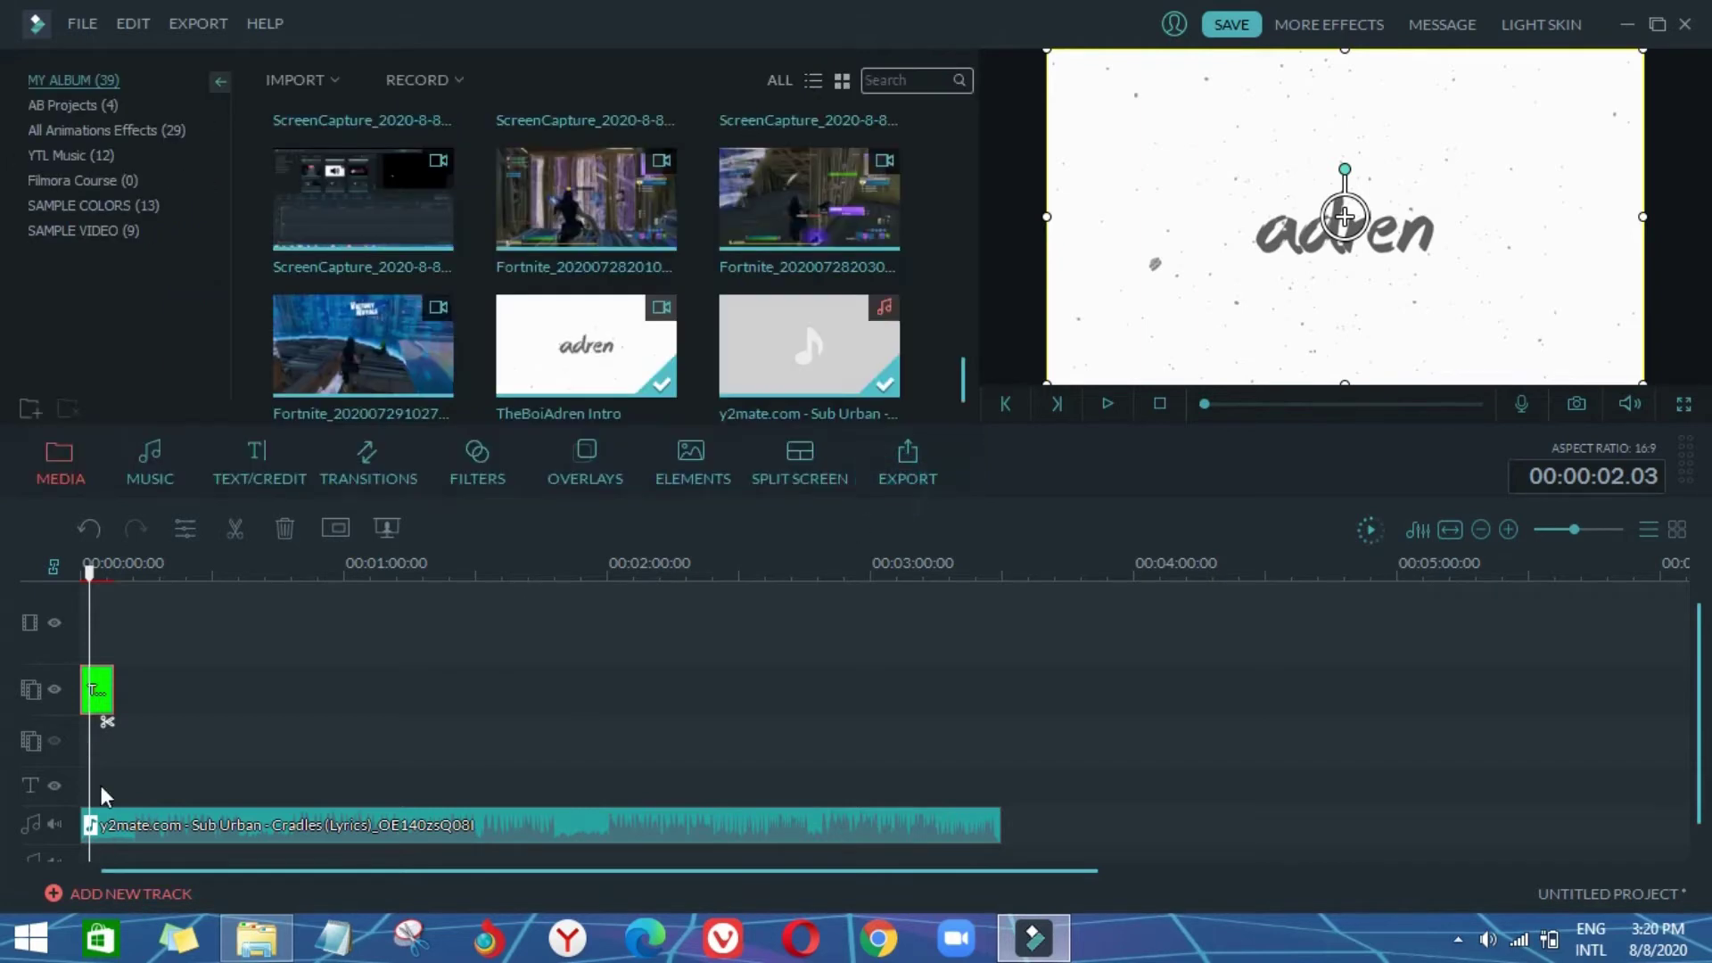
{"action": "left_click", "coordinate": [82, 572]}
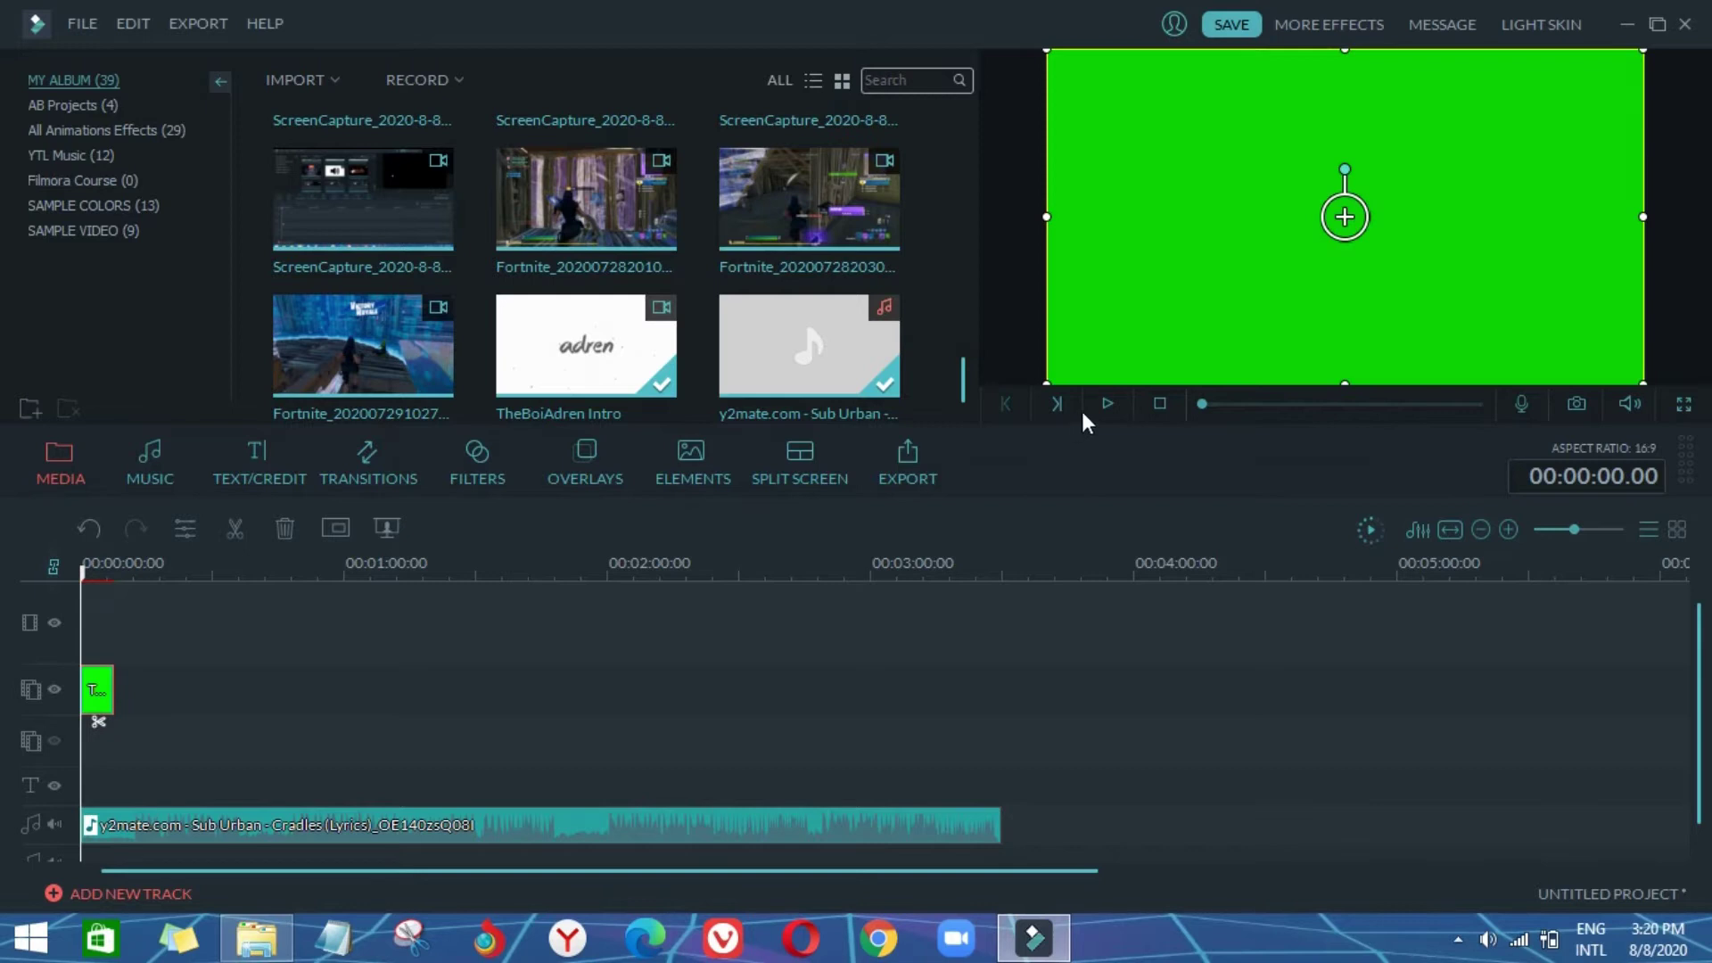
{"action": "left_click", "coordinate": [1108, 404]}
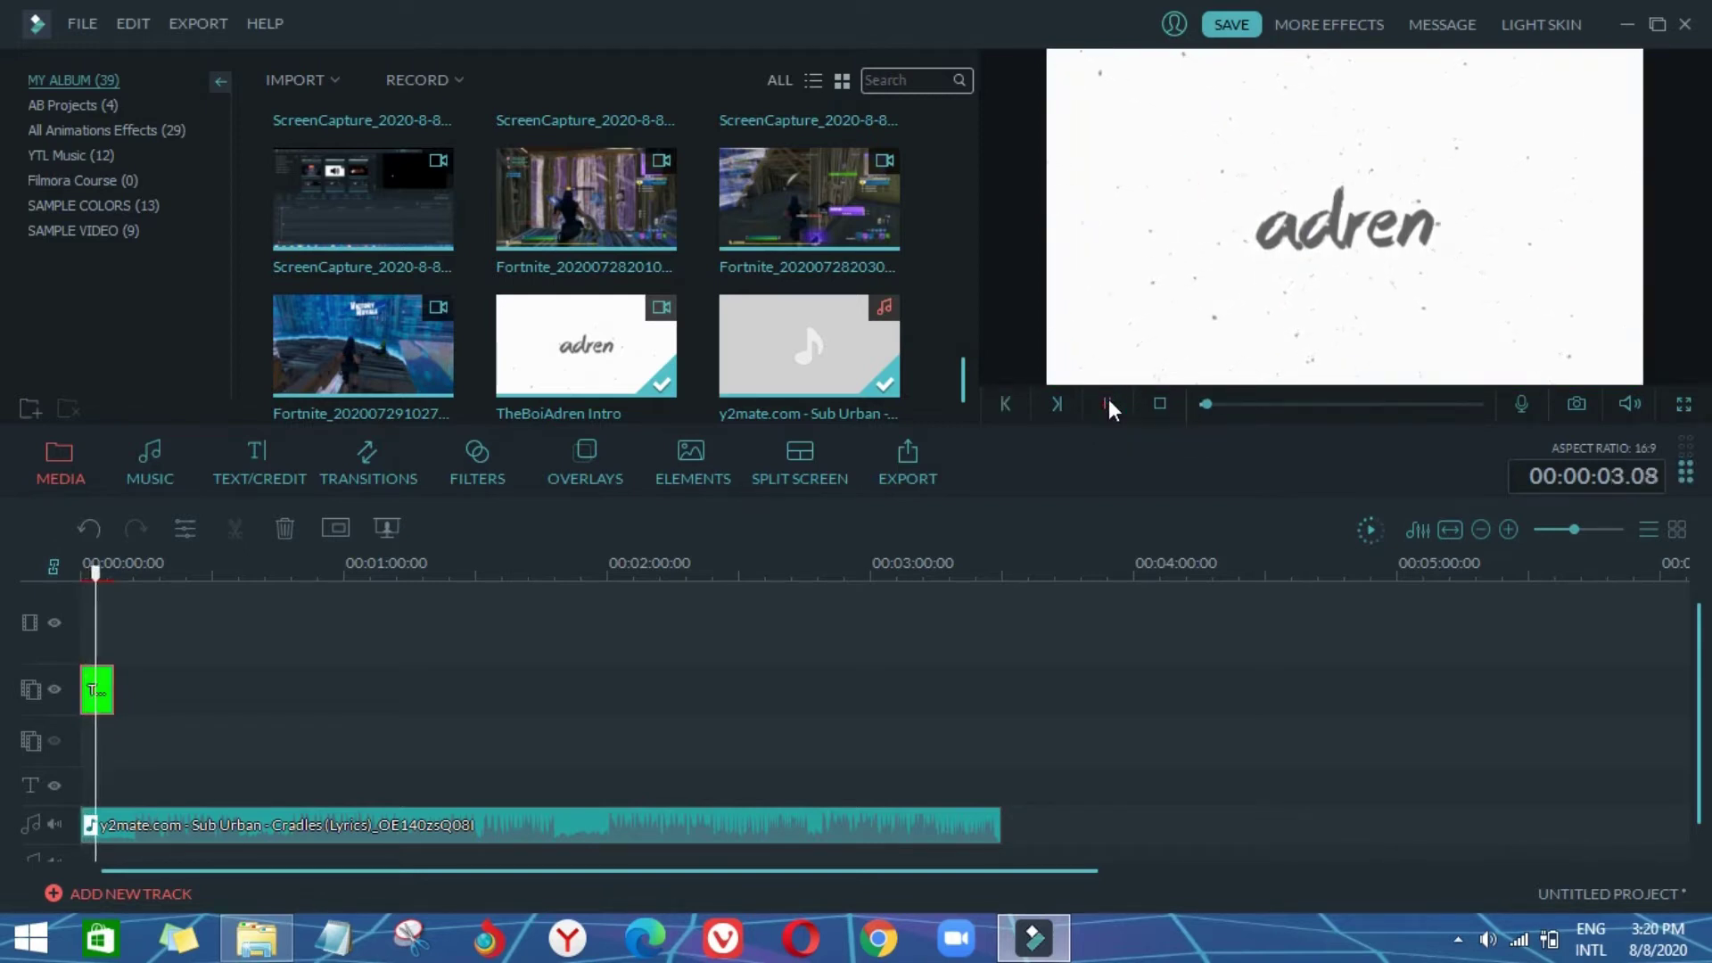
{"action": "left_click", "coordinate": [1109, 403]}
Step: Lower the Cradles song's volume further, close to the minimum
{"action": "double_click", "coordinate": [886, 827]}
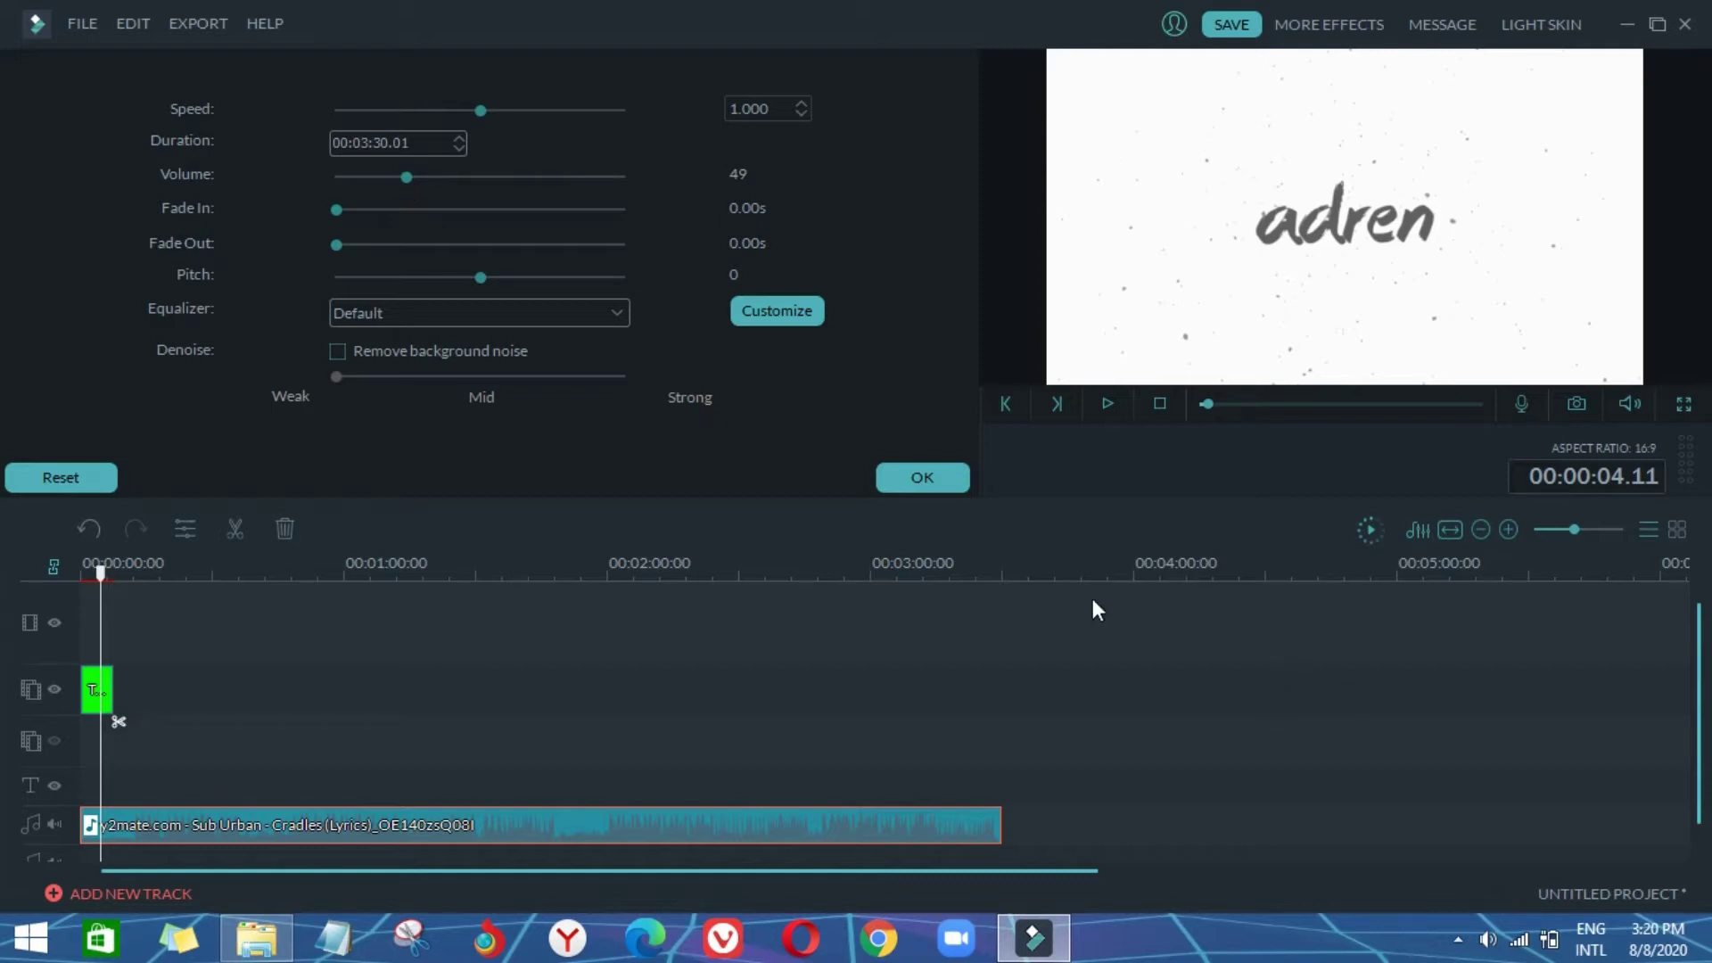
{"action": "left_click_drag", "start_coordinate": [410, 177], "coordinate": [348, 177]}
{"action": "left_click", "coordinate": [354, 177]}
{"action": "left_click", "coordinate": [918, 475]}
Step: Play the intro with the quieter song, restarting from the beginning and skipping ahead towards the intro's end
{"action": "left_click", "coordinate": [1113, 403]}
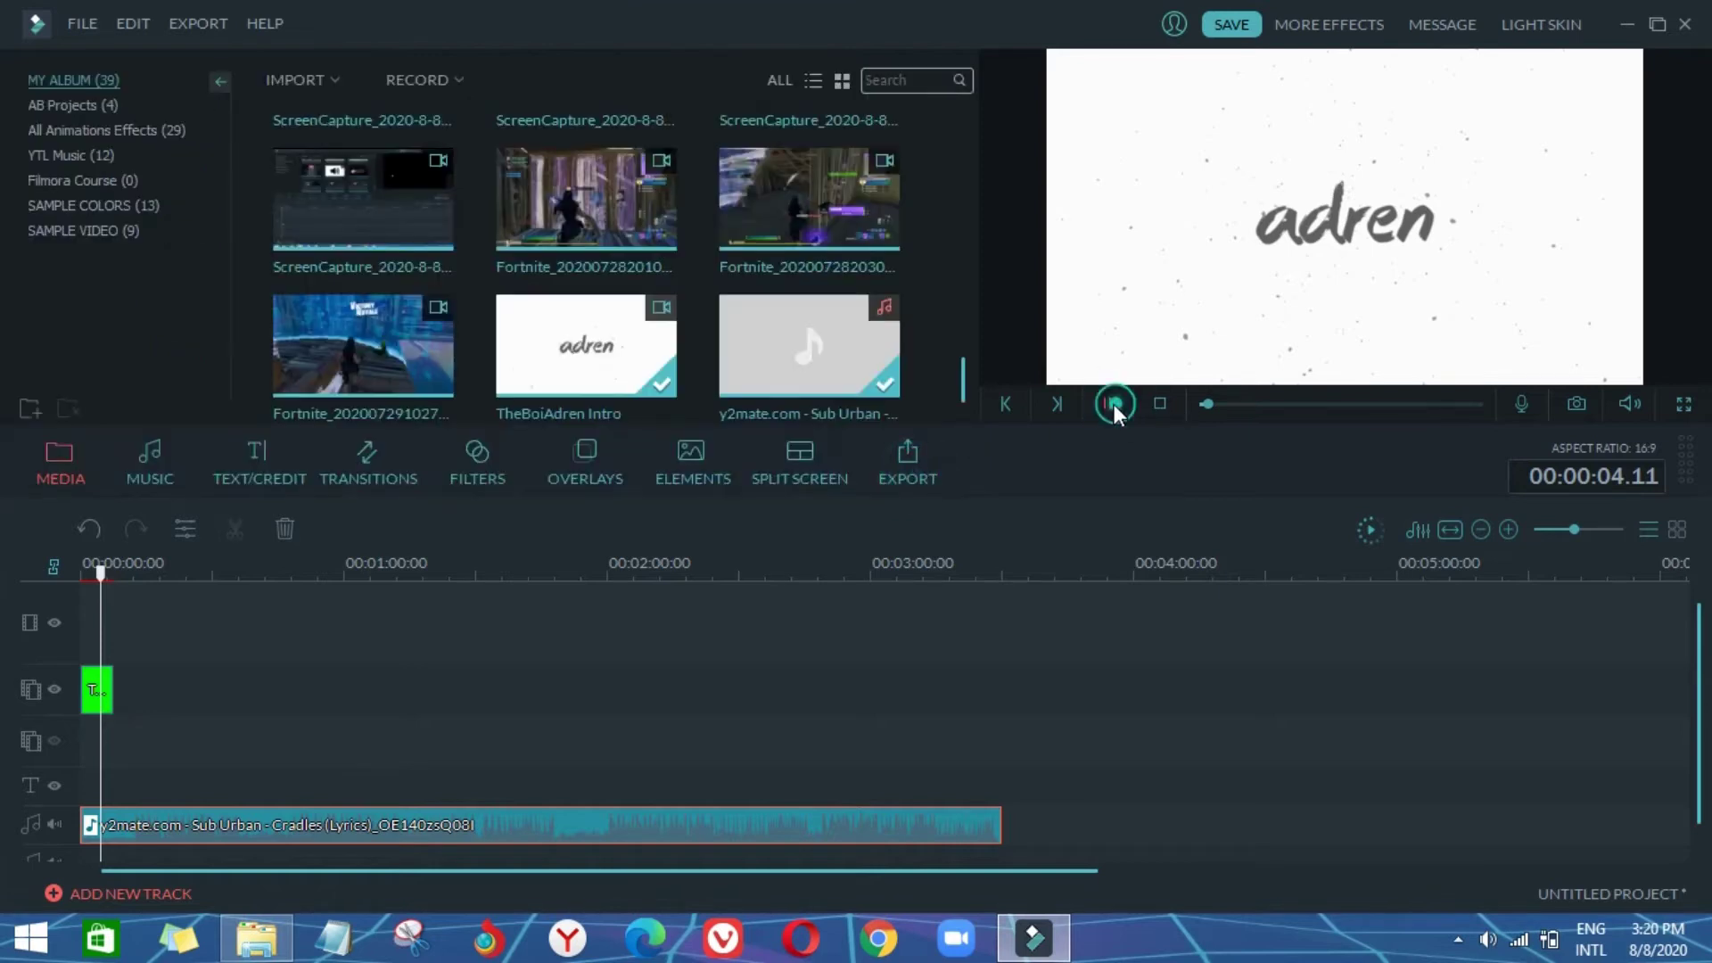
{"action": "left_click", "coordinate": [1105, 404]}
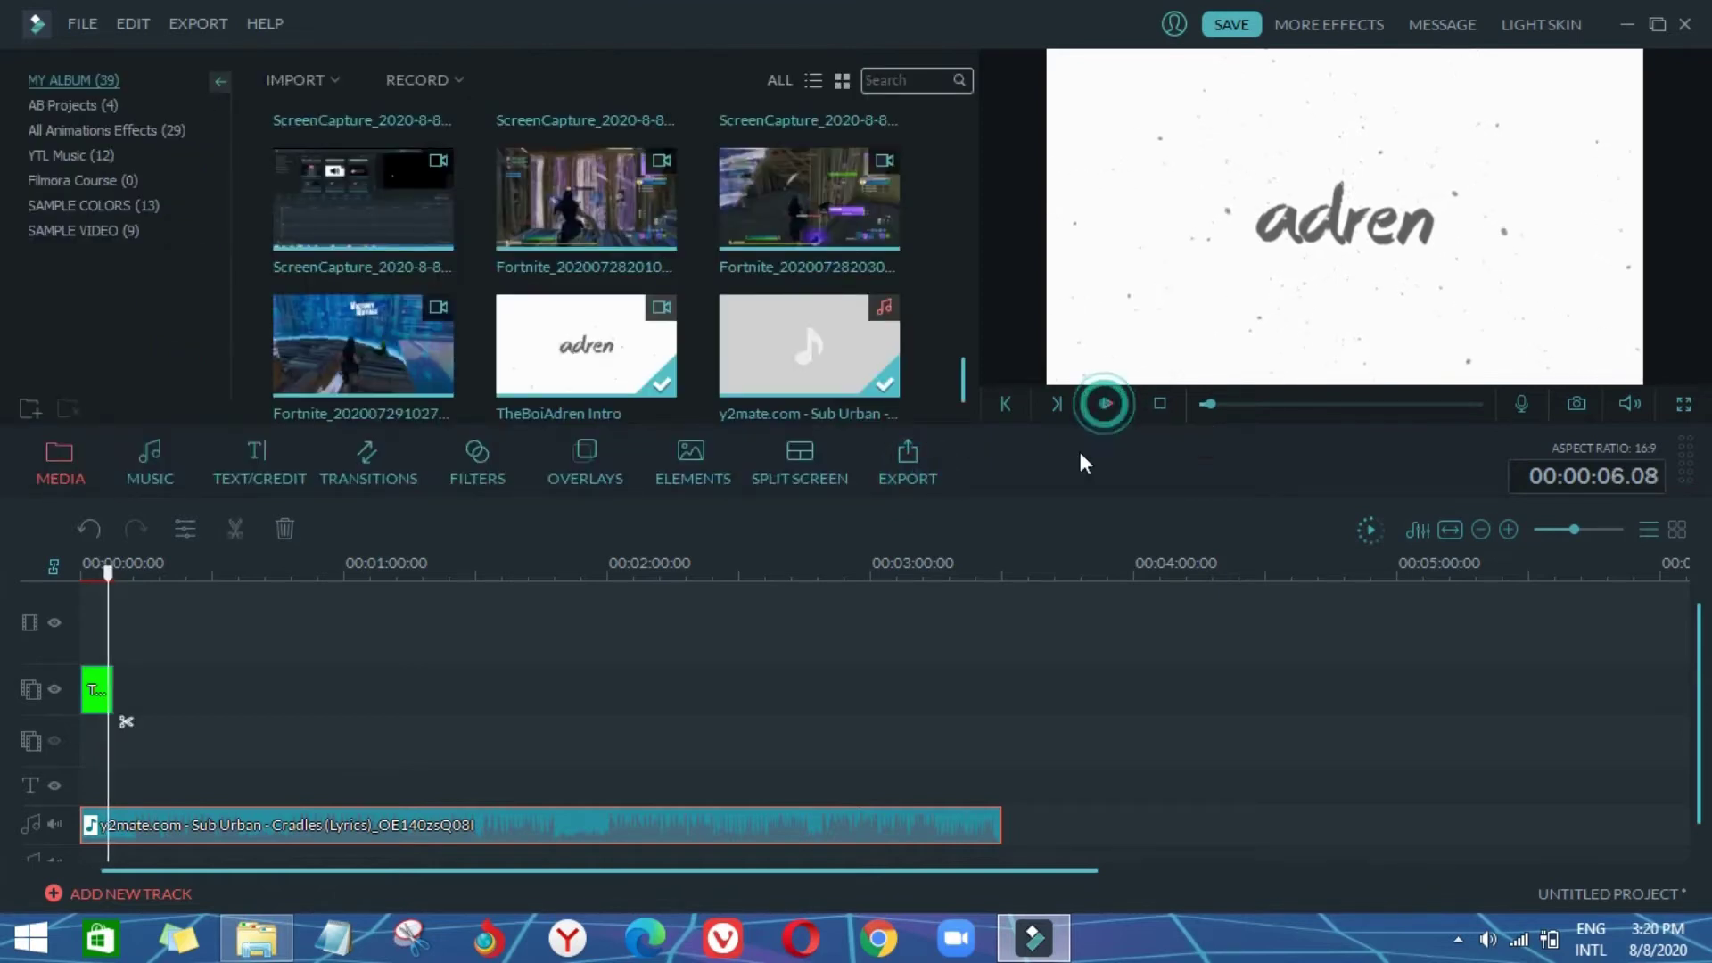
{"action": "left_click", "coordinate": [1197, 404]}
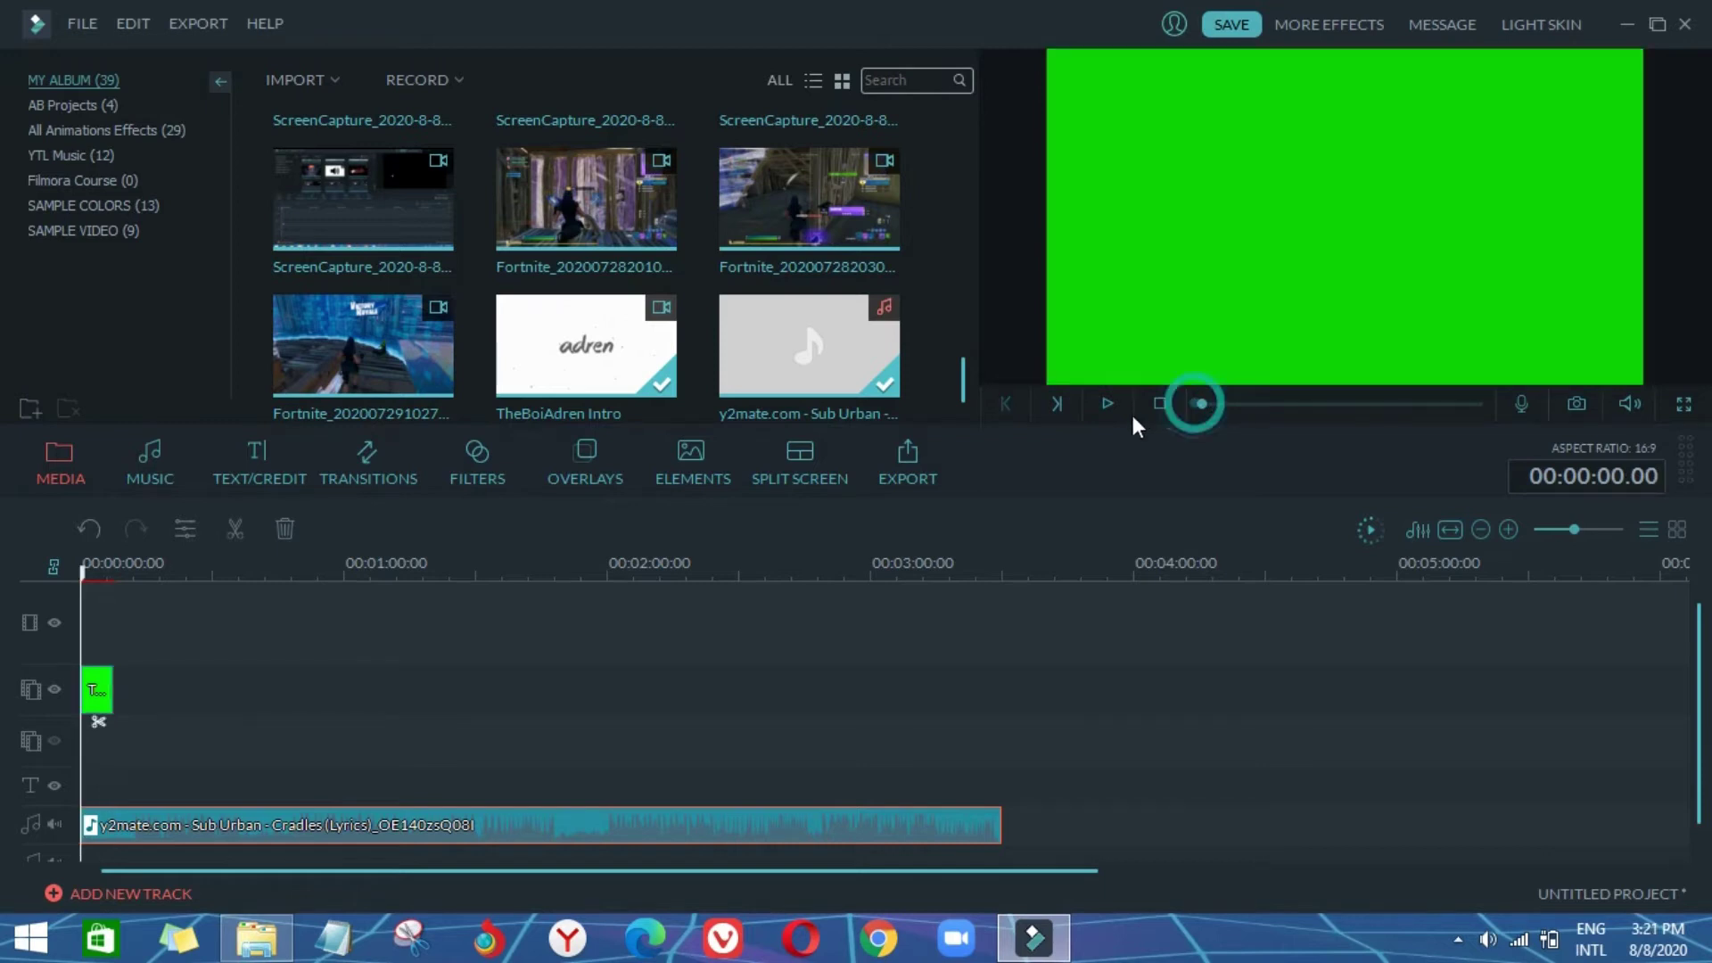
{"action": "left_click", "coordinate": [1105, 404]}
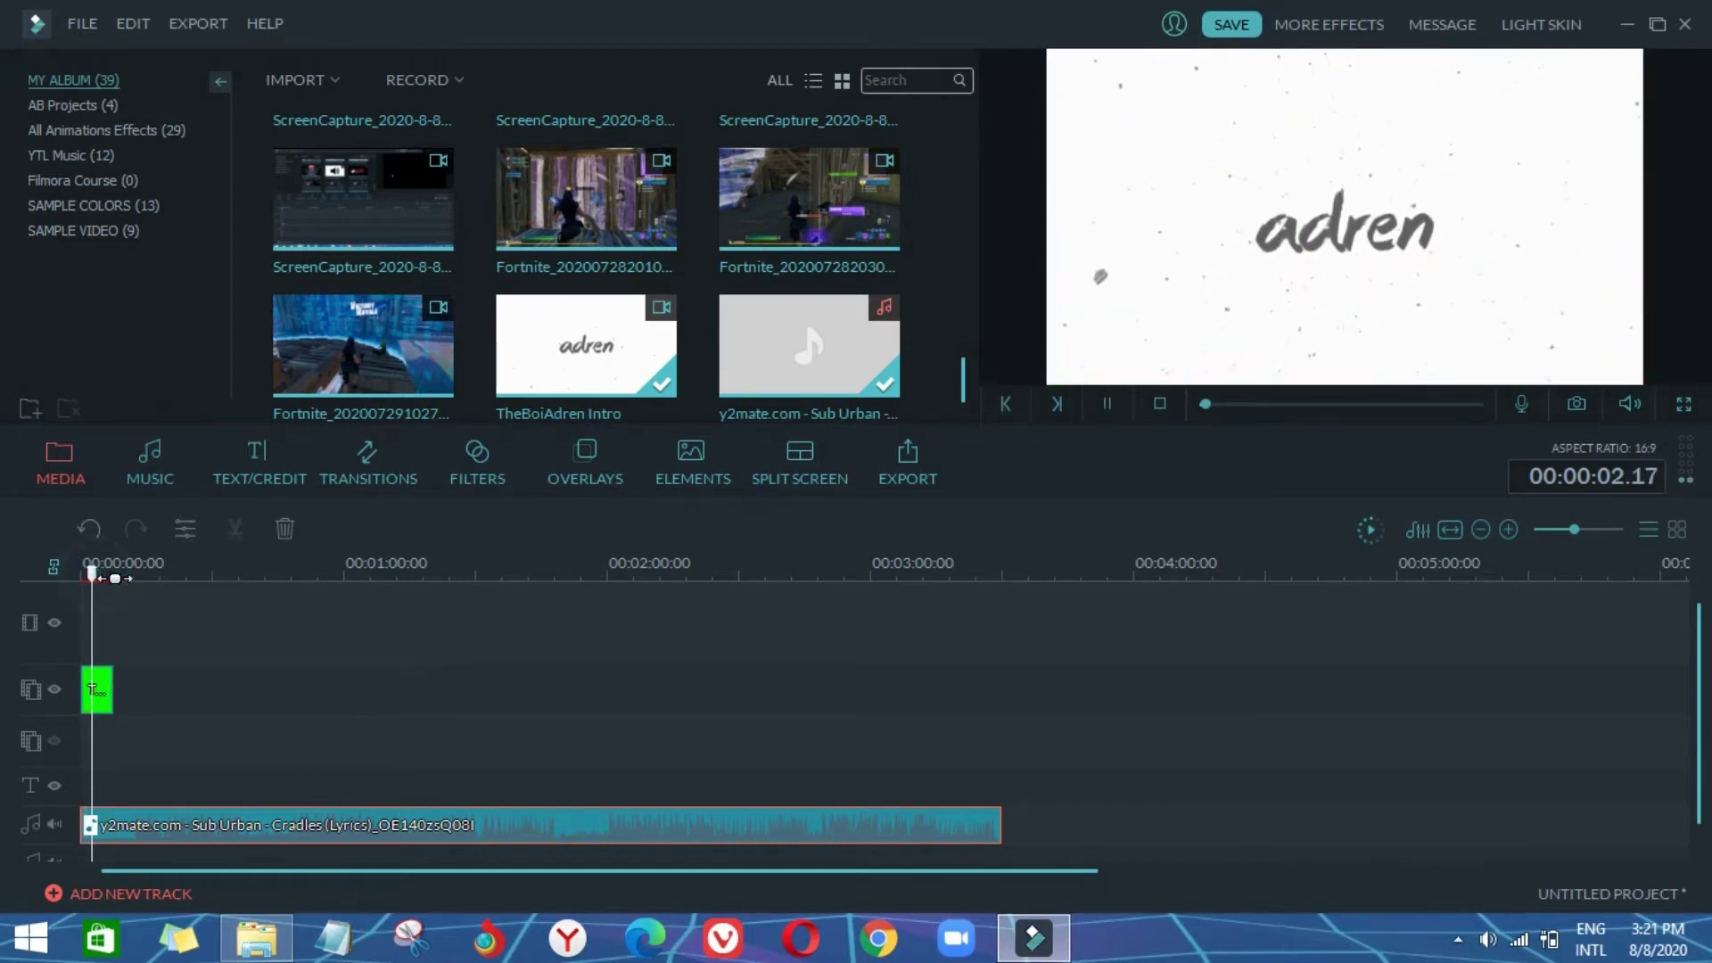
{"action": "left_click_drag", "start_coordinate": [93, 575], "coordinate": [106, 575]}
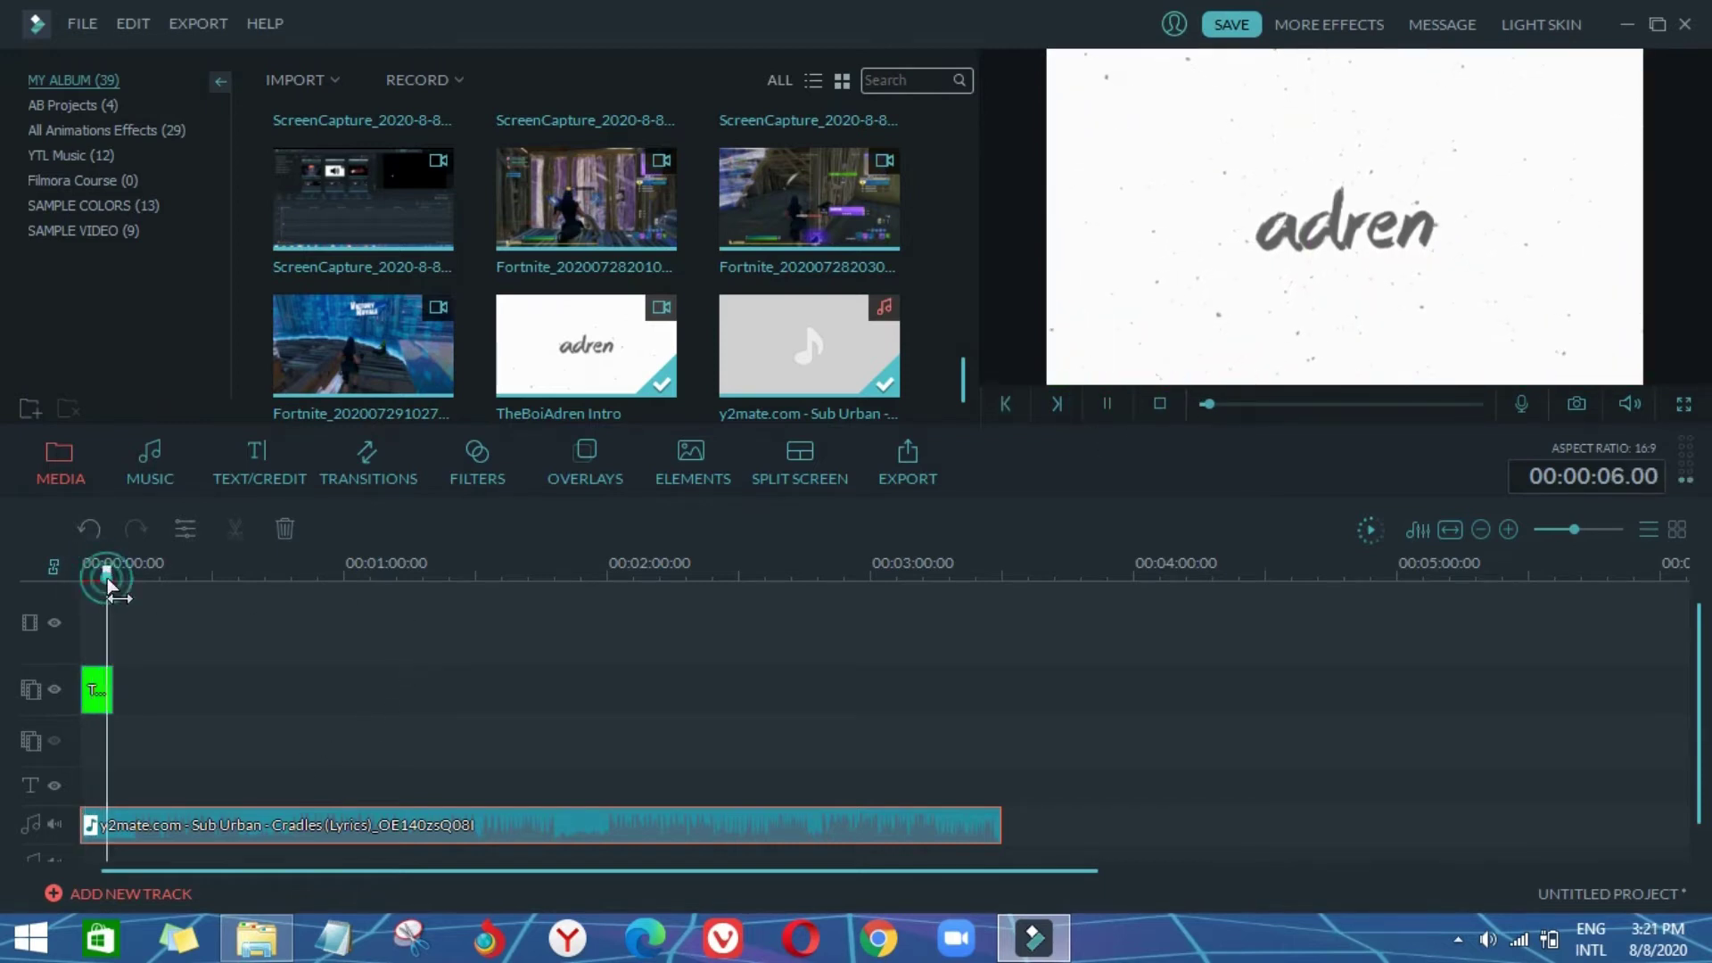
{"action": "left_click", "coordinate": [1102, 405]}
Step: Open the green screen settings of the intro clip and enable Chroma Key transparency for parts of the clip
{"action": "right_click", "coordinate": [104, 683]}
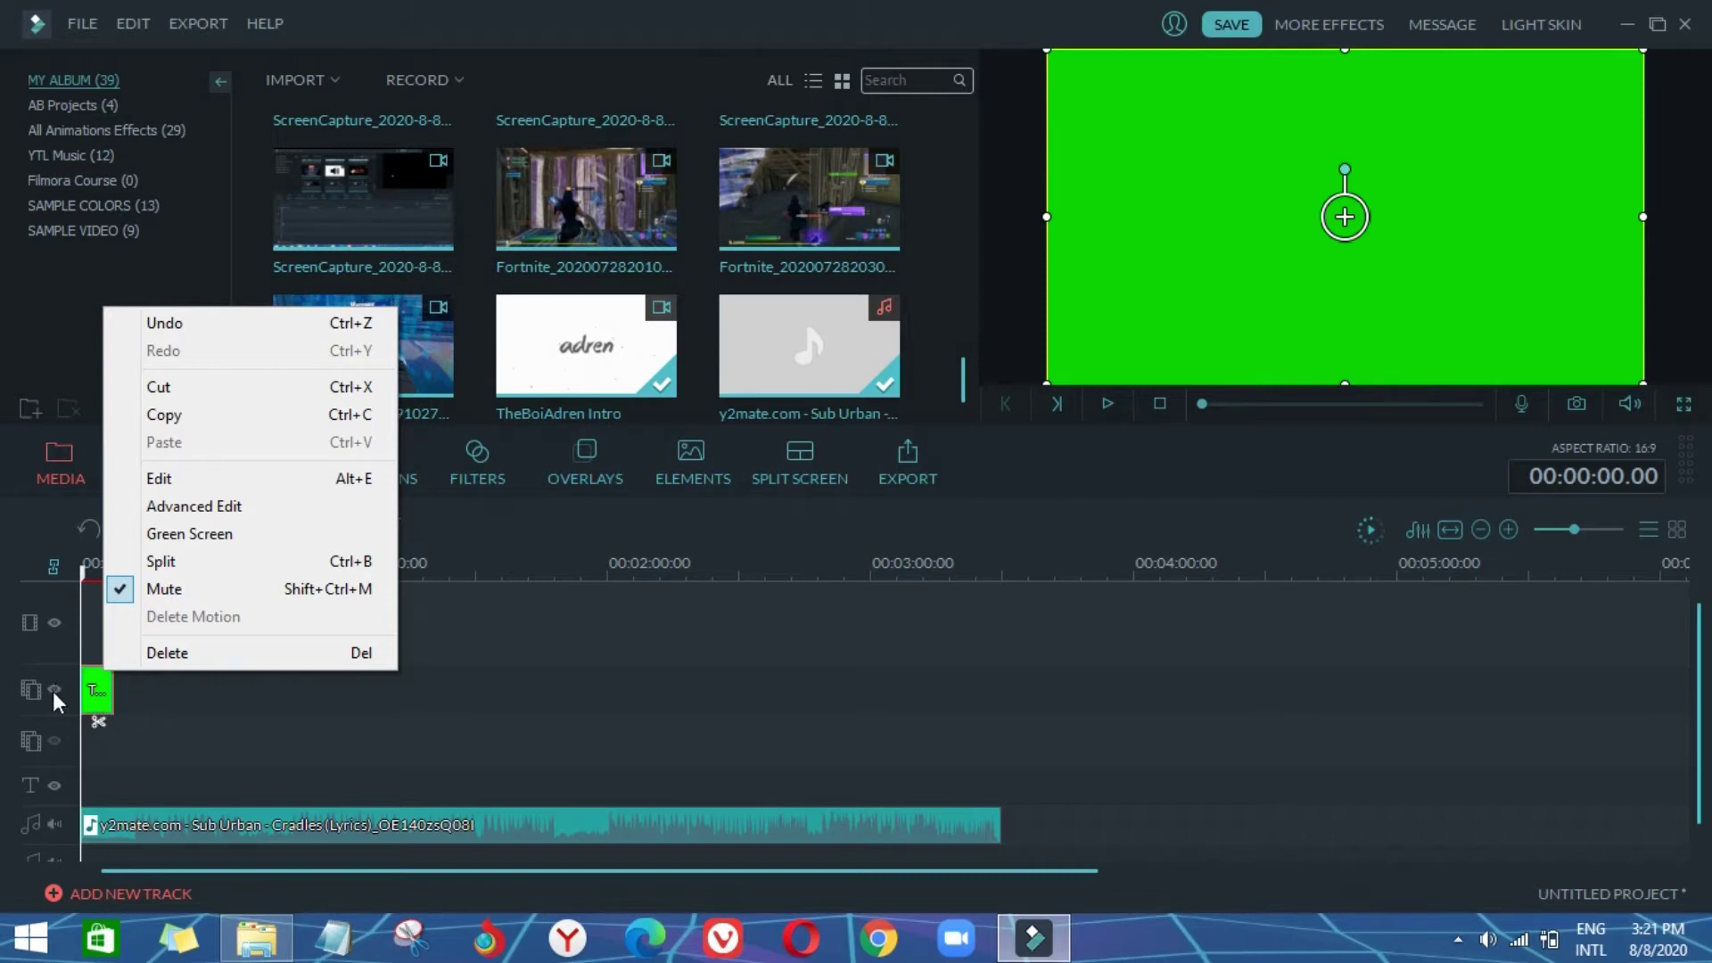
{"action": "left_click", "coordinate": [298, 540]}
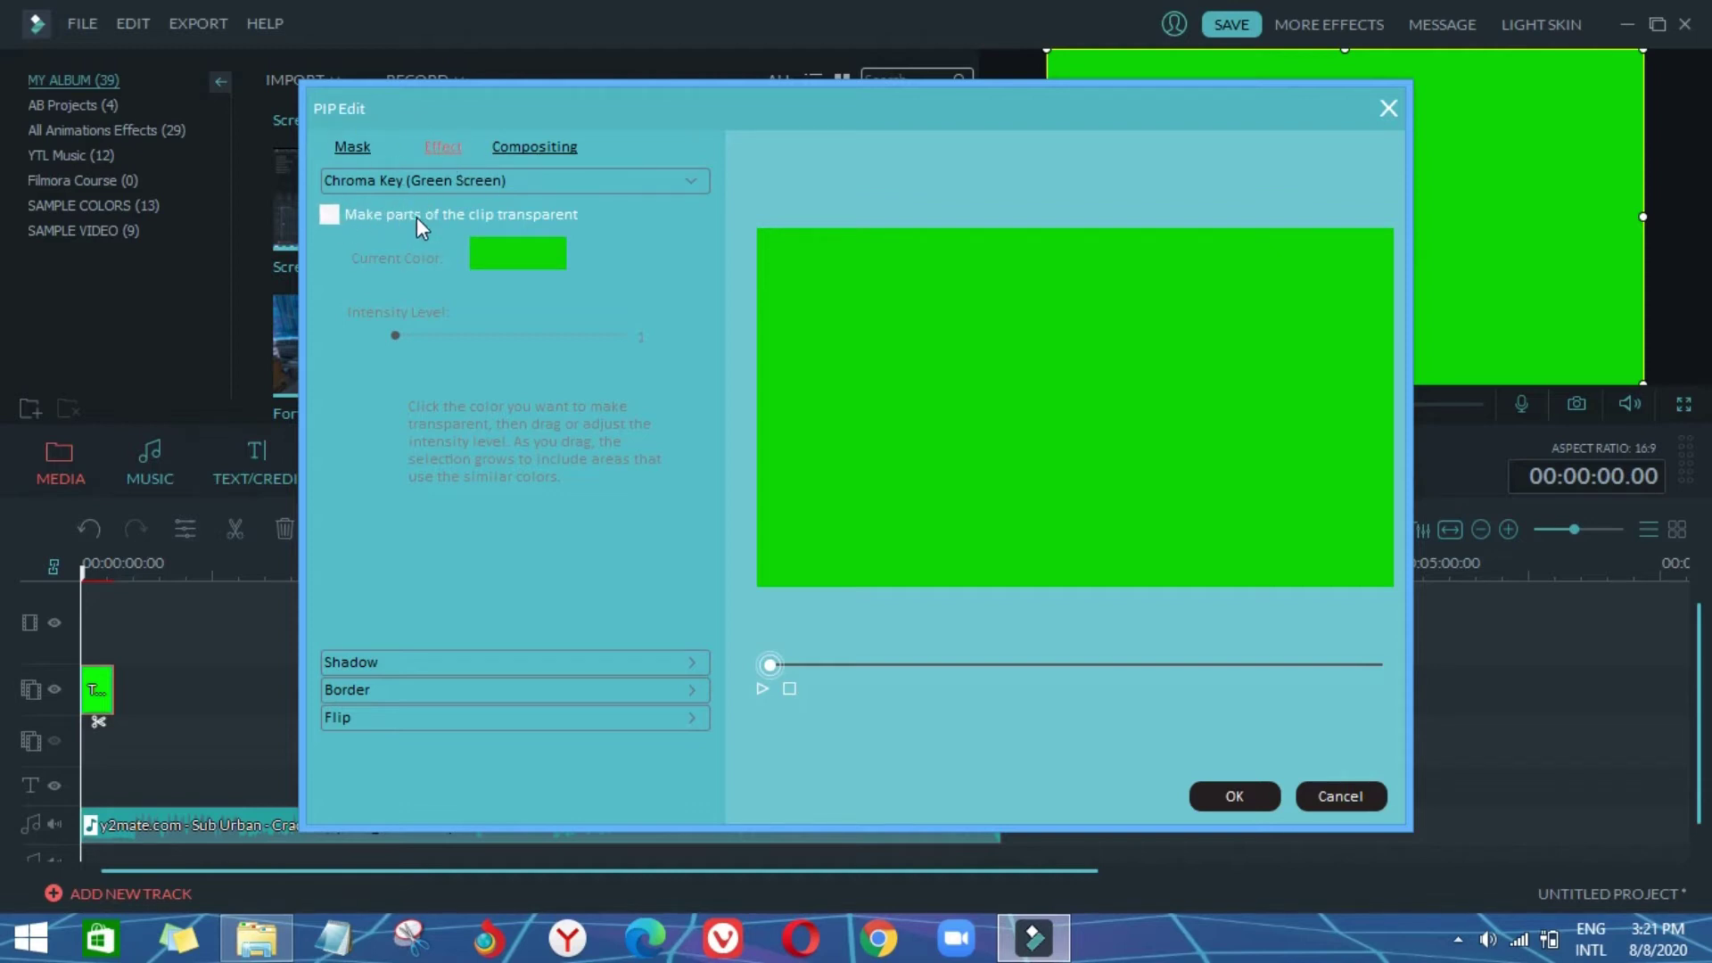
{"action": "left_click", "coordinate": [362, 150]}
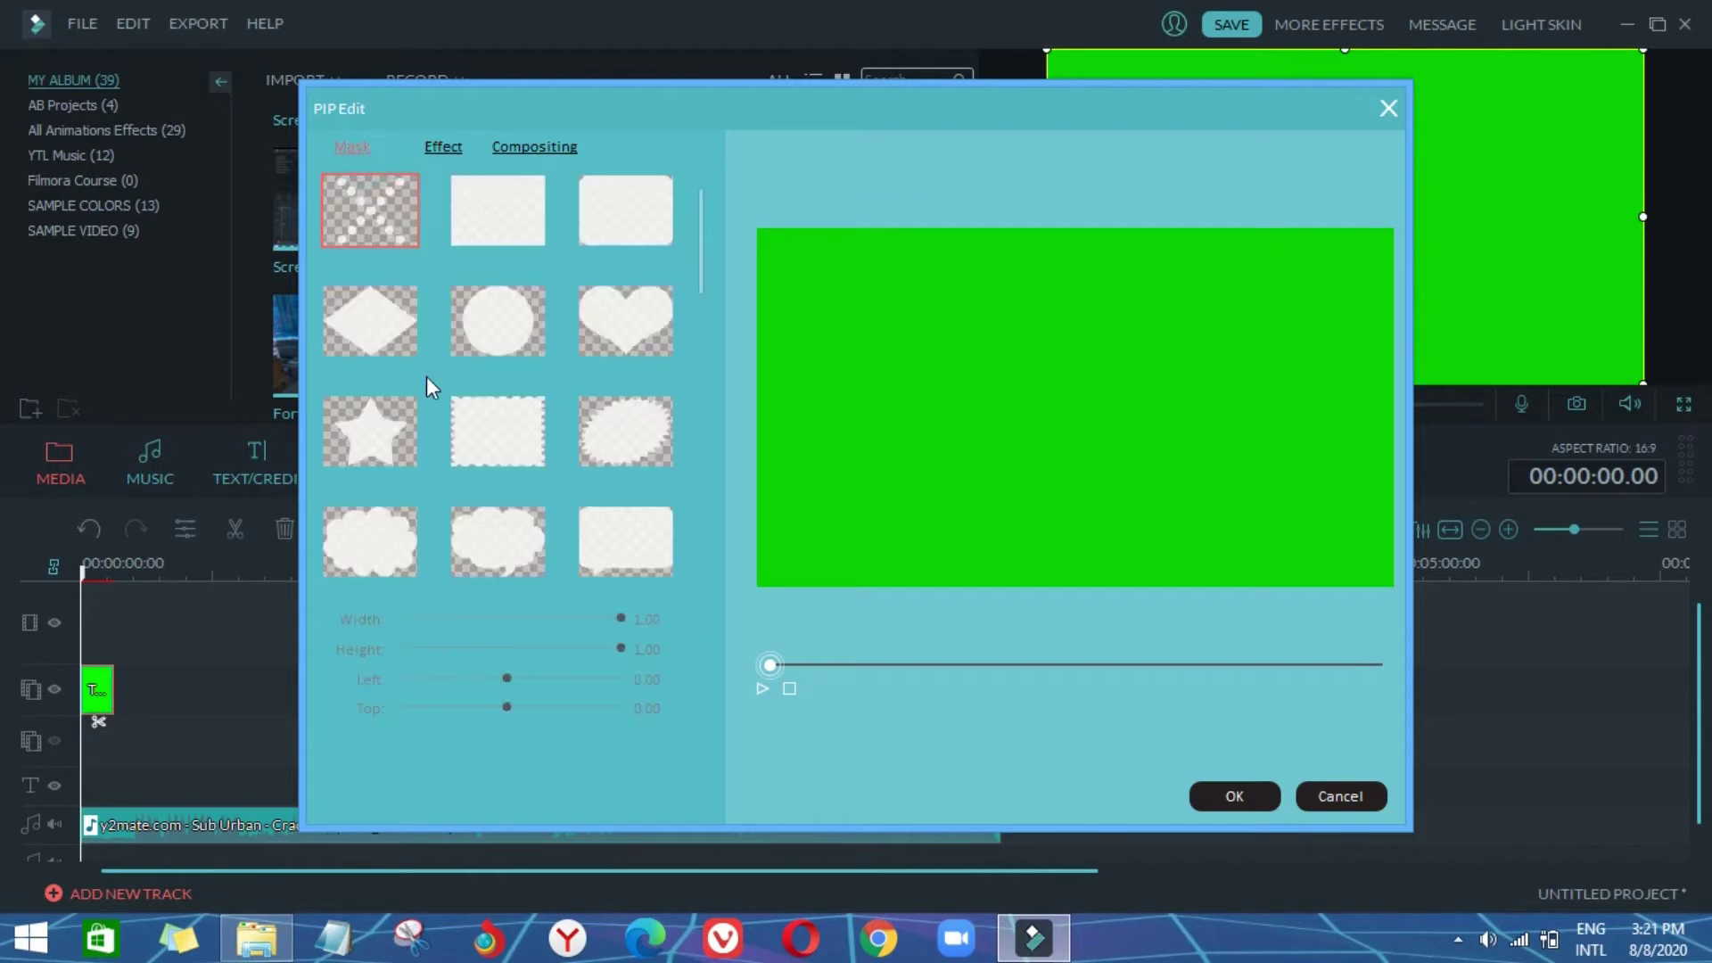
{"action": "left_click", "coordinate": [507, 152]}
{"action": "left_click", "coordinate": [451, 150]}
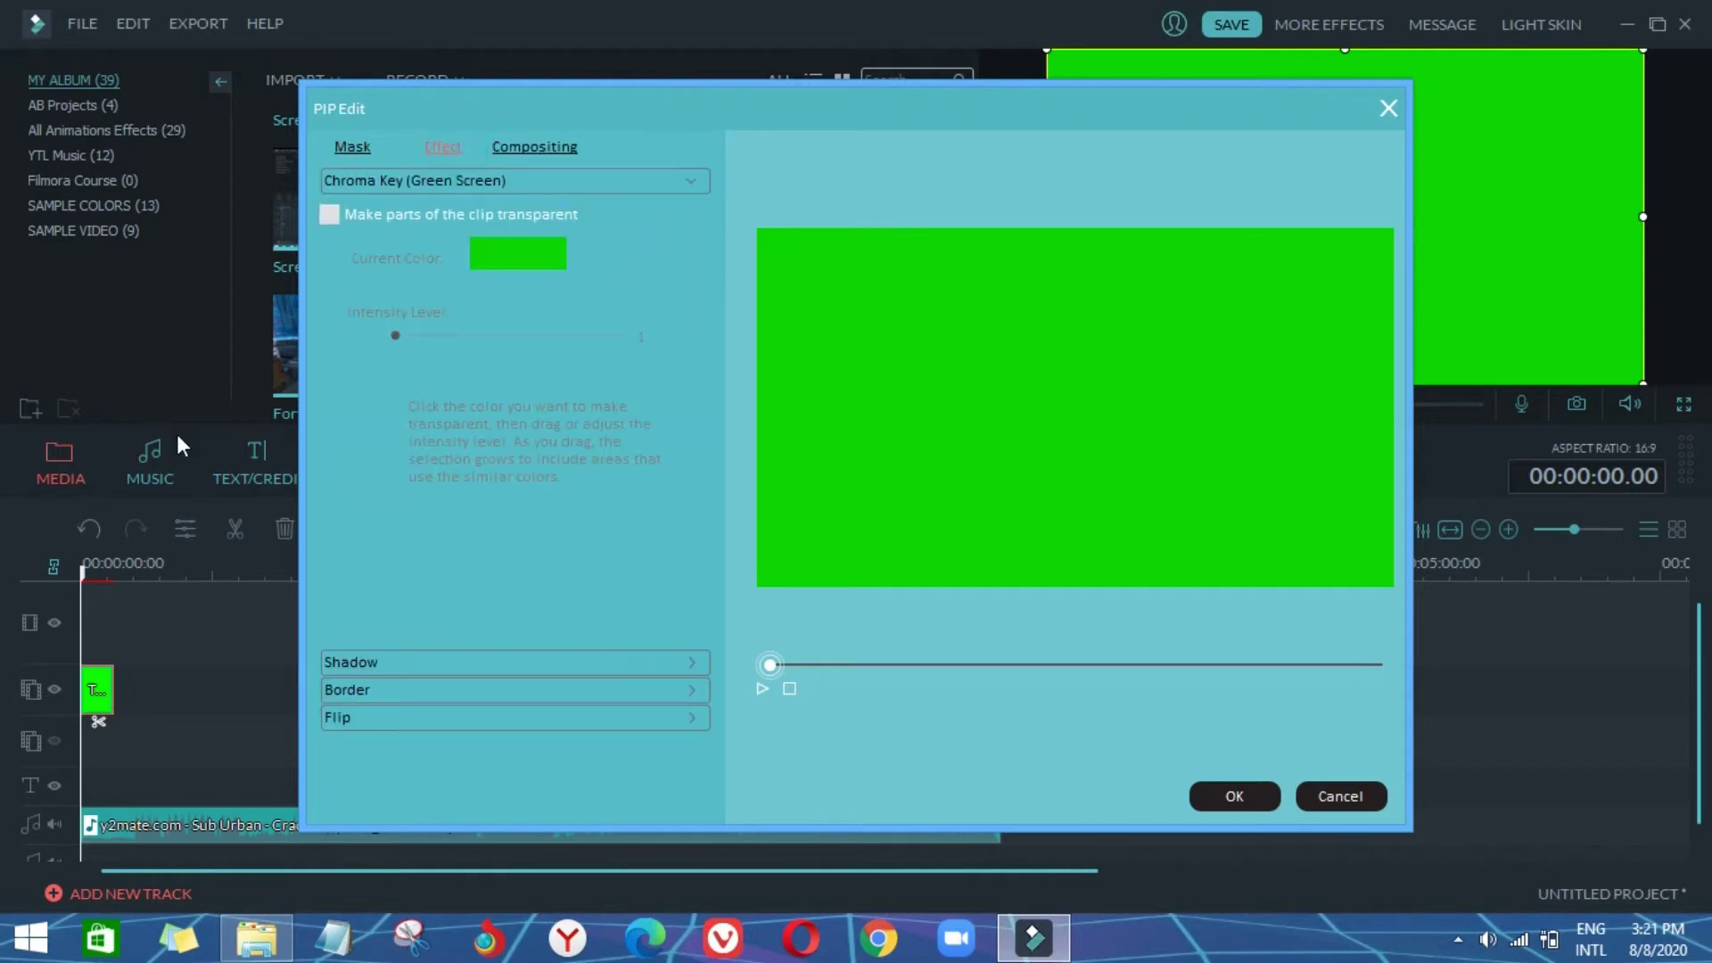
{"action": "left_click", "coordinate": [371, 214]}
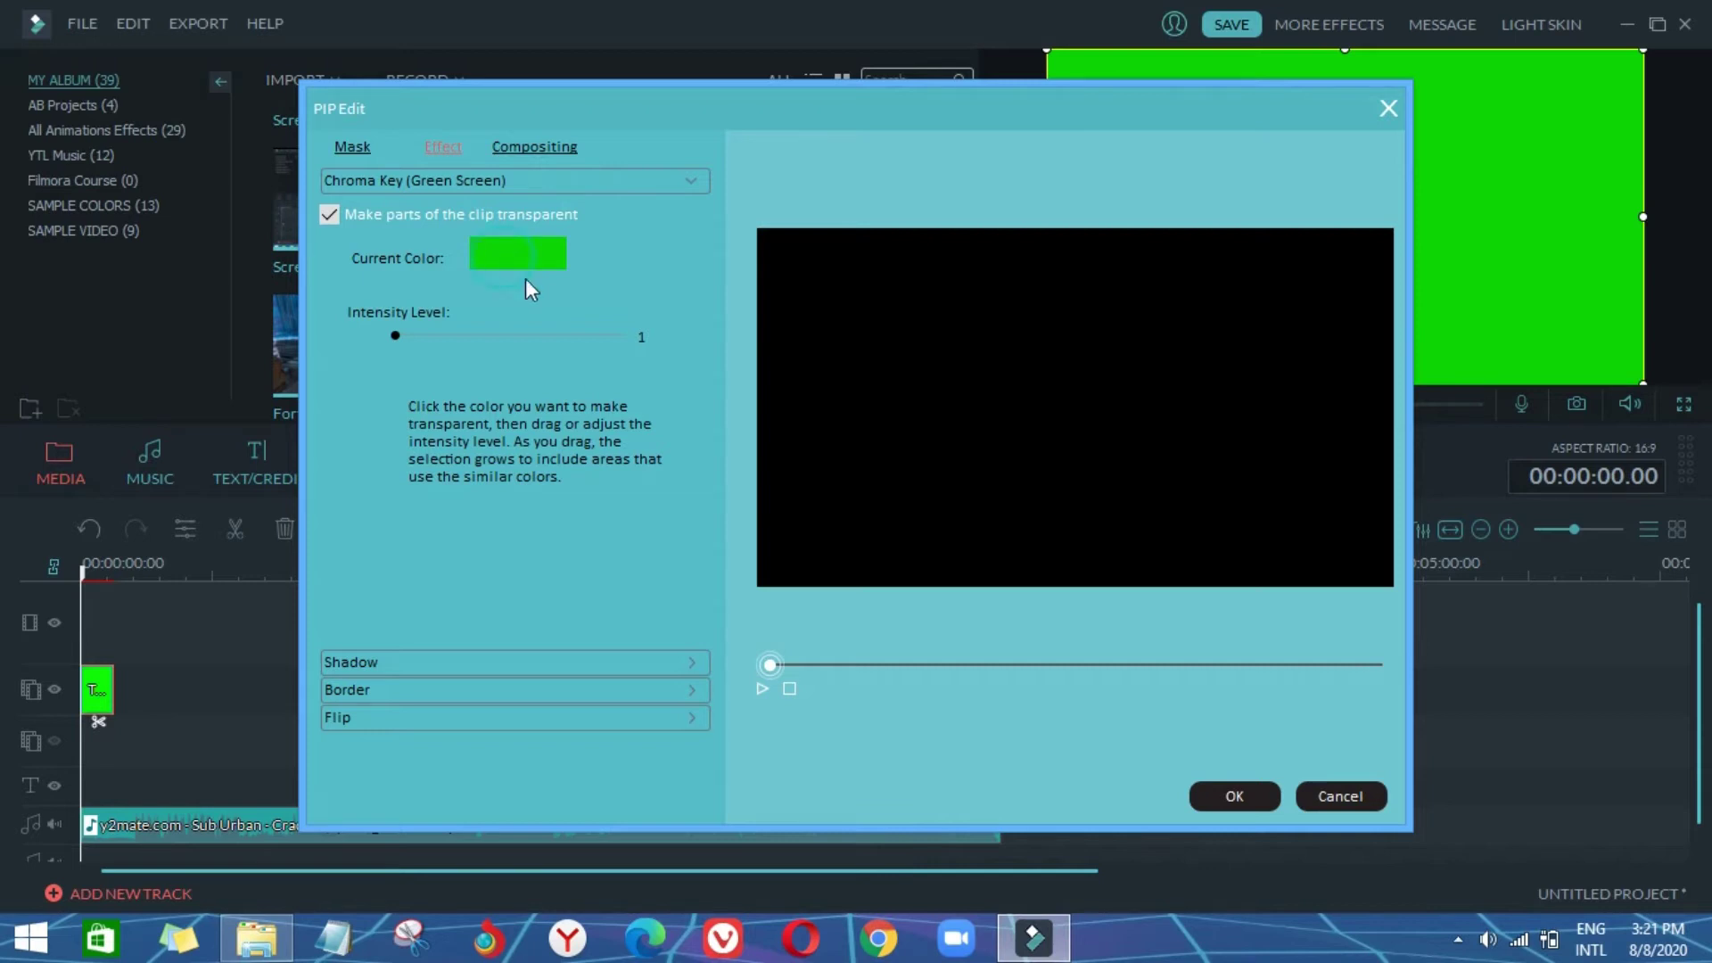
Step: Try sampling the black preview area, the intro's white background and its grey lettering as the chroma key colour
{"action": "left_click", "coordinate": [956, 454]}
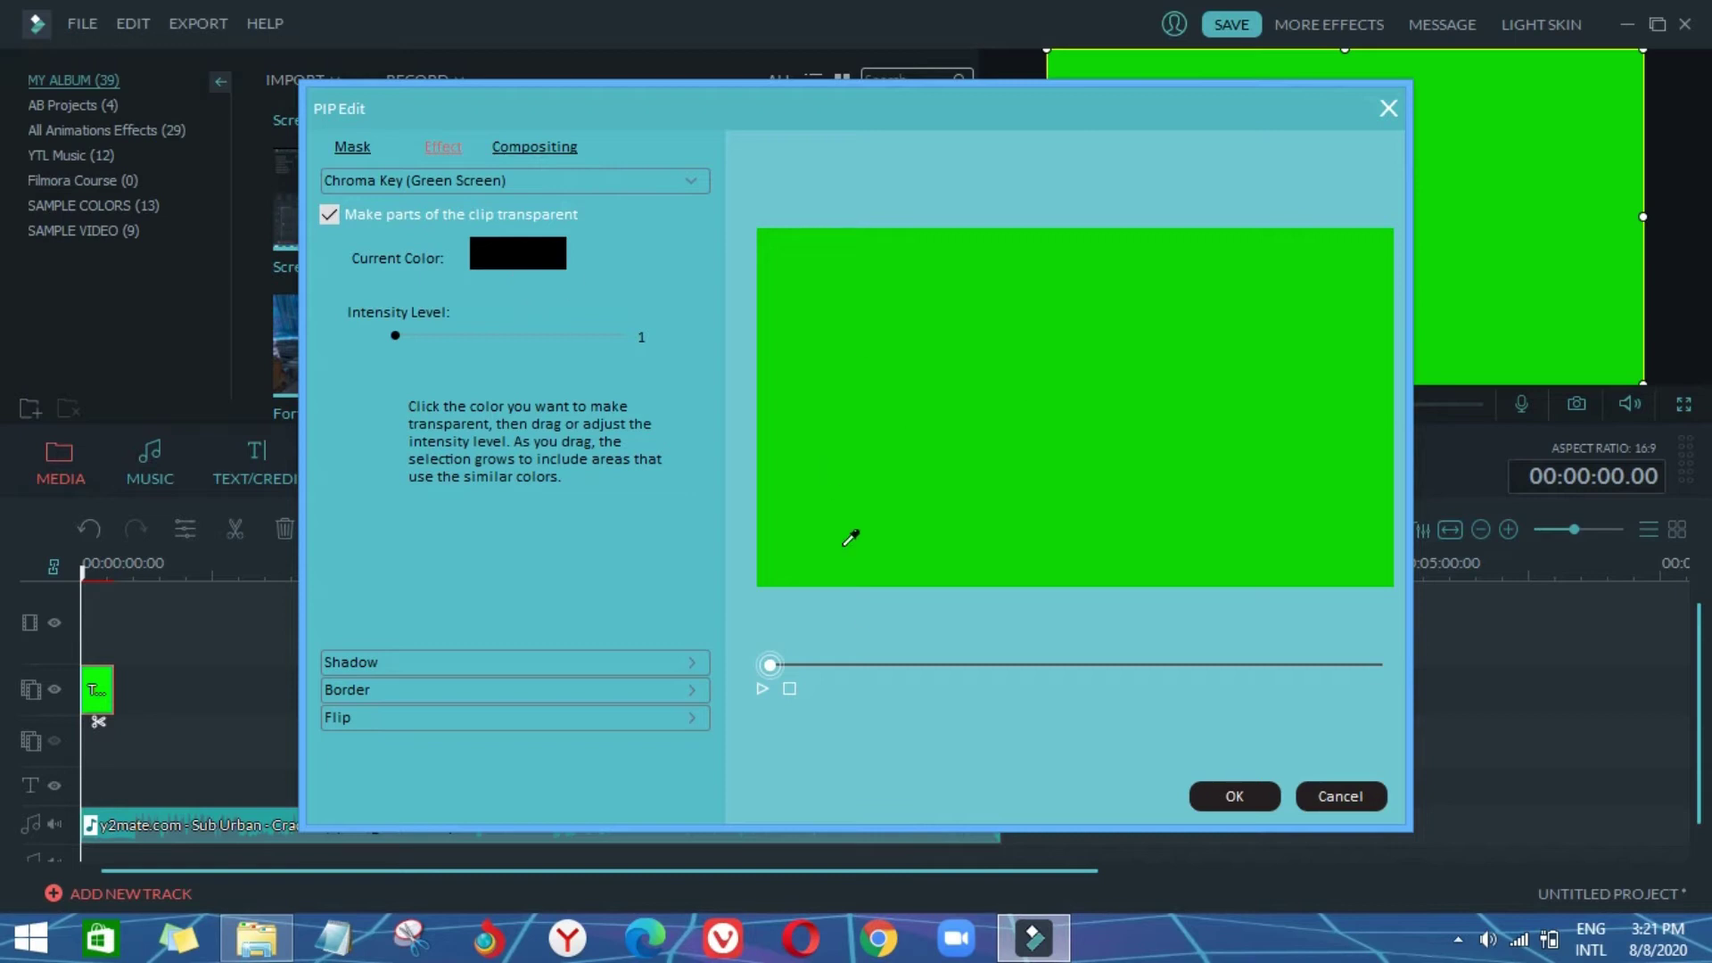
{"action": "left_click_drag", "start_coordinate": [772, 664], "coordinate": [571, 650]}
{"action": "left_click_drag", "start_coordinate": [769, 664], "coordinate": [842, 664]}
{"action": "left_click", "coordinate": [846, 481]}
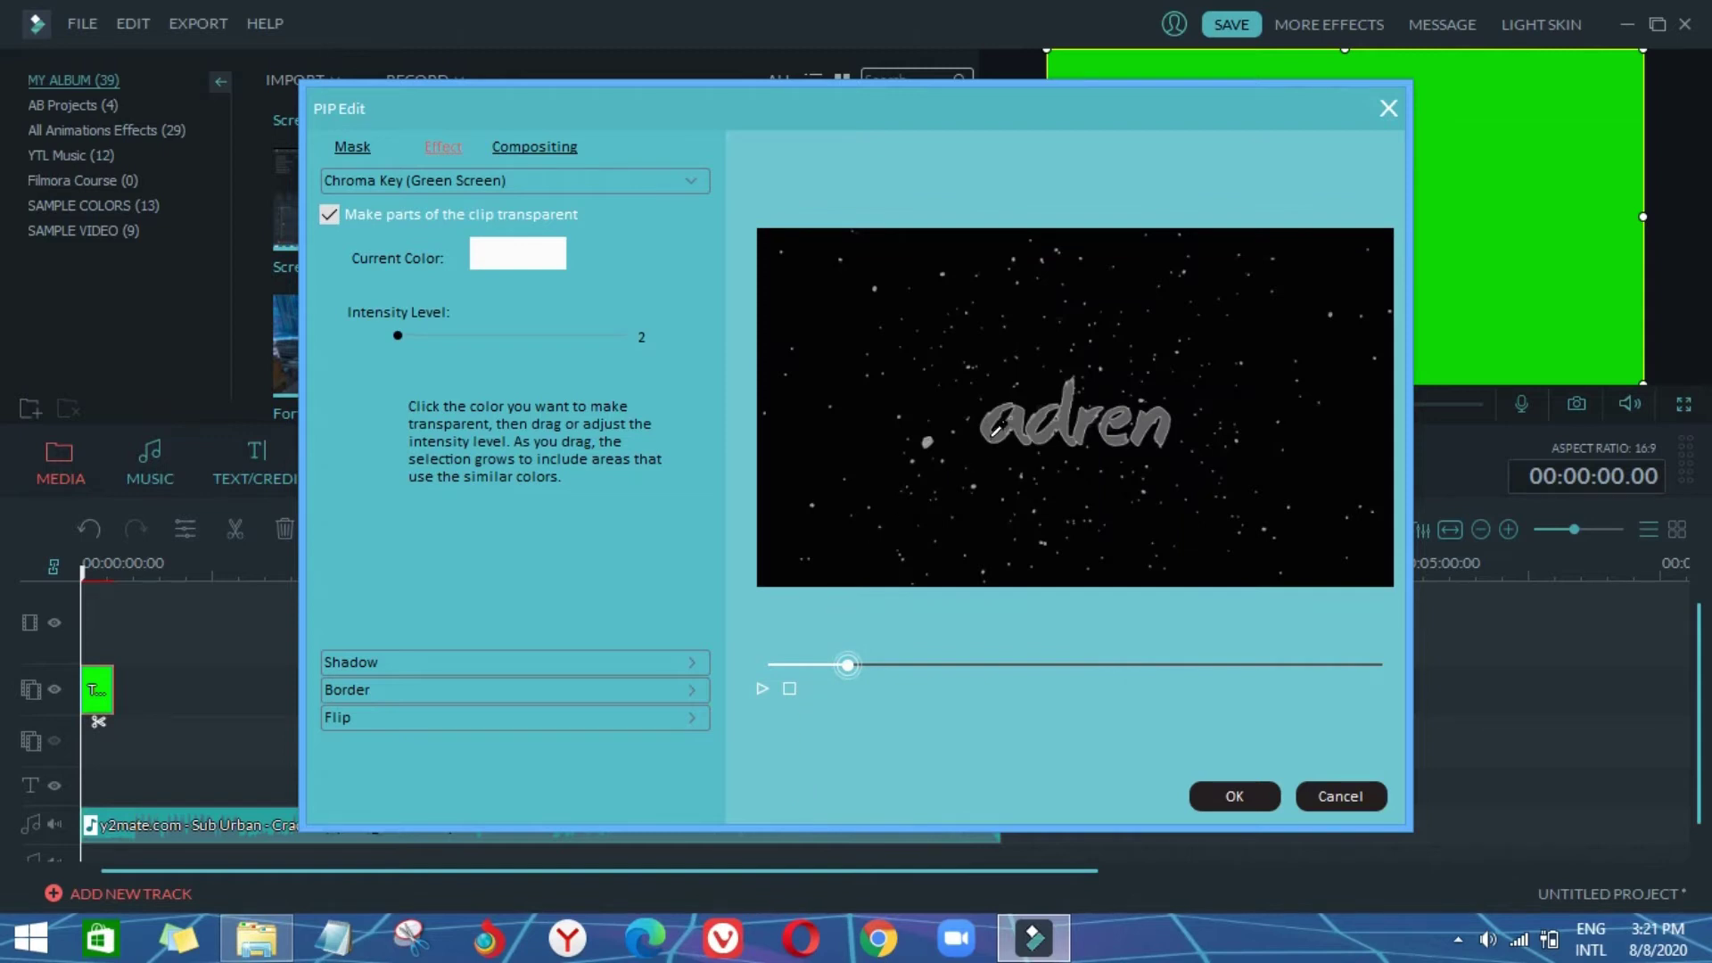
{"action": "left_click", "coordinate": [988, 439]}
{"action": "left_click_drag", "start_coordinate": [847, 664], "coordinate": [767, 667]}
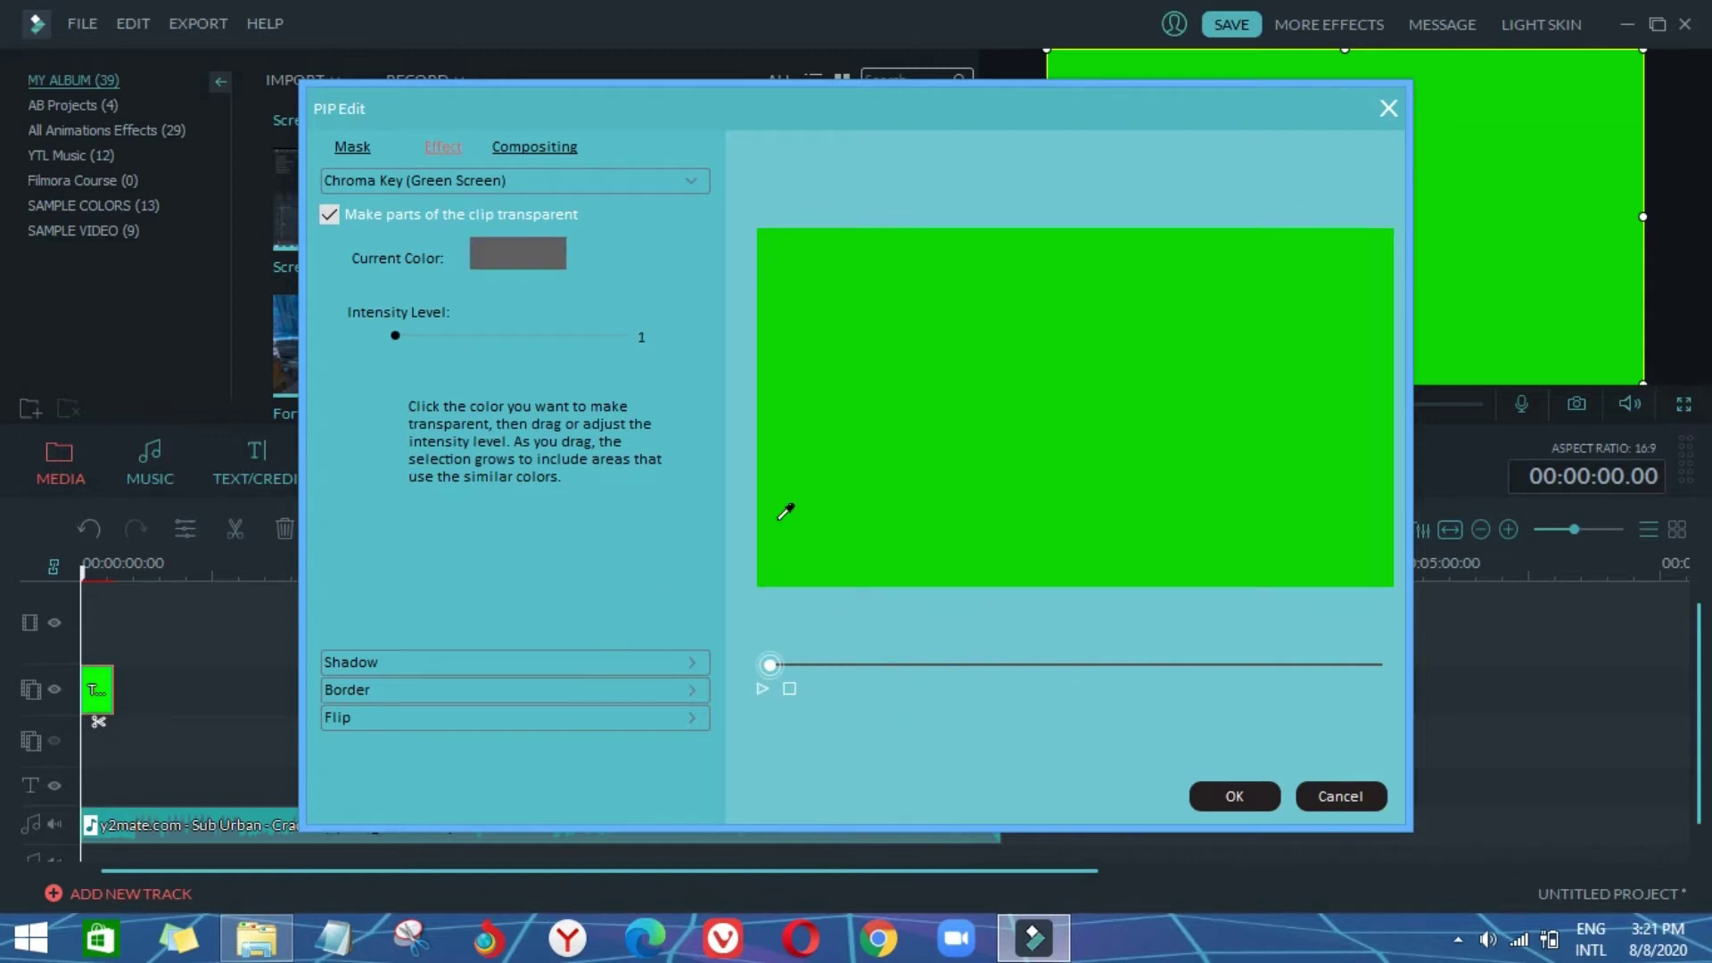
Step: Sample the green background as the chroma key colour, apply the effect, and play the keyed intro
{"action": "left_click", "coordinate": [801, 502]}
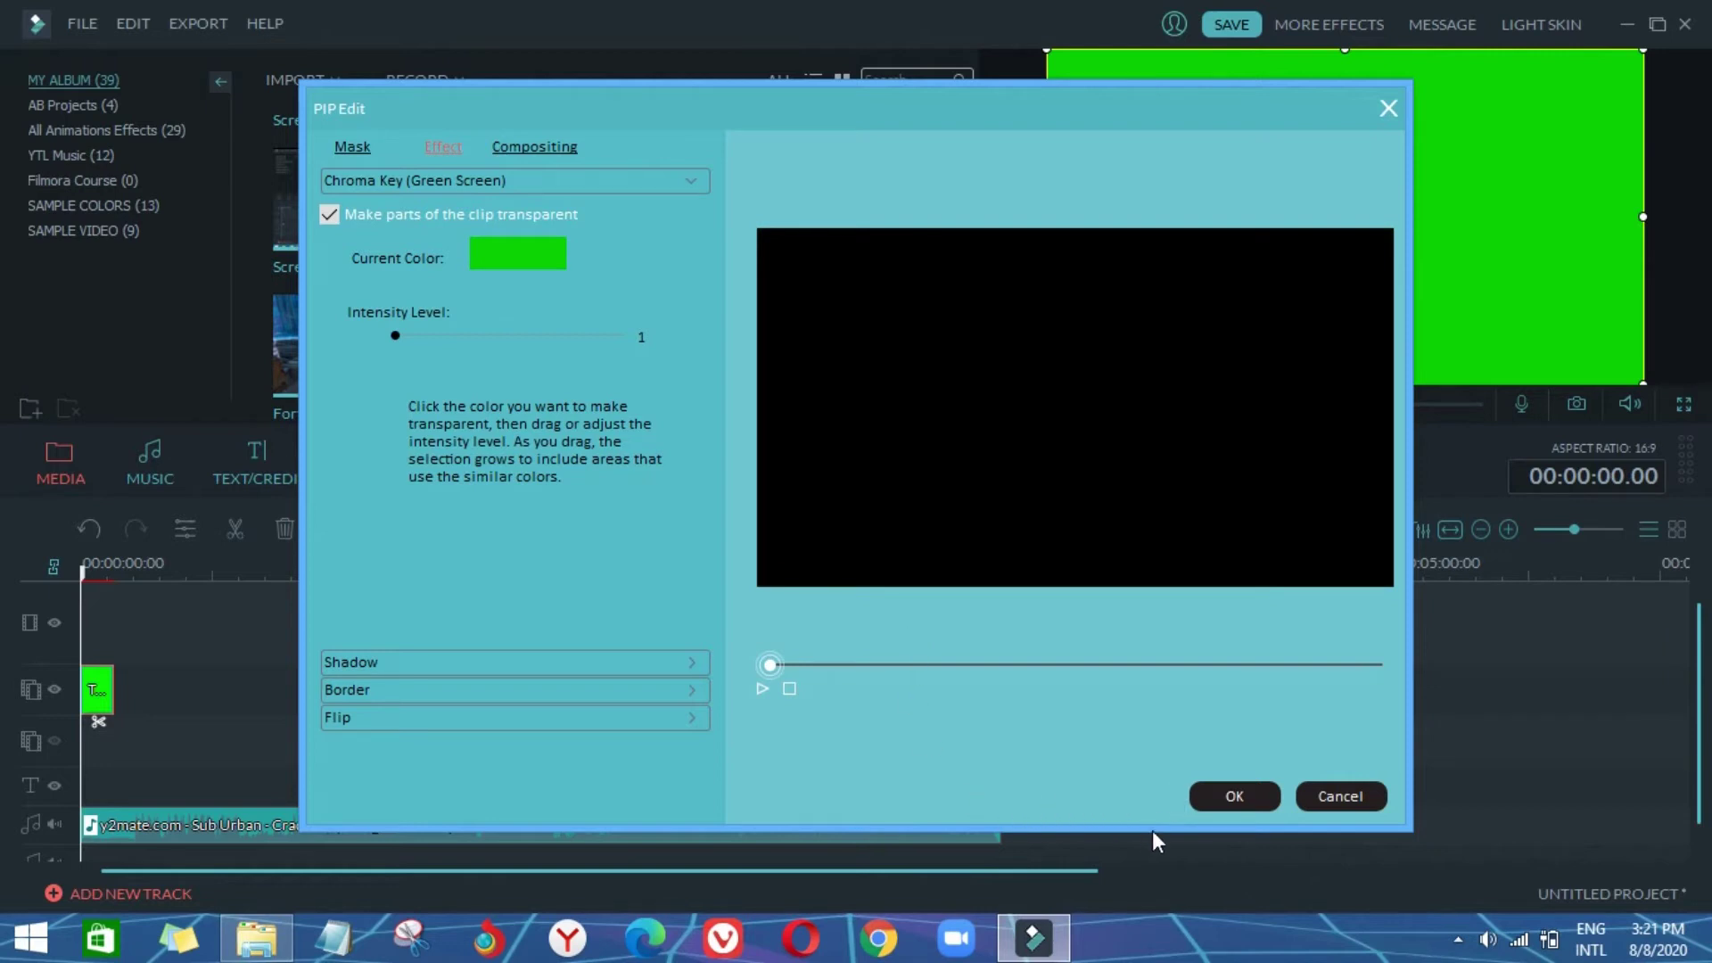
{"action": "left_click", "coordinate": [1217, 795]}
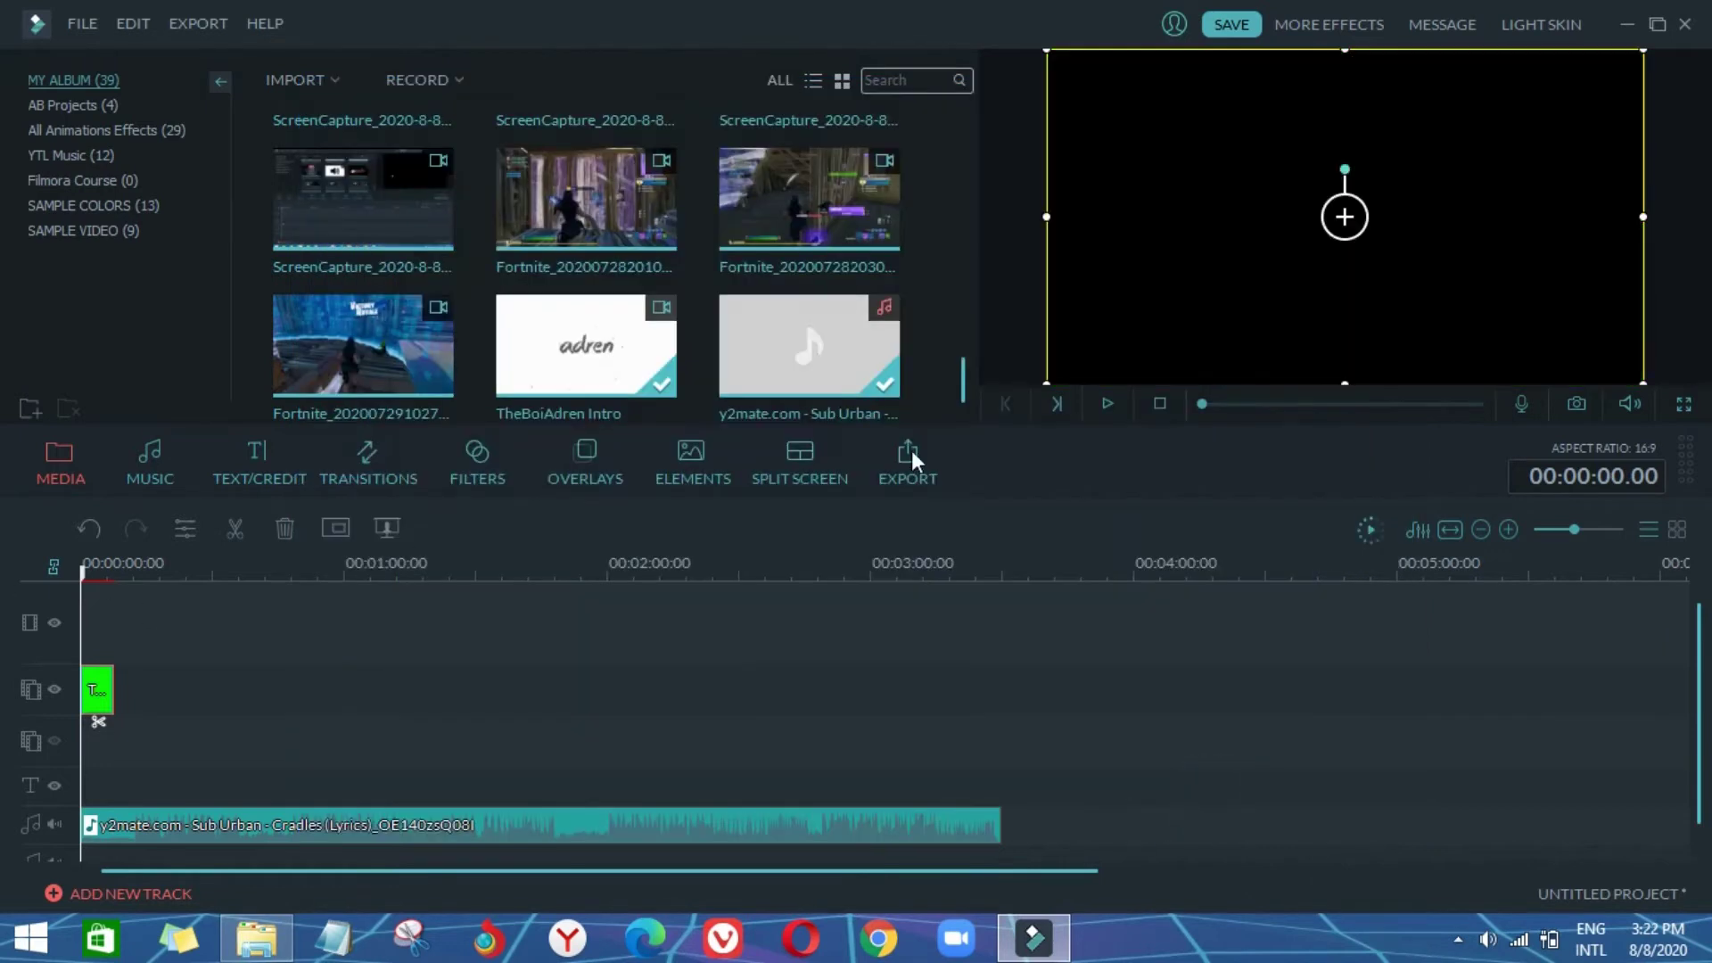
{"action": "left_click", "coordinate": [1109, 406]}
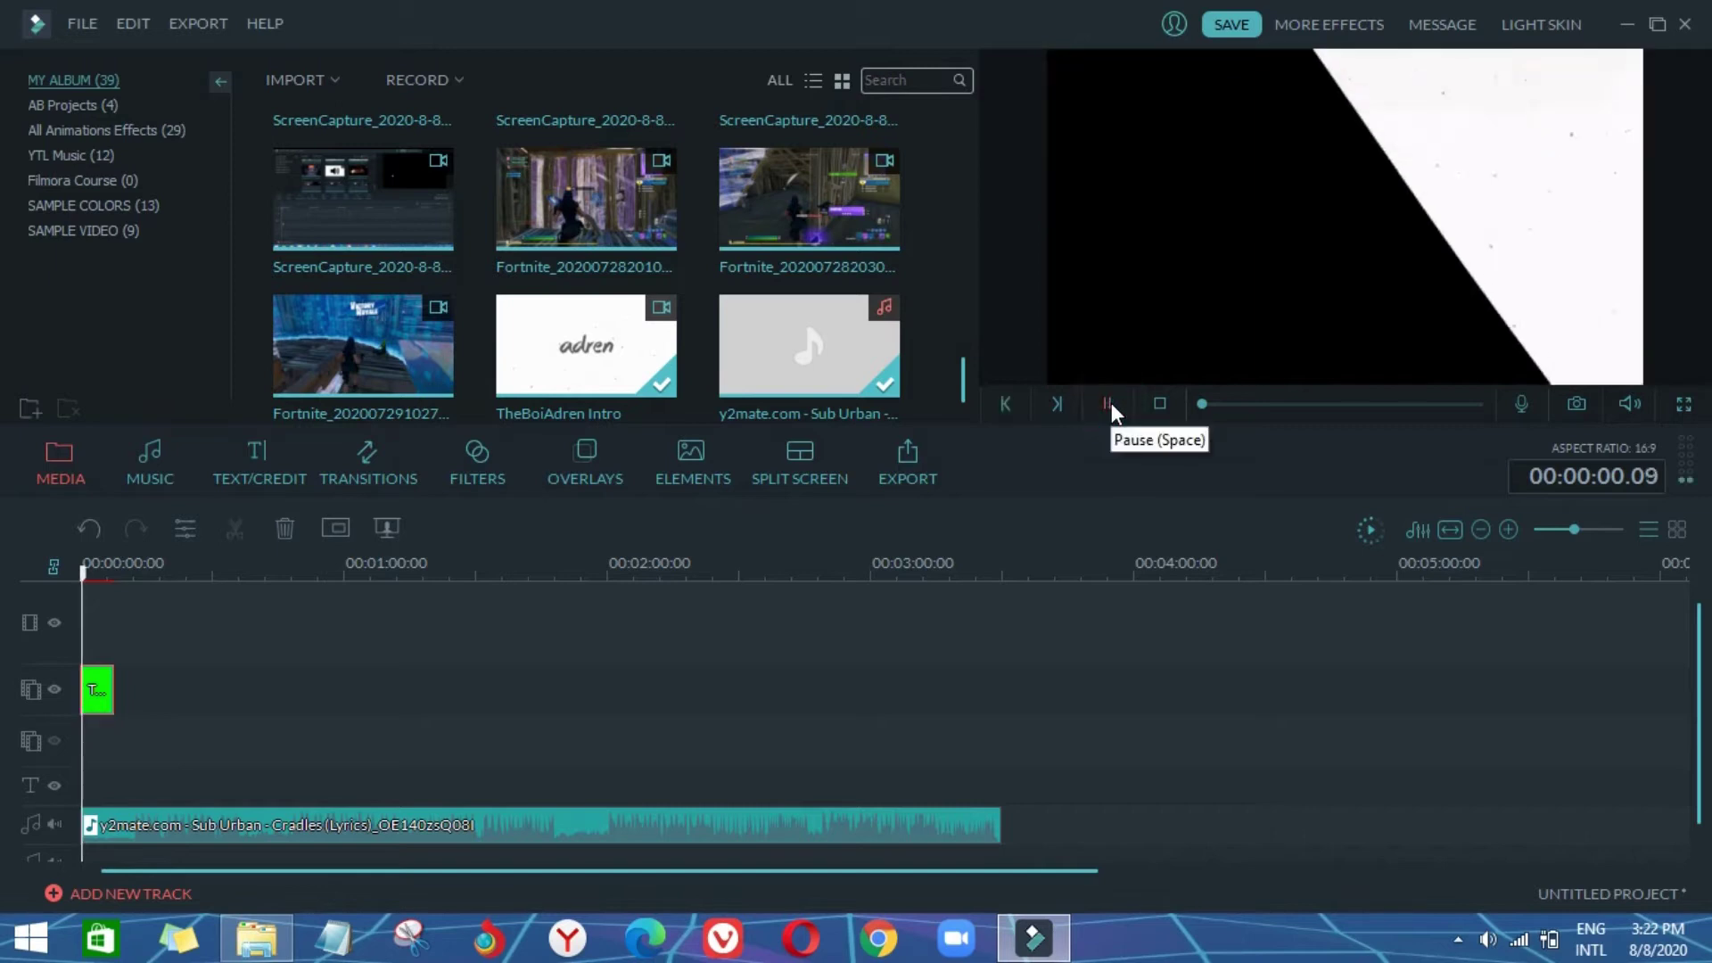
{"action": "left_click", "coordinate": [1110, 404]}
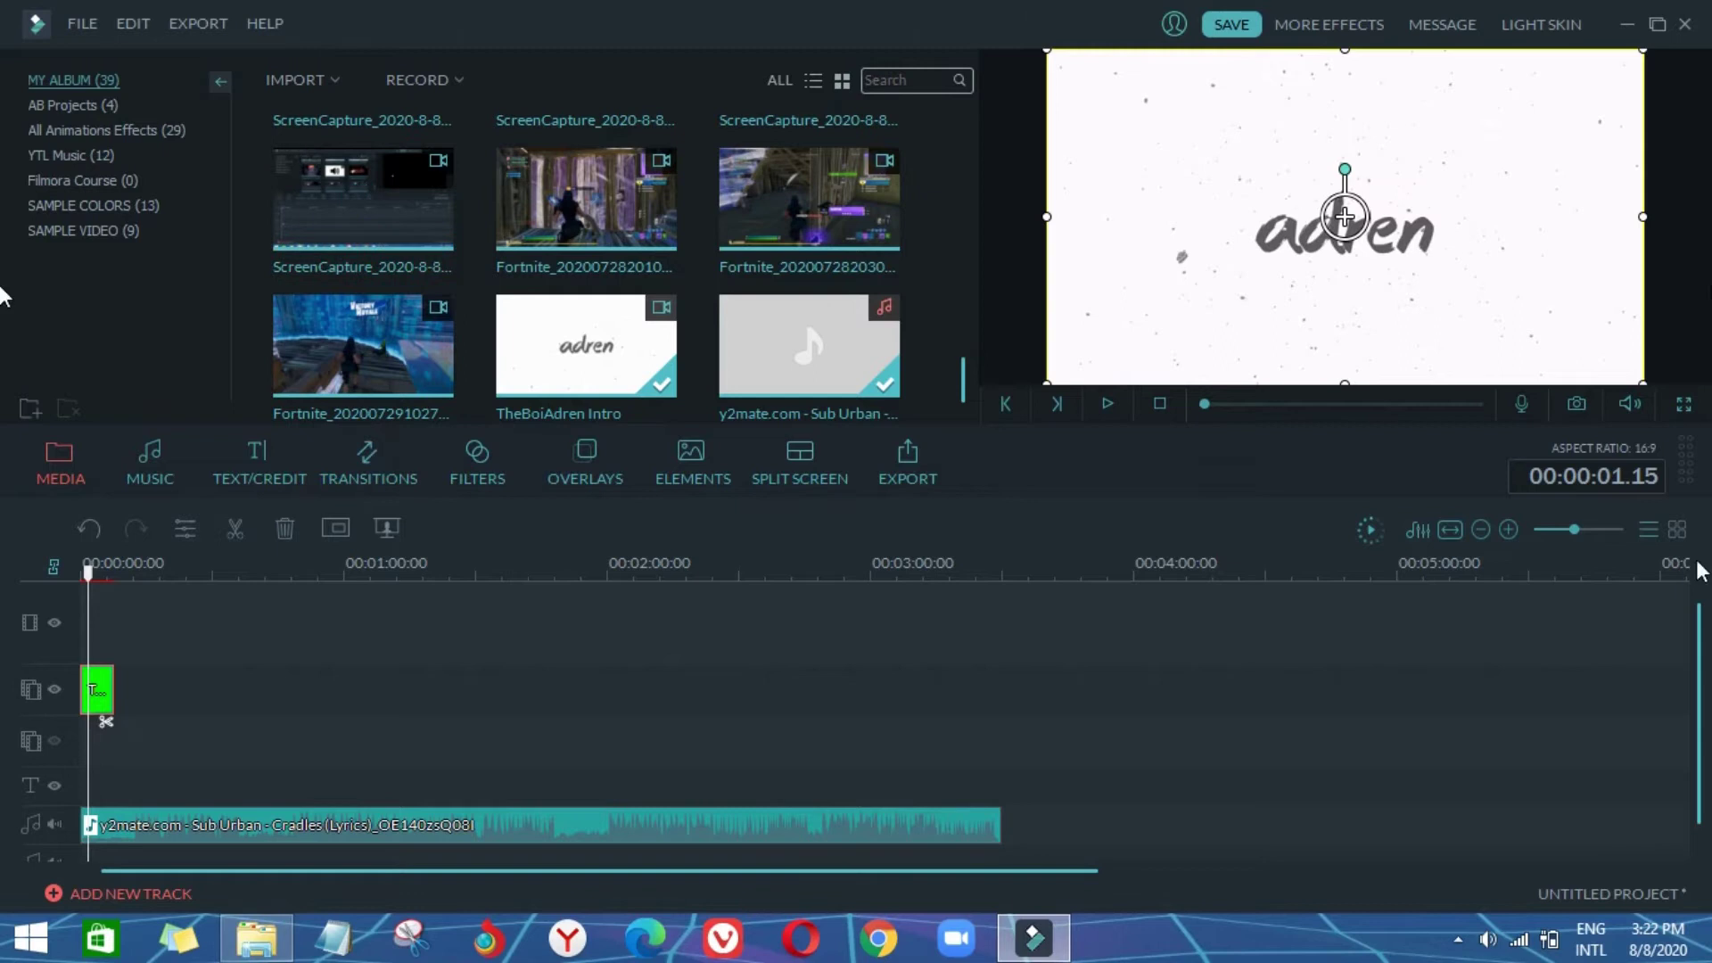
{"action": "left_click_drag", "start_coordinate": [428, 332], "coordinate": [153, 615]}
{"action": "right_click", "coordinate": [153, 615]}
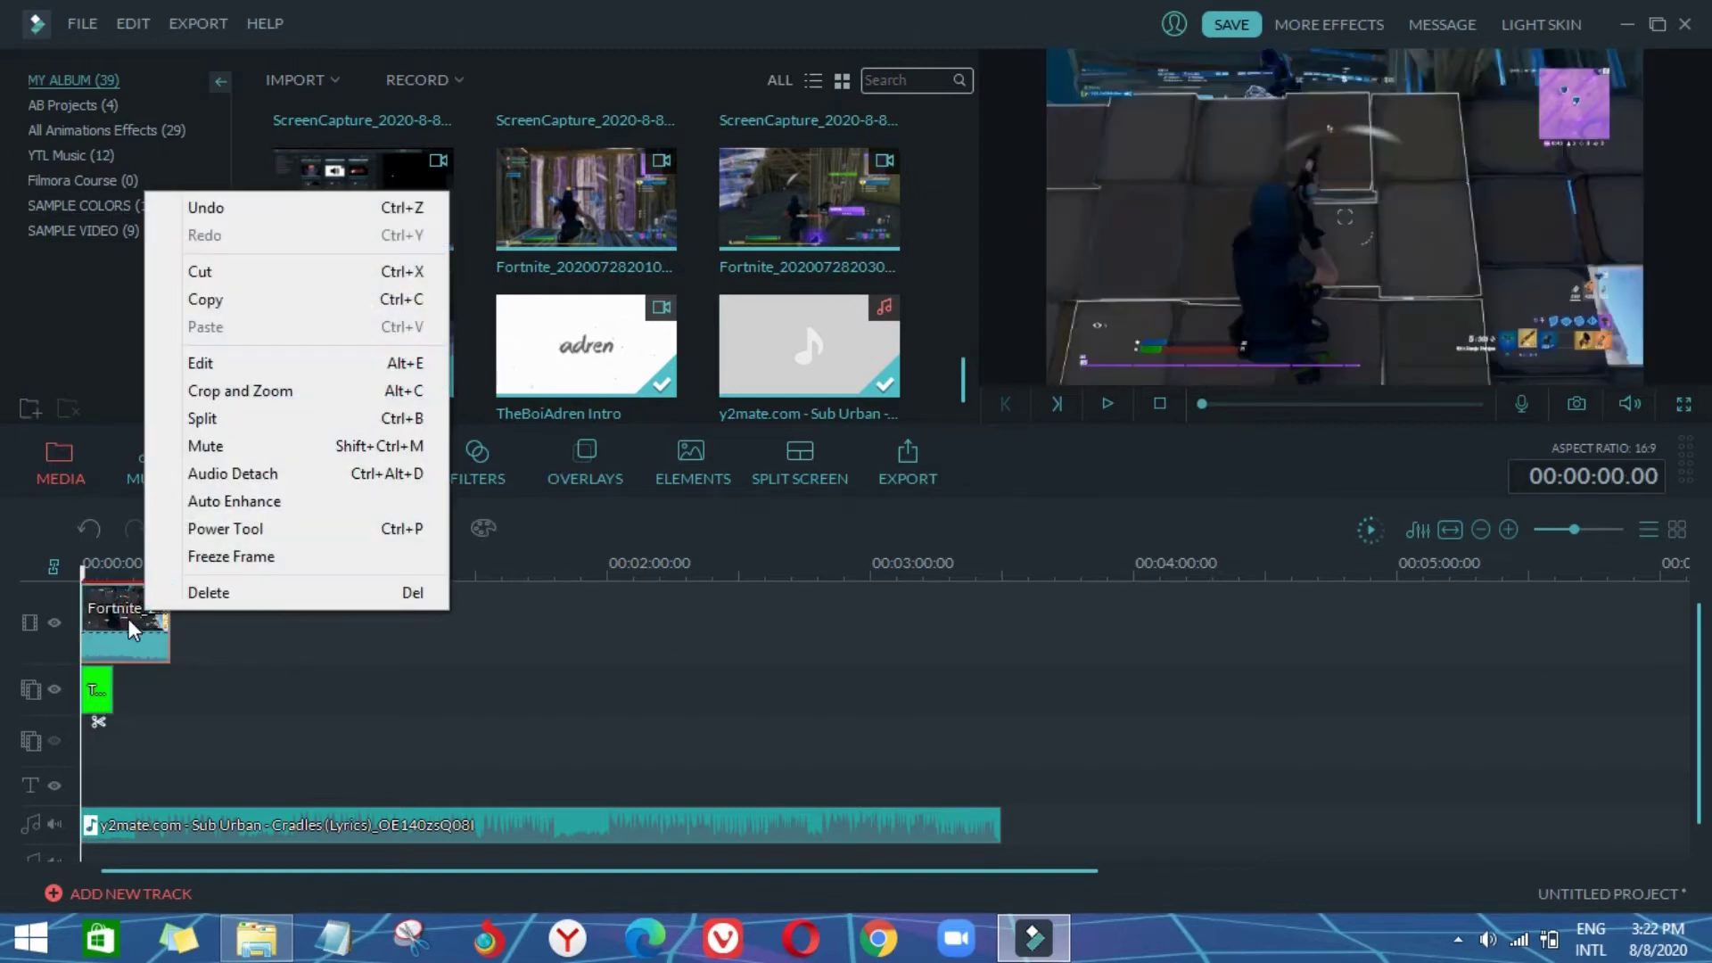
{"action": "left_click", "coordinate": [265, 441]}
{"action": "left_click", "coordinate": [1107, 406]}
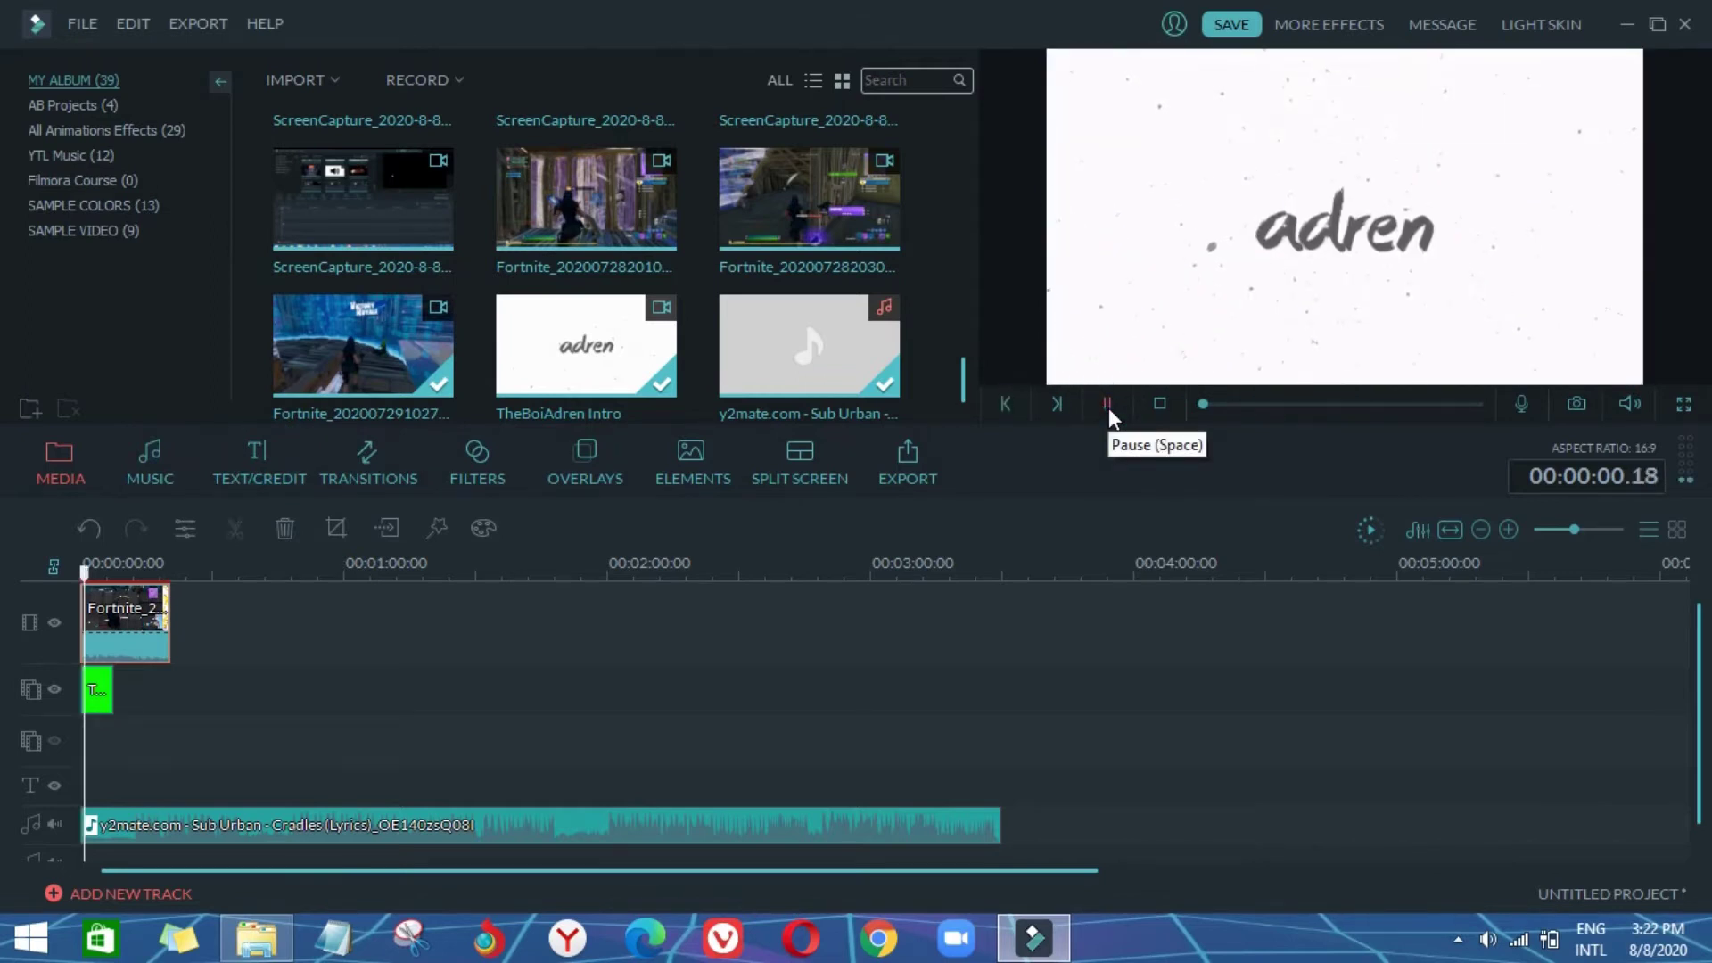
{"action": "left_click", "coordinate": [1109, 407]}
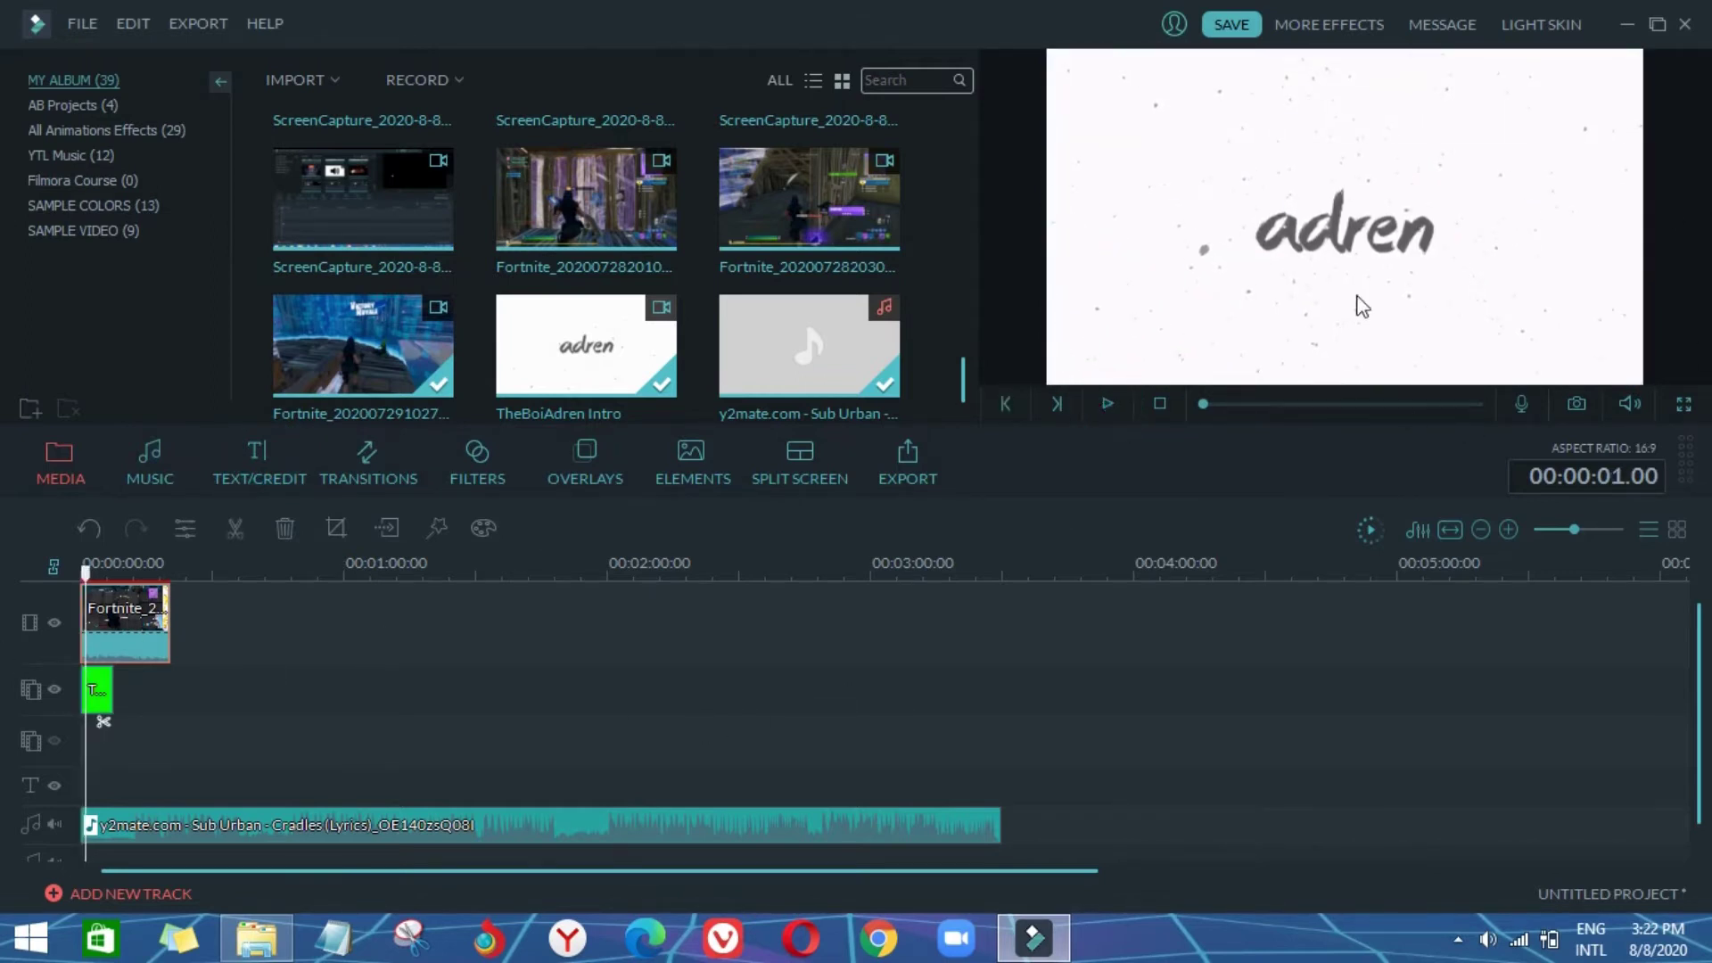
{"action": "key", "text": "Delete"}
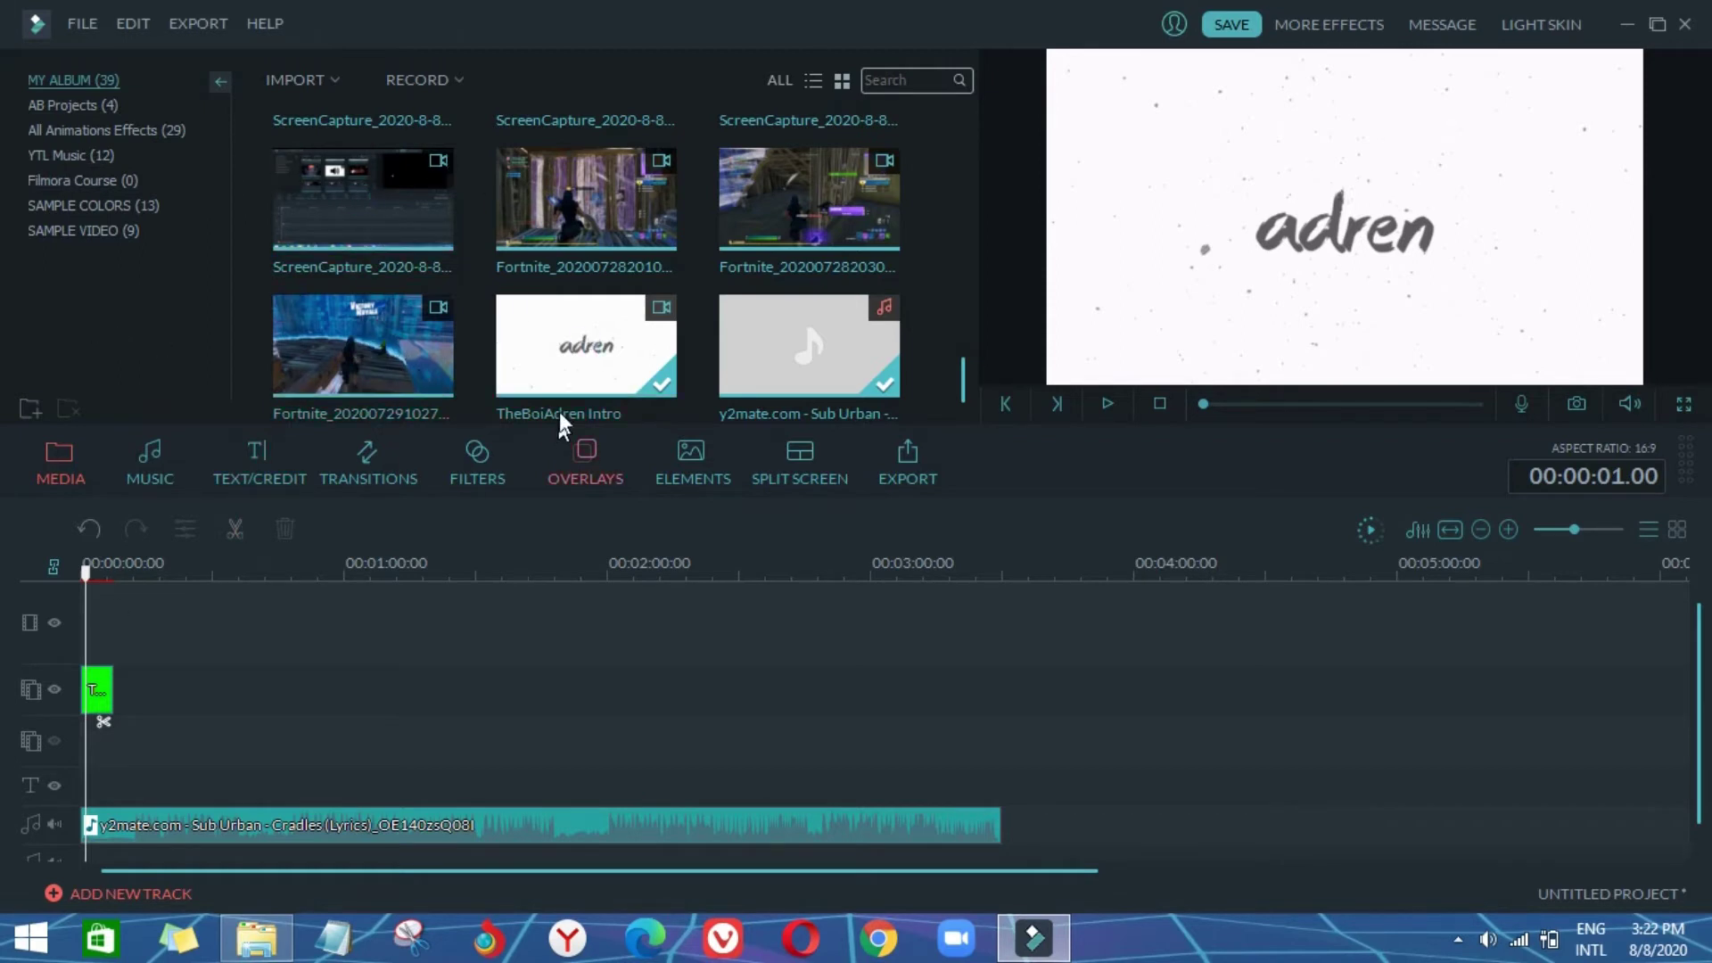
{"action": "left_click_drag", "start_coordinate": [409, 373], "coordinate": [803, 711]}
{"action": "key", "text": "Delete"}
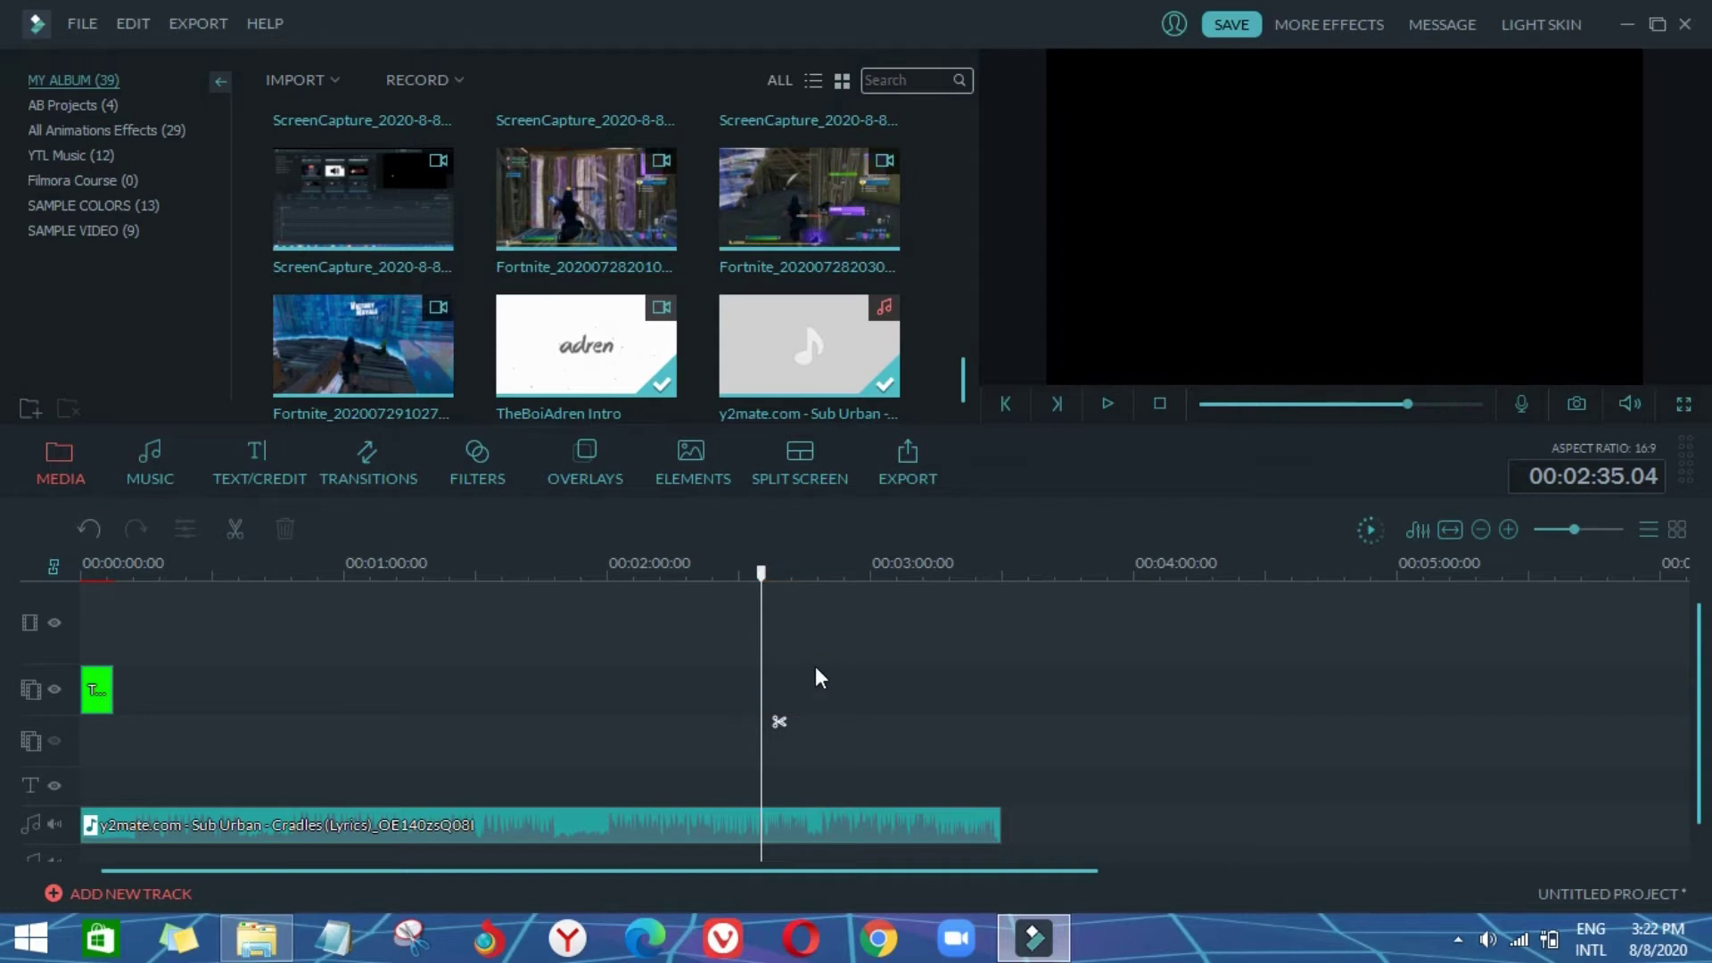
{"action": "left_click_drag", "start_coordinate": [731, 200], "coordinate": [415, 629]}
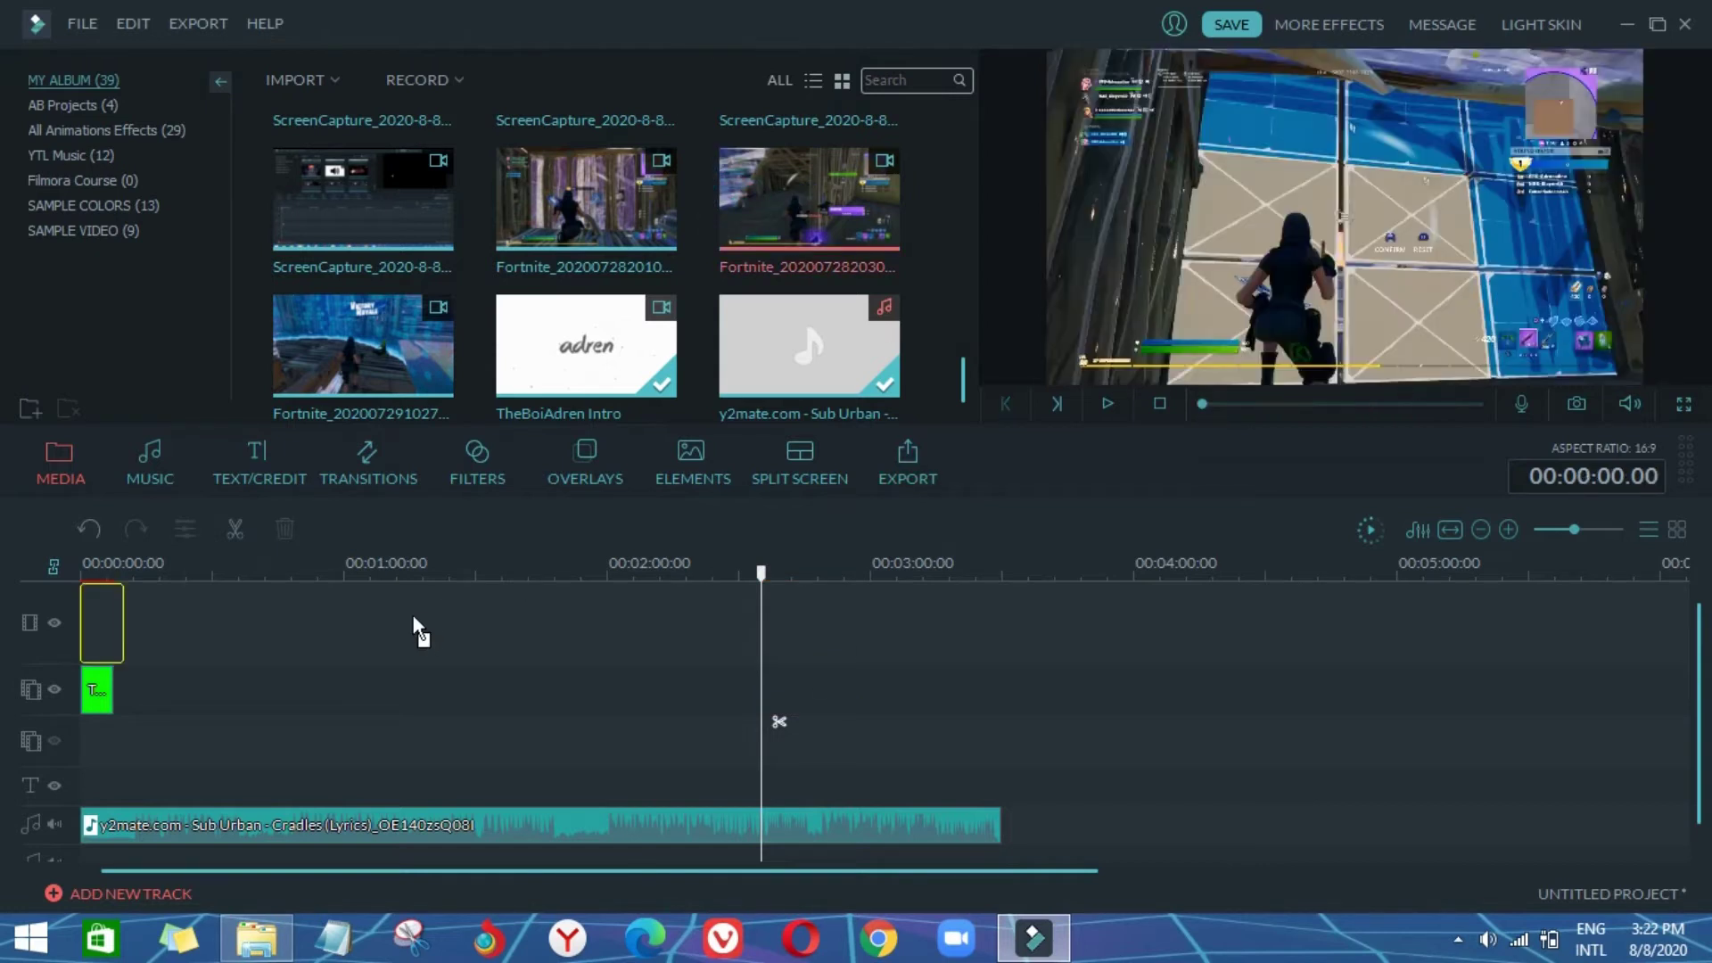
{"action": "left_click_drag", "start_coordinate": [604, 630], "coordinate": [767, 630]}
{"action": "left_click_drag", "start_coordinate": [571, 629], "coordinate": [904, 629]}
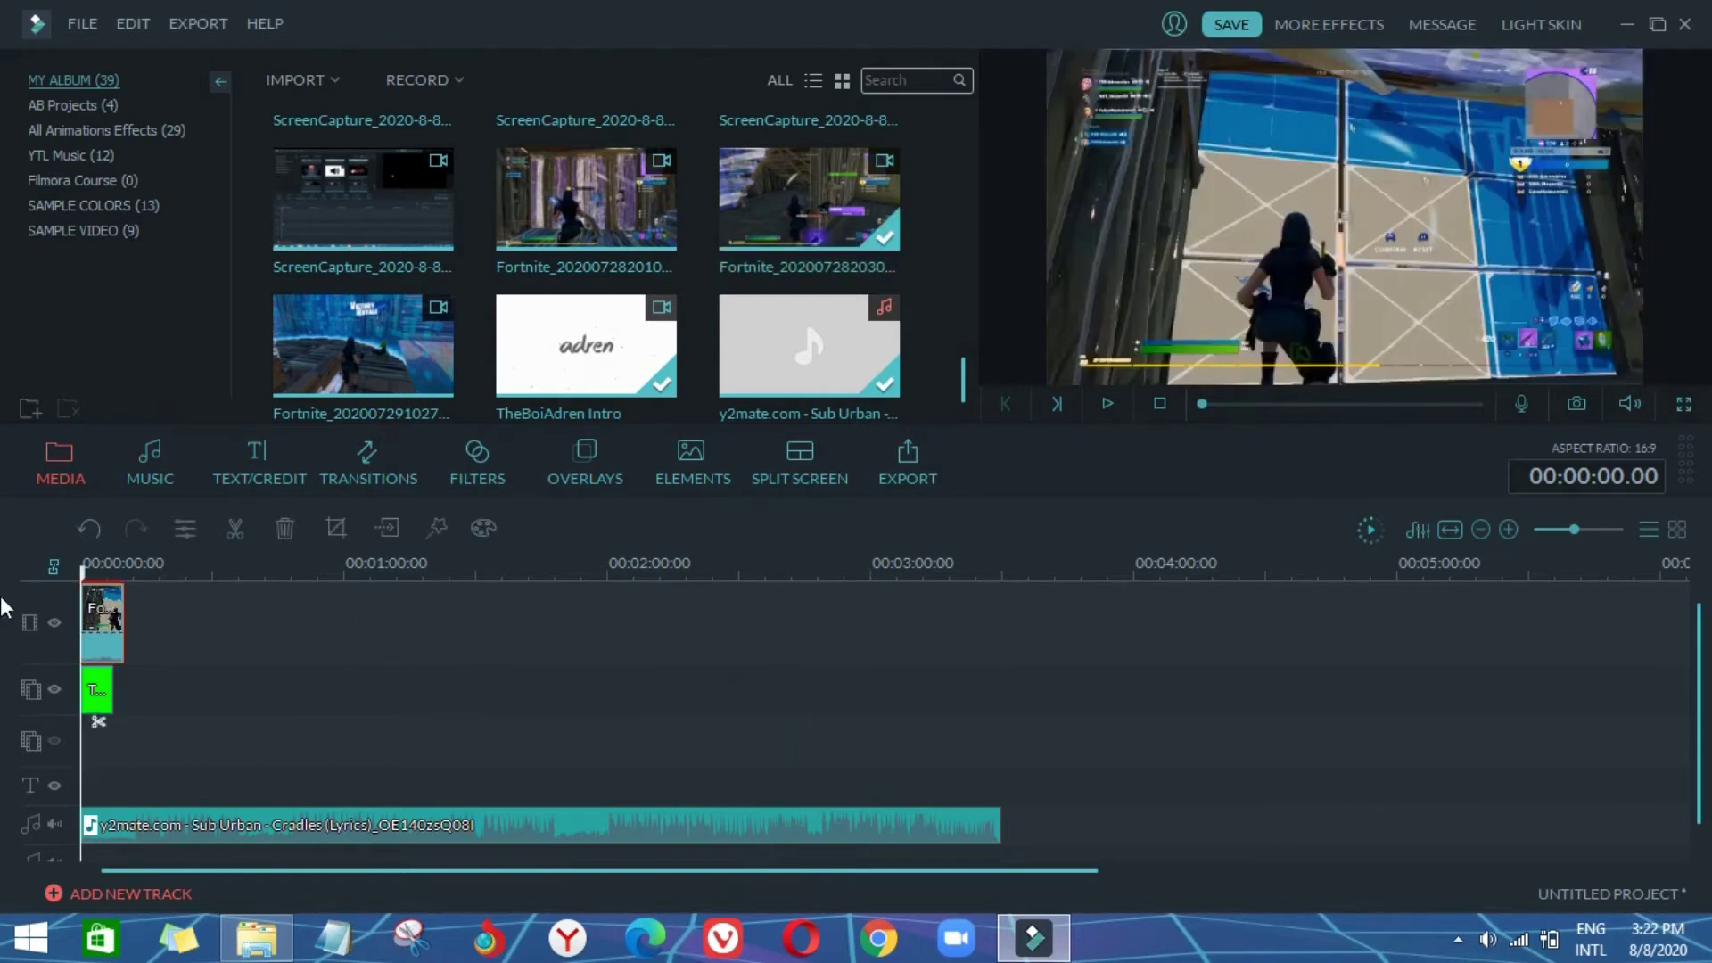
{"action": "key", "text": "Delete"}
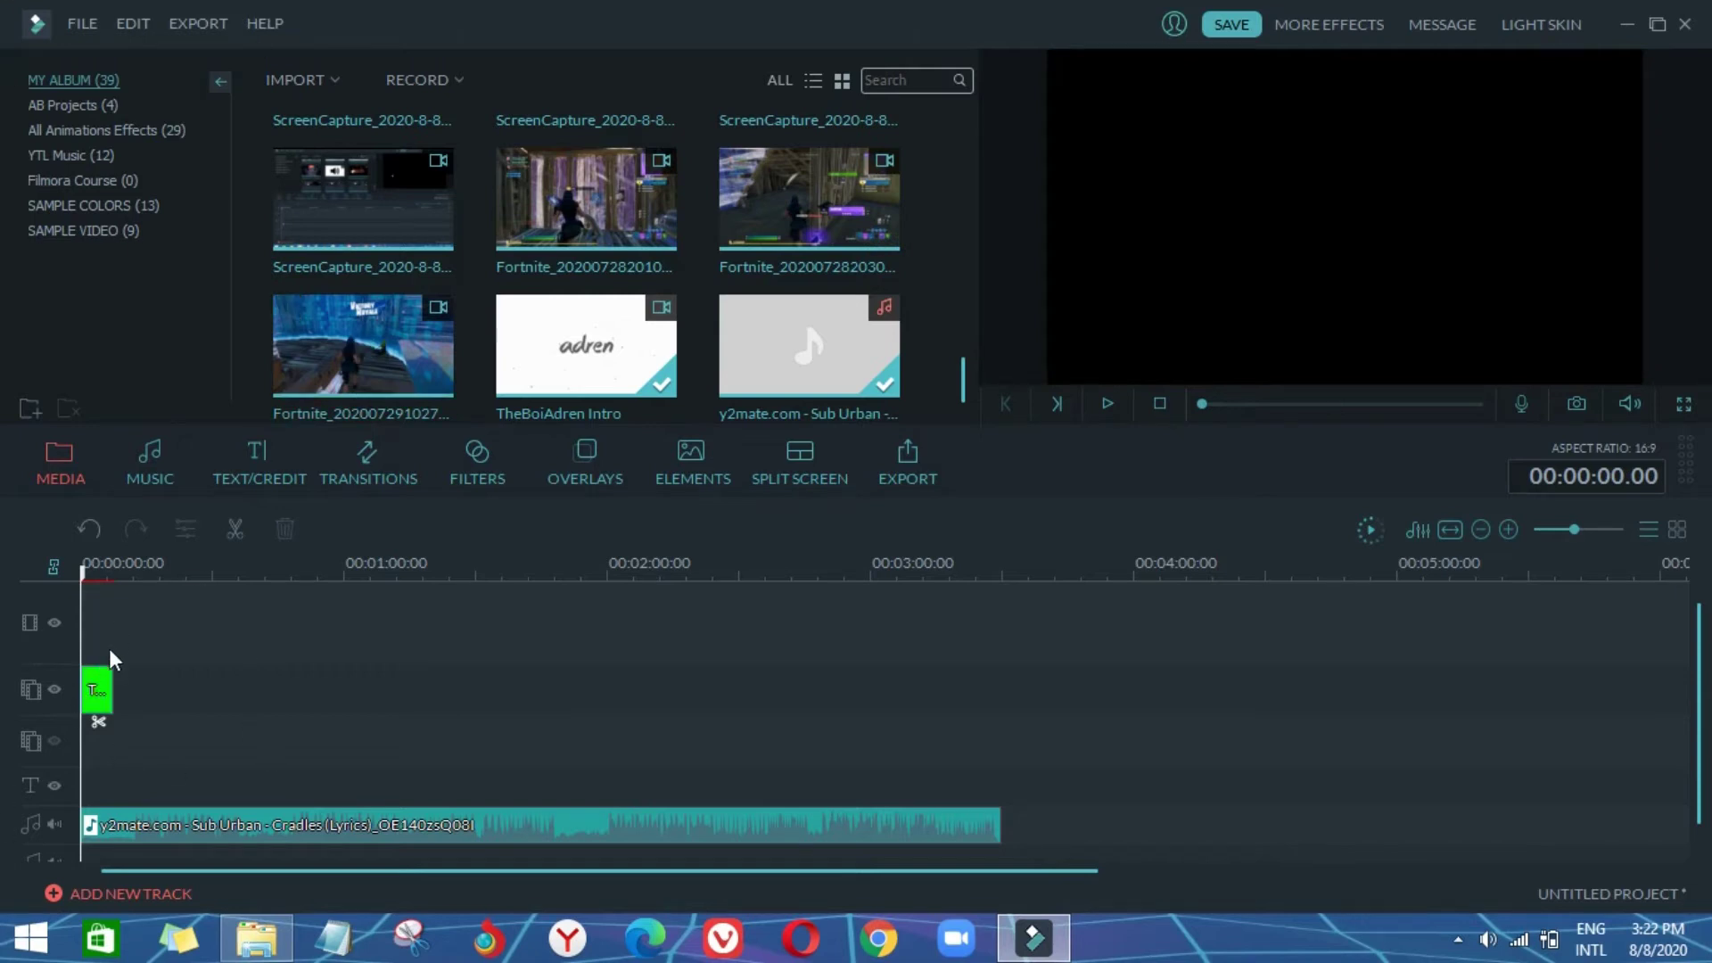
Step: Place the Black sample colour on the main video track above the intro and extend it to the intro's end
{"action": "left_click", "coordinate": [46, 208]}
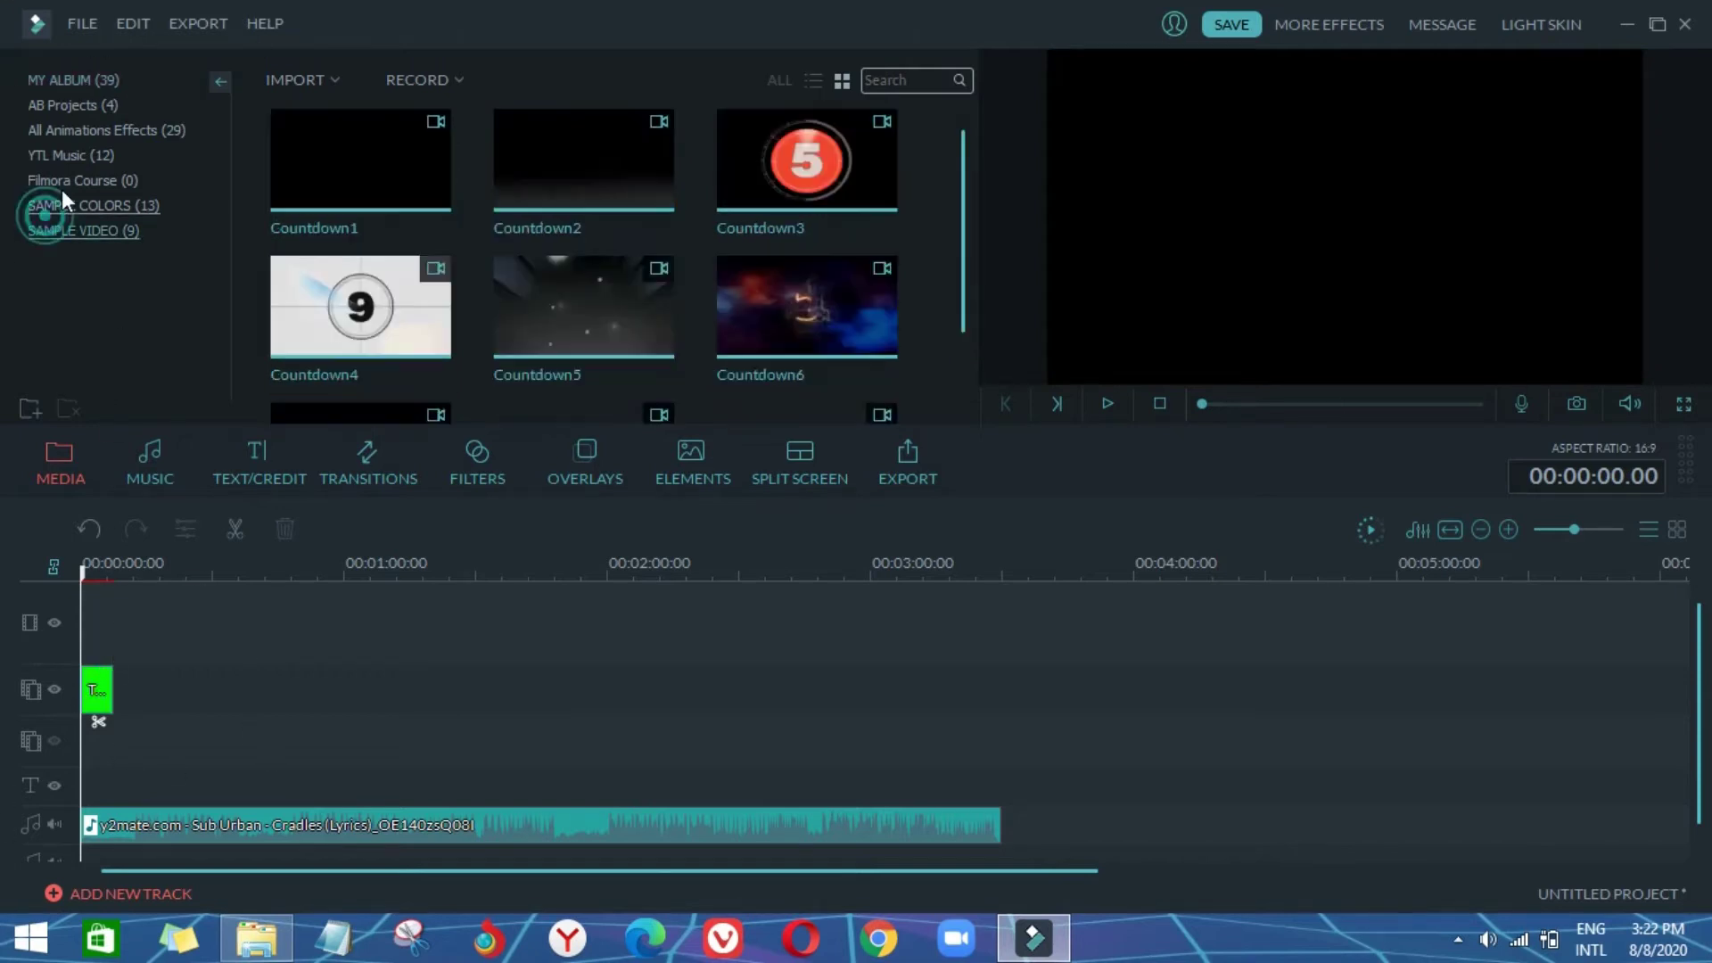
{"action": "left_click_drag", "start_coordinate": [371, 196], "coordinate": [125, 617]}
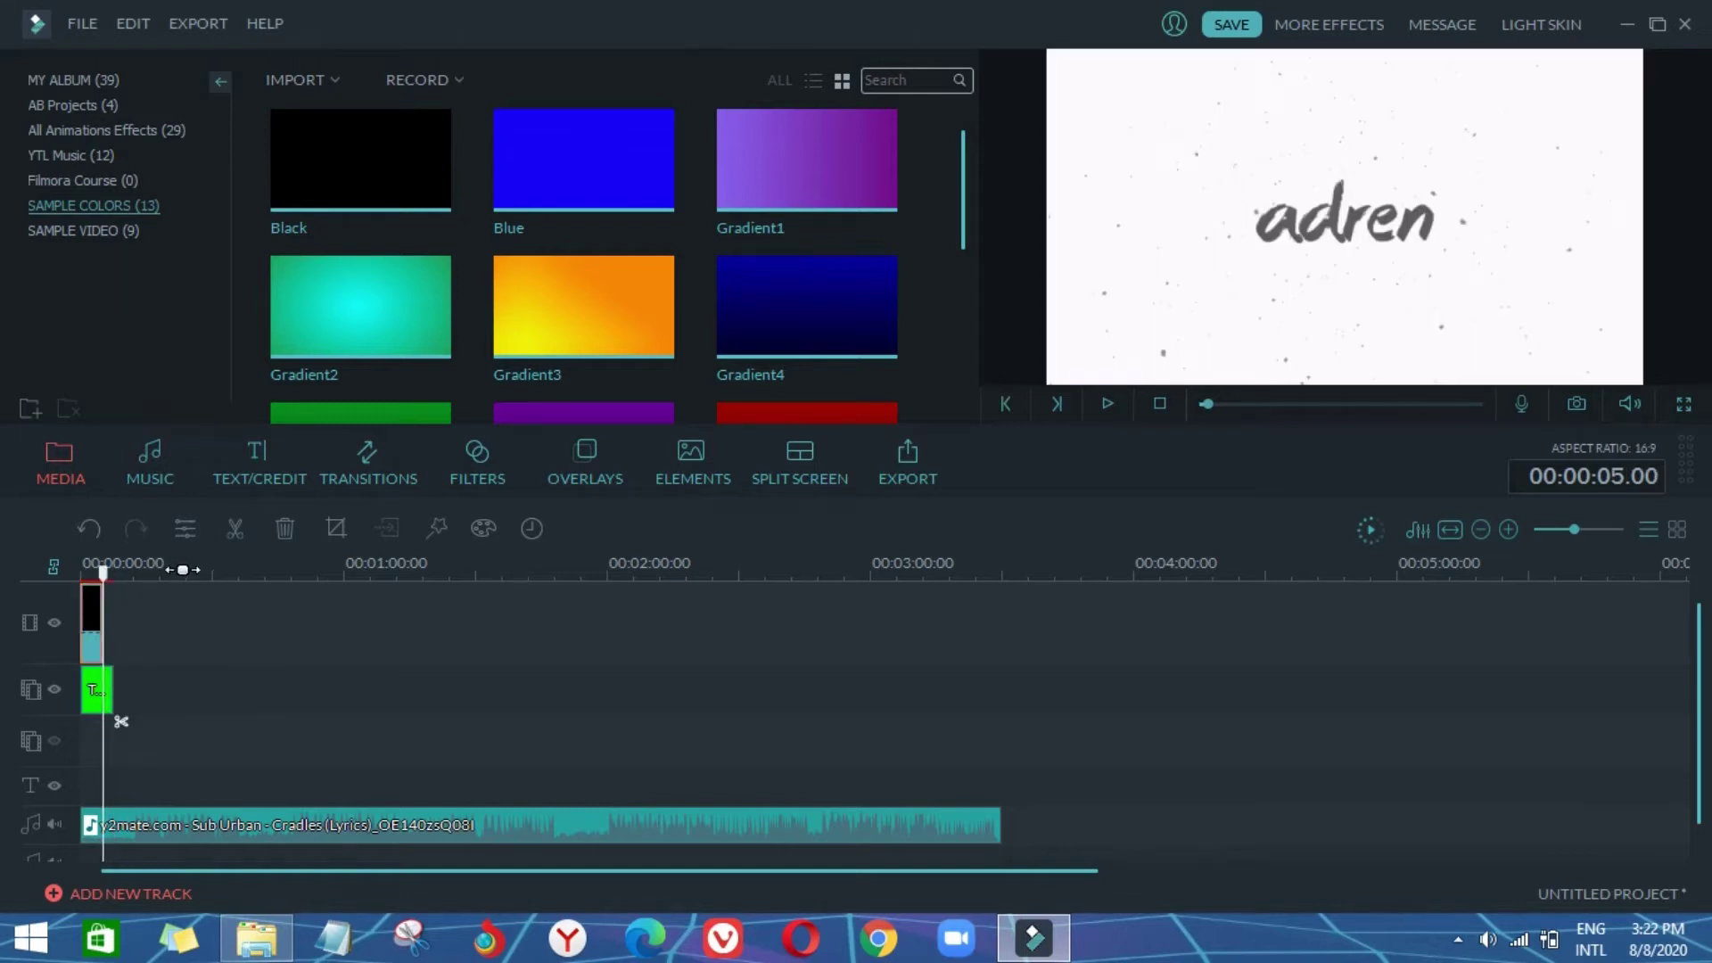
{"action": "scroll", "coordinate": [918, 657], "scroll_direction": "up", "scroll_amount": 2}
{"action": "left_click_drag", "start_coordinate": [260, 635], "coordinate": [362, 640]}
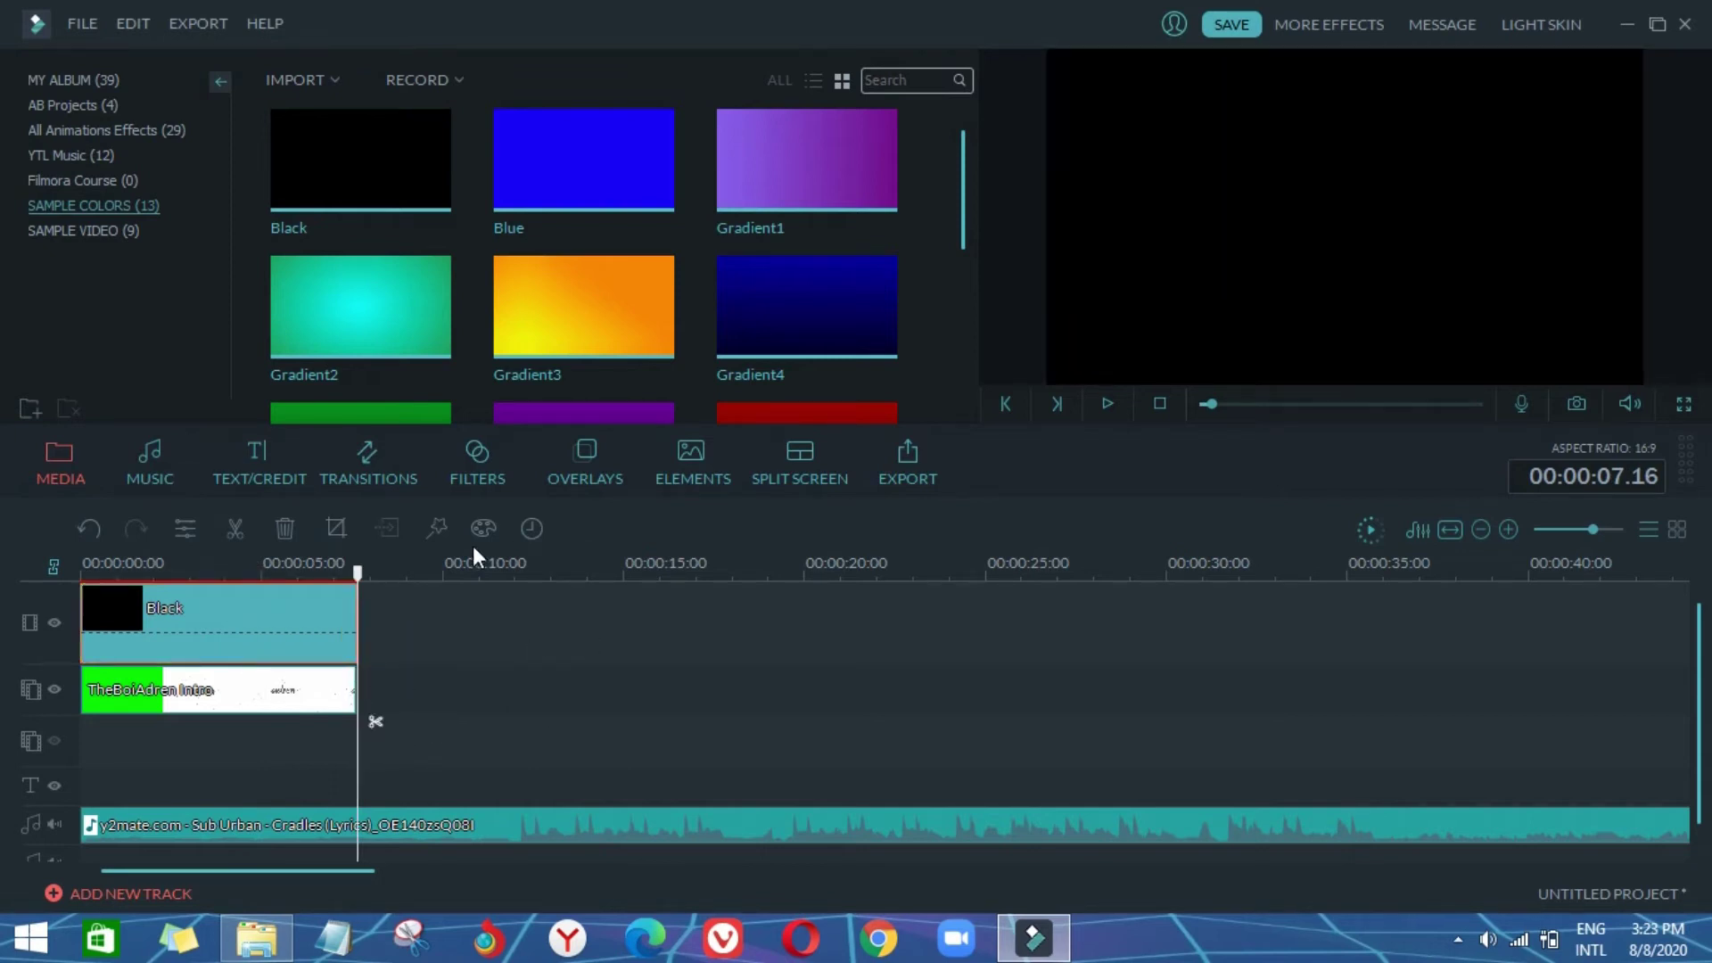
Step: Extend the Black clip past the intro's end, to about 00:00:08.10
{"action": "key", "text": "Home"}
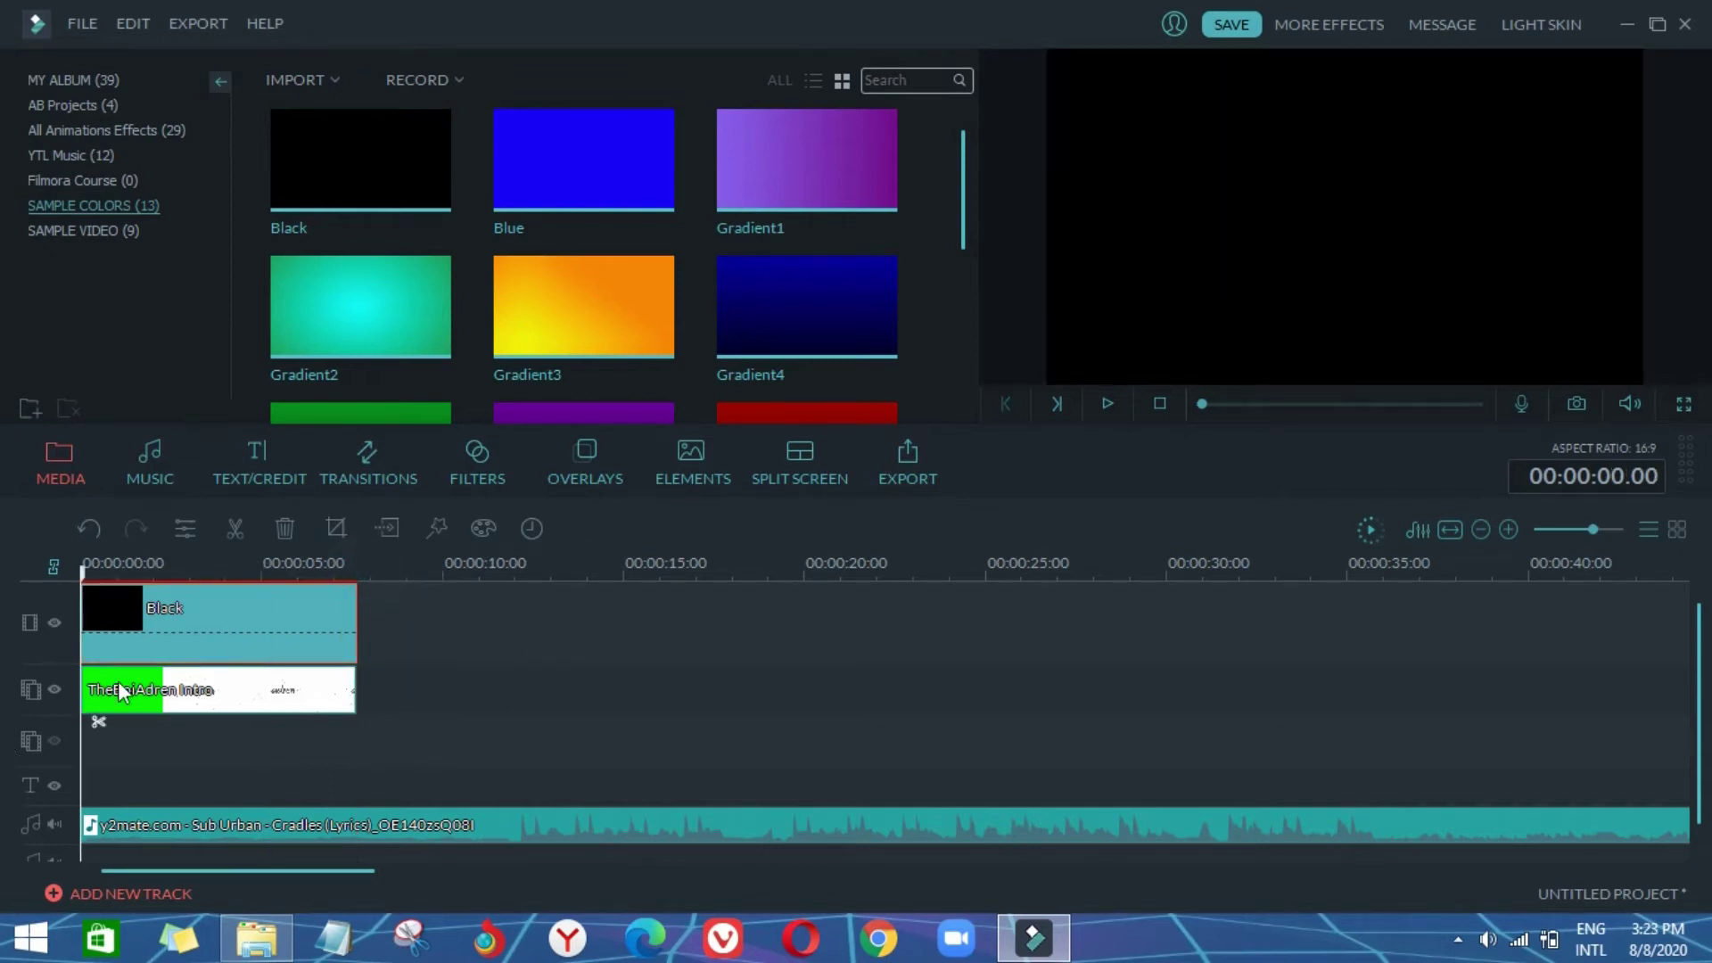
{"action": "scroll", "coordinate": [585, 559], "scroll_direction": "down", "scroll_amount": 1}
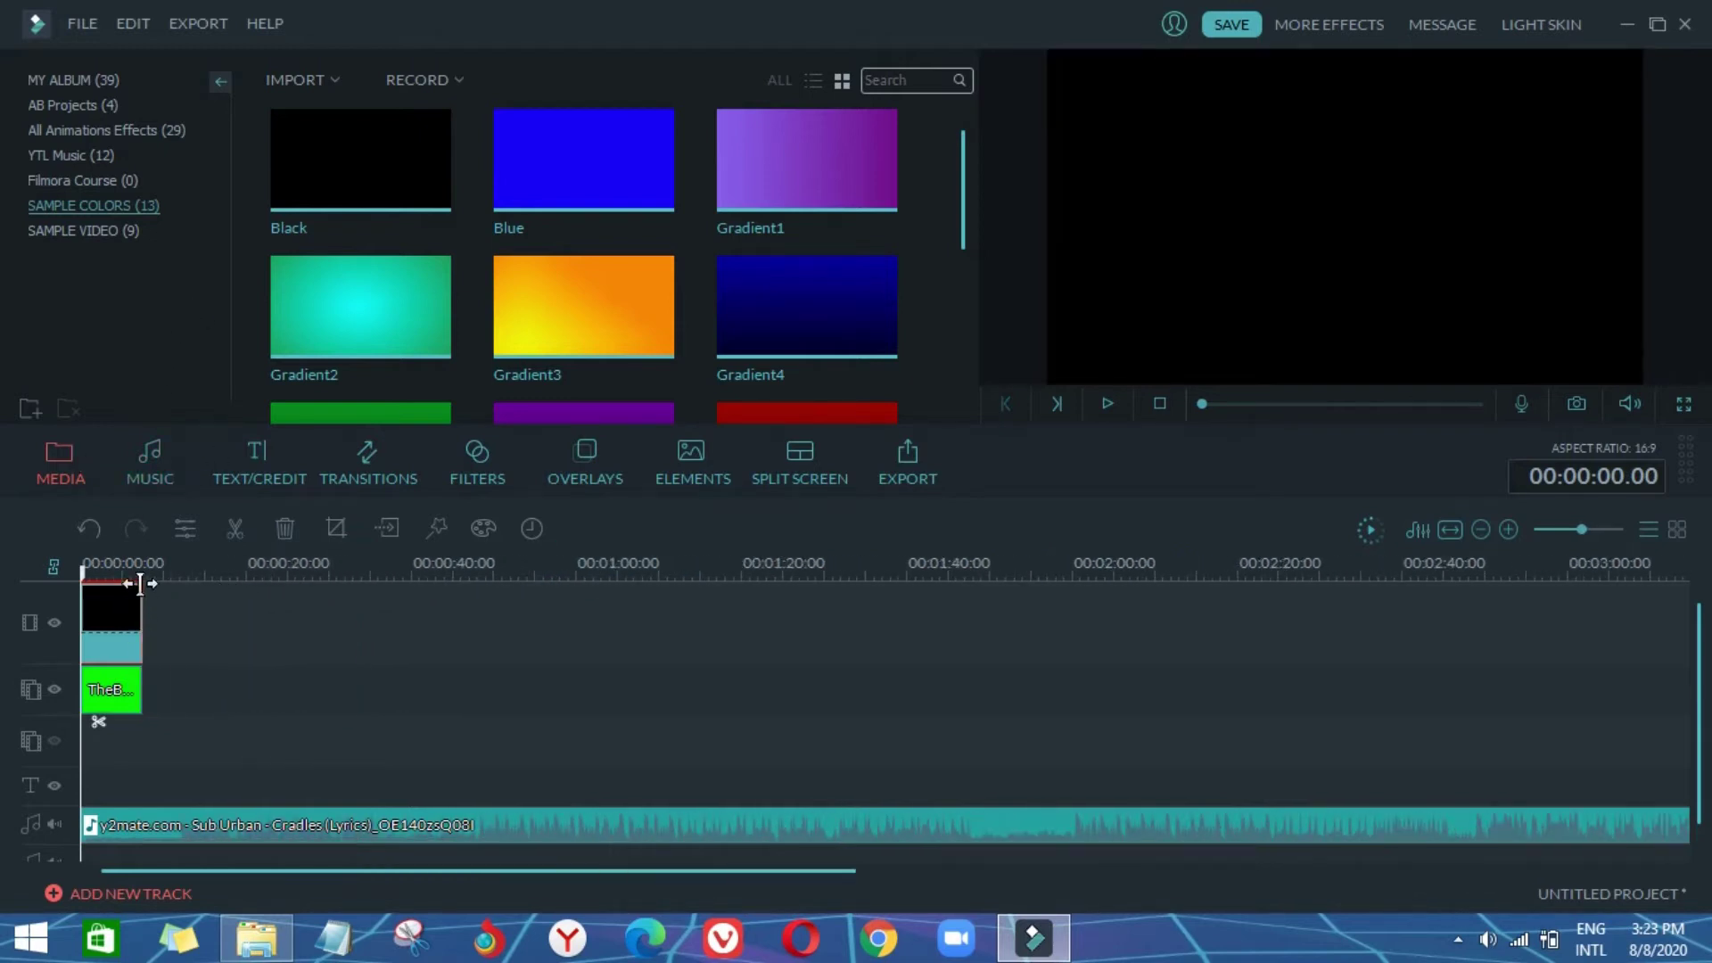
{"action": "scroll", "coordinate": [138, 578], "scroll_direction": "up", "scroll_amount": 5}
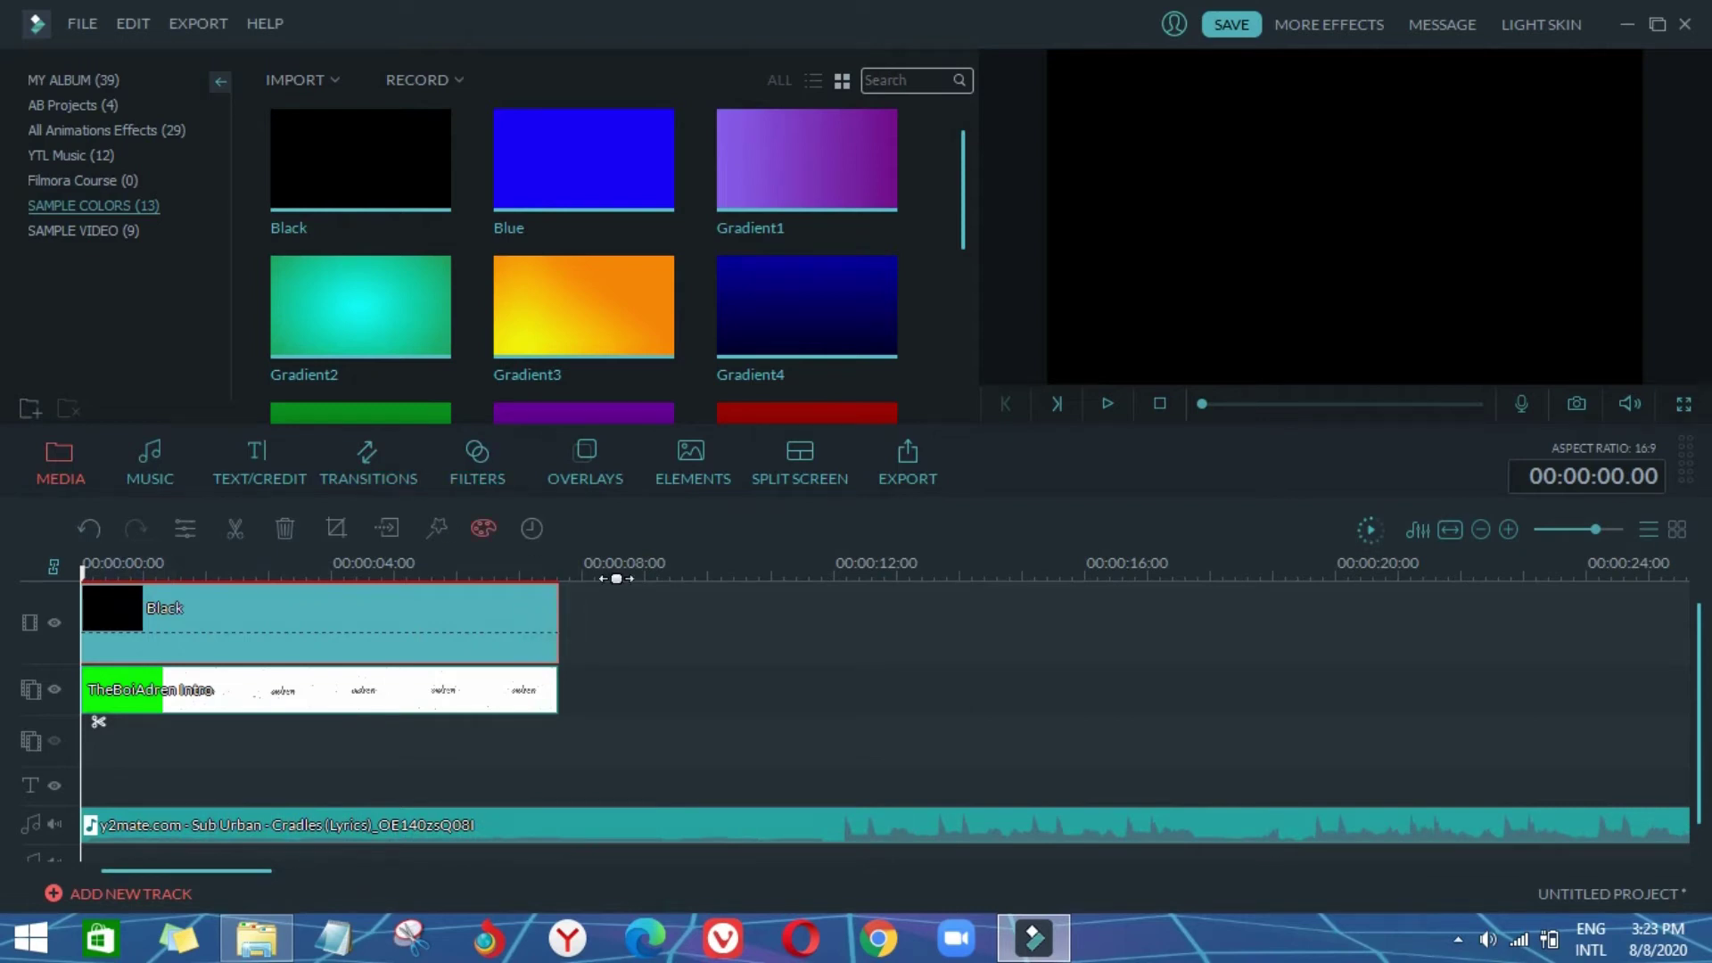
{"action": "left_click", "coordinate": [582, 680]}
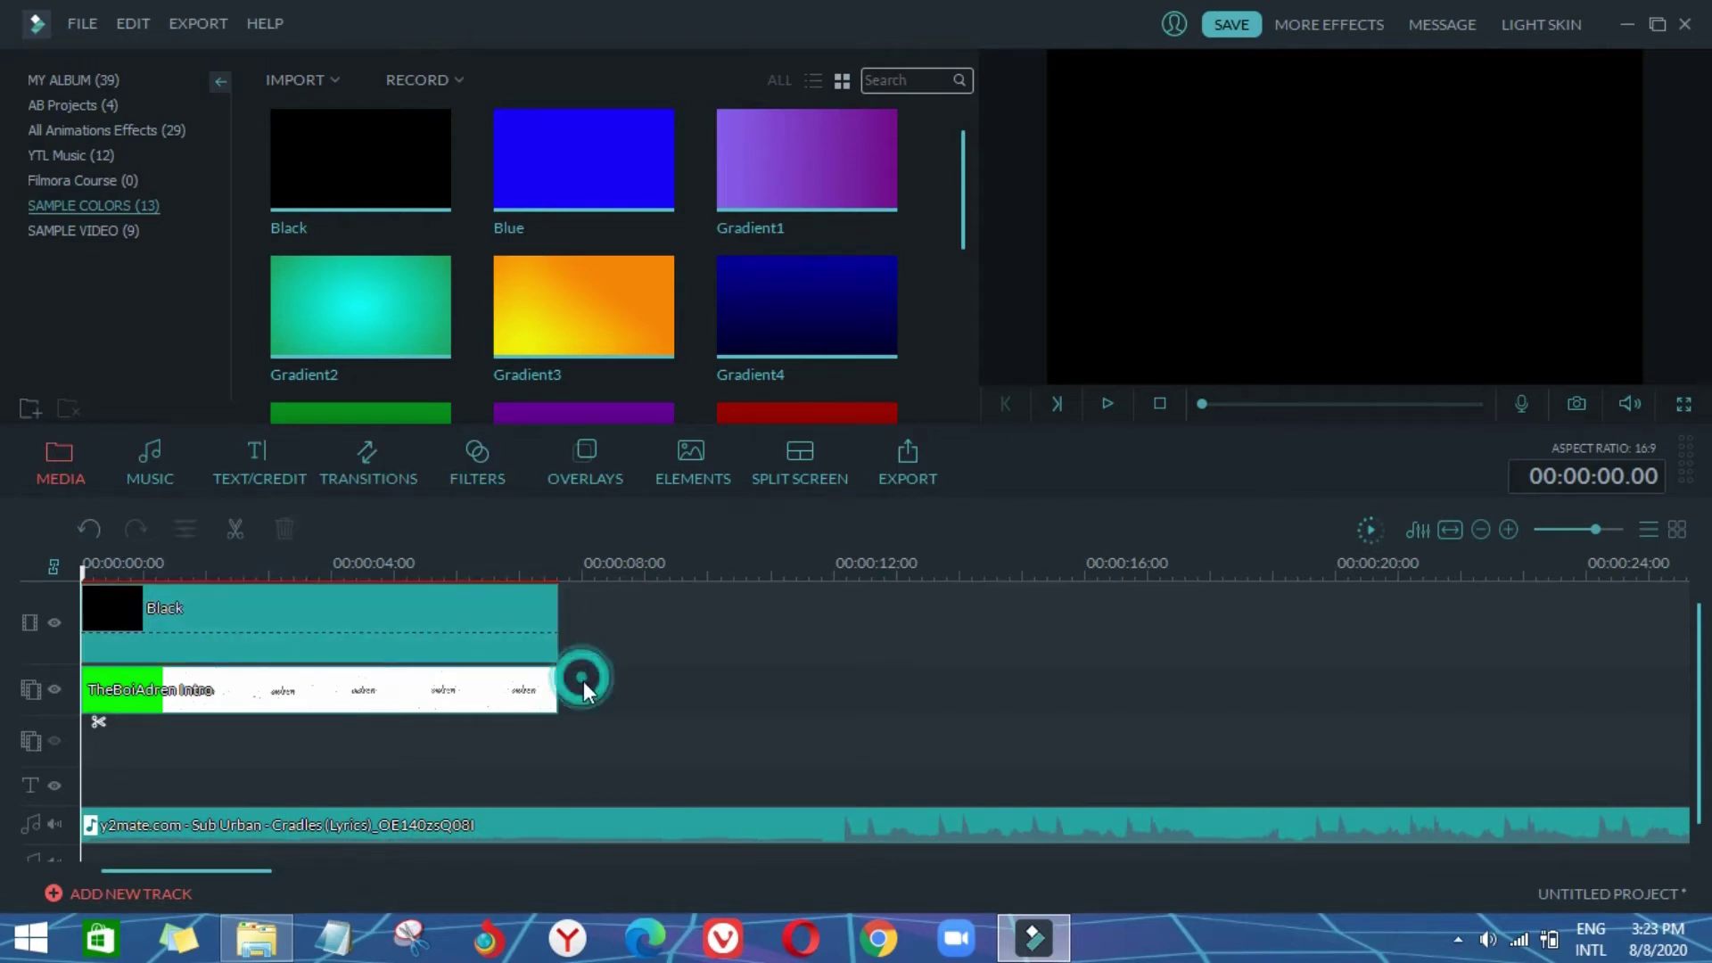
{"action": "left_click", "coordinate": [536, 629]}
{"action": "left_click_drag", "start_coordinate": [555, 630], "coordinate": [606, 634]}
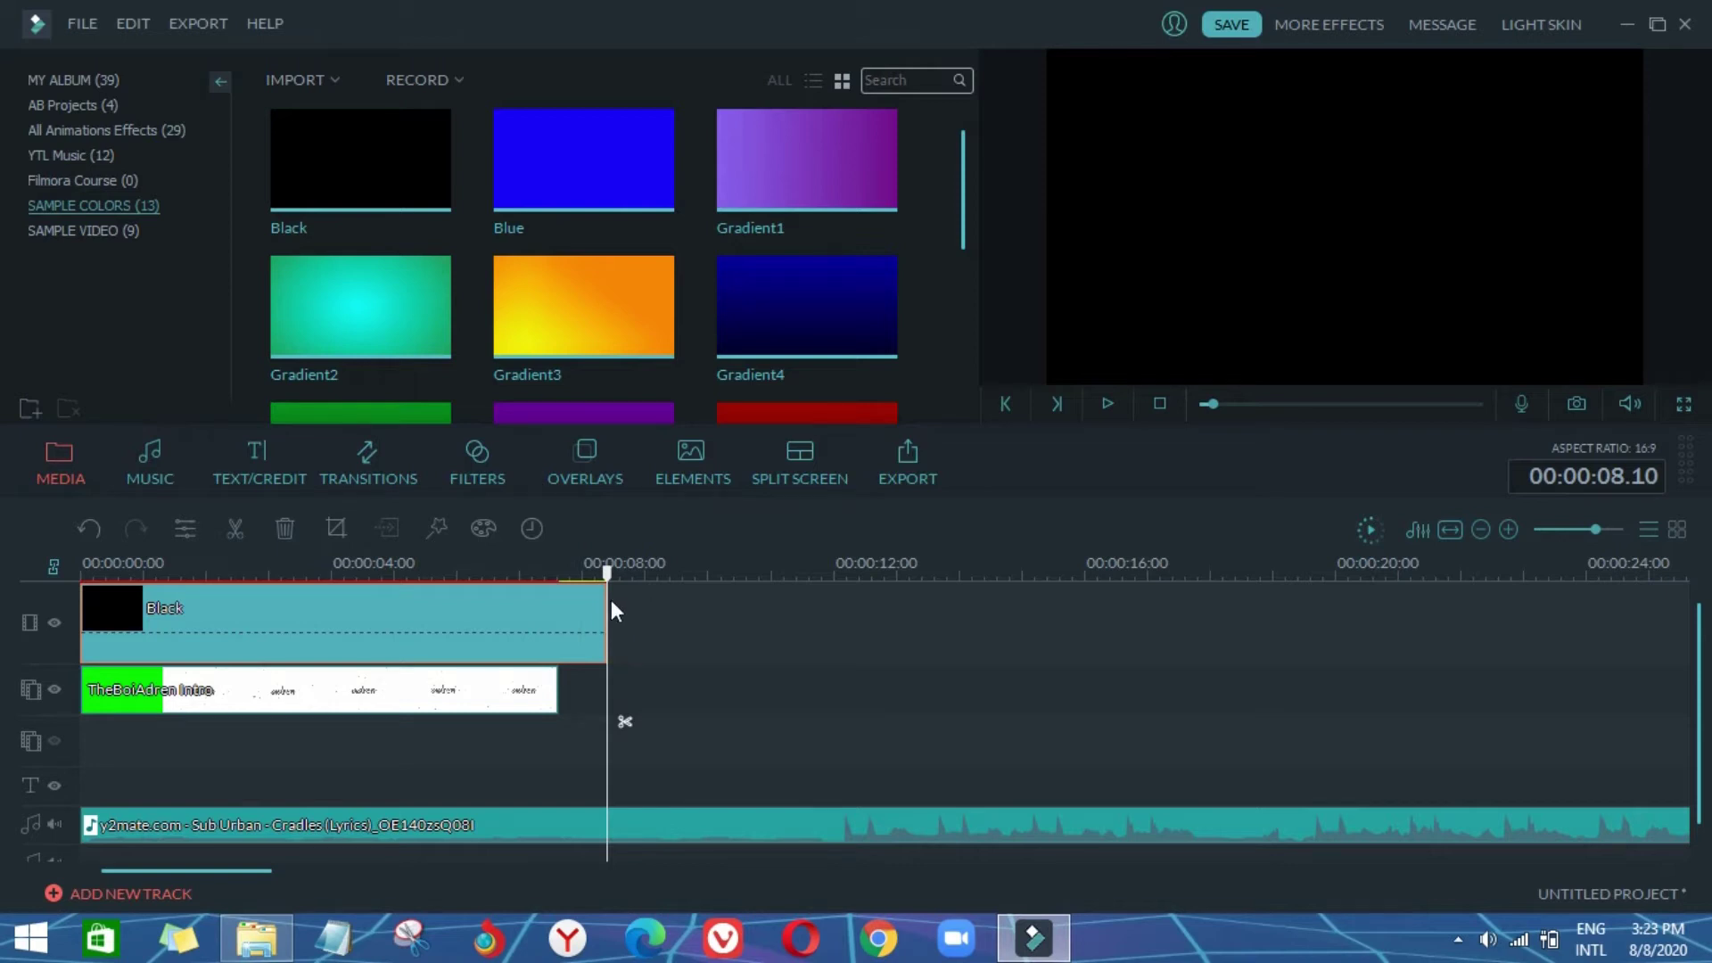
Step: Try a Dissolve transition at the end of the Black clip, and trim the clip back to the intro's end
{"action": "left_click", "coordinate": [362, 471]}
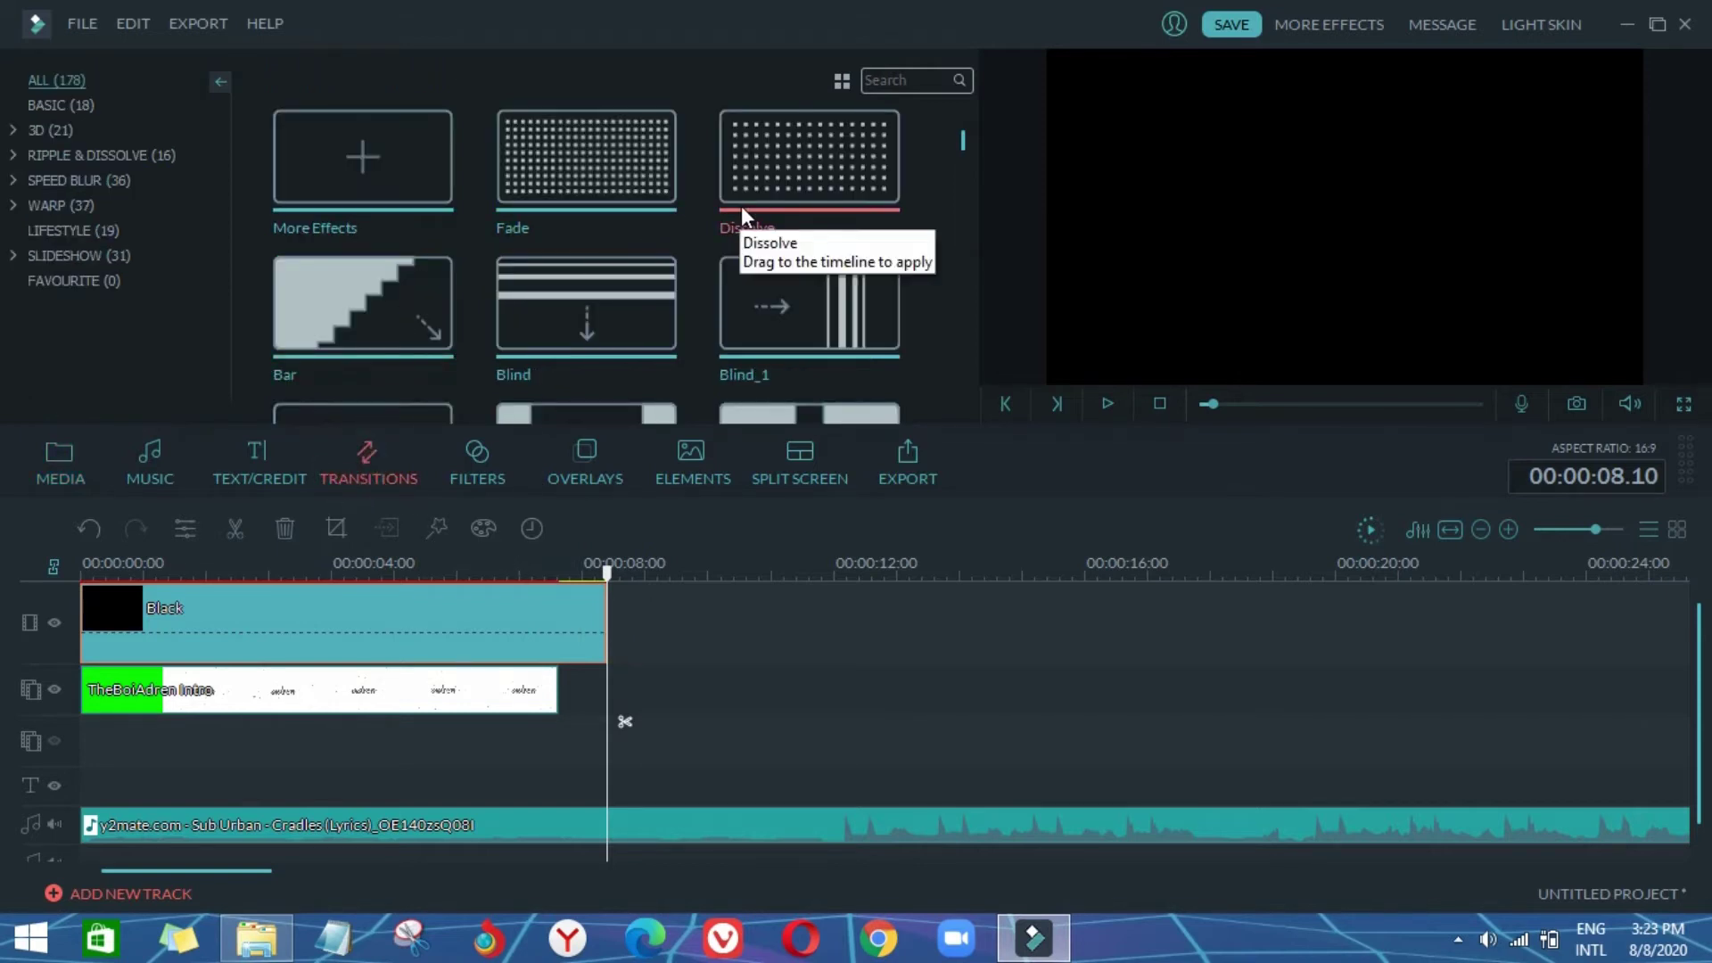
{"action": "left_click_drag", "start_coordinate": [754, 201], "coordinate": [649, 592]}
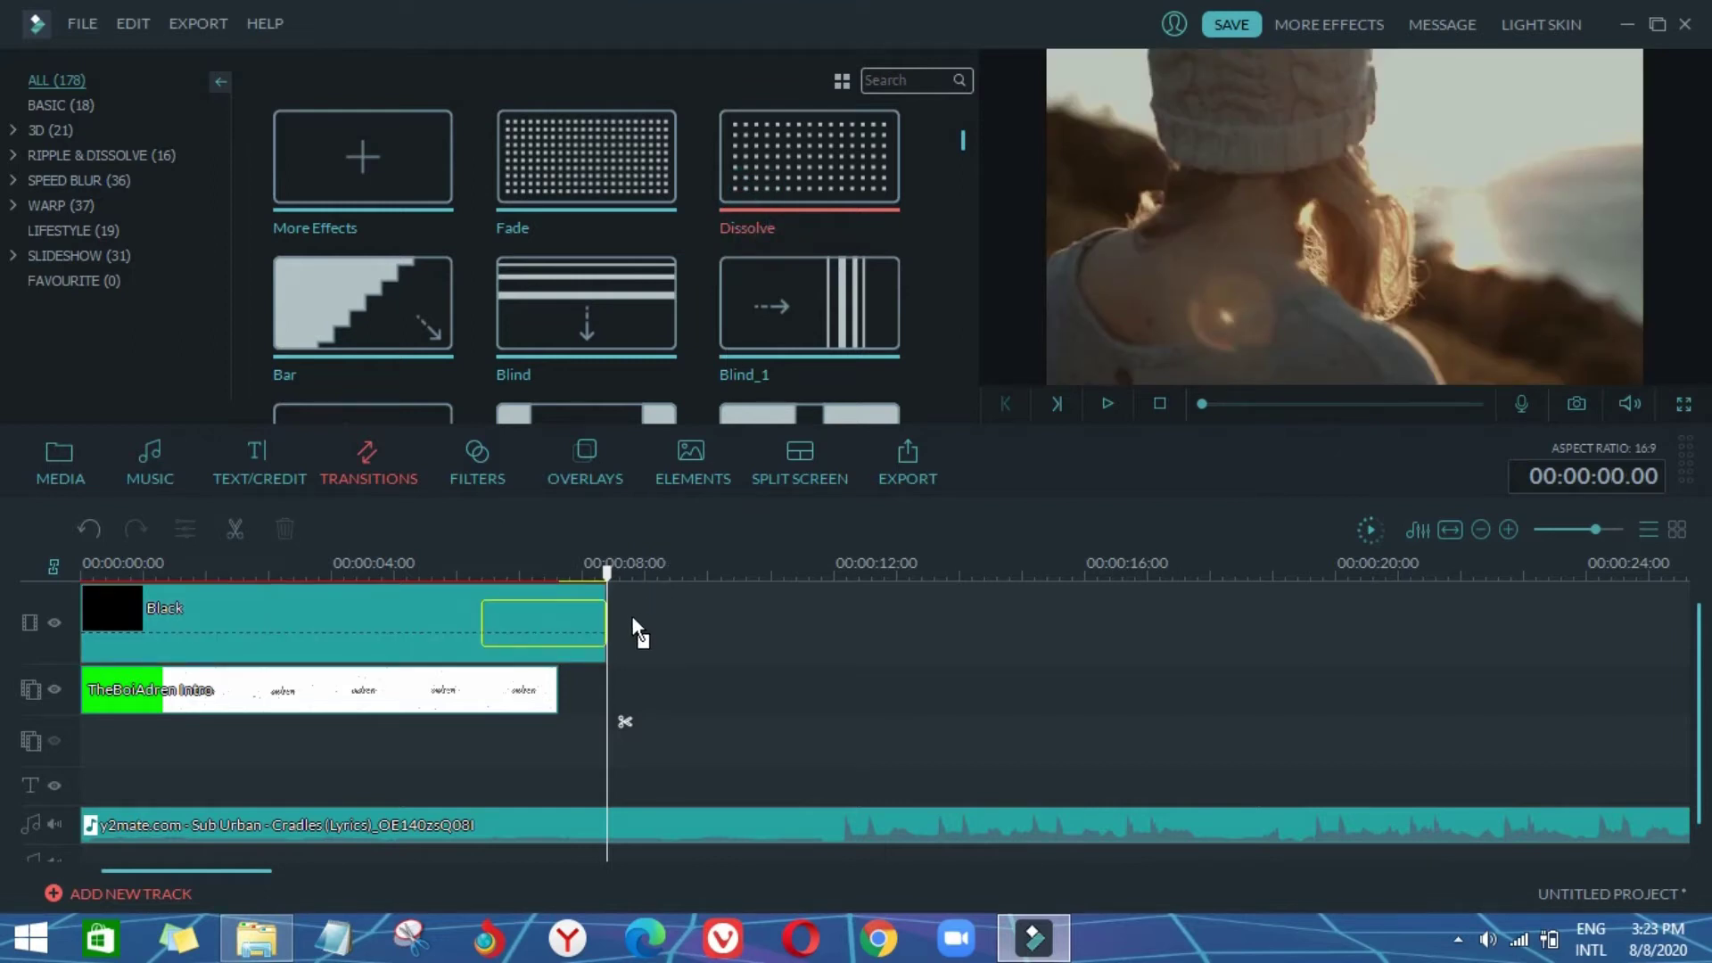
{"action": "left_click_drag", "start_coordinate": [639, 632], "coordinate": [560, 624]}
{"action": "left_click", "coordinate": [606, 637]}
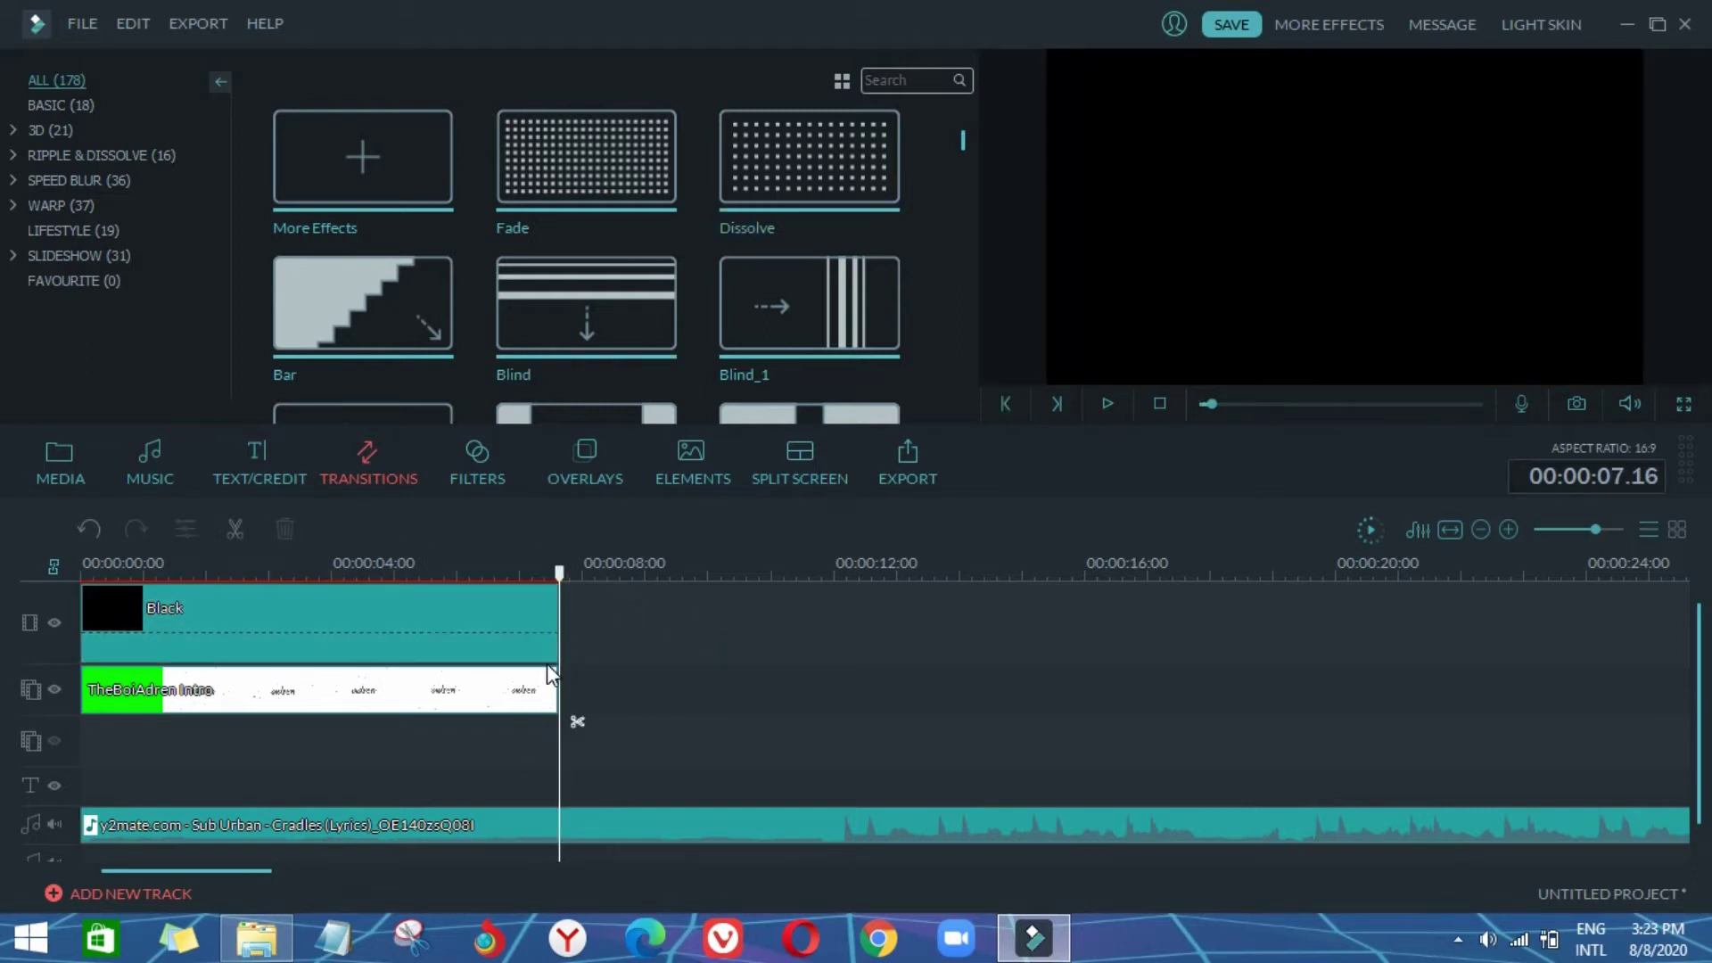
{"action": "left_click", "coordinate": [64, 450]}
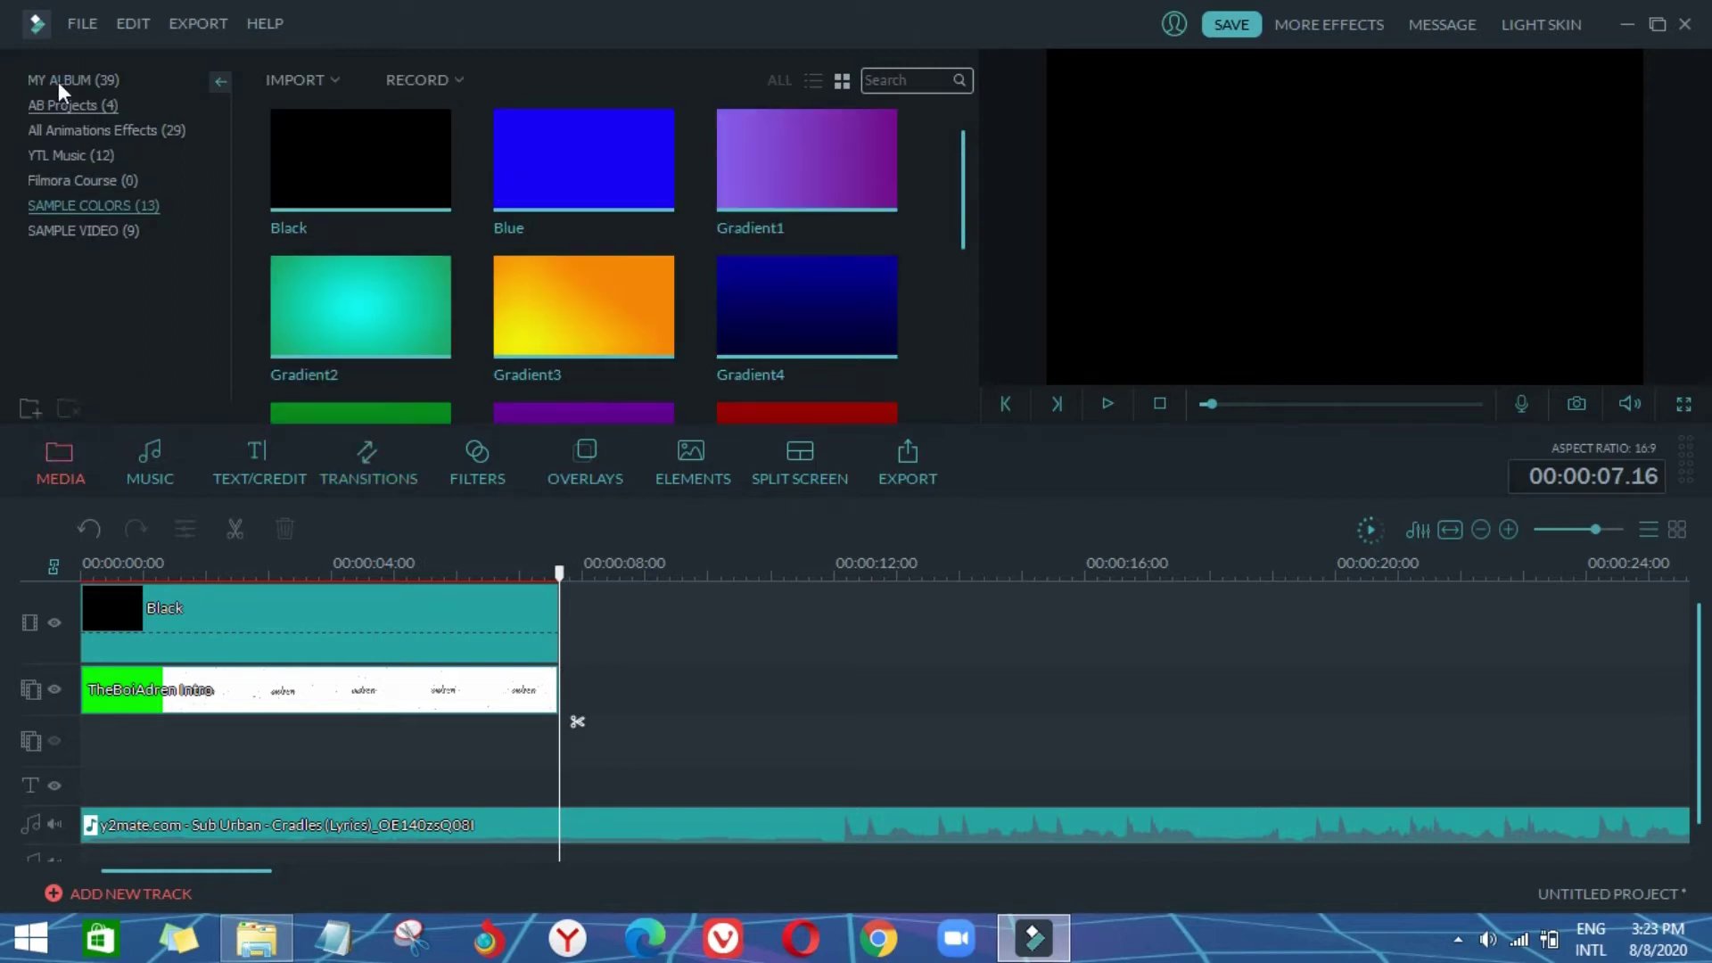
{"action": "left_click", "coordinate": [57, 82]}
{"action": "left_click_drag", "start_coordinate": [958, 253], "coordinate": [944, 467]}
{"action": "left_click_drag", "start_coordinate": [326, 373], "coordinate": [735, 646]}
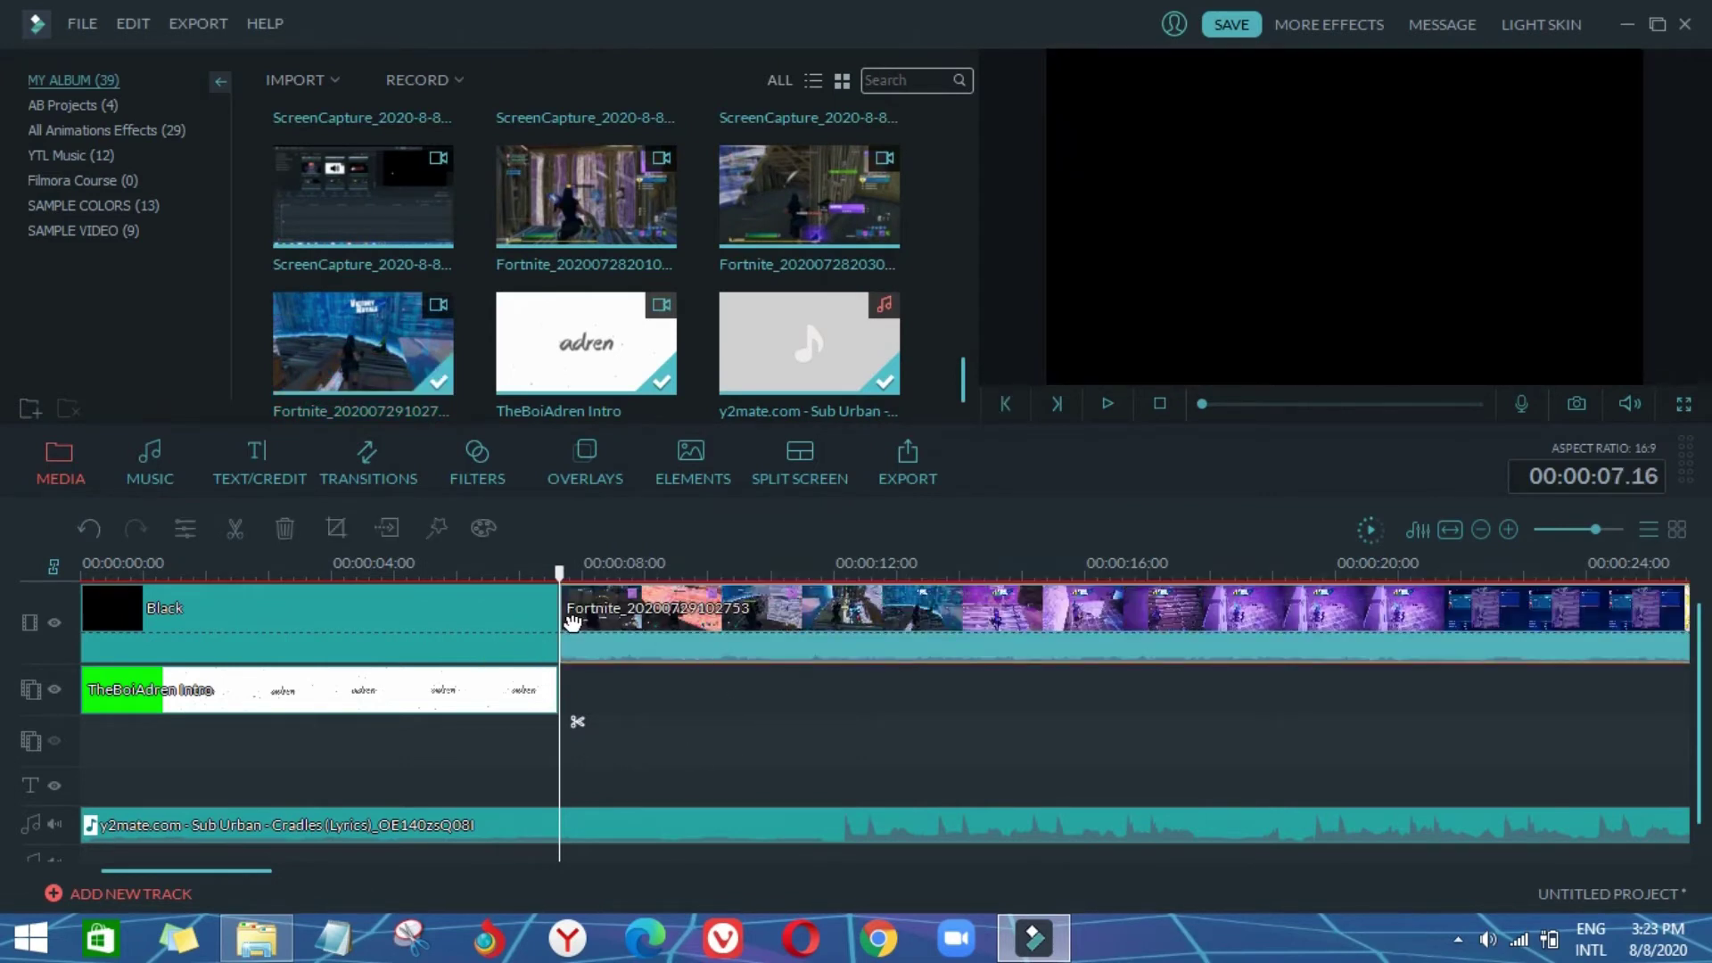
Step: Play the cut from the intro over the Black clip into the Fortnite clip, starting about 00:00:07.00
{"action": "left_click", "coordinate": [367, 456]}
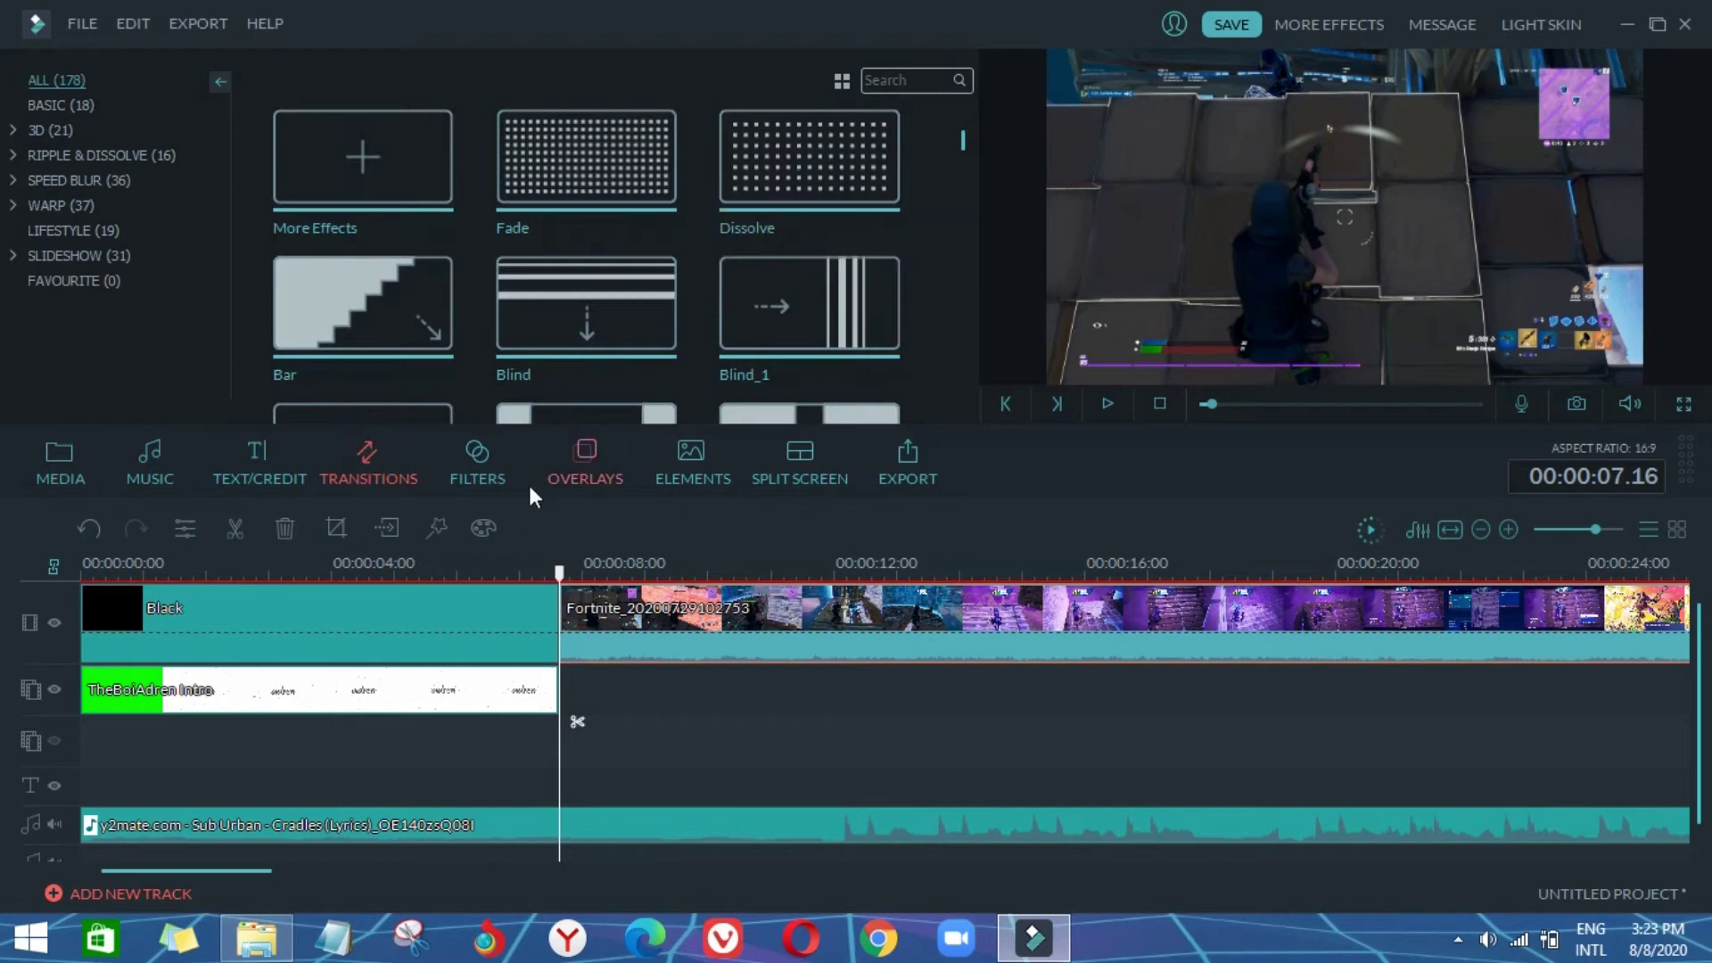
{"action": "left_click", "coordinate": [521, 568]}
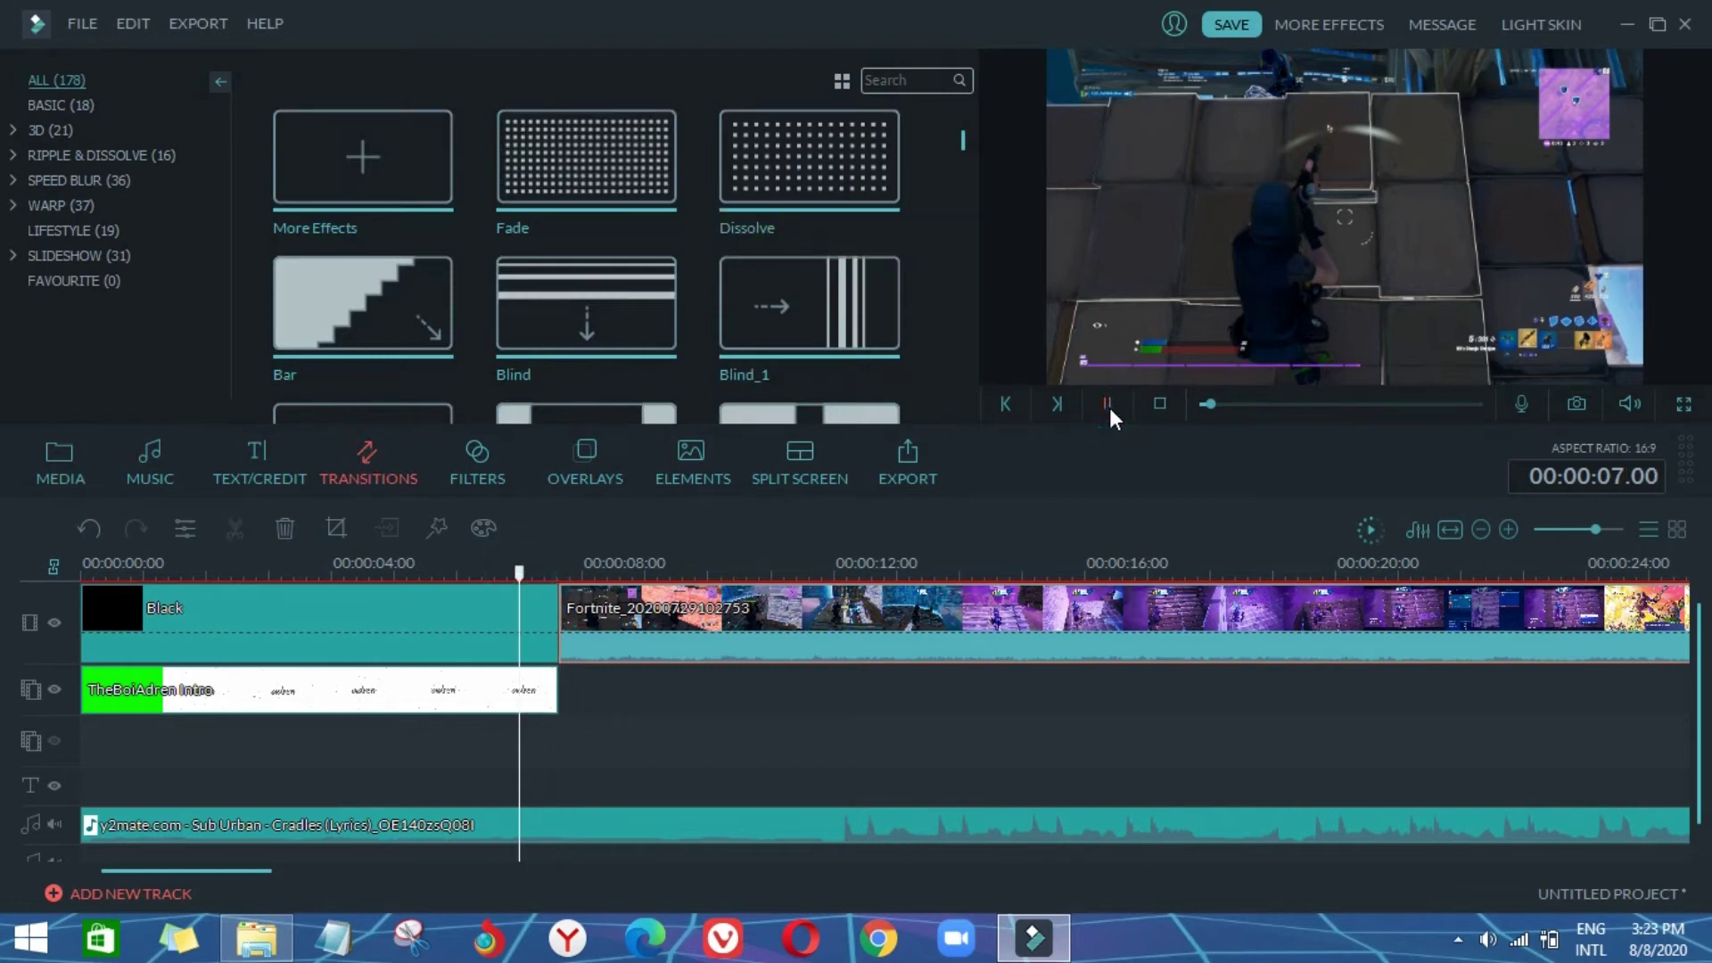
{"action": "left_click", "coordinate": [1108, 404]}
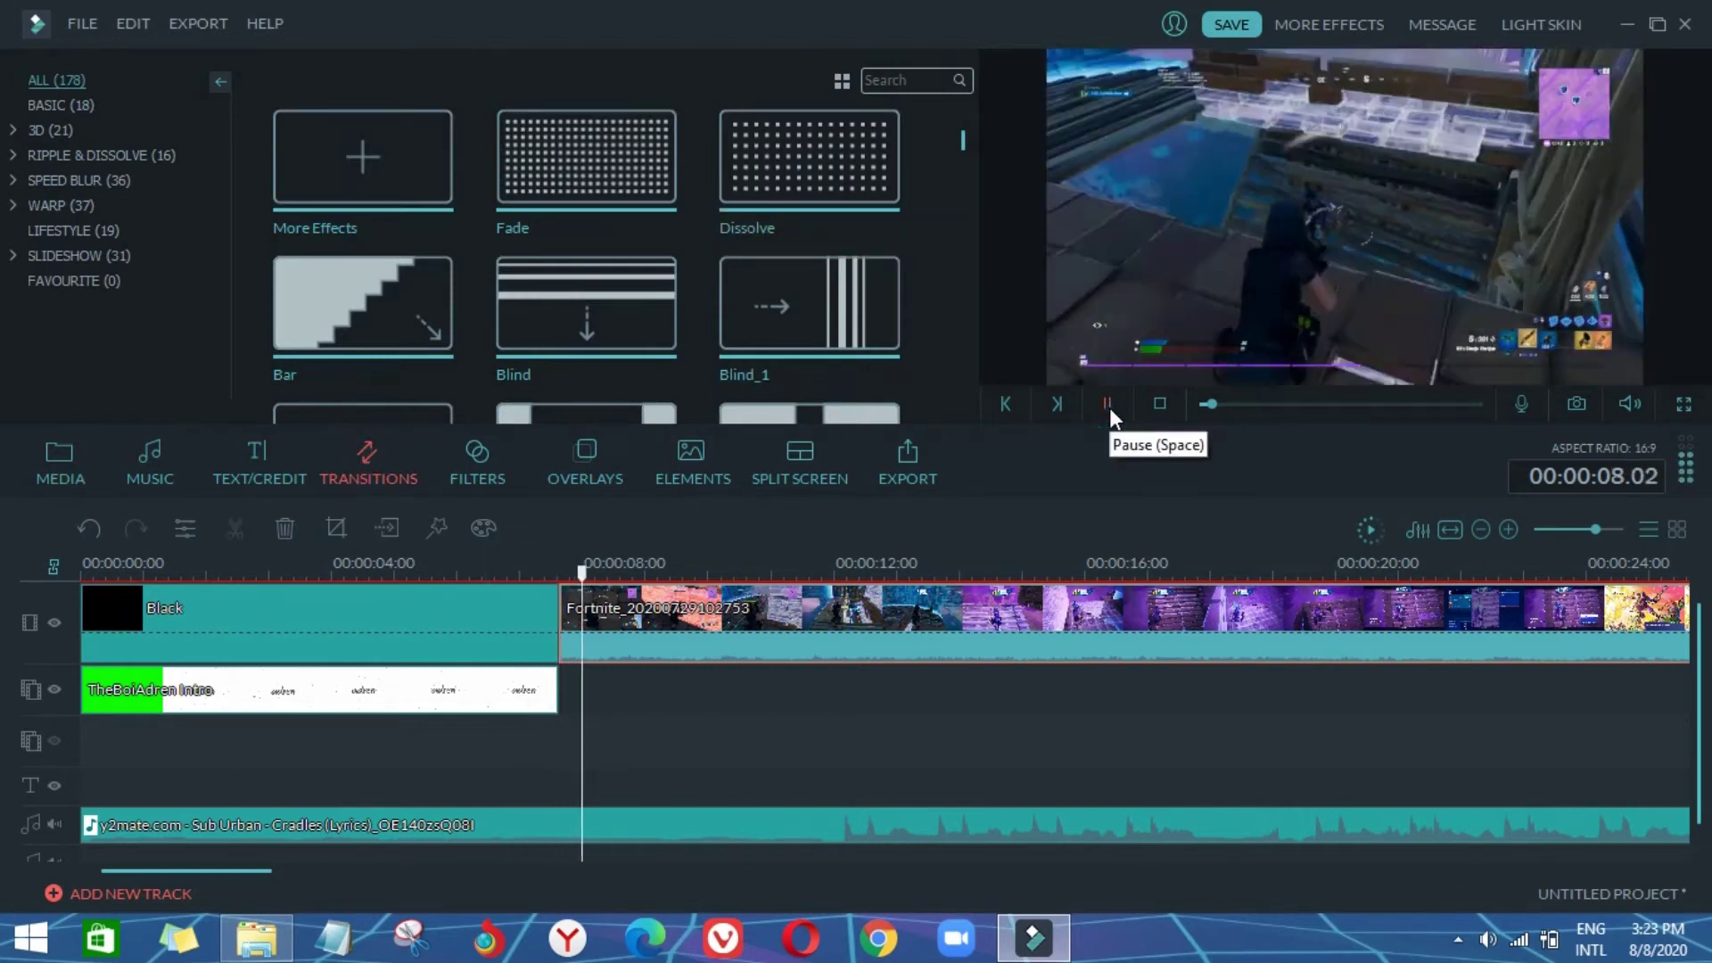
{"action": "left_click", "coordinate": [1107, 404]}
Step: Lower the Fortnite clip's audio volume to 16 and replay the cut from the end of the intro
{"action": "double_click", "coordinate": [952, 642]}
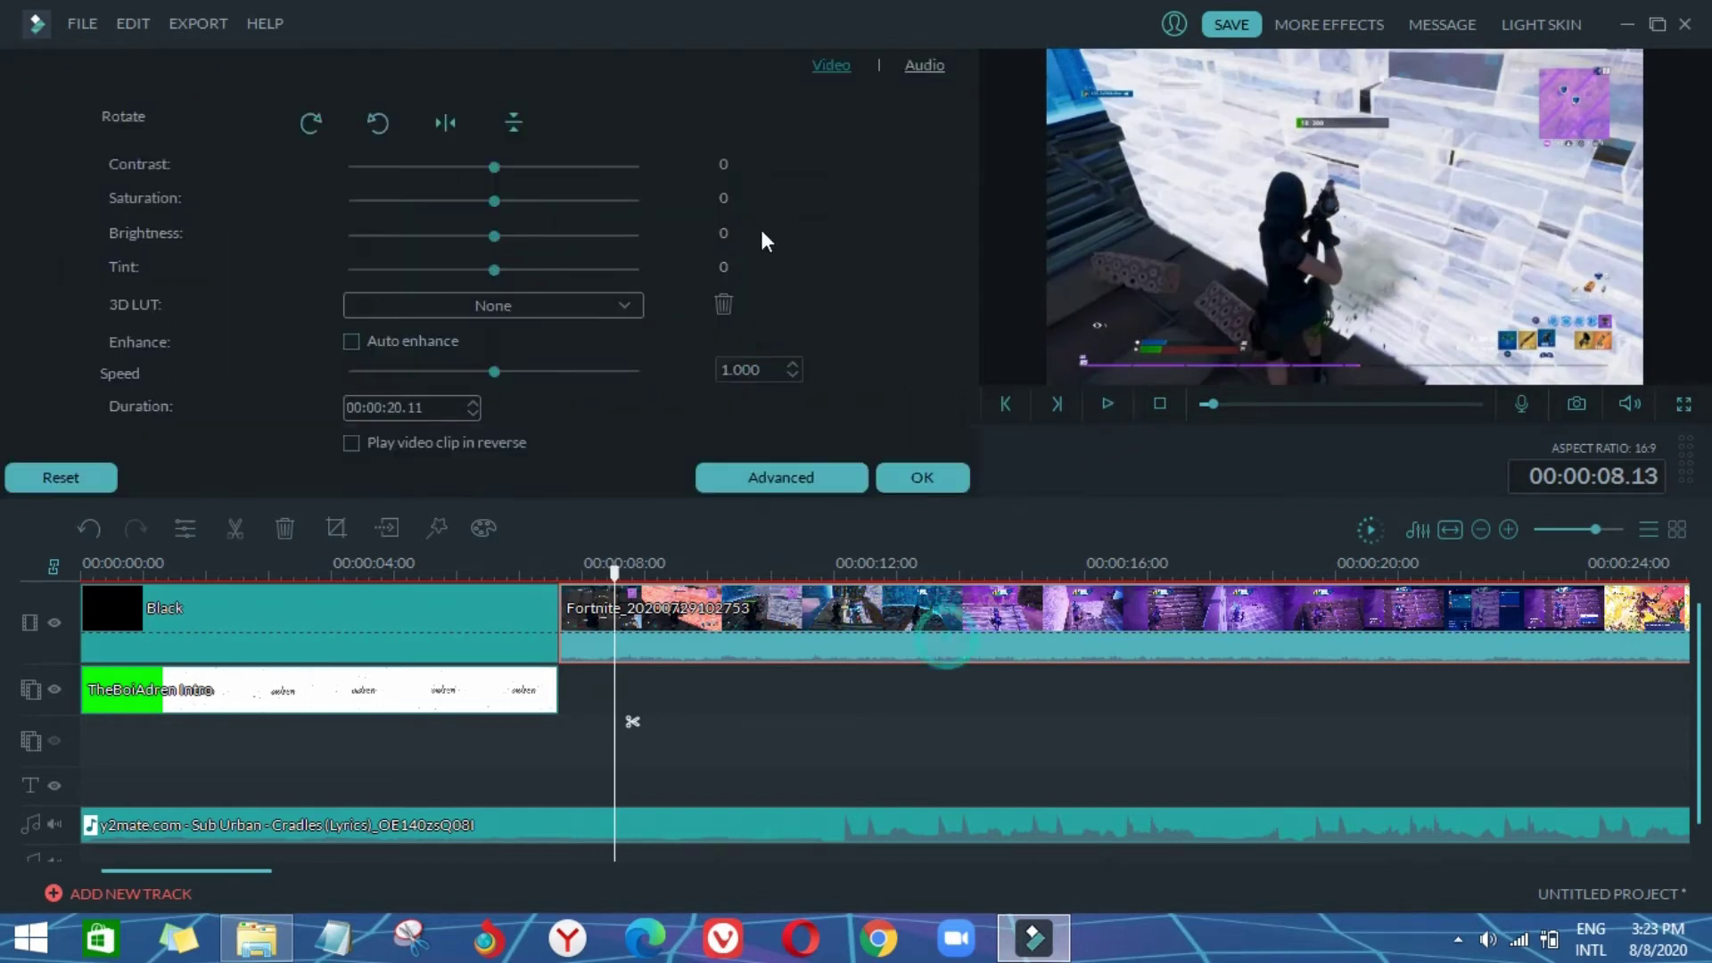
{"action": "left_click", "coordinate": [925, 65]}
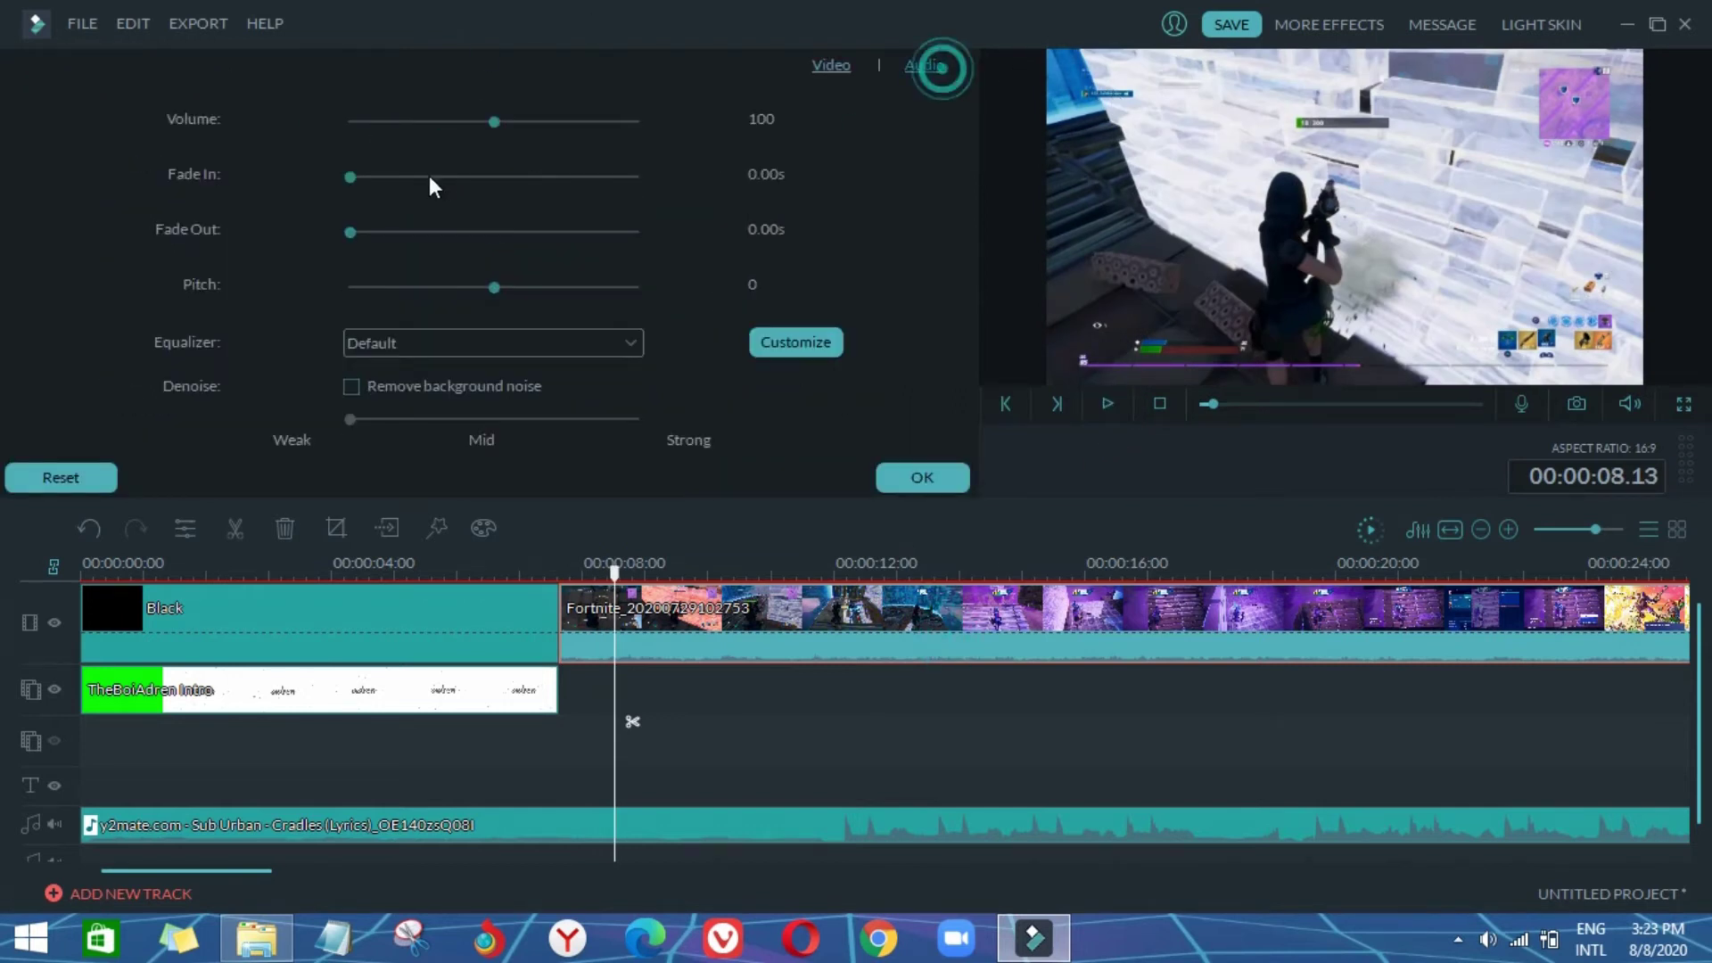
{"action": "left_click", "coordinate": [371, 122]}
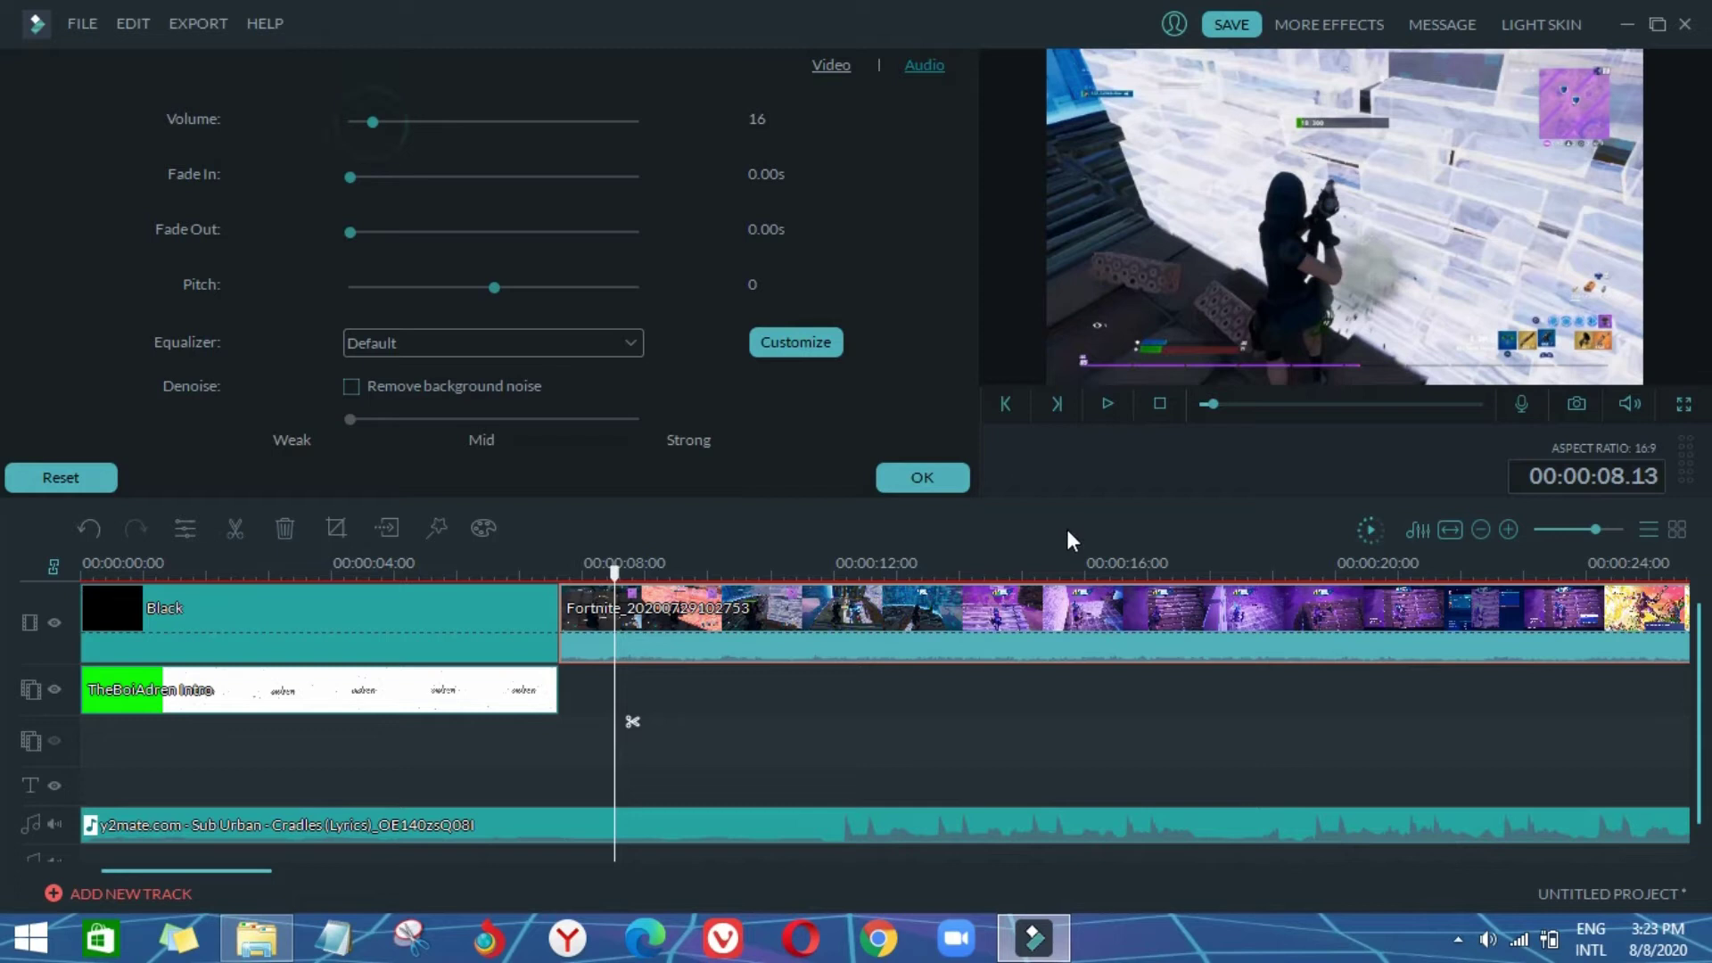
{"action": "left_click", "coordinate": [922, 478]}
{"action": "left_click", "coordinate": [499, 564]}
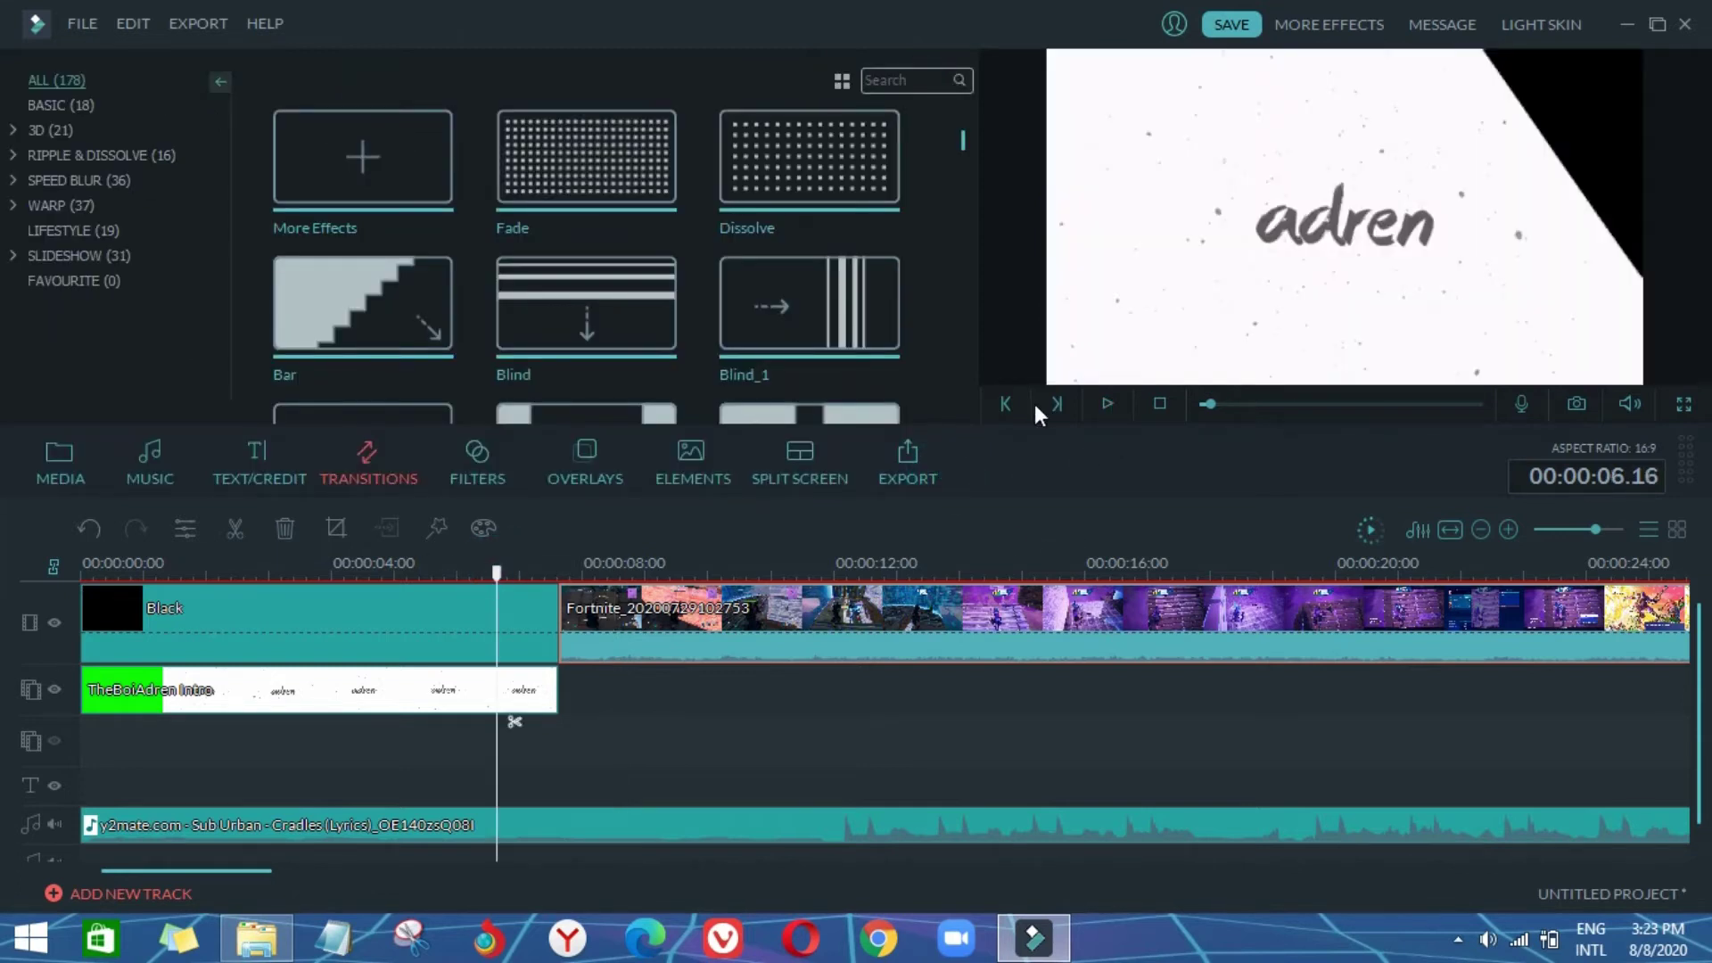
{"action": "left_click", "coordinate": [1110, 398]}
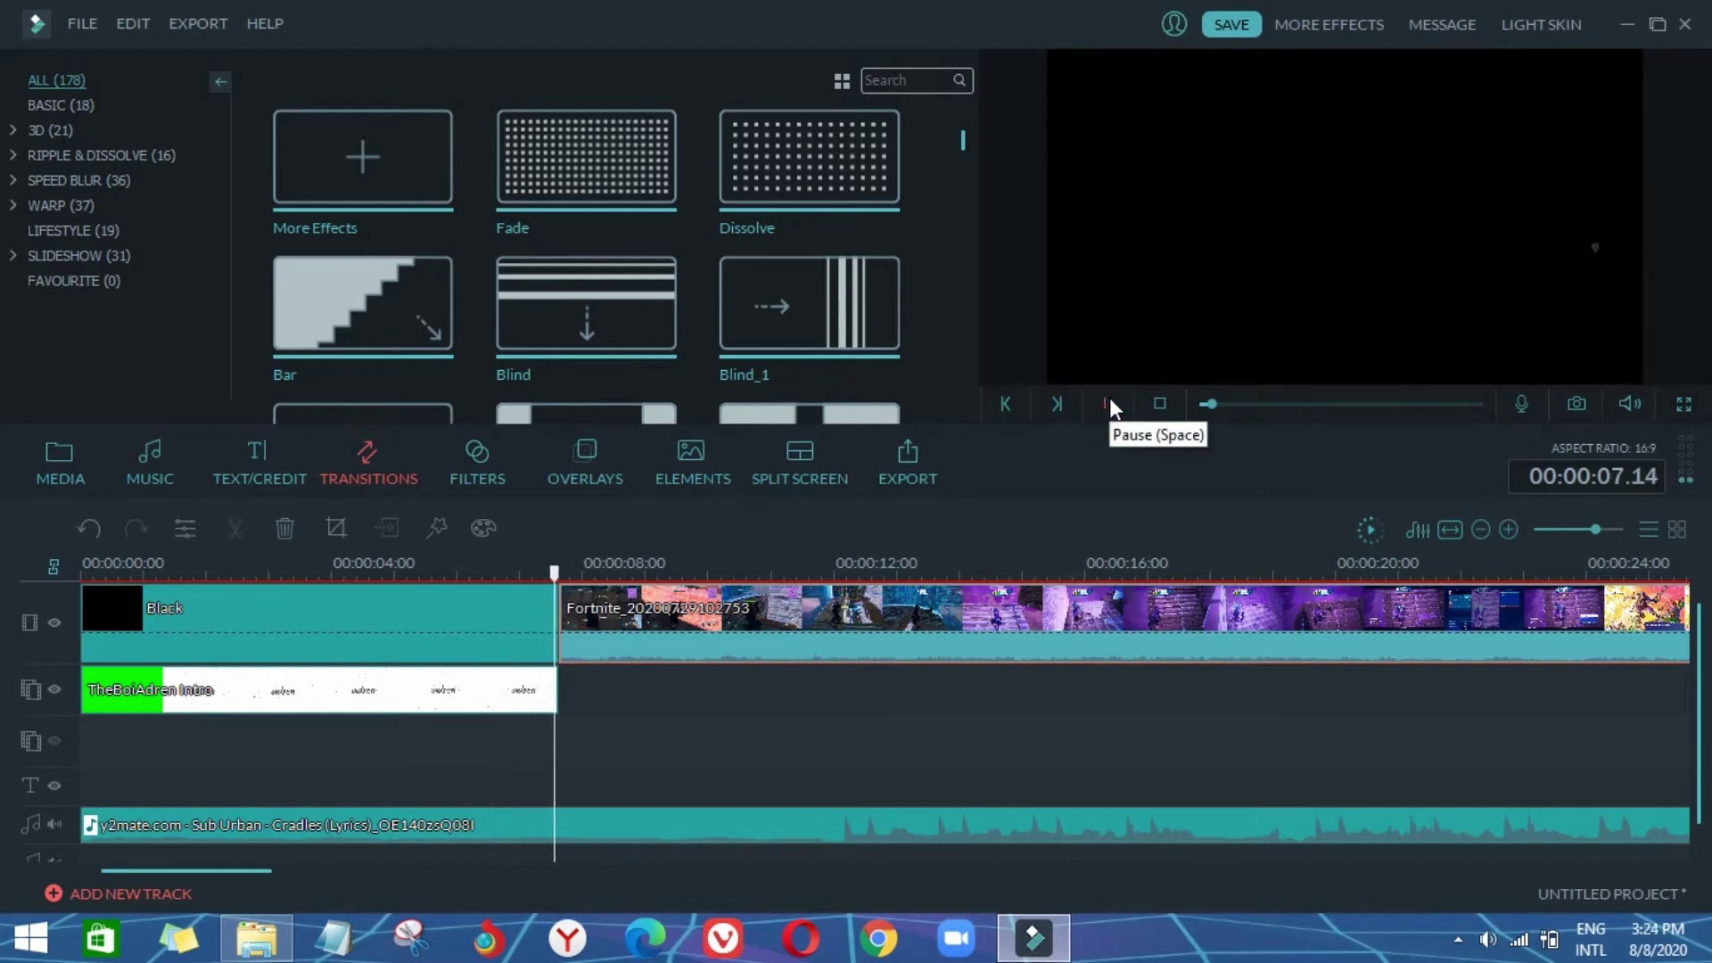
{"action": "left_click", "coordinate": [1109, 398]}
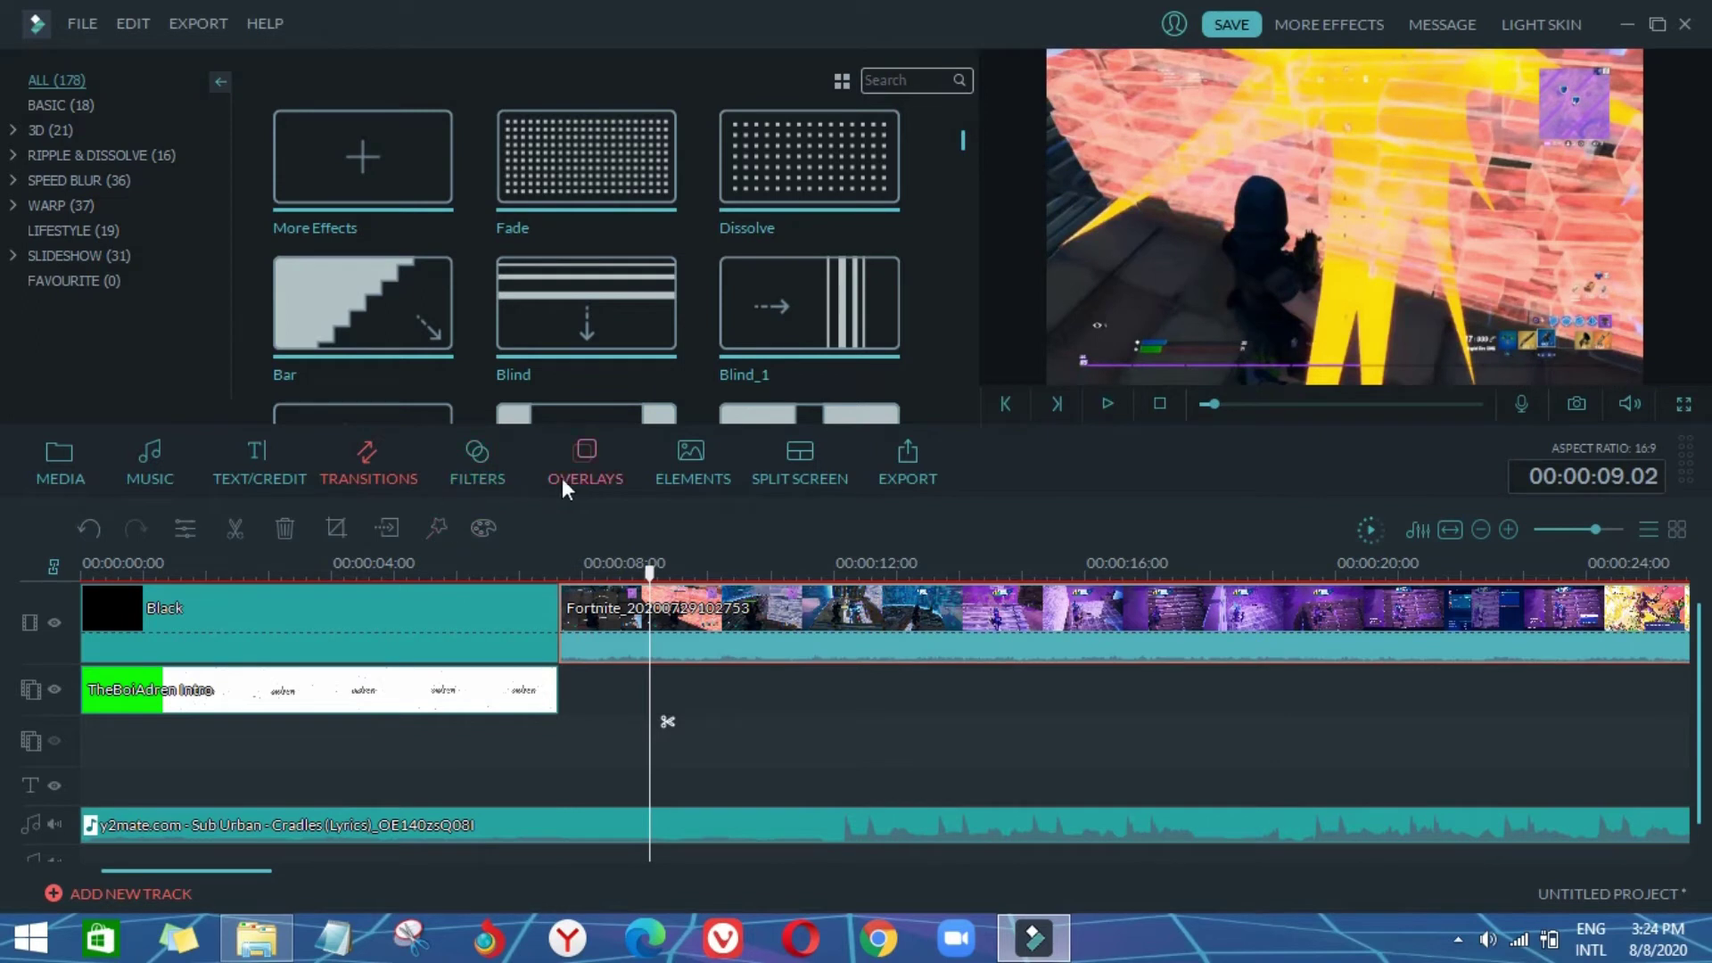
Step: Add a Dissolve transition between the Black clip and the Fortnite clip, and play across it
{"action": "left_click_drag", "start_coordinate": [803, 160], "coordinate": [562, 642]}
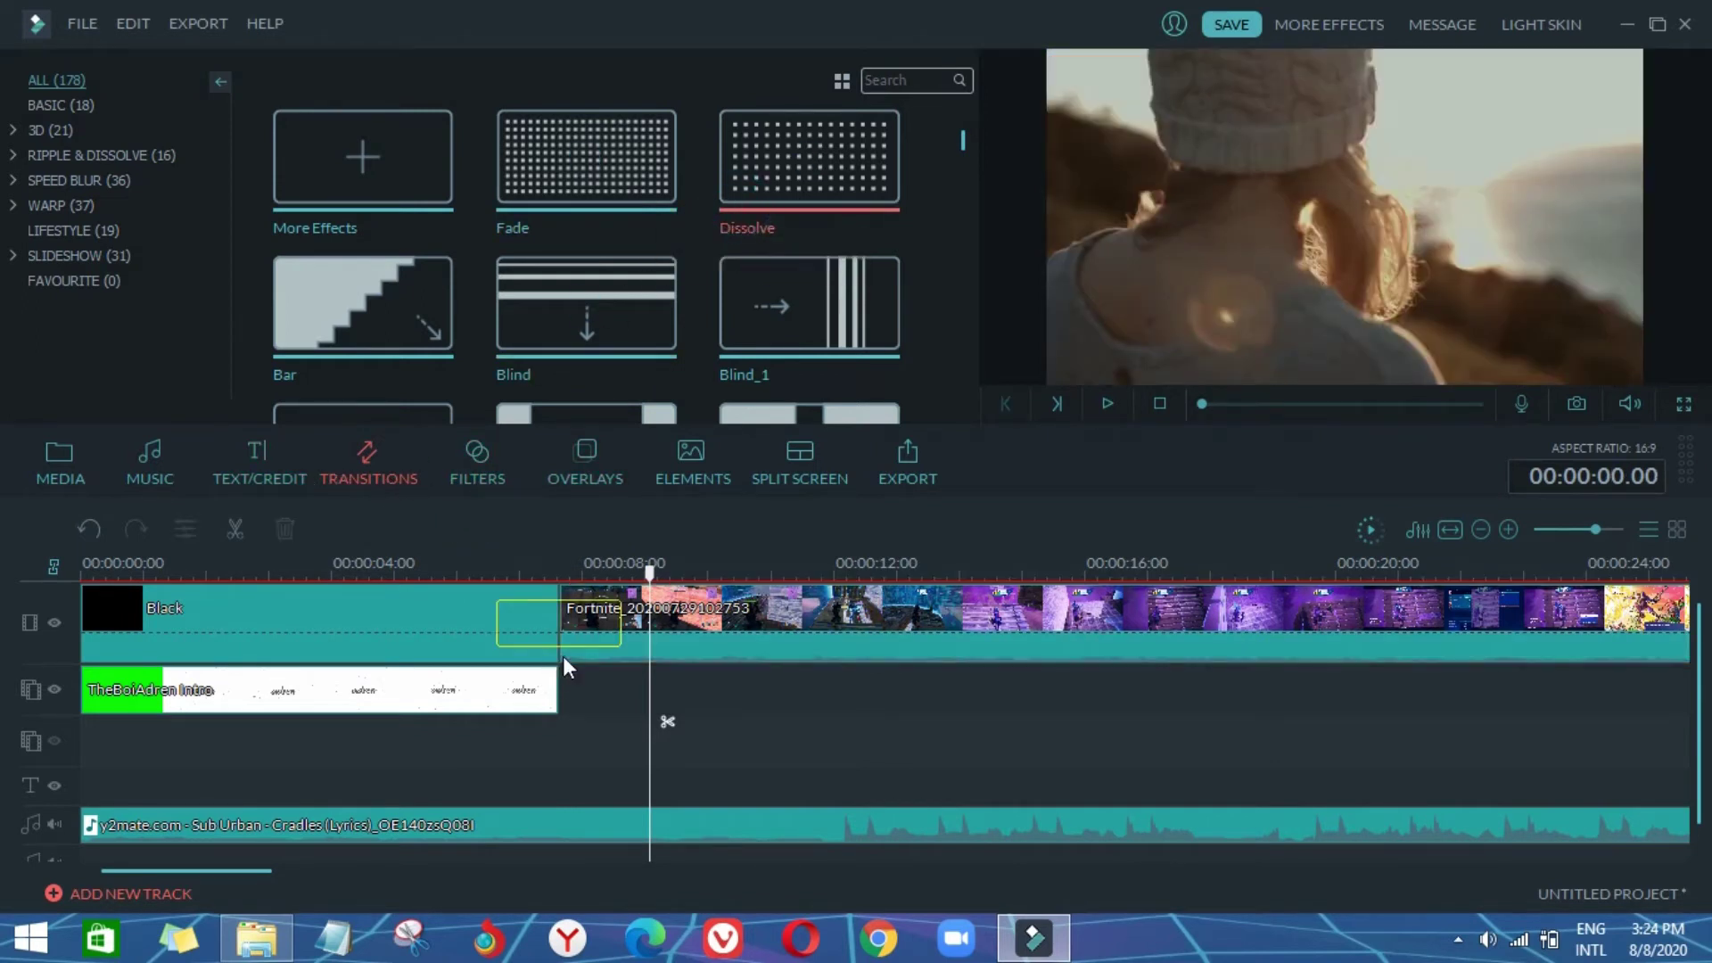
{"action": "left_click_drag", "start_coordinate": [468, 573], "coordinate": [447, 573]}
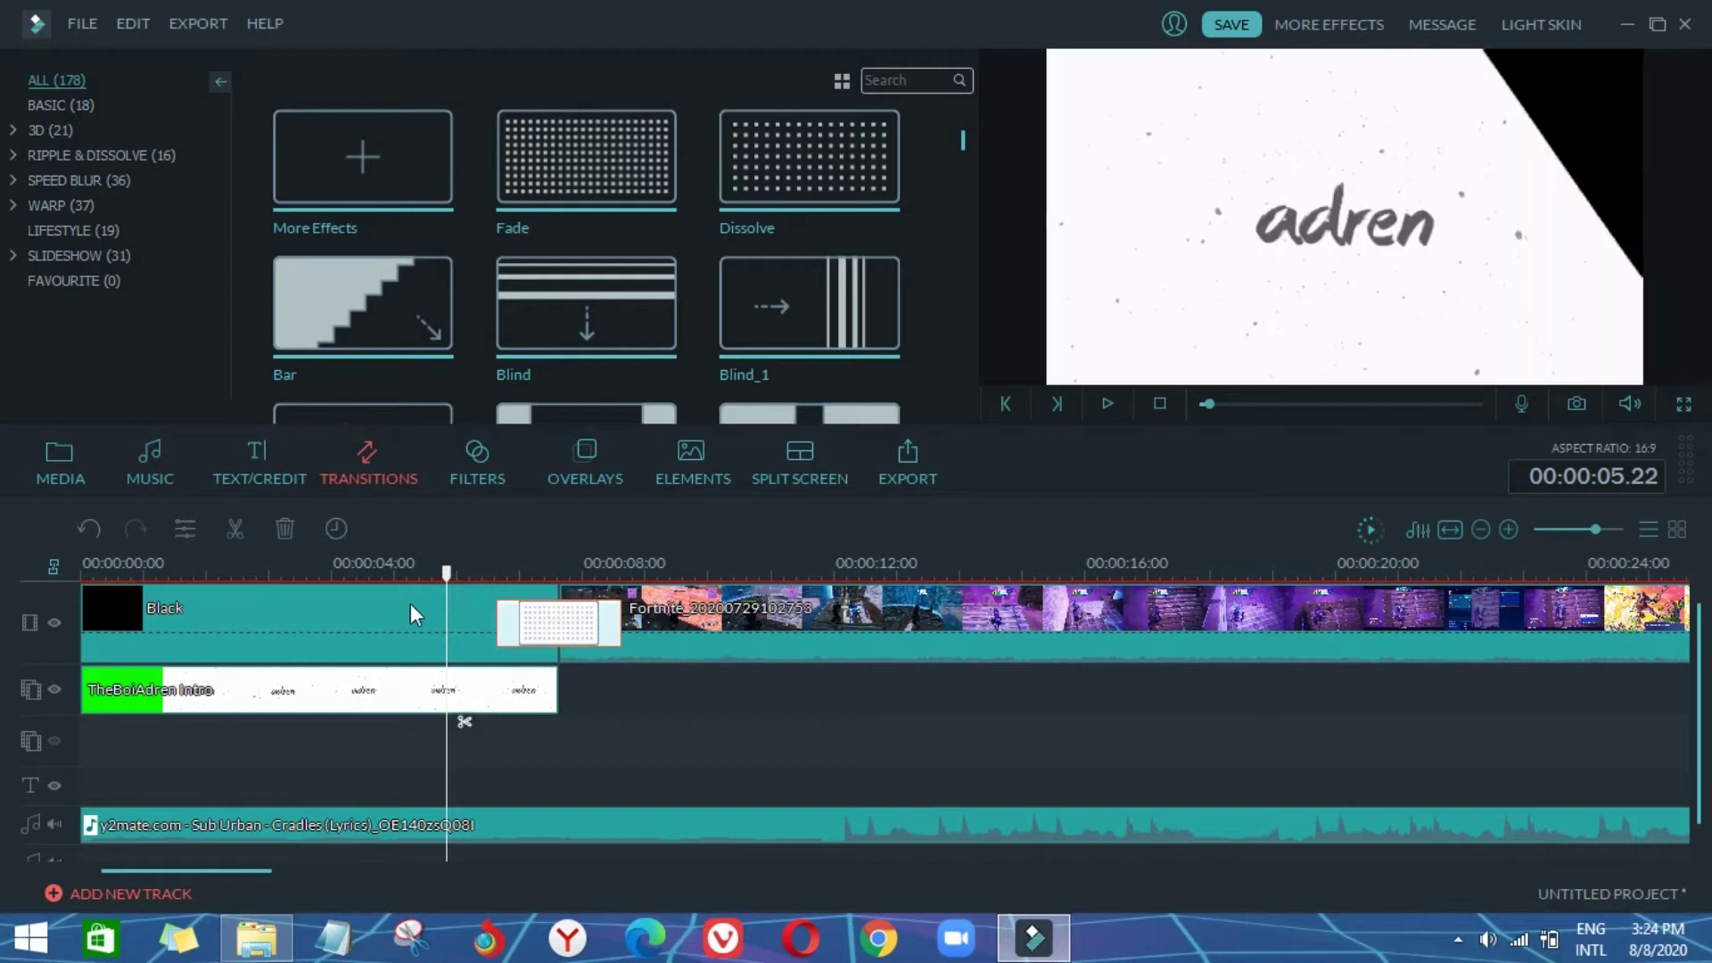
{"action": "left_click", "coordinate": [1107, 404]}
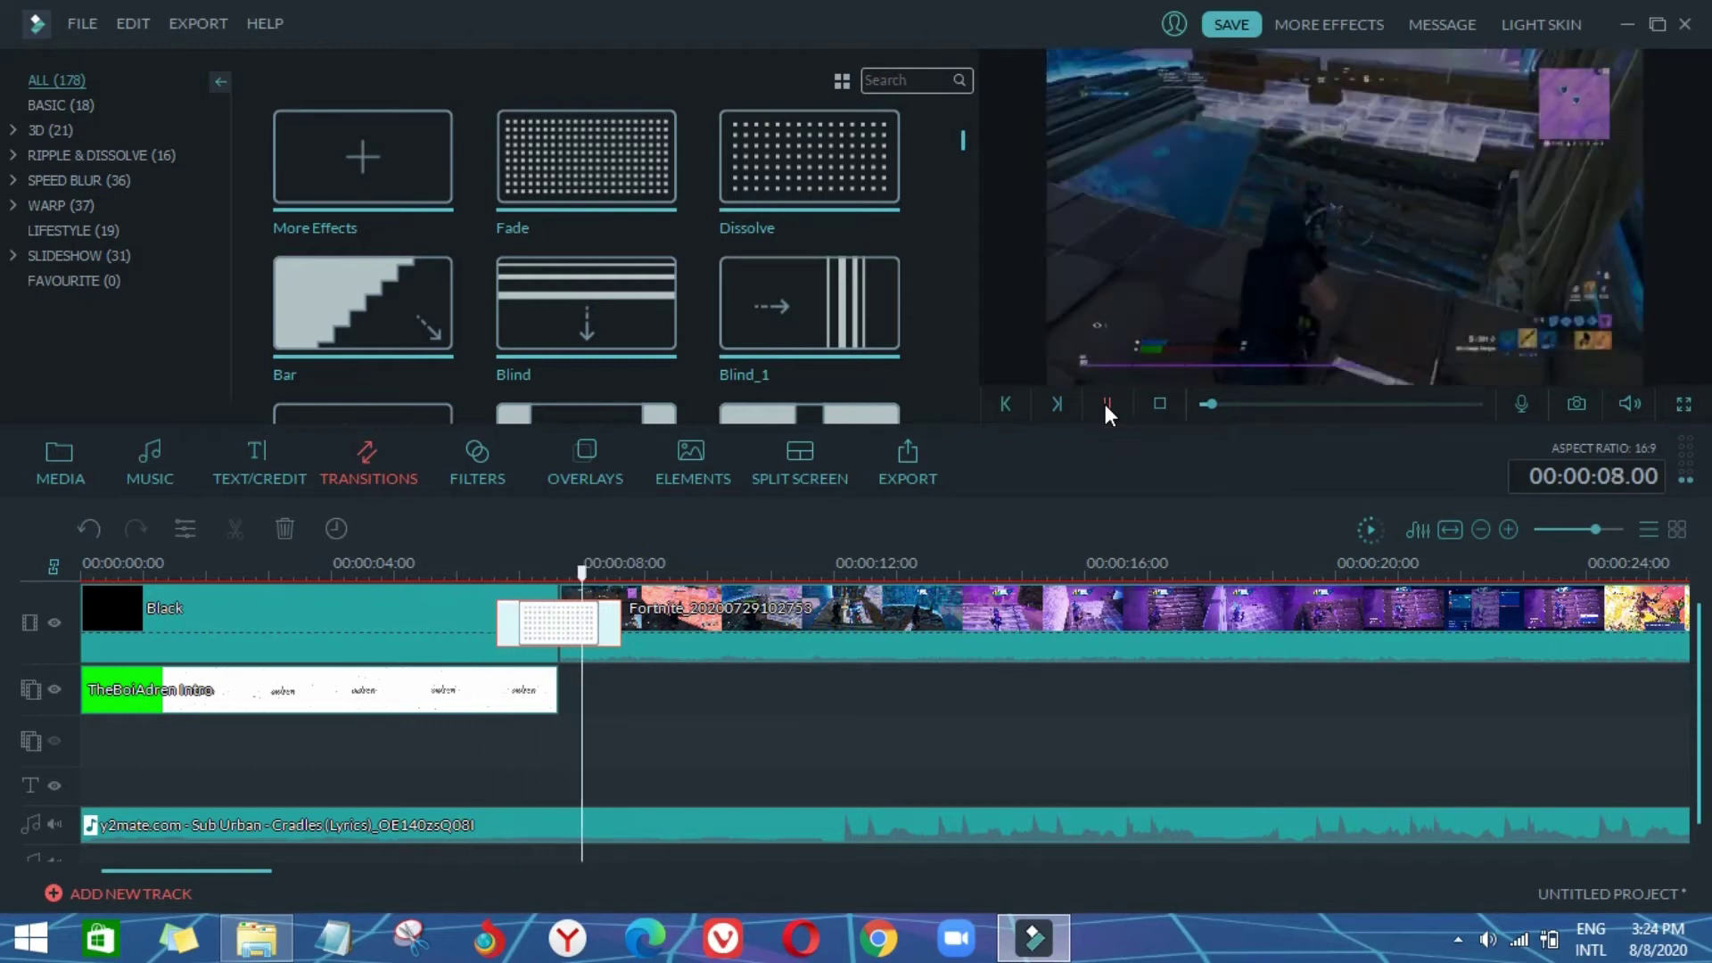
{"action": "left_click", "coordinate": [1107, 404]}
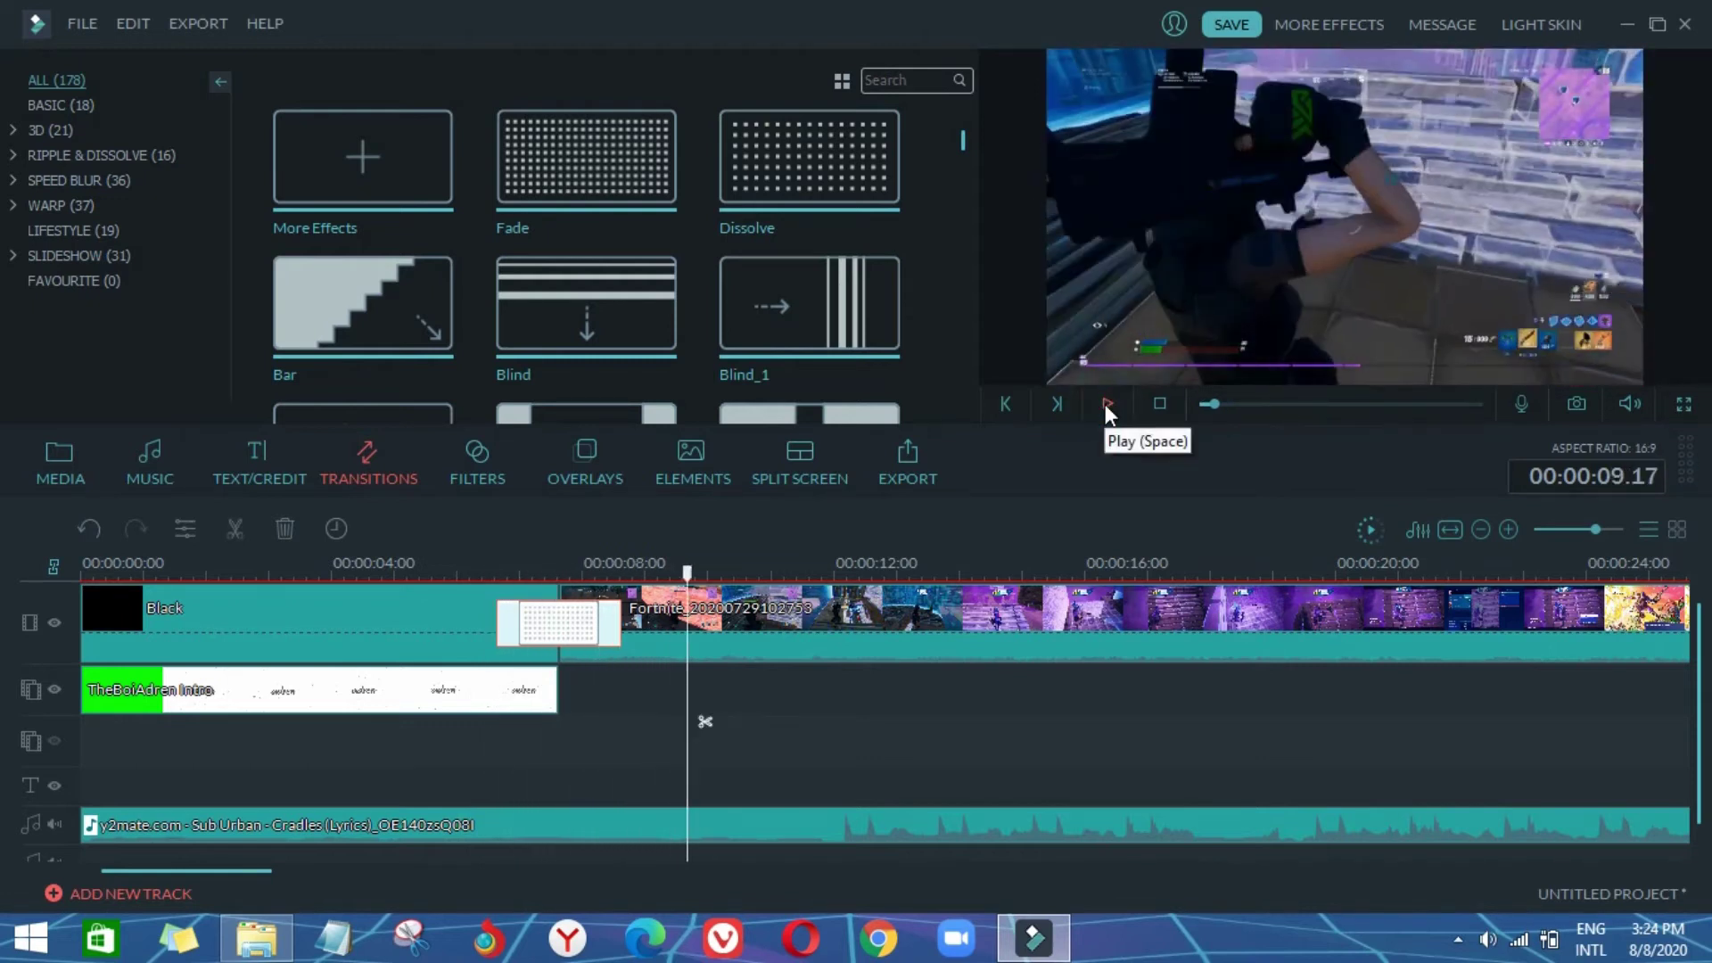
Step: Render the timeline preview and replay the Dissolve transition from about 00:00:05.07
{"action": "left_click", "coordinate": [1362, 538]}
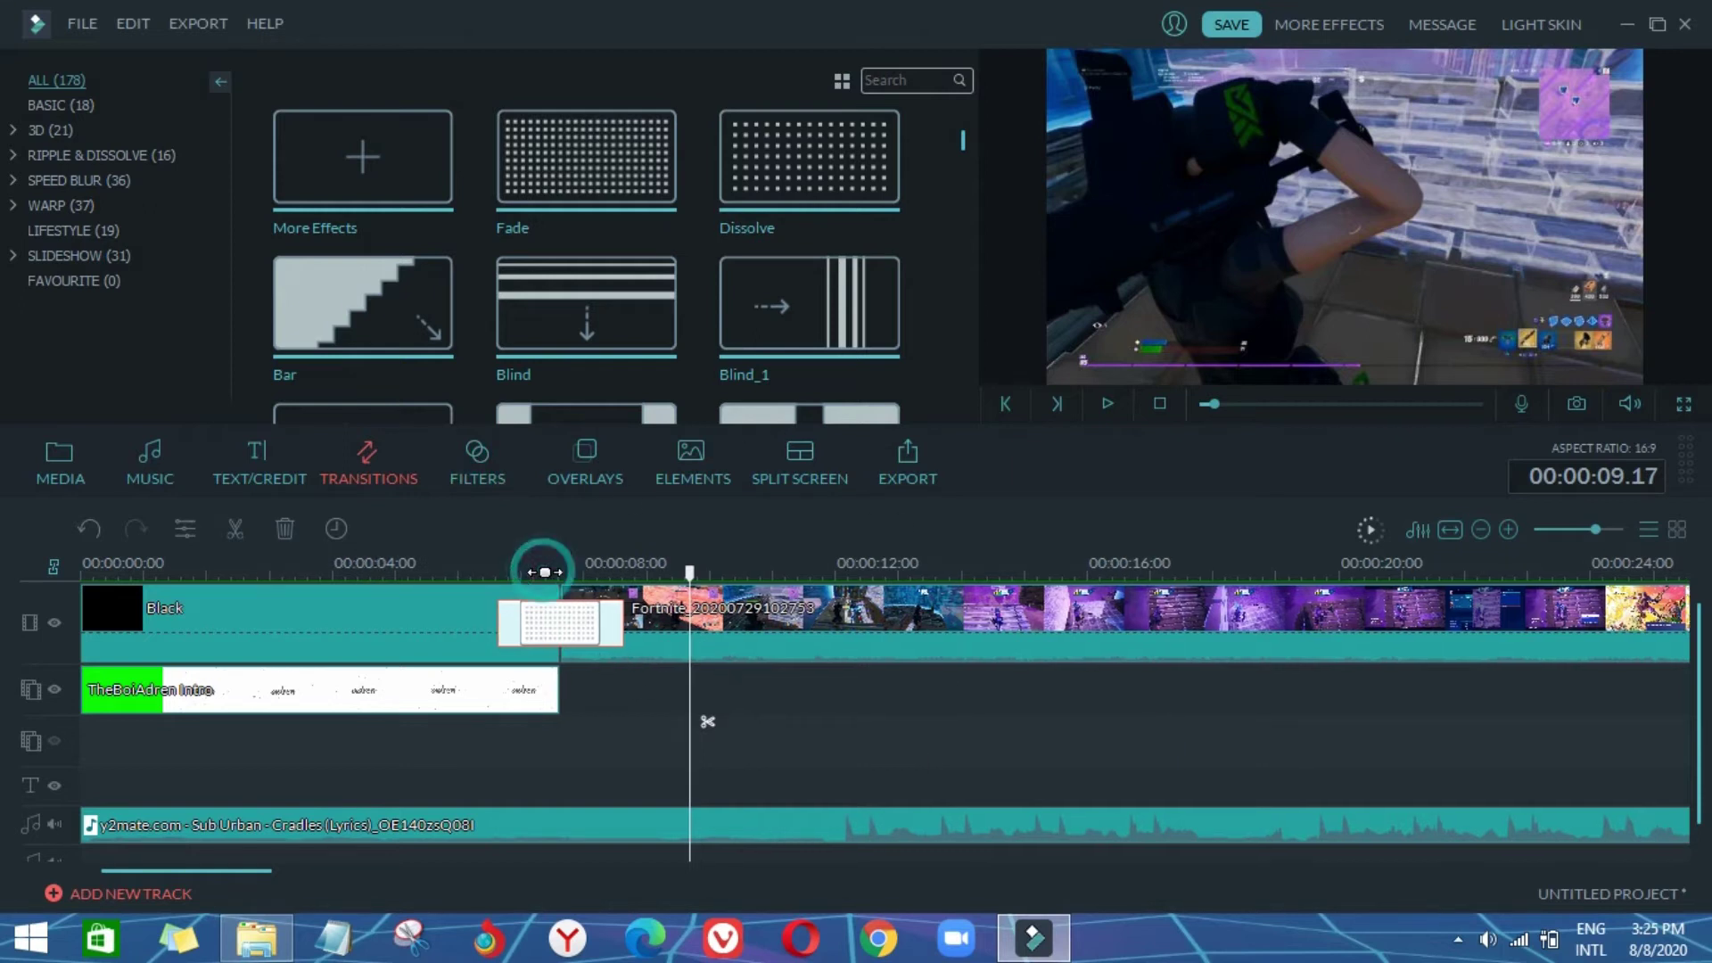
{"action": "left_click_drag", "start_coordinate": [543, 571], "coordinate": [413, 575]}
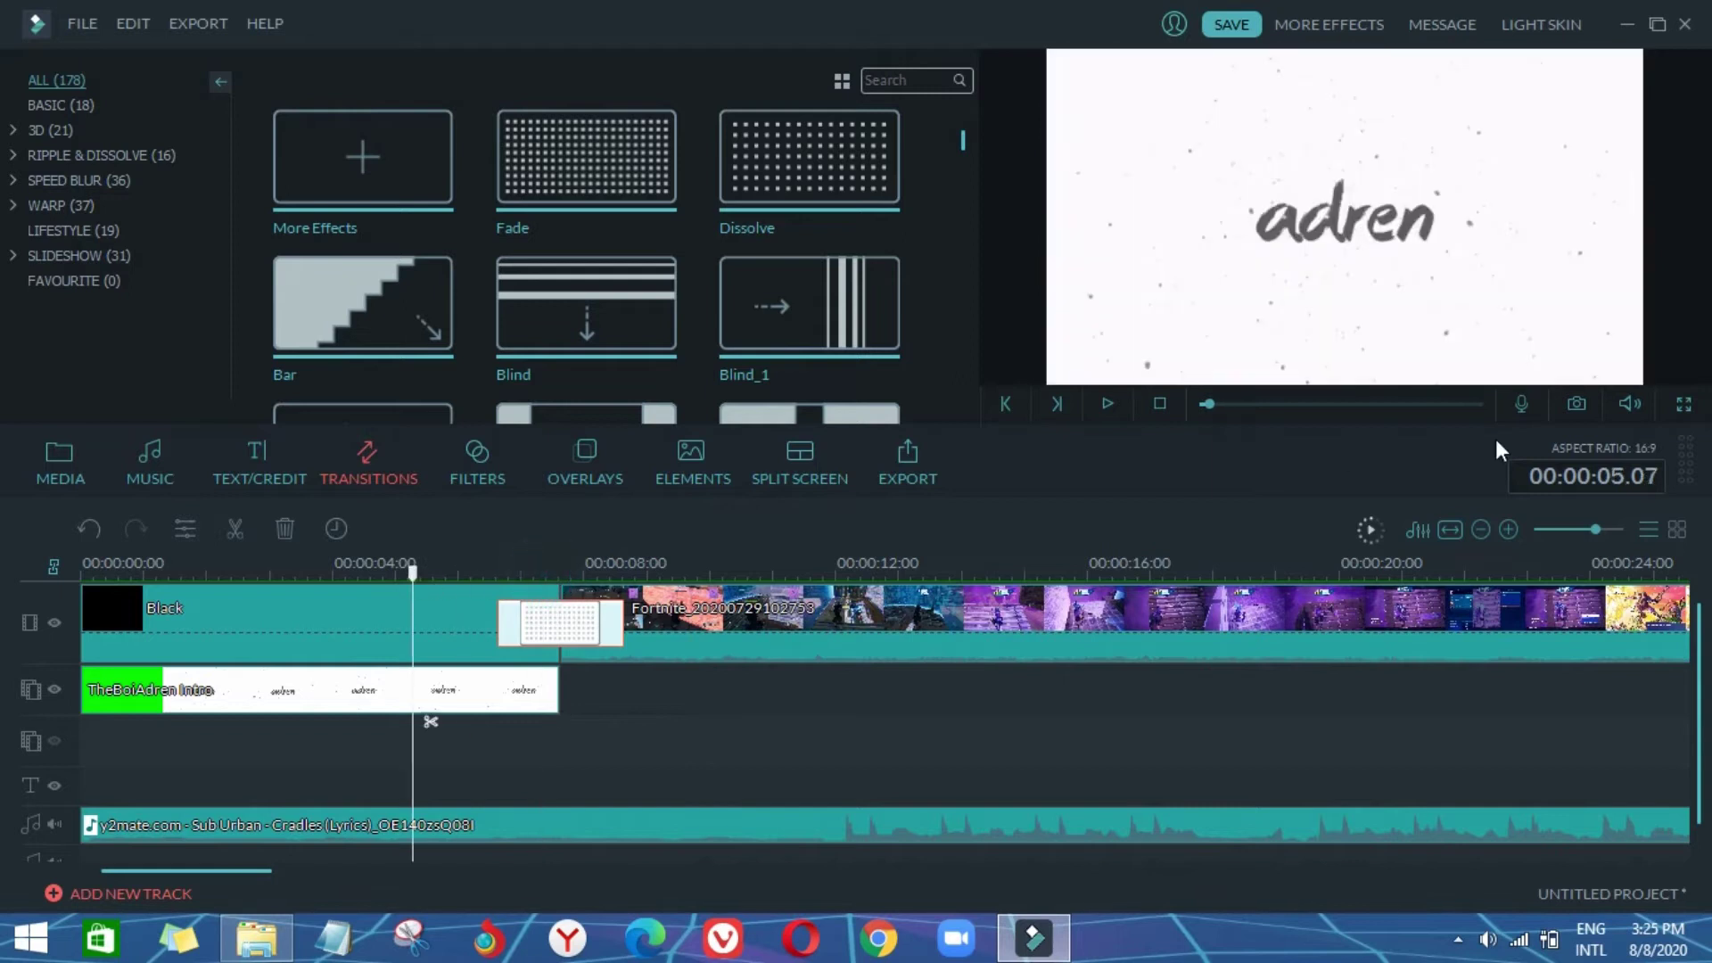
{"action": "left_click", "coordinate": [1114, 408]}
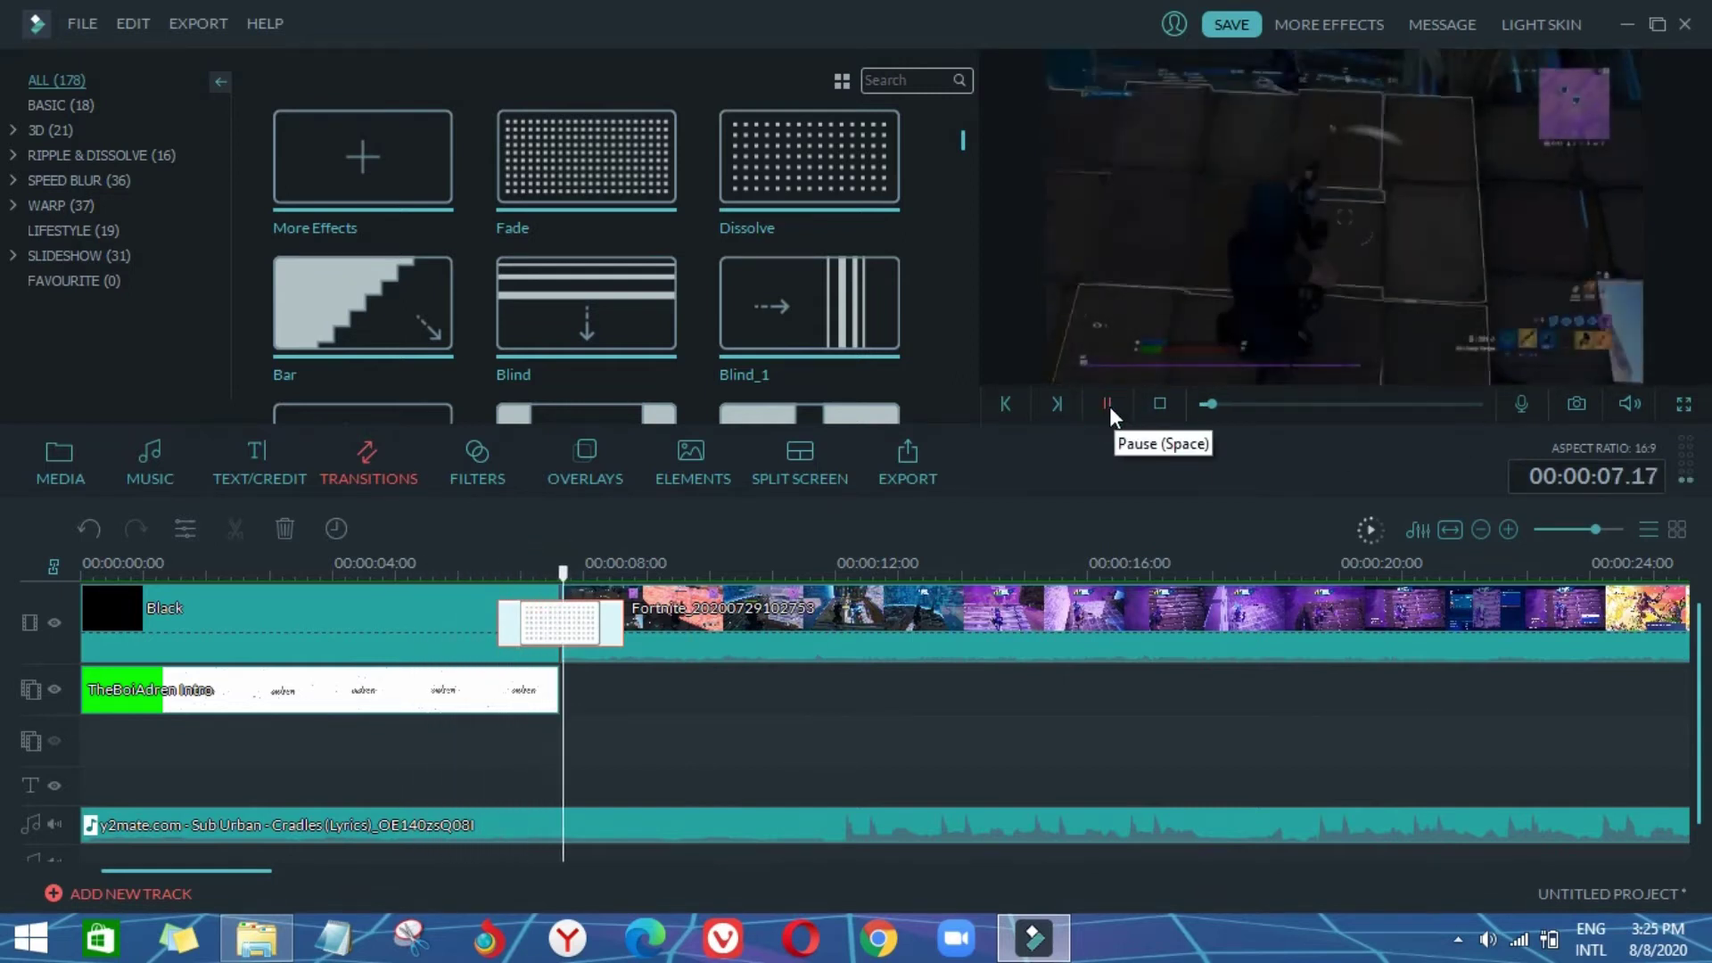
{"action": "left_click", "coordinate": [1108, 405]}
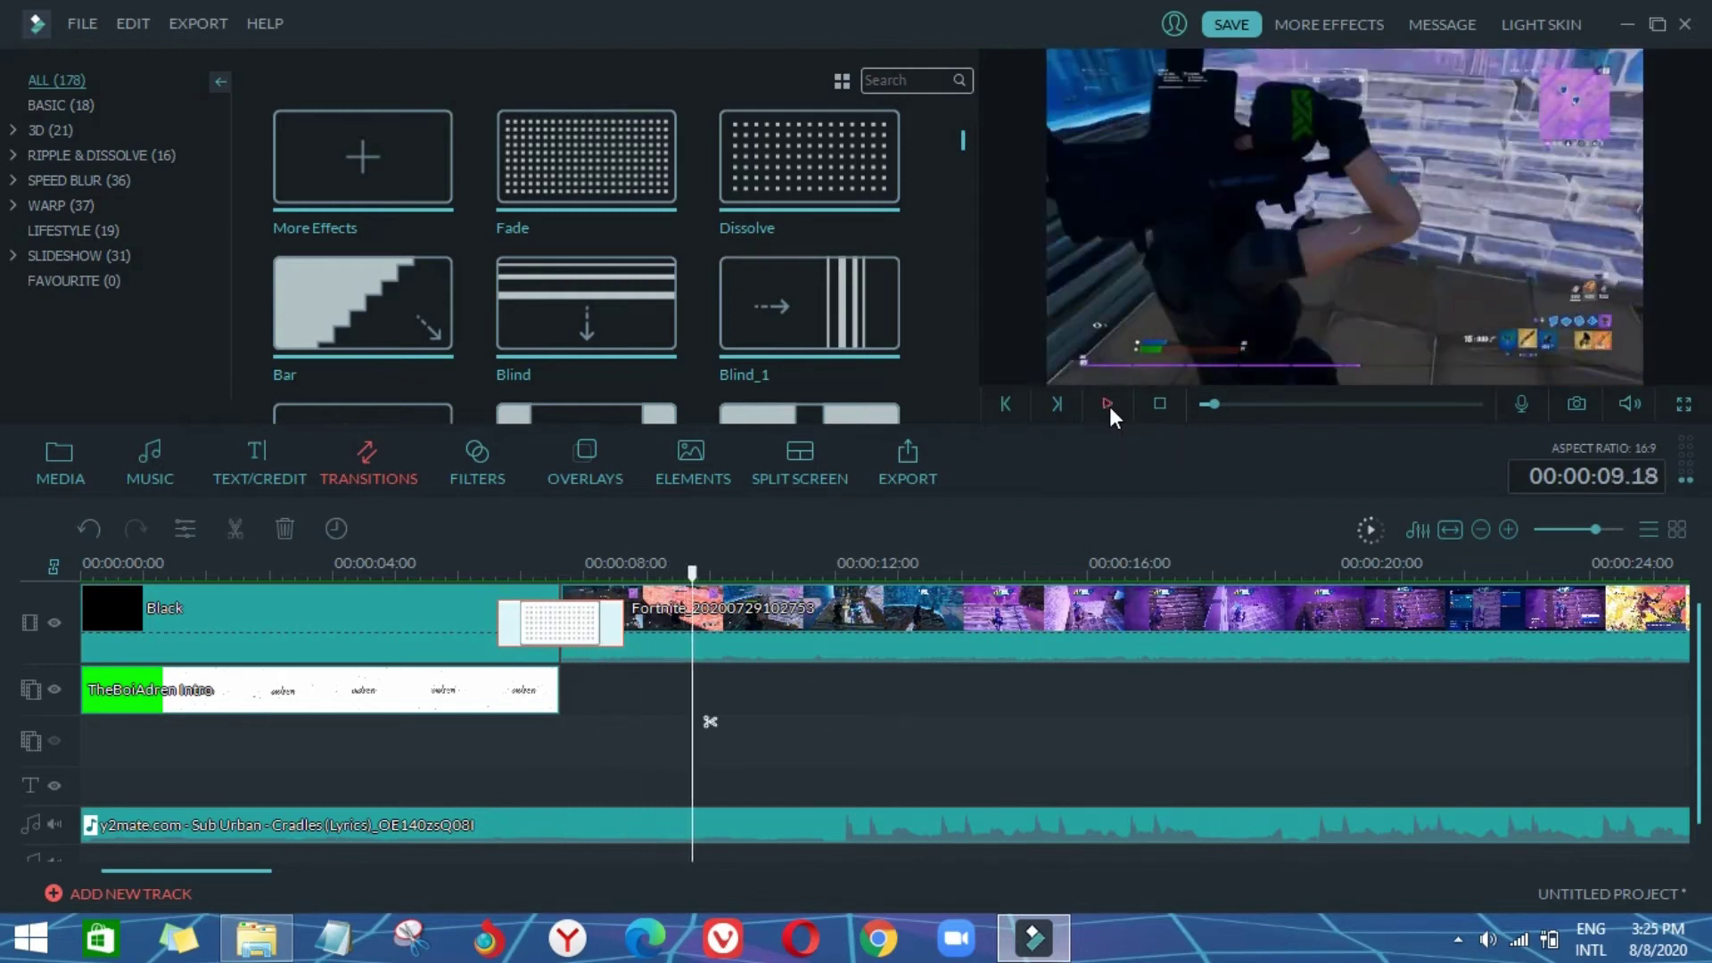
Step: Replay the Dissolve transition from the Black clip into the Fortnite clip, starting at 00:00:06.08
{"action": "left_click_drag", "start_coordinate": [499, 600], "coordinate": [540, 625]}
{"action": "left_click", "coordinate": [478, 575]}
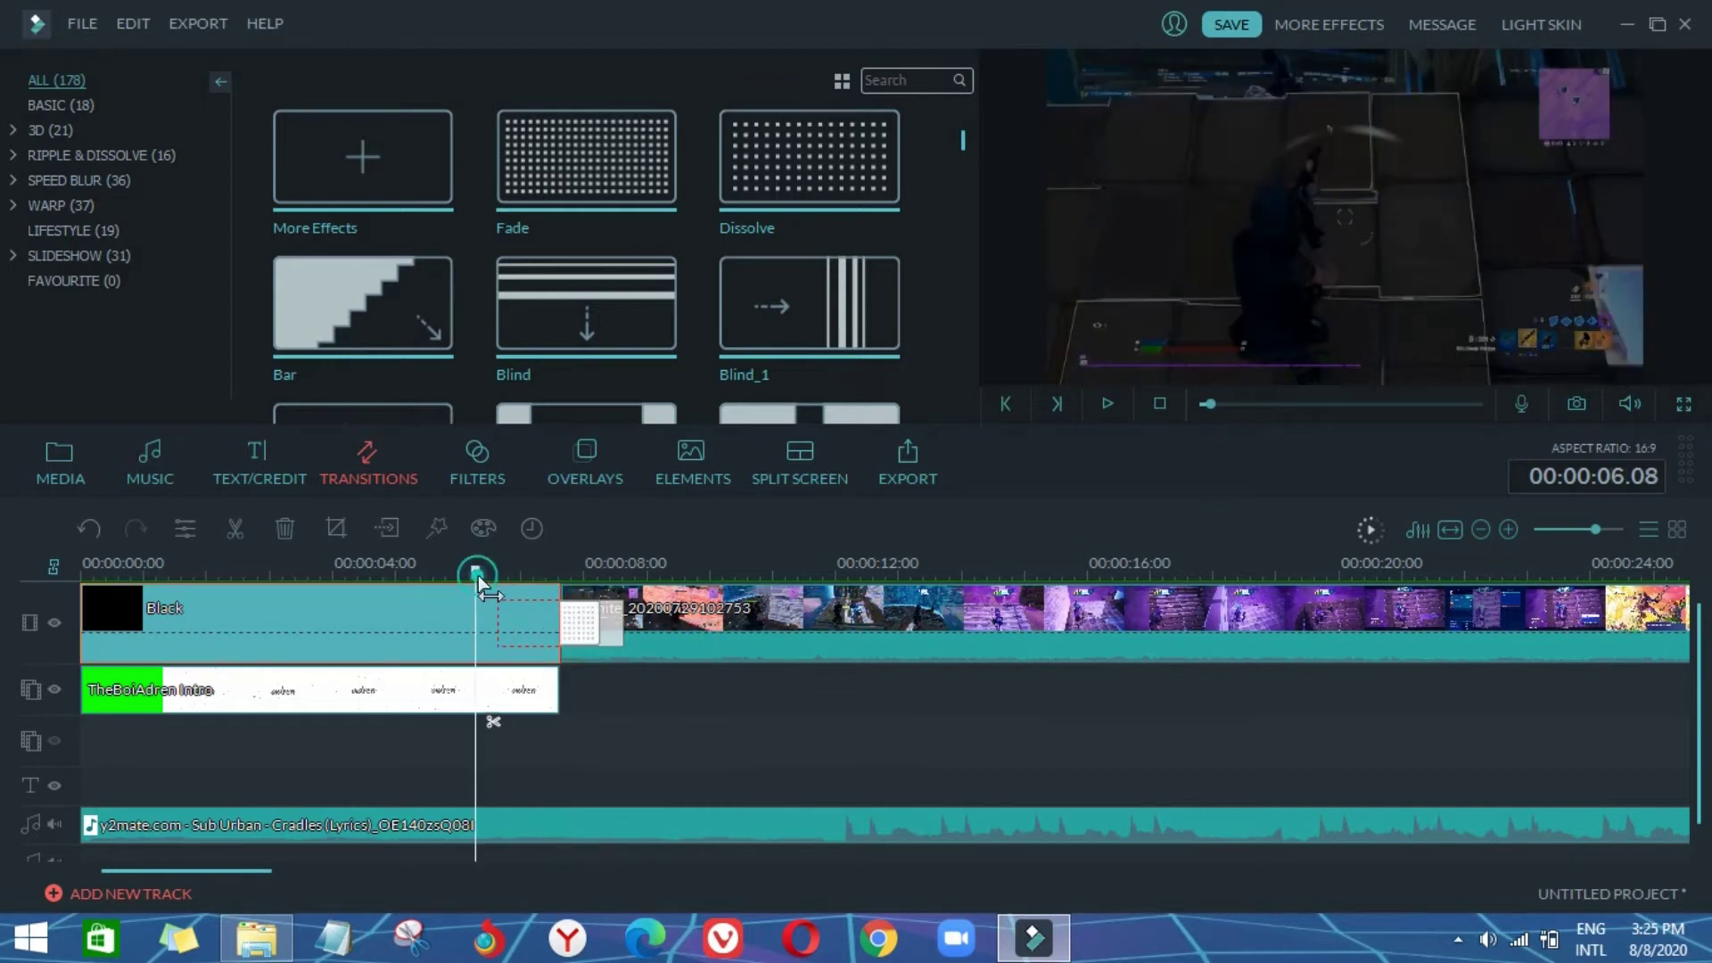
{"action": "left_click", "coordinate": [1110, 405]}
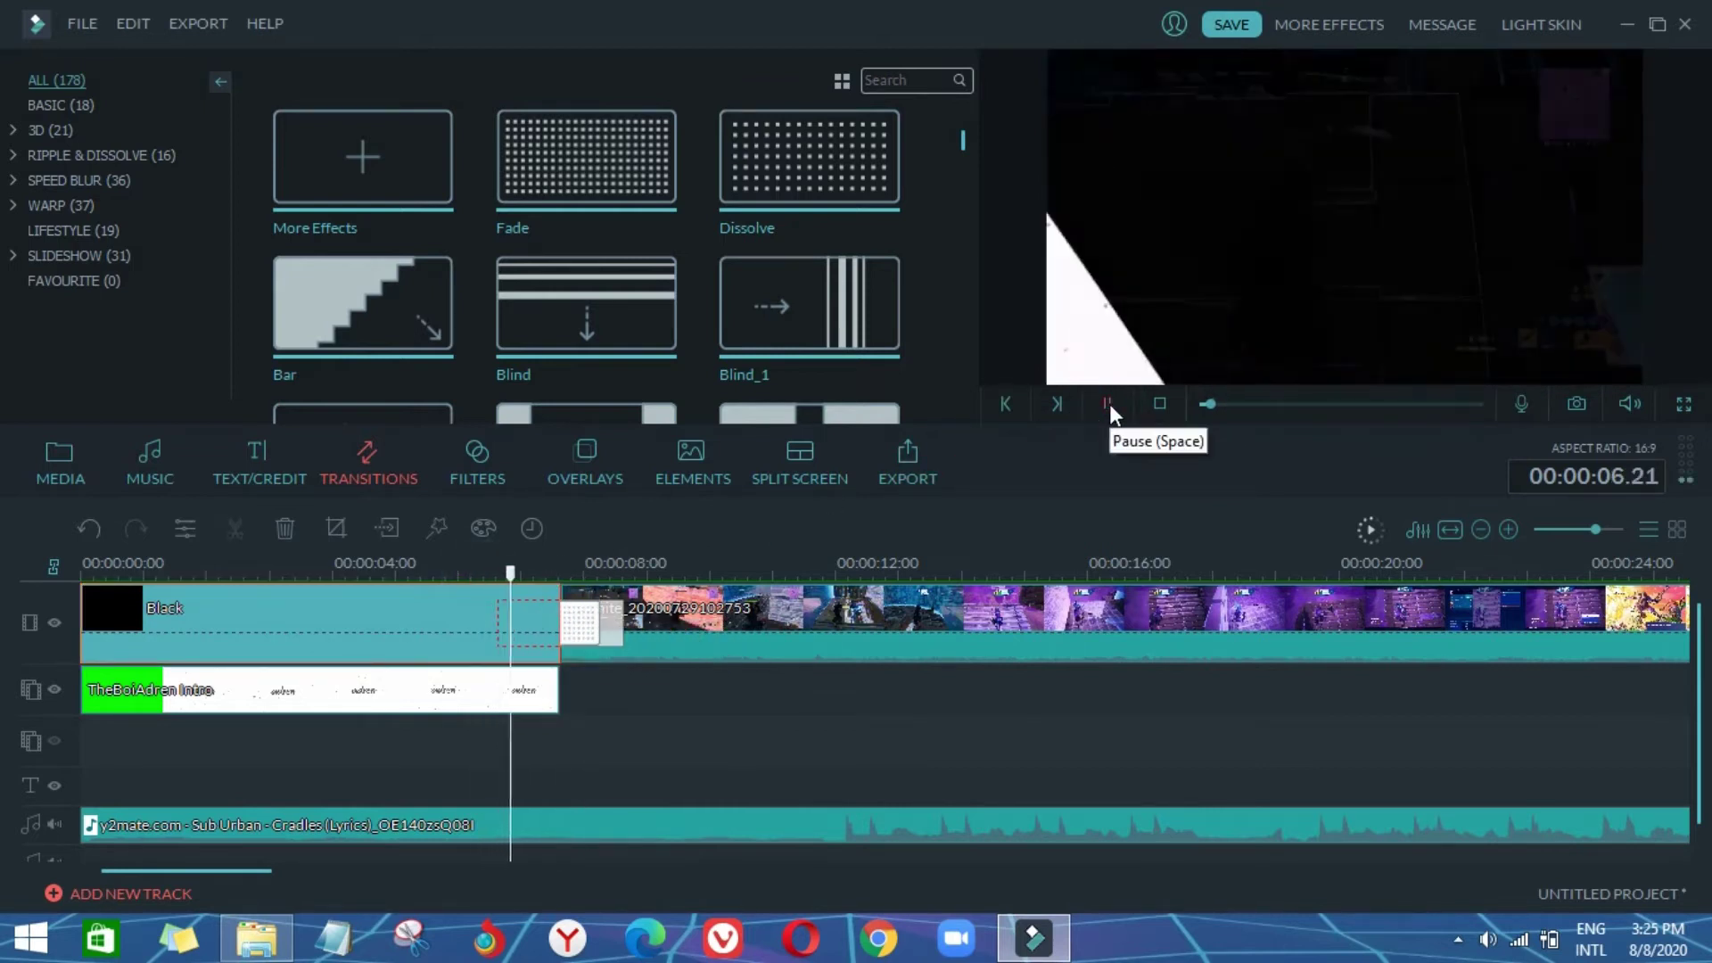
{"action": "left_click", "coordinate": [542, 635]}
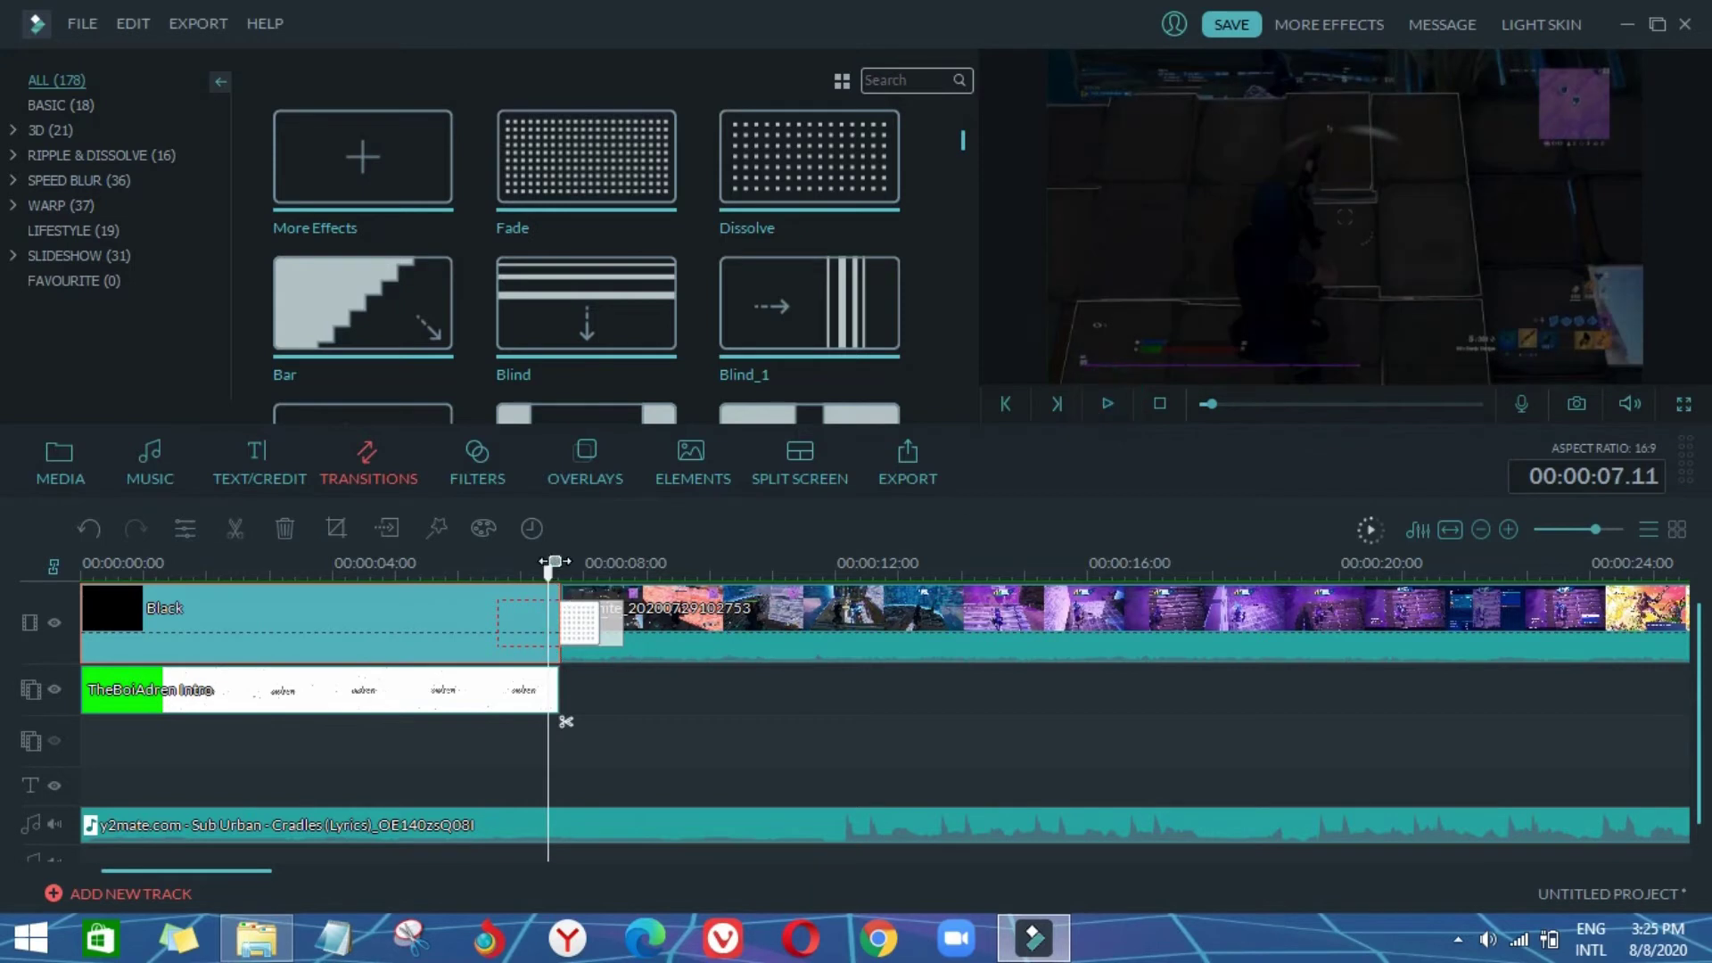
{"action": "left_click_drag", "start_coordinate": [535, 565], "coordinate": [499, 581]}
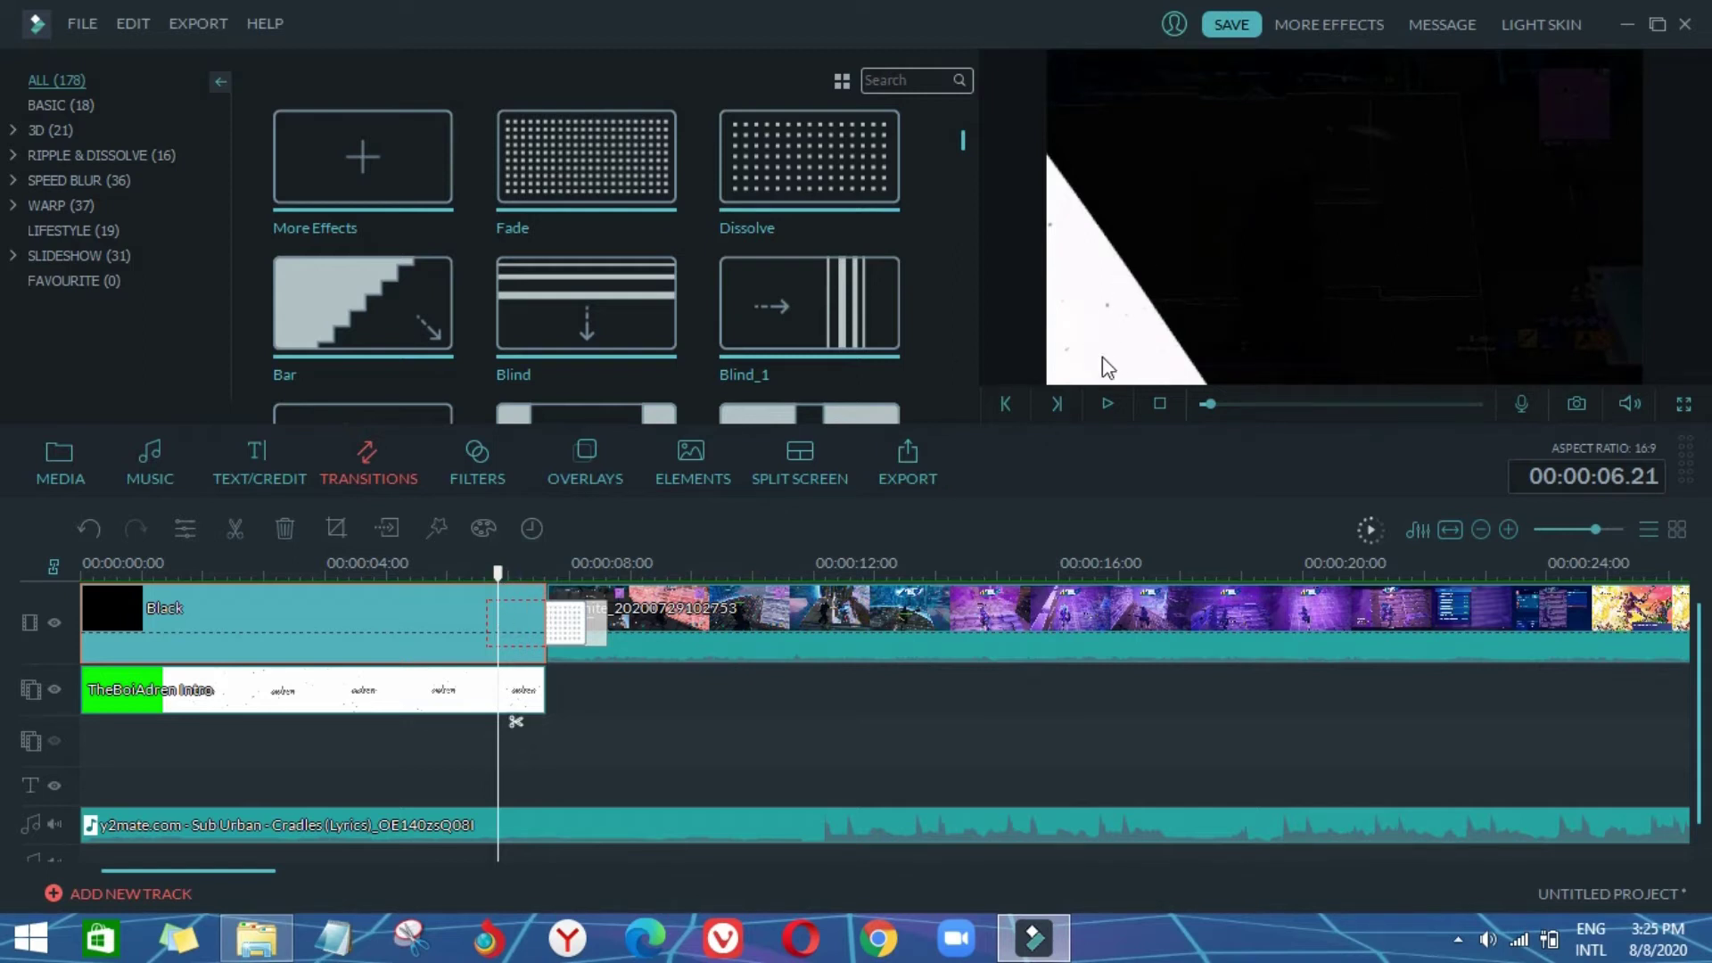
Step: Extend the end of the Black clip to about 00:00:08.07 and replay the transition from 00:00:06.24
{"action": "left_click", "coordinate": [545, 594]}
{"action": "left_click_drag", "start_coordinate": [546, 594], "coordinate": [585, 594]}
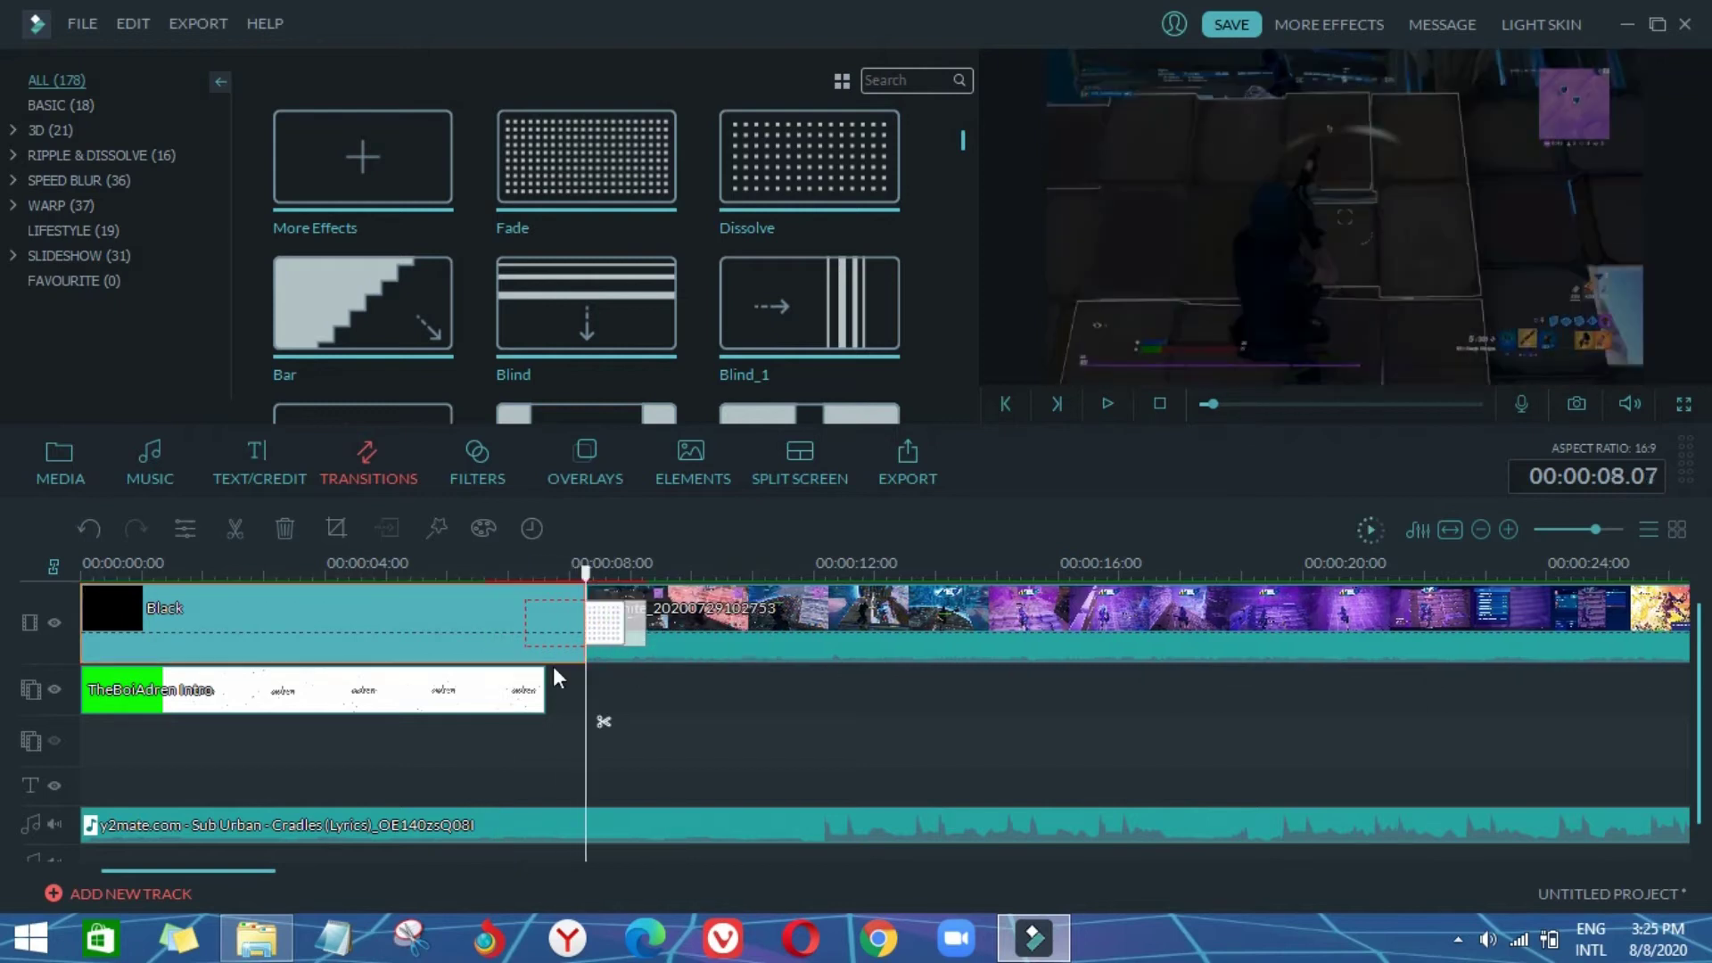
{"action": "left_click", "coordinate": [505, 571]}
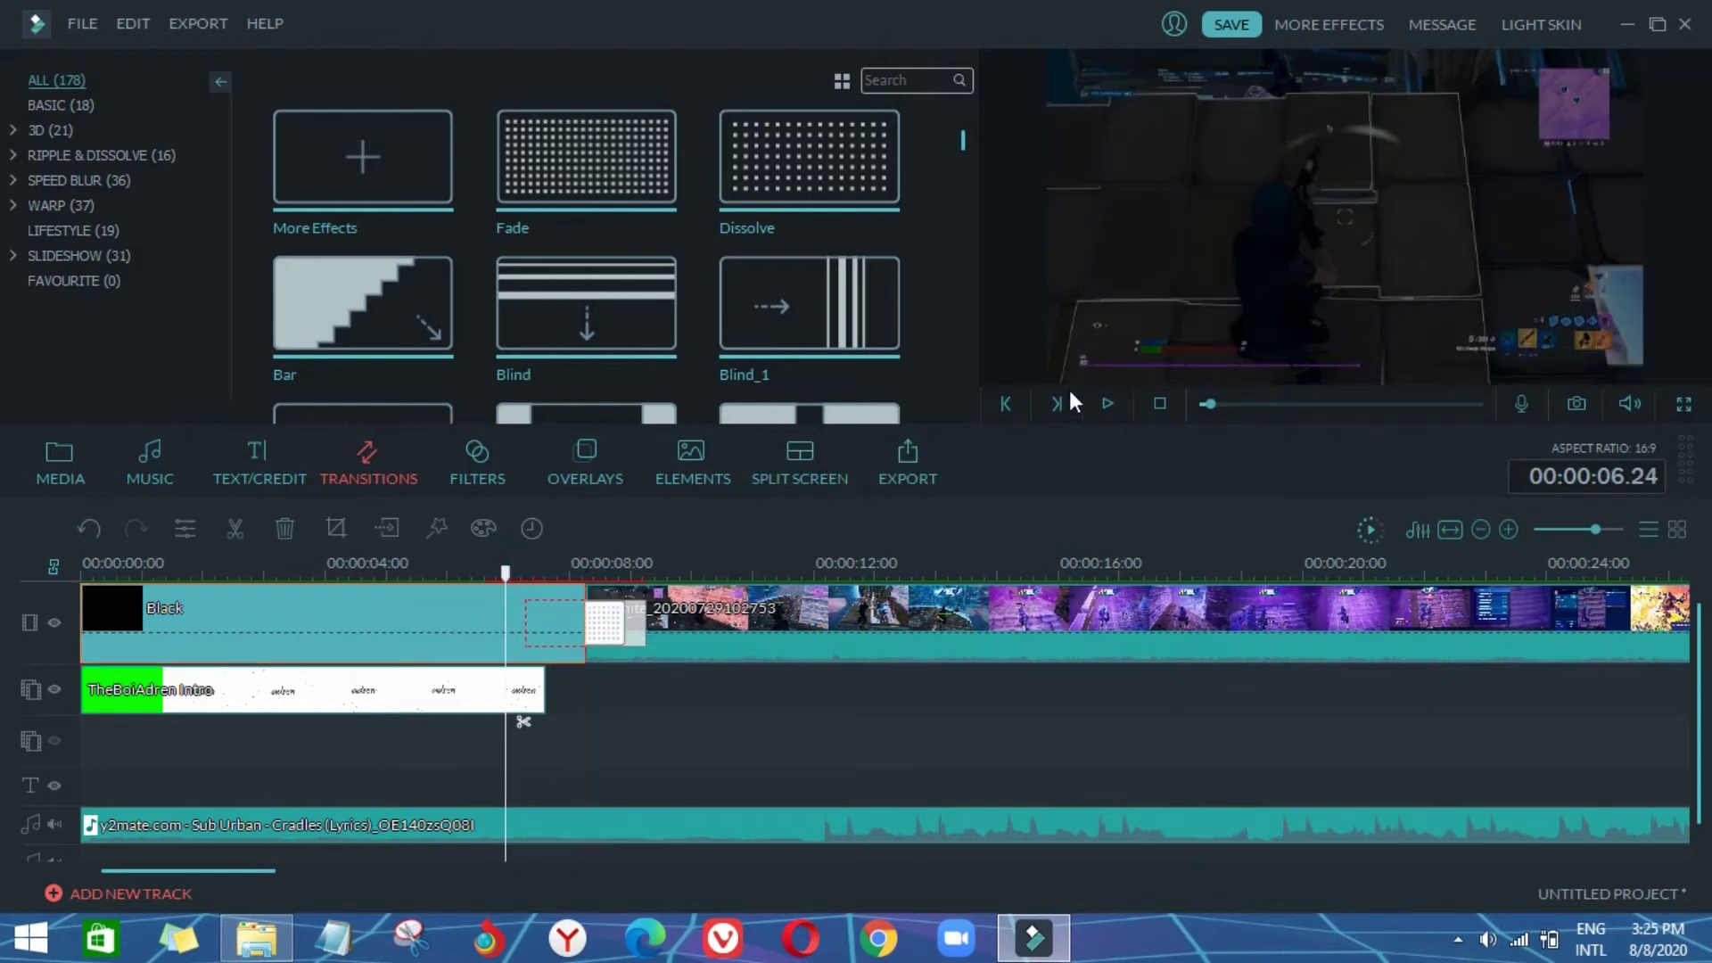
{"action": "left_click", "coordinate": [1106, 405]}
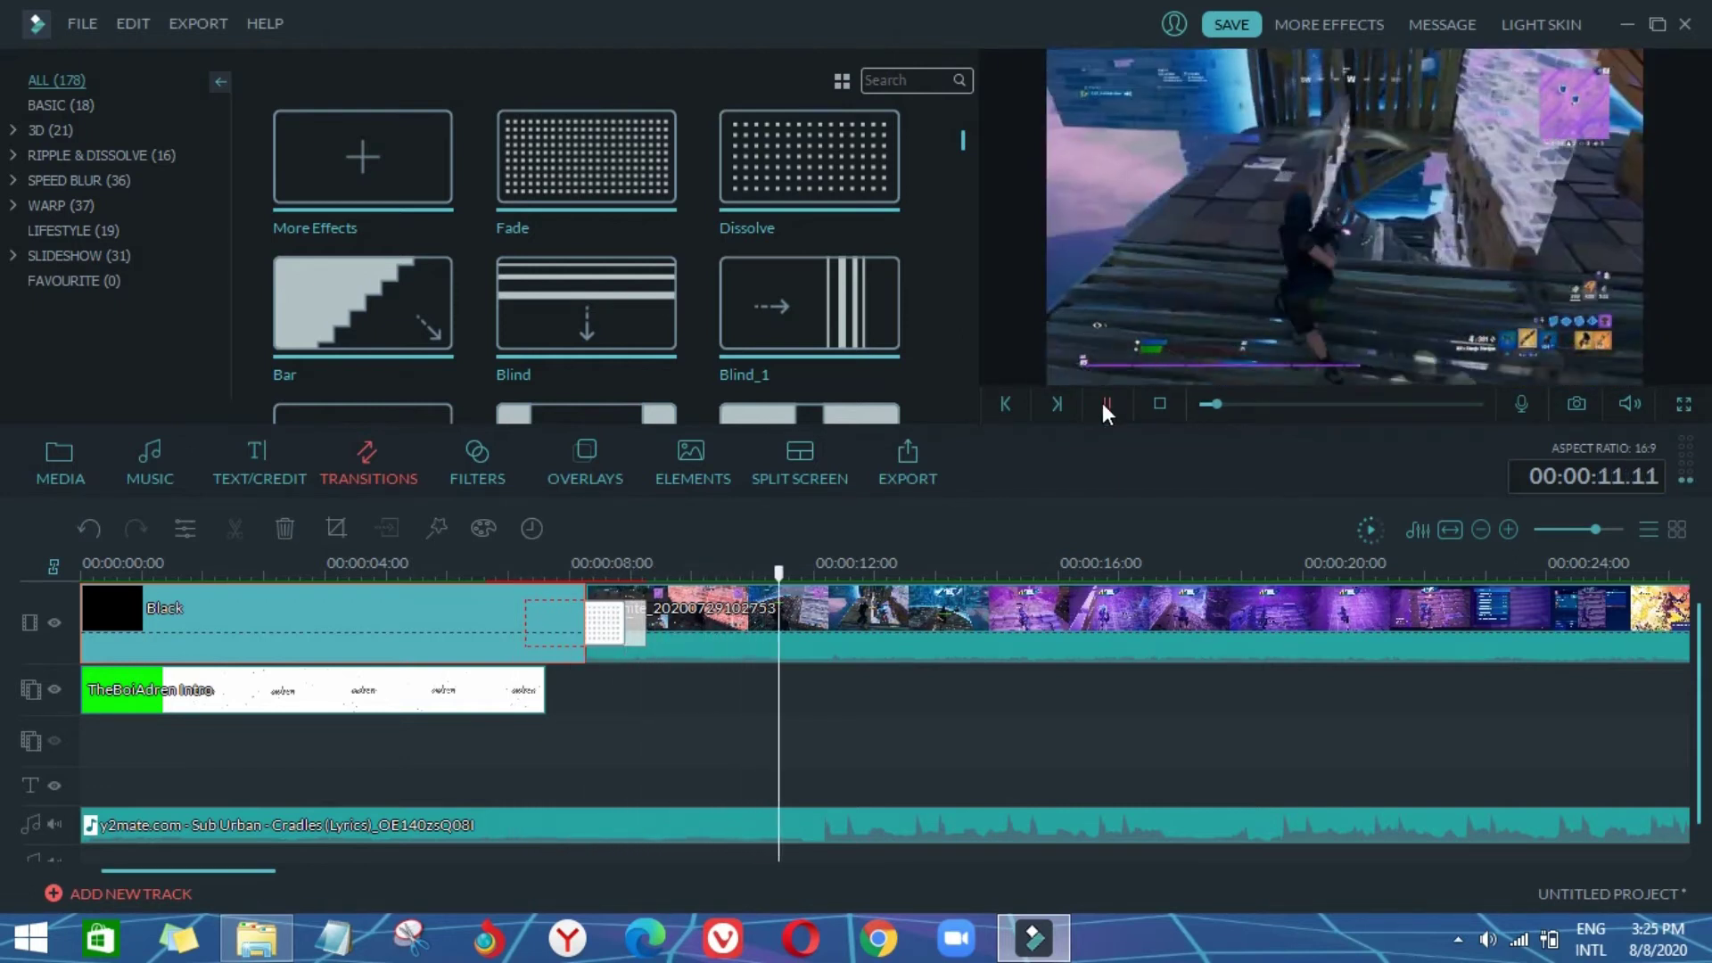
{"action": "left_click", "coordinate": [1102, 403]}
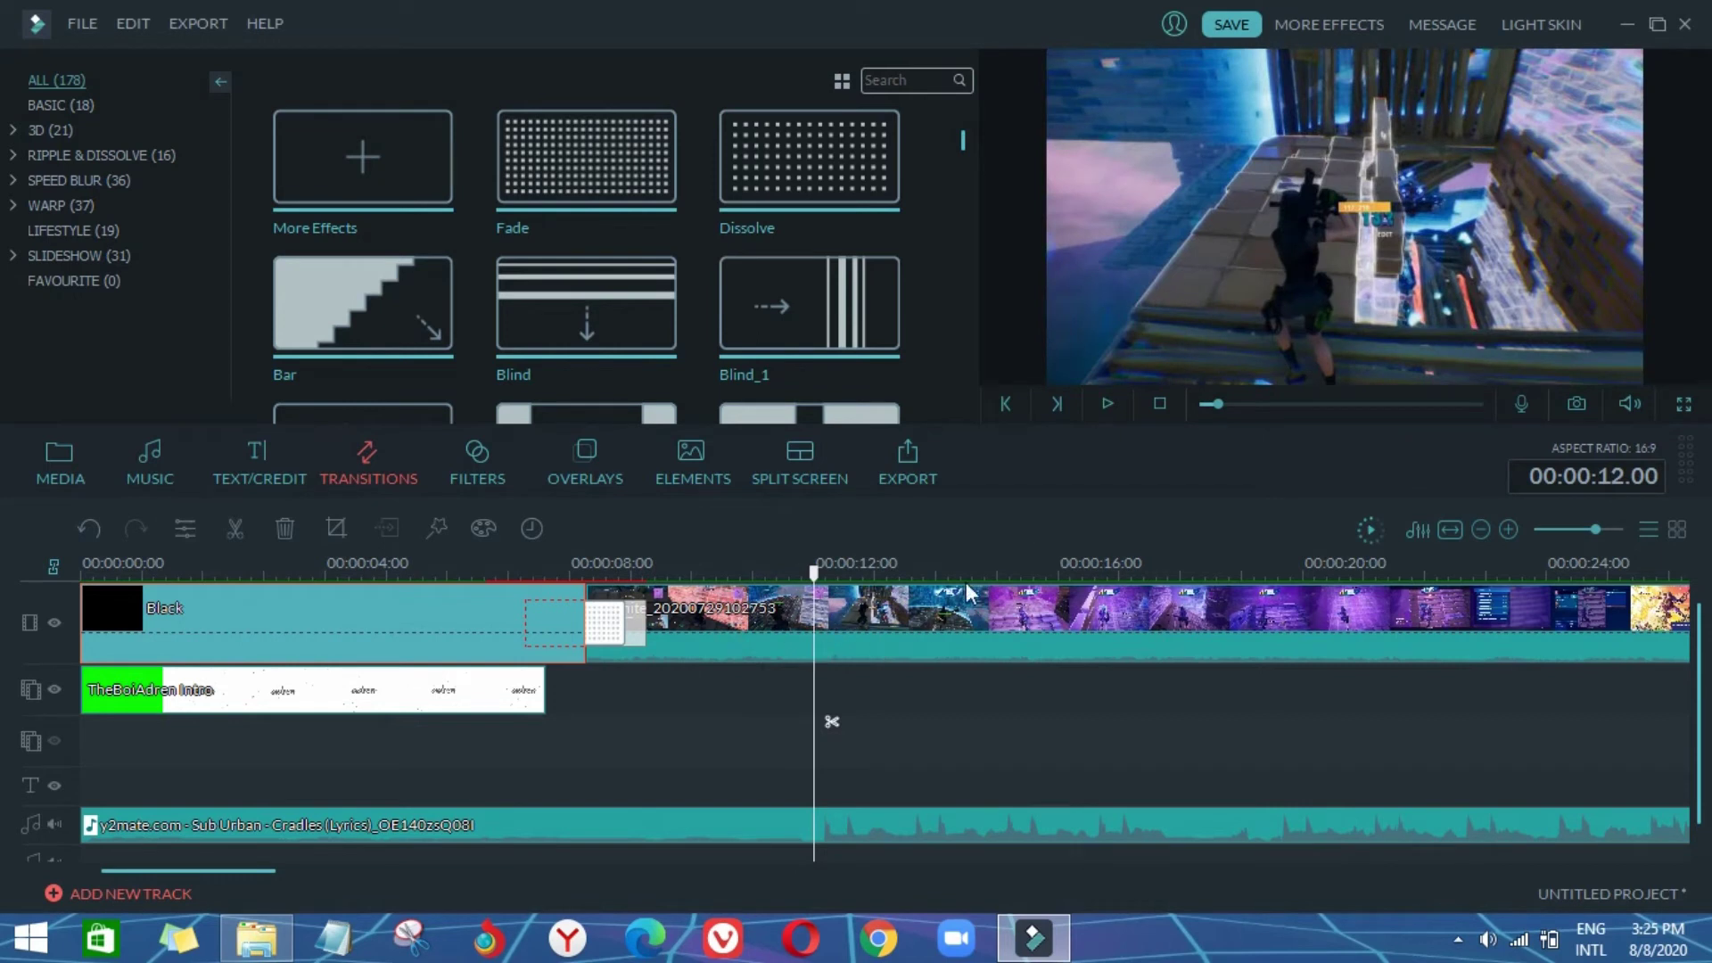
Step: Mute the Fortnite clip's audio and return the playhead to about 00:00:09.16
{"action": "left_click", "coordinate": [743, 621]}
{"action": "left_click", "coordinate": [937, 715]}
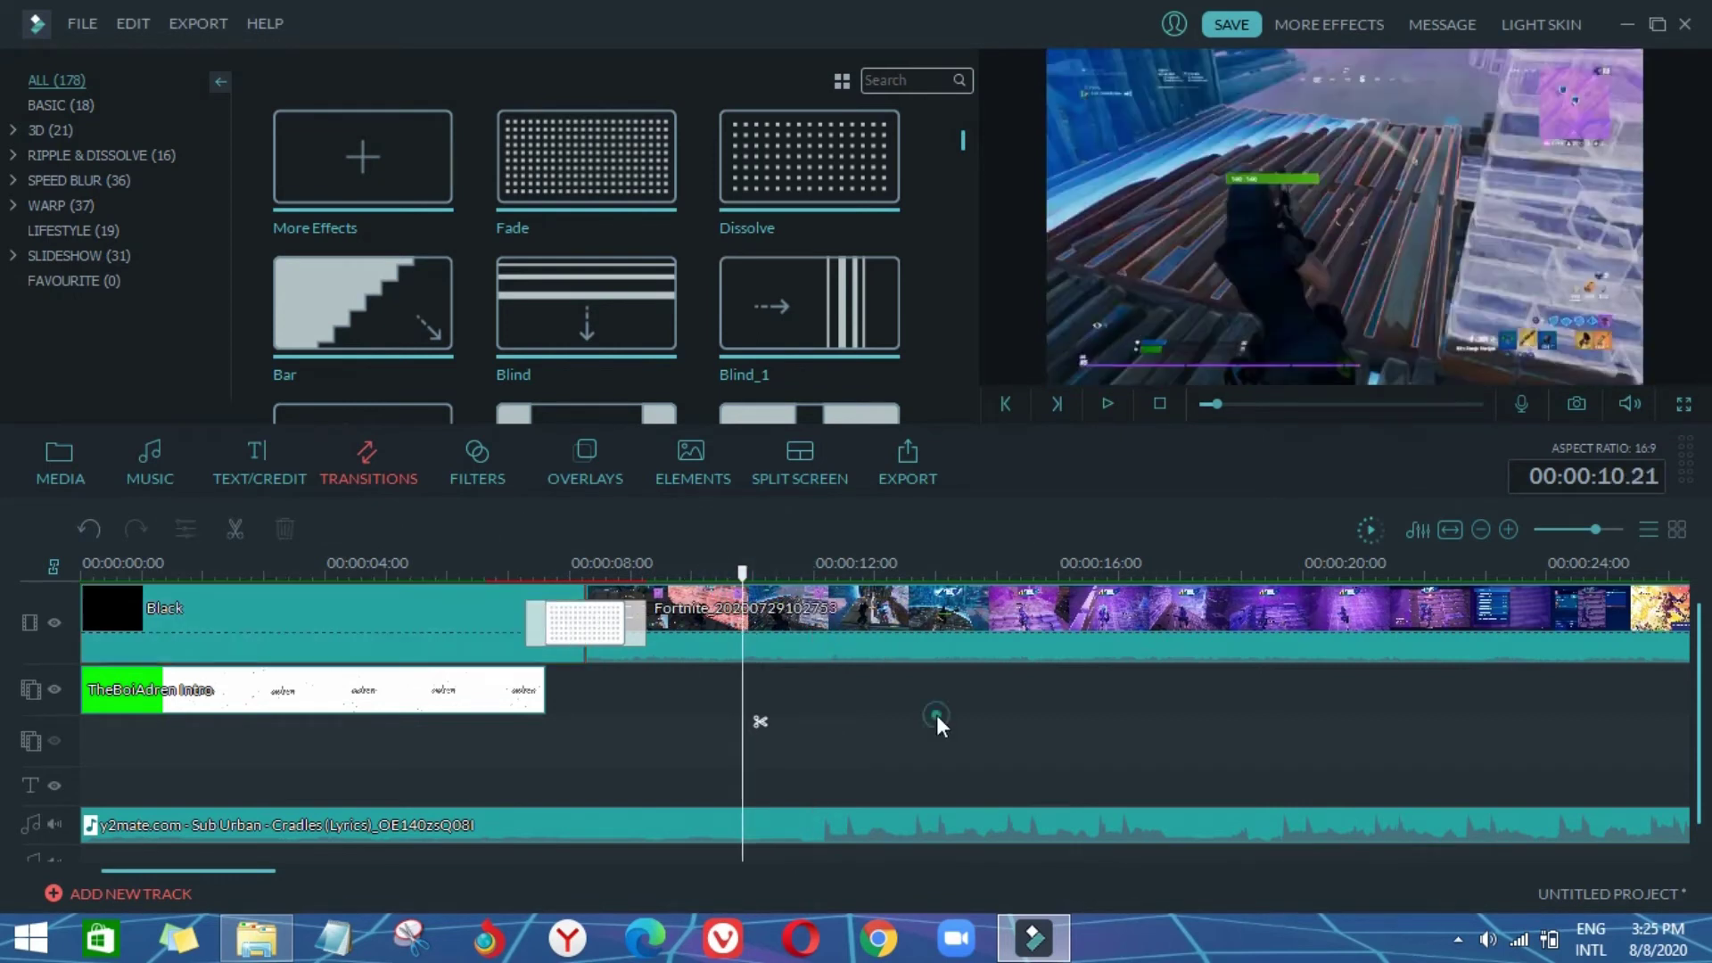
{"action": "double_click", "coordinate": [768, 621]}
{"action": "right_click", "coordinate": [789, 624]}
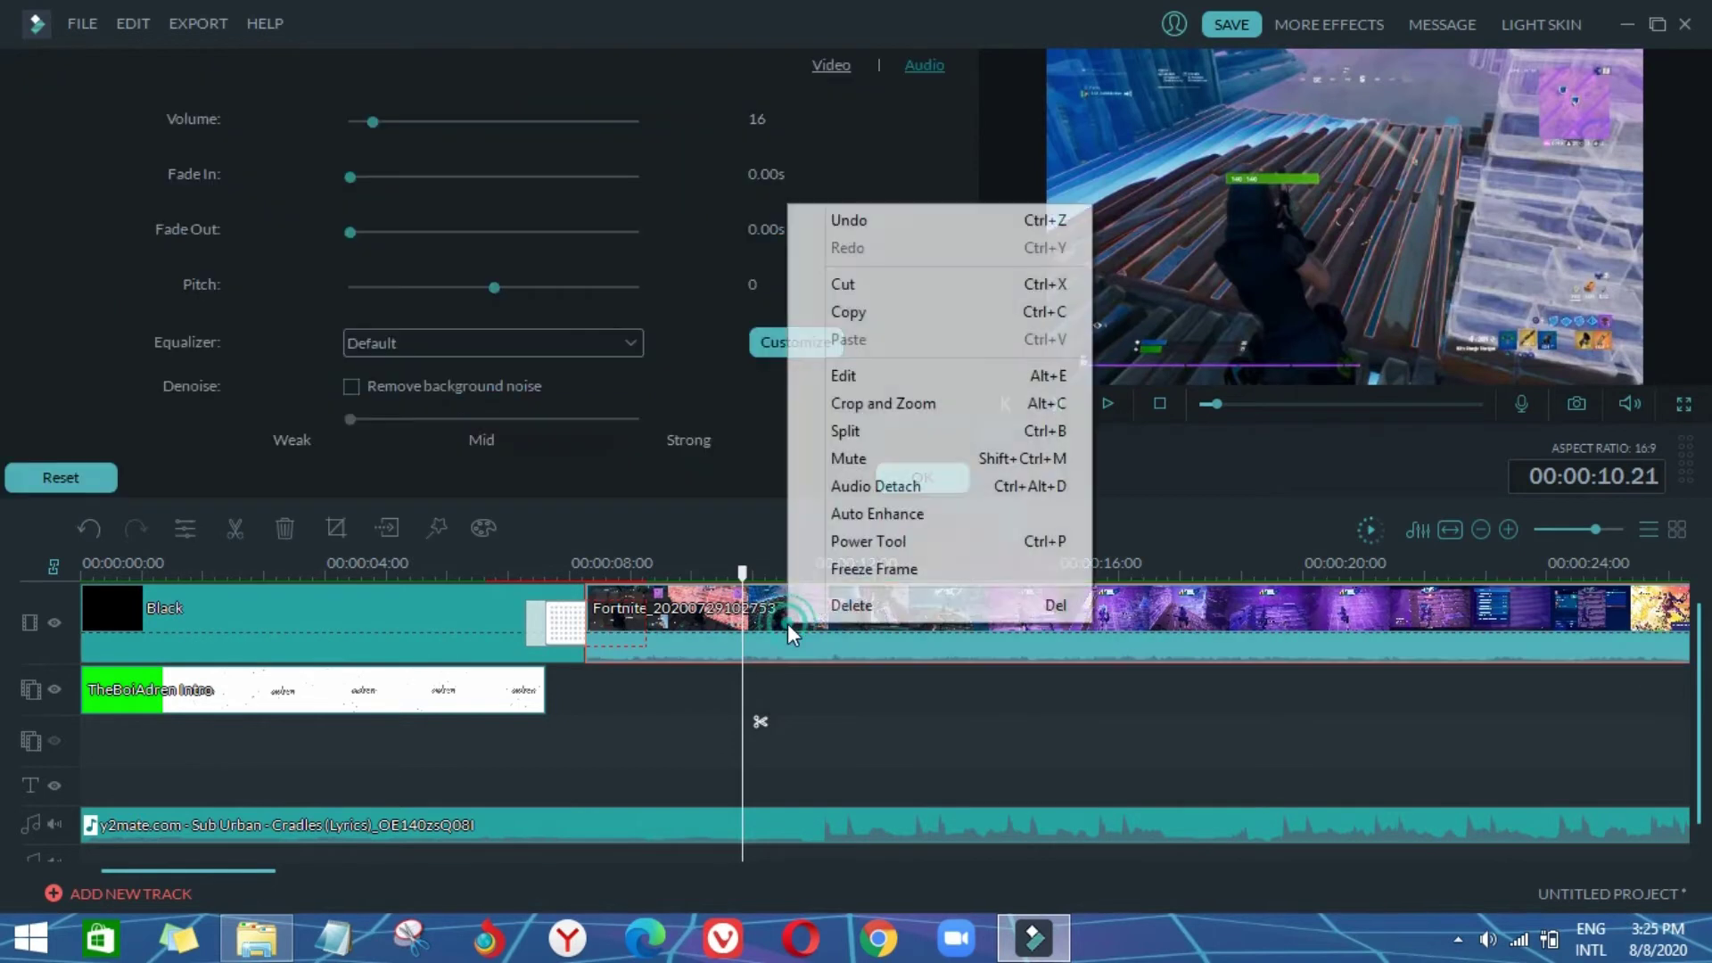
{"action": "left_click", "coordinate": [932, 459]}
{"action": "left_click", "coordinate": [1112, 562]}
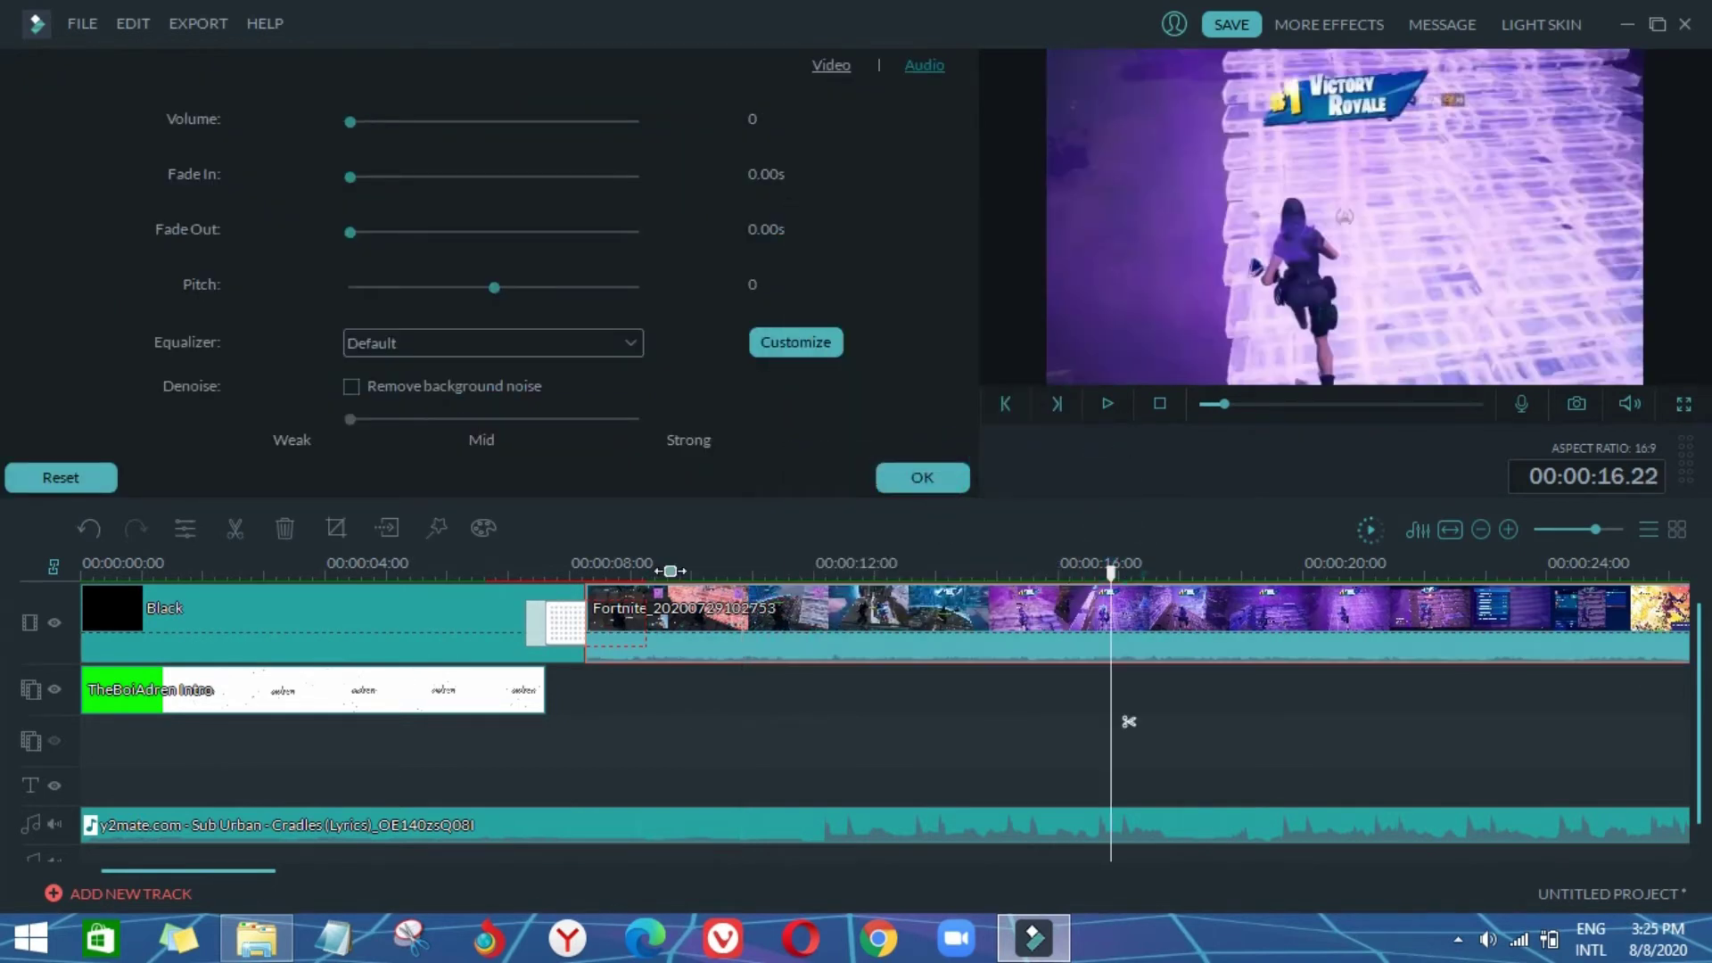
{"action": "left_click", "coordinate": [670, 569]}
{"action": "left_click", "coordinate": [934, 479]}
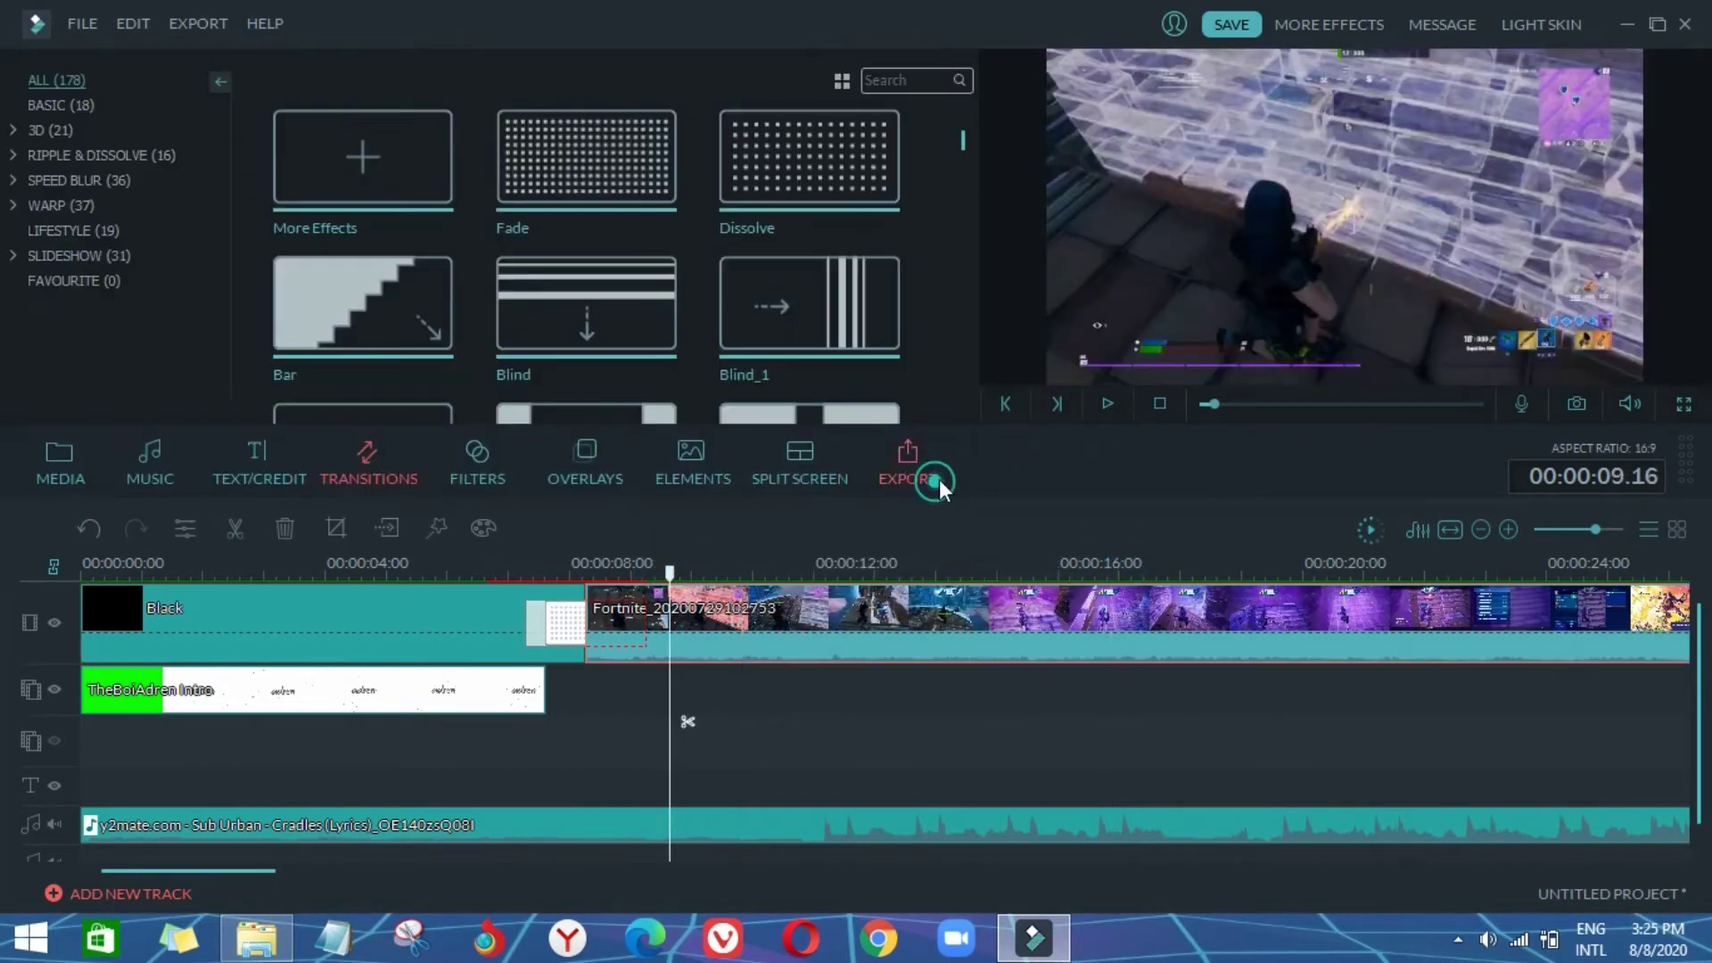
Step: Play the Cradles song to find the beat, then split the song at 00:00:12.00
{"action": "left_click", "coordinate": [1112, 402]}
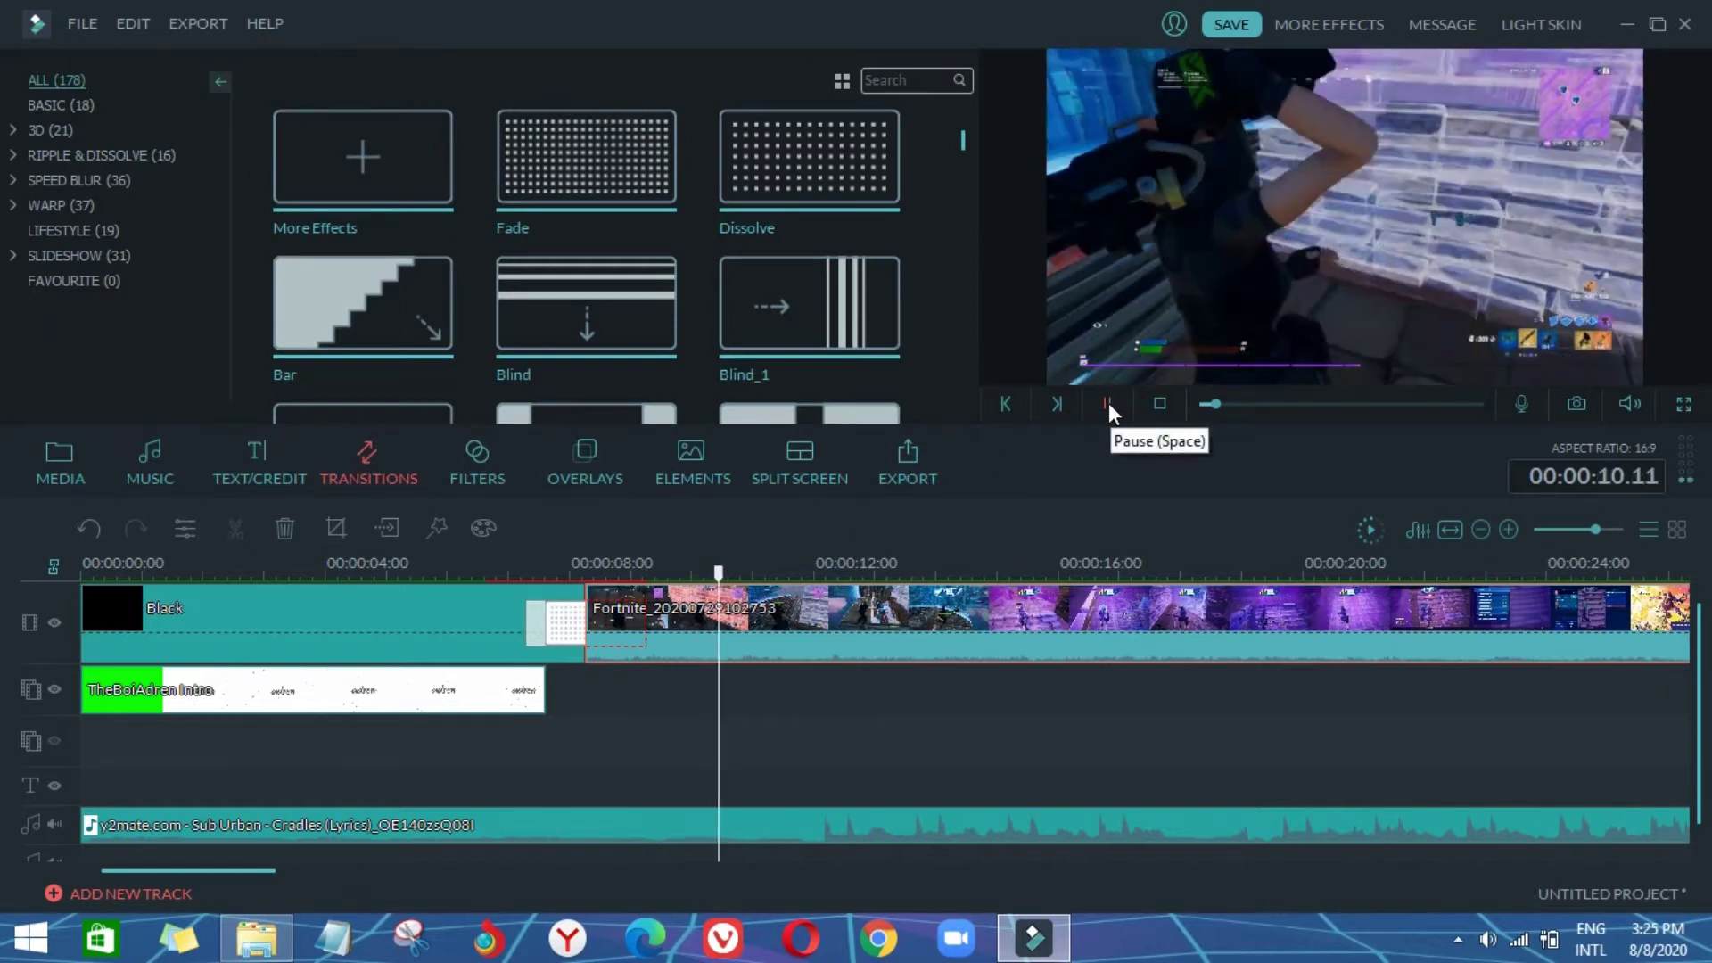
{"action": "left_click", "coordinate": [1109, 403]}
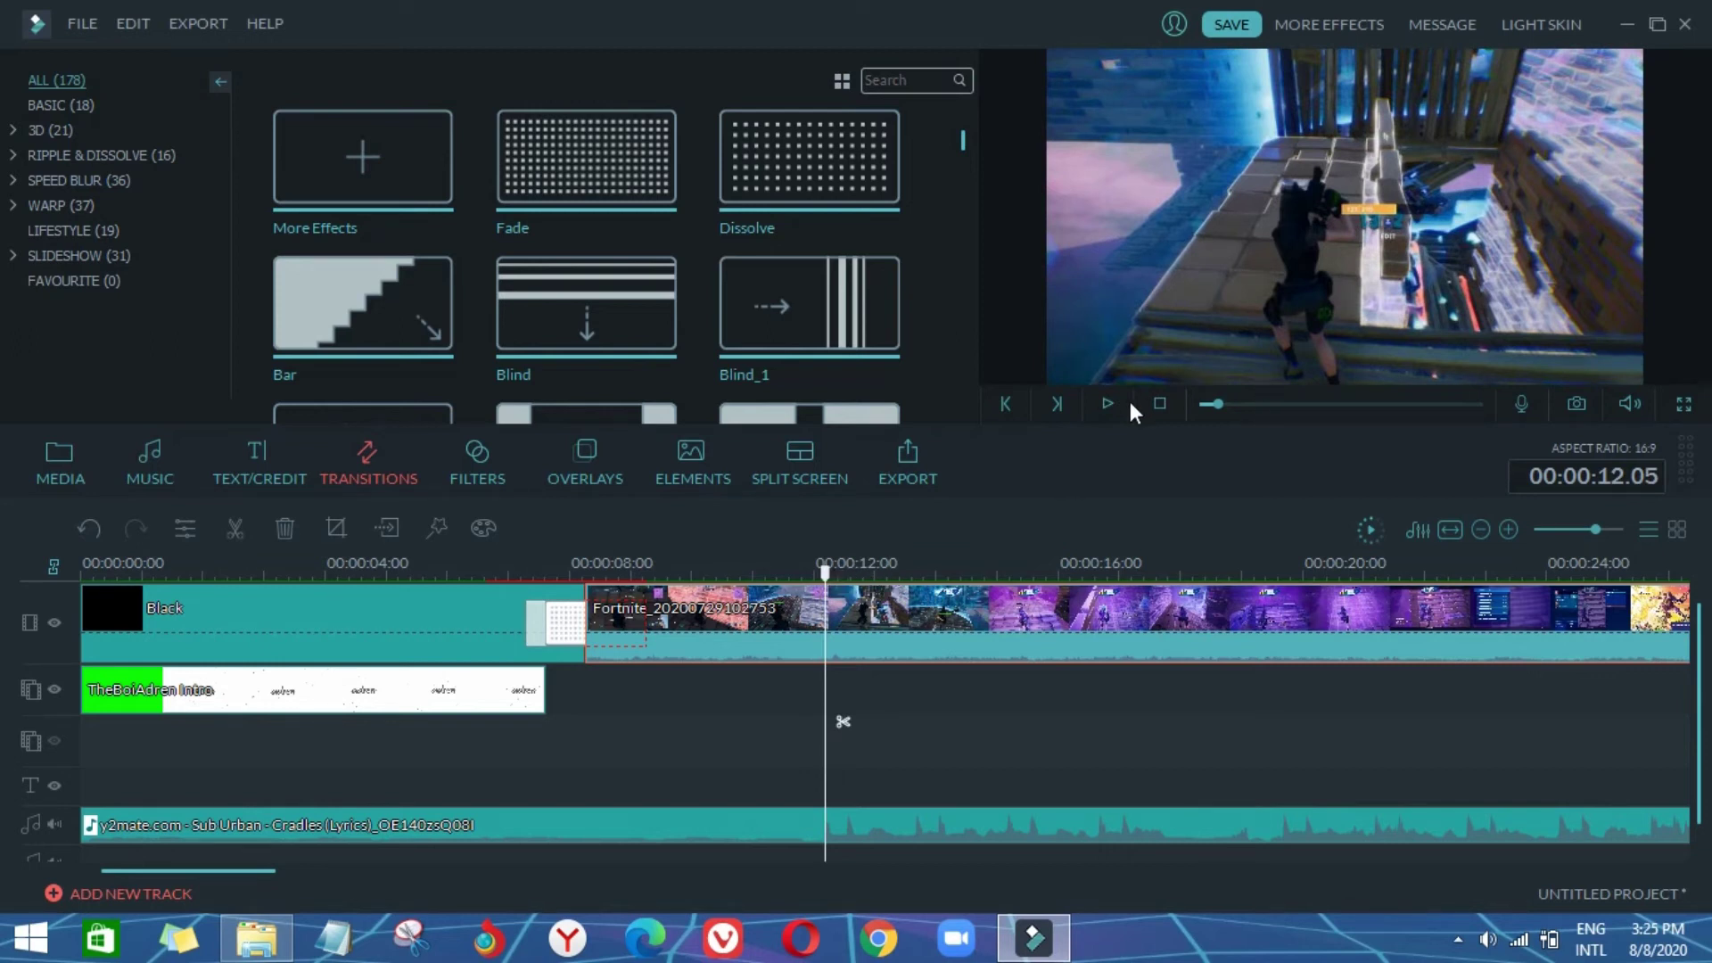
{"action": "left_click", "coordinate": [1111, 403]}
{"action": "left_click", "coordinate": [1111, 403]}
{"action": "left_click", "coordinate": [803, 571]}
{"action": "left_click", "coordinate": [812, 571]}
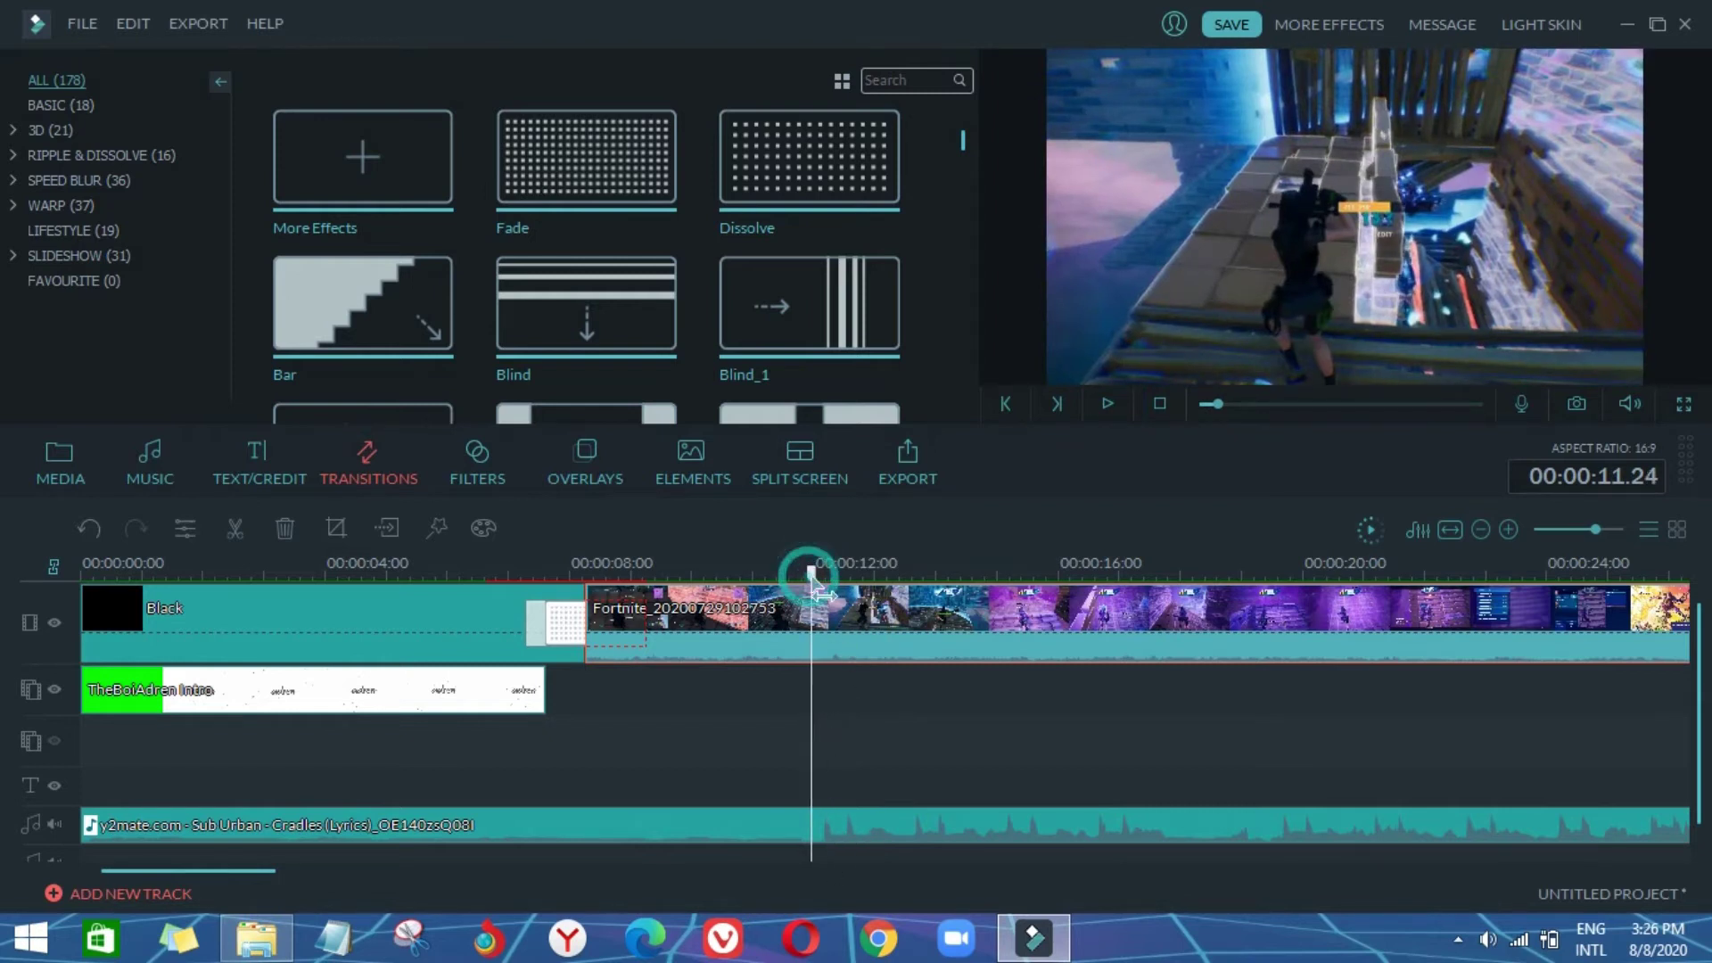
{"action": "key", "text": "Right"}
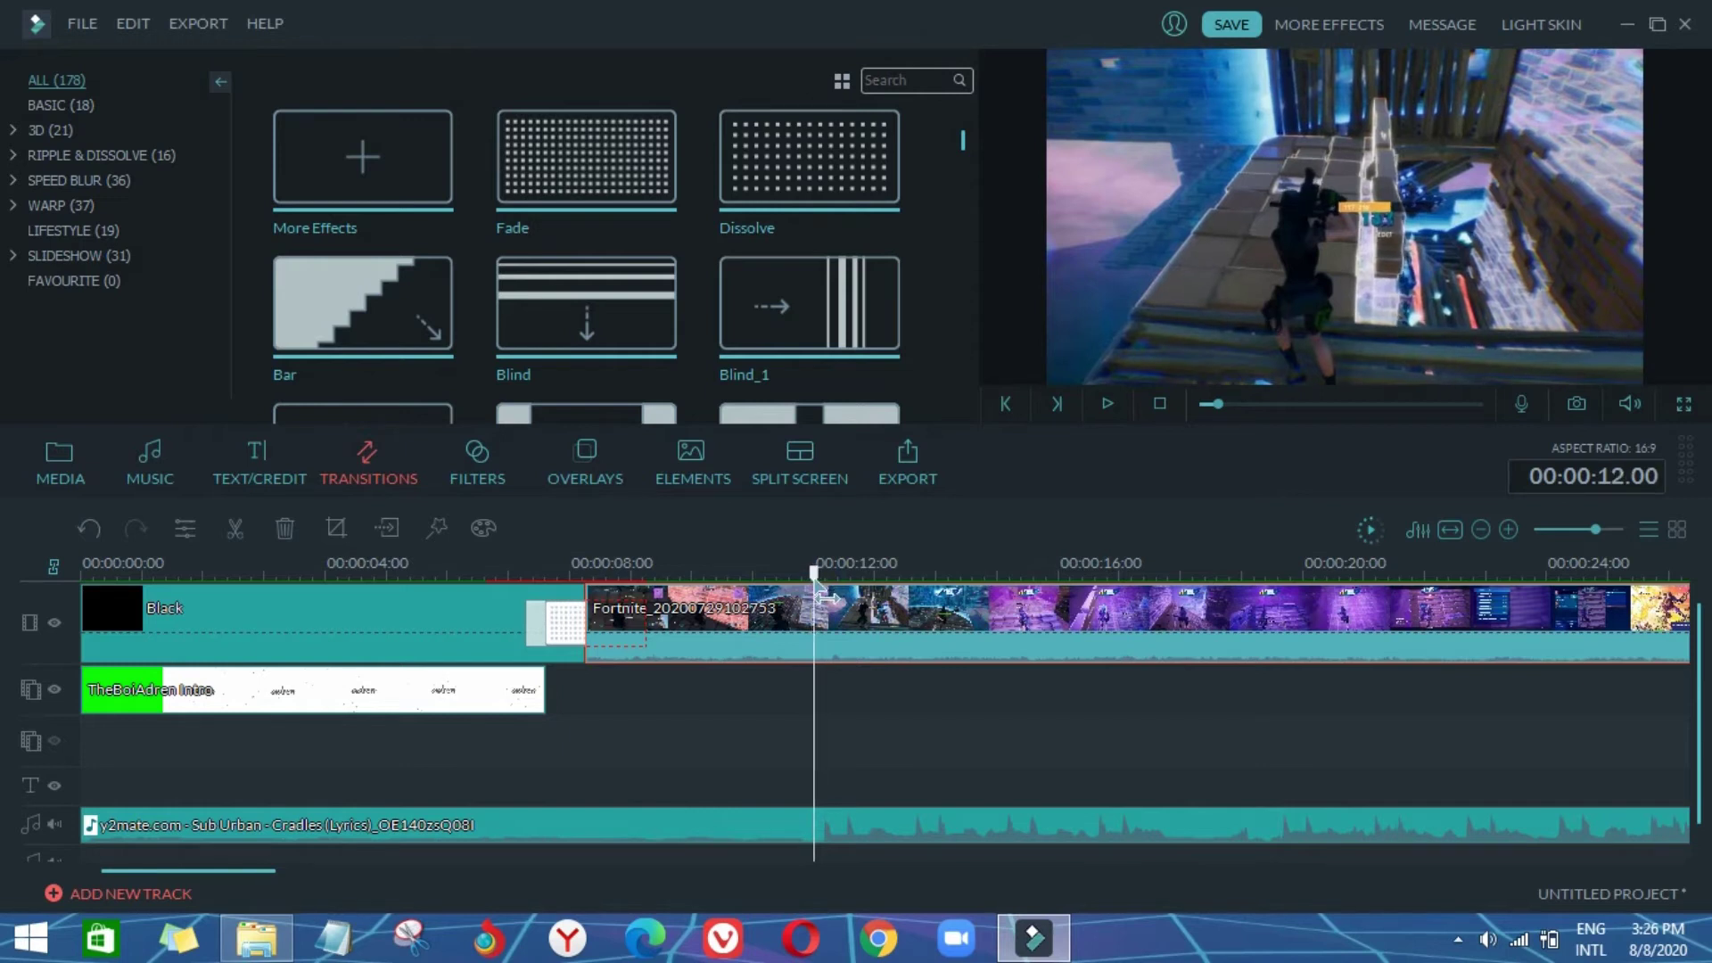
{"action": "left_click", "coordinate": [831, 722]}
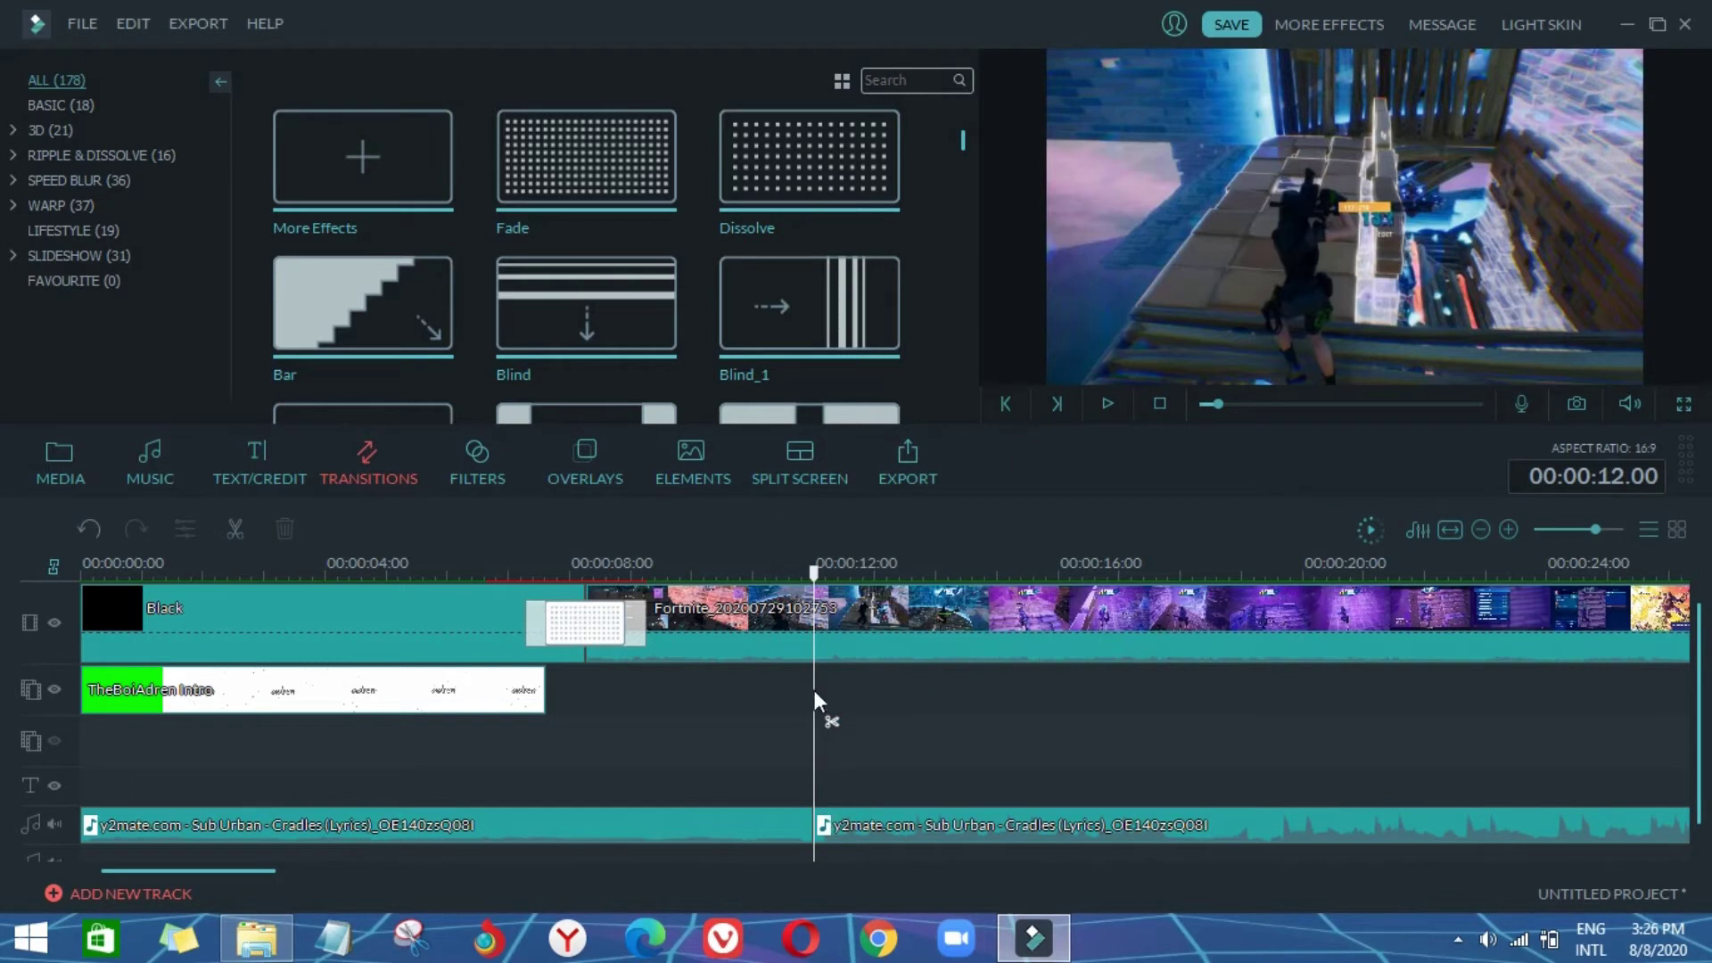
Step: Set the volume of the Cradles song's second segment, after the split, to 0
{"action": "left_click_drag", "start_coordinate": [822, 563], "coordinate": [724, 563]}
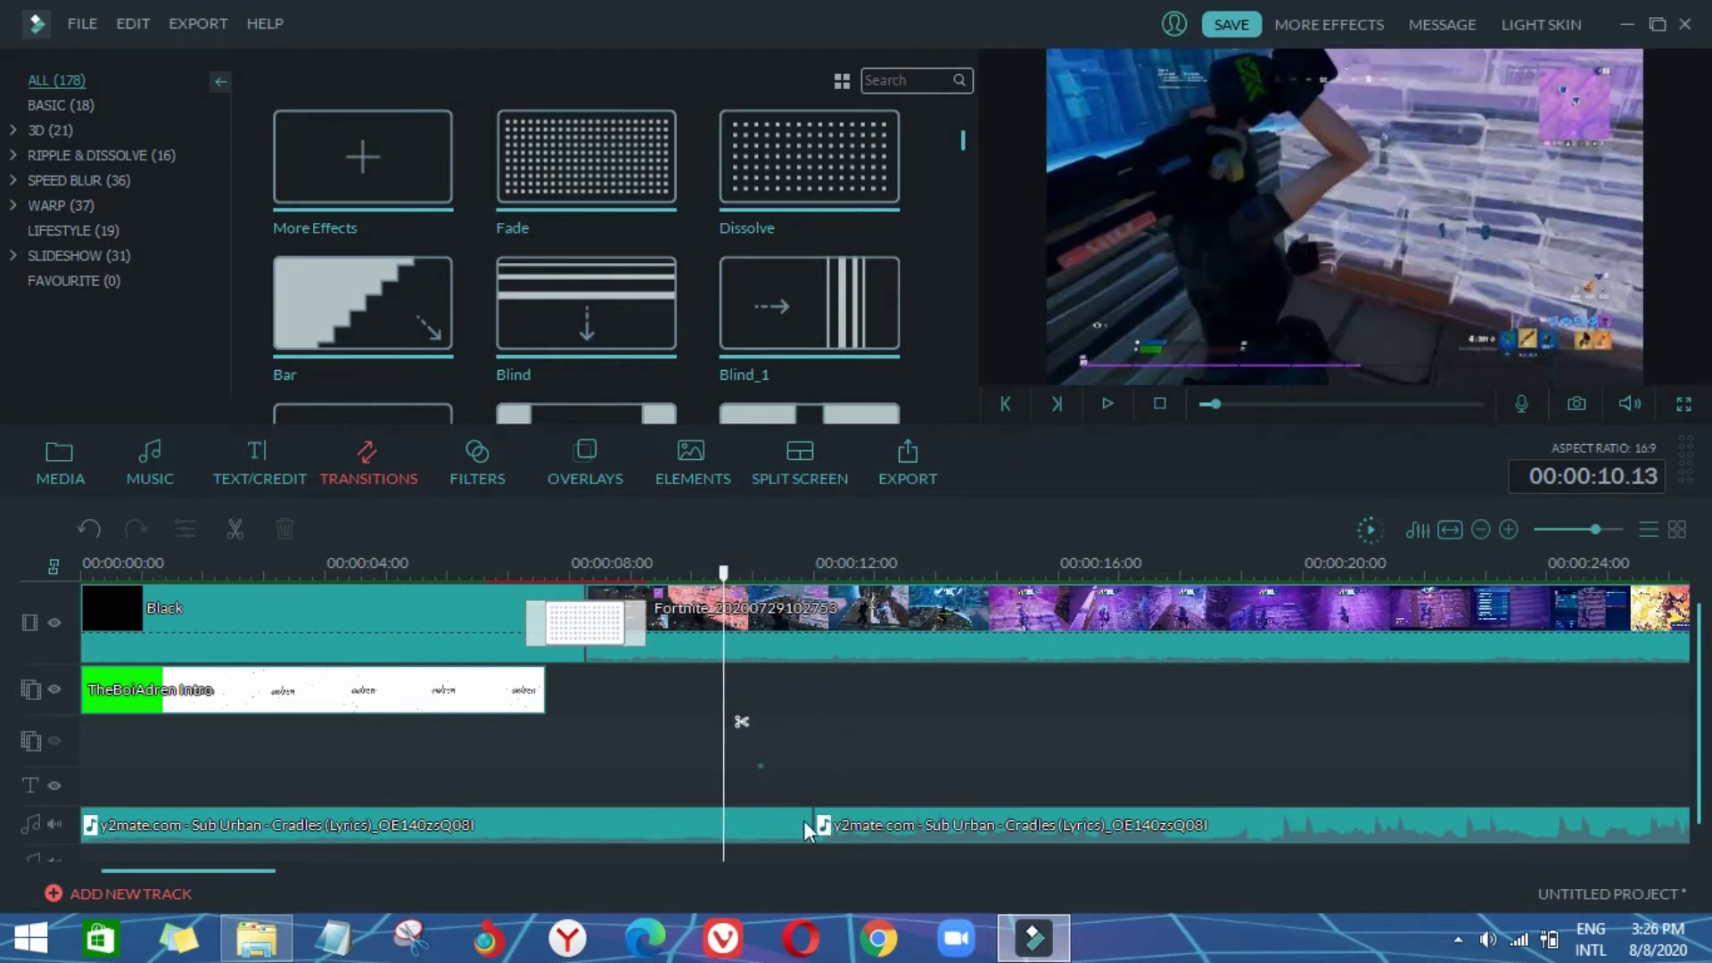
{"action": "right_click", "coordinate": [831, 829]}
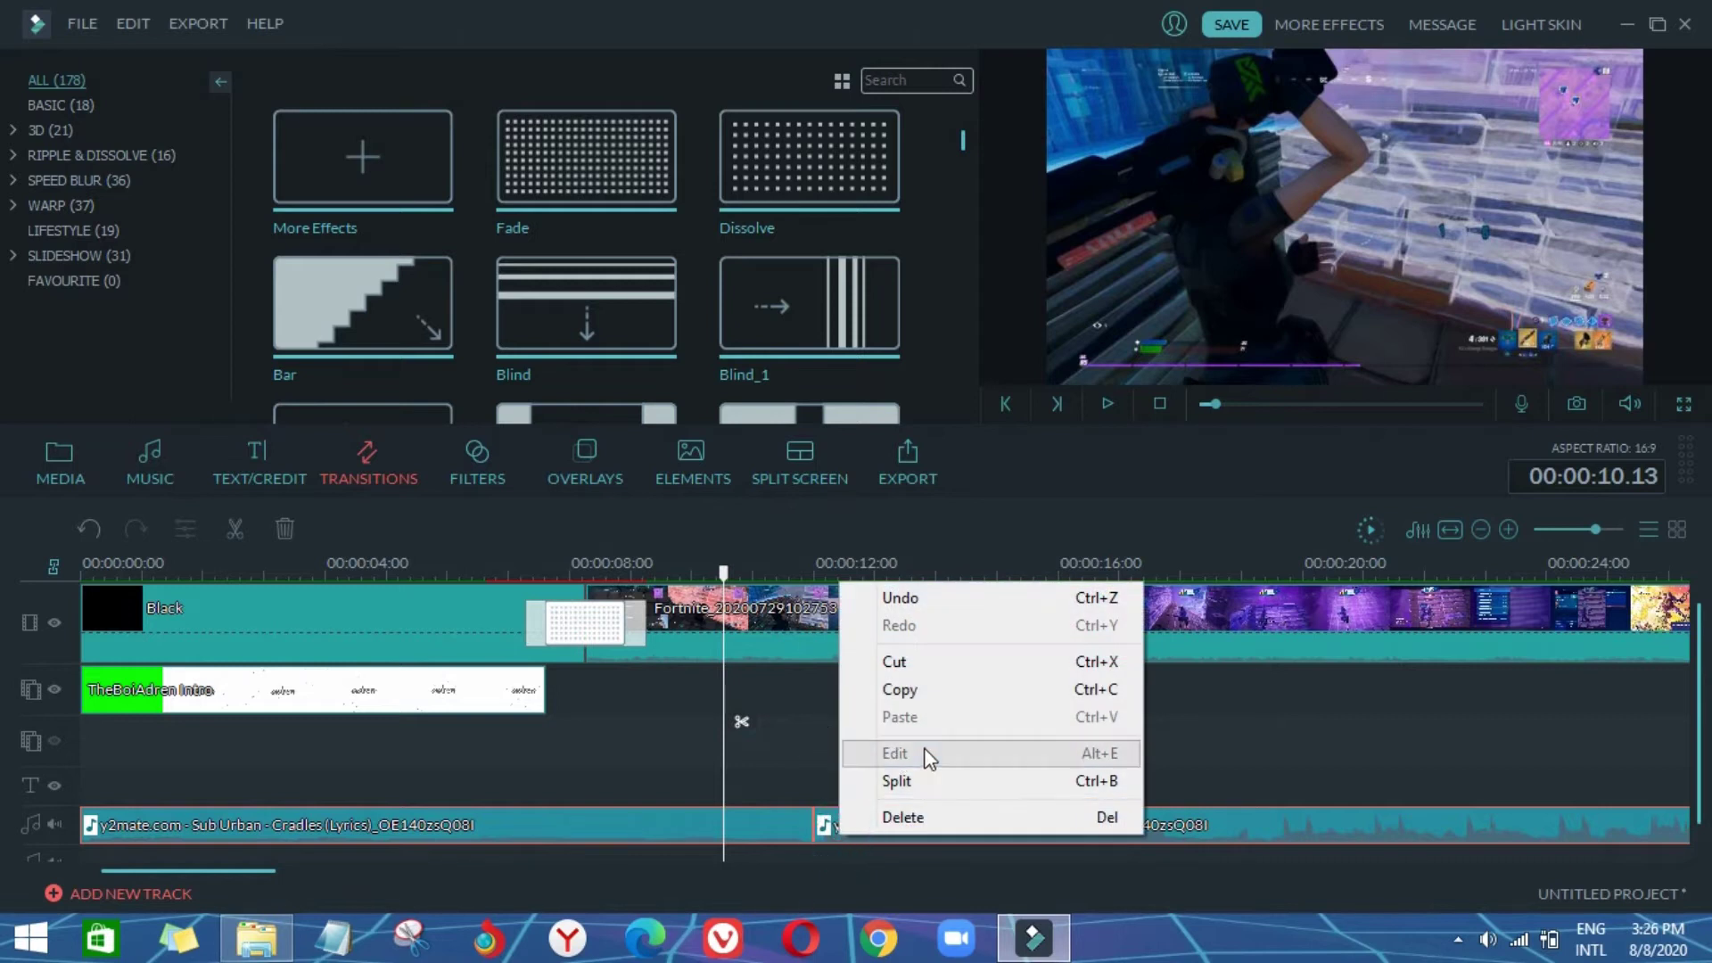
{"action": "left_click", "coordinate": [732, 762]}
{"action": "left_click", "coordinate": [849, 815]}
{"action": "right_click", "coordinate": [842, 819]}
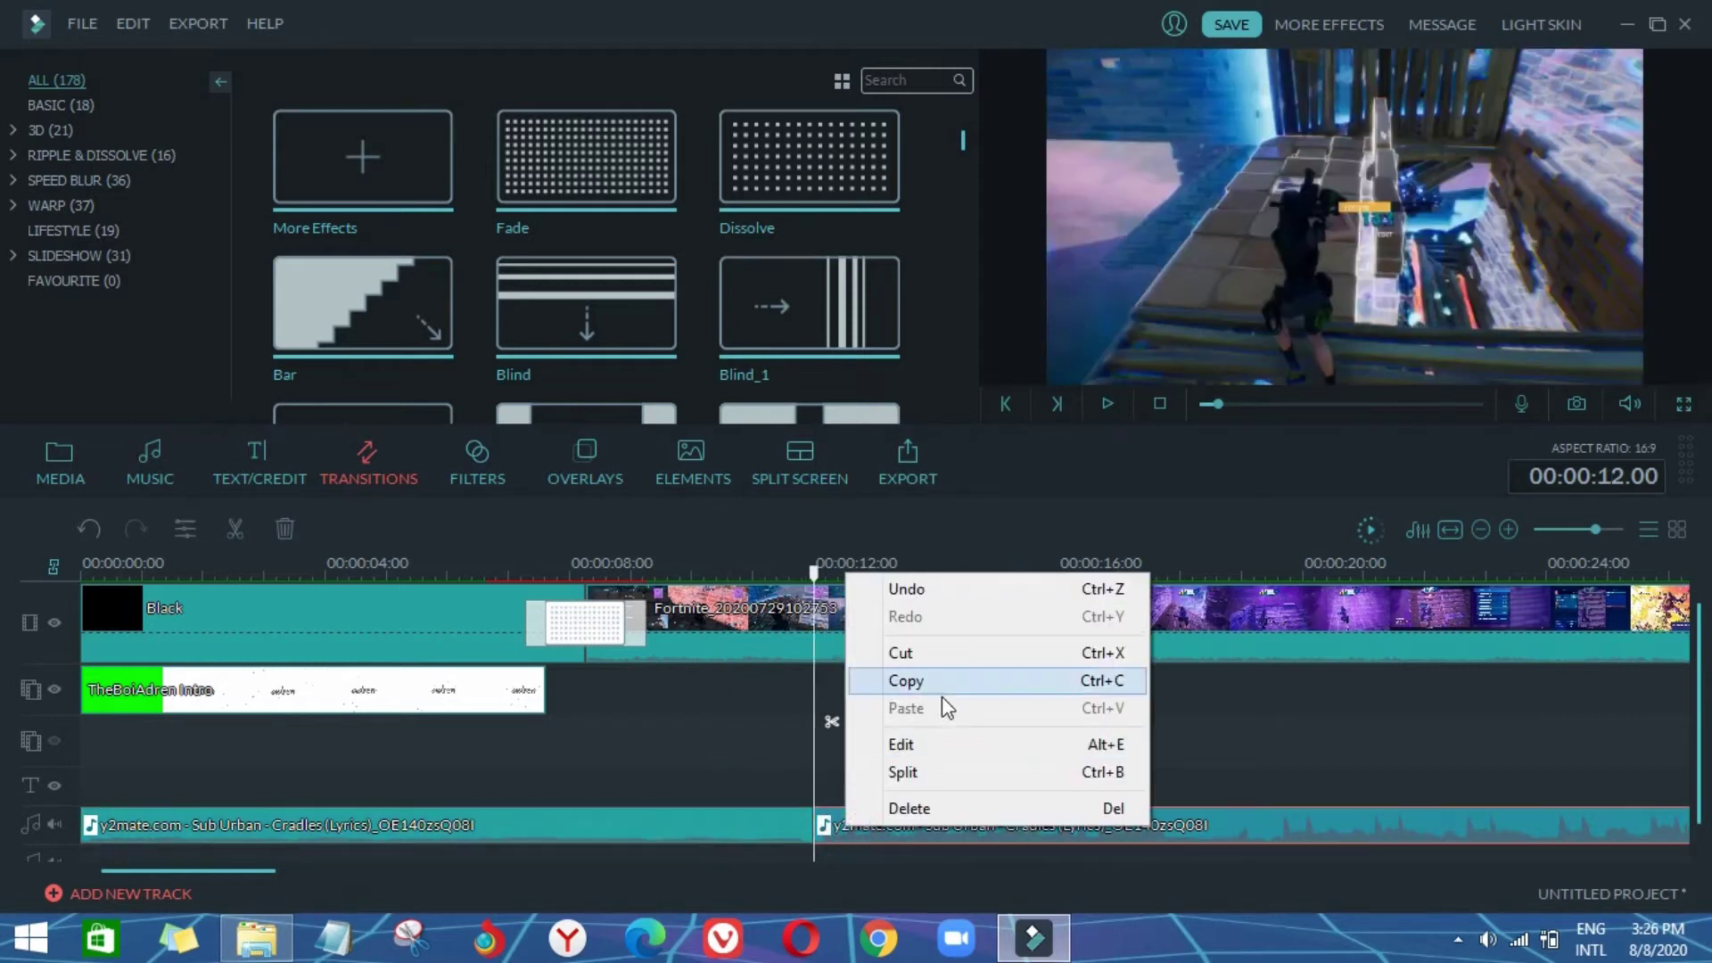
{"action": "left_click", "coordinate": [928, 745]}
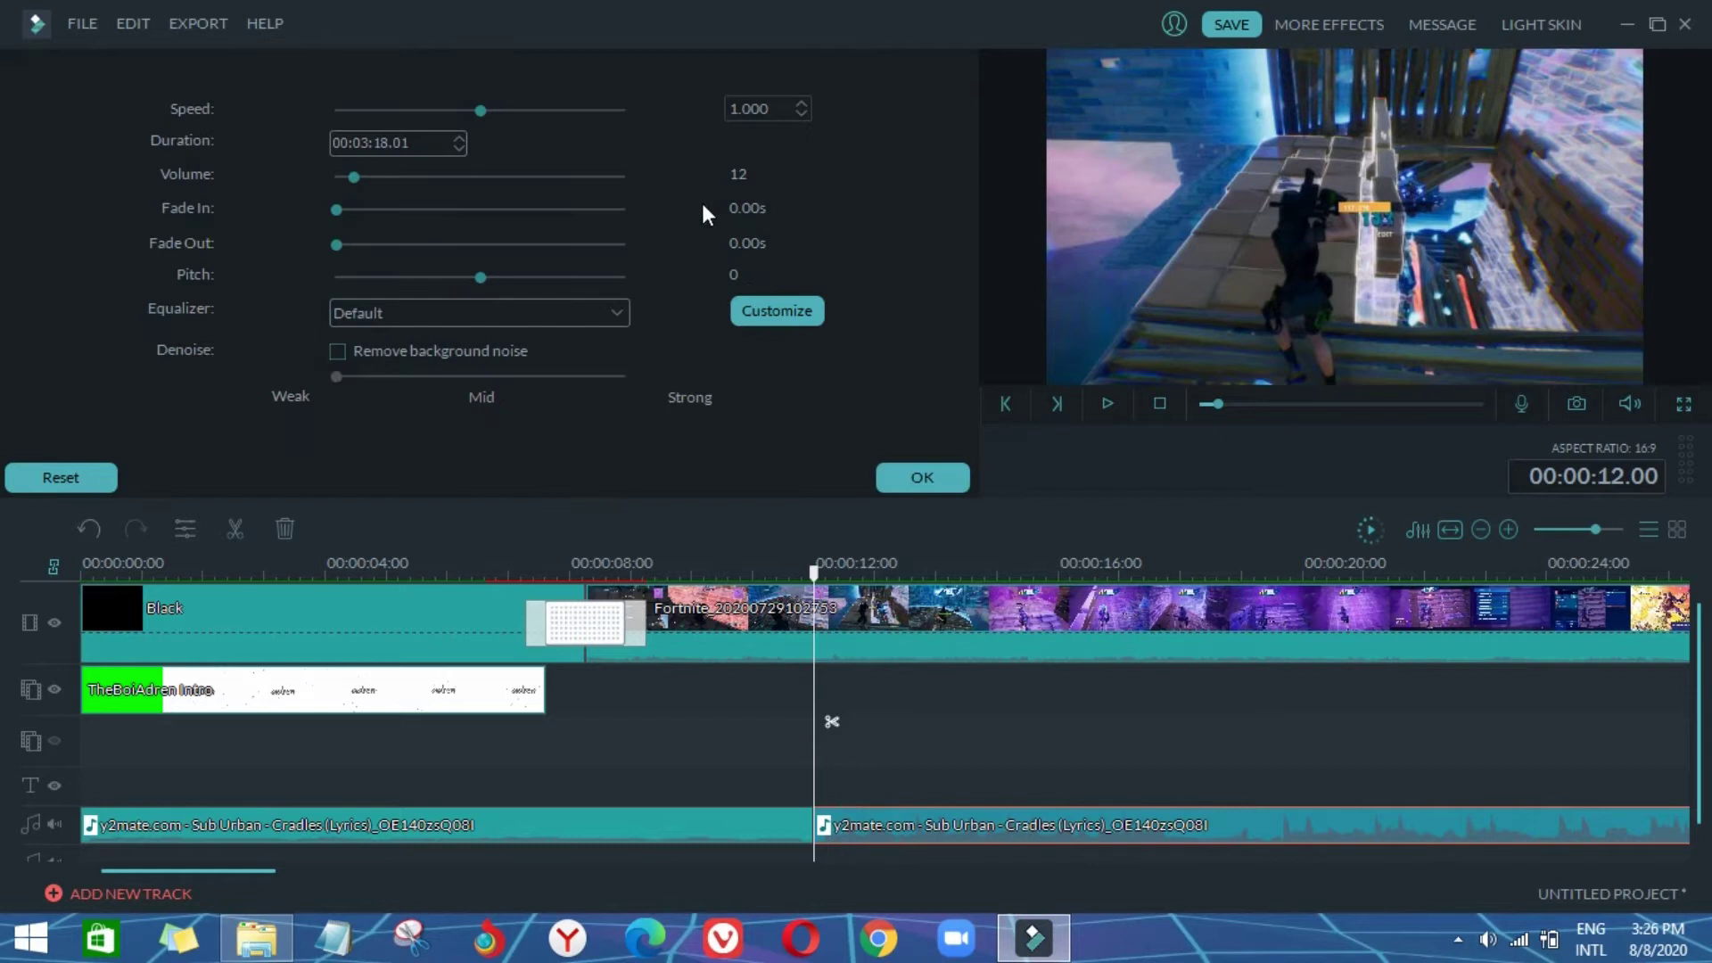
{"action": "left_click_drag", "start_coordinate": [509, 178], "coordinate": [163, 228]}
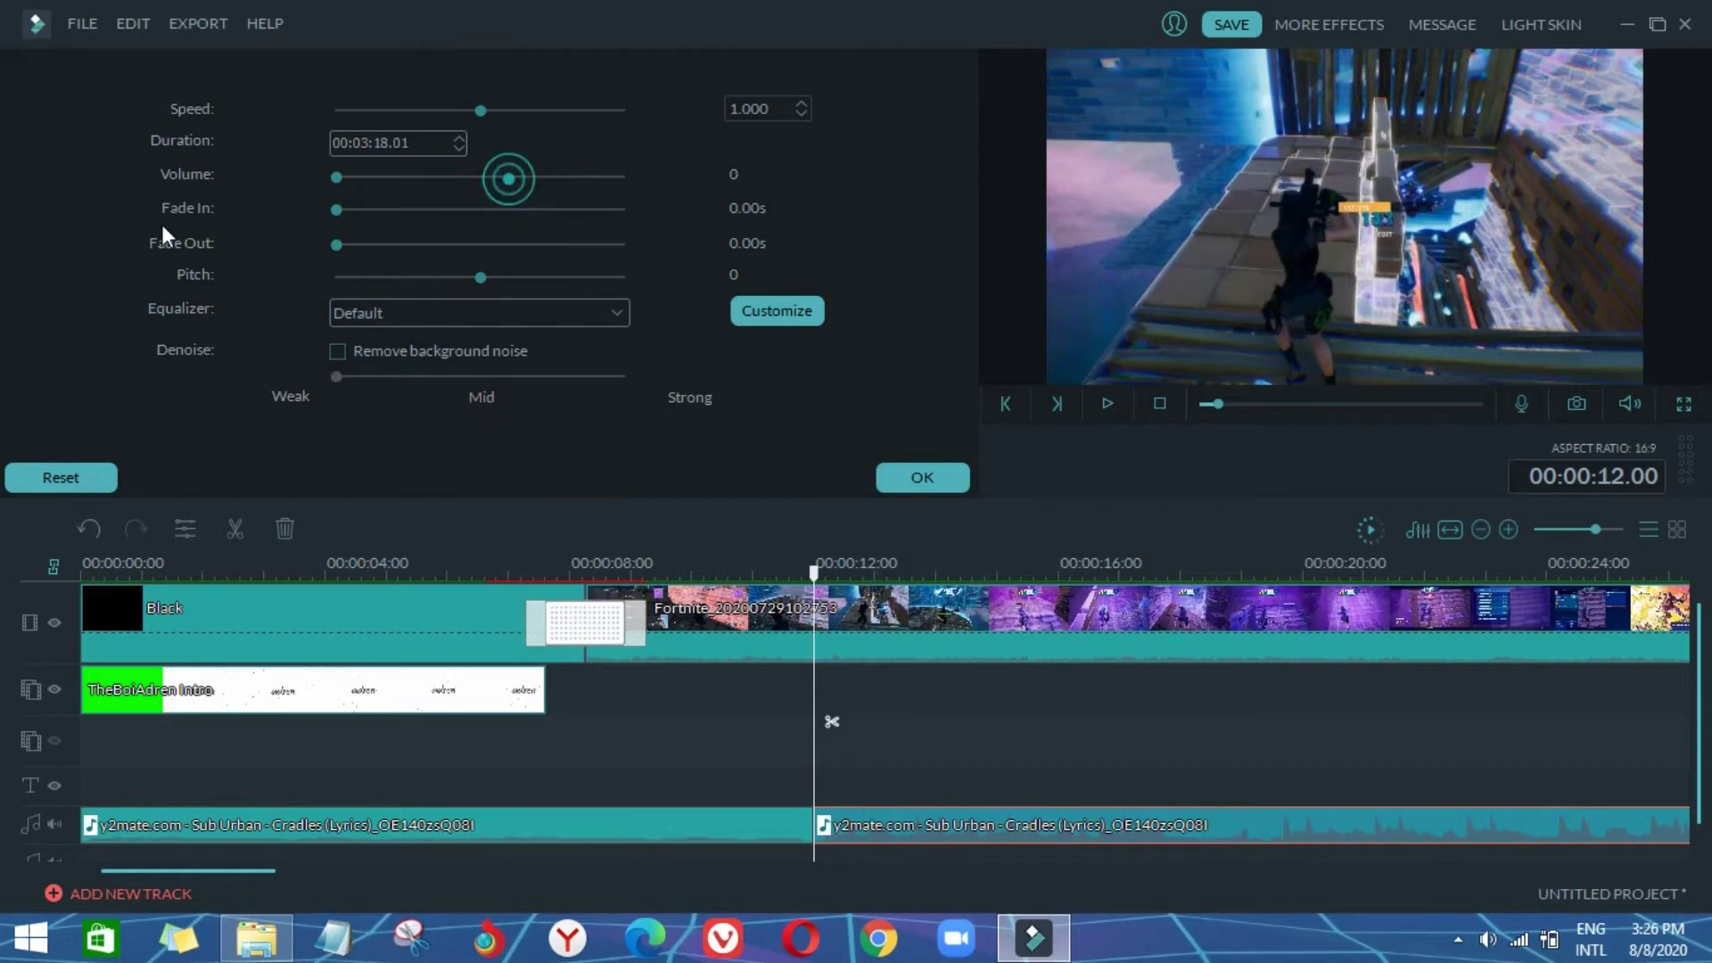
{"action": "left_click", "coordinate": [918, 473]}
Step: Adjust the audio volume of the Cradles song's first segment, before the split
{"action": "double_click", "coordinate": [754, 833]}
{"action": "left_click", "coordinate": [423, 168]}
{"action": "left_click", "coordinate": [924, 480]}
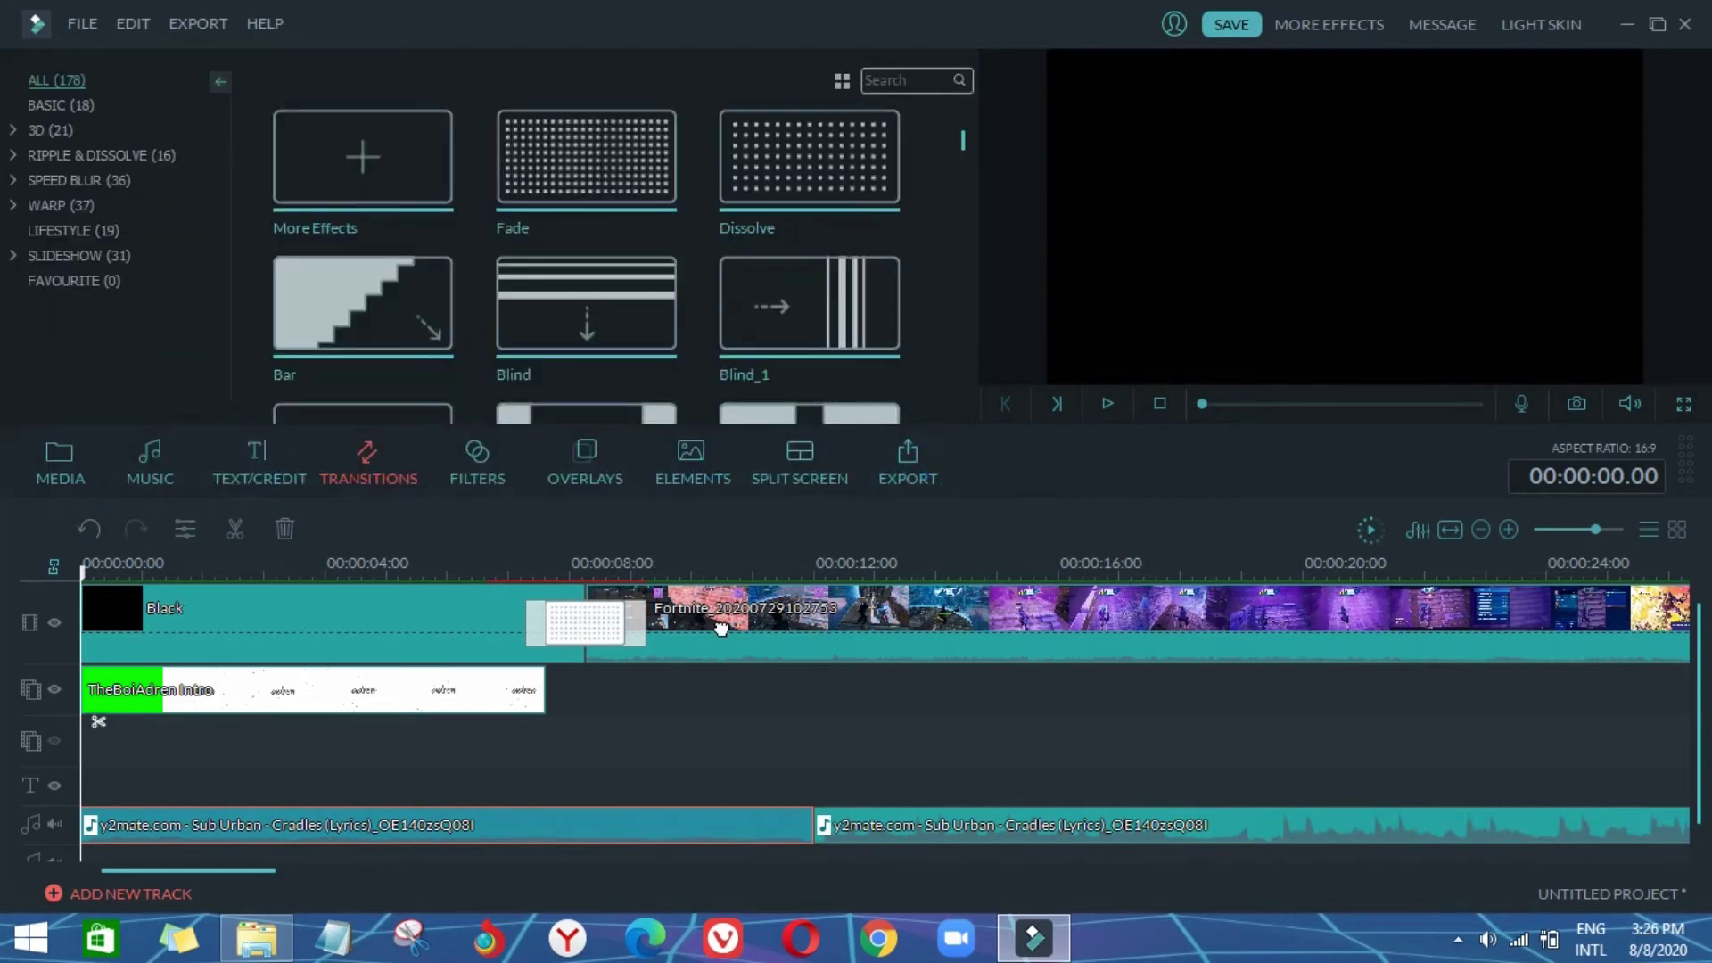
Step: Unmute the Fortnite clip with the playhead at its start, 00:00:08.07
{"action": "left_click", "coordinate": [585, 569]}
{"action": "right_click", "coordinate": [723, 623]}
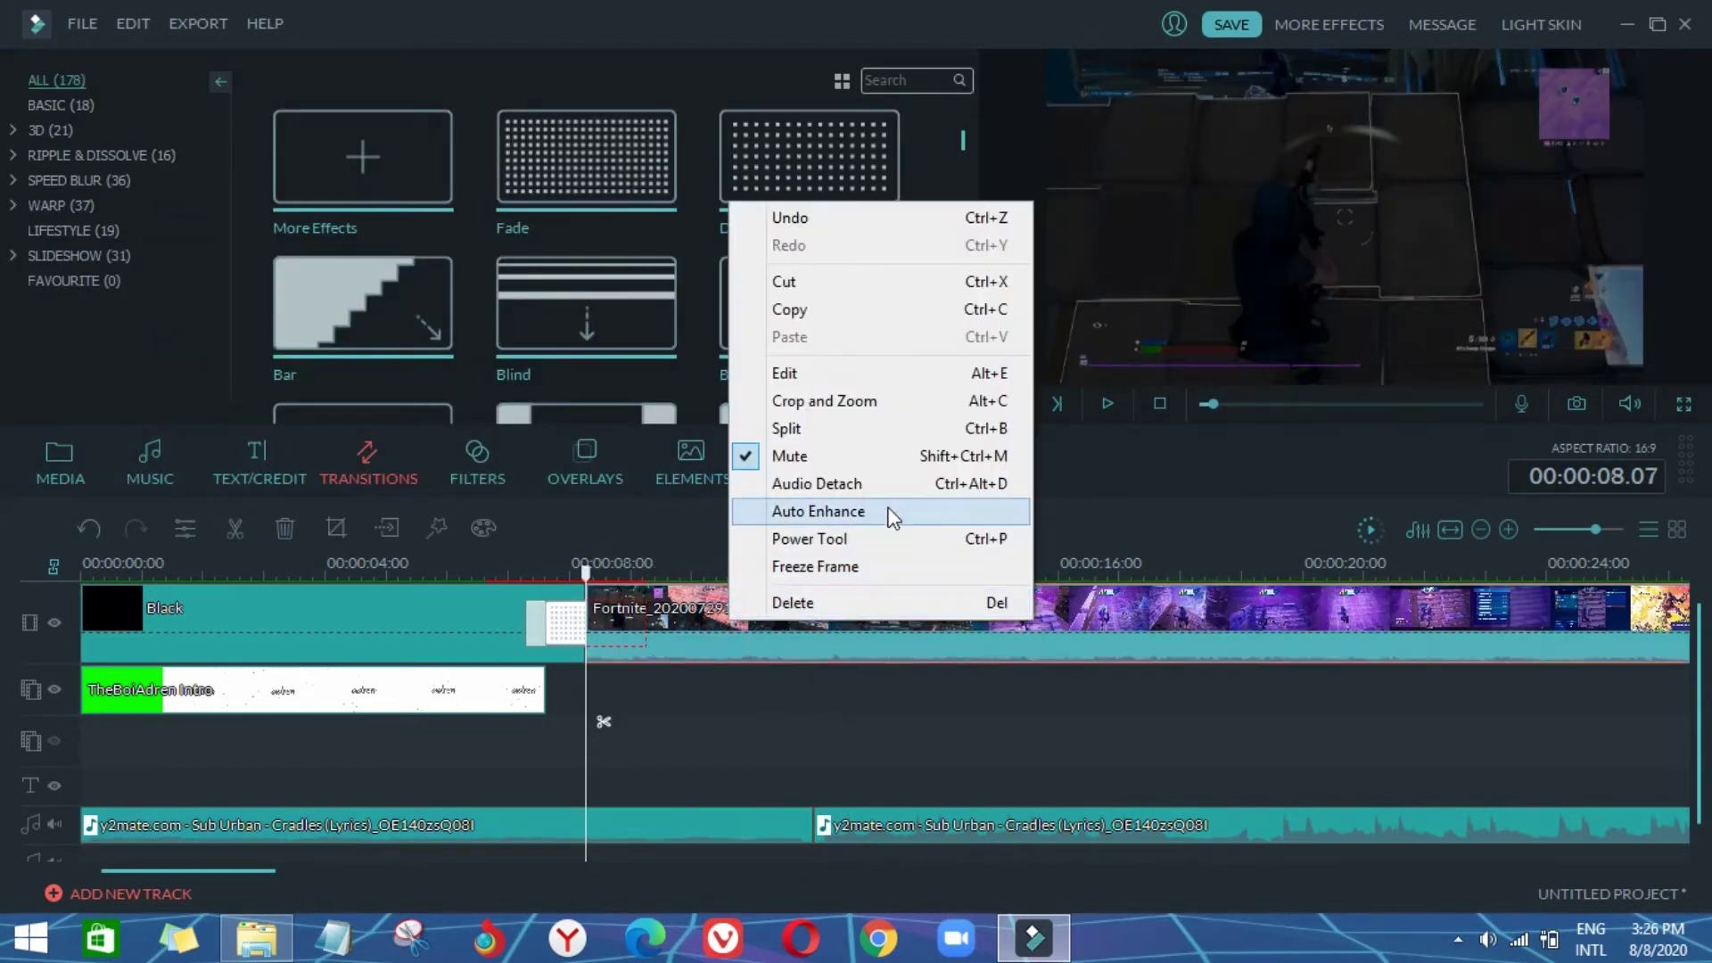
{"action": "left_click", "coordinate": [885, 458]}
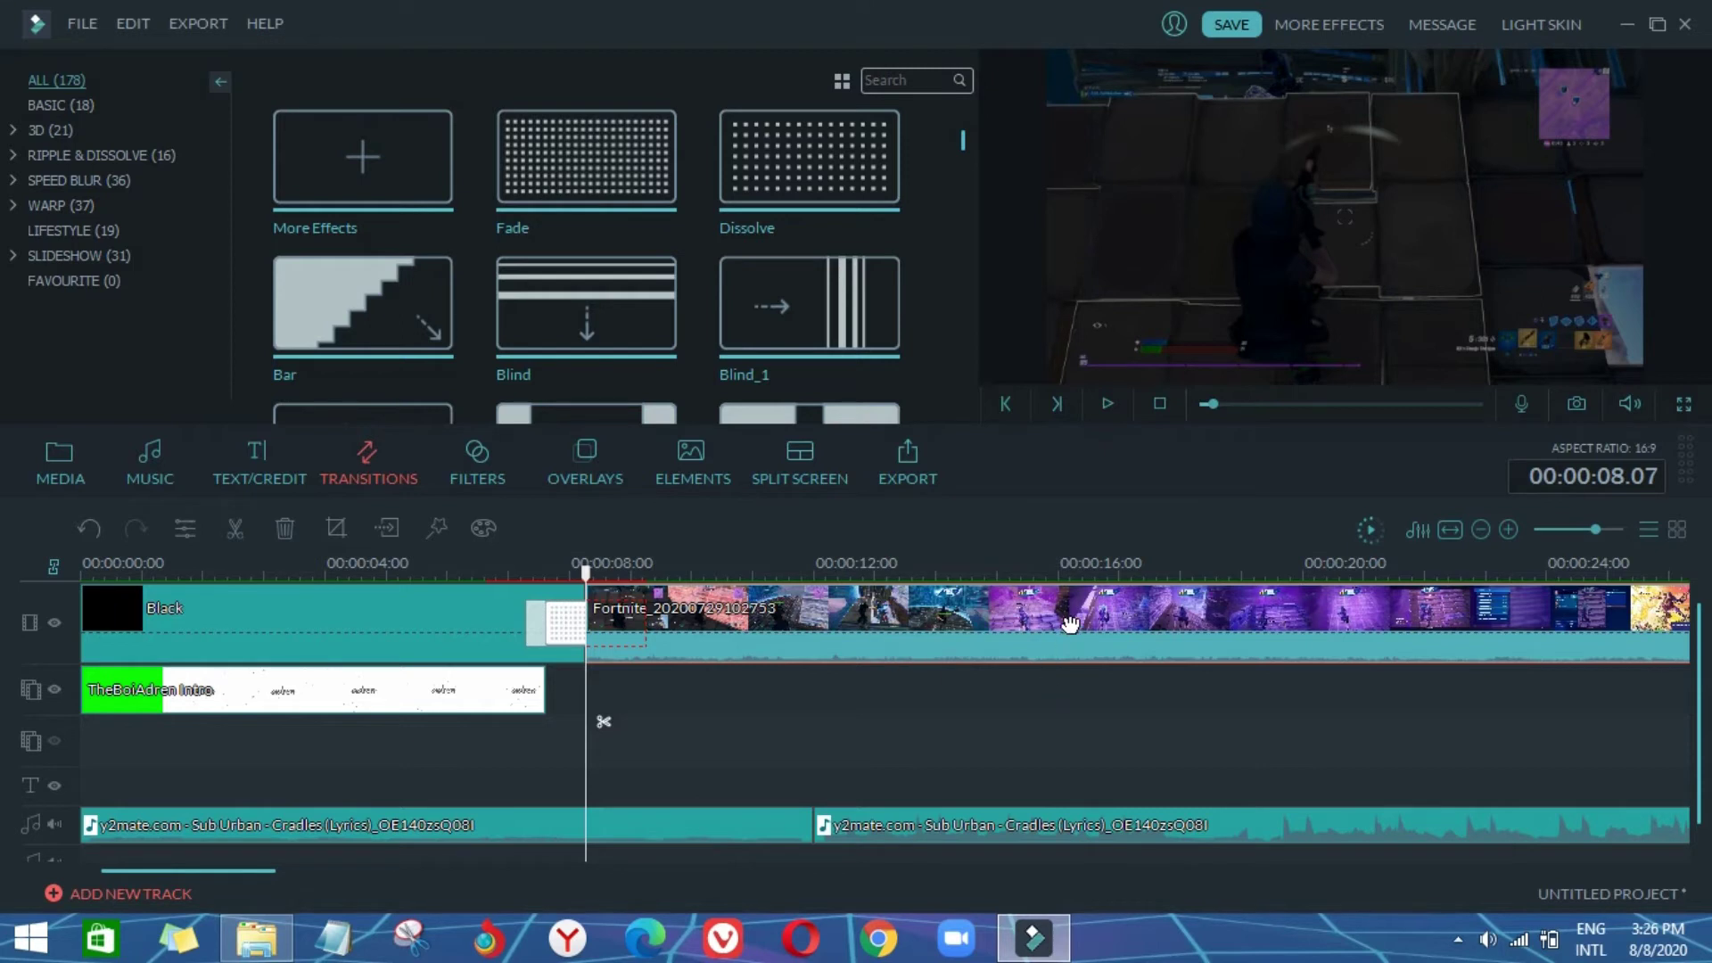
Step: Play the Fortnite clip up to the gunshot and split it at 00:00:11.13
{"action": "left_click", "coordinate": [1106, 405]}
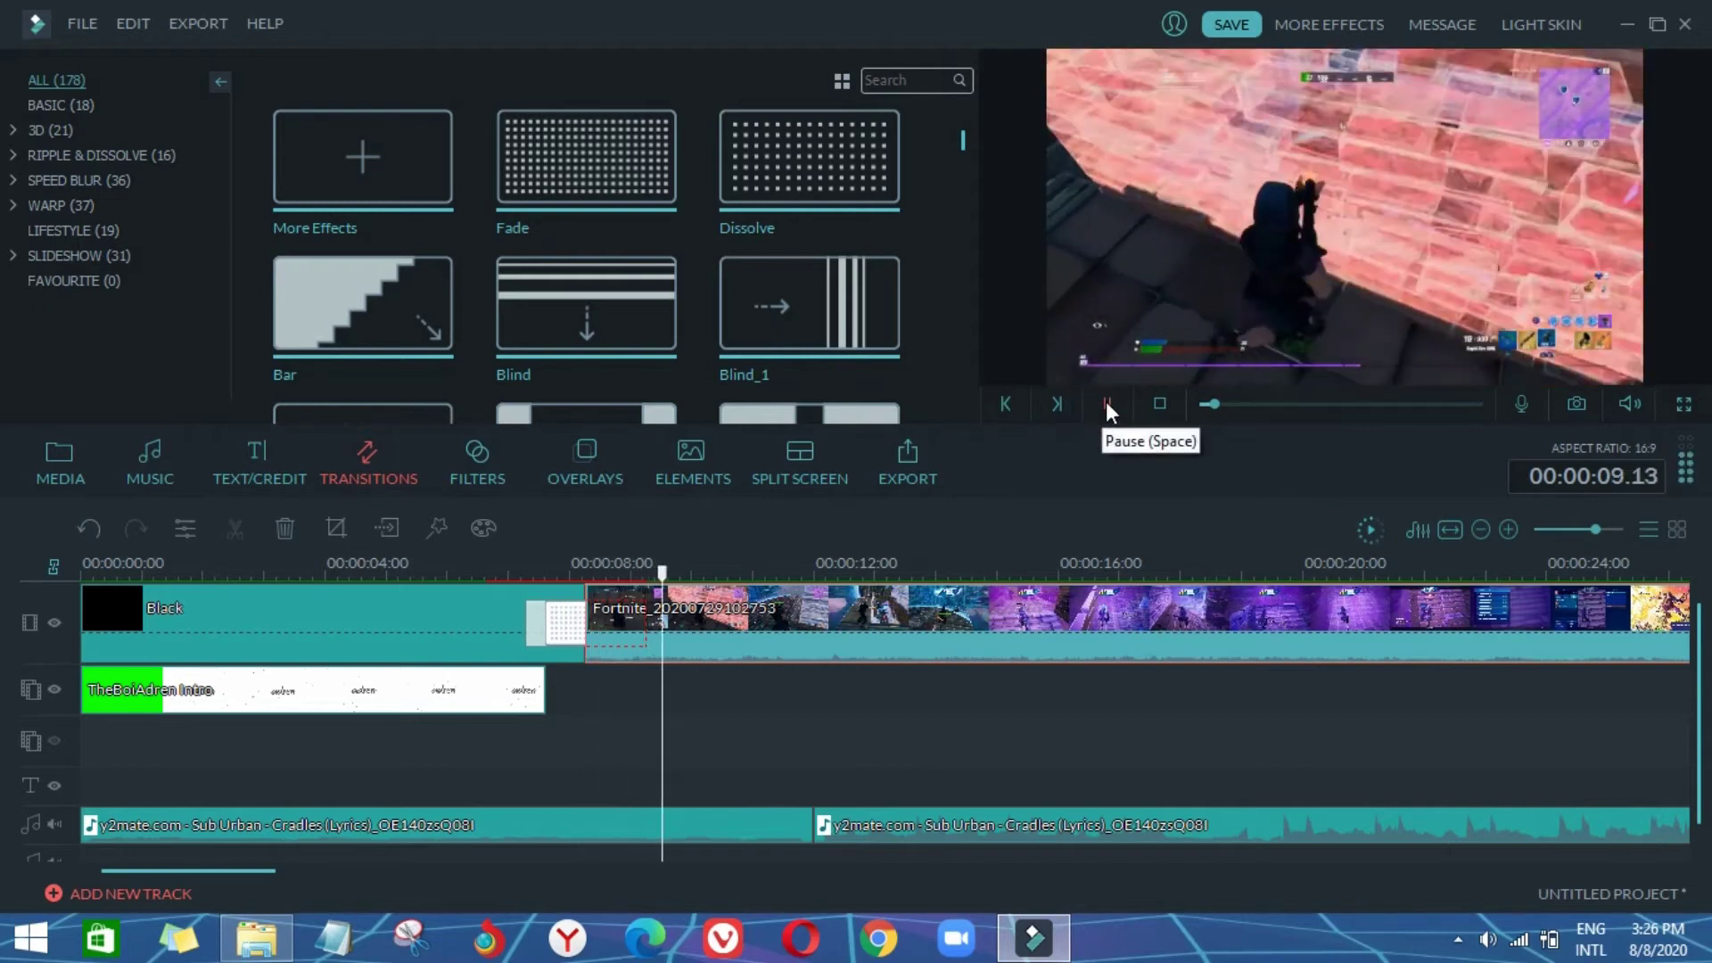
{"action": "left_click", "coordinate": [1106, 403]}
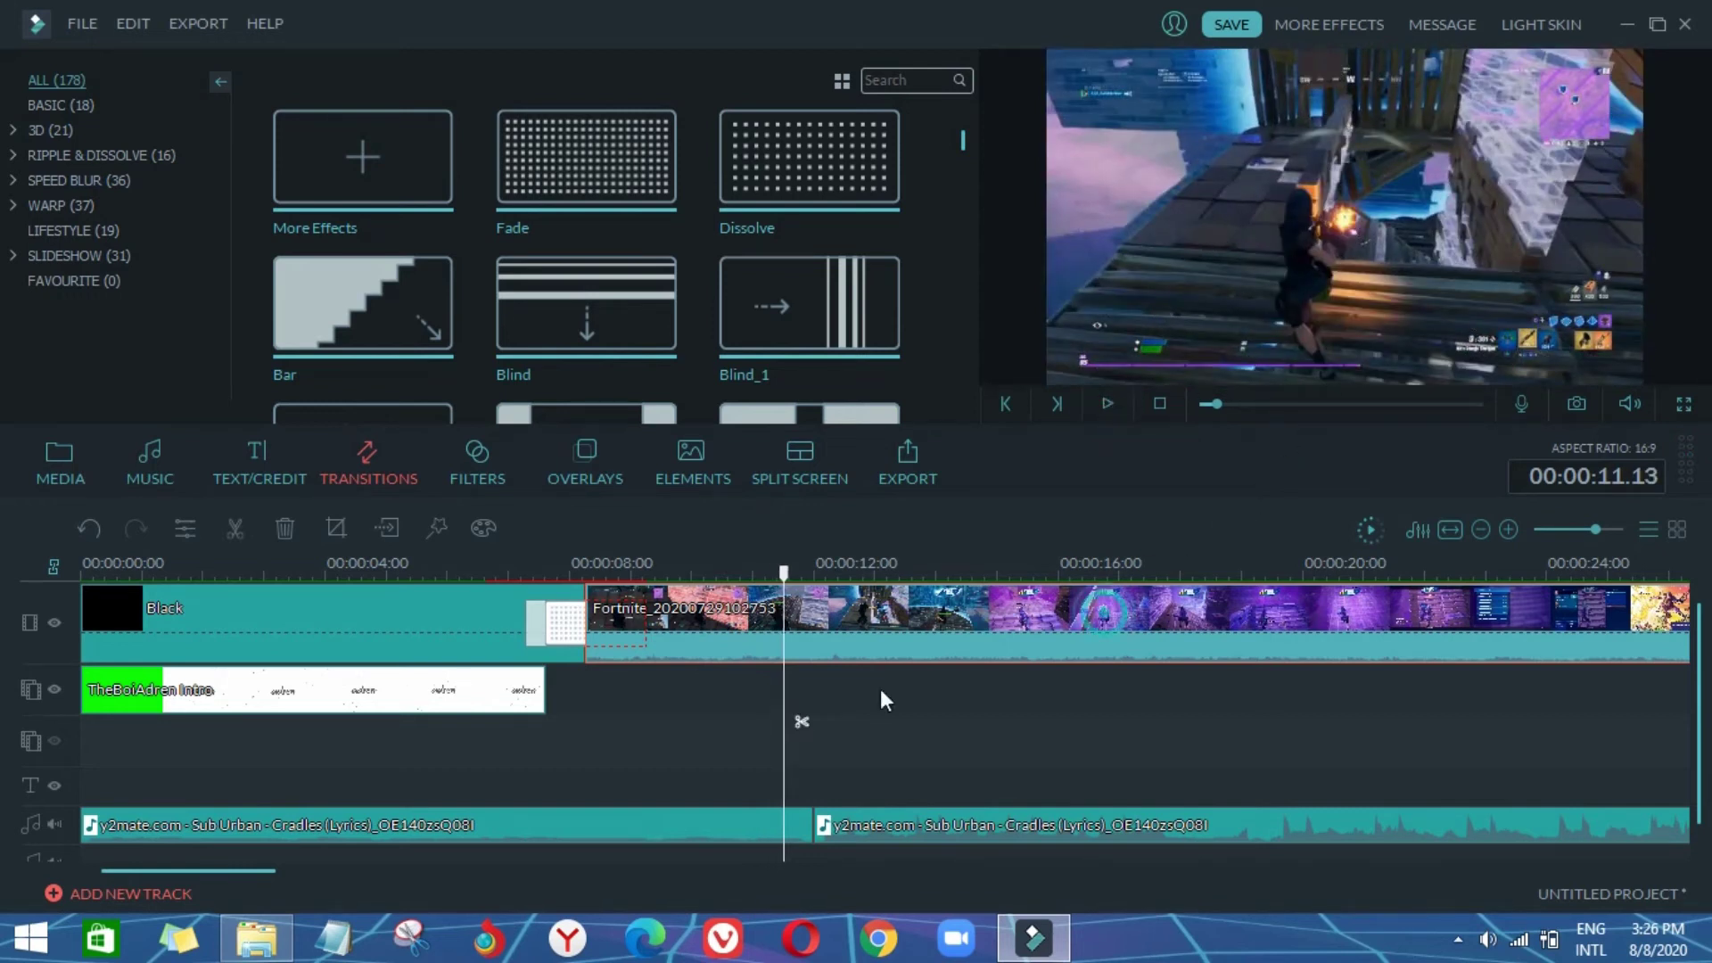
{"action": "left_click", "coordinate": [800, 722]}
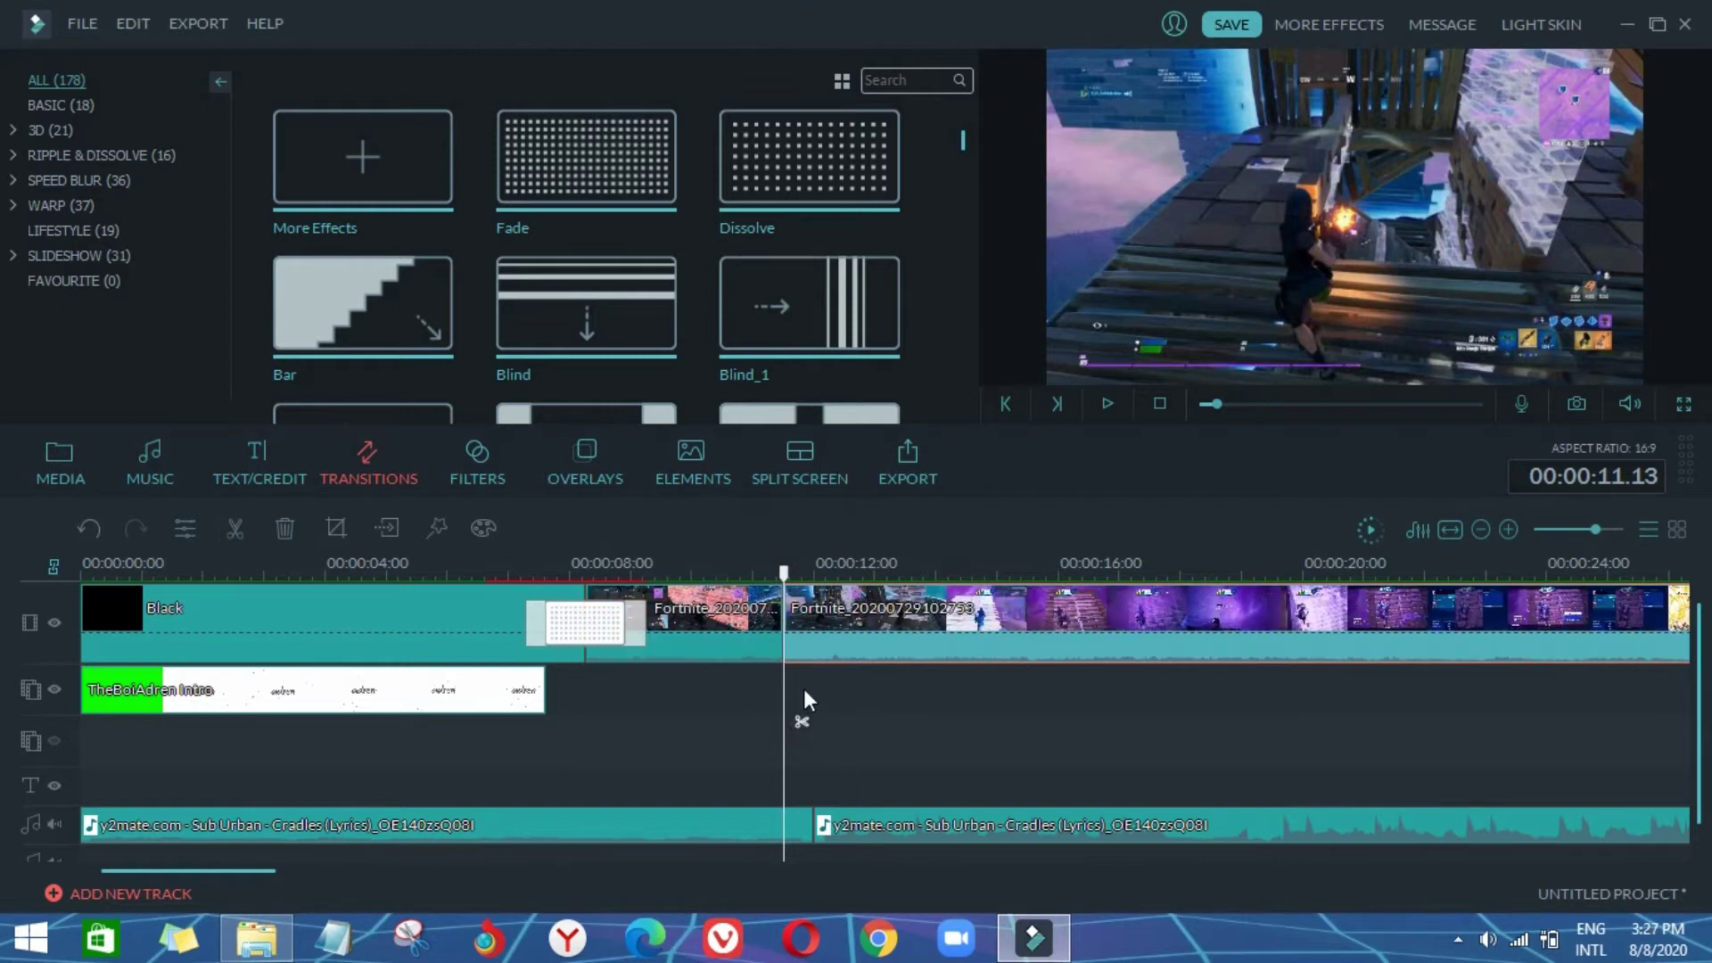
Step: Extend the end of the Black clip slightly so the Fortnite split moves to 00:00:11.23, near the music split
{"action": "left_click", "coordinate": [847, 765]}
{"action": "left_click", "coordinate": [718, 567]}
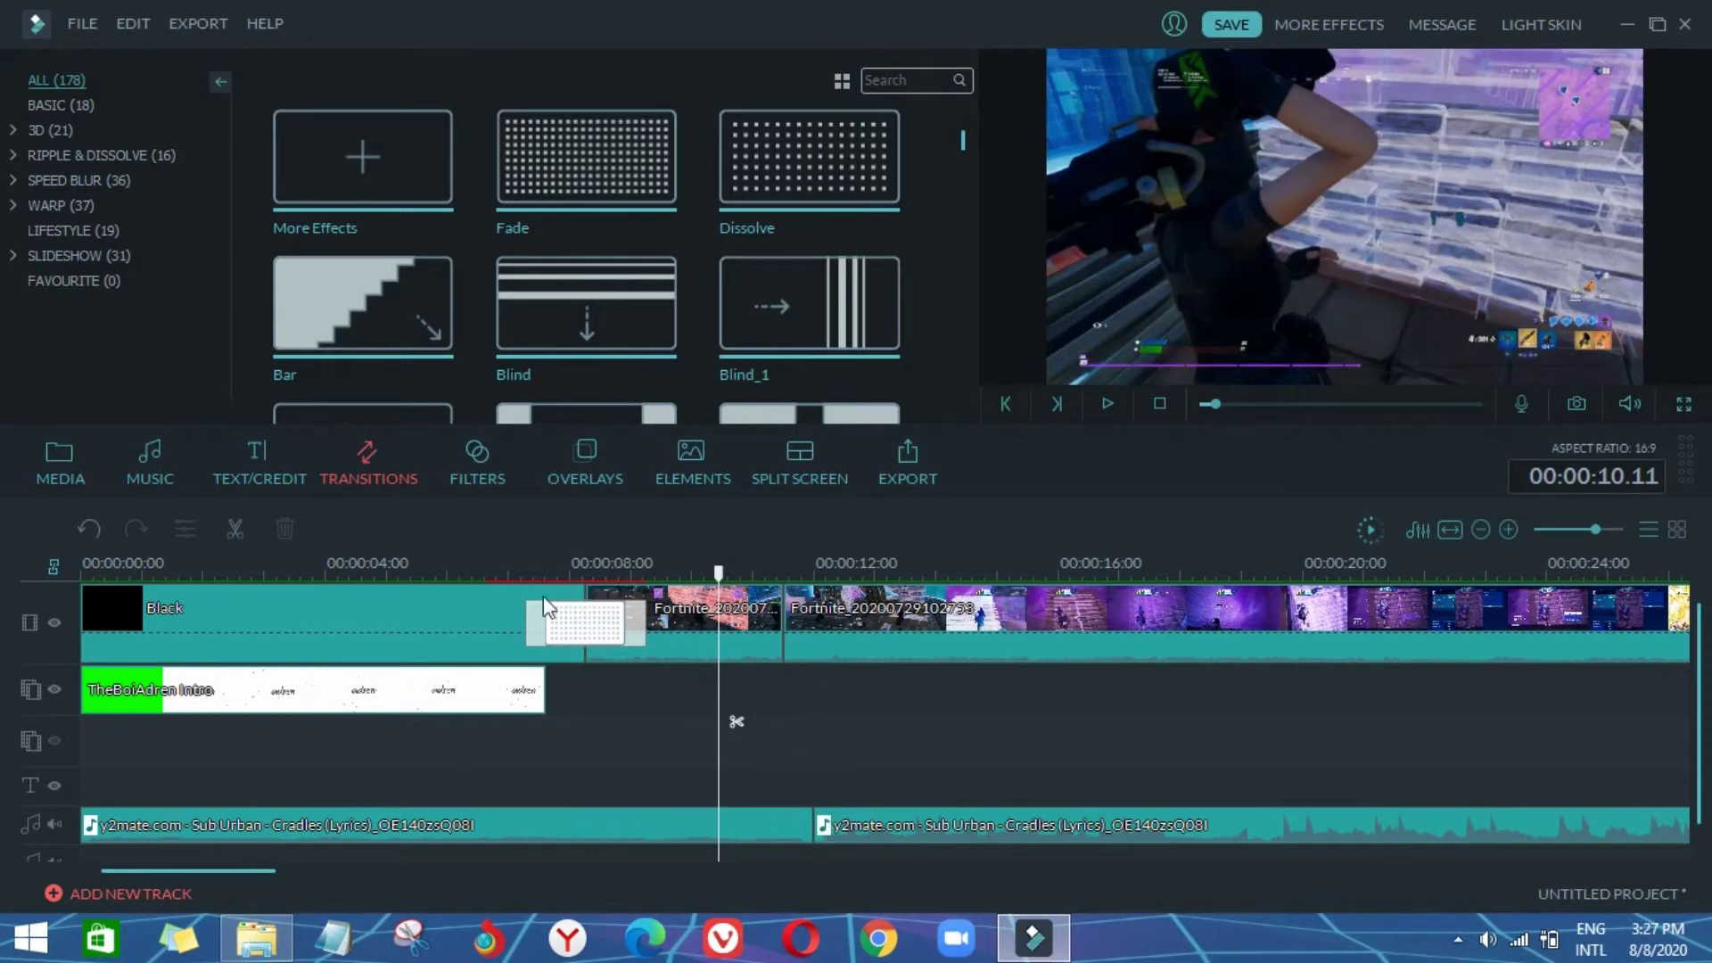
{"action": "left_click", "coordinate": [587, 595]}
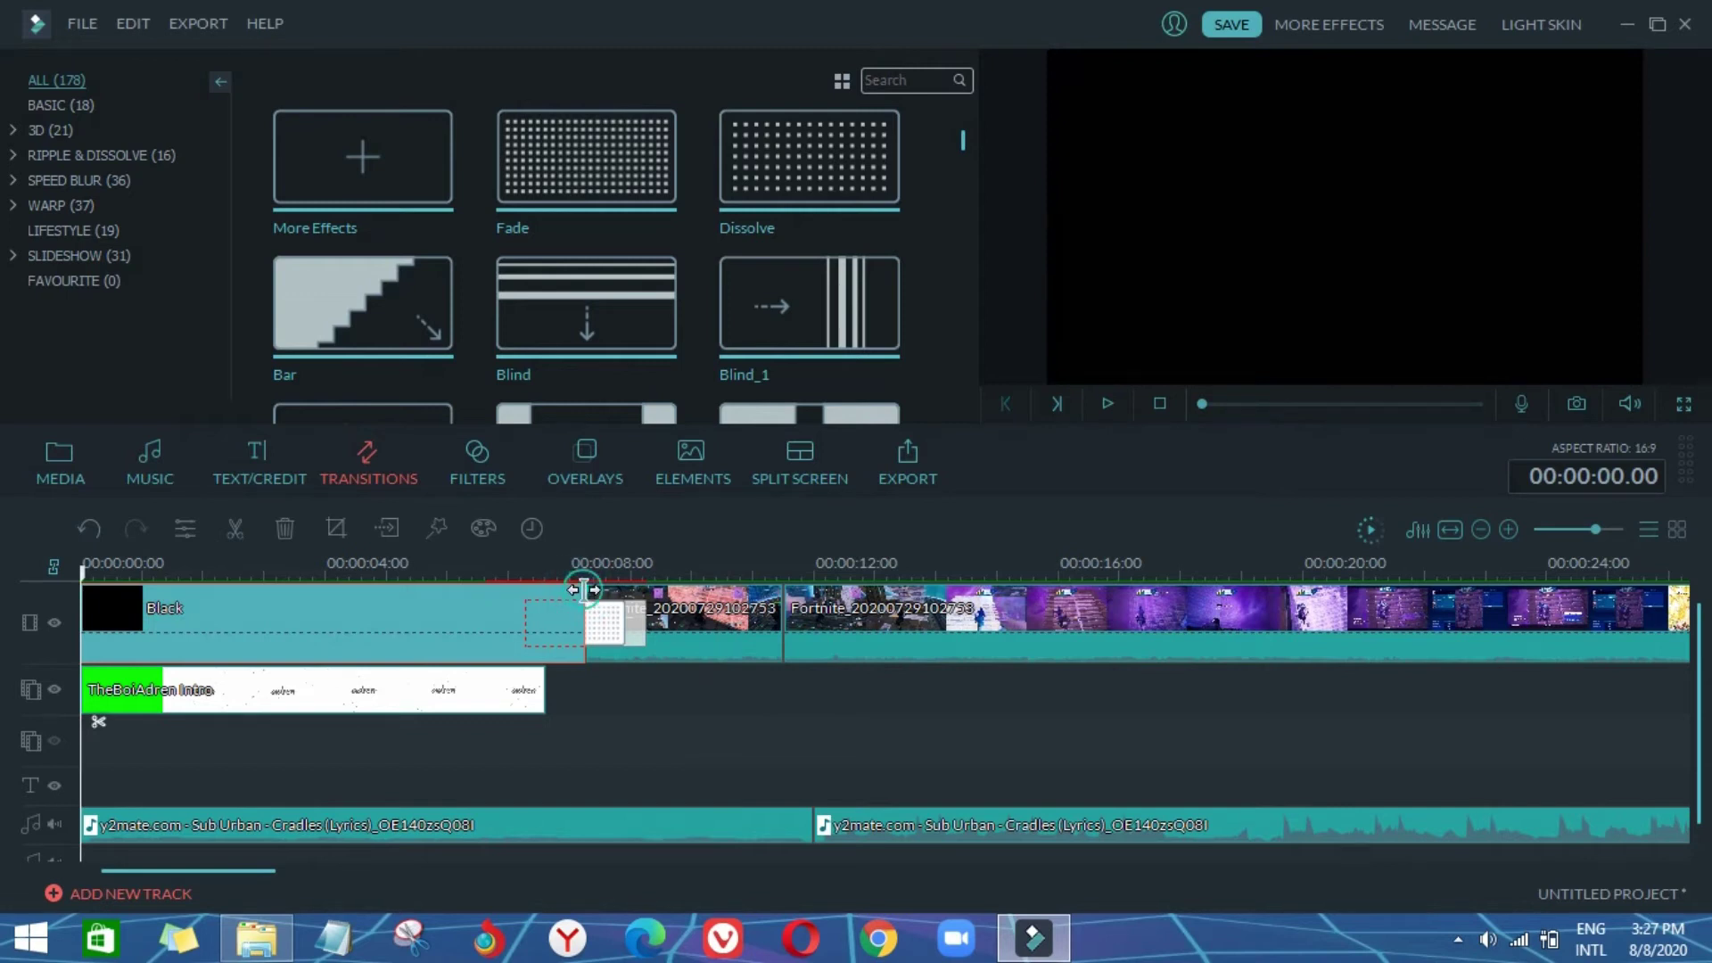
{"action": "left_click", "coordinate": [589, 593]}
{"action": "mouse_move", "coordinate": [596, 592]}
{"action": "left_mouse_down"}
{"action": "mouse_move", "coordinate": [627, 596]}
{"action": "mouse_move", "coordinate": [612, 596]}
{"action": "left_mouse_up"}
{"action": "left_click", "coordinate": [826, 638]}
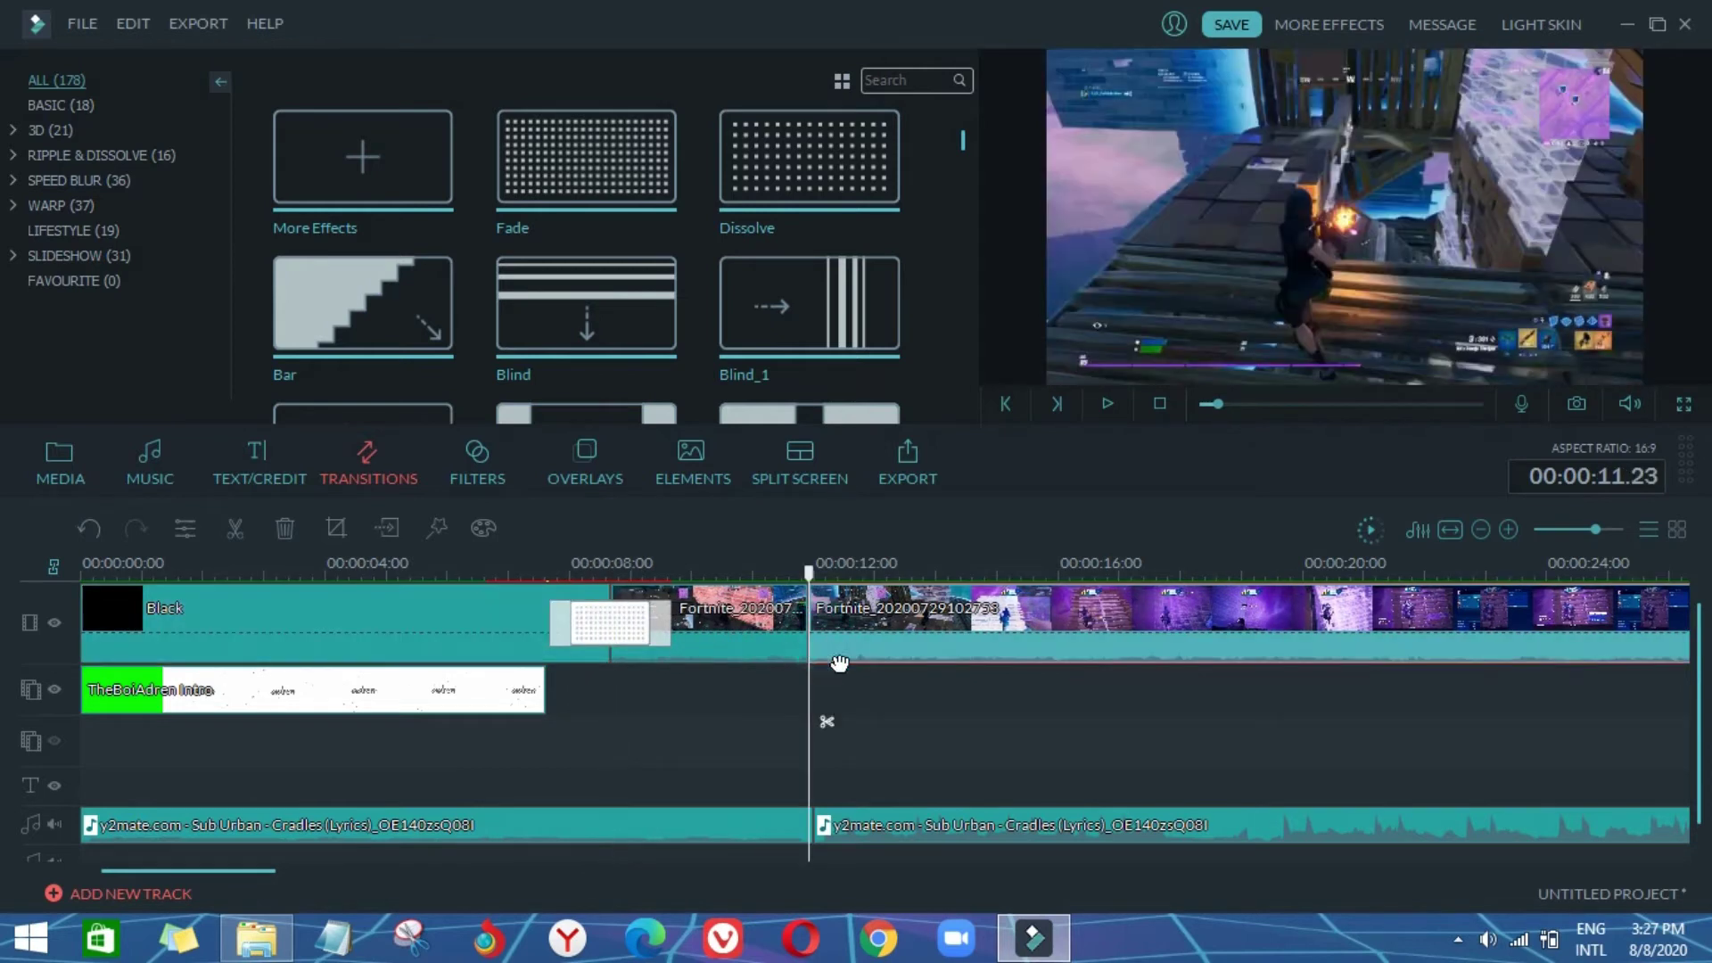
{"action": "left_click", "coordinate": [742, 564]}
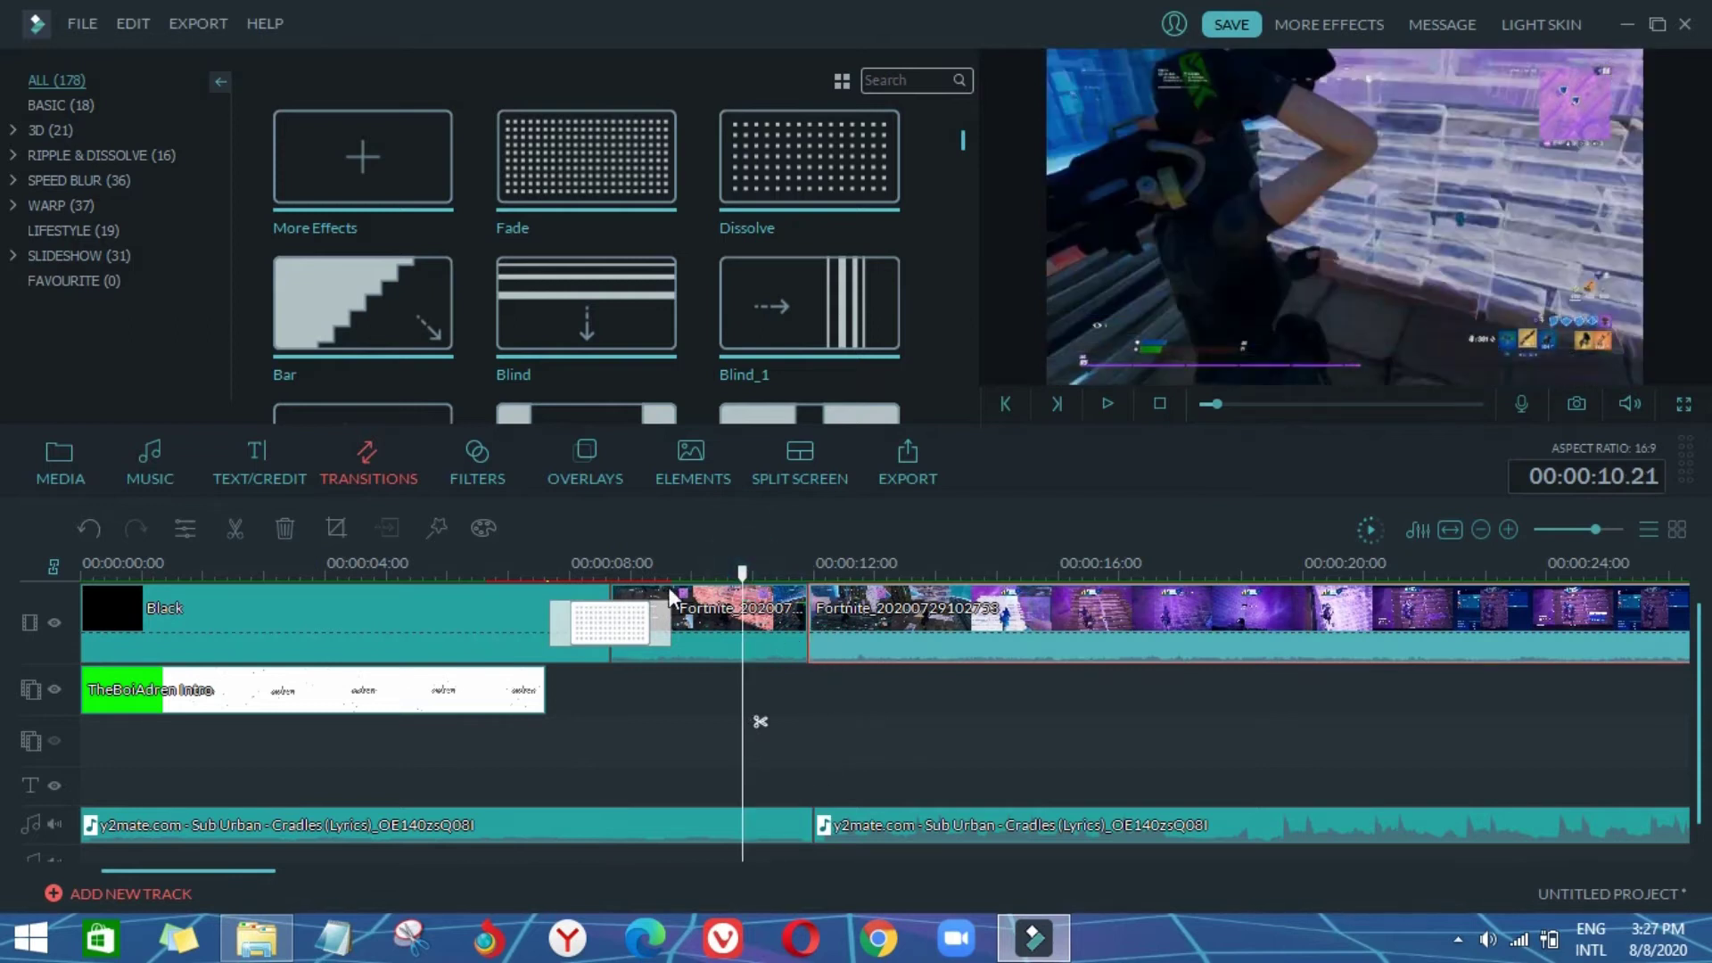
Step: Try to extend the end of the Black clip to 00:00:08.23
{"action": "left_click", "coordinate": [608, 593]}
{"action": "left_click", "coordinate": [862, 628]}
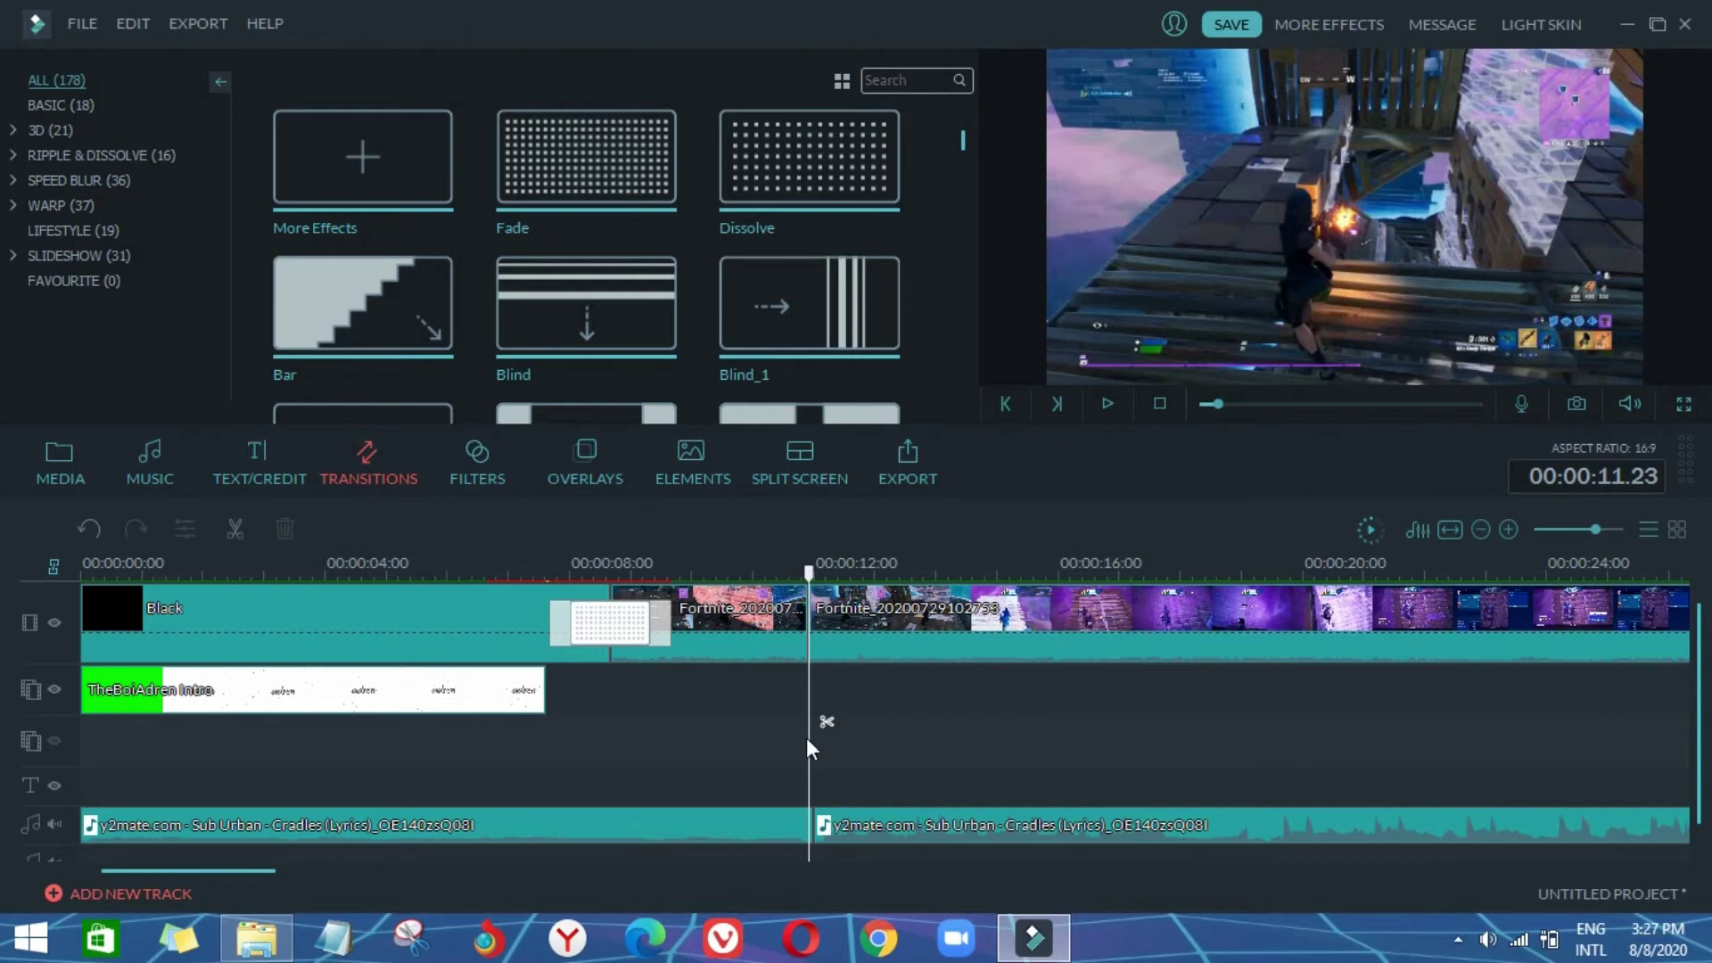
{"action": "left_click", "coordinate": [599, 602]}
{"action": "left_click_drag", "start_coordinate": [614, 591], "coordinate": [625, 591]}
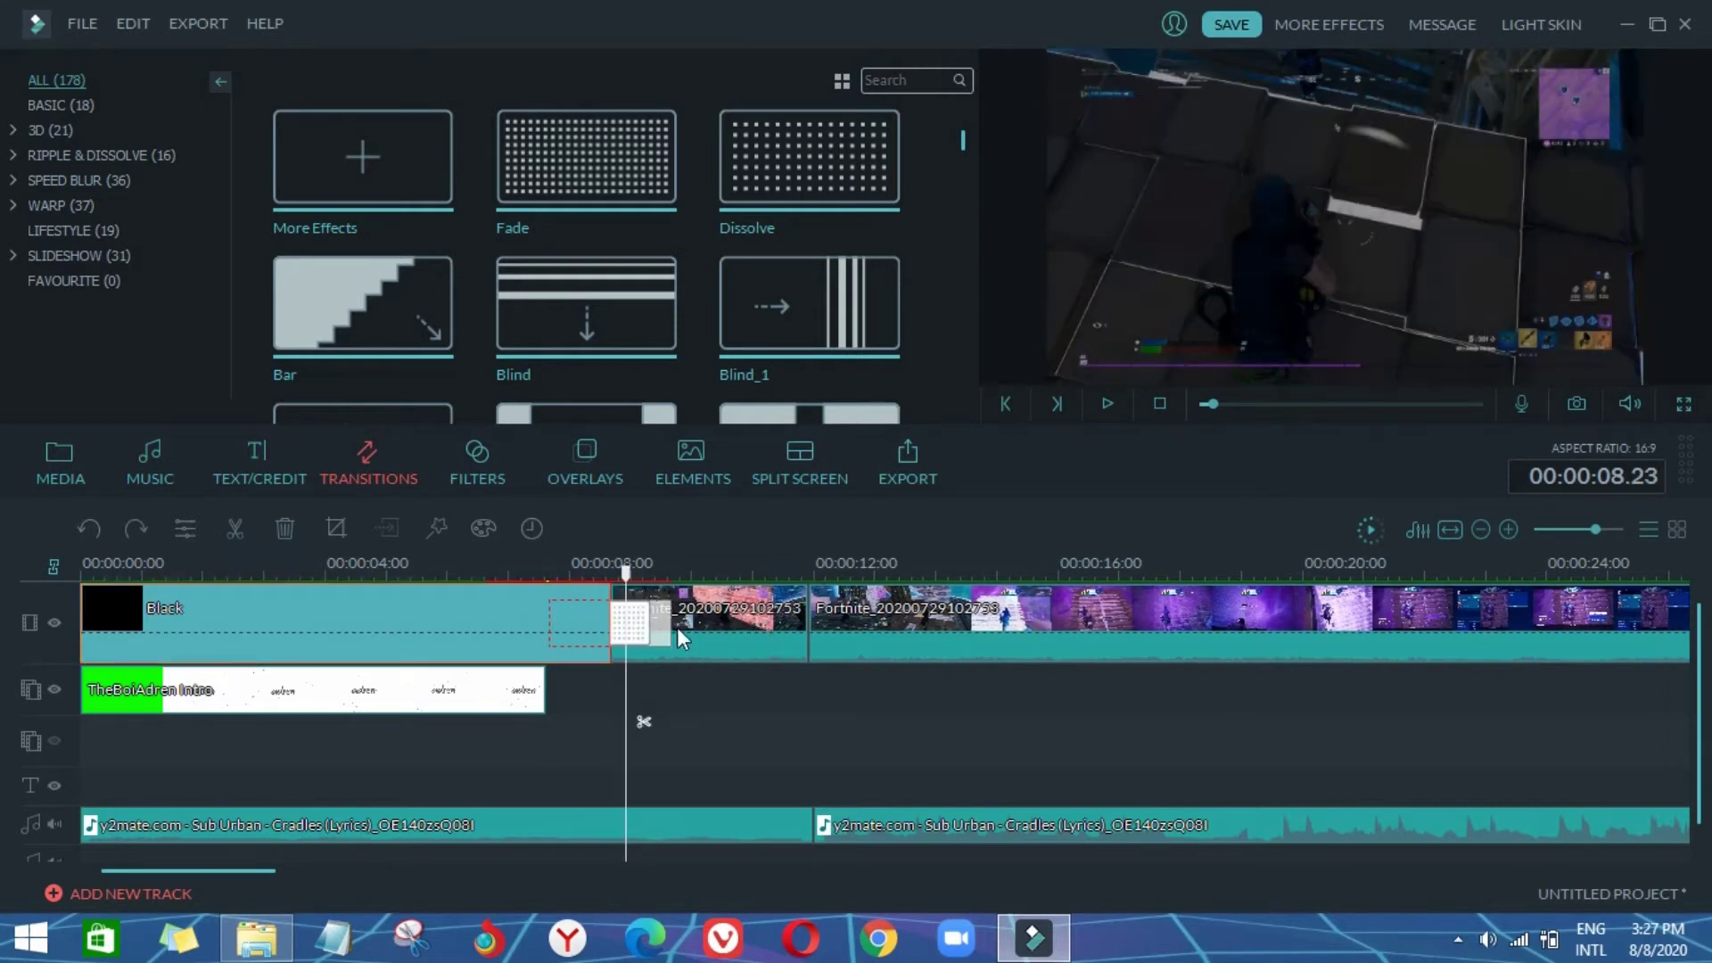
Step: Extend the end of the Black clip slightly so the Fortnite split moves to 00:00:12.01
{"action": "left_click", "coordinate": [727, 680]}
{"action": "scroll", "coordinate": [733, 587], "scroll_direction": "up", "scroll_amount": 3}
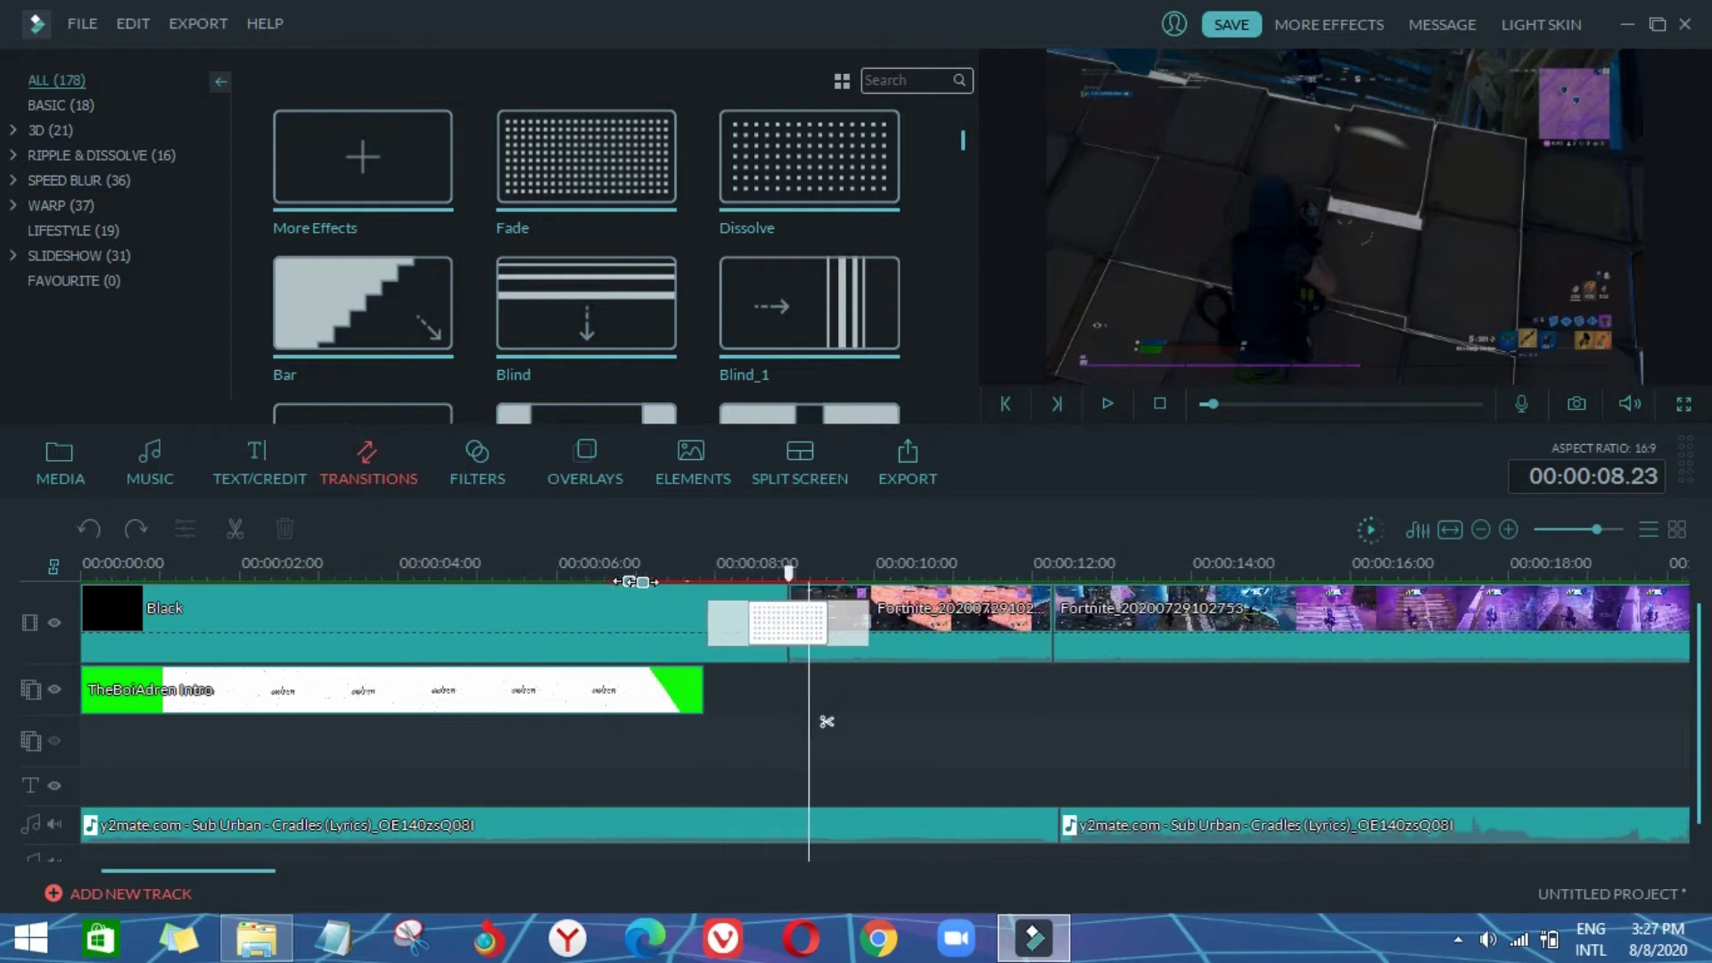
{"action": "scroll", "coordinate": [734, 587], "scroll_direction": "up", "scroll_amount": 3}
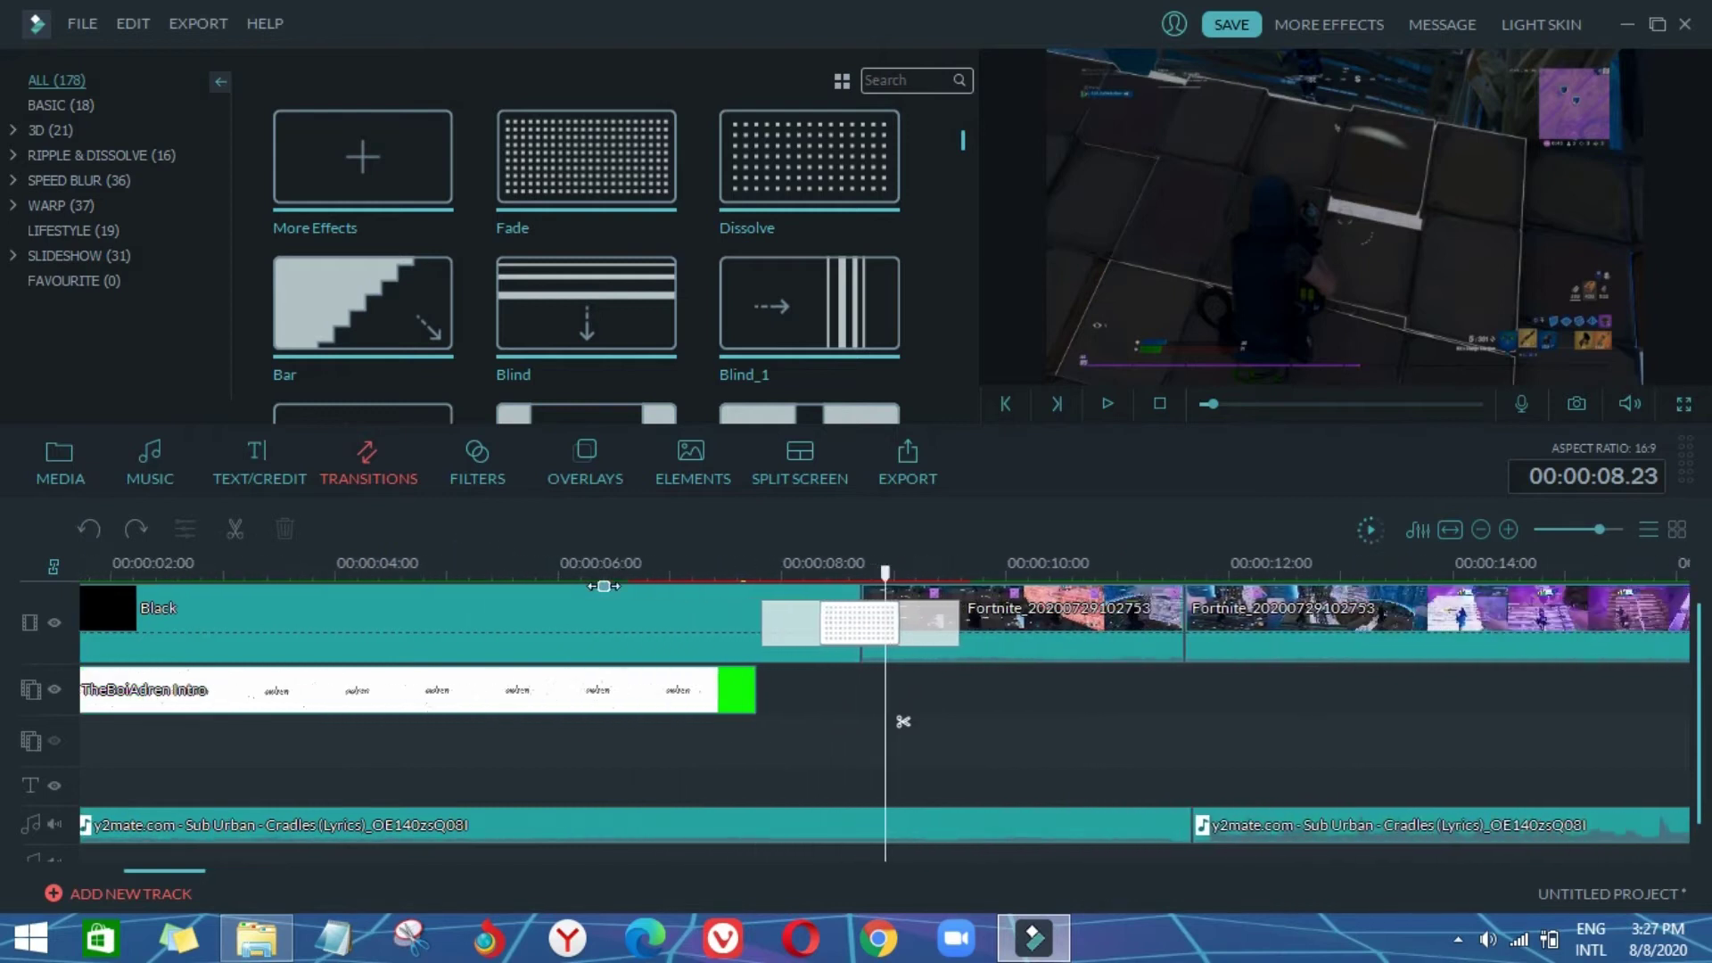
{"action": "scroll", "coordinate": [644, 606], "scroll_direction": "up", "scroll_amount": 4}
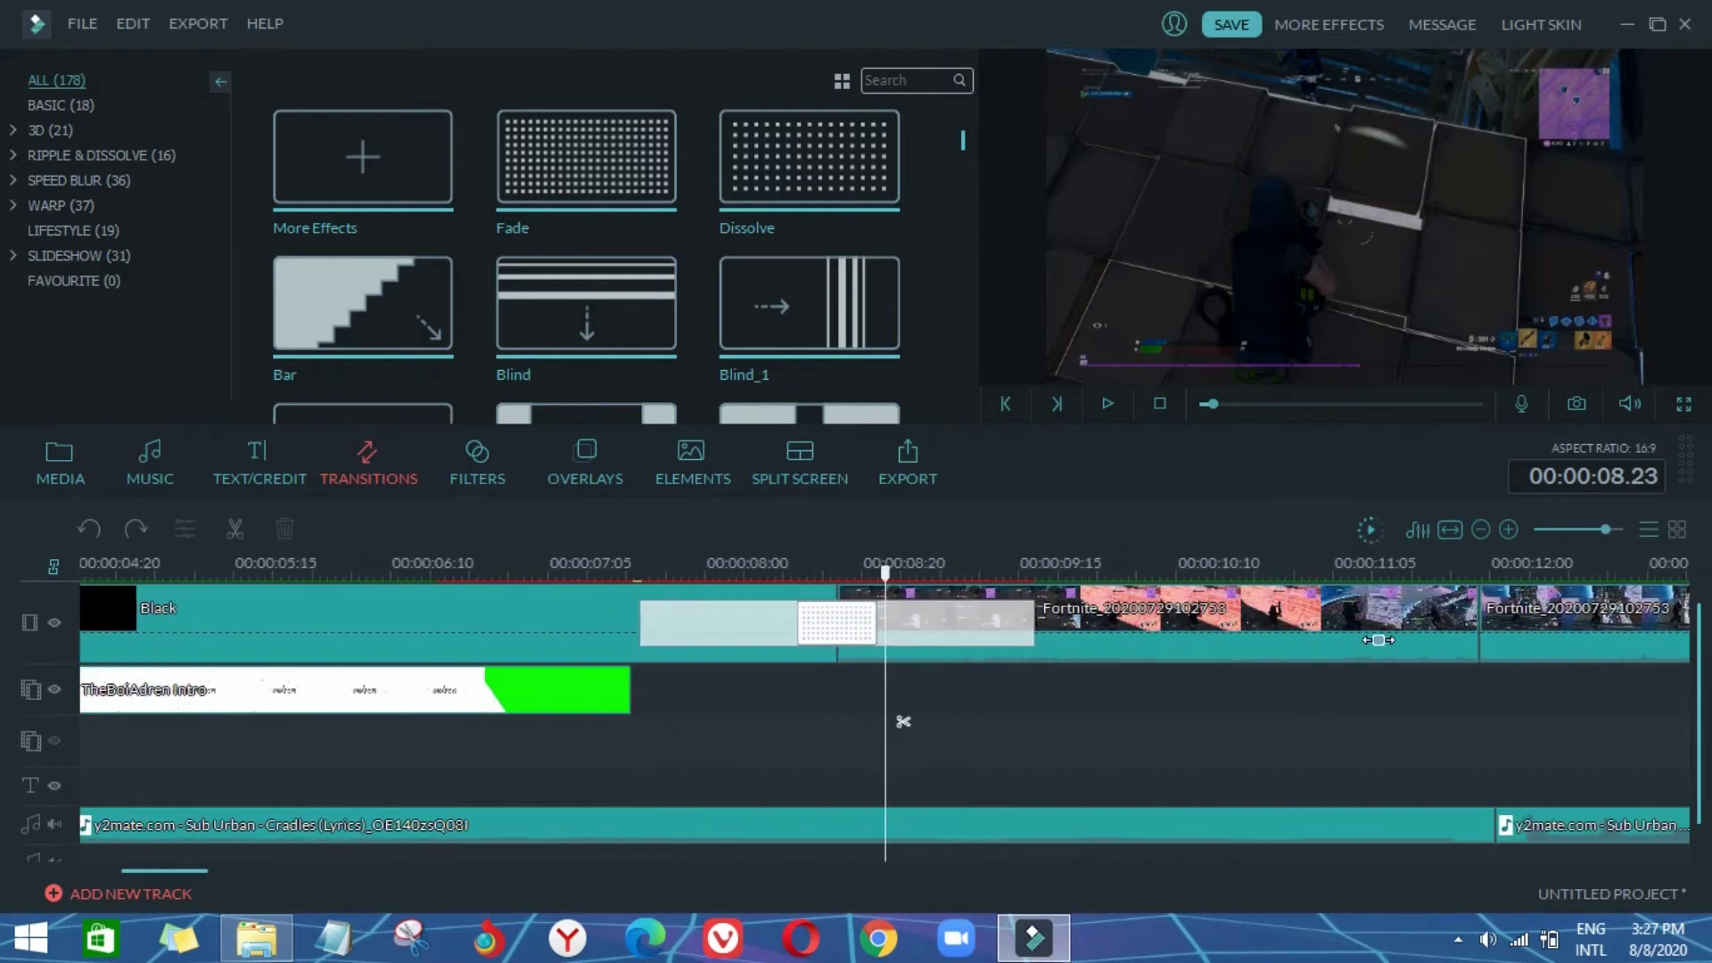
{"action": "left_click", "coordinate": [1320, 639]}
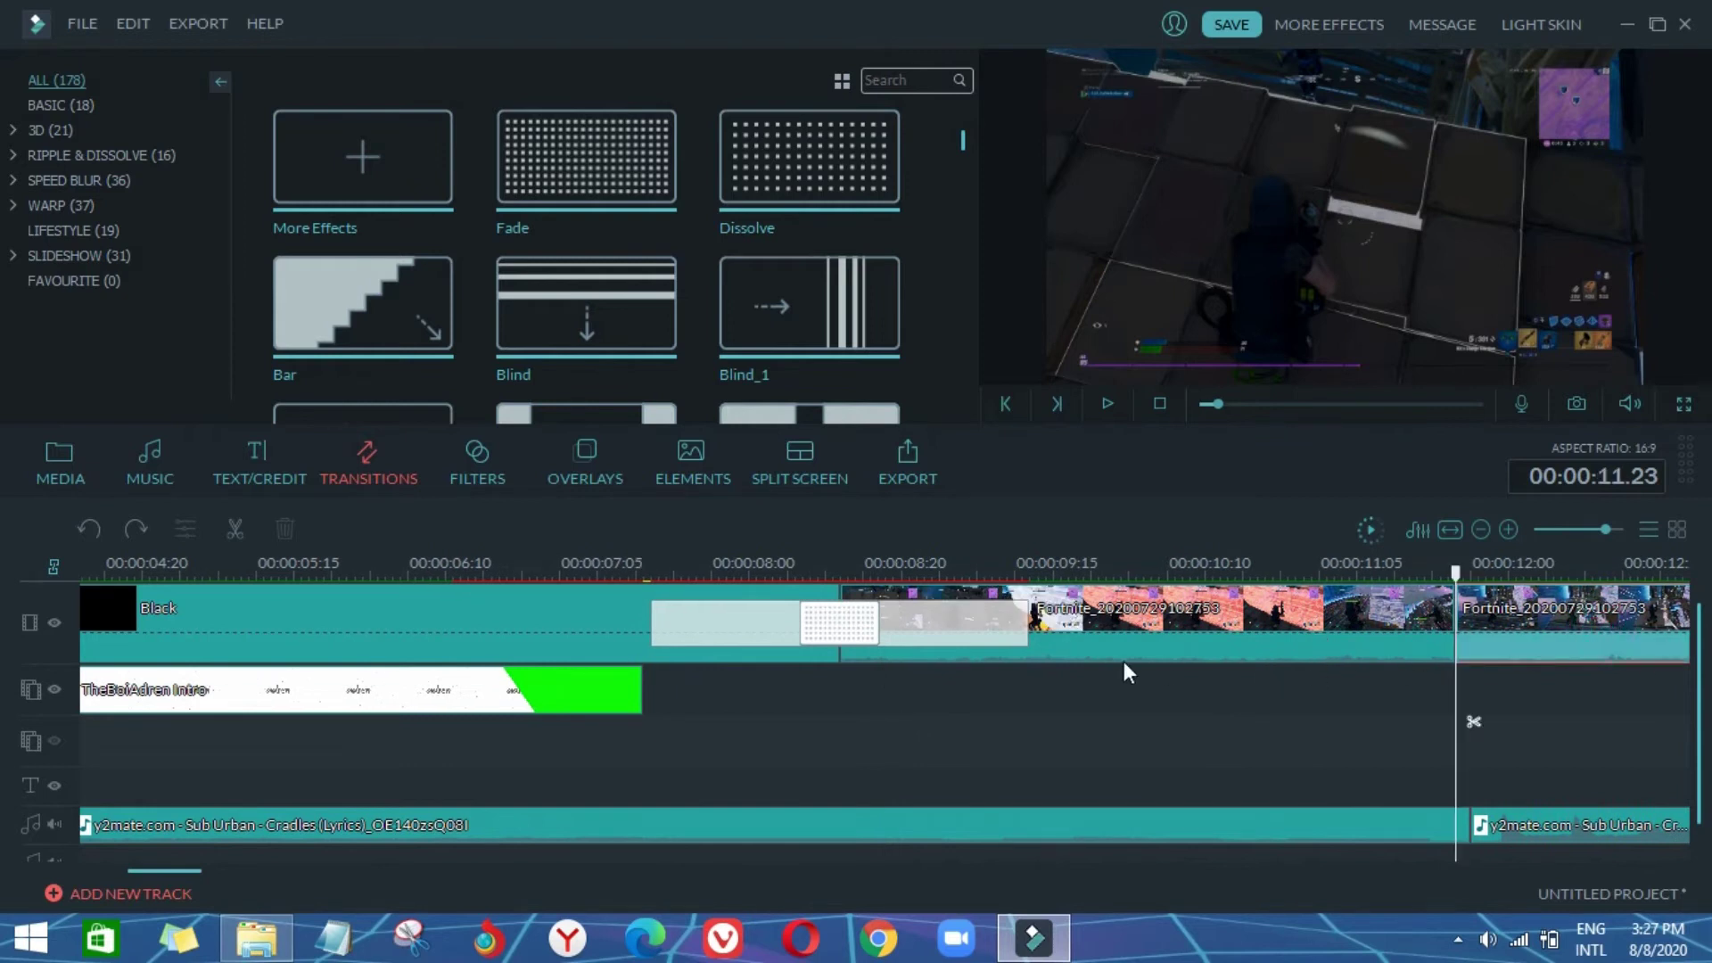
{"action": "scroll", "coordinate": [1240, 650], "scroll_direction": "up", "scroll_amount": 2}
{"action": "left_click", "coordinate": [1418, 727]}
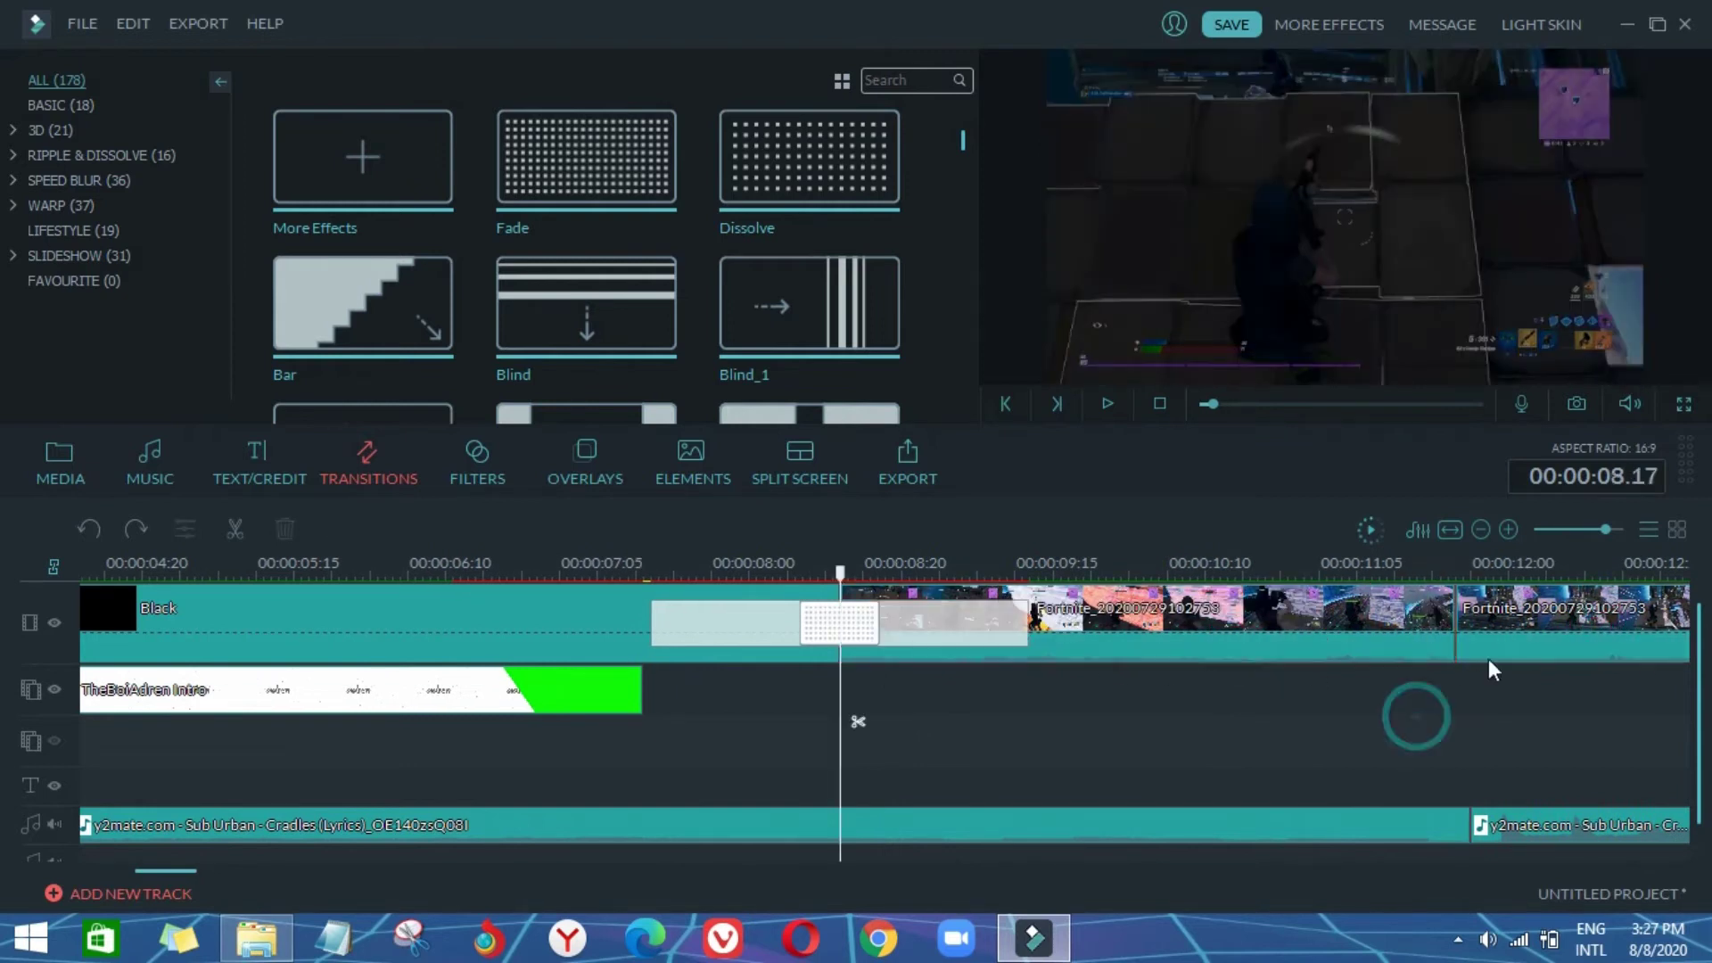
{"action": "left_click", "coordinate": [1489, 658]}
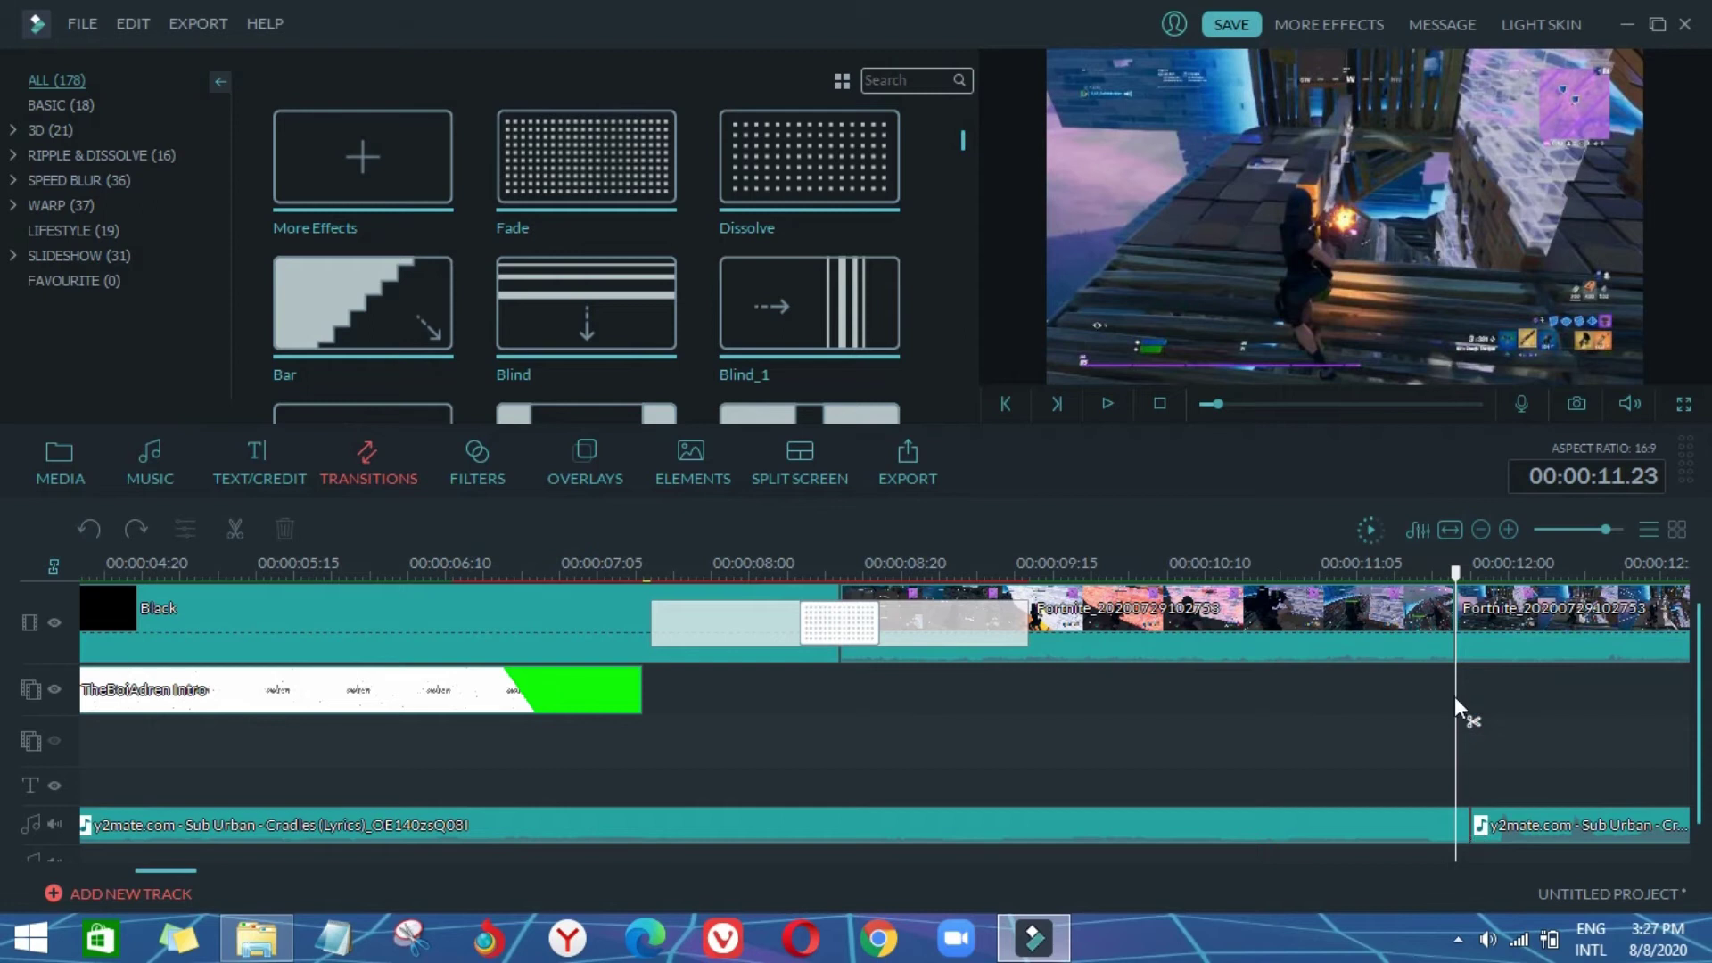
{"action": "mouse_move", "coordinate": [1467, 584]}
{"action": "left_mouse_down"}
{"action": "mouse_move", "coordinate": [1487, 589]}
{"action": "mouse_move", "coordinate": [1445, 590]}
{"action": "left_mouse_up"}
{"action": "left_click", "coordinate": [751, 660]}
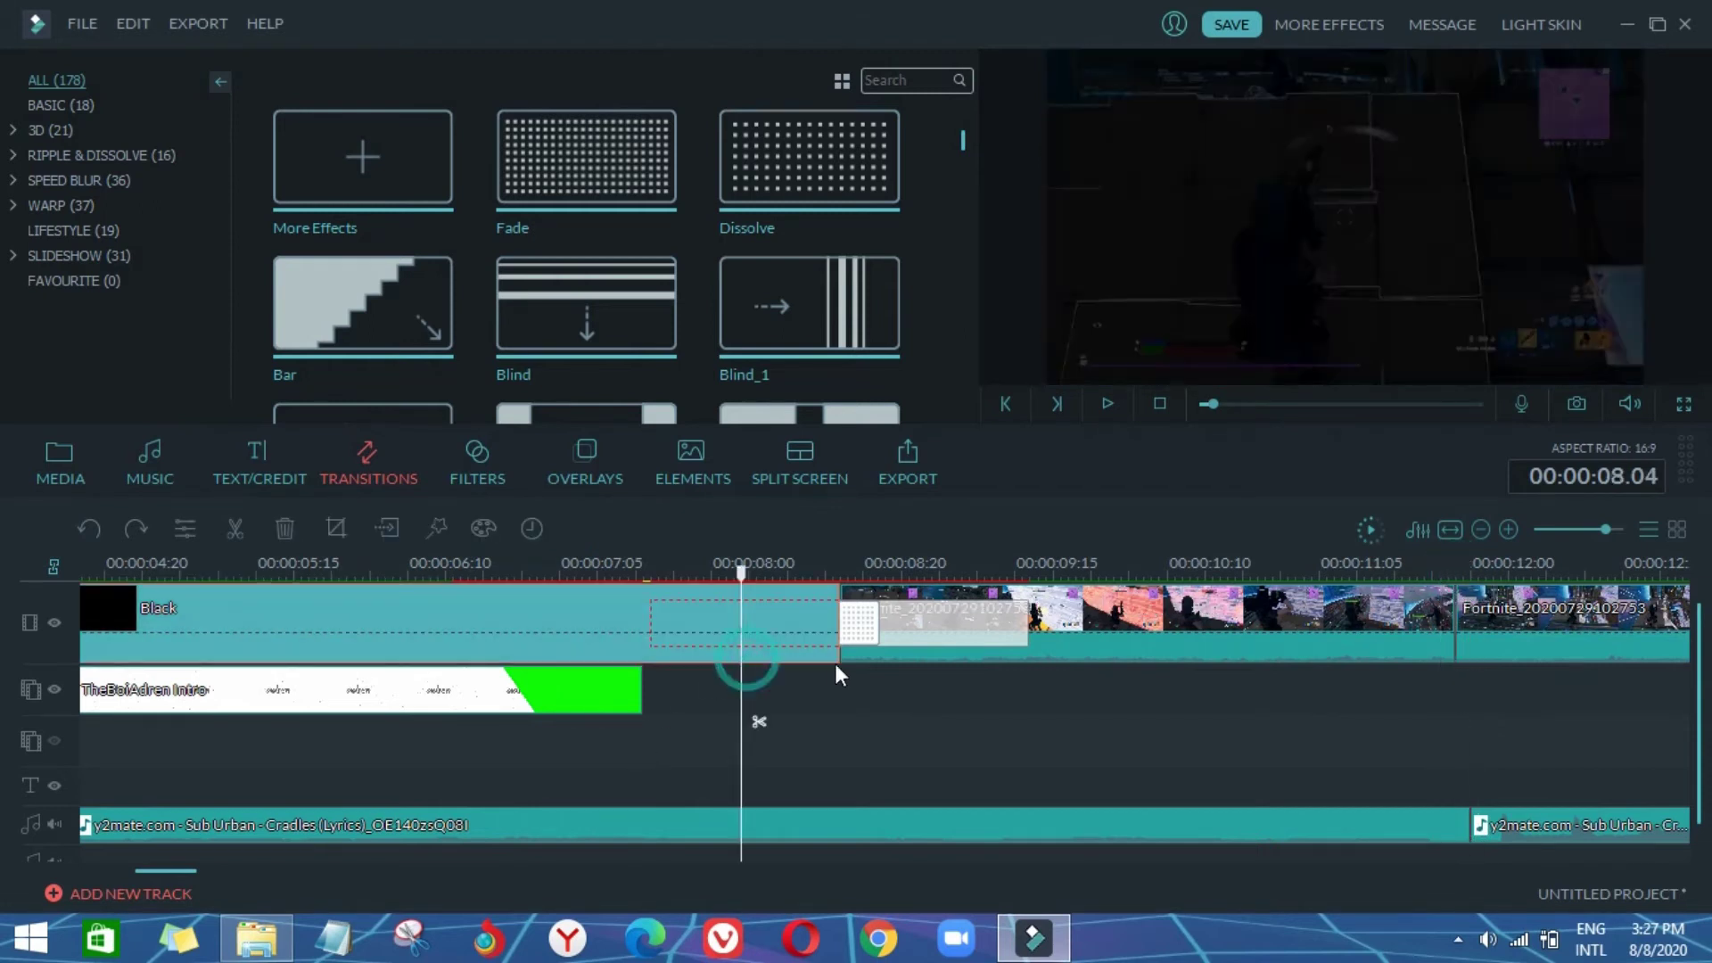
{"action": "left_click_drag", "start_coordinate": [836, 654], "coordinate": [864, 655]}
{"action": "left_click", "coordinate": [1521, 667]}
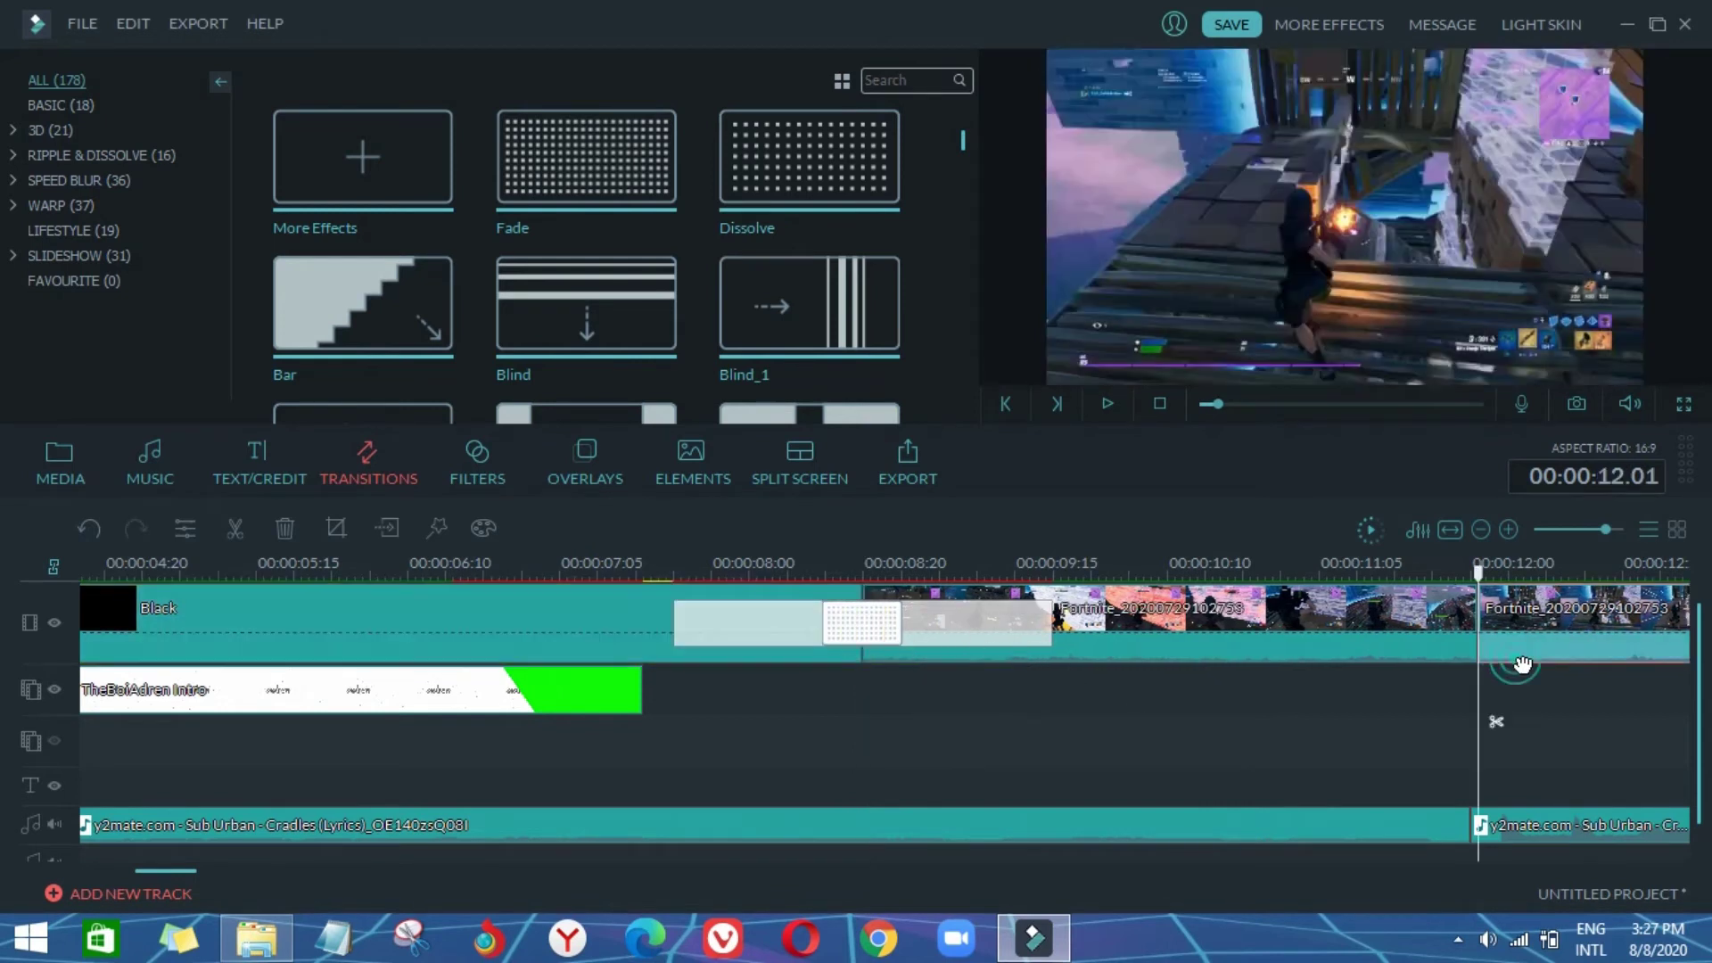
Step: Shorten the end of the Black clip so the Fortnite split moves back to 00:00:11.24
{"action": "mouse_move", "coordinate": [158, 871]}
{"action": "left_mouse_down"}
{"action": "mouse_move", "coordinate": [202, 888]}
{"action": "mouse_move", "coordinate": [172, 889]}
{"action": "left_mouse_up"}
{"action": "left_click", "coordinate": [397, 640]}
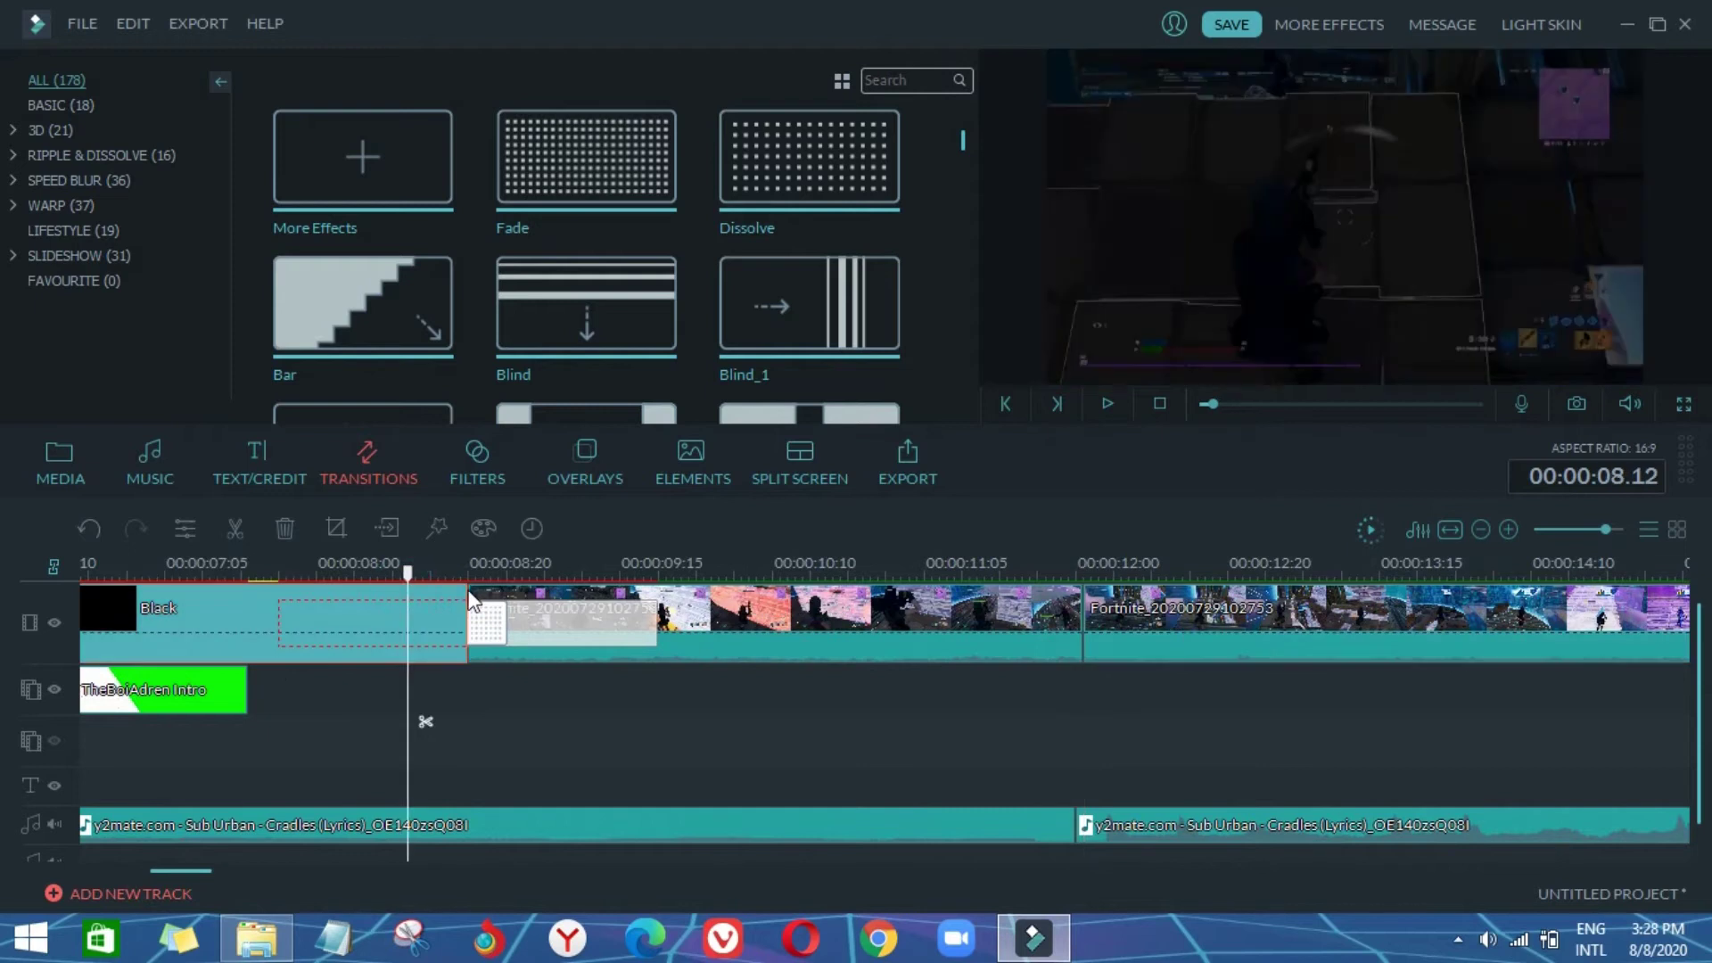
{"action": "left_click", "coordinate": [467, 594]}
{"action": "left_click_drag", "start_coordinate": [461, 595], "coordinate": [441, 593]}
{"action": "left_click", "coordinate": [1106, 646]}
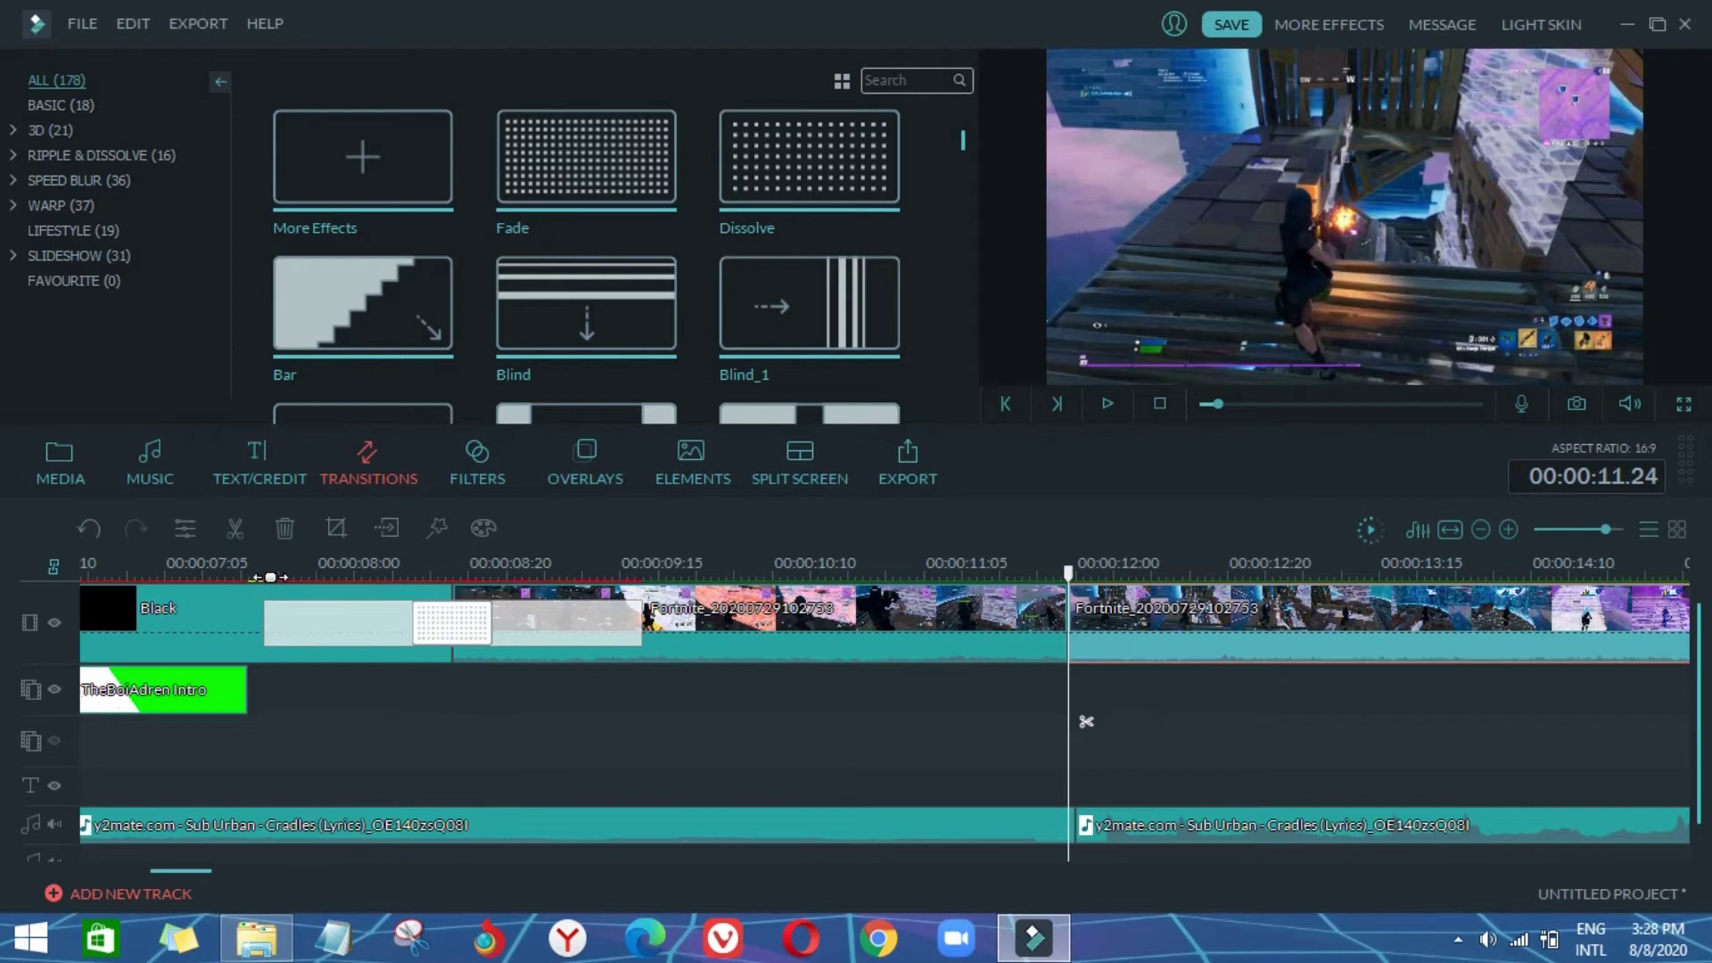
Step: Trim the end of the Black clip to 00:00:08.17 so the Fortnite split falls at 00:00:11.23
{"action": "scroll", "coordinate": [270, 577], "scroll_direction": "up", "scroll_amount": 3}
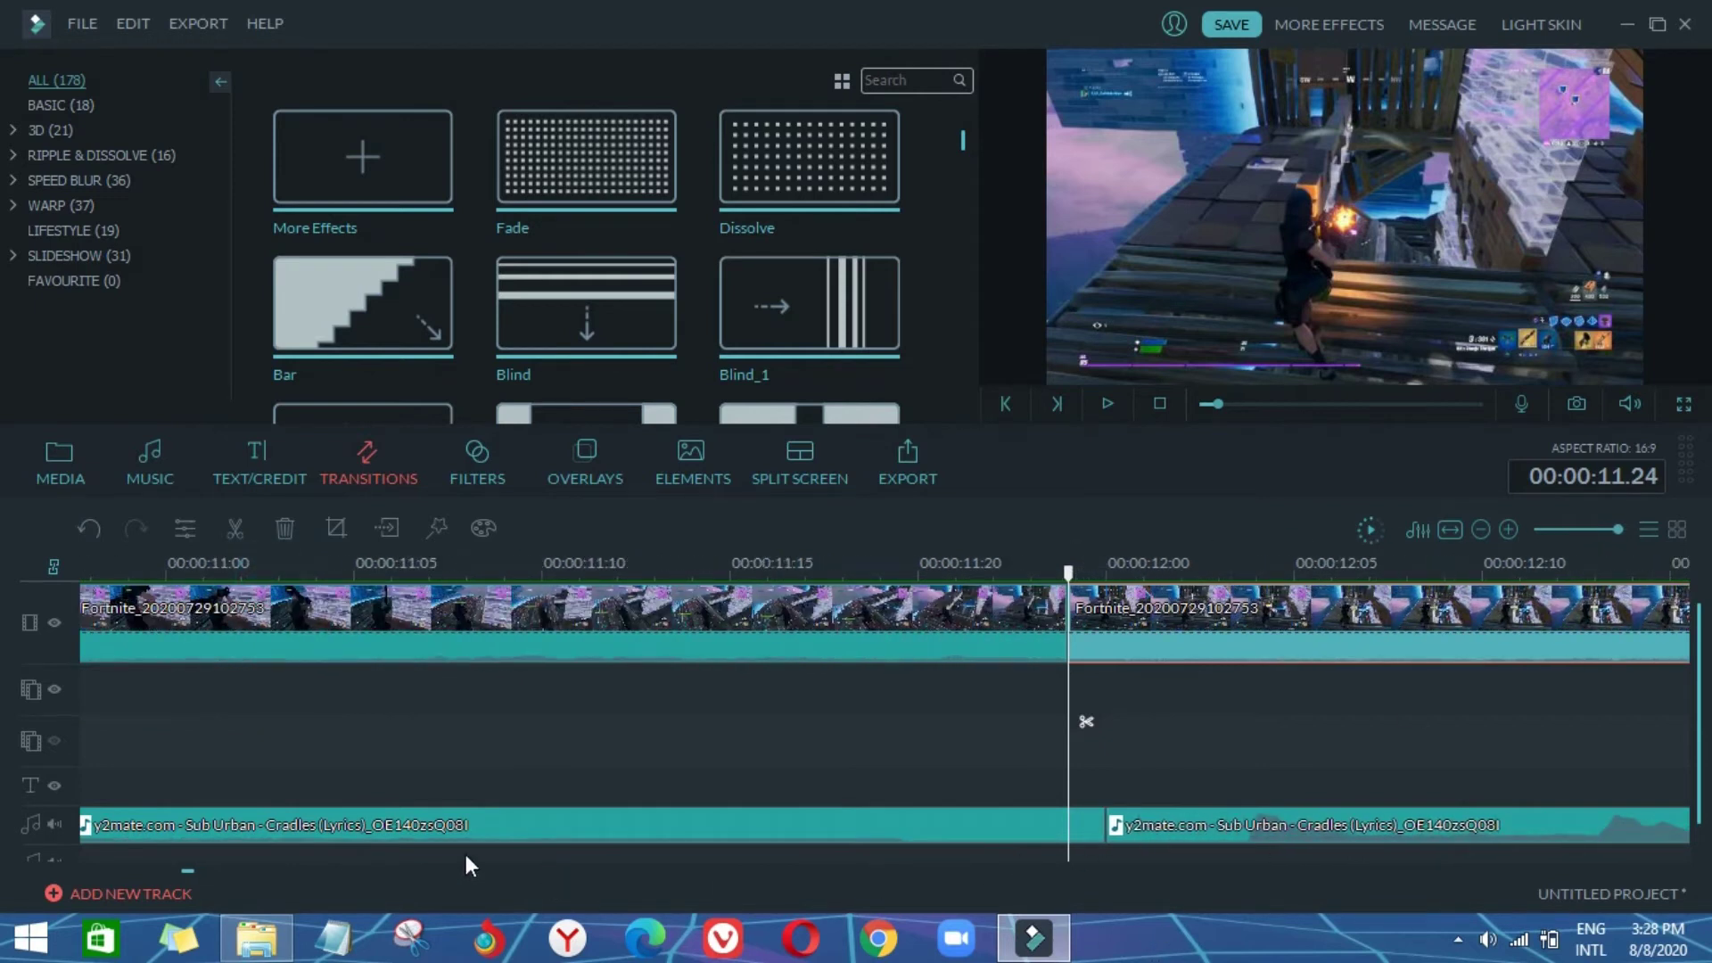
{"action": "left_click_drag", "start_coordinate": [189, 869], "coordinate": [171, 871]}
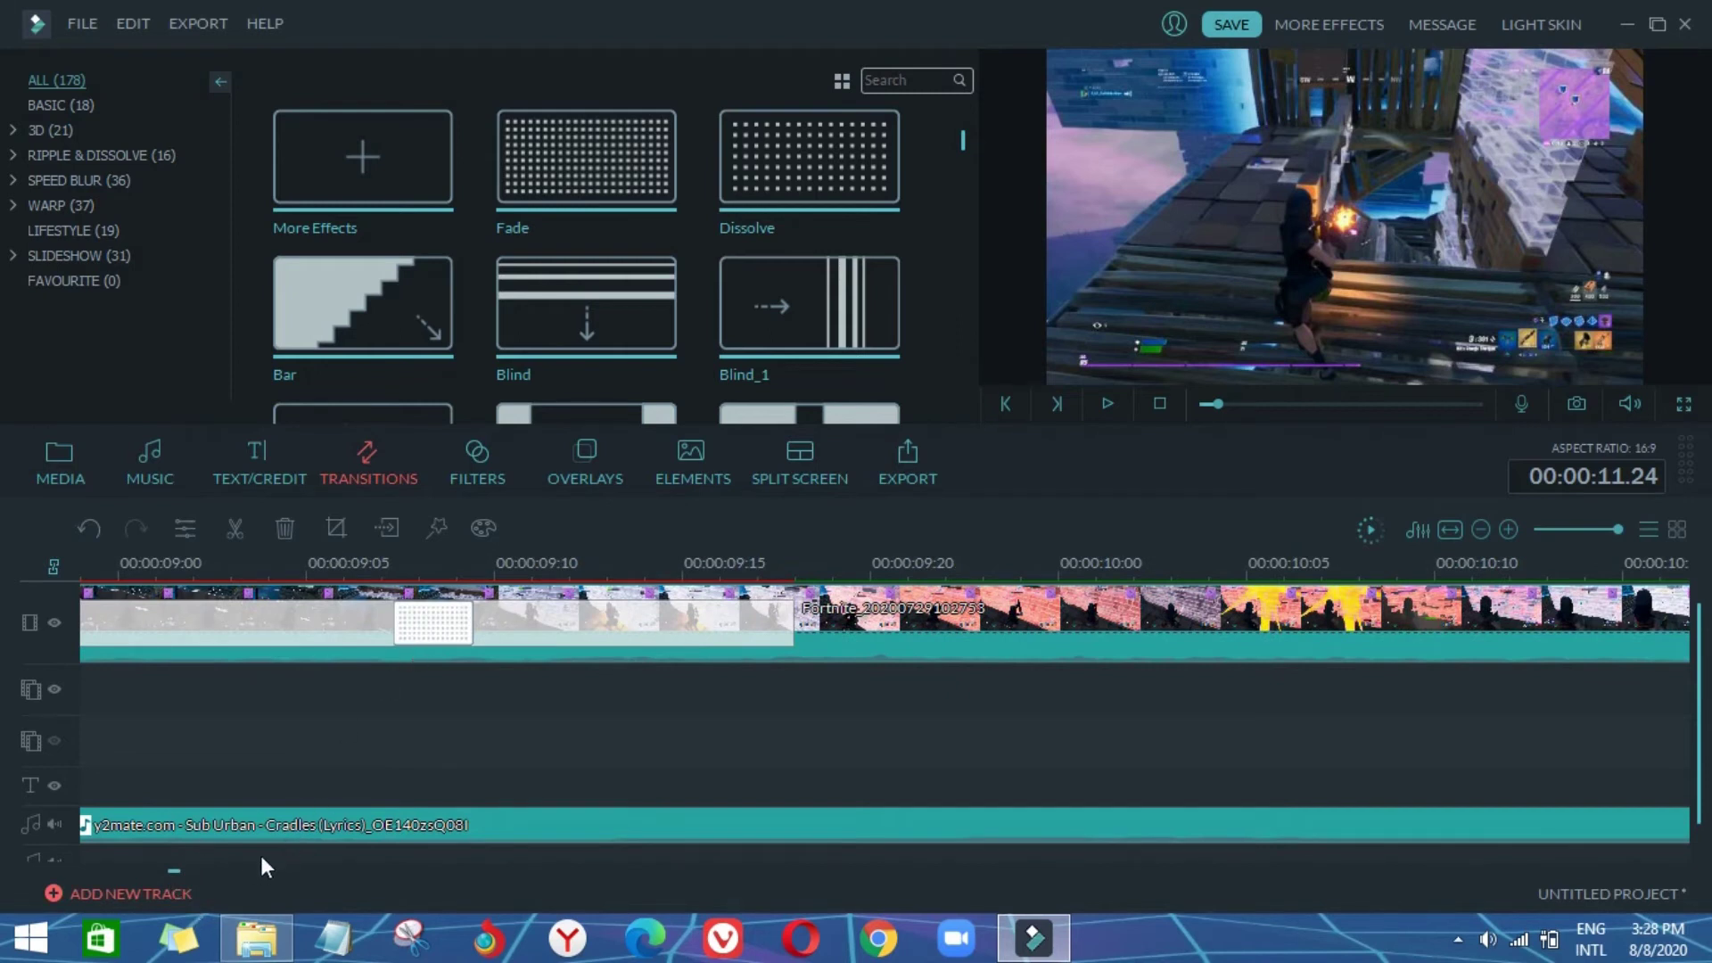
{"action": "scroll", "coordinate": [175, 870], "scroll_direction": "down", "scroll_amount": 10}
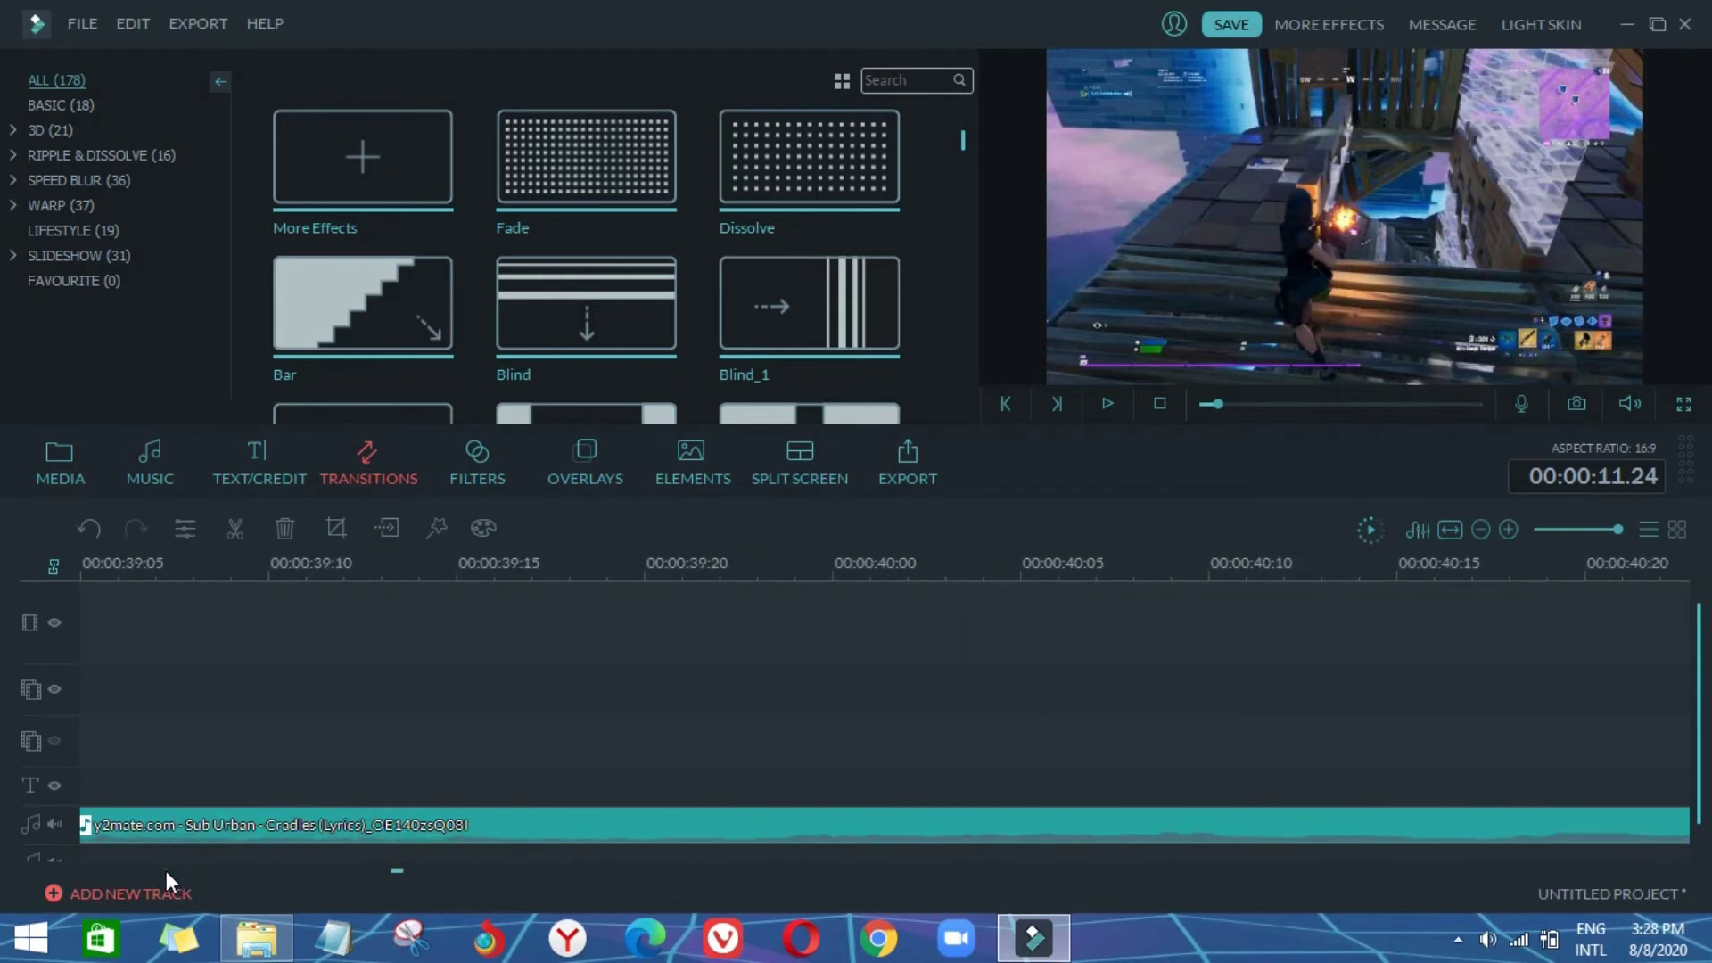
{"action": "scroll", "coordinate": [166, 871], "scroll_direction": "up", "scroll_amount": 5}
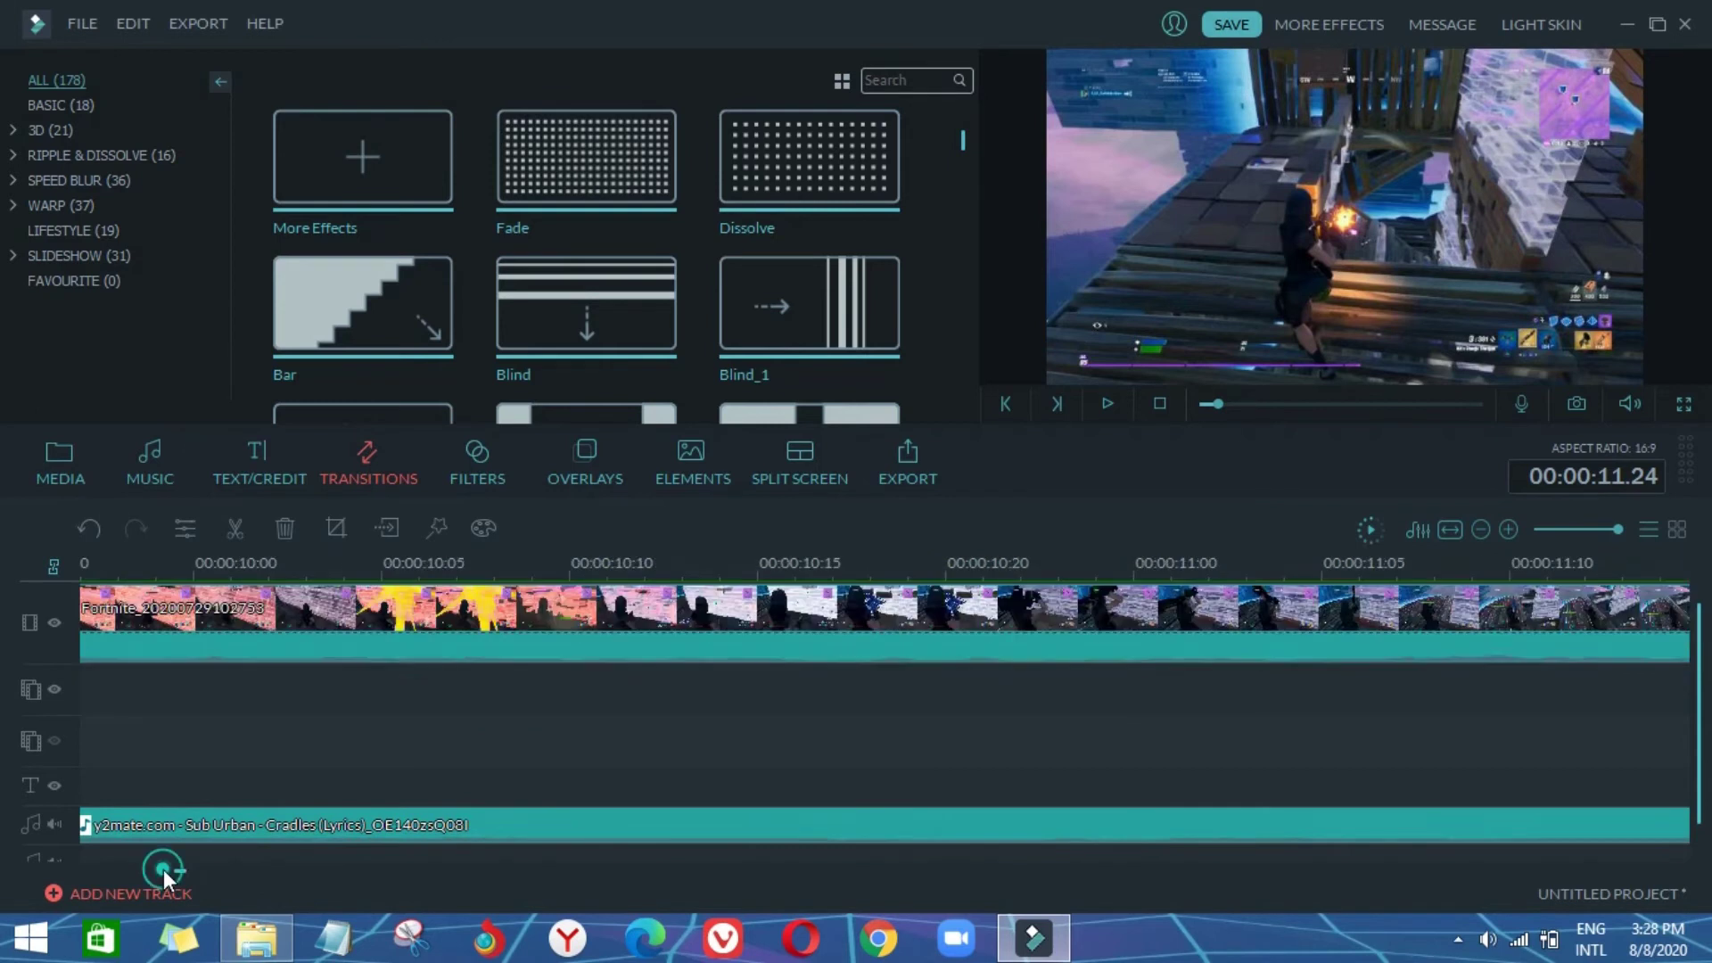
{"action": "scroll", "coordinate": [162, 870], "scroll_direction": "up", "scroll_amount": 6}
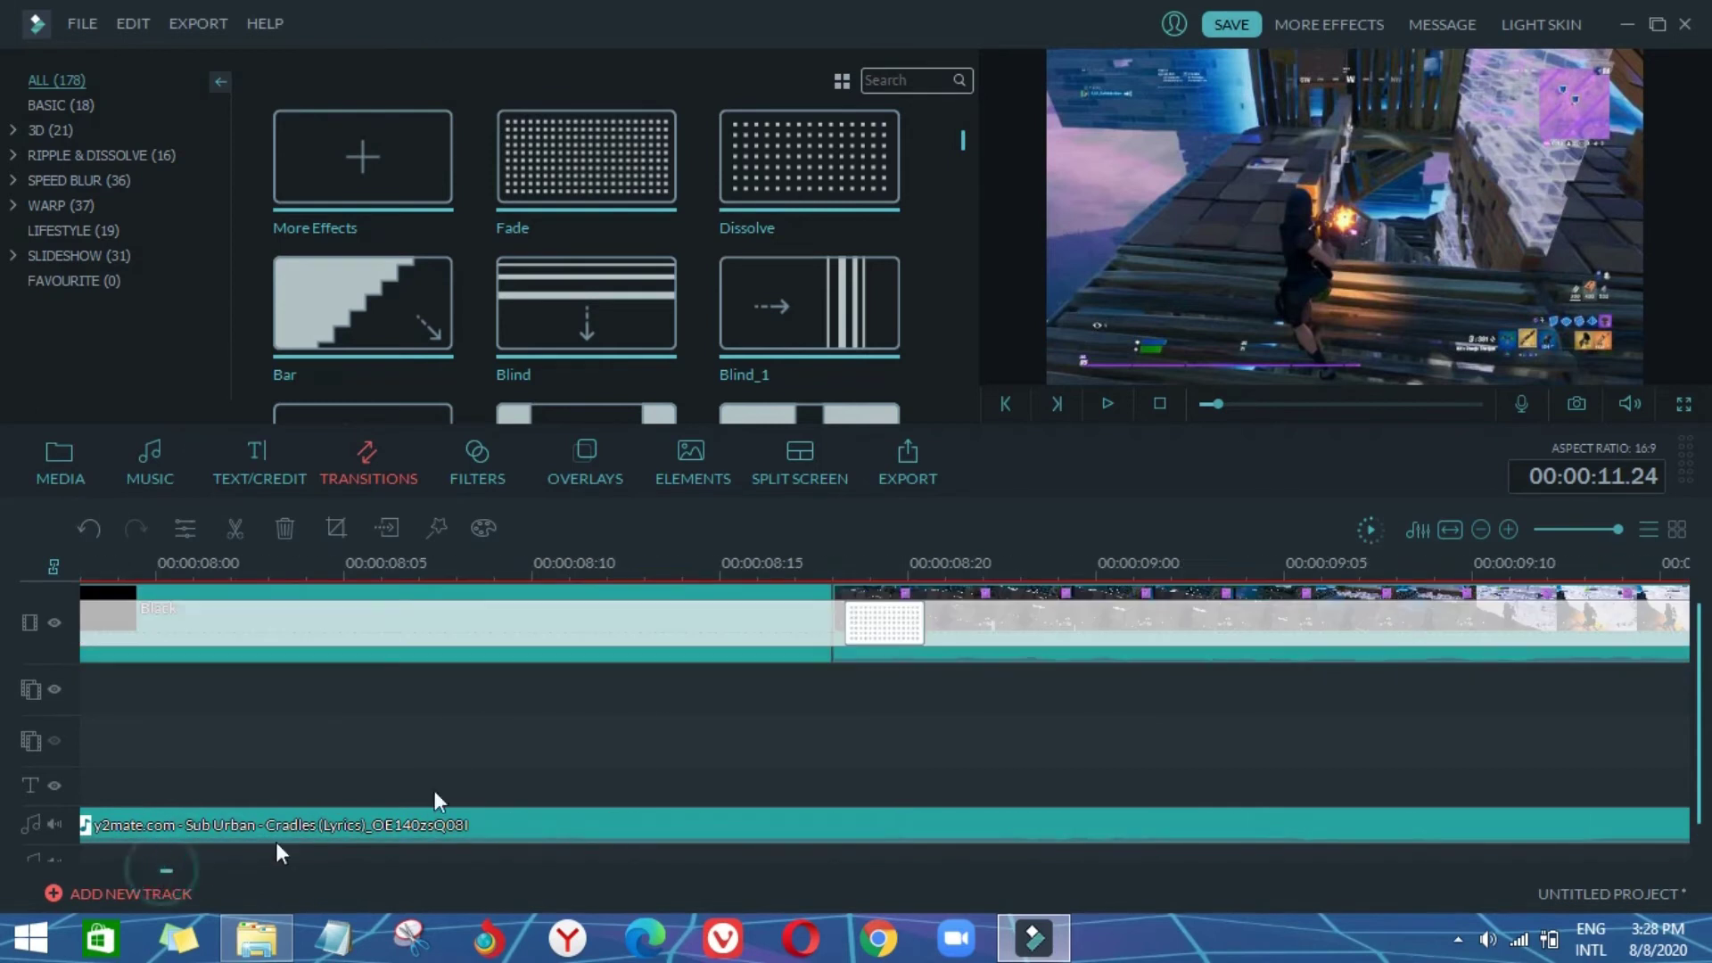
{"action": "left_click", "coordinate": [722, 607]}
{"action": "left_click_drag", "start_coordinate": [830, 594], "coordinate": [794, 593]}
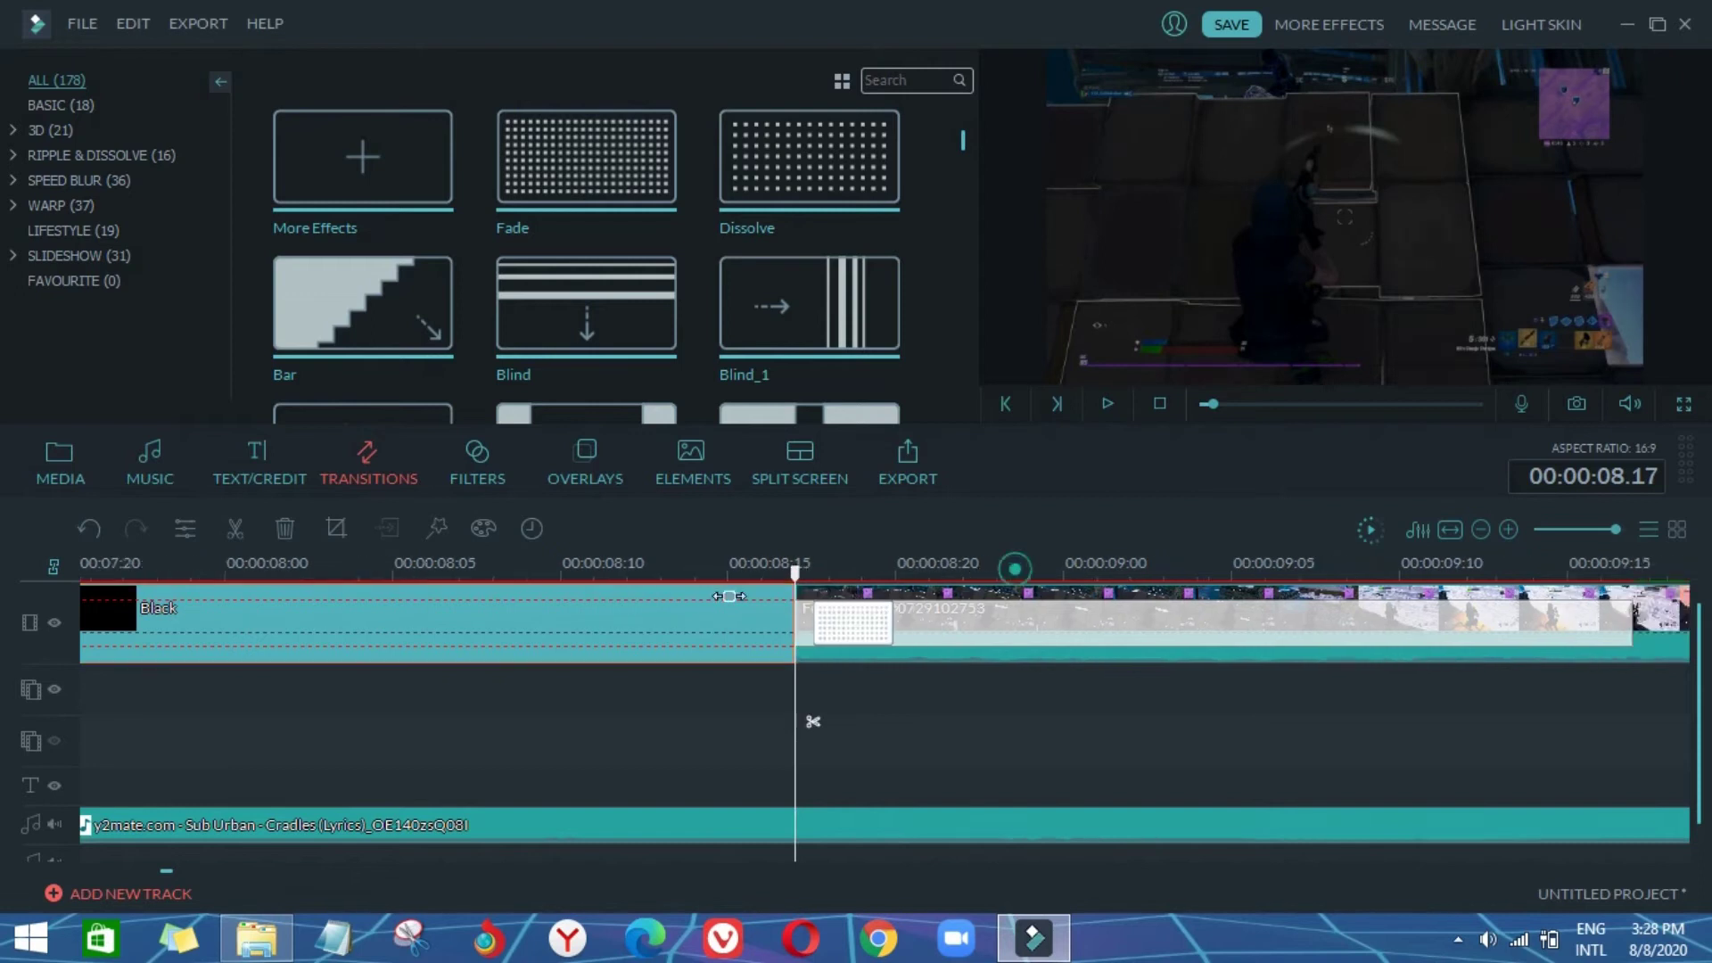
{"action": "scroll", "coordinate": [1025, 596], "scroll_direction": "down", "scroll_amount": 4}
{"action": "left_click", "coordinate": [1354, 637]}
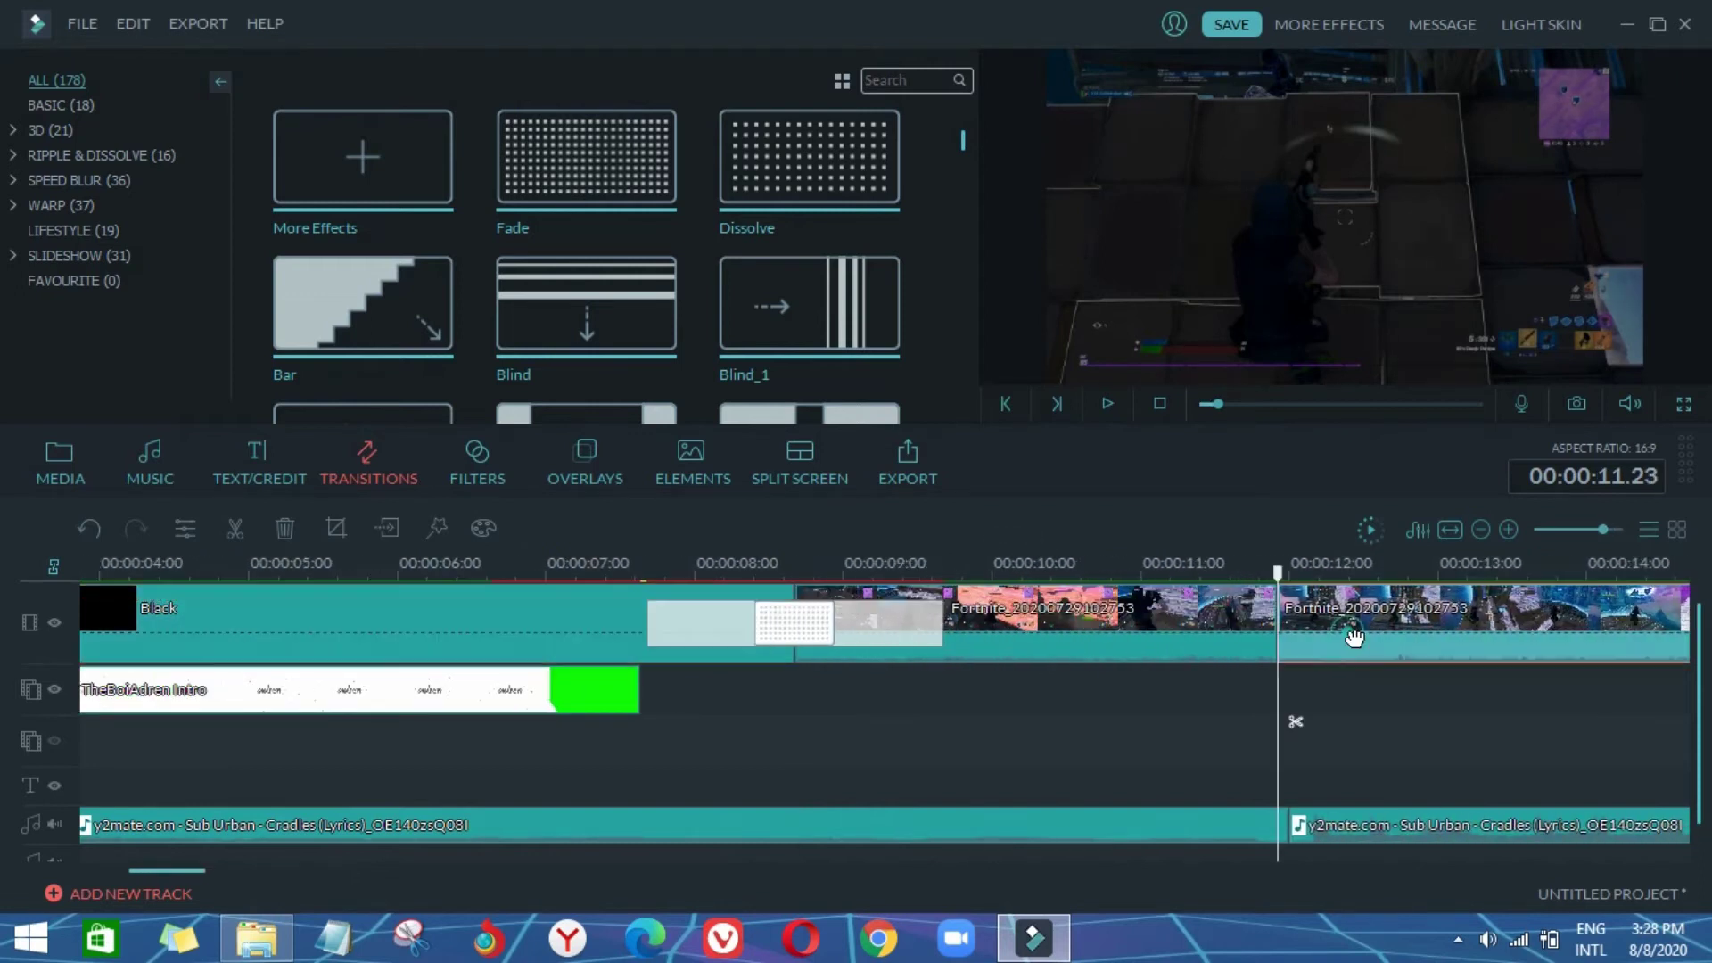
Step: Adjust the end of the Black clip to 00:00:08.19 so the Fortnite split lines up with the music split at 00:00:12.00
{"action": "left_click_drag", "start_coordinate": [751, 628], "coordinate": [819, 610]}
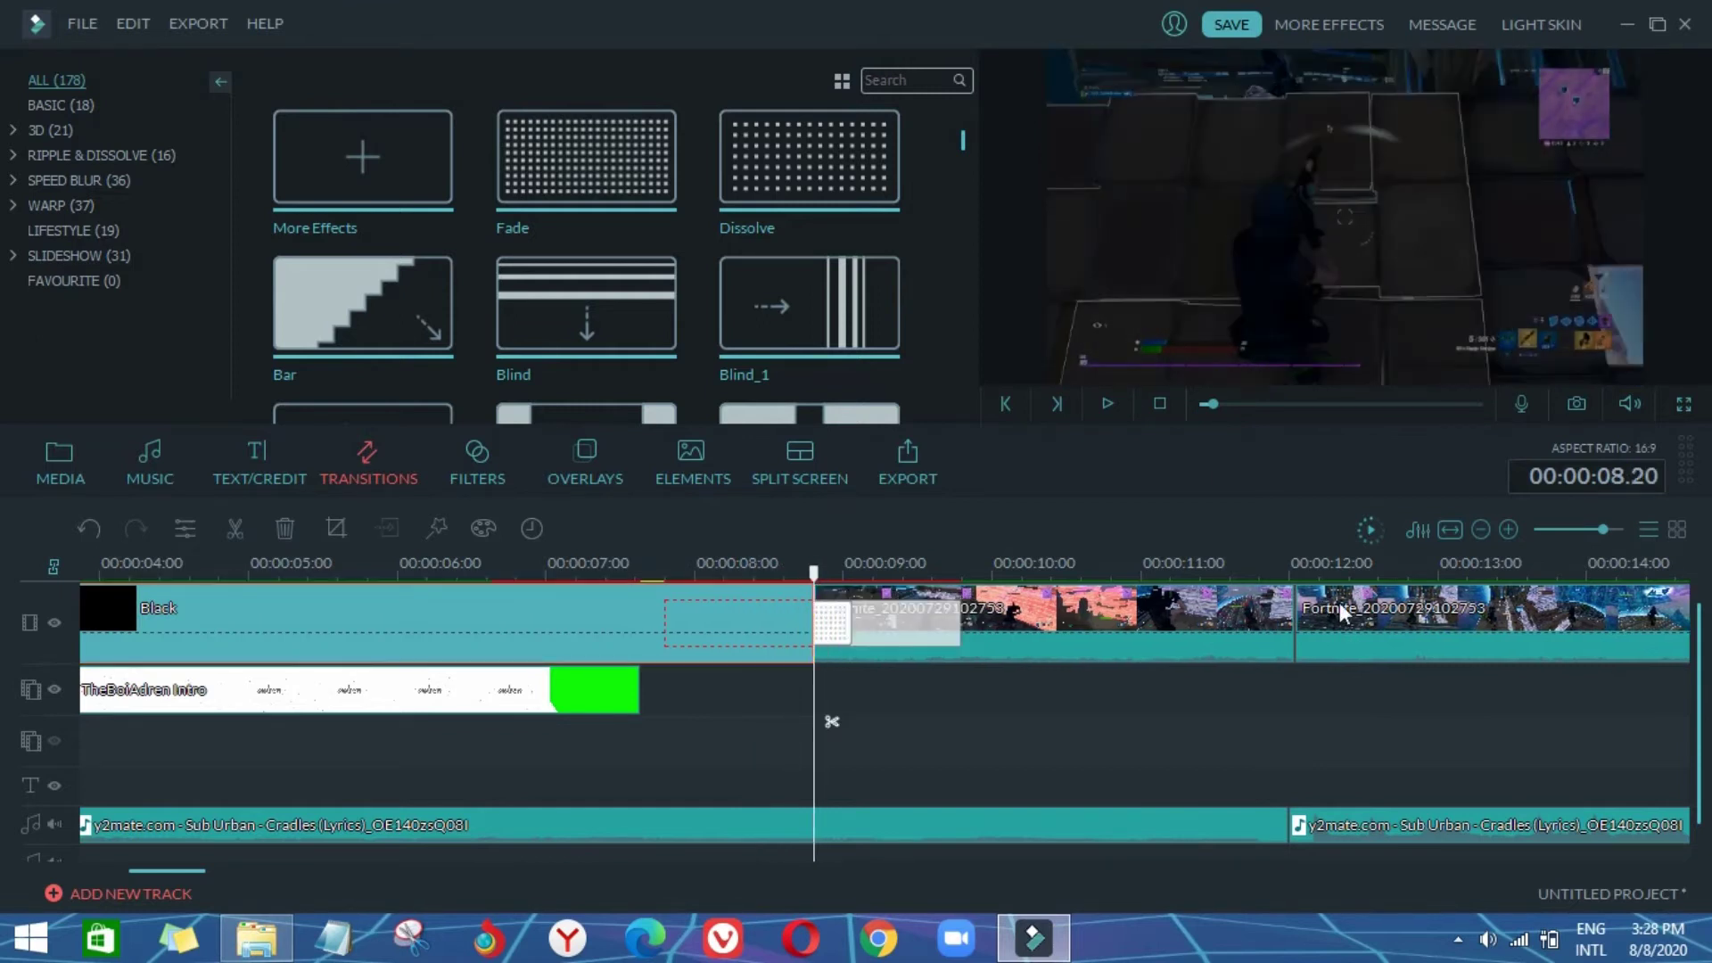
{"action": "left_click", "coordinate": [1295, 720]}
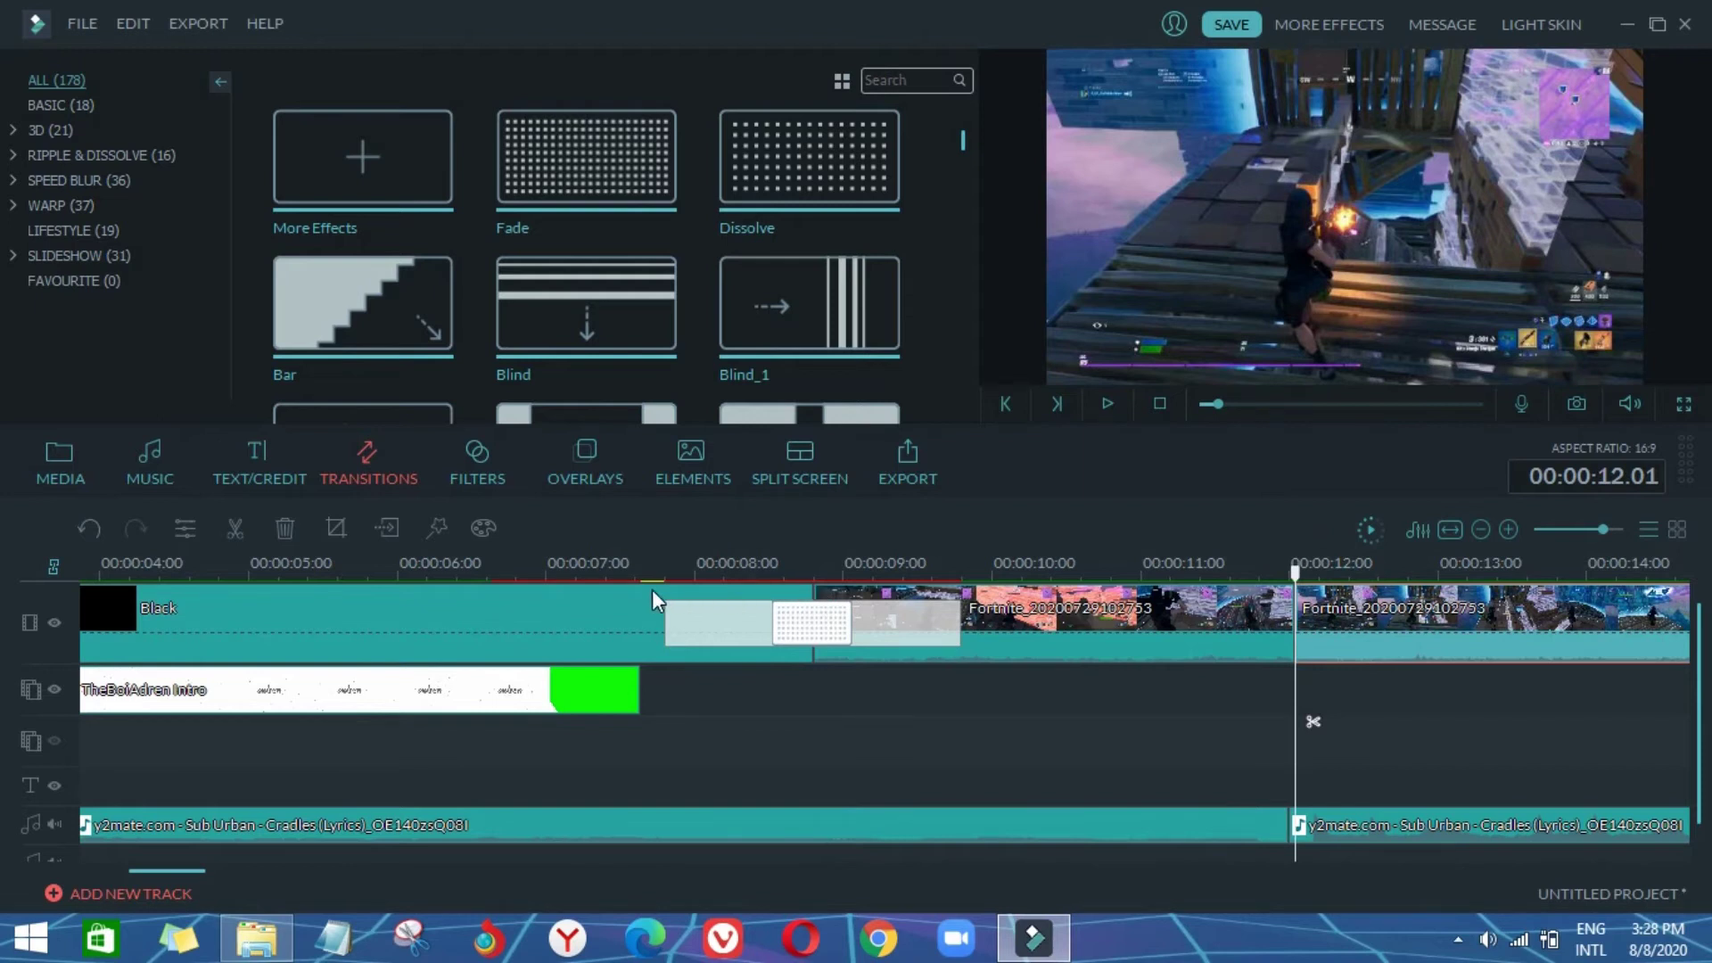
{"action": "left_click", "coordinate": [870, 583]}
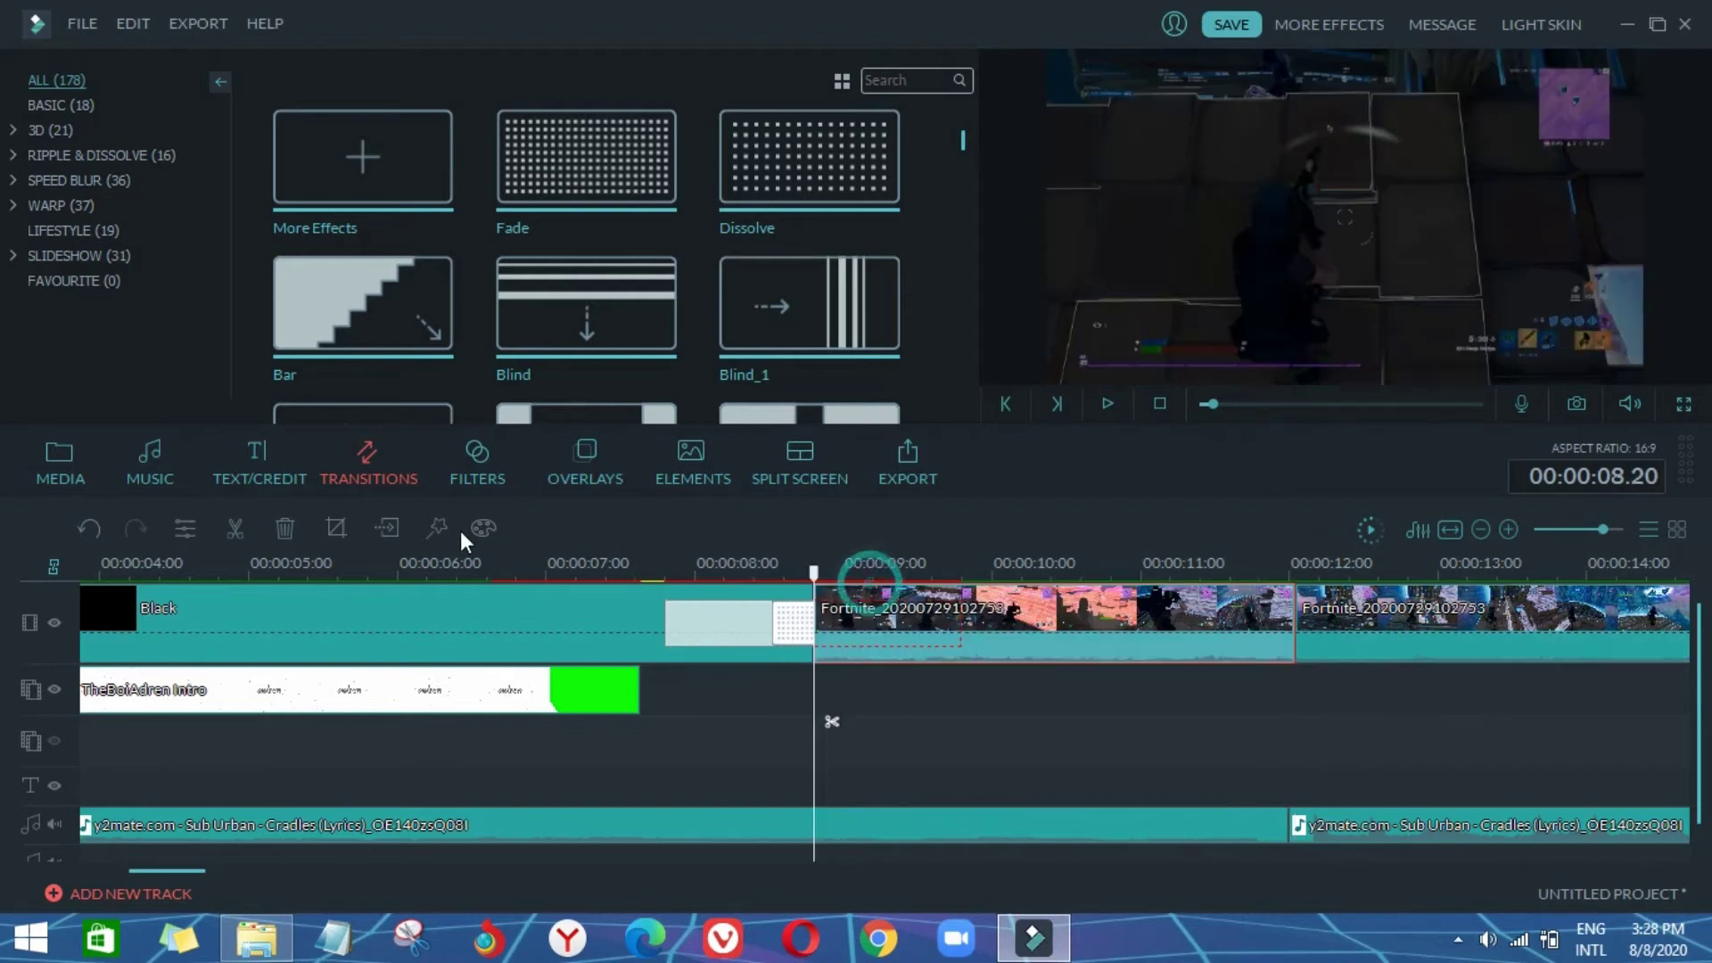
{"action": "scroll", "coordinate": [462, 567], "scroll_direction": "up", "scroll_amount": 1}
{"action": "left_click_drag", "start_coordinate": [800, 593], "coordinate": [769, 600]}
{"action": "scroll", "coordinate": [918, 571], "scroll_direction": "down", "scroll_amount": 3}
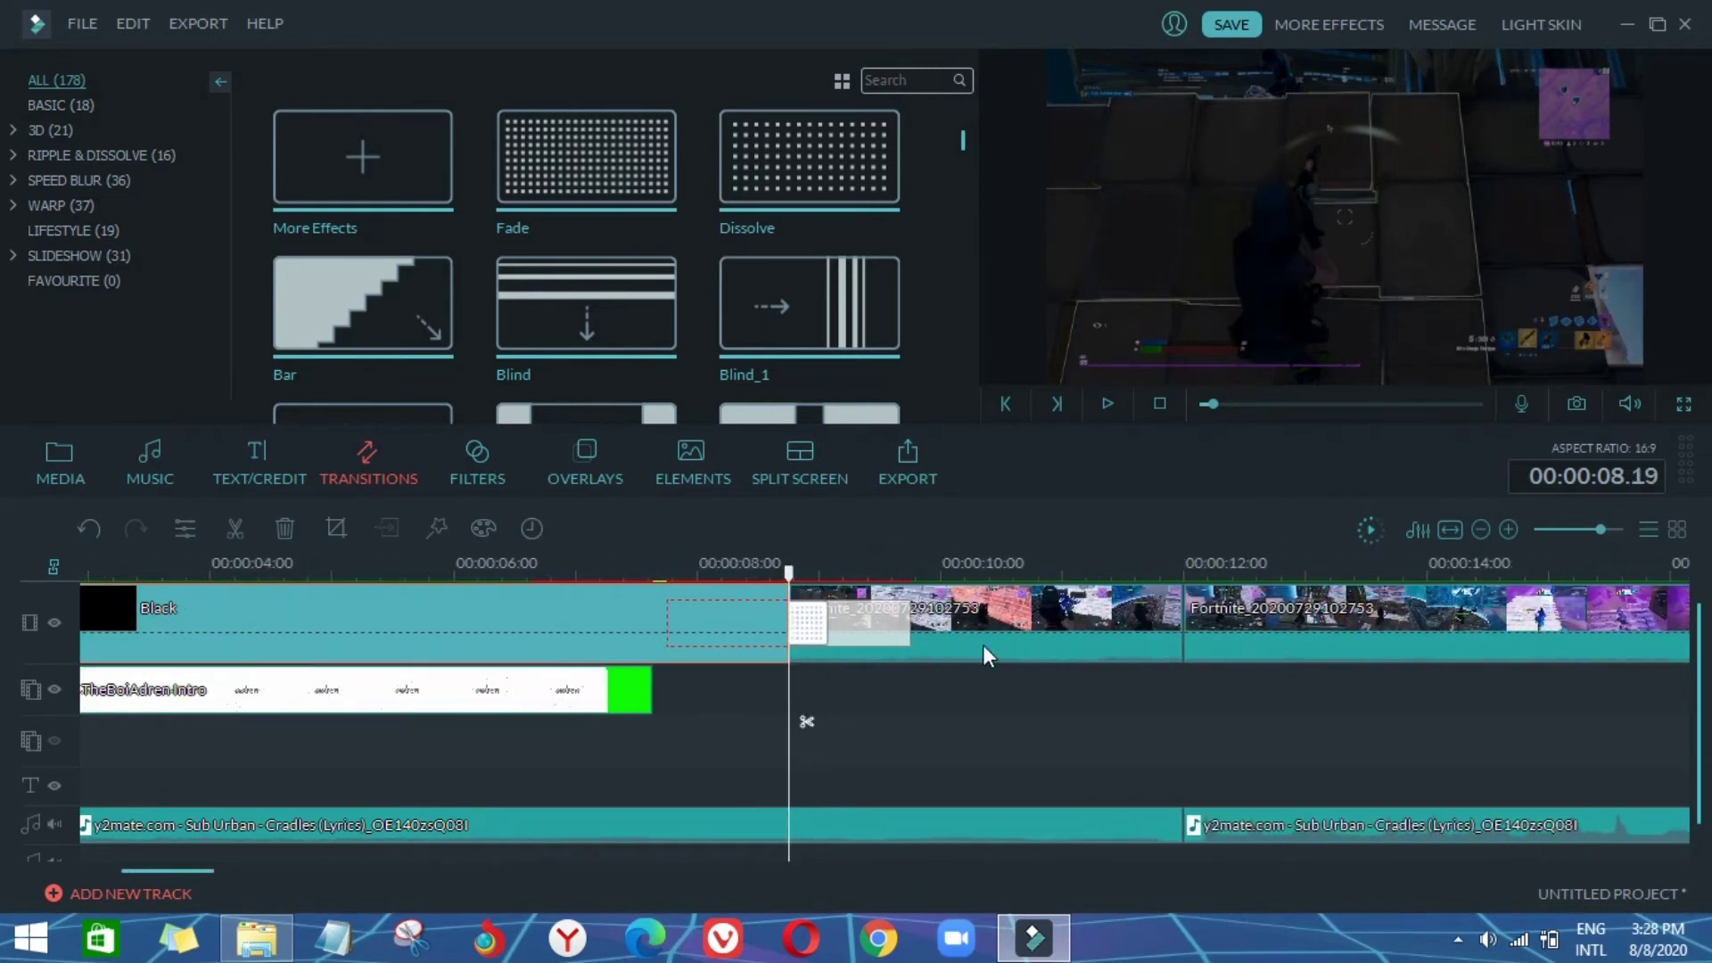
{"action": "left_click", "coordinate": [1246, 621]}
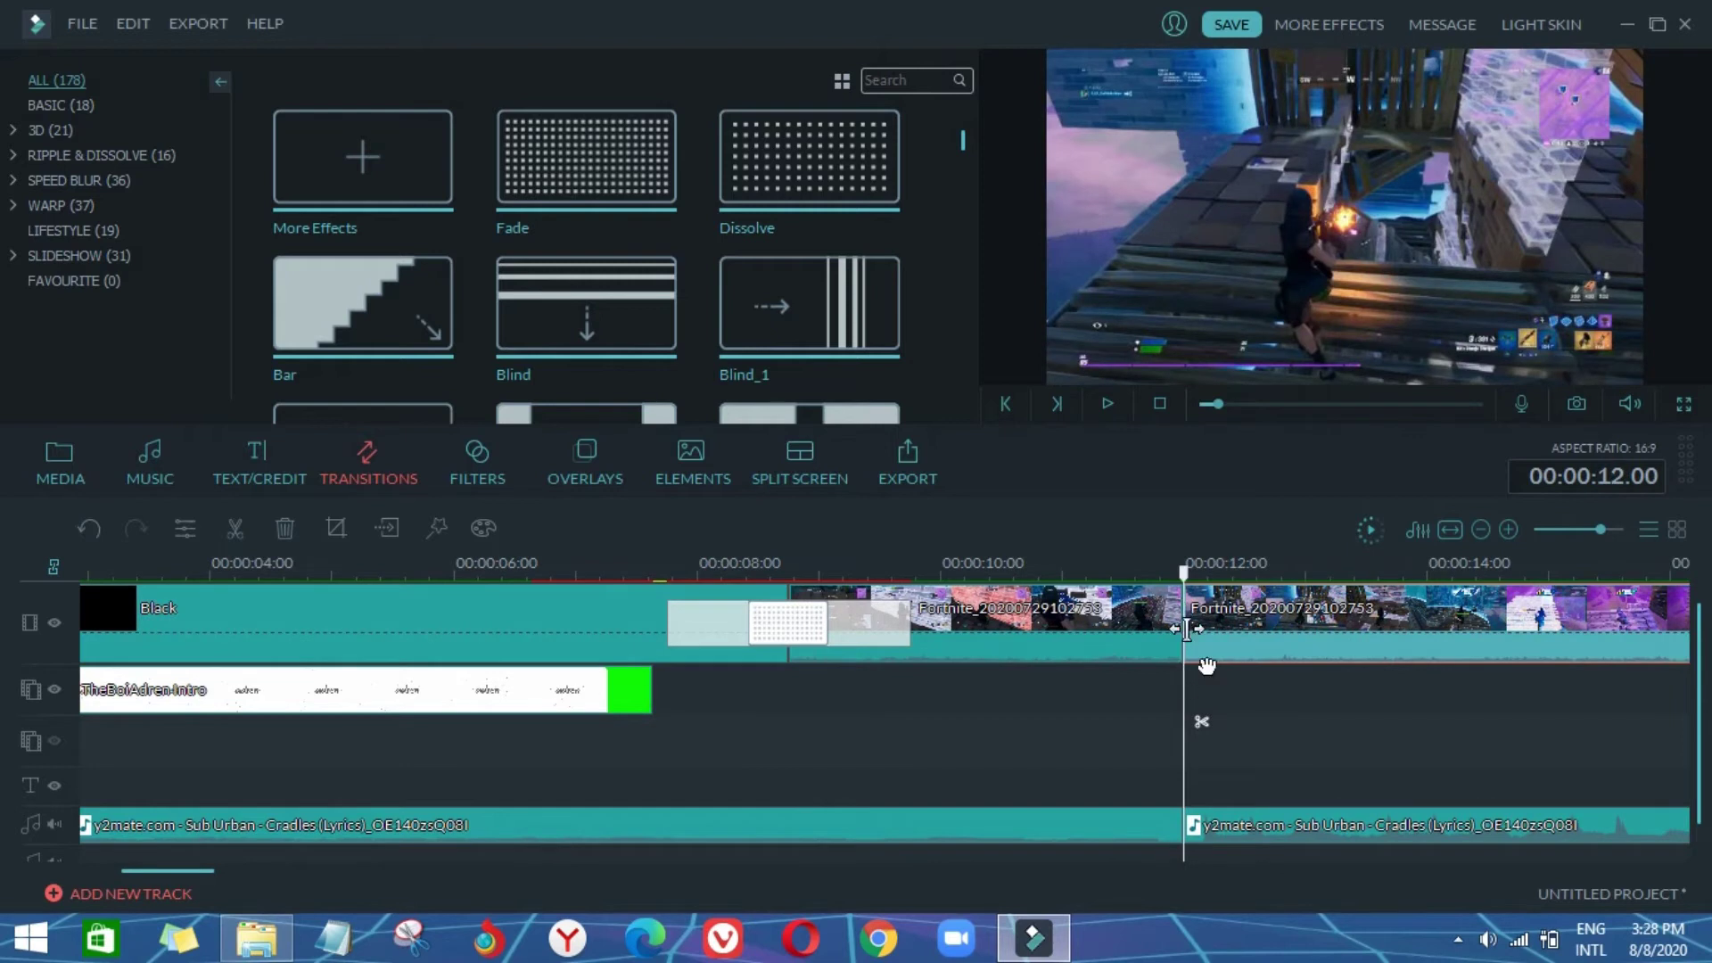
Step: Raise the volume of the Cradles song's first segment slightly above zero
{"action": "left_click", "coordinate": [955, 571]}
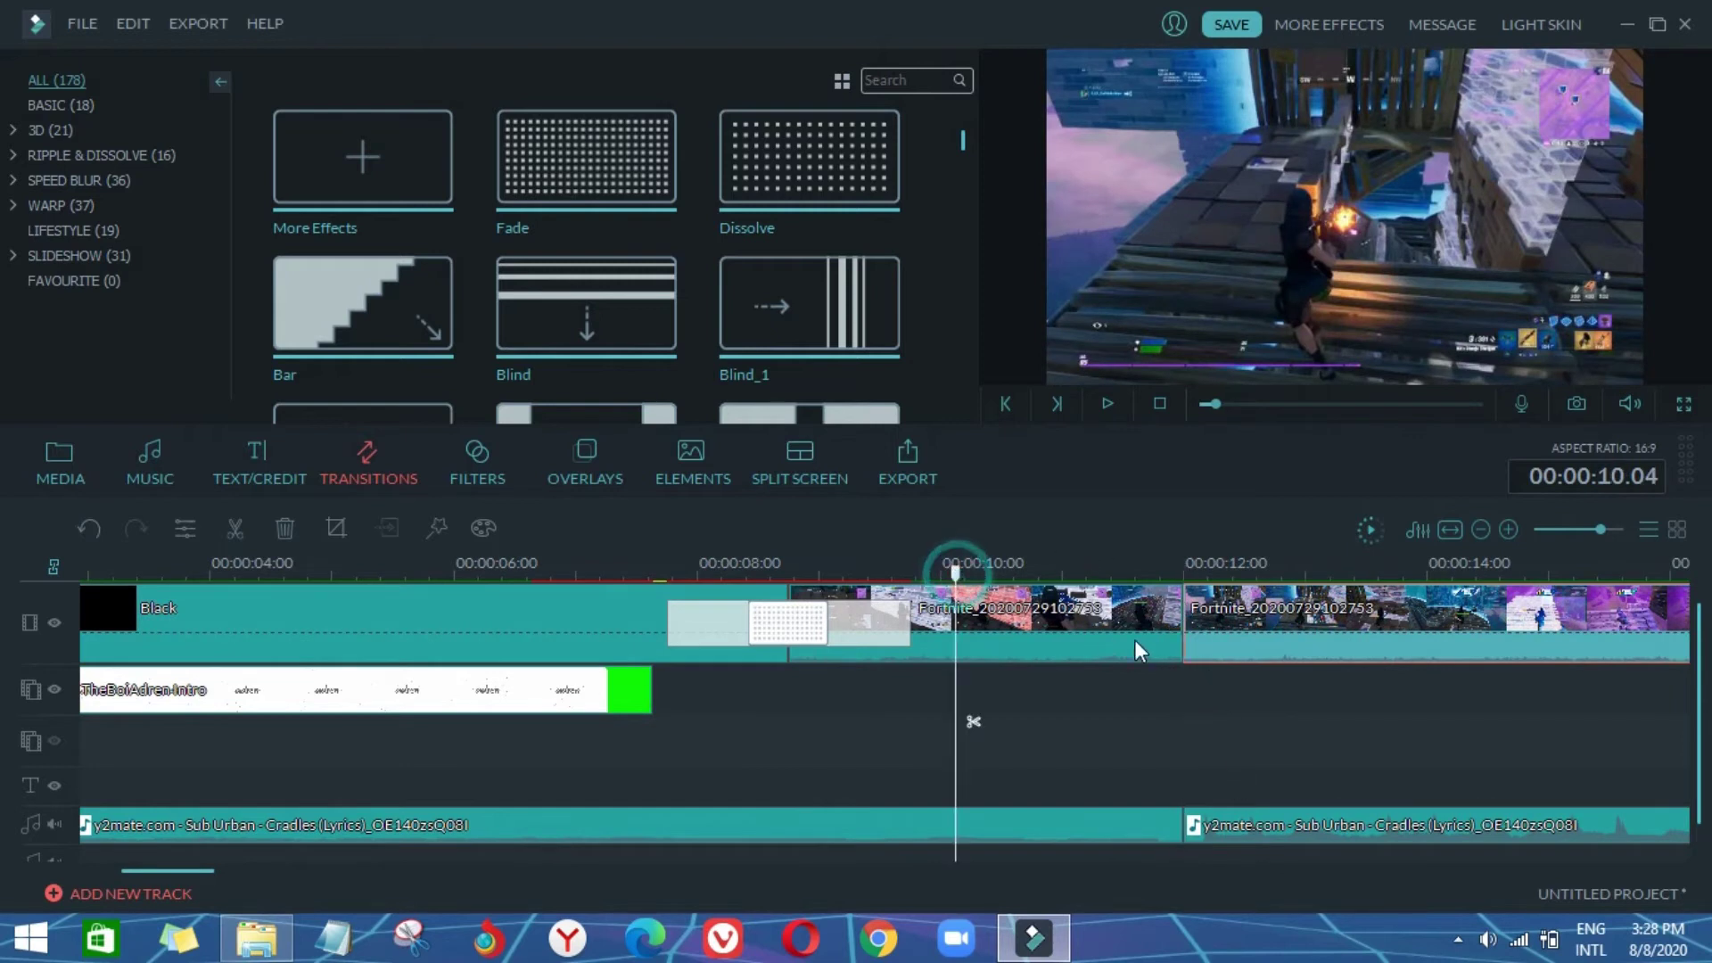
{"action": "right_click", "coordinate": [1135, 640]}
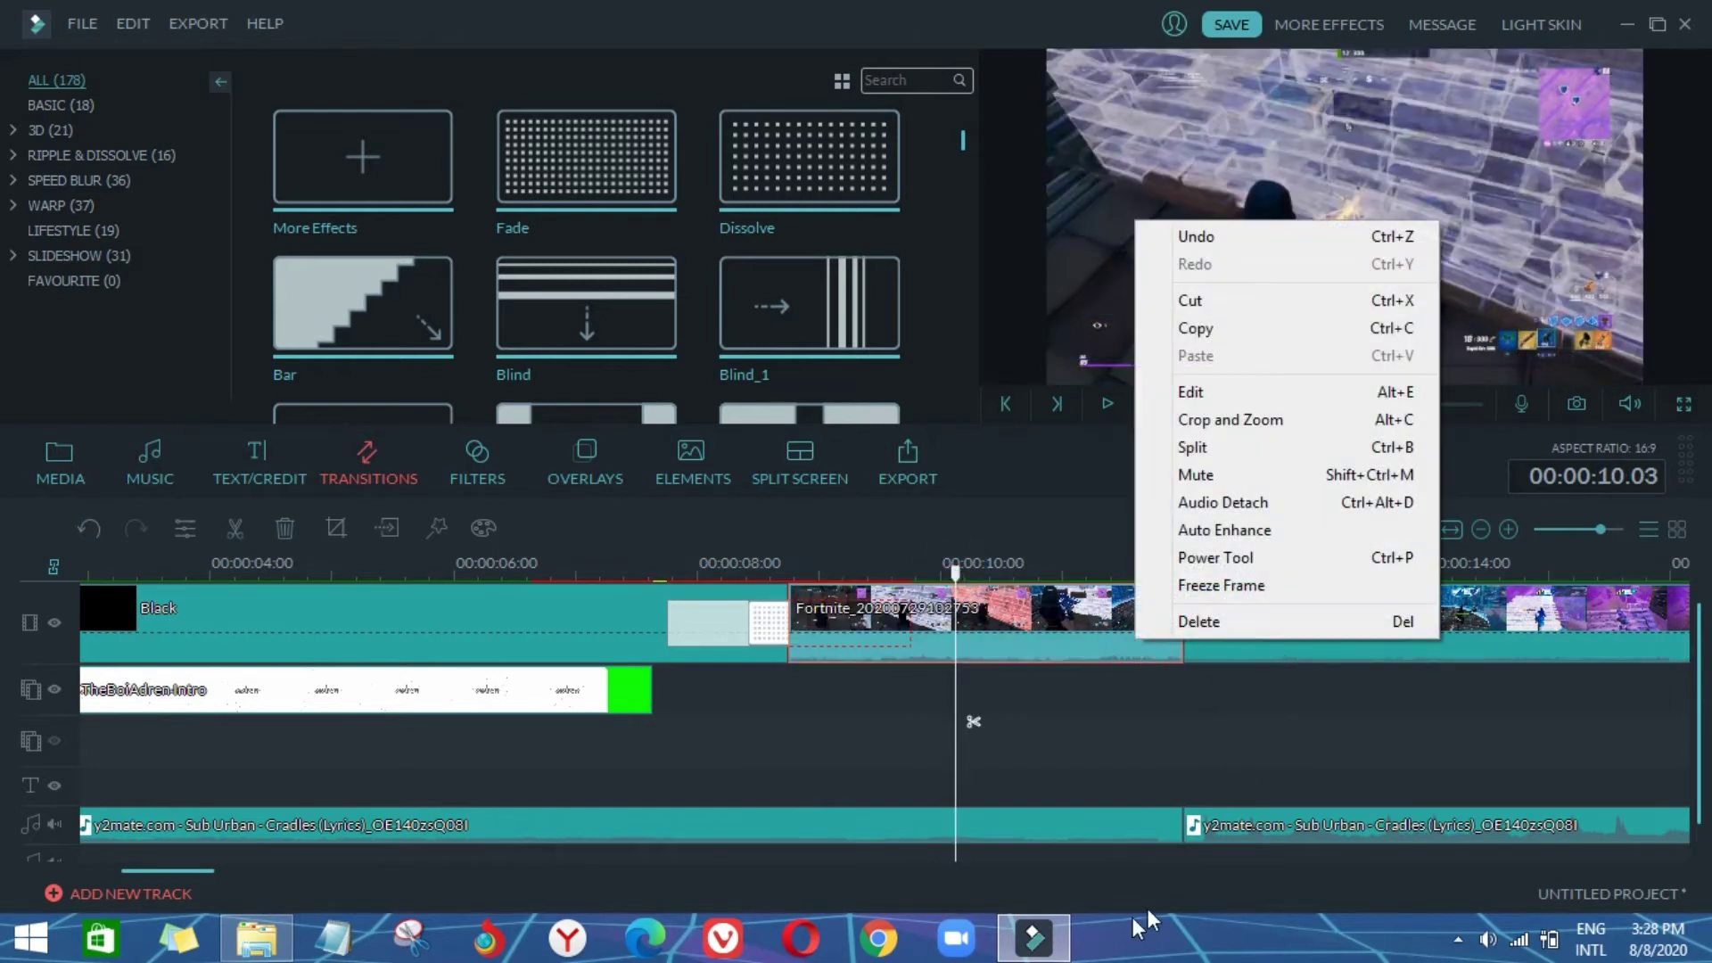
{"action": "double_click", "coordinate": [1157, 818]}
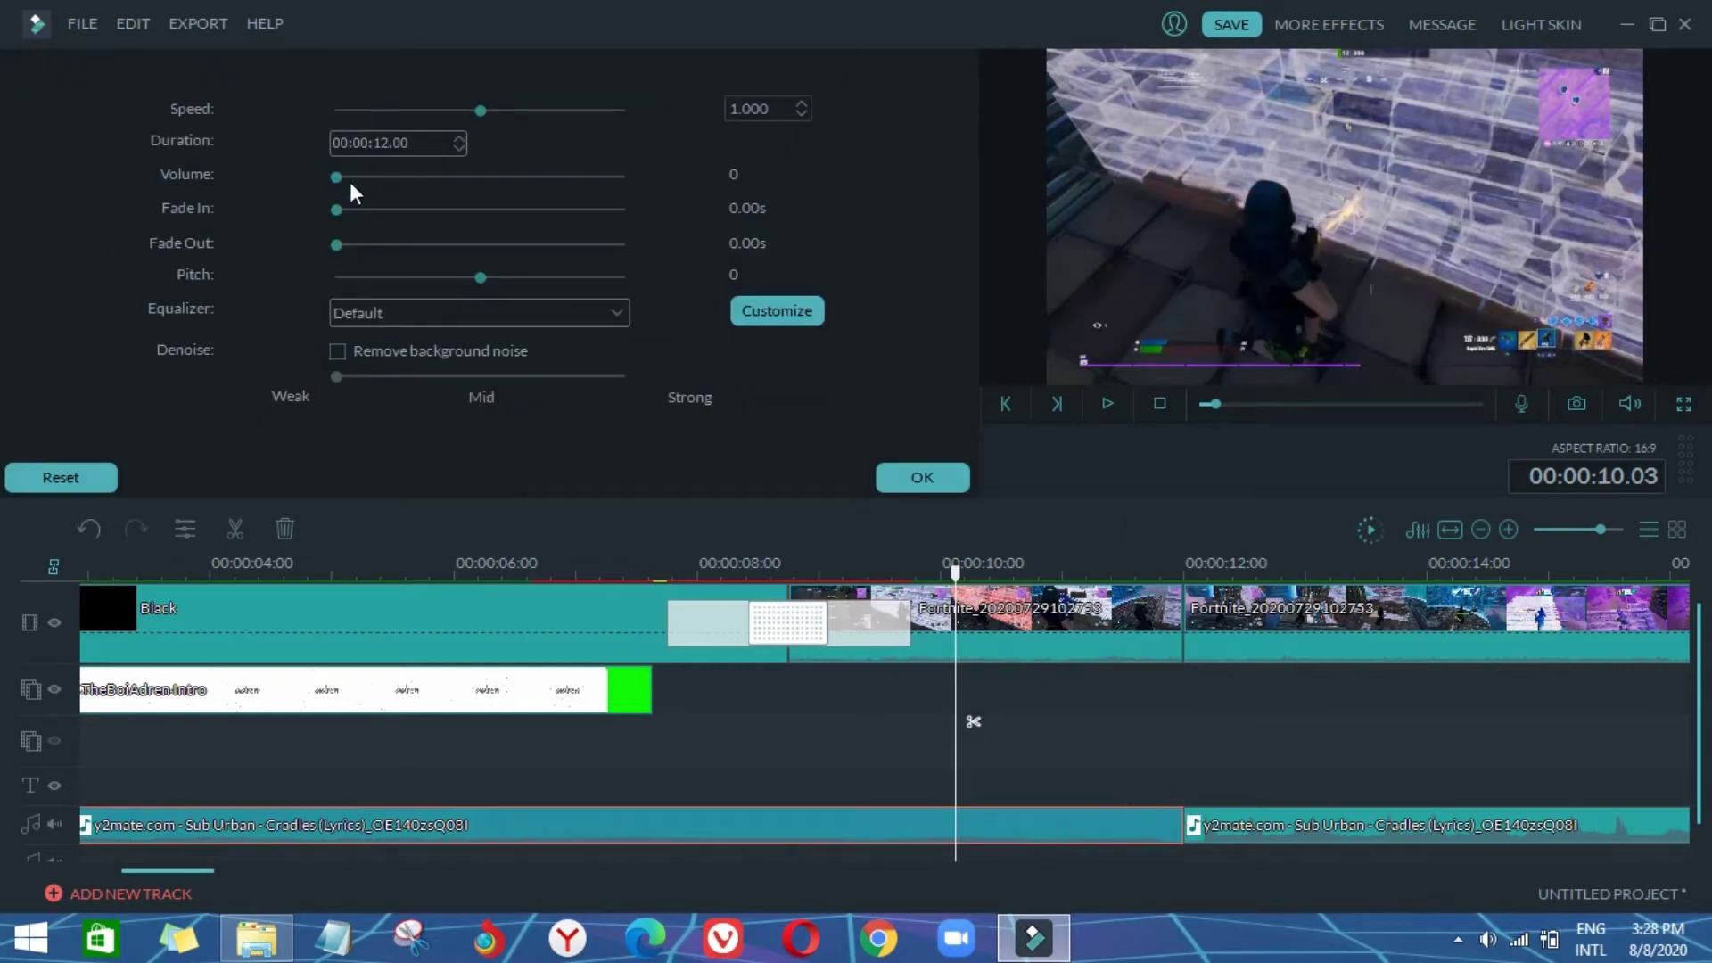
{"action": "left_click", "coordinate": [346, 173]}
{"action": "left_click", "coordinate": [919, 481]}
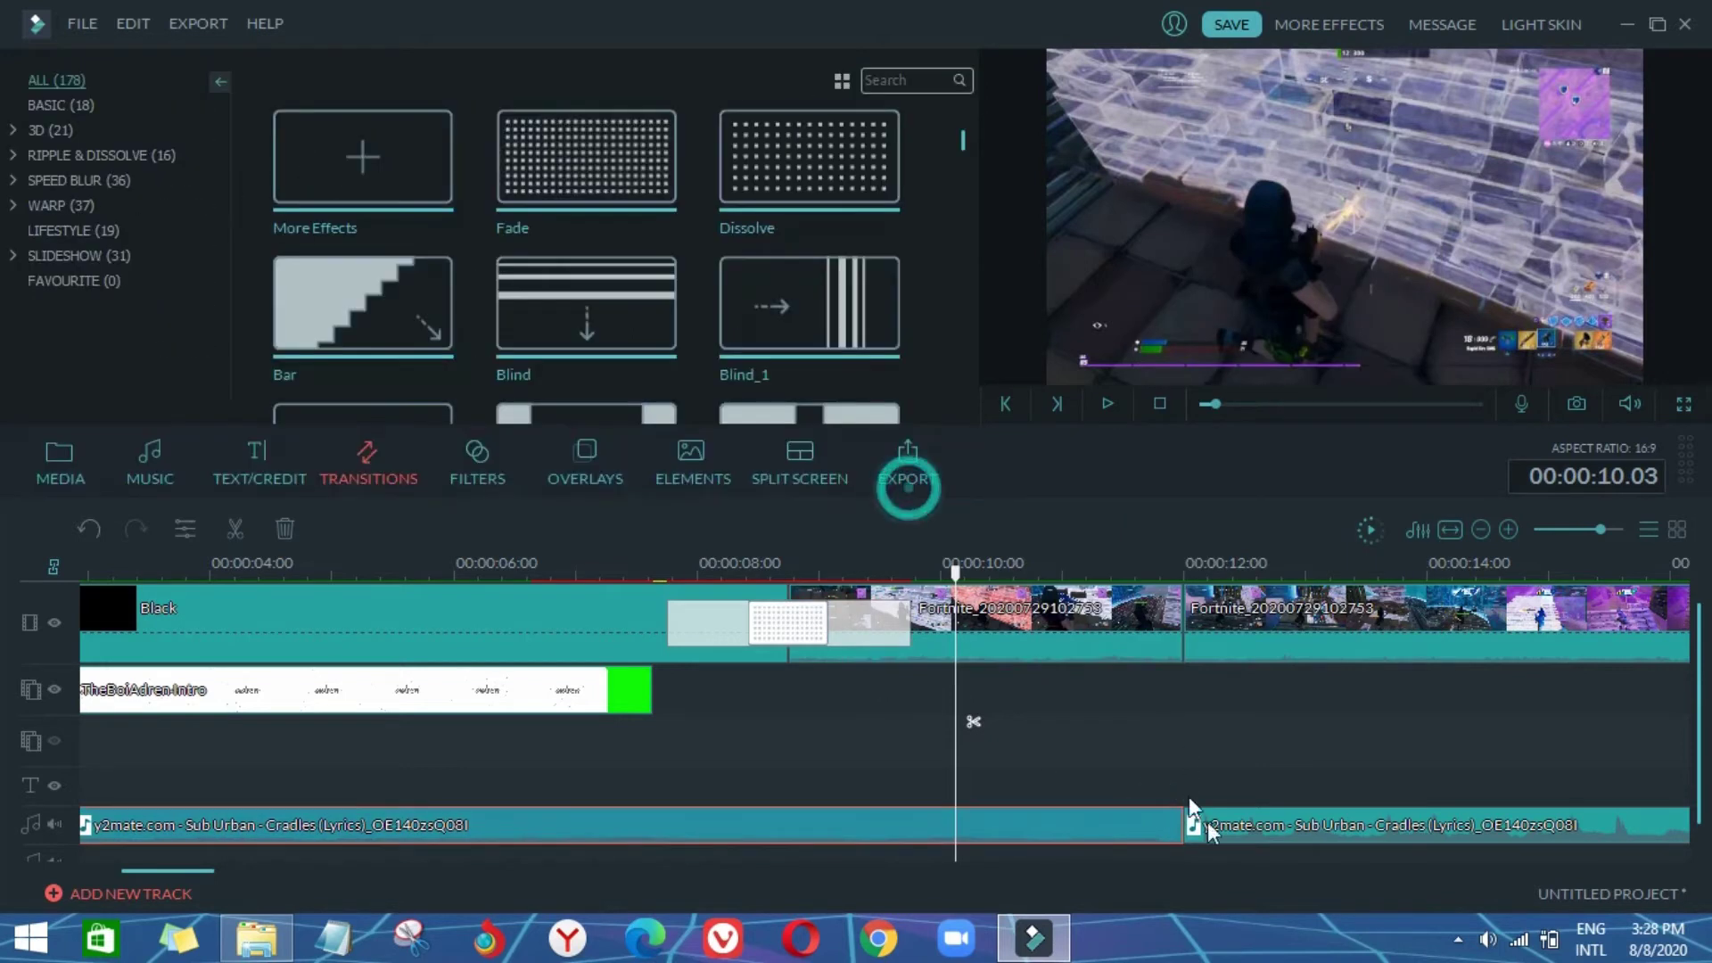
Step: Set the volume of the Cradles song's second segment, after the split, to 7
{"action": "left_click", "coordinate": [1237, 829]}
{"action": "double_click", "coordinate": [1237, 829]}
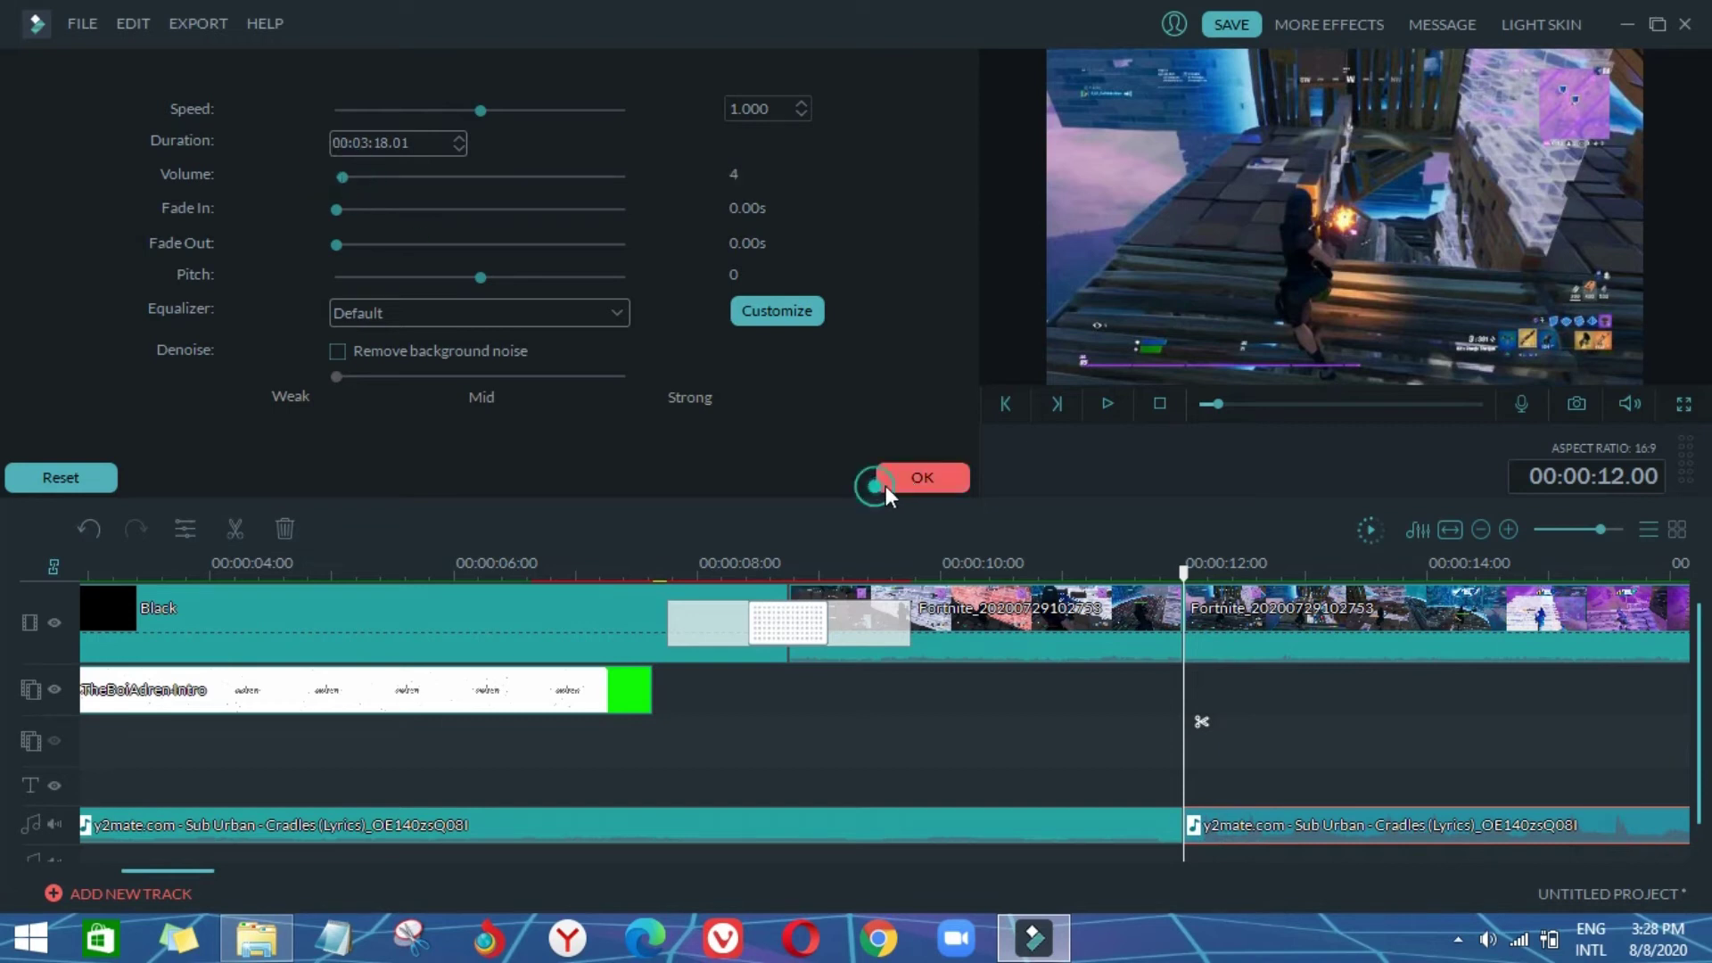
{"action": "double_click", "coordinate": [1204, 825]}
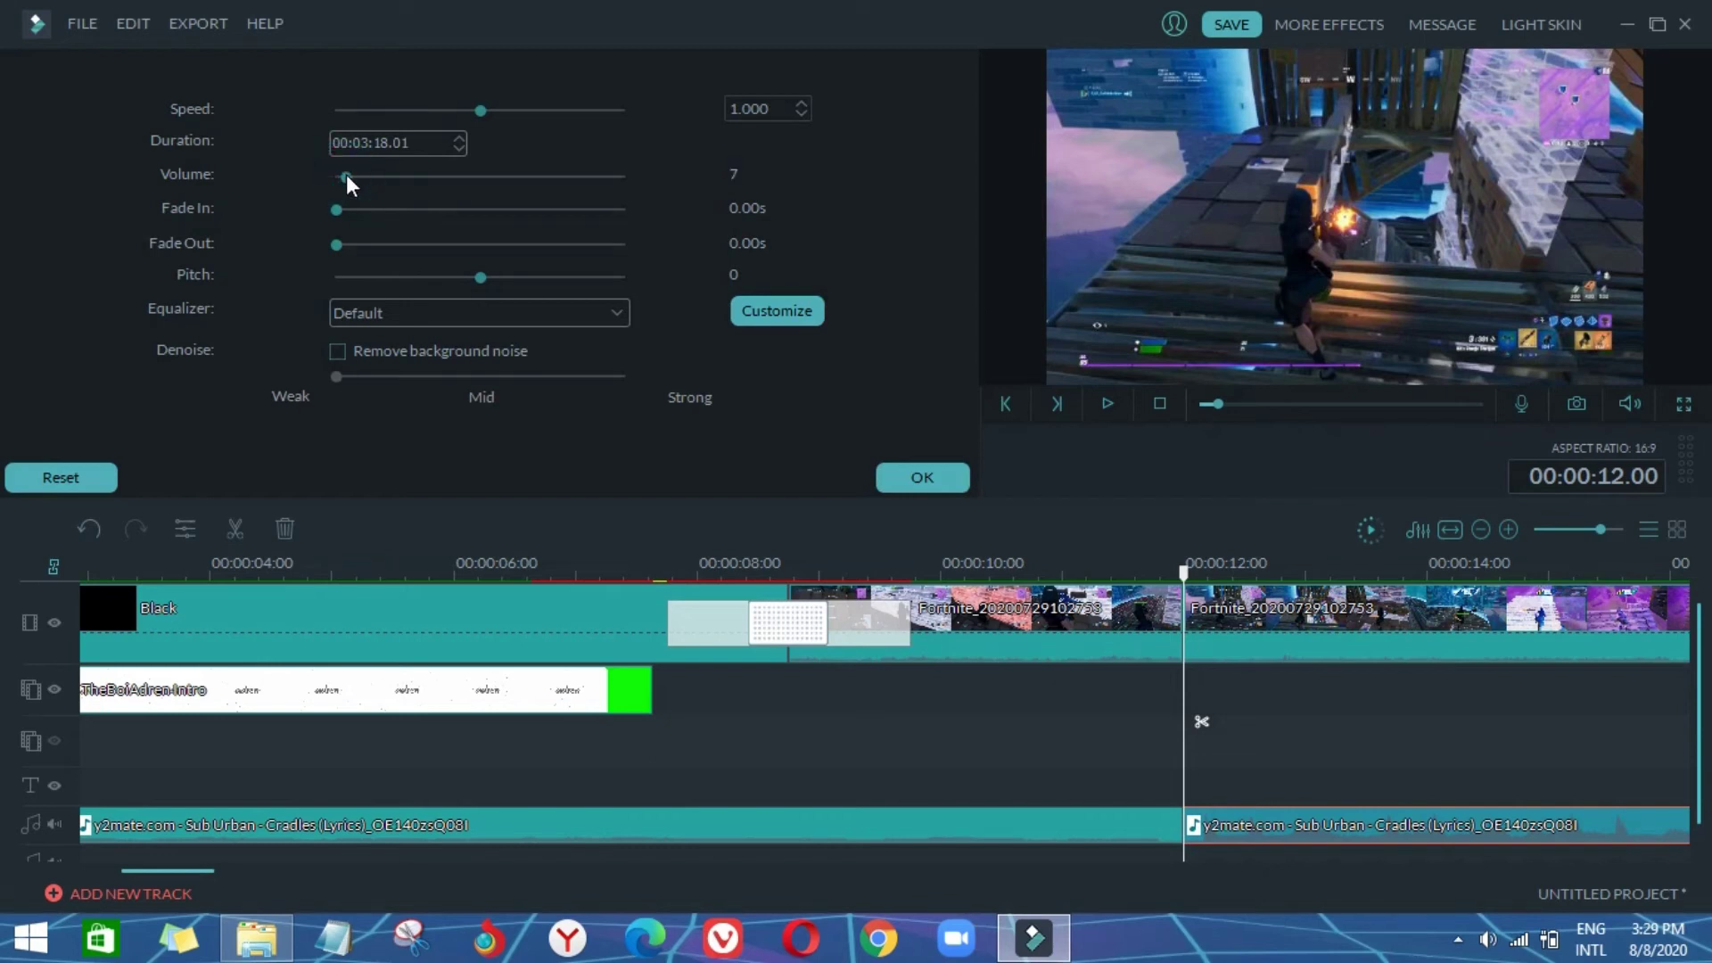
{"action": "left_click", "coordinate": [928, 481]}
Step: Try lowering the audio volume of the Fortnite segment before the split to 49, and undo the change while keeping the split
{"action": "left_click", "coordinate": [1061, 588]}
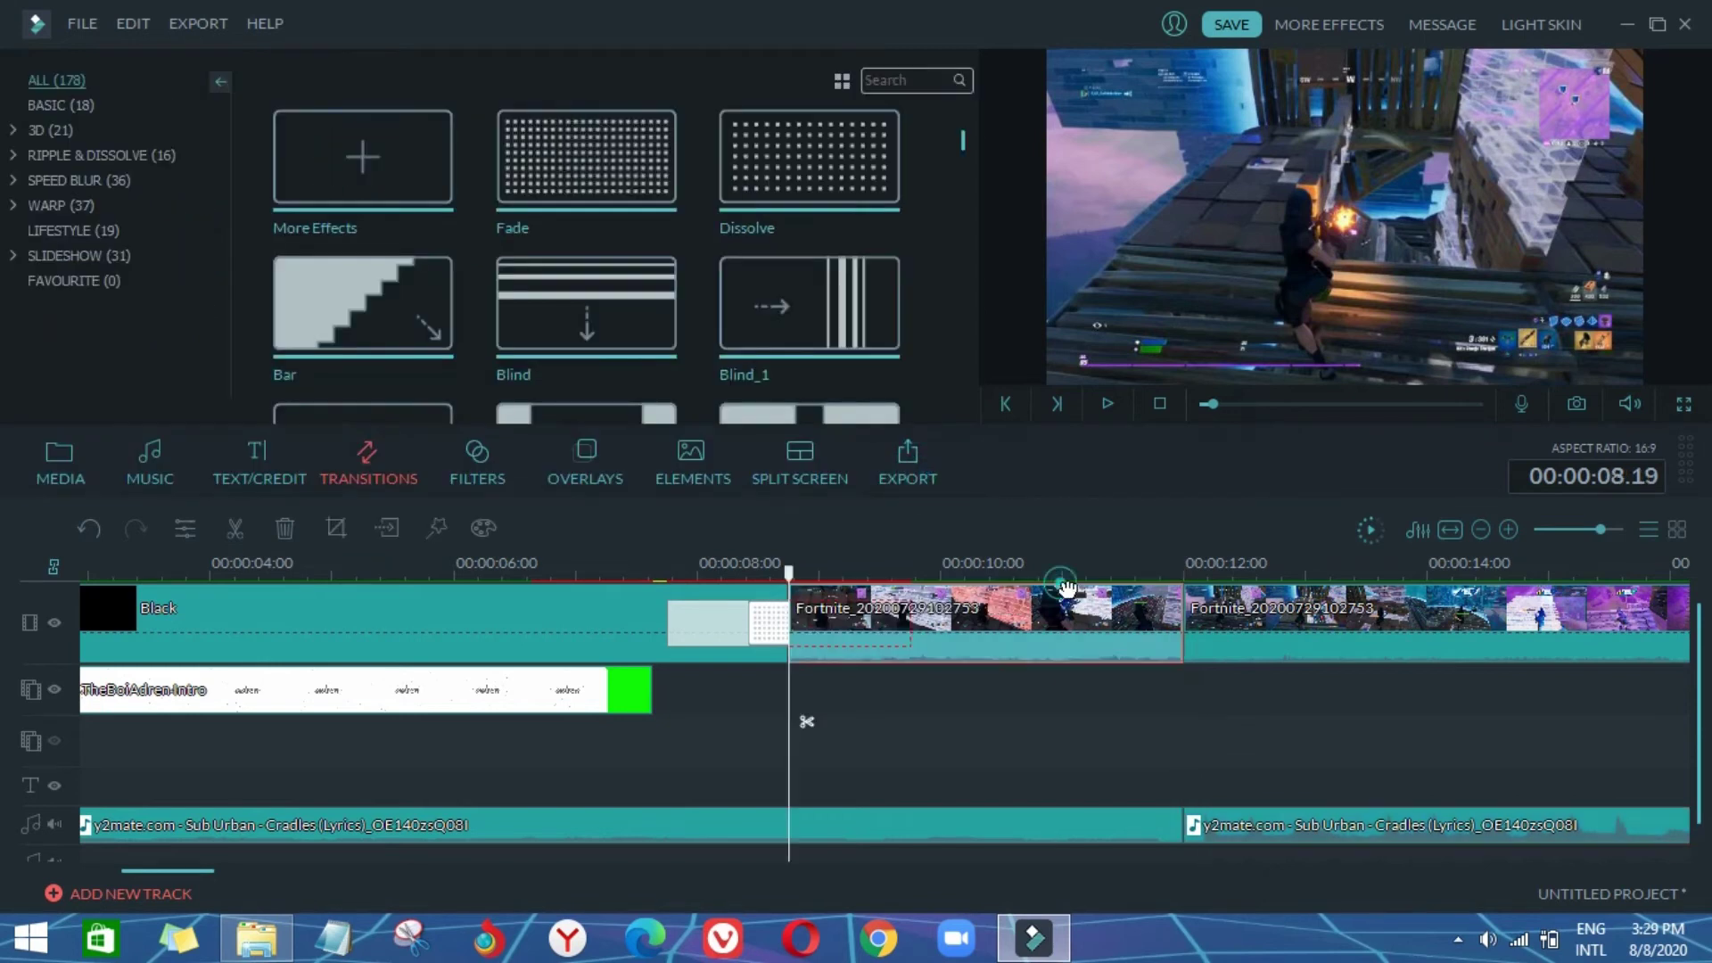
{"action": "left_click", "coordinate": [1060, 664]}
{"action": "double_click", "coordinate": [1050, 610]}
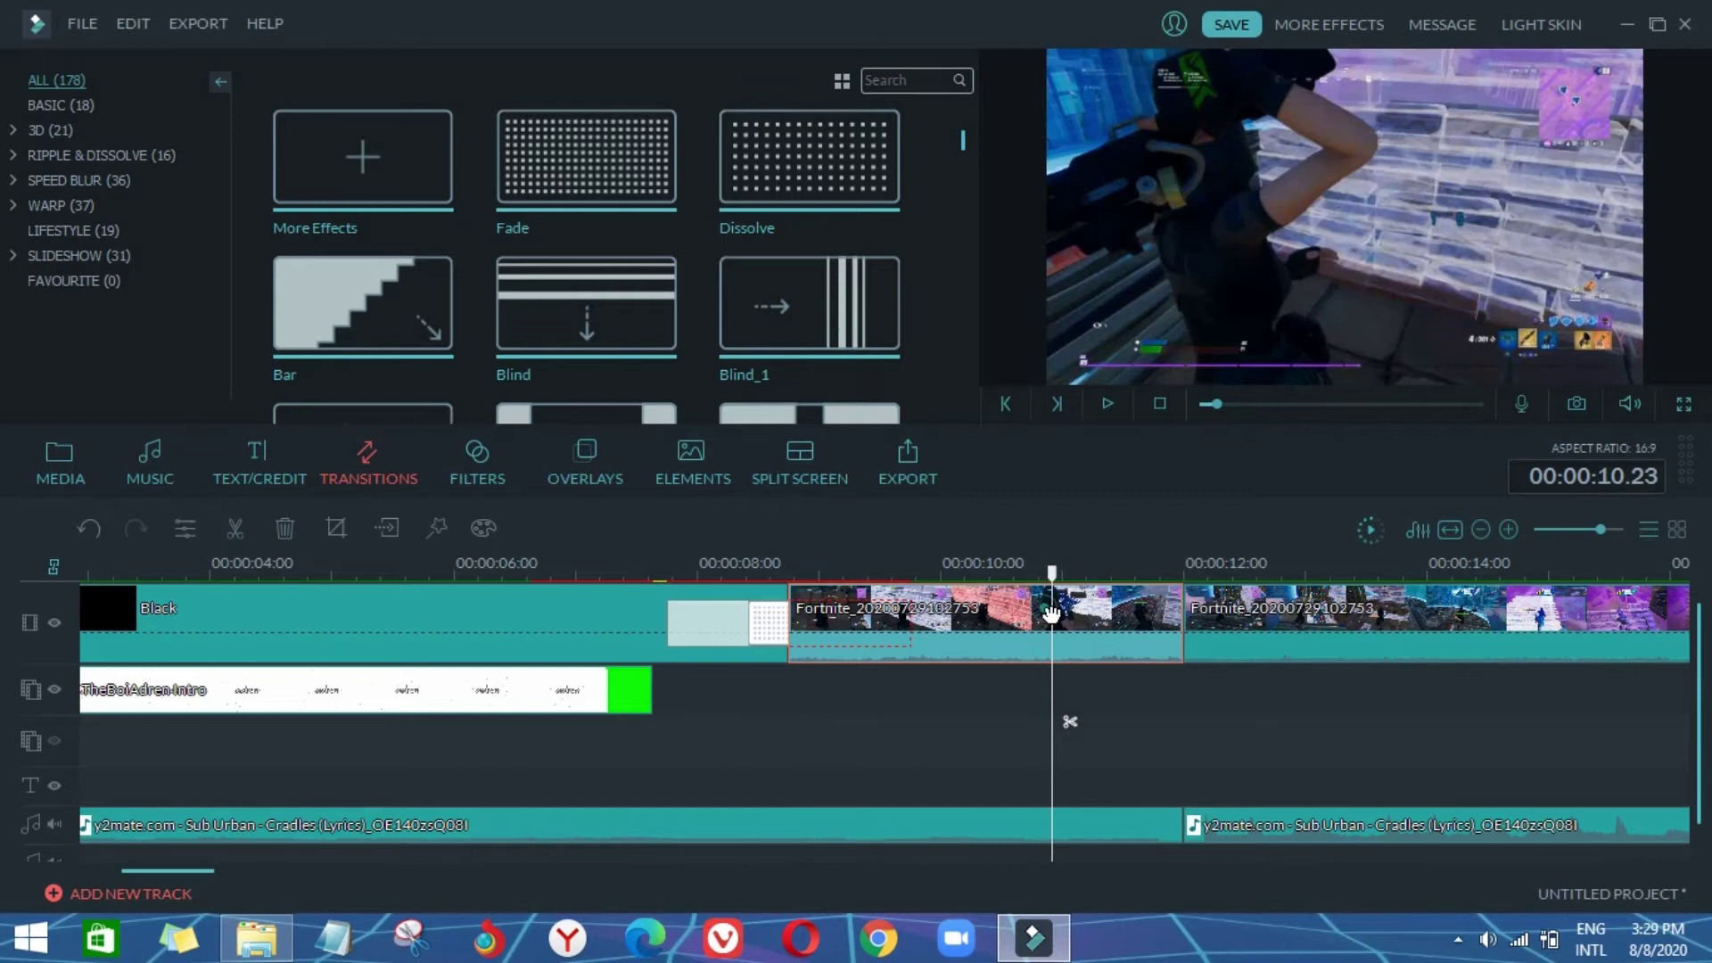
{"action": "left_click_drag", "start_coordinate": [434, 123], "coordinate": [420, 123]}
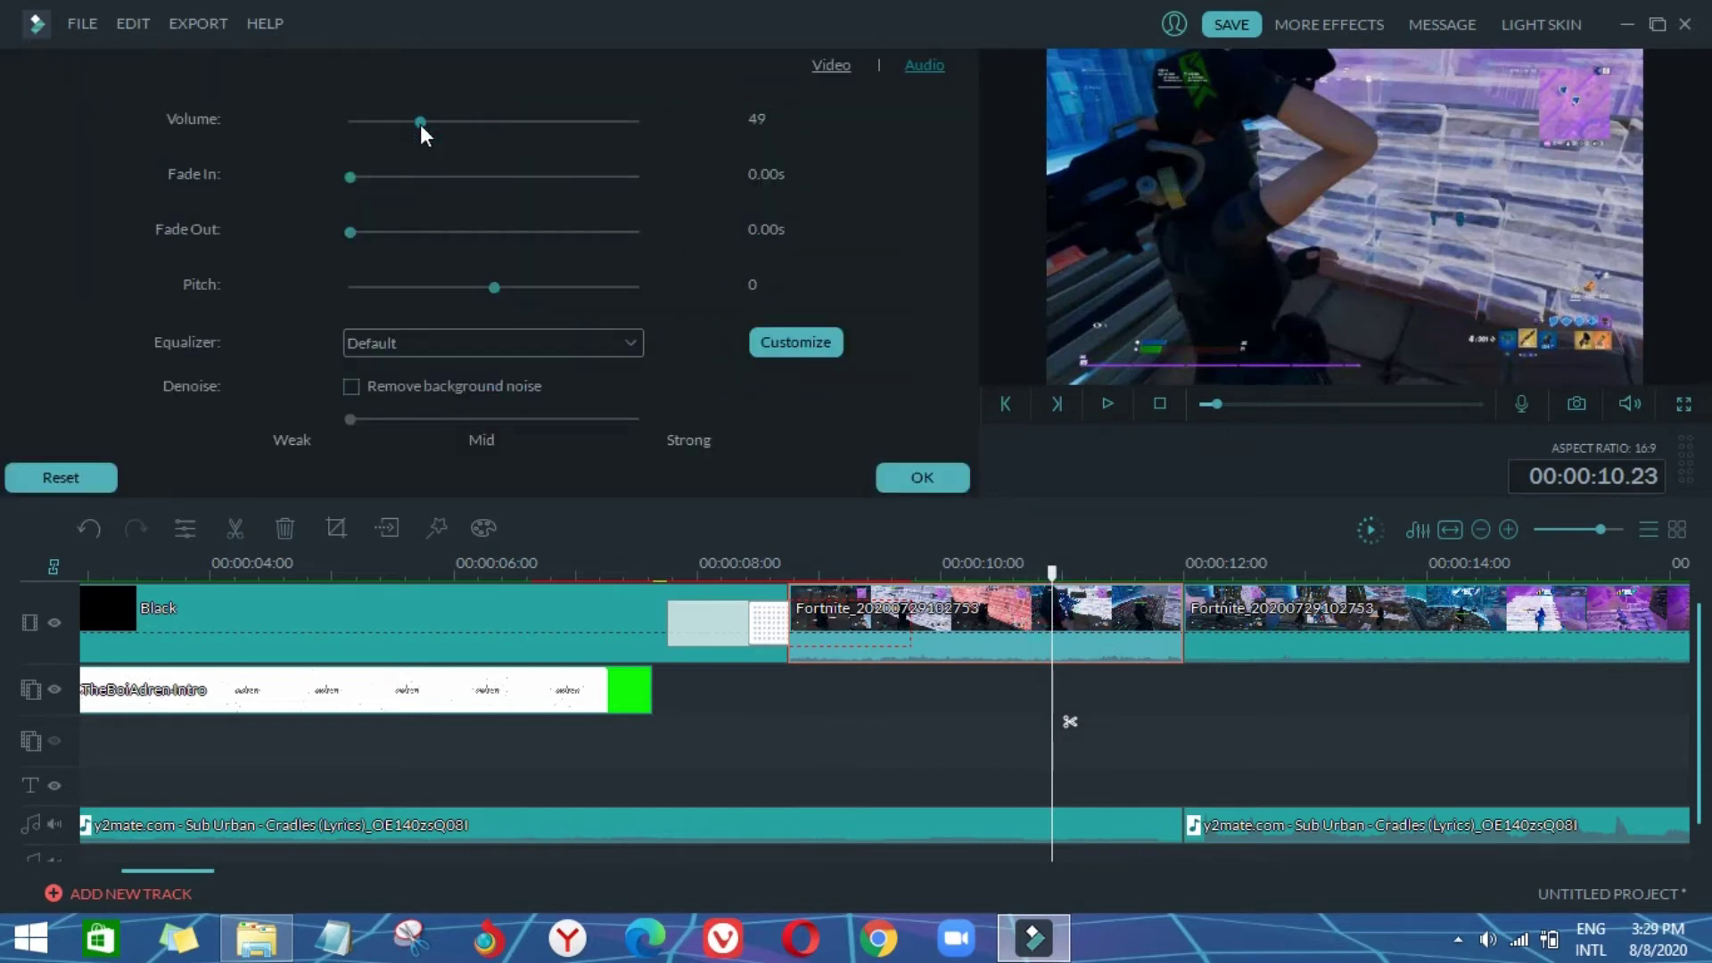
{"action": "key", "text": "ctrl+z"}
{"action": "key", "text": "ctrl+z"}
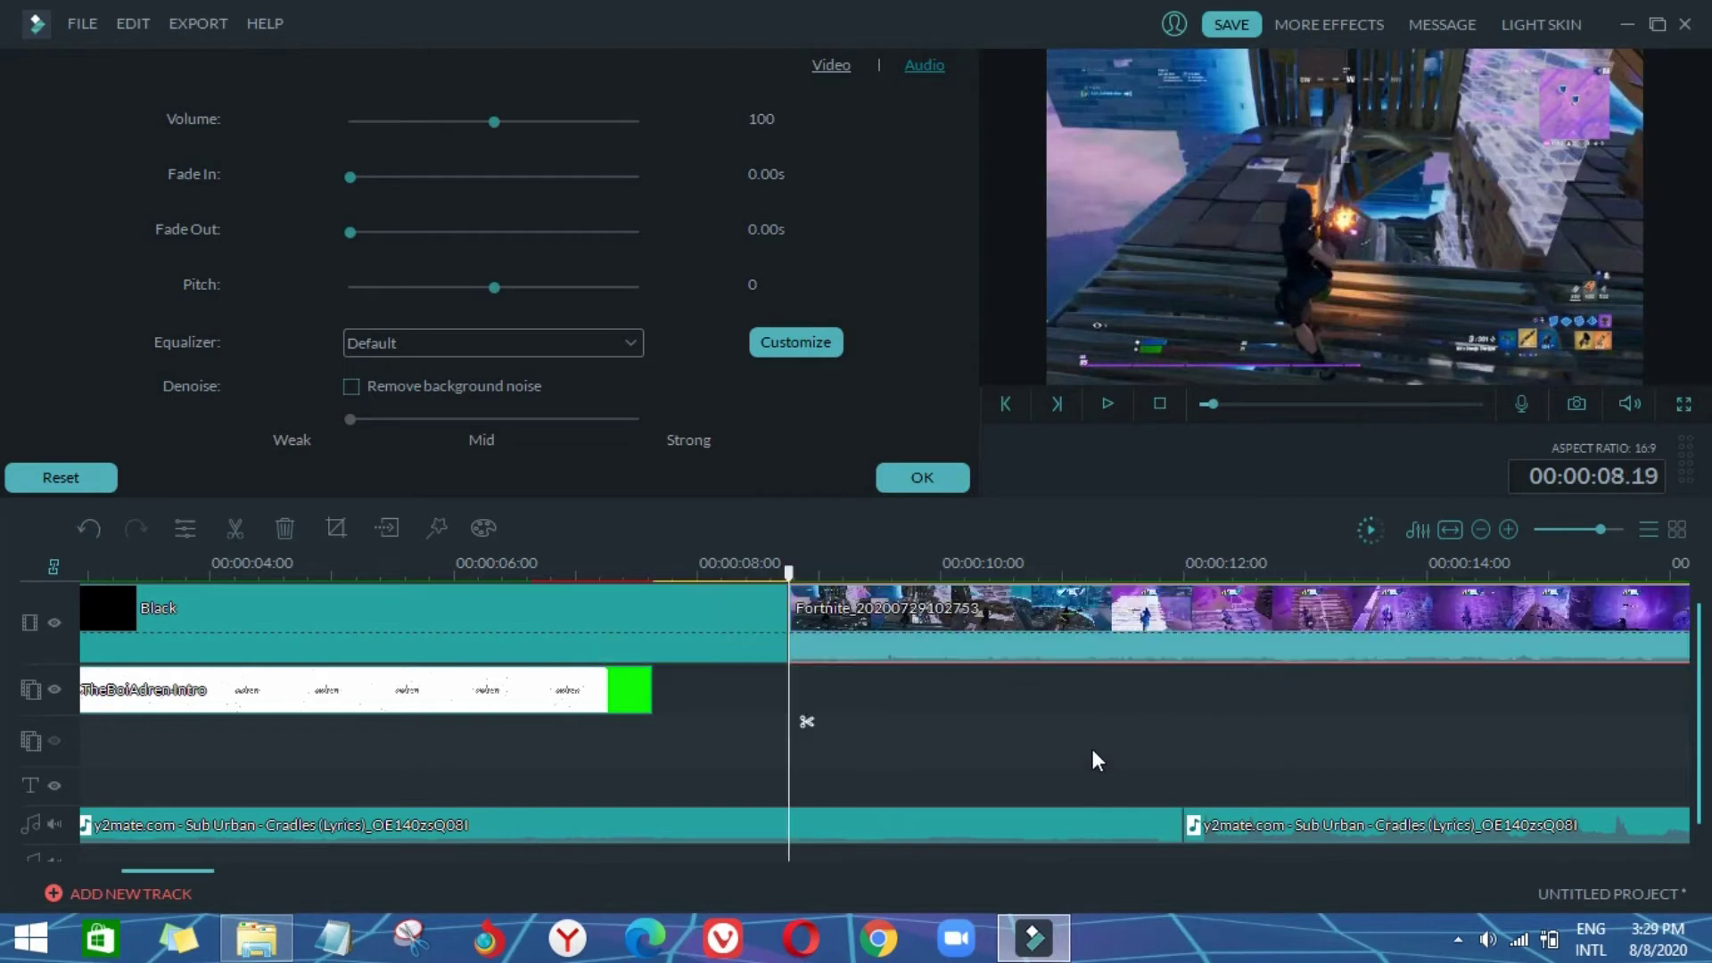
{"action": "key", "text": "ctrl+y"}
Step: Set the audio volume of the Fortnite segment after the split to 25 and reopen its audio settings
{"action": "left_click_drag", "start_coordinate": [474, 122], "coordinate": [428, 130]}
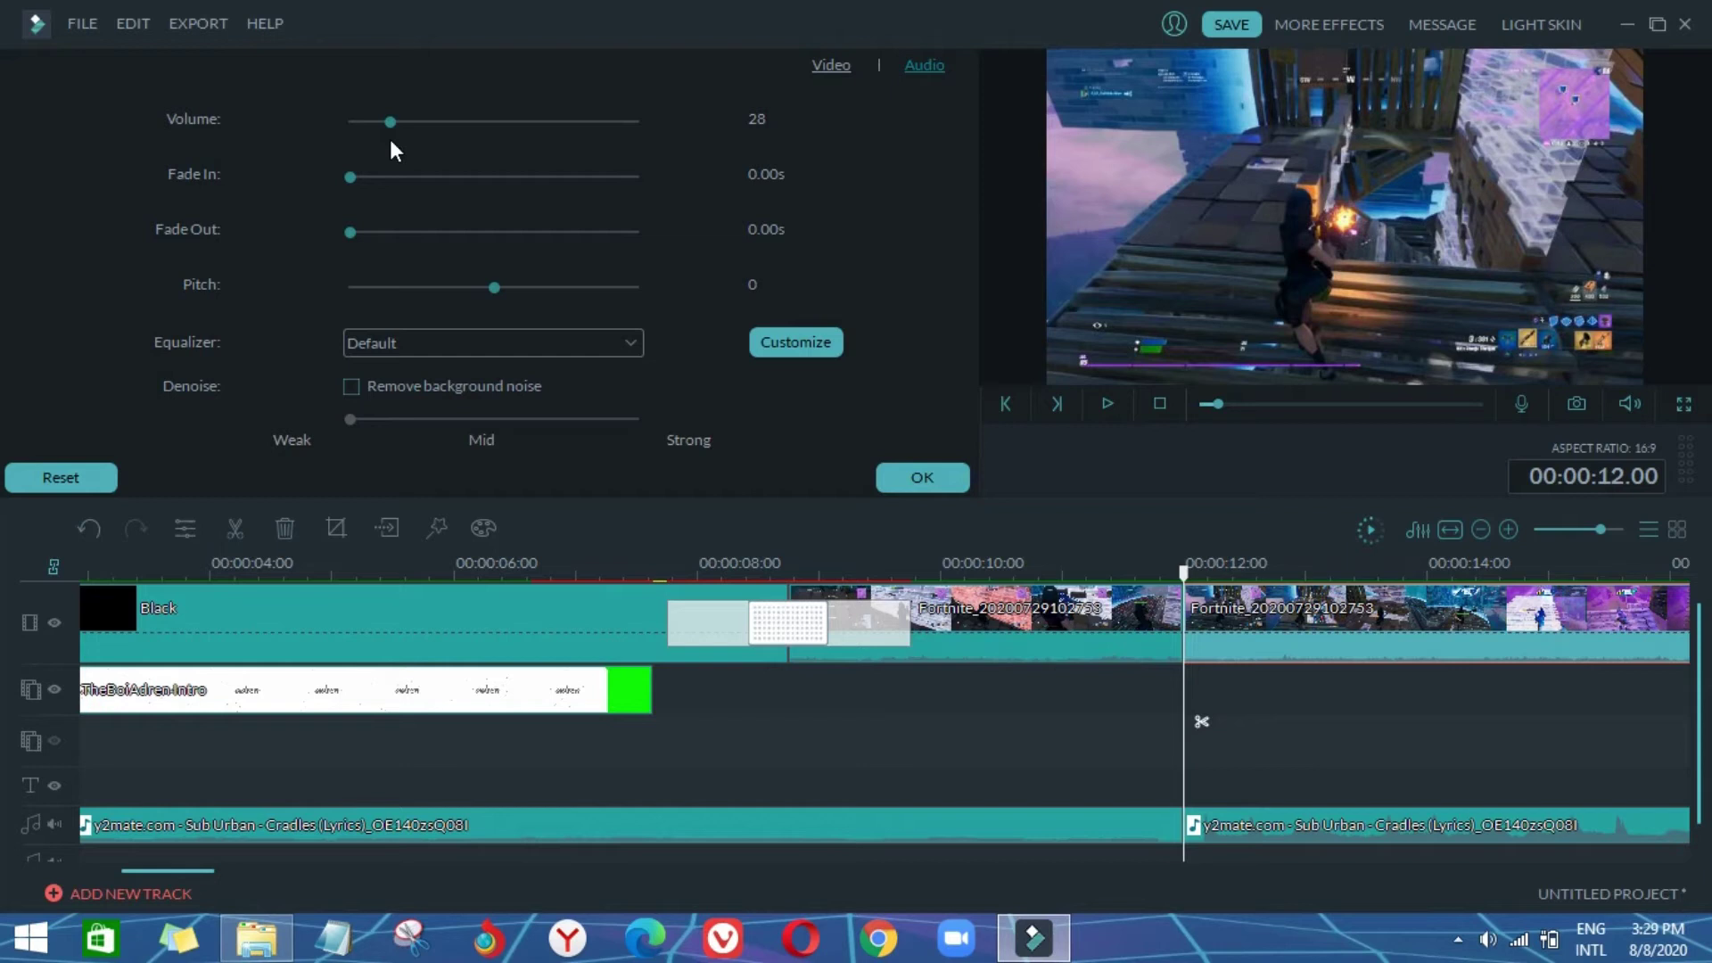
{"action": "left_click", "coordinate": [919, 474]}
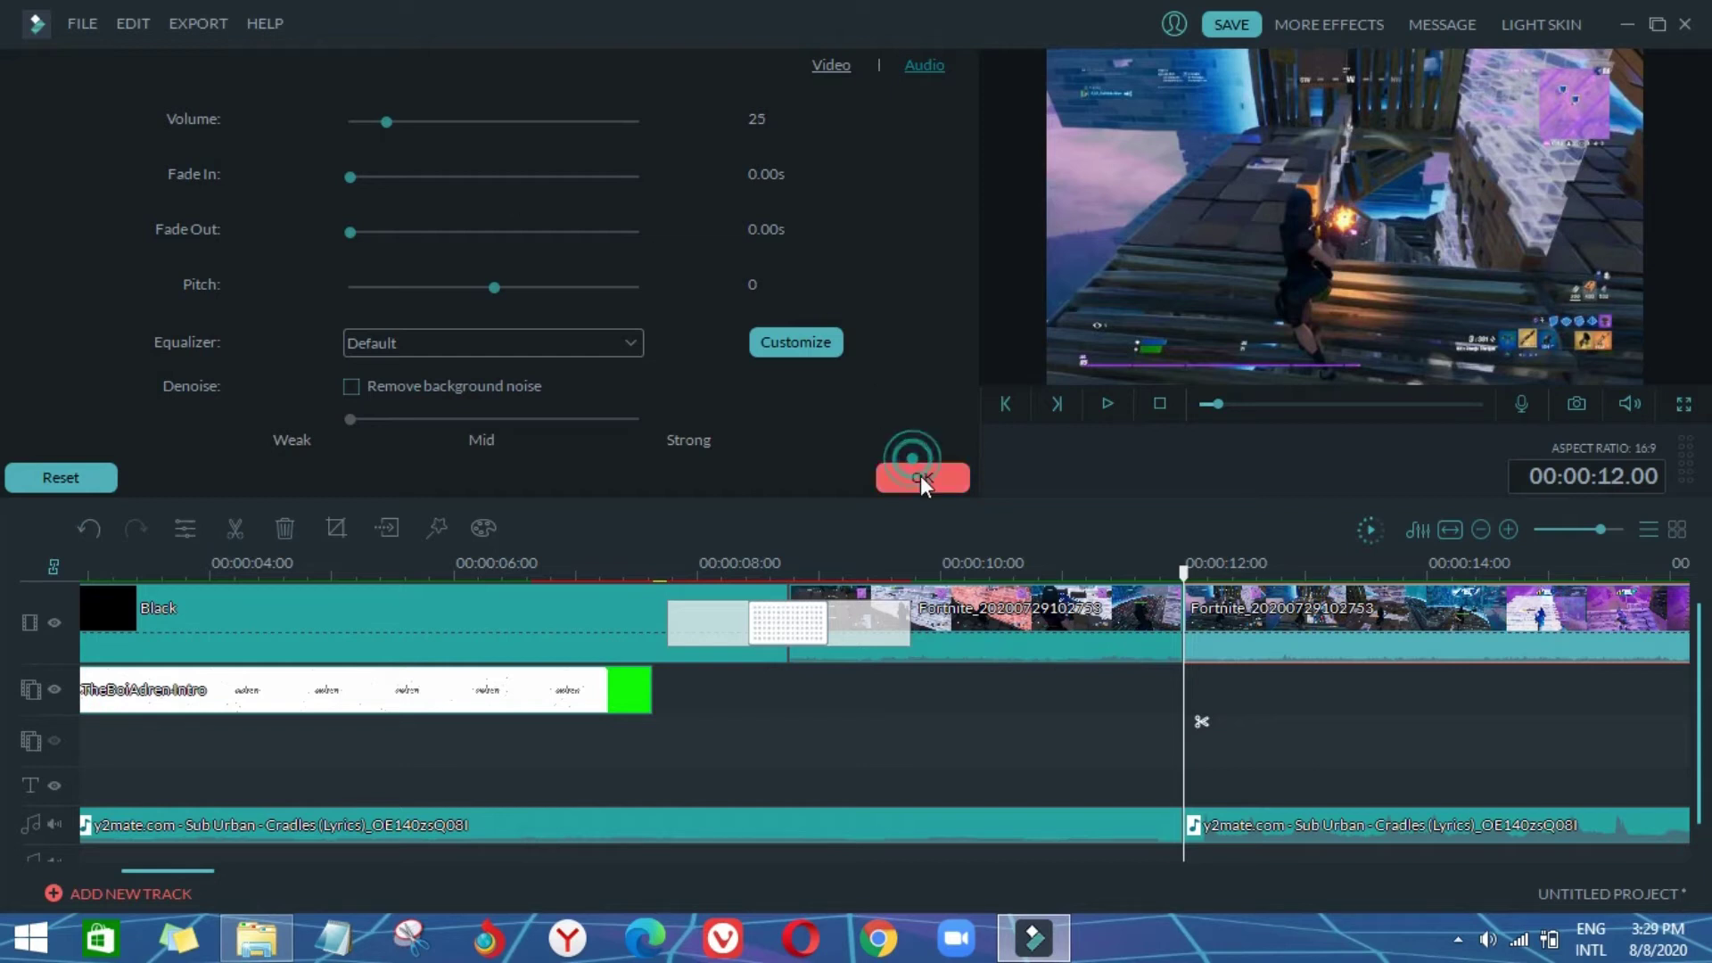
{"action": "double_click", "coordinate": [1344, 618]}
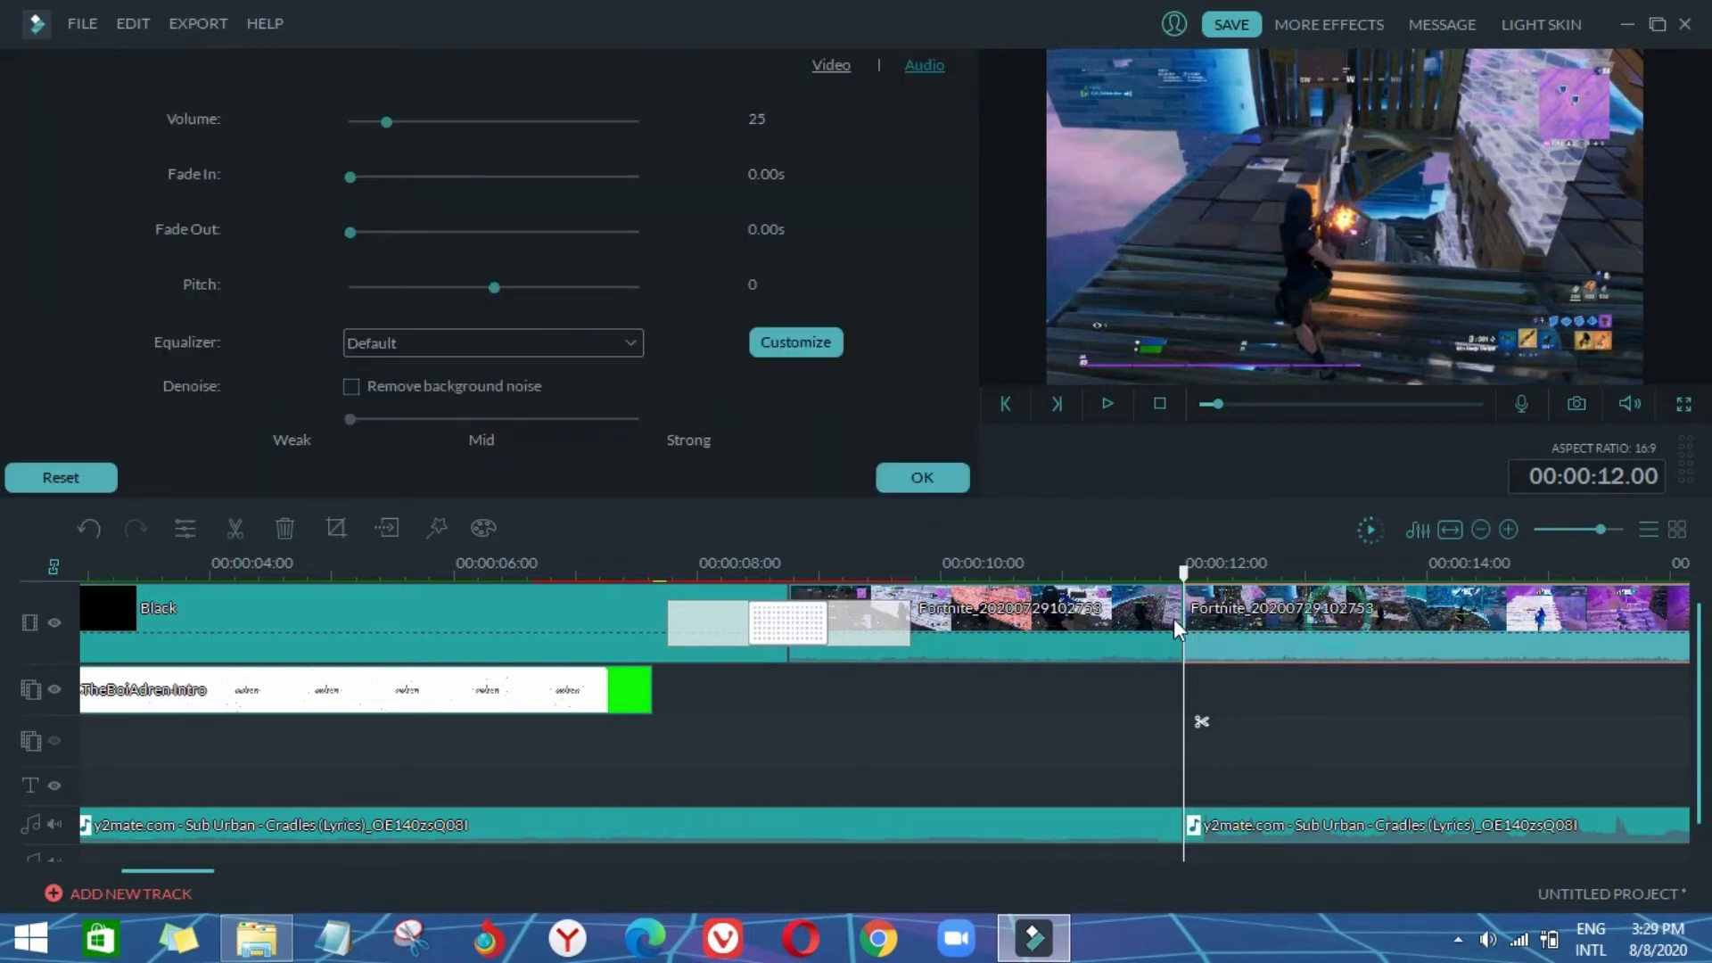
Step: Close the audio settings of the first Fortnite clip and play back the footage from its start
{"action": "left_click", "coordinate": [1097, 615]}
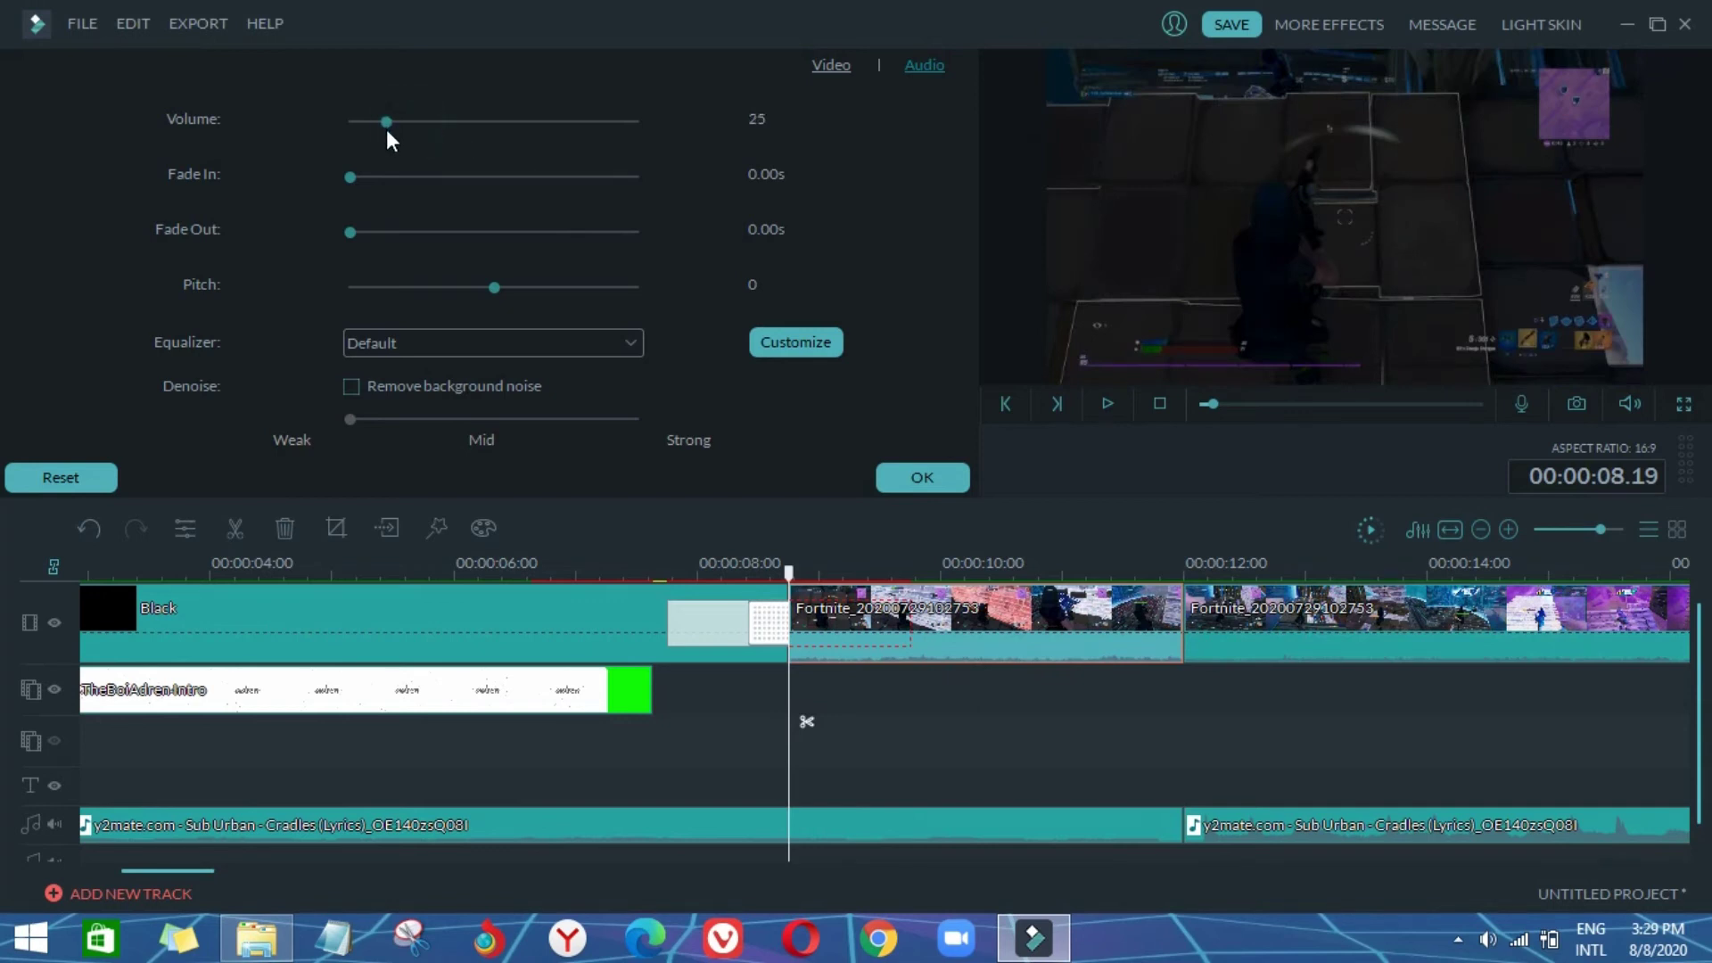
{"action": "left_click", "coordinate": [927, 472]}
{"action": "left_click", "coordinate": [1107, 406]}
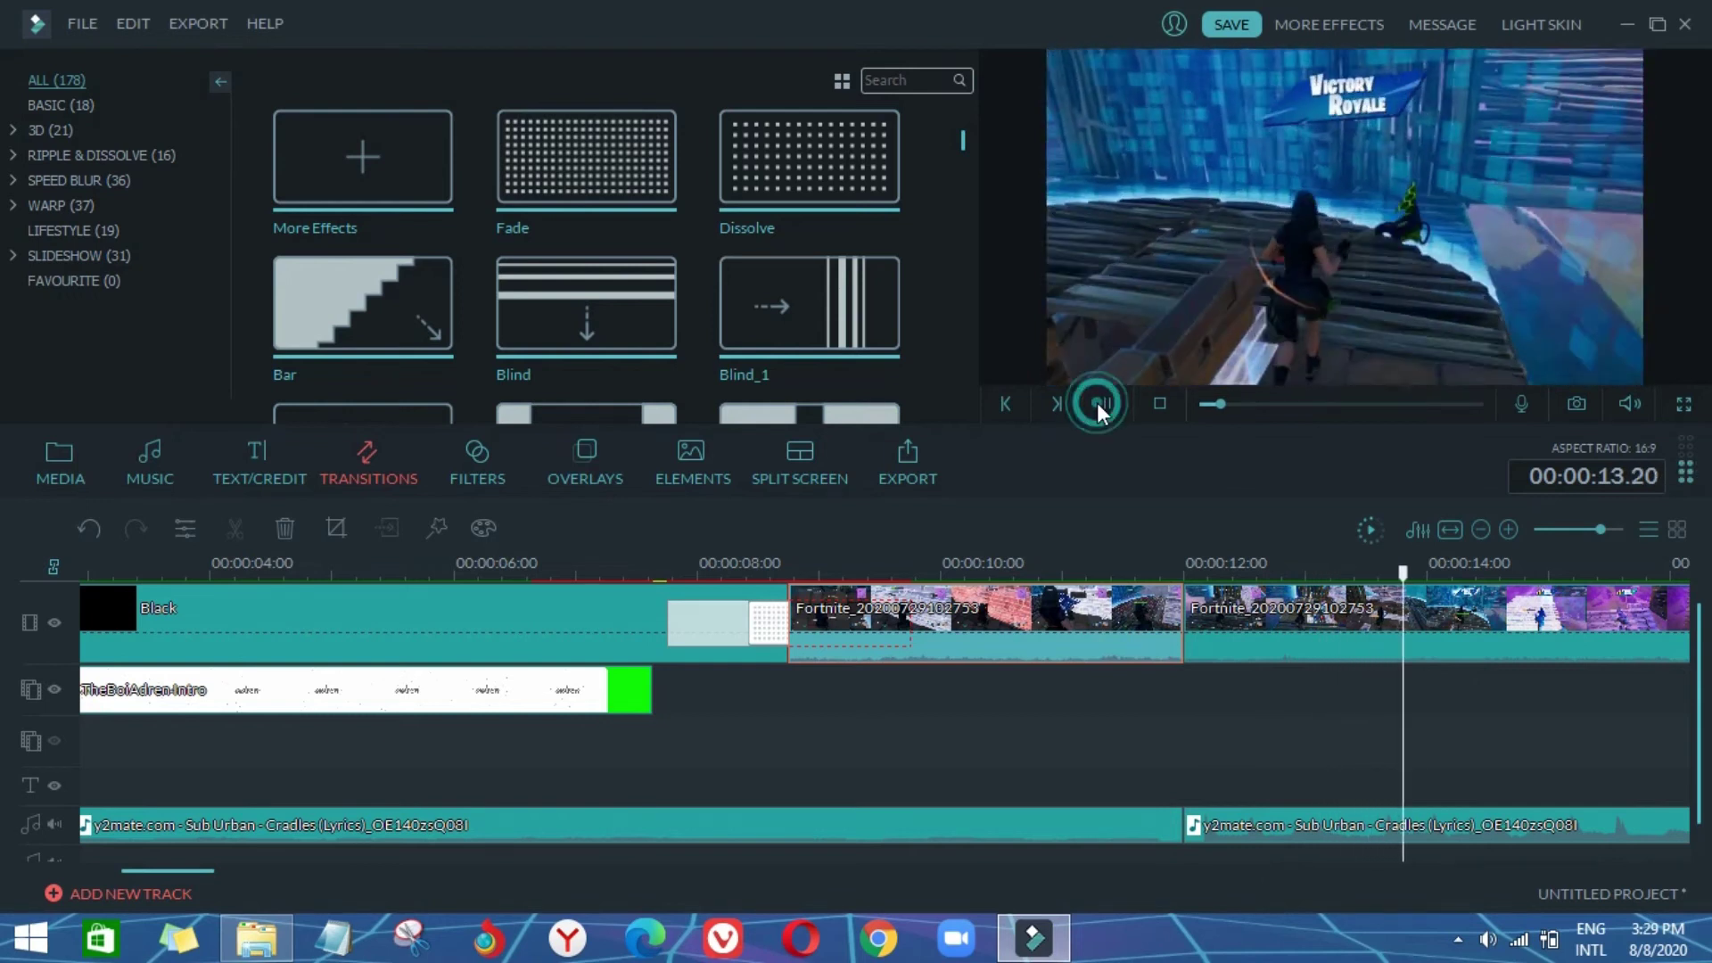
{"action": "left_click", "coordinate": [1106, 404]}
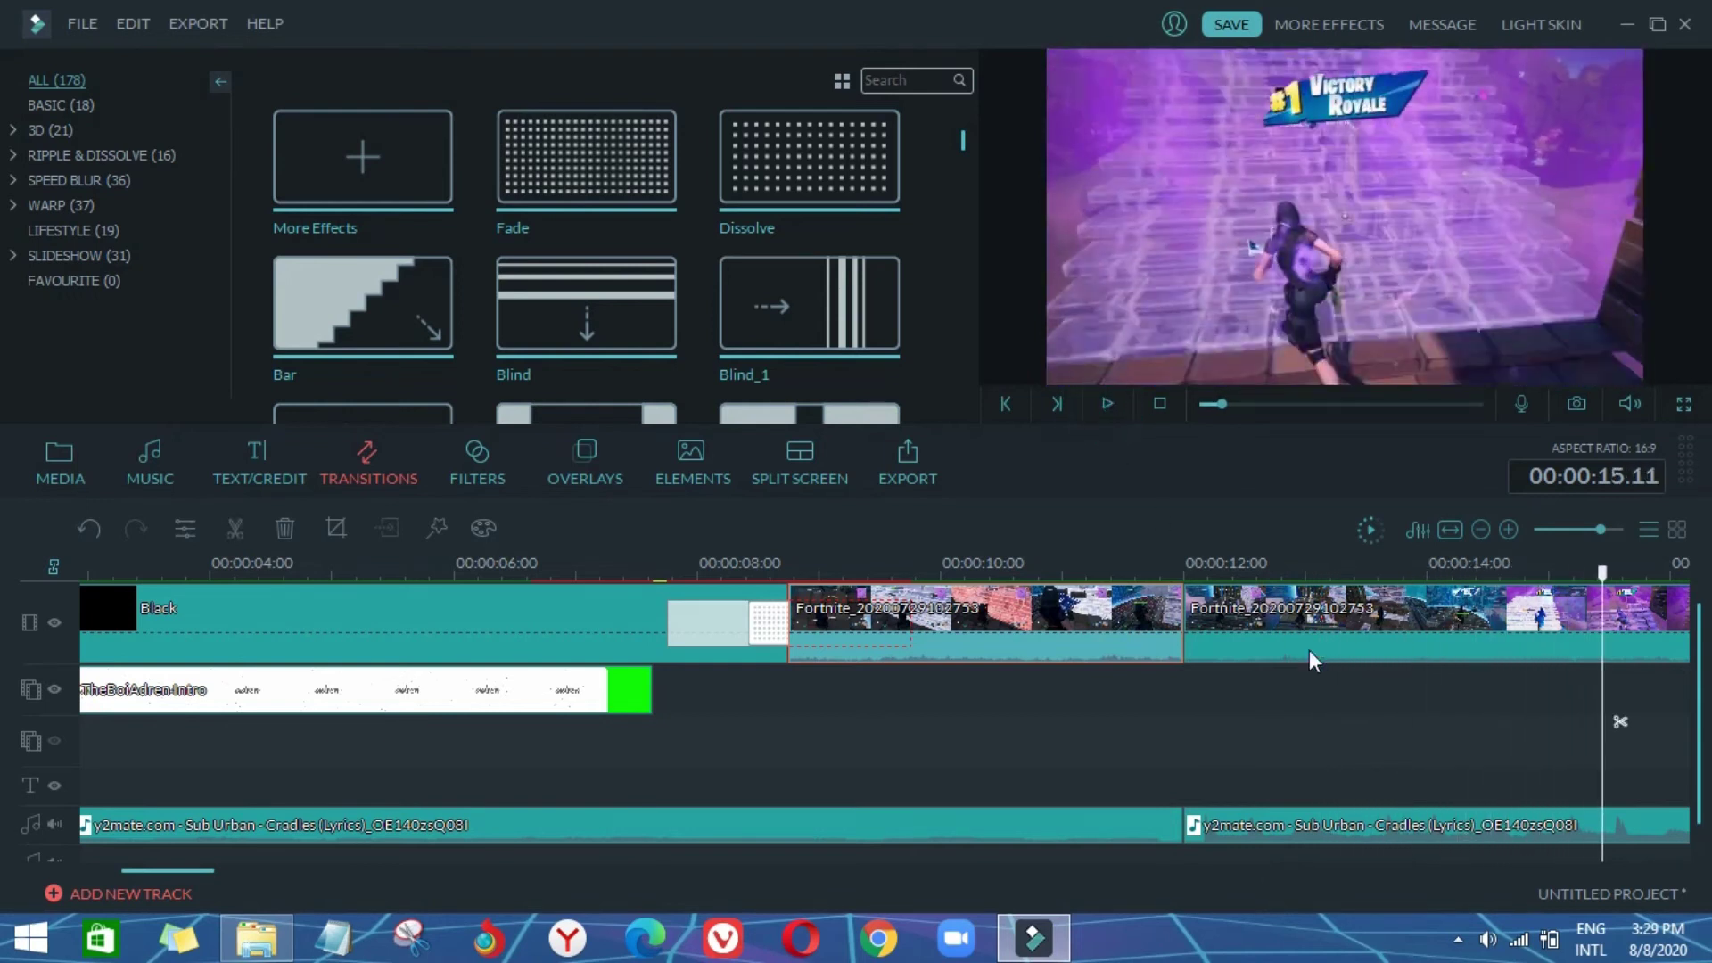
Step: Set the playback speed of the Fortnite clip starting at 12 seconds to 0.860
{"action": "scroll", "coordinate": [1242, 576], "scroll_direction": "down", "scroll_amount": 1}
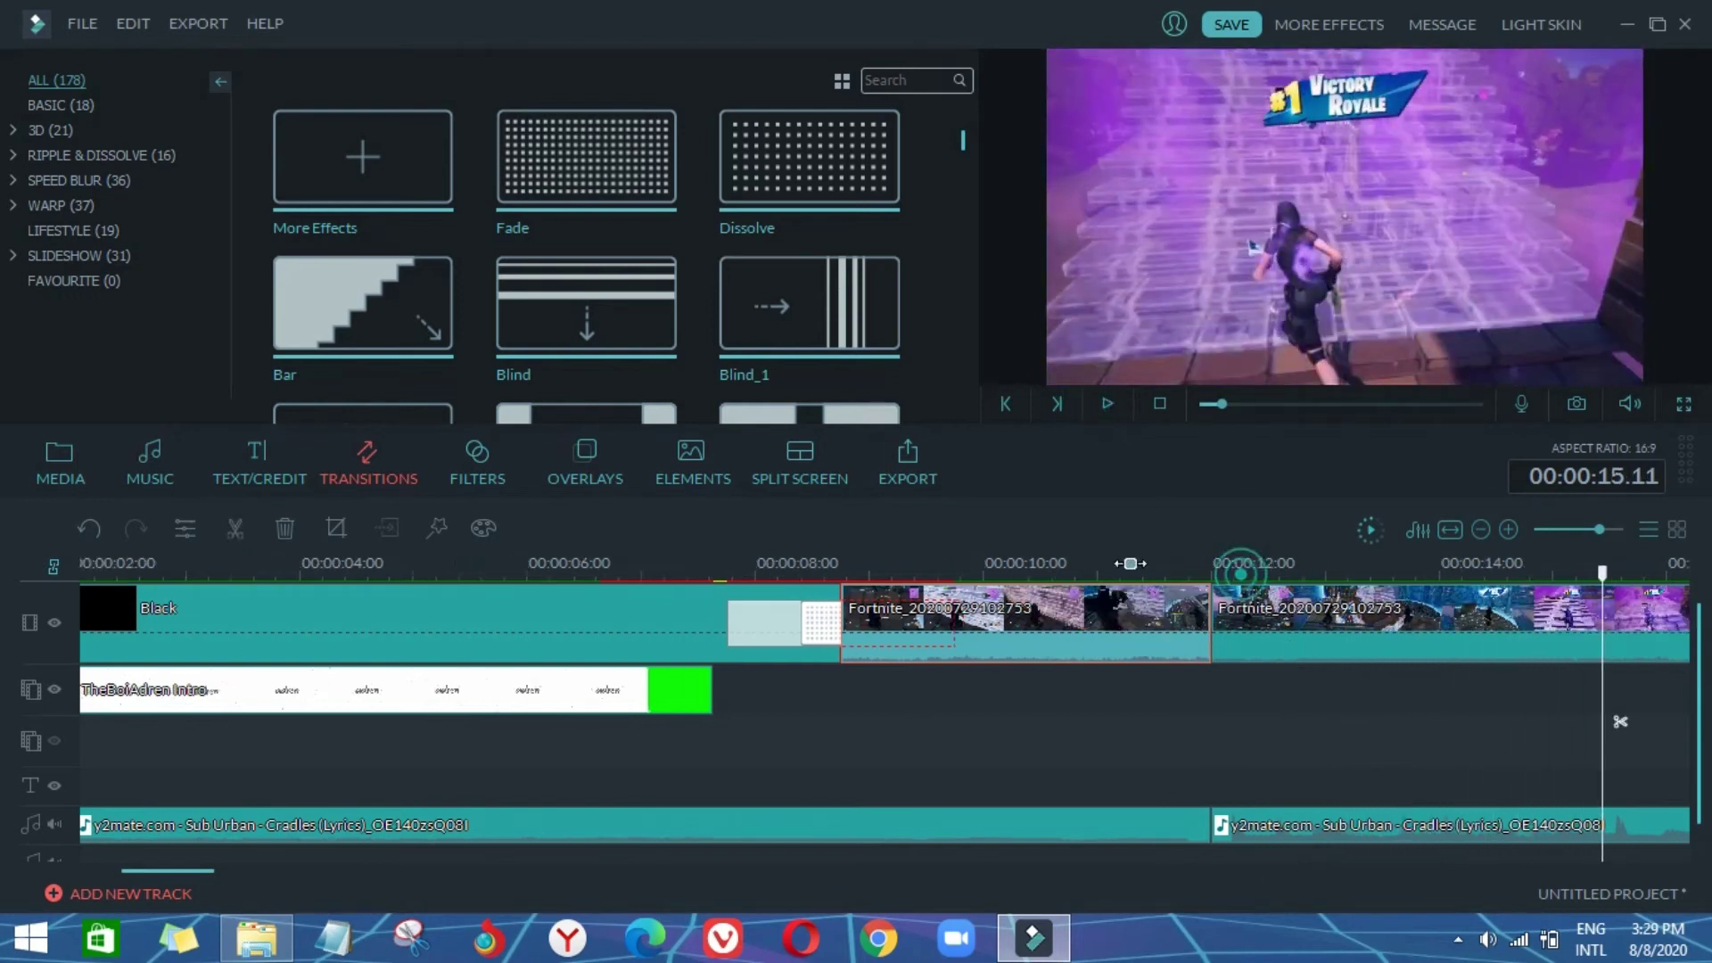
{"action": "left_click", "coordinate": [1226, 624]}
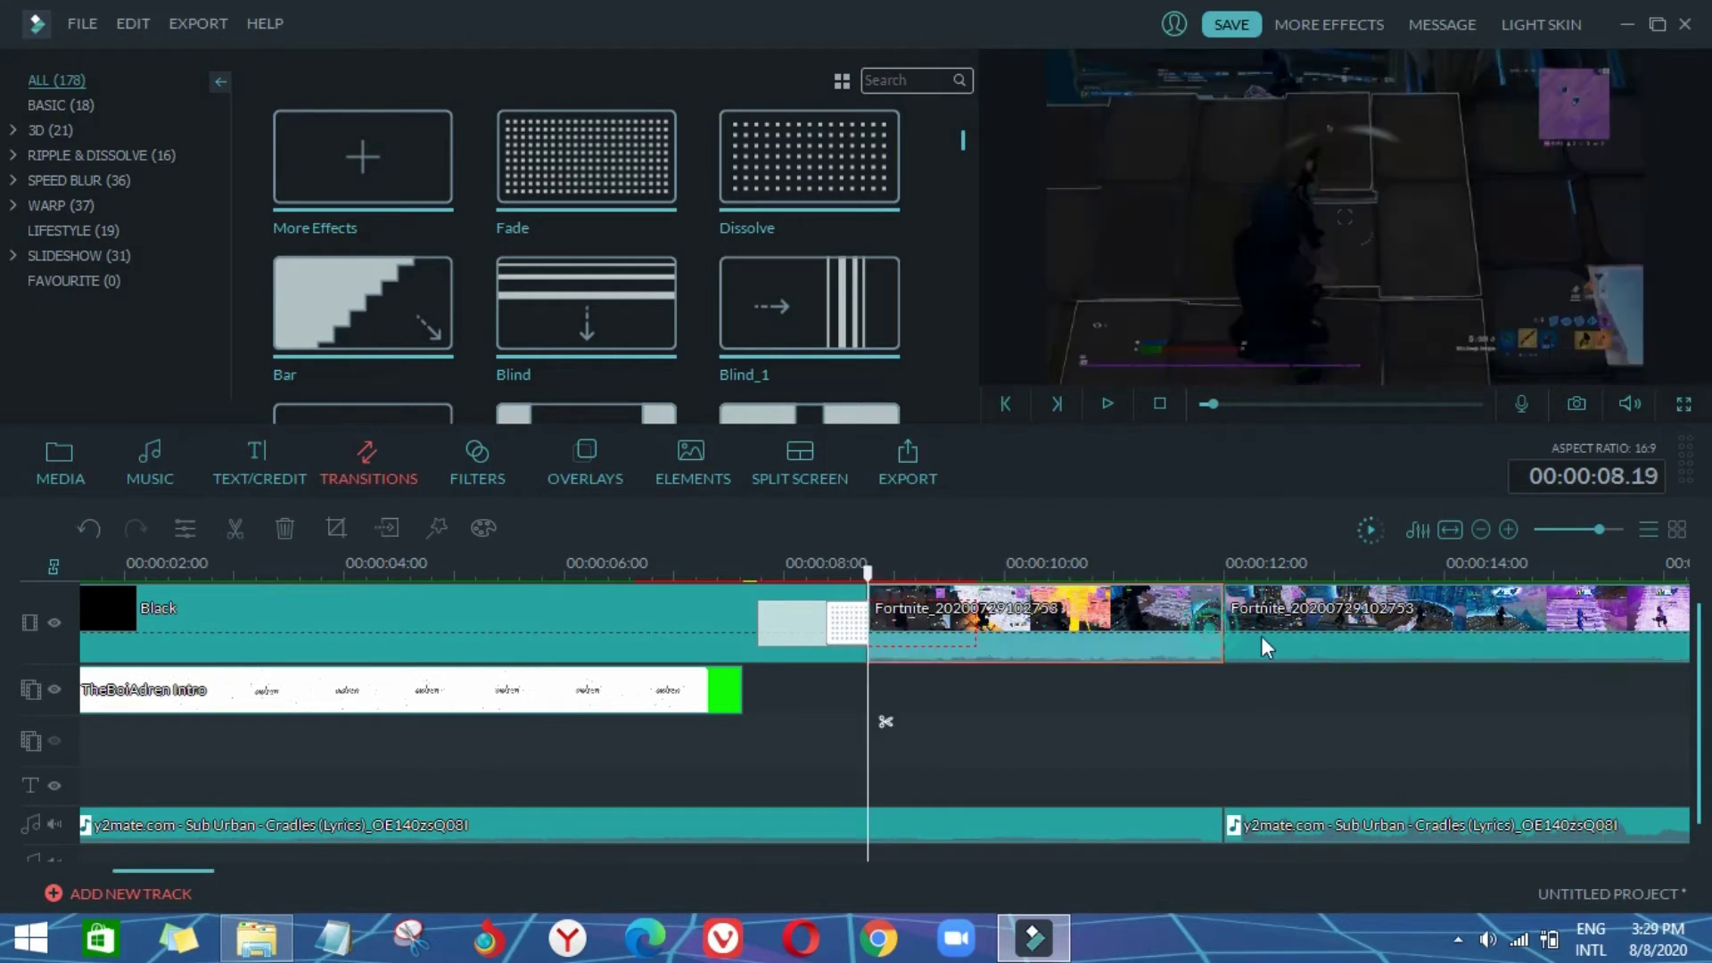
{"action": "double_click", "coordinate": [1261, 635]}
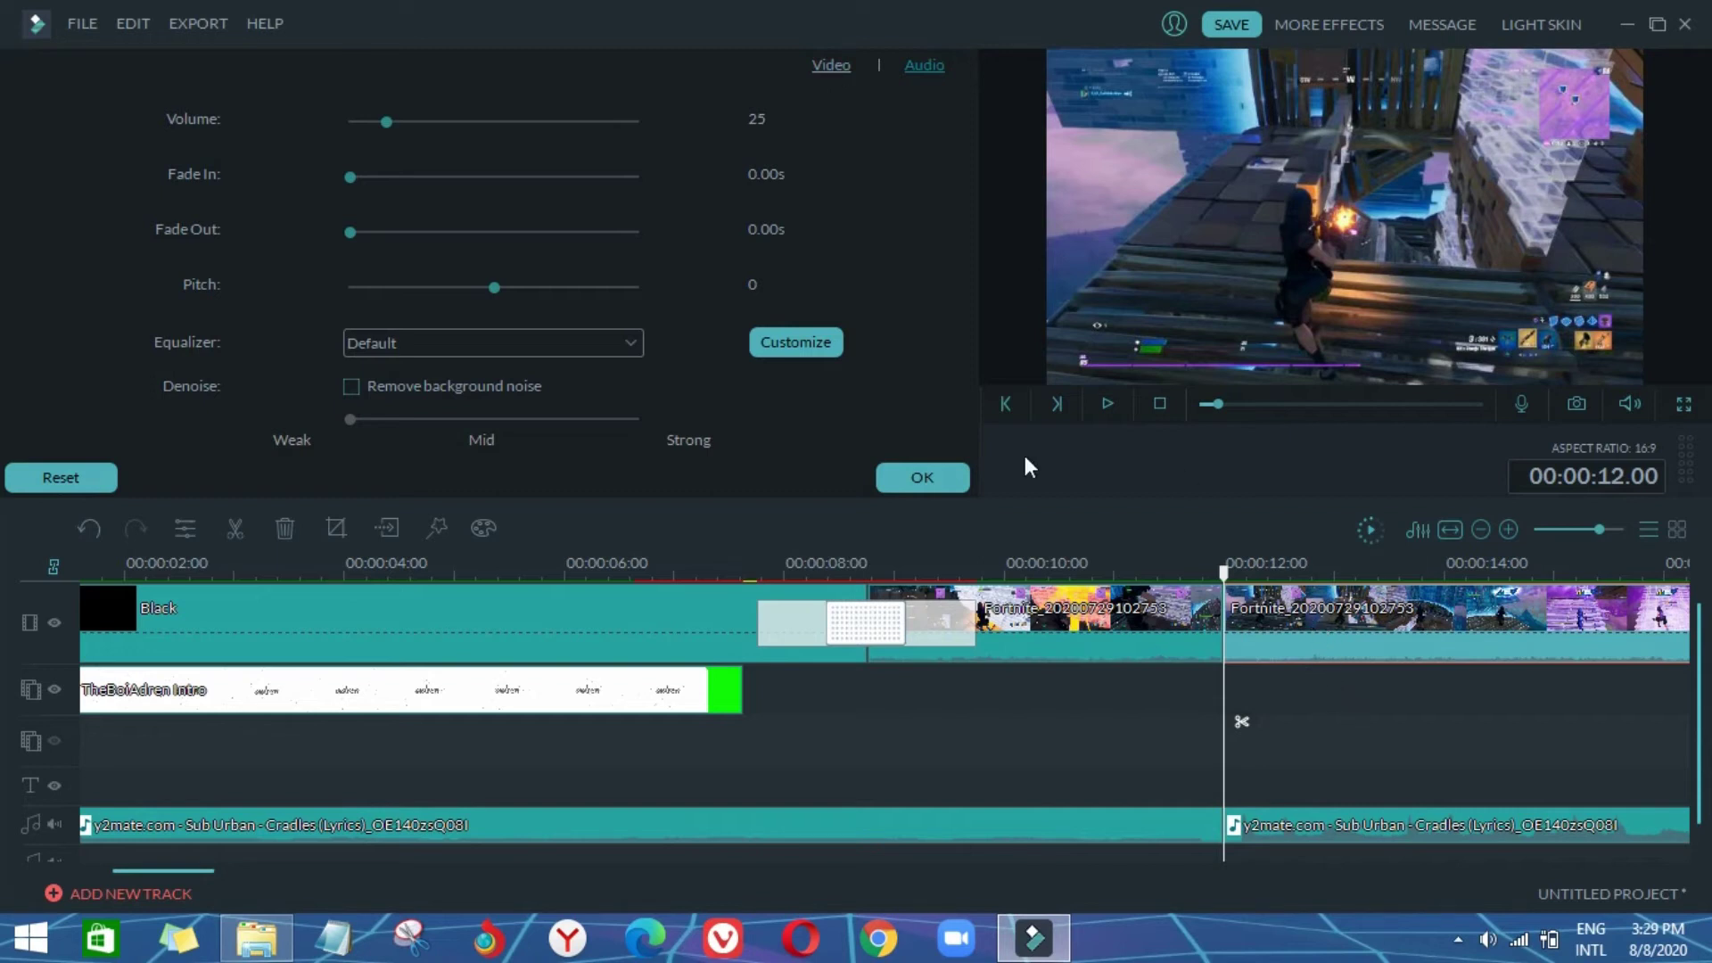
{"action": "left_click", "coordinate": [834, 64]}
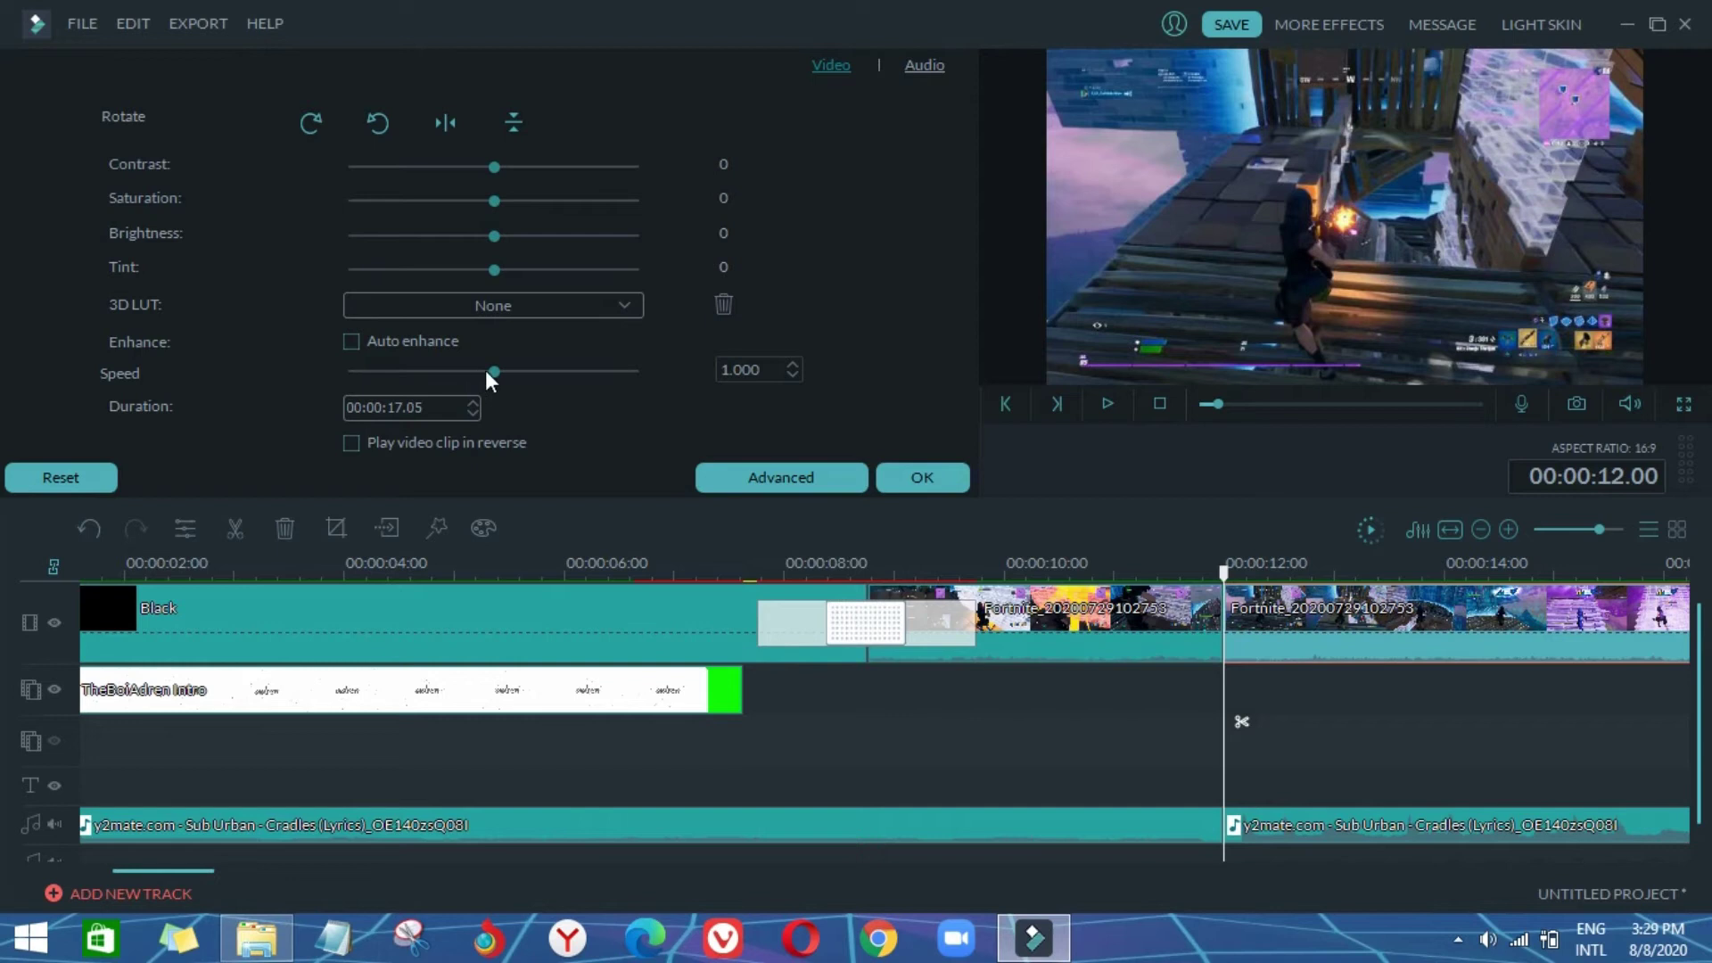
{"action": "left_click_drag", "start_coordinate": [489, 371], "coordinate": [484, 371]}
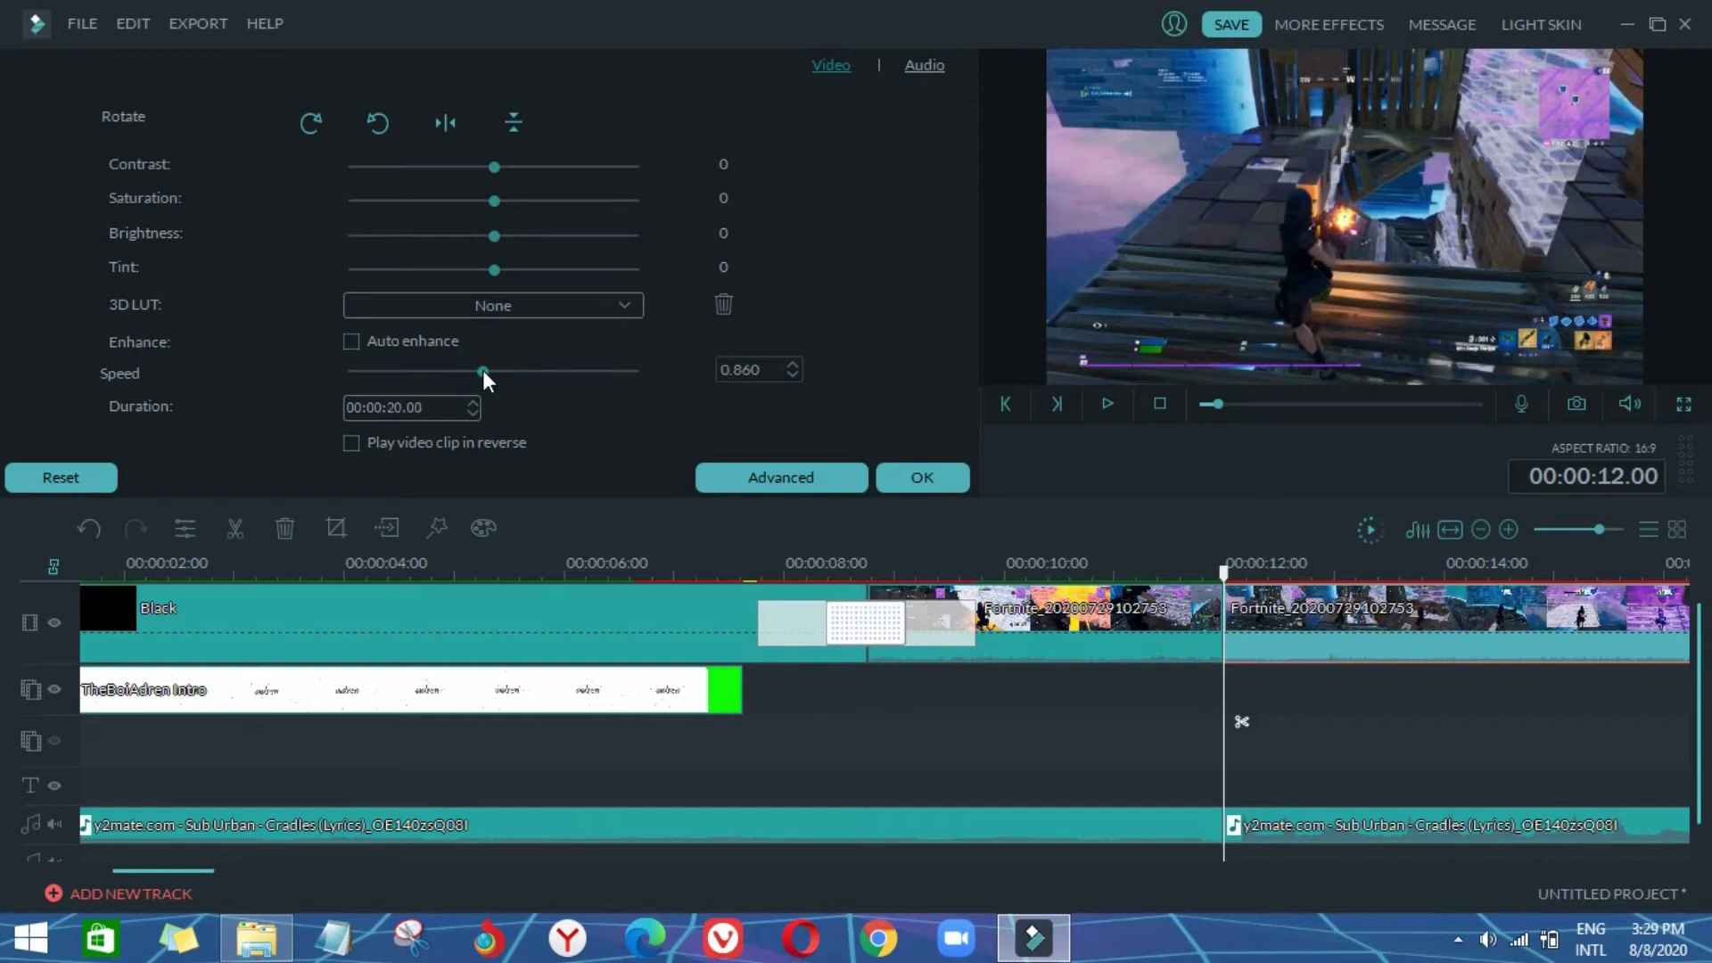
{"action": "left_click", "coordinate": [949, 477]}
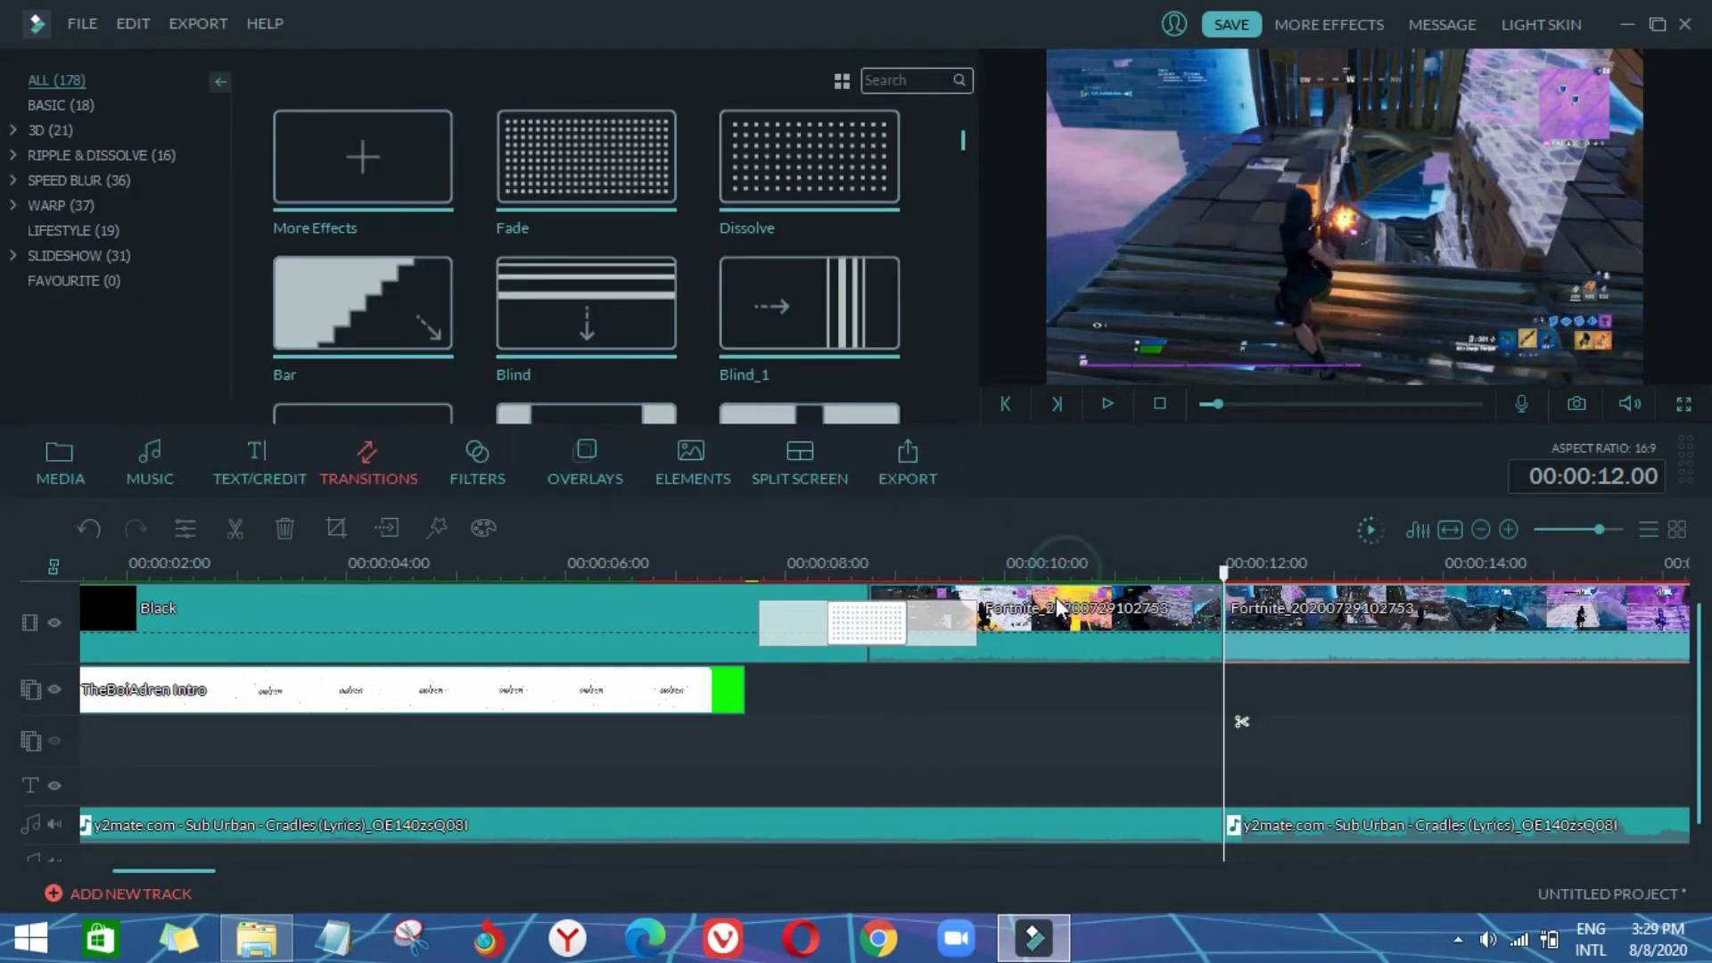
Step: Play back the transition from the first Fortnite clip into the slowed one to judge the new speed
{"action": "left_click", "coordinate": [1014, 564]}
{"action": "left_click", "coordinate": [1109, 407]}
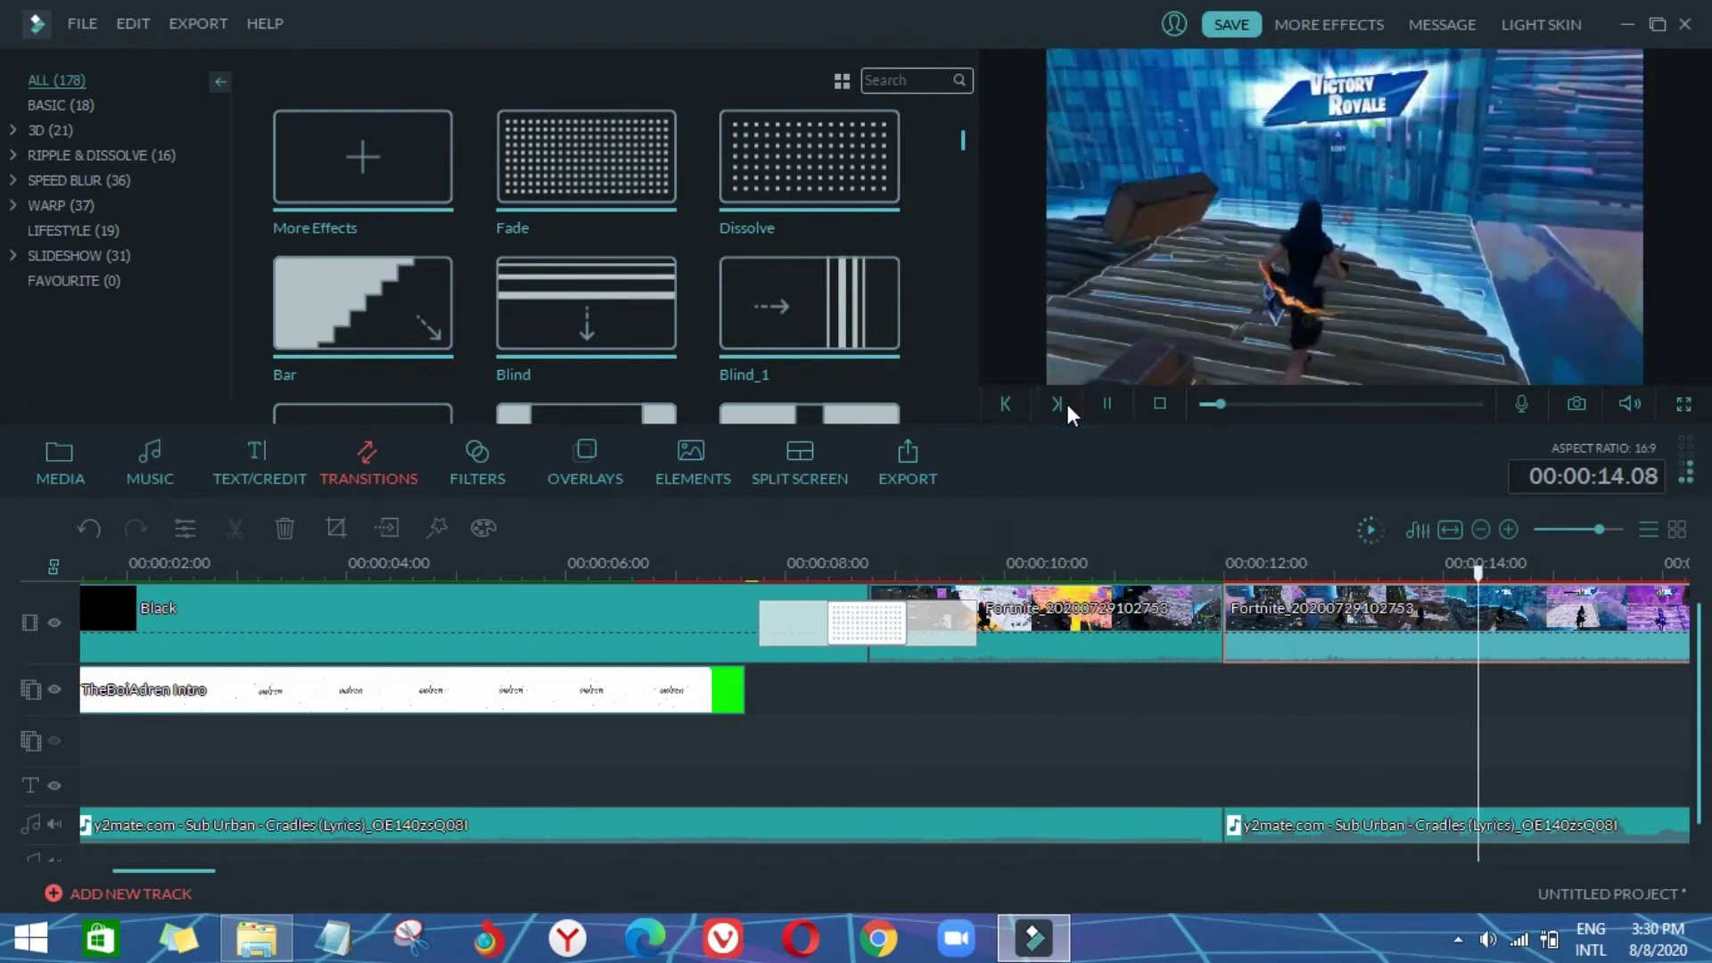
{"action": "left_click", "coordinate": [1105, 406]}
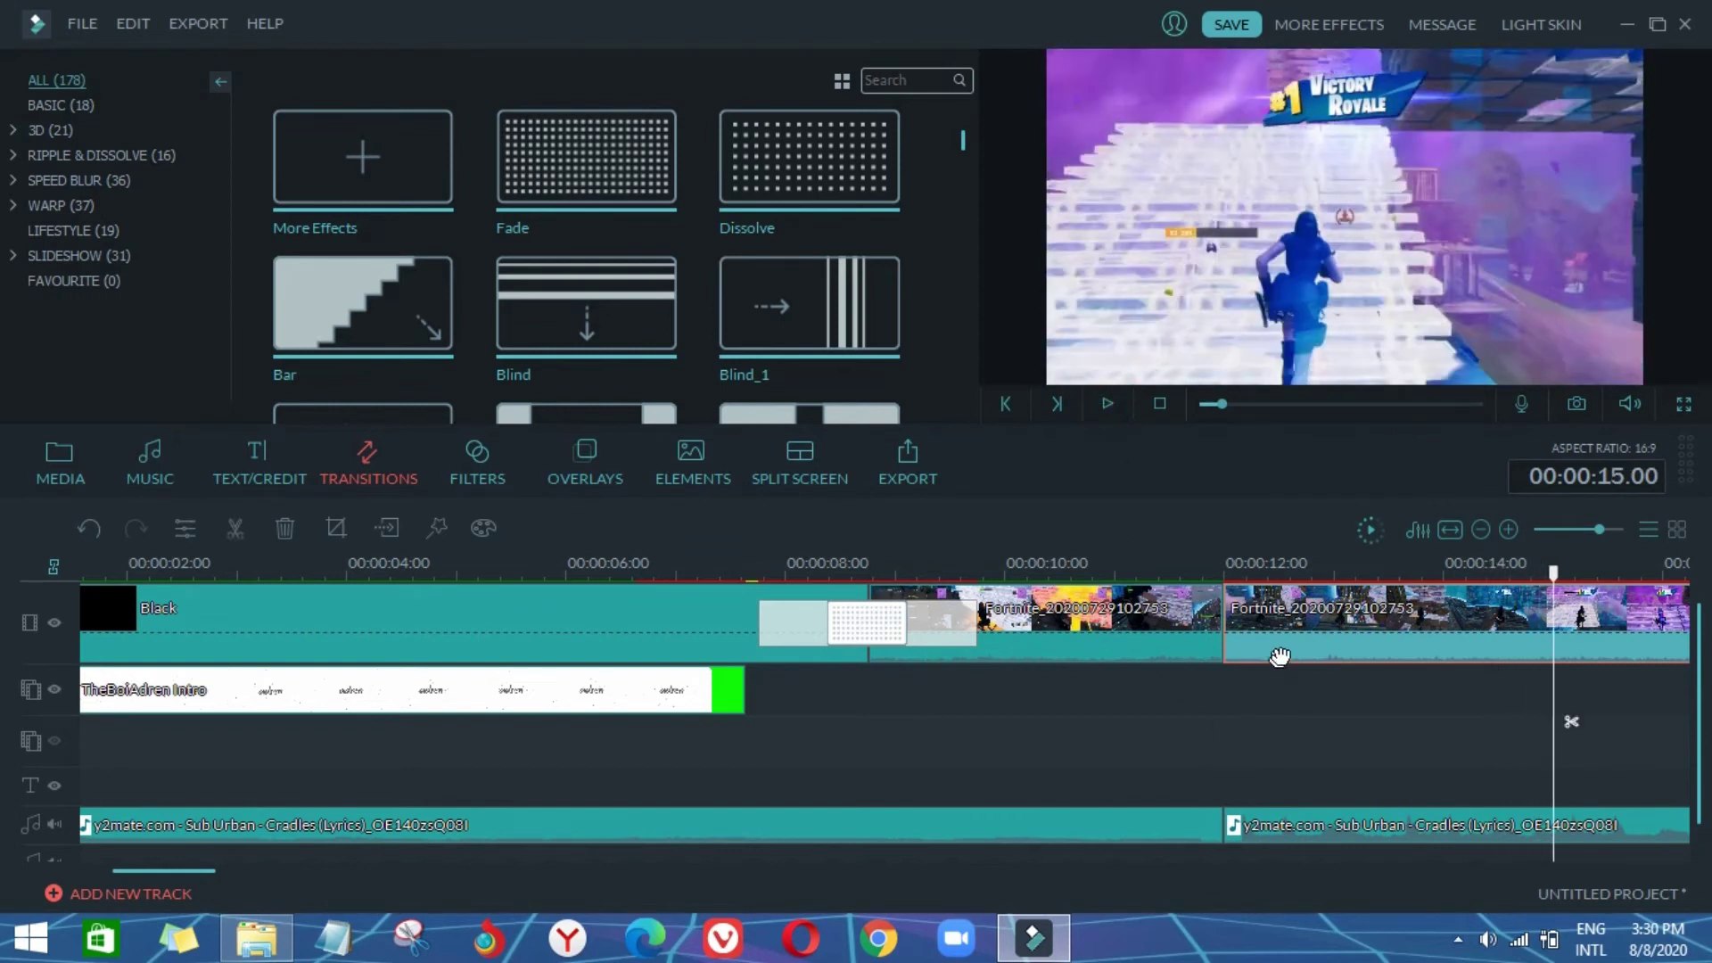
Step: Lower the speed of the Fortnite clip starting at 12 seconds to 0.700
{"action": "double_click", "coordinate": [1258, 602]}
{"action": "left_click", "coordinate": [468, 372]}
{"action": "left_click_drag", "start_coordinate": [467, 371], "coordinate": [470, 371]}
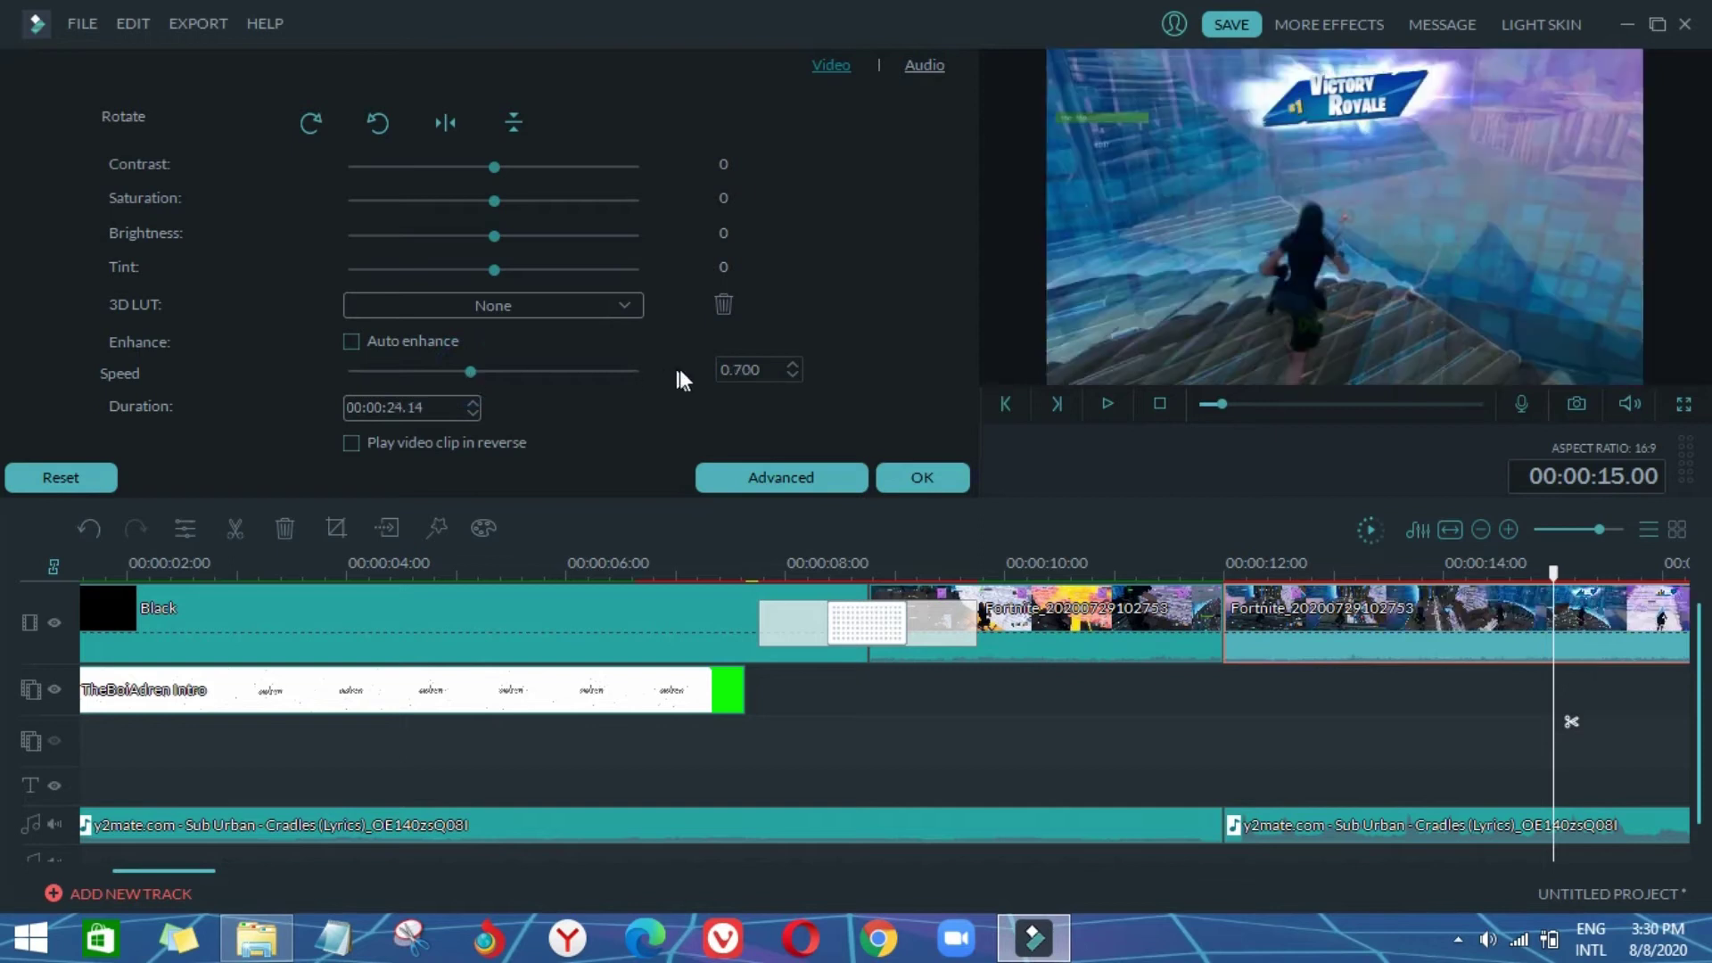
{"action": "left_click", "coordinate": [940, 486]}
Step: Play the section from just before the 12-second cut, then replay it from the cut to check the slow motion
{"action": "left_click", "coordinate": [1195, 578]}
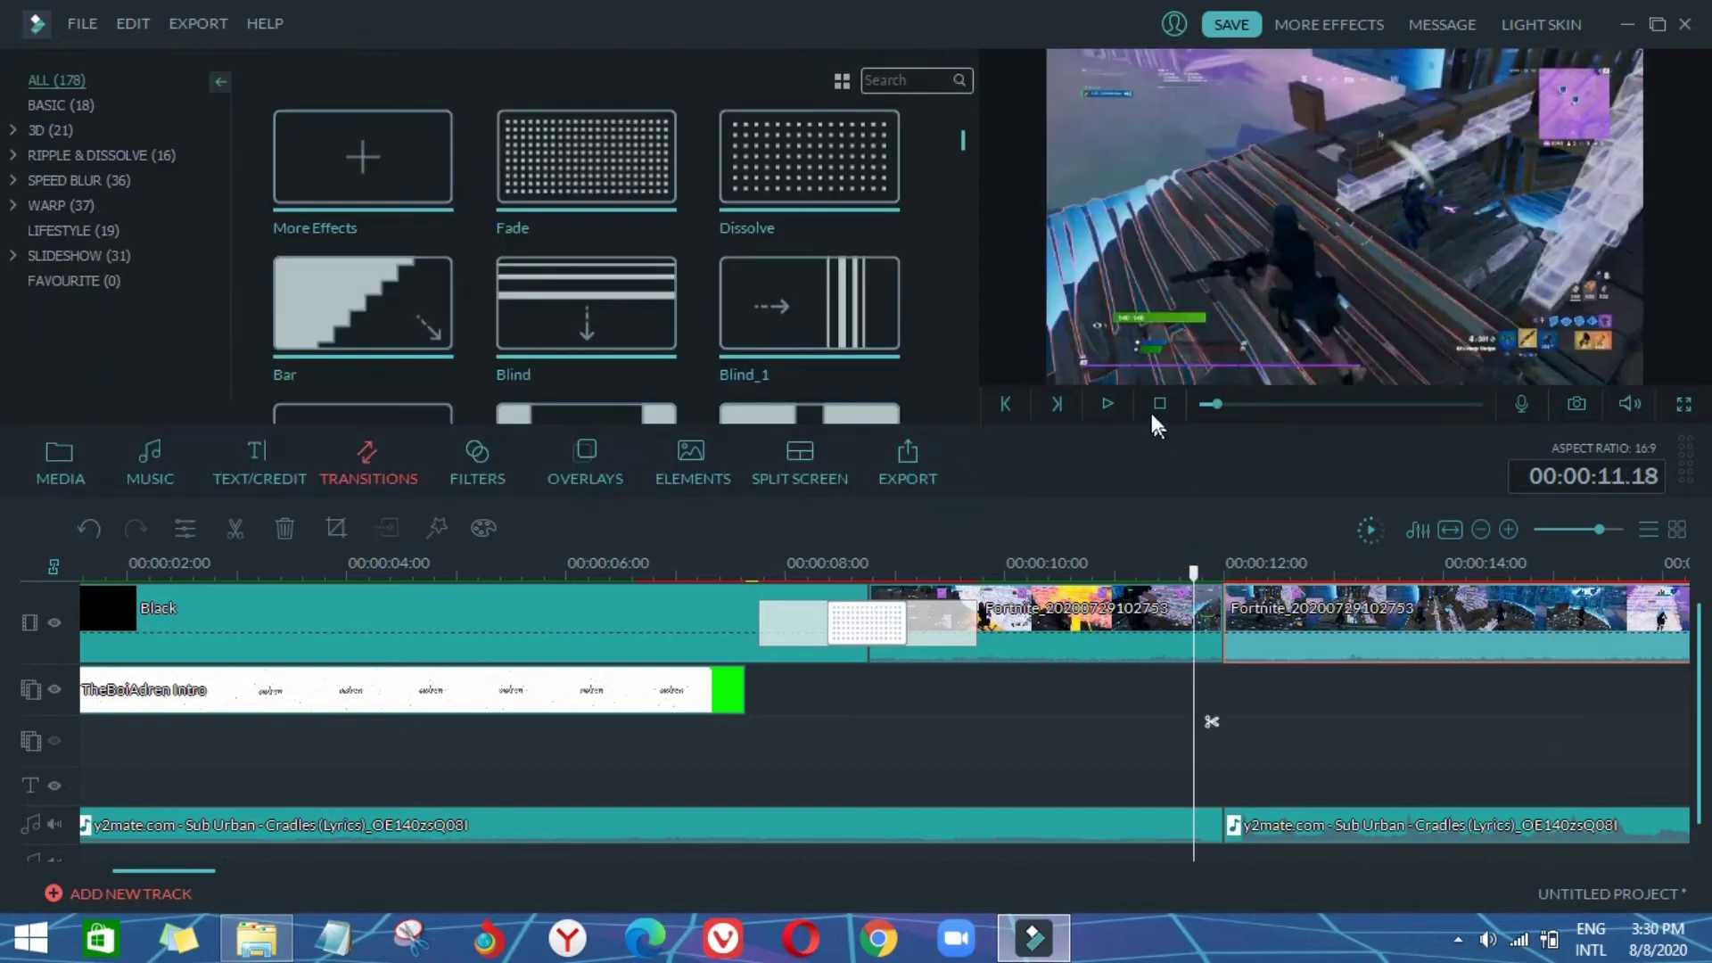
{"action": "left_click", "coordinate": [1110, 407]}
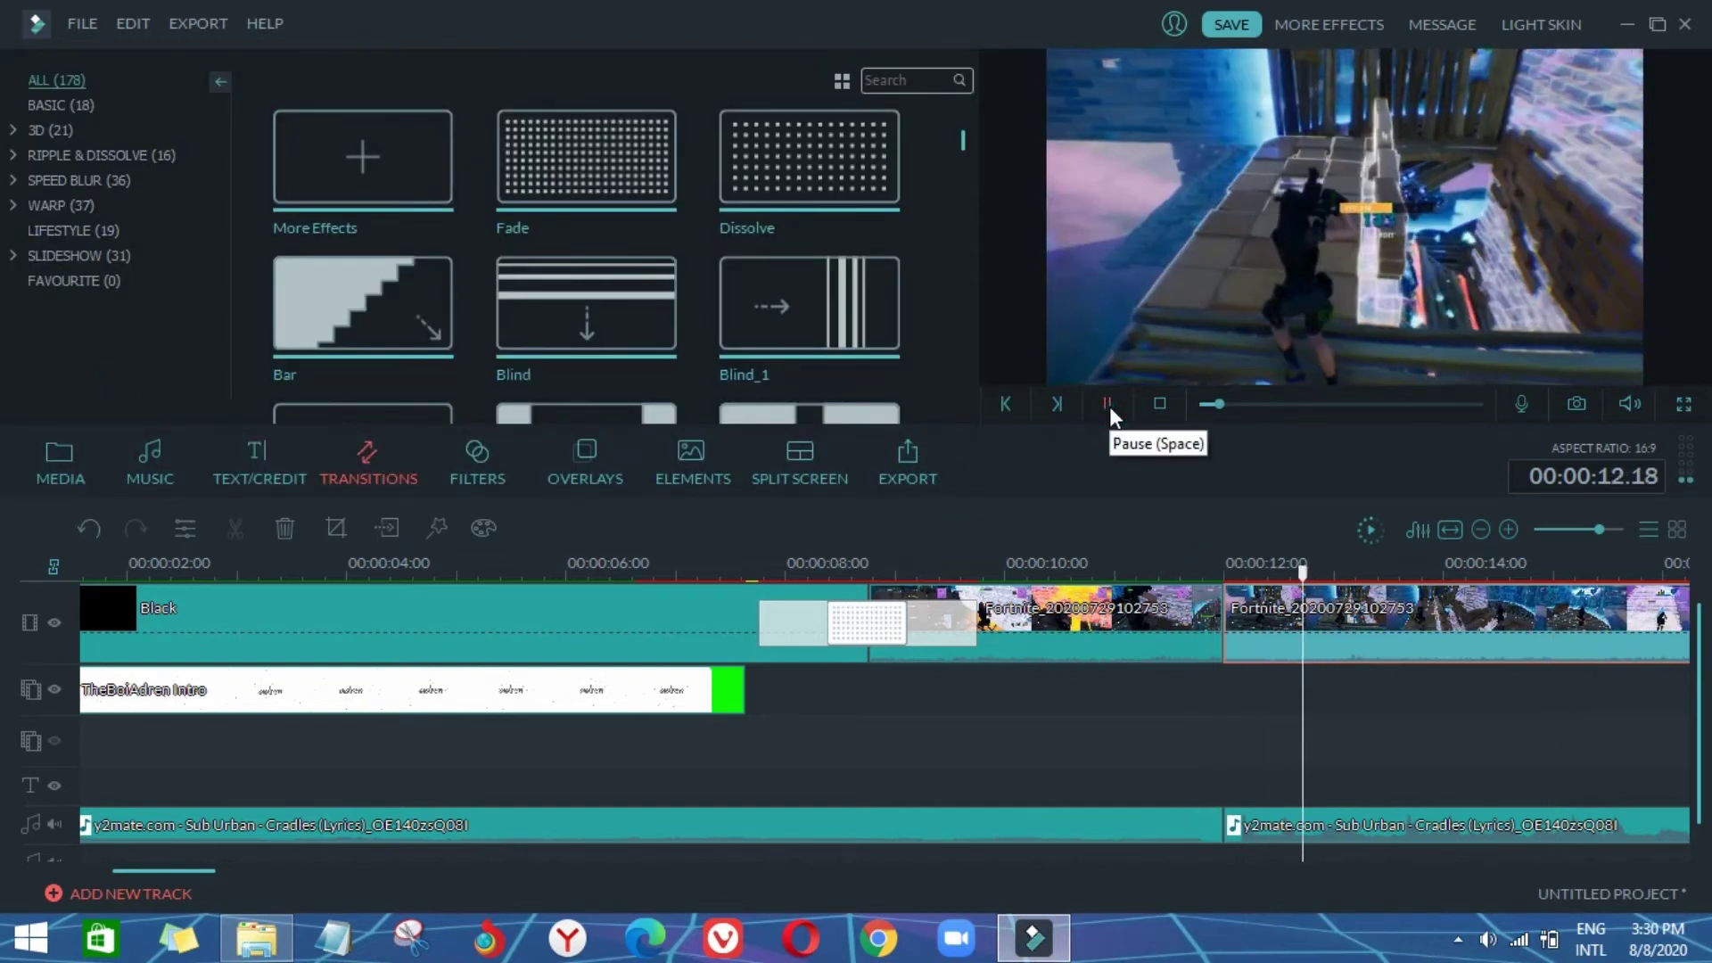
{"action": "left_click", "coordinate": [1110, 407]}
{"action": "key", "text": "Up"}
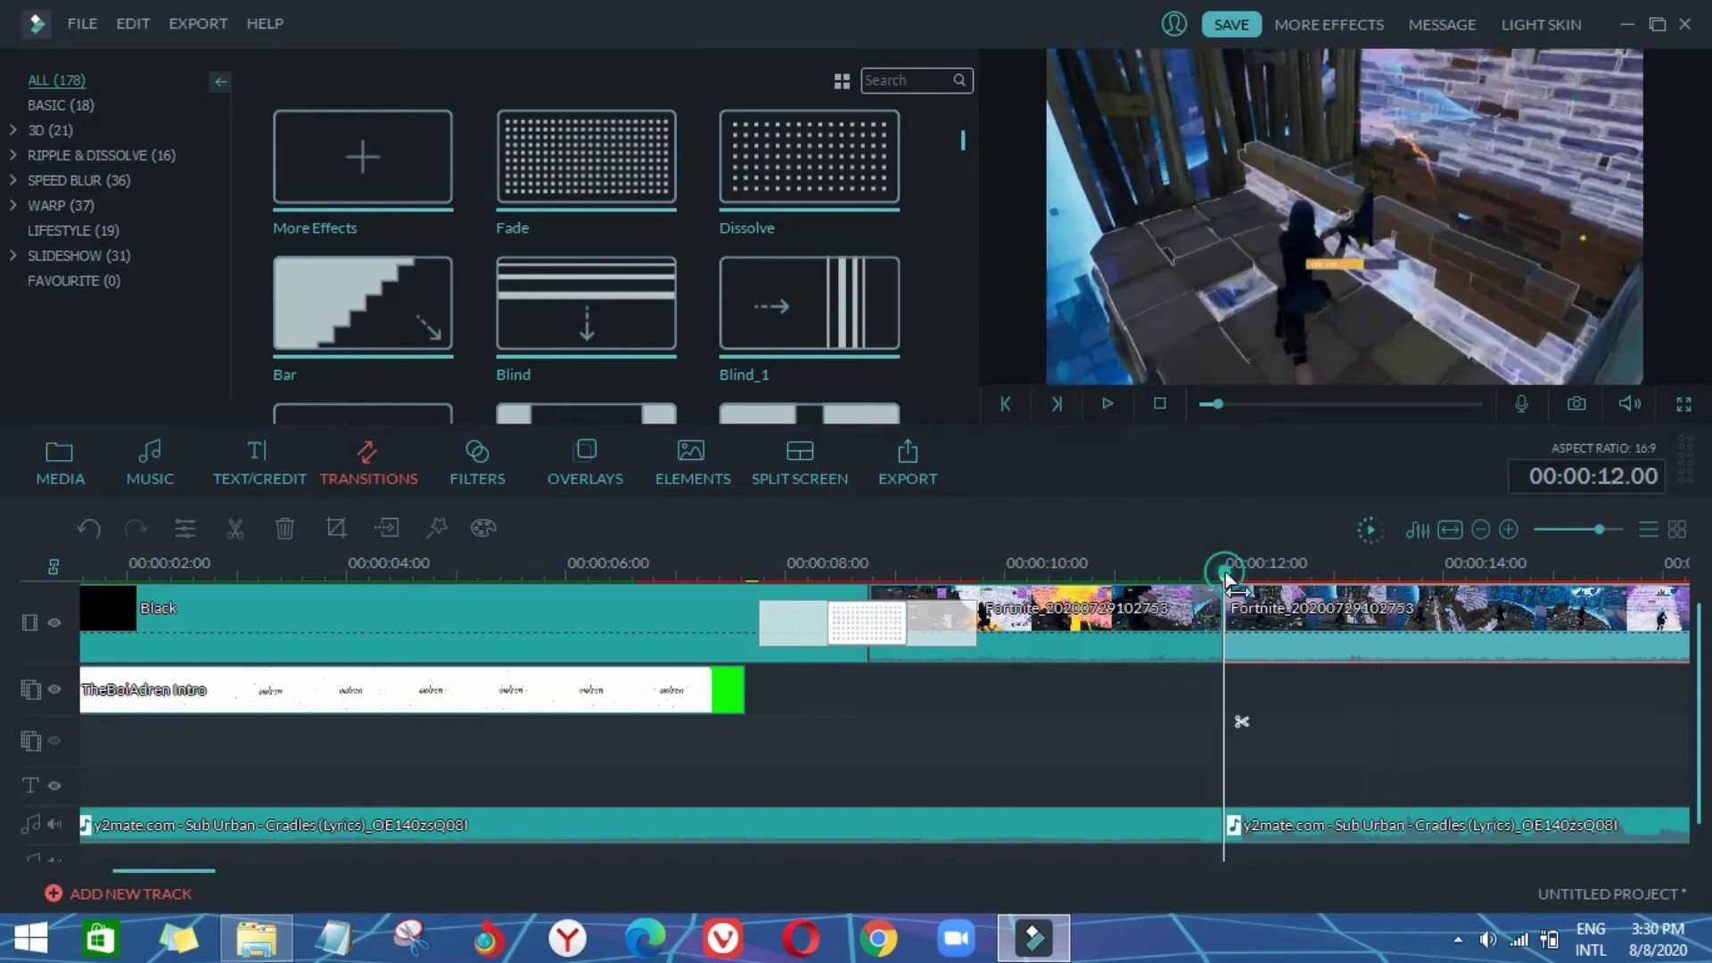
{"action": "left_click", "coordinate": [1105, 403]}
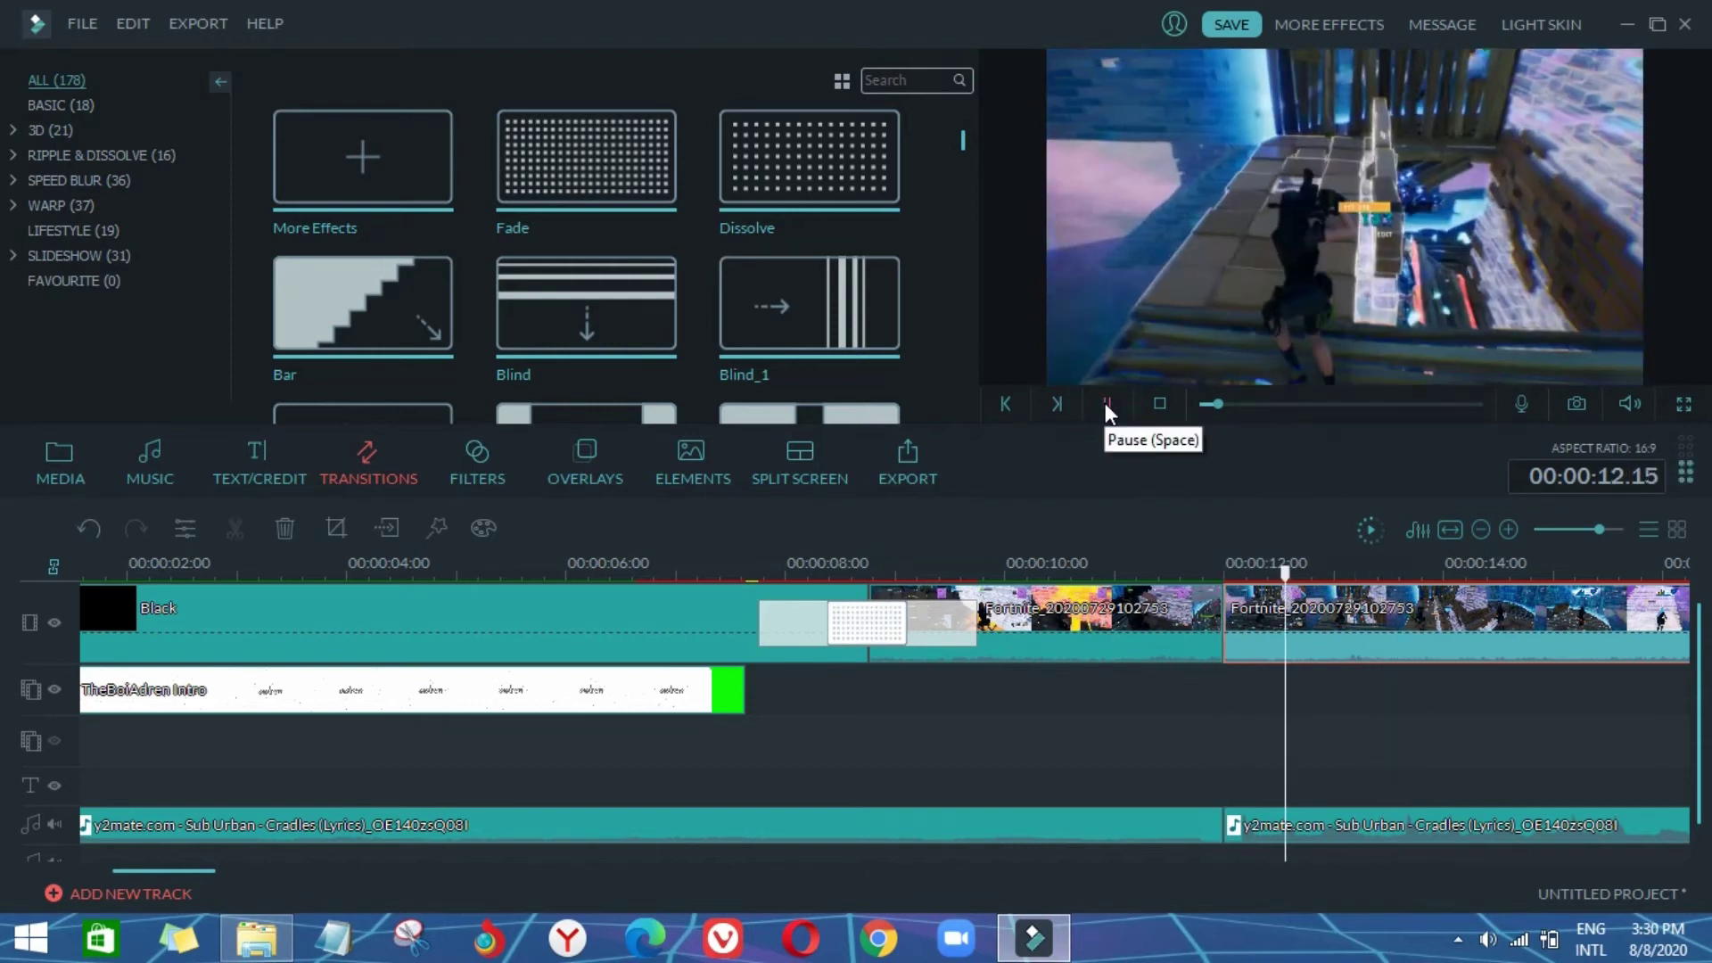
{"action": "left_click", "coordinate": [1105, 403]}
{"action": "left_click", "coordinate": [1105, 403]}
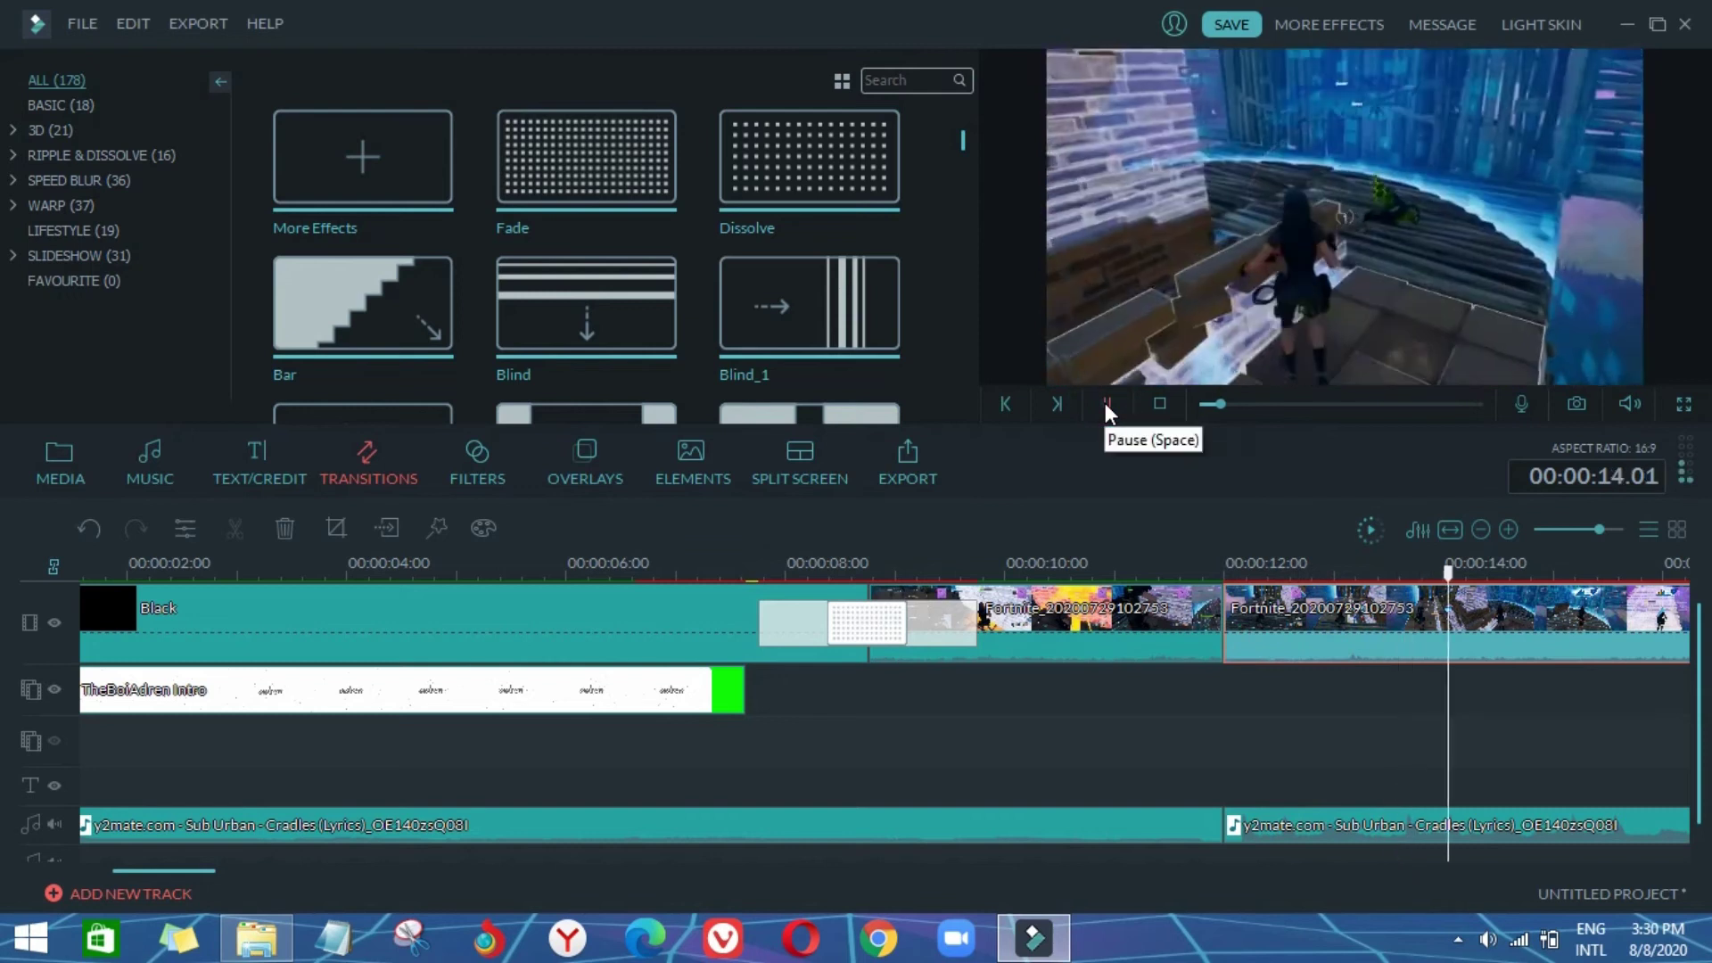
{"action": "left_click", "coordinate": [1105, 403]}
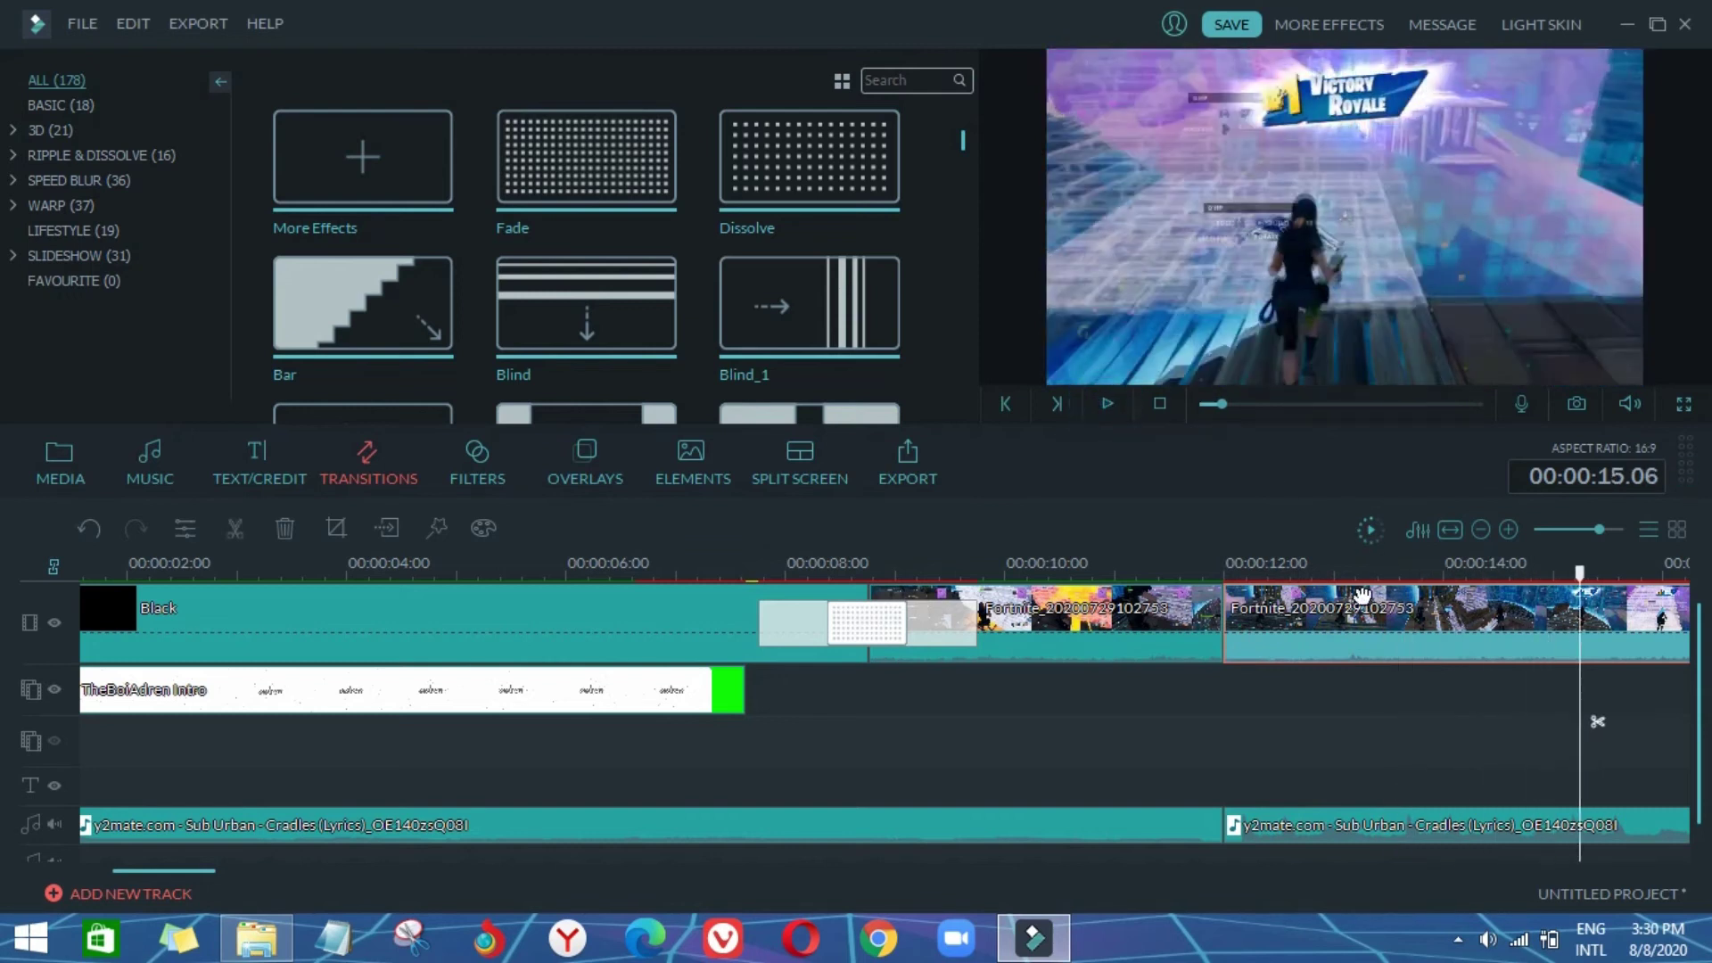
Step: Reduce the video speed of the Fortnite clip starting at 12 seconds to well below 0.700
{"action": "double_click", "coordinate": [1323, 644]}
{"action": "left_click", "coordinate": [922, 65]}
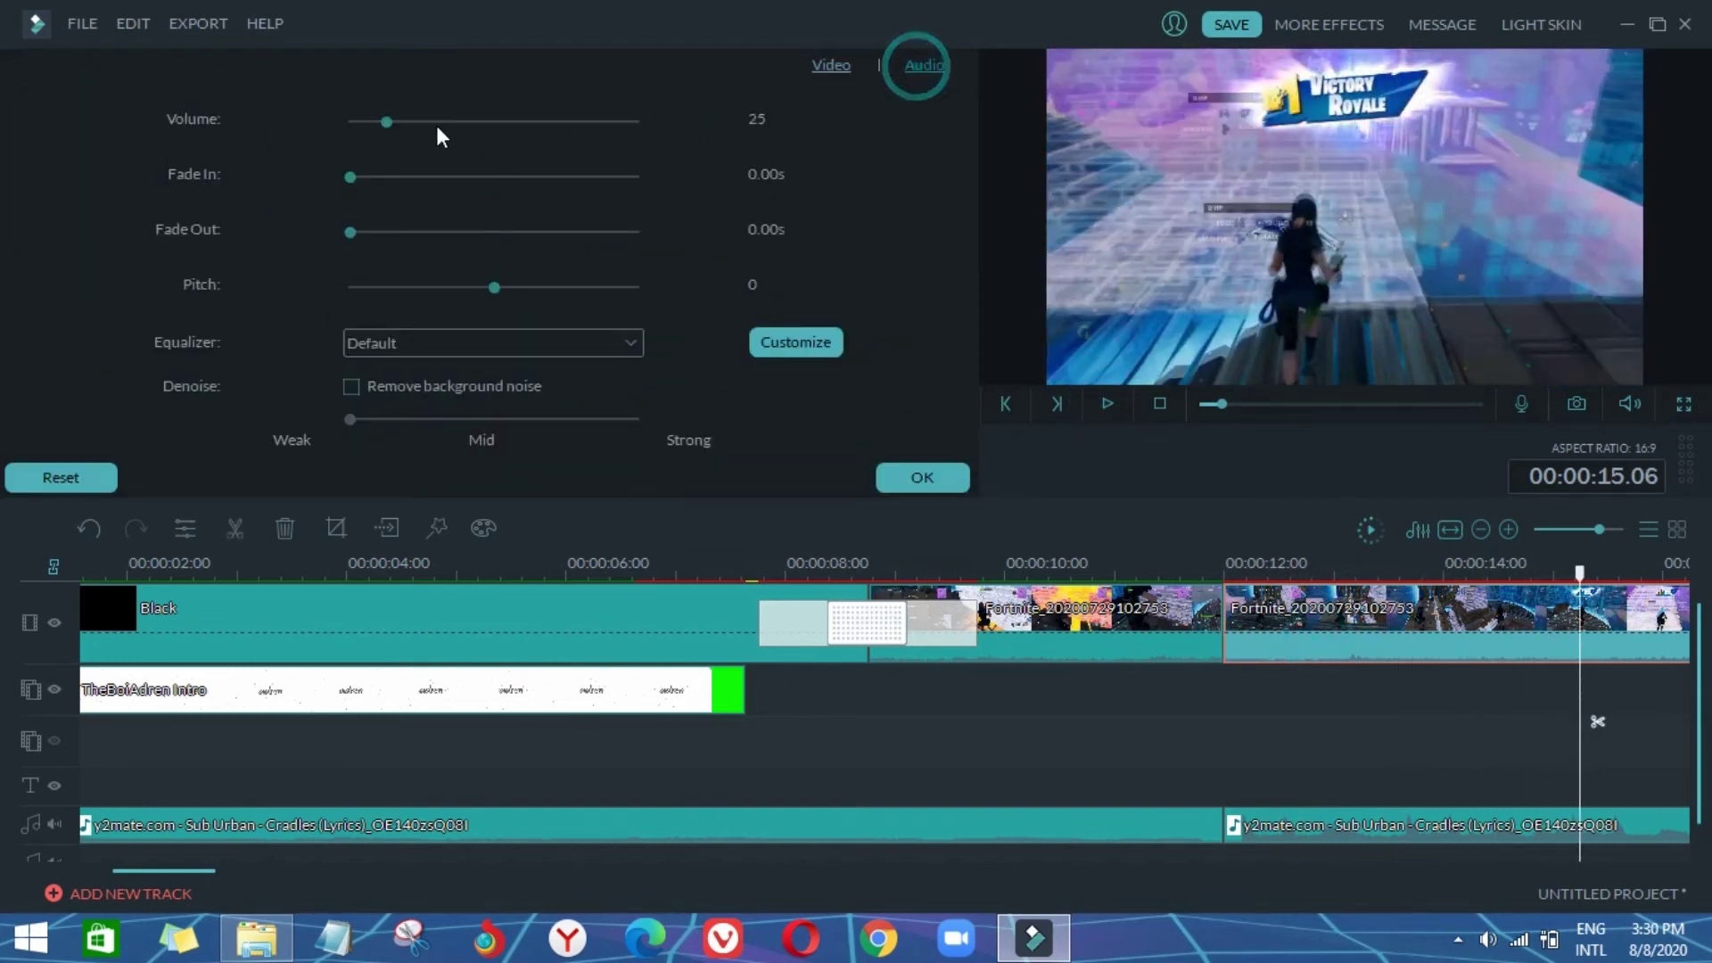
{"action": "left_click", "coordinate": [814, 68]}
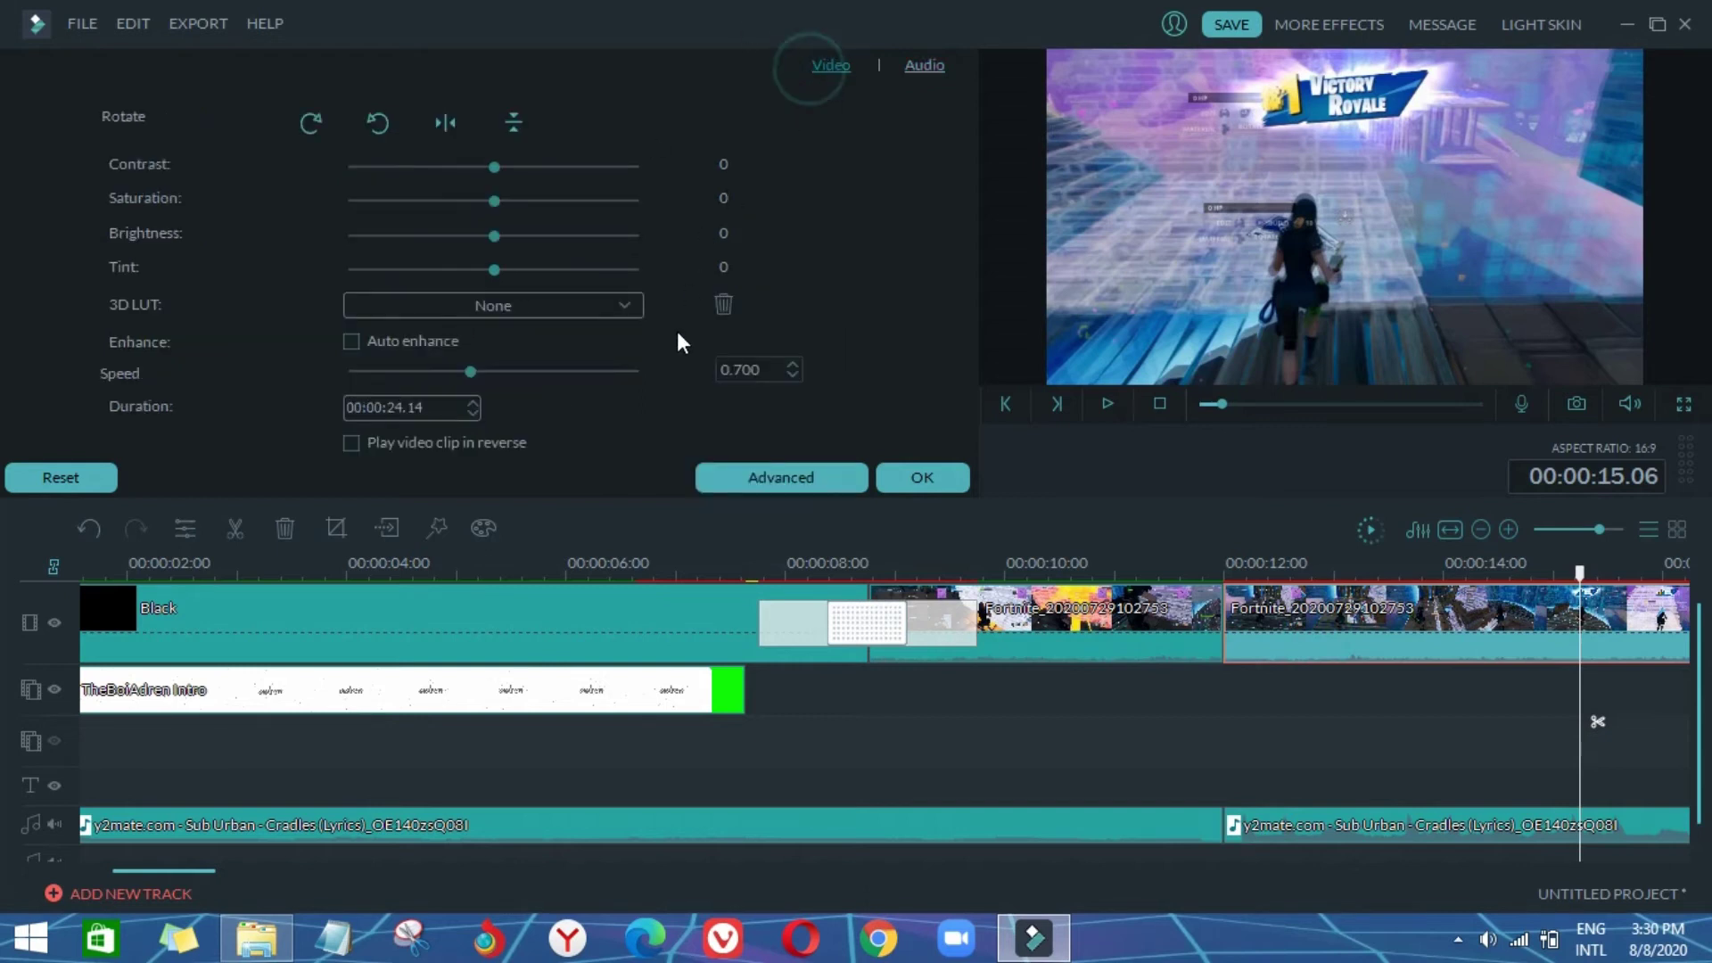
{"action": "left_click_drag", "start_coordinate": [473, 376], "coordinate": [435, 371]}
{"action": "left_click", "coordinate": [928, 475]}
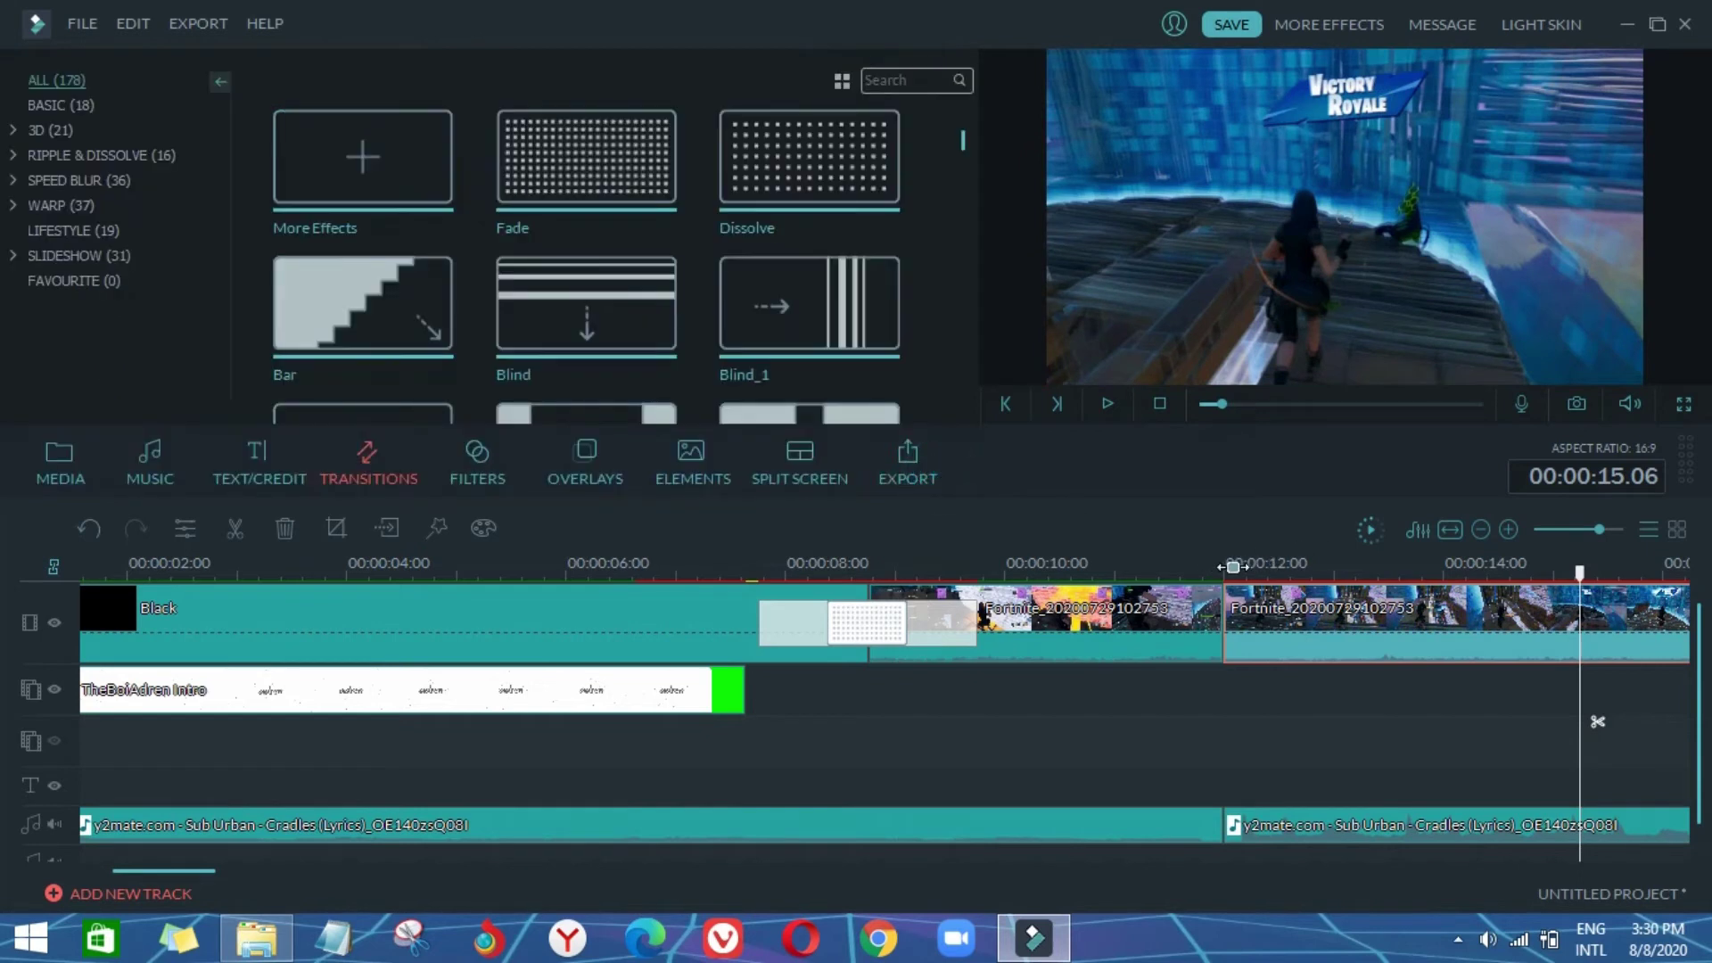
Step: Play the slowed Fortnite clip up to 00:00:15.15, split it there and delete the part after the cut
{"action": "left_click", "coordinate": [1233, 567]}
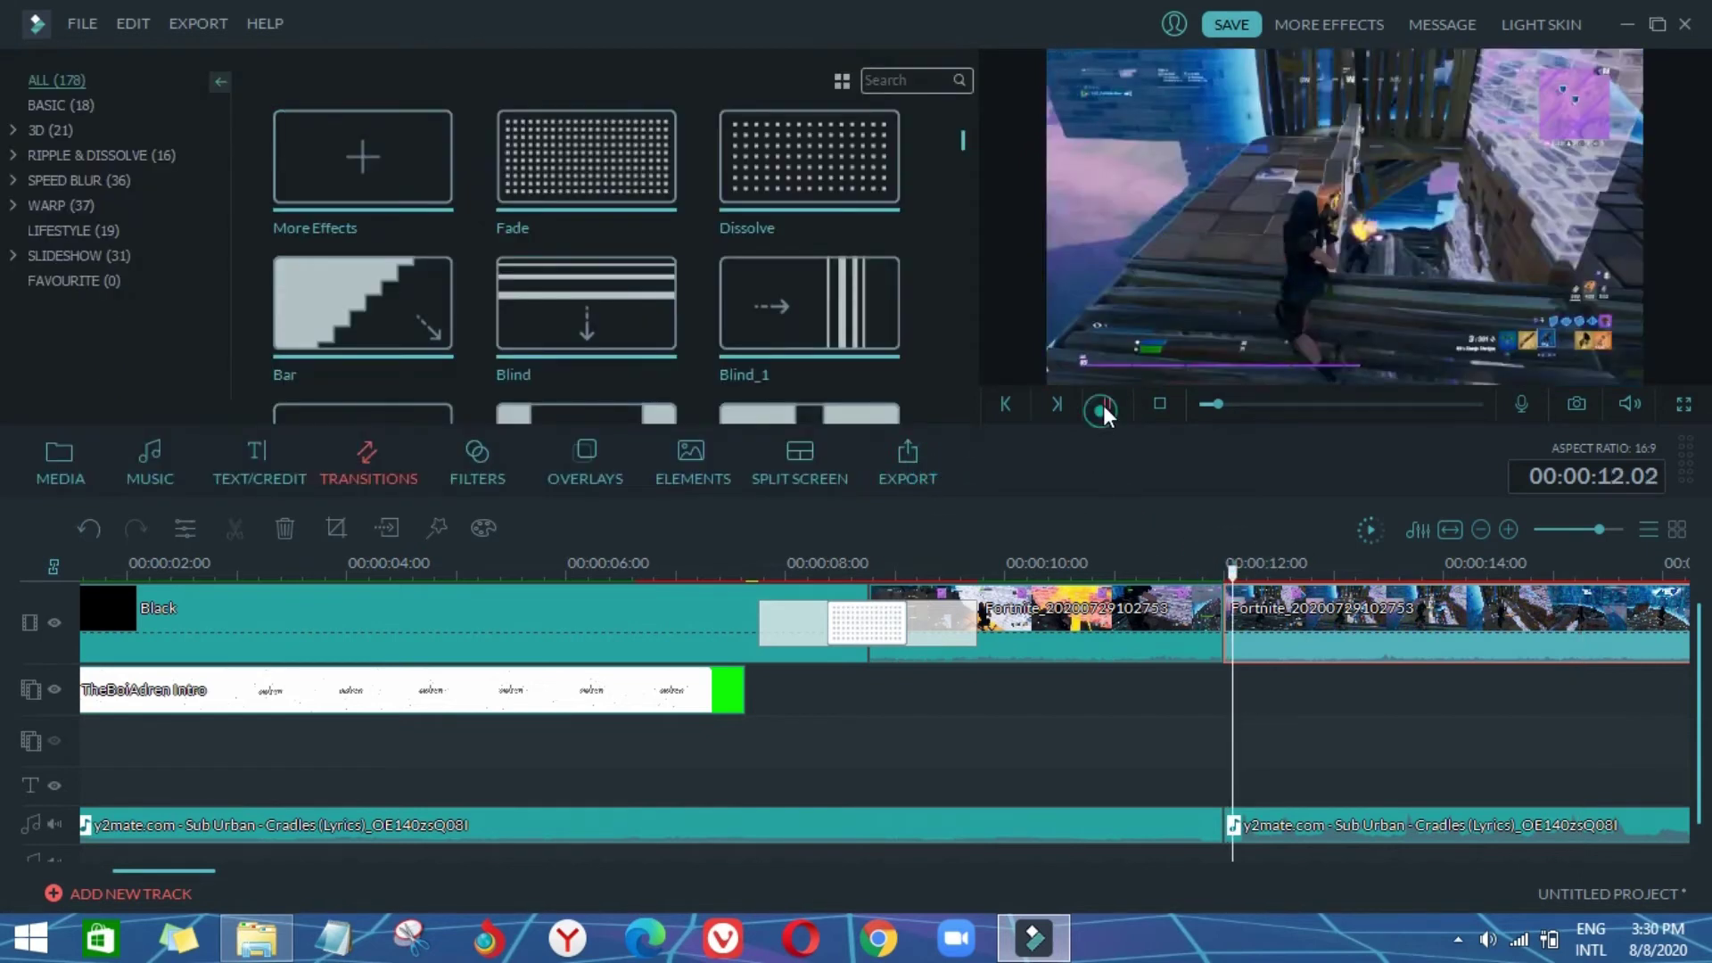
{"action": "left_click", "coordinate": [1106, 403]}
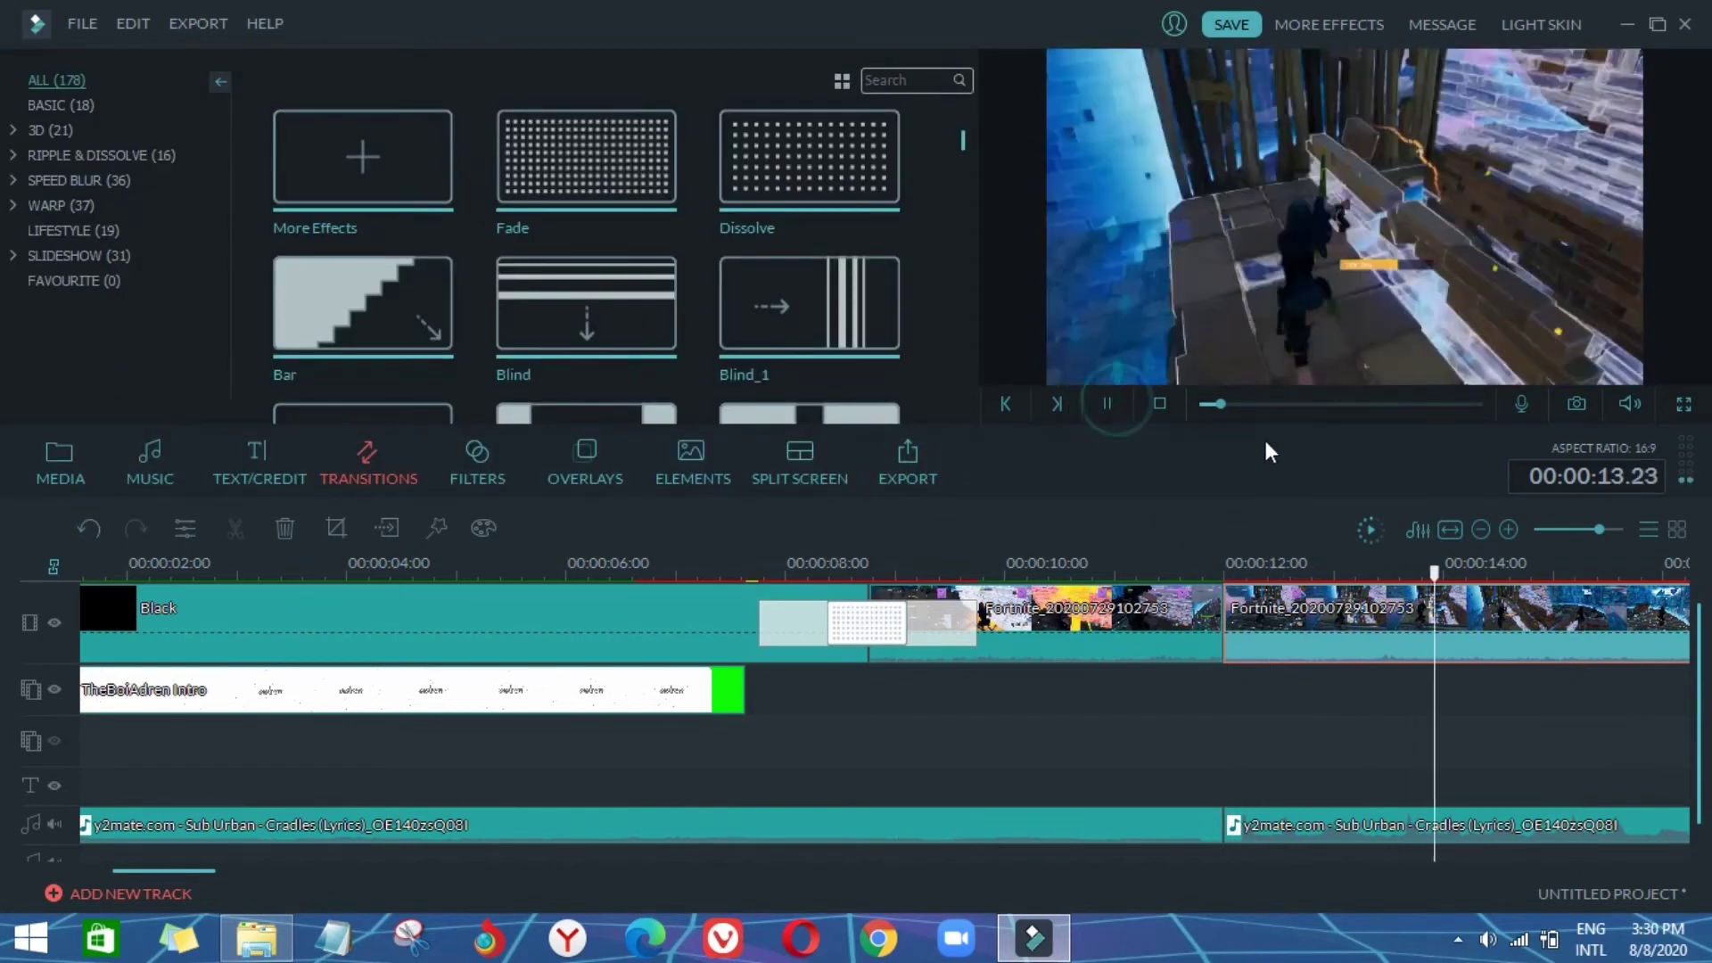
{"action": "left_click", "coordinate": [1107, 403]}
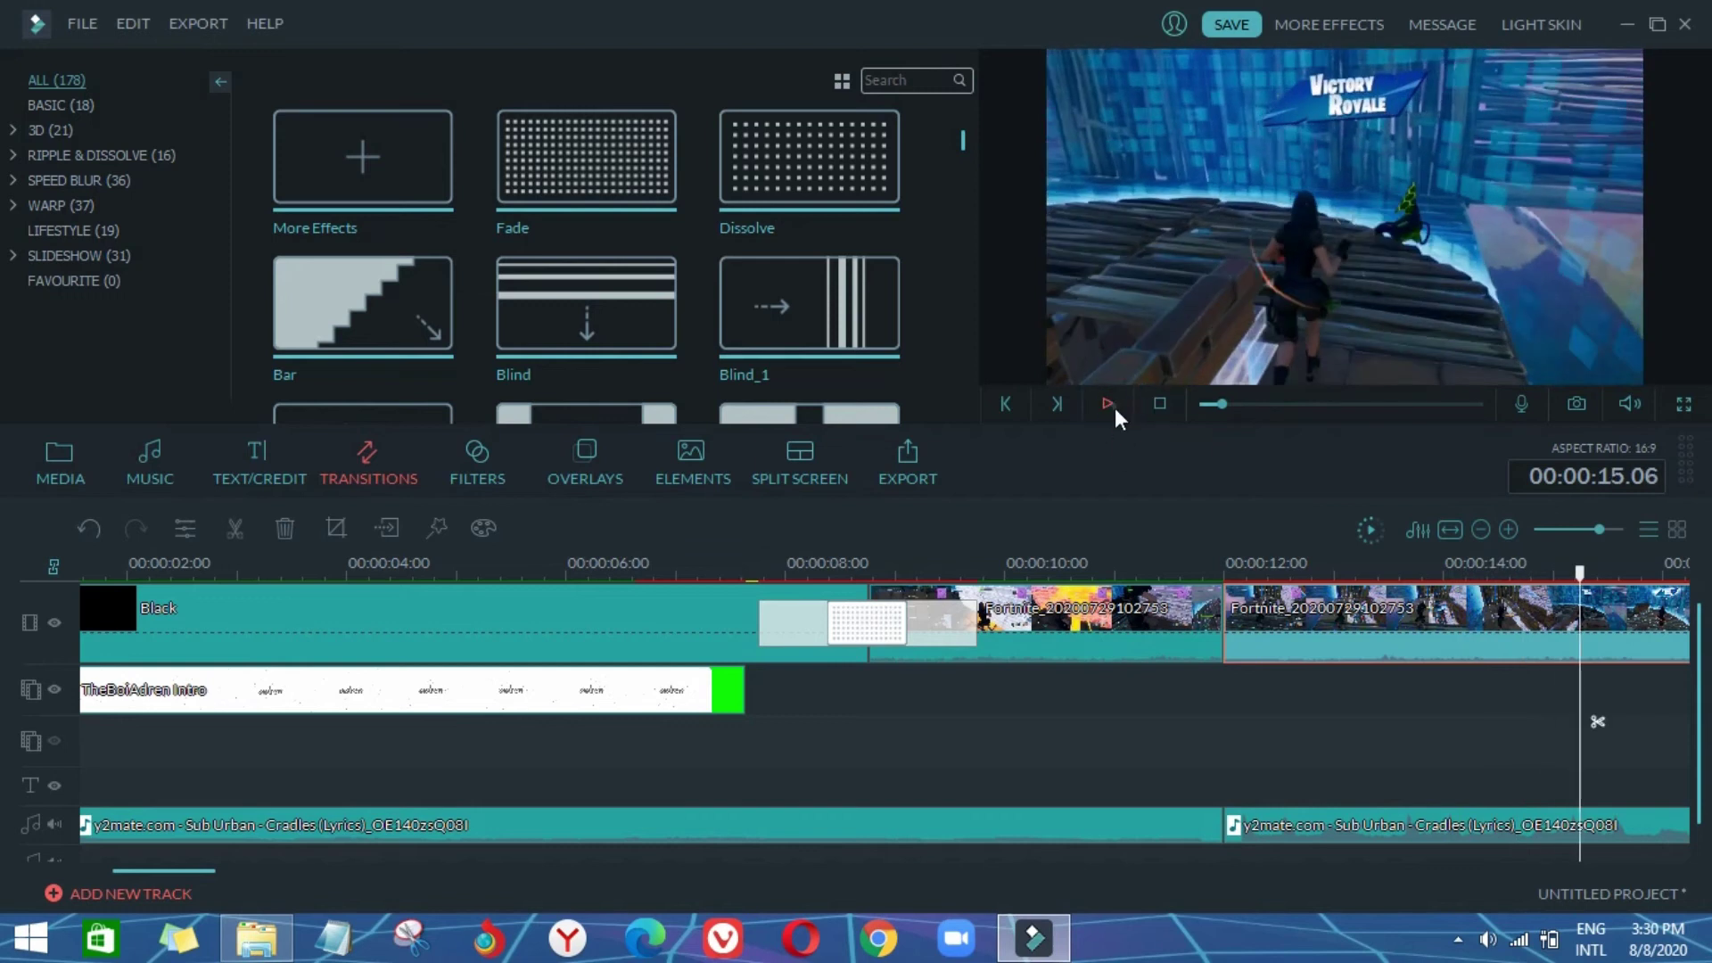
{"action": "left_click", "coordinate": [1107, 403]}
{"action": "left_click", "coordinate": [1107, 404]}
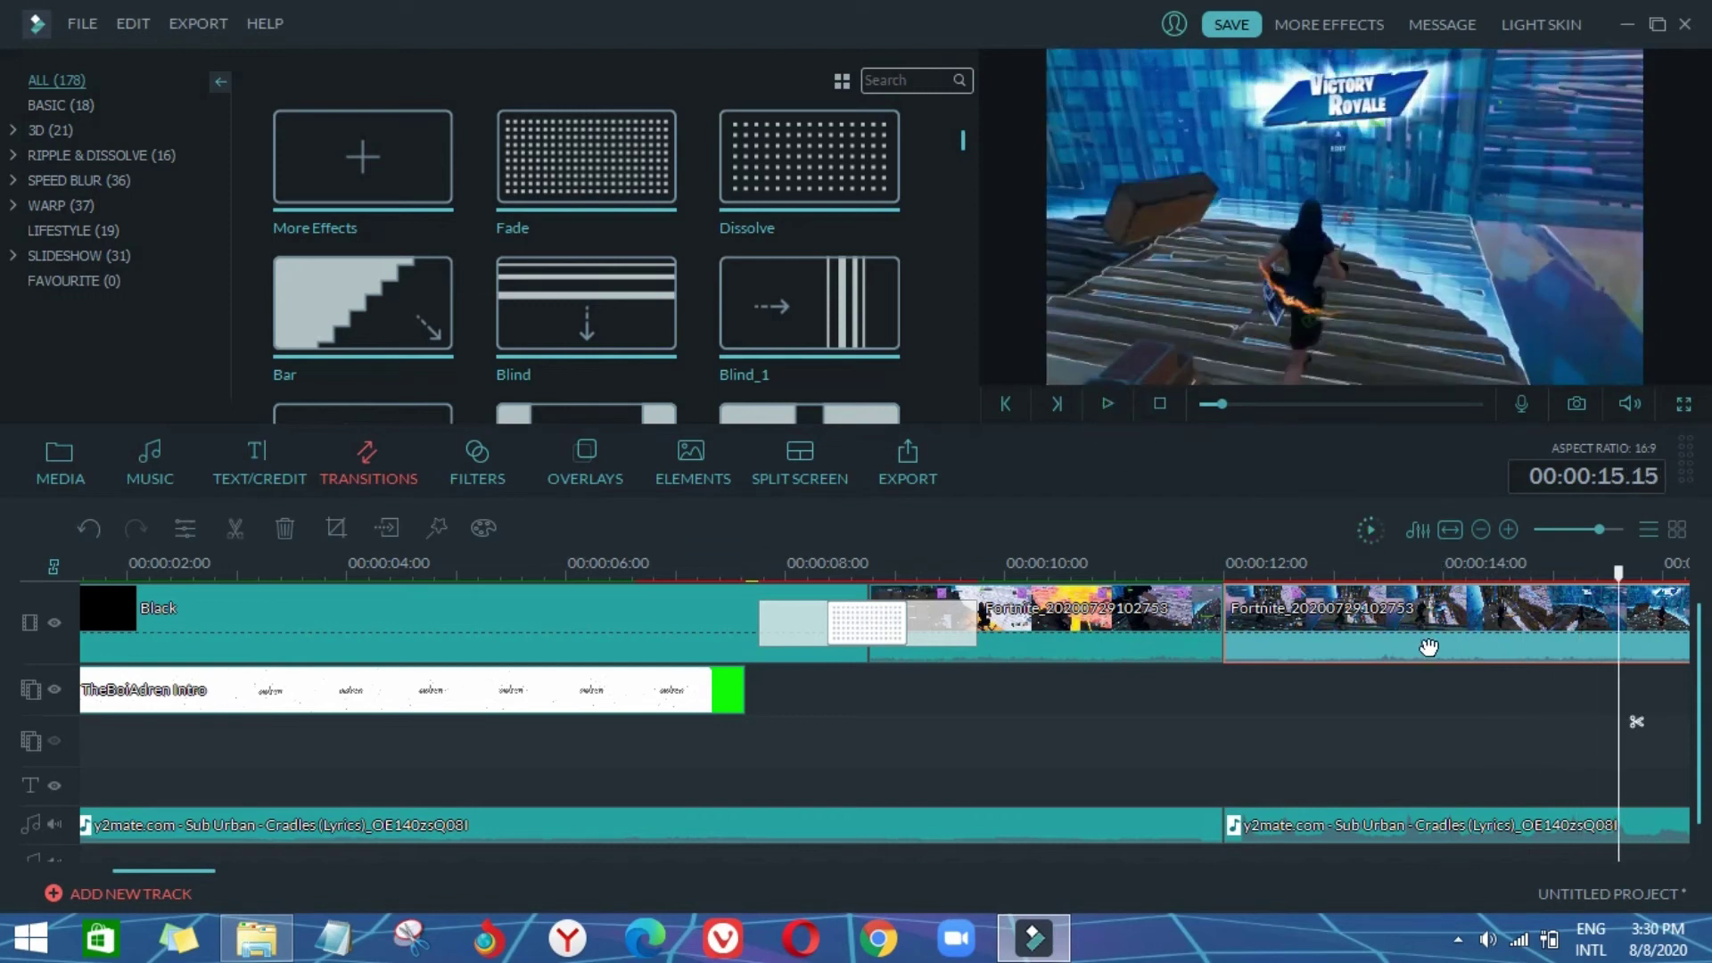
{"action": "left_click", "coordinate": [1636, 721]}
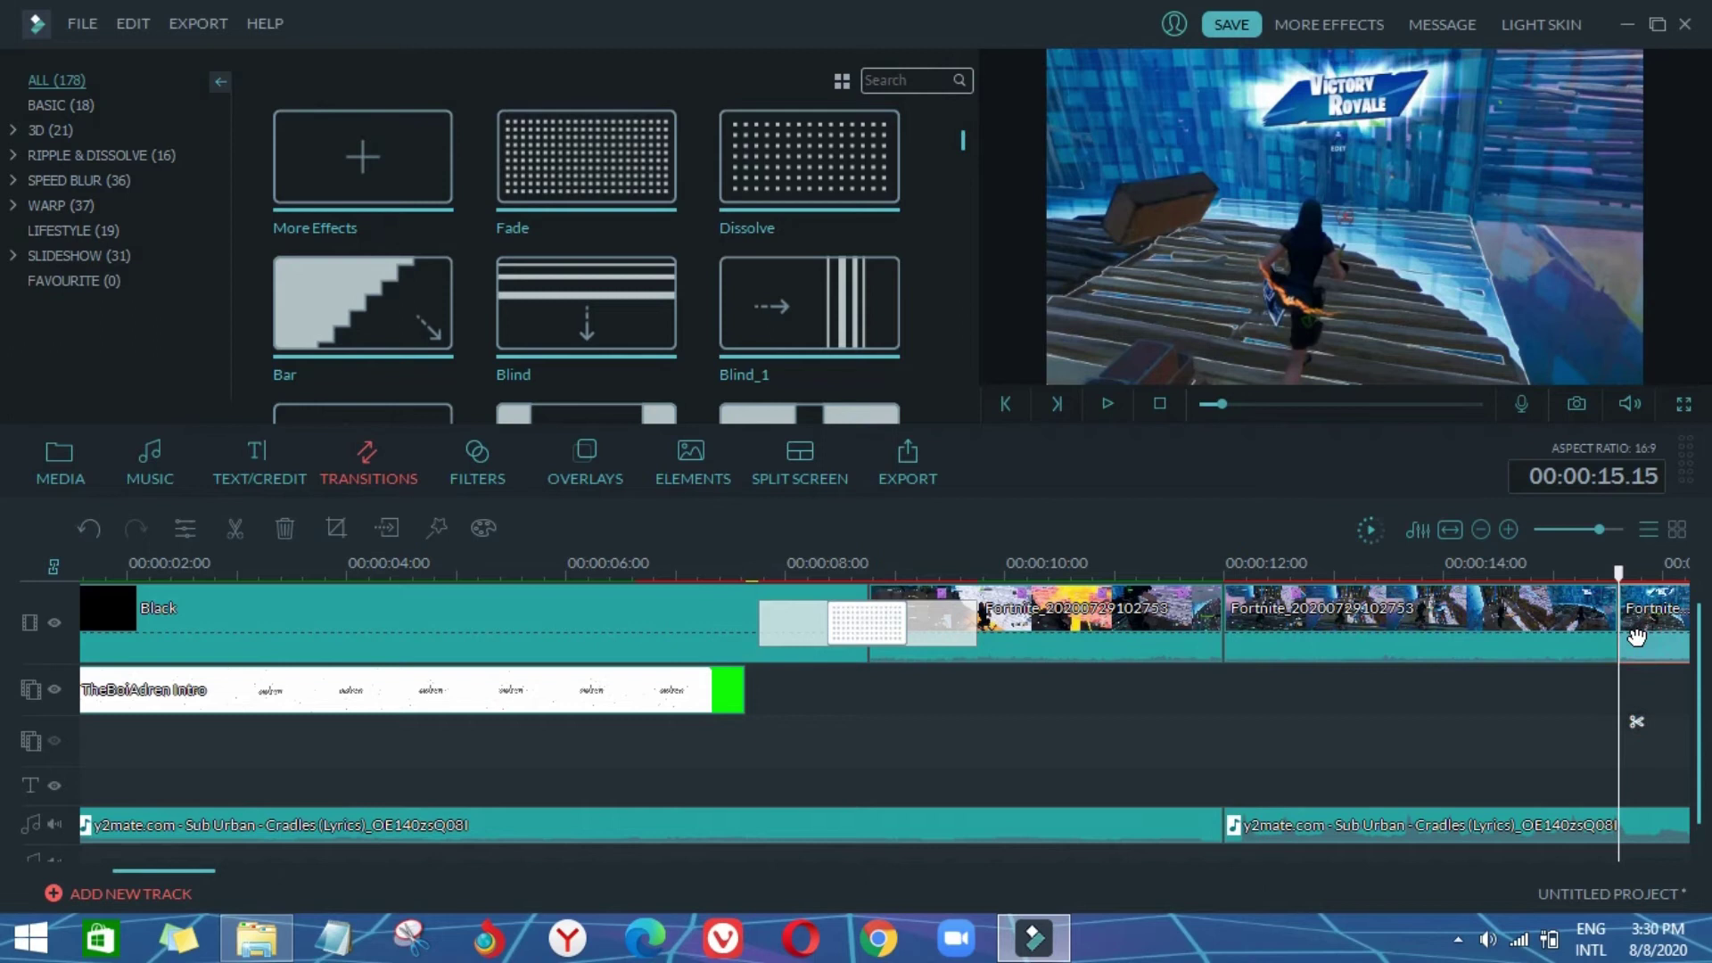
{"action": "key", "text": "Delete"}
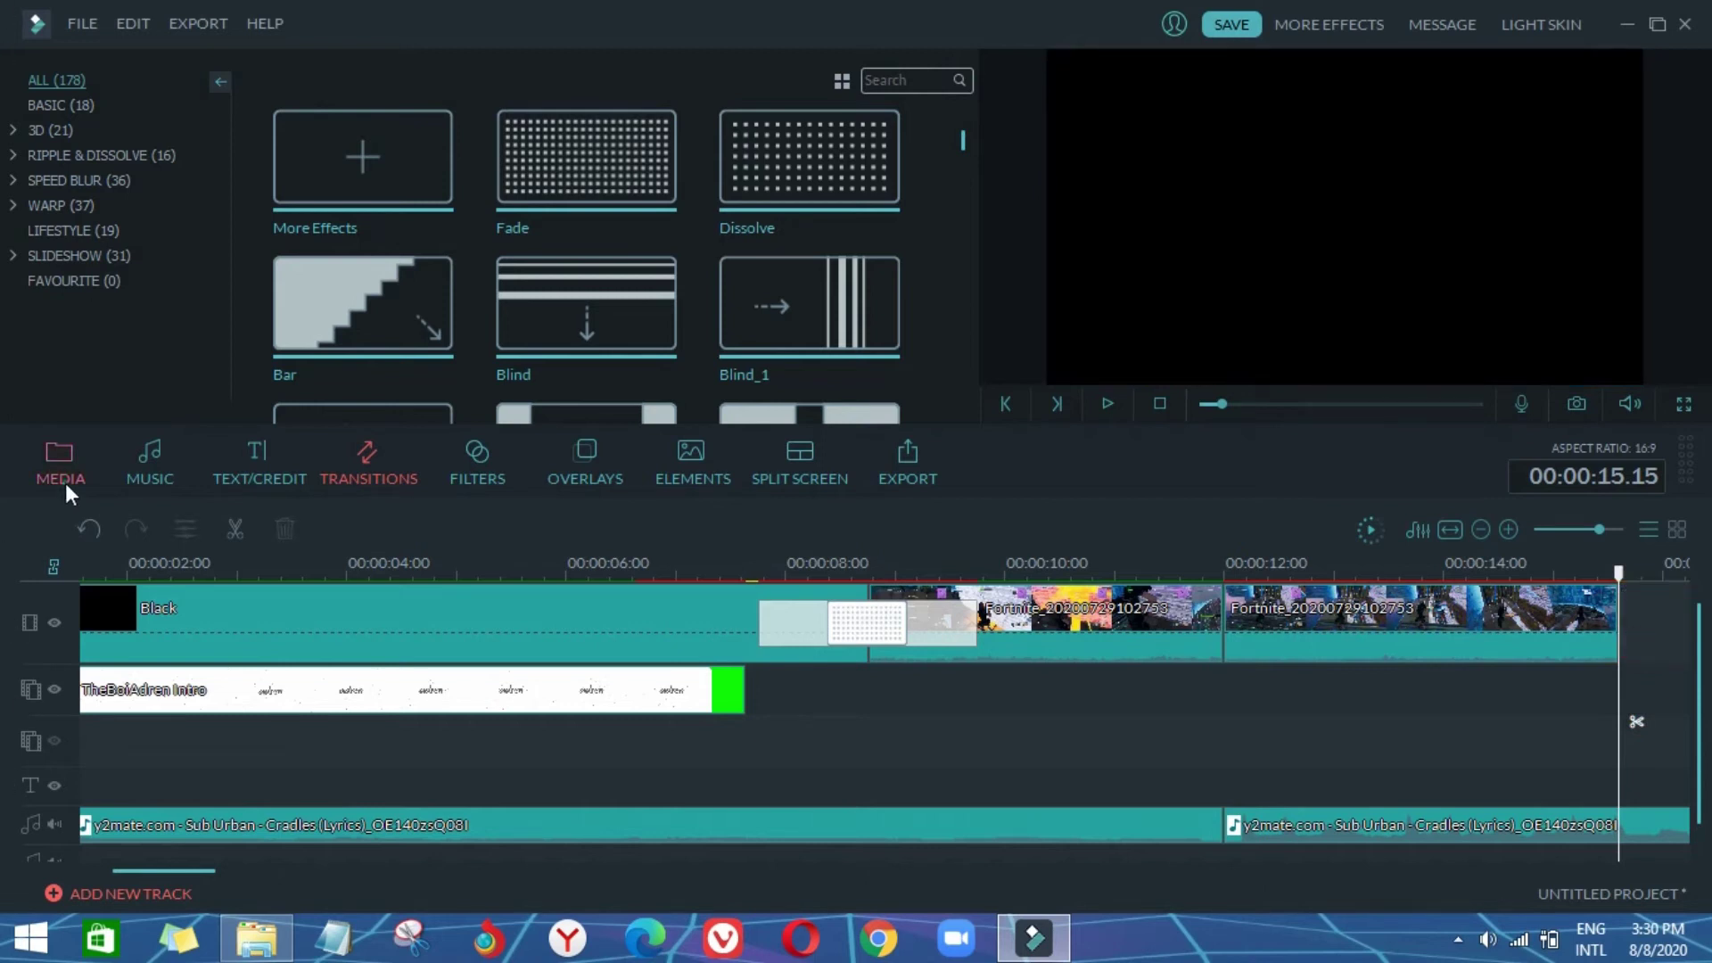
{"action": "left_click", "coordinate": [62, 482]}
{"action": "left_click_drag", "start_coordinate": [729, 263], "coordinate": [1597, 696]}
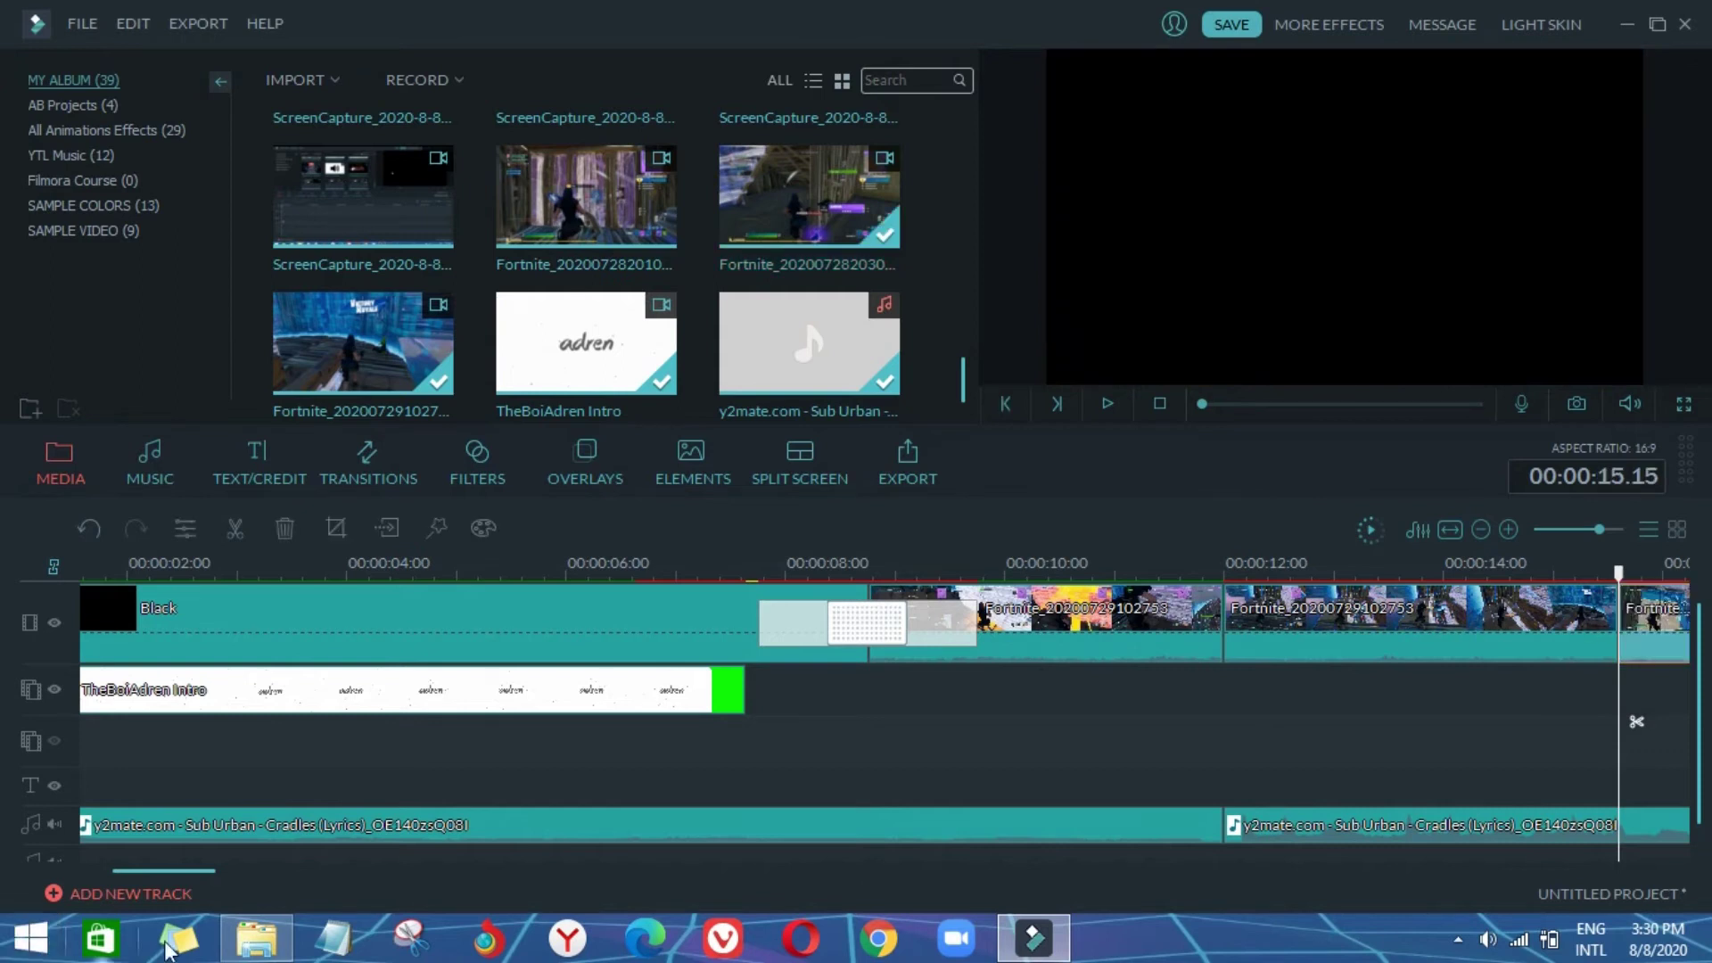
{"action": "left_click_drag", "start_coordinate": [184, 869], "coordinate": [234, 869]}
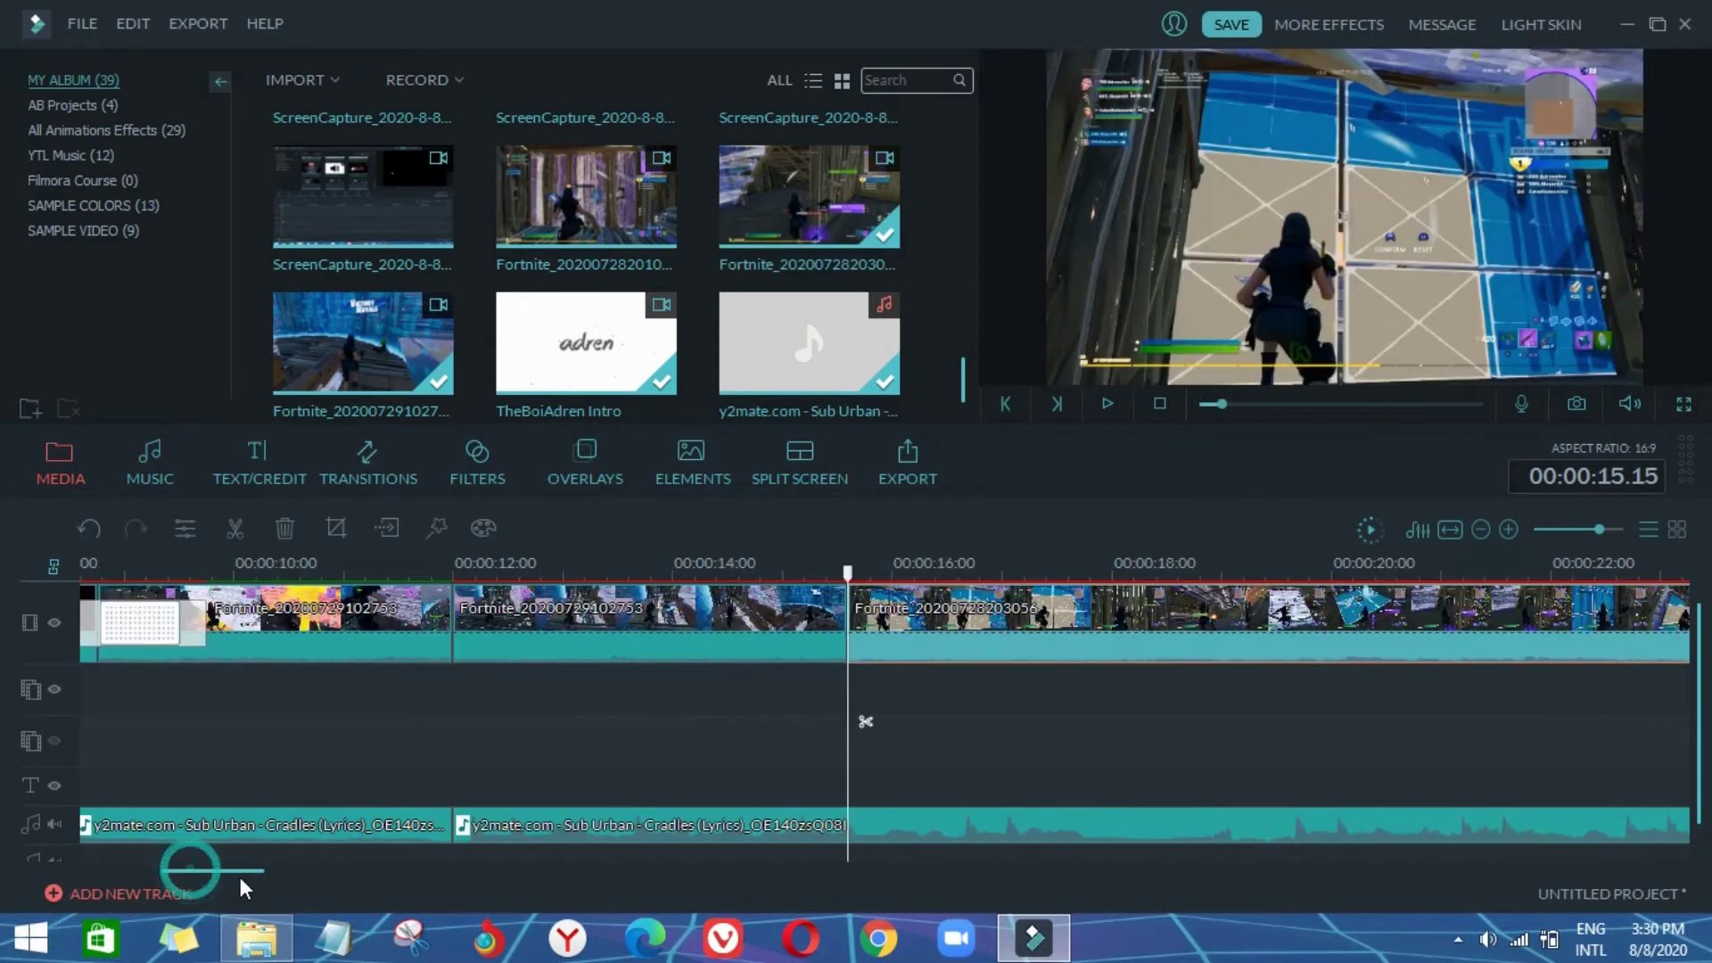
Step: Select the slowed Fortnite clip, open the transition library and preview the Dissolve transition
{"action": "left_click", "coordinate": [455, 647]}
{"action": "left_click", "coordinate": [368, 459]}
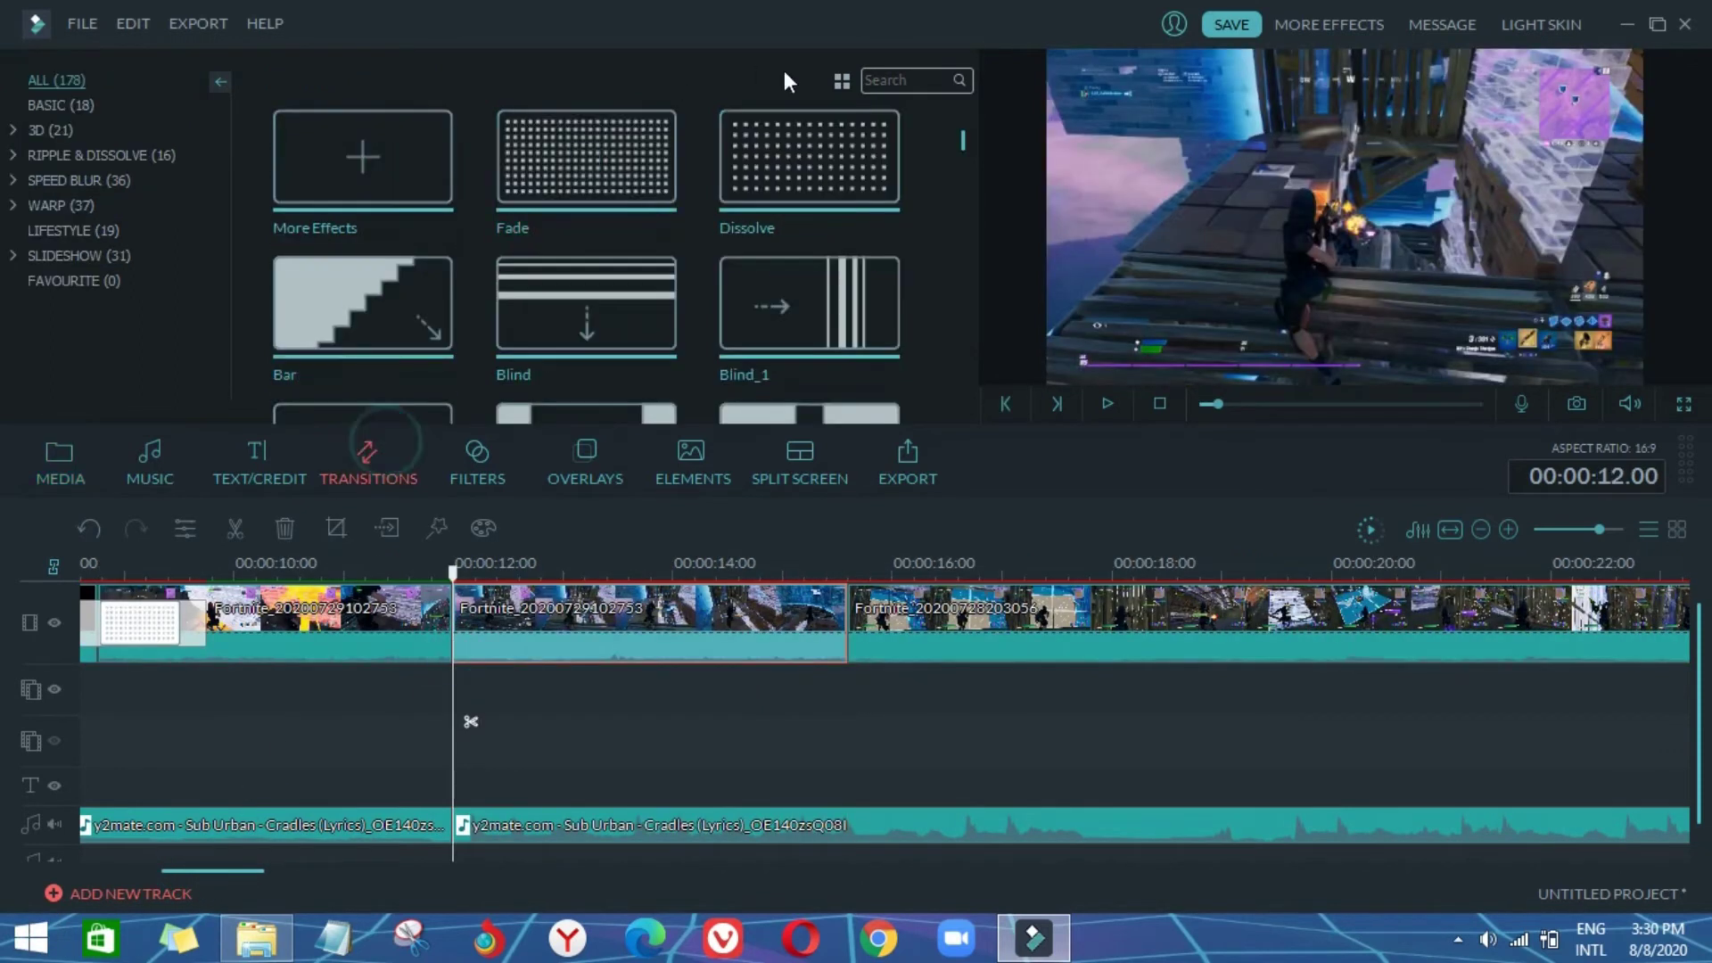
{"action": "left_click", "coordinate": [763, 168]}
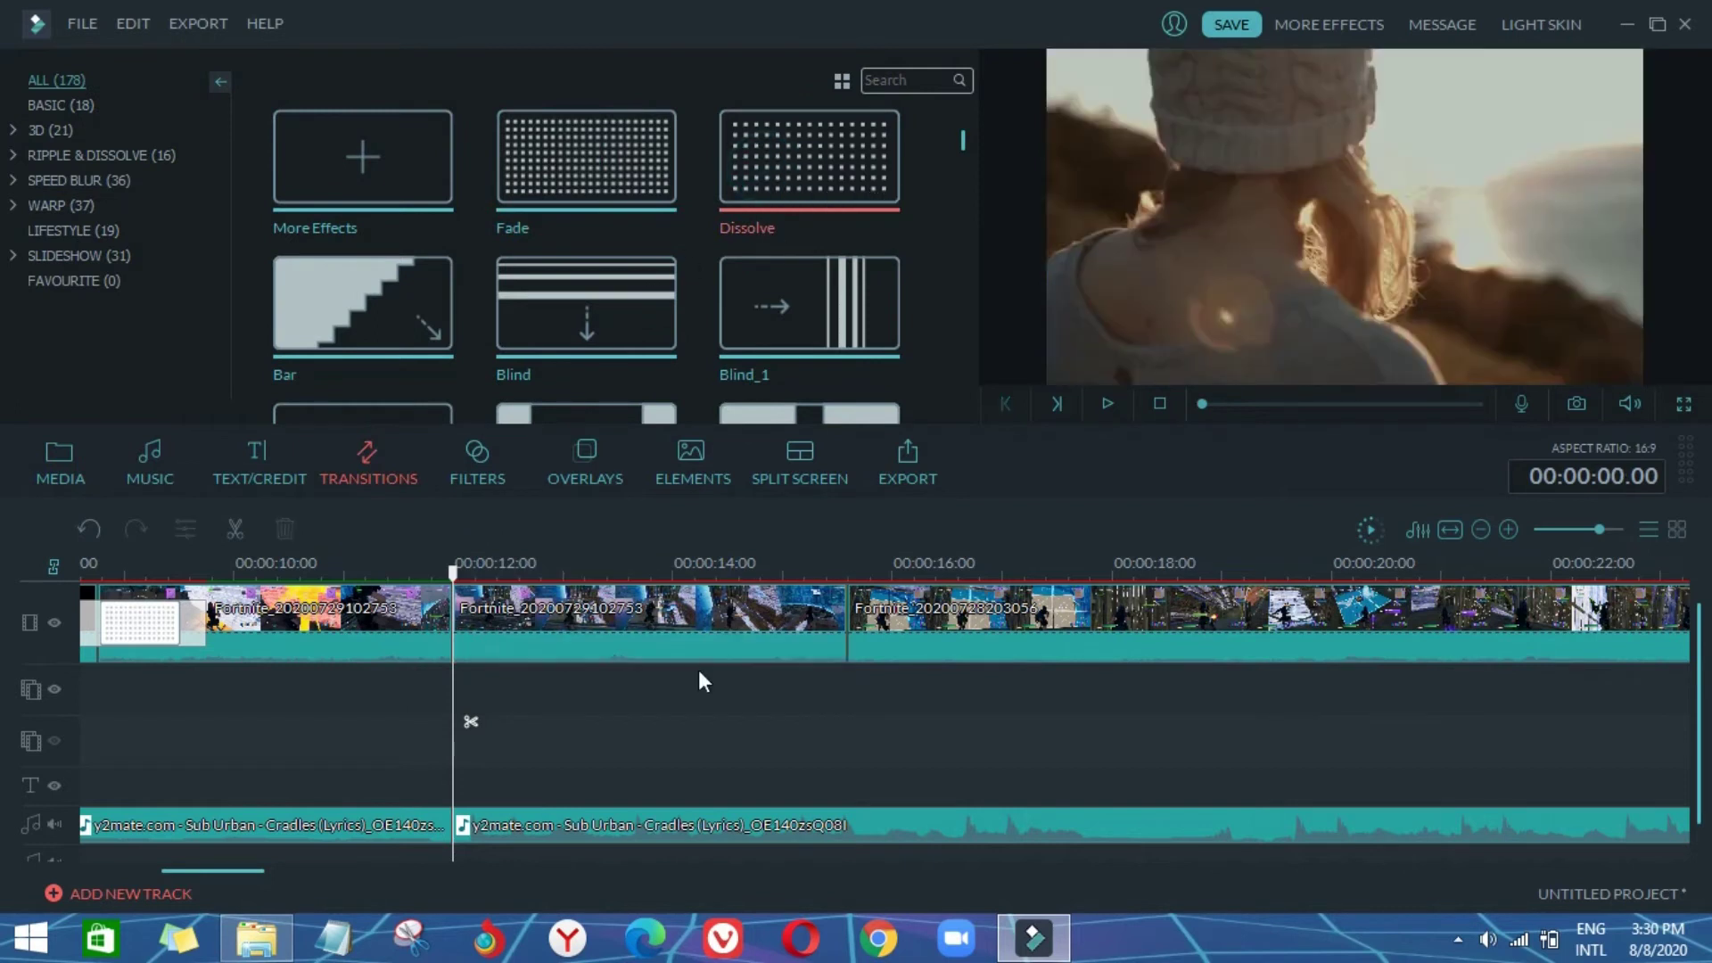
Step: Mute the slowed Fortnite clip and play back from 12 seconds into the newly added clip
{"action": "right_click", "coordinate": [822, 660]}
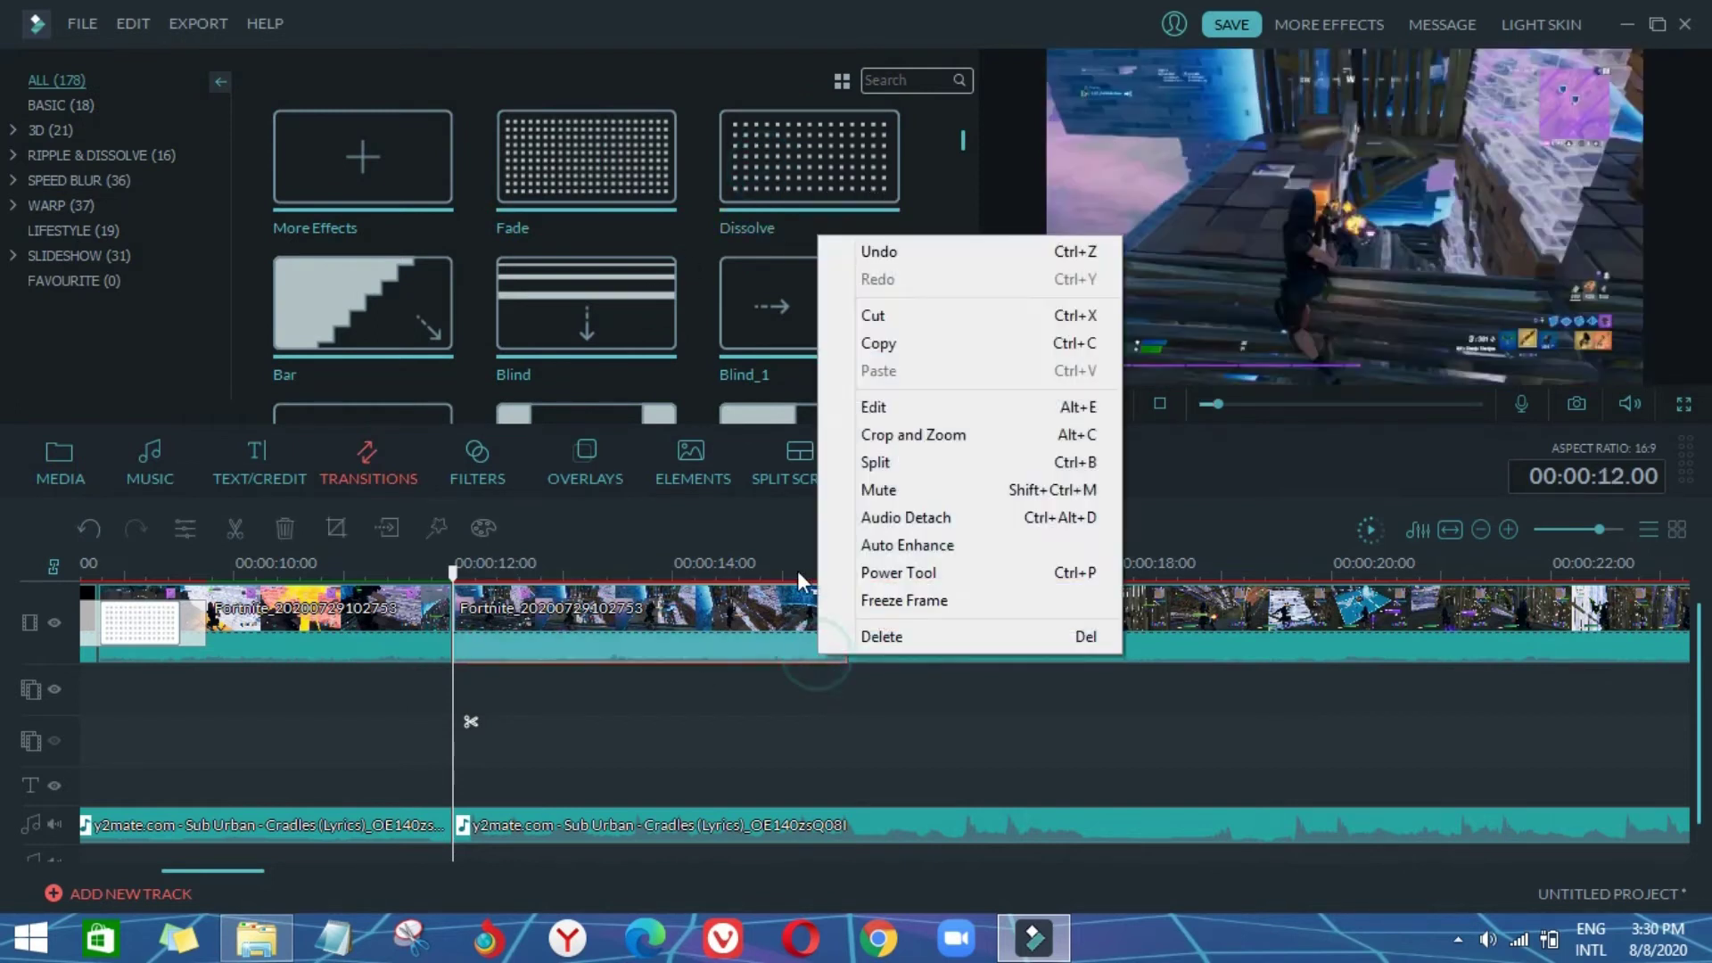
{"action": "left_click", "coordinate": [905, 486]}
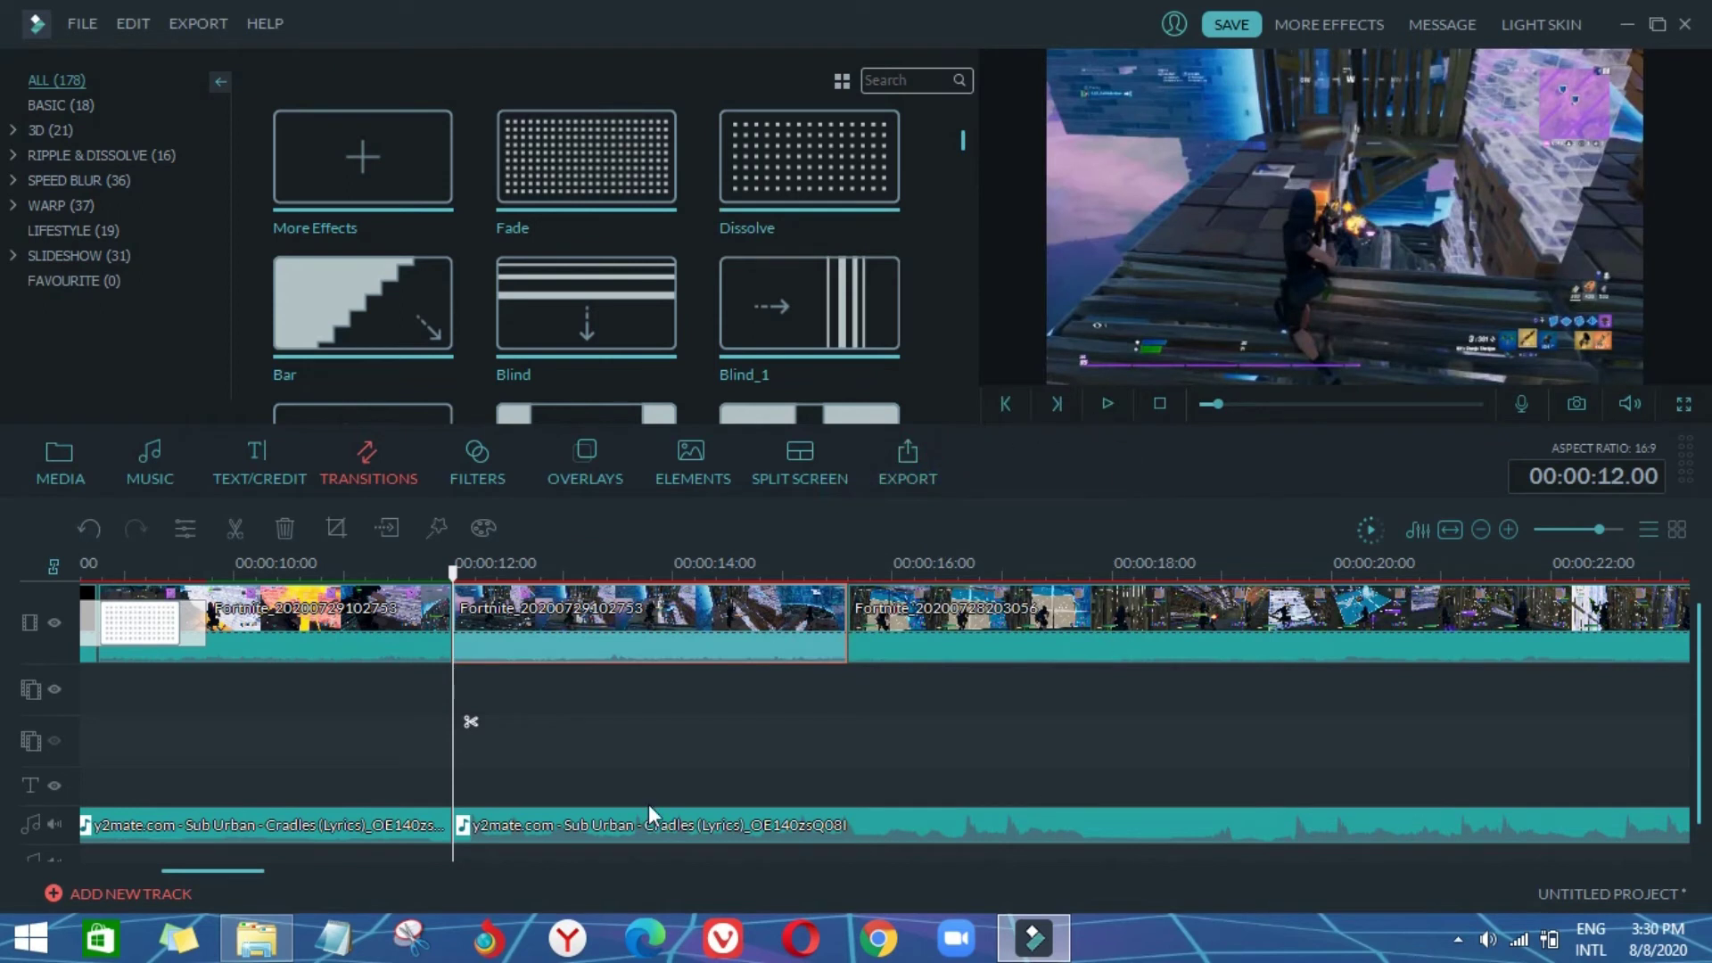
{"action": "left_click", "coordinate": [1109, 404]}
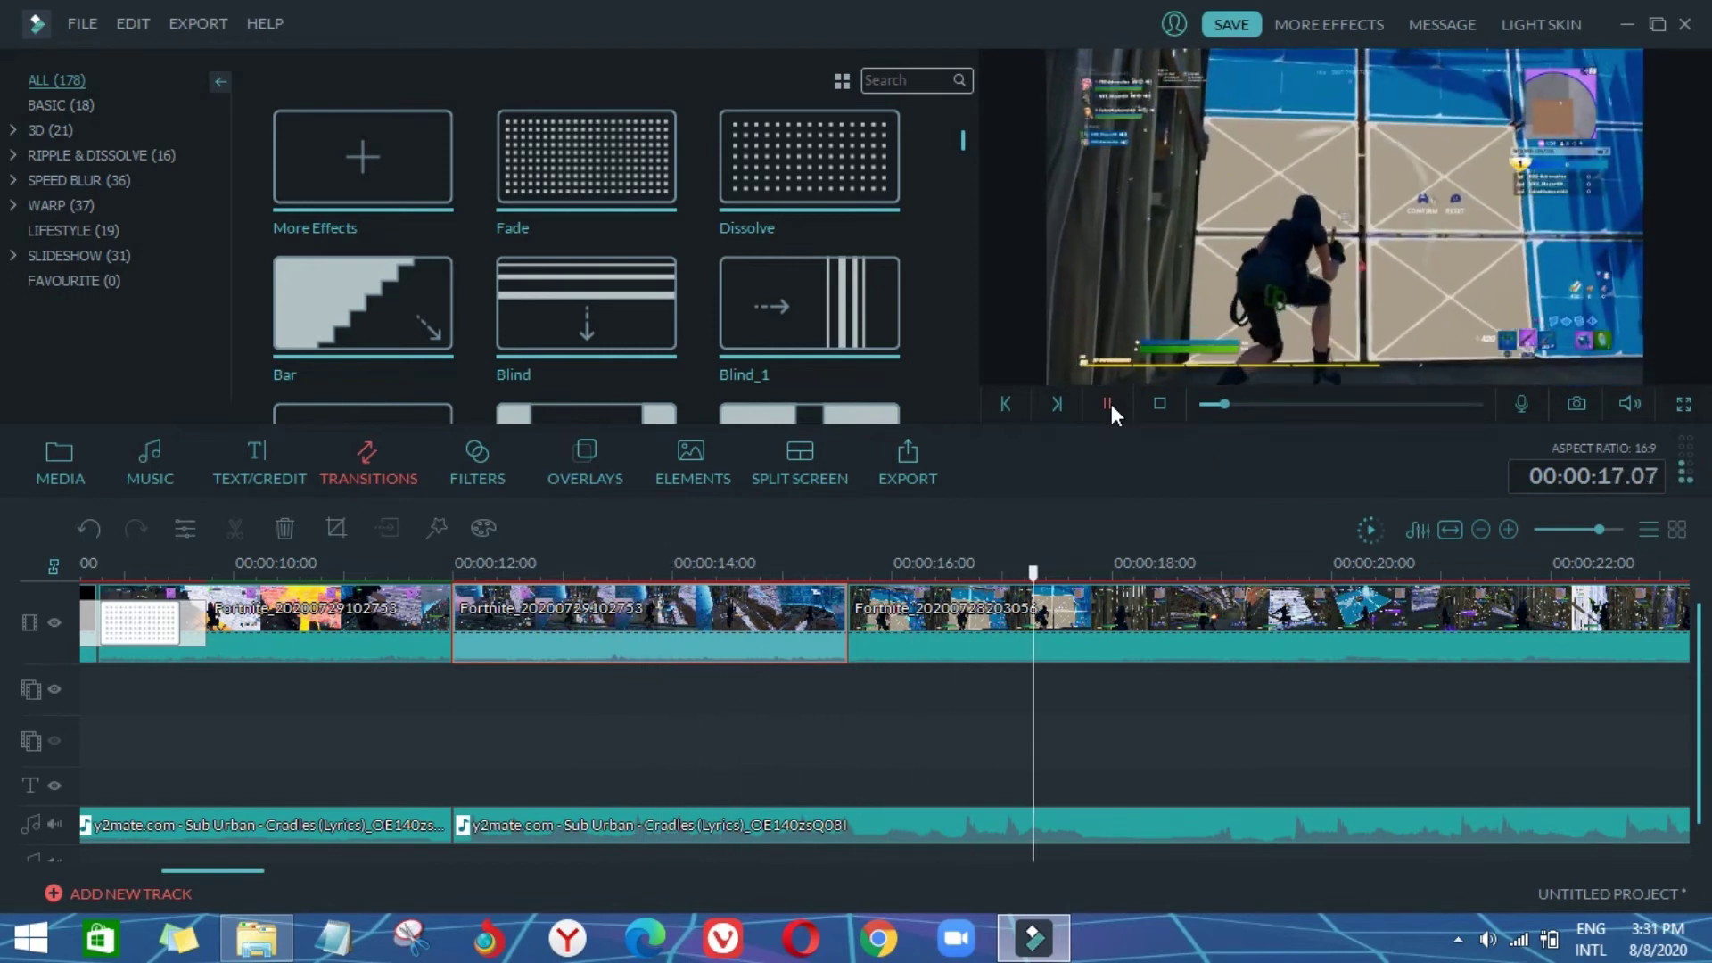
{"action": "left_click", "coordinate": [1109, 404]}
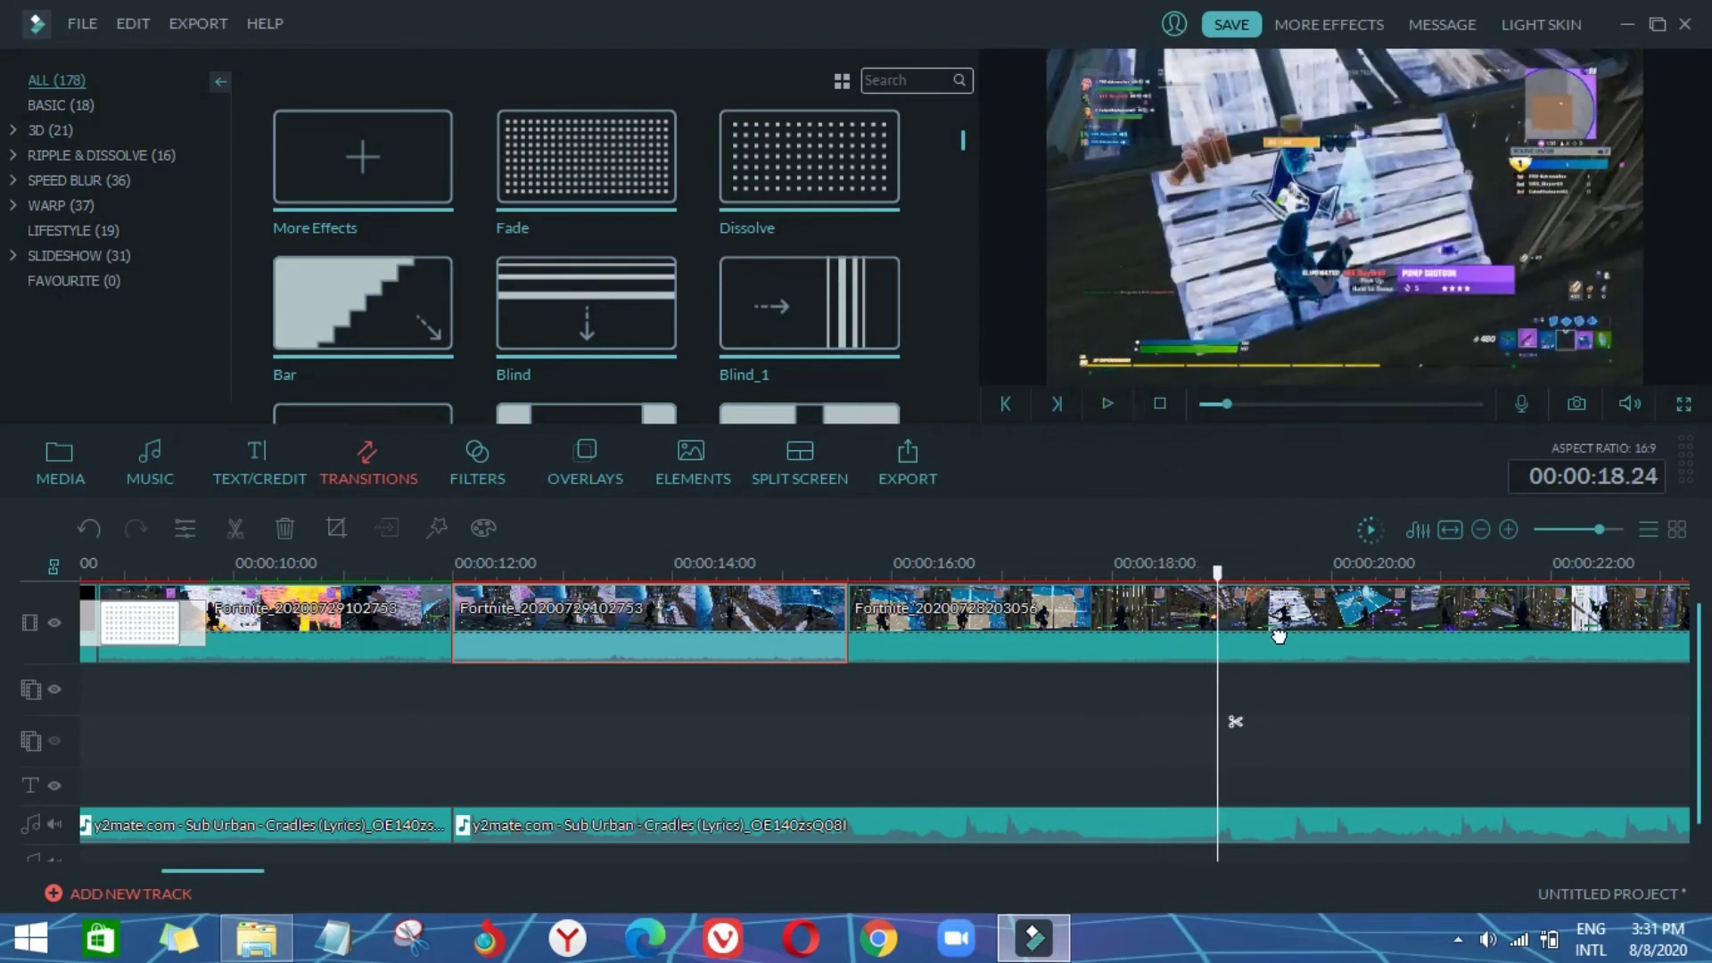
Step: Split the music track at 00:00:18.24
{"action": "left_click", "coordinate": [1279, 636]}
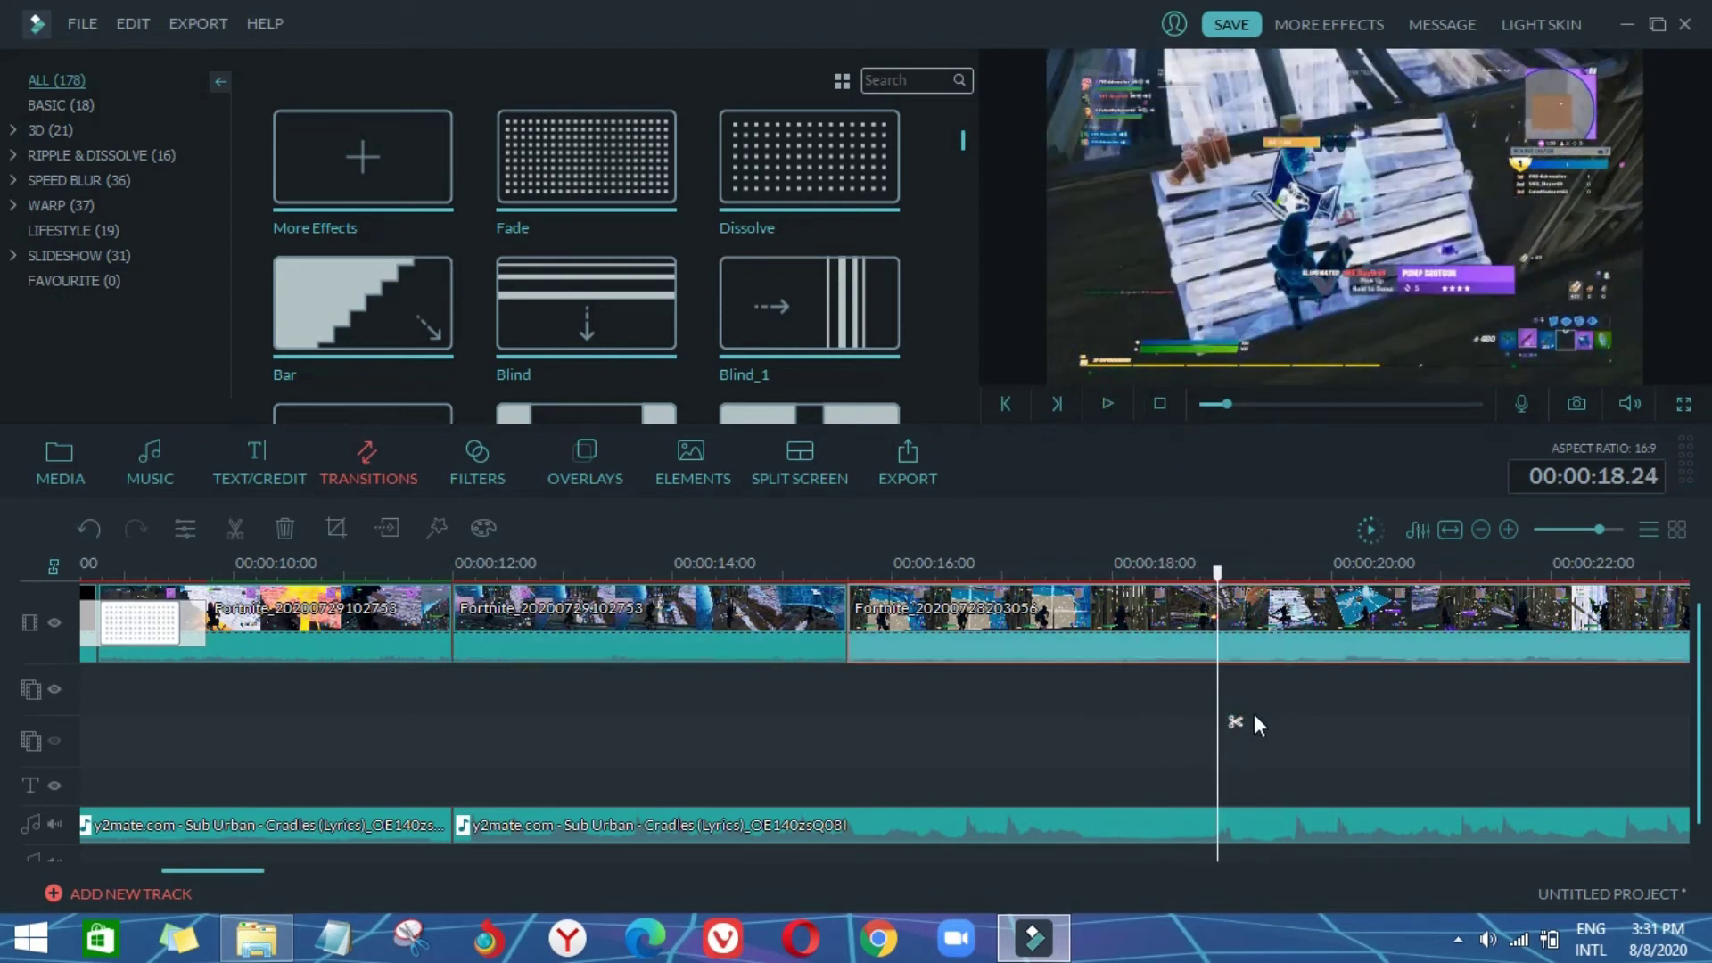
{"action": "left_click", "coordinate": [1208, 821]}
{"action": "left_click", "coordinate": [1234, 720]}
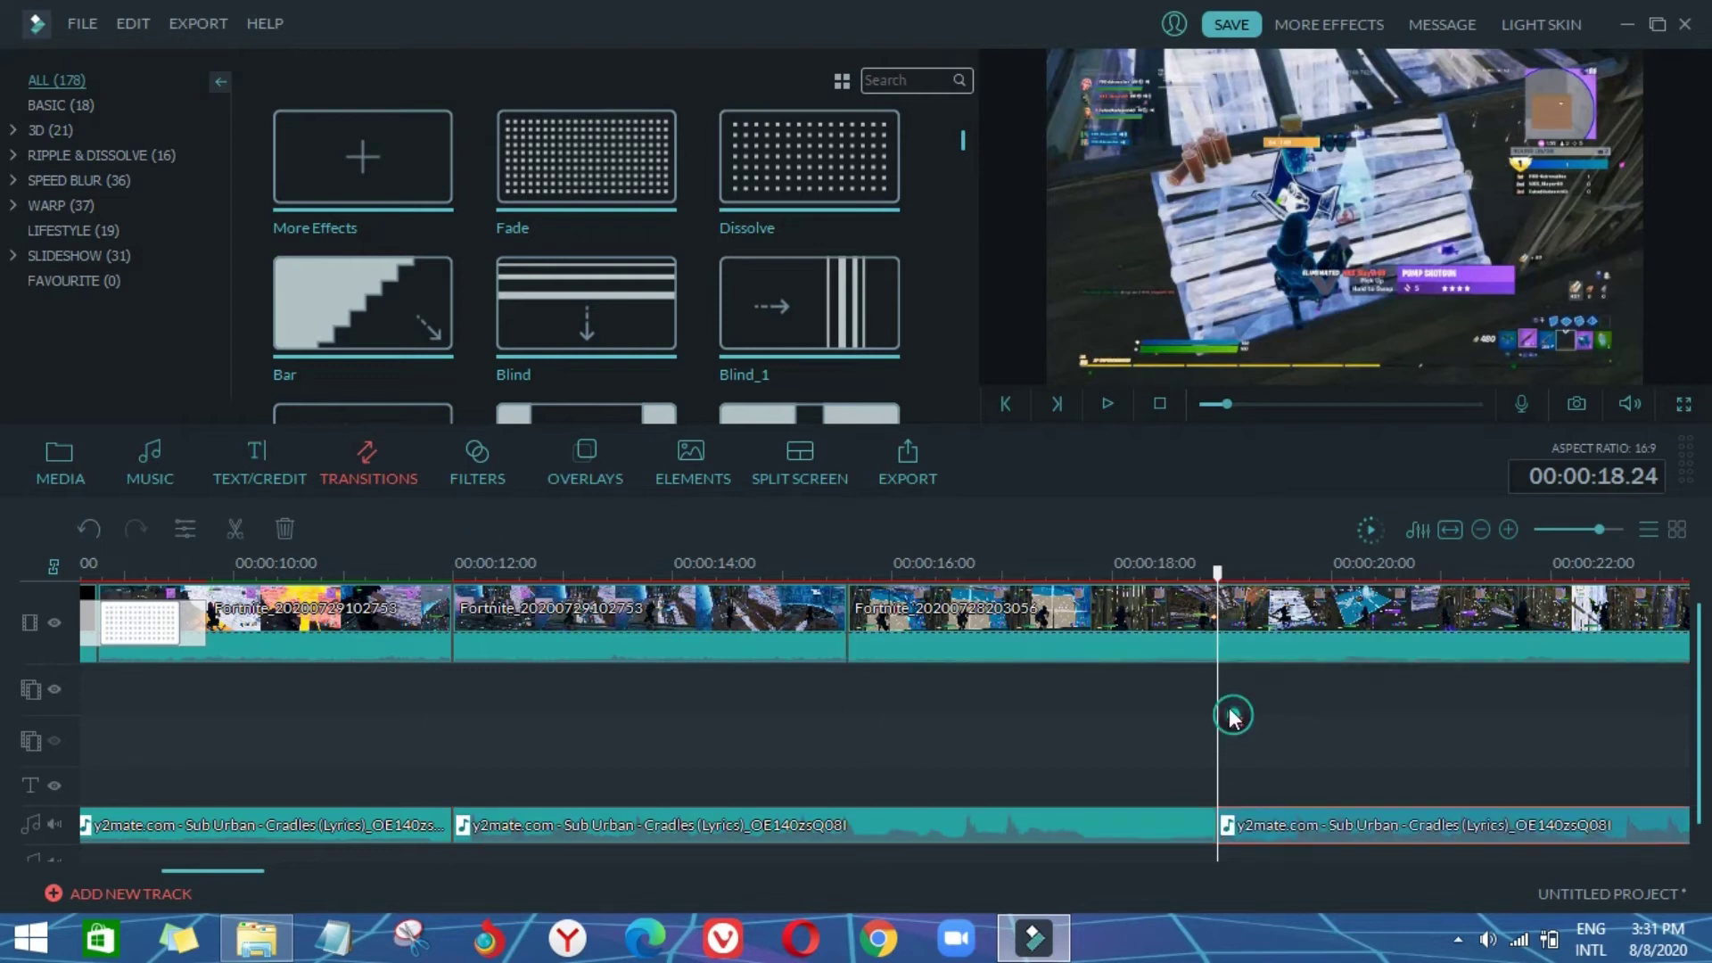
{"action": "left_click", "coordinate": [1079, 569]}
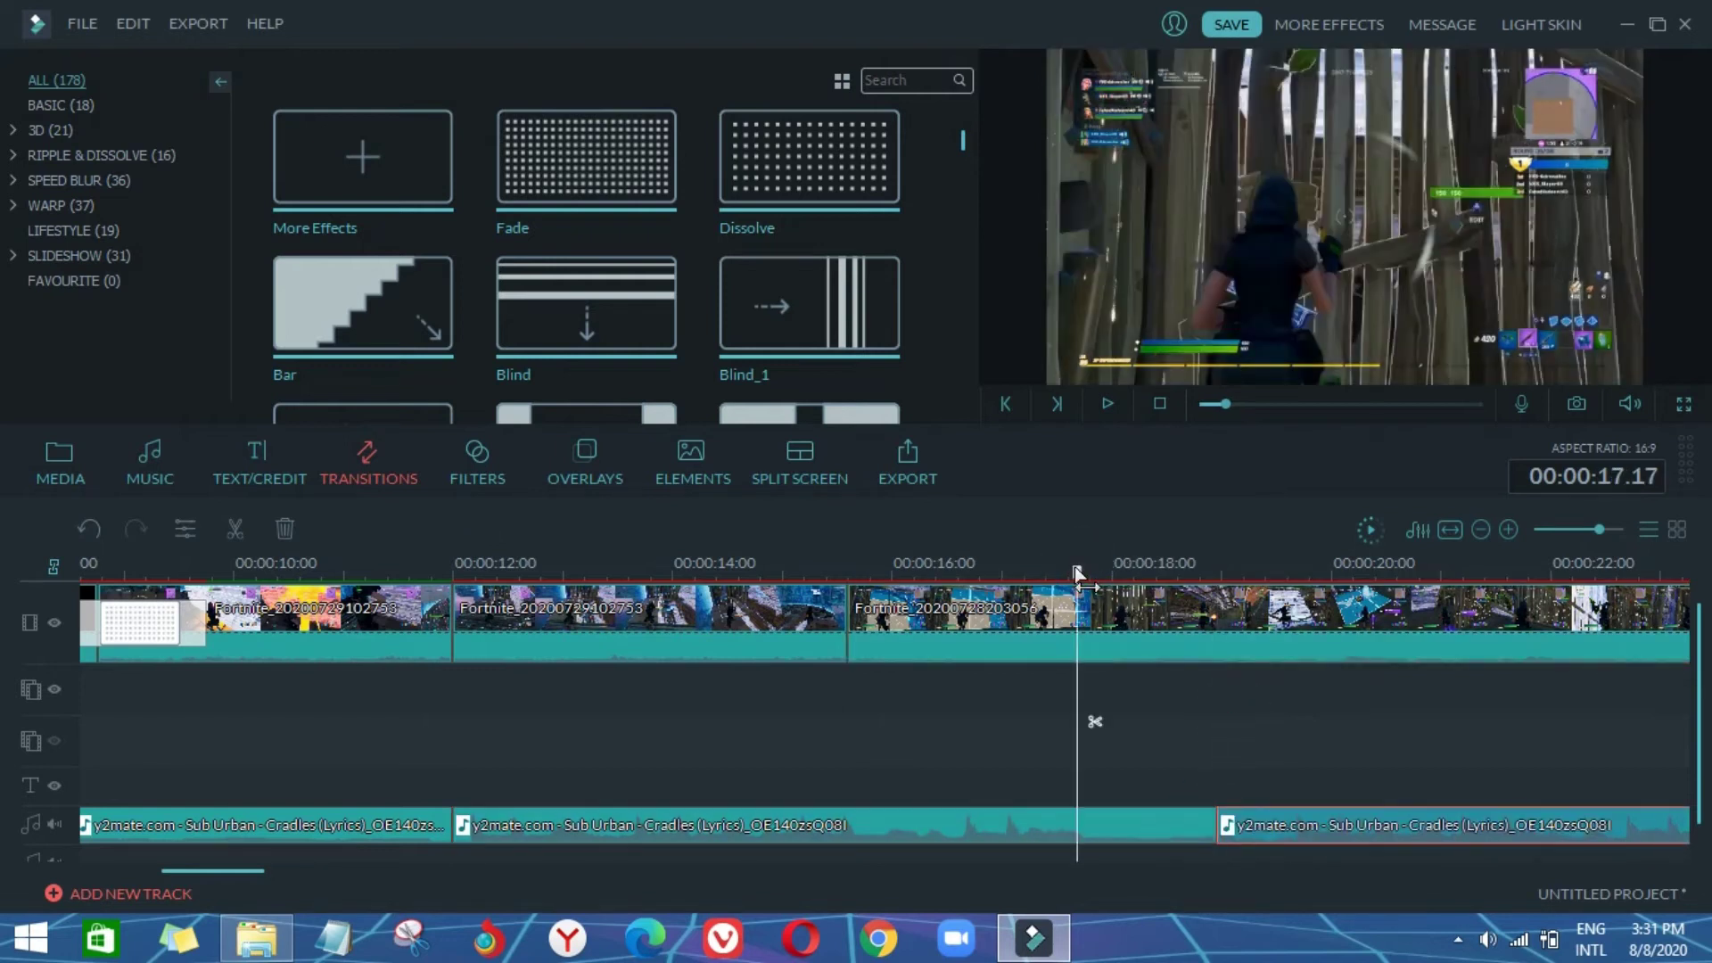
{"action": "left_click", "coordinate": [1110, 401]}
{"action": "left_click", "coordinate": [1110, 401]}
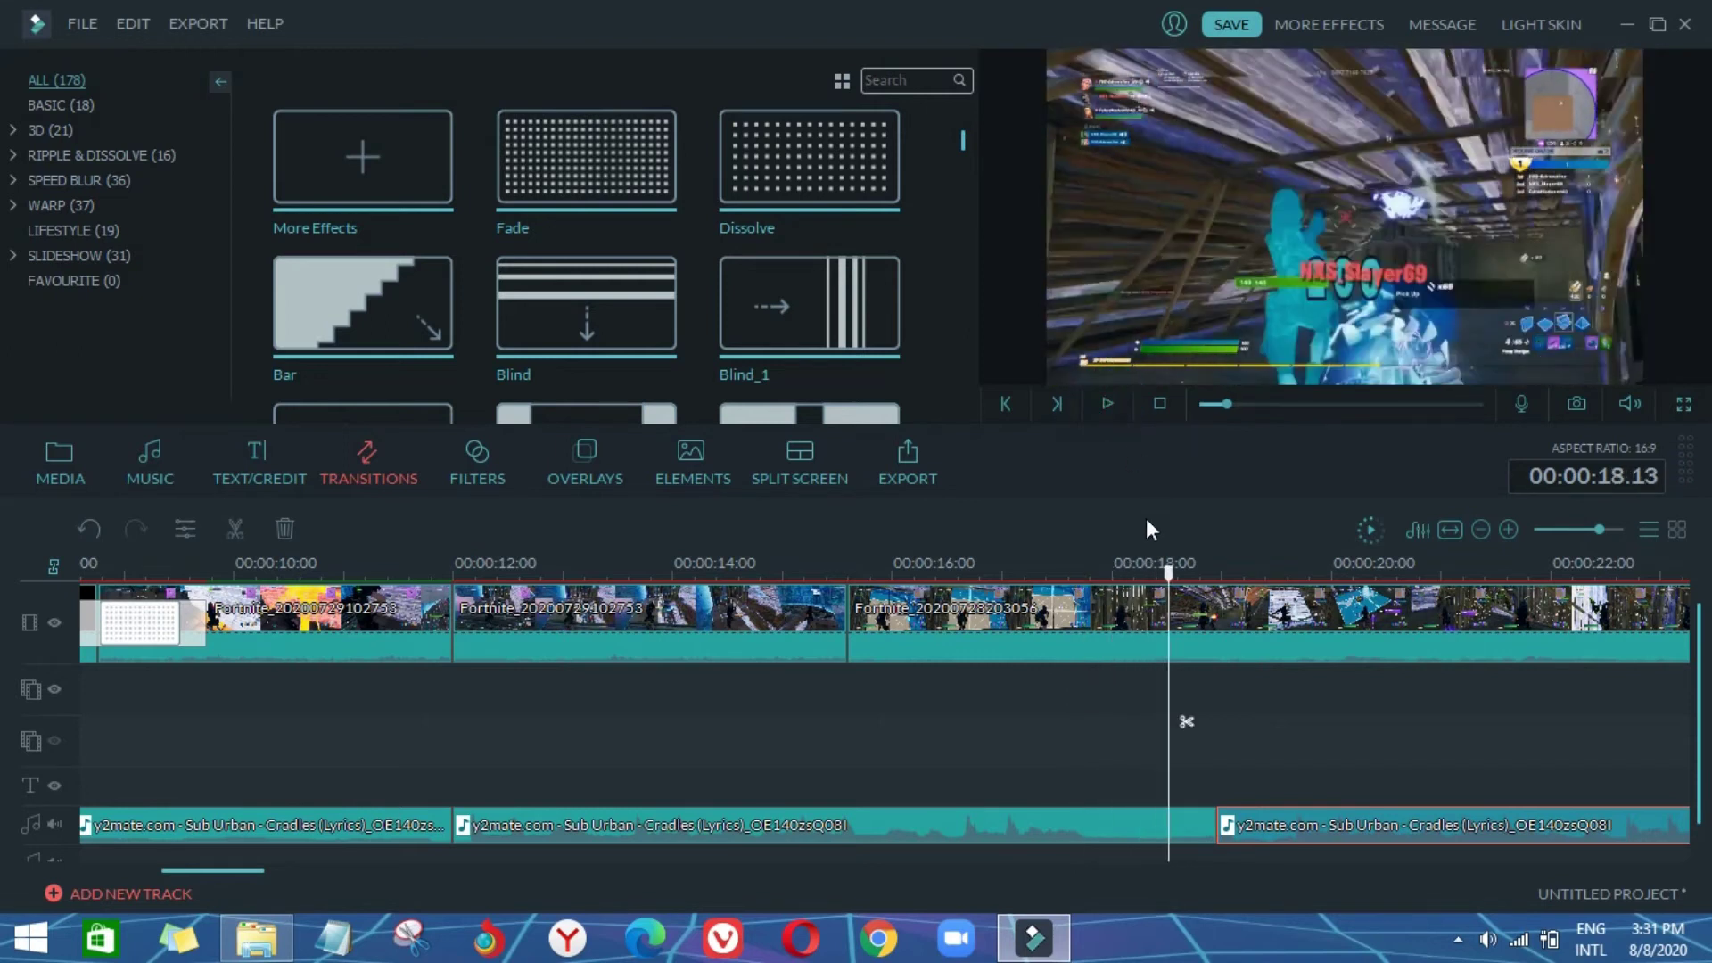
{"action": "left_click_drag", "start_coordinate": [1170, 573], "coordinate": [1157, 575]}
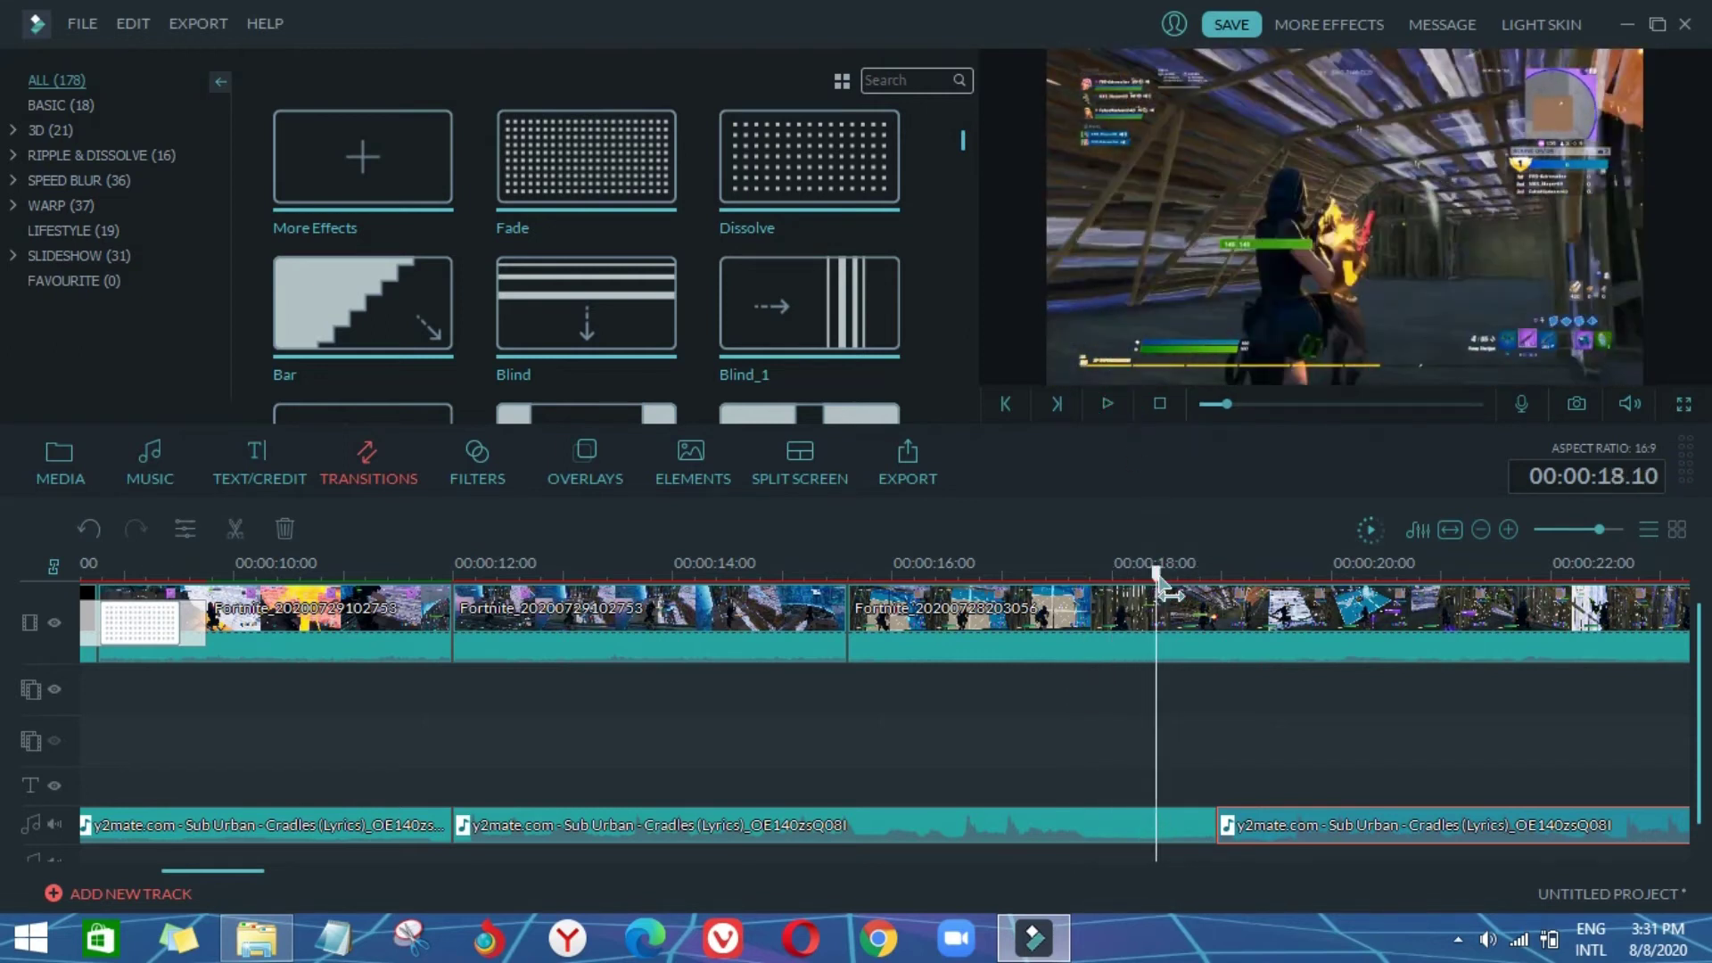
{"action": "left_click", "coordinate": [1174, 721]}
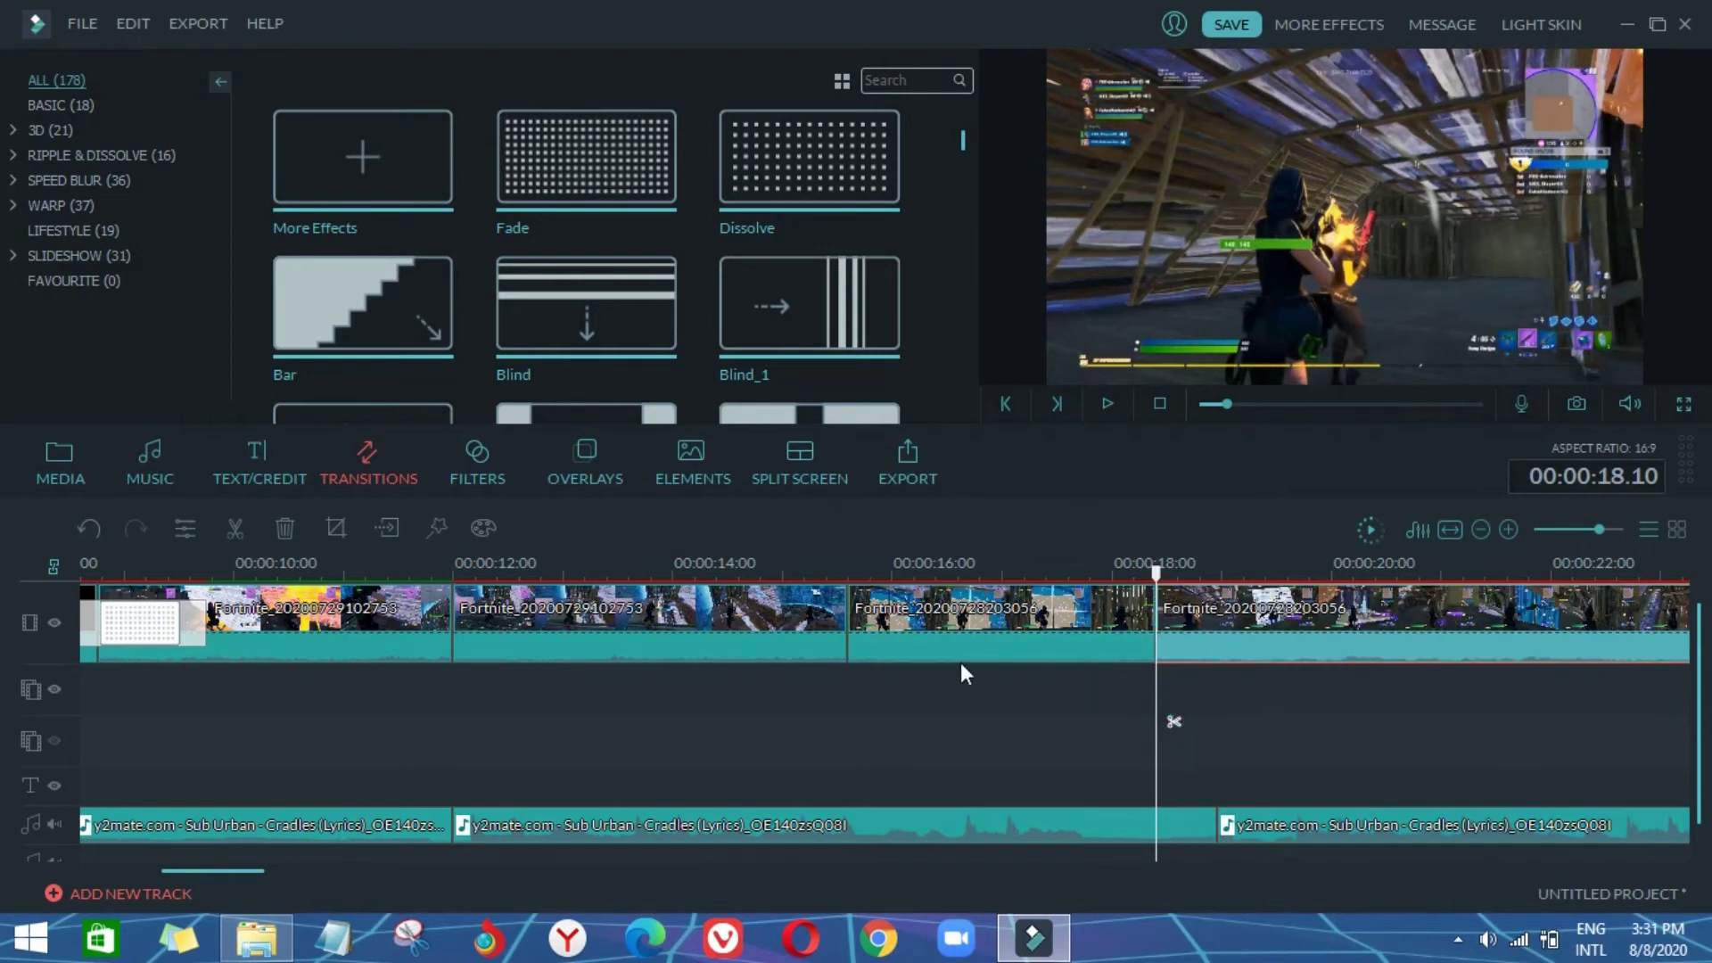
{"action": "left_click", "coordinate": [532, 571]}
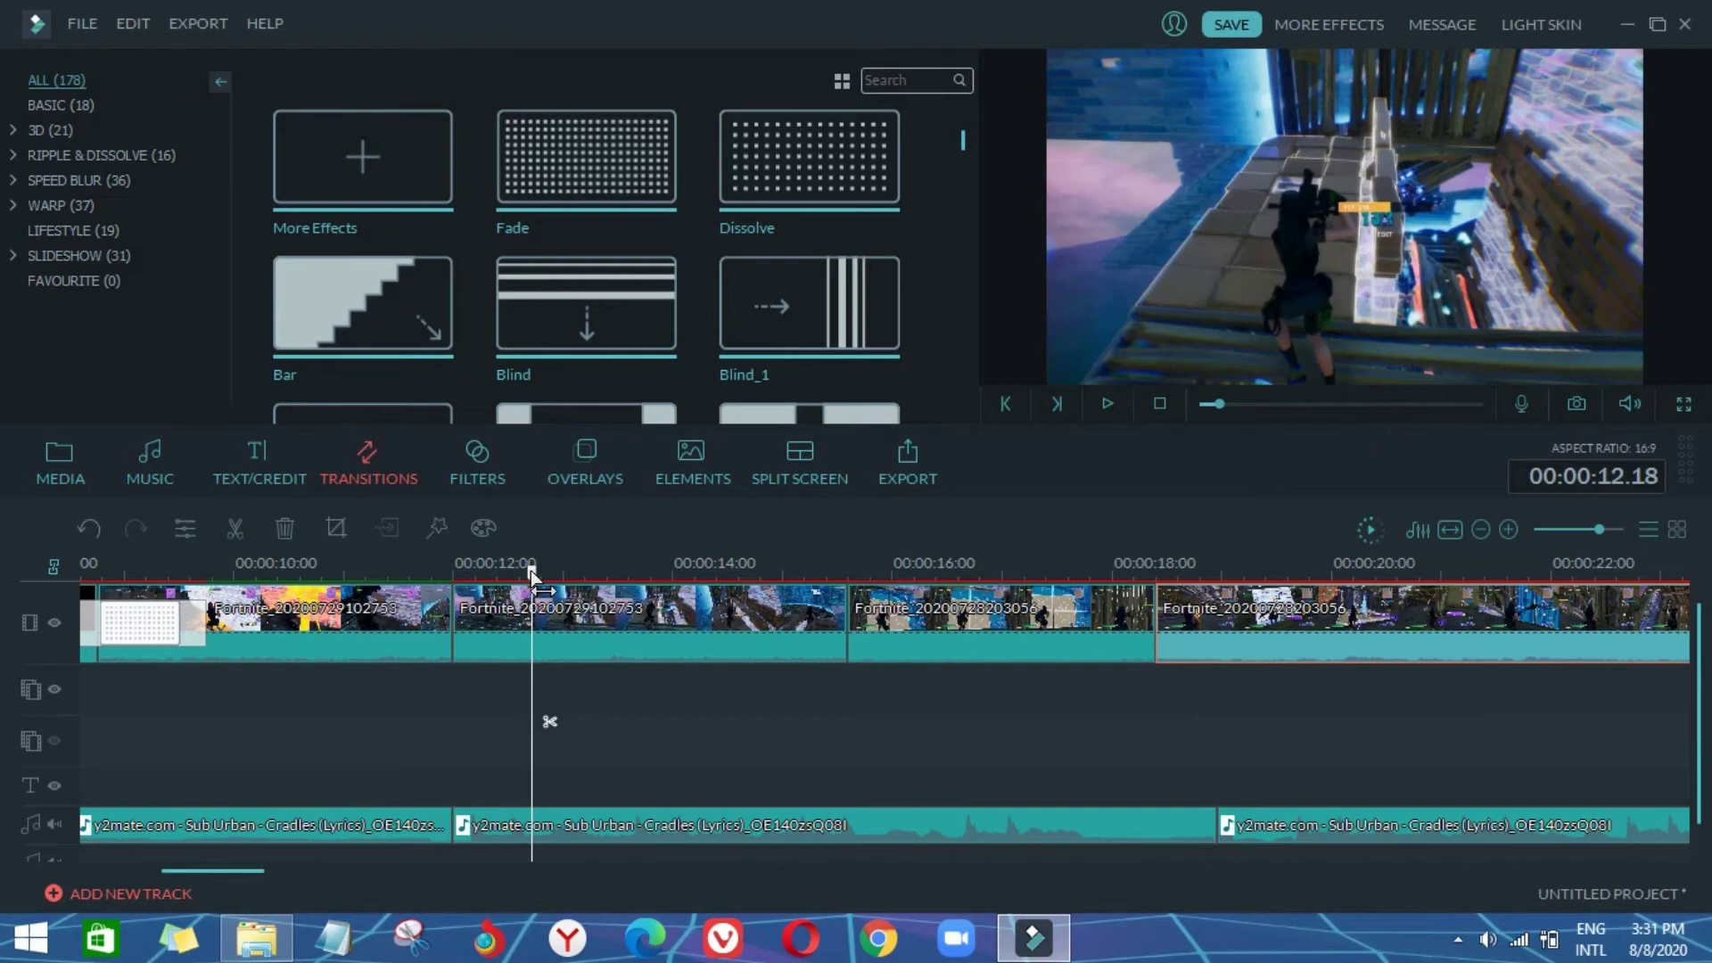
{"action": "left_click", "coordinate": [811, 637]}
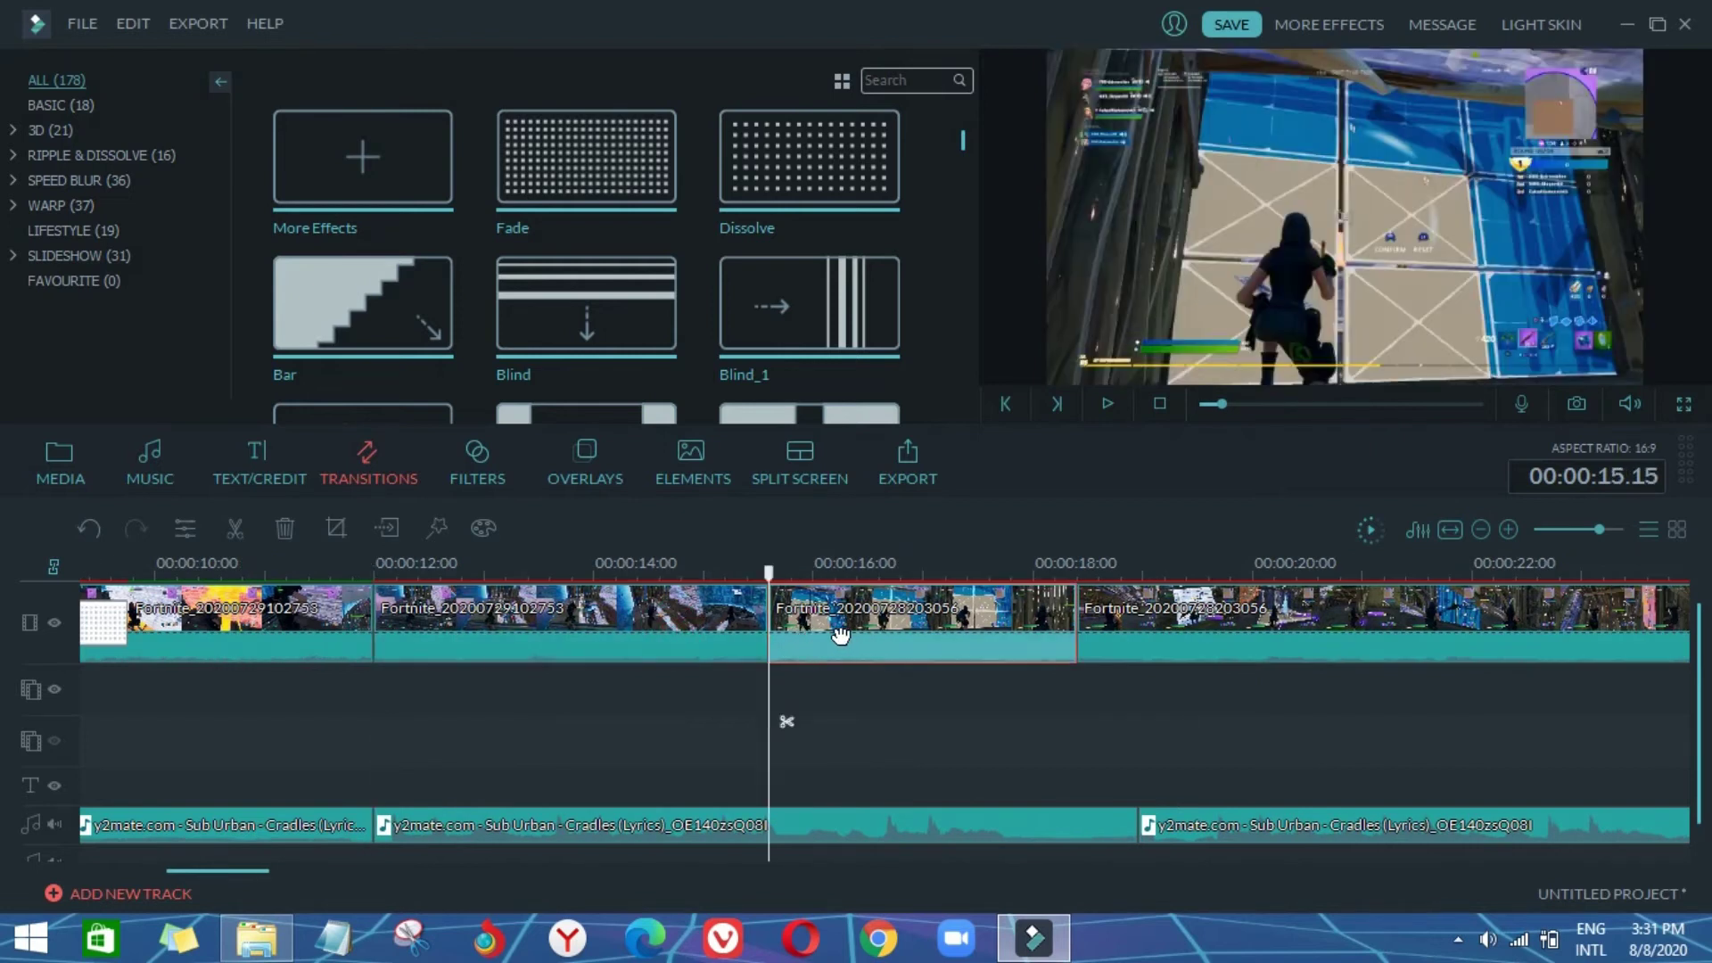
{"action": "left_click", "coordinate": [729, 624]}
{"action": "left_click_drag", "start_coordinate": [771, 624], "coordinate": [805, 627]}
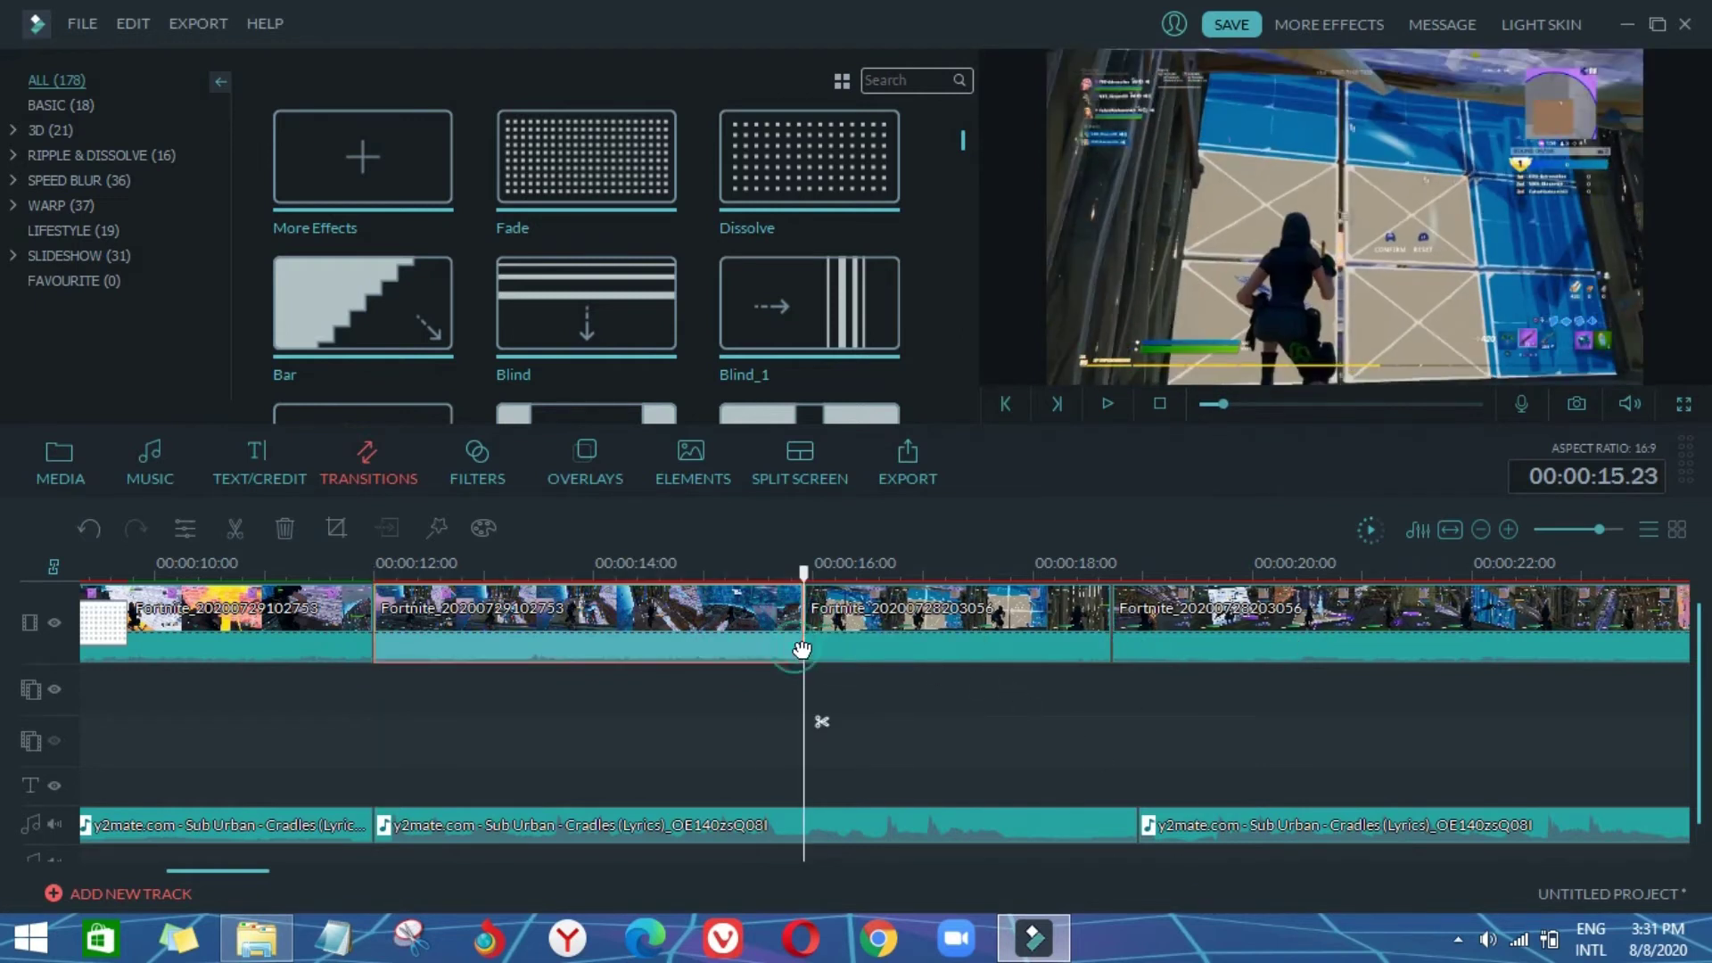
{"action": "left_click_drag", "start_coordinate": [803, 650], "coordinate": [826, 640]}
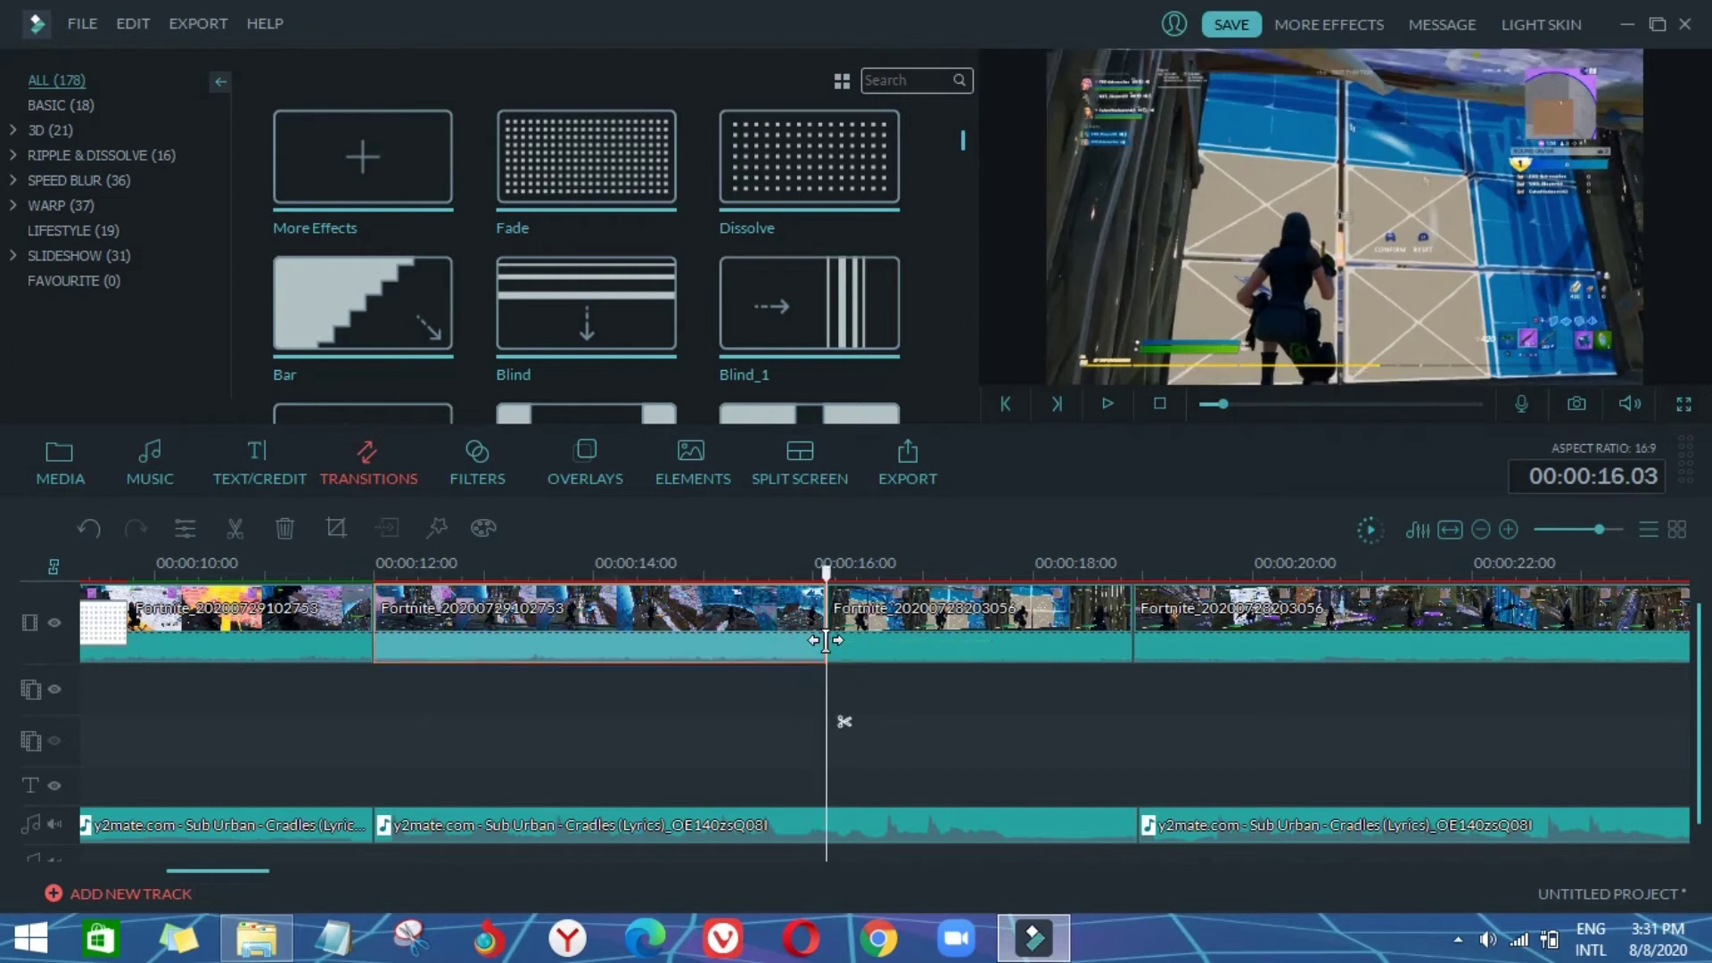
Step: Lengthen the slowed Fortnite clip by one more frame so that it ends at 00:00:16.04
{"action": "left_click", "coordinate": [1179, 662]}
{"action": "left_click", "coordinate": [807, 624]}
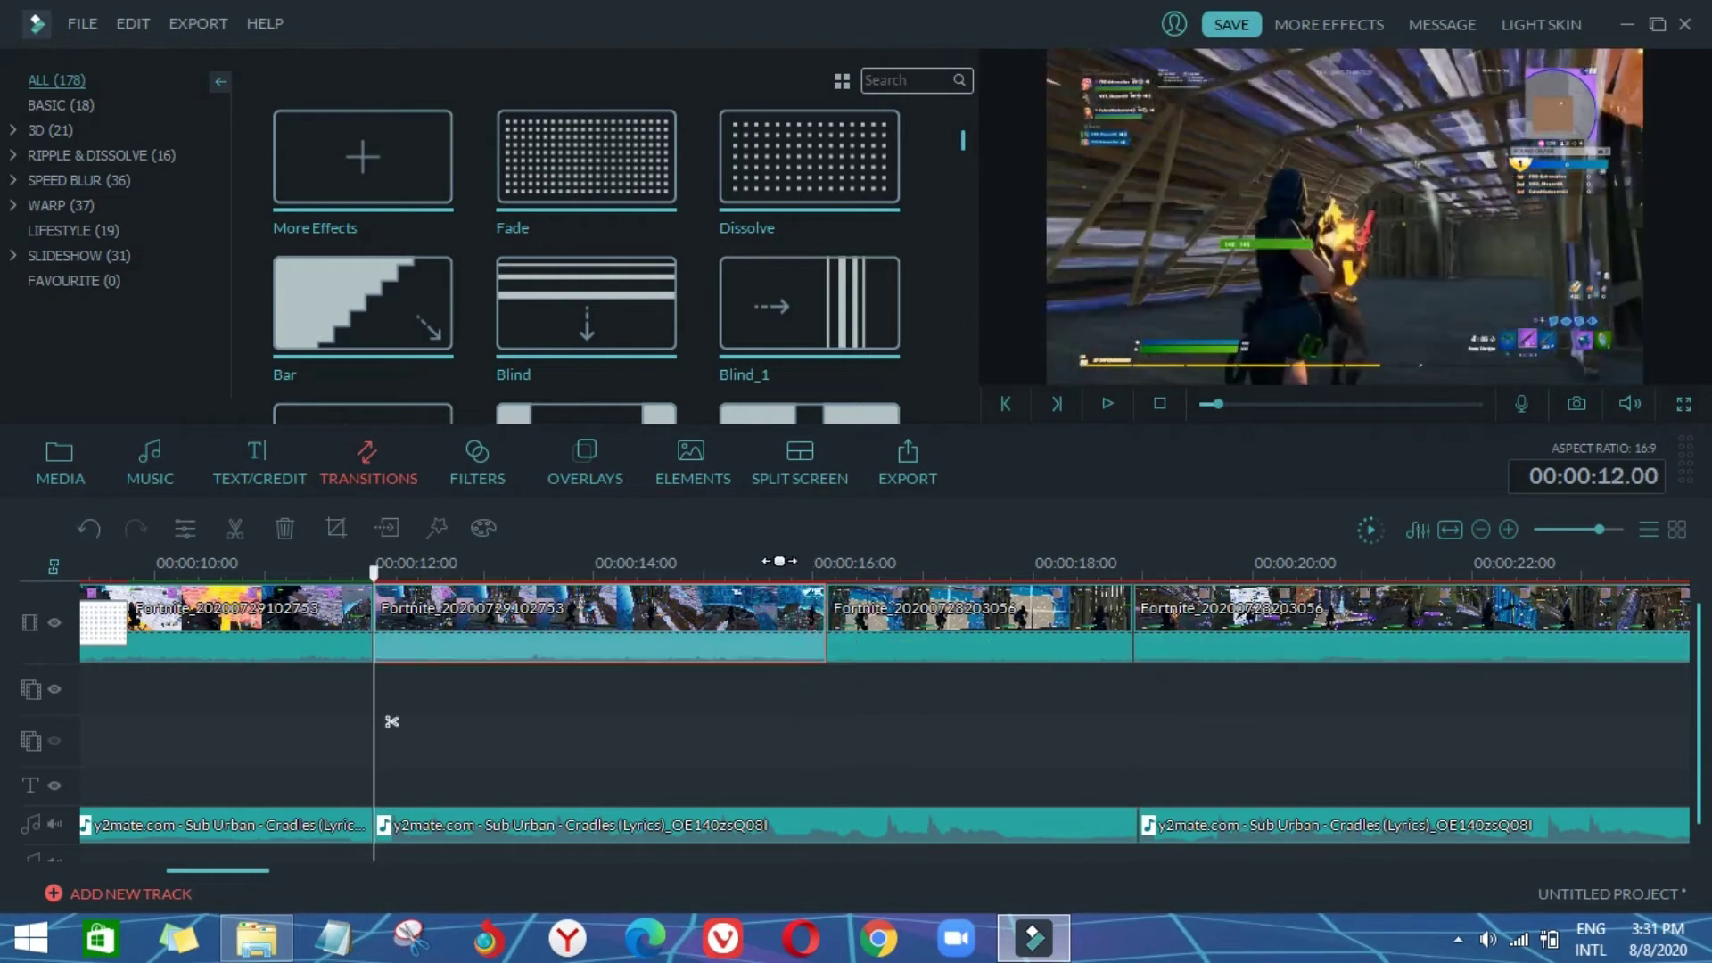
{"action": "left_click", "coordinate": [856, 625]}
{"action": "scroll", "coordinate": [856, 624], "scroll_direction": "up", "scroll_amount": 1}
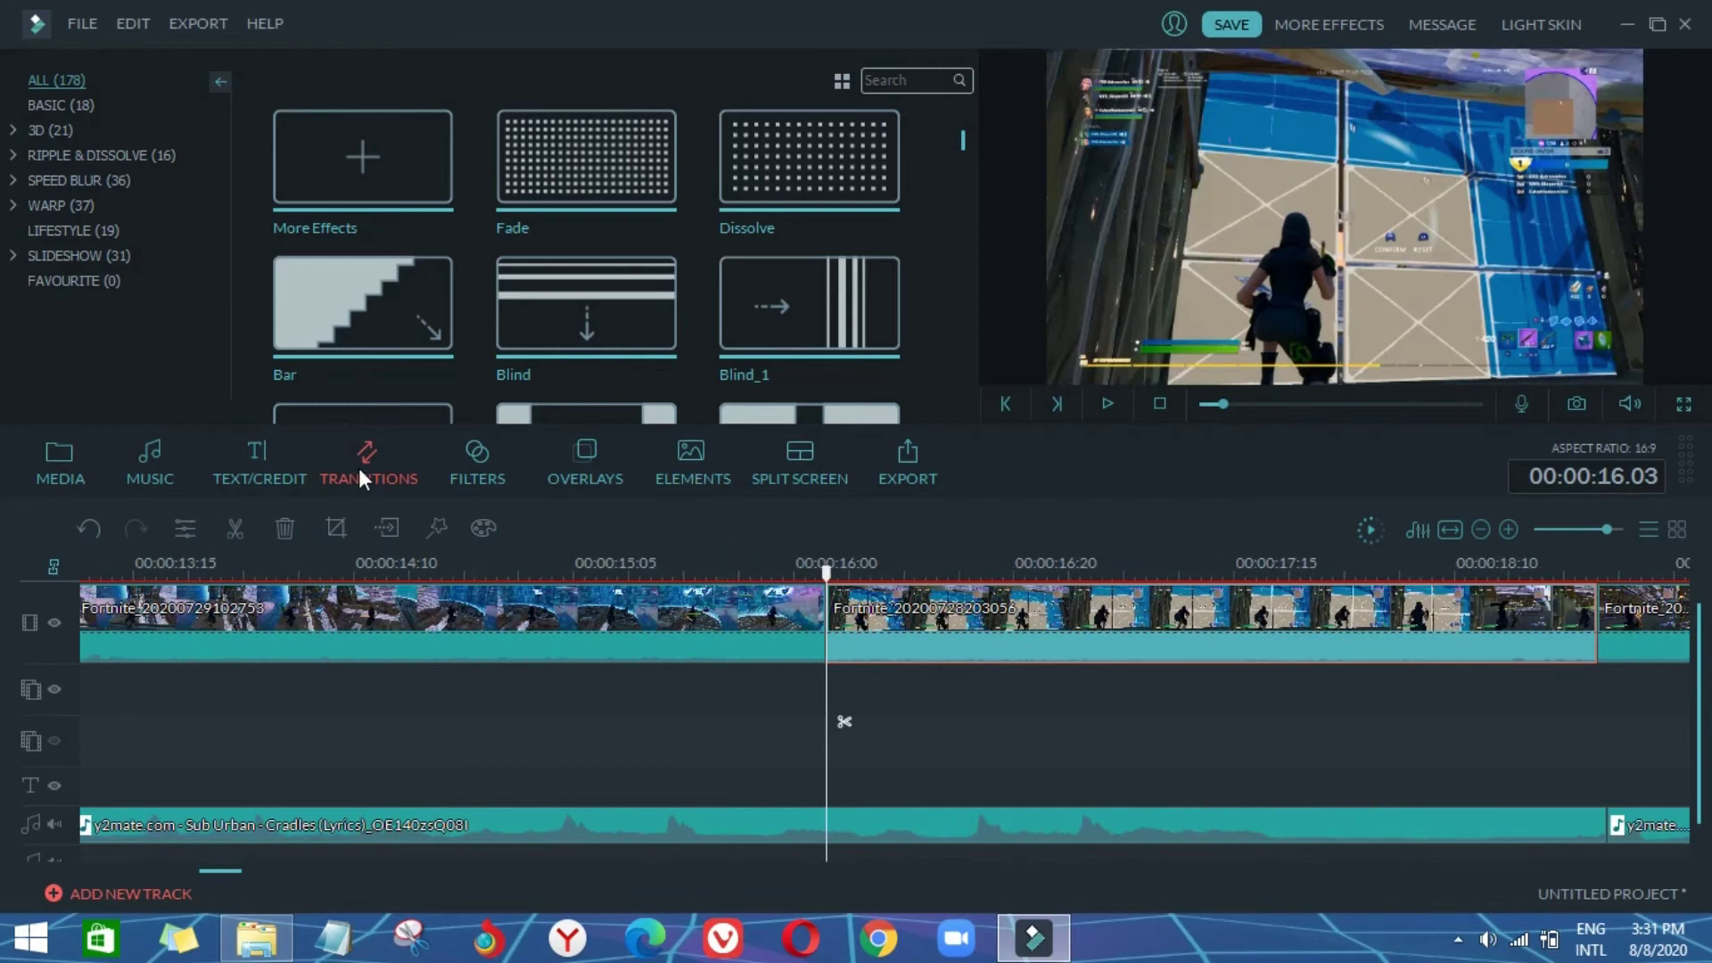
{"action": "scroll", "coordinate": [267, 571], "scroll_direction": "up", "scroll_amount": 2}
{"action": "left_click", "coordinate": [676, 625]}
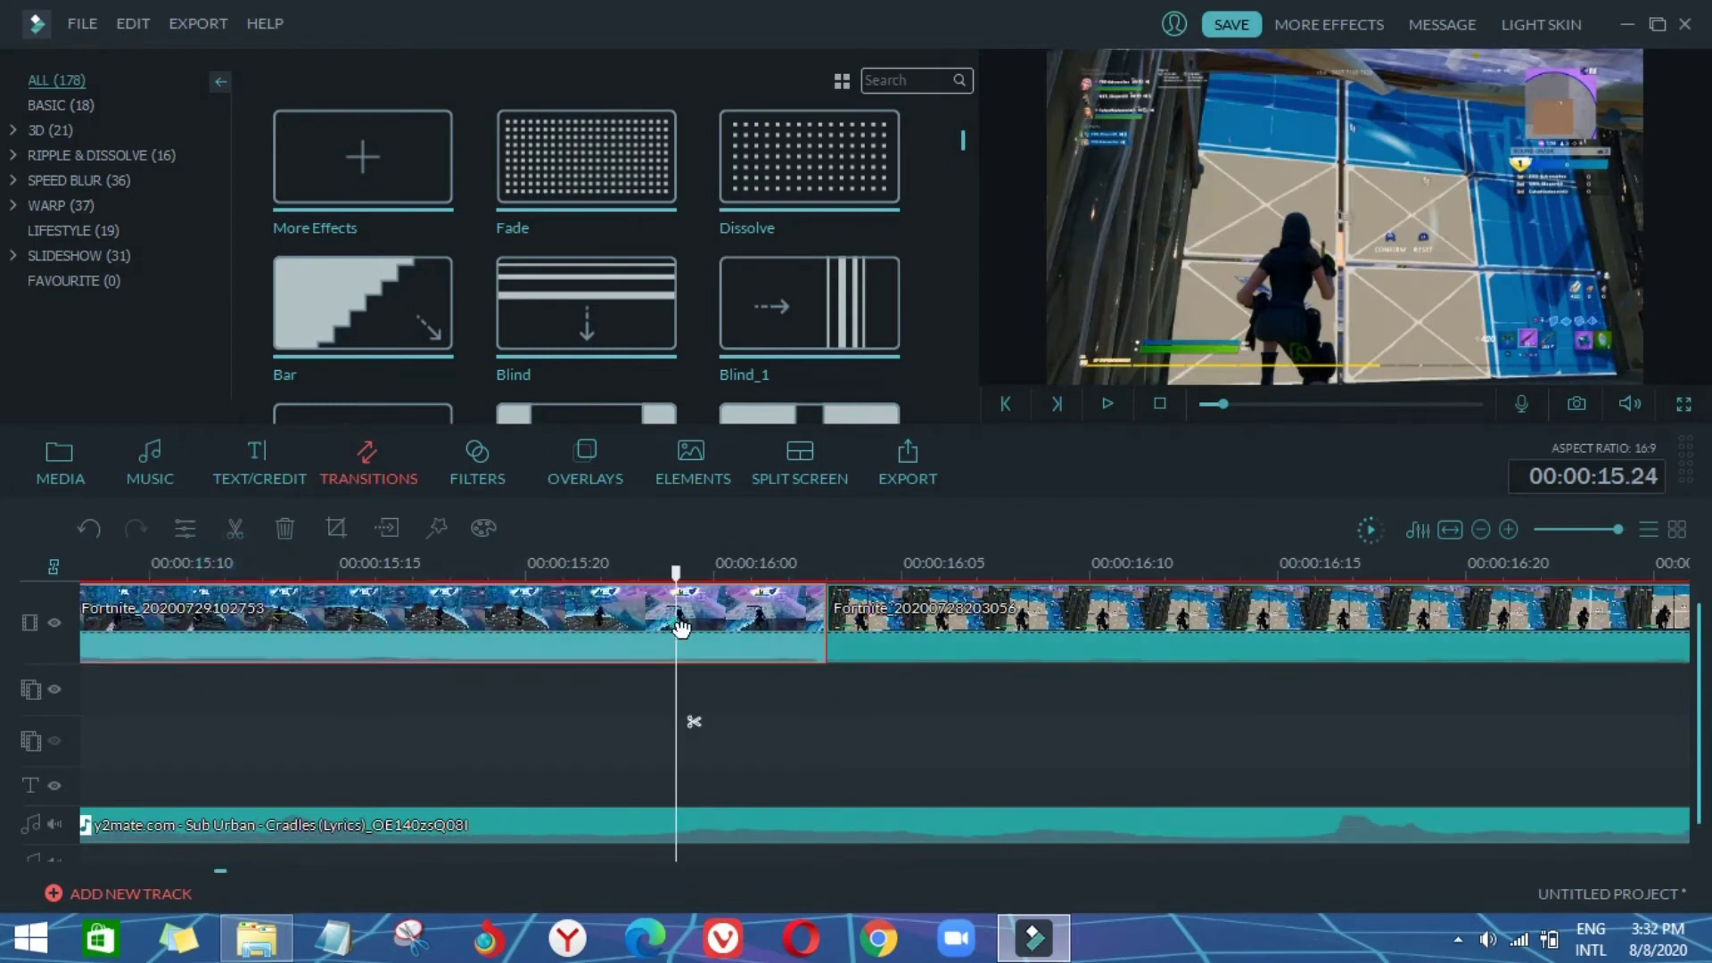
{"action": "left_click_drag", "start_coordinate": [822, 628], "coordinate": [863, 629]}
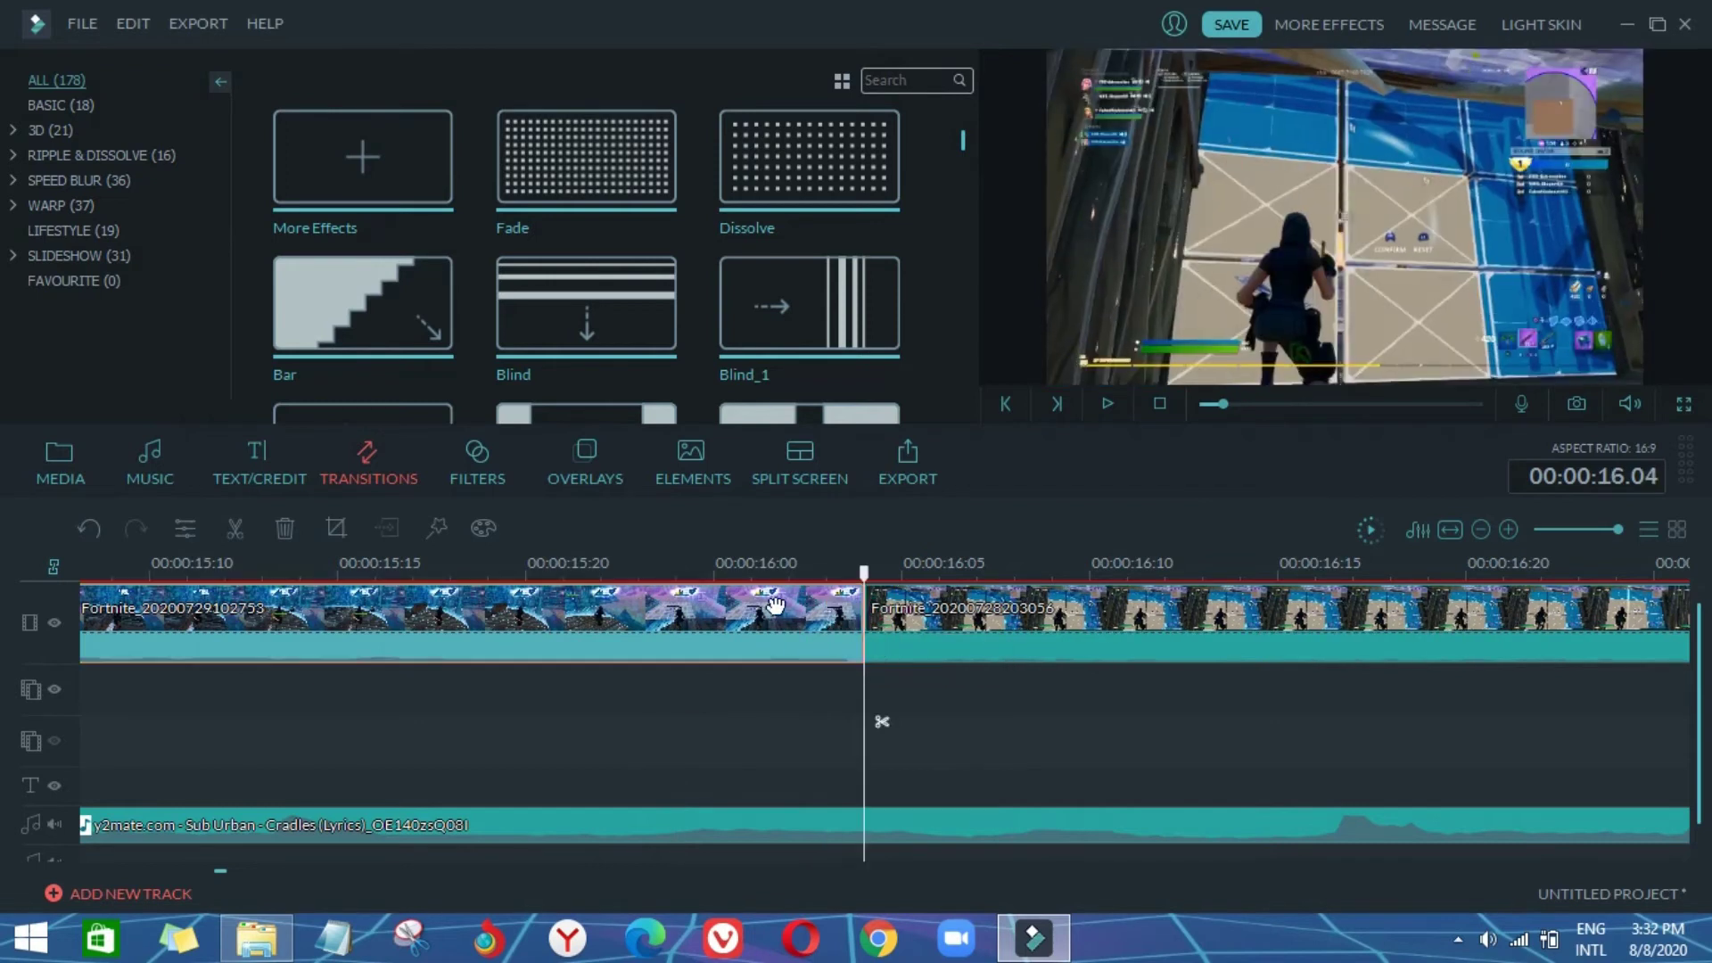
{"action": "scroll", "coordinate": [922, 666], "scroll_direction": "down", "scroll_amount": 10}
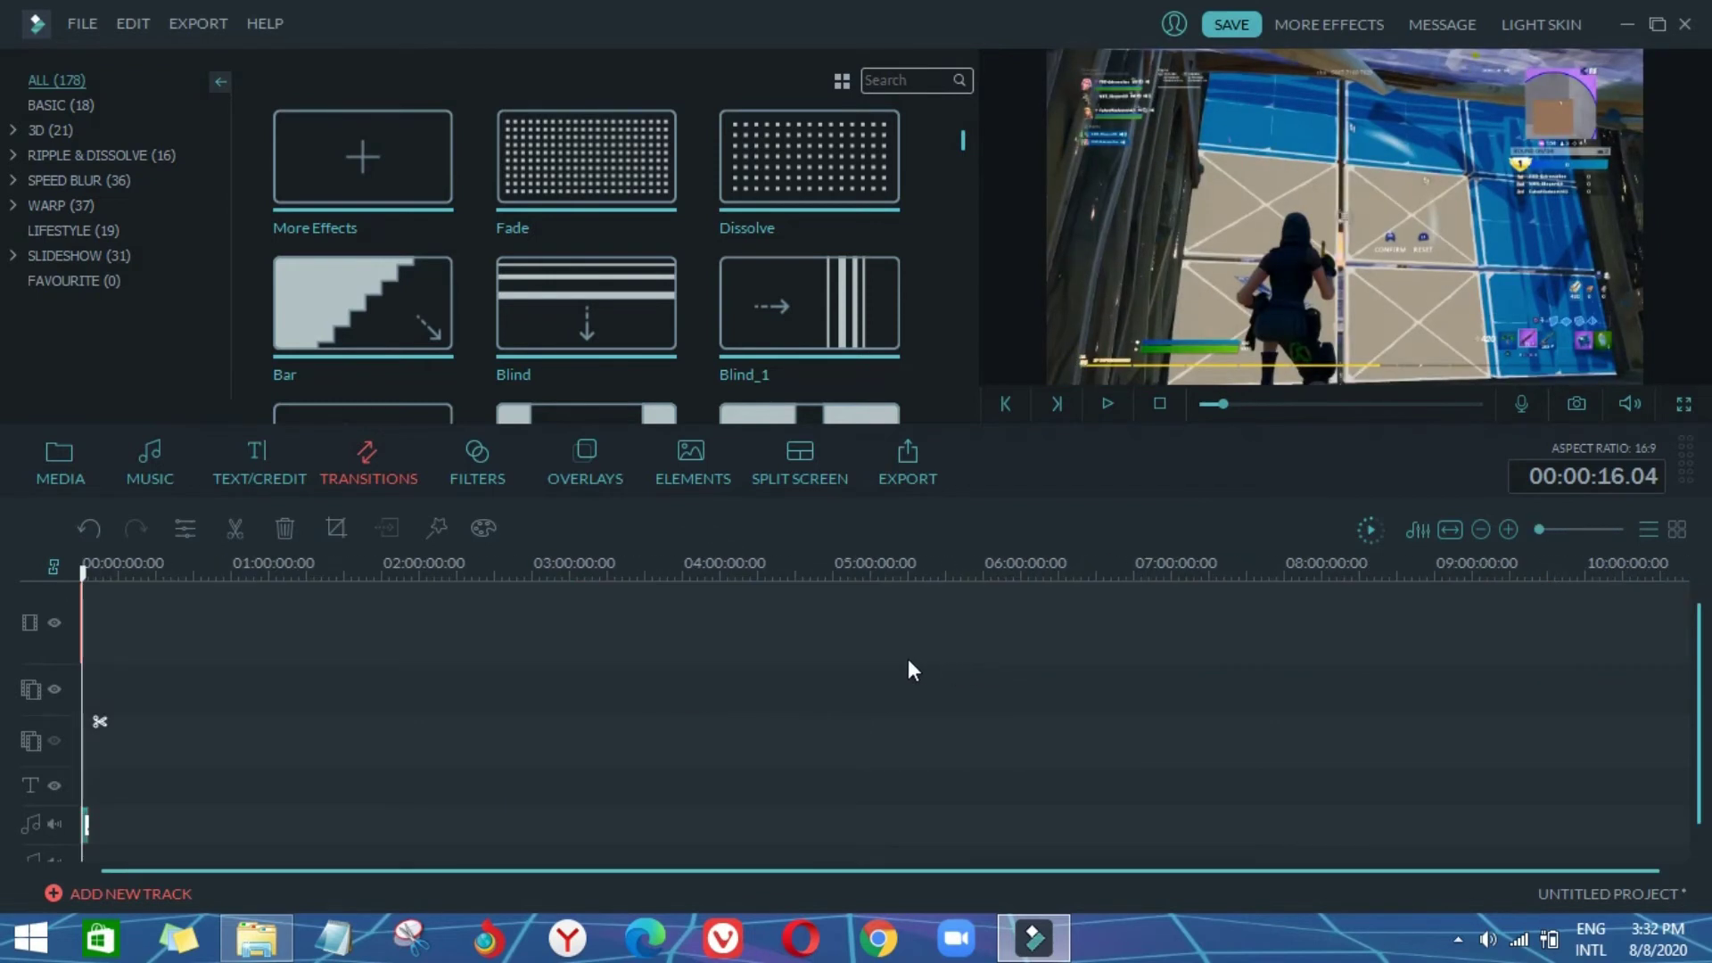
{"action": "scroll", "coordinate": [626, 568], "scroll_direction": "up", "scroll_amount": 8}
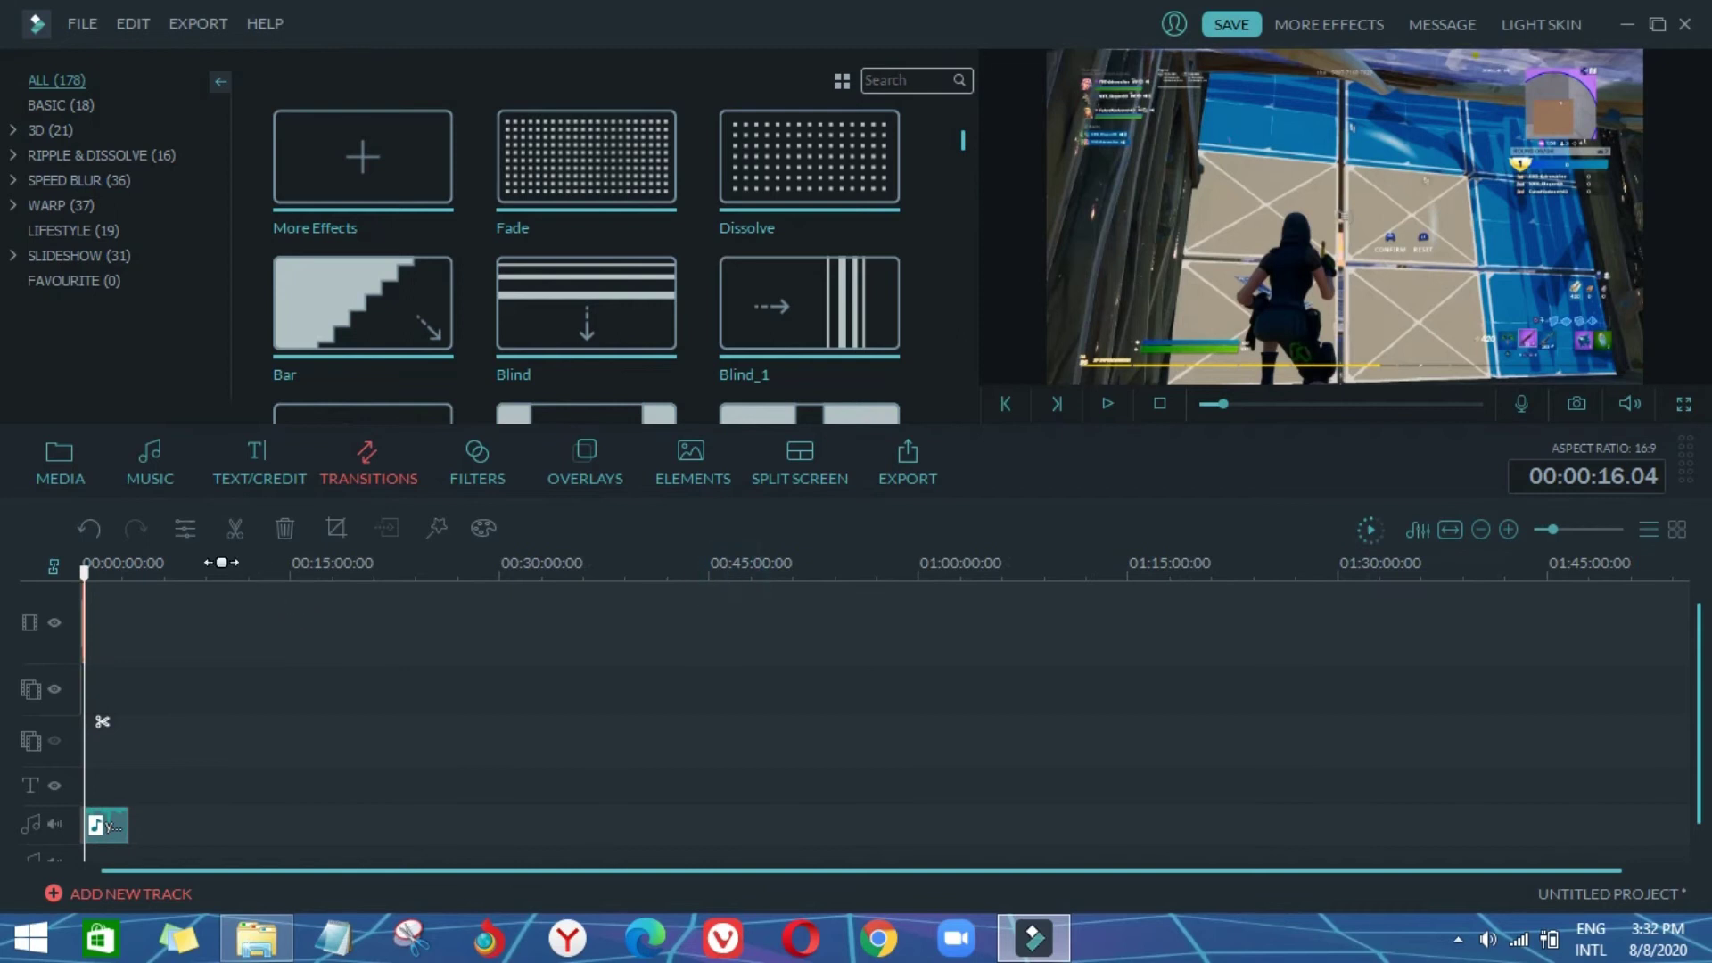
{"action": "scroll", "coordinate": [424, 618], "scroll_direction": "up", "scroll_amount": 2}
{"action": "scroll", "coordinate": [424, 617], "scroll_direction": "up", "scroll_amount": 3}
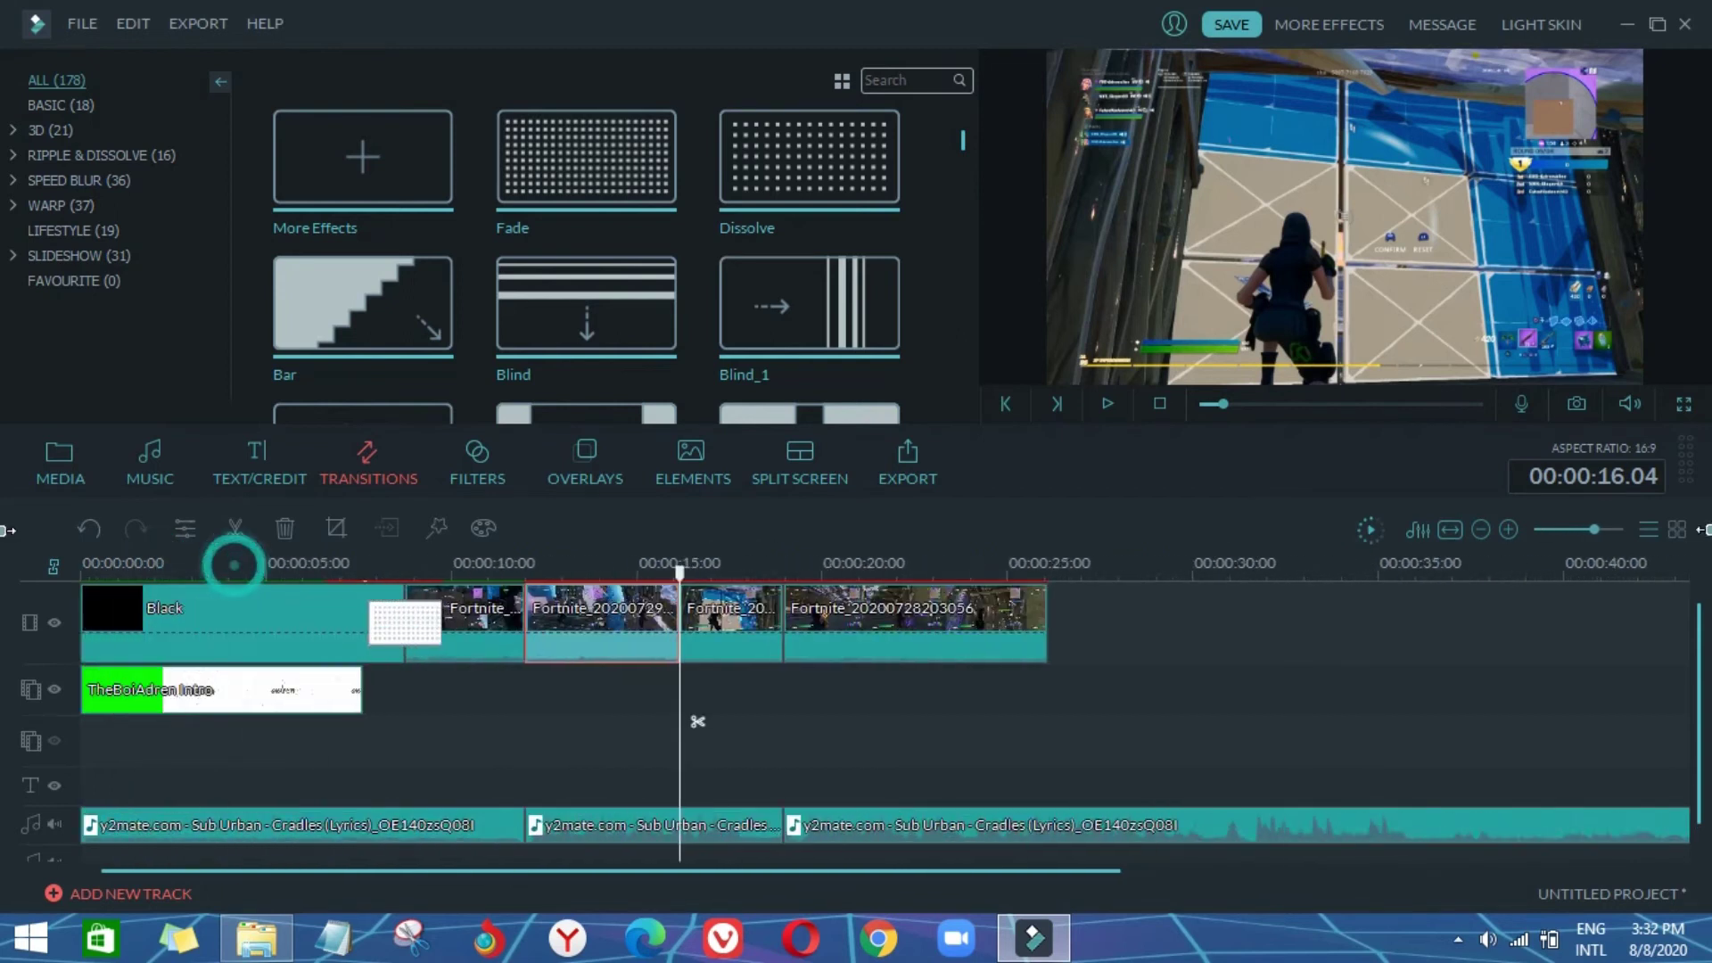
{"action": "left_click", "coordinate": [1124, 615]}
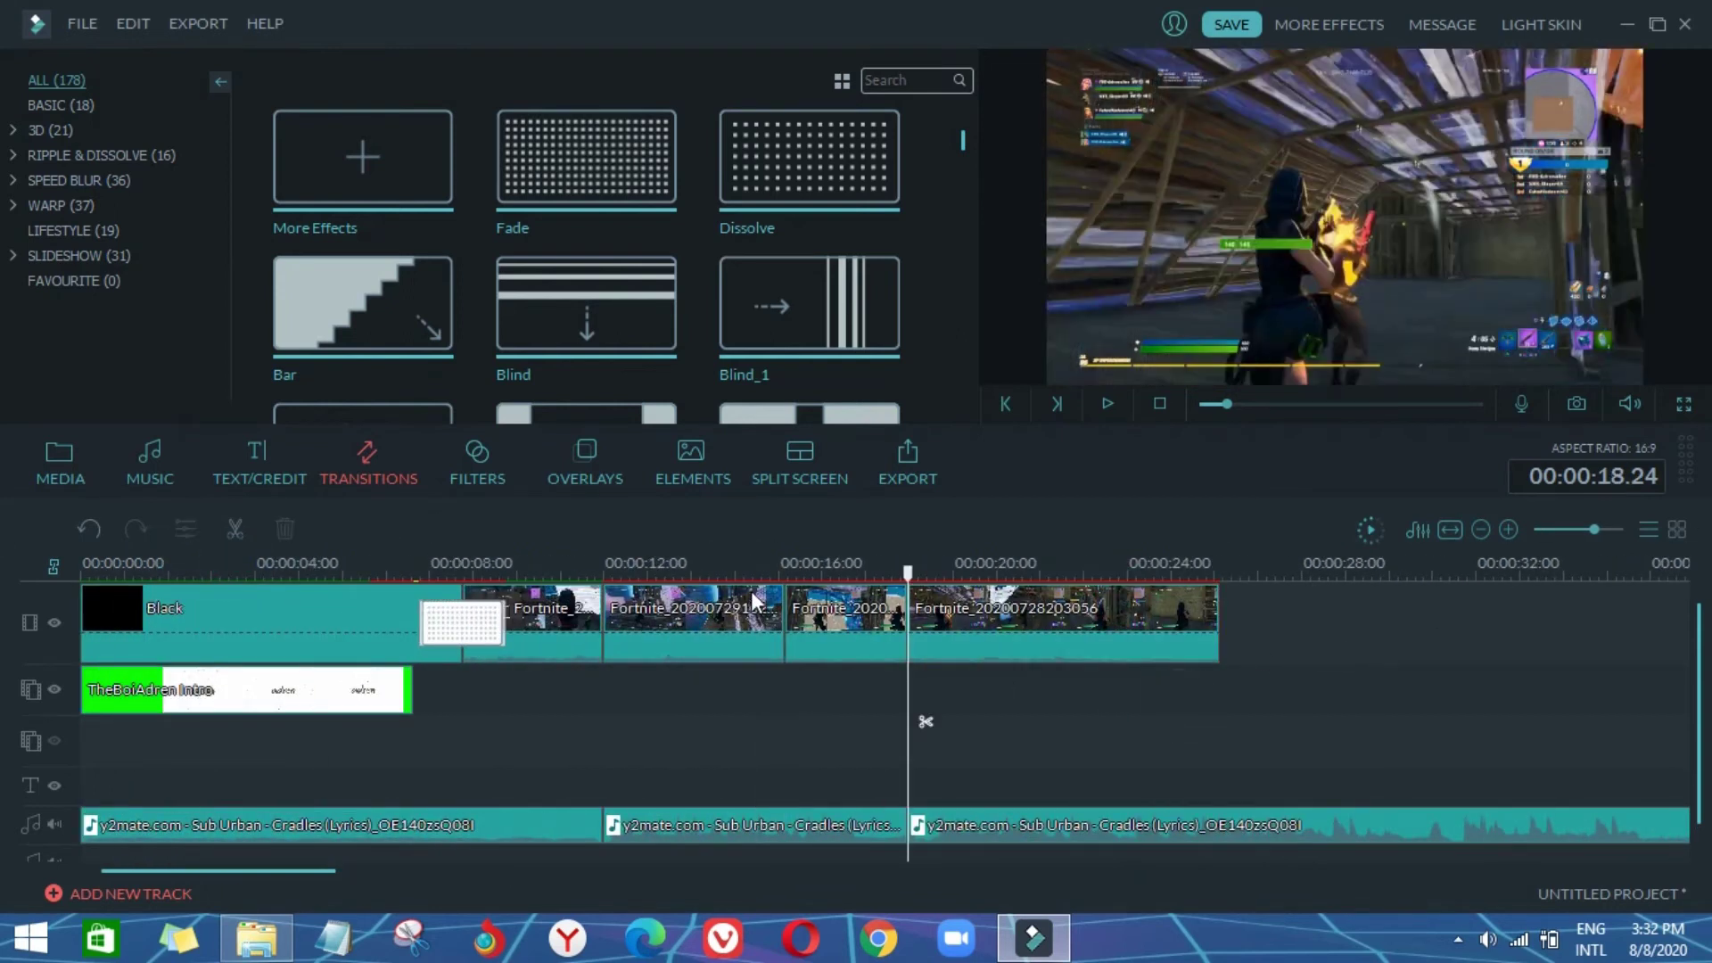
{"action": "left_click_drag", "start_coordinate": [567, 568], "coordinate": [810, 568]}
{"action": "left_click", "coordinate": [1103, 409]}
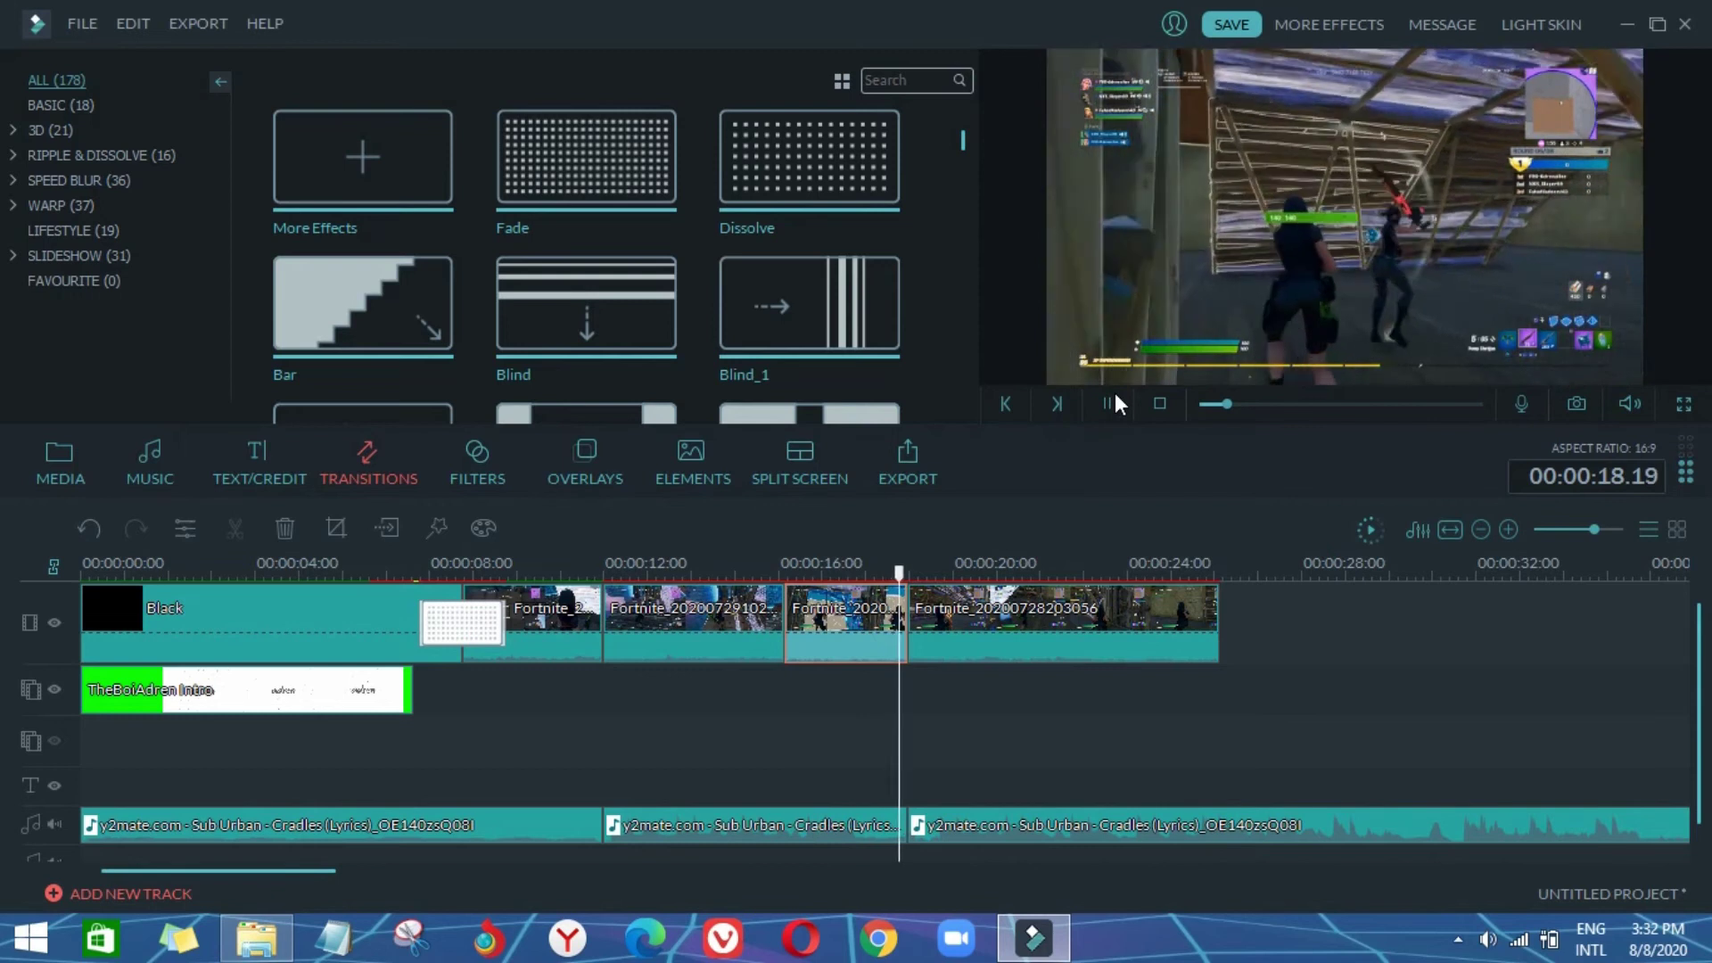
{"action": "left_click", "coordinate": [1115, 397]}
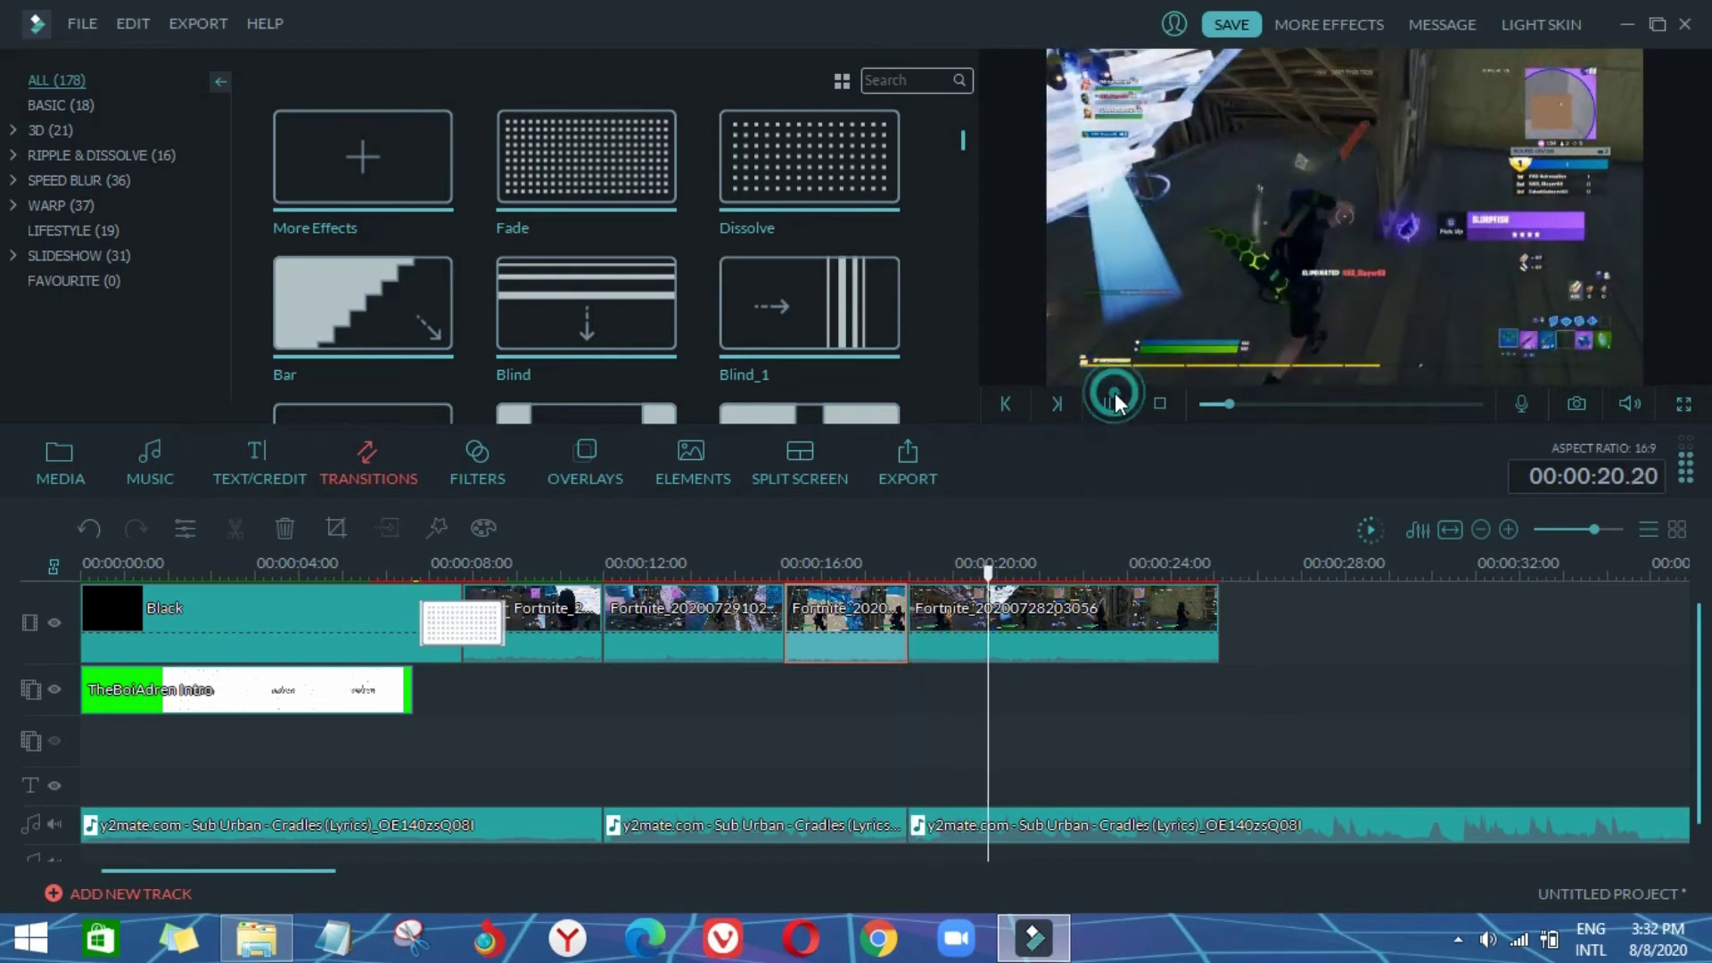
{"action": "double_click", "coordinate": [1013, 638]}
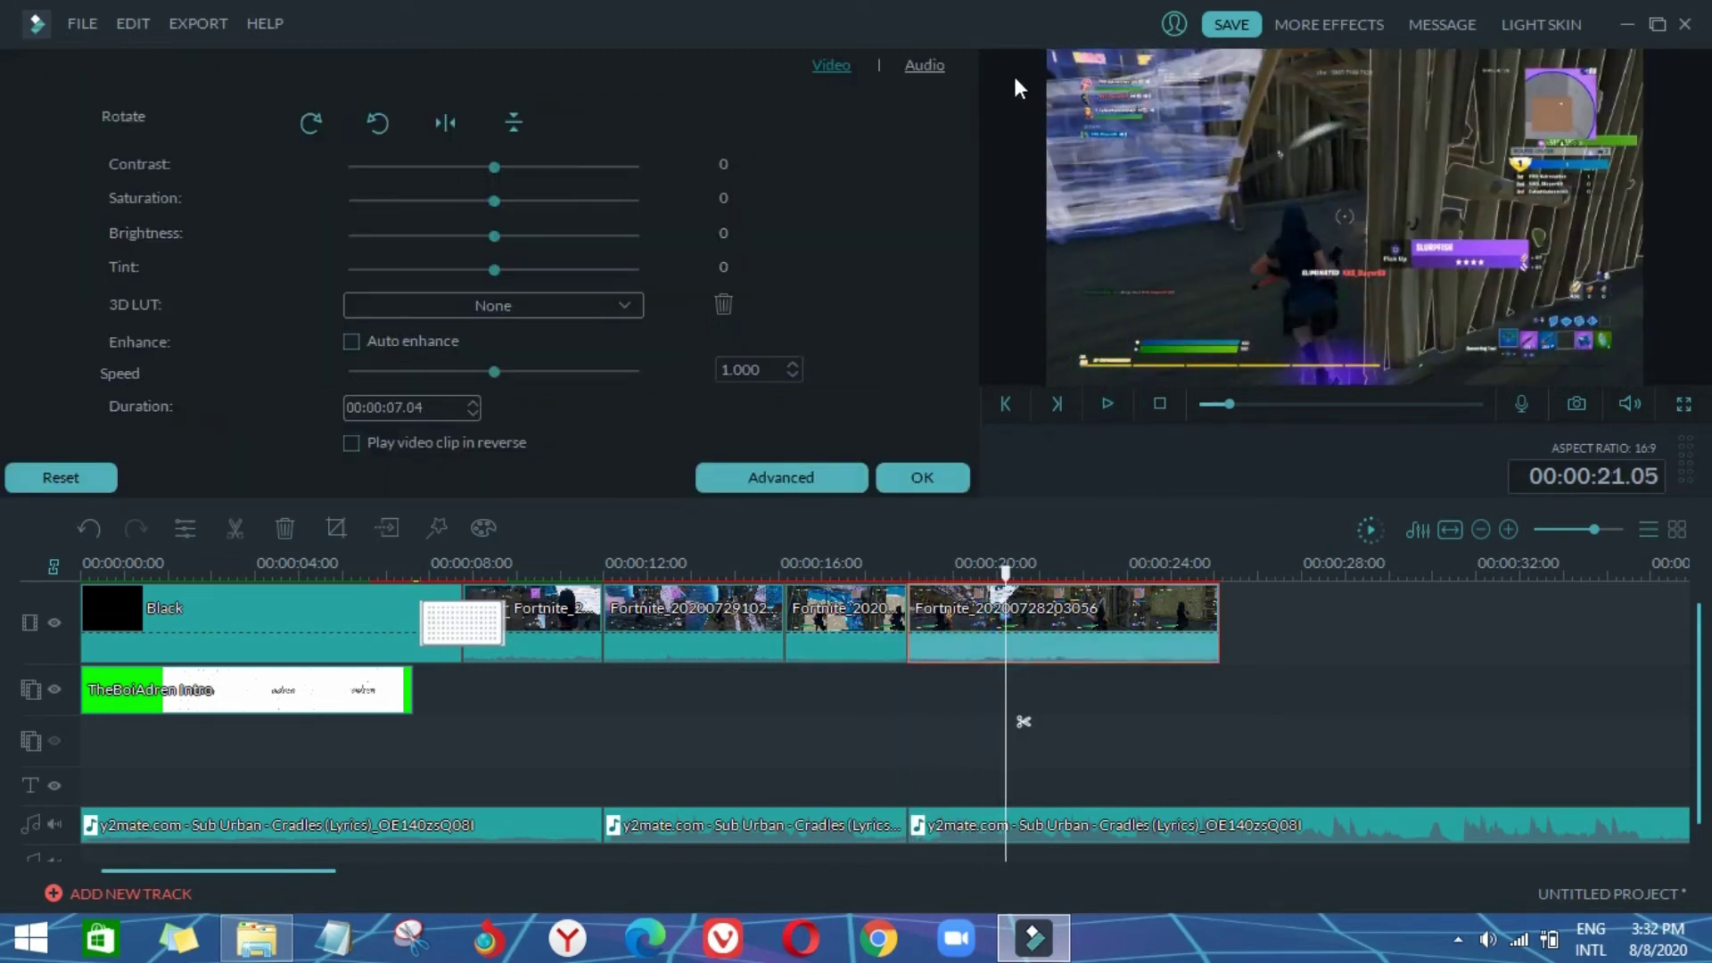
{"action": "left_click", "coordinate": [924, 65]}
{"action": "left_click_drag", "start_coordinate": [405, 119], "coordinate": [374, 121]}
{"action": "left_click", "coordinate": [911, 479]}
{"action": "double_click", "coordinate": [869, 621]}
{"action": "left_click", "coordinate": [901, 479]}
{"action": "left_click", "coordinate": [1106, 404]}
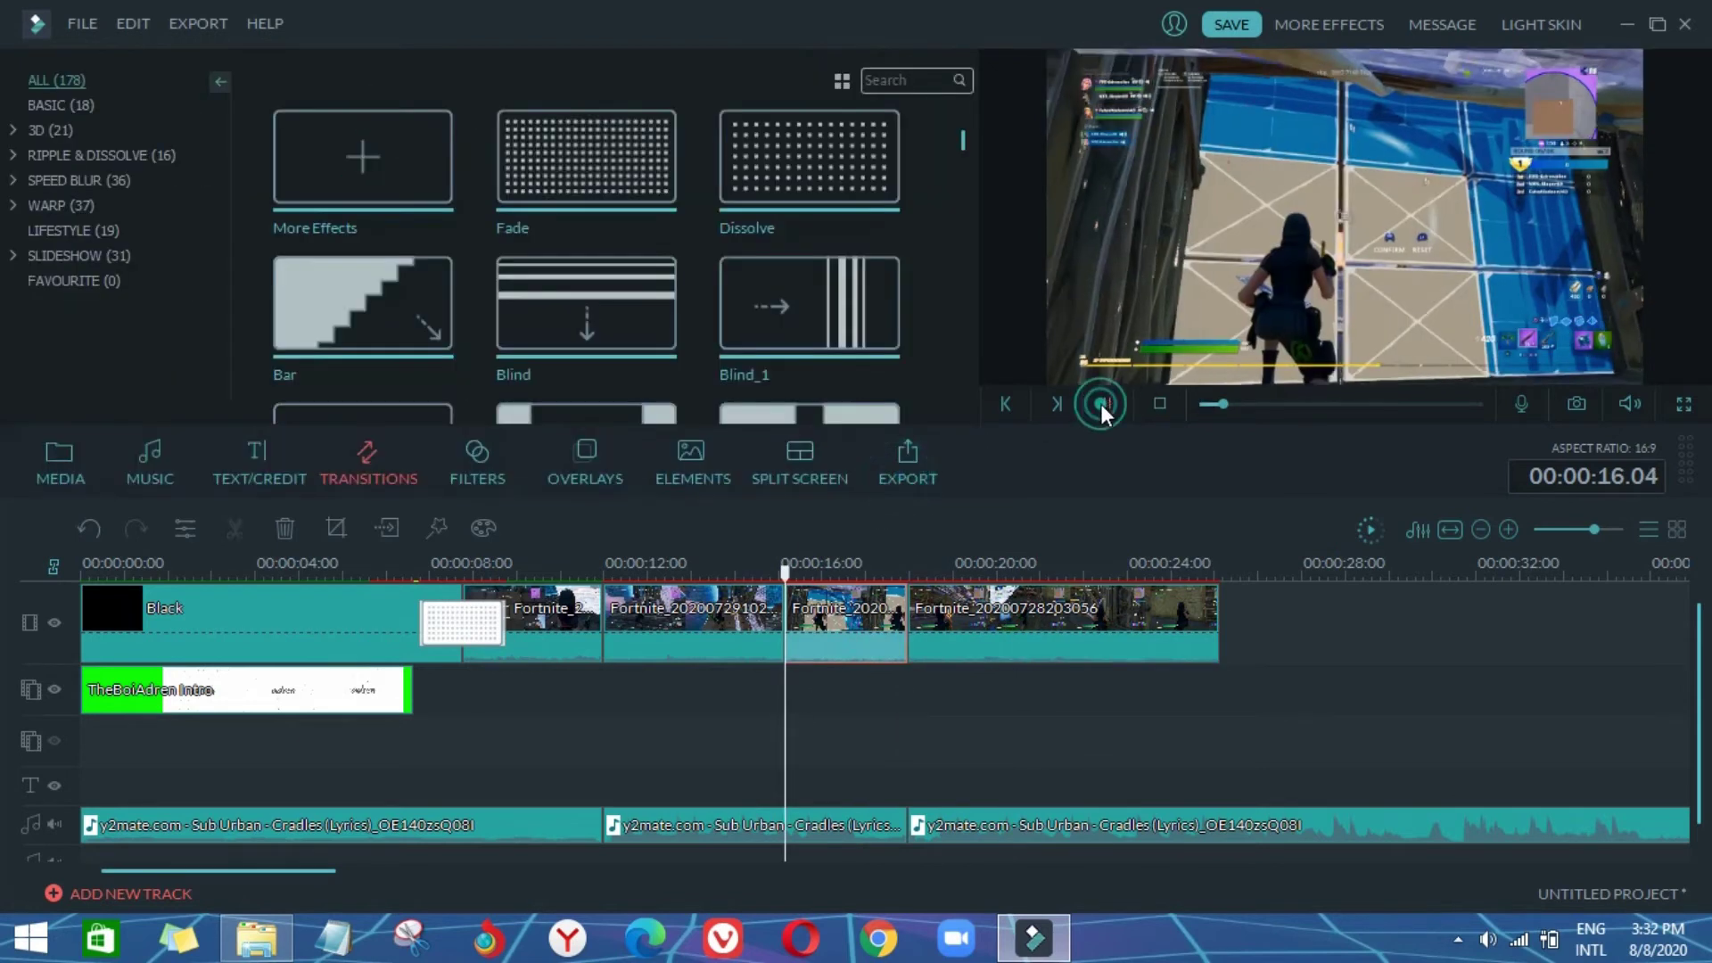
{"action": "left_click", "coordinate": [1111, 403]}
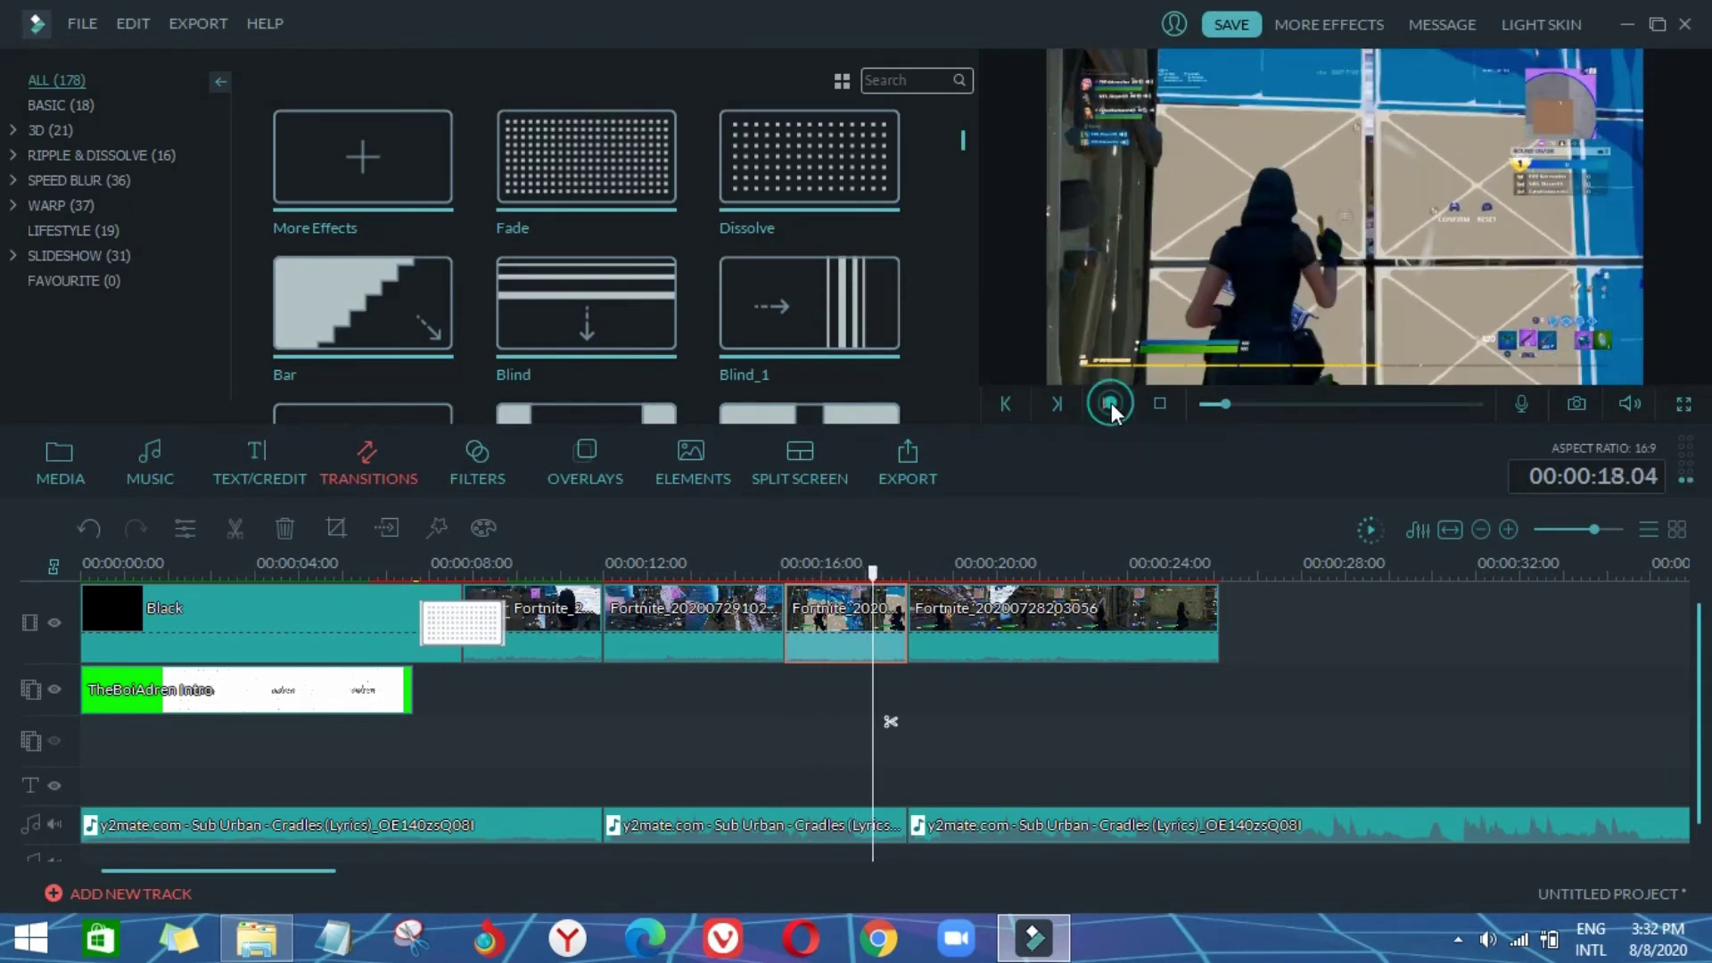
{"action": "left_click", "coordinate": [1111, 403]}
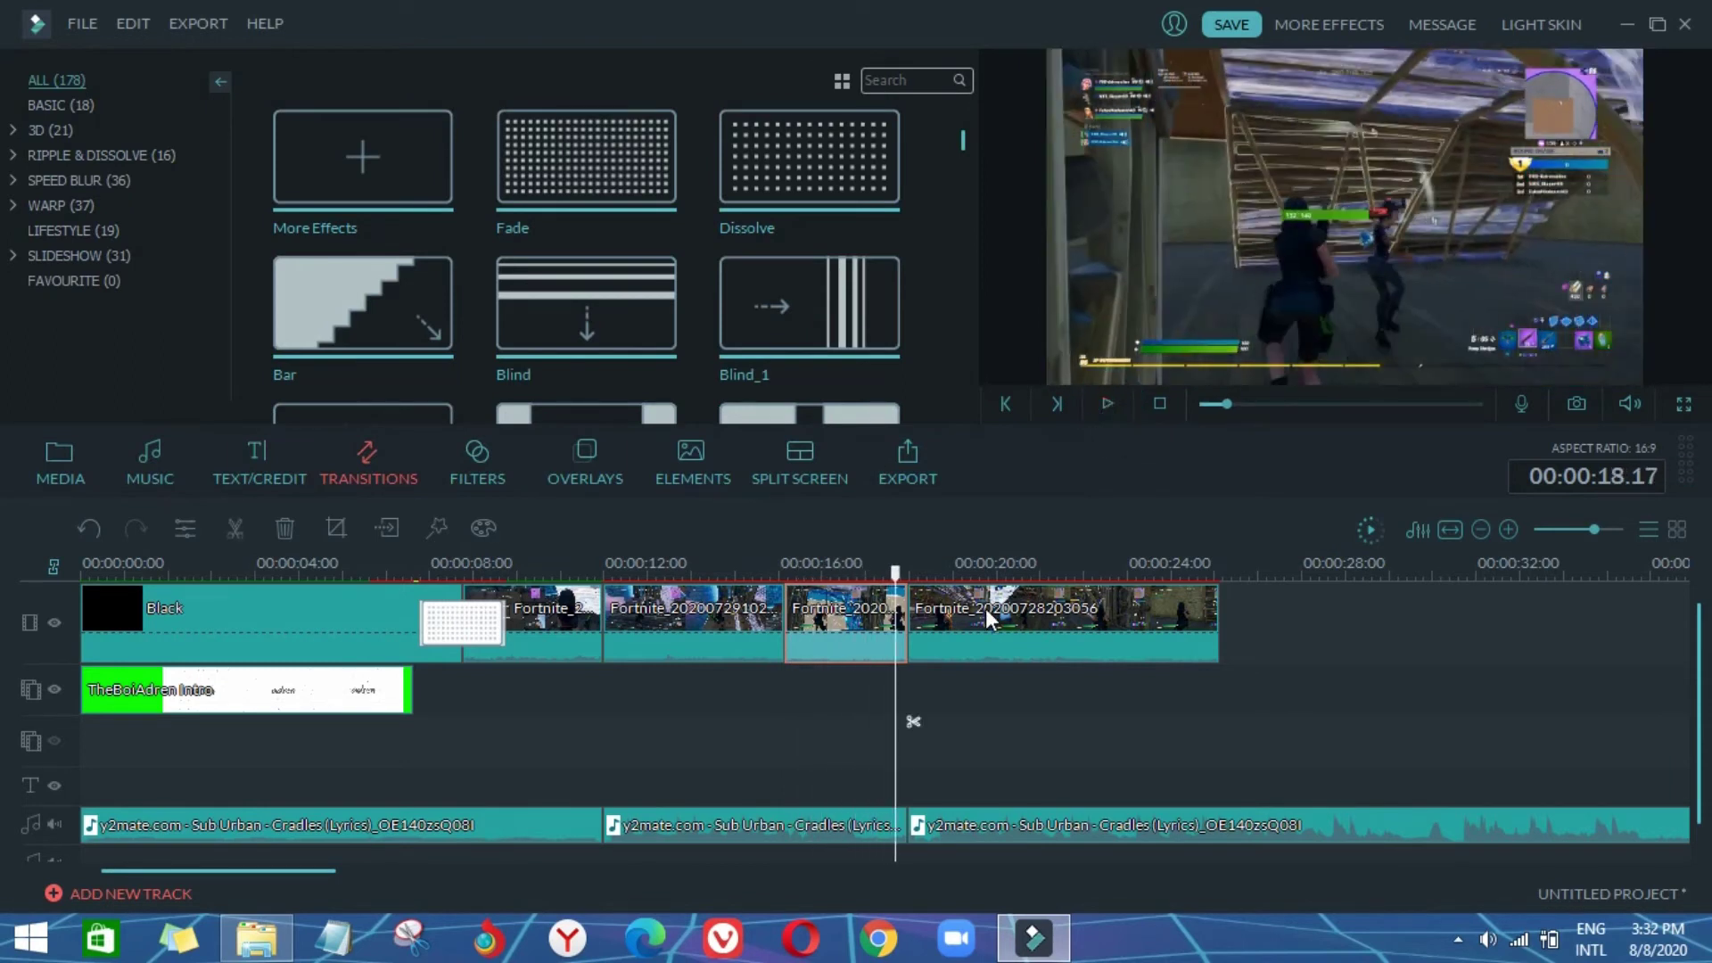
{"action": "left_click", "coordinate": [1104, 406]}
{"action": "left_click", "coordinate": [1104, 406]}
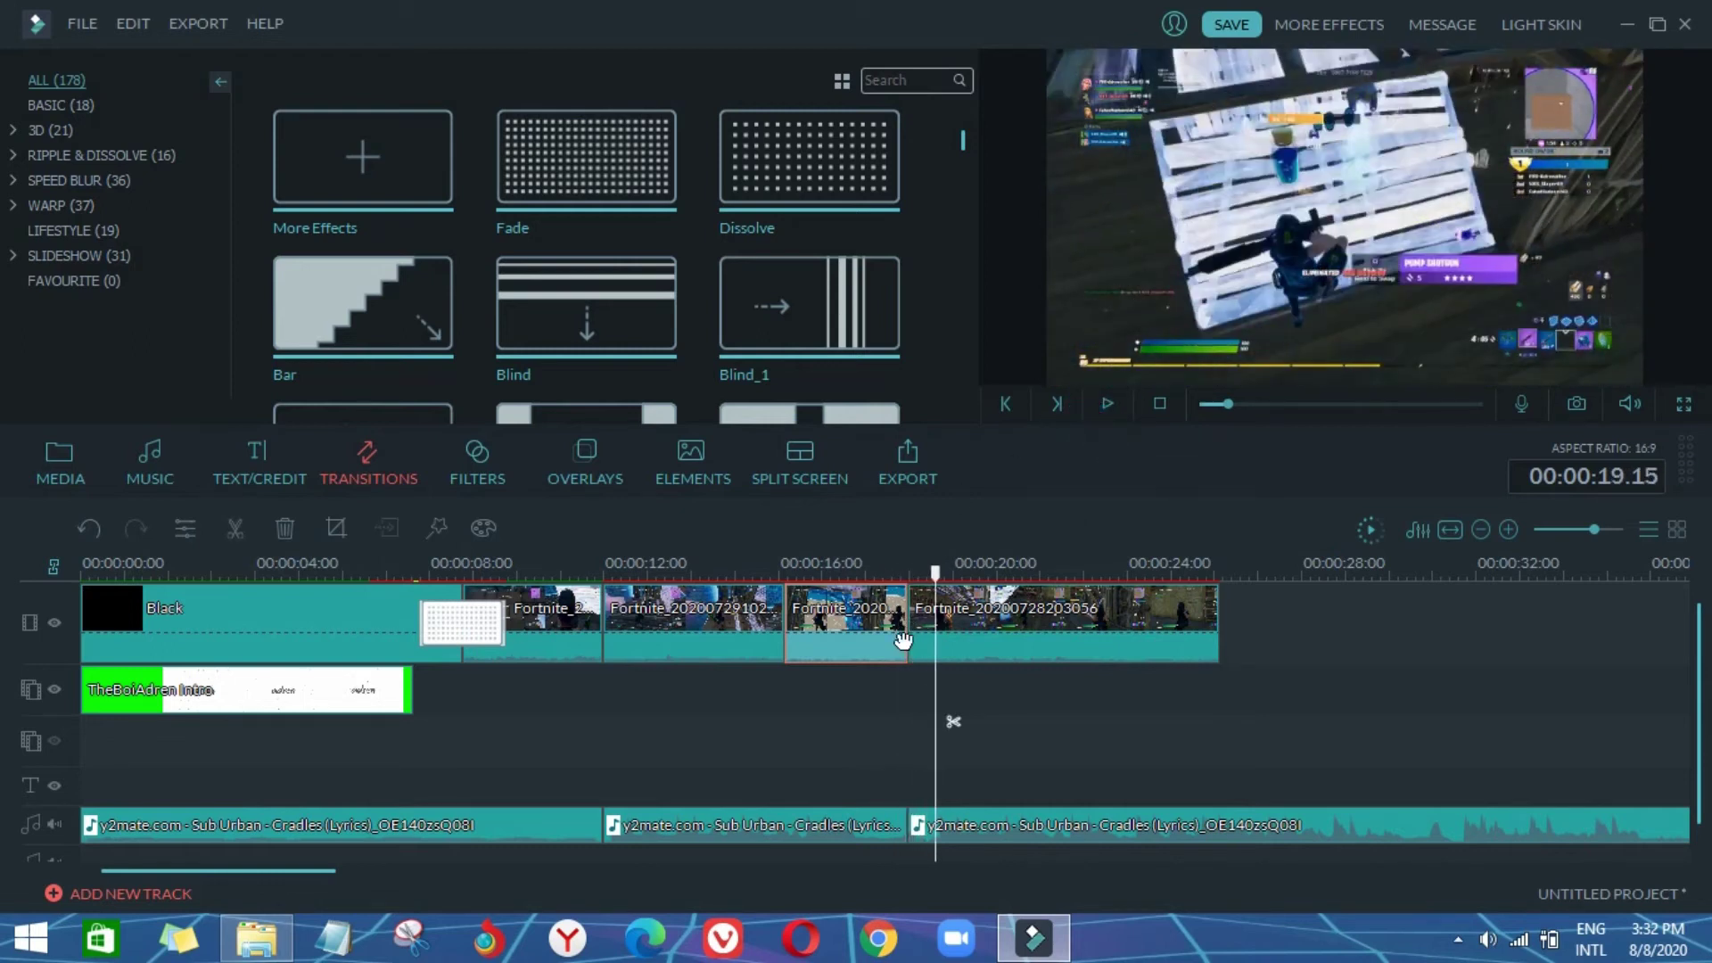
{"action": "left_click", "coordinate": [934, 828]}
{"action": "left_click", "coordinate": [879, 565]}
{"action": "left_click", "coordinate": [863, 565]}
{"action": "left_click", "coordinate": [828, 566]}
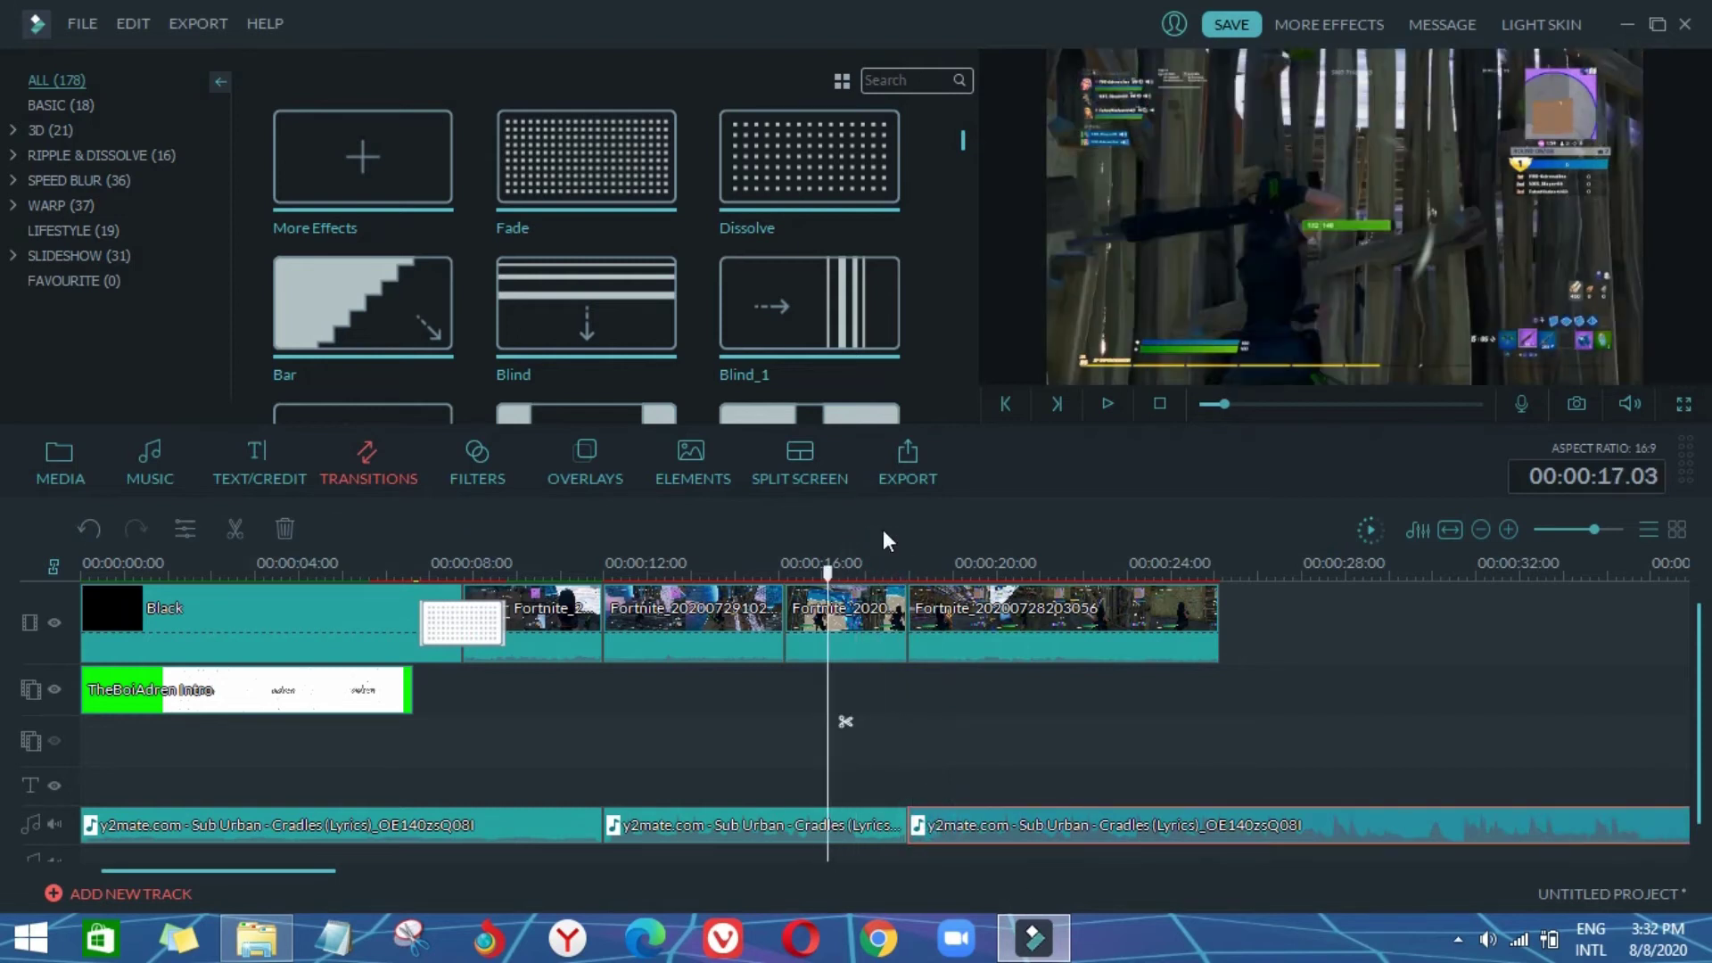
{"action": "left_click", "coordinate": [1104, 403]}
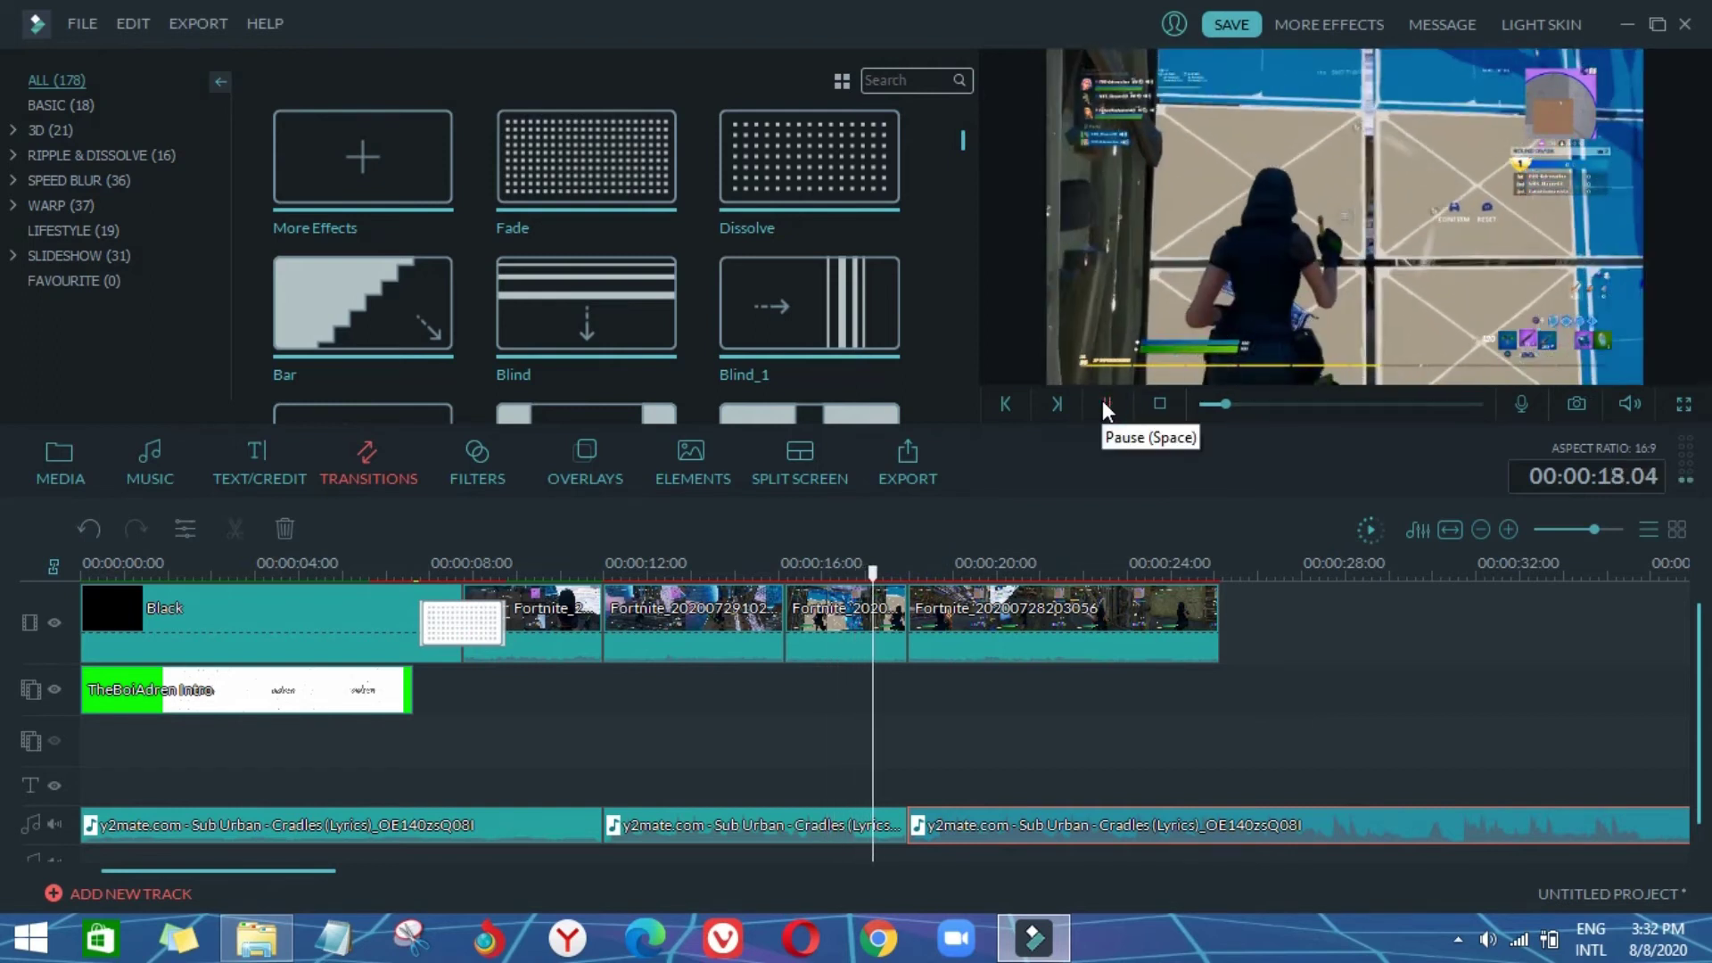
{"action": "left_click", "coordinate": [1105, 403]}
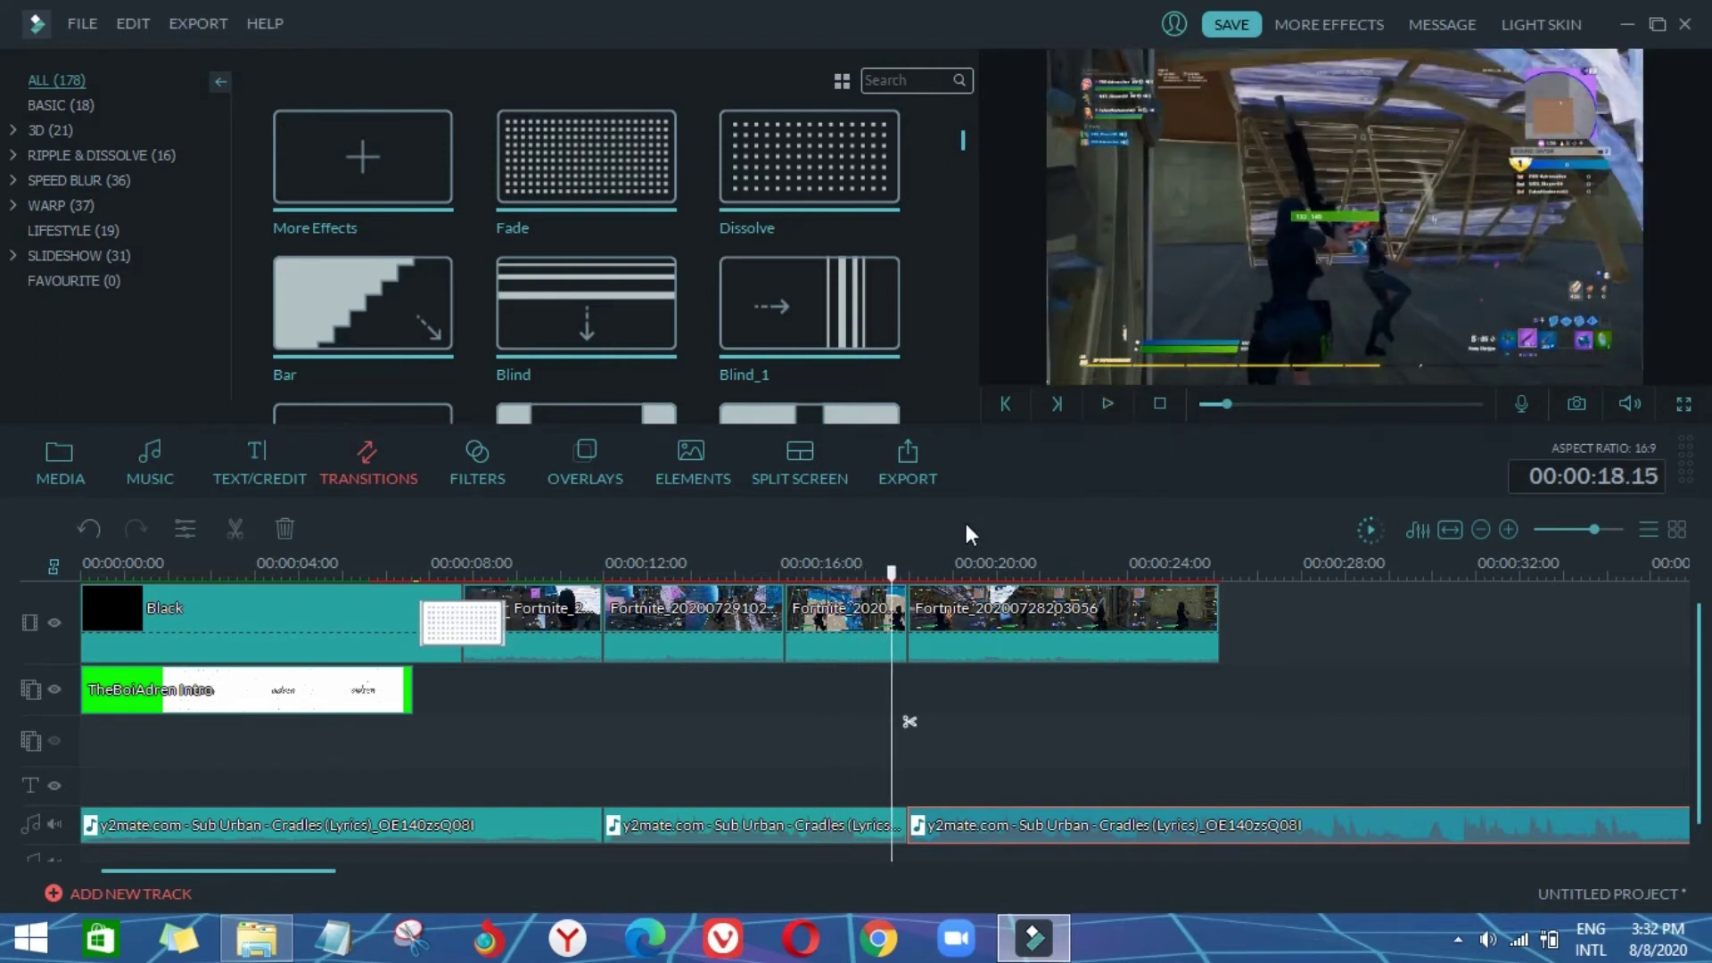
{"action": "left_click", "coordinate": [842, 568]}
{"action": "left_click", "coordinate": [1104, 401]}
{"action": "left_click", "coordinate": [1105, 403]}
{"action": "left_click", "coordinate": [901, 810]}
{"action": "left_click", "coordinate": [924, 719]}
{"action": "left_click", "coordinate": [797, 571]}
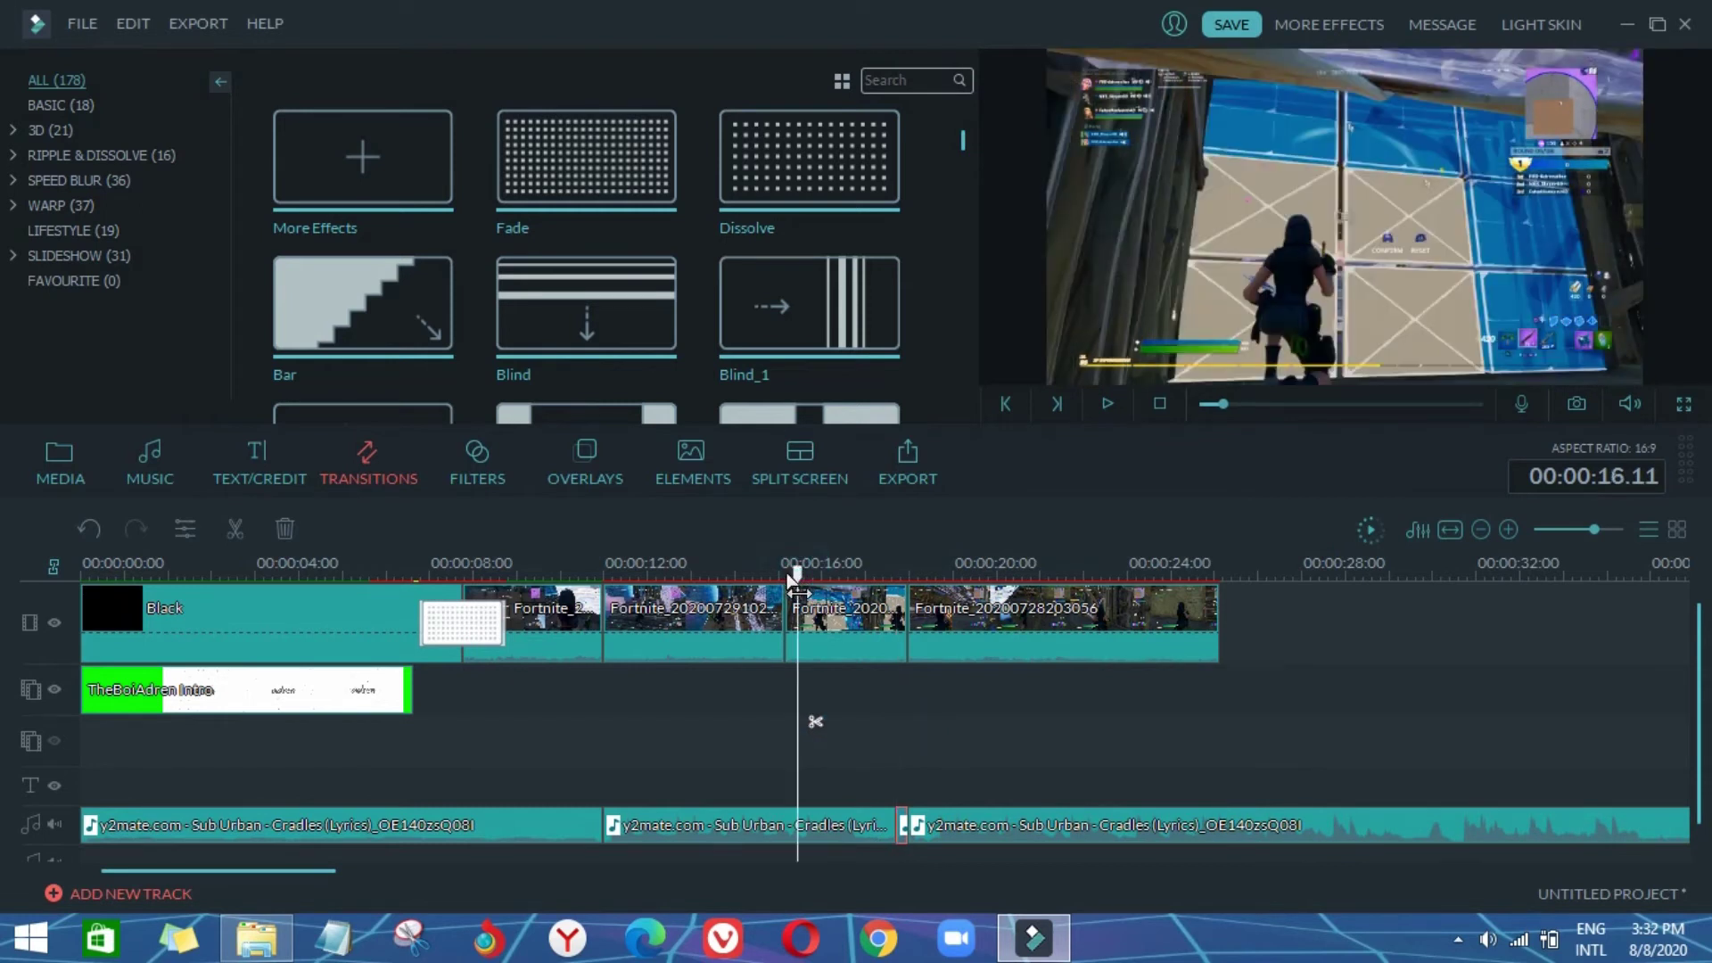
{"action": "left_click", "coordinate": [829, 654]}
{"action": "left_click", "coordinate": [810, 722]}
{"action": "left_click", "coordinate": [789, 649]}
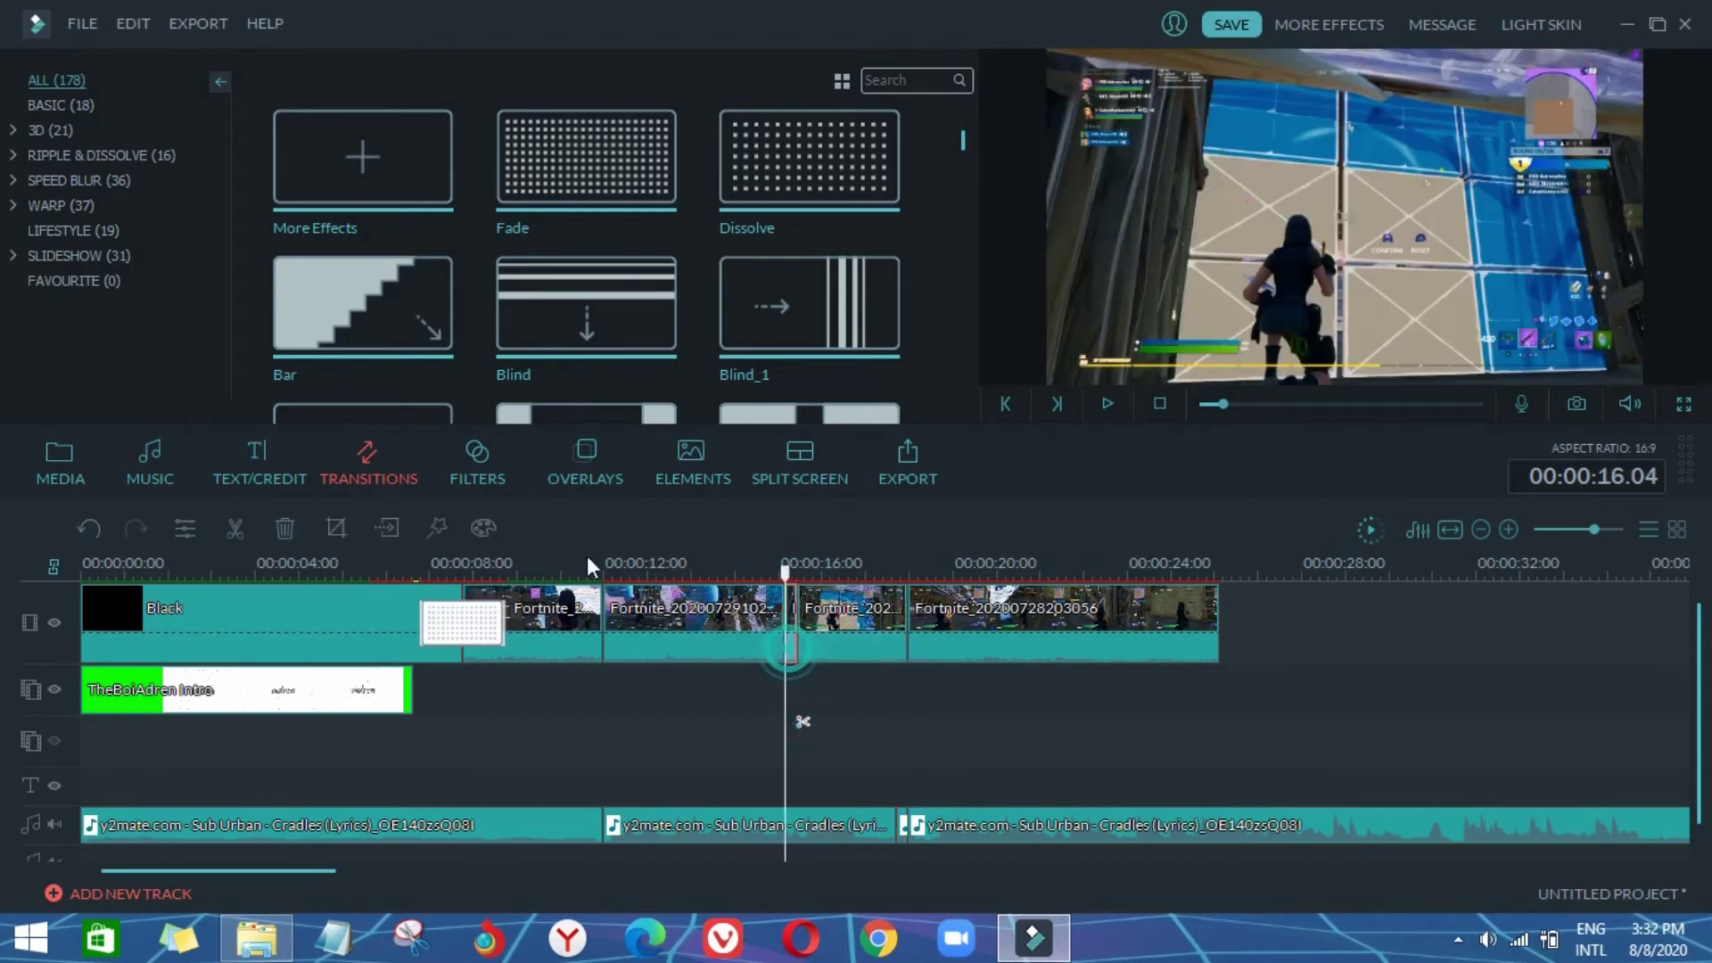
{"action": "left_click", "coordinate": [284, 528]}
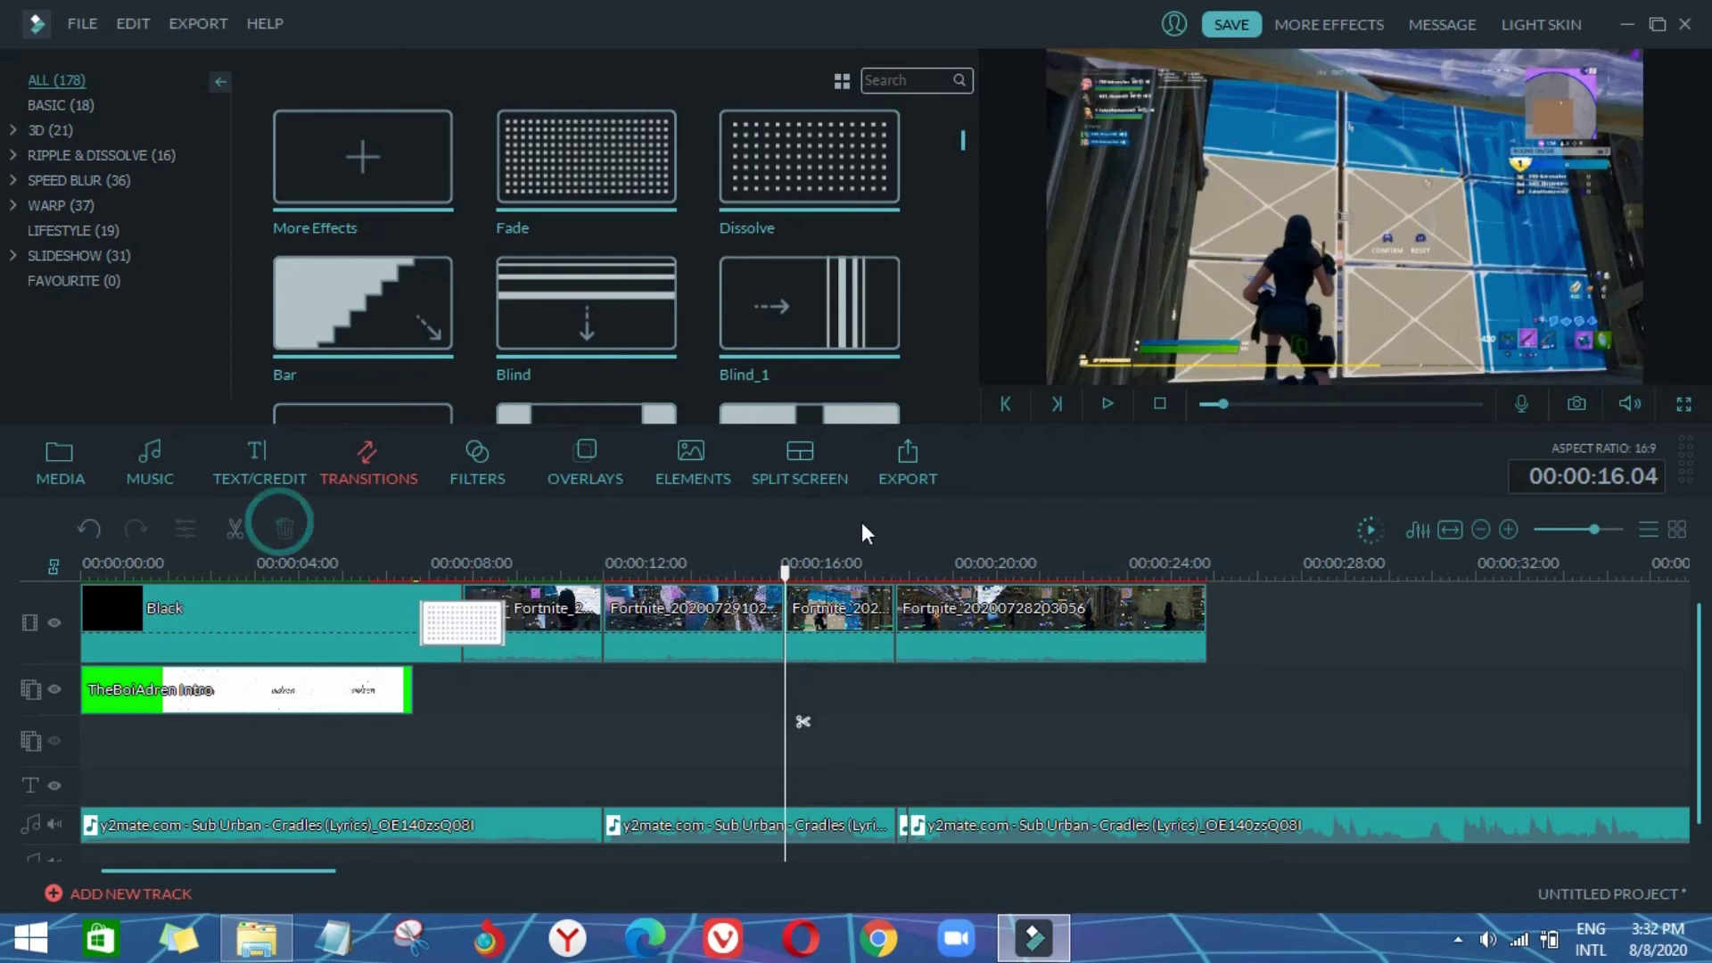
Step: Play back the shortened gameplay piece and continue through the following one to check the timing with the music
{"action": "left_click", "coordinate": [942, 661]}
{"action": "mouse_move", "coordinate": [822, 565]}
{"action": "left_mouse_down"}
{"action": "mouse_move", "coordinate": [764, 570]}
{"action": "mouse_move", "coordinate": [819, 571]}
{"action": "left_mouse_up"}
{"action": "left_click", "coordinate": [1106, 403]}
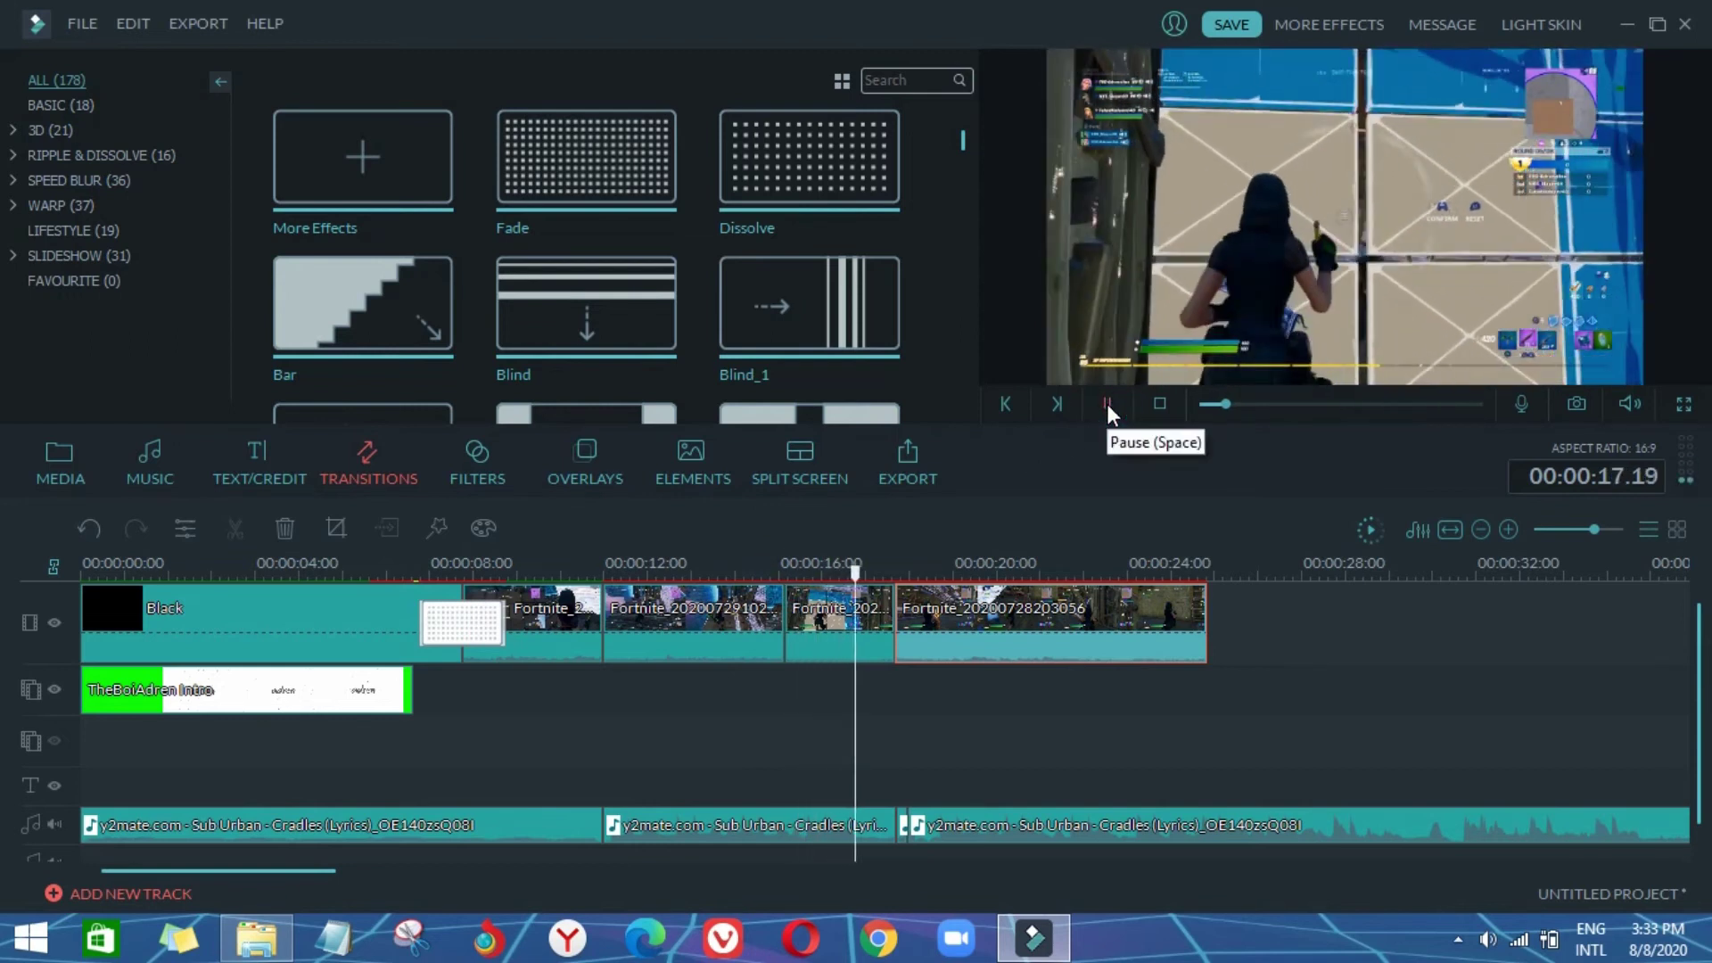
{"action": "left_click", "coordinate": [1107, 404]}
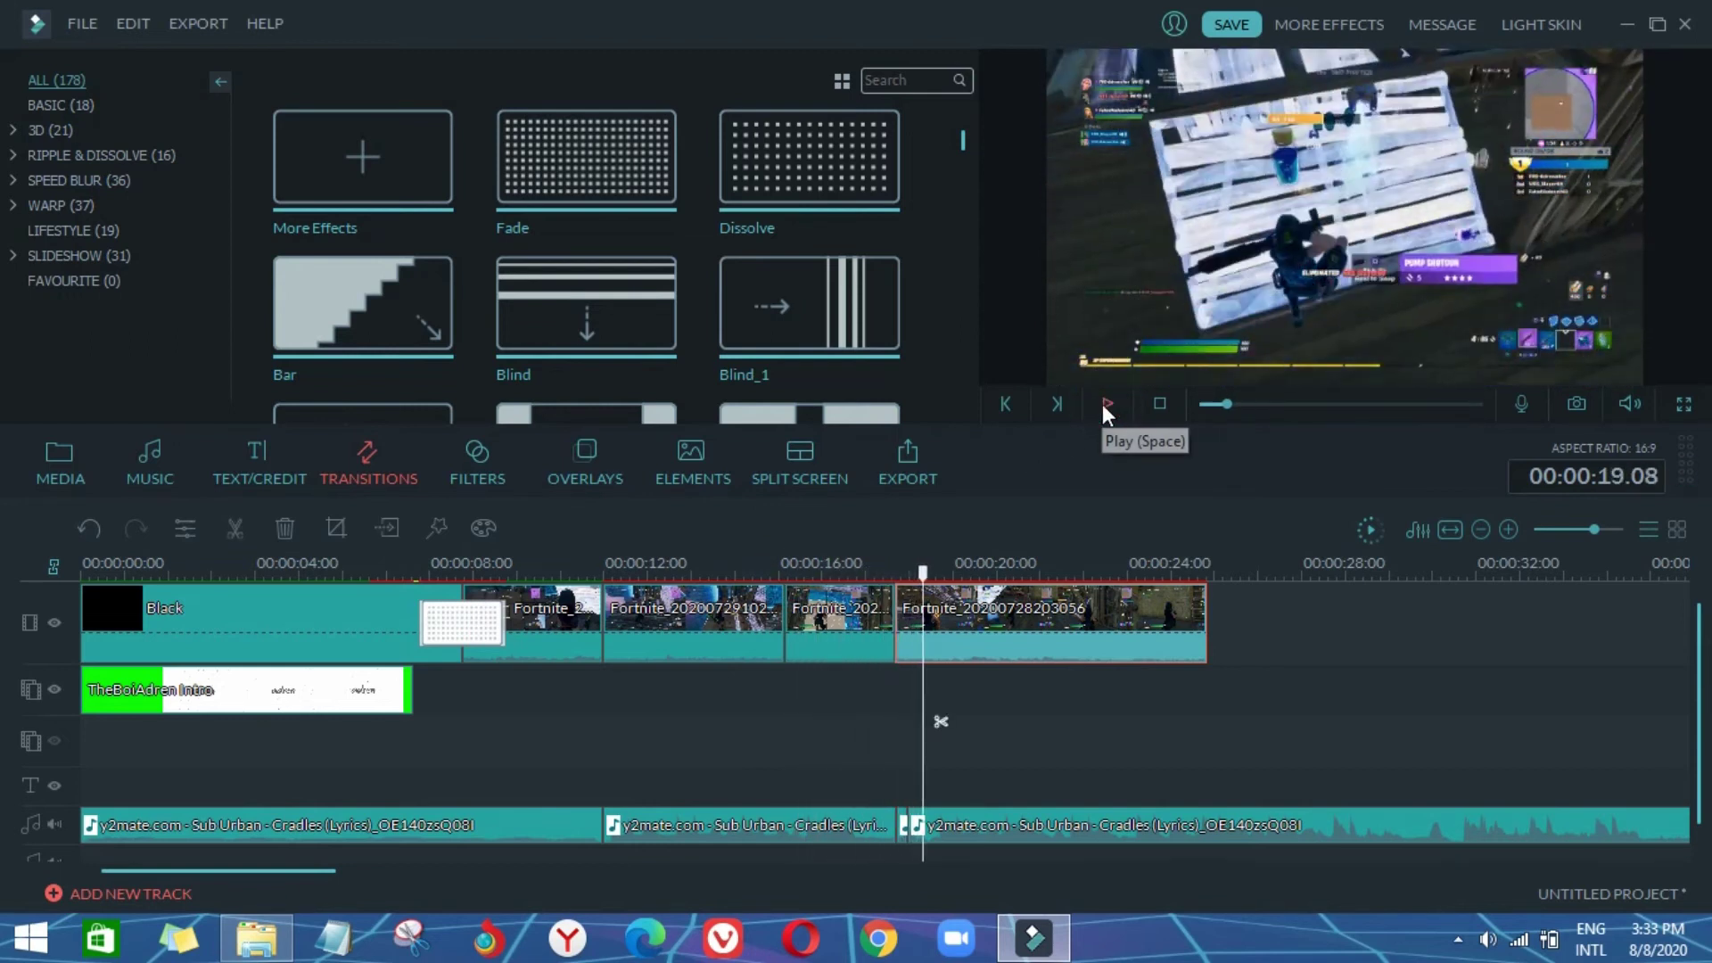
{"action": "left_click", "coordinate": [1105, 404]}
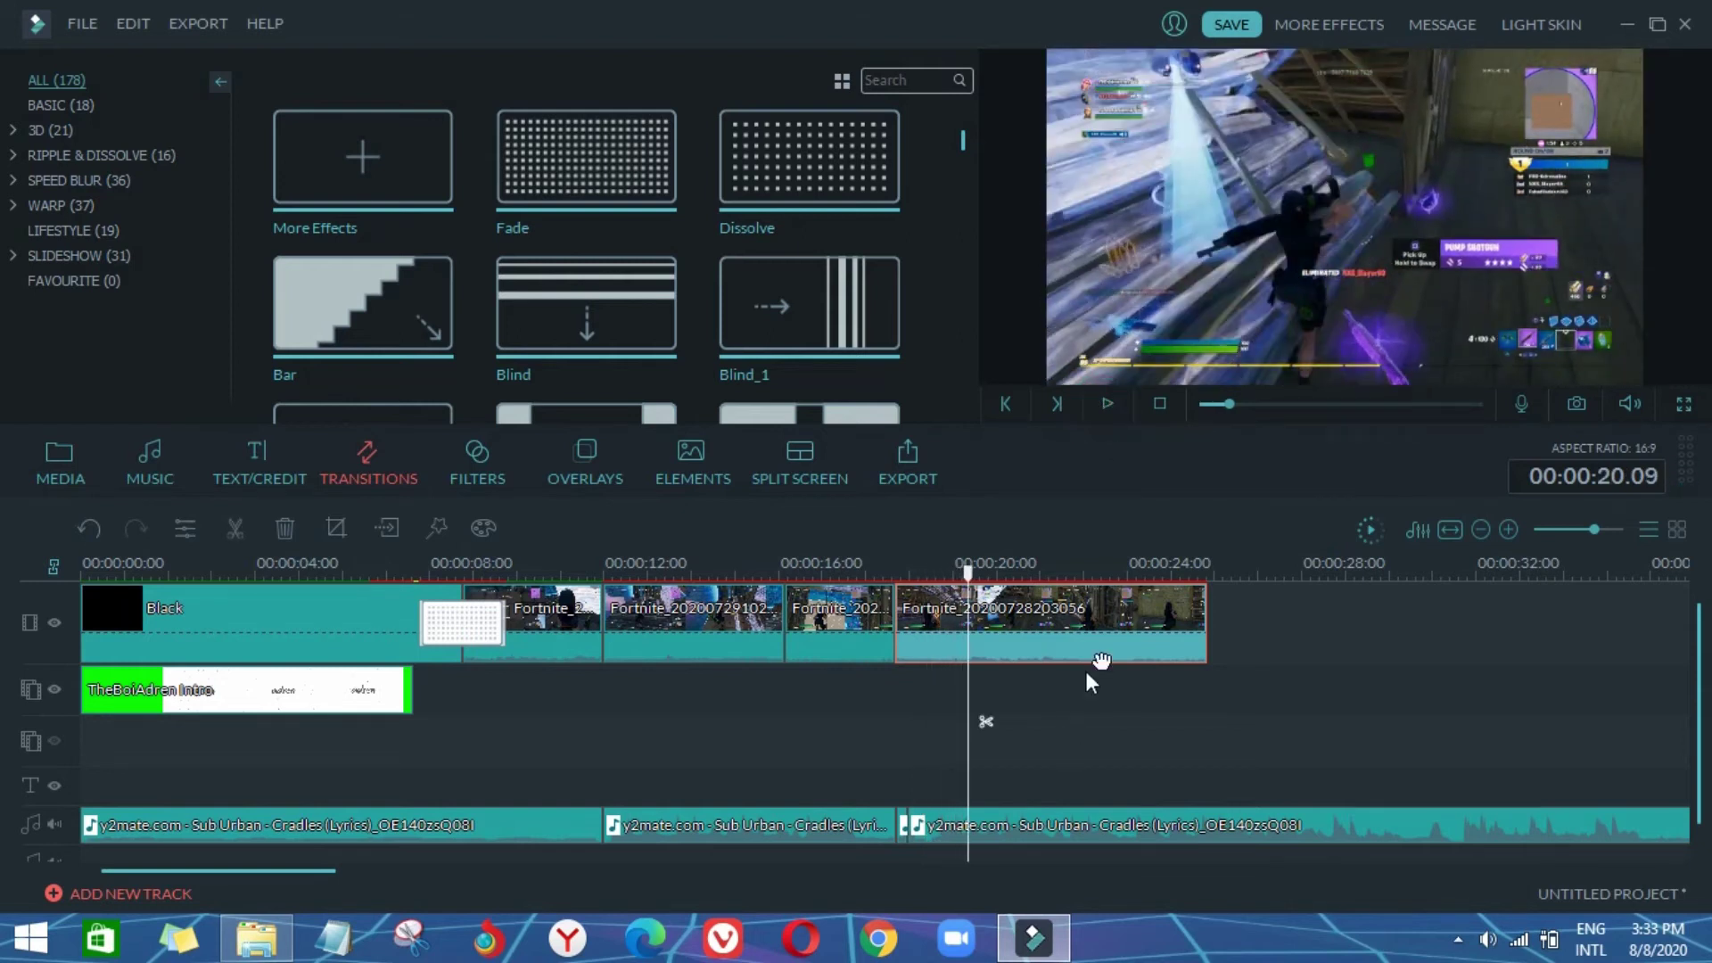
{"action": "left_click", "coordinate": [1105, 407]}
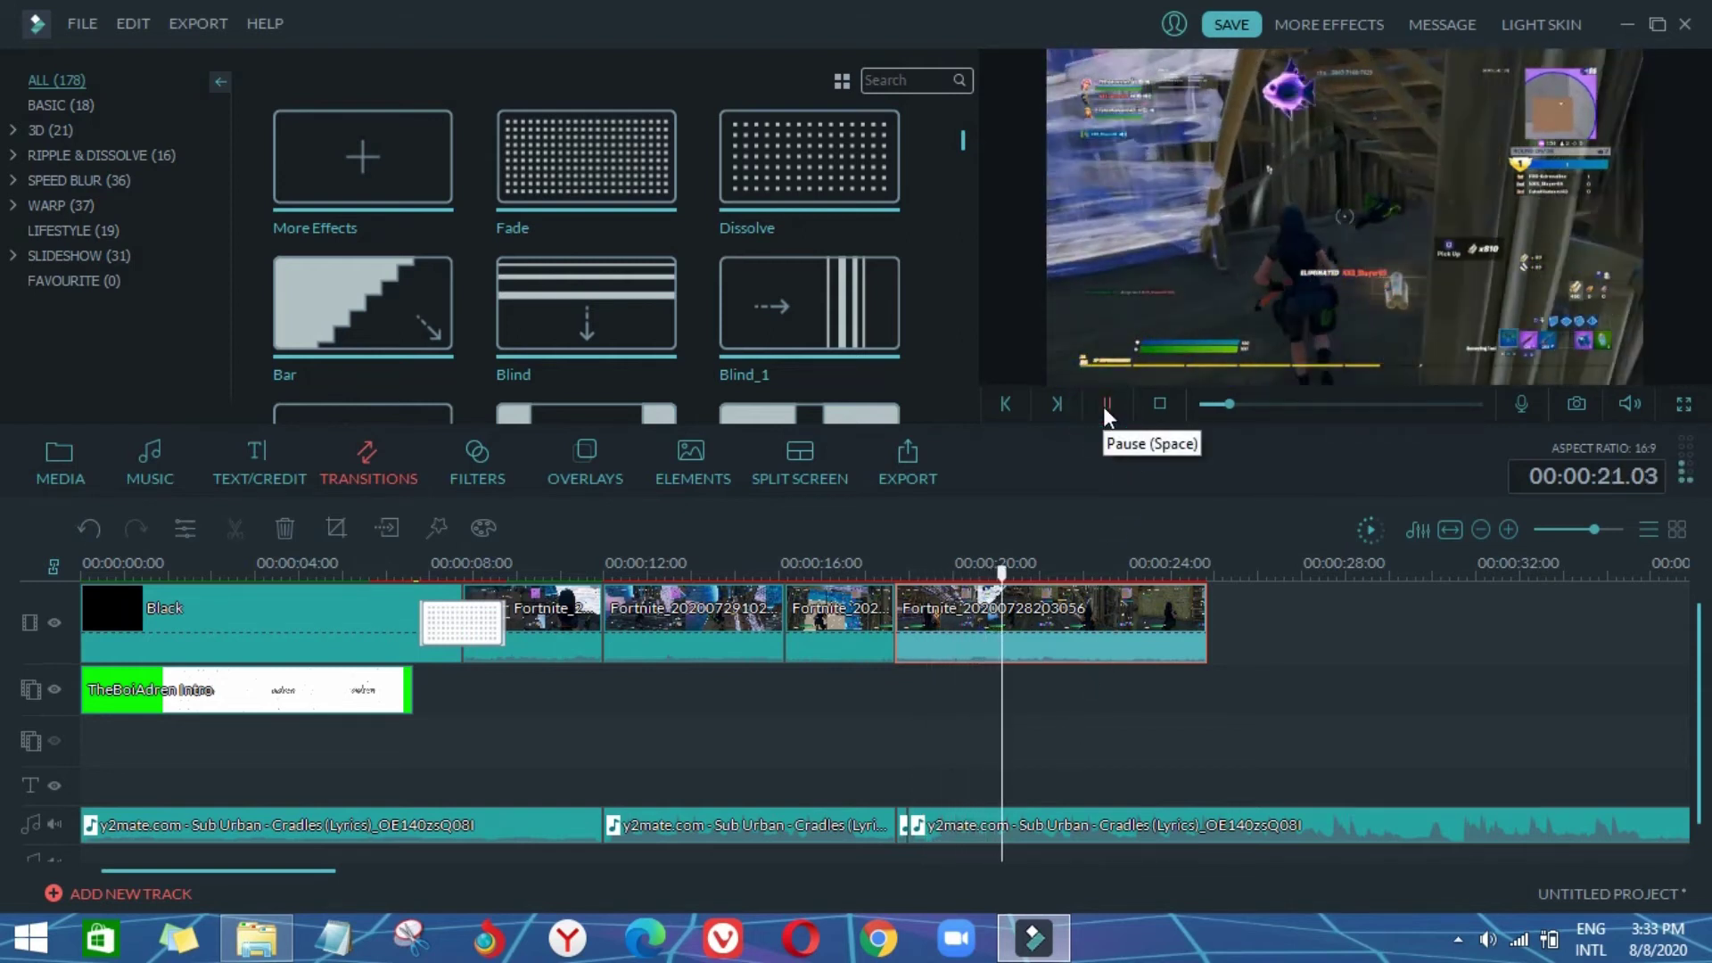
{"action": "left_click", "coordinate": [1104, 405]}
{"action": "left_click", "coordinate": [1025, 725]}
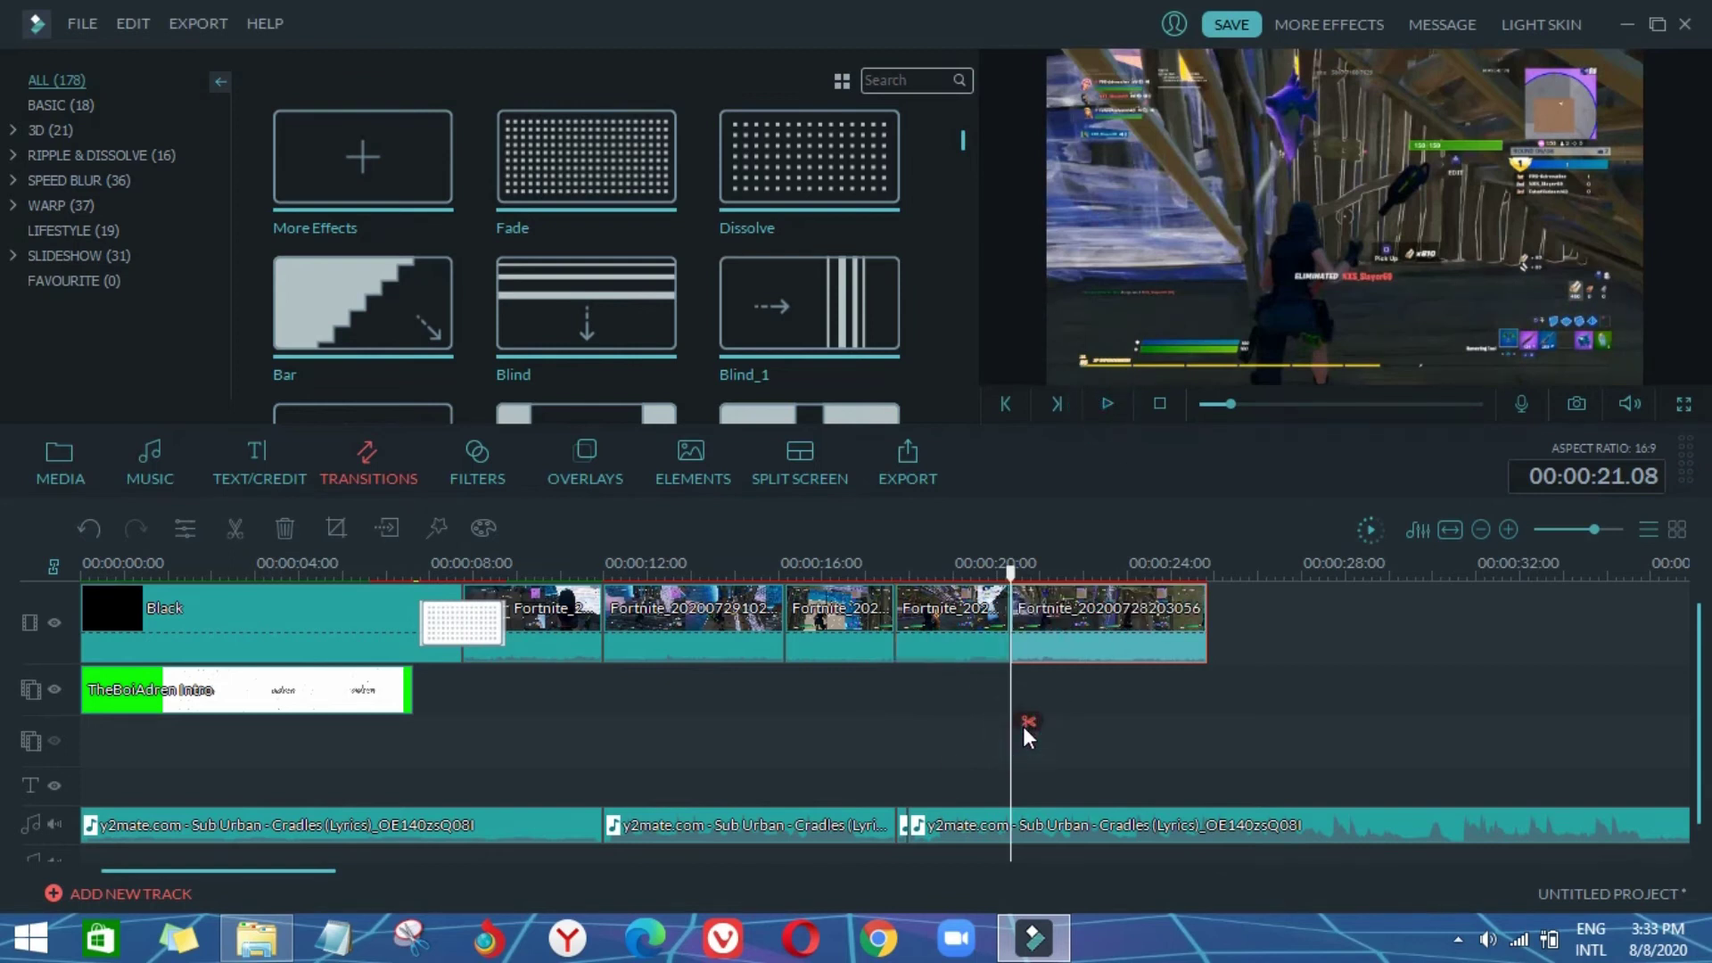
{"action": "key", "text": "Delete"}
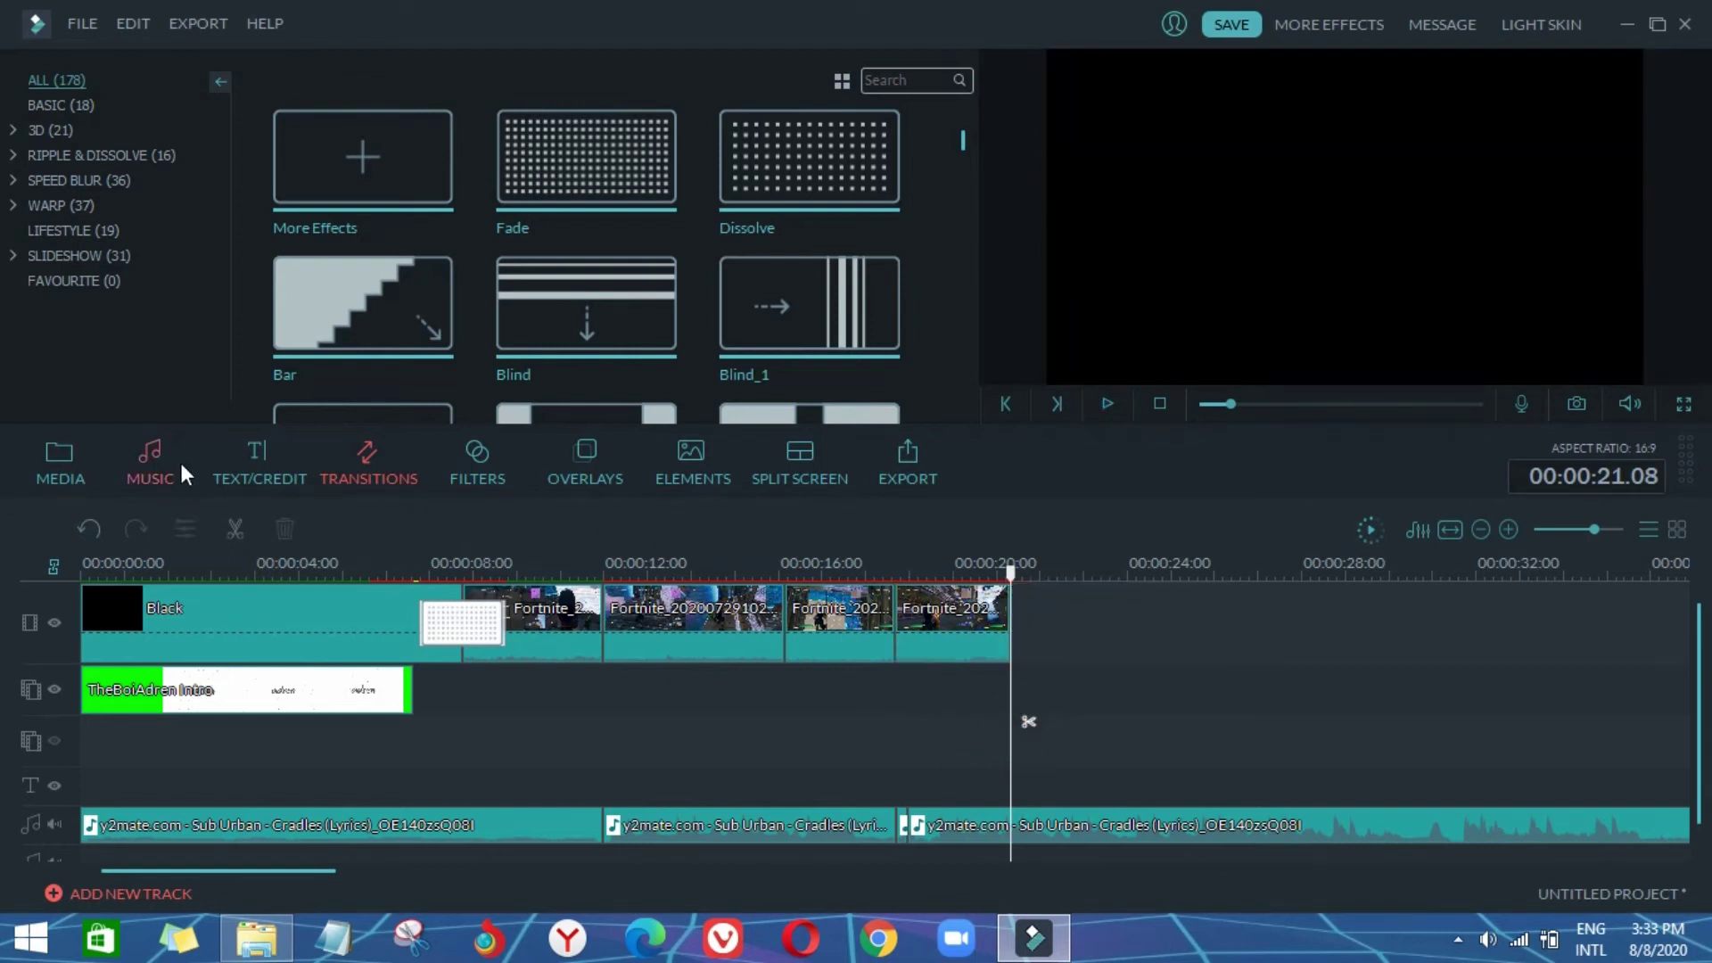
{"action": "left_click", "coordinate": [54, 457]}
{"action": "left_click_drag", "start_coordinate": [638, 243], "coordinate": [1134, 609]}
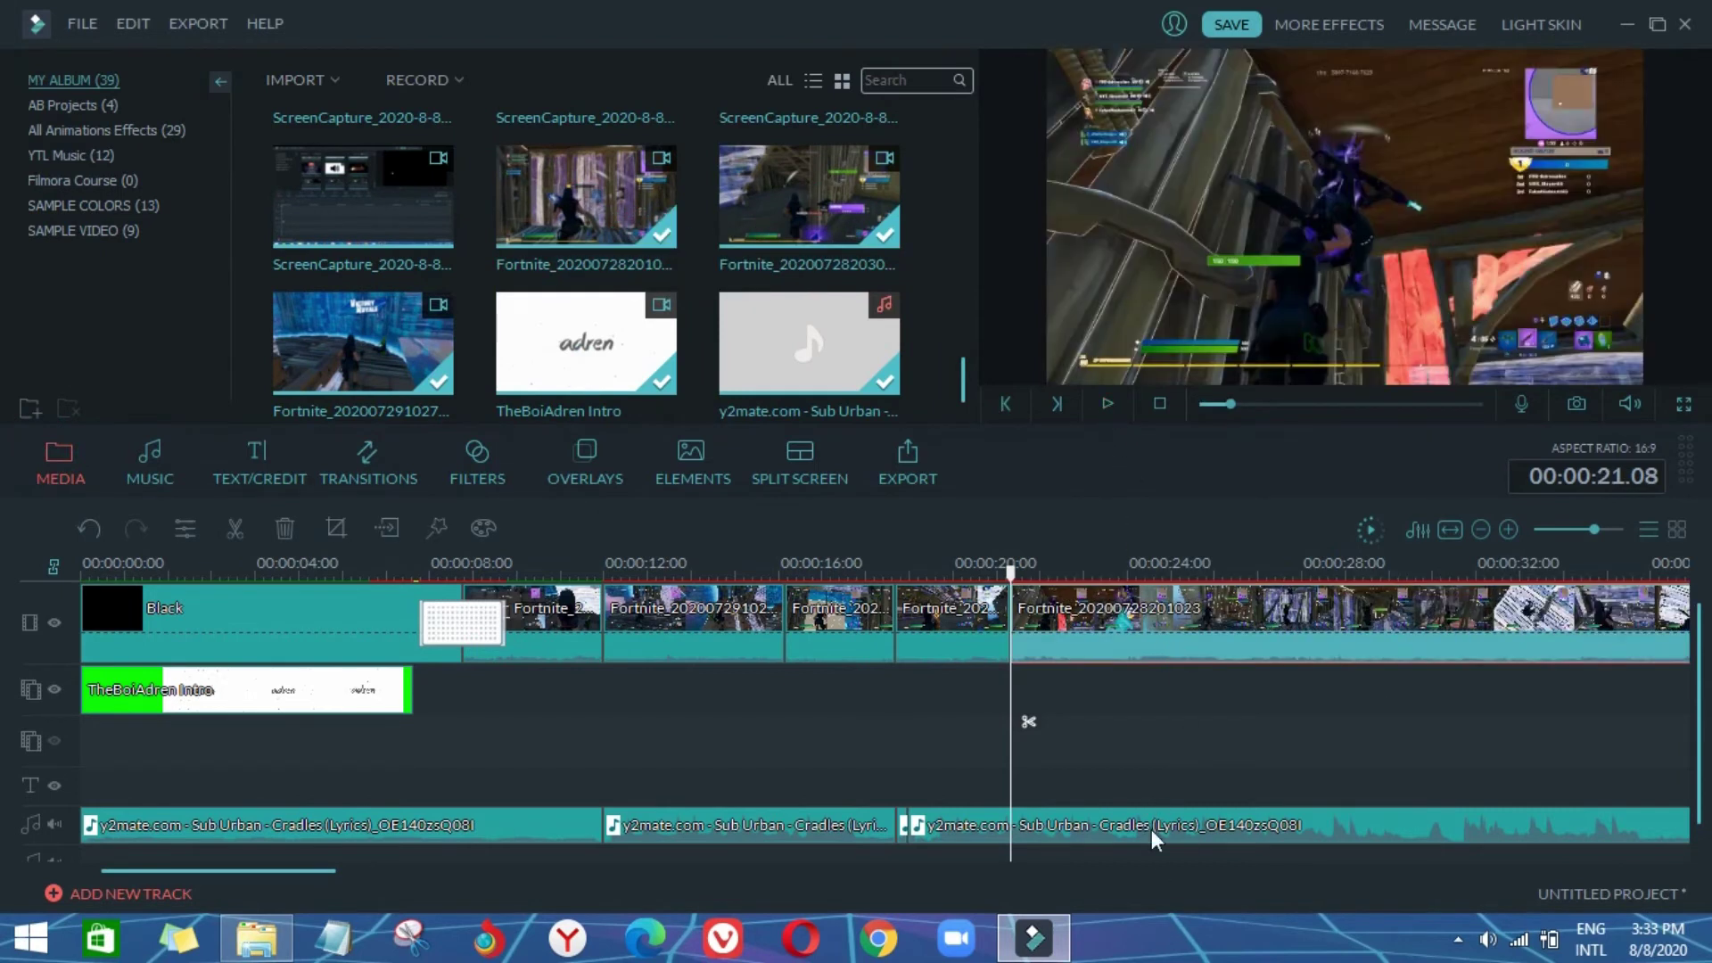
{"action": "right_click", "coordinate": [1150, 830]}
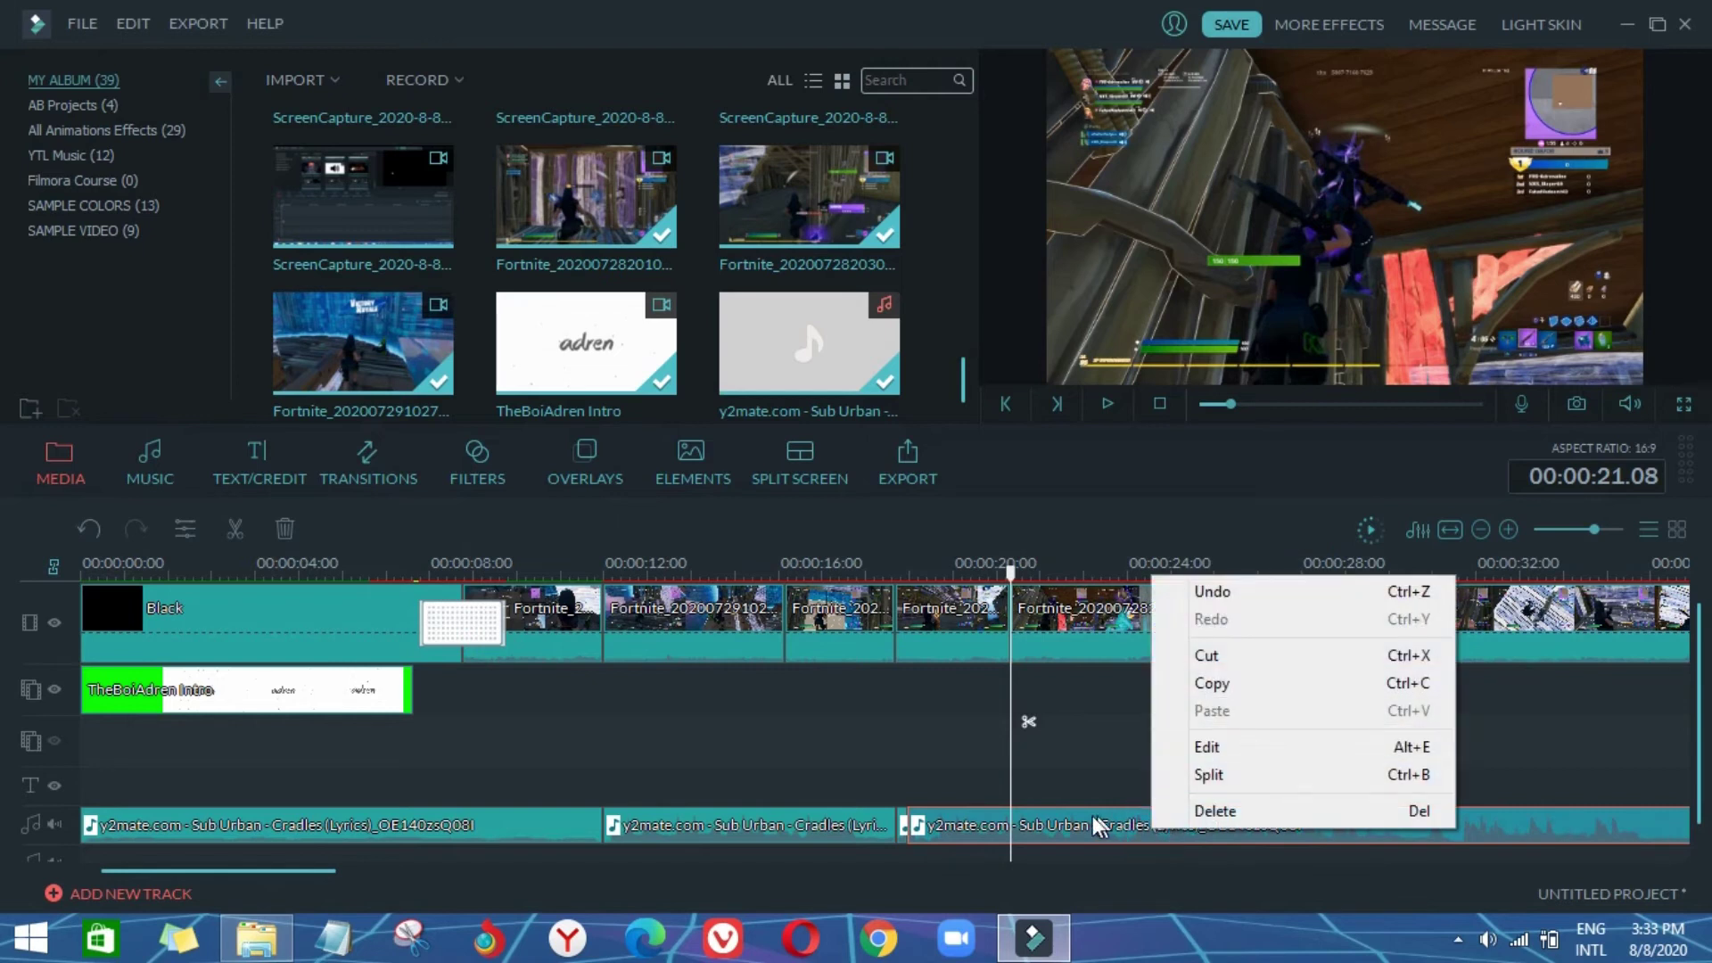
{"action": "double_click", "coordinate": [1093, 814]}
{"action": "left_click", "coordinate": [361, 176]}
{"action": "left_click", "coordinate": [923, 477]}
{"action": "double_click", "coordinate": [1113, 607]}
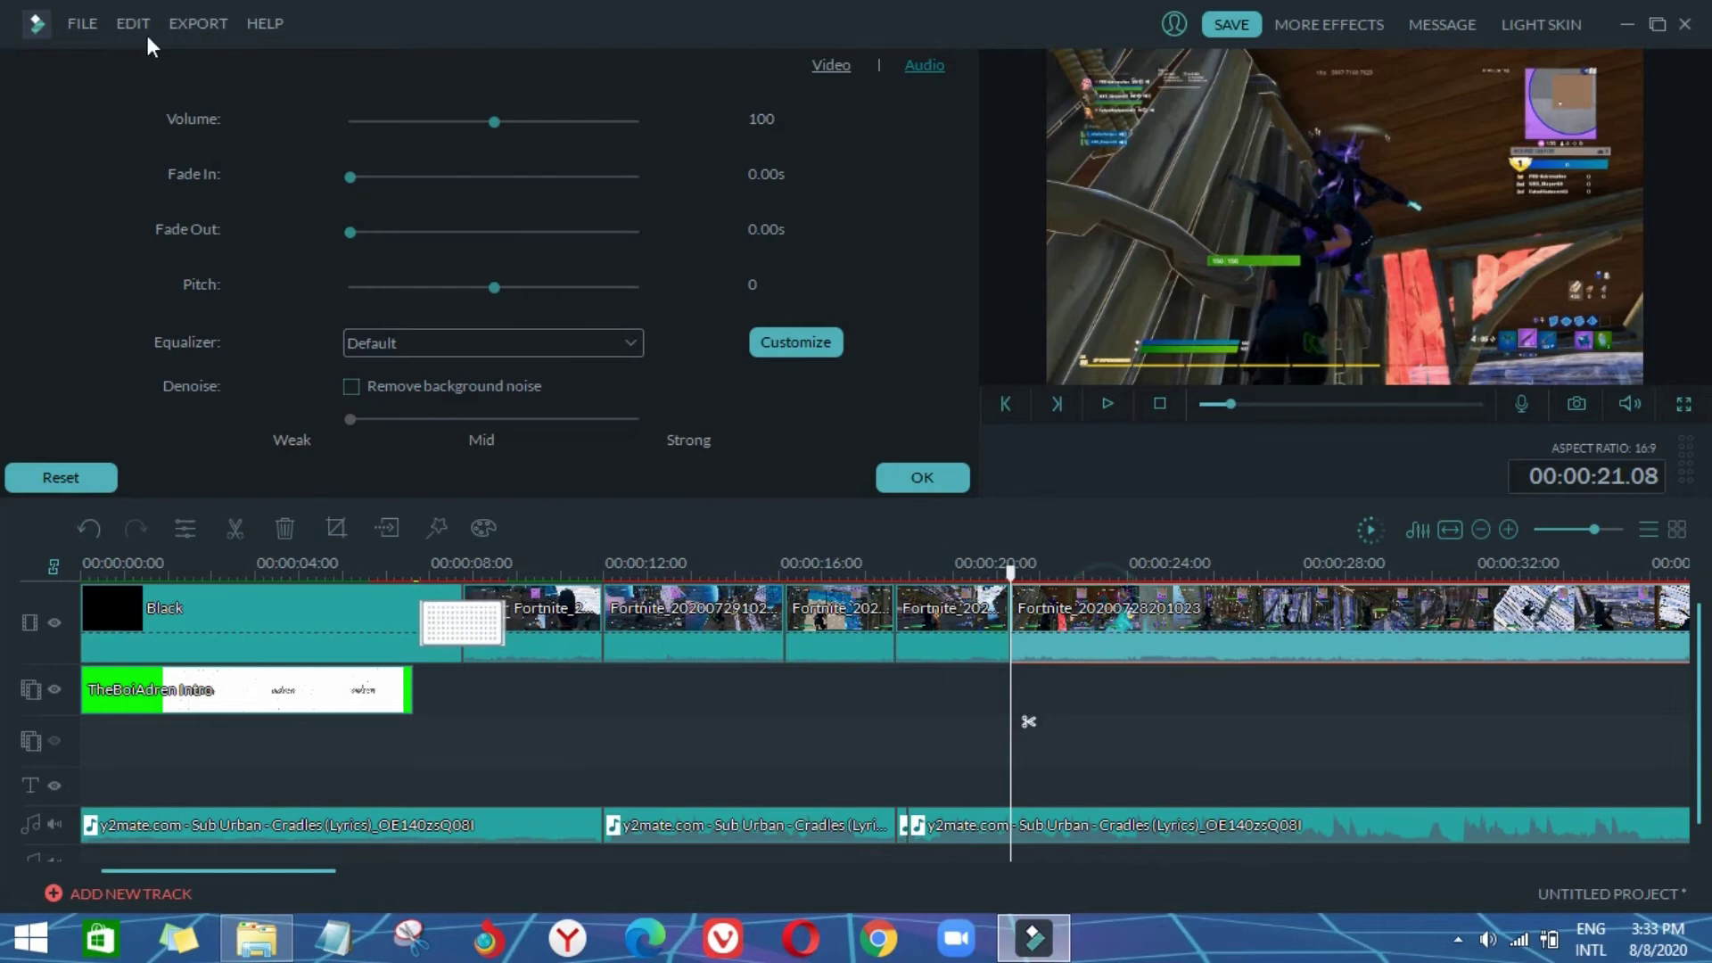
{"action": "left_click", "coordinate": [361, 120]}
{"action": "left_click", "coordinate": [921, 477]}
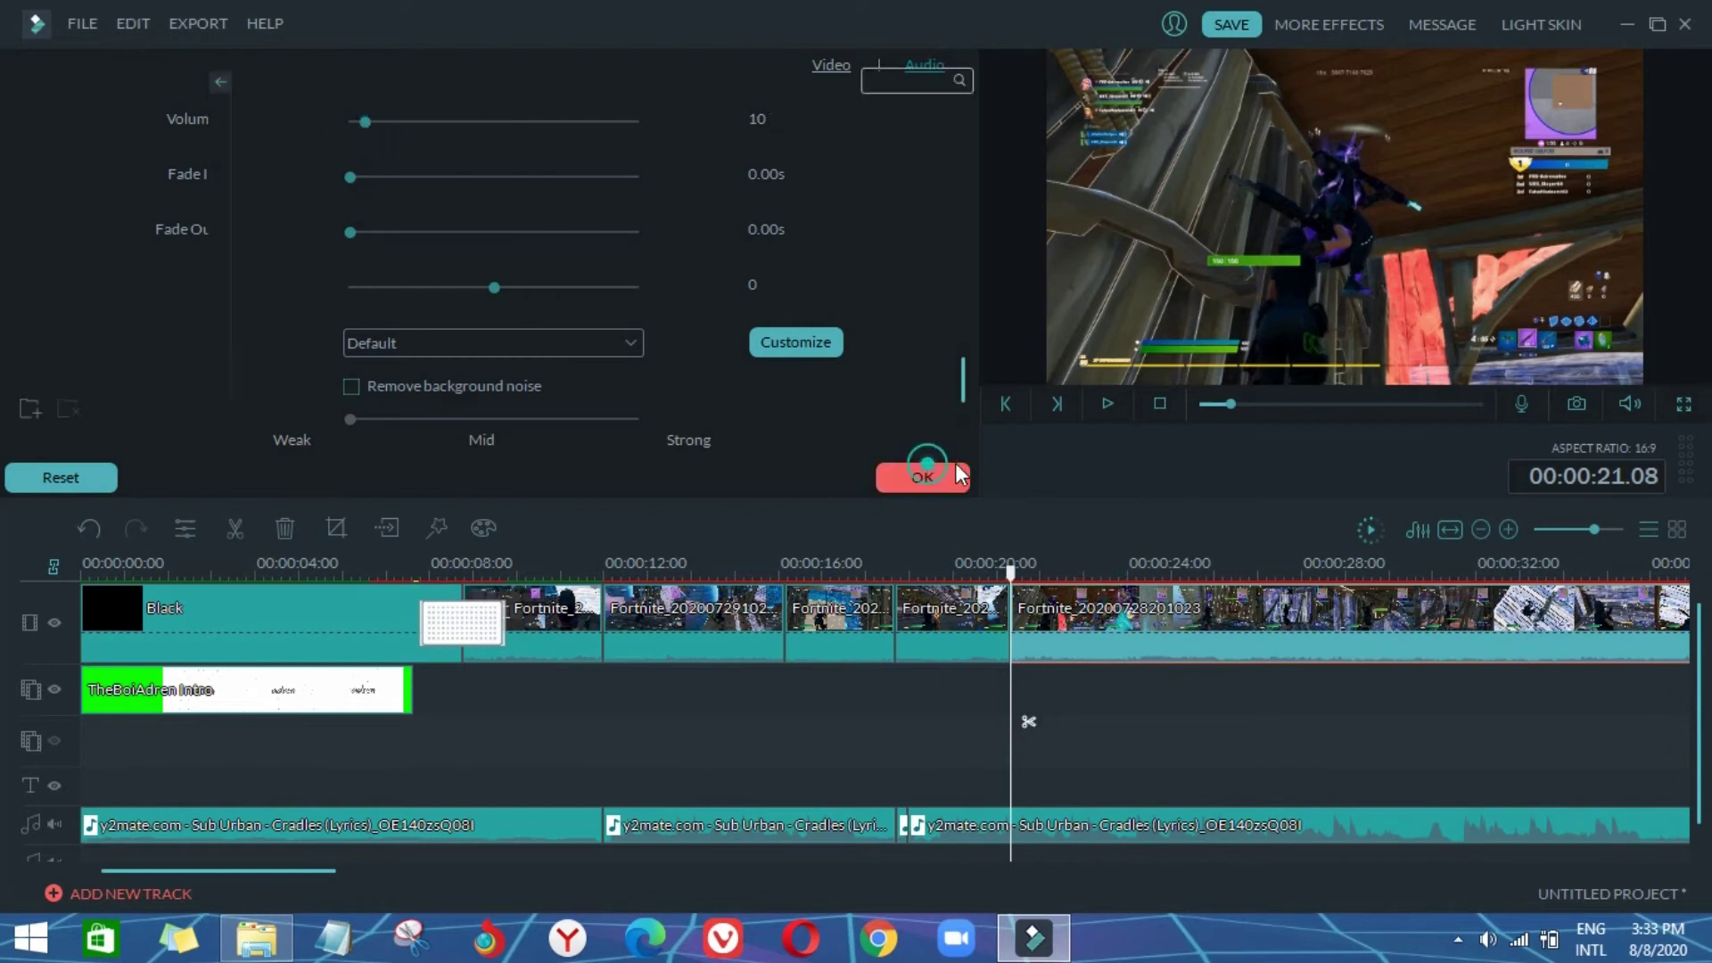
{"action": "left_click", "coordinate": [1107, 405]}
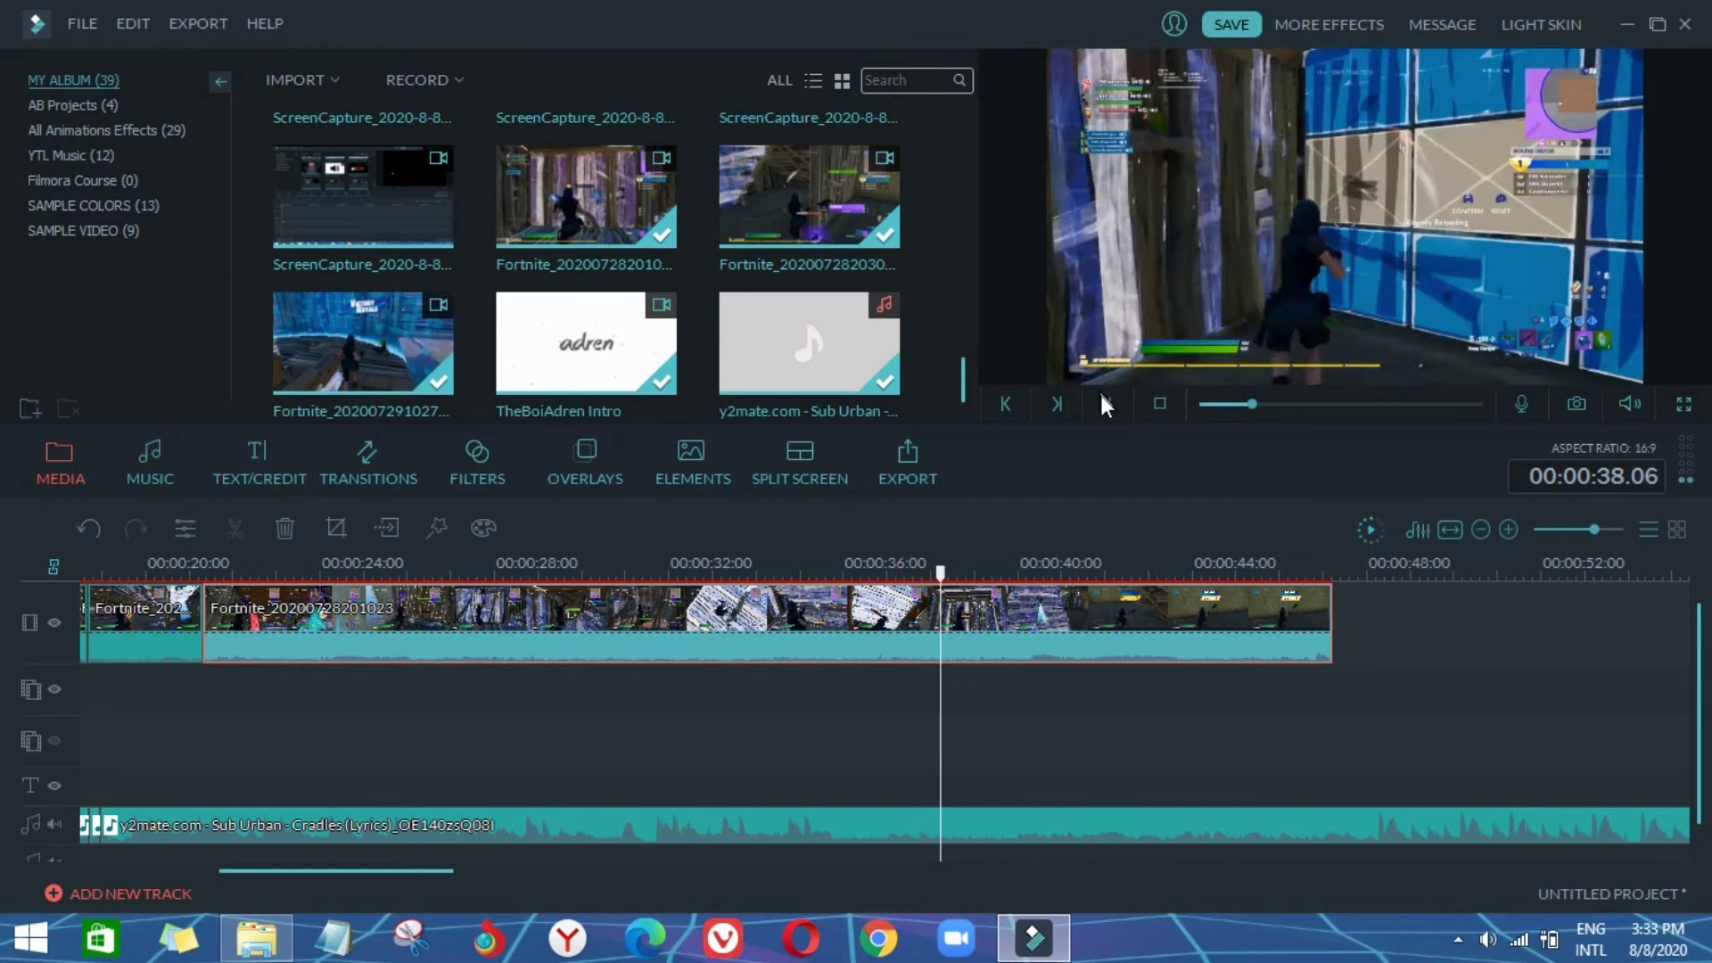
{"action": "left_click", "coordinate": [1106, 406]}
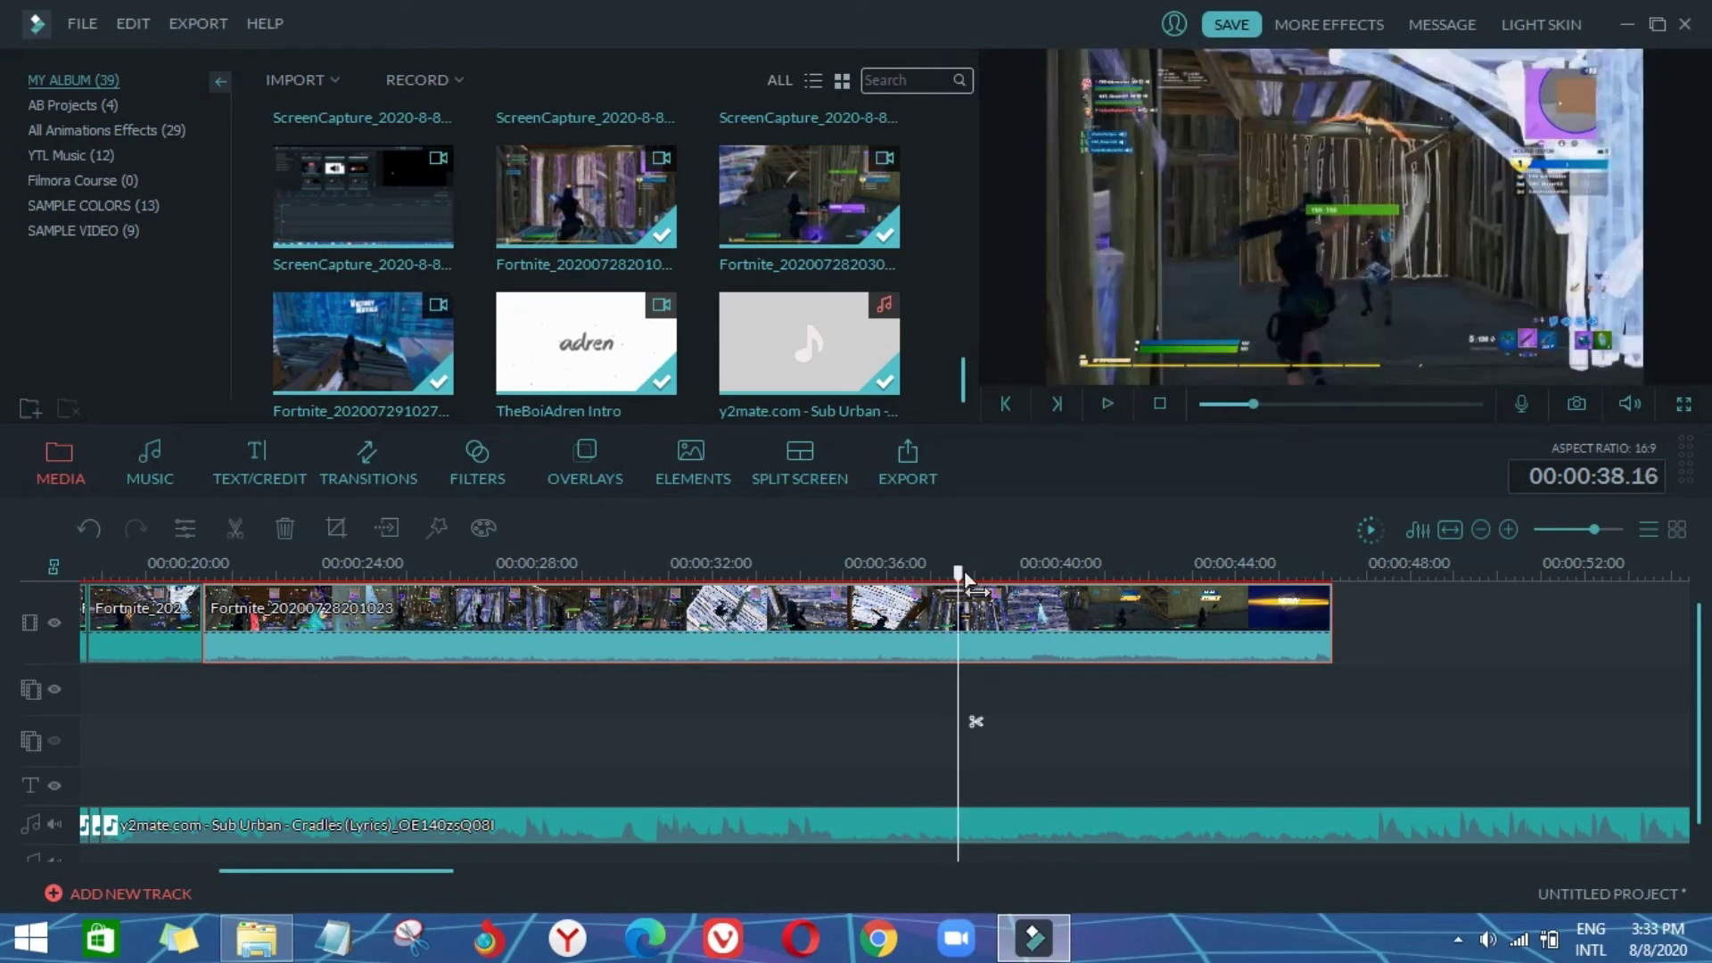
{"action": "left_click", "coordinate": [1108, 404]}
{"action": "left_click", "coordinate": [1109, 404]}
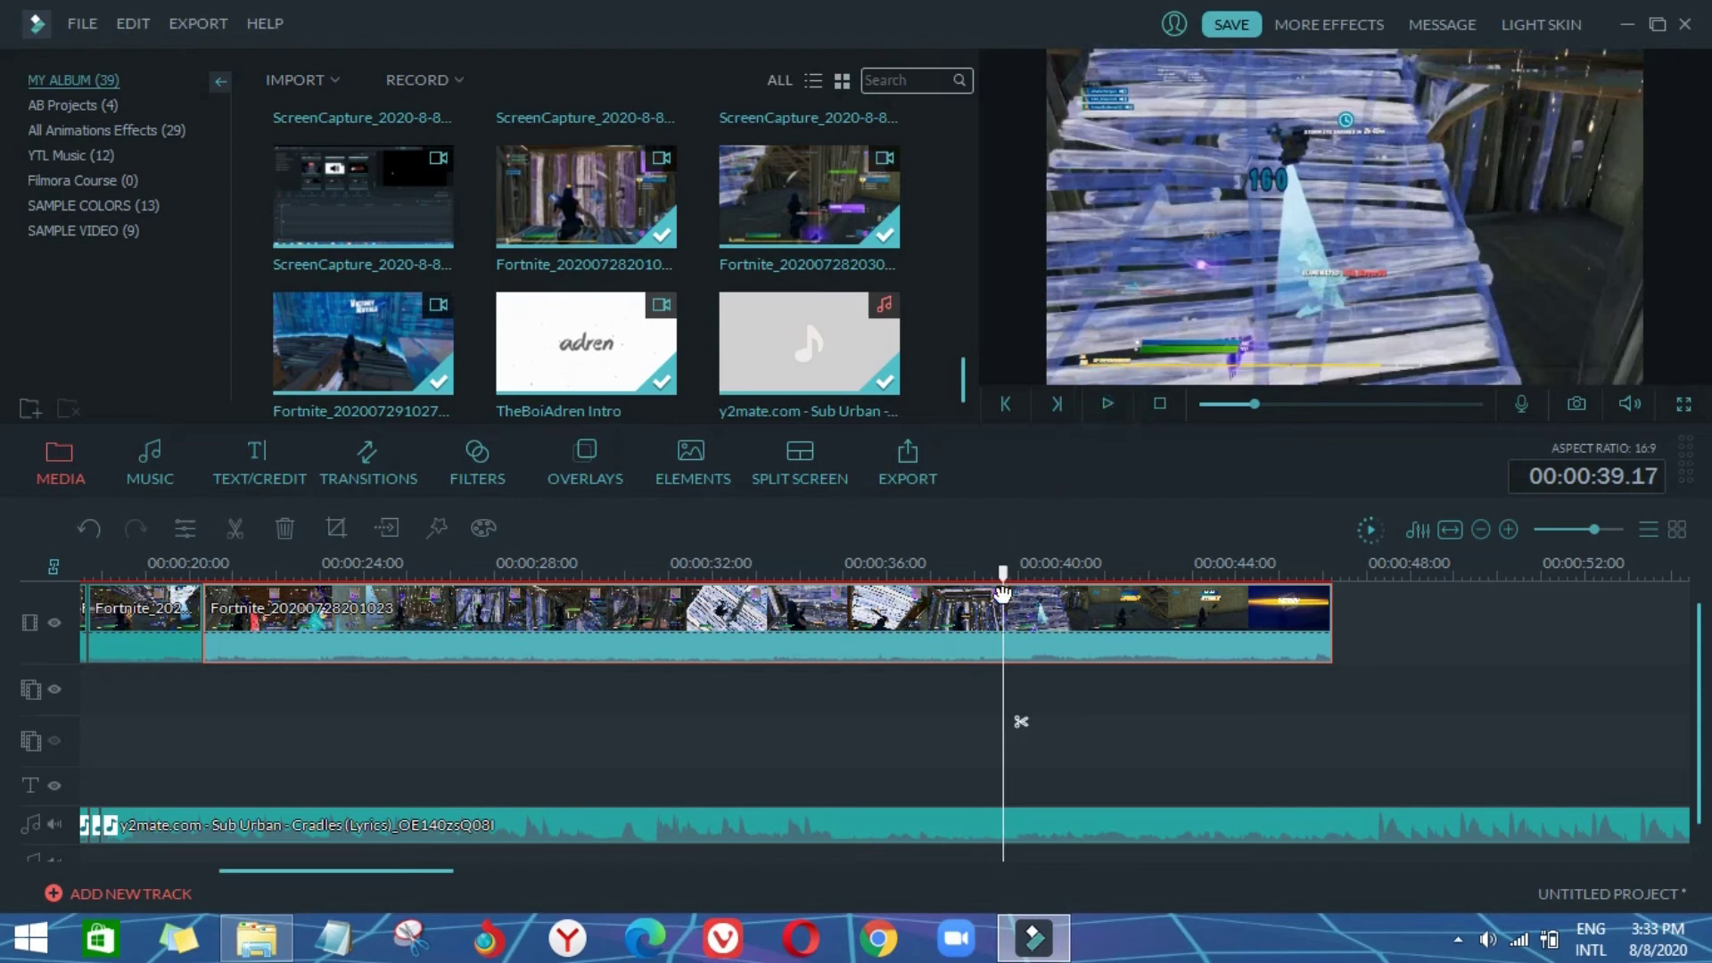
{"action": "left_click", "coordinate": [970, 568]}
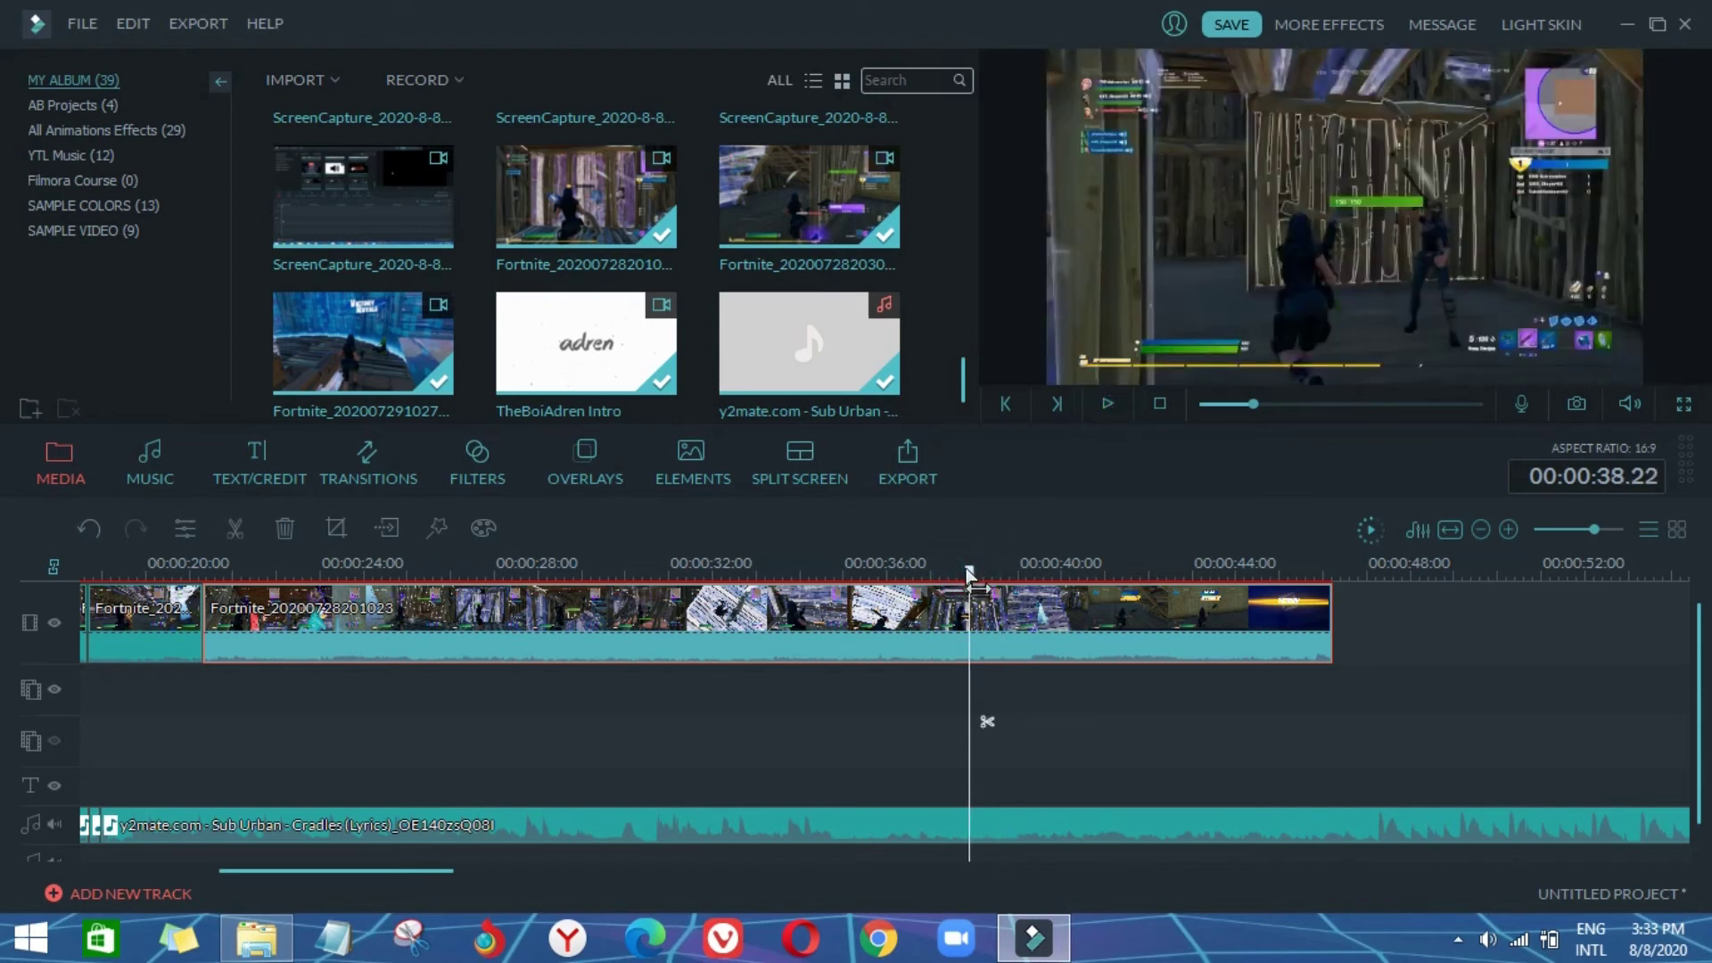
{"action": "left_click_drag", "start_coordinate": [968, 571], "coordinate": [881, 573]}
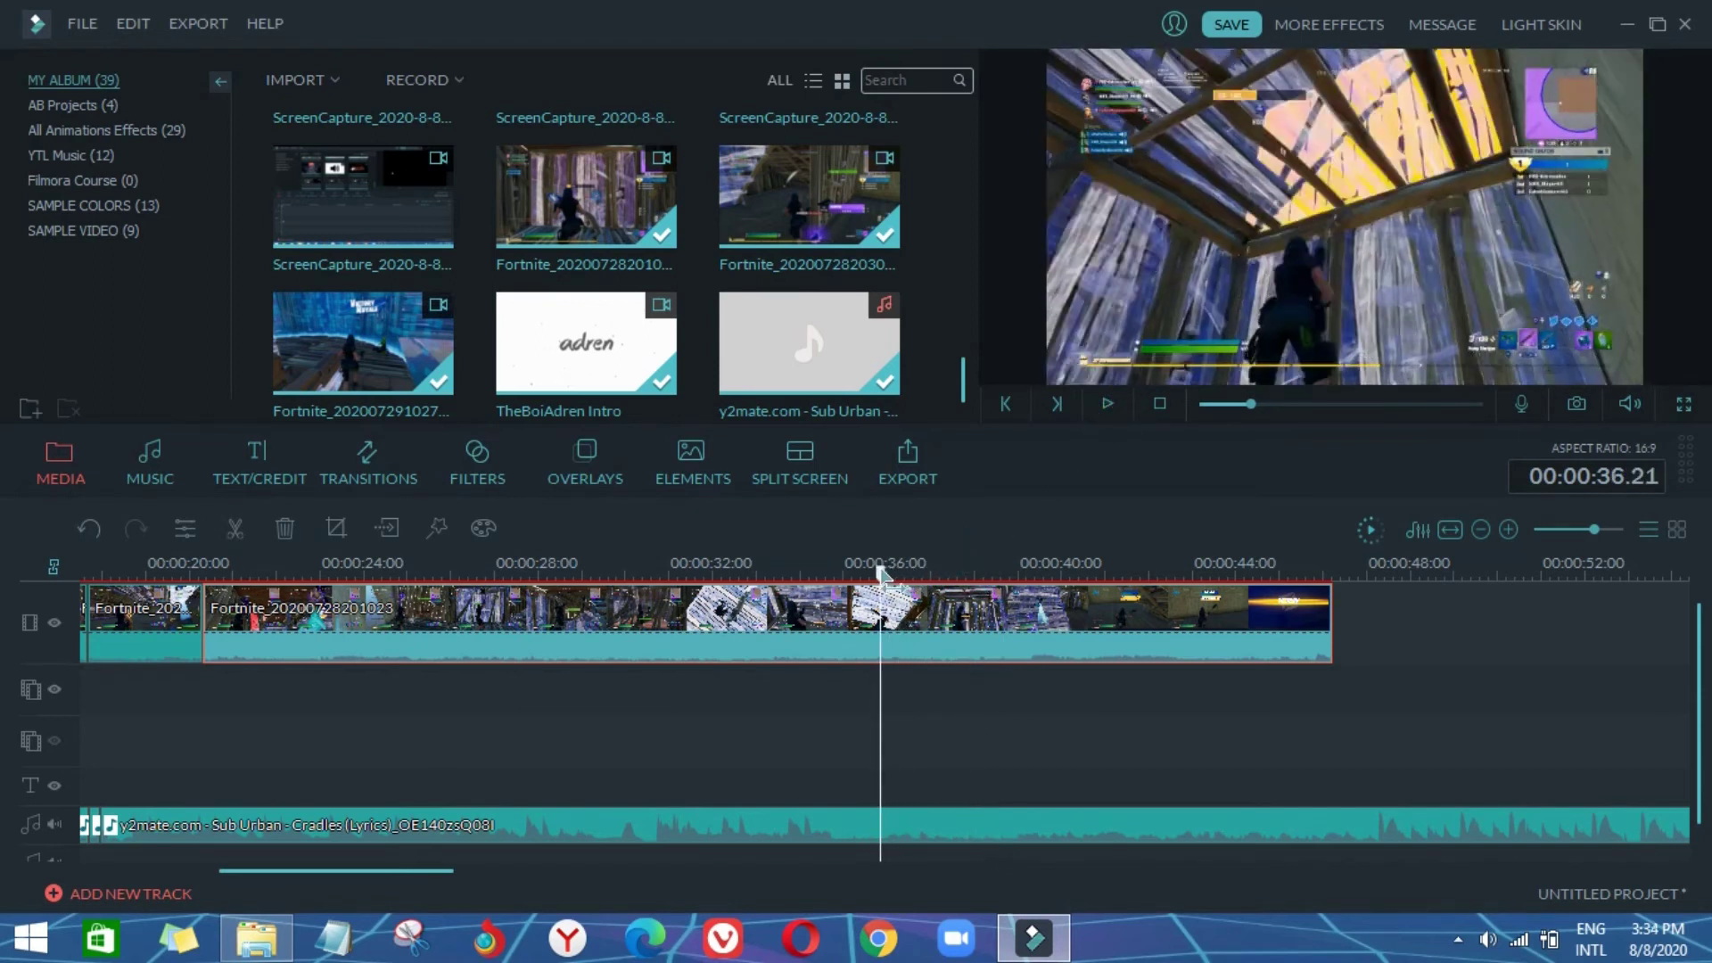
{"action": "left_click", "coordinate": [899, 719]}
{"action": "left_click", "coordinate": [719, 595]}
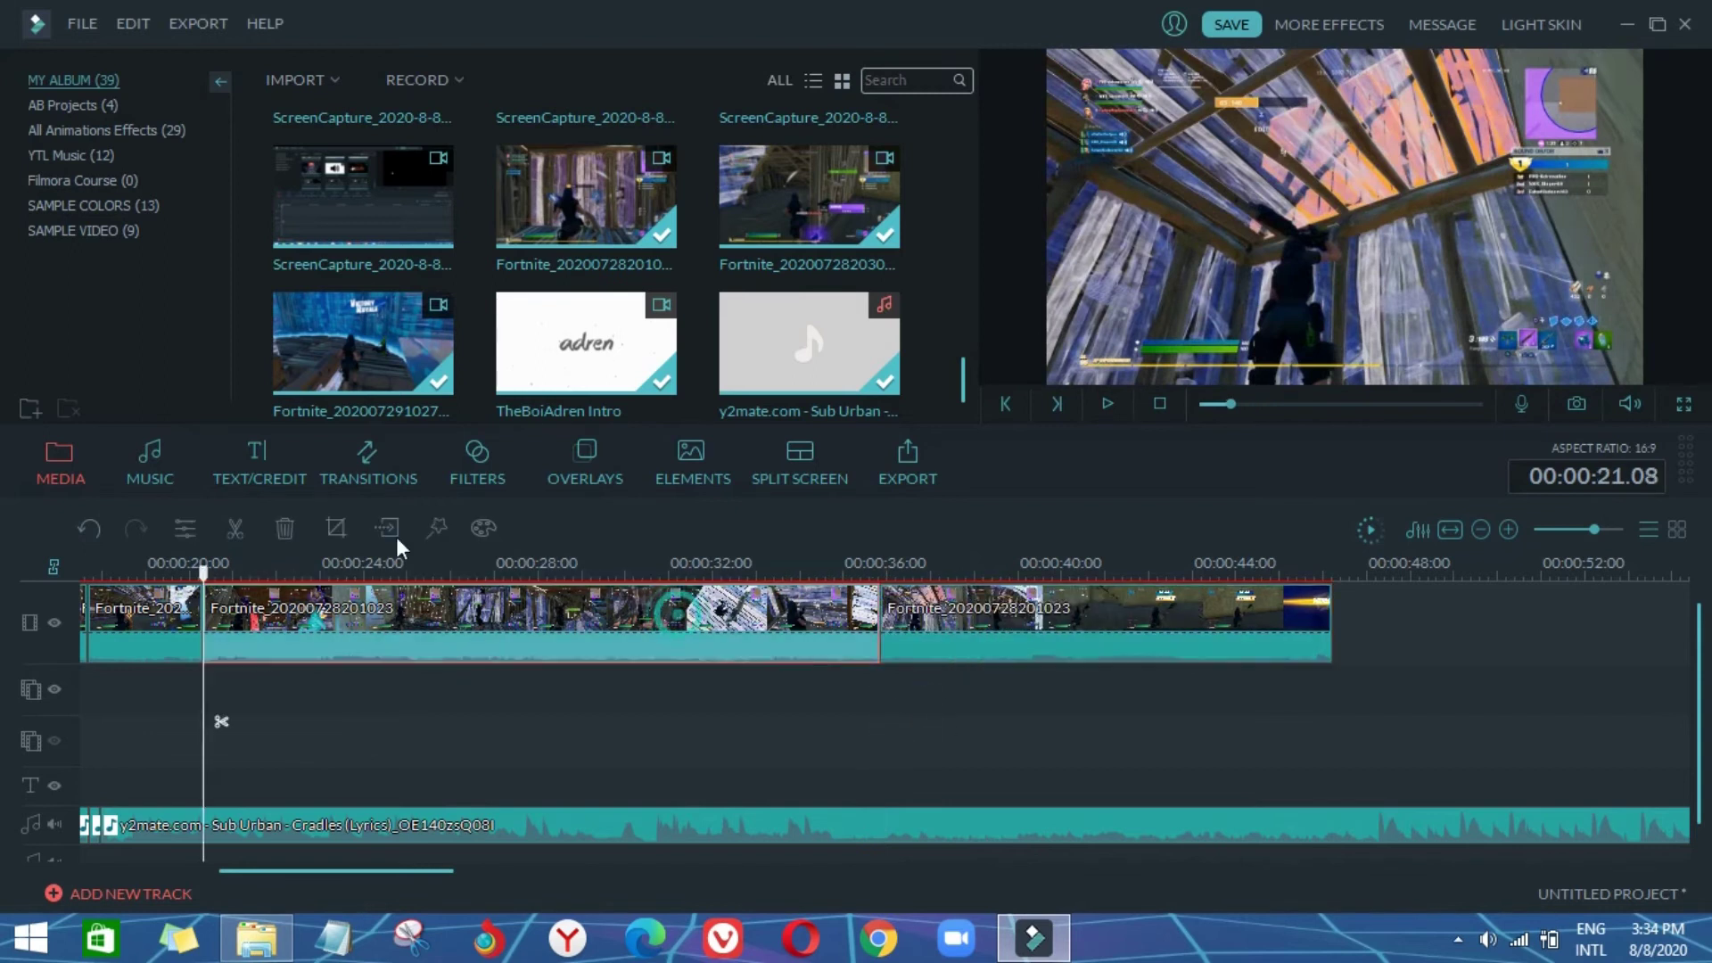
{"action": "key", "text": "Delete"}
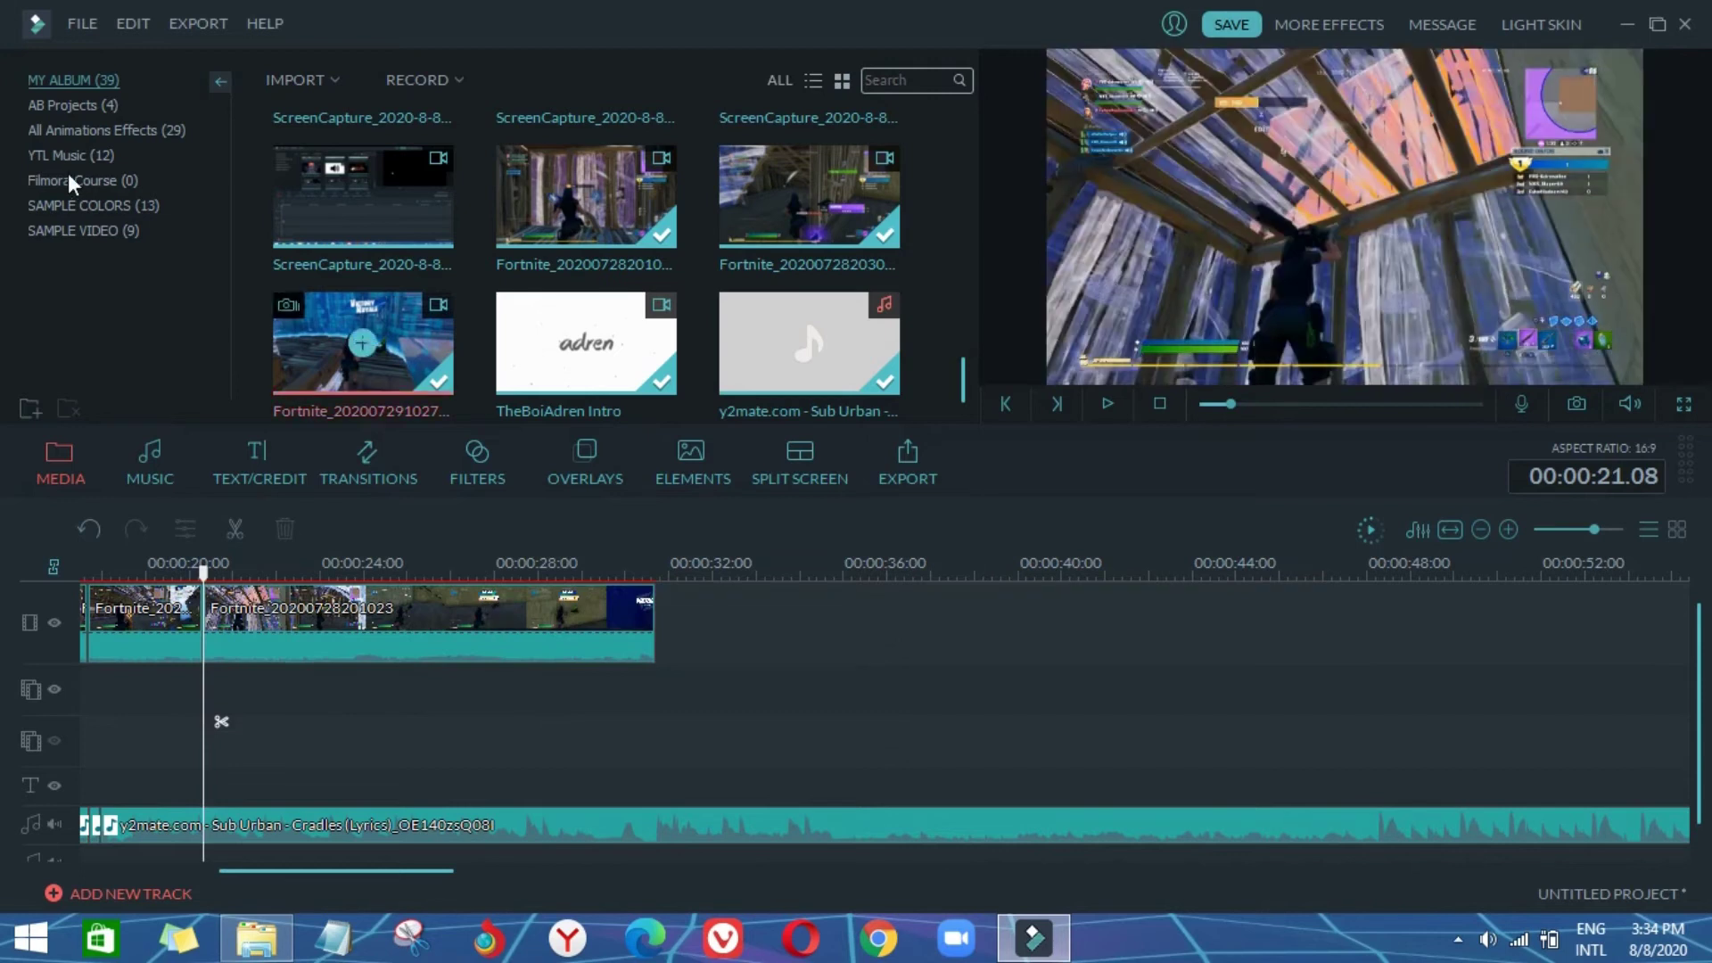
{"action": "double_click", "coordinate": [608, 825]}
{"action": "left_click", "coordinate": [350, 172]}
{"action": "left_click", "coordinate": [911, 488]}
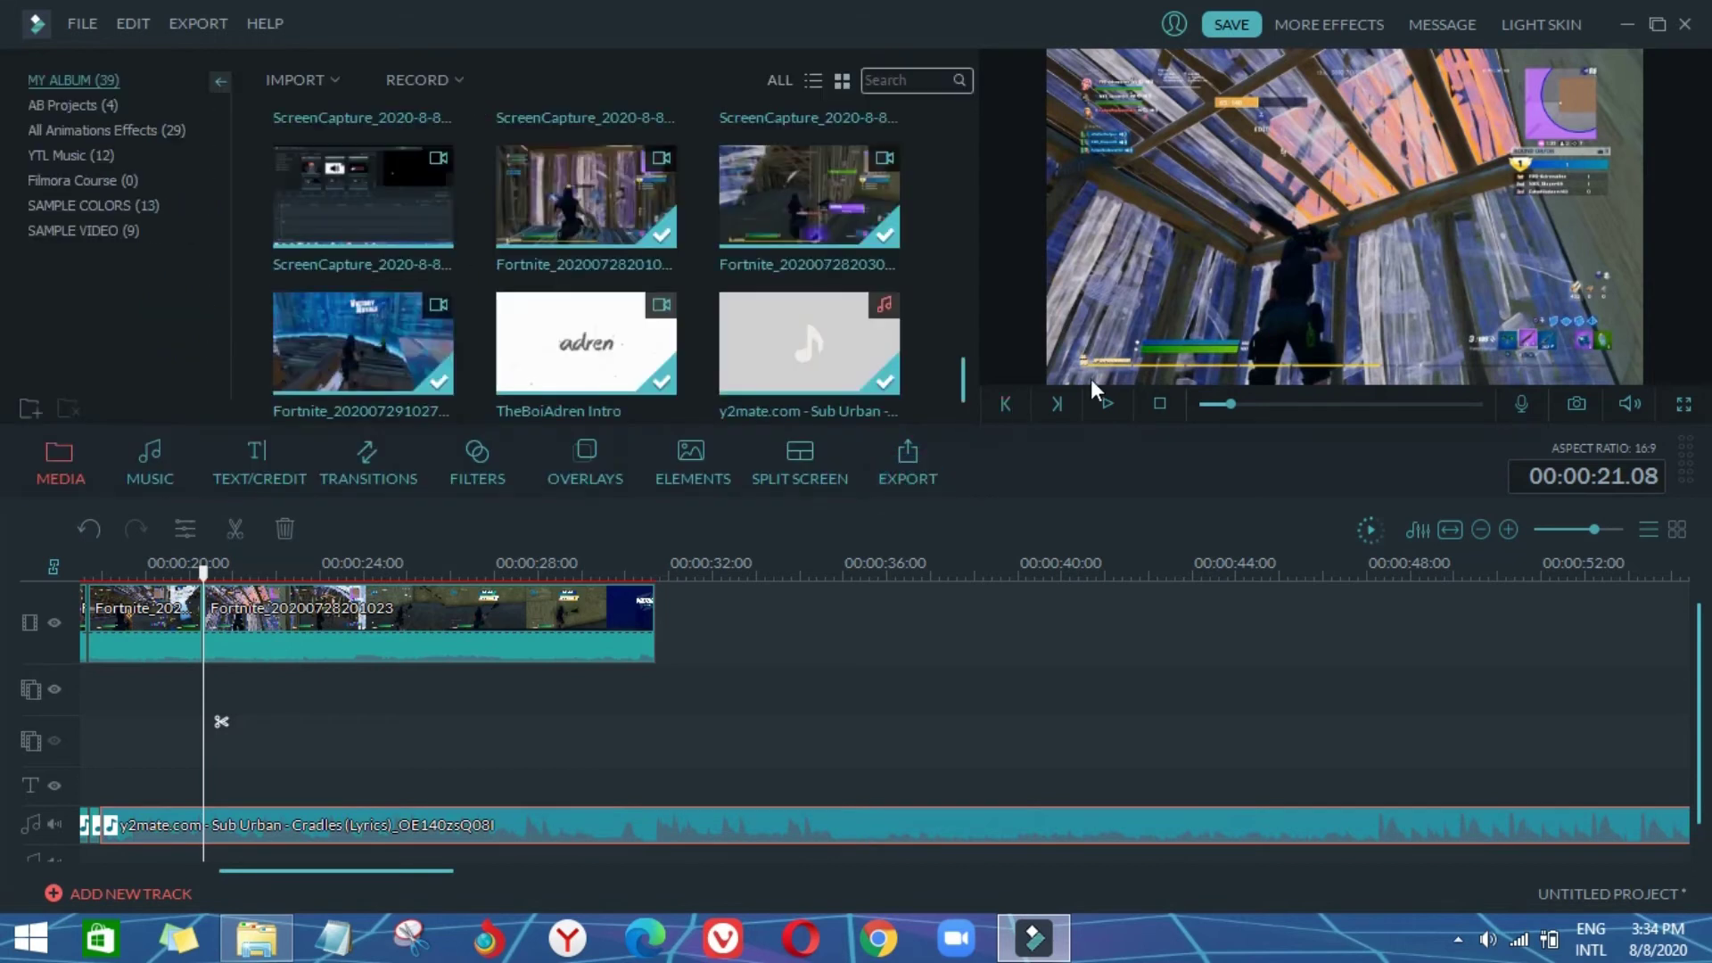
{"action": "double_click", "coordinate": [345, 642]}
{"action": "left_click_drag", "start_coordinate": [367, 130], "coordinate": [355, 142]}
{"action": "left_click", "coordinate": [946, 477]}
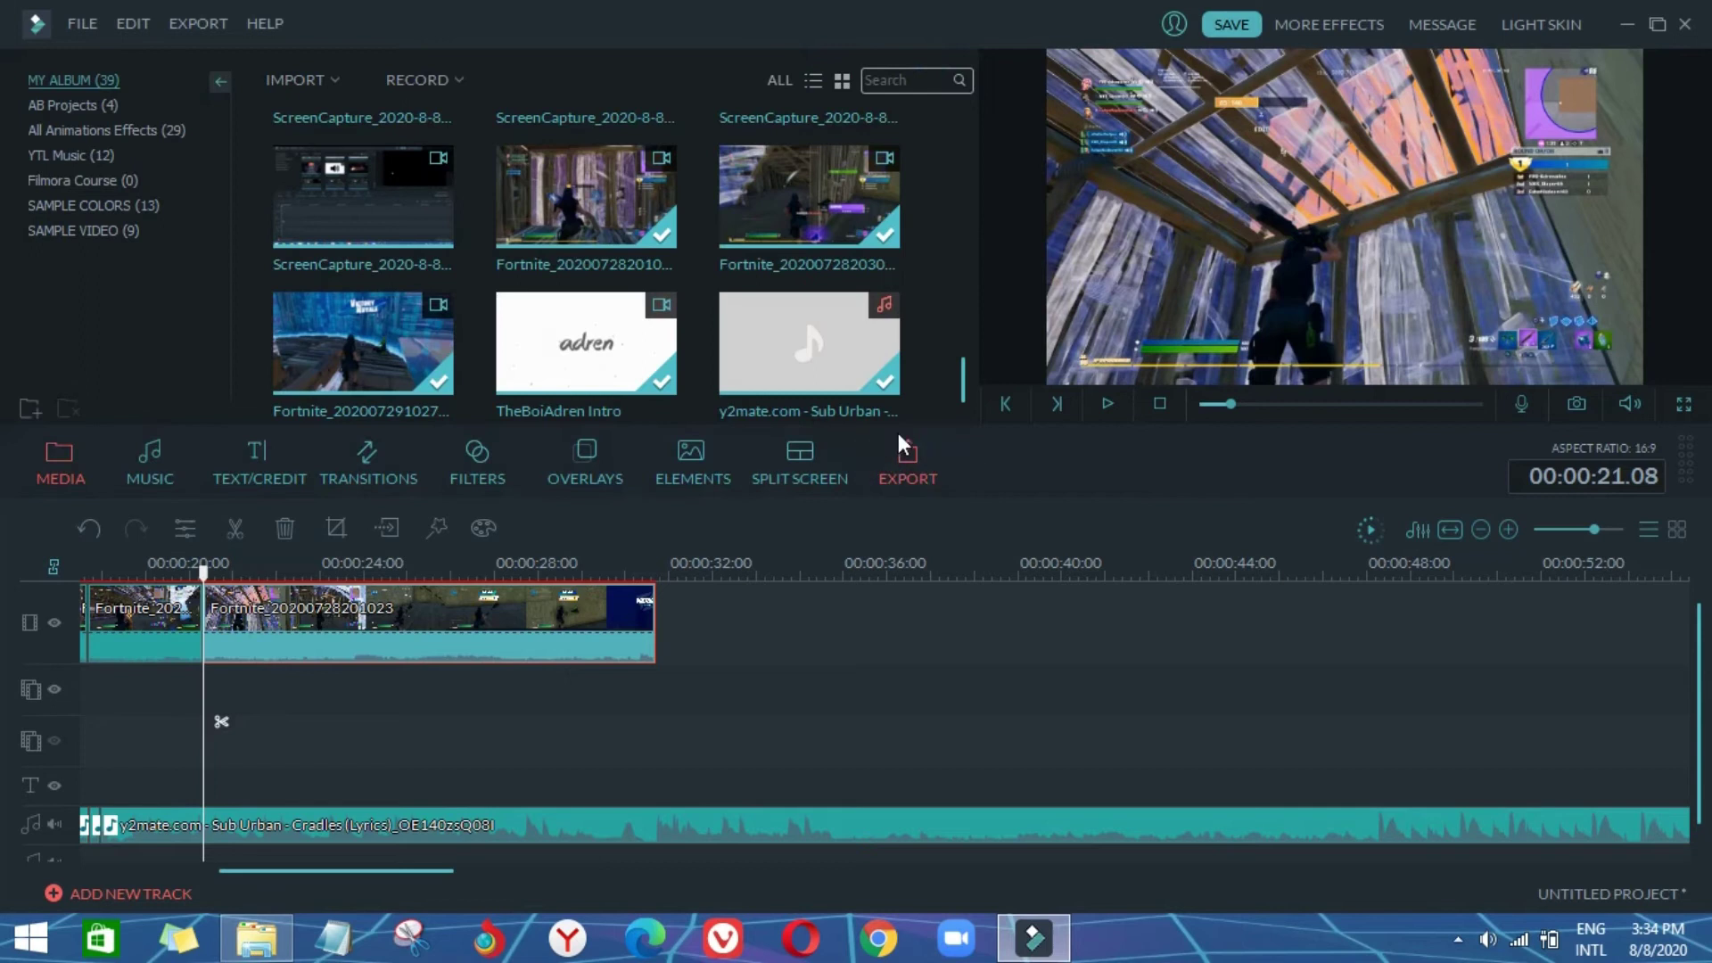
{"action": "left_click", "coordinate": [1111, 406]}
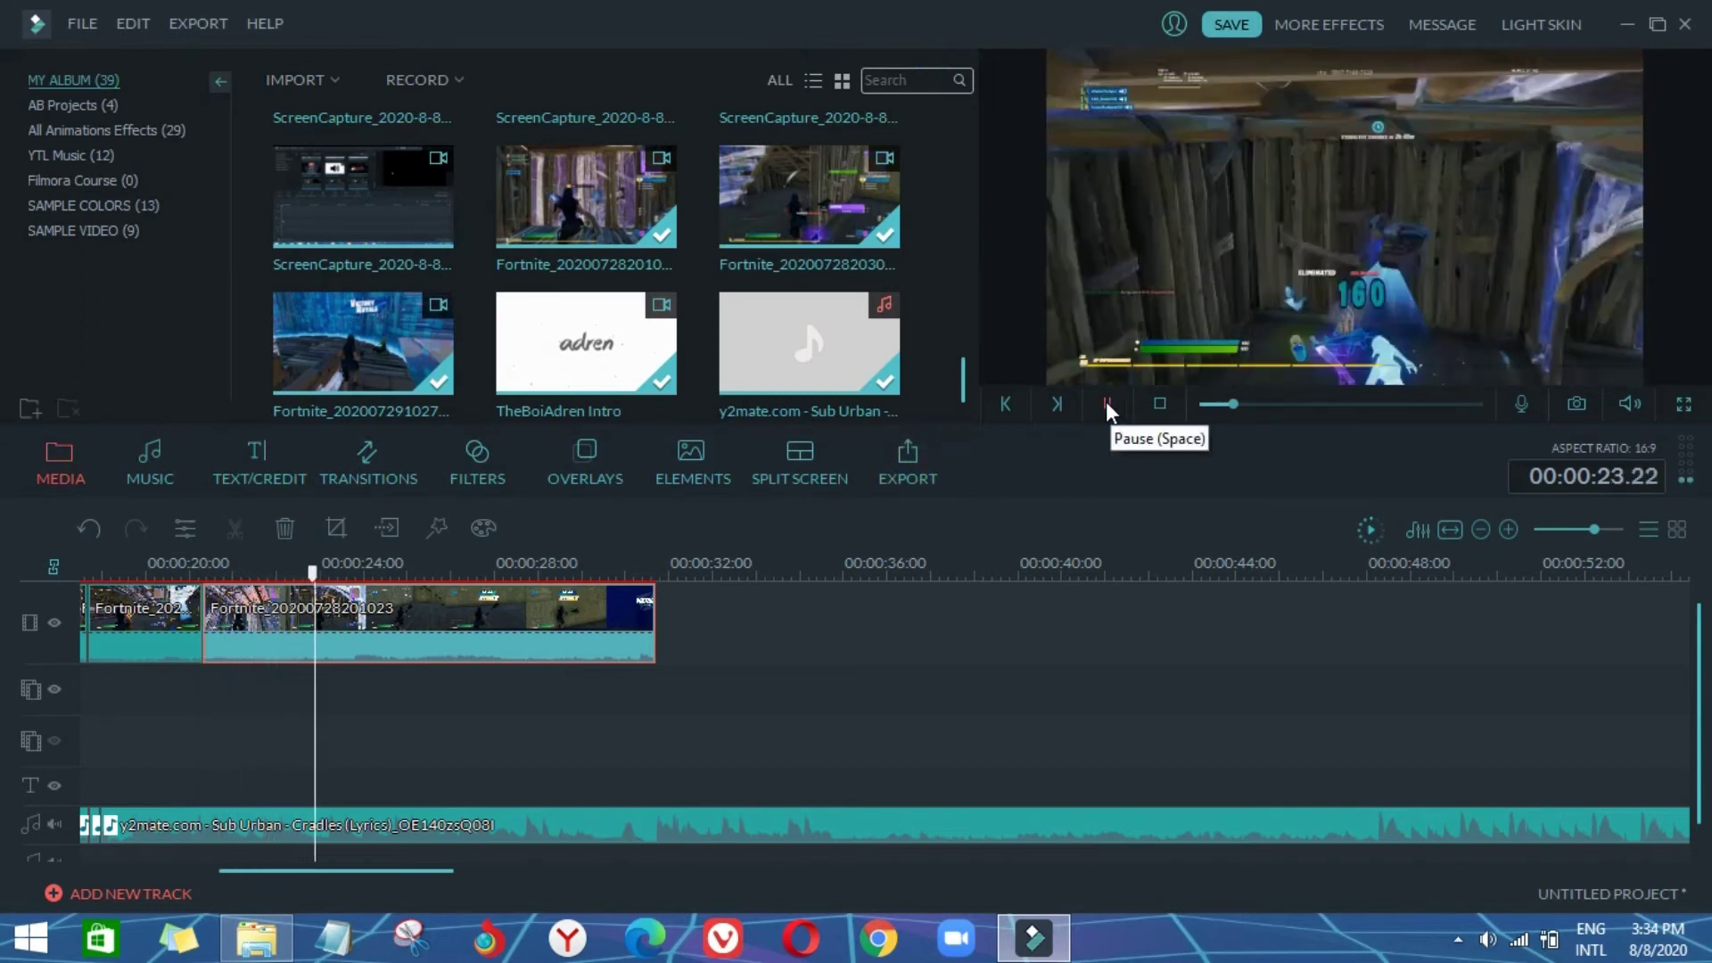
{"action": "left_click", "coordinate": [1108, 408]}
{"action": "left_click_drag", "start_coordinate": [352, 588], "coordinate": [271, 575]}
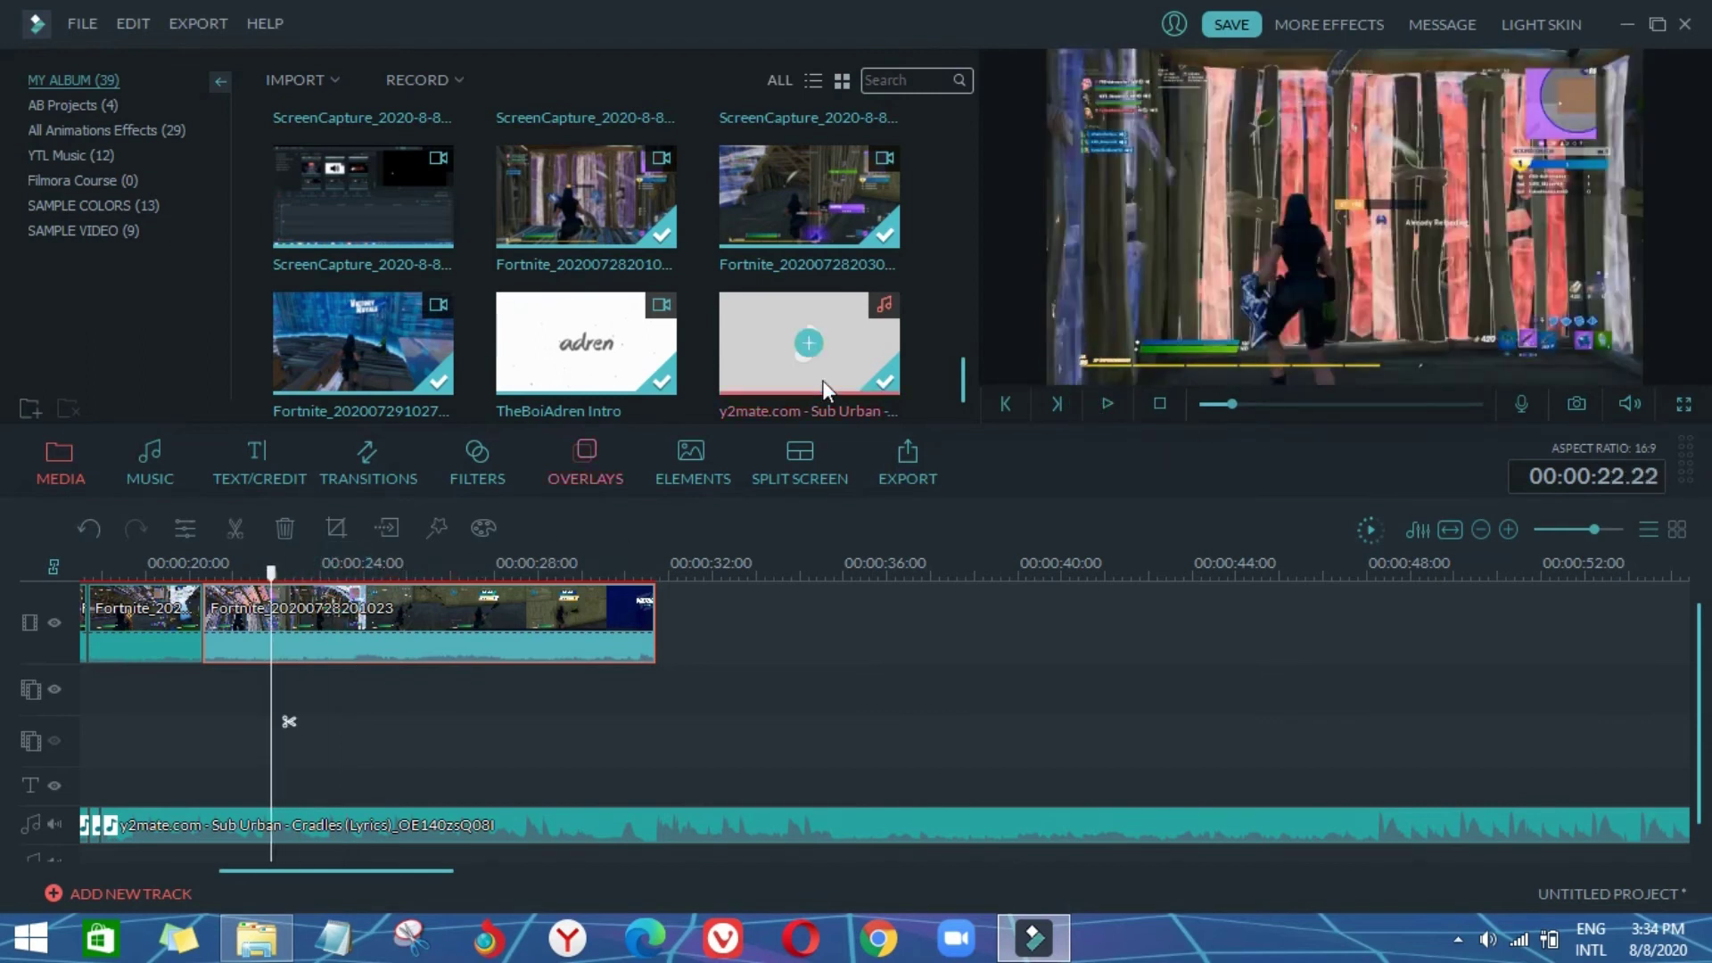
{"action": "left_click", "coordinate": [1109, 406]}
{"action": "left_click", "coordinate": [1109, 406]}
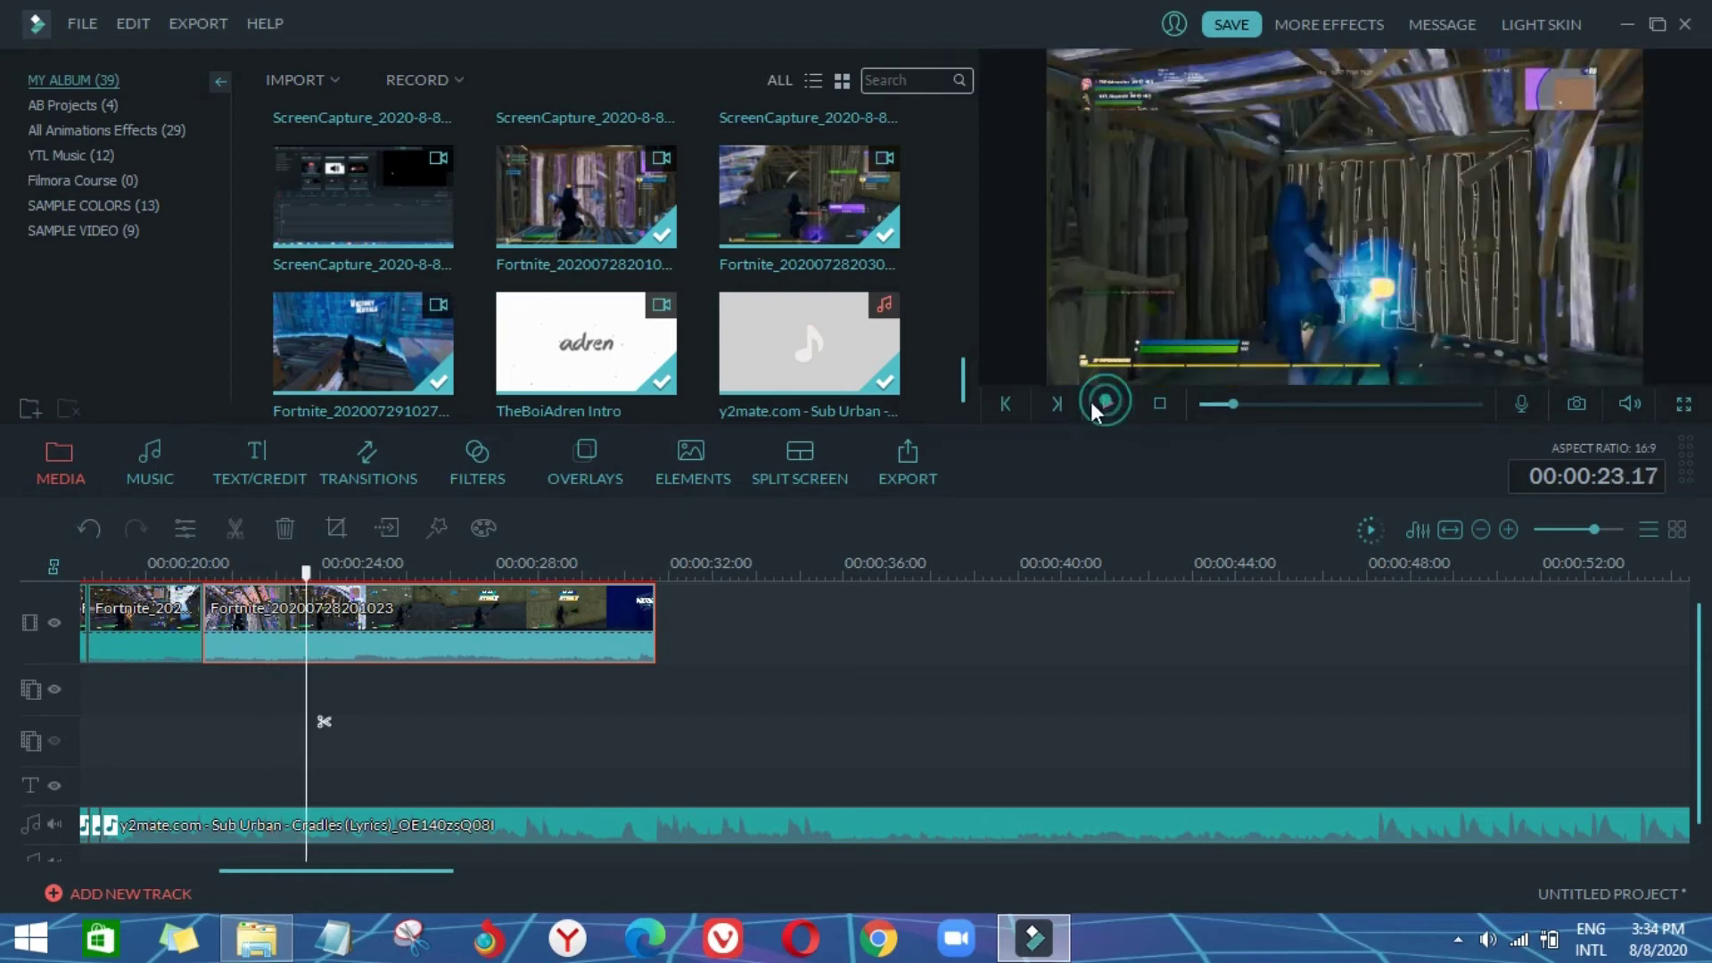
{"action": "left_click", "coordinate": [246, 564]}
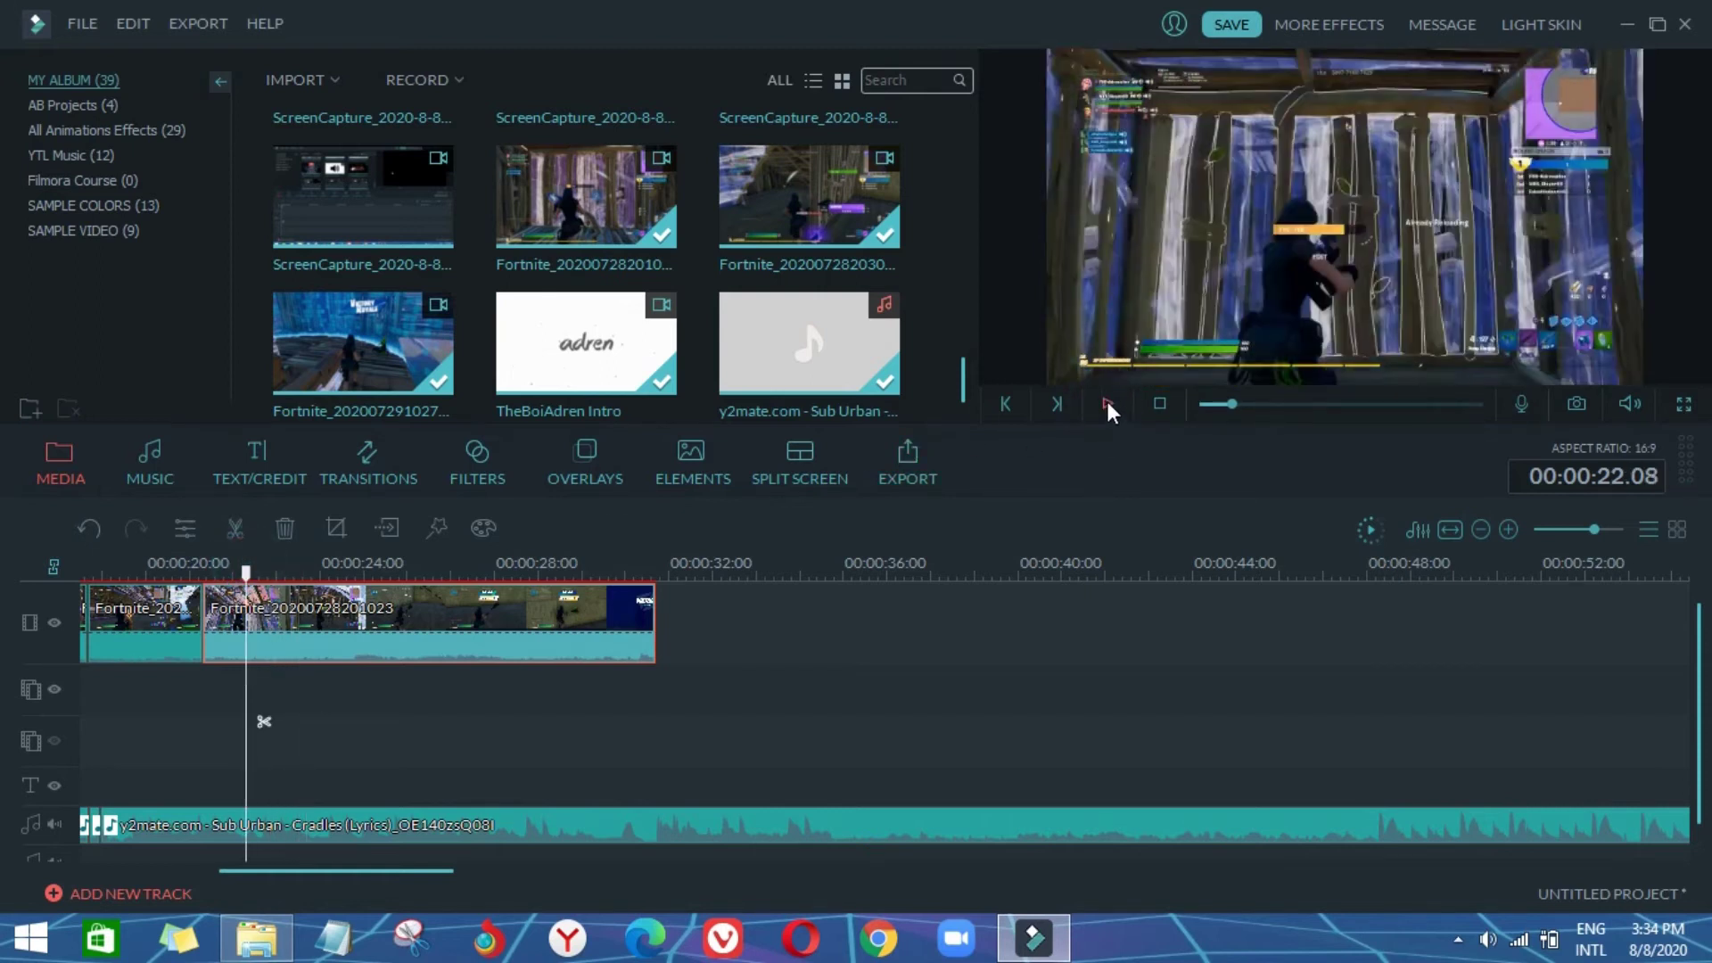
{"action": "left_click", "coordinate": [1108, 407]}
{"action": "left_click", "coordinate": [1108, 406]}
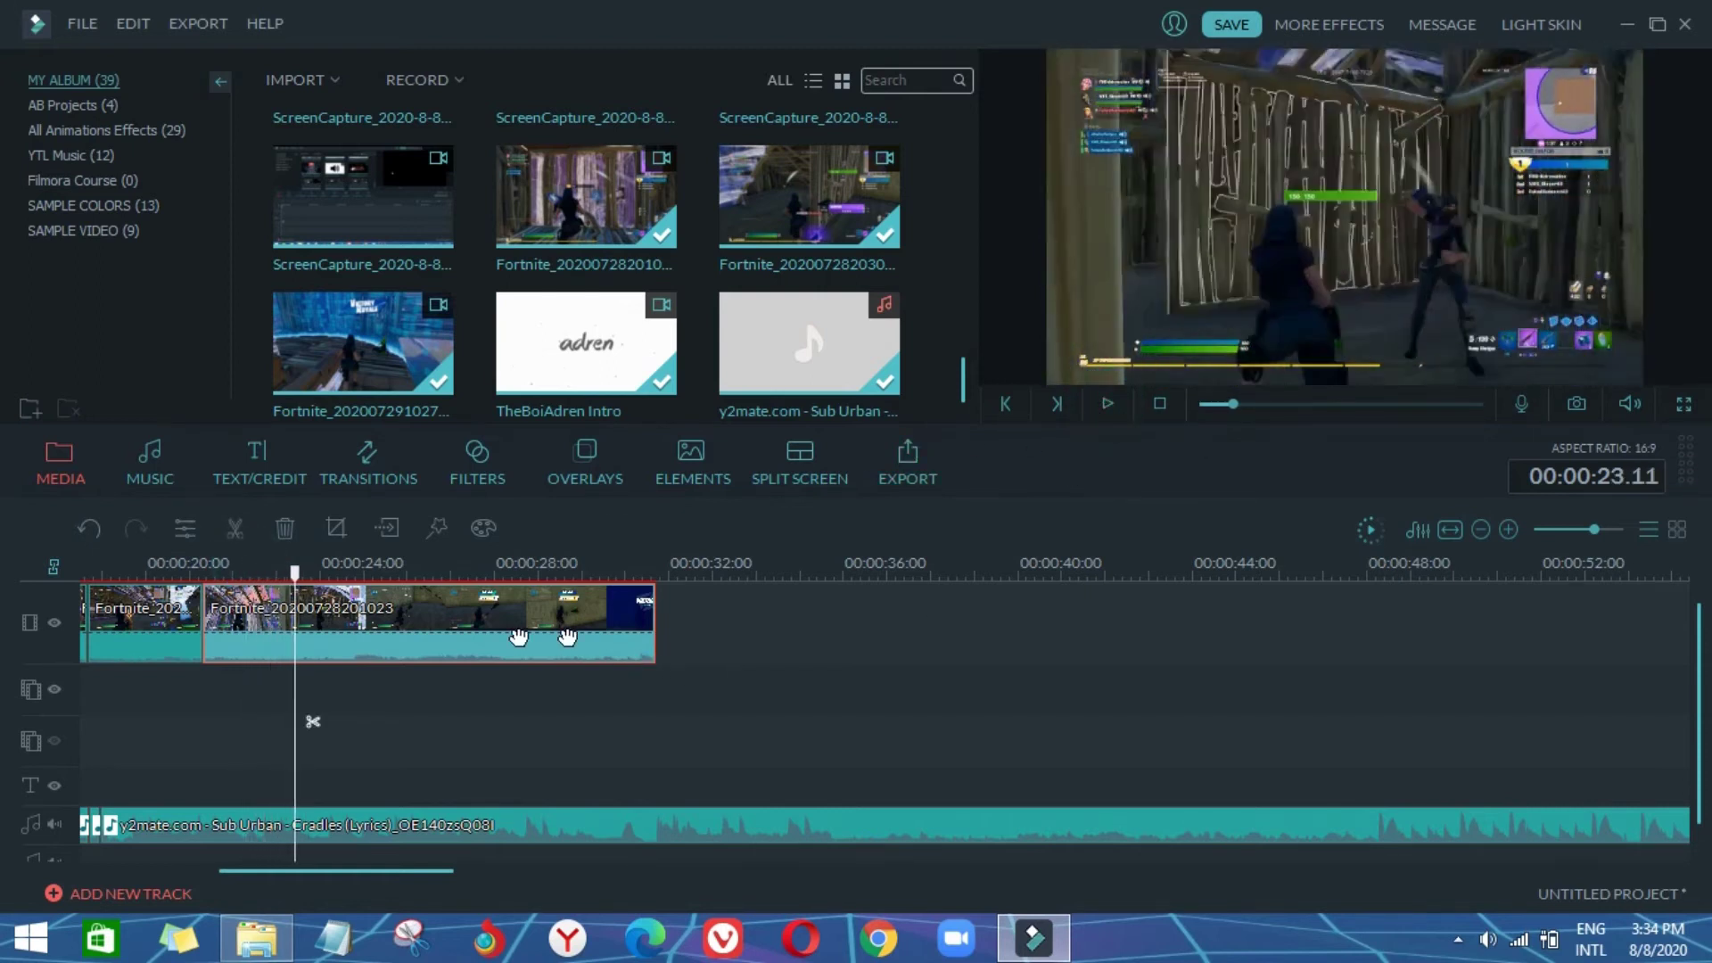
Step: Split the gameplay clip at 00:00:23.11, undo that cut, and split the music at the same time instead
{"action": "left_click", "coordinate": [305, 724]}
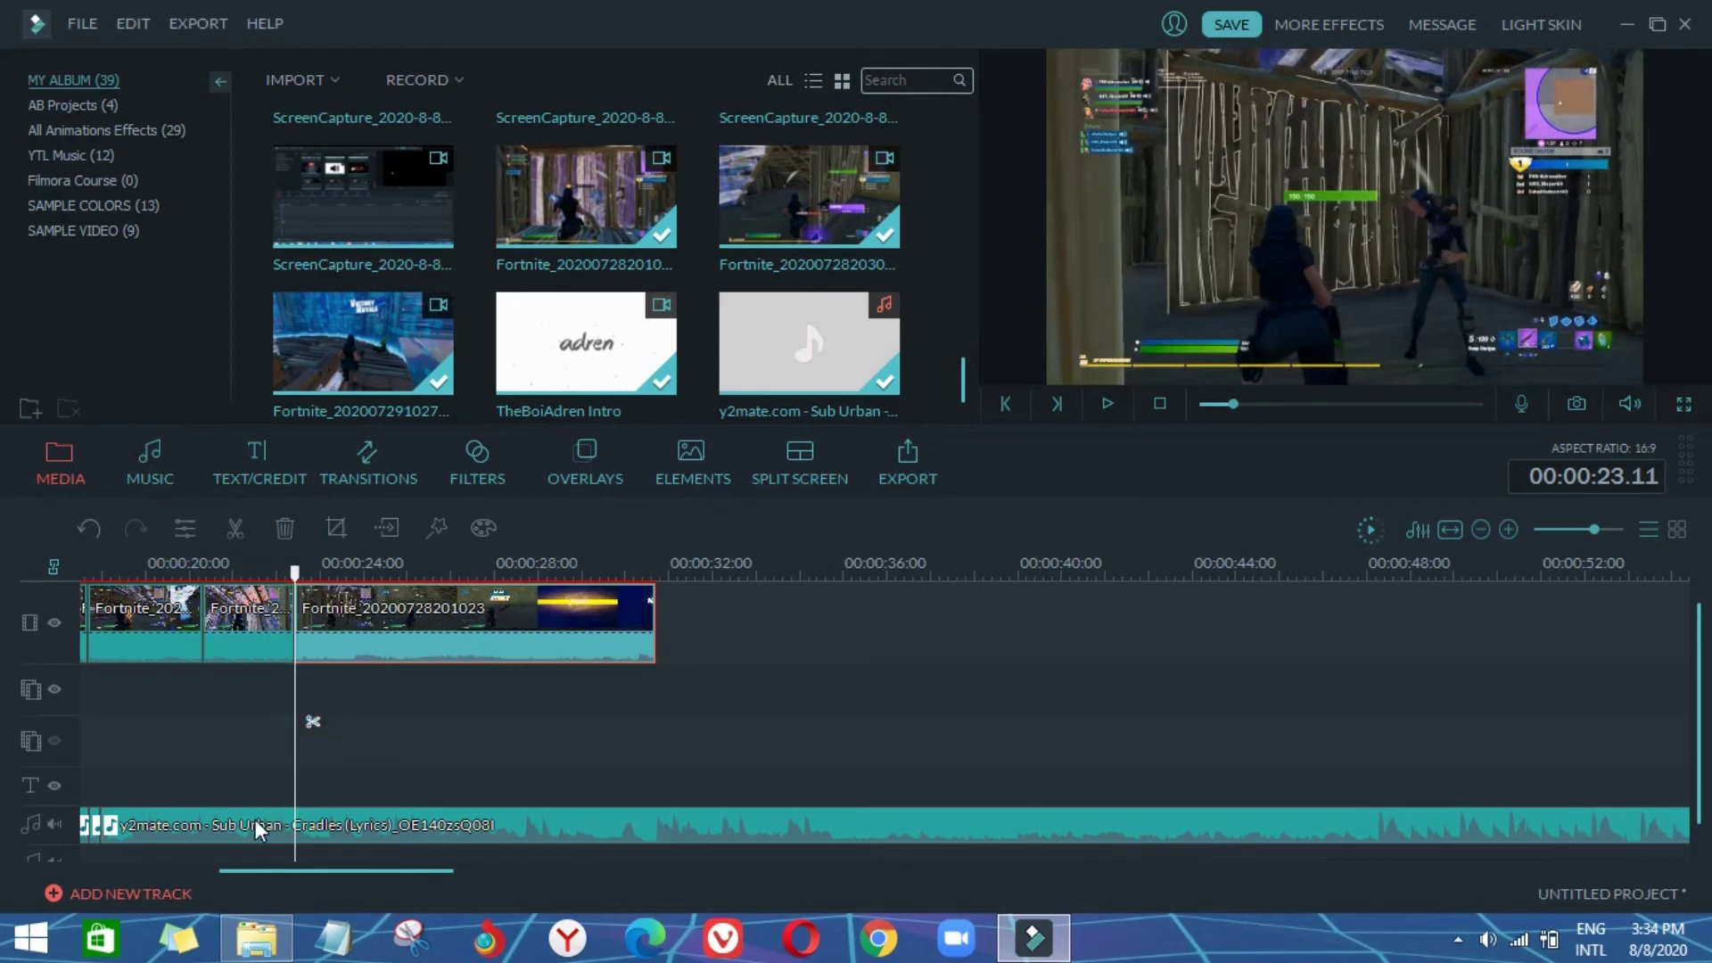
{"action": "key", "text": "ctrl+z"}
{"action": "left_click", "coordinate": [402, 820]}
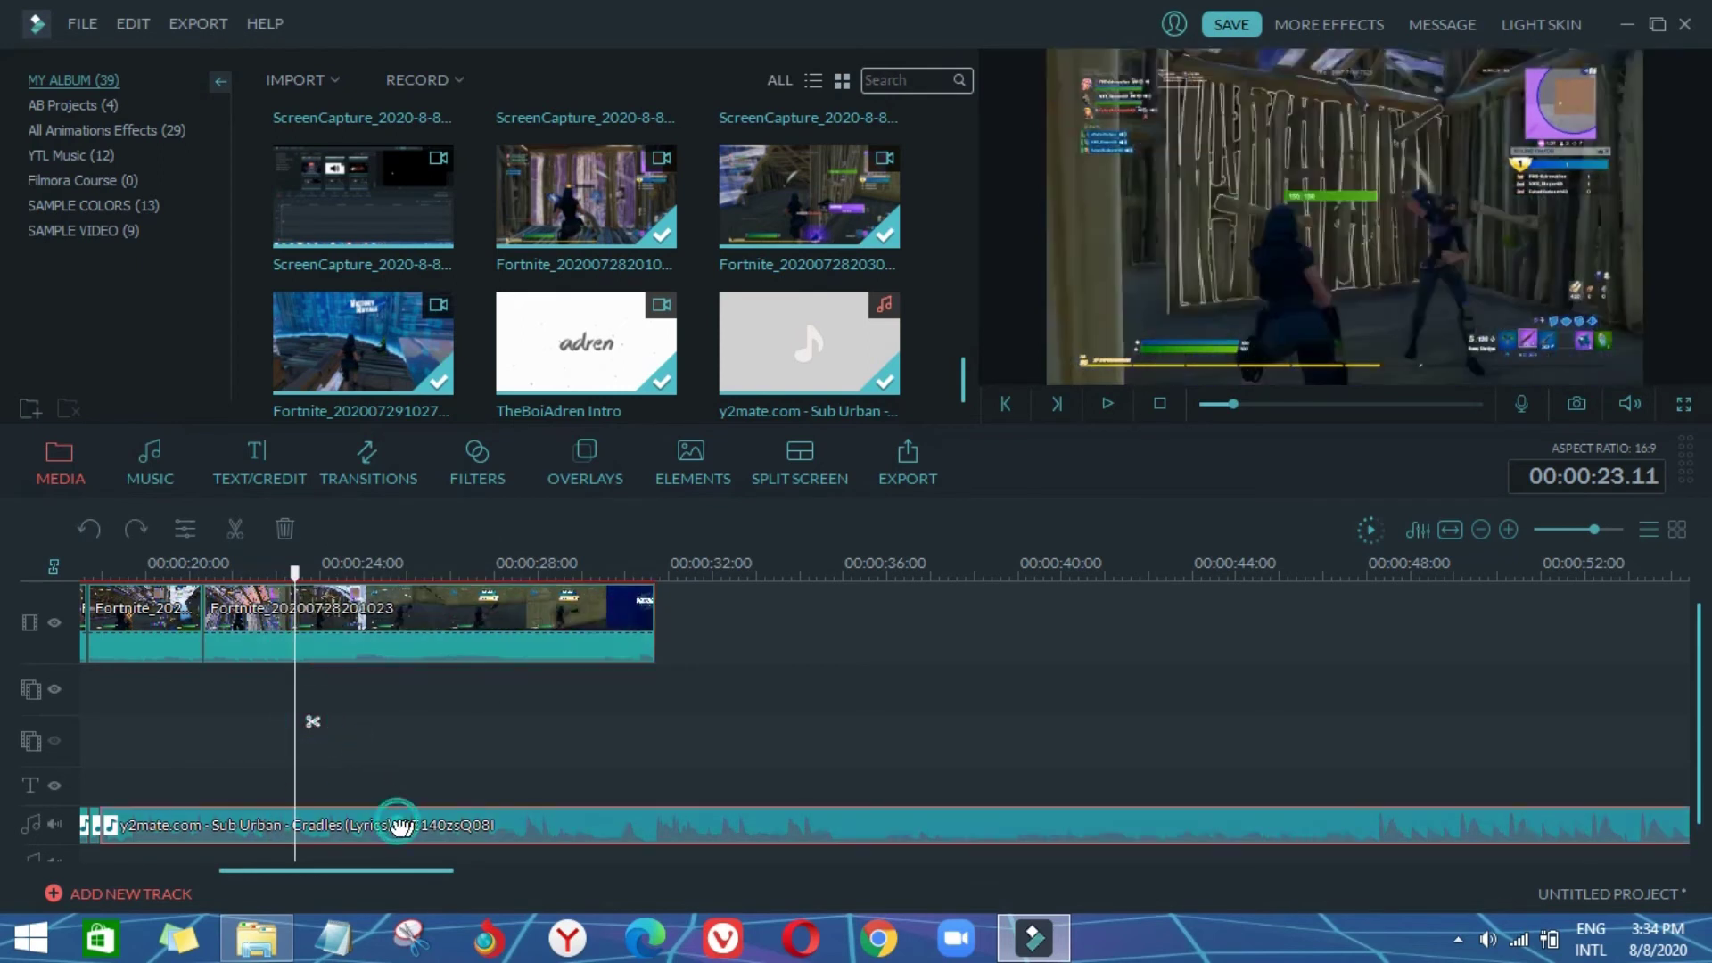
{"action": "left_click", "coordinate": [315, 729]}
{"action": "left_click", "coordinate": [336, 831]}
{"action": "left_click", "coordinate": [310, 723]}
{"action": "left_click", "coordinate": [263, 766]}
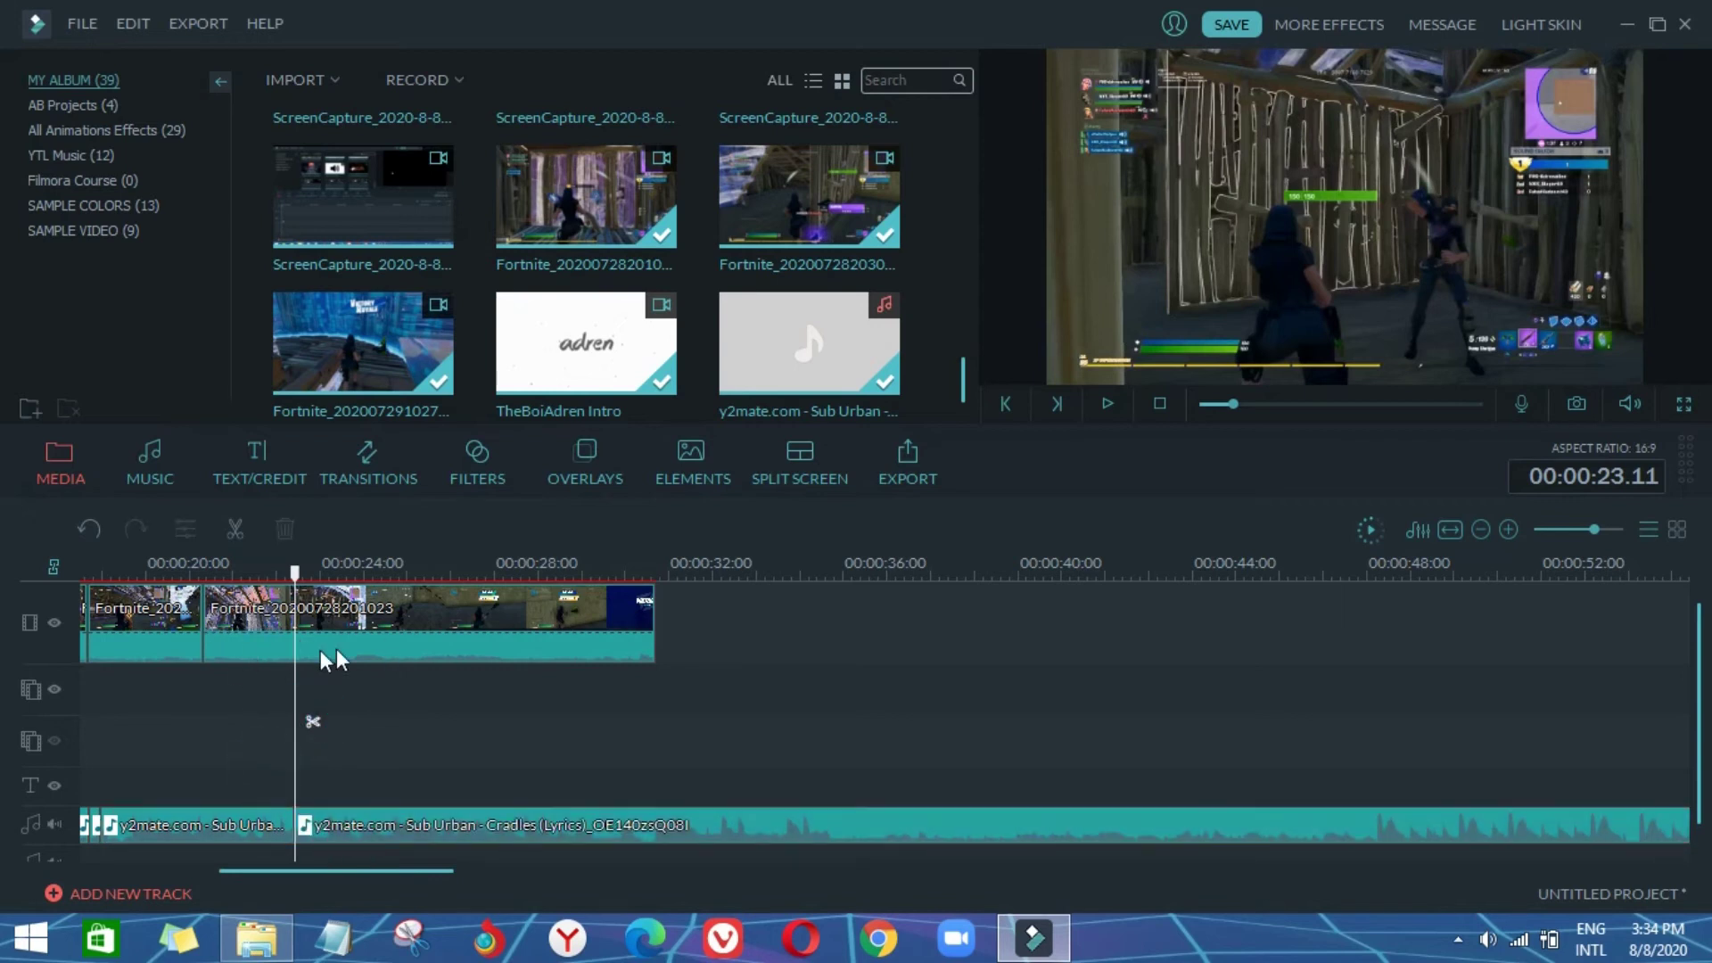
{"action": "left_click", "coordinate": [206, 570]}
{"action": "left_click_drag", "start_coordinate": [206, 572], "coordinate": [305, 576]}
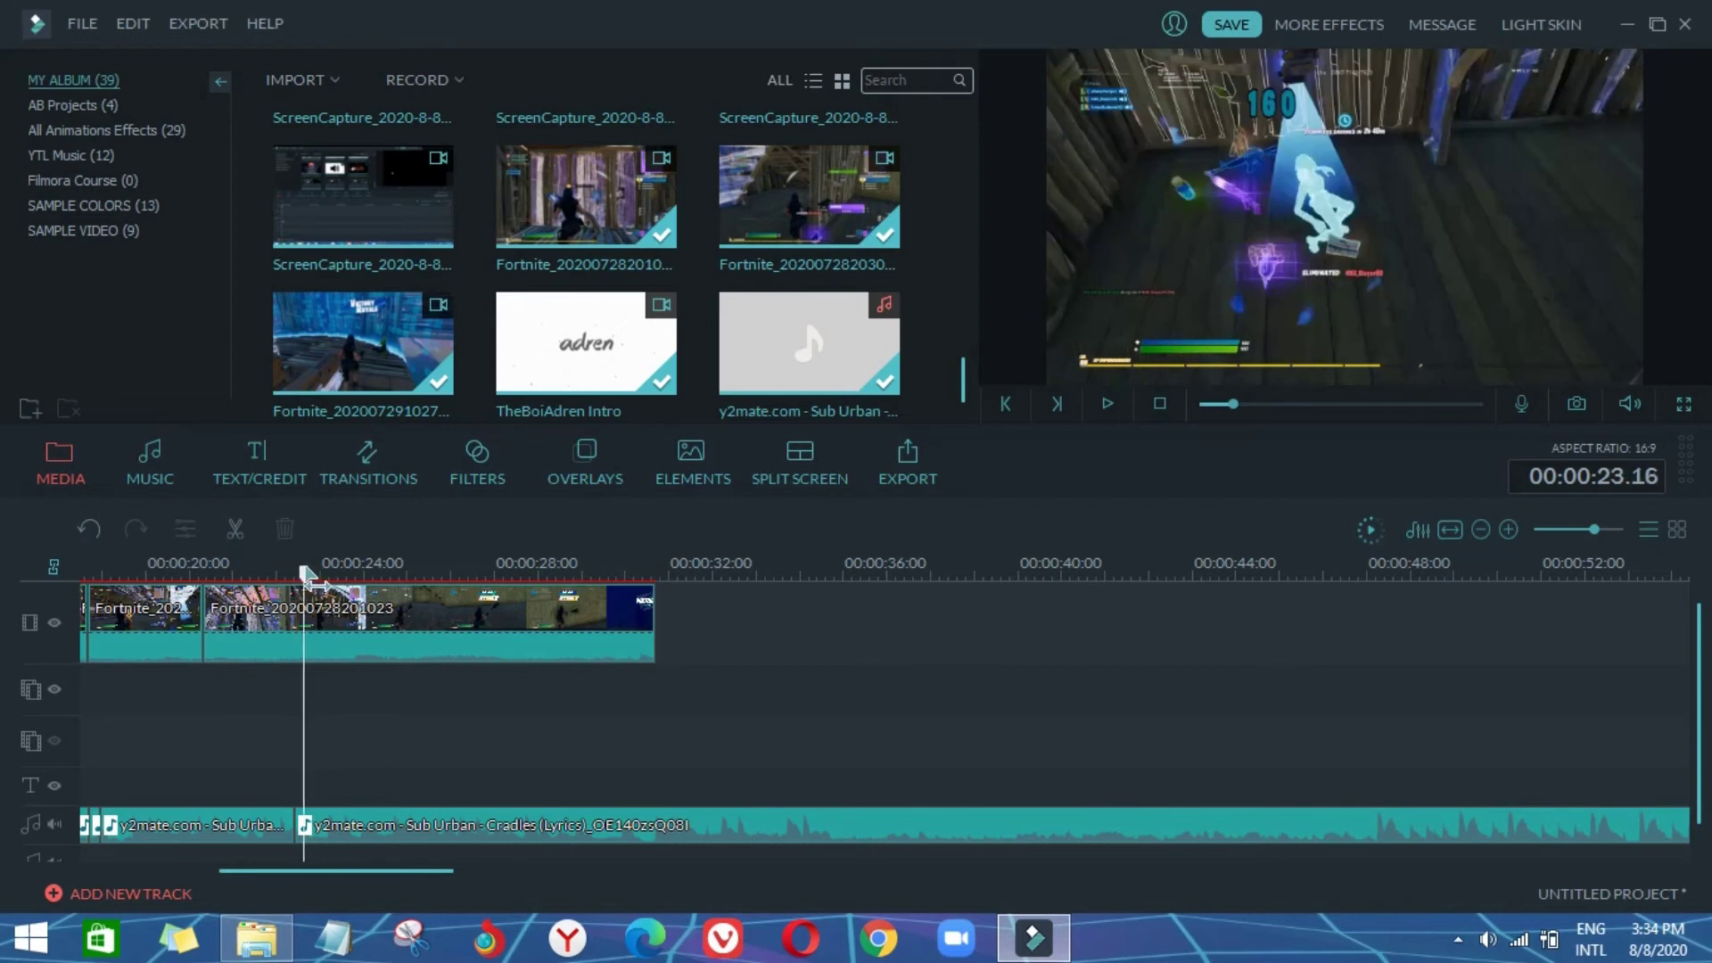
{"action": "left_click", "coordinate": [314, 614]}
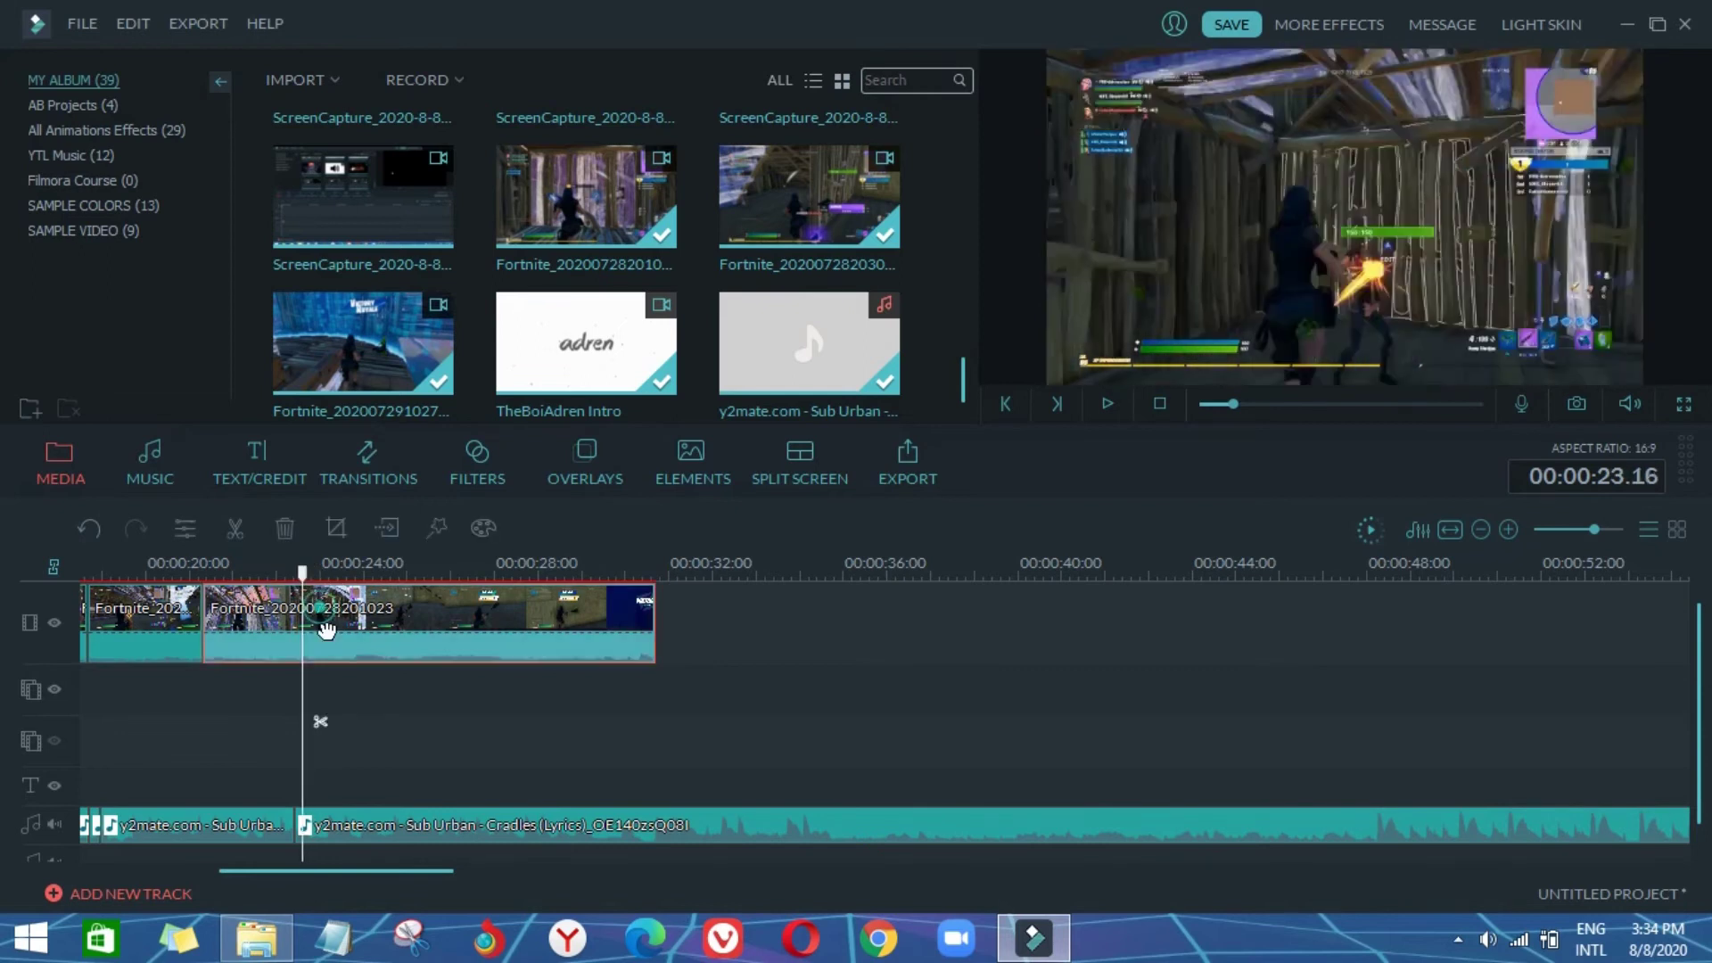
{"action": "left_click", "coordinate": [317, 721]}
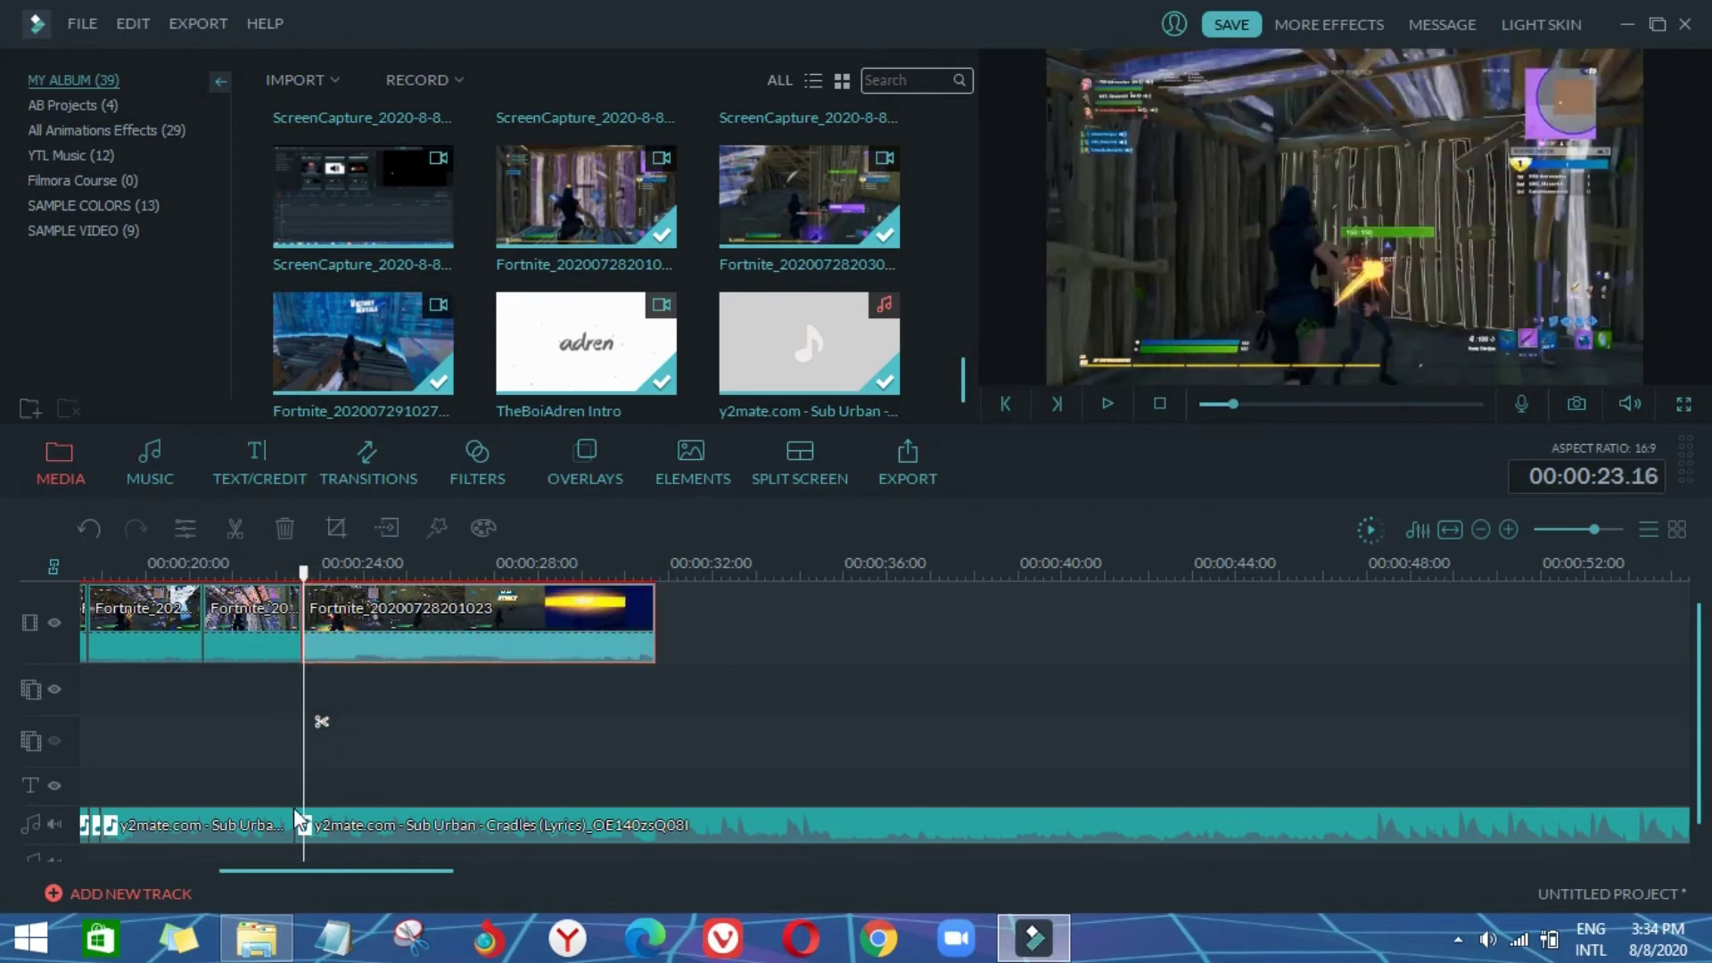
{"action": "left_click", "coordinate": [214, 575]}
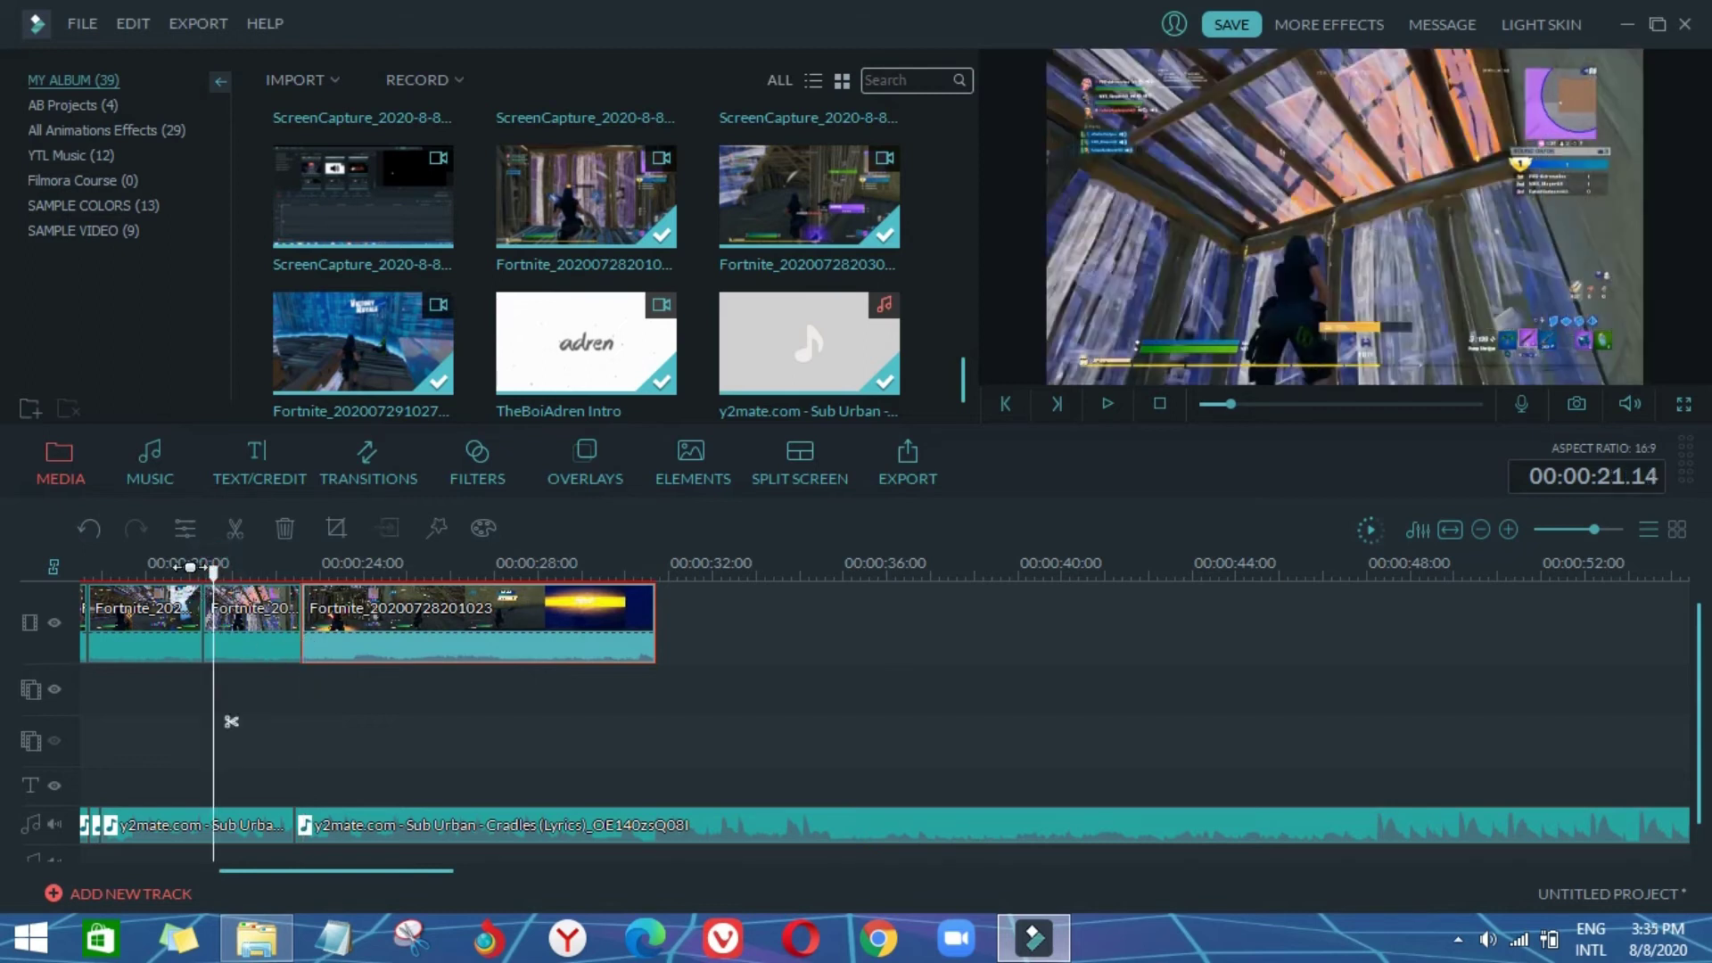
{"action": "left_click_drag", "start_coordinate": [214, 576], "coordinate": [213, 576]}
{"action": "left_click", "coordinate": [264, 658]}
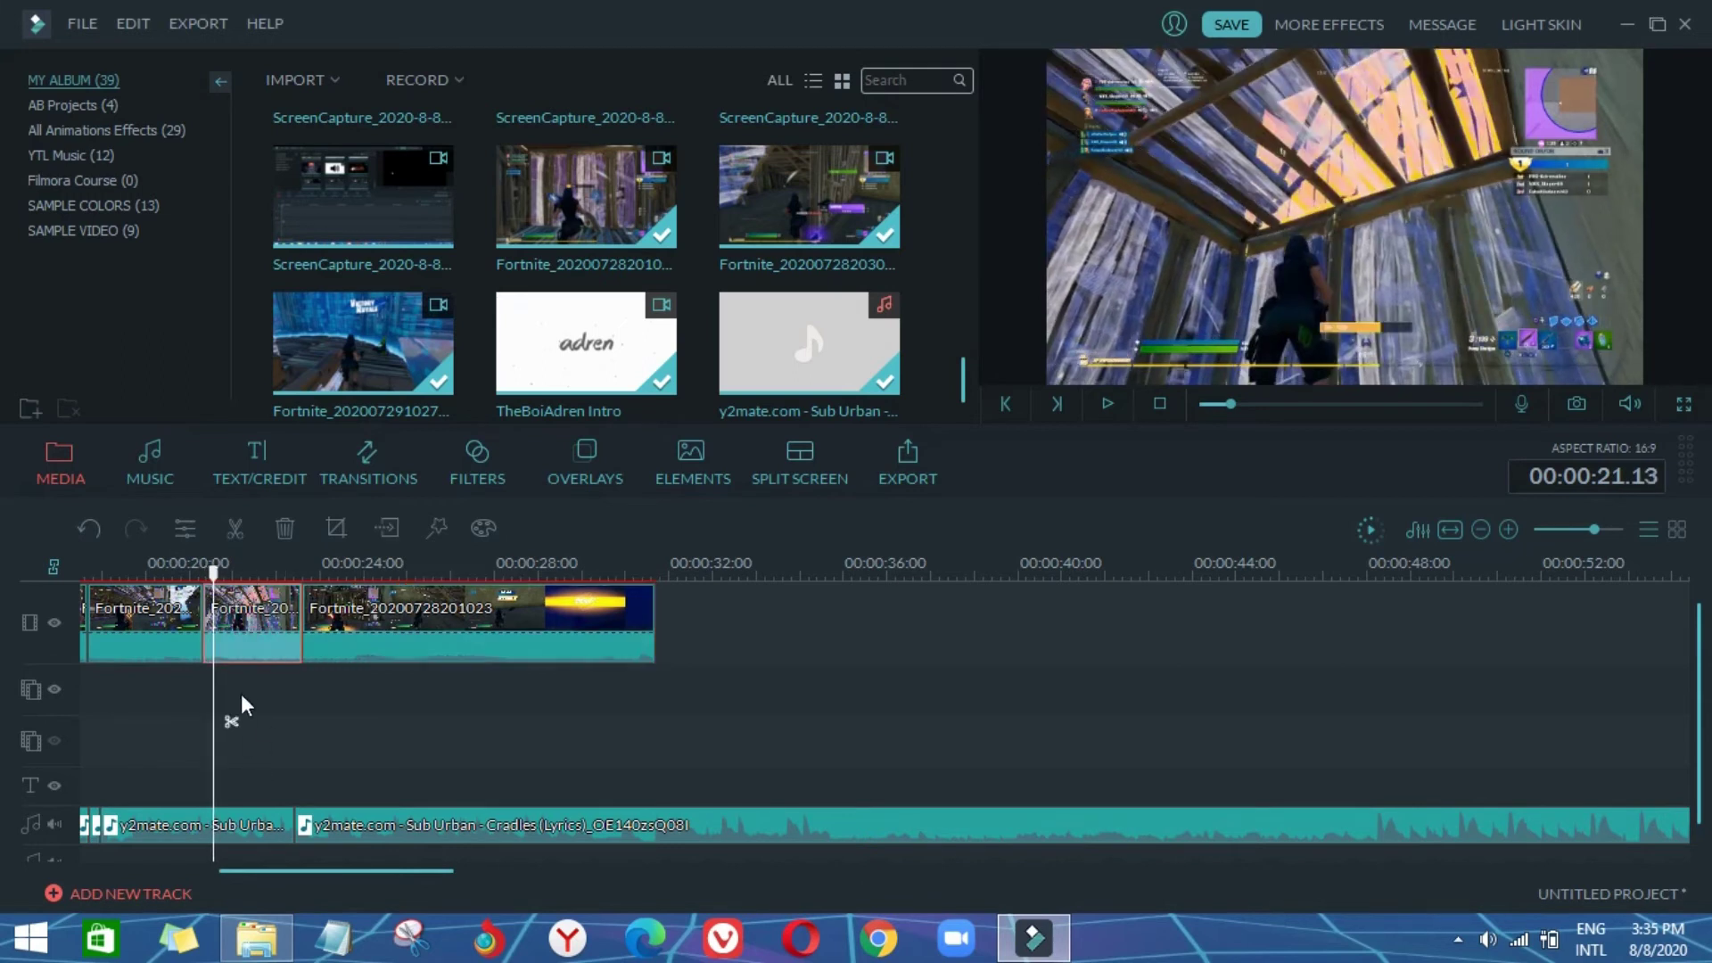
{"action": "left_click", "coordinate": [231, 717]}
{"action": "left_click", "coordinate": [207, 646]}
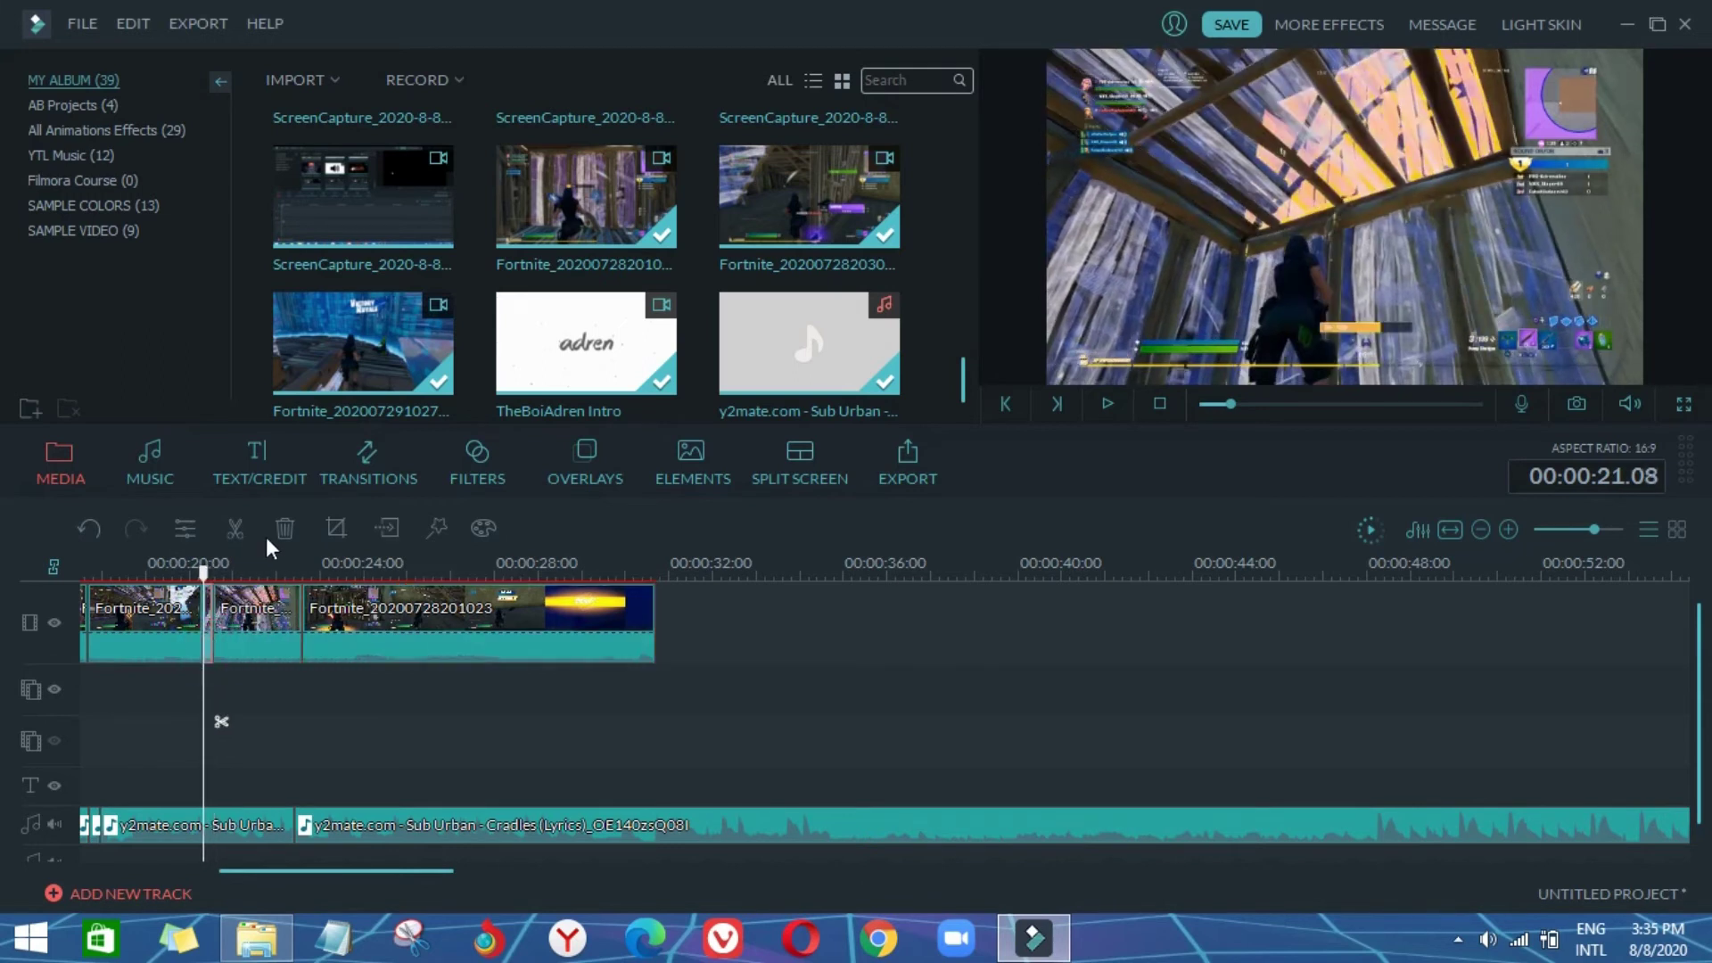
{"action": "key", "text": "Delete"}
{"action": "left_click", "coordinate": [298, 625]}
{"action": "left_click", "coordinate": [194, 575]}
{"action": "left_click_drag", "start_coordinate": [194, 578], "coordinate": [218, 575]}
{"action": "double_click", "coordinate": [485, 833]}
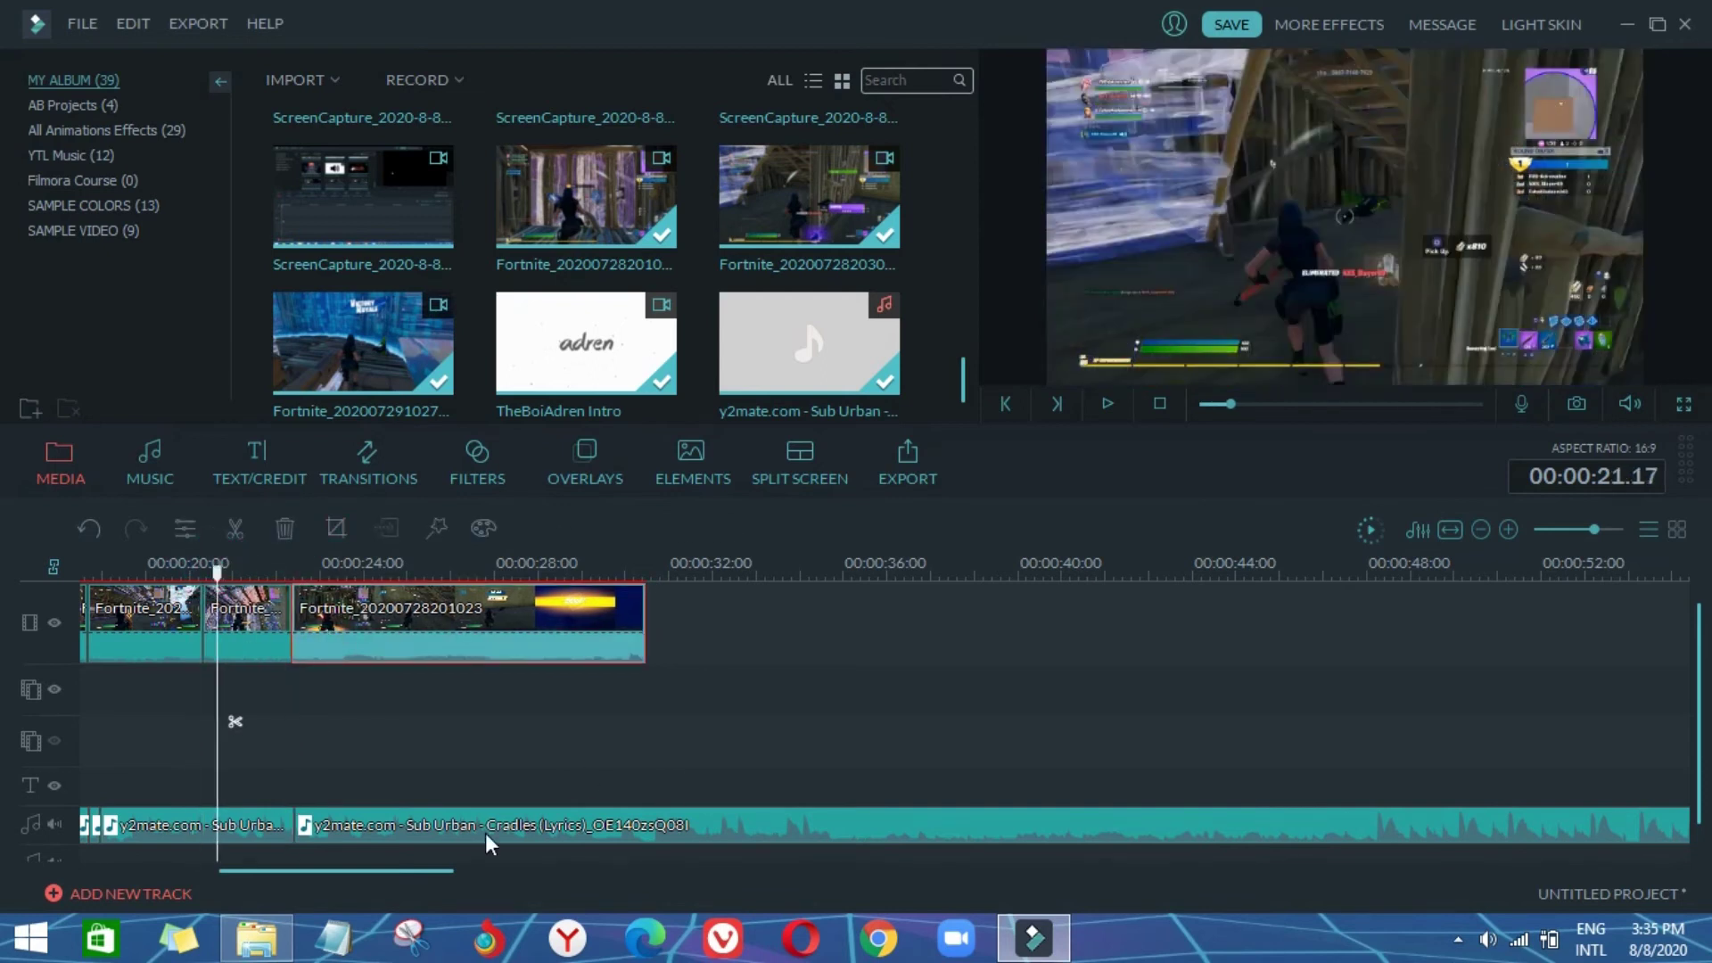
{"action": "double_click", "coordinate": [522, 641]}
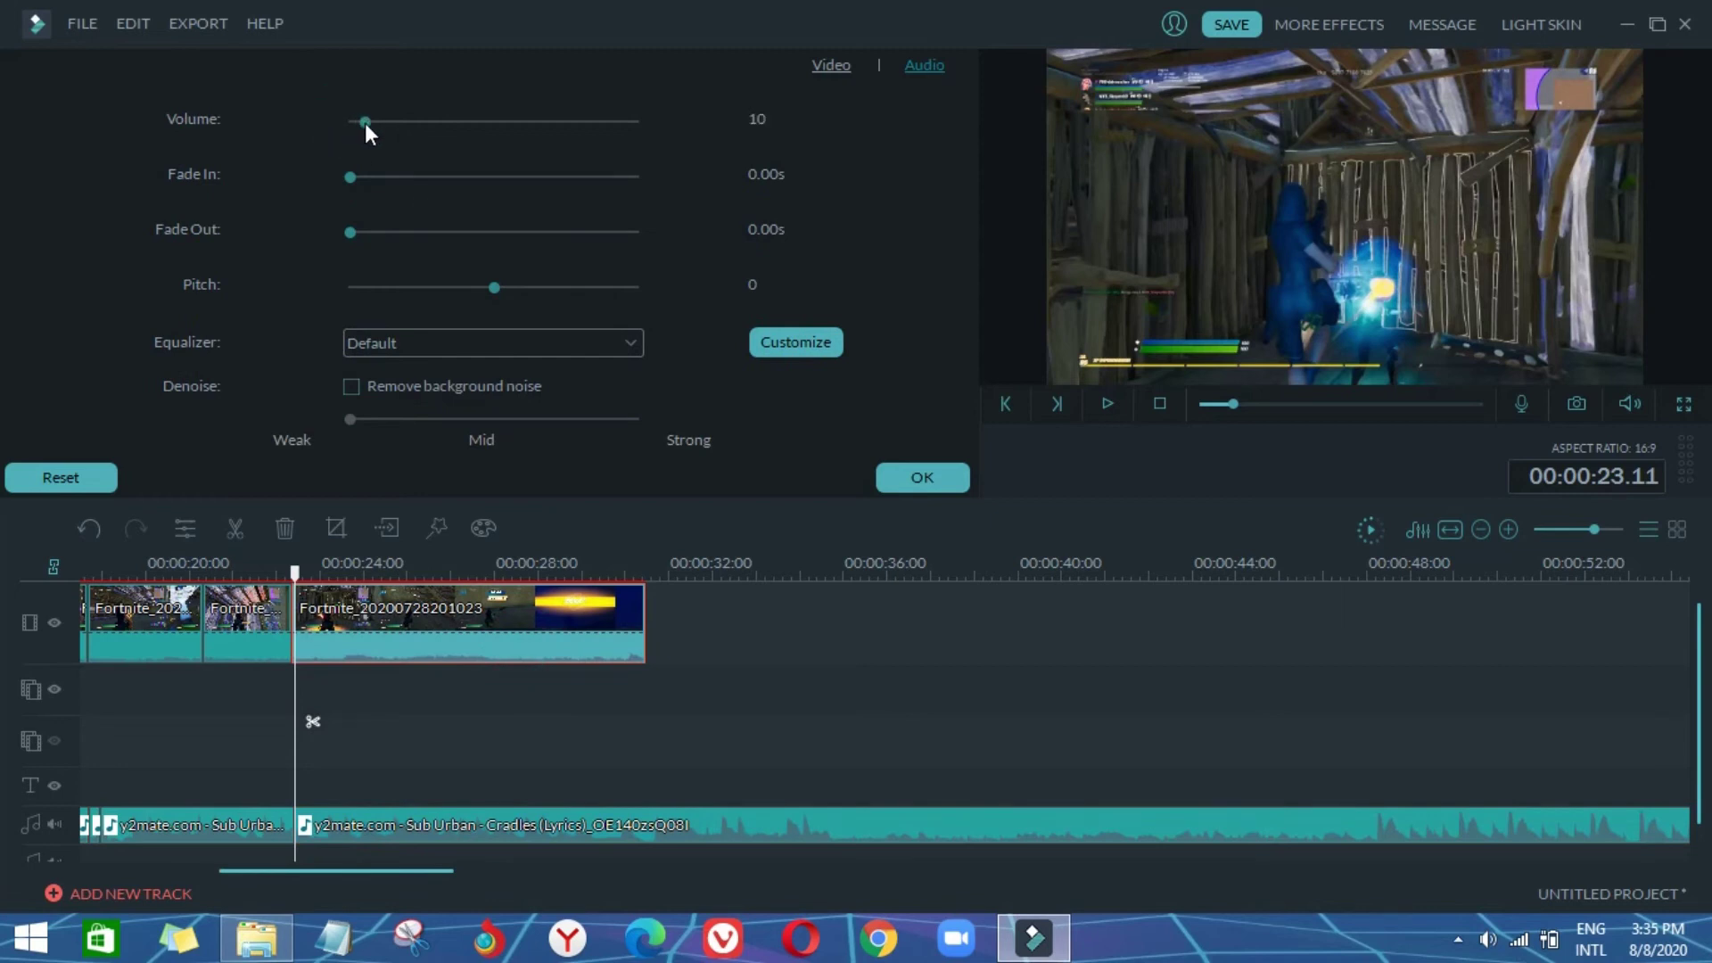
{"action": "left_click", "coordinate": [892, 478]}
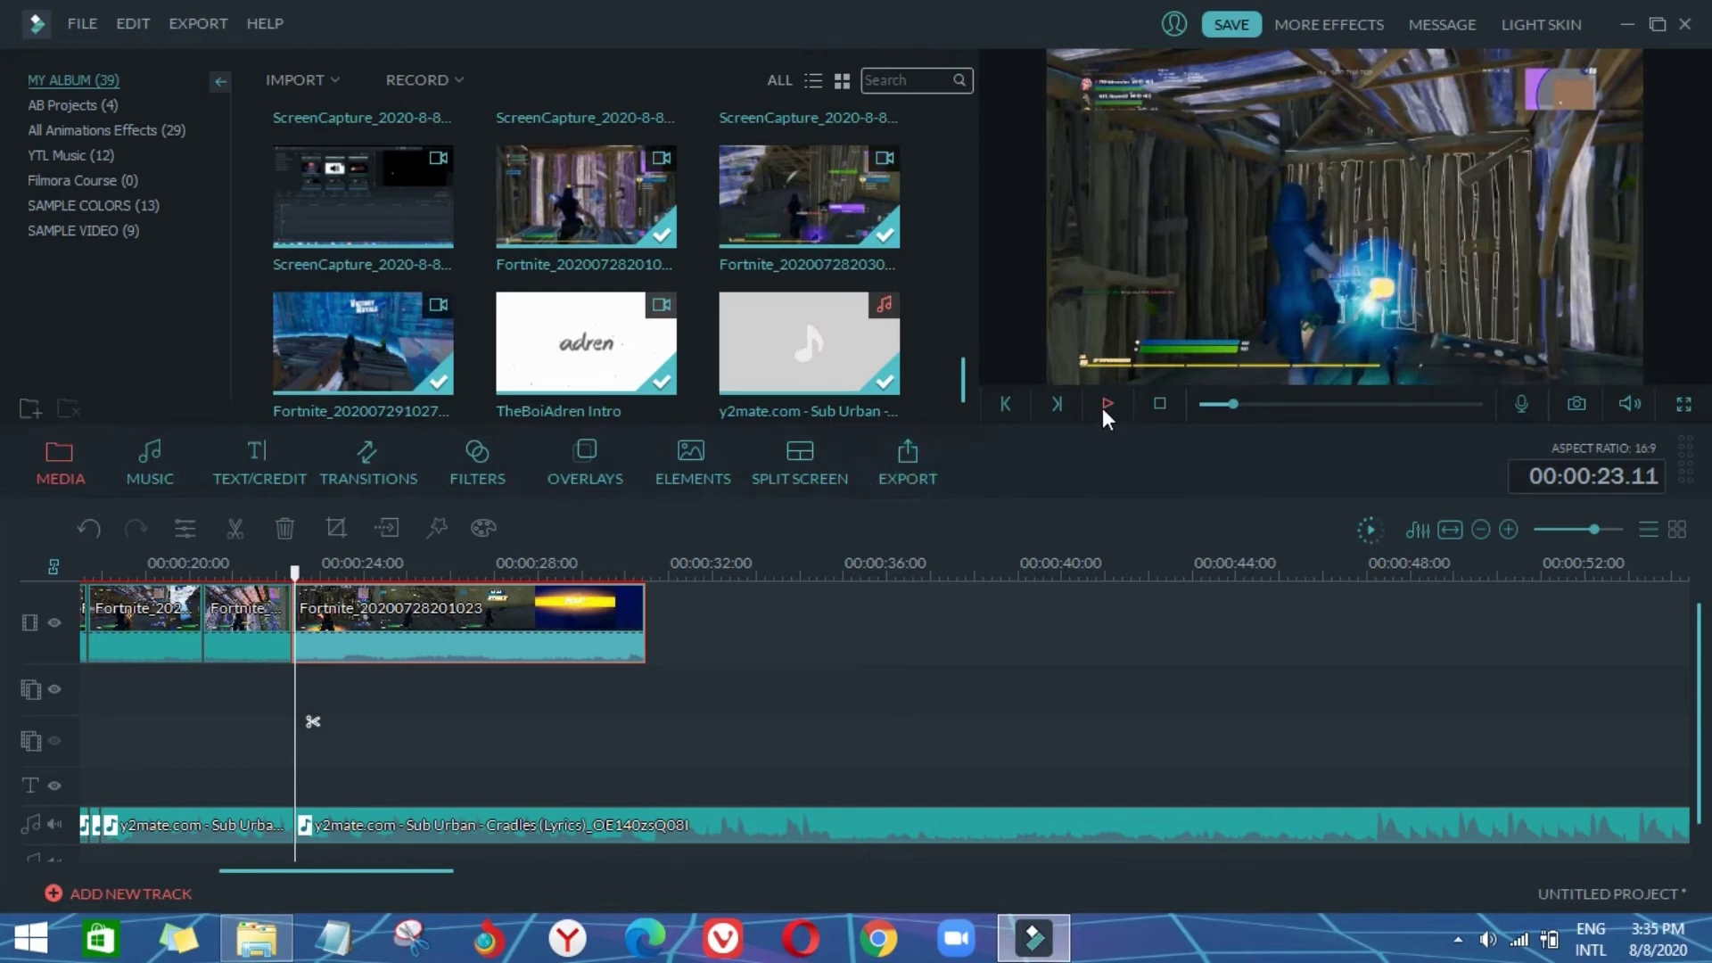
{"action": "left_click", "coordinate": [157, 569]}
{"action": "left_click", "coordinate": [1106, 404]}
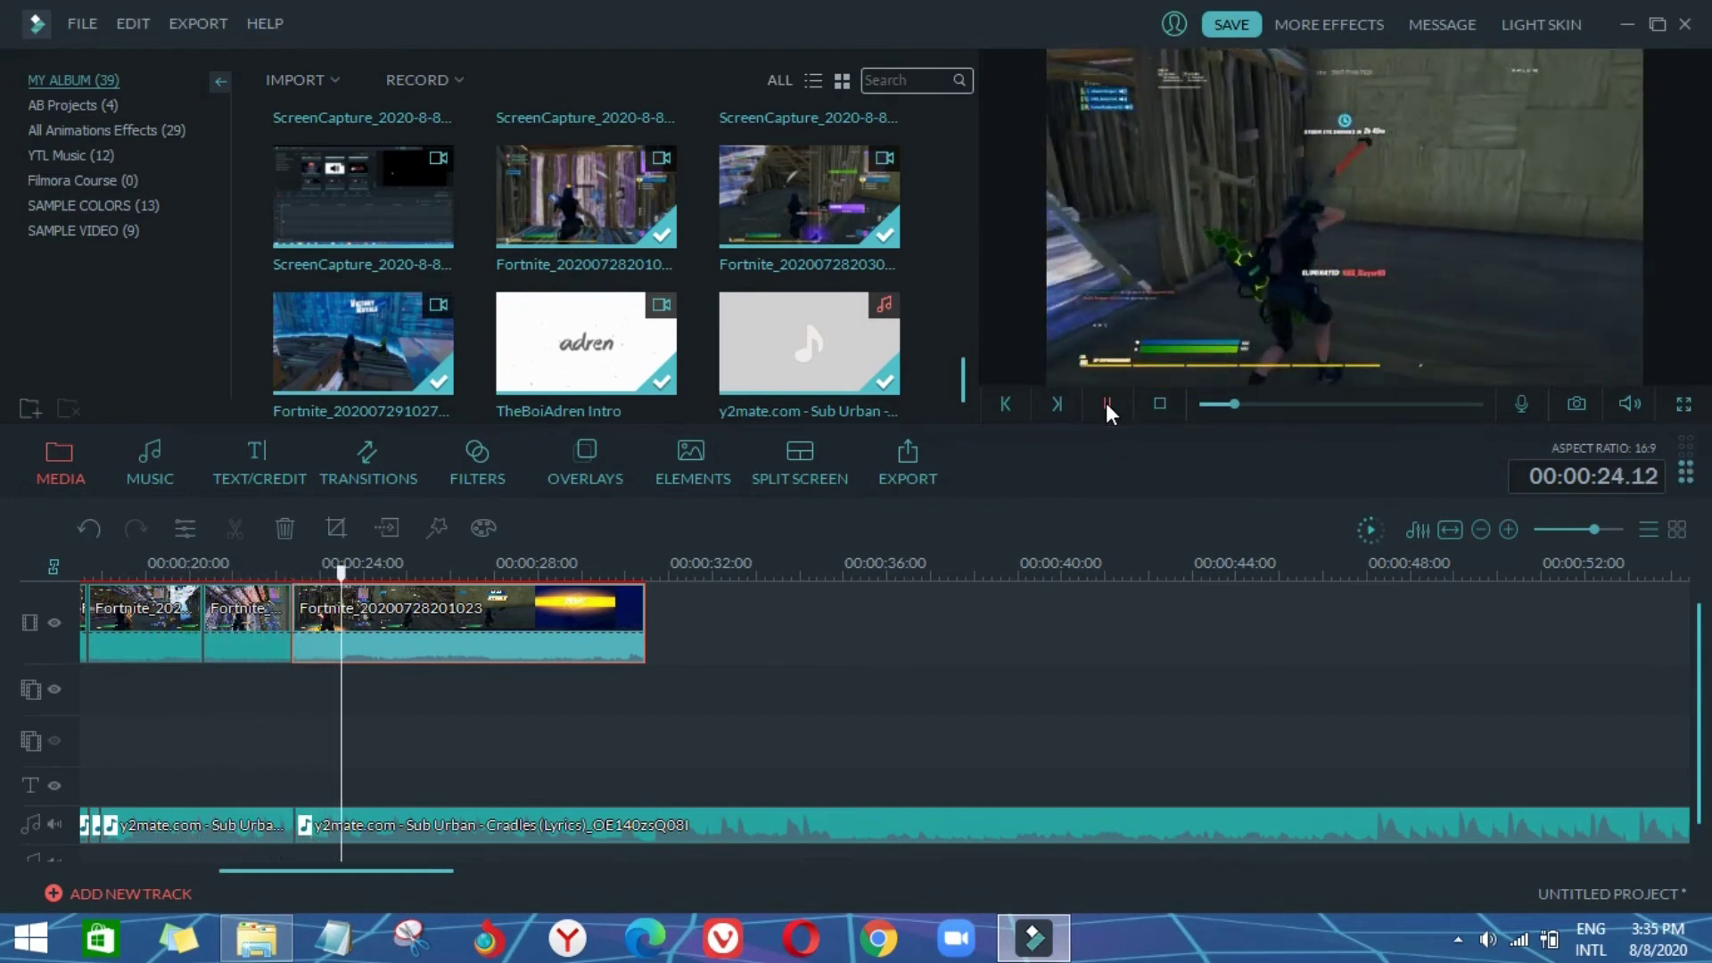
{"action": "left_click", "coordinate": [1108, 404]}
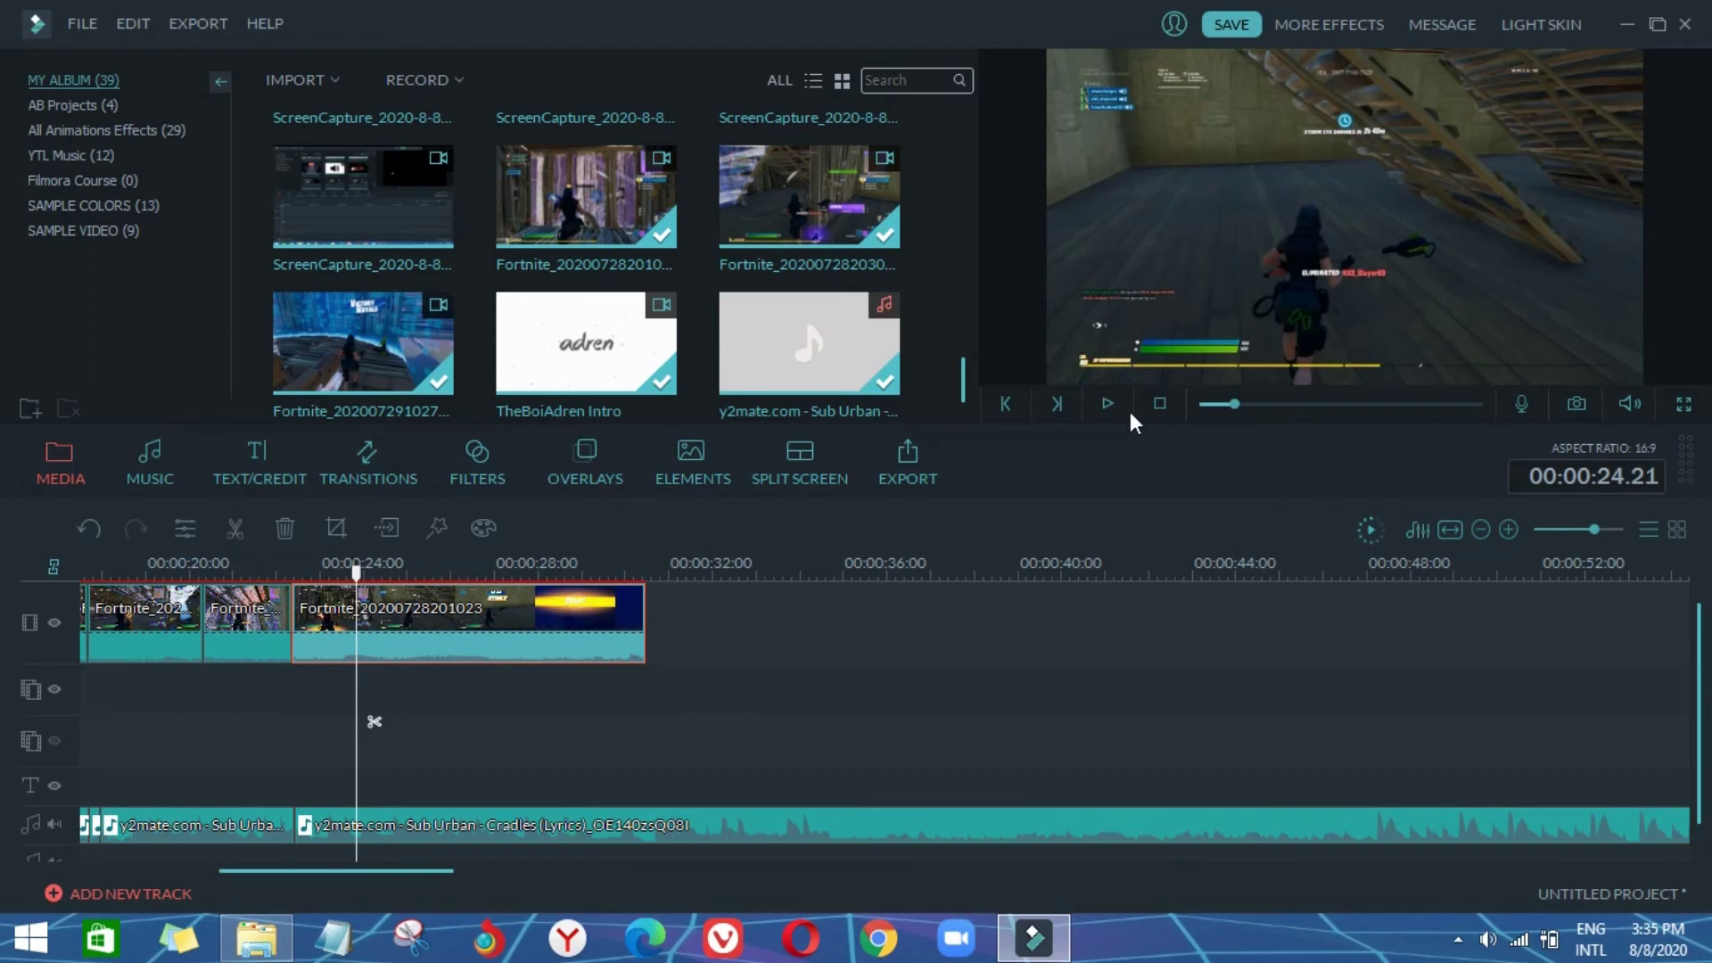
{"action": "left_click", "coordinate": [1107, 406]}
{"action": "left_click", "coordinate": [1108, 406]}
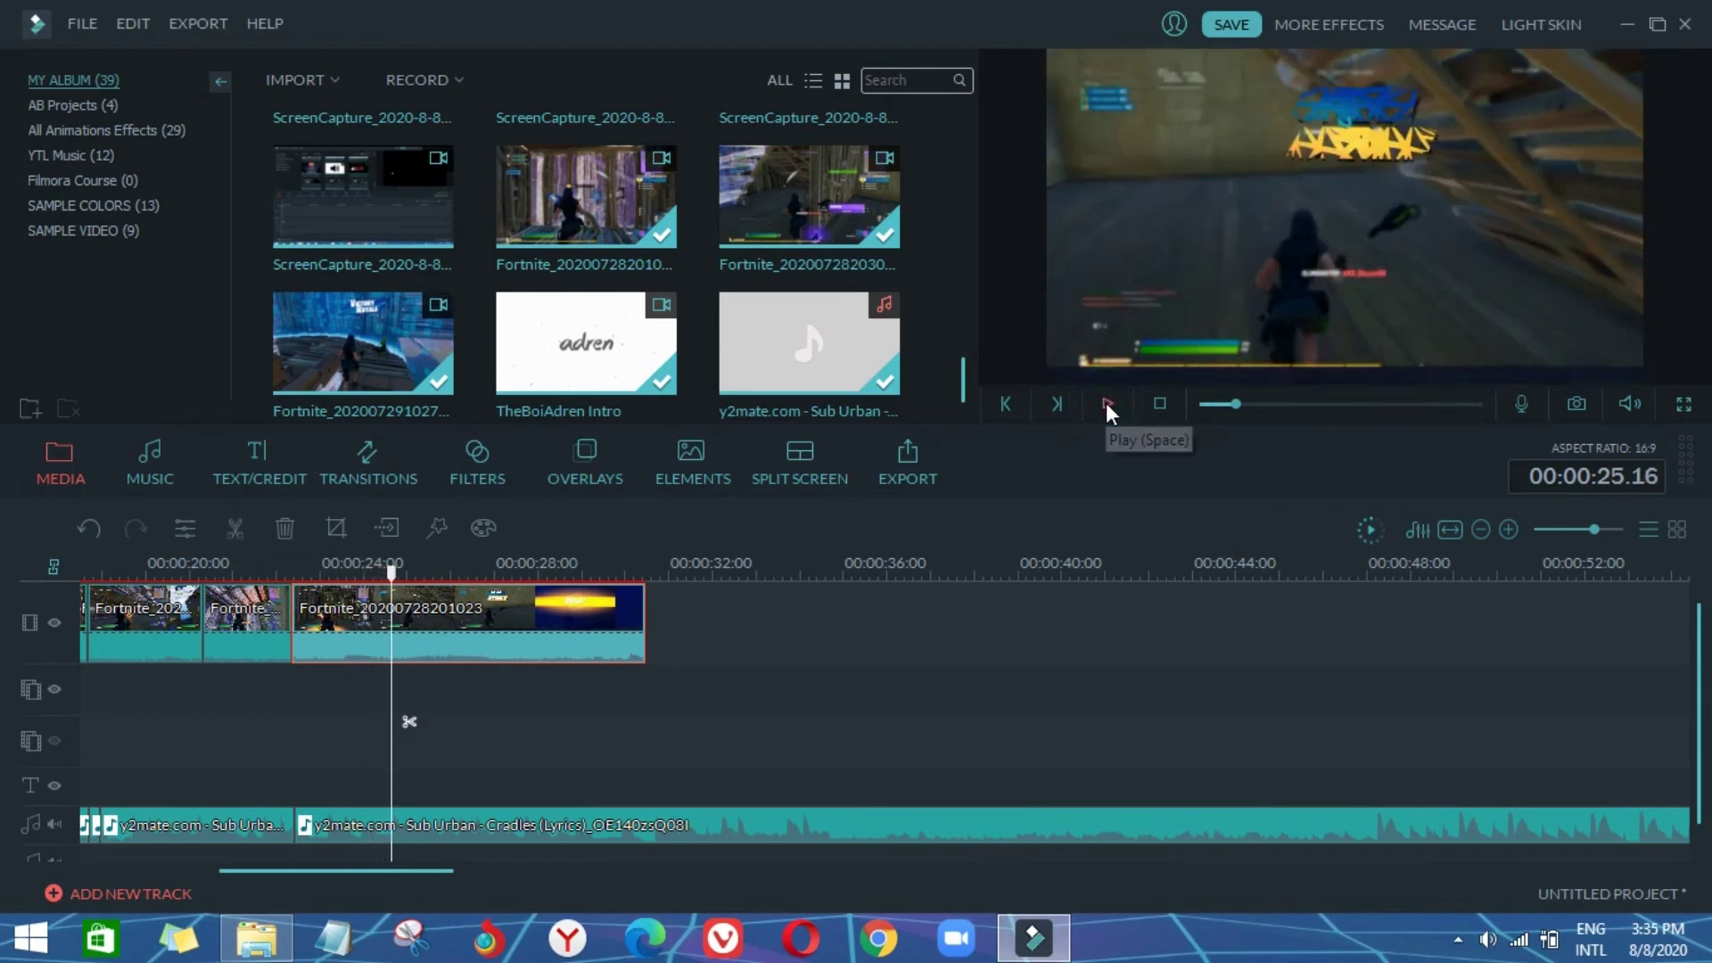
{"action": "left_click", "coordinate": [1108, 406]}
{"action": "left_click", "coordinate": [1108, 405]}
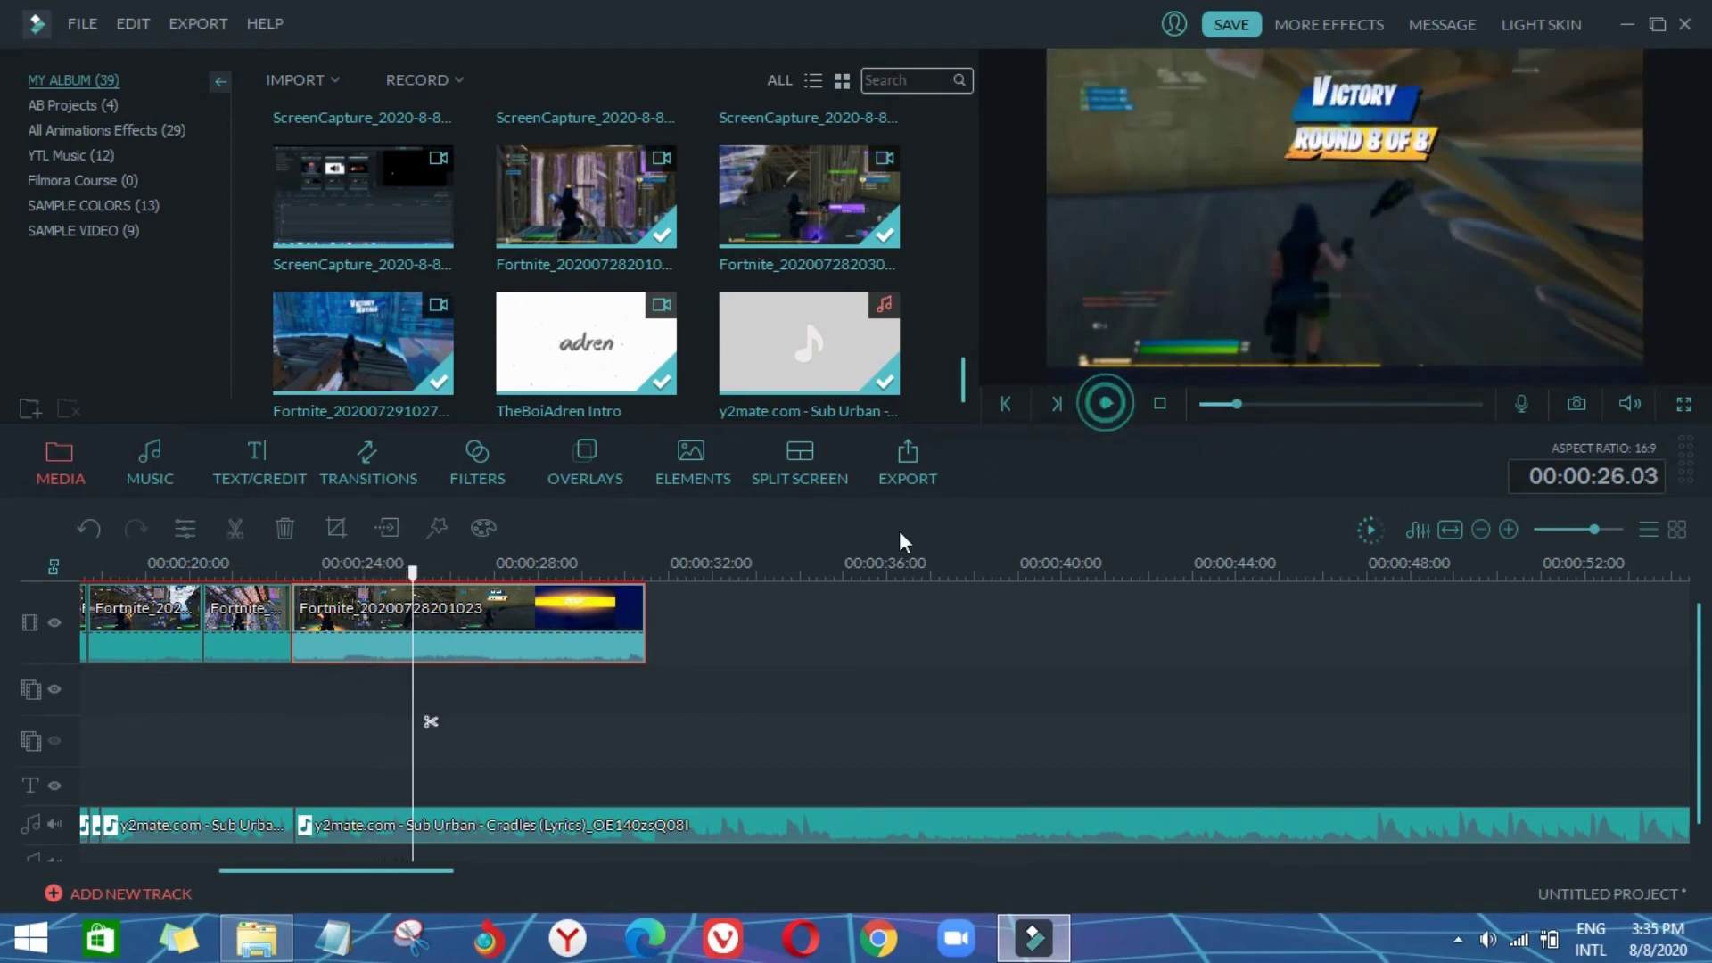
{"action": "left_click", "coordinate": [433, 716]}
{"action": "key", "text": "Delete"}
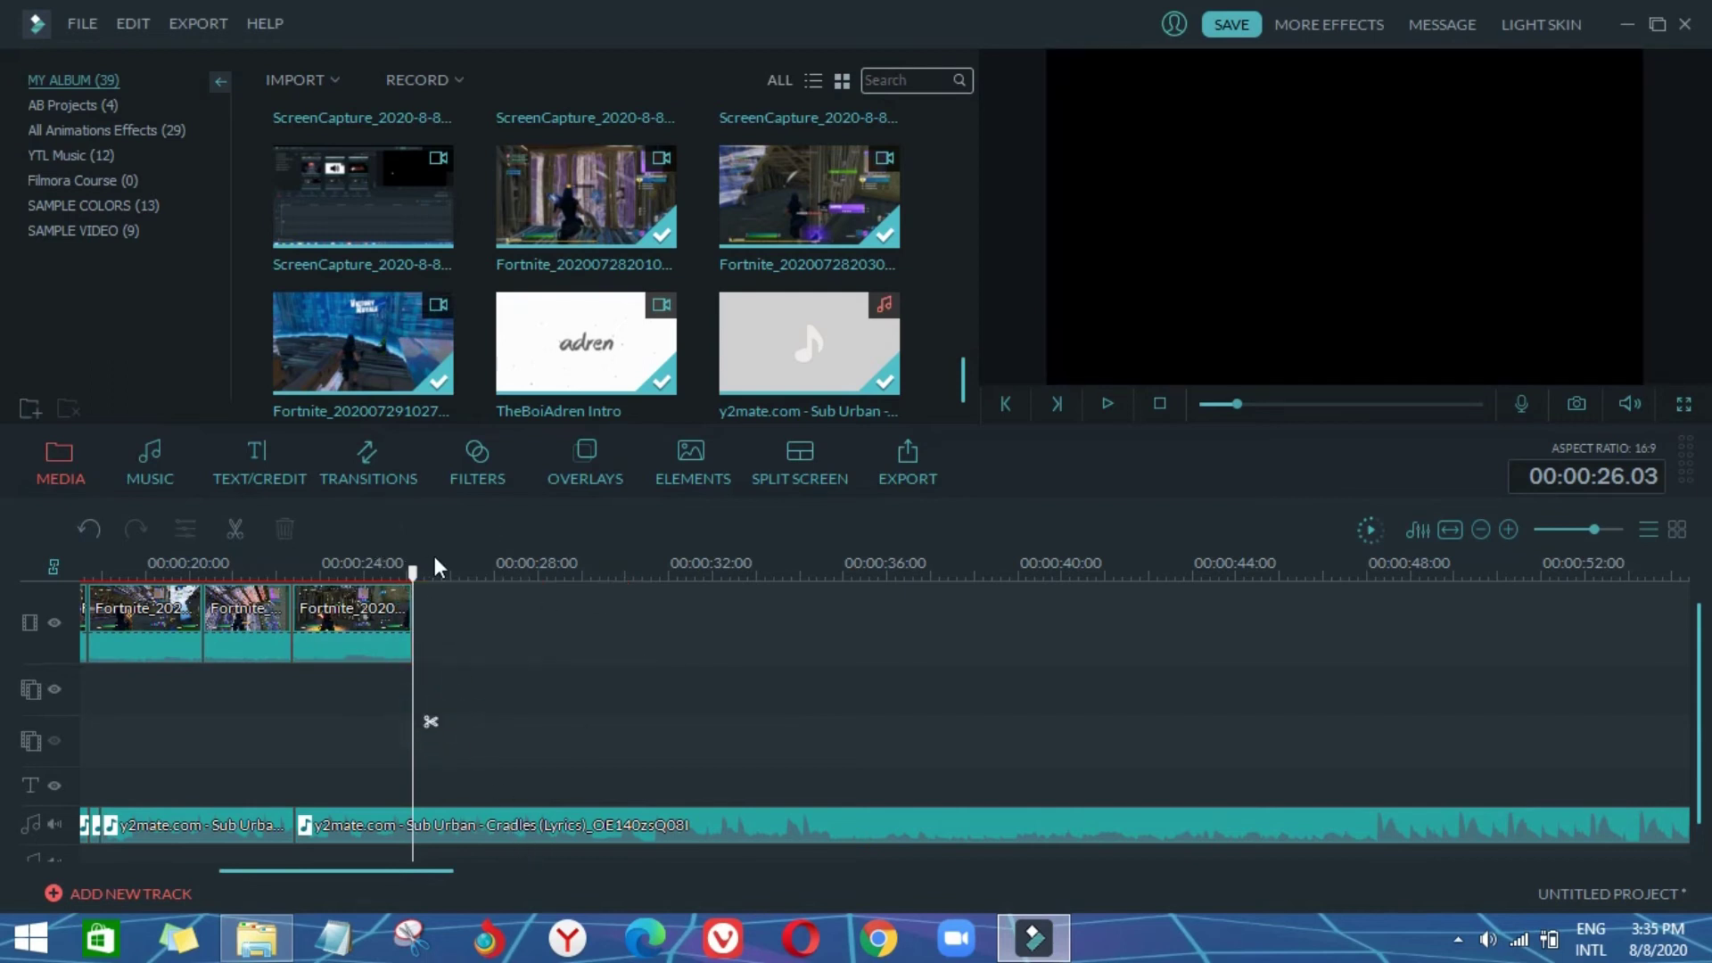
Step: Split the last Sub Urban - Cradles music piece at 00:00:26.21 and delete everything after the cut
{"action": "left_click_drag", "start_coordinate": [414, 571], "coordinate": [444, 573]}
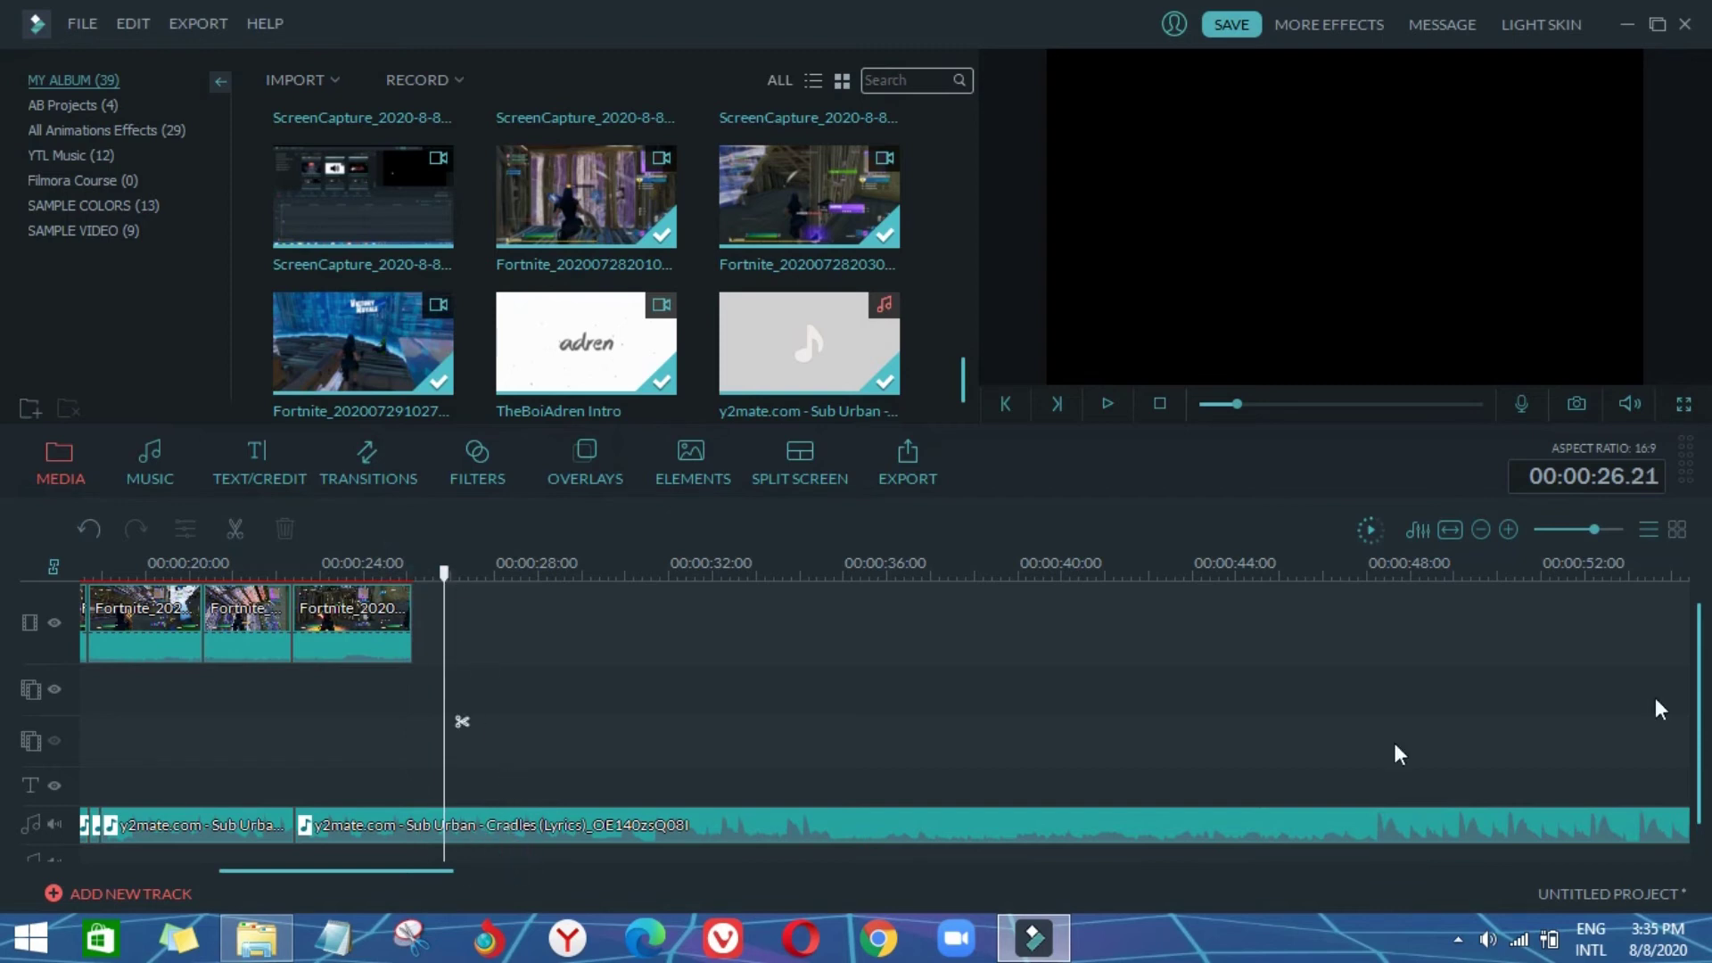
{"action": "left_click", "coordinate": [1039, 838]}
{"action": "left_click", "coordinate": [459, 721]}
{"action": "key", "text": "Delete"}
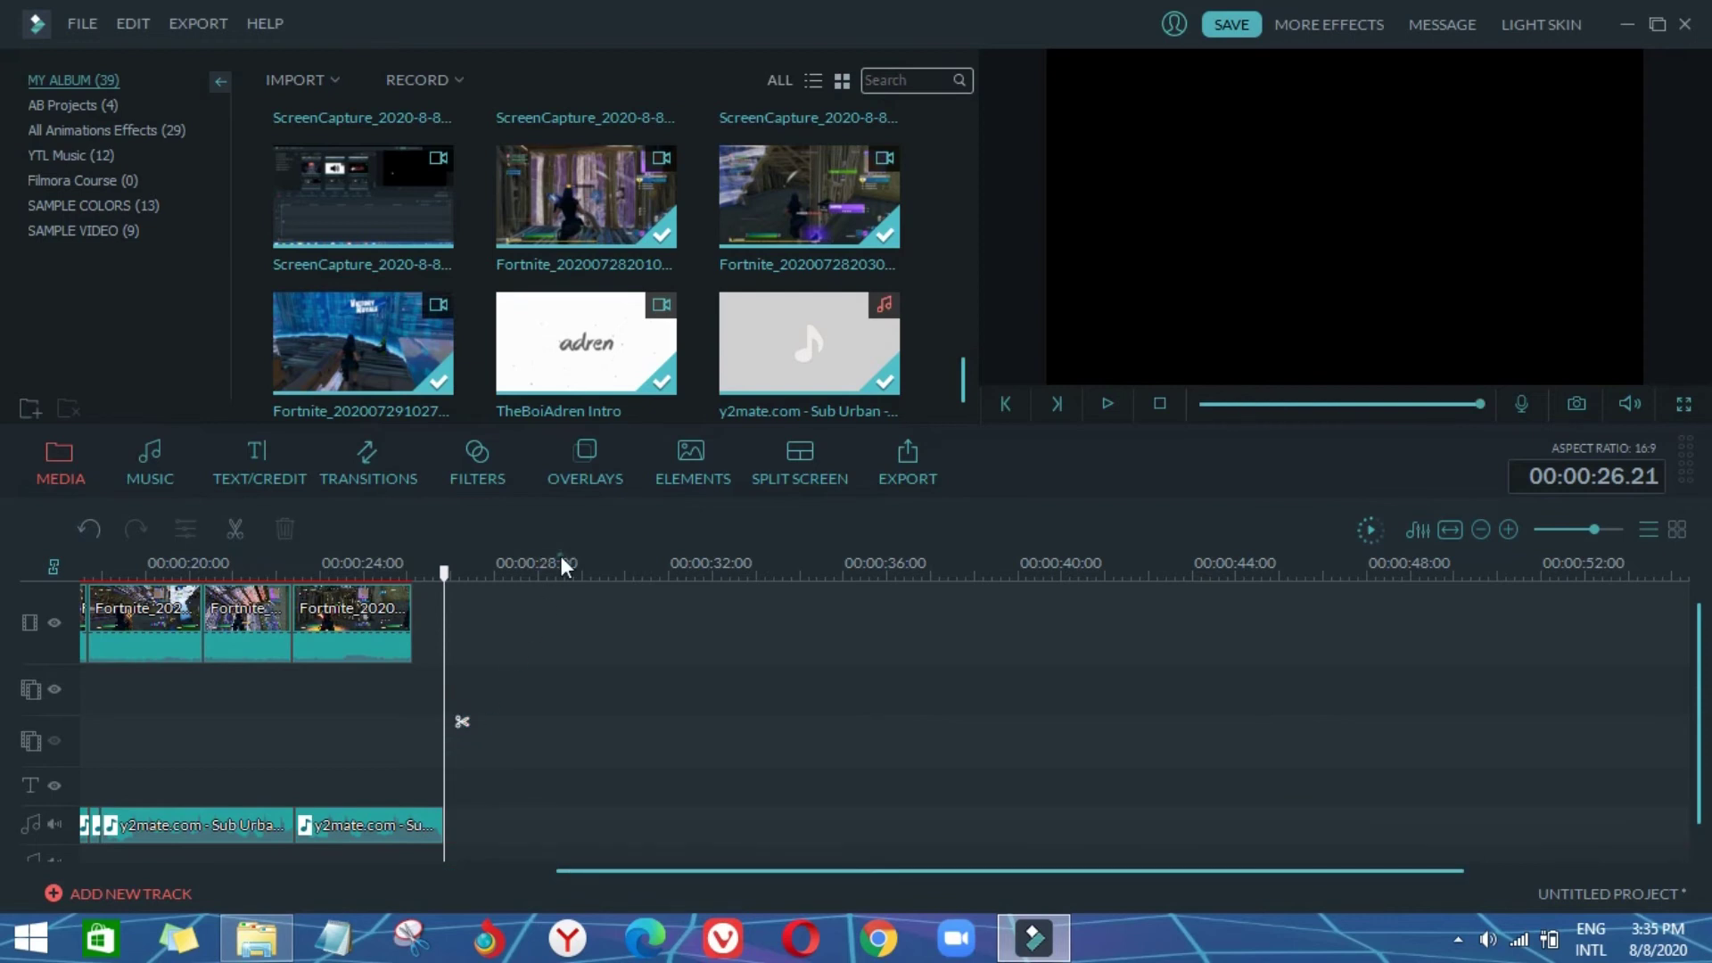
Step: Fit the whole montage in view and render the timeline preview
{"action": "left_click", "coordinate": [1070, 868]}
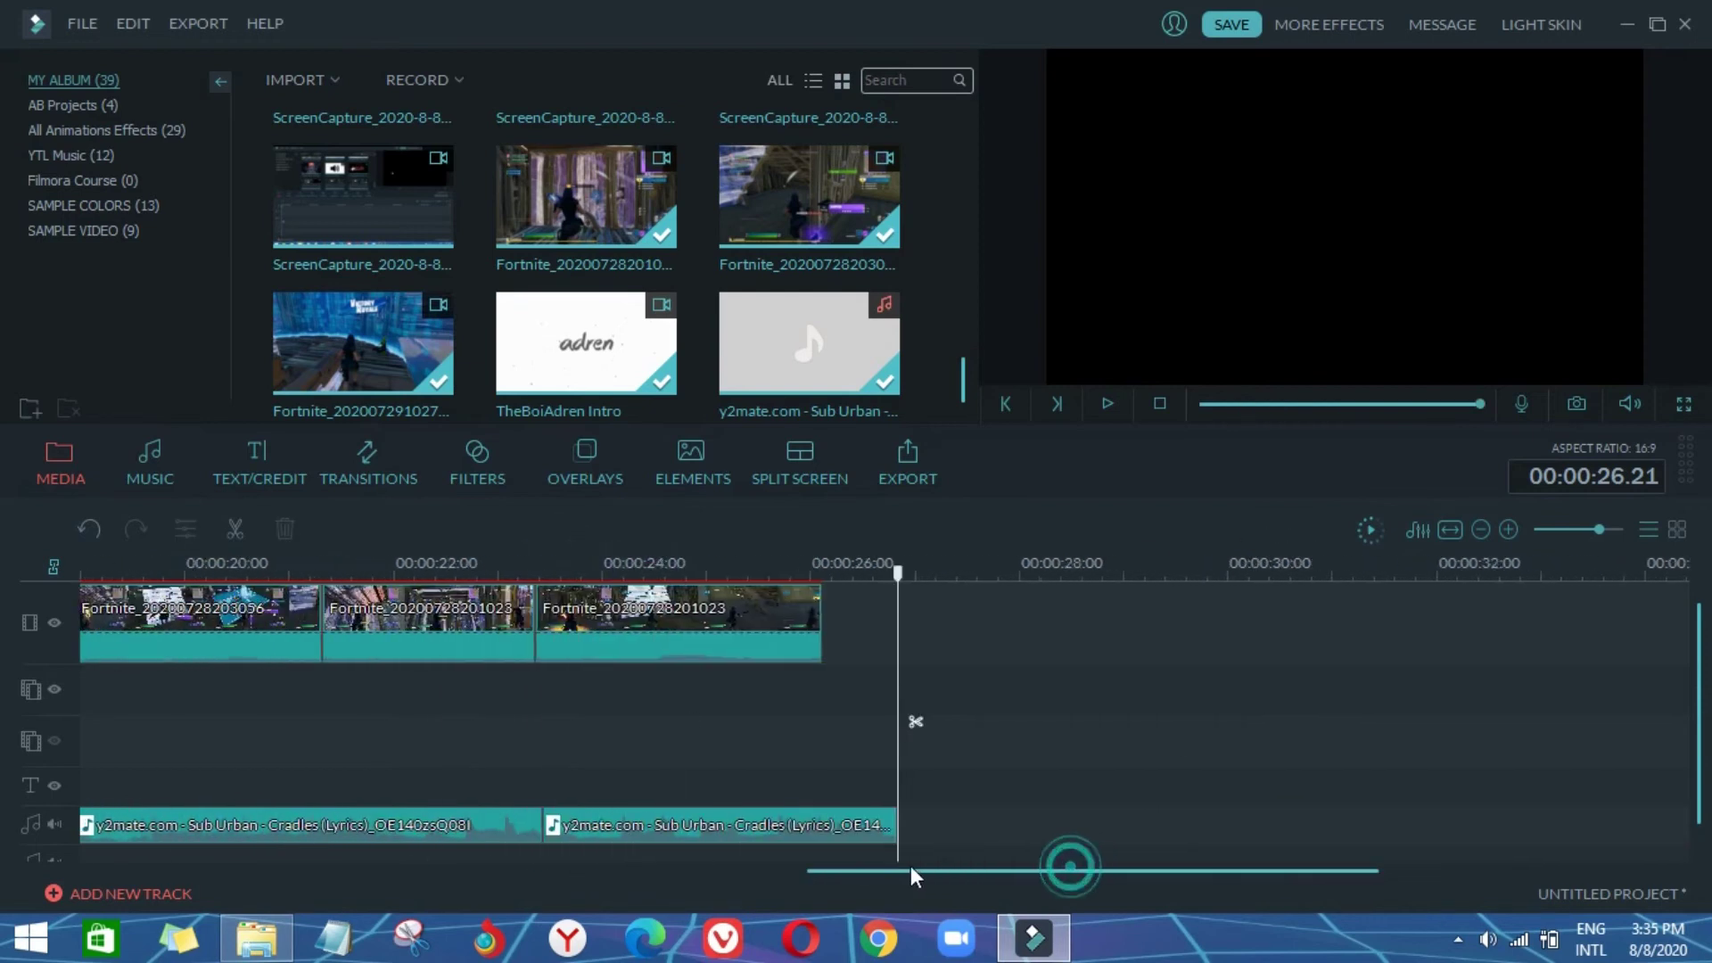
{"action": "left_click", "coordinate": [623, 870]}
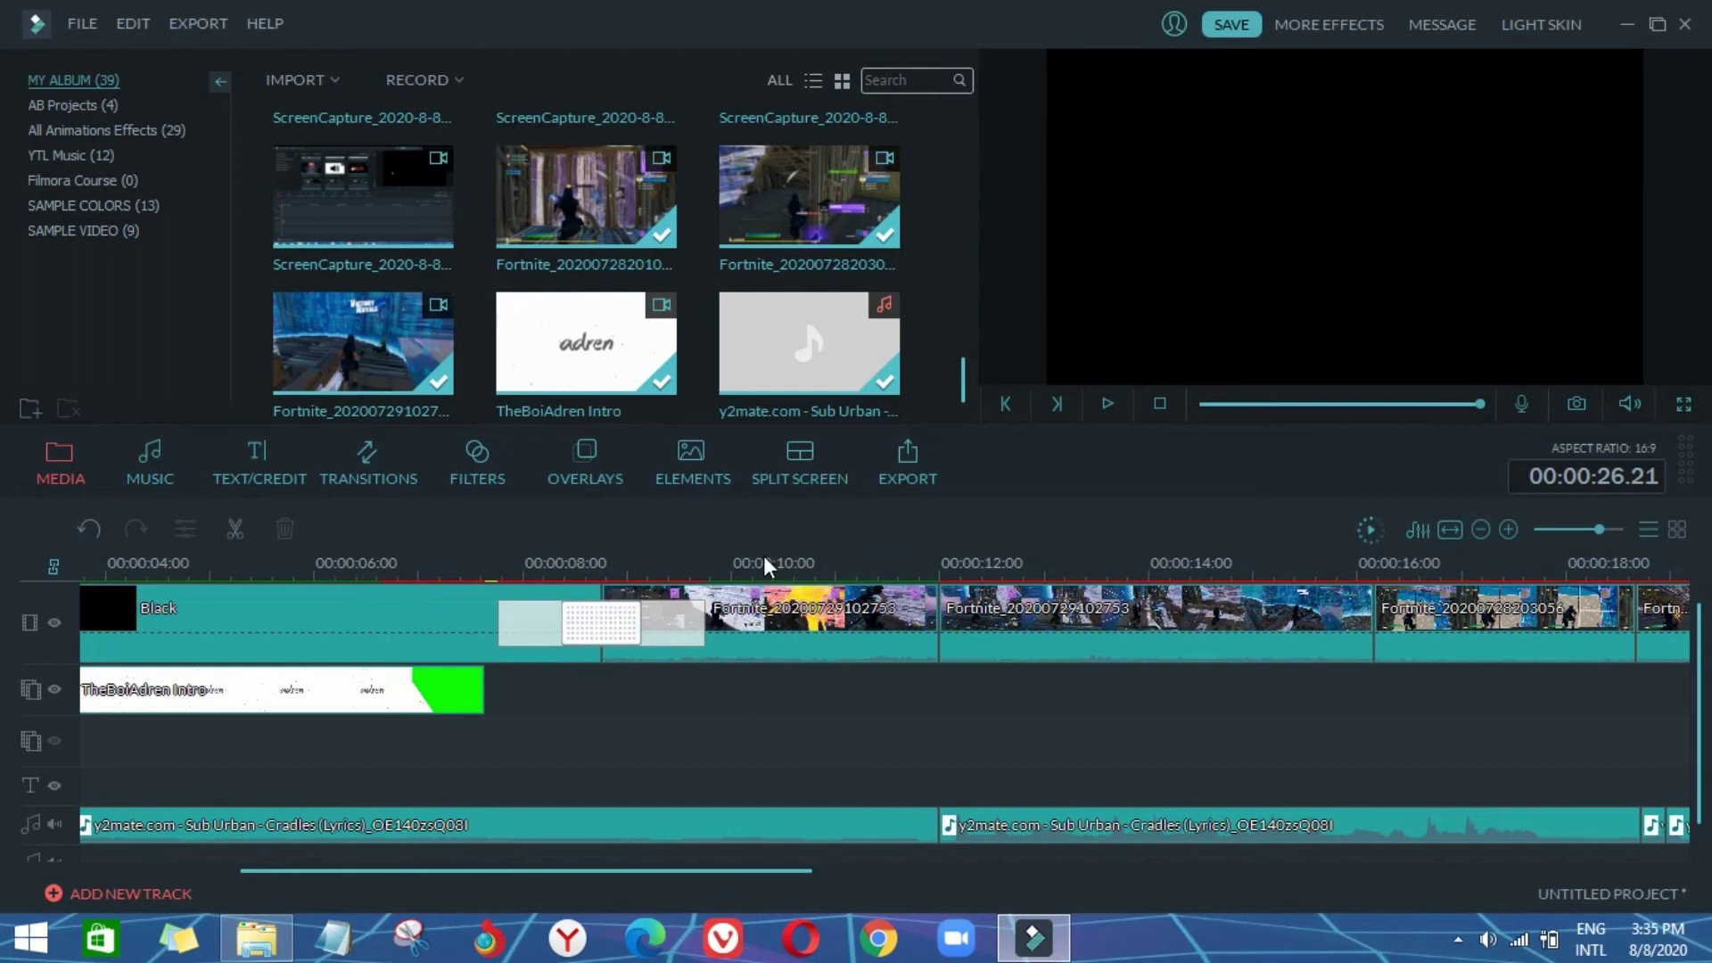
{"action": "scroll", "coordinate": [773, 565], "scroll_direction": "down", "scroll_amount": 6}
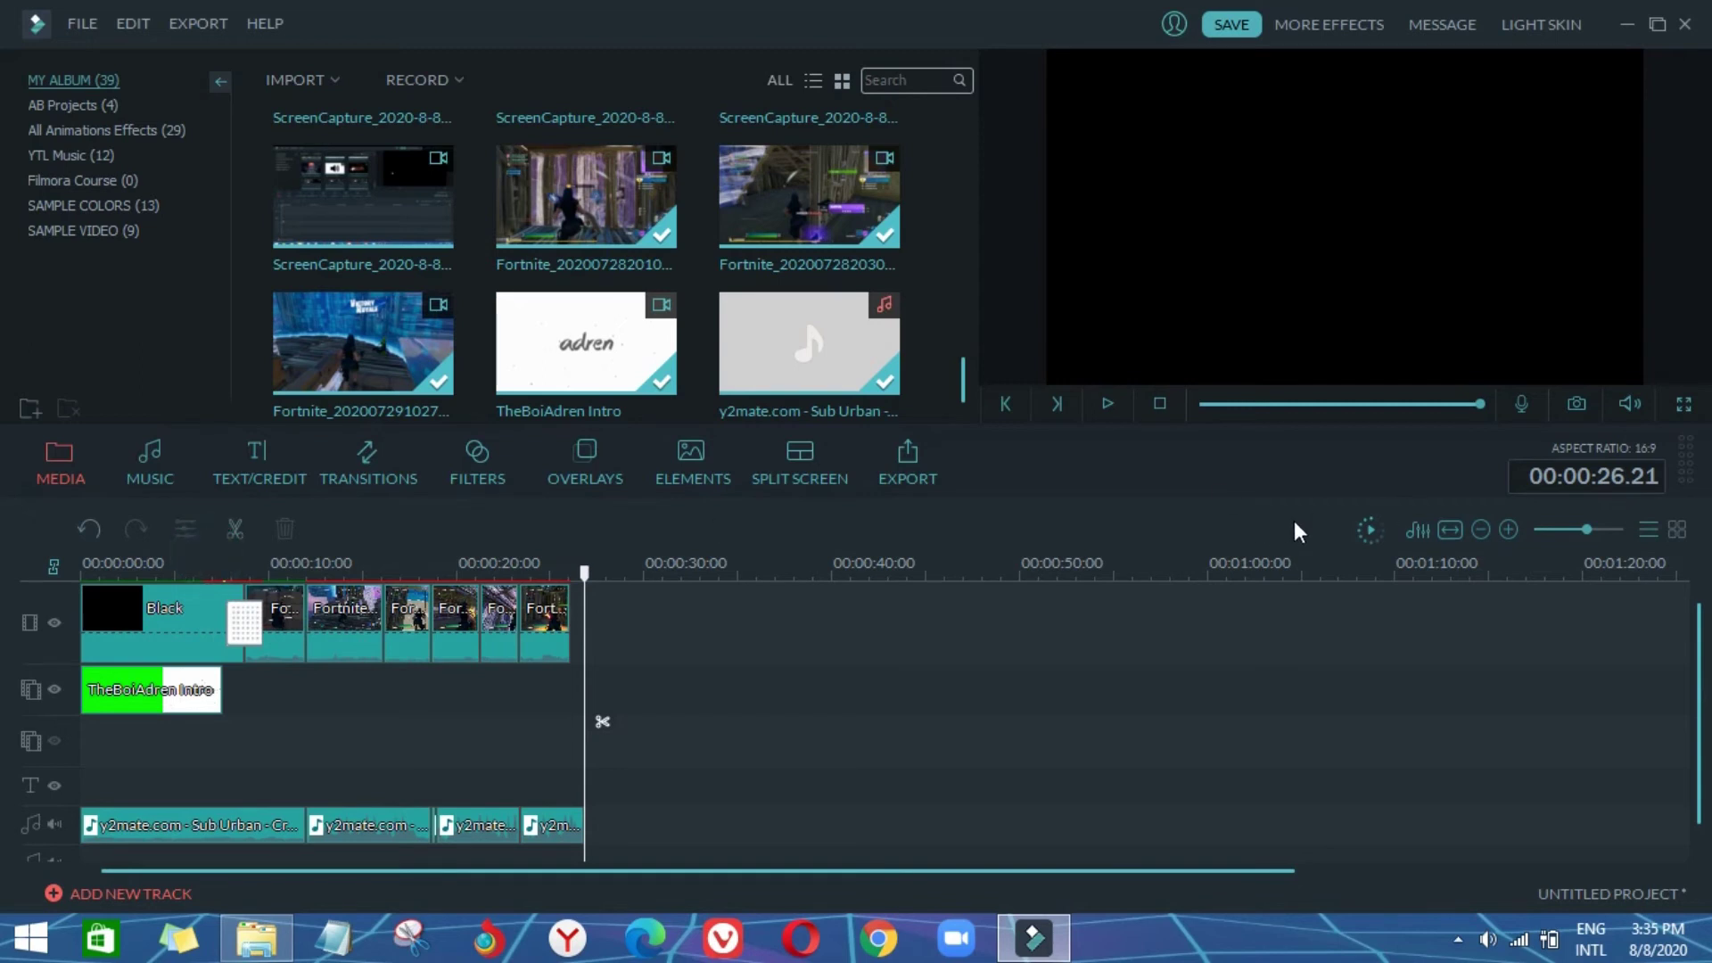
{"action": "left_click", "coordinate": [1362, 538]}
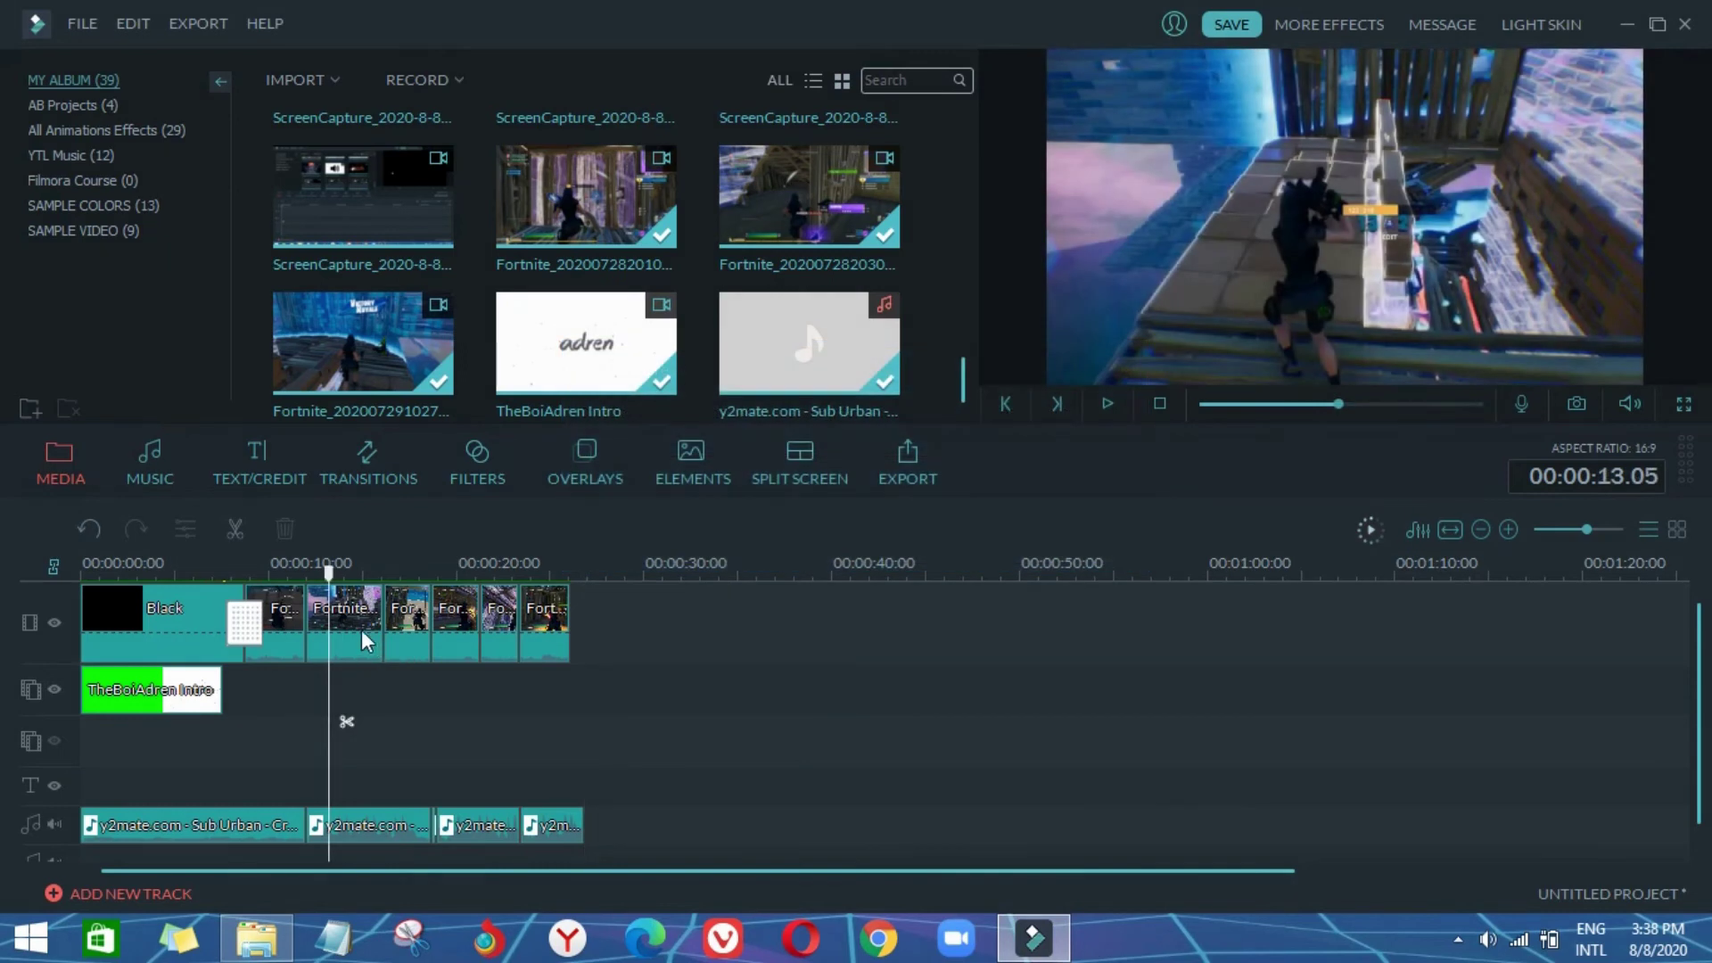
{"action": "left_click", "coordinate": [367, 622]}
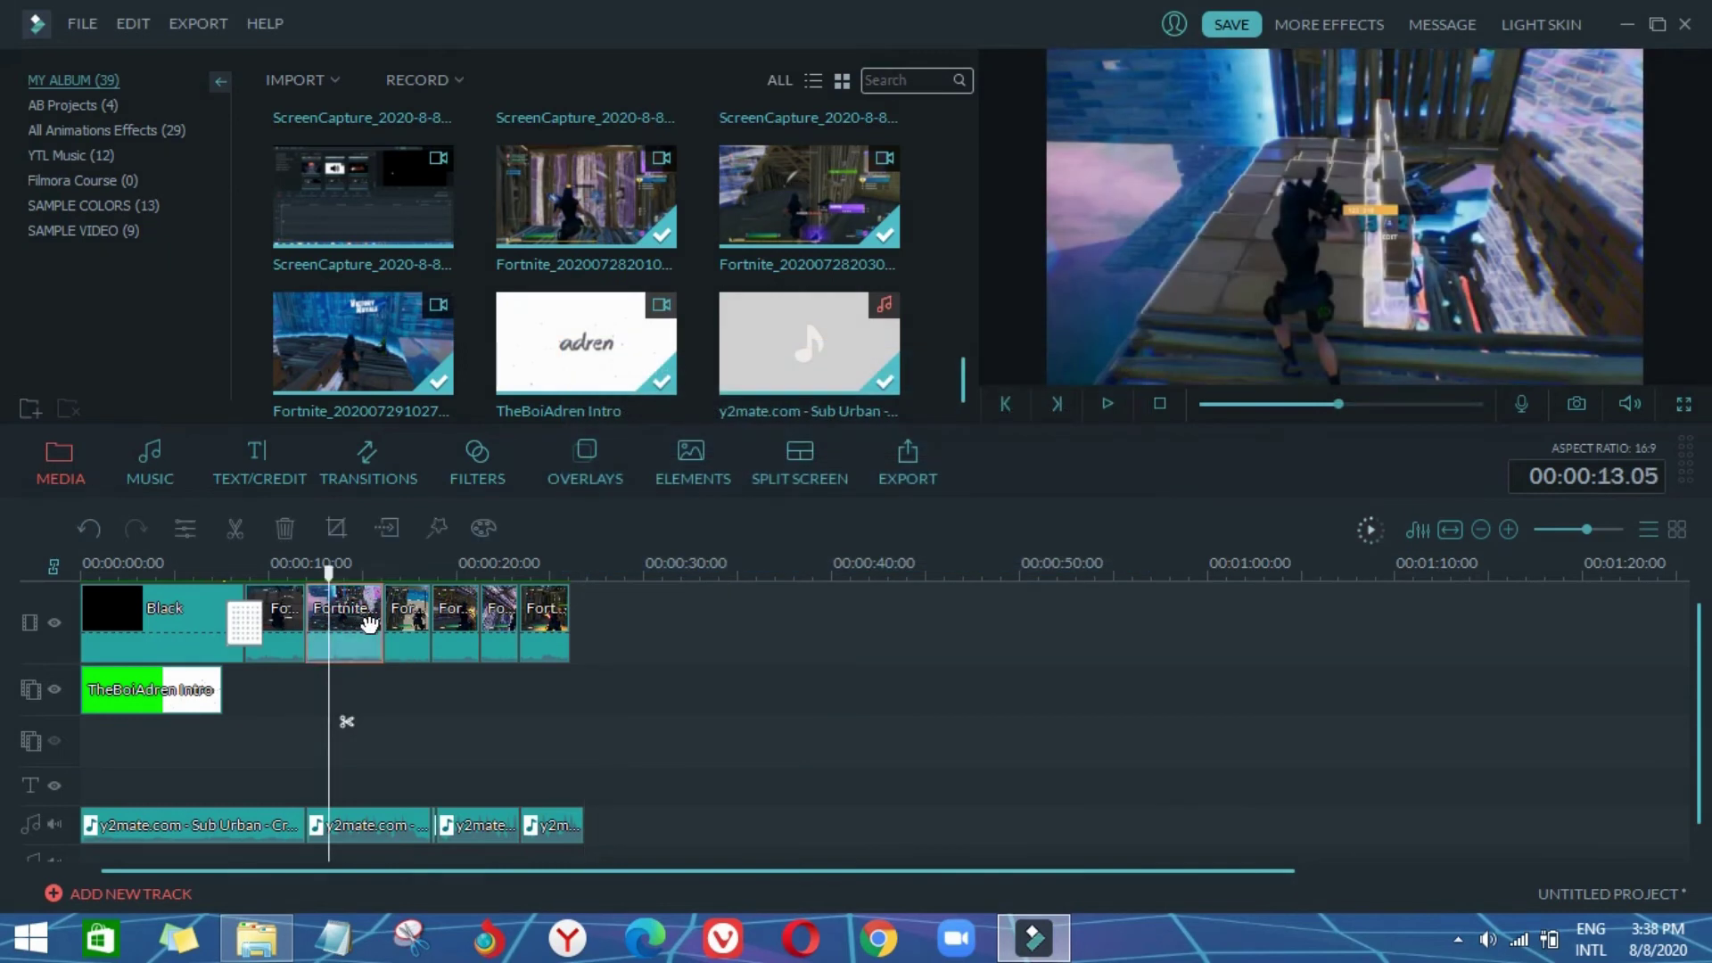
{"action": "double_click", "coordinate": [339, 633]}
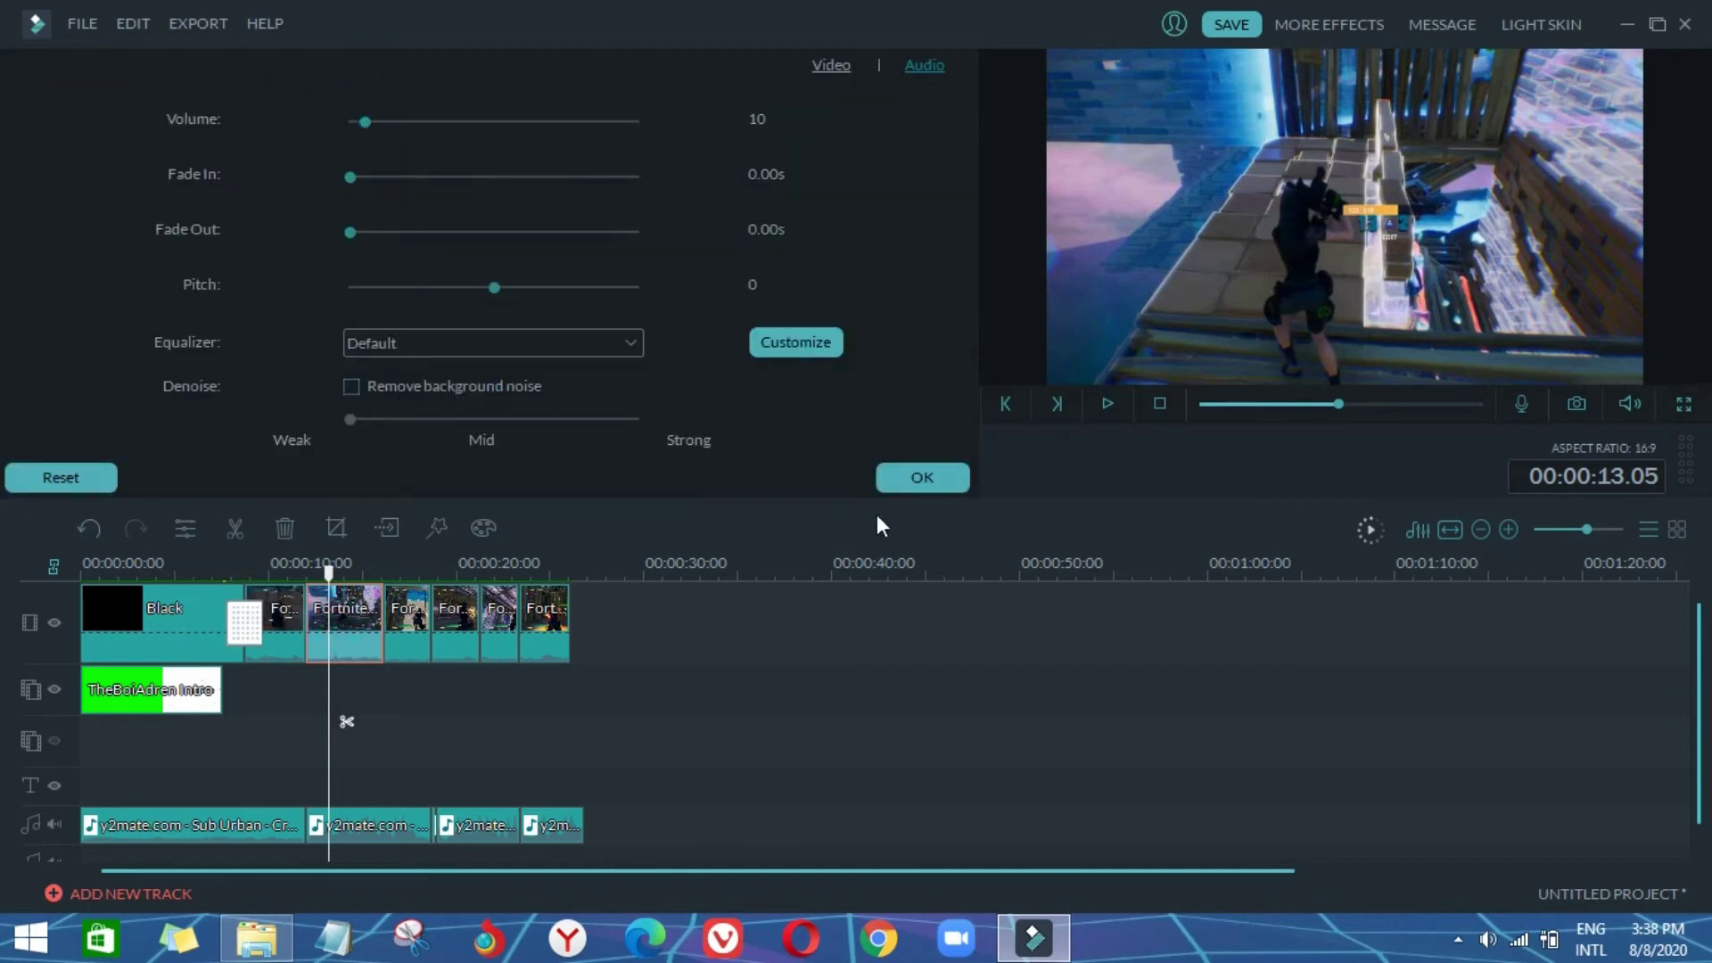
{"action": "left_click", "coordinate": [918, 477]}
{"action": "left_click", "coordinate": [266, 575]}
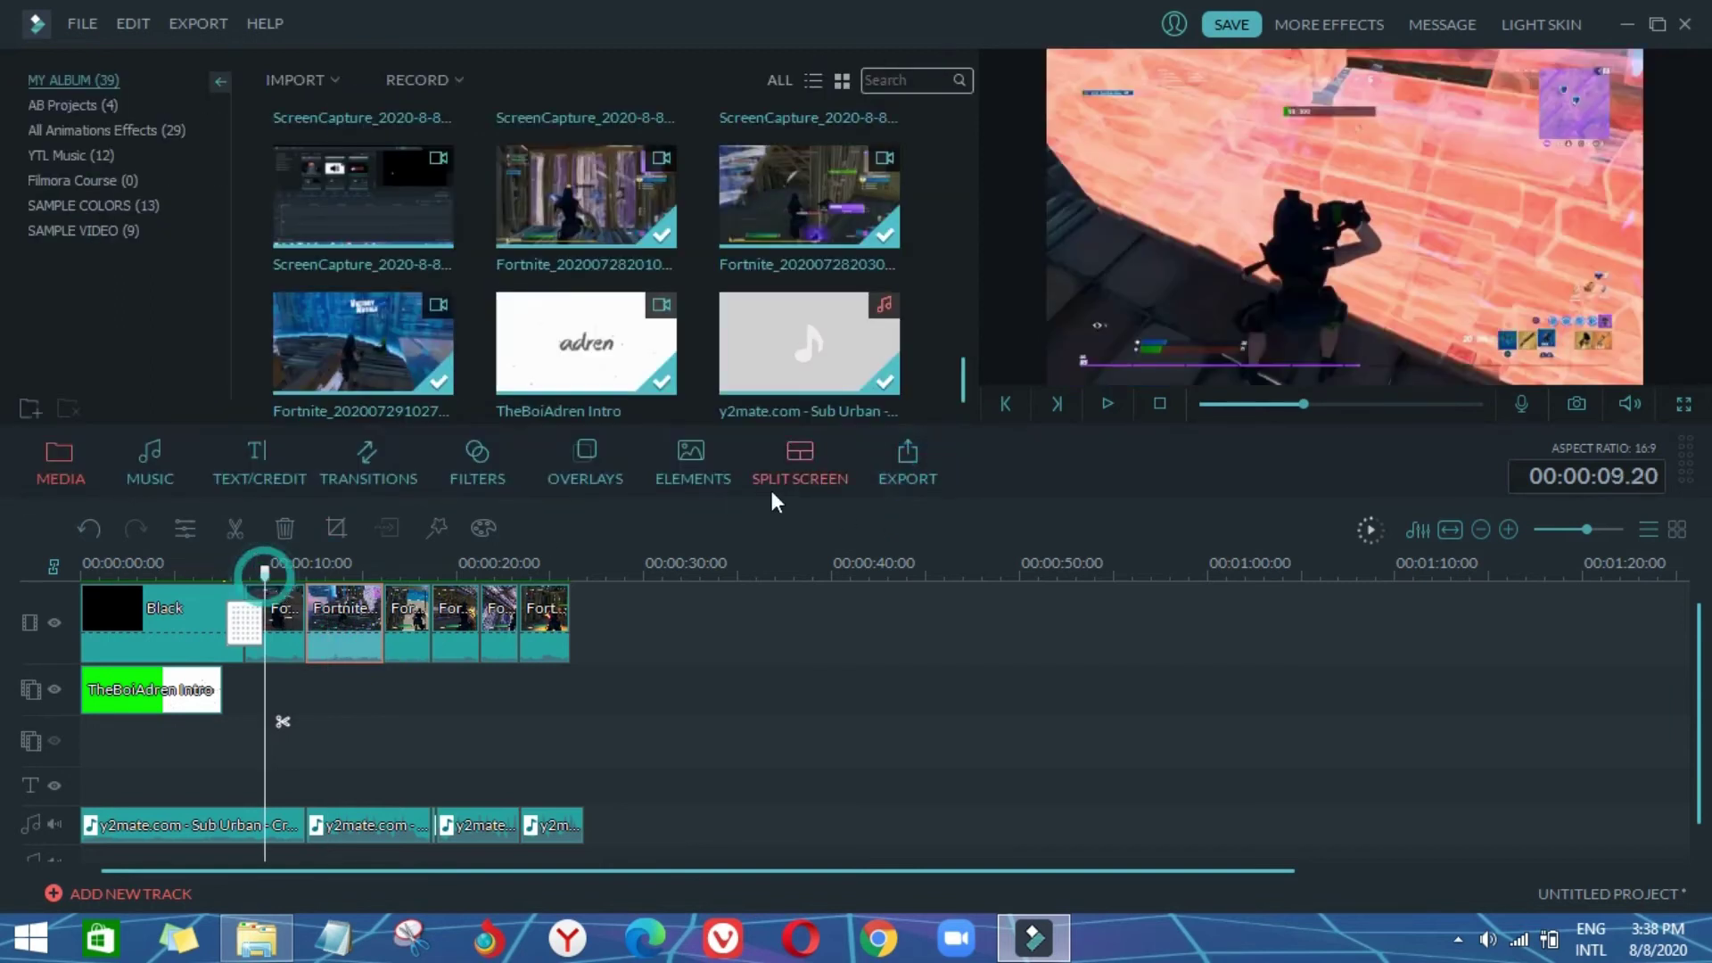
{"action": "left_click", "coordinate": [1110, 406]}
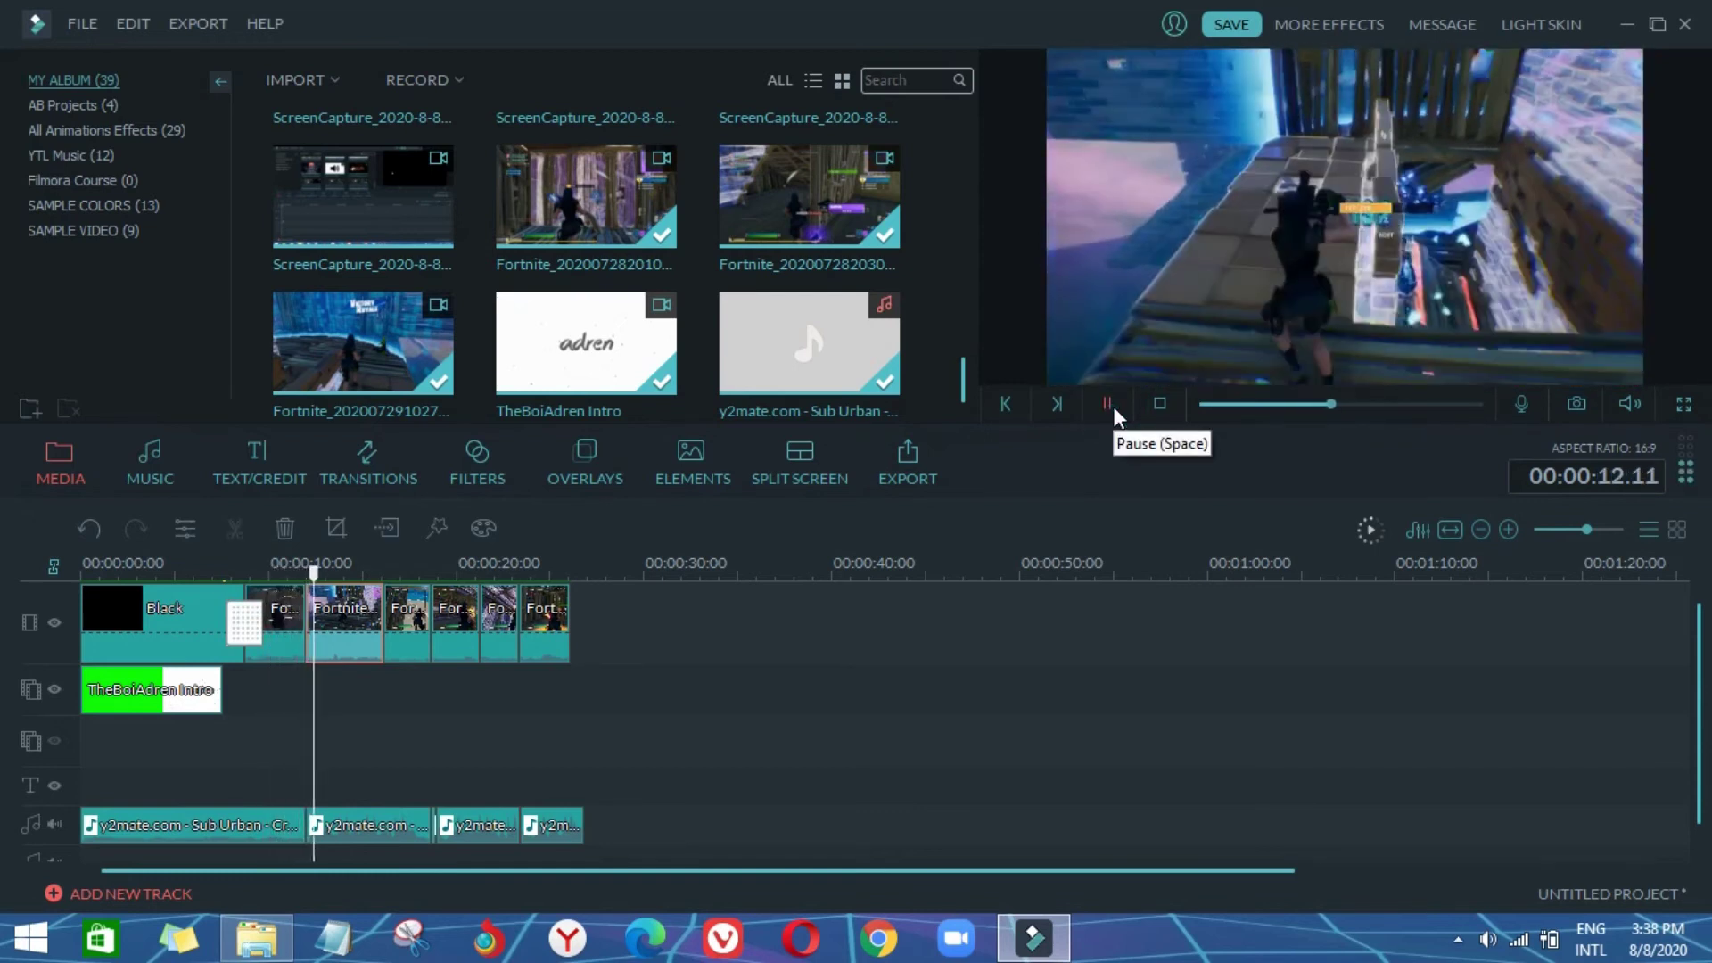
{"action": "left_click", "coordinate": [1109, 405]}
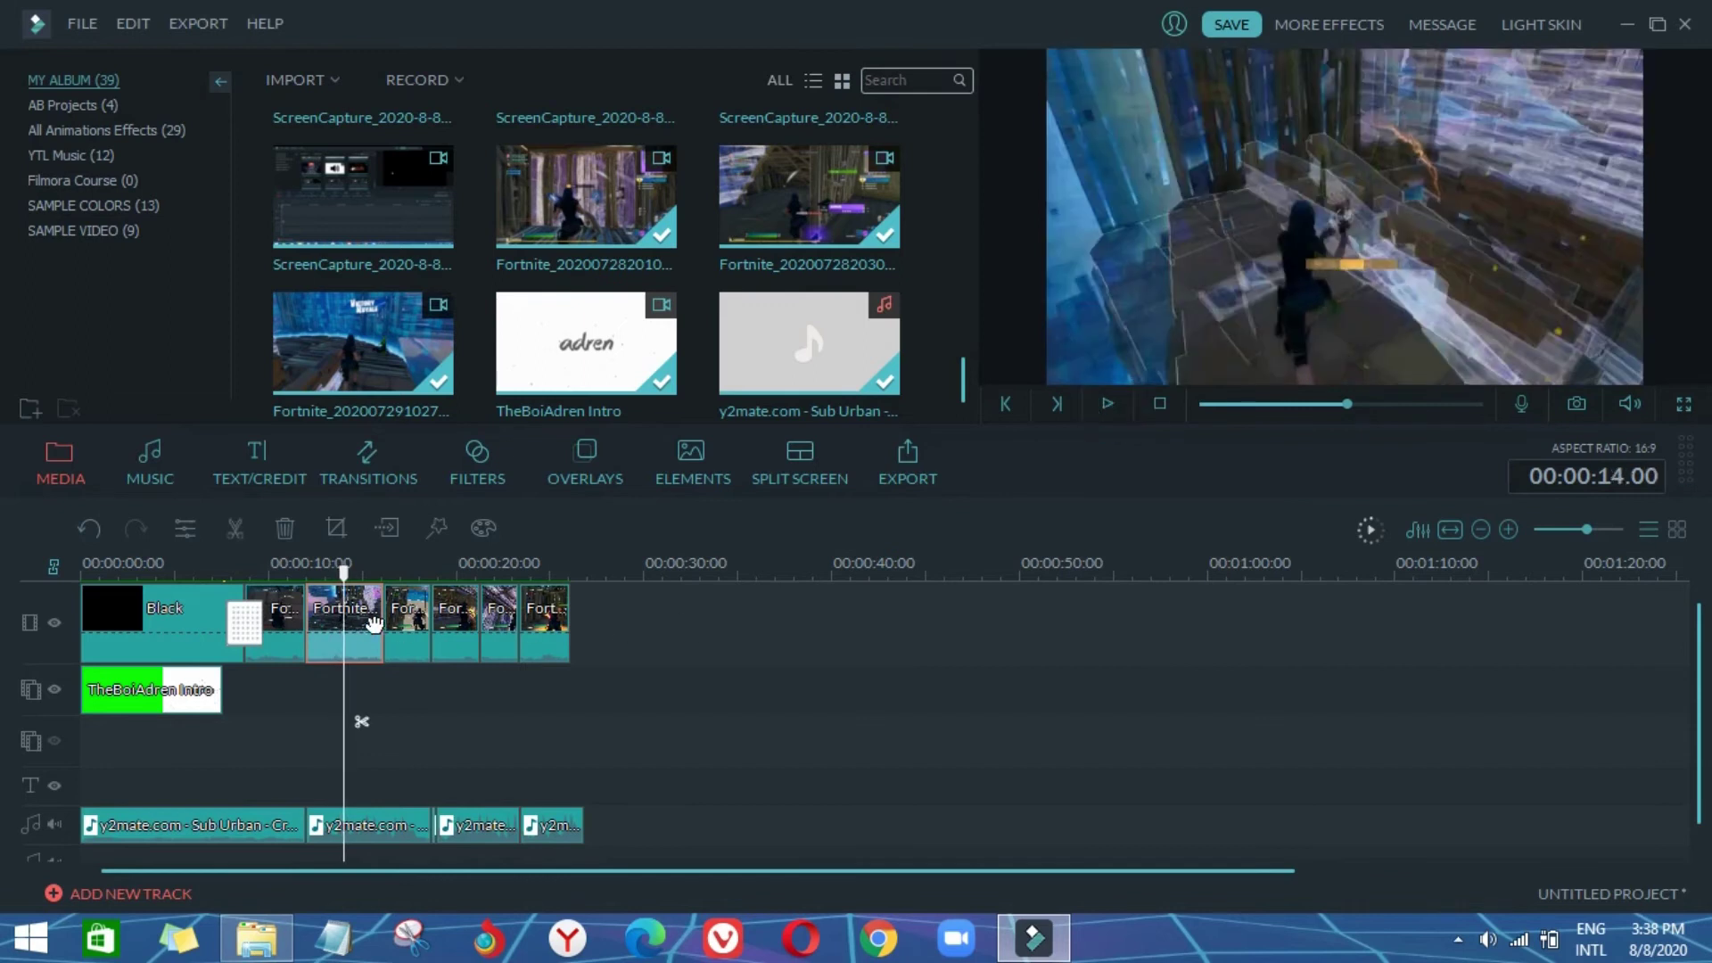
{"action": "double_click", "coordinate": [365, 624]}
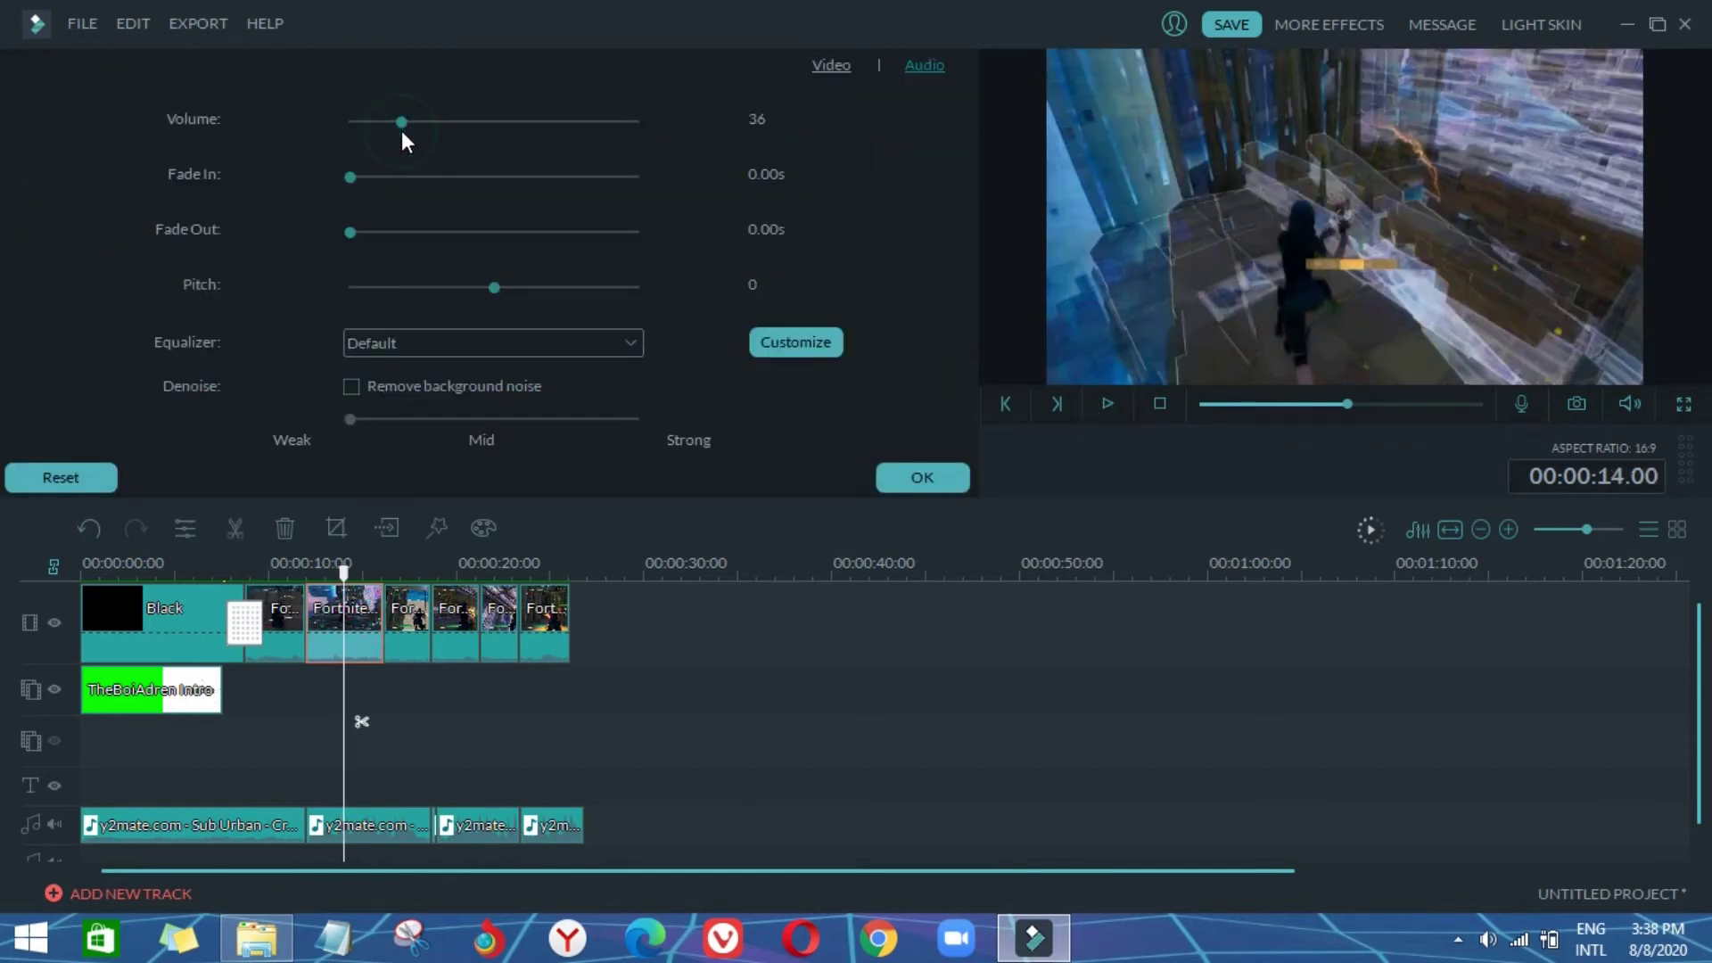
{"action": "left_click", "coordinate": [922, 477]}
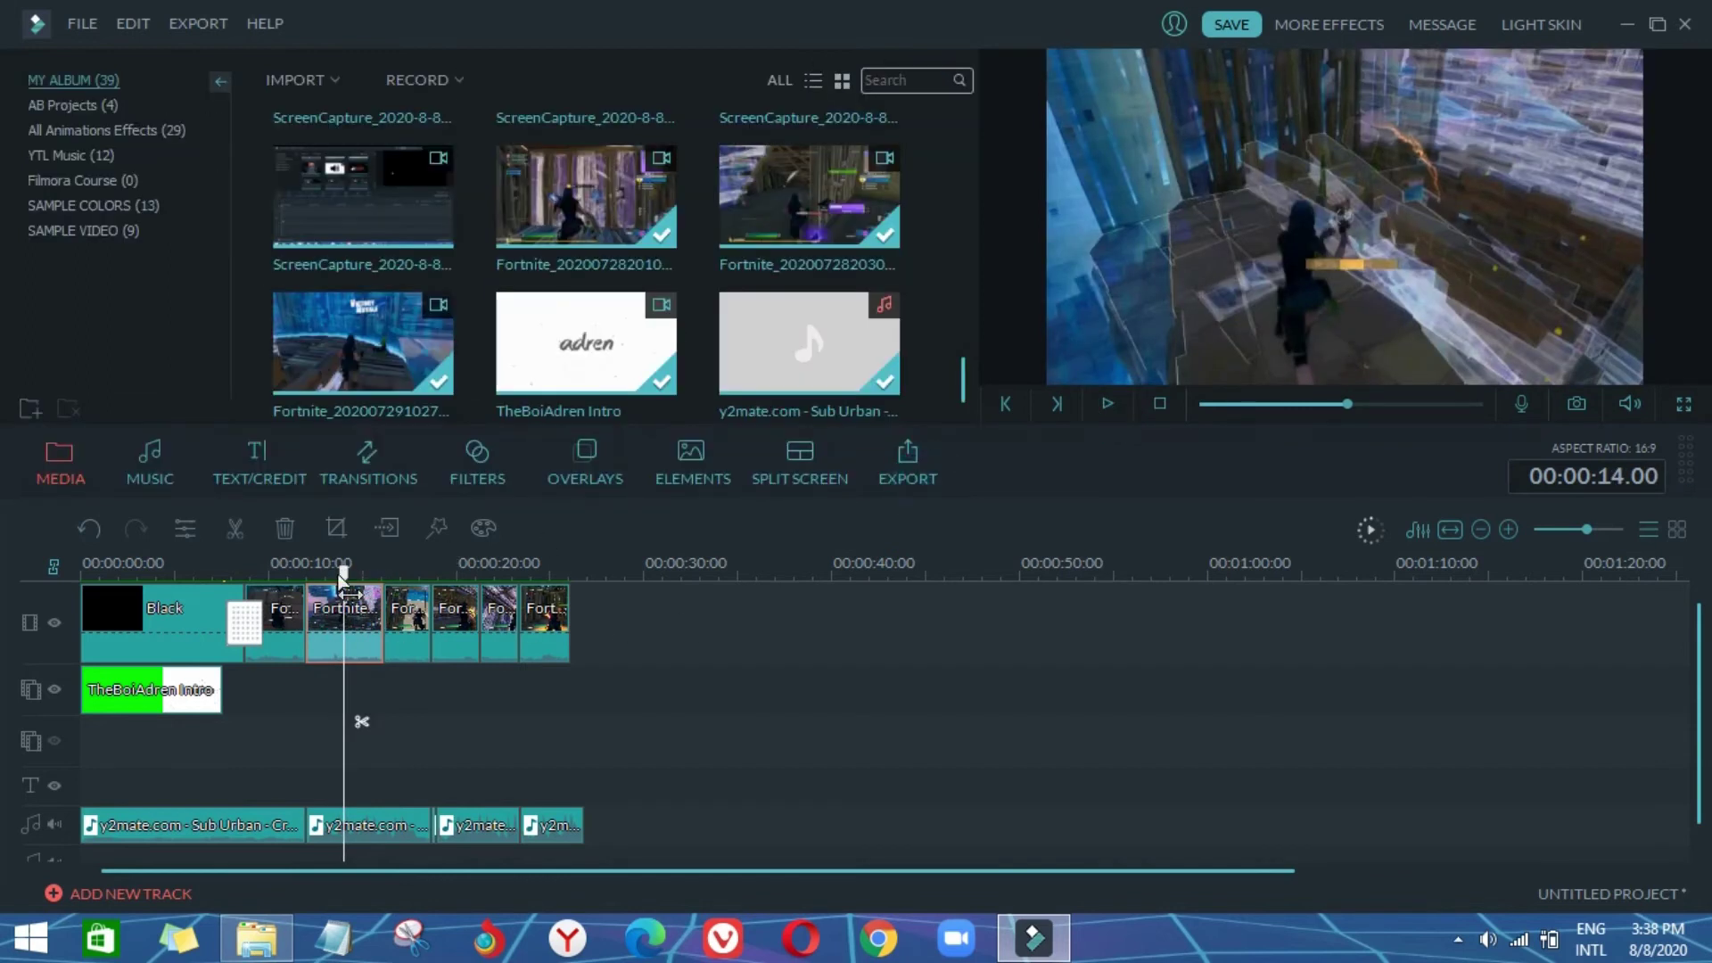
{"action": "double_click", "coordinate": [293, 612]}
{"action": "left_click", "coordinate": [336, 635]}
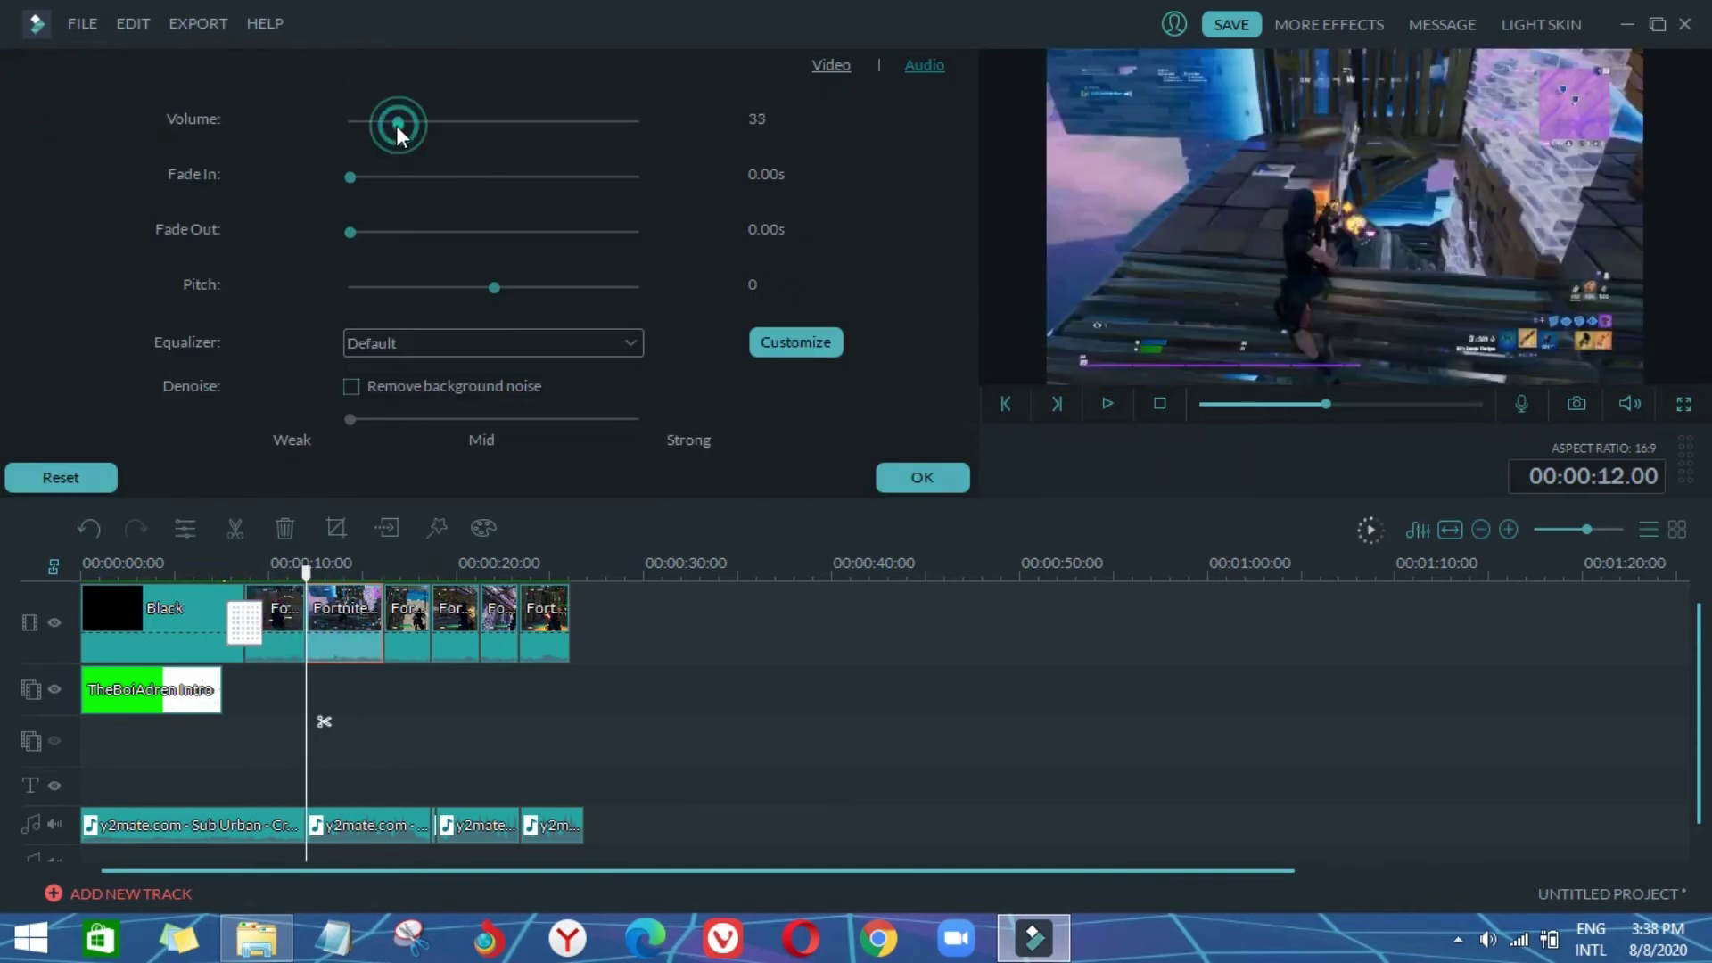
{"action": "left_click", "coordinate": [933, 478]}
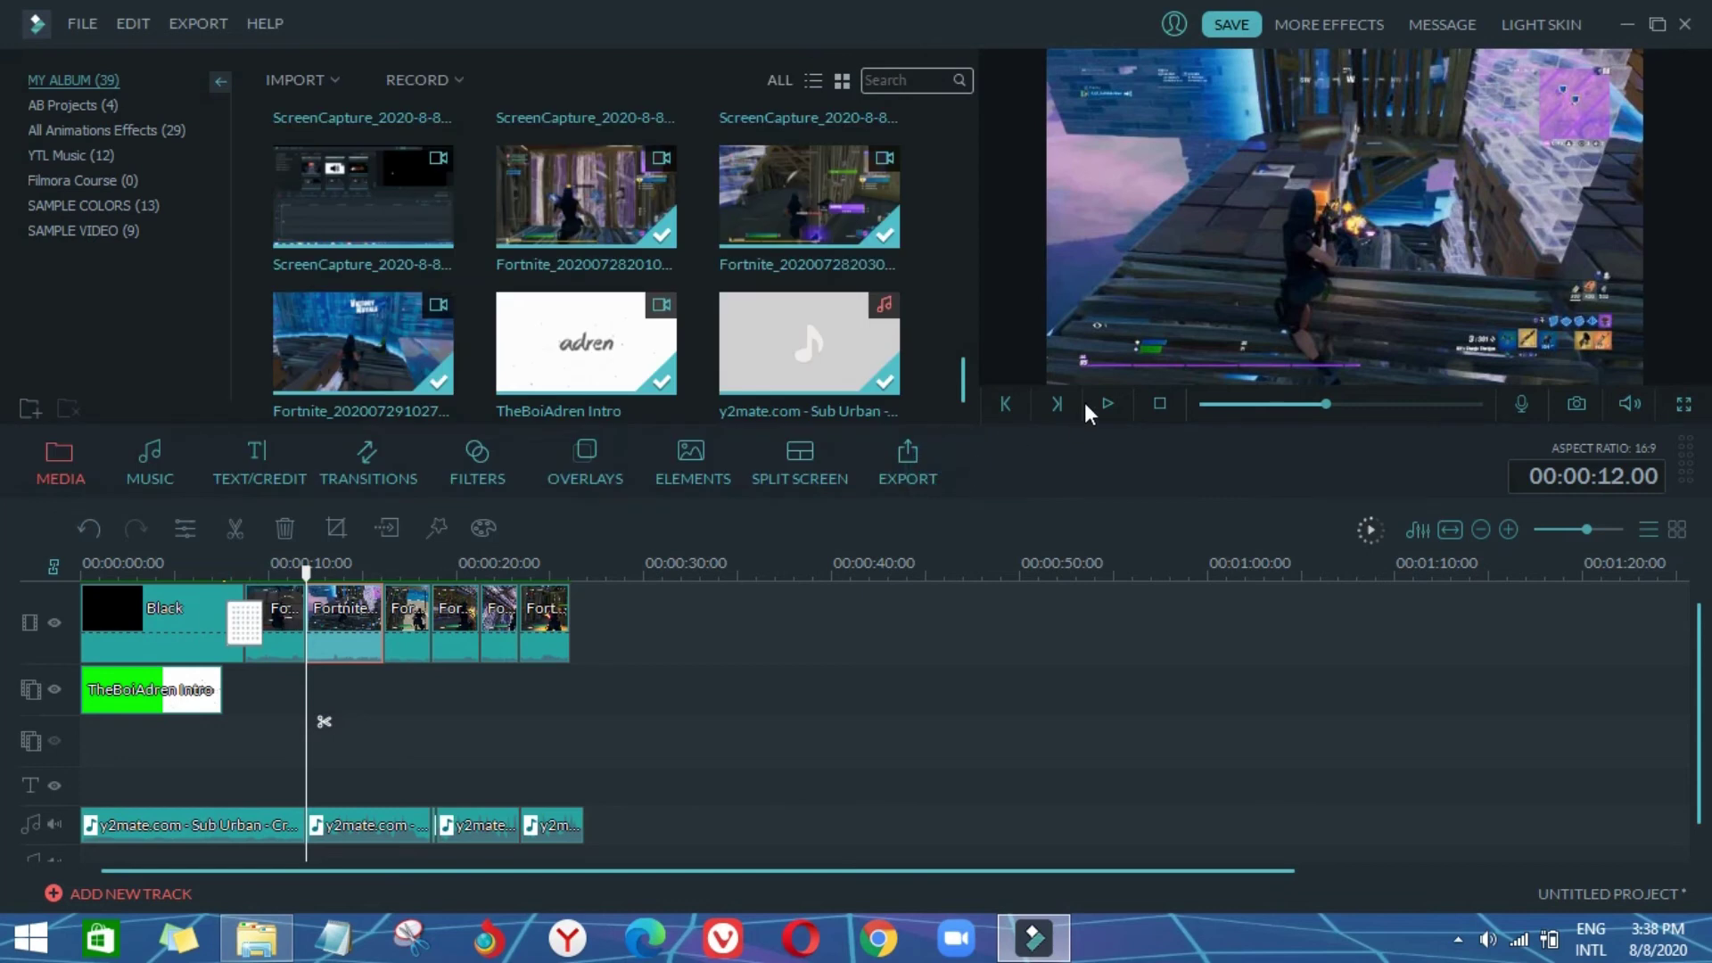
Step: Play back the montage from 00:00:12.00 through the final elimination to check the gameplay volume and timing
{"action": "left_click", "coordinate": [1118, 405]}
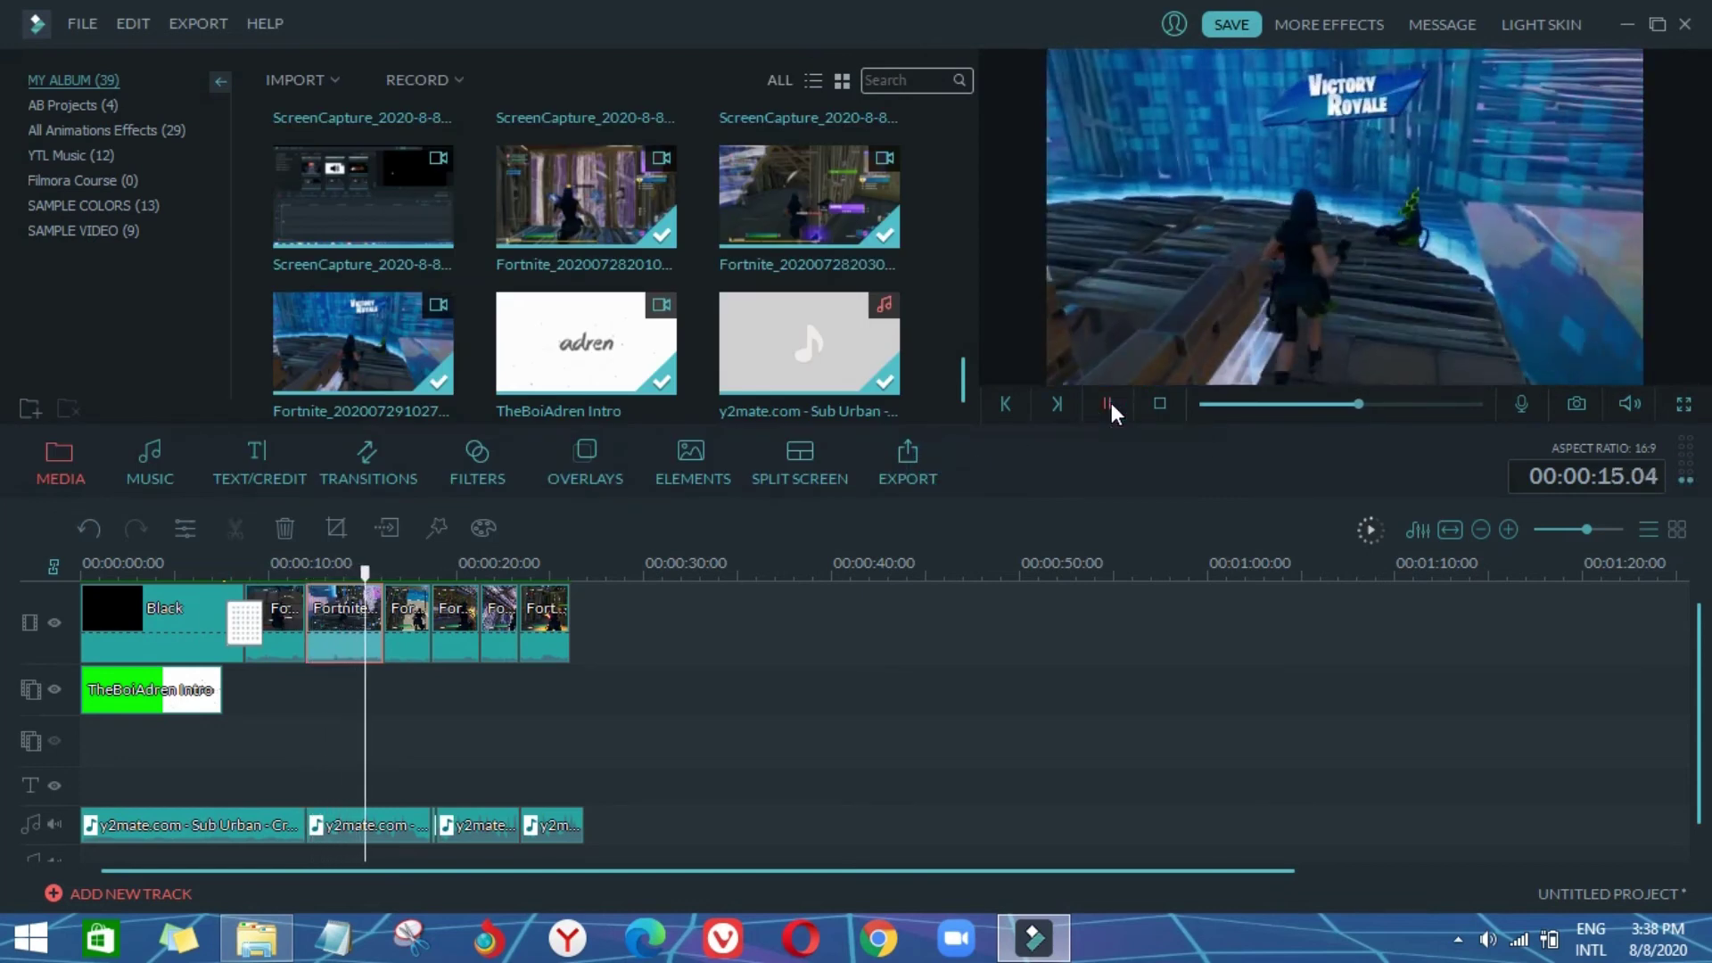
{"action": "left_click", "coordinate": [1112, 405]}
{"action": "left_click", "coordinate": [1111, 407]}
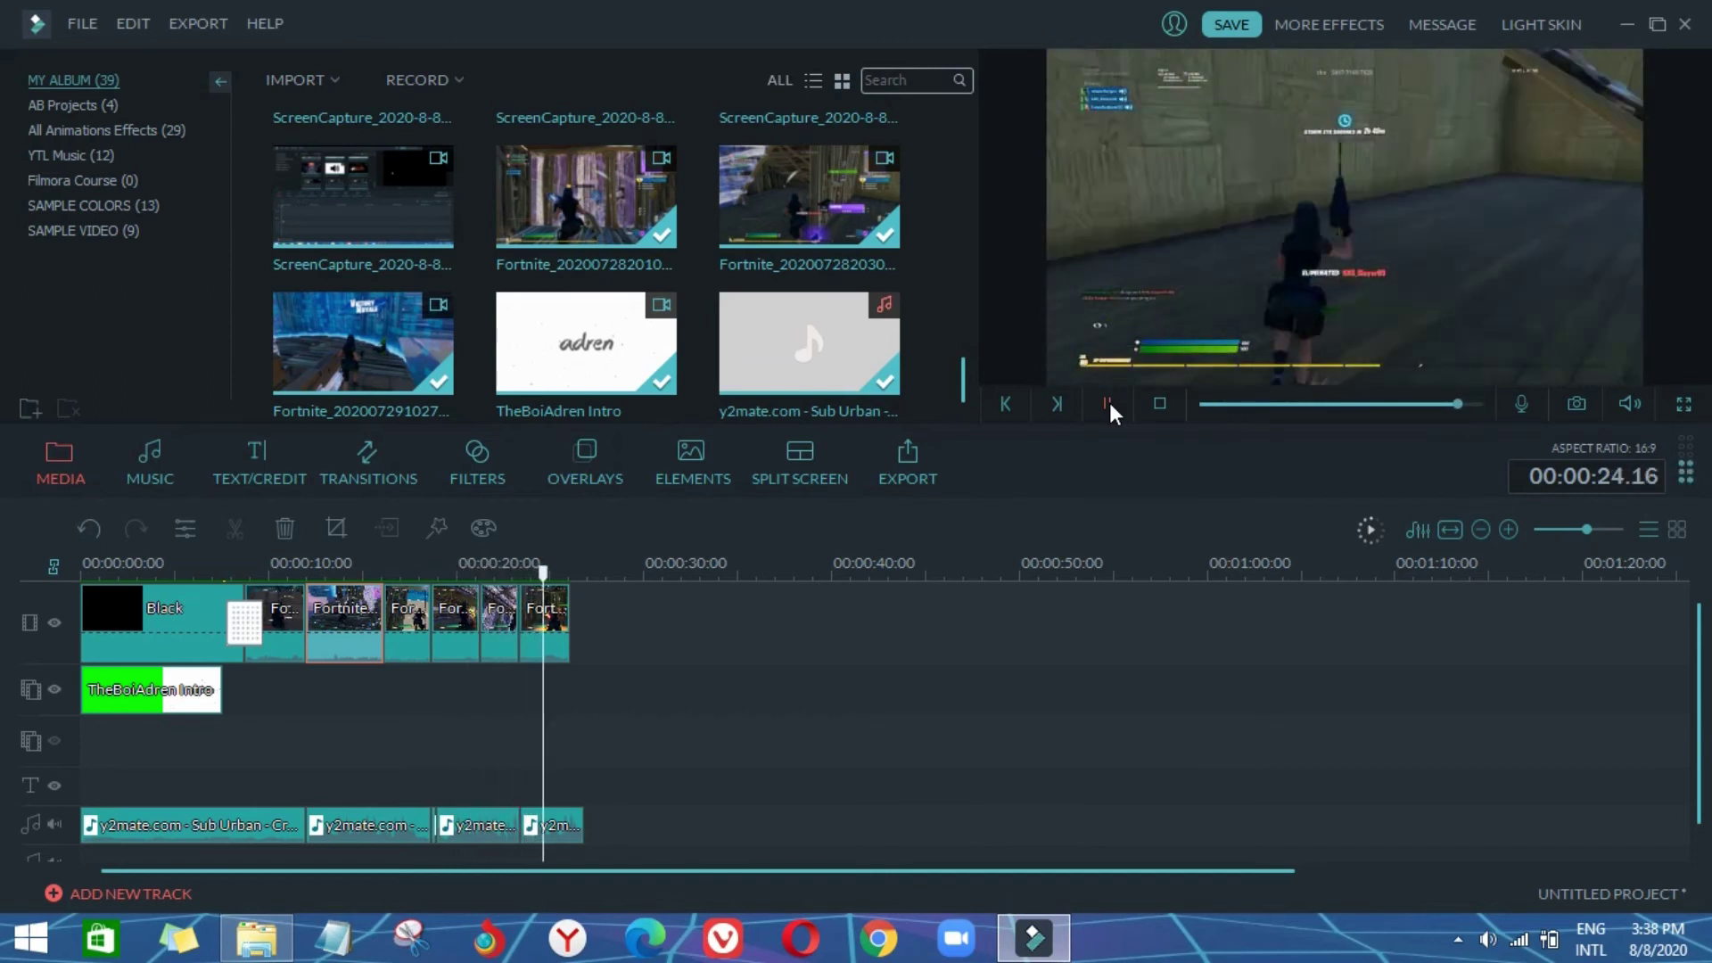
{"action": "left_click", "coordinate": [1110, 406]}
{"action": "left_click", "coordinate": [972, 611]}
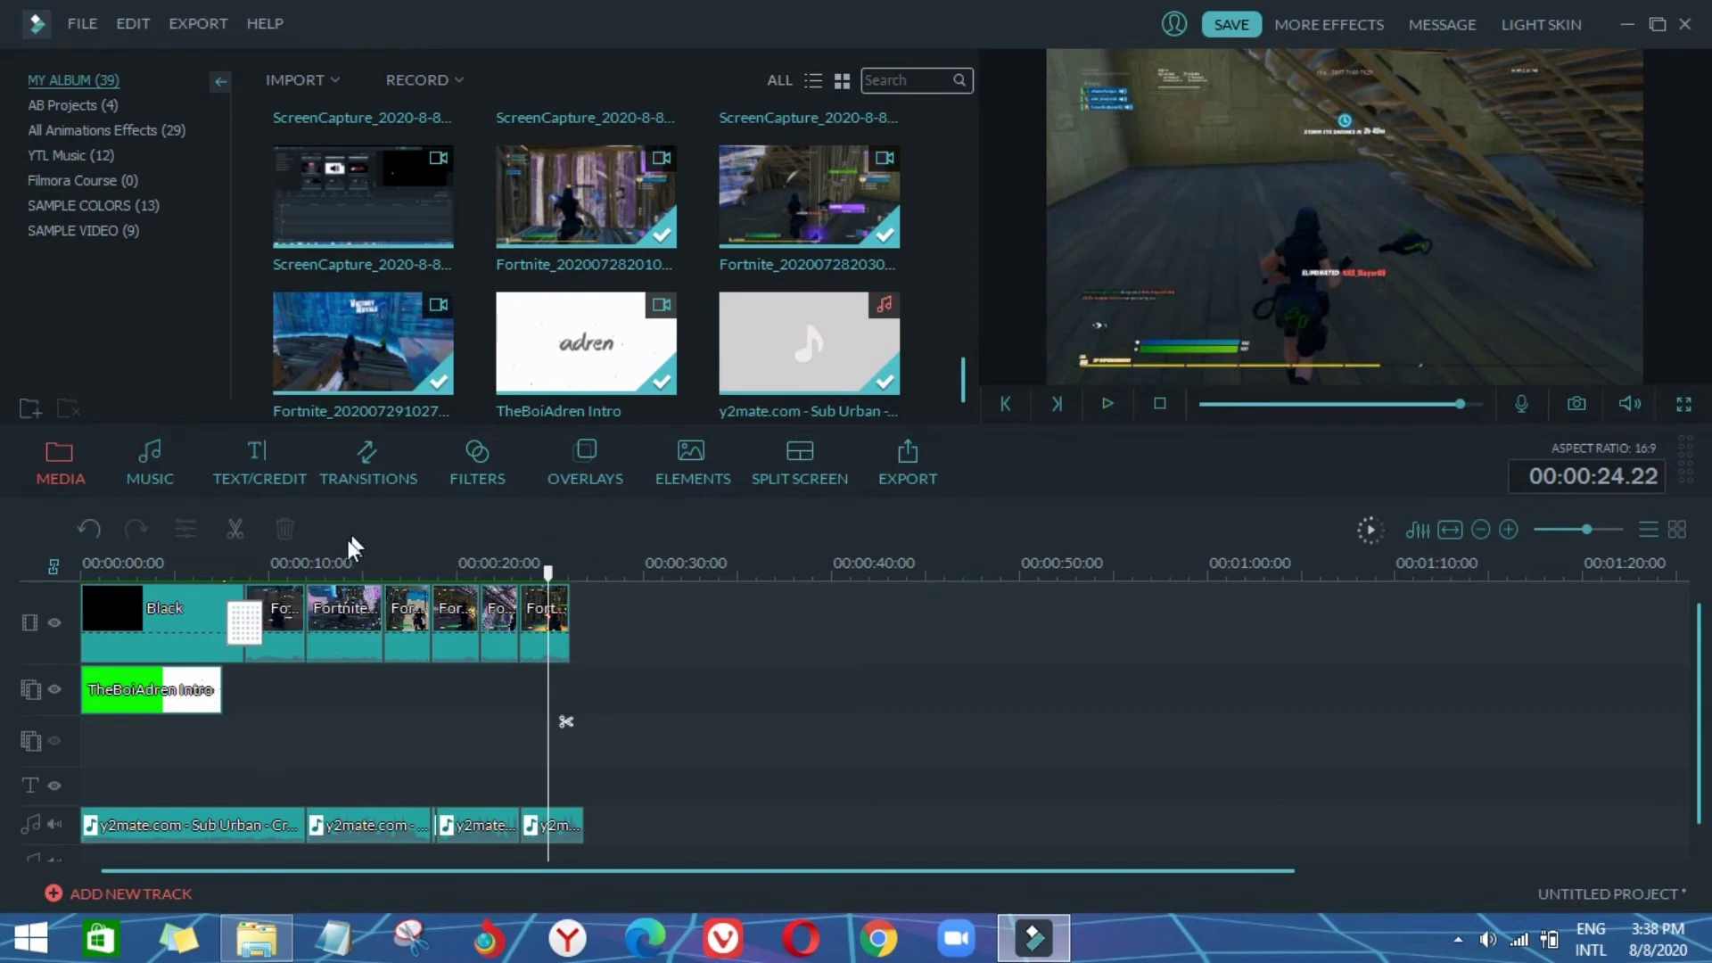
Step: Browse the Speed Blur, Warp and Ripple & Dissolve transitions for one that suits the clip cuts
{"action": "left_click", "coordinate": [330, 482]}
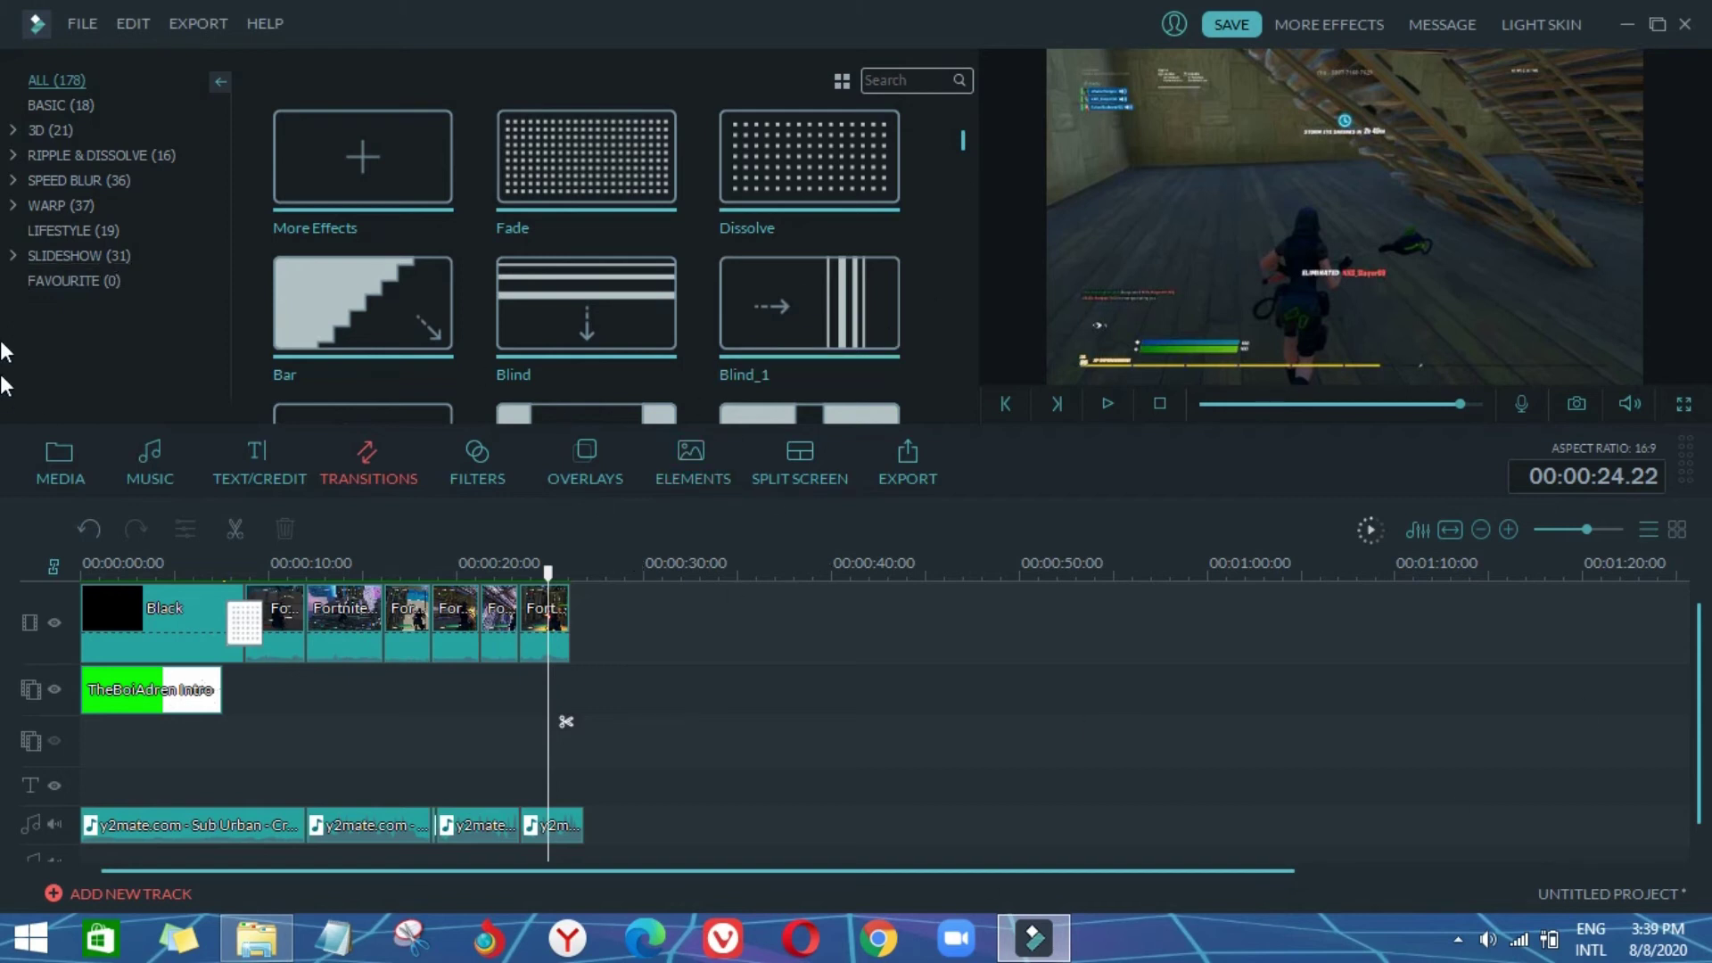
{"action": "left_click", "coordinate": [77, 186]}
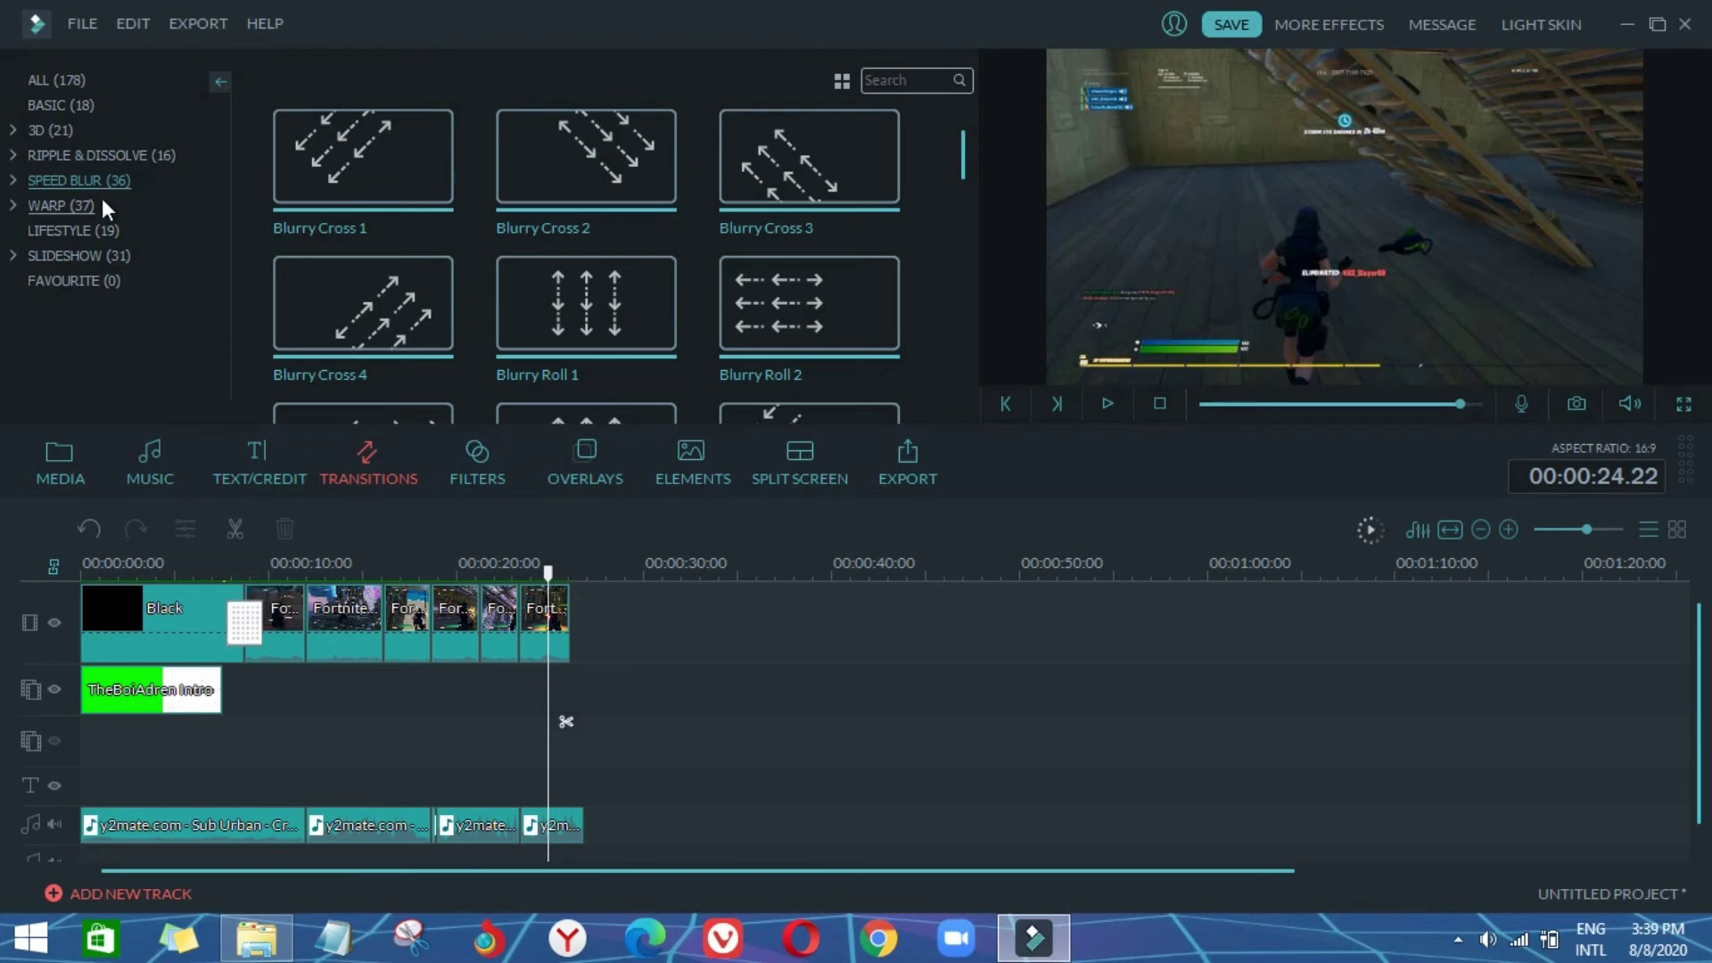
{"action": "left_click", "coordinate": [67, 205]}
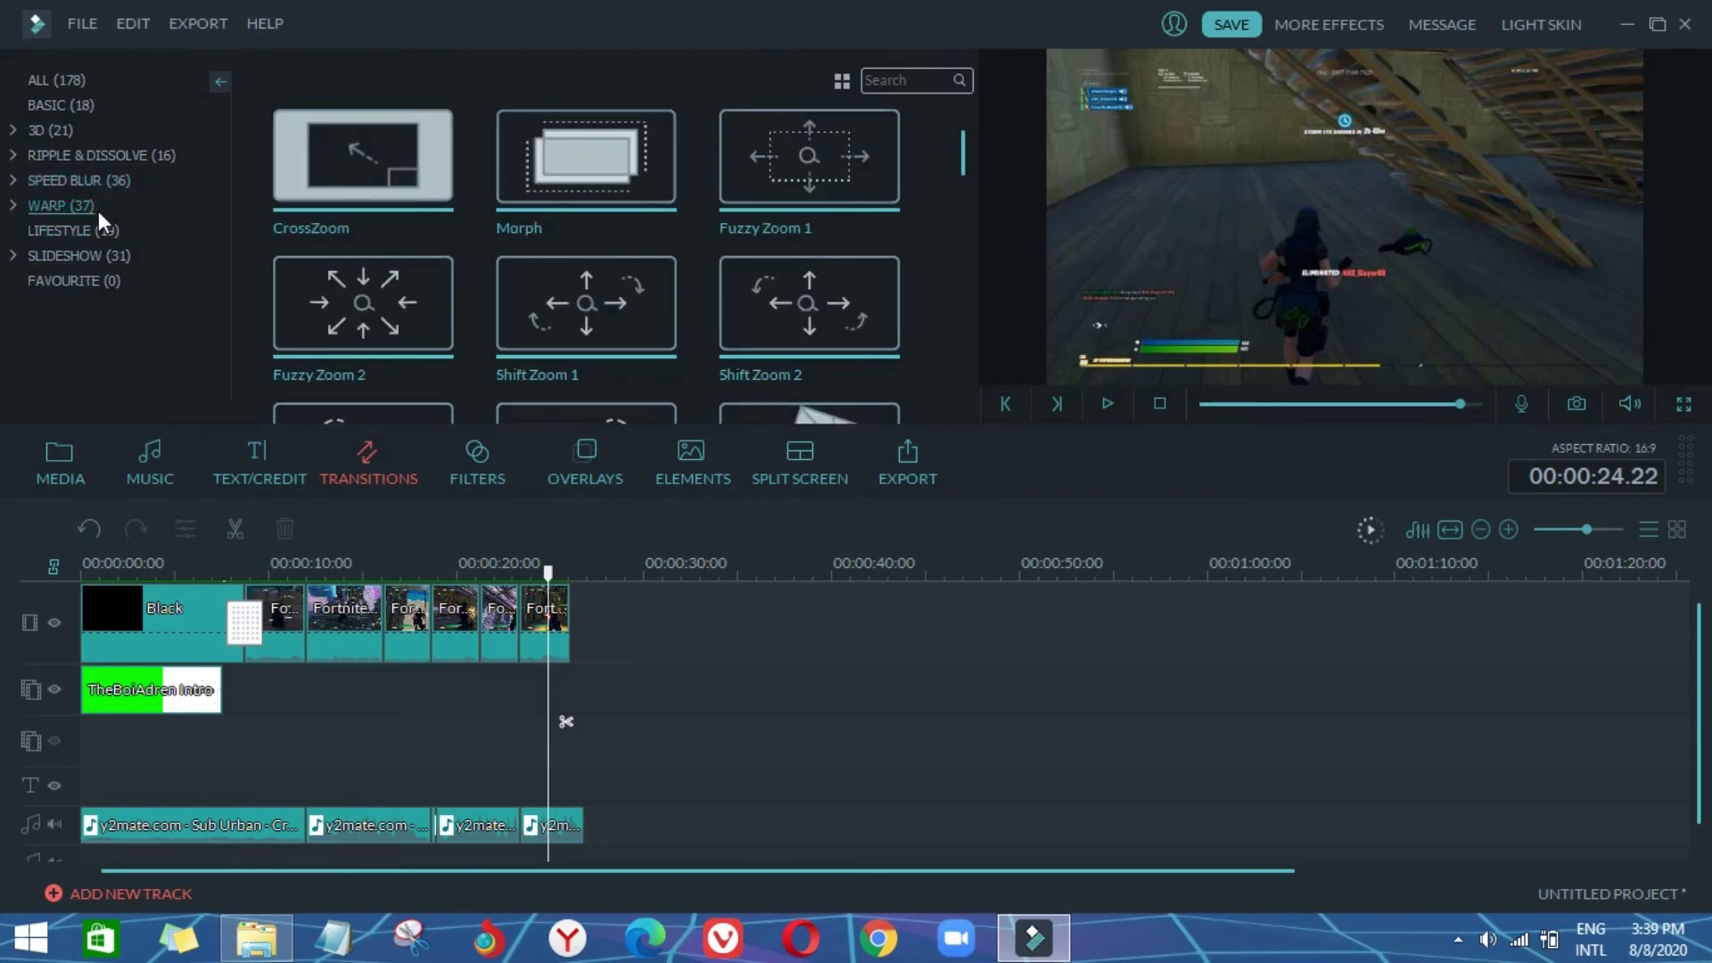
{"action": "left_click", "coordinate": [84, 158]}
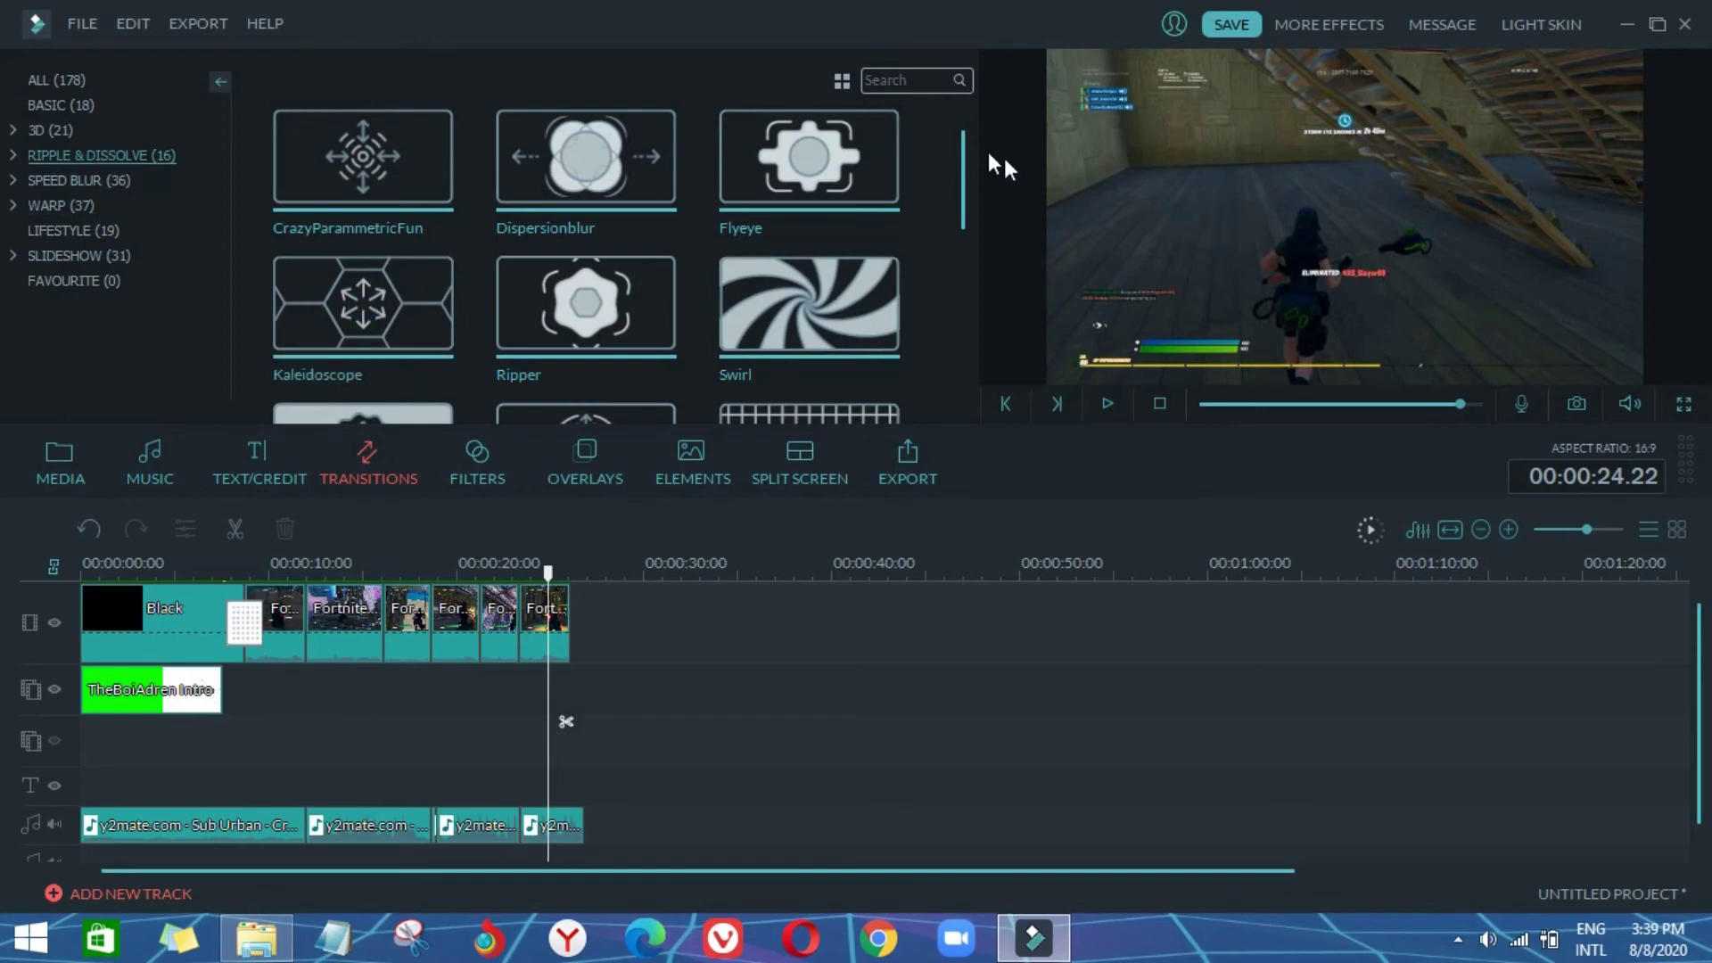
{"action": "left_click_drag", "start_coordinate": [969, 160], "coordinate": [951, 321]}
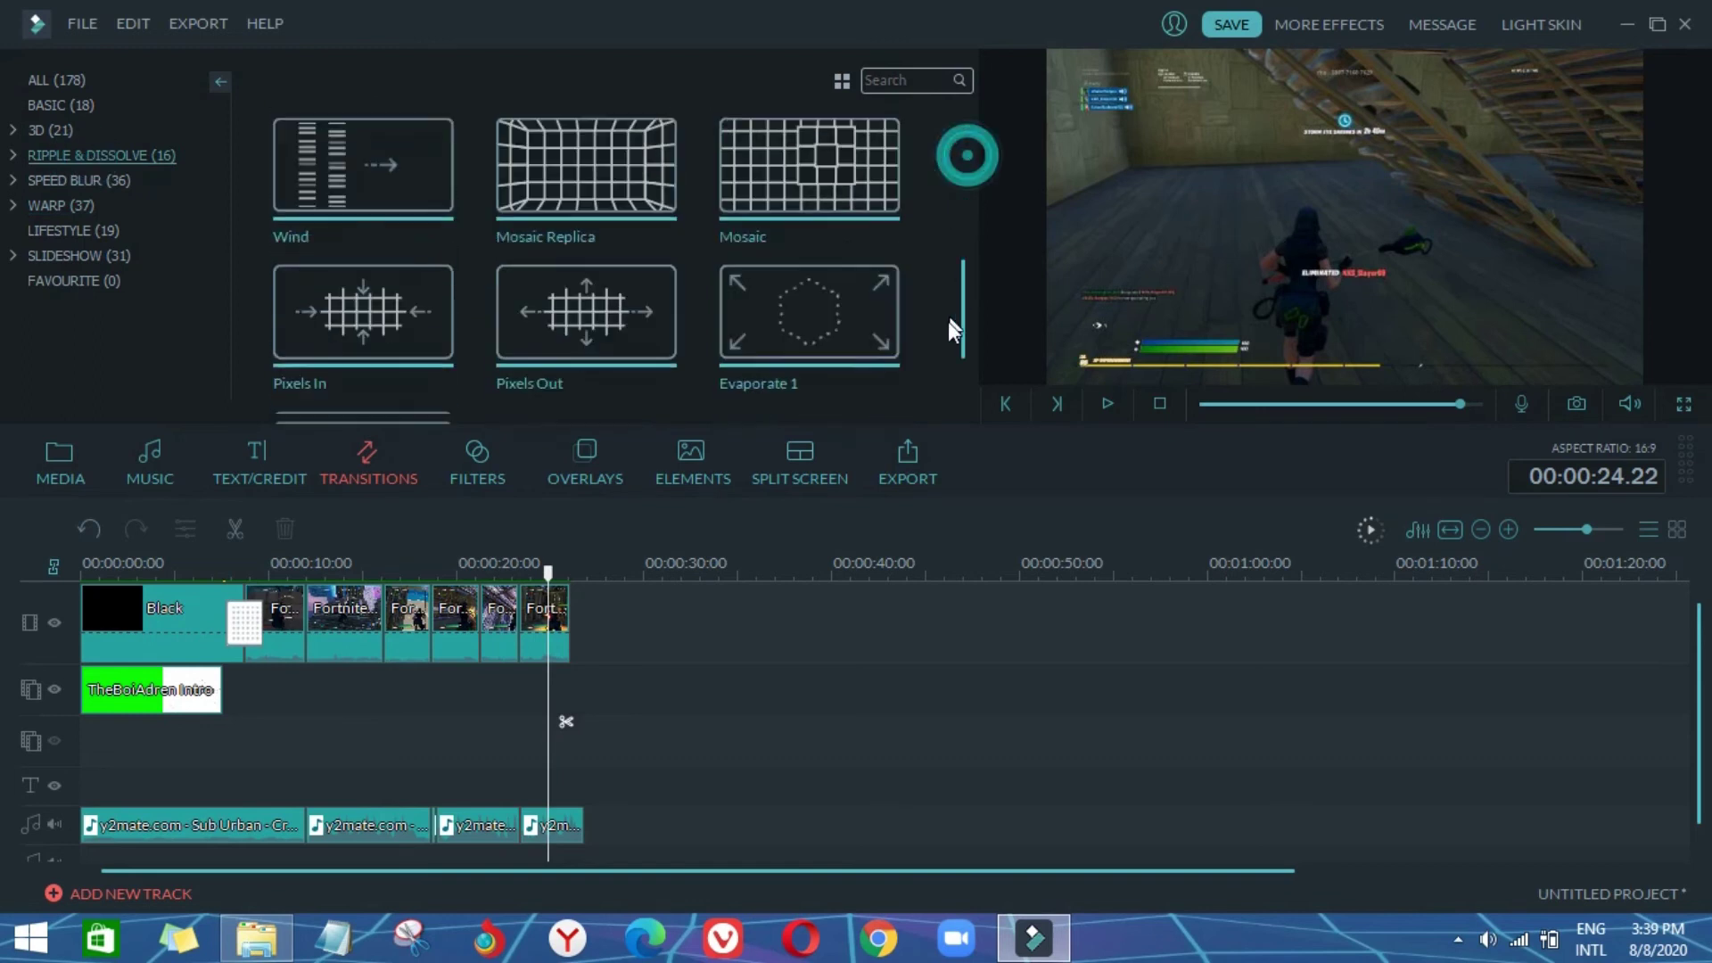
{"action": "left_click", "coordinate": [80, 180]}
{"action": "left_click", "coordinate": [72, 206]}
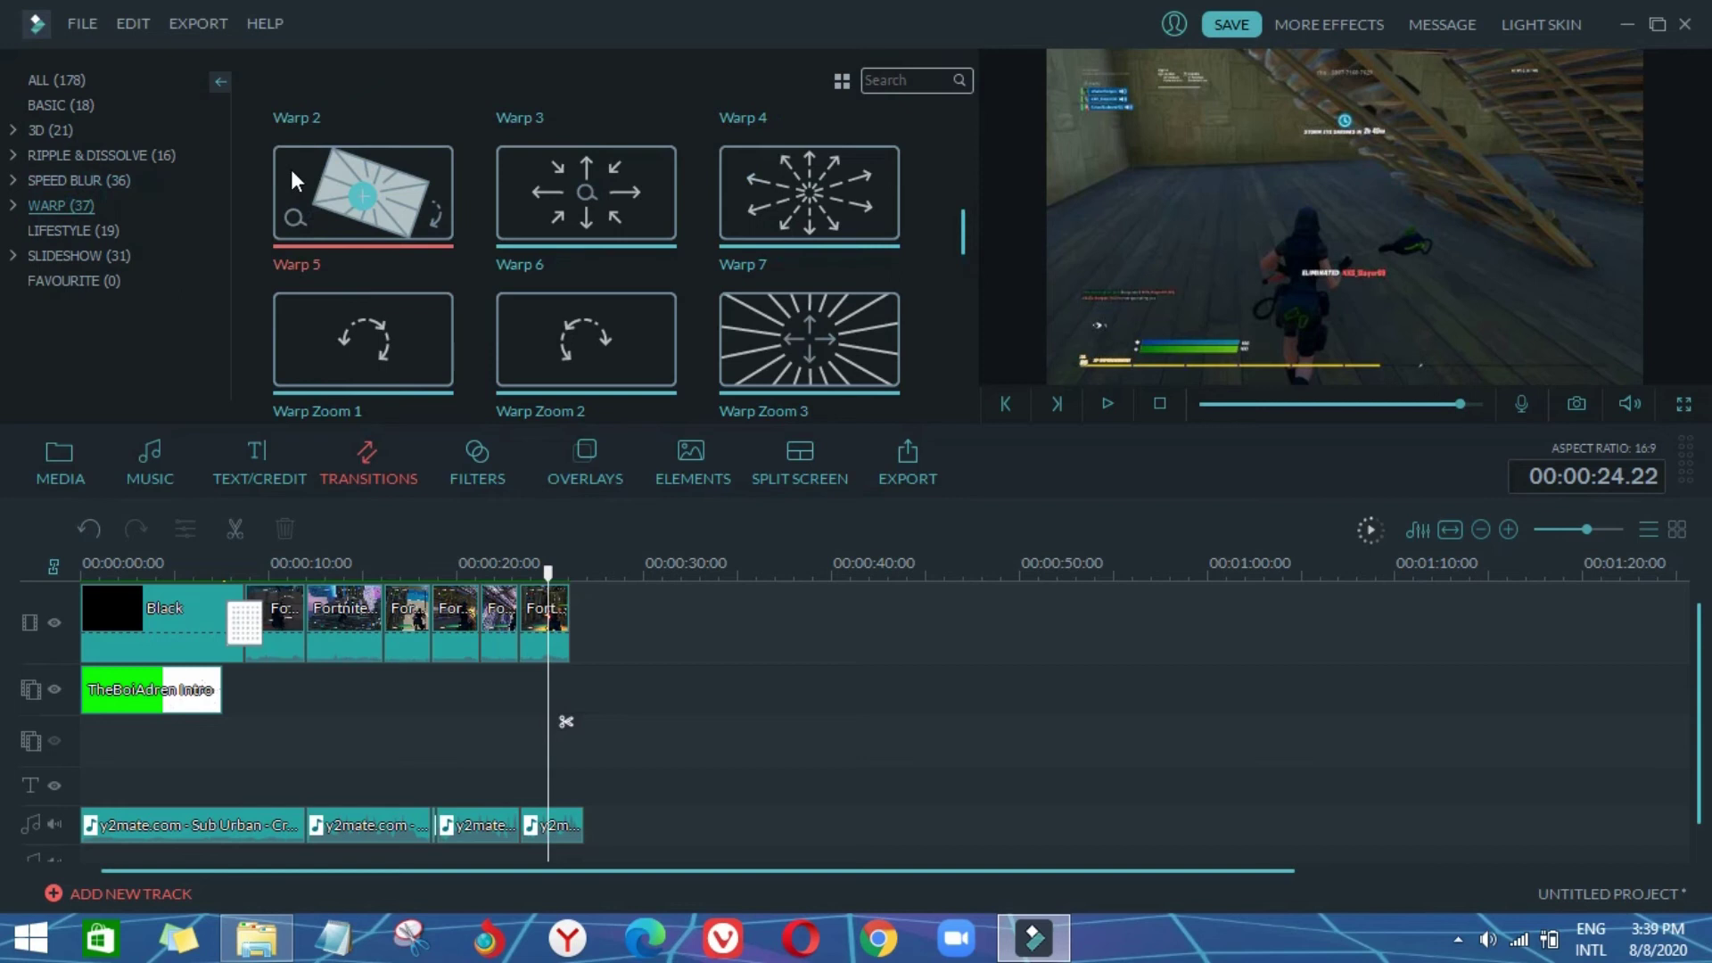
{"action": "left_click", "coordinate": [232, 568]}
{"action": "left_click_drag", "start_coordinate": [232, 572], "coordinate": [357, 610]}
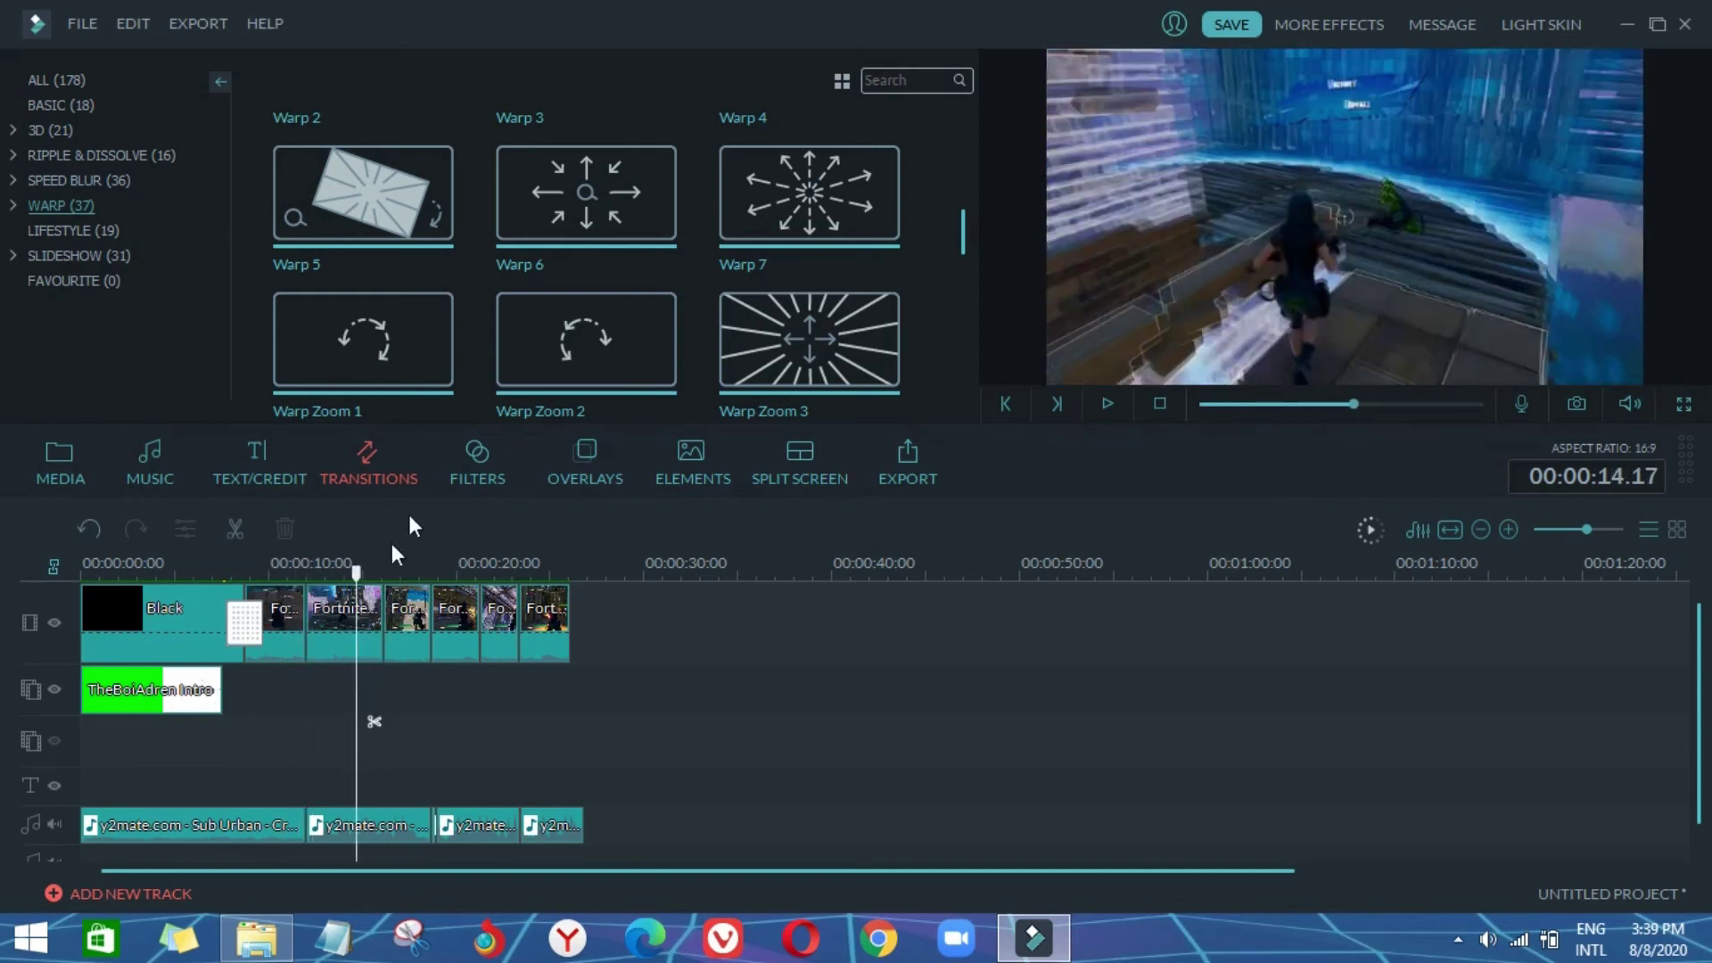
{"action": "left_click", "coordinate": [1115, 405]}
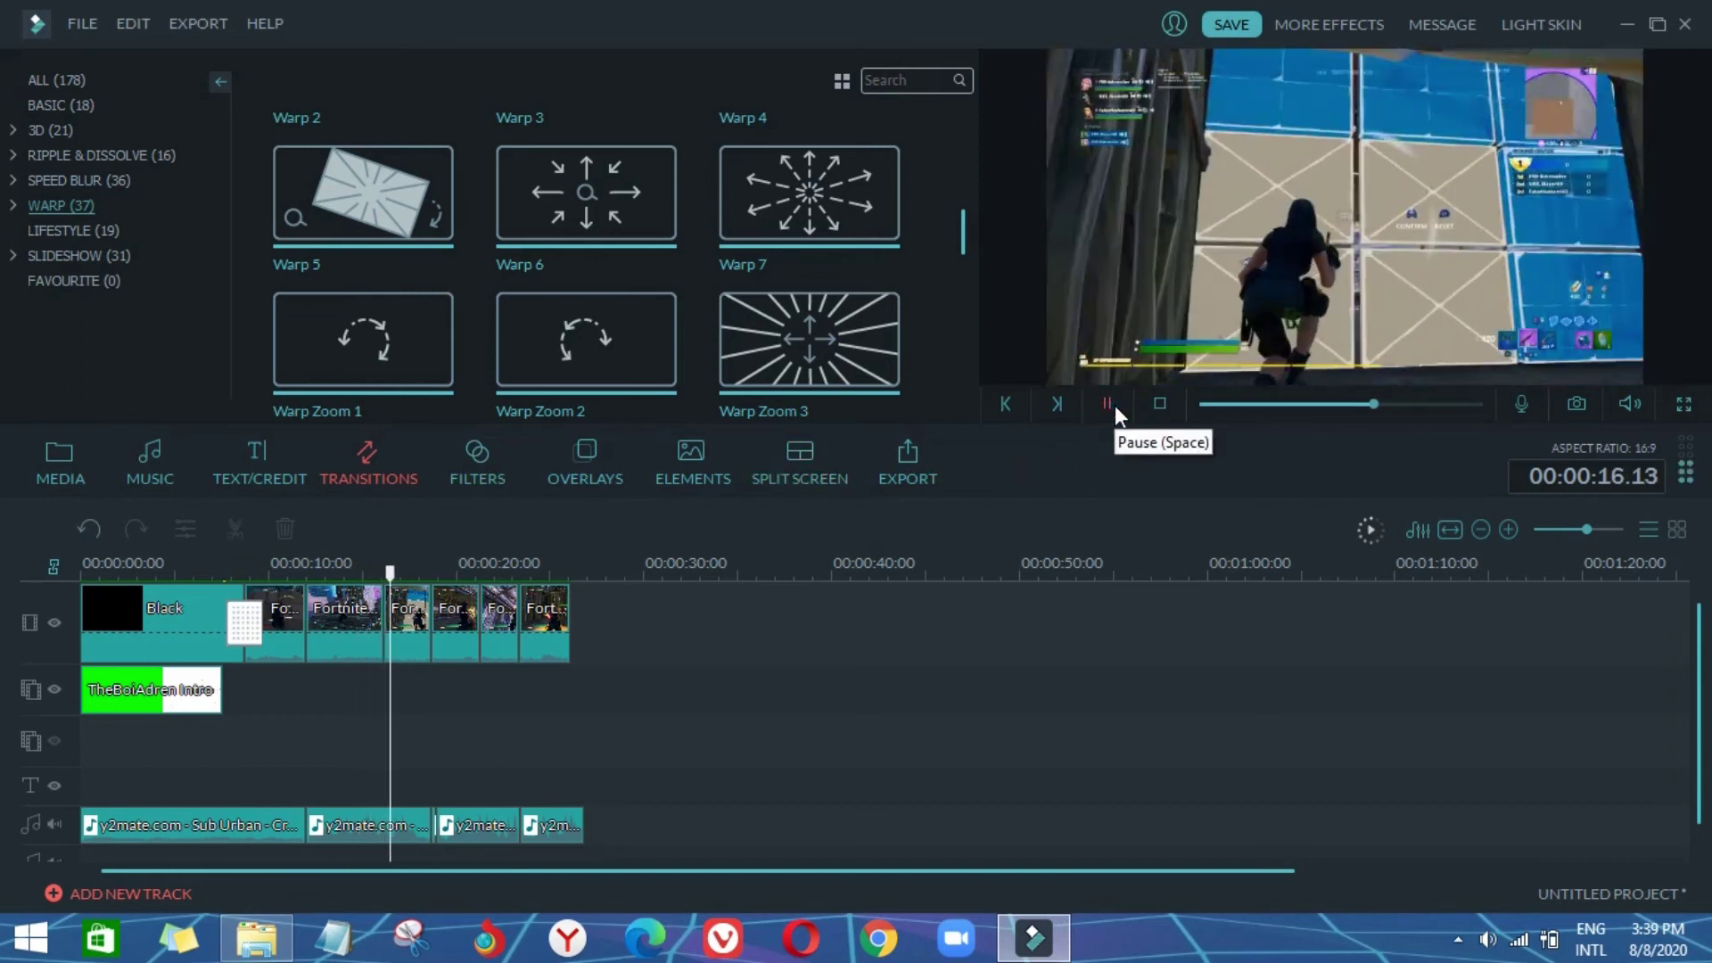
{"action": "left_click", "coordinate": [1111, 404]}
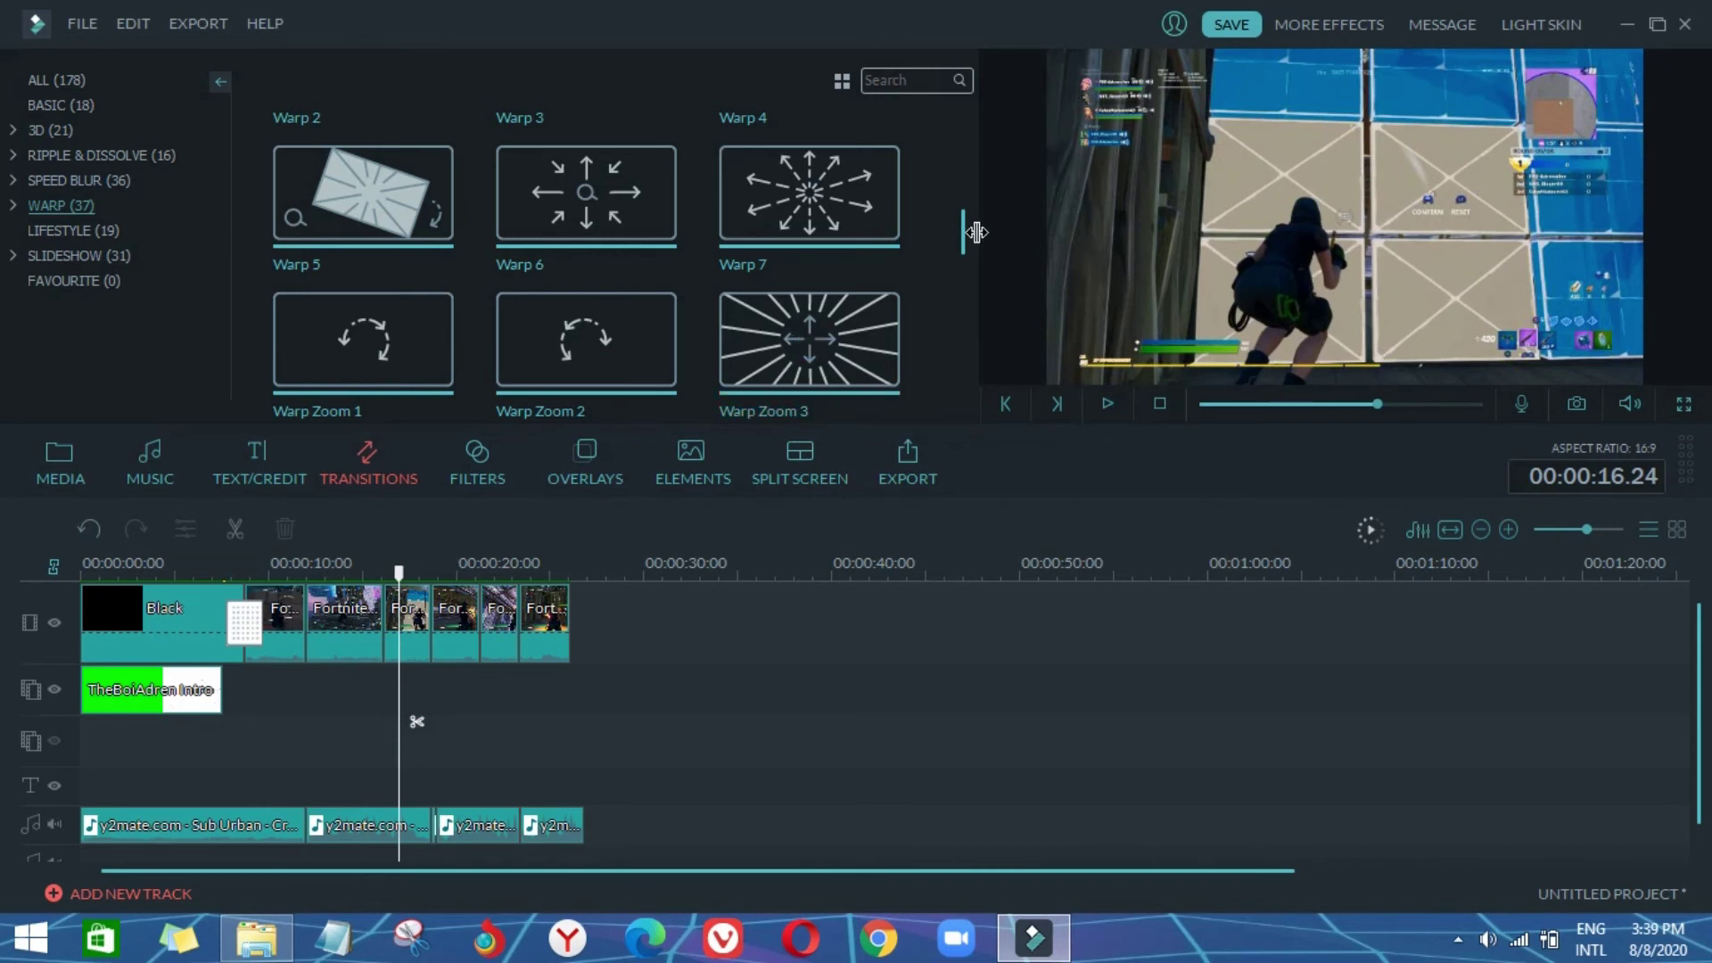
{"action": "left_click_drag", "start_coordinate": [964, 228], "coordinate": [971, 196]}
{"action": "left_click", "coordinate": [874, 255]}
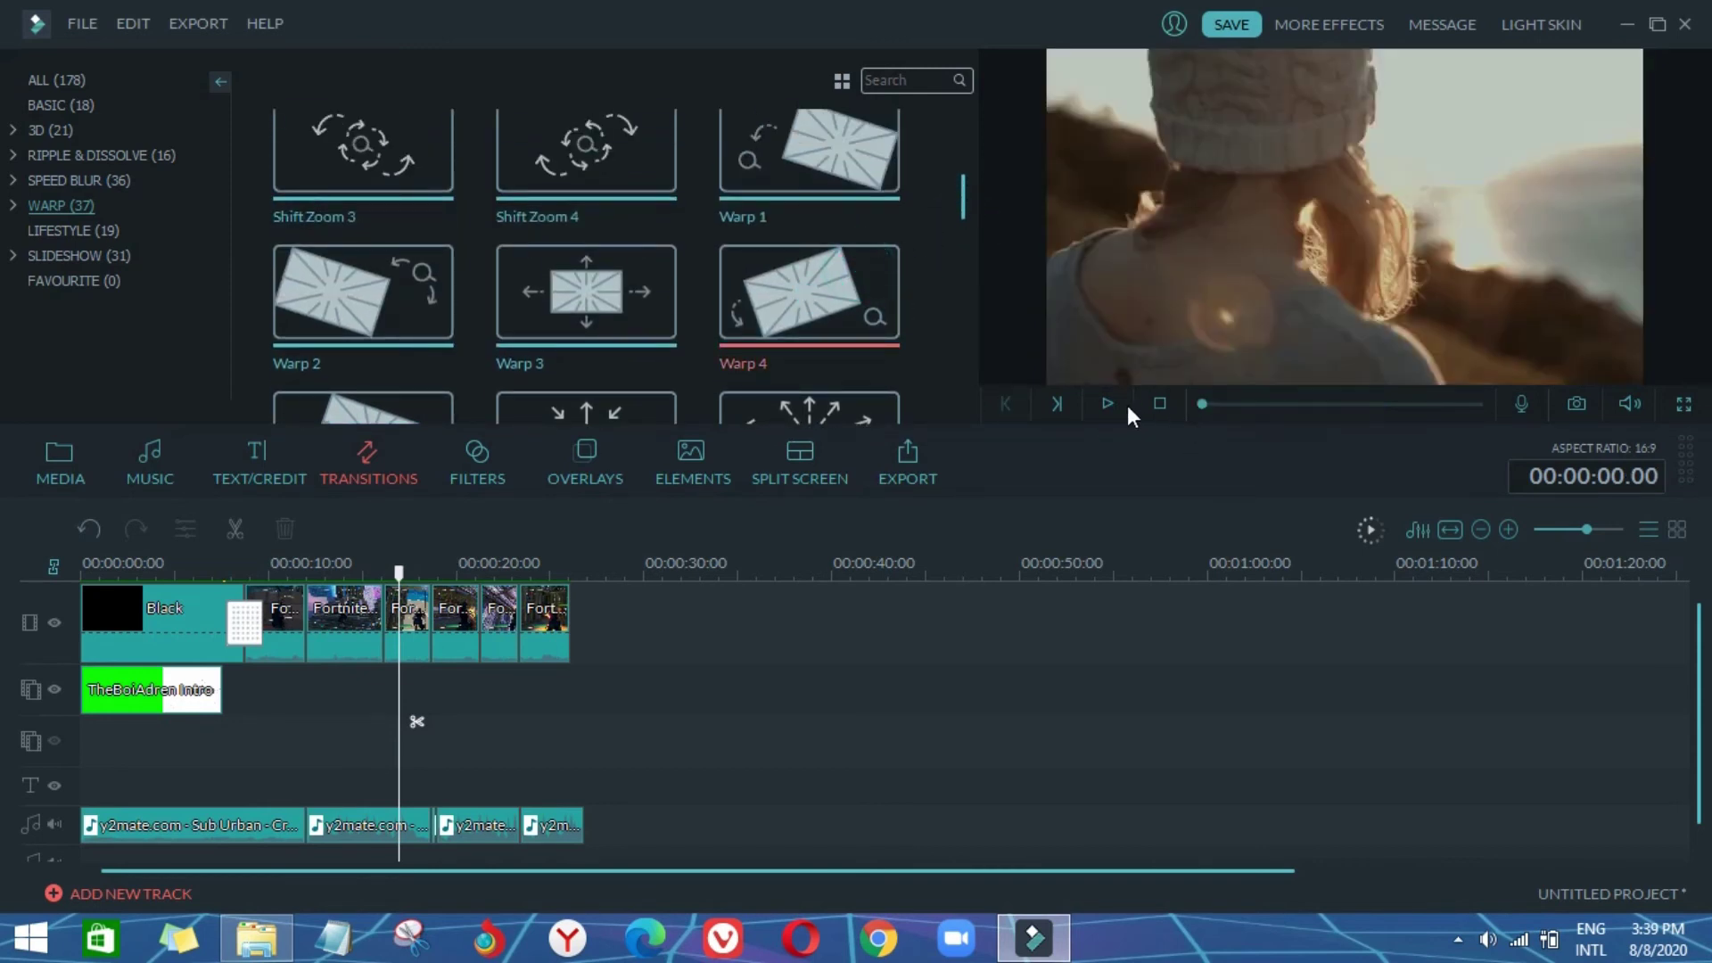
{"action": "left_click", "coordinate": [1106, 404]}
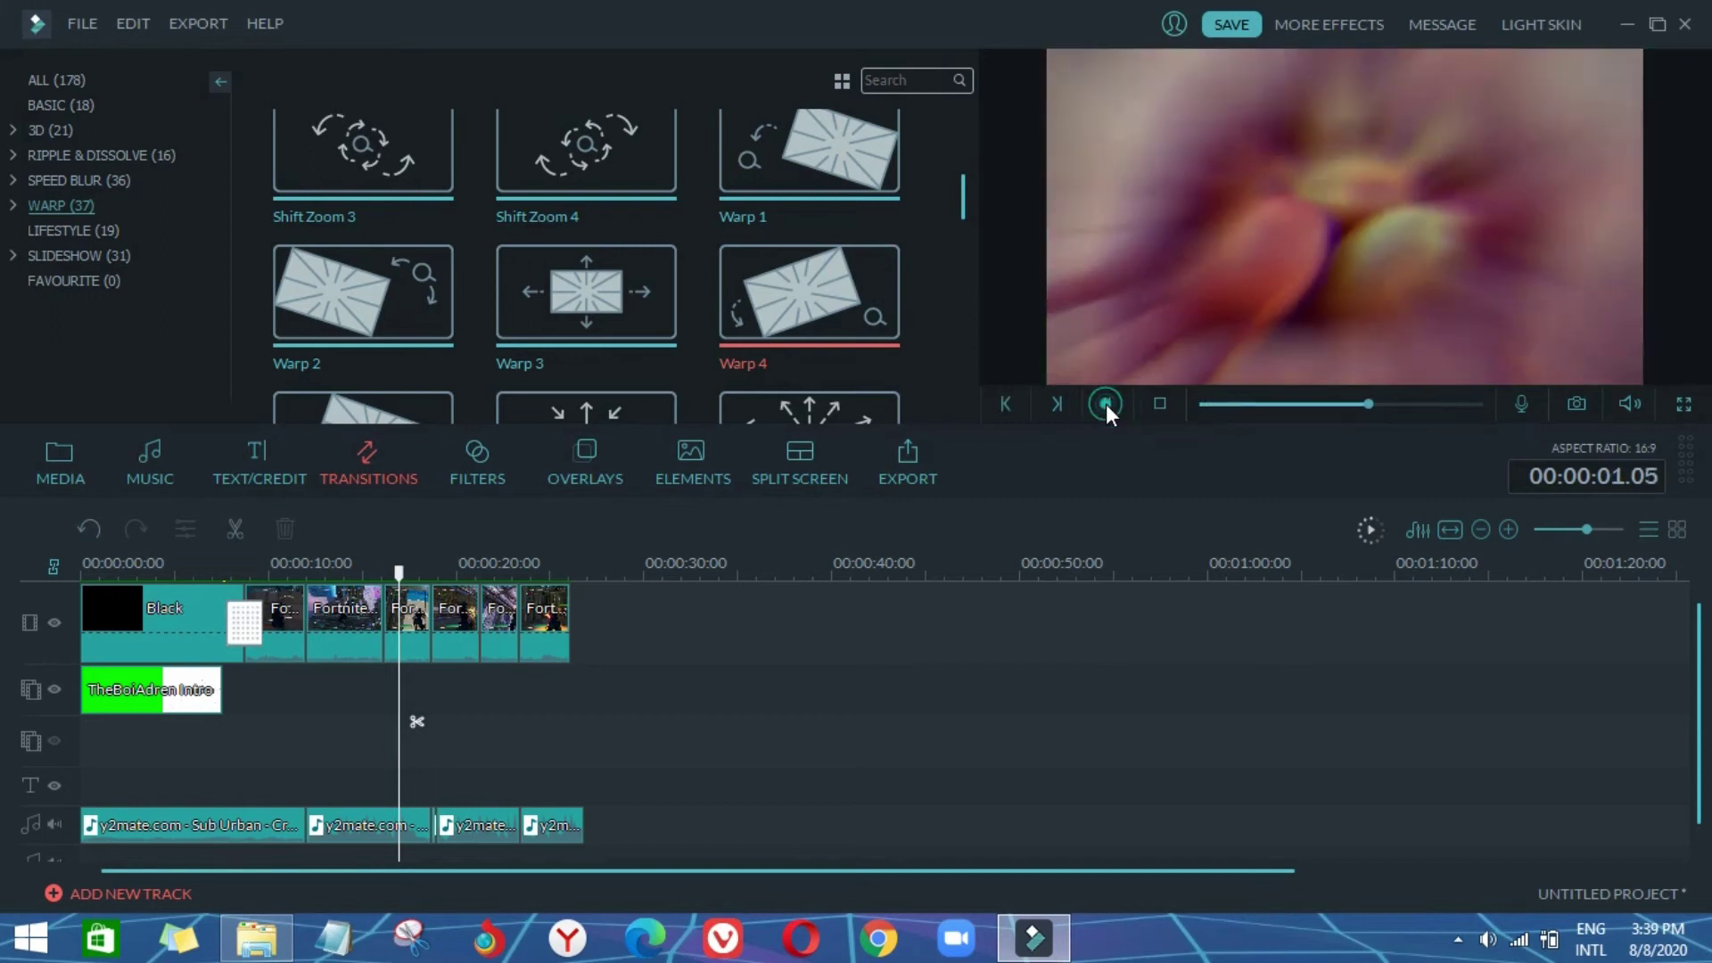
{"action": "left_click_drag", "start_coordinate": [797, 283], "coordinate": [378, 628]}
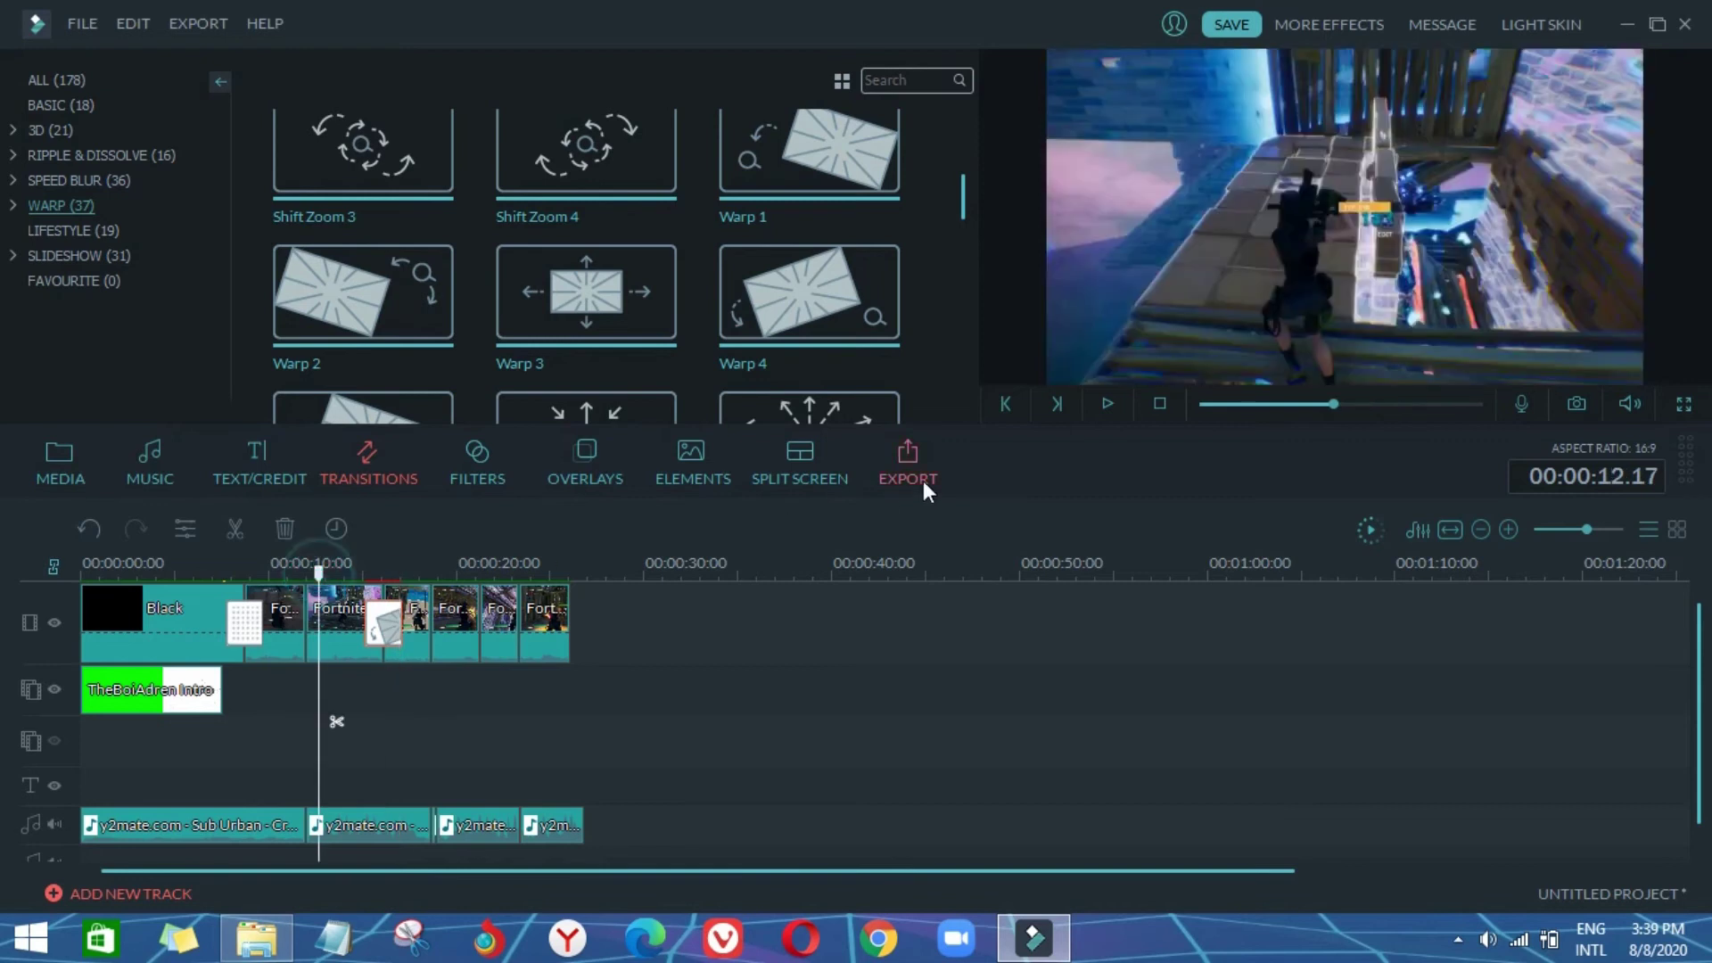
Step: Play back the montage from 00:00:12.17 to about 00:00:22.13 to check the Warp 4 transition and the cuts following it
{"action": "left_click", "coordinate": [1108, 404]}
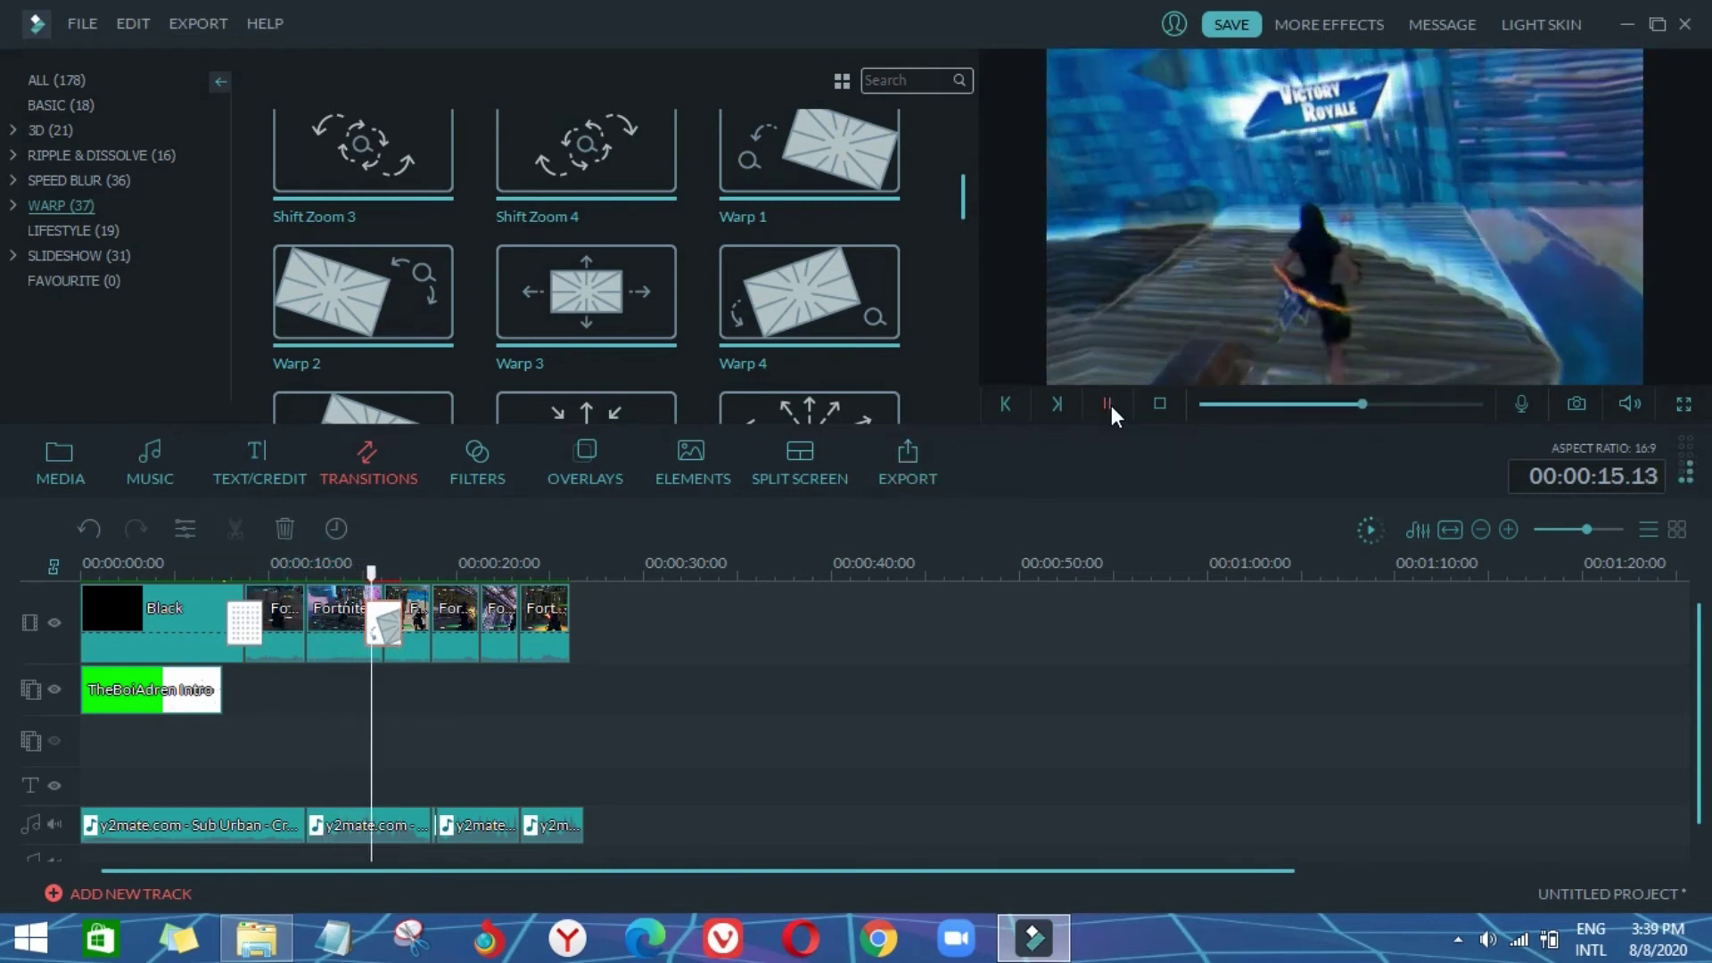
{"action": "left_click", "coordinate": [1109, 405]}
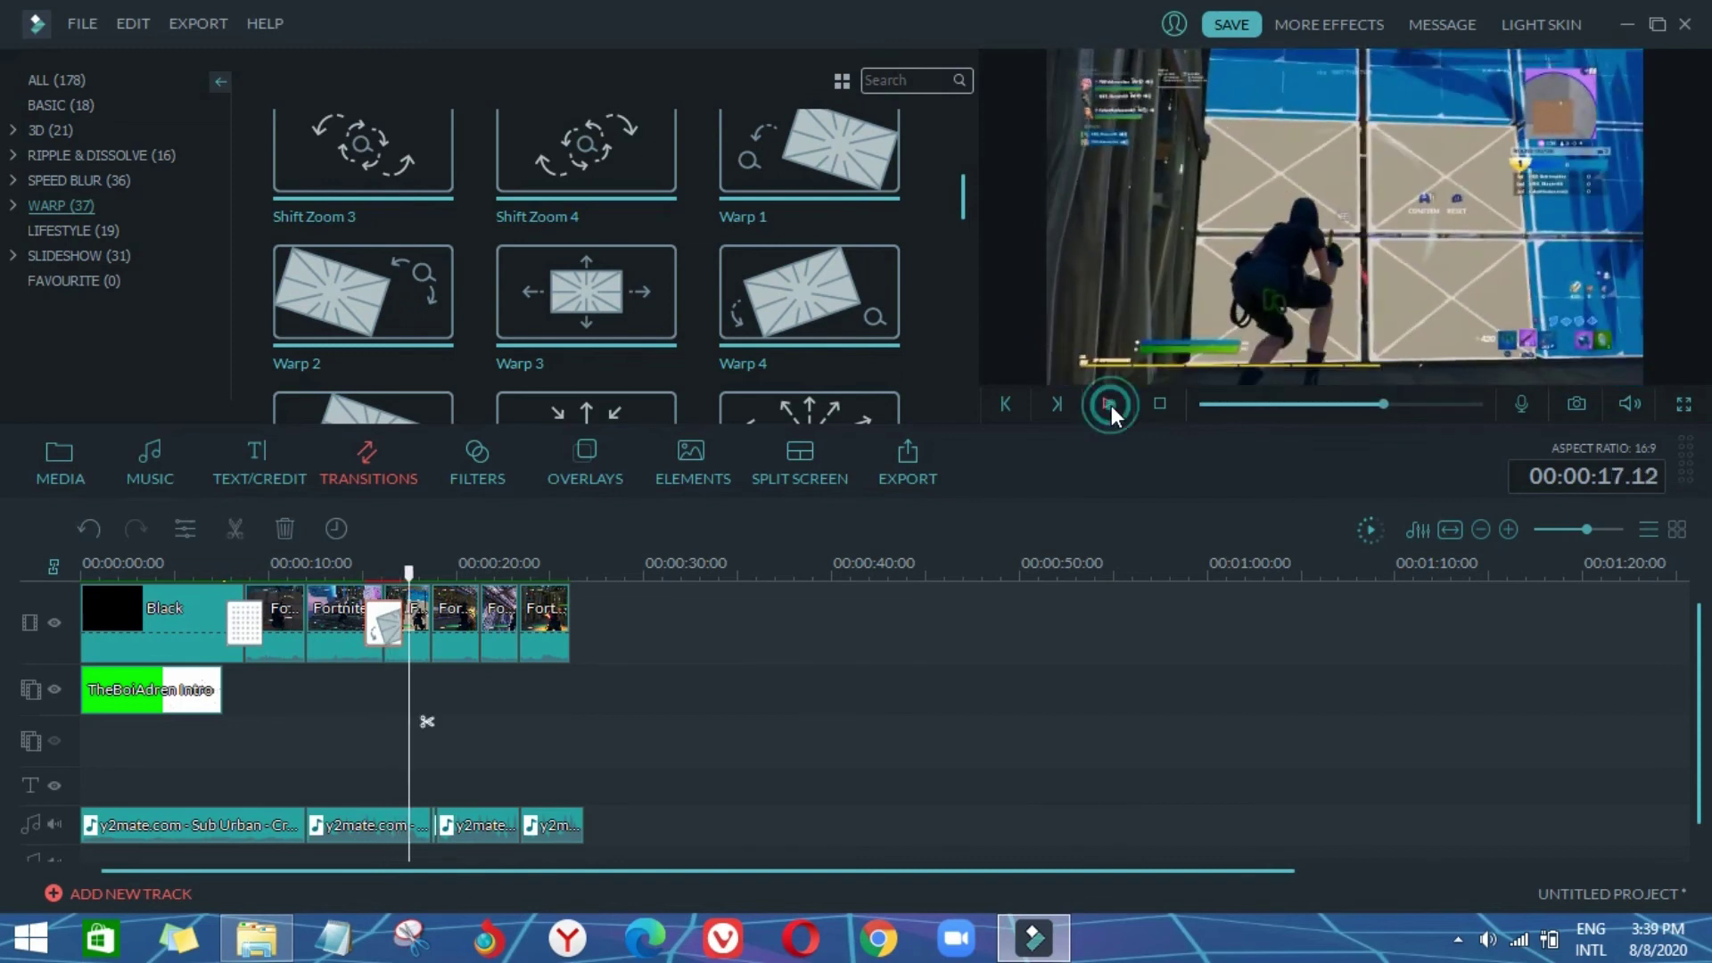
{"action": "left_click", "coordinate": [1106, 405]}
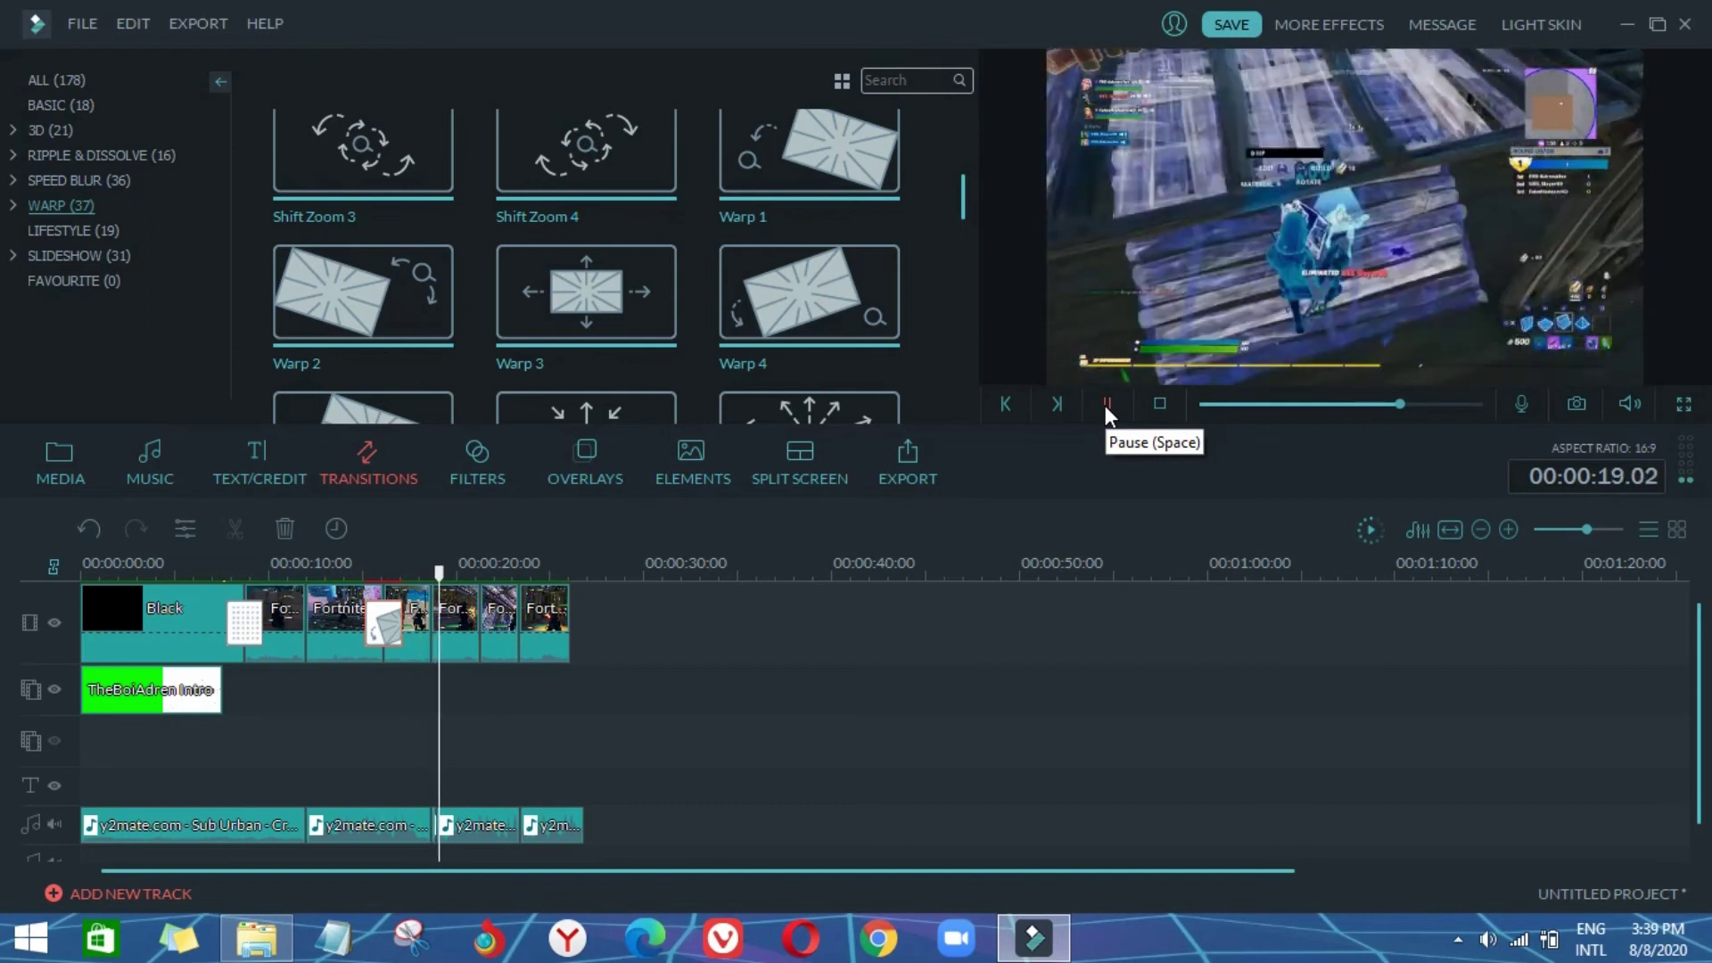
{"action": "left_click", "coordinate": [1105, 405]}
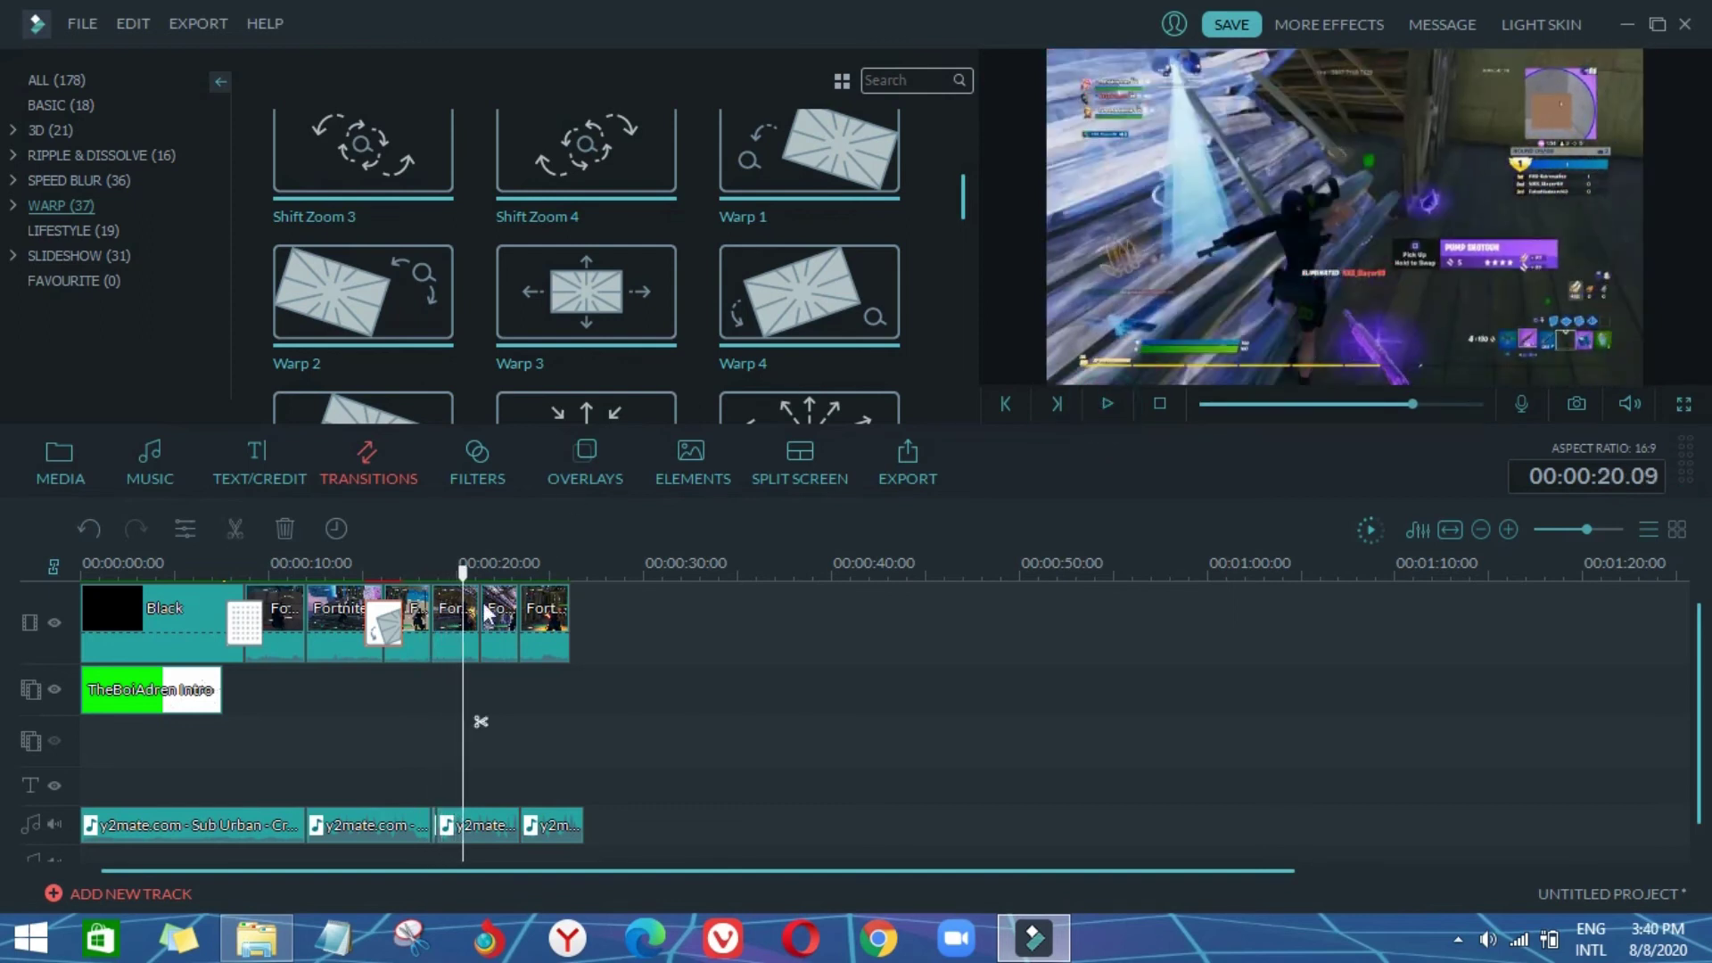
{"action": "left_click", "coordinate": [1110, 405]}
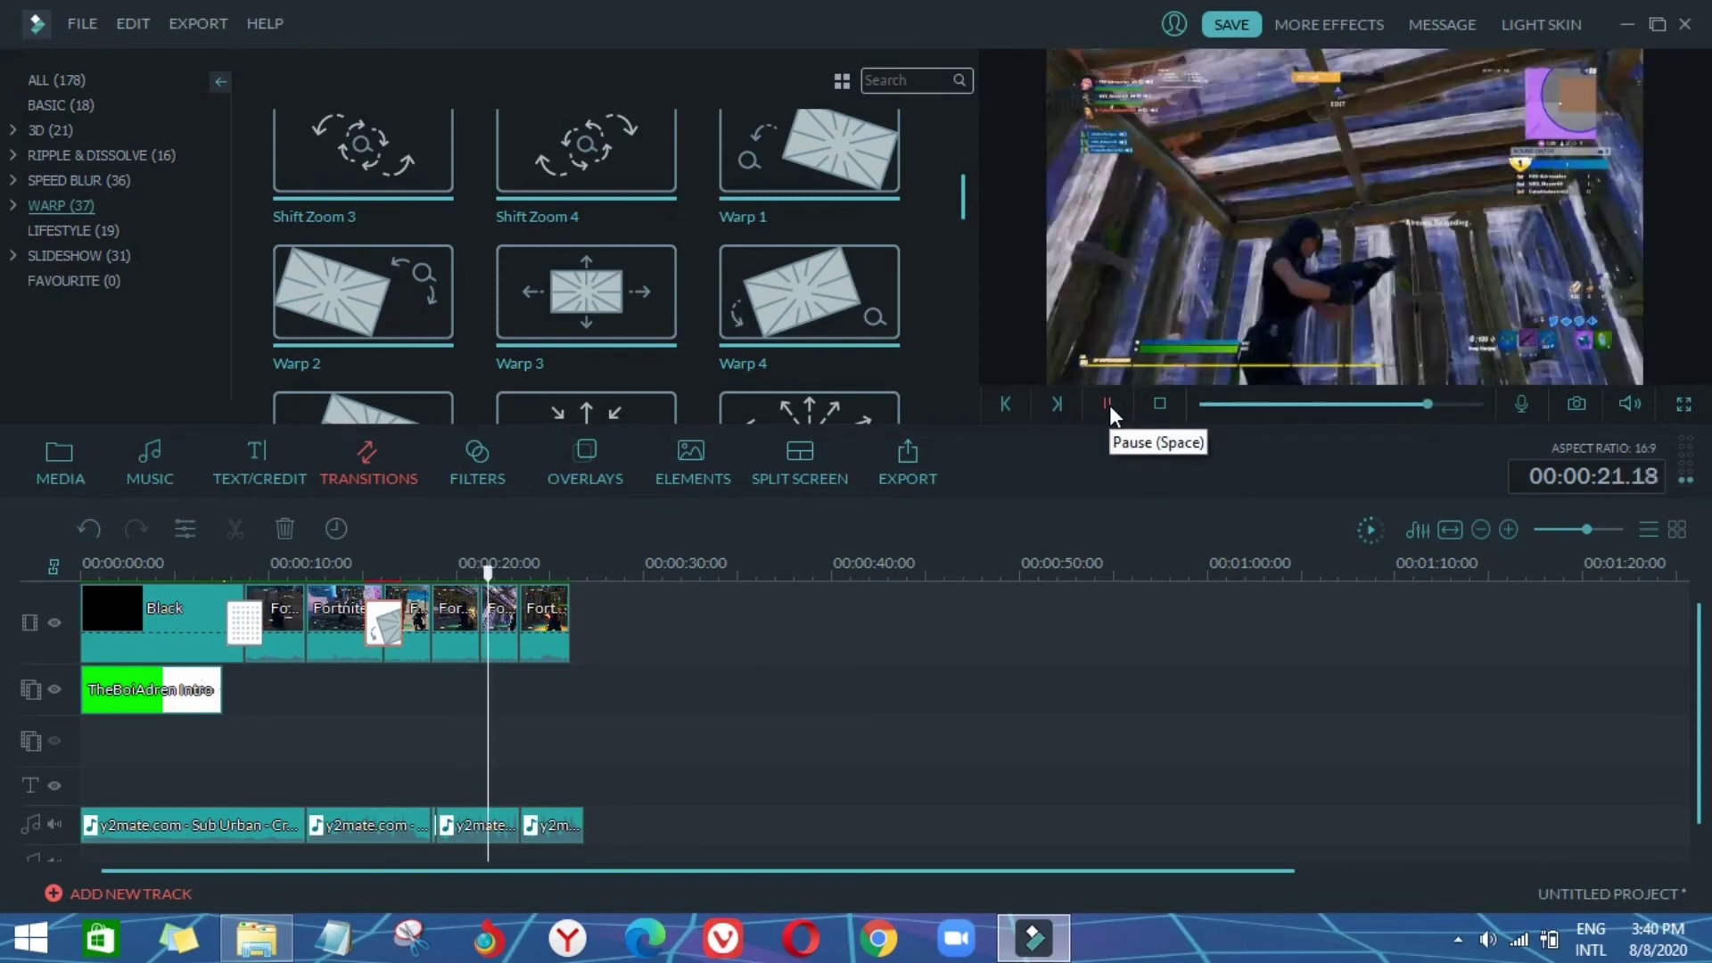
{"action": "left_click", "coordinate": [1109, 404]}
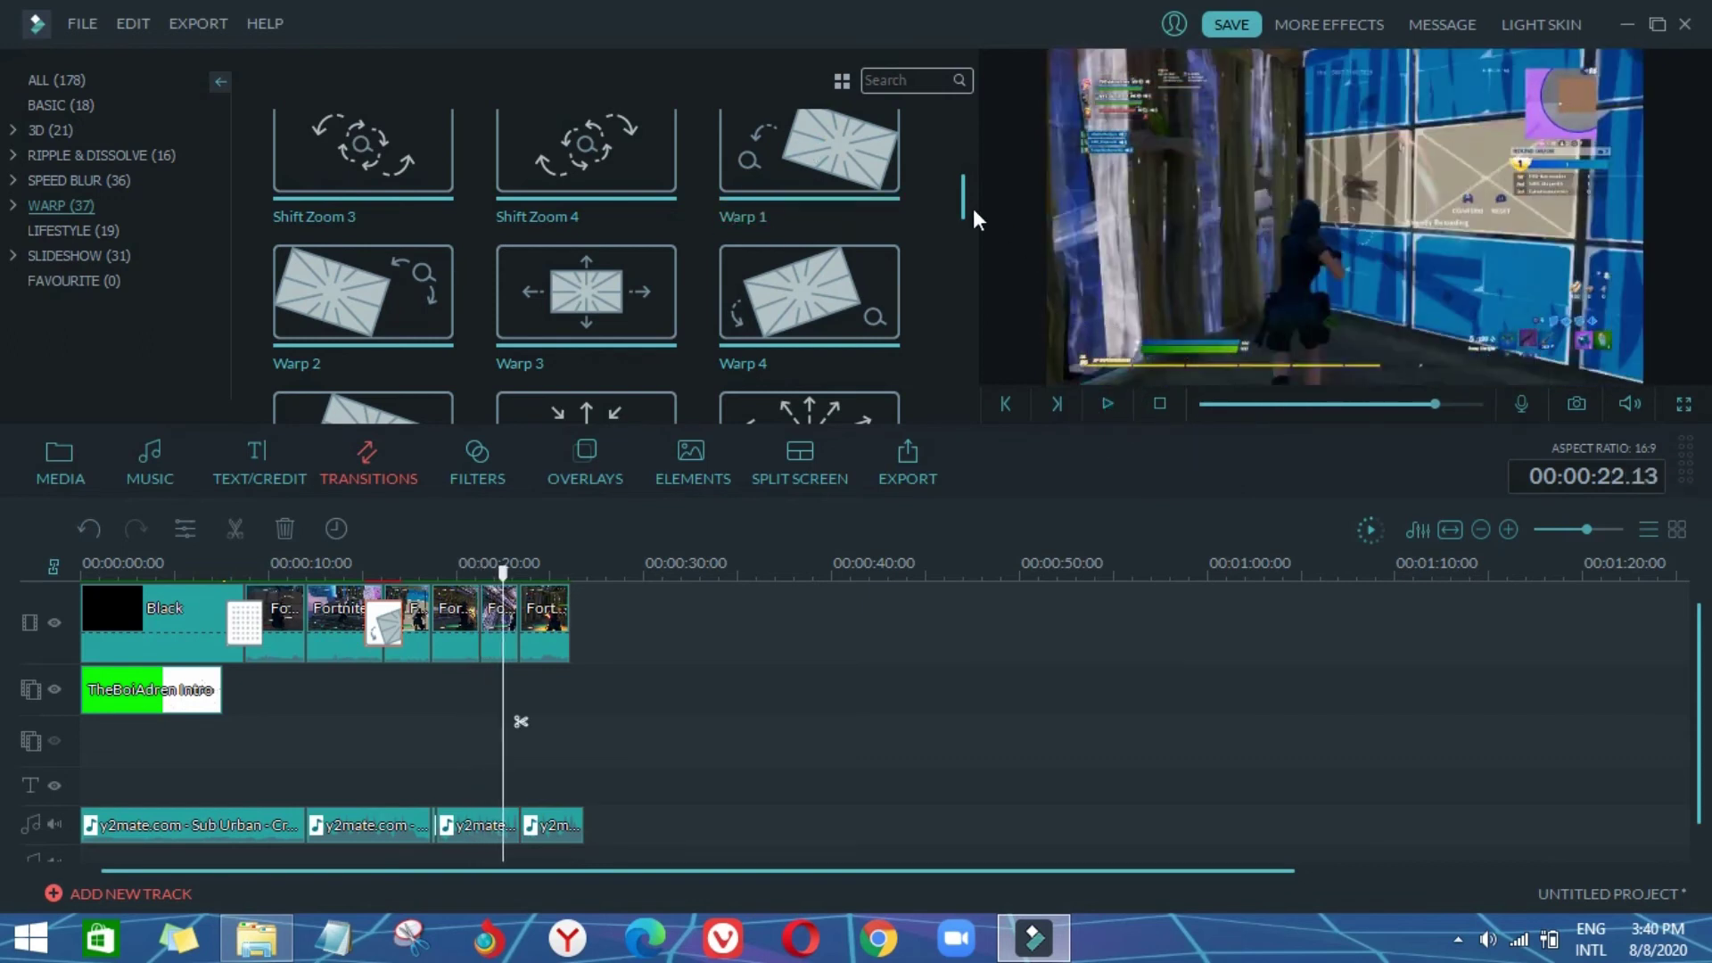
Step: Preview the Blurry Roll 2 transition from Speed Blur and add it to the clip cut near 00:00:21
{"action": "scroll", "coordinate": [972, 207], "scroll_direction": "up", "scroll_amount": 2}
{"action": "left_click", "coordinate": [144, 175]}
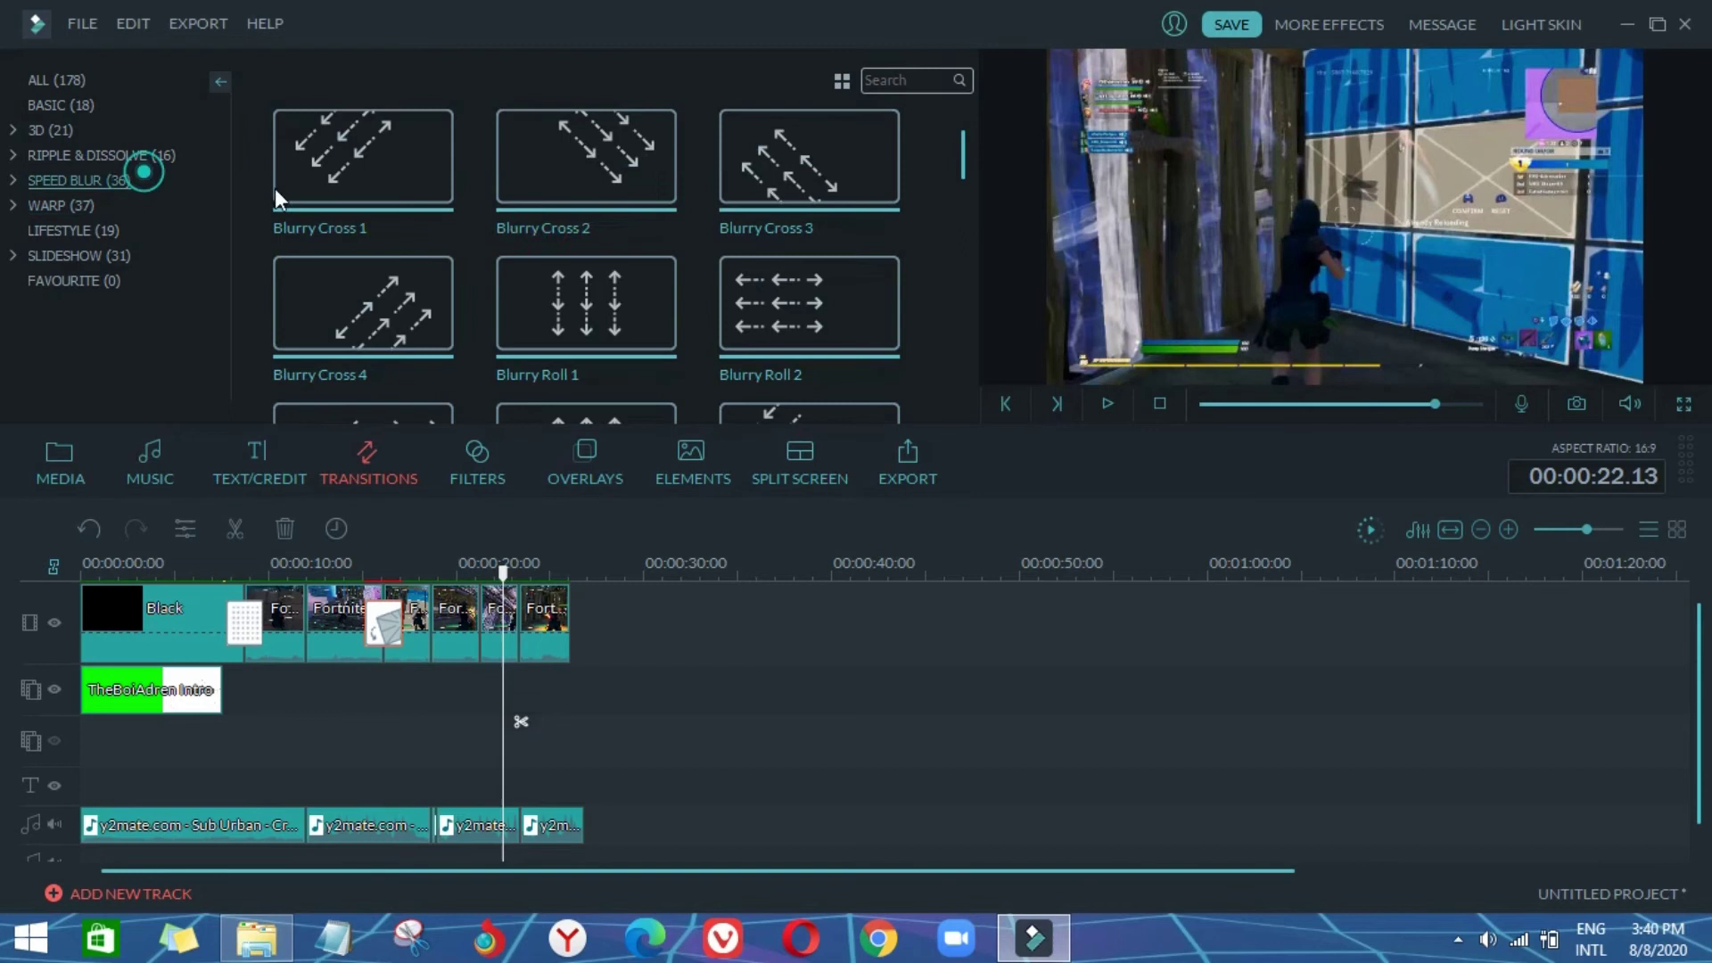
{"action": "left_click", "coordinate": [721, 319]}
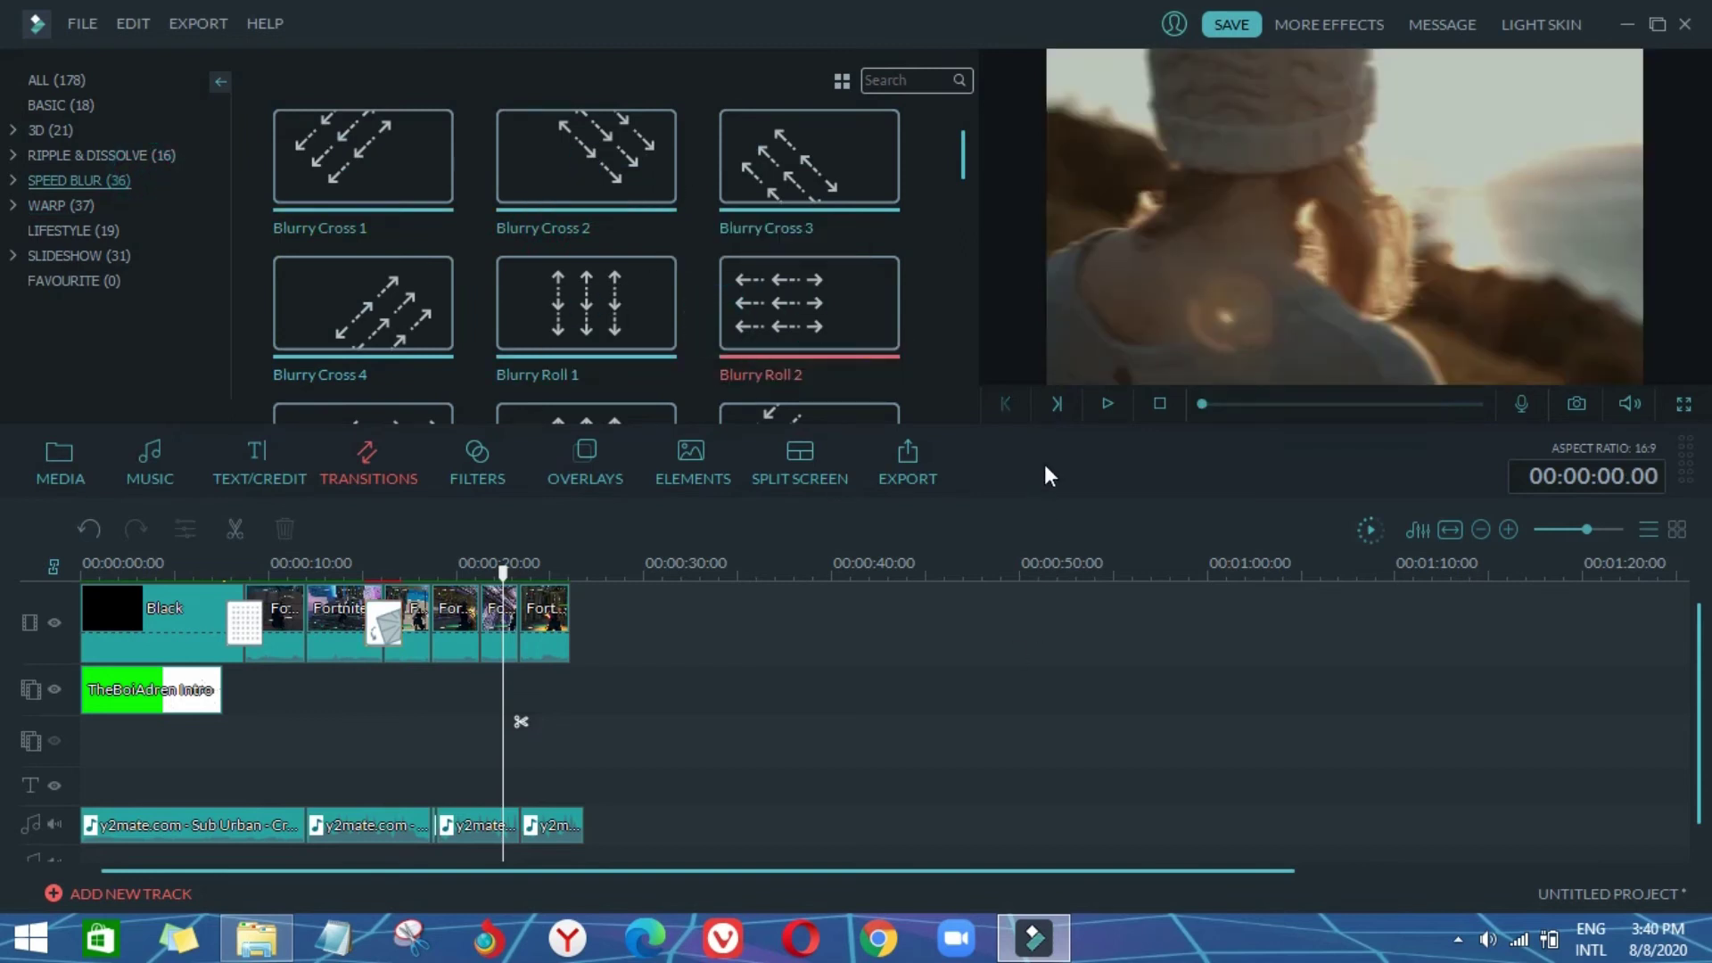
{"action": "left_click", "coordinate": [1106, 405]}
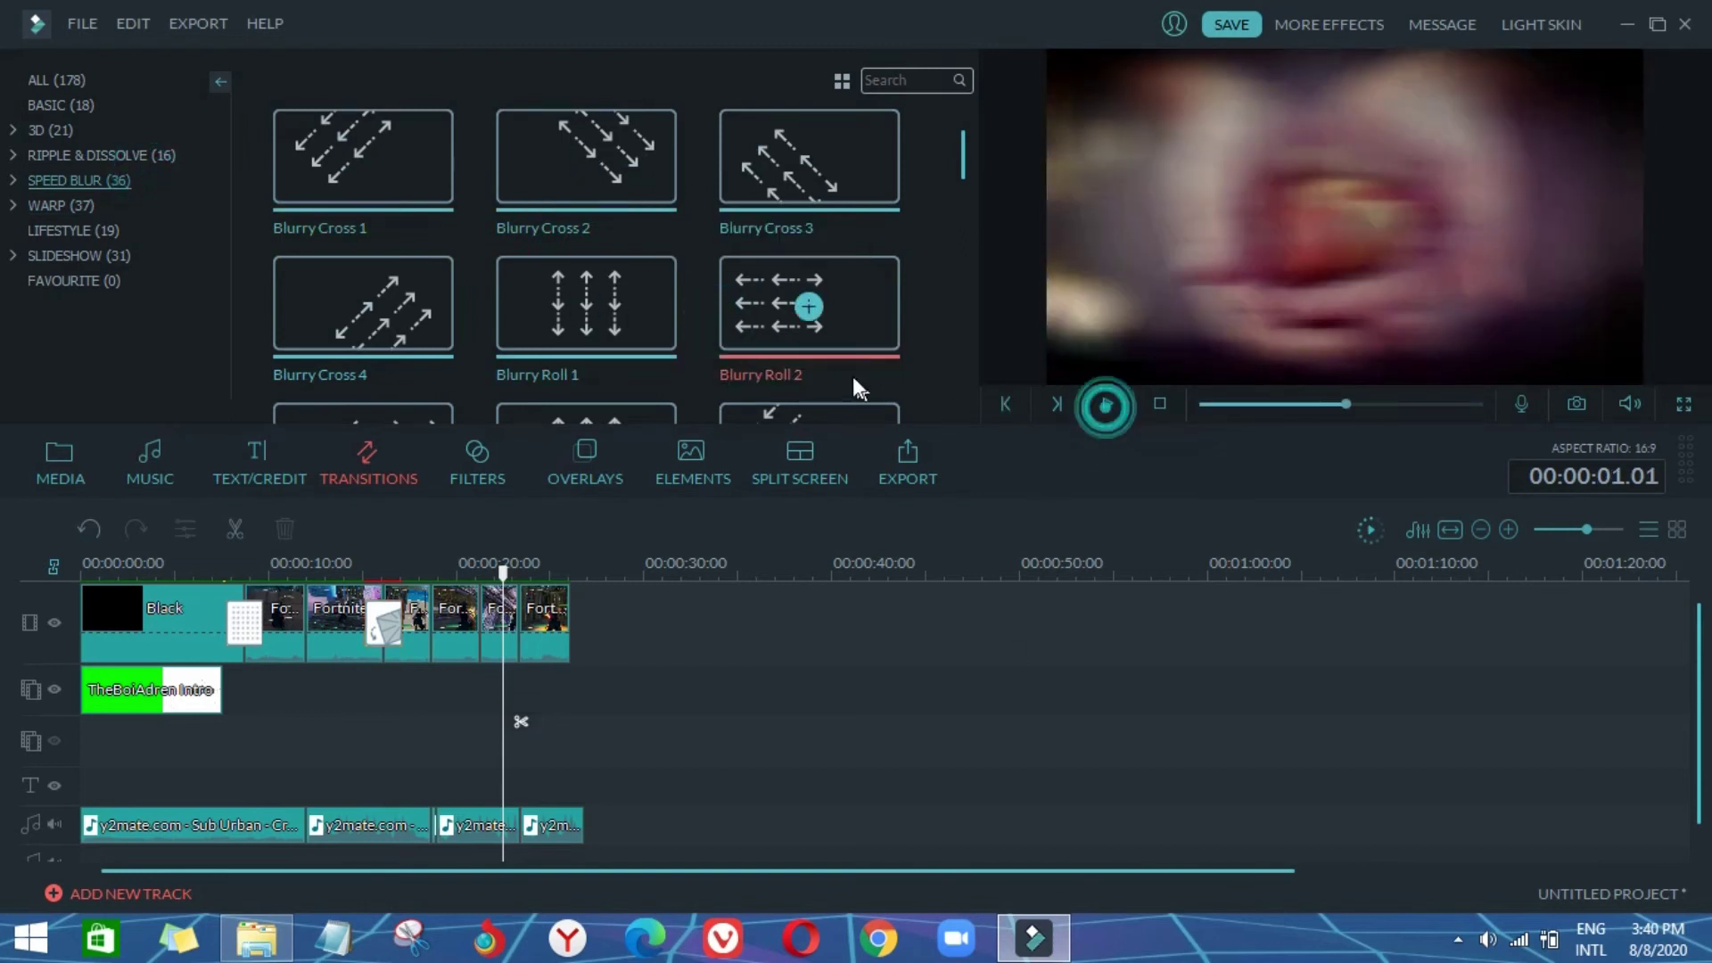
{"action": "left_click_drag", "start_coordinate": [762, 387], "coordinate": [478, 623]}
Step: Play back the montage from about 00:00:19 to 00:00:25.06 to check the Blurry Roll 2 transition
{"action": "left_click", "coordinate": [435, 571]}
{"action": "left_click", "coordinate": [1109, 402]}
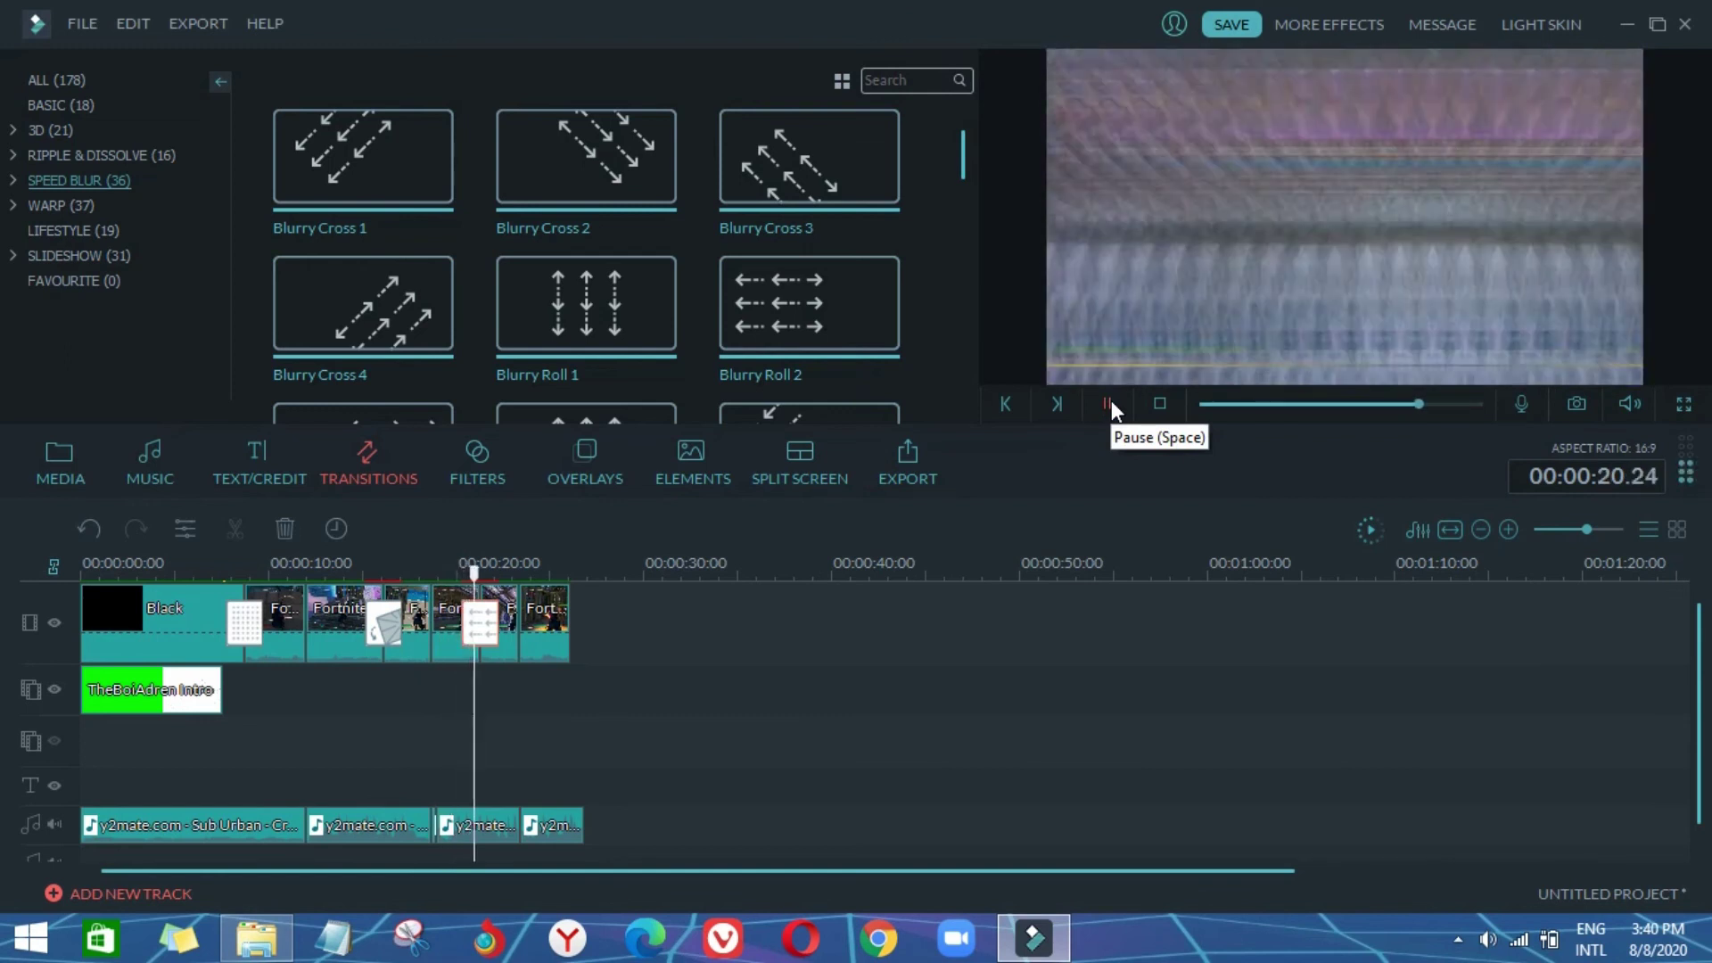
{"action": "left_click", "coordinate": [1110, 402]}
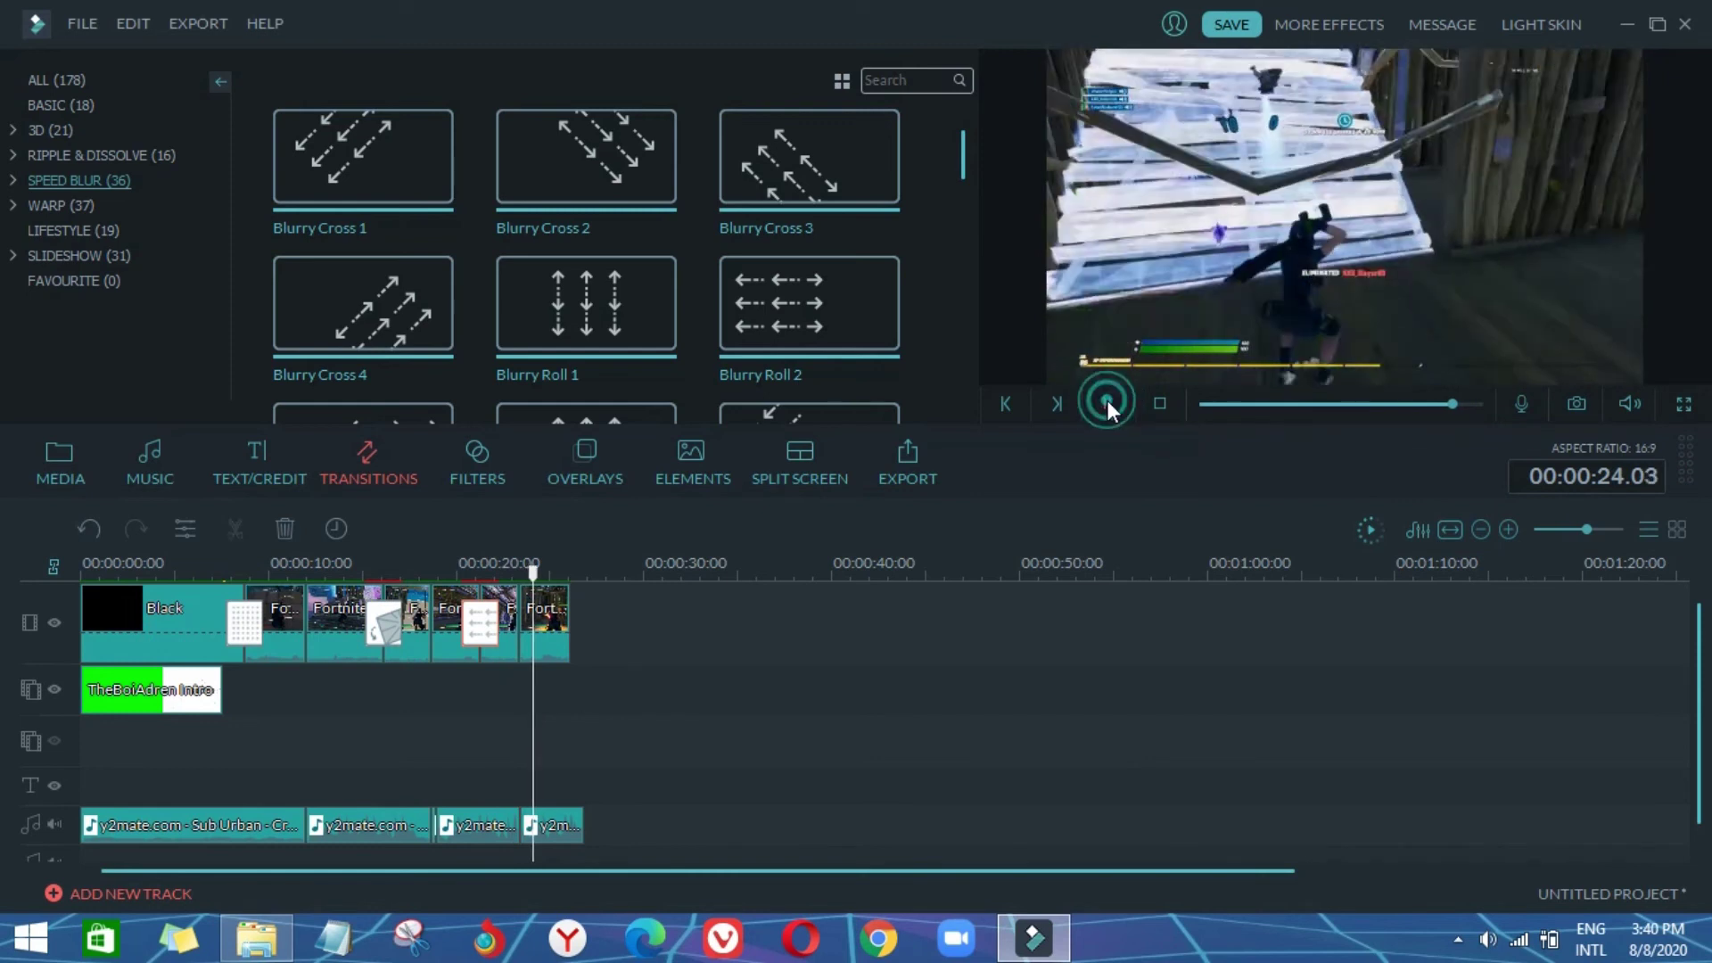
{"action": "left_click", "coordinate": [1106, 400]}
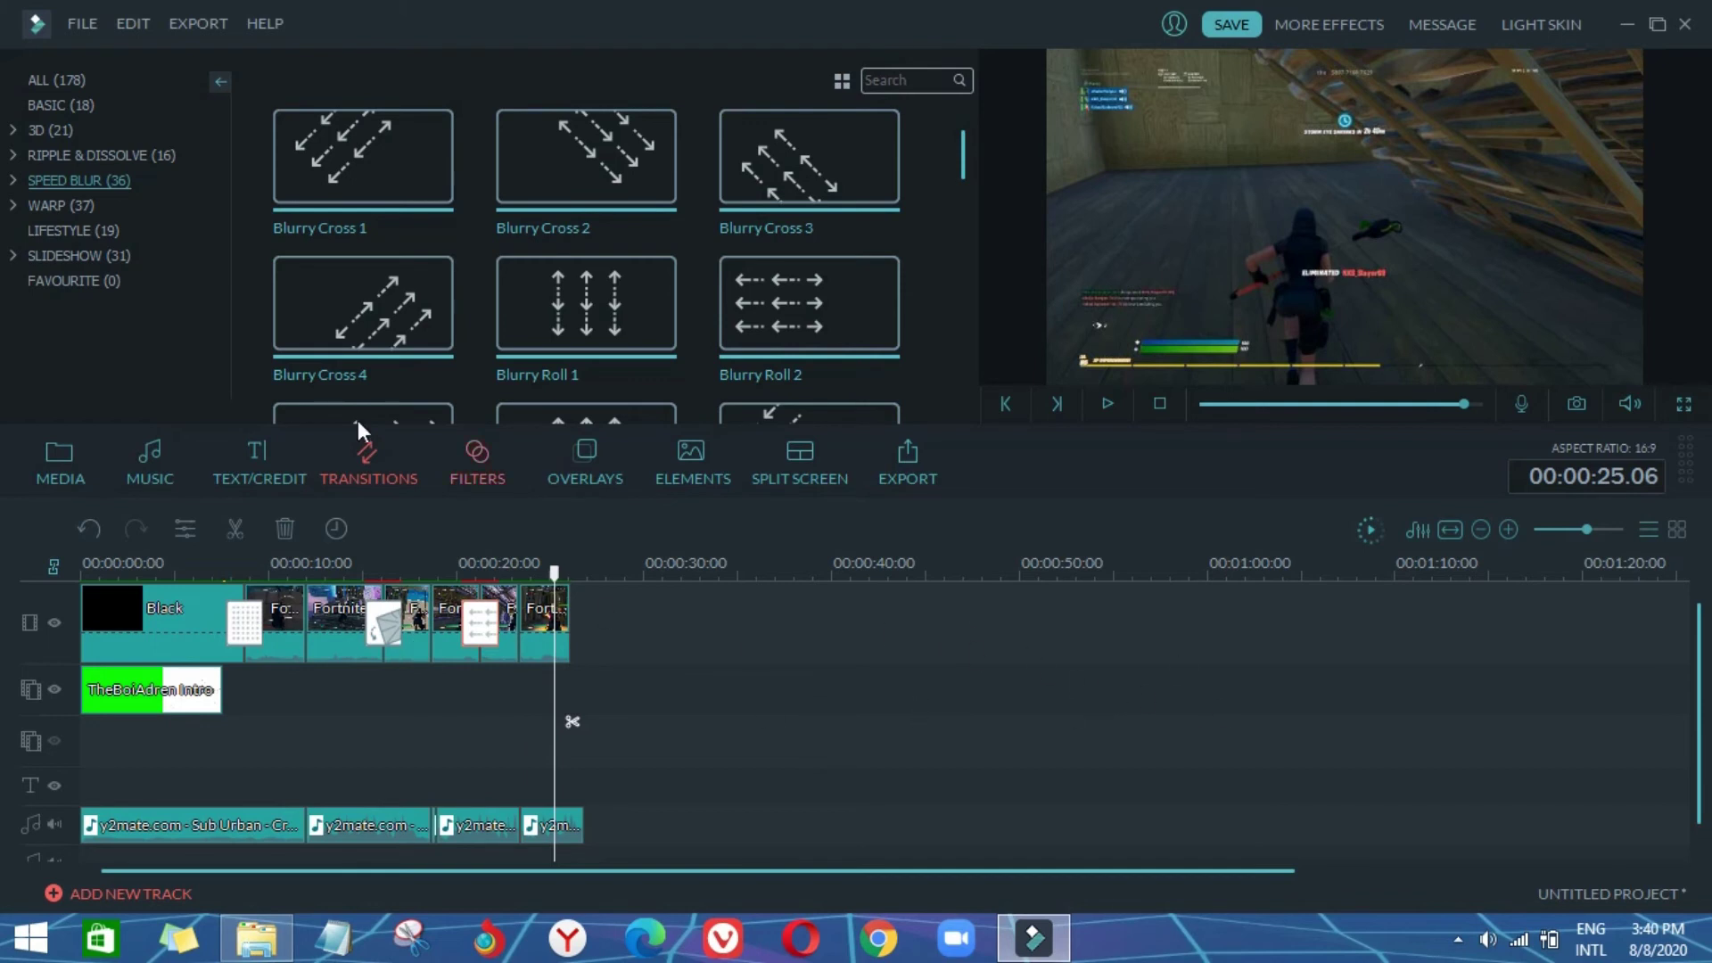
Step: Browse the filters and preview the Mild filter on the gameplay at 00:00:10.12
{"action": "left_click", "coordinate": [277, 570]}
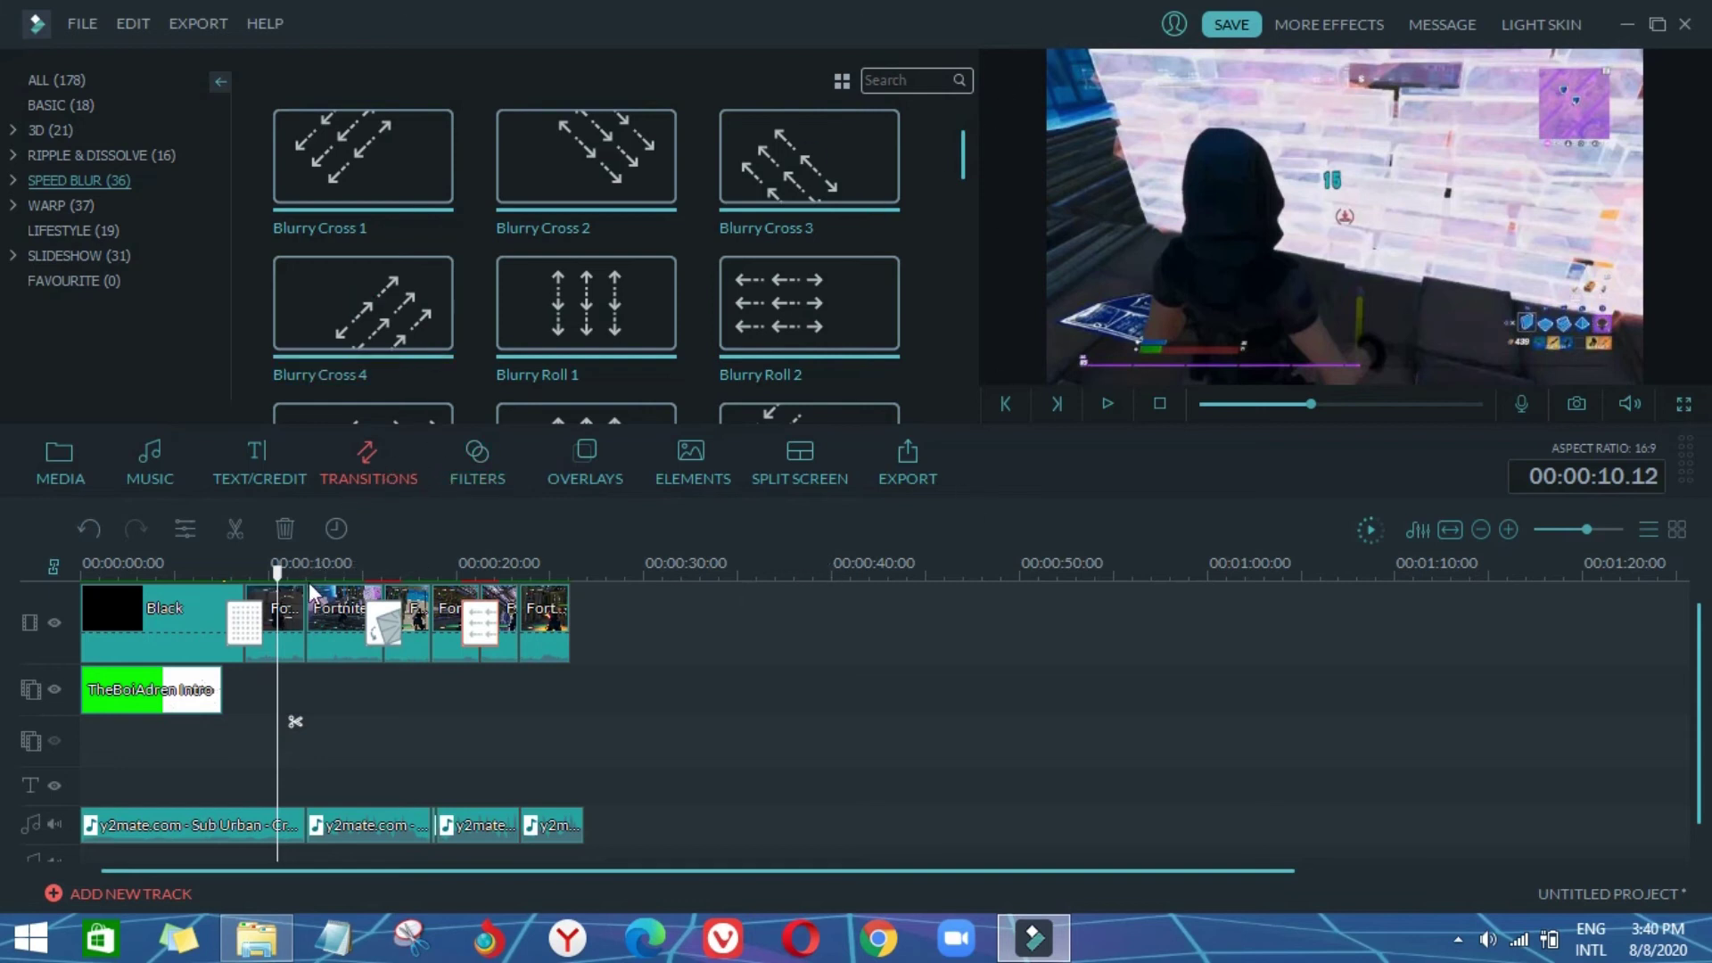
{"action": "left_click_drag", "start_coordinate": [178, 571], "coordinate": [522, 572]}
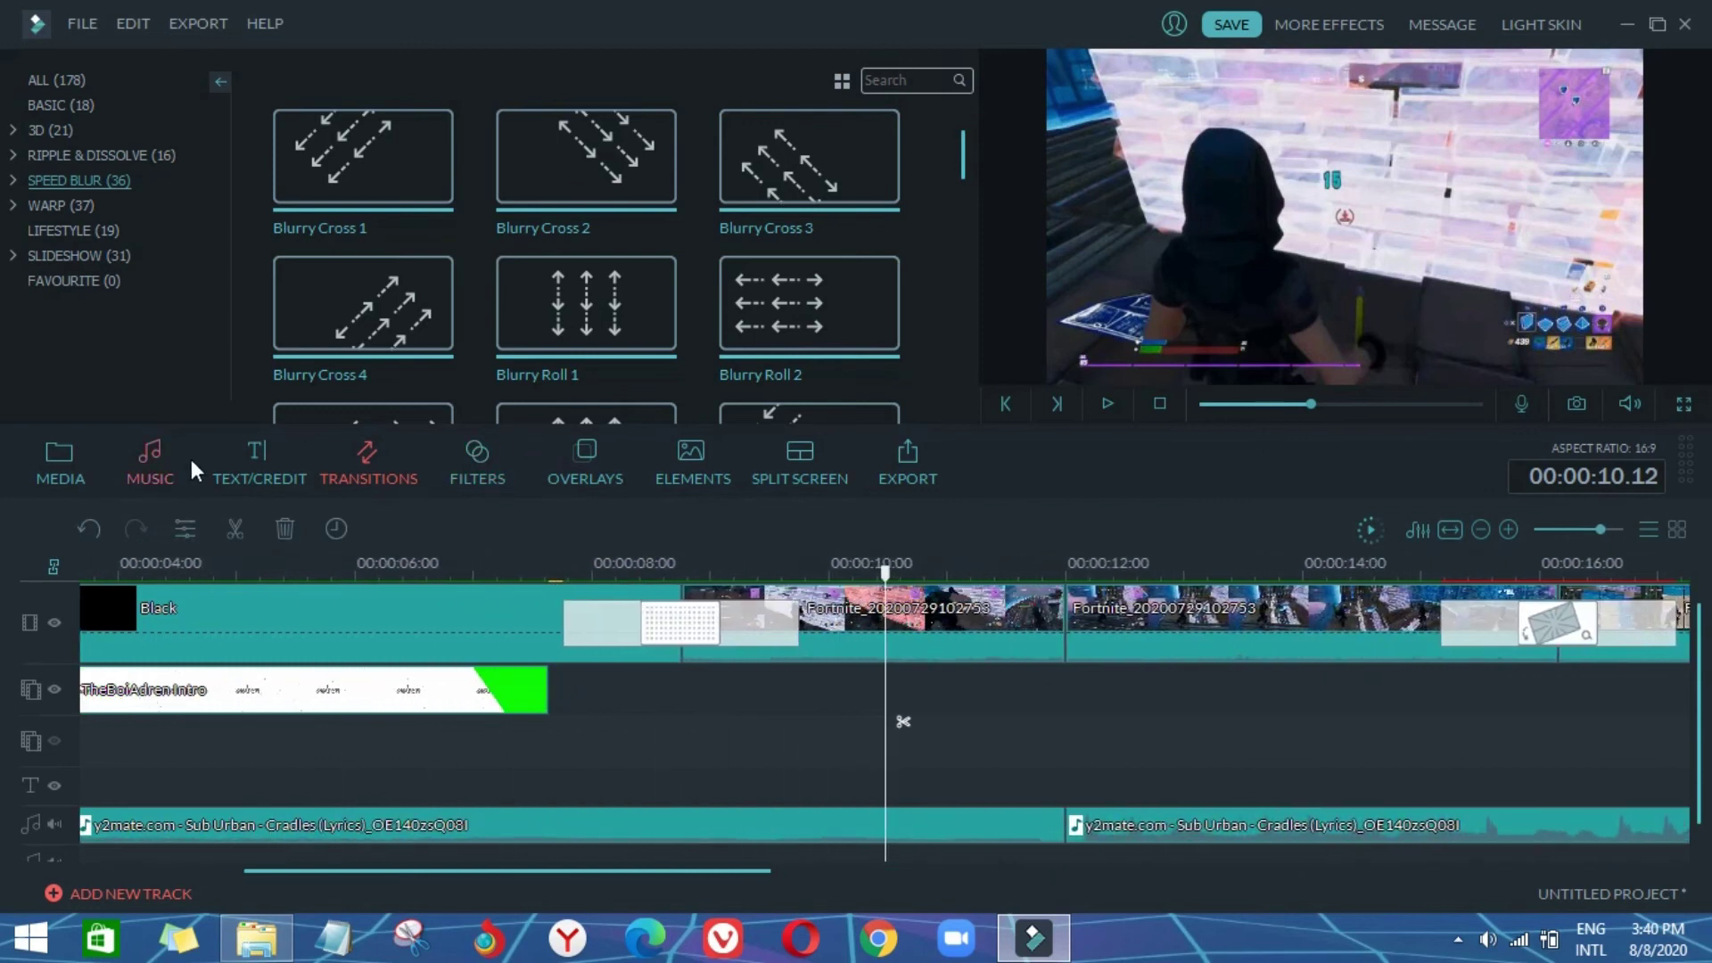
{"action": "left_click", "coordinate": [473, 473]}
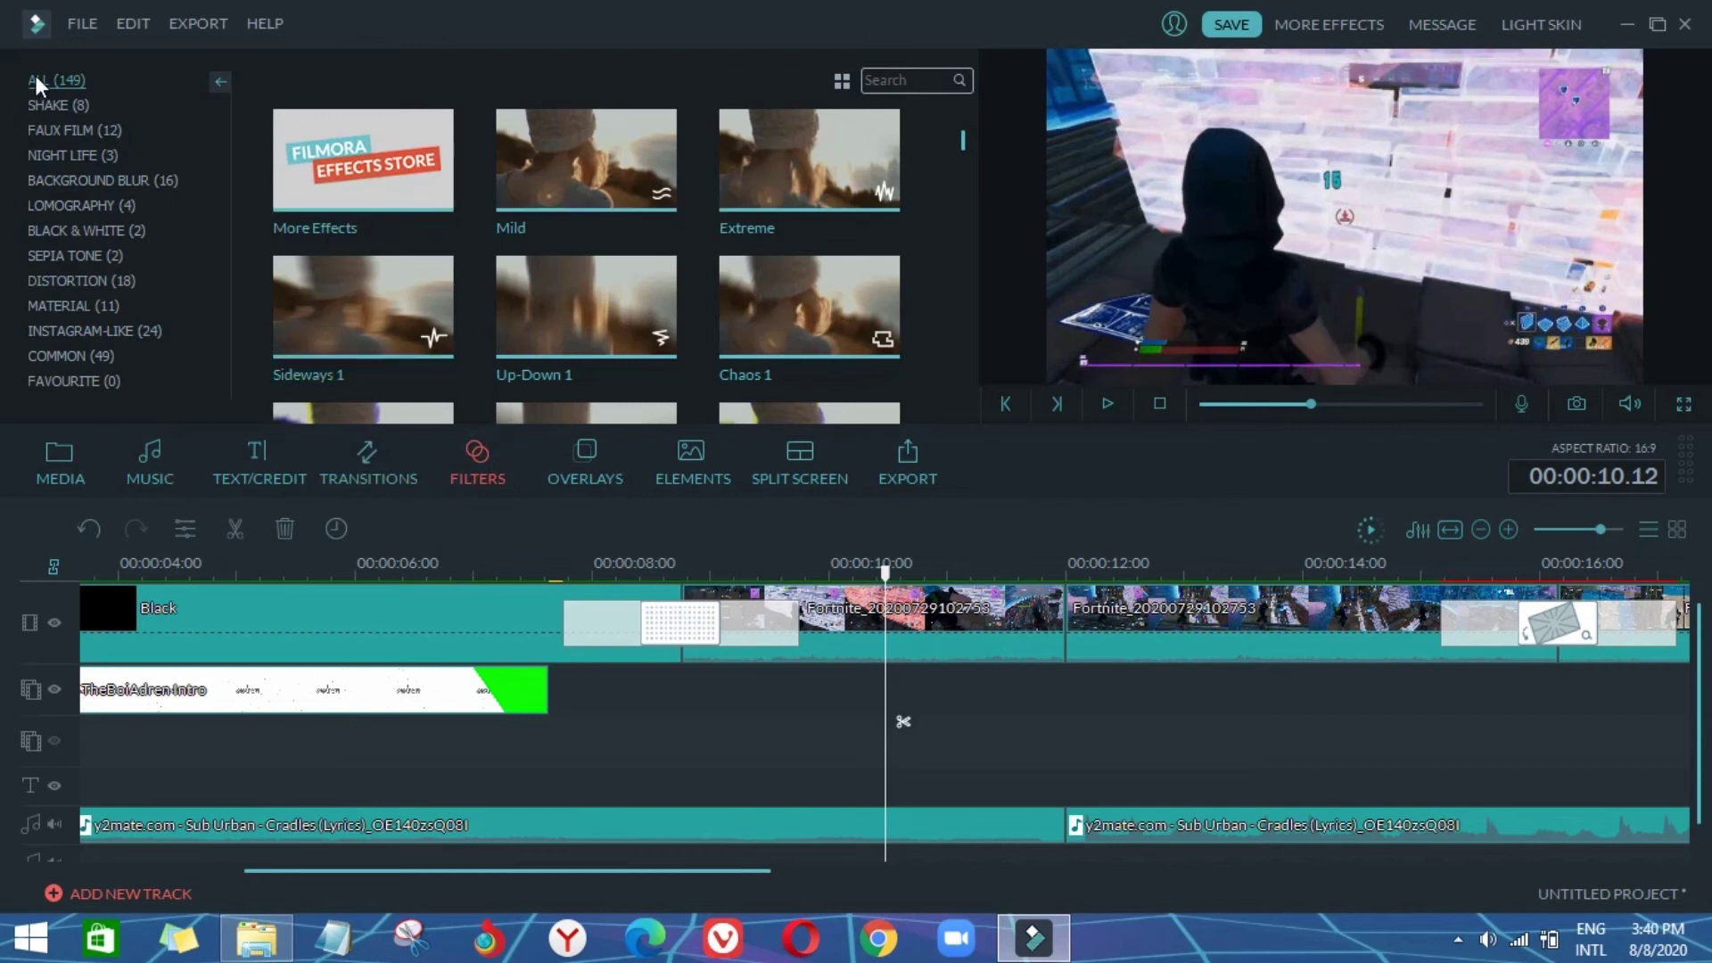
{"action": "scroll", "coordinate": [966, 150], "scroll_direction": "down", "scroll_amount": 3}
{"action": "scroll", "coordinate": [967, 150], "scroll_direction": "down", "scroll_amount": 5}
{"action": "left_click_drag", "start_coordinate": [953, 174], "coordinate": [949, 142]}
{"action": "left_click", "coordinate": [677, 196]}
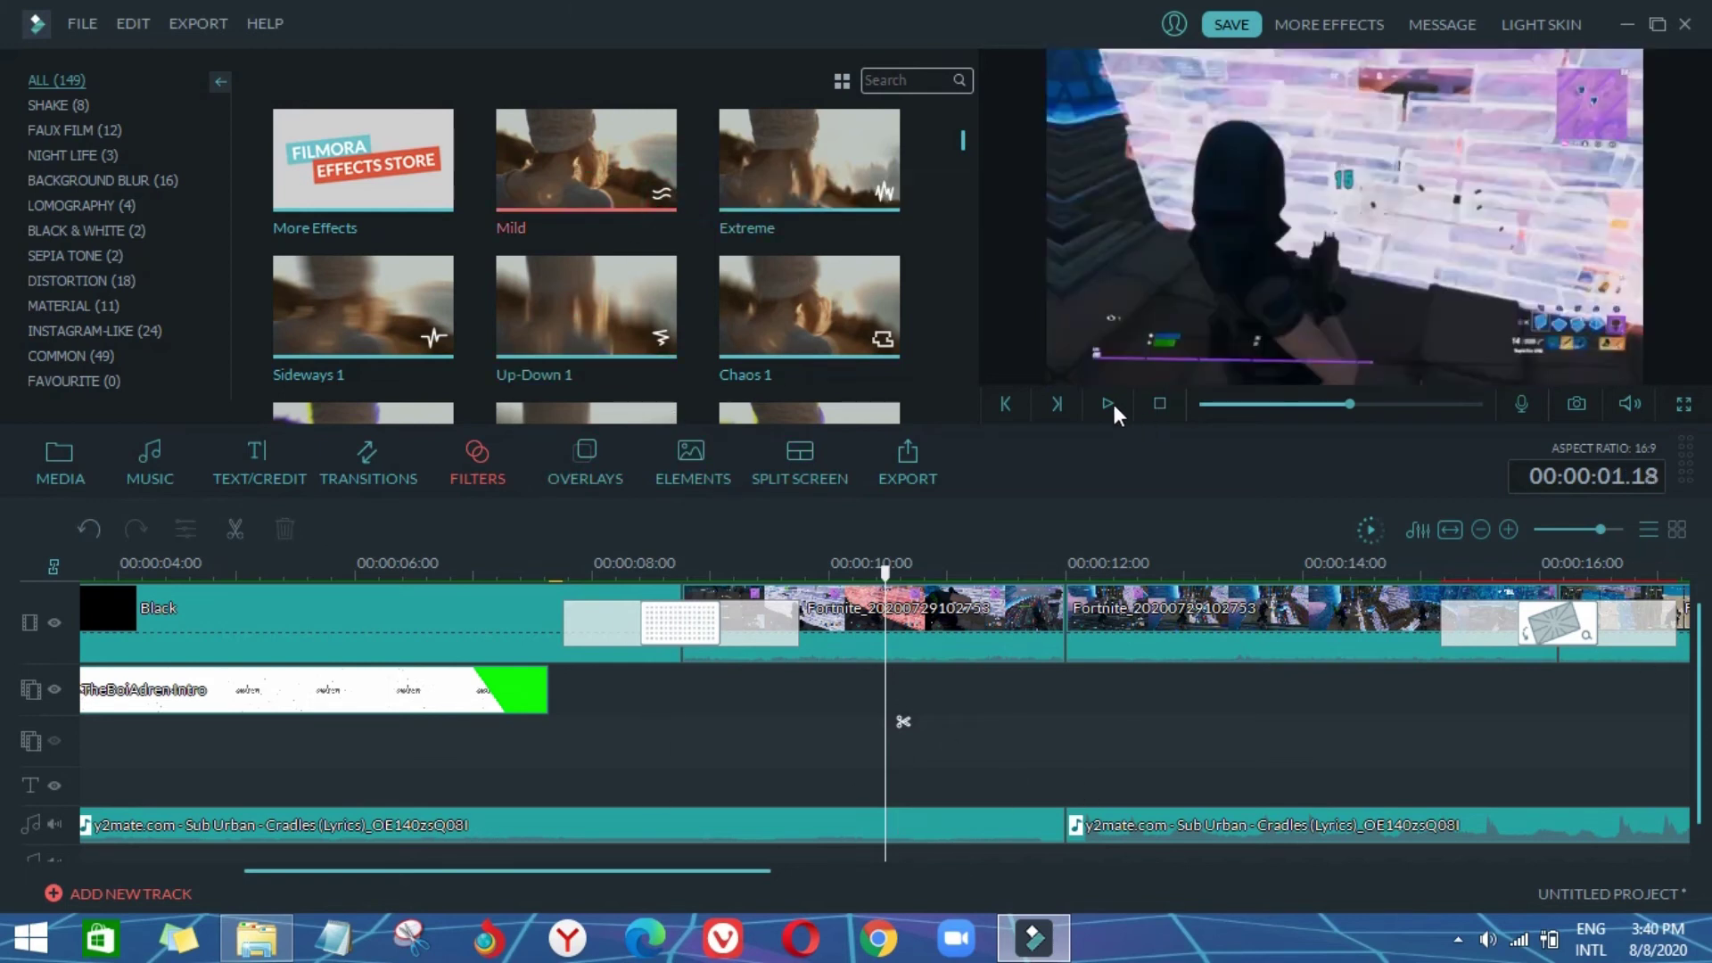
{"action": "left_click", "coordinate": [1109, 398]}
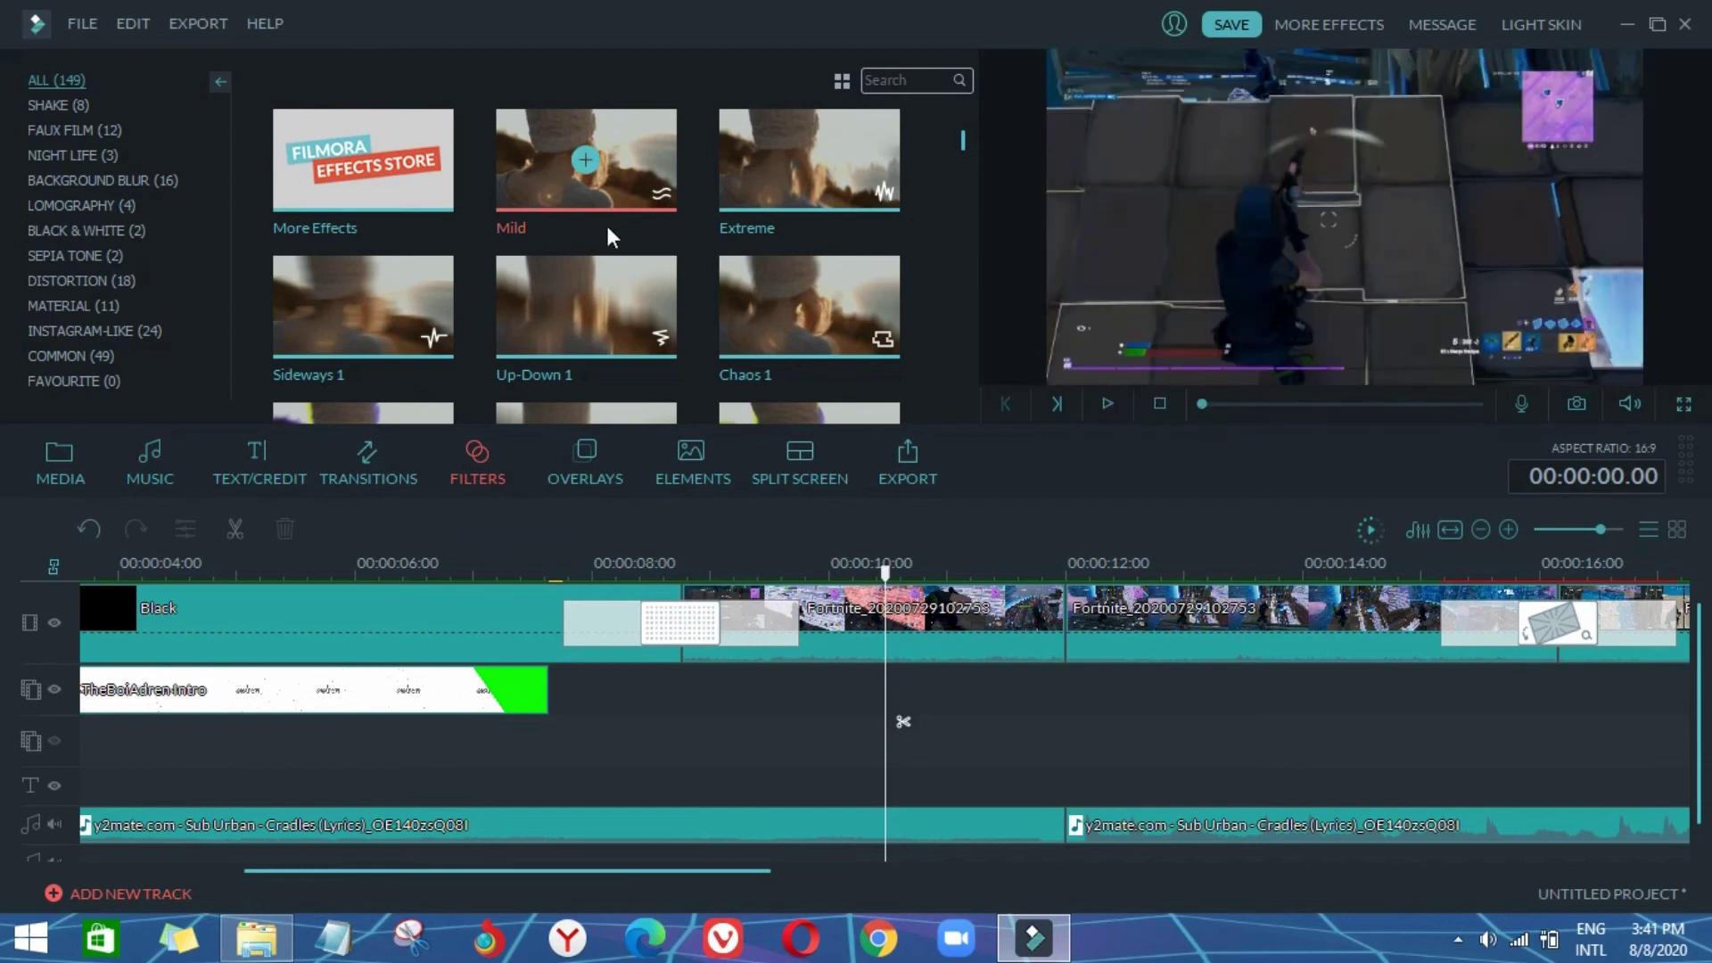
{"action": "left_click", "coordinate": [1115, 655]}
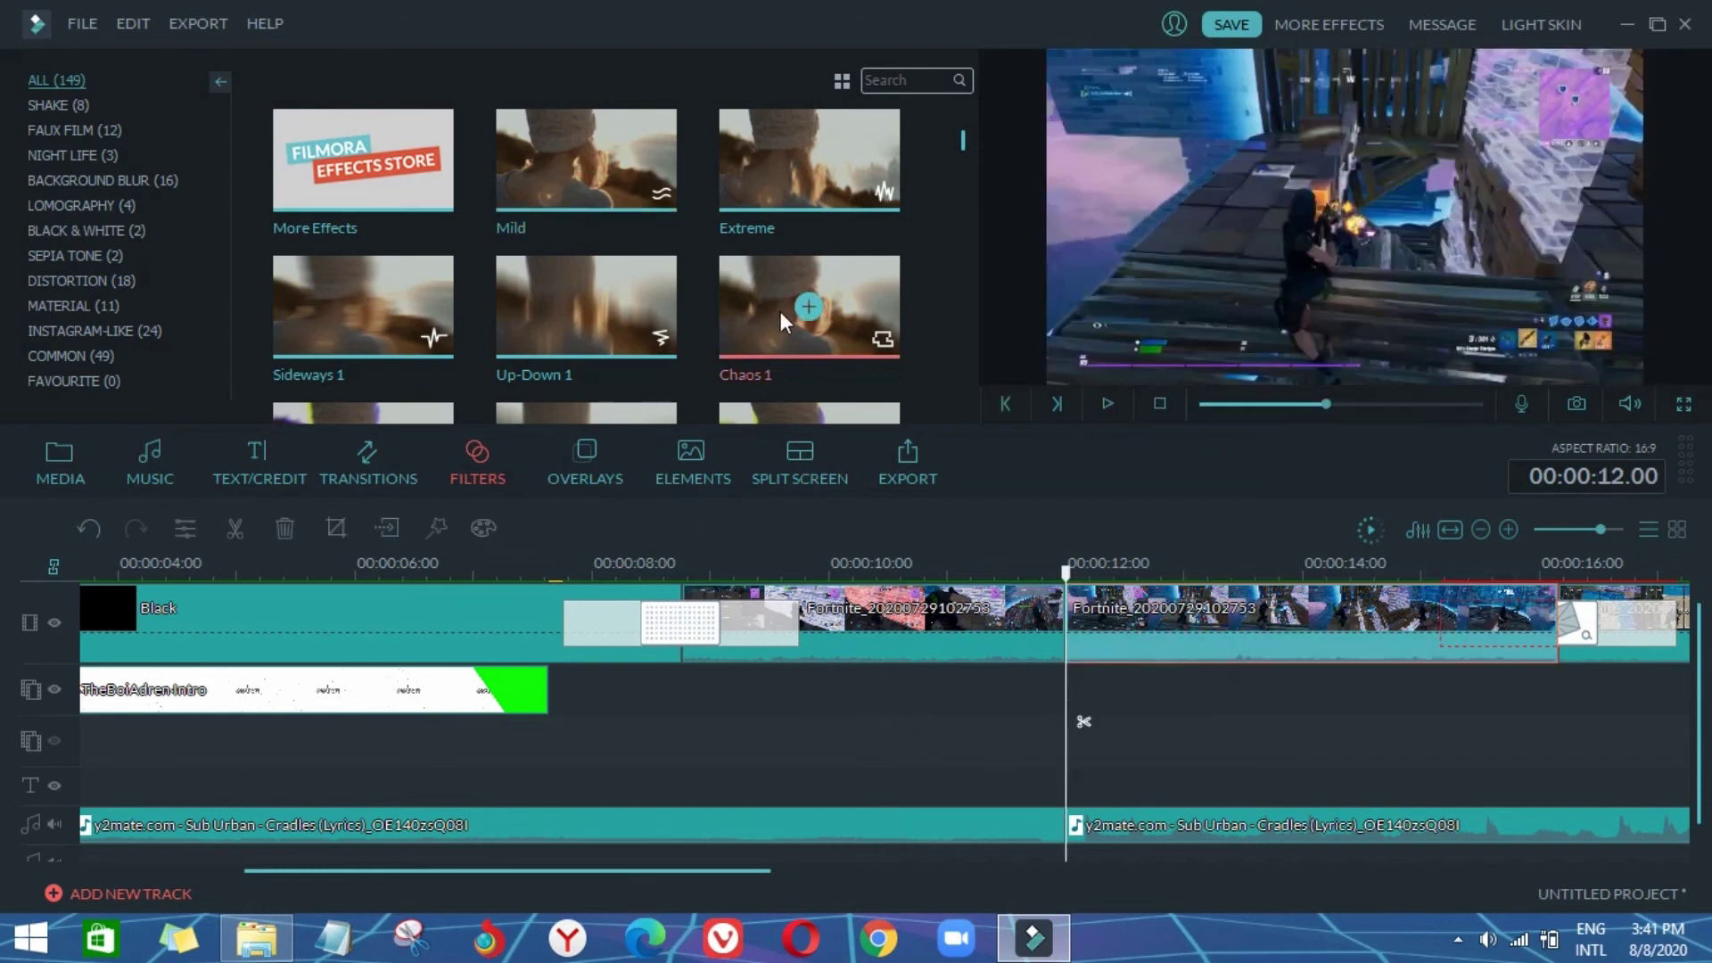
{"action": "left_click", "coordinate": [732, 330]}
{"action": "left_click", "coordinate": [1110, 404]}
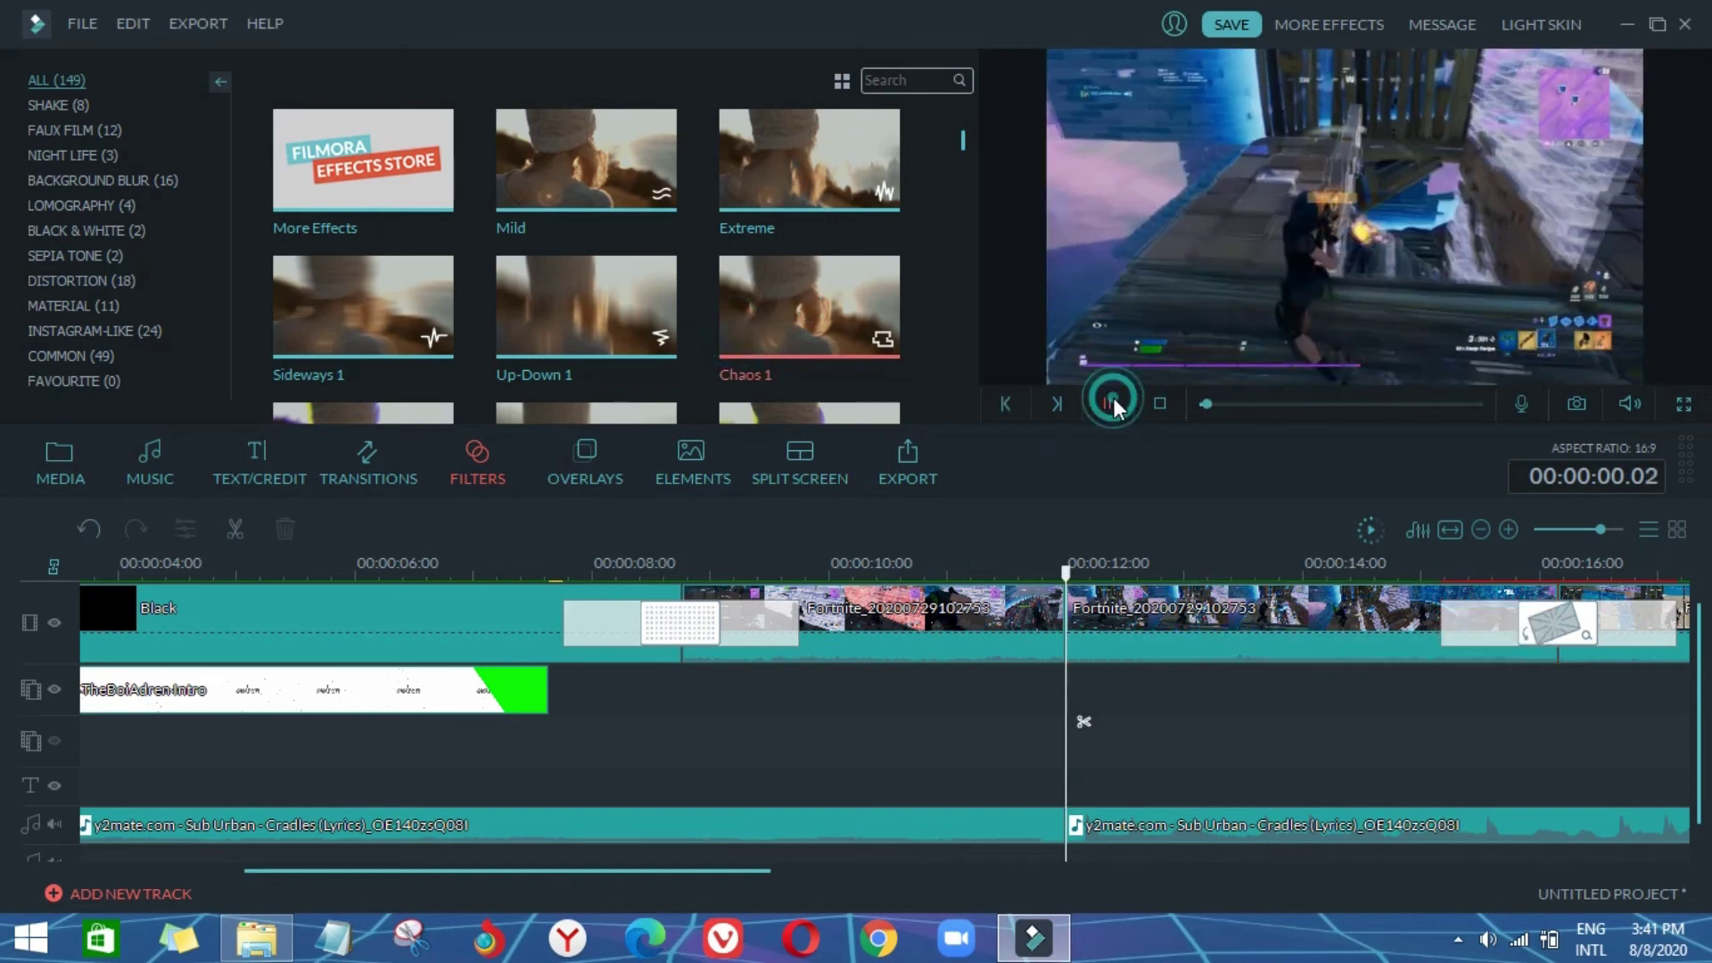
{"action": "left_click", "coordinate": [1109, 404]}
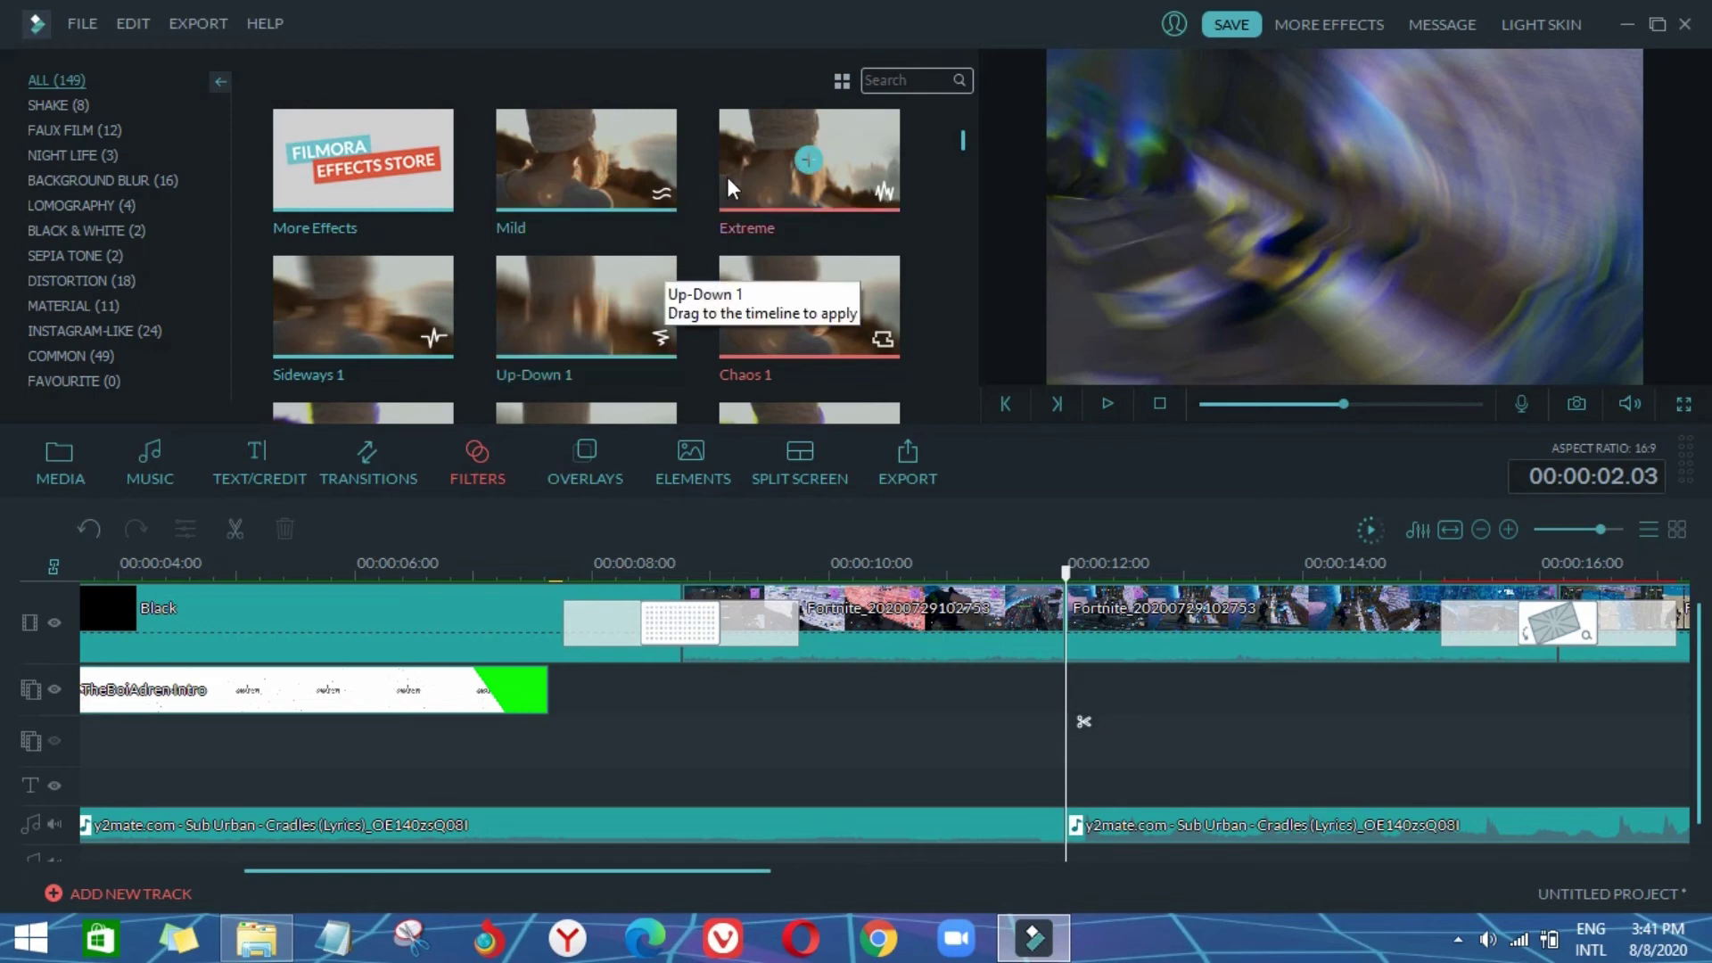
{"action": "left_click", "coordinate": [444, 345]}
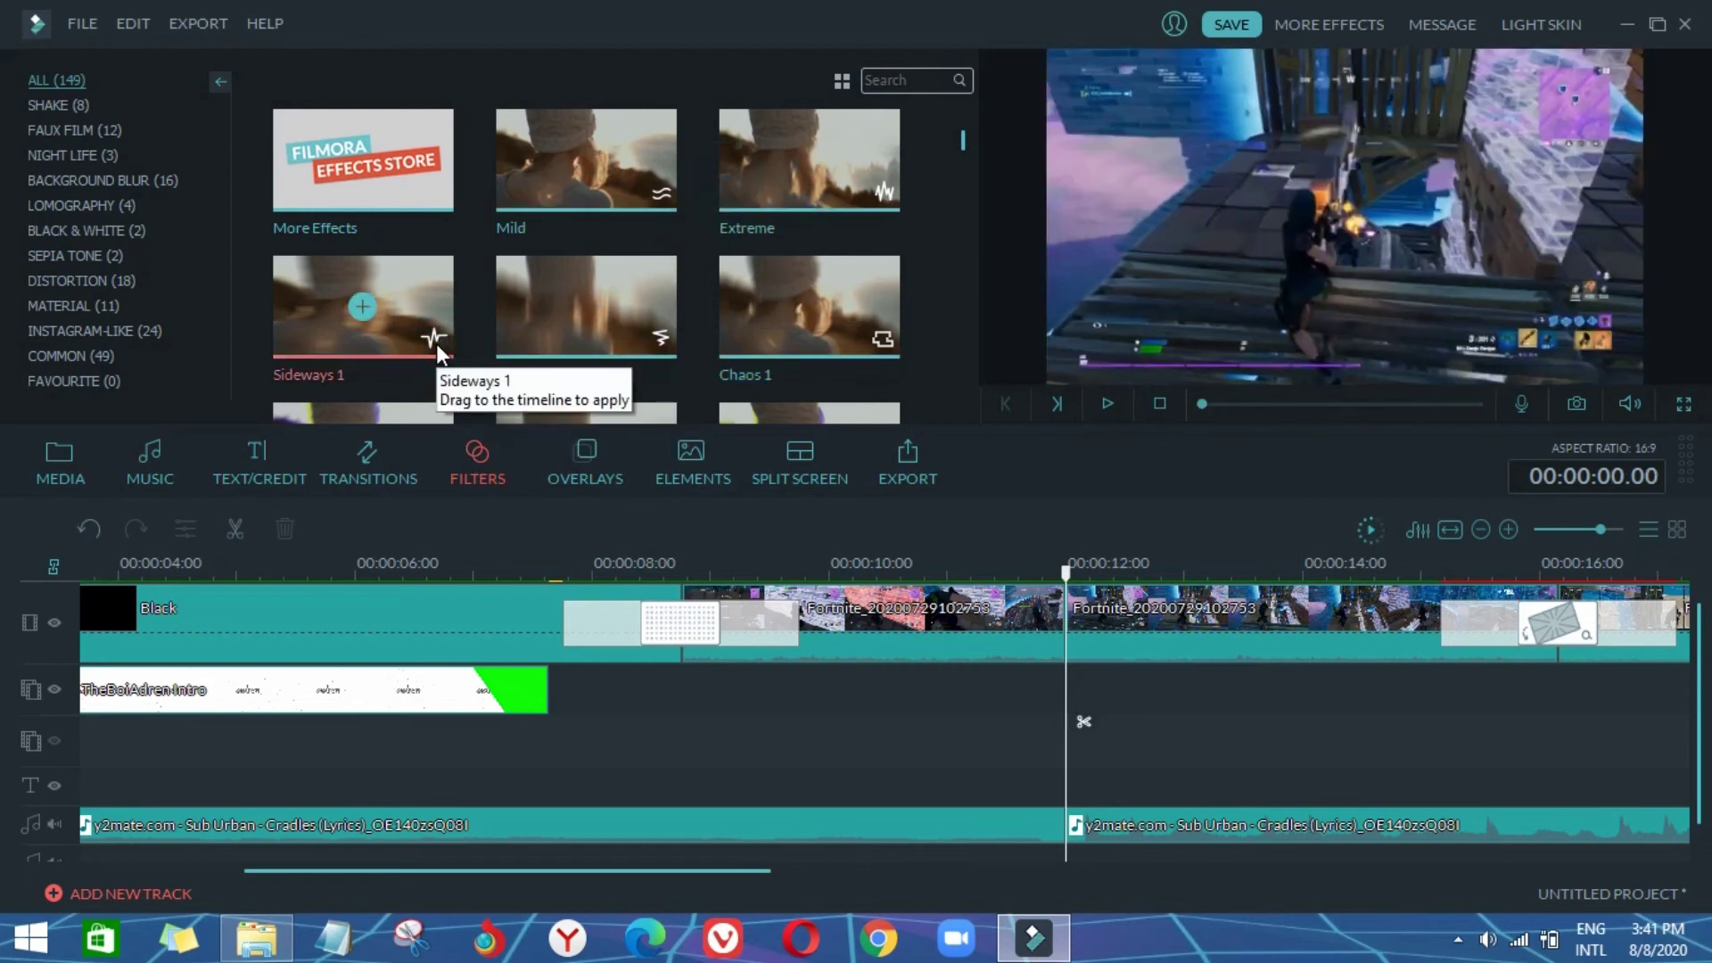
{"action": "left_click_drag", "start_coordinate": [432, 339], "coordinate": [808, 241]}
Step: Play back the gameplay around 00:00:12 and from 00:00:17.14 to 00:00:19.03 to find a moment for a shake filter
{"action": "scroll", "coordinate": [1195, 568], "scroll_direction": "down", "scroll_amount": 5}
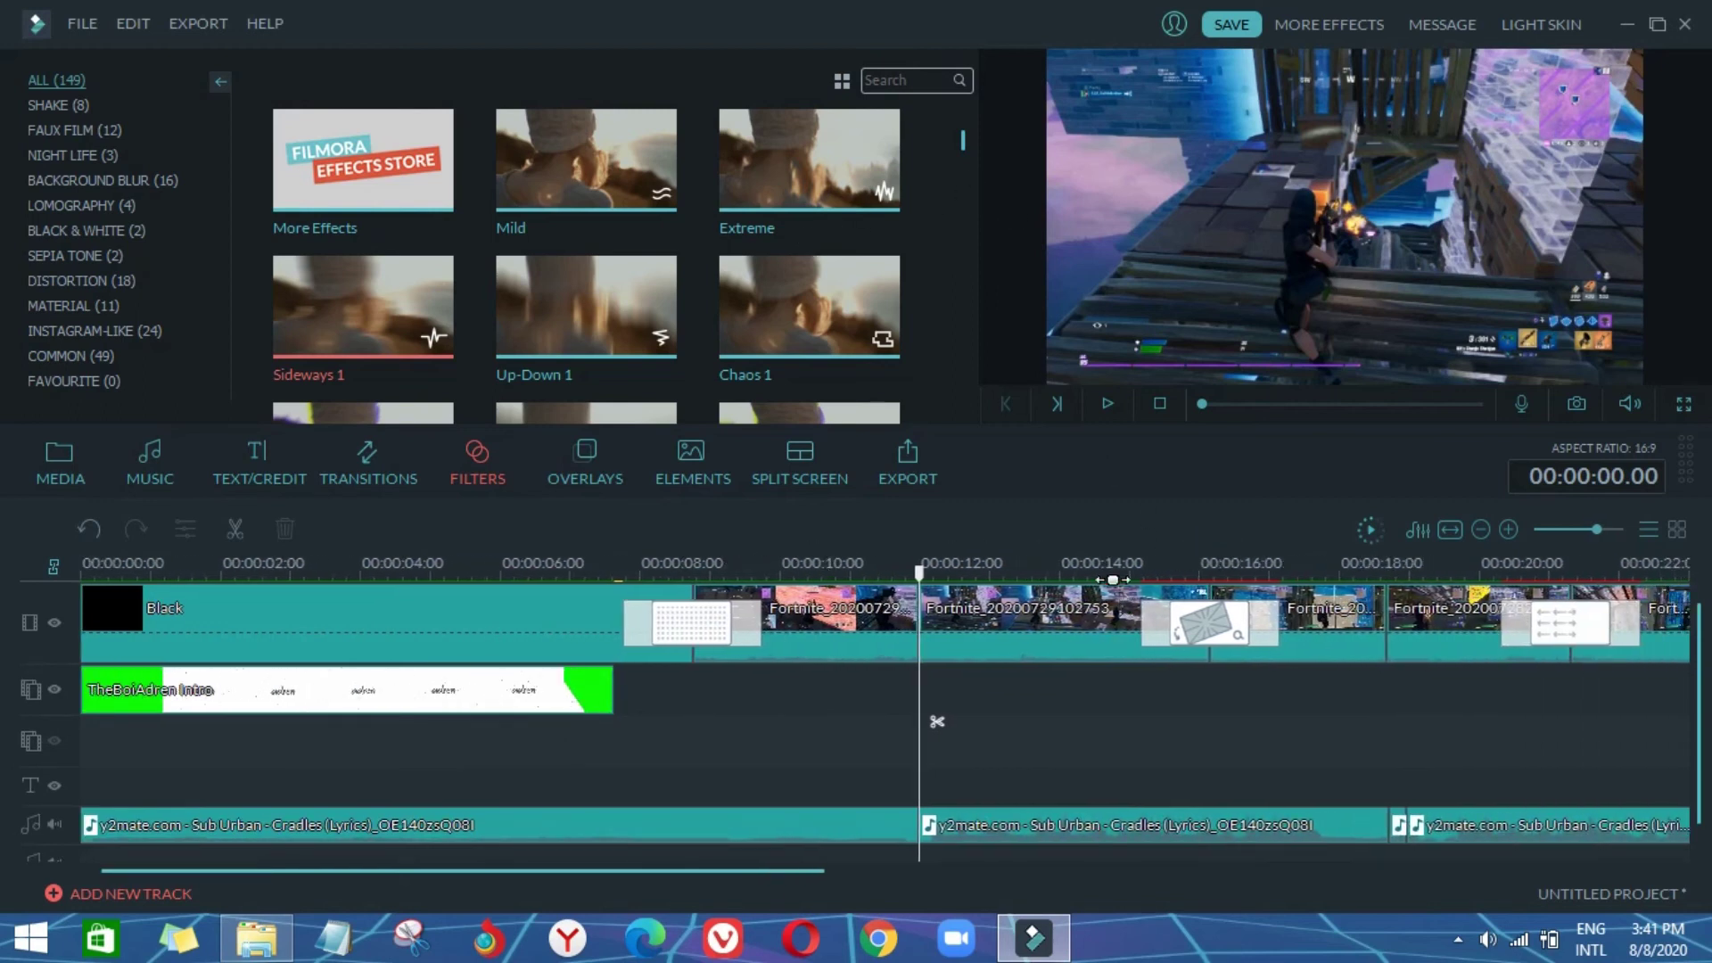
{"action": "left_click_drag", "start_coordinate": [924, 572], "coordinate": [906, 572]}
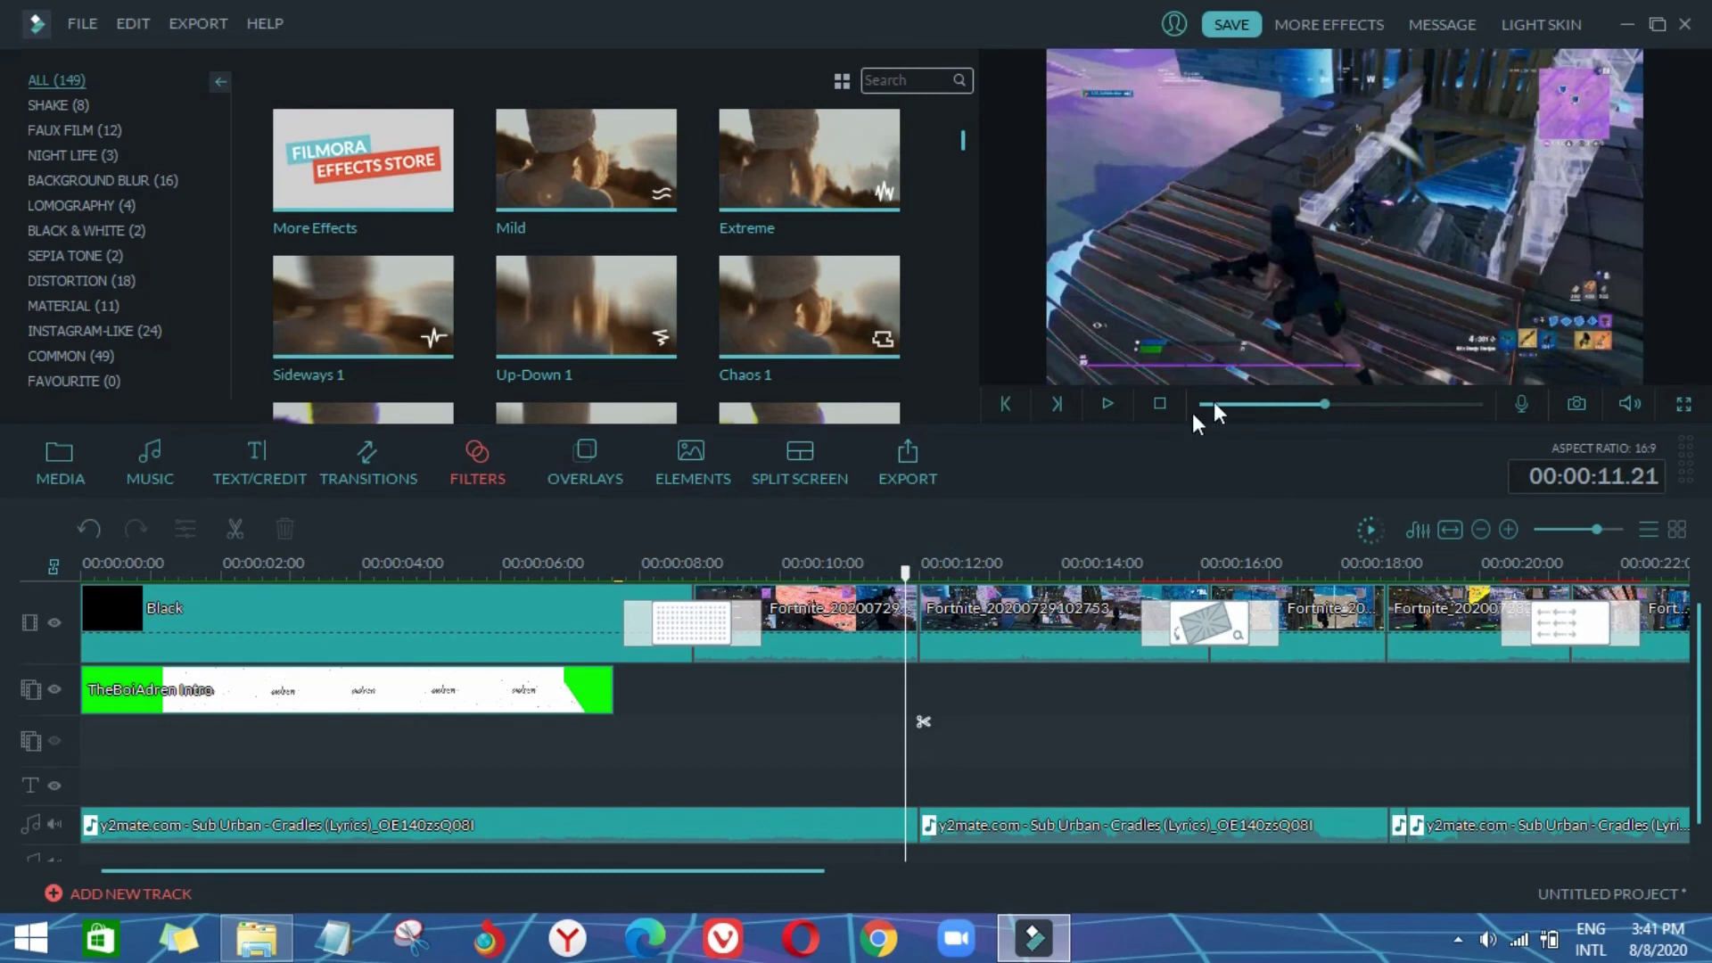
{"action": "left_click", "coordinate": [1108, 406]}
{"action": "left_click", "coordinate": [1110, 407]}
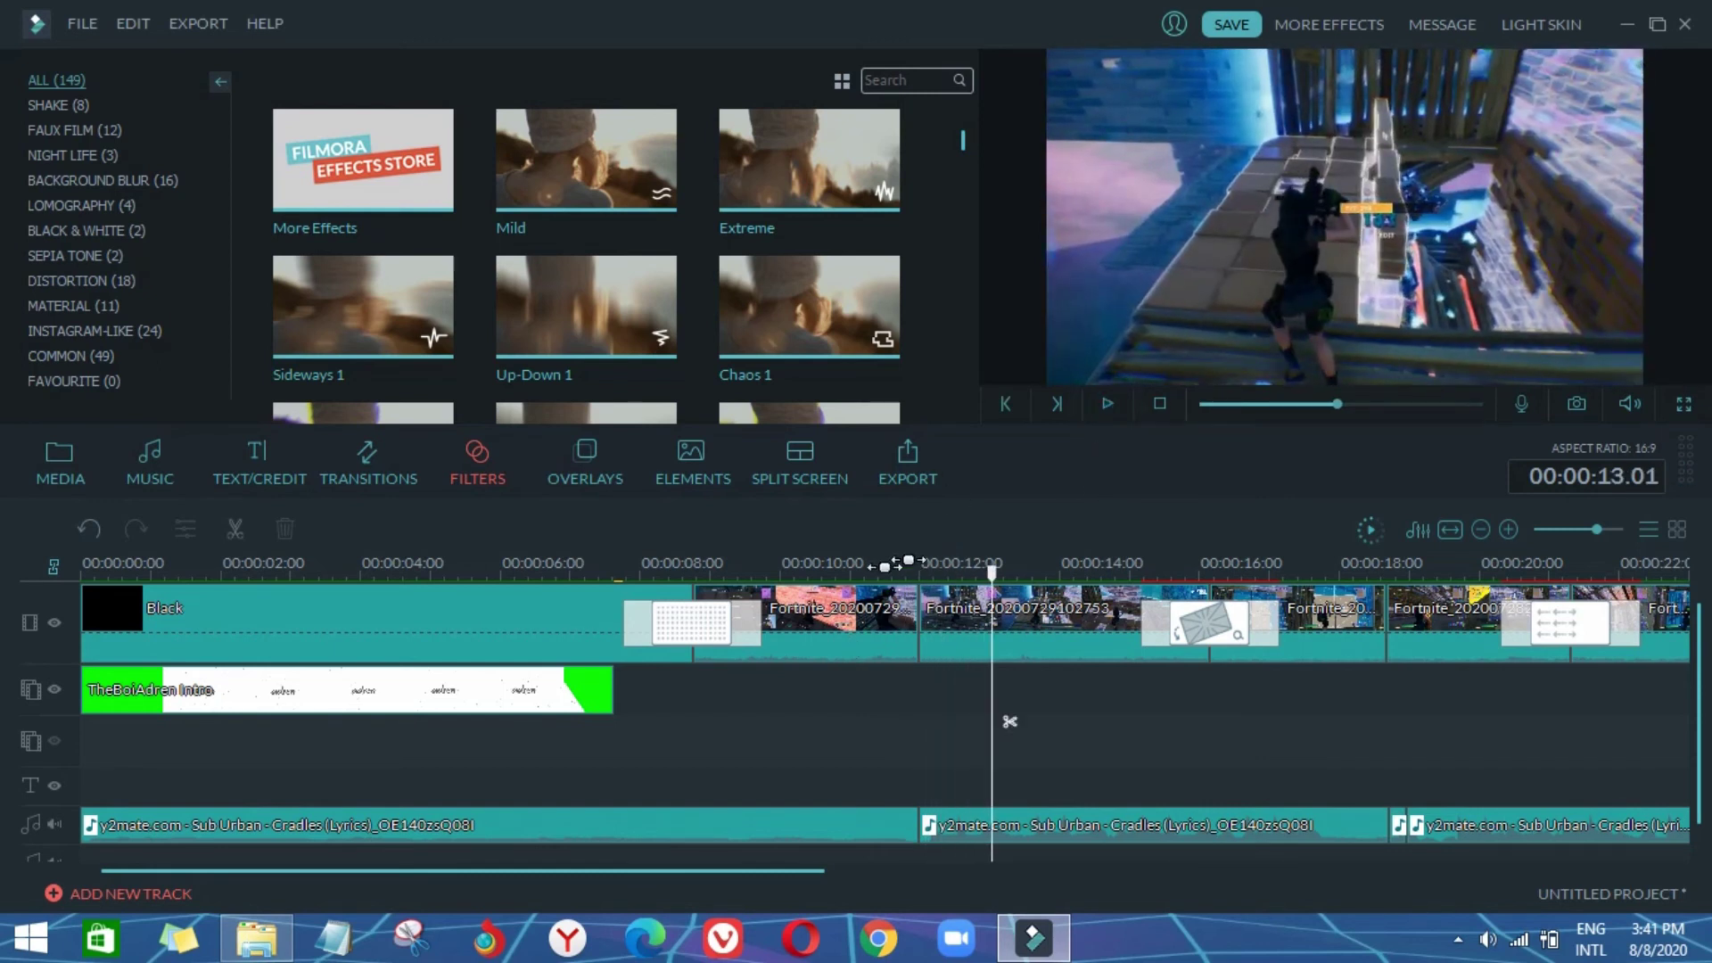
{"action": "left_click", "coordinate": [1362, 569]}
{"action": "left_click", "coordinate": [1307, 571]}
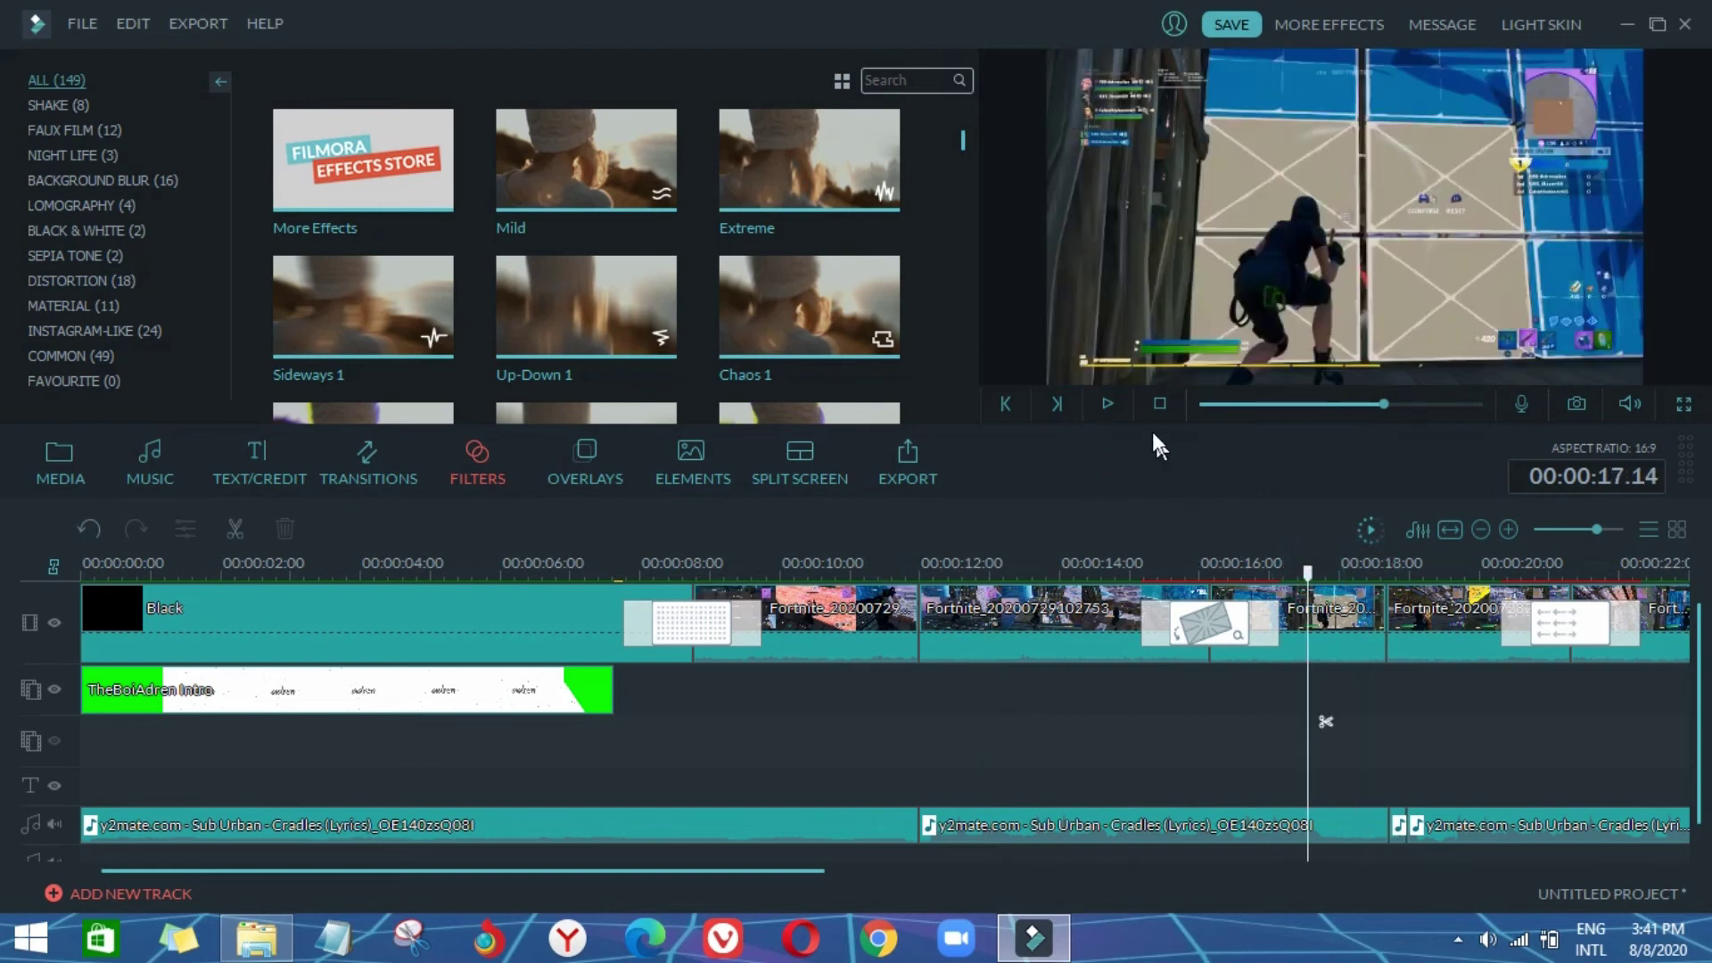
{"action": "left_click", "coordinate": [1110, 405]}
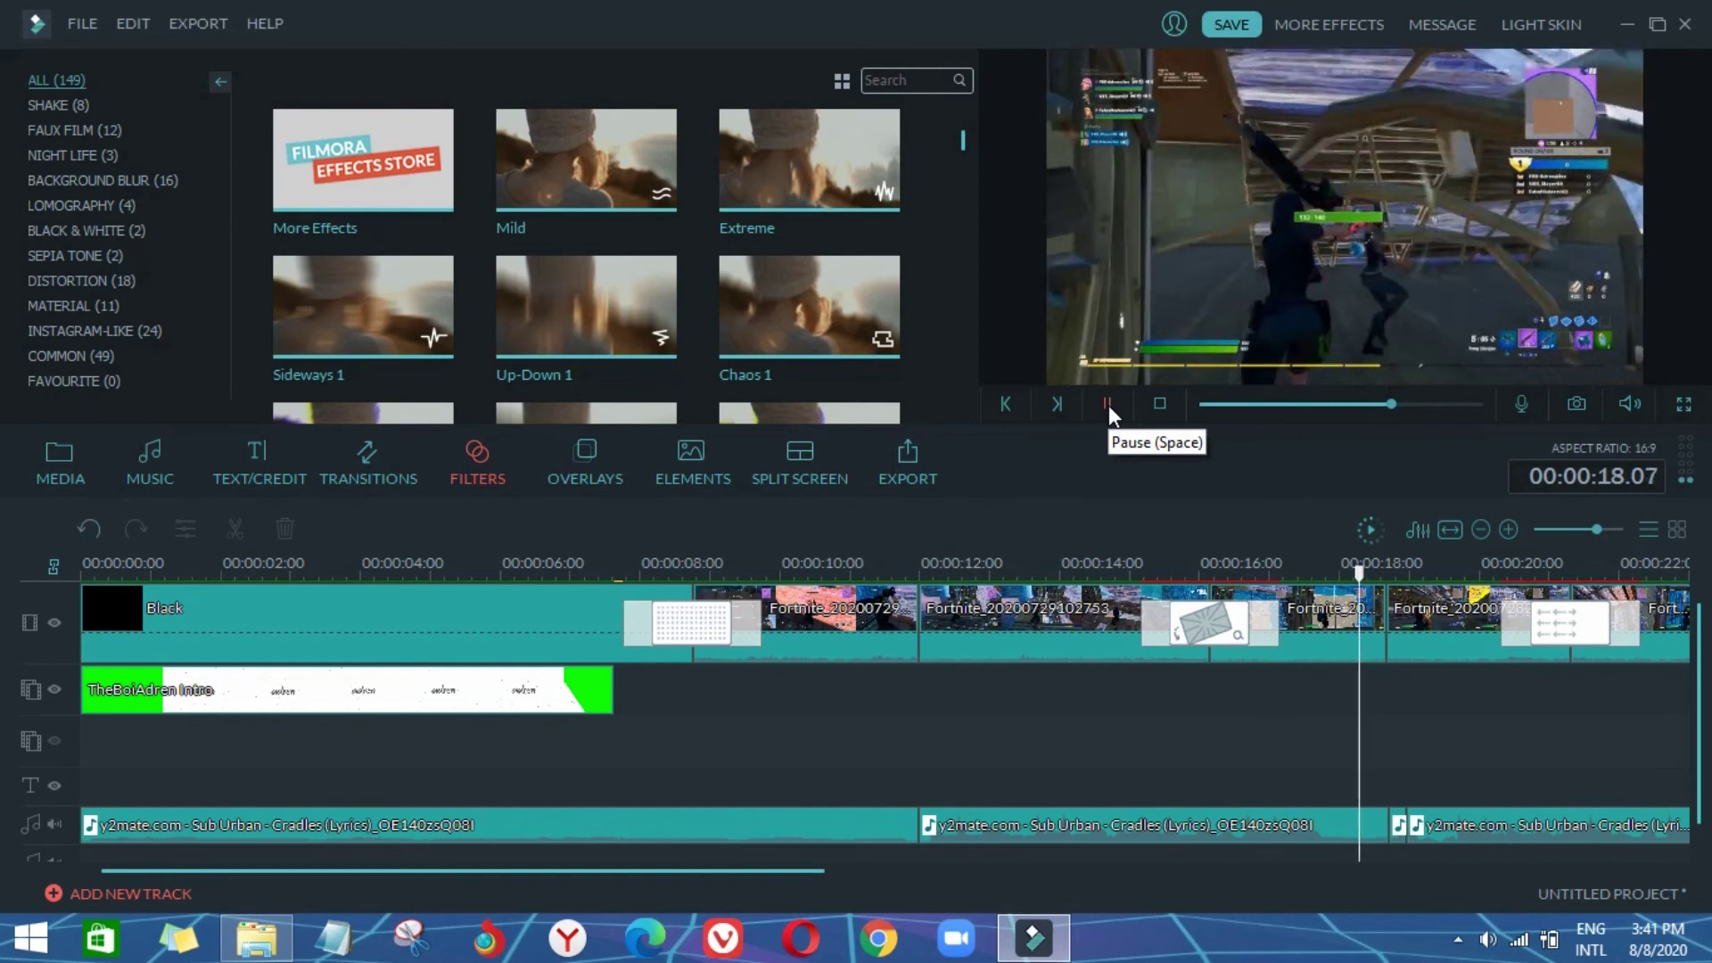
{"action": "left_click", "coordinate": [1109, 405]}
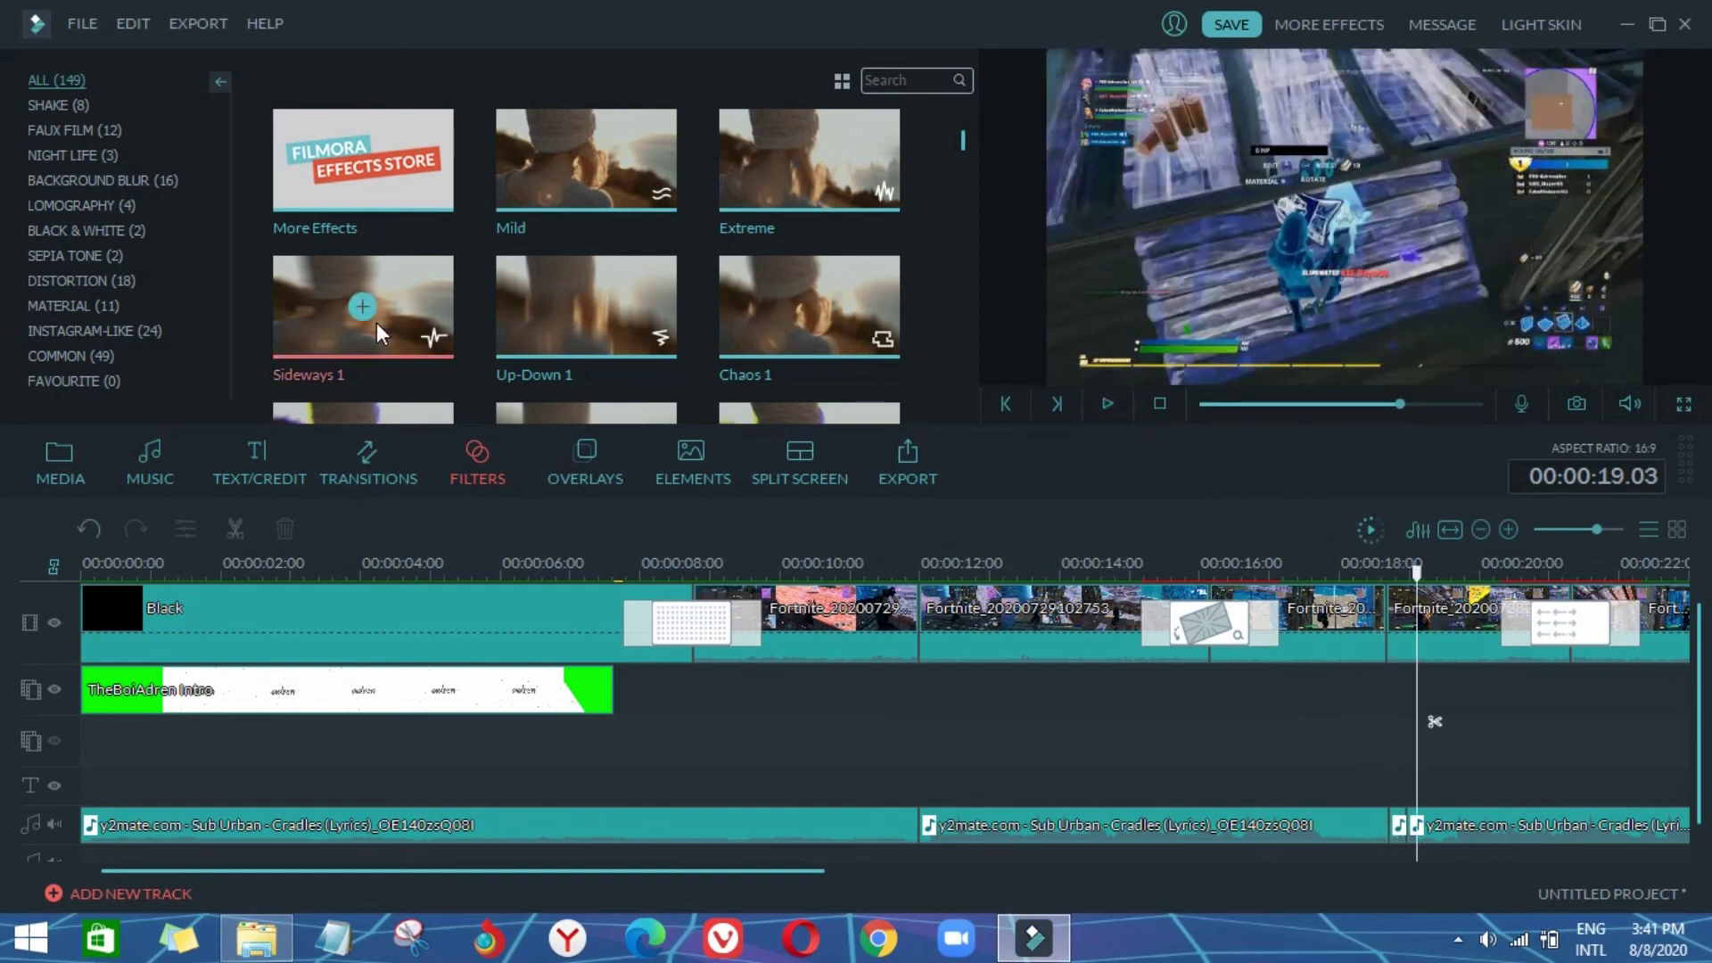
Step: Add the Sideways 1 filter at 00:00:17.20, split it at 00:00:19.08 and delete the part after the split
{"action": "left_click_drag", "start_coordinate": [357, 319], "coordinate": [1329, 680]}
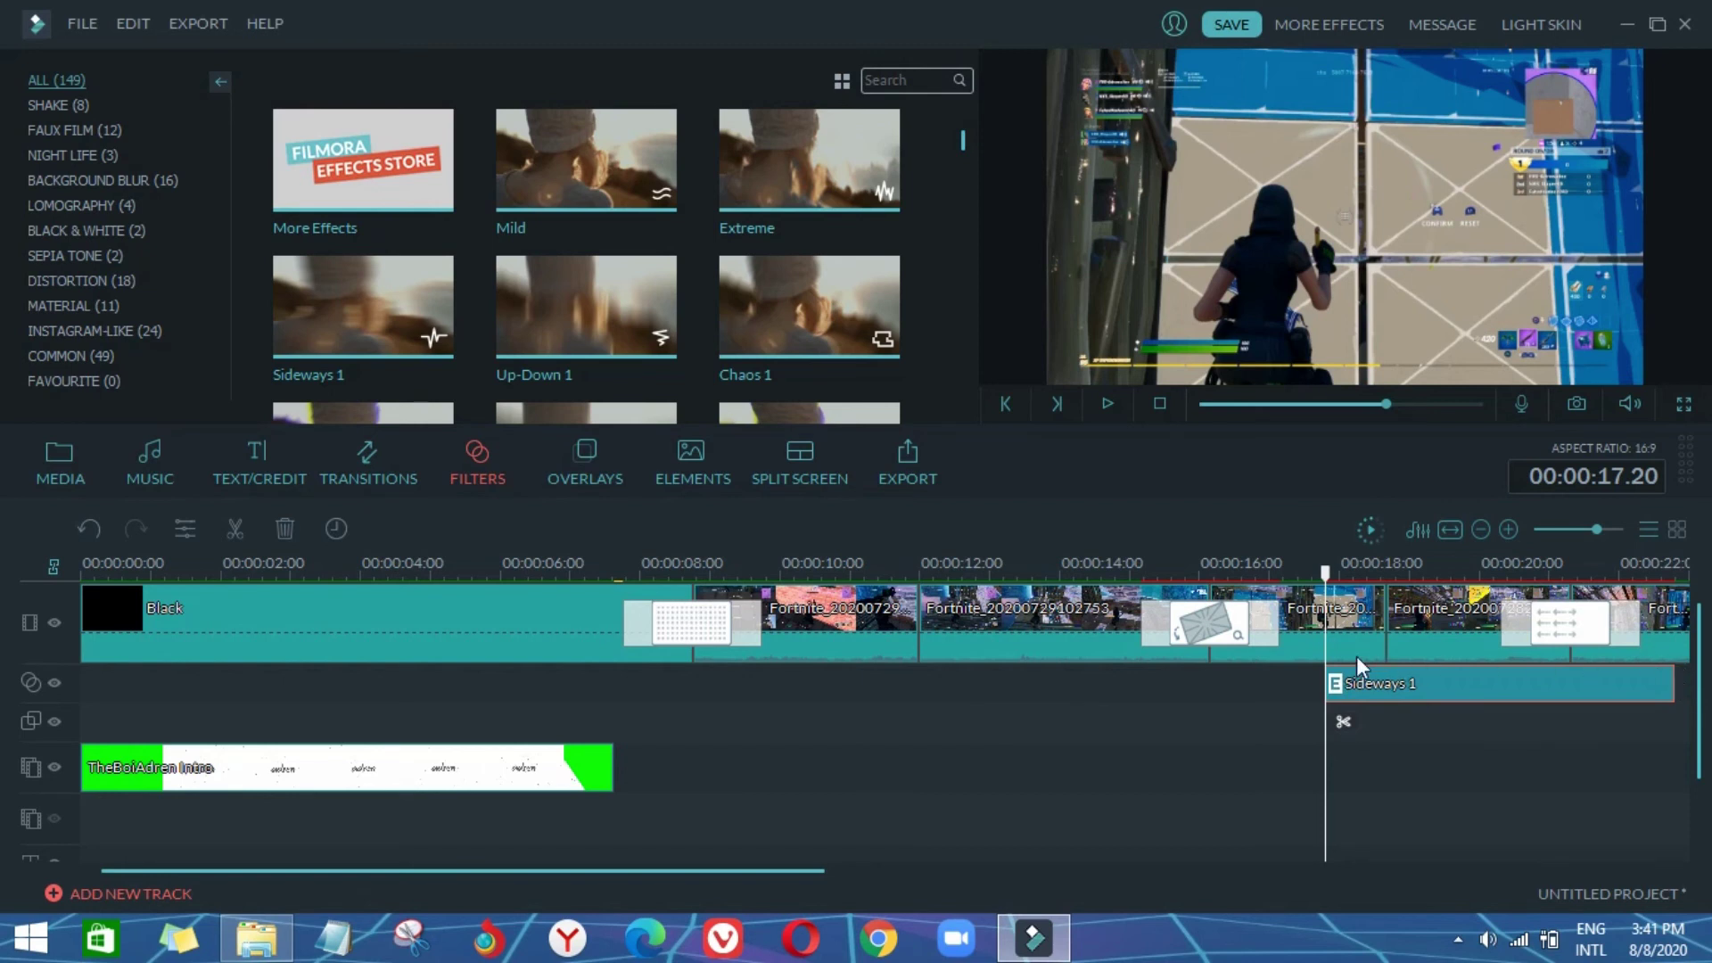
{"action": "left_click", "coordinate": [1433, 570]}
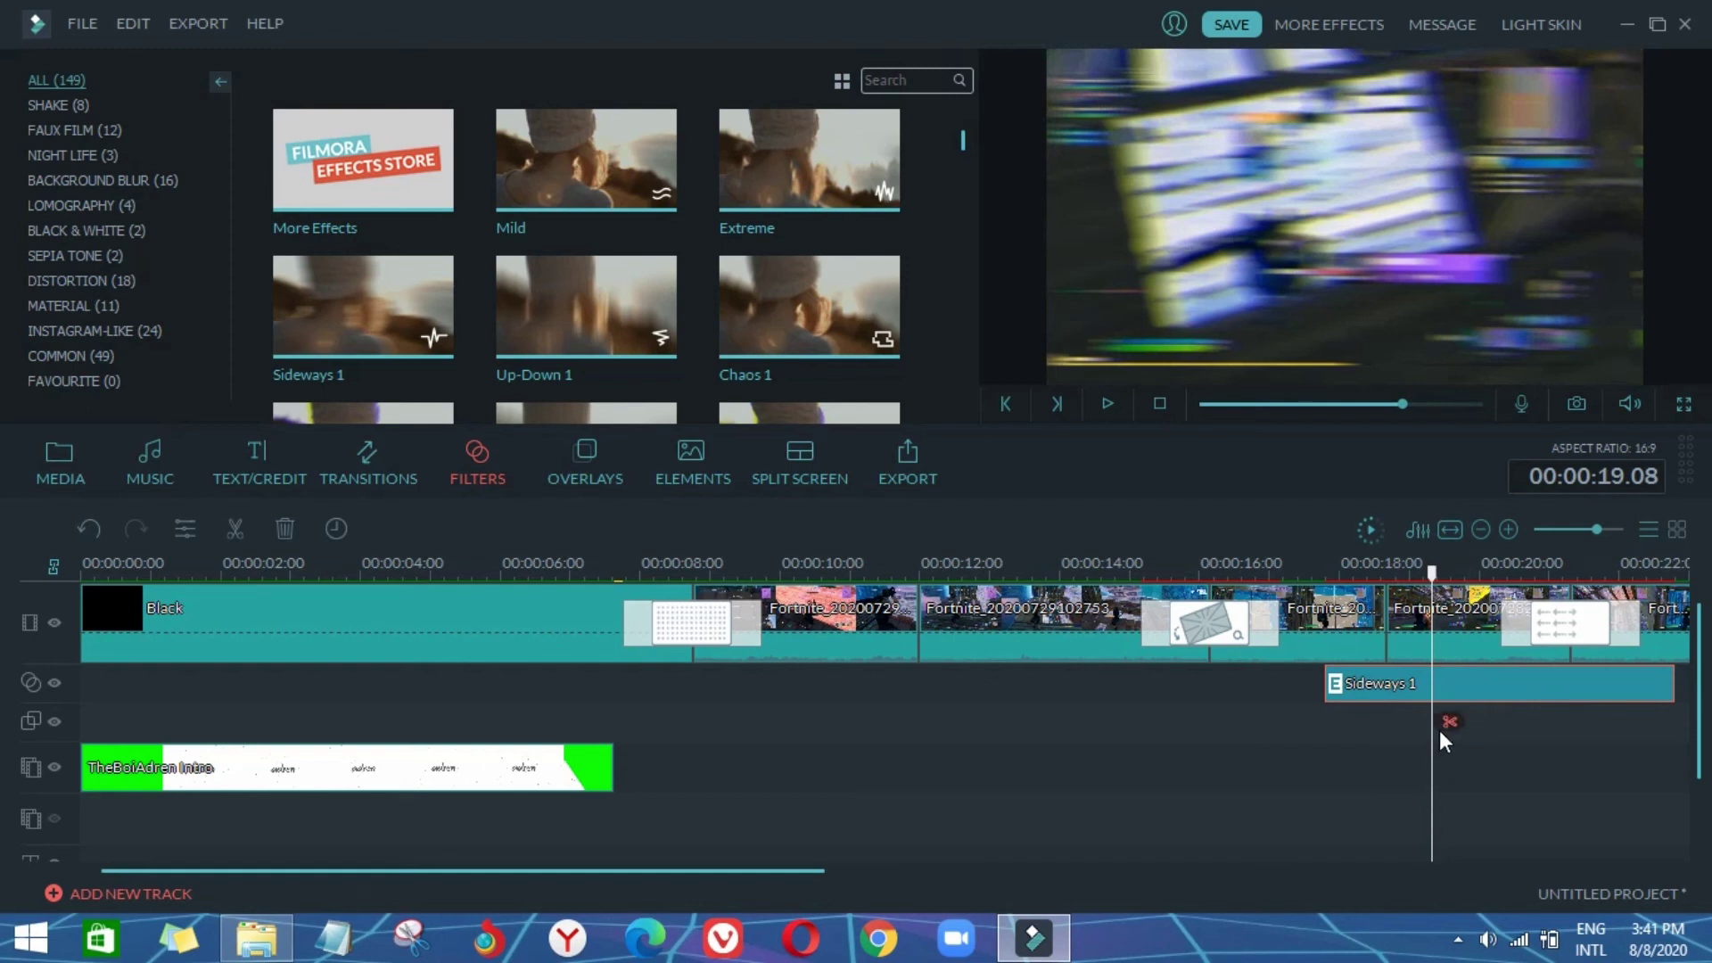
{"action": "left_click", "coordinate": [1449, 720]}
{"action": "key", "text": "Delete"}
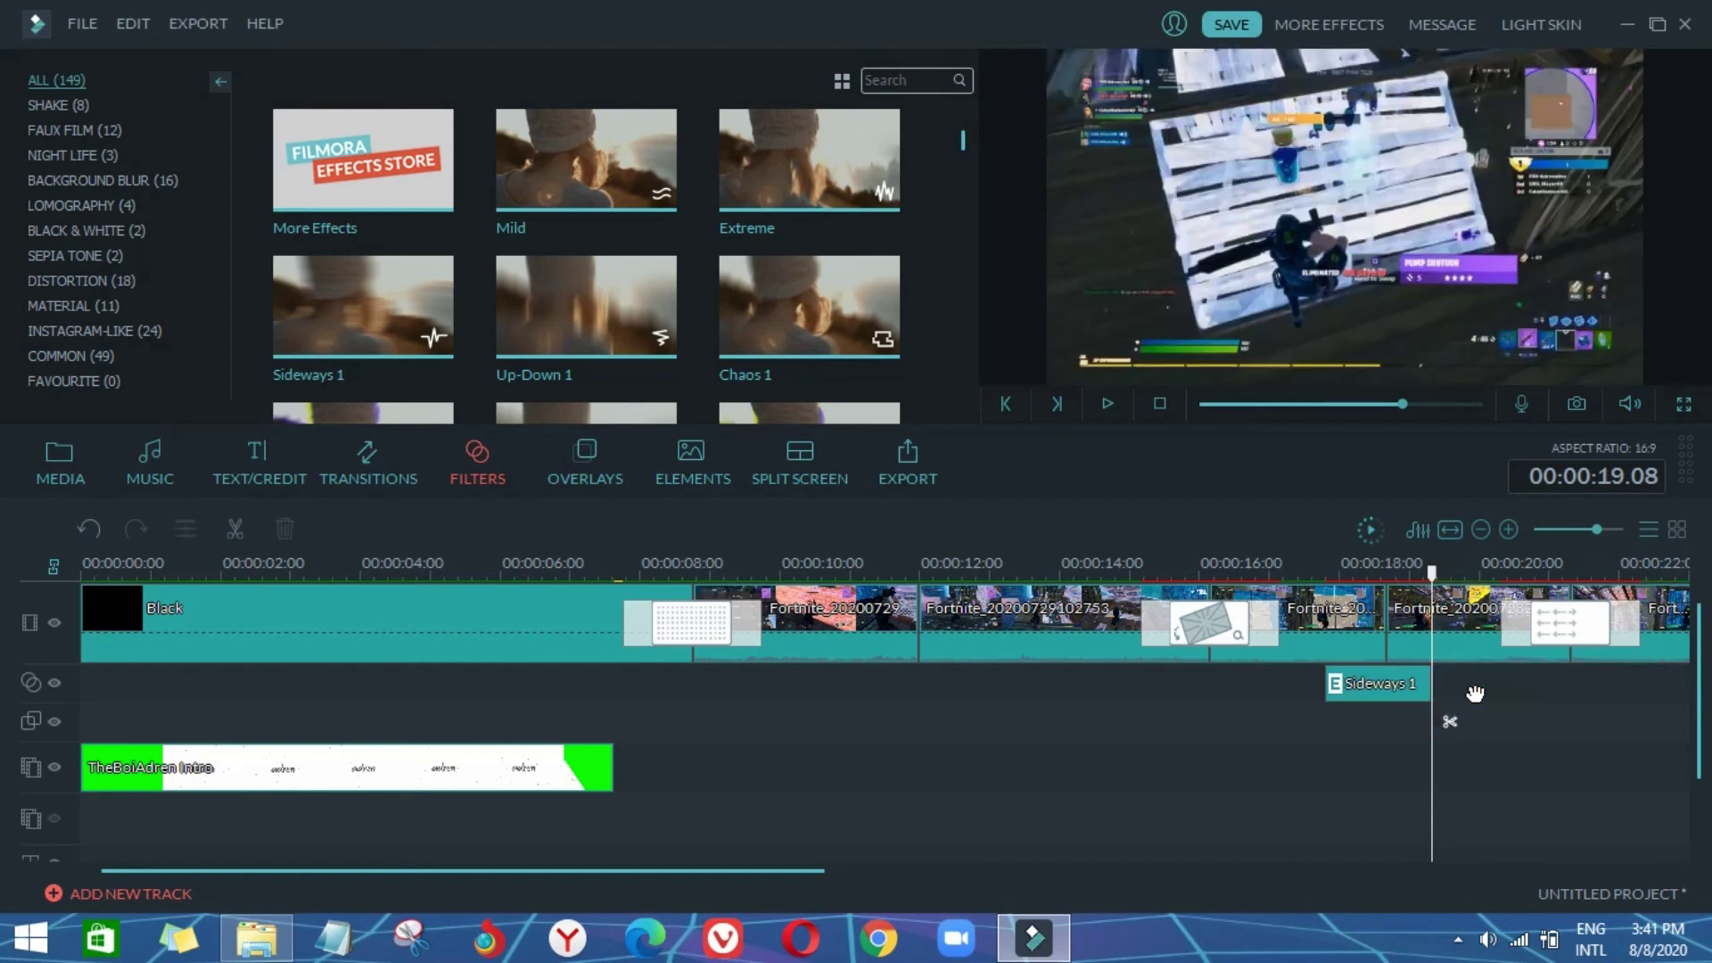
Step: Move the Sideways 1 filter along its track to start at about 00:00:18.03
{"action": "left_click", "coordinate": [1415, 696]}
{"action": "left_click_drag", "start_coordinate": [1398, 695], "coordinate": [1413, 695]}
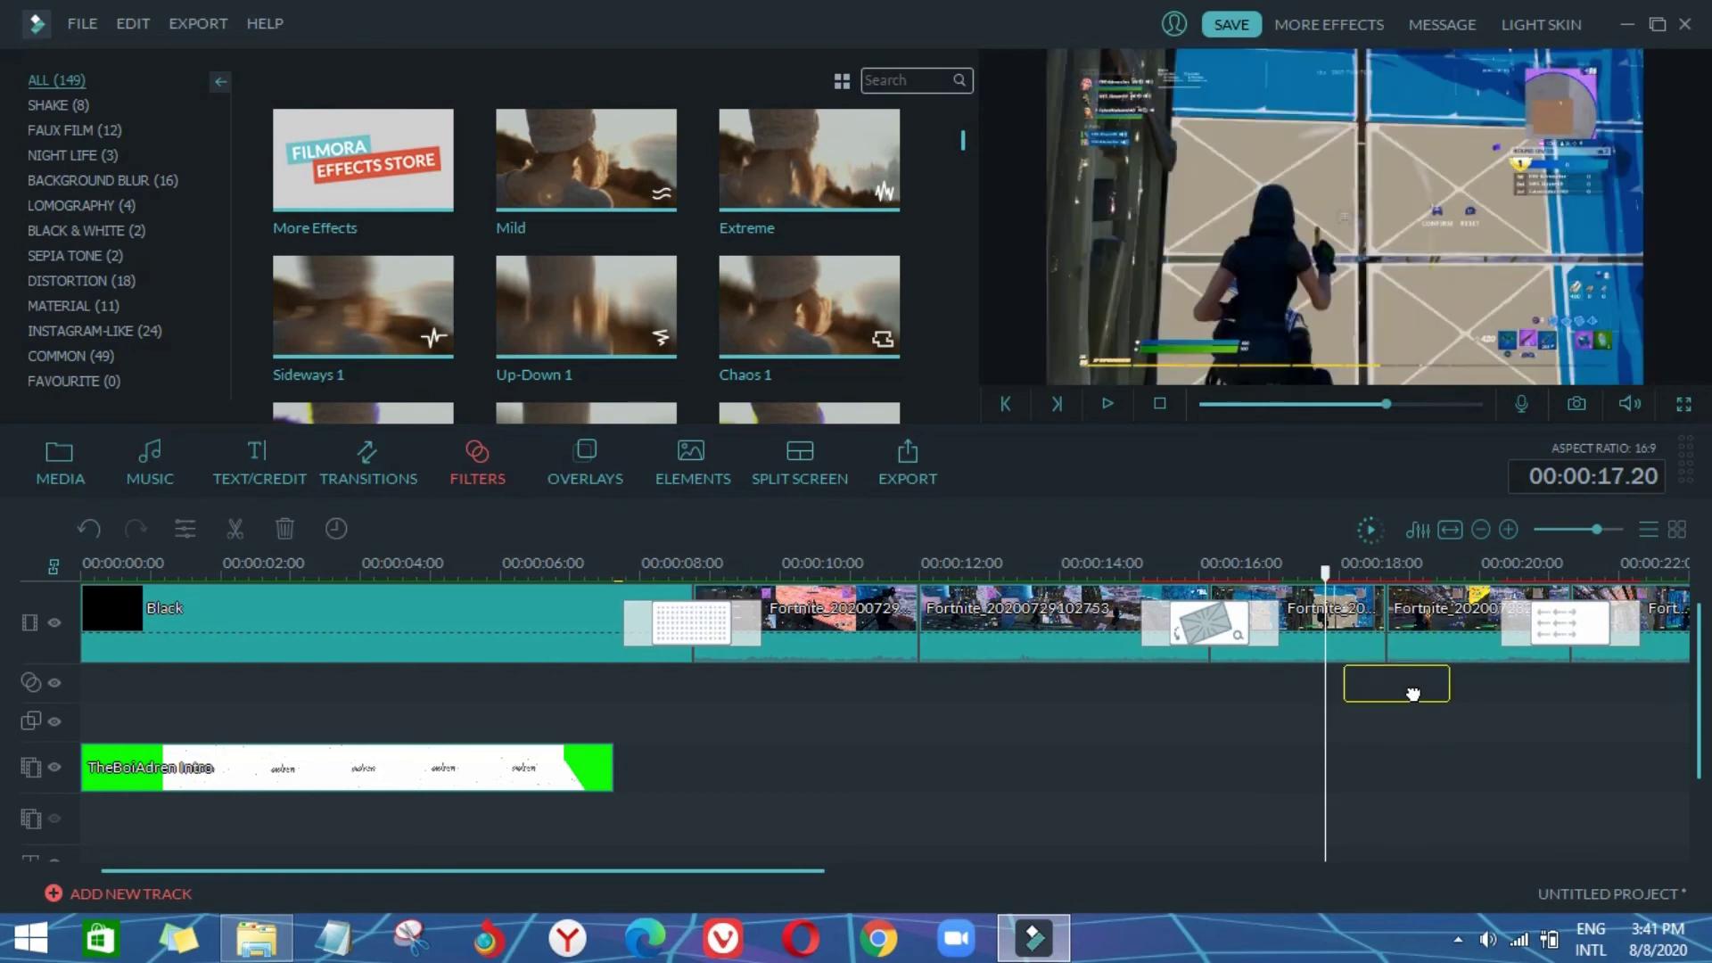
{"action": "left_click_drag", "start_coordinate": [1416, 695], "coordinate": [1462, 683]}
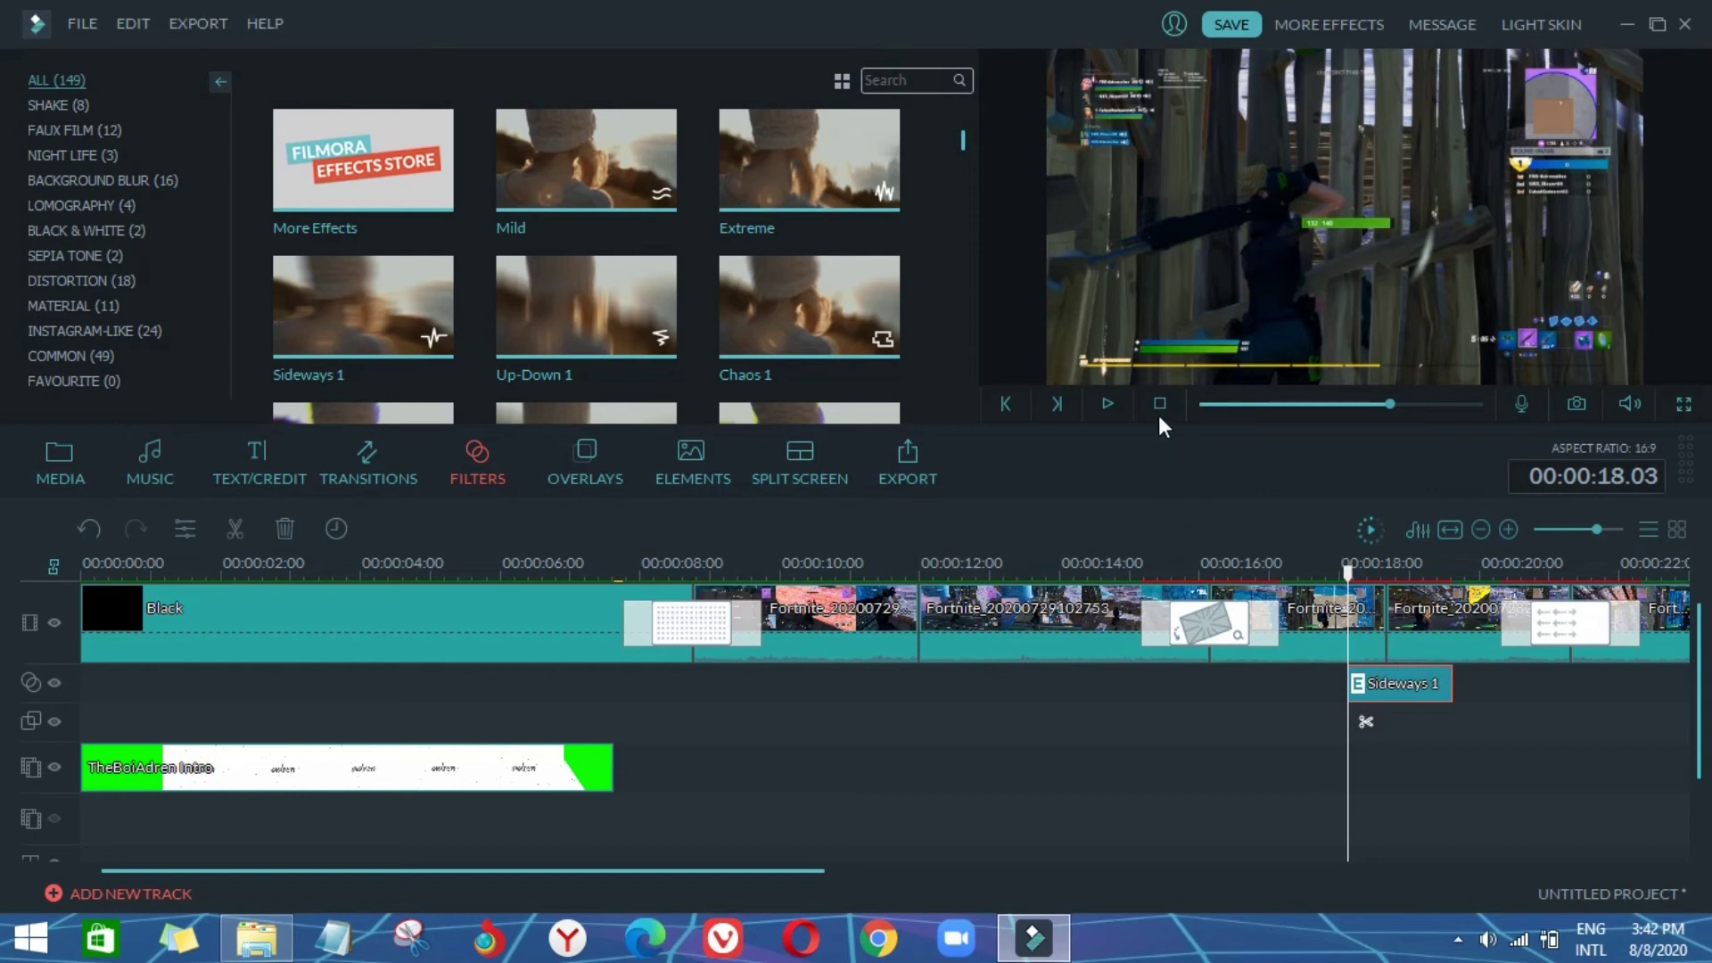
Step: Play back the Sideways 1 filter section from 00:00:18.03 and again from 00:00:17.13
{"action": "left_click", "coordinate": [1102, 405]}
{"action": "left_click", "coordinate": [1102, 405]}
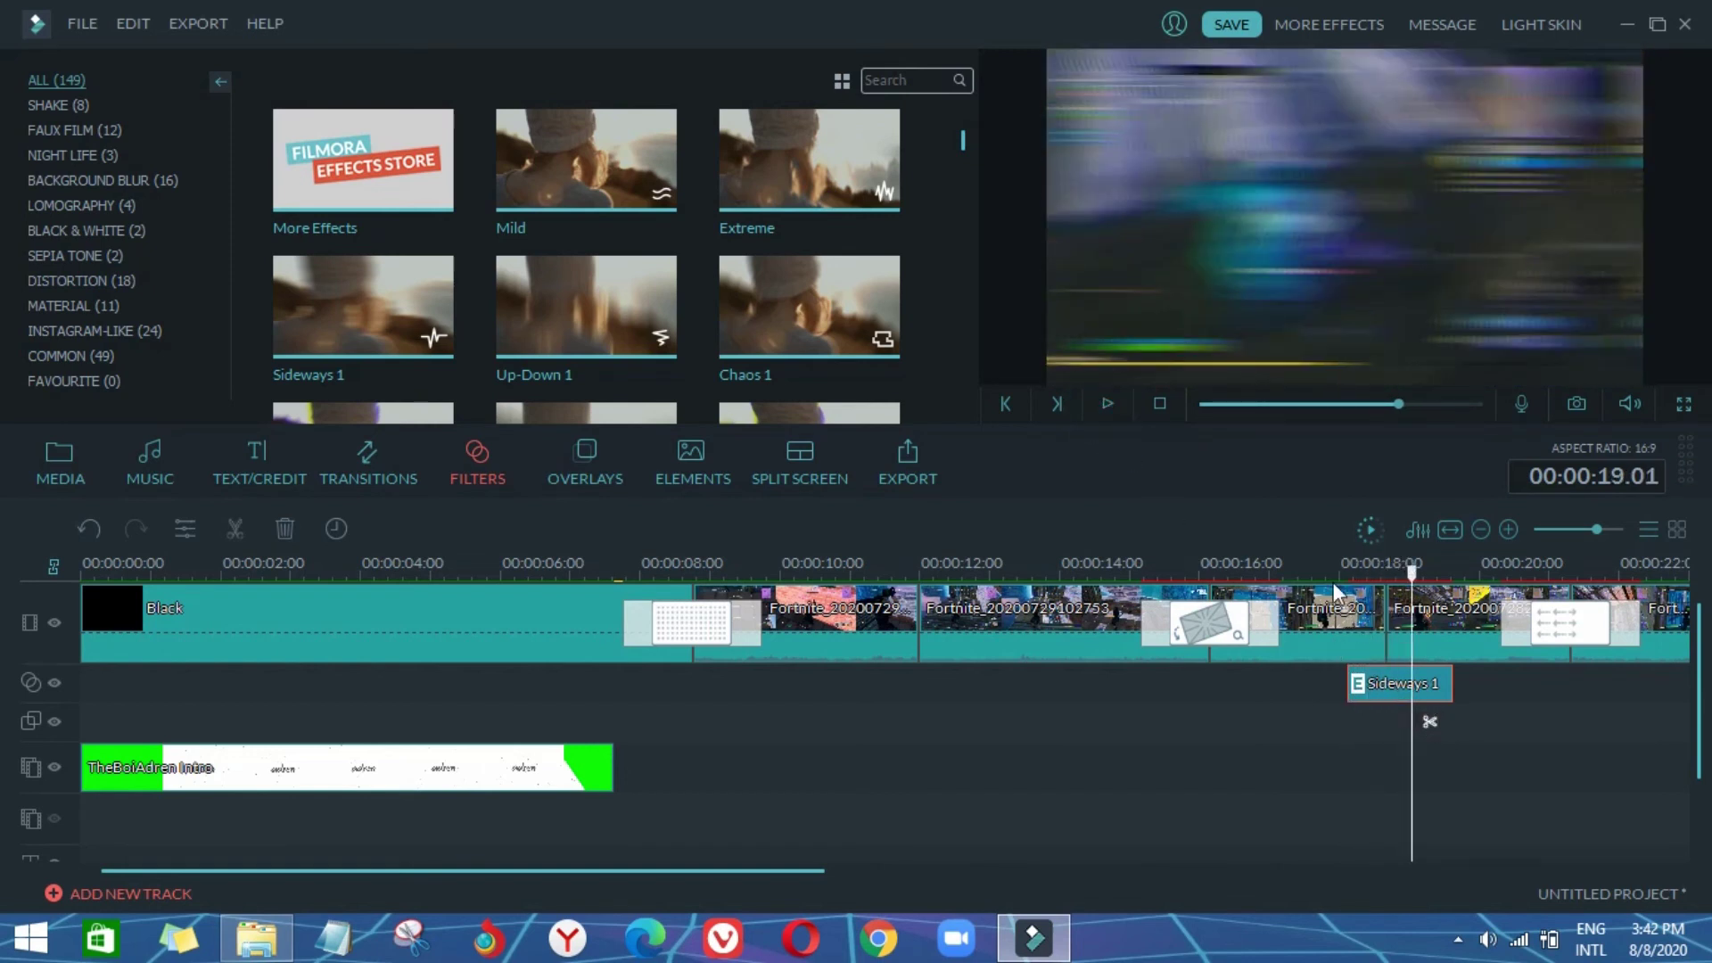
{"action": "left_click", "coordinate": [1305, 567]}
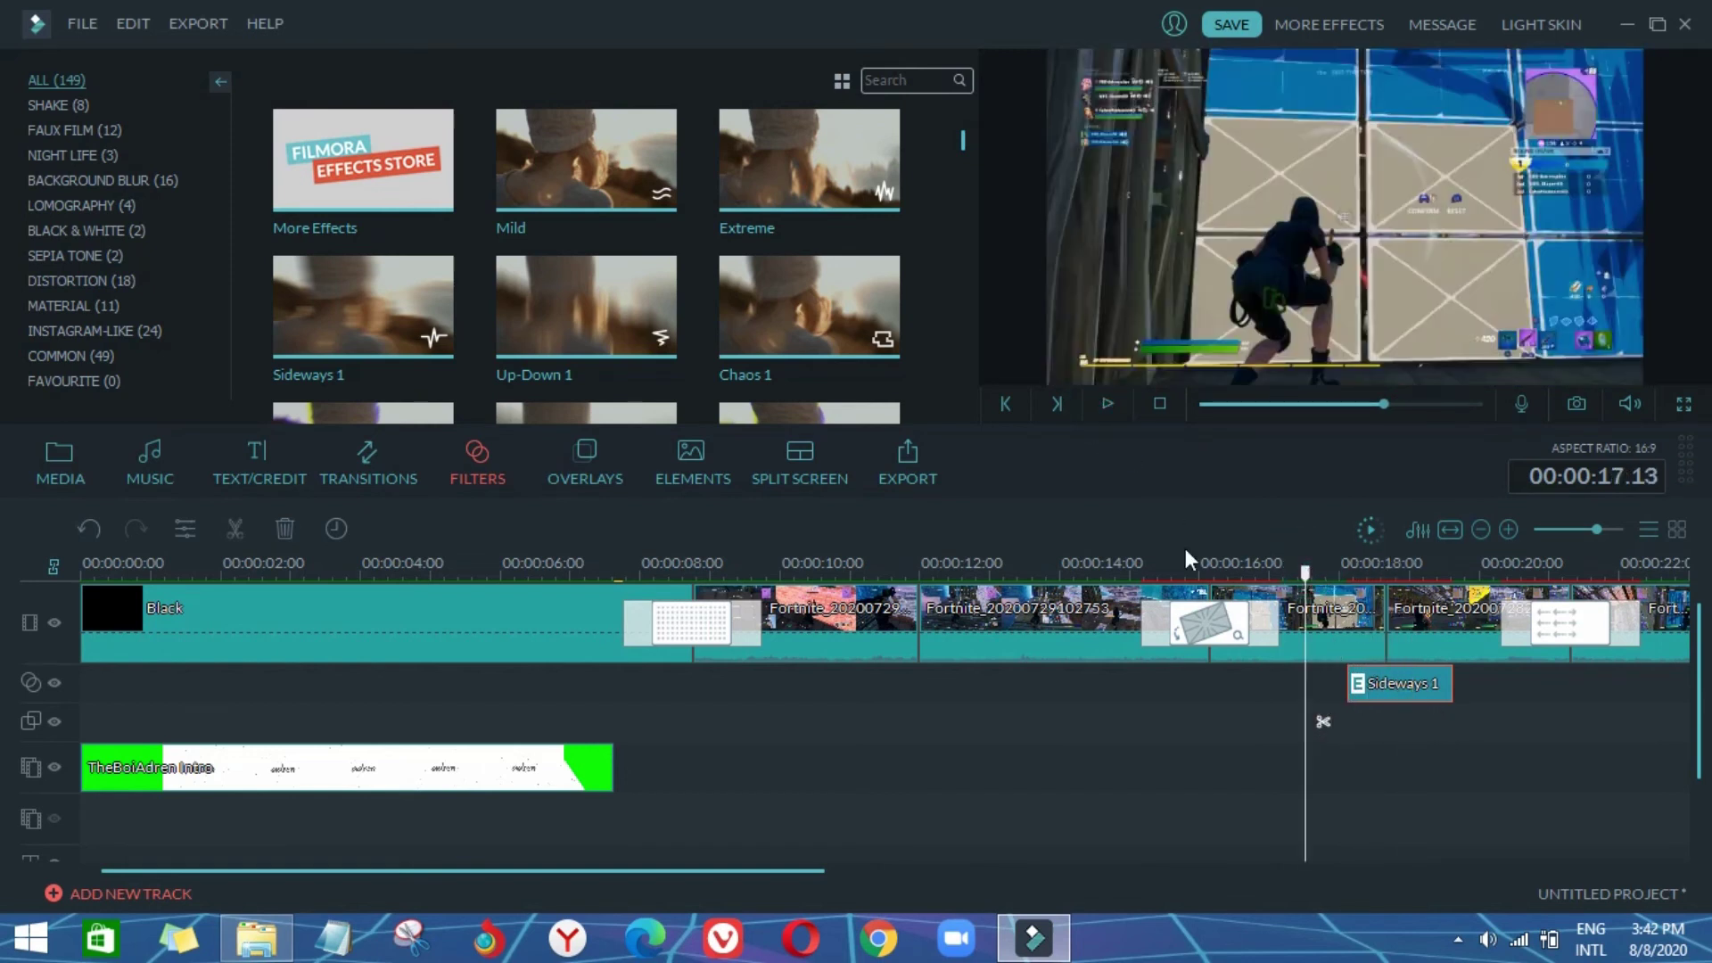
{"action": "left_click", "coordinate": [1106, 403]}
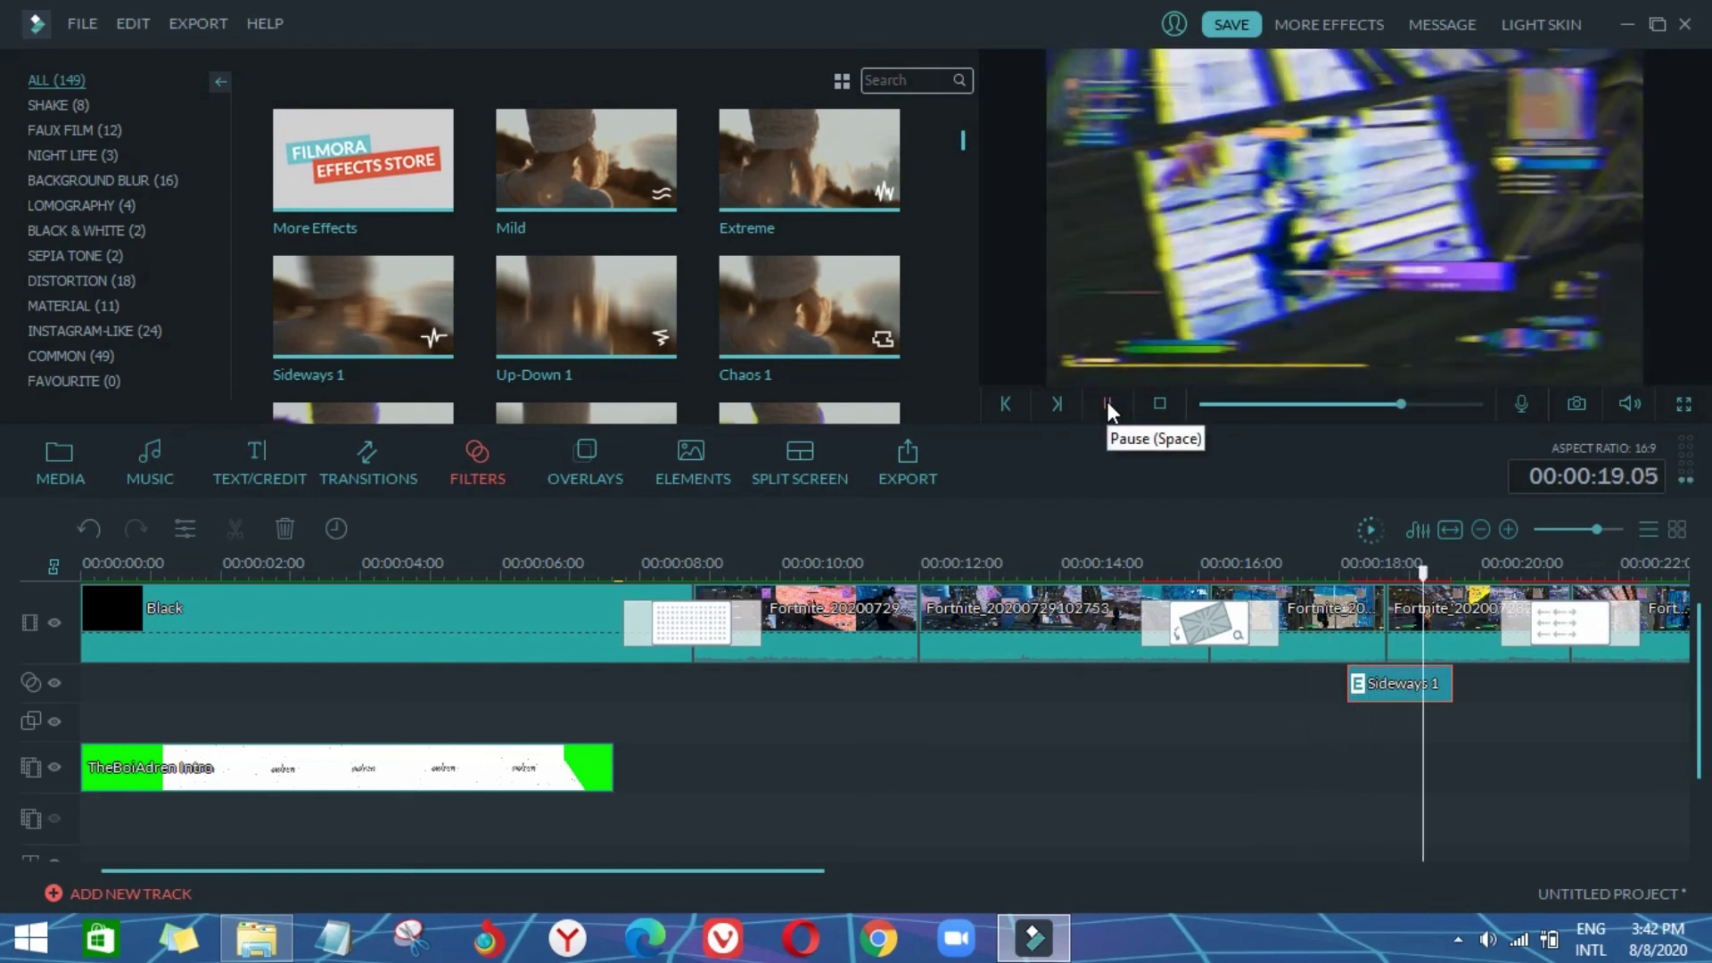
{"action": "left_click", "coordinate": [1106, 403]}
Step: Lower the Frequency of the Sideways 1 filter that starts at 00:00:18.03
{"action": "double_click", "coordinate": [1381, 685]}
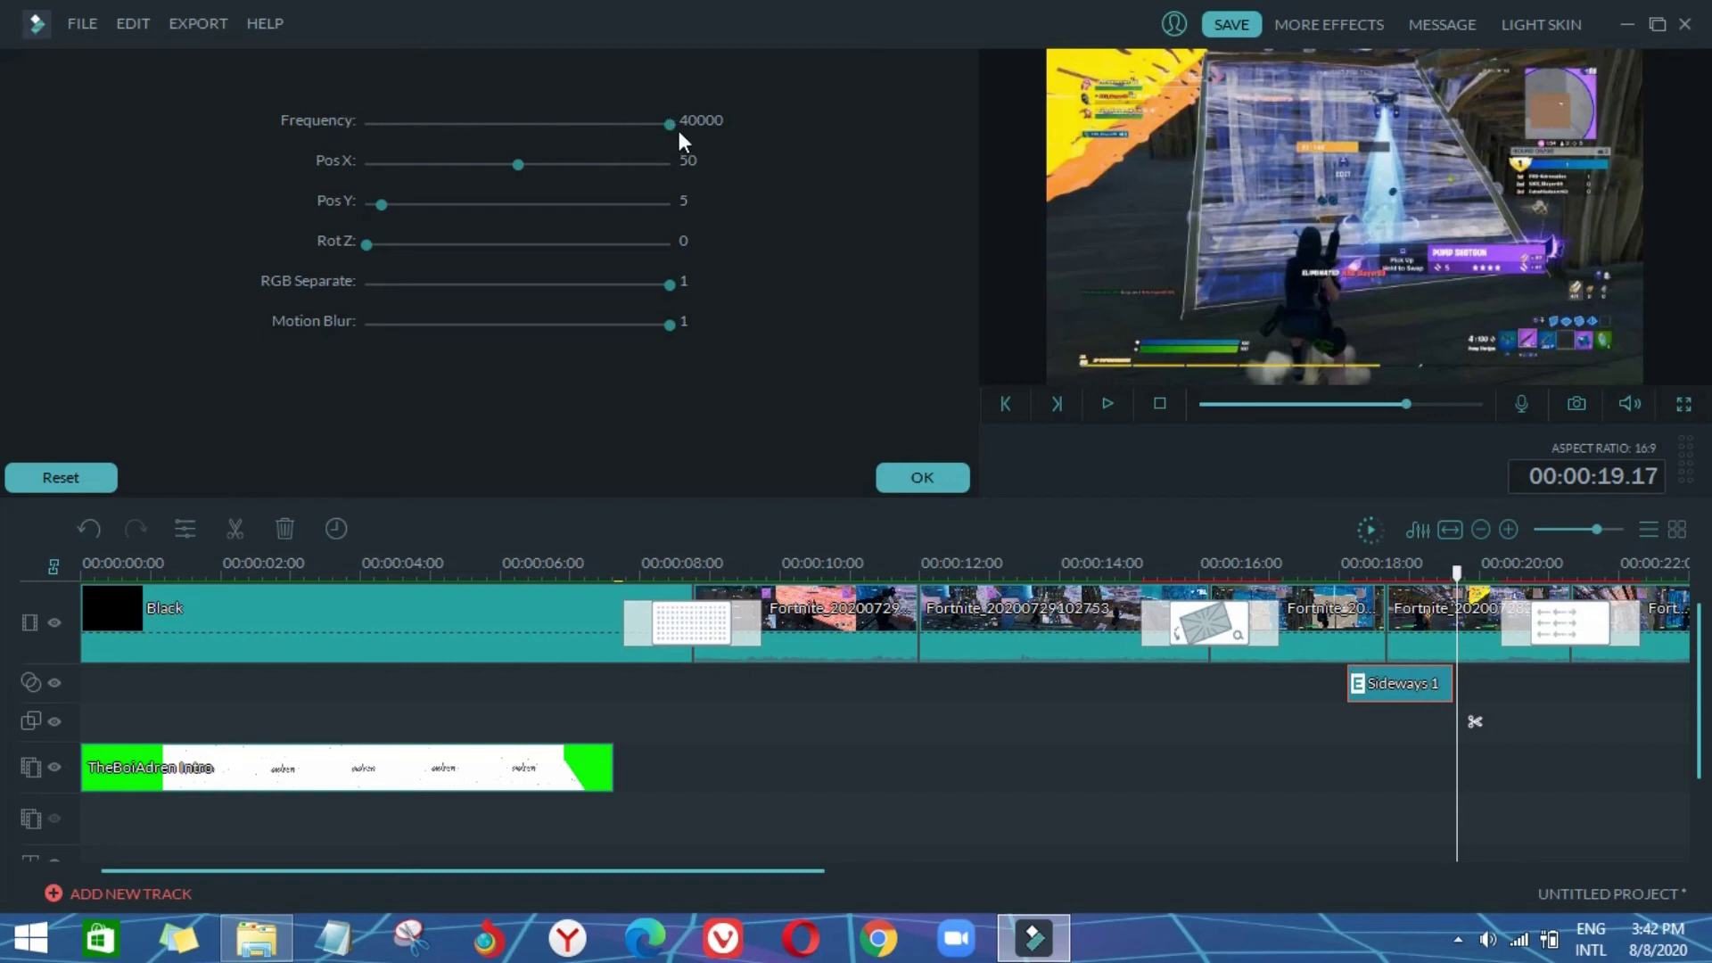
{"action": "left_click_drag", "start_coordinate": [600, 125], "coordinate": [443, 169]}
{"action": "left_click", "coordinate": [883, 474]}
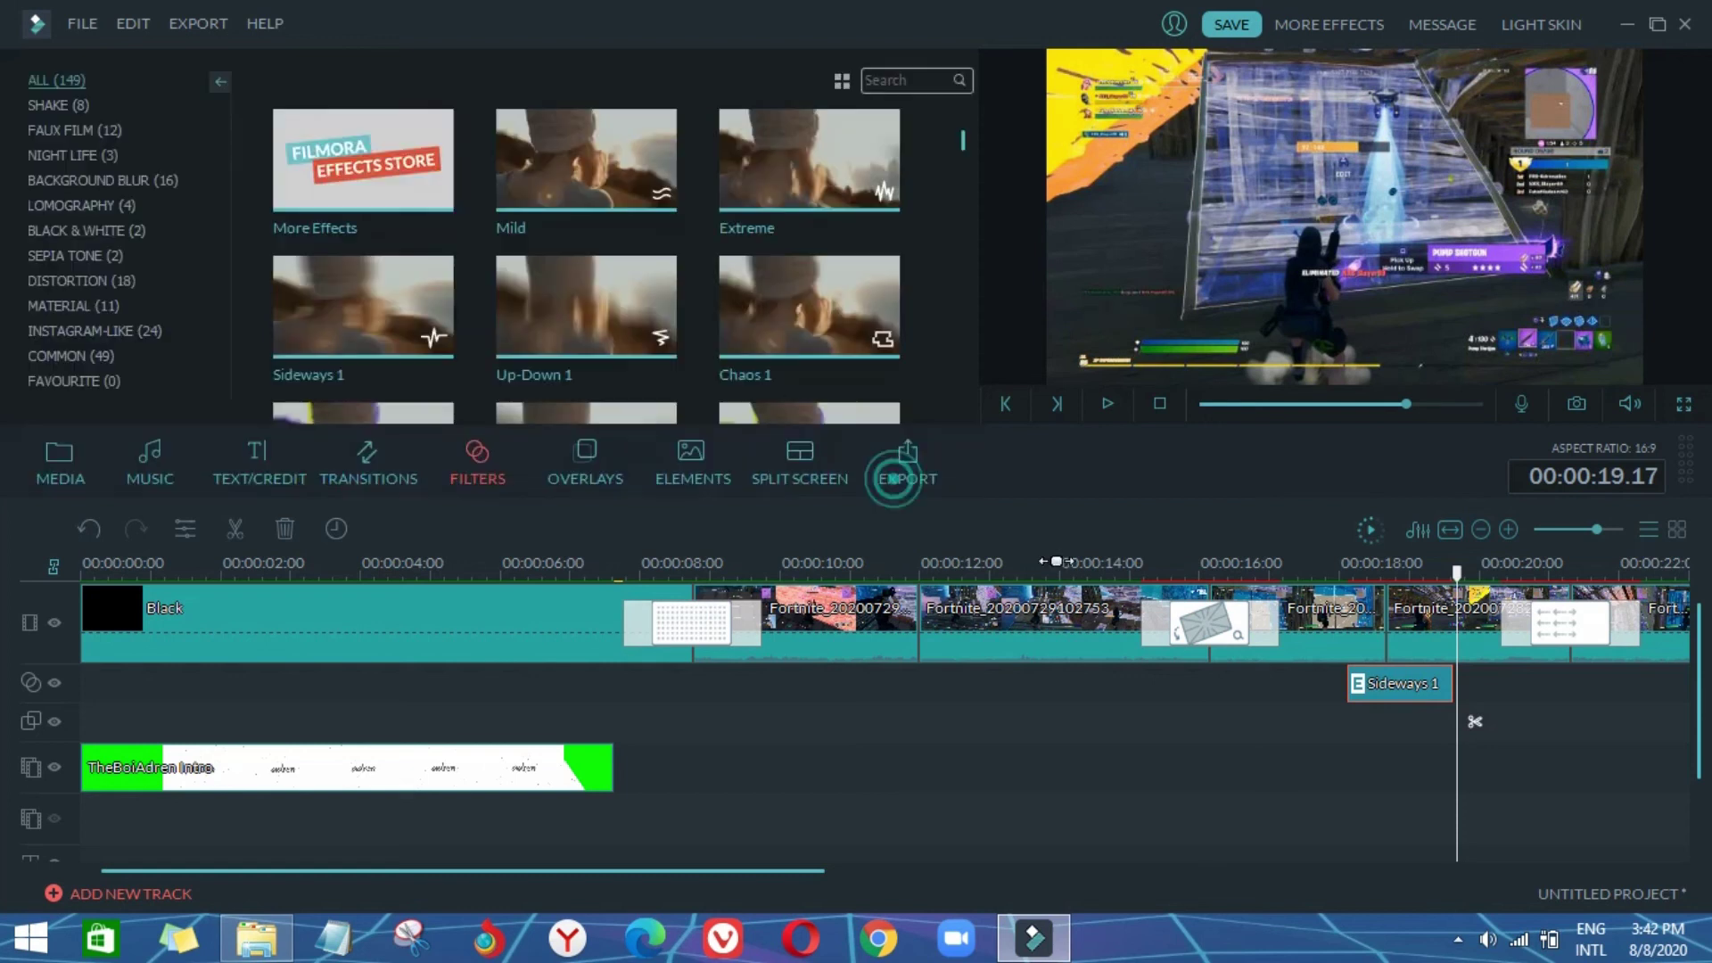
Step: Play back the shake with its lowered frequency, starting from 00:00:17.19 and again from slightly earlier
{"action": "left_click", "coordinate": [1323, 572]}
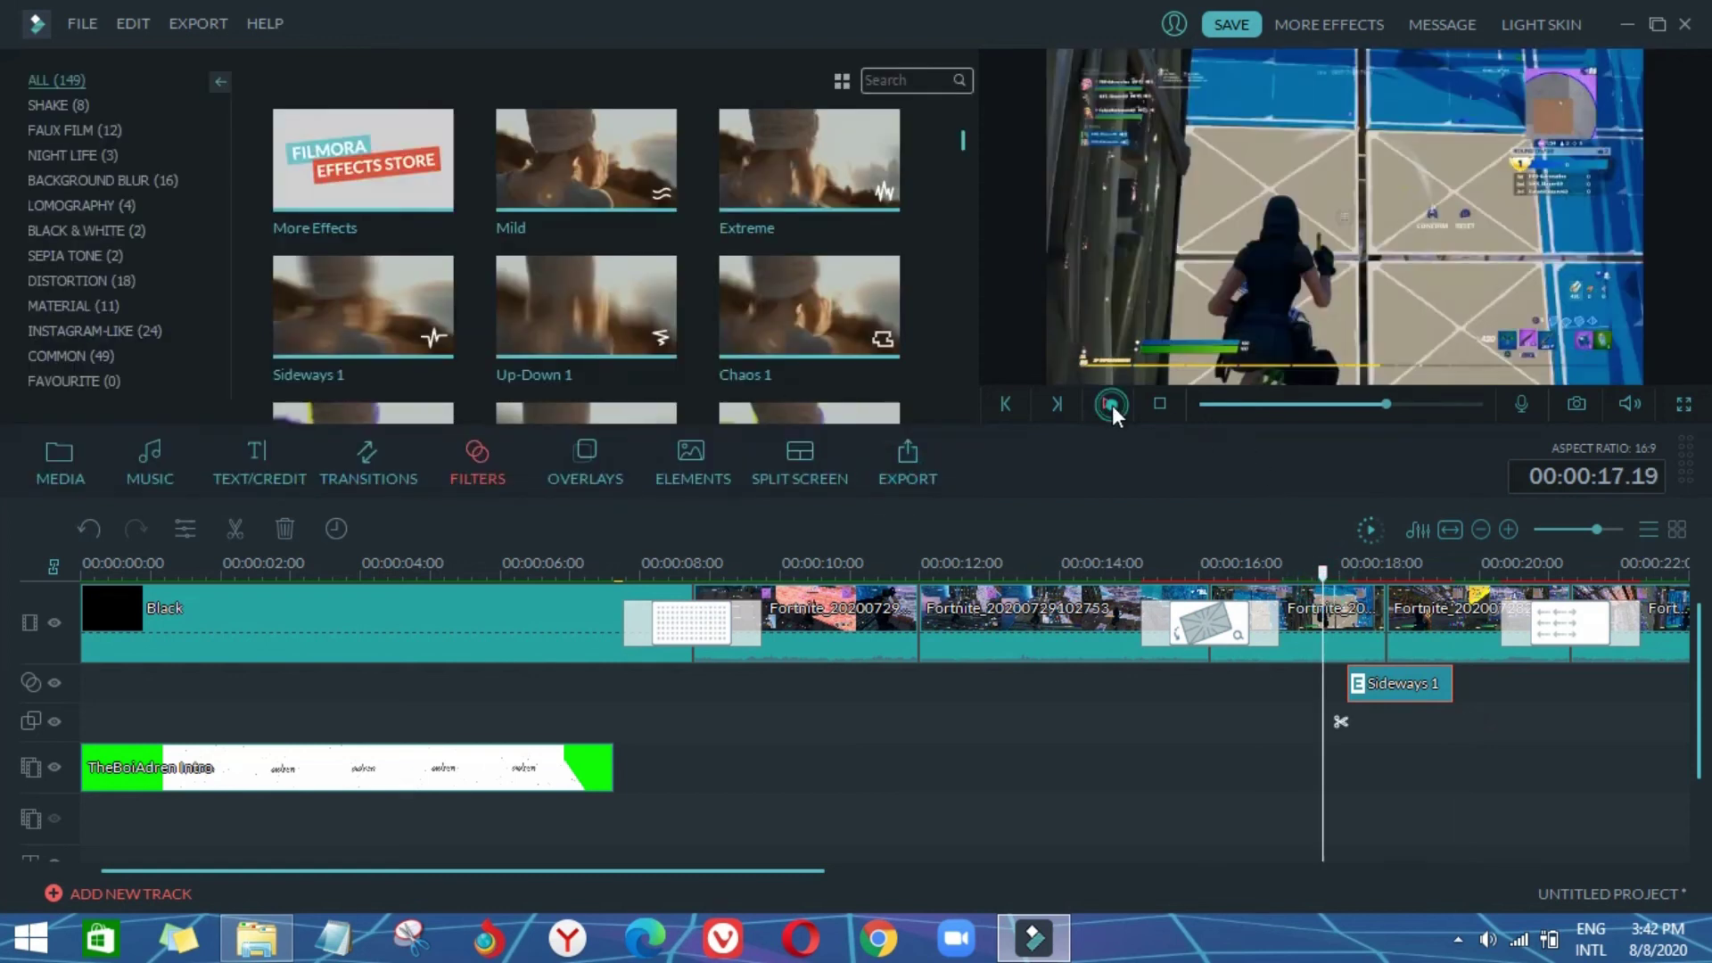
{"action": "left_click", "coordinate": [1111, 405]}
{"action": "left_click", "coordinate": [1111, 404]}
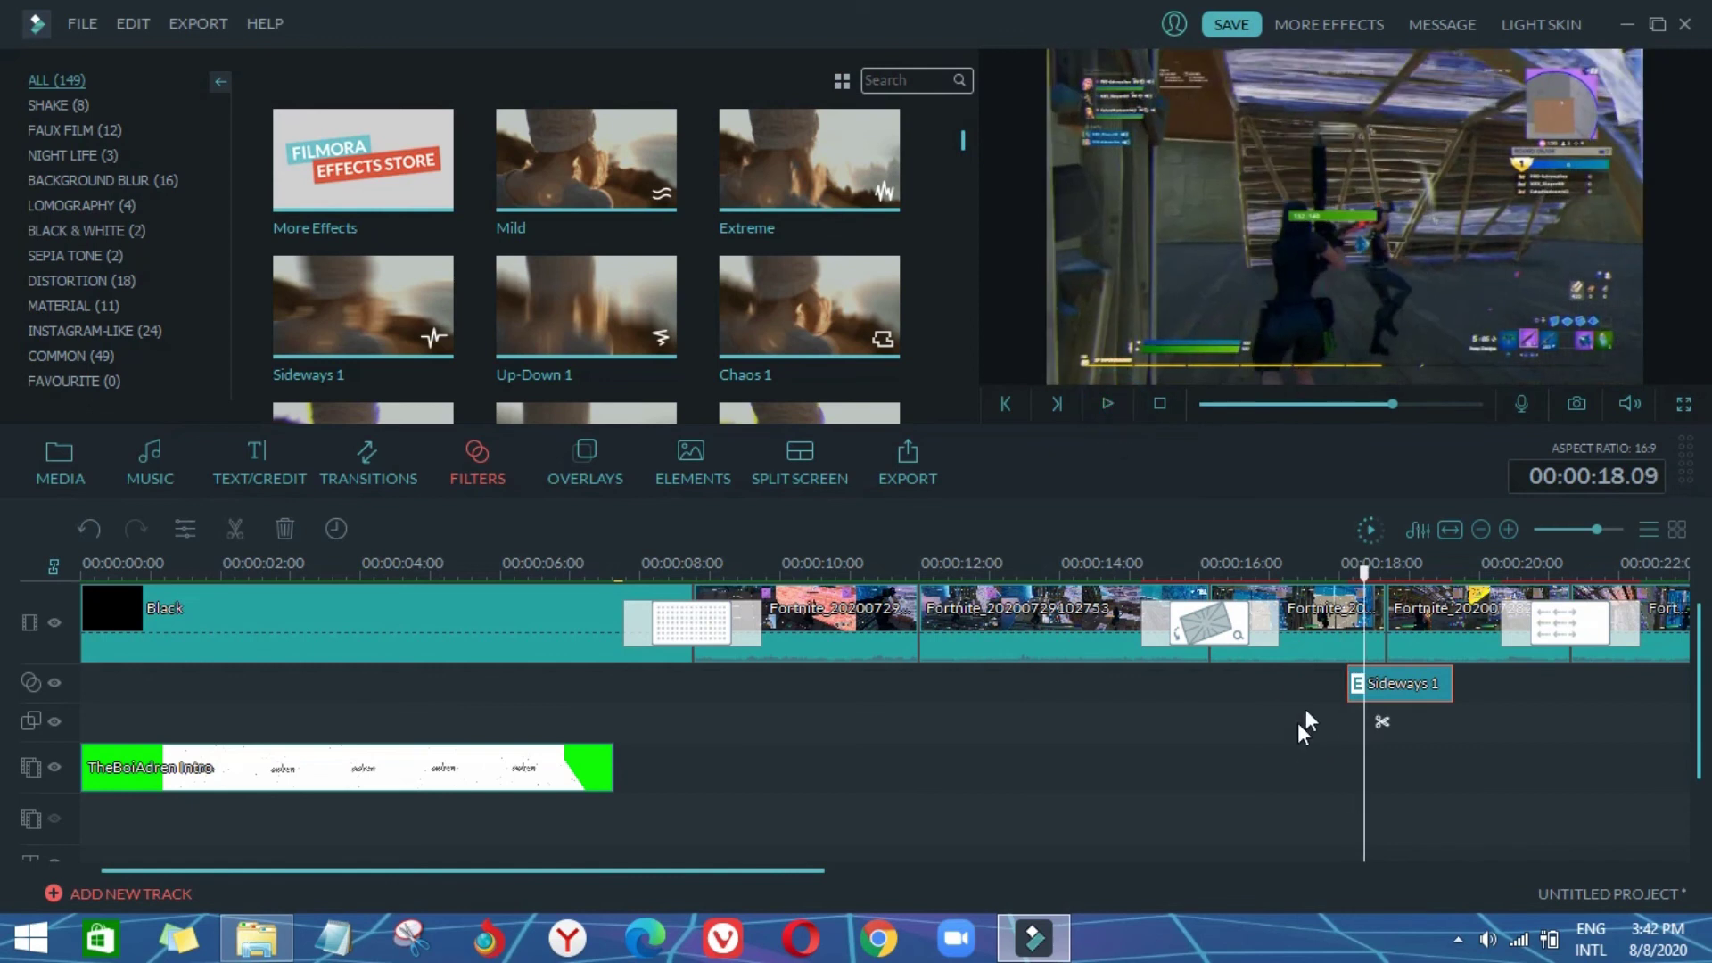
{"action": "left_click", "coordinate": [1295, 574]}
{"action": "left_click", "coordinate": [1106, 406]}
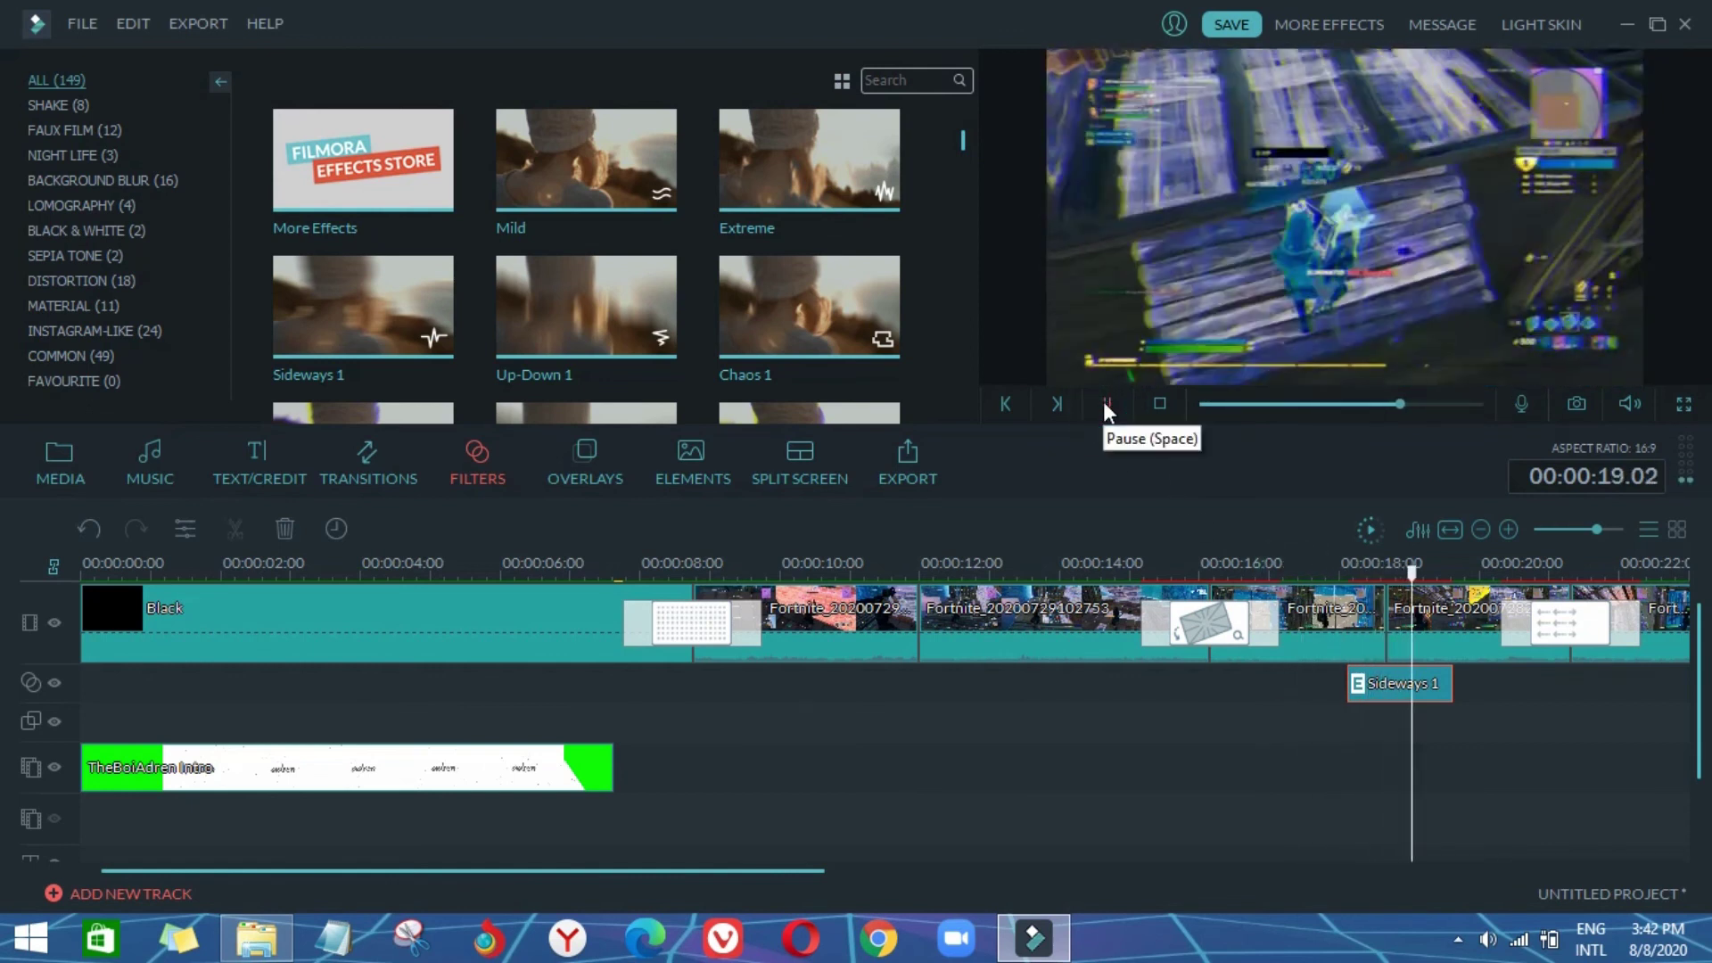
{"action": "left_click", "coordinate": [1106, 403]}
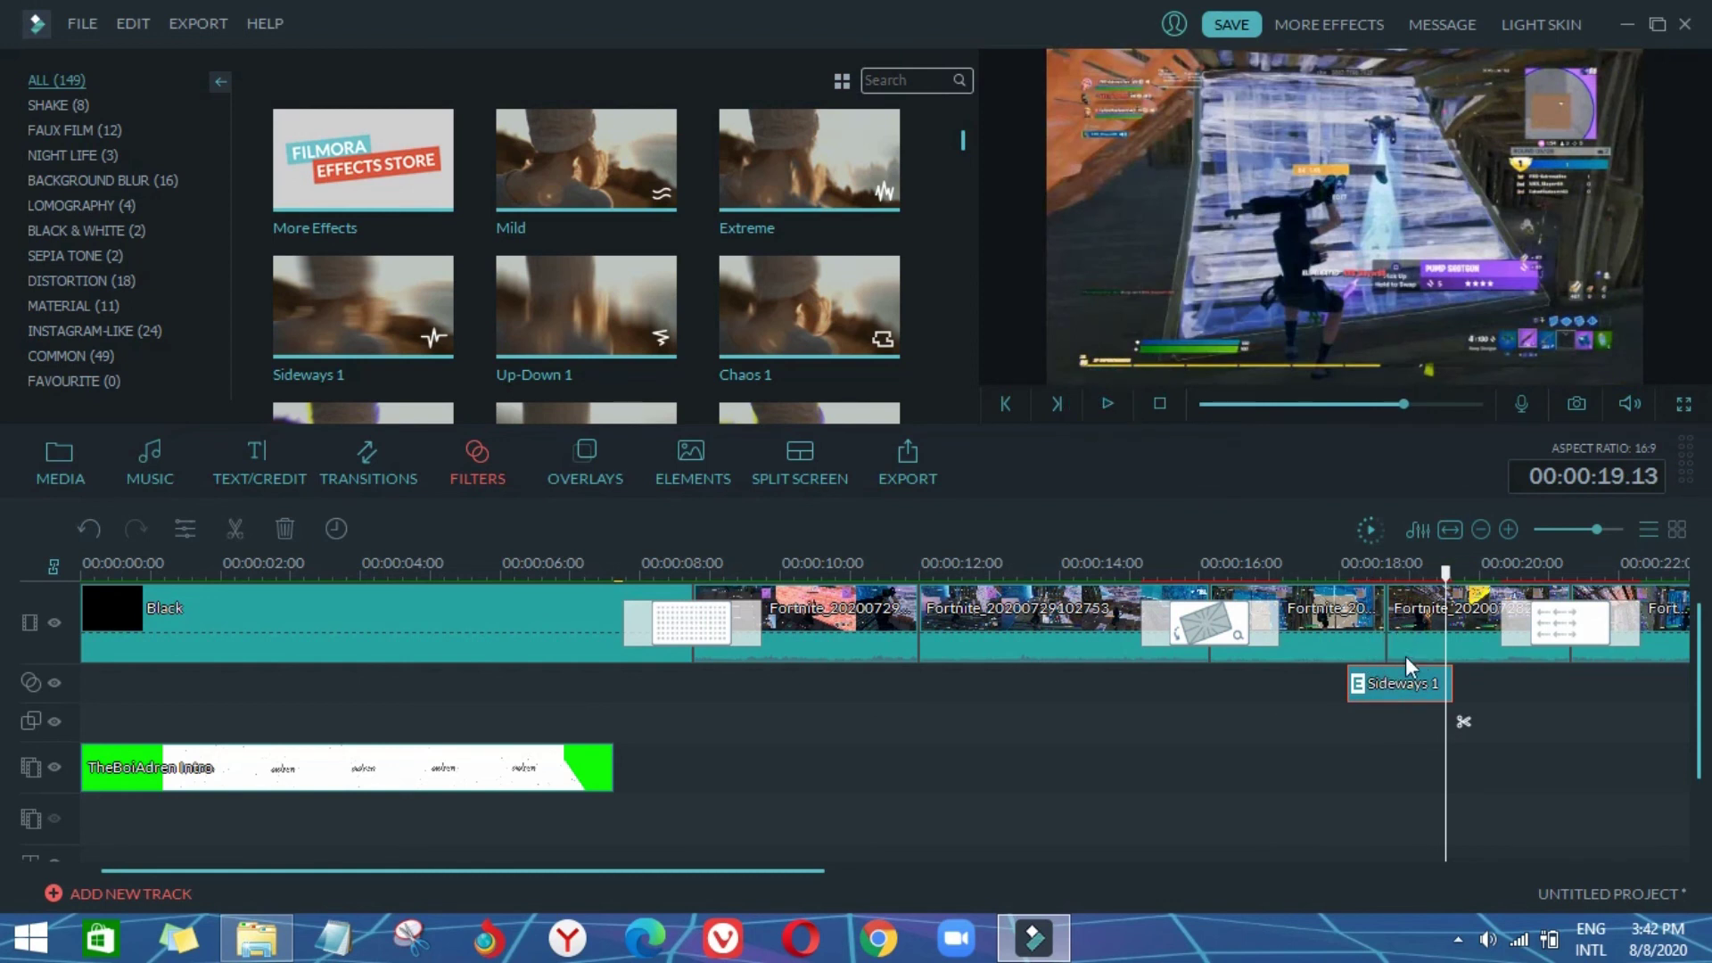
Step: Play back the montage from 00:00:17.03 to 00:00:23.20 to find the next moment for a shake filter
{"action": "left_click", "coordinate": [1282, 574]}
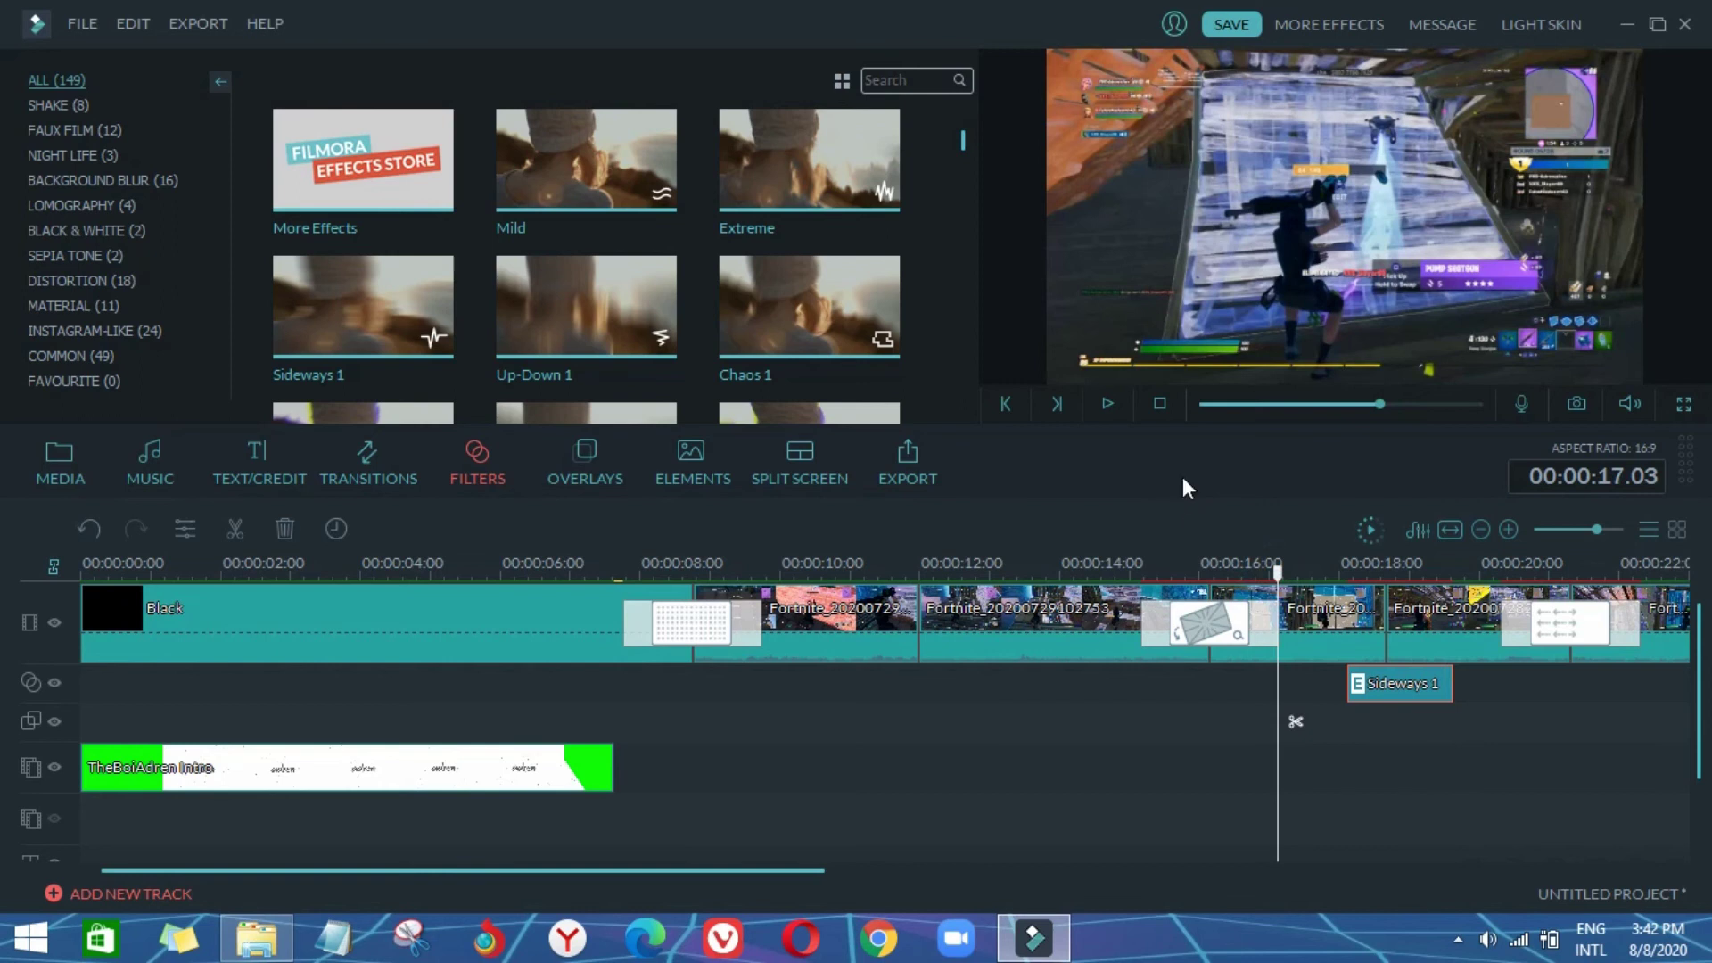
{"action": "left_click", "coordinate": [1369, 528]}
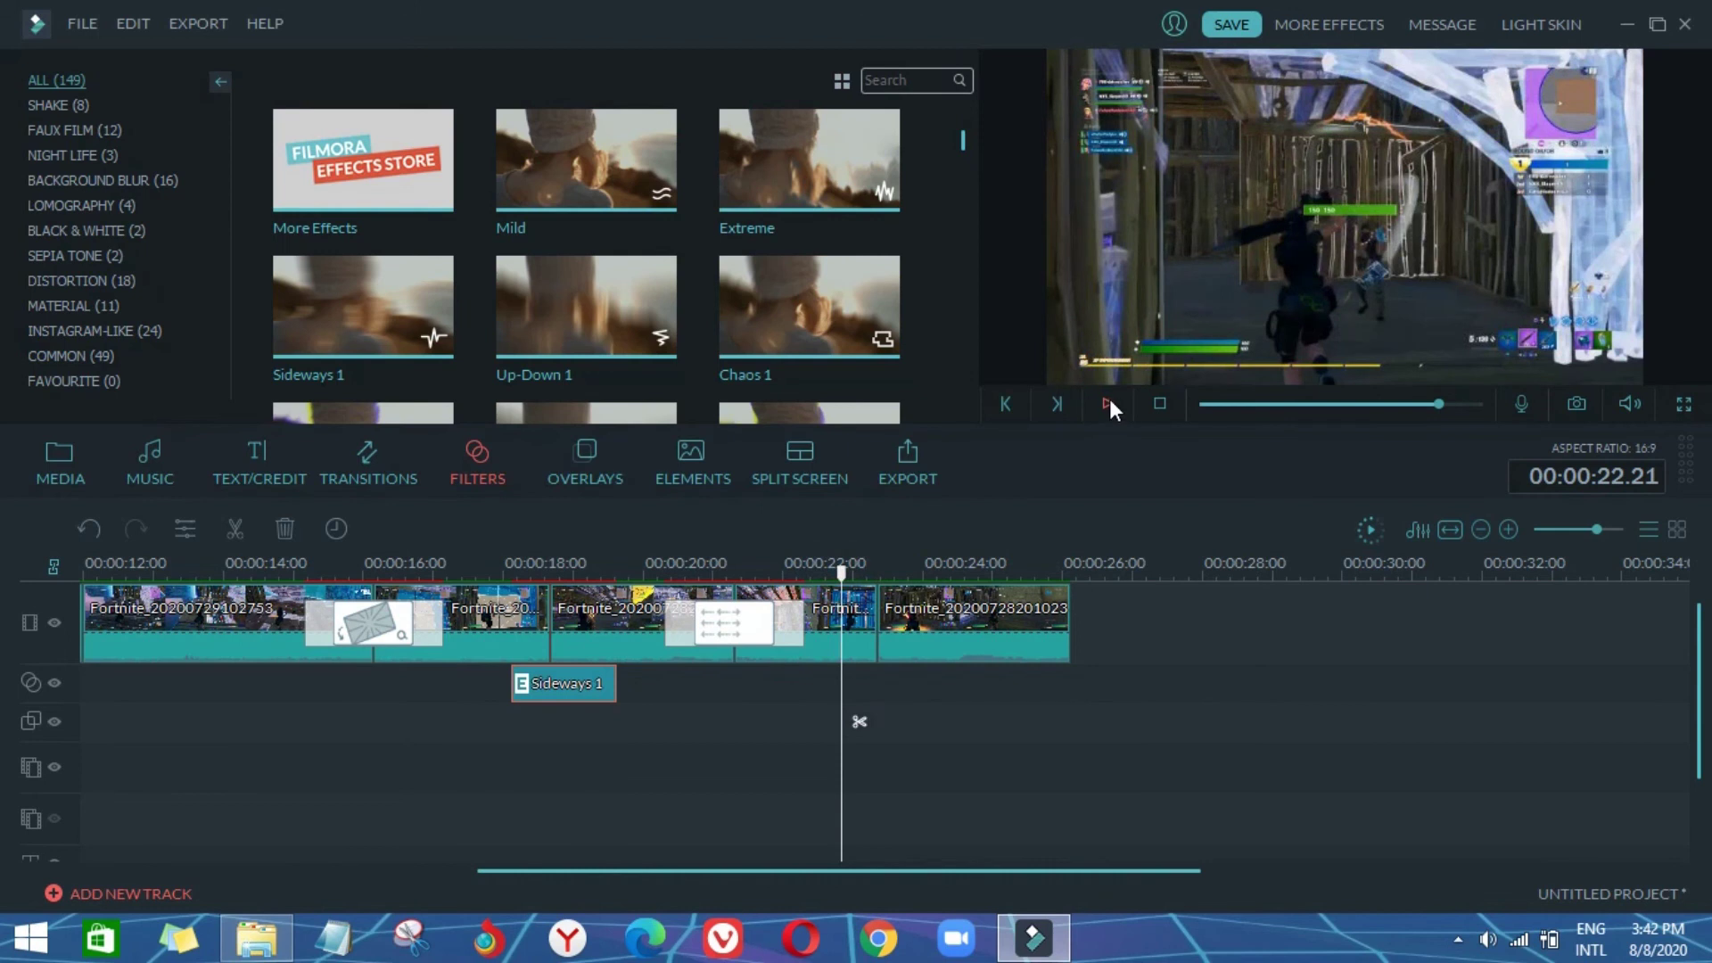
{"action": "left_click", "coordinate": [1110, 399]}
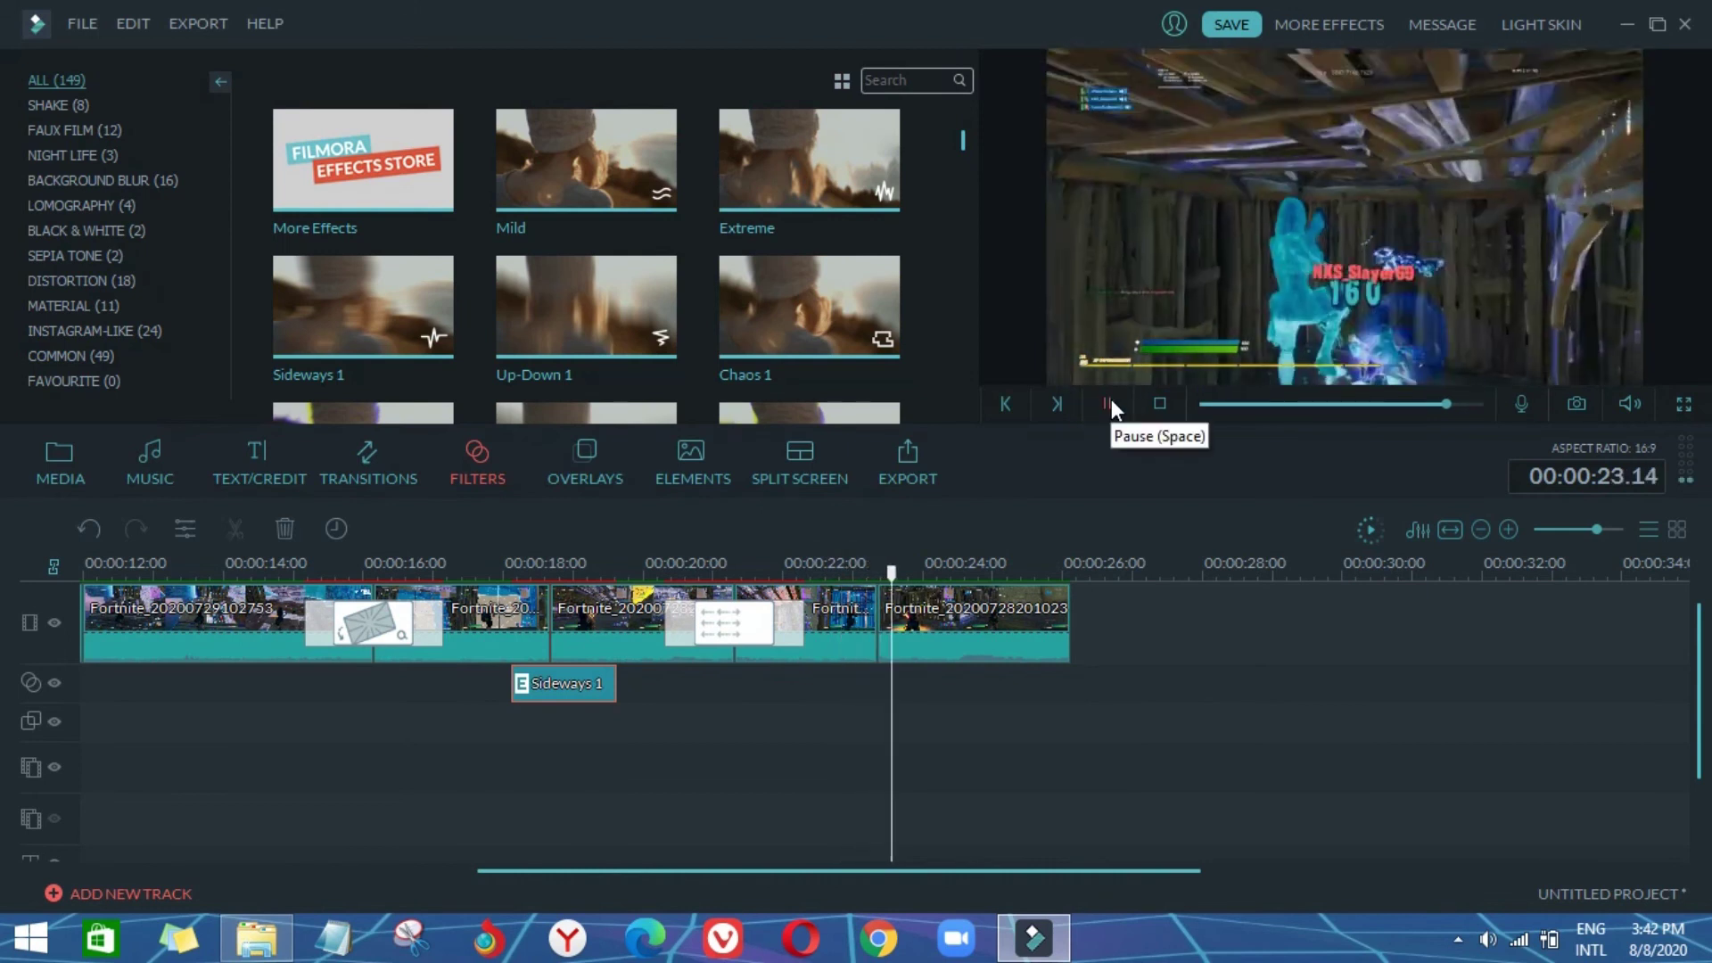
{"action": "left_click", "coordinate": [1112, 398]}
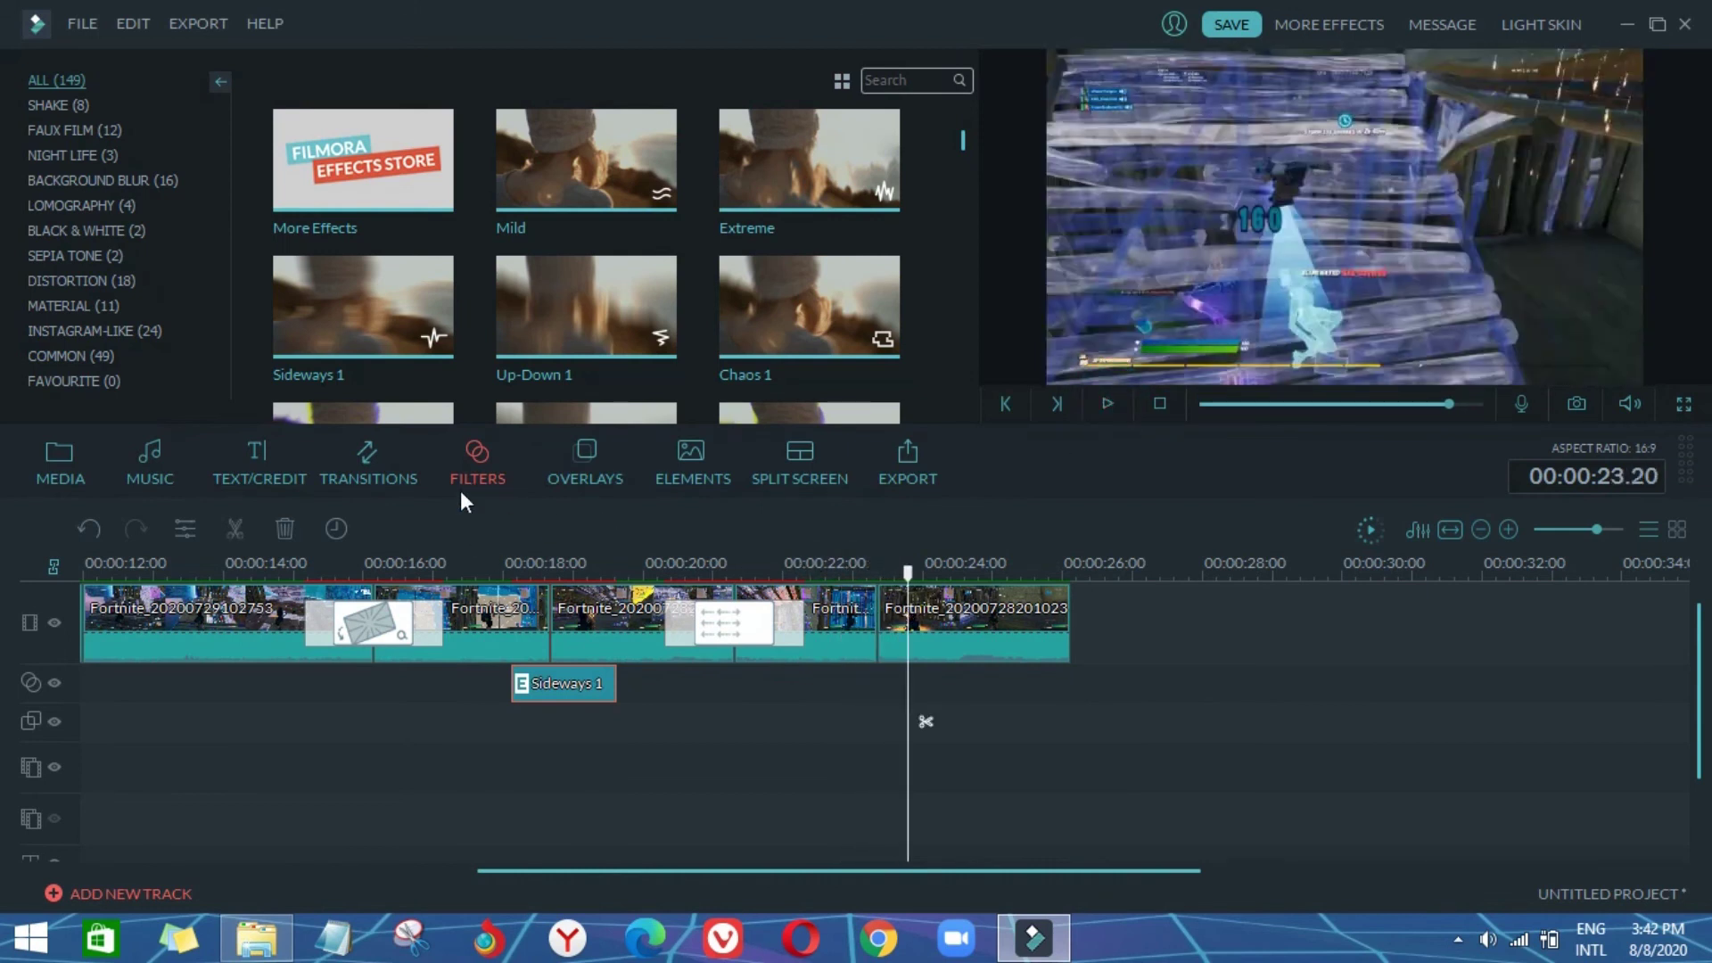
Step: Copy the Sideways 1 filter and paste the copy on the same track at 00:00:22.18
{"action": "left_click", "coordinate": [554, 676]}
{"action": "left_click_drag", "start_coordinate": [908, 640], "coordinate": [838, 609]}
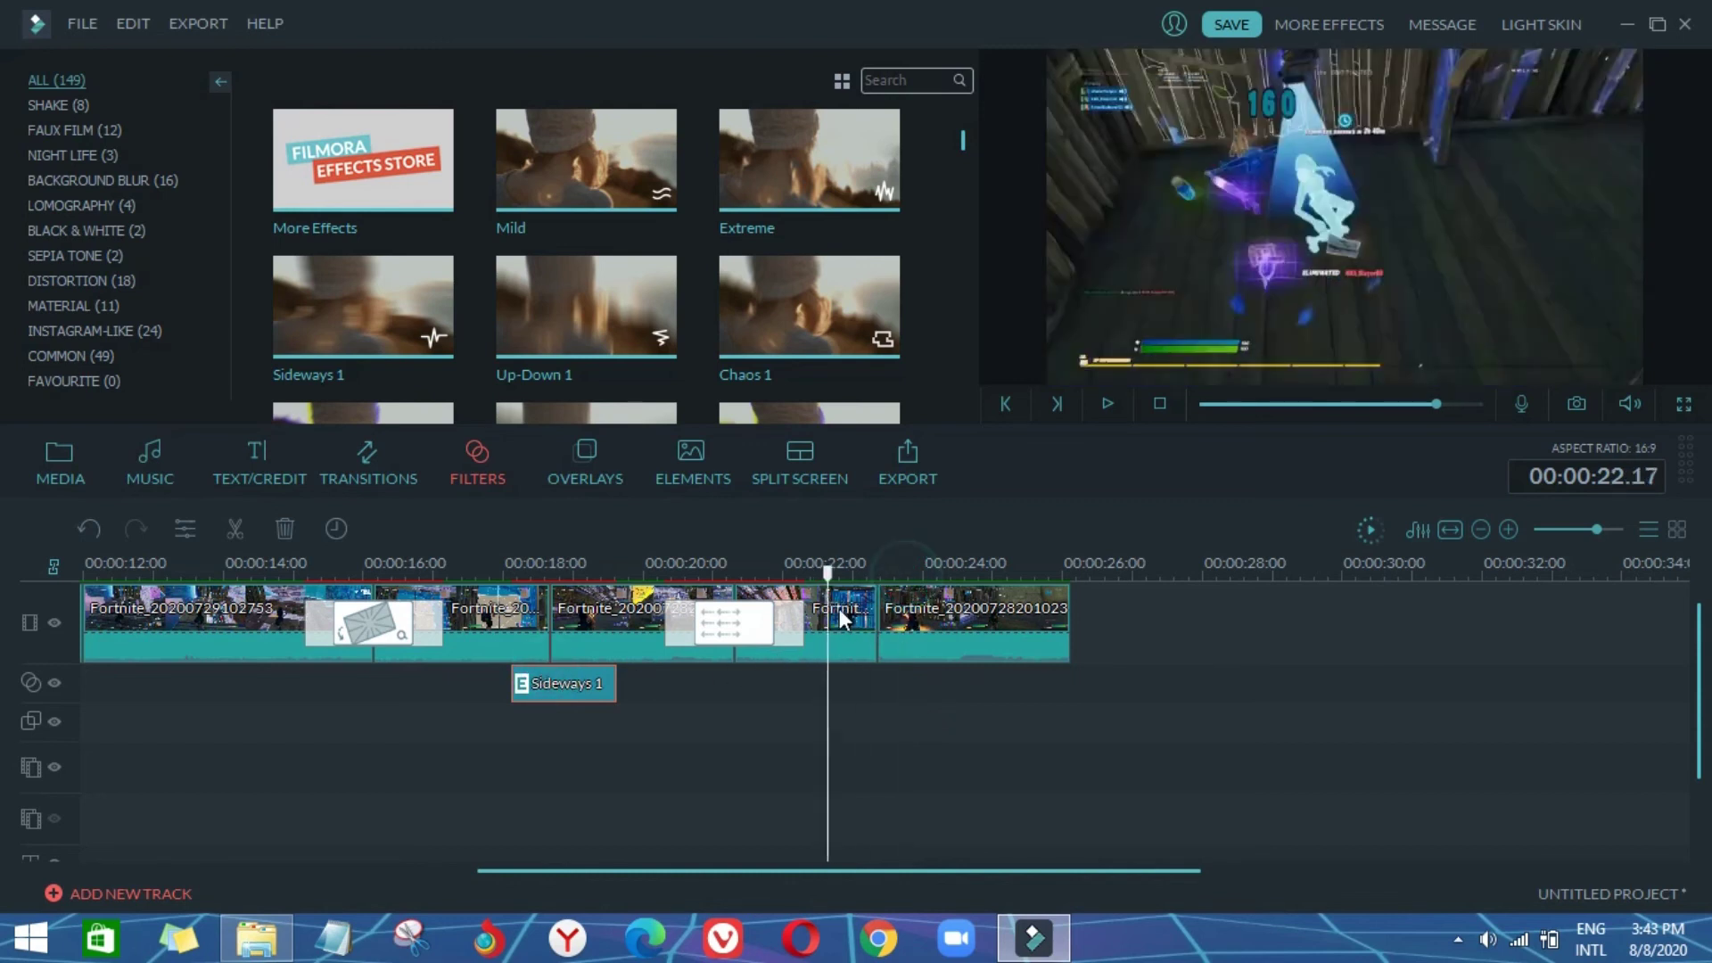
{"action": "left_click", "coordinate": [860, 694]}
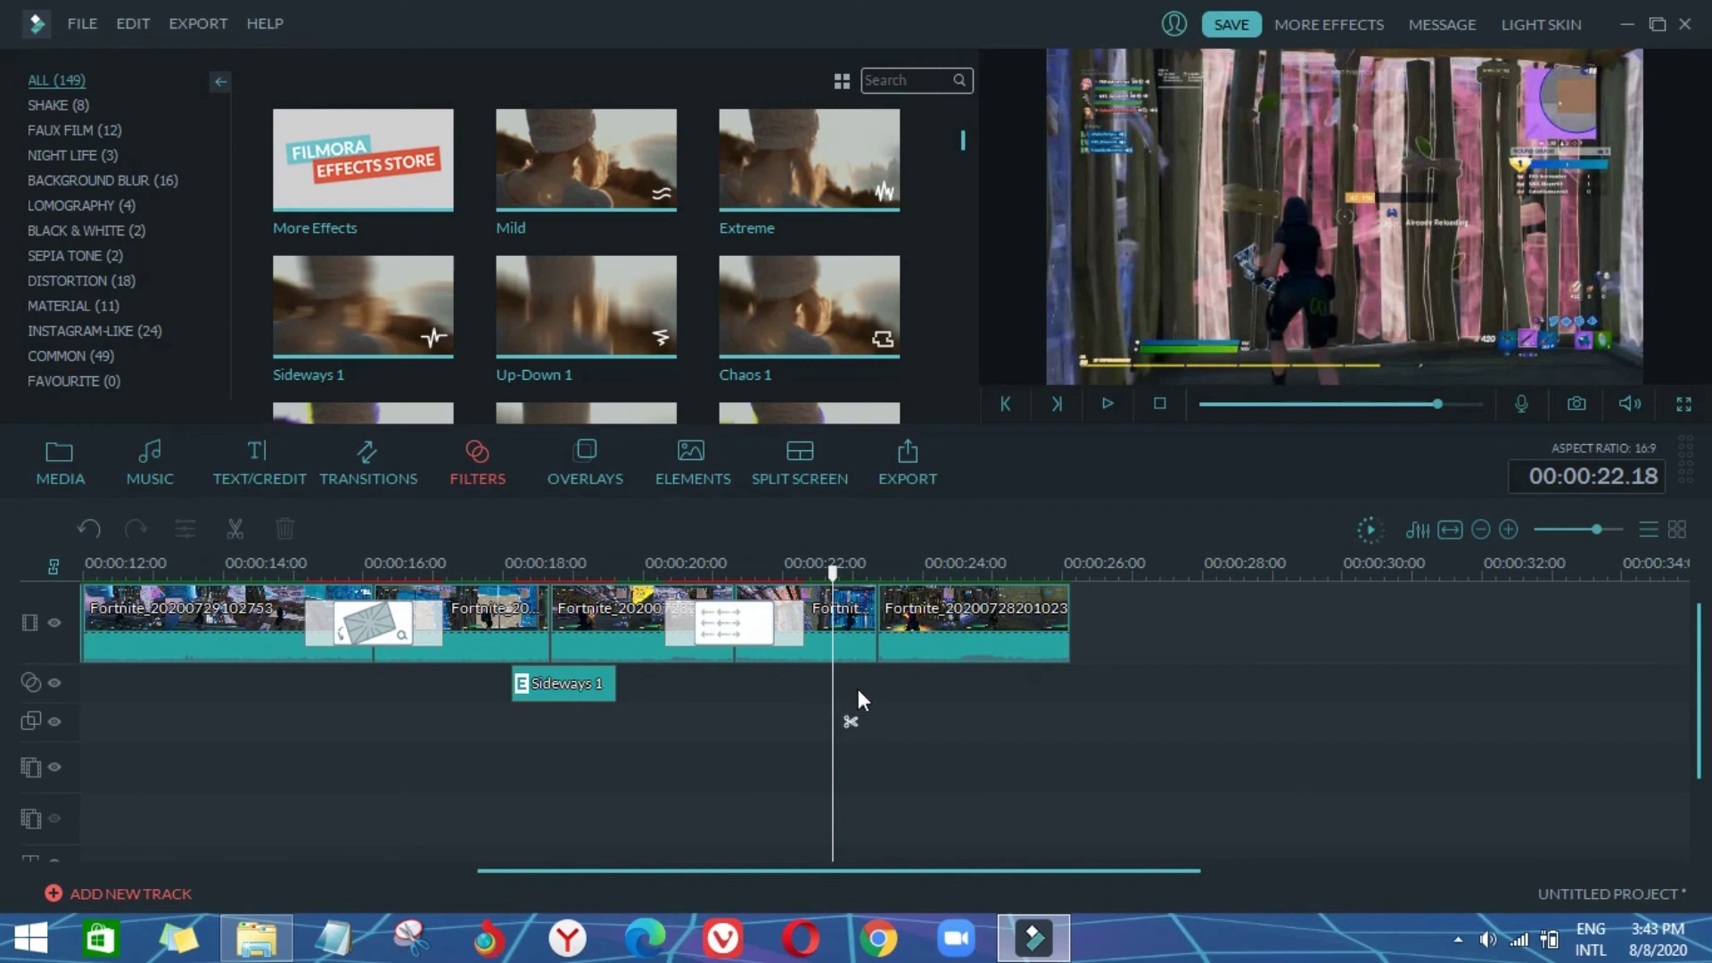
{"action": "key", "text": "ctrl+v"}
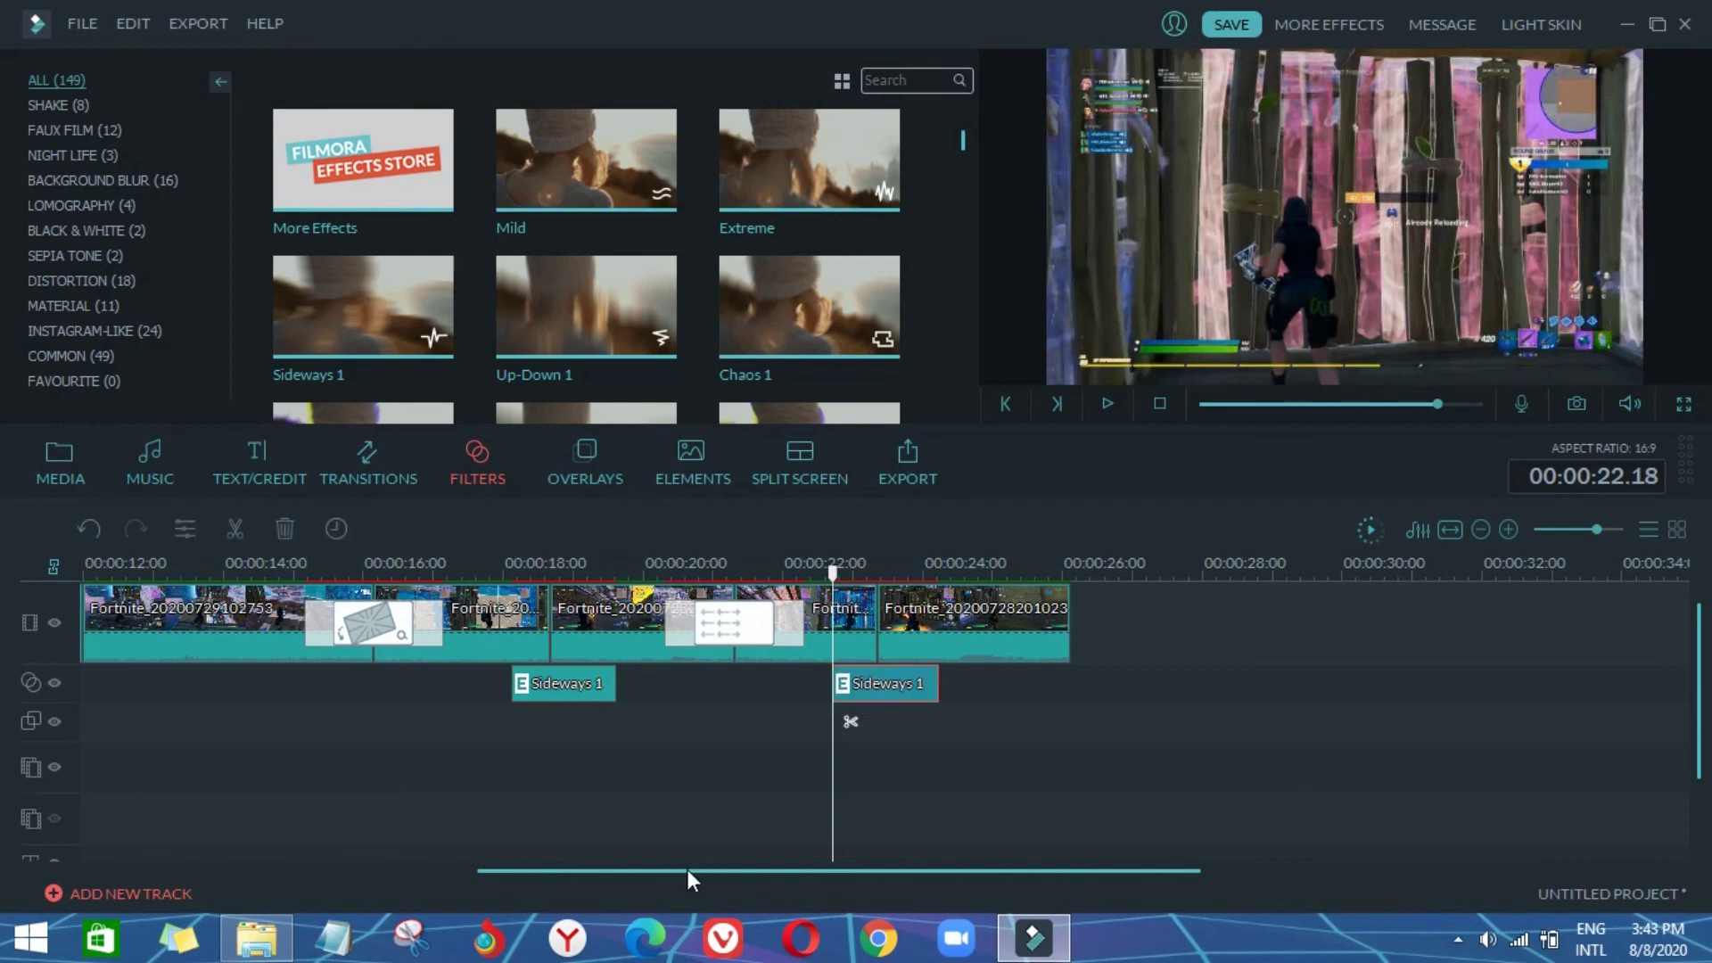
{"action": "left_click_drag", "start_coordinate": [688, 870], "coordinate": [748, 870]}
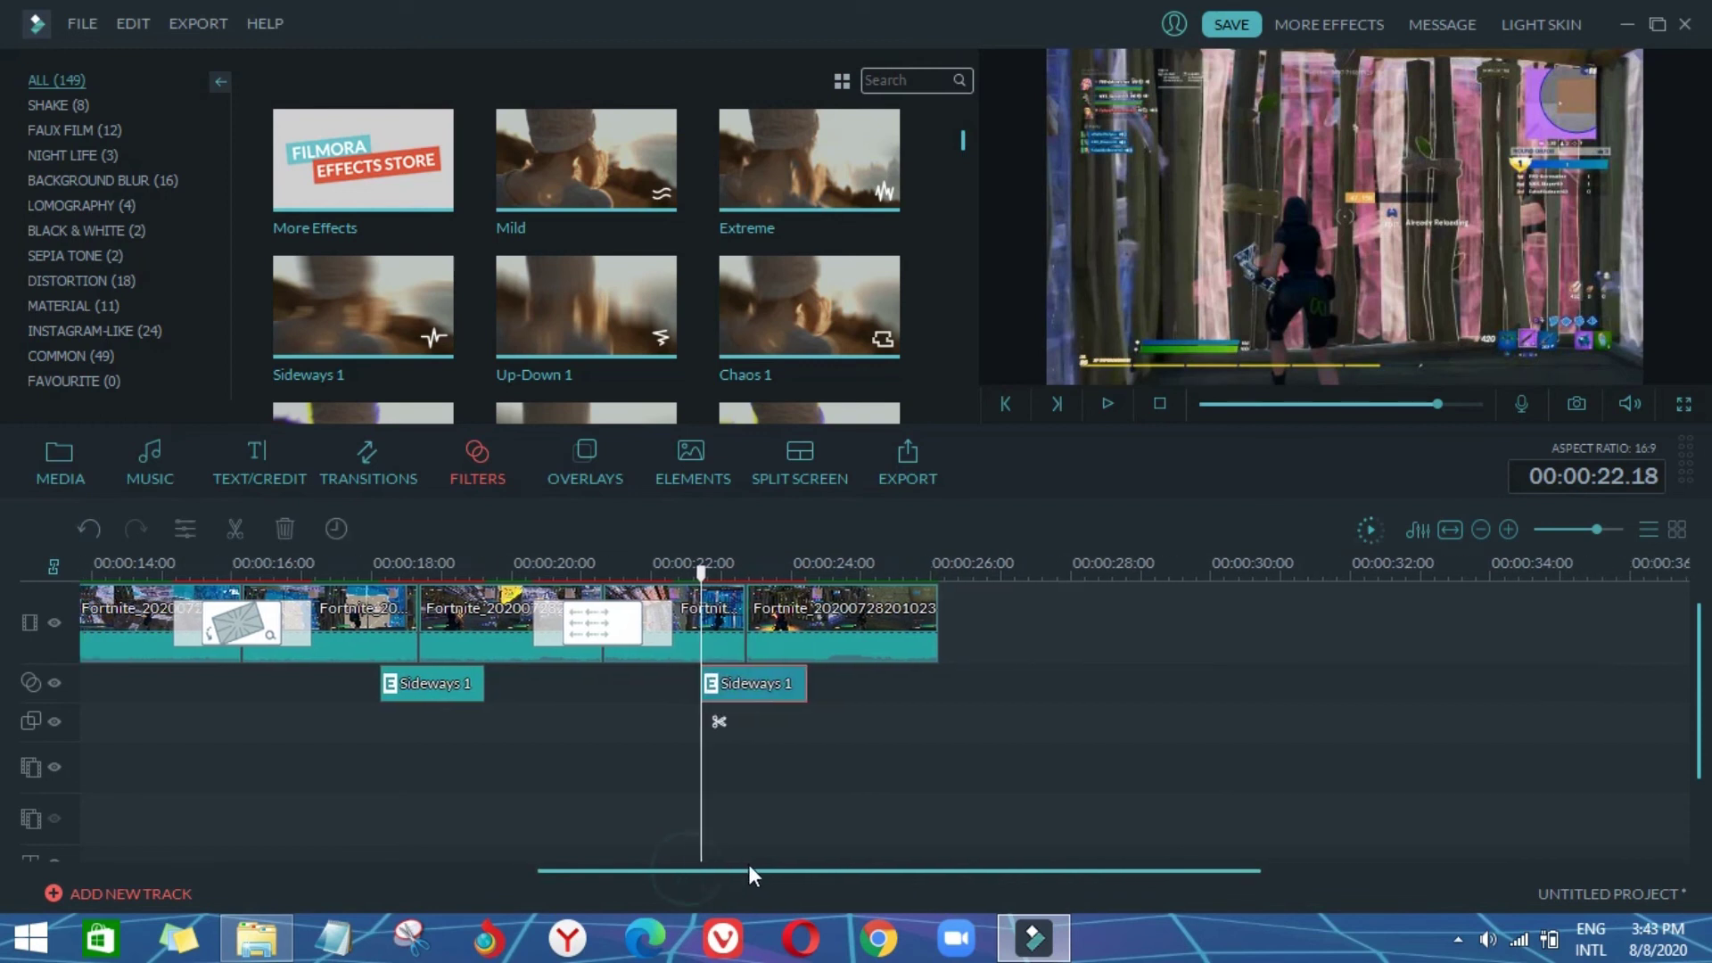
{"action": "left_click", "coordinate": [725, 685]}
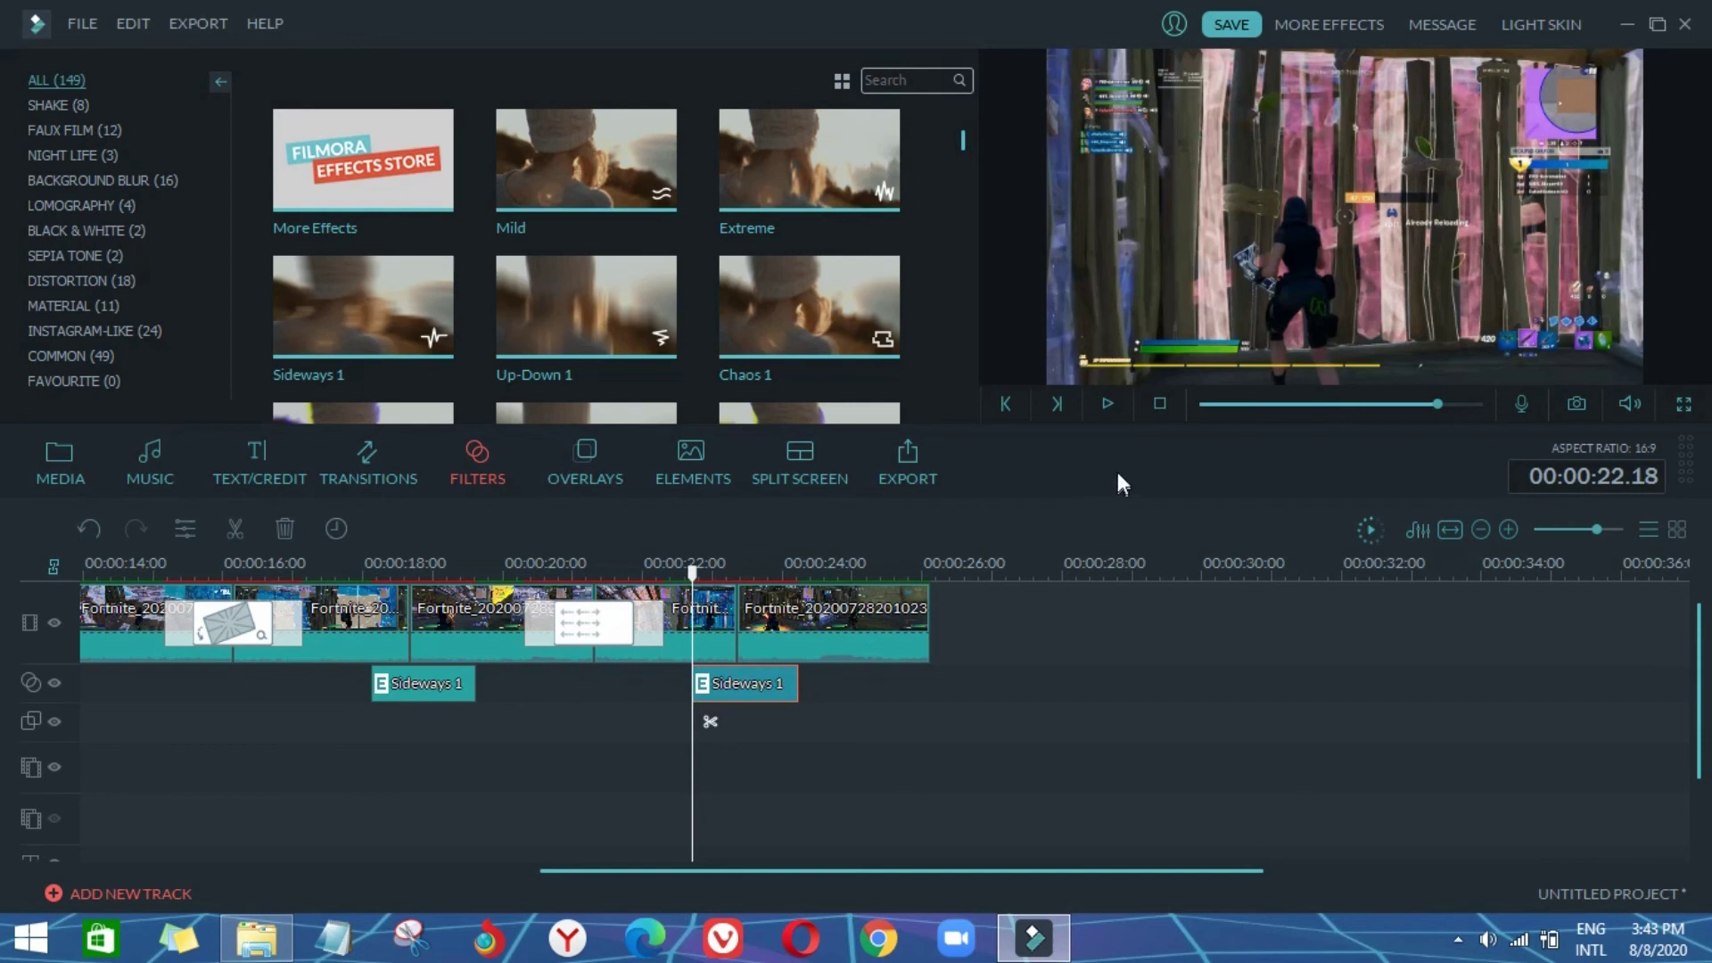
Step: Play back the second Sideways 1 filter from 00:00:22.18 and review the end of the last gameplay clip
{"action": "left_click", "coordinate": [1106, 405]}
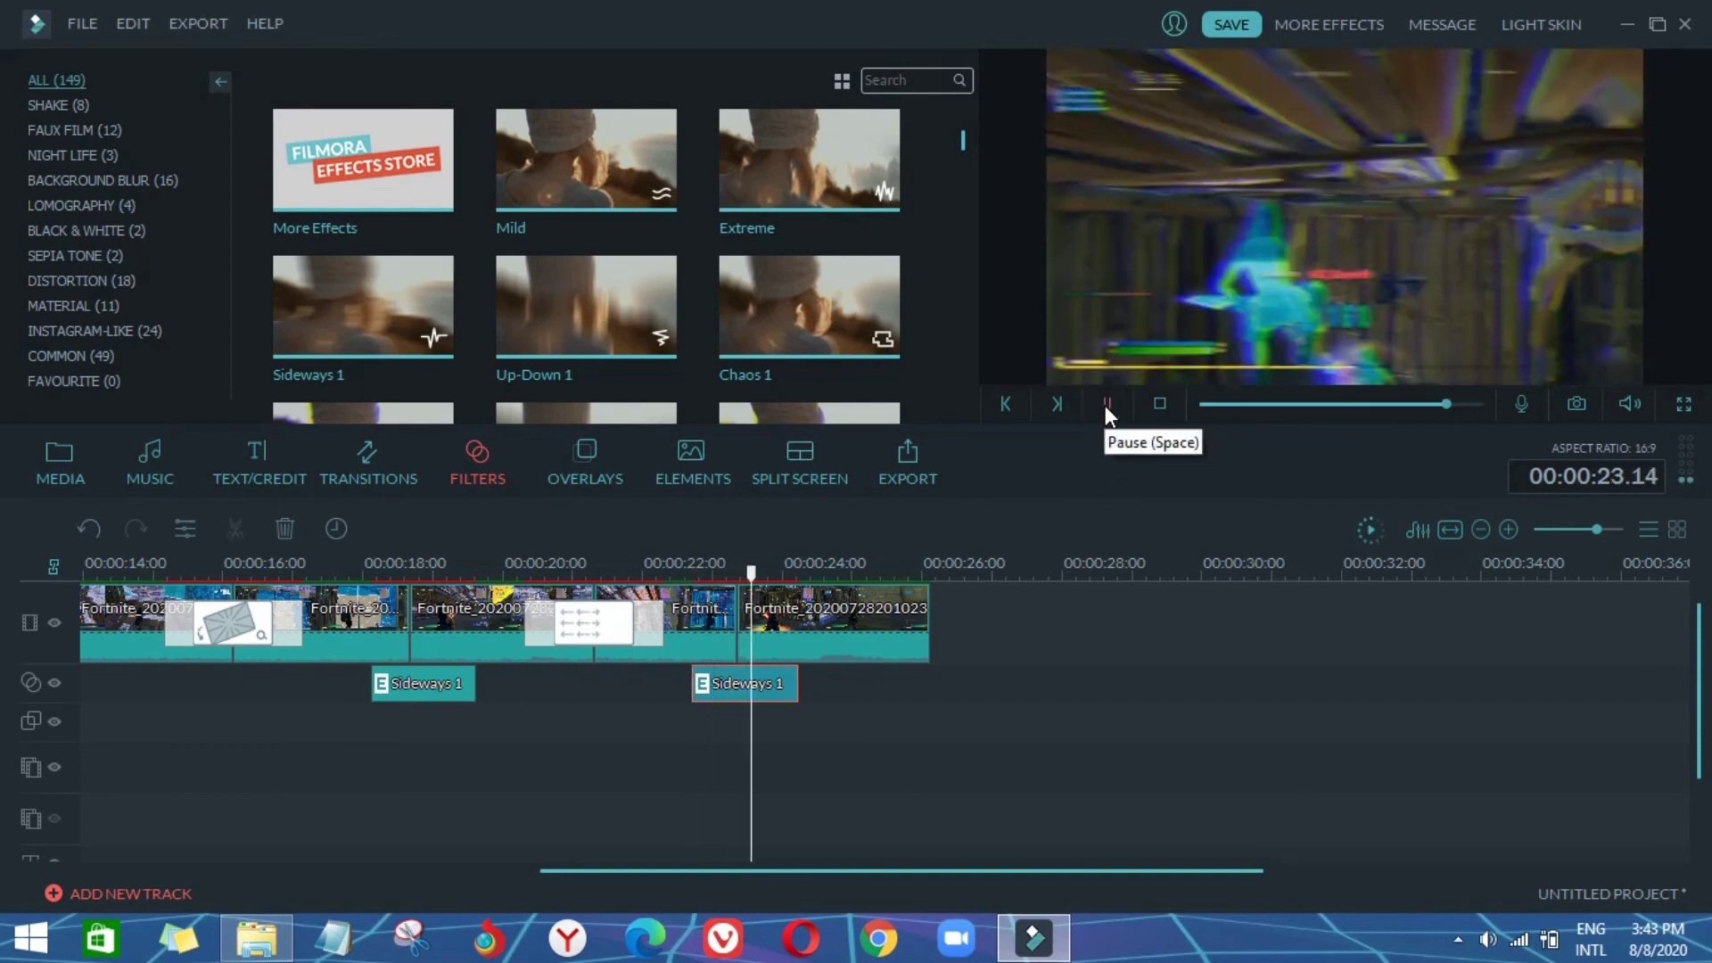
{"action": "left_click", "coordinate": [1105, 405]}
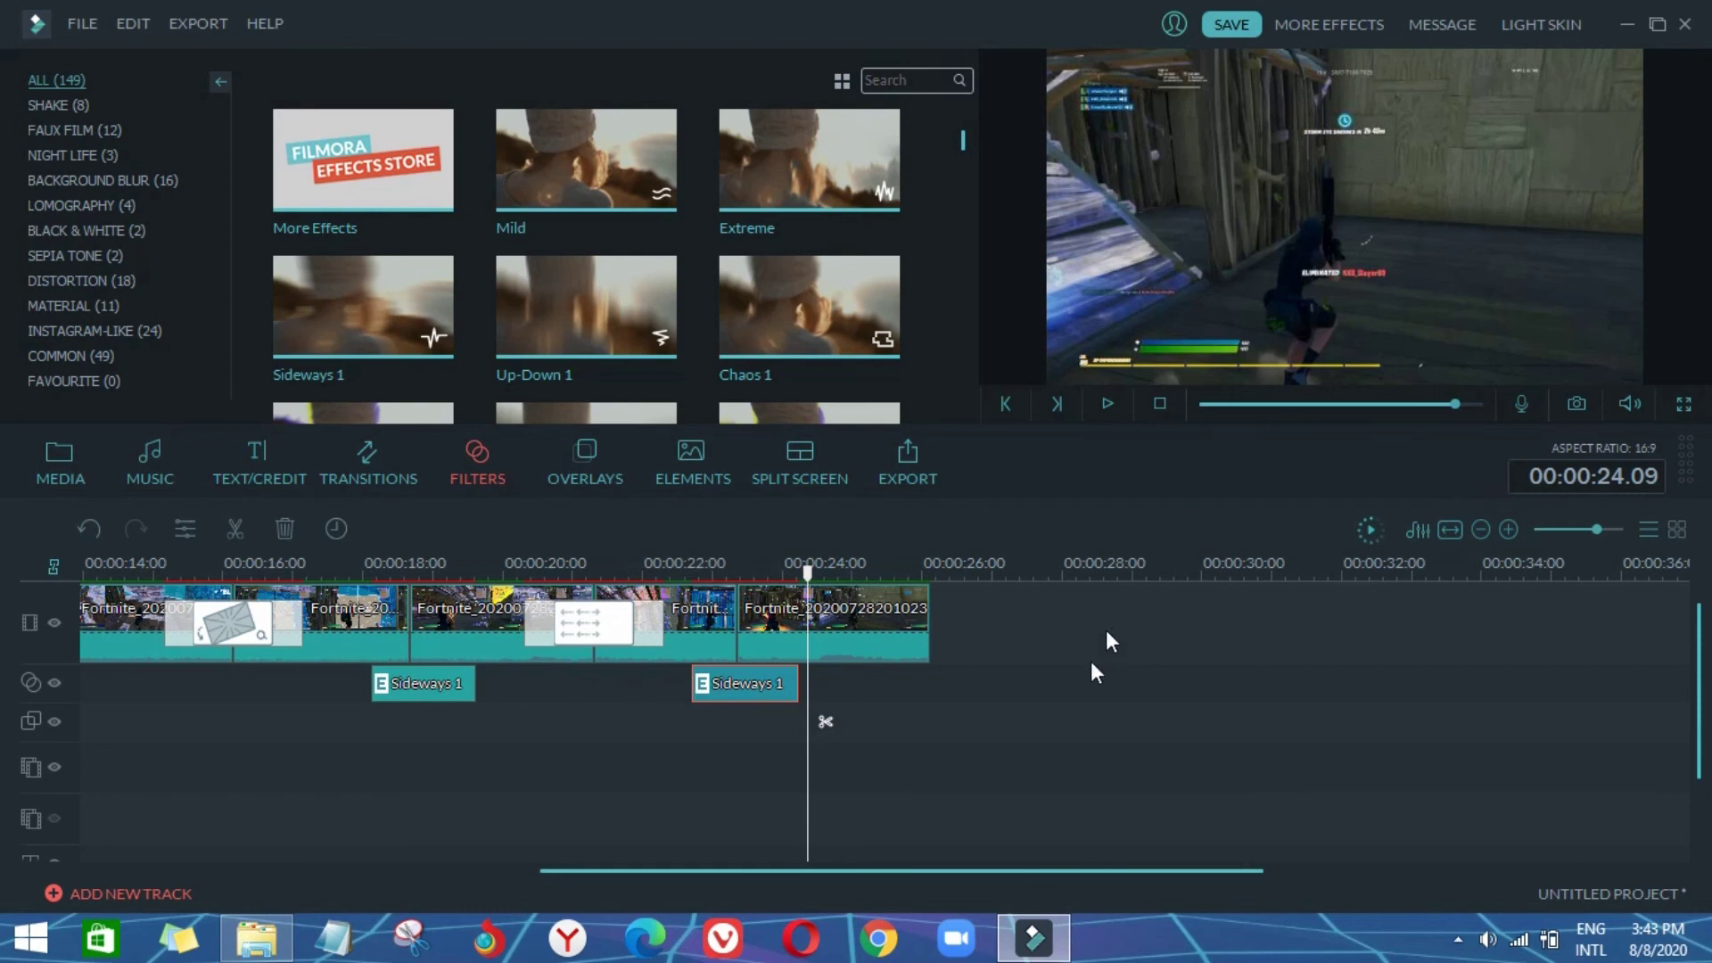
{"action": "scroll", "coordinate": [1684, 749], "scroll_direction": "down", "scroll_amount": 3}
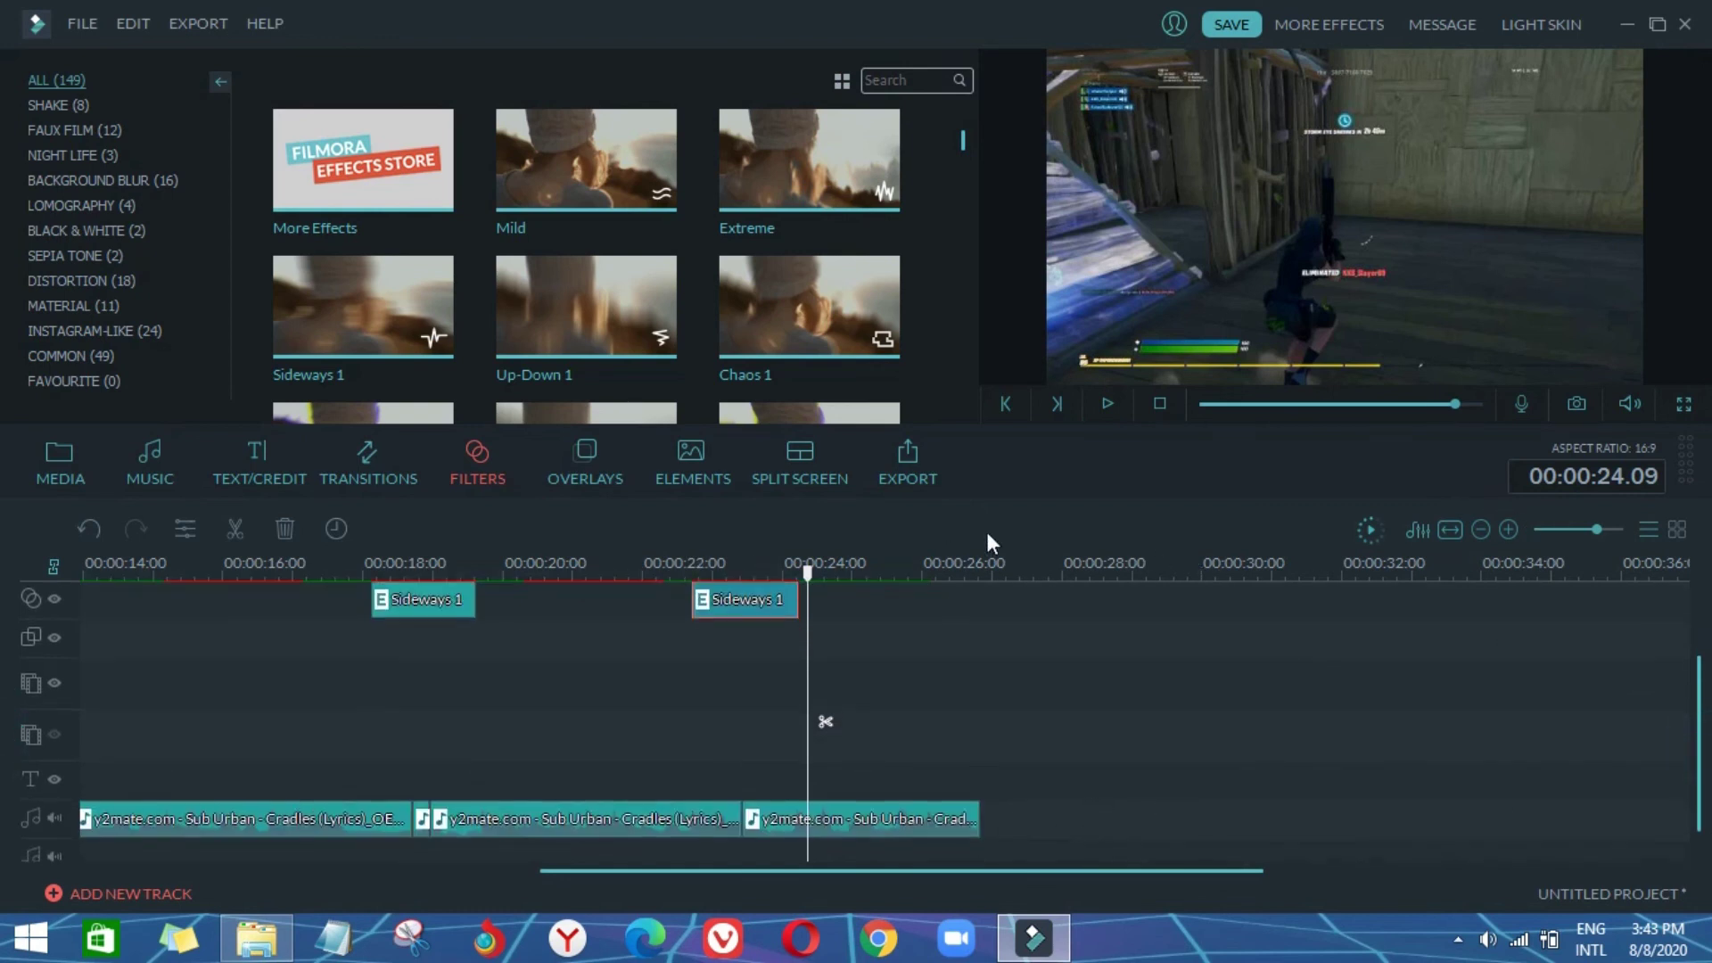
{"action": "left_click", "coordinate": [1107, 406]}
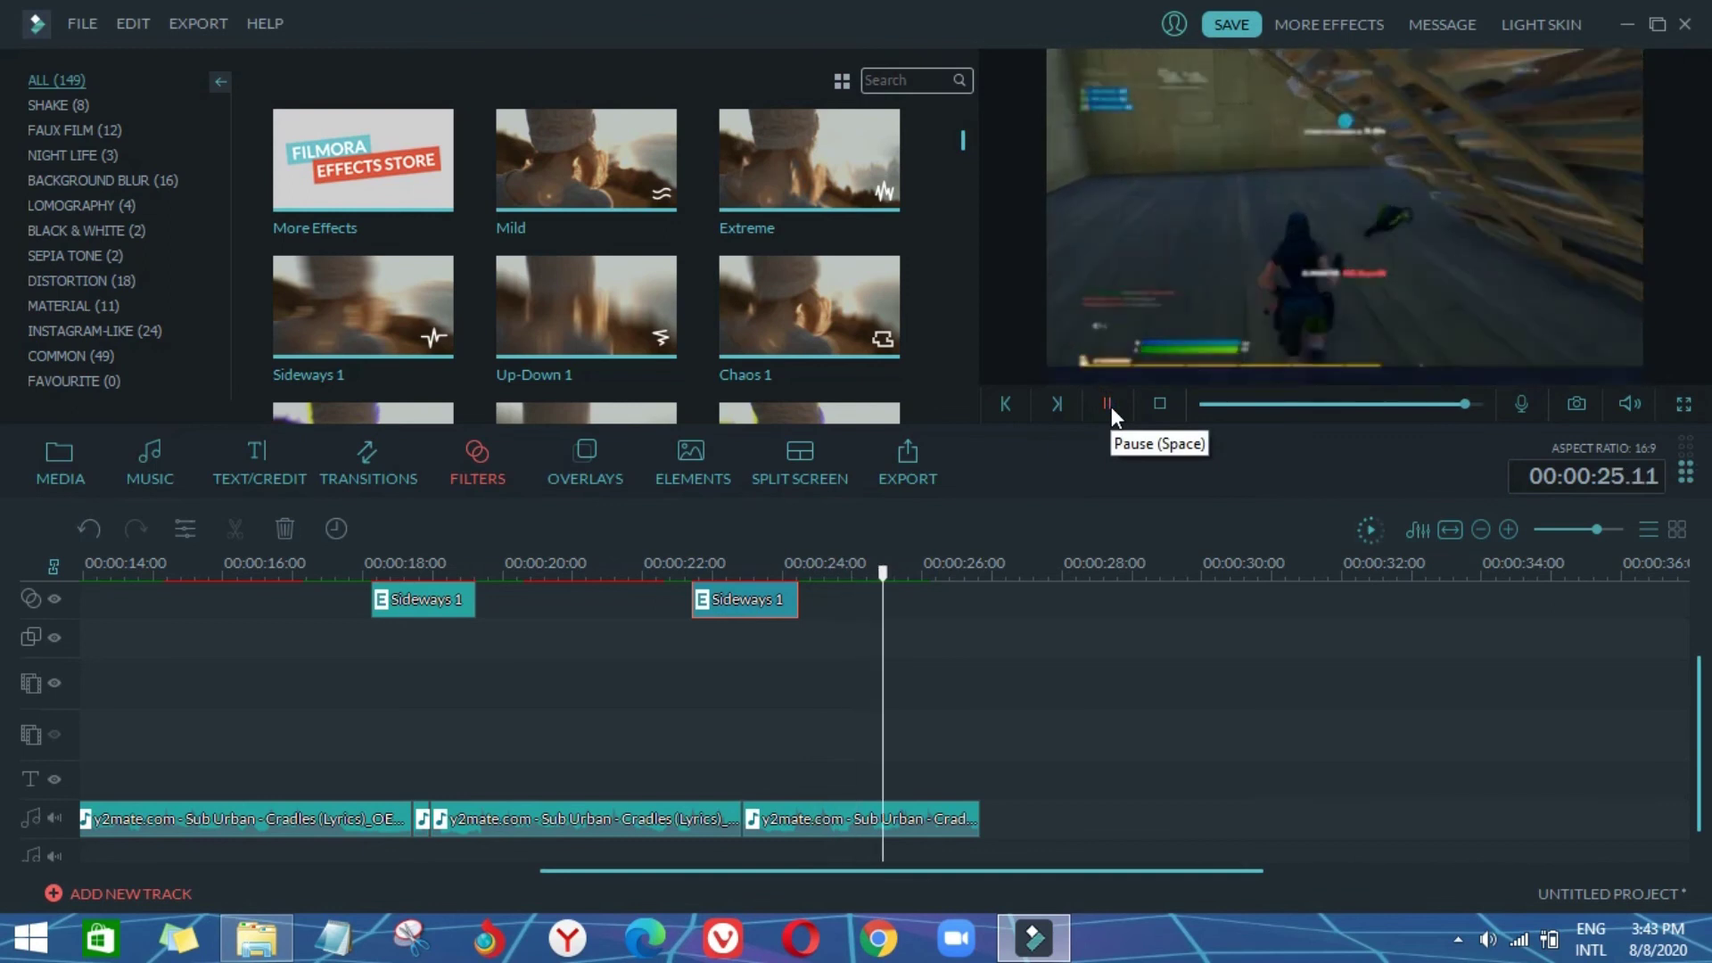
{"action": "left_click", "coordinate": [1112, 407]}
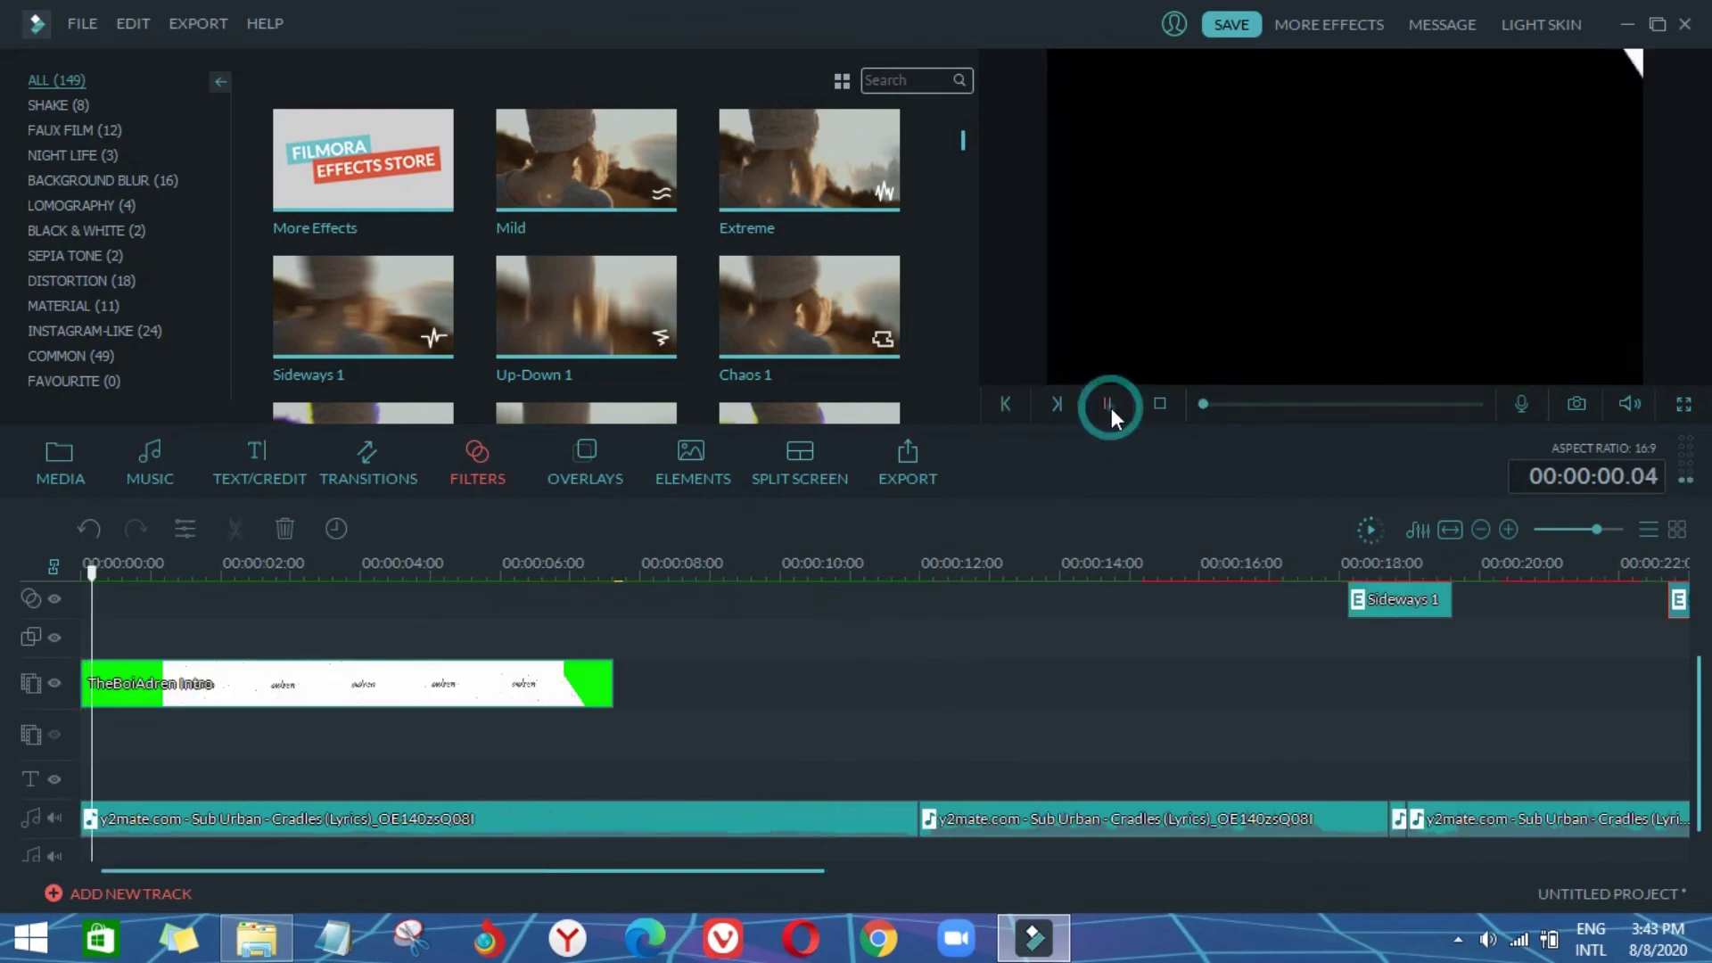
{"action": "left_click", "coordinate": [1447, 404]}
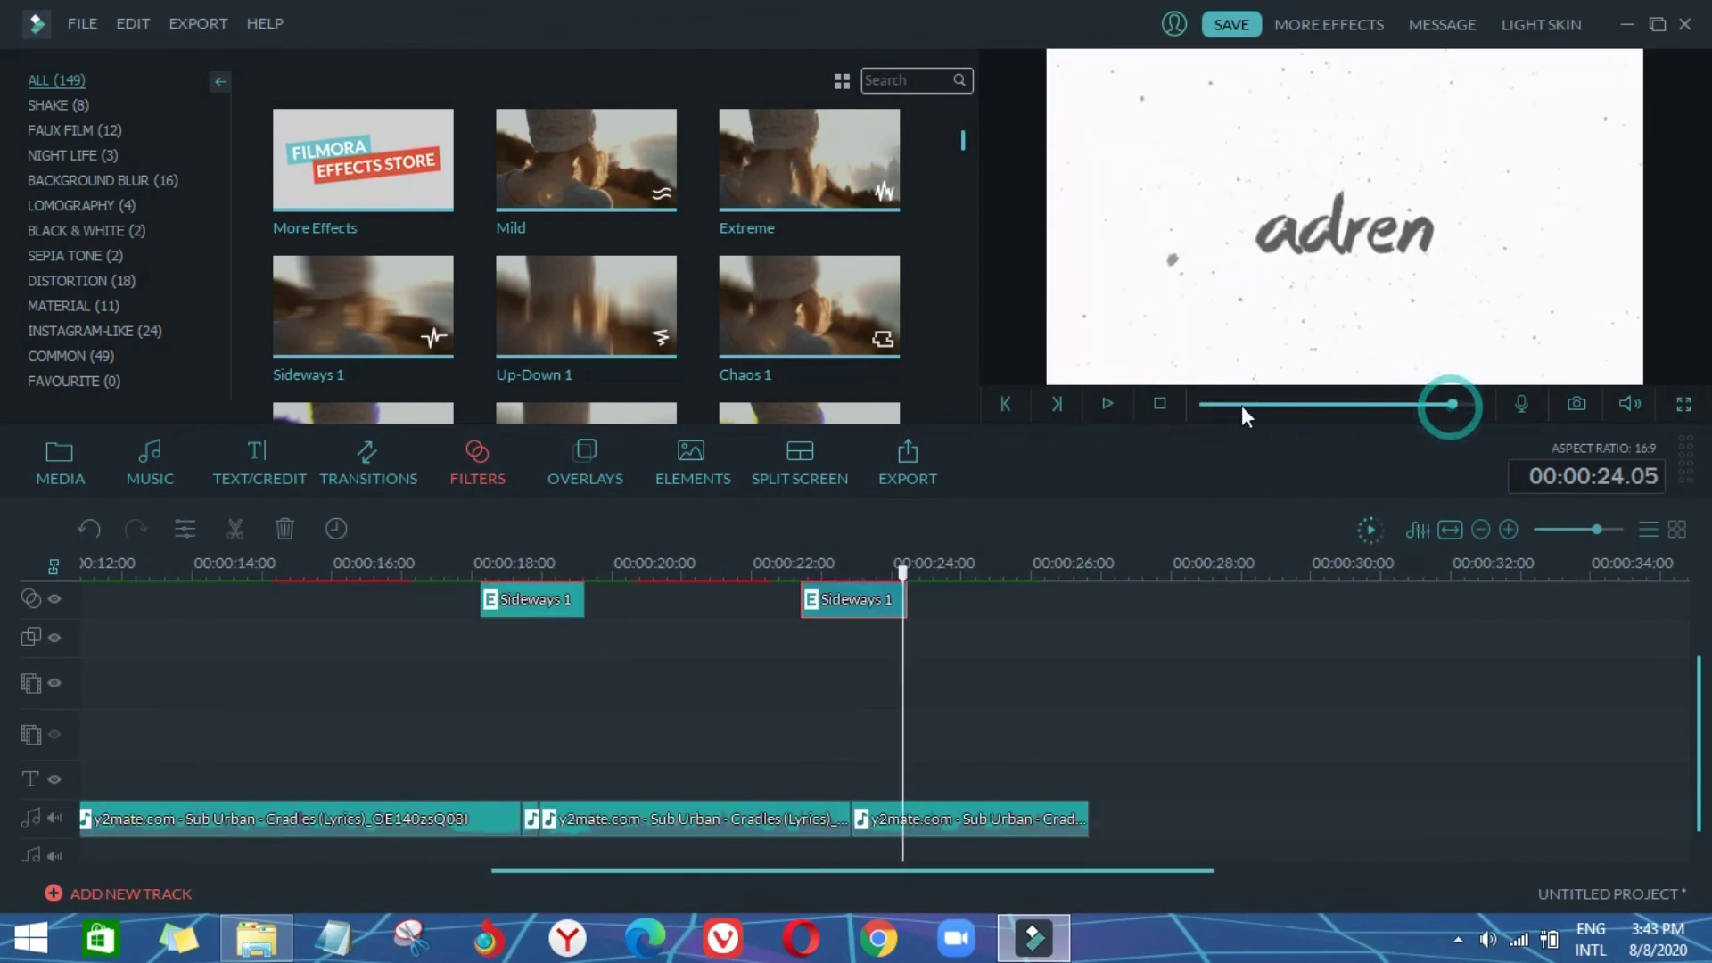
{"action": "left_click", "coordinate": [1110, 408]}
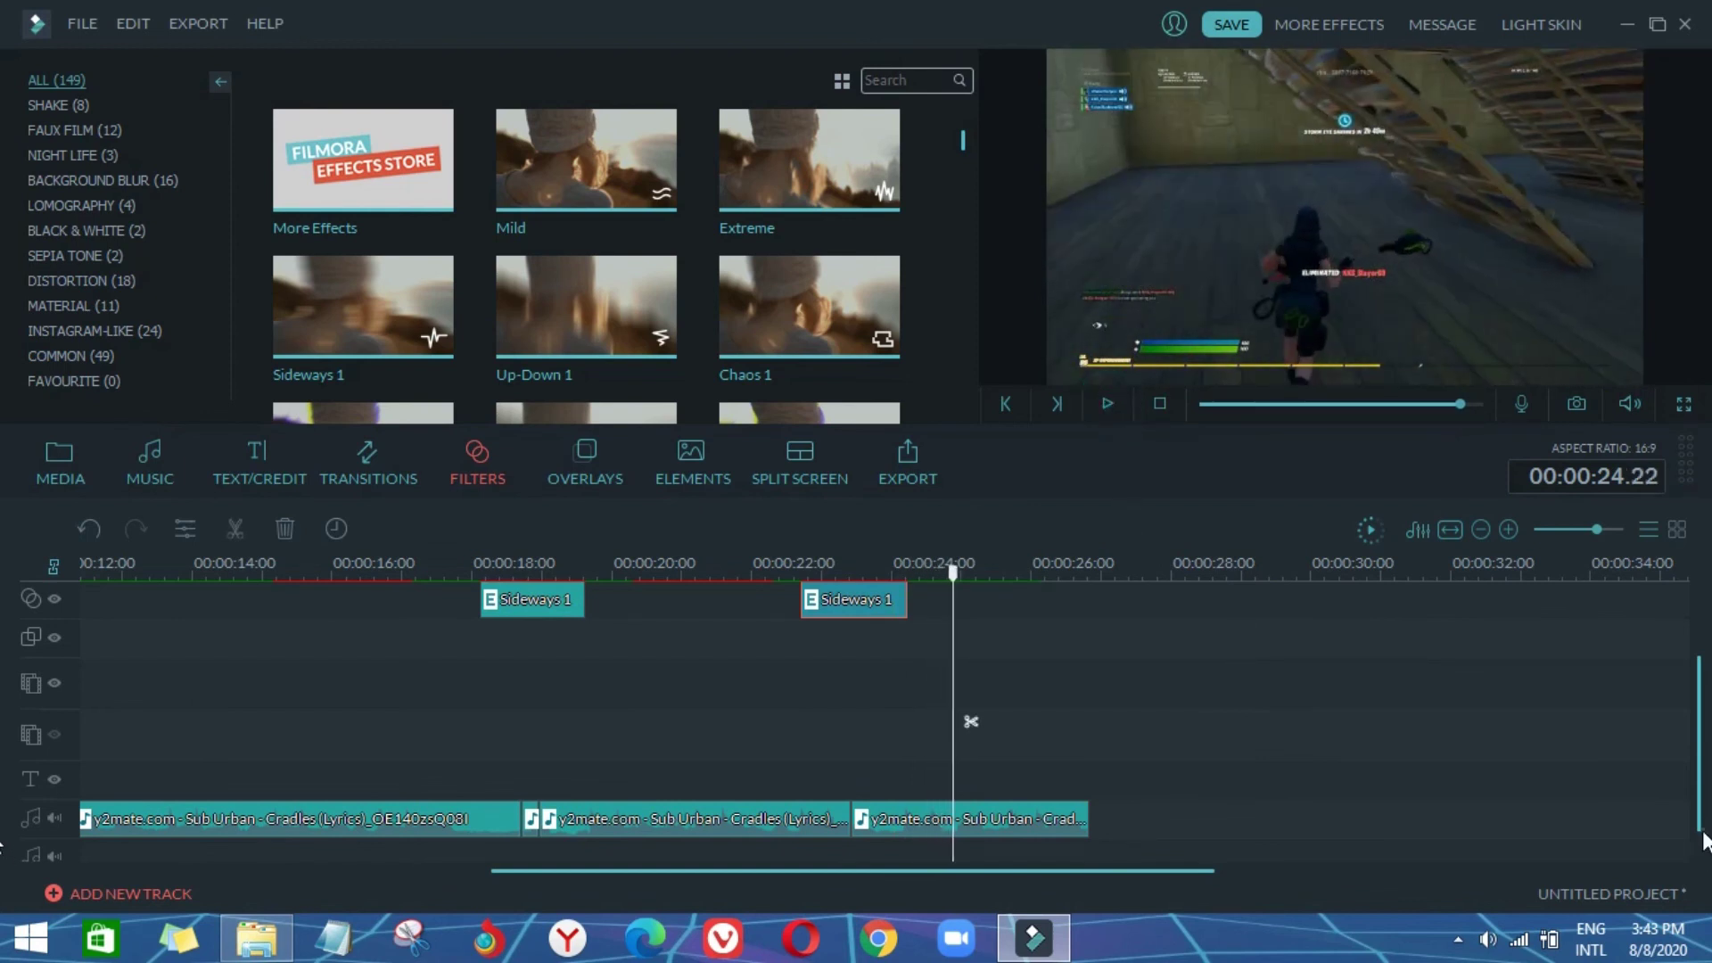
Step: Add a Black sample color to the video track right after the last Fortnite clip, at 00:00:26.03
{"action": "scroll", "coordinate": [793, 757], "scroll_direction": "up", "scroll_amount": 2}
{"action": "left_click", "coordinate": [27, 460]}
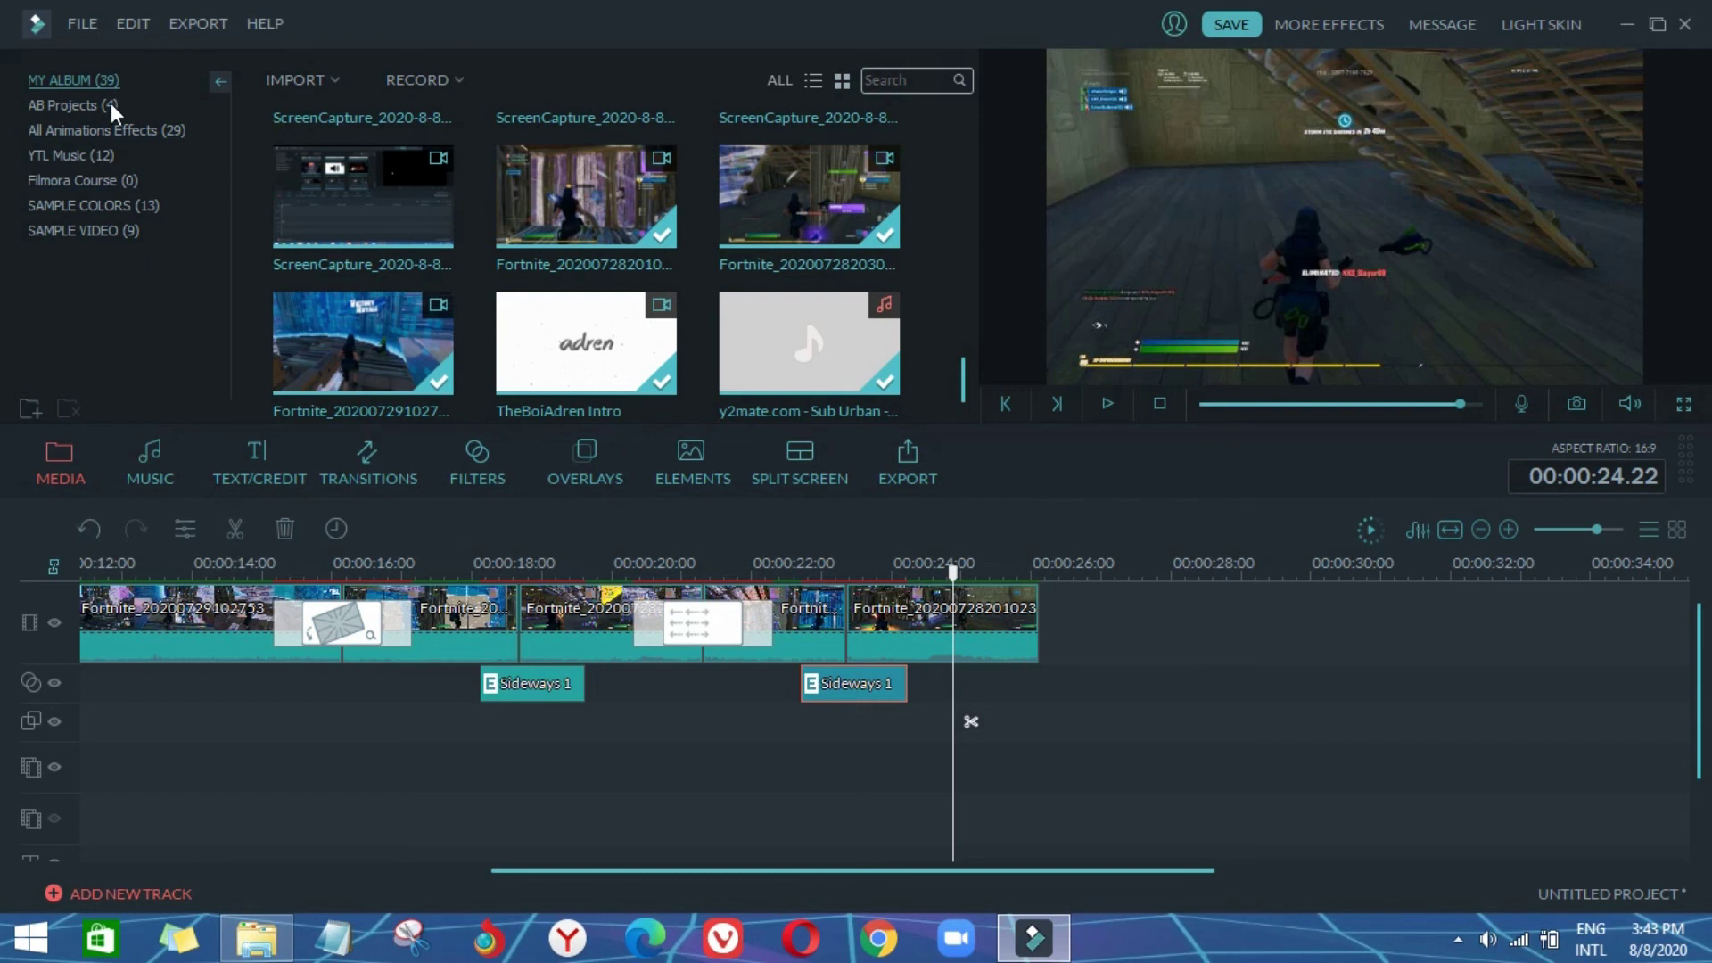
{"action": "left_click", "coordinate": [110, 201]}
{"action": "left_click_drag", "start_coordinate": [314, 187], "coordinate": [1139, 602]}
Step: Try a short fade-out on the last Cradles music piece and play back the ending from 00:00:26.03
{"action": "scroll", "coordinate": [1561, 842], "scroll_direction": "down", "scroll_amount": 3}
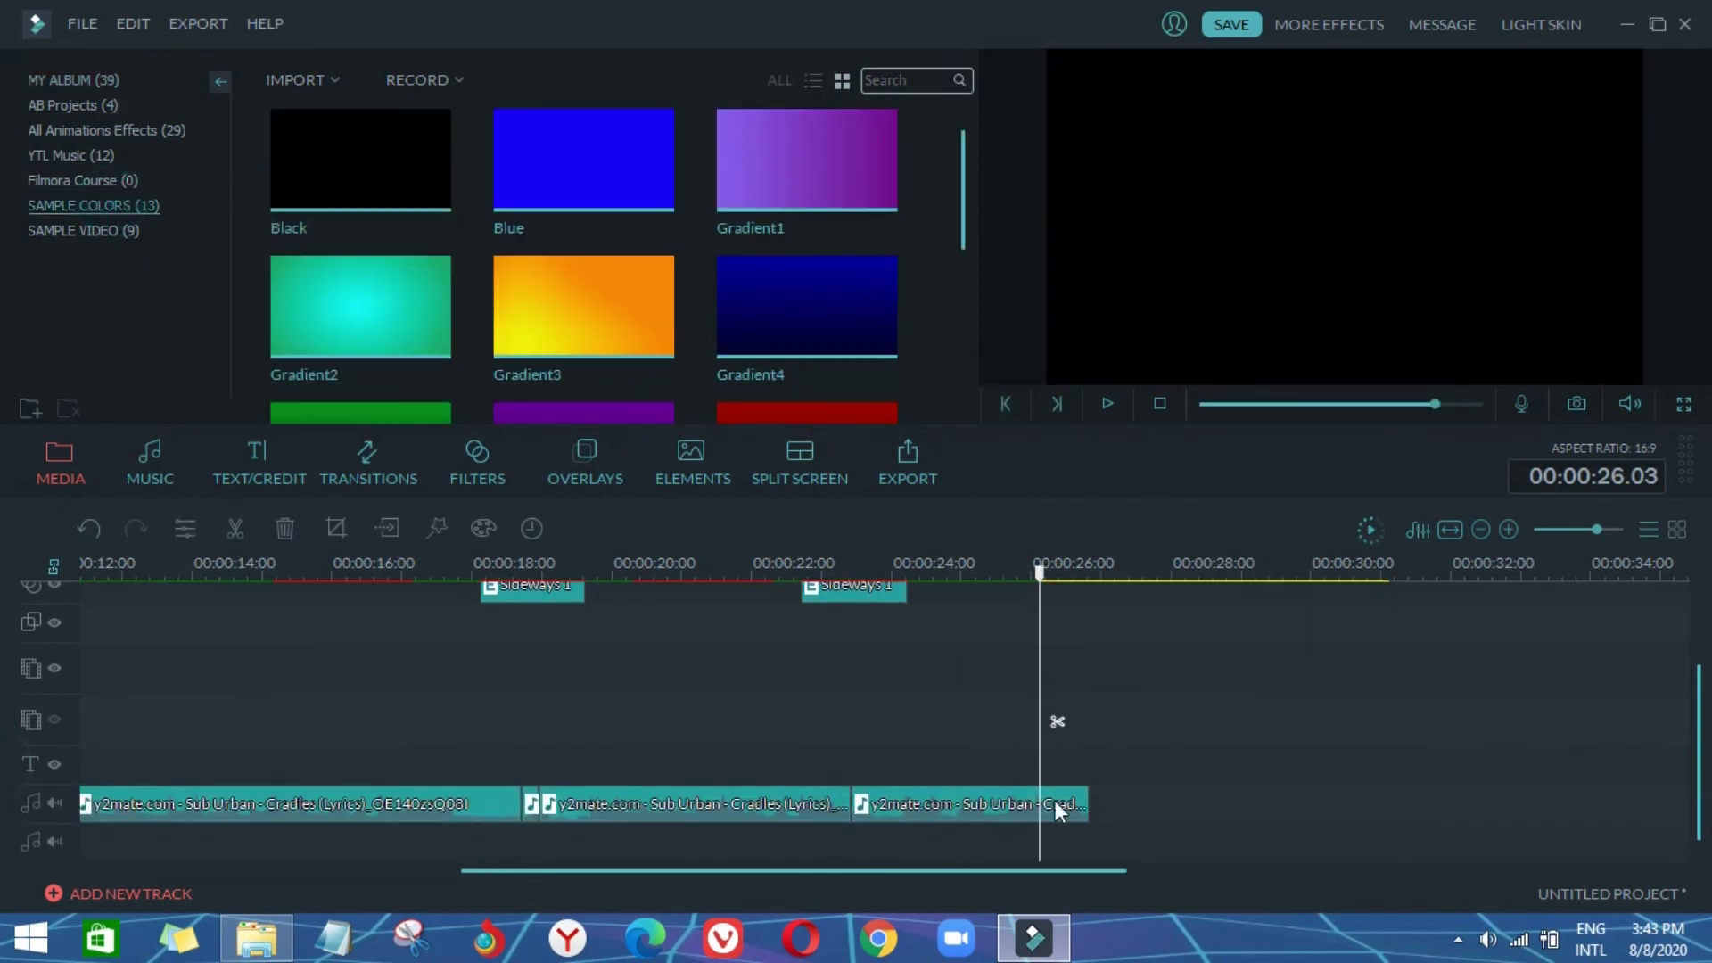
{"action": "double_click", "coordinate": [1023, 809]}
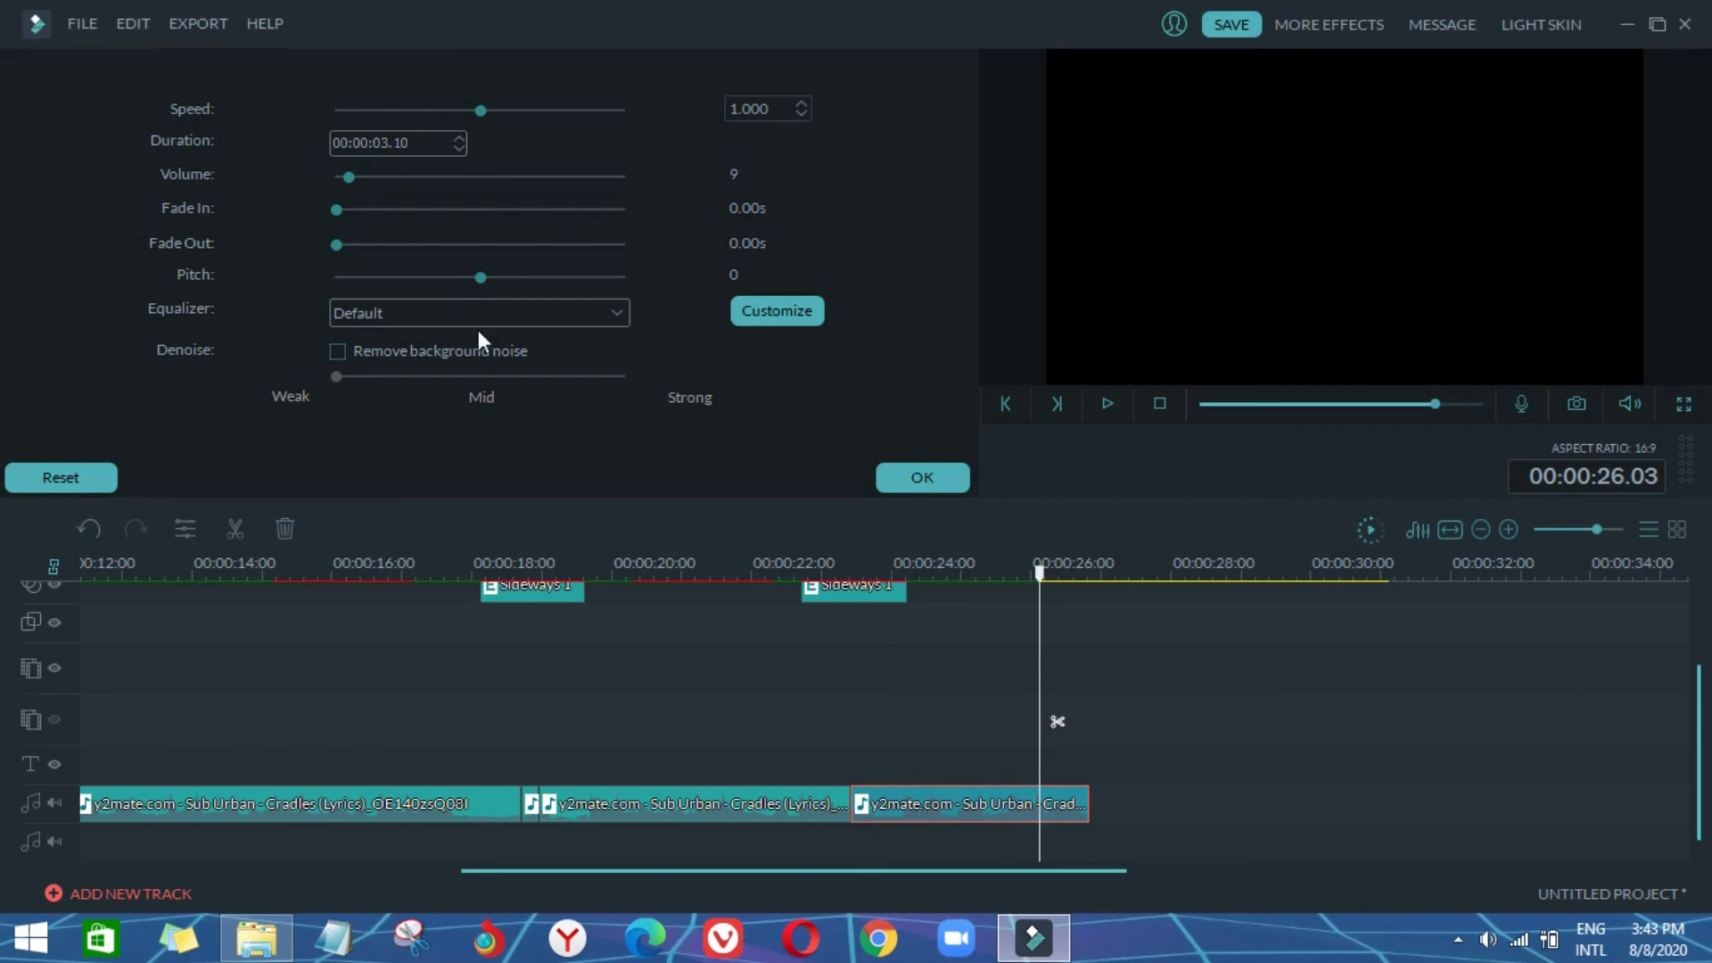
{"action": "left_click_drag", "start_coordinate": [345, 244], "coordinate": [393, 244]}
{"action": "left_click", "coordinate": [913, 477]}
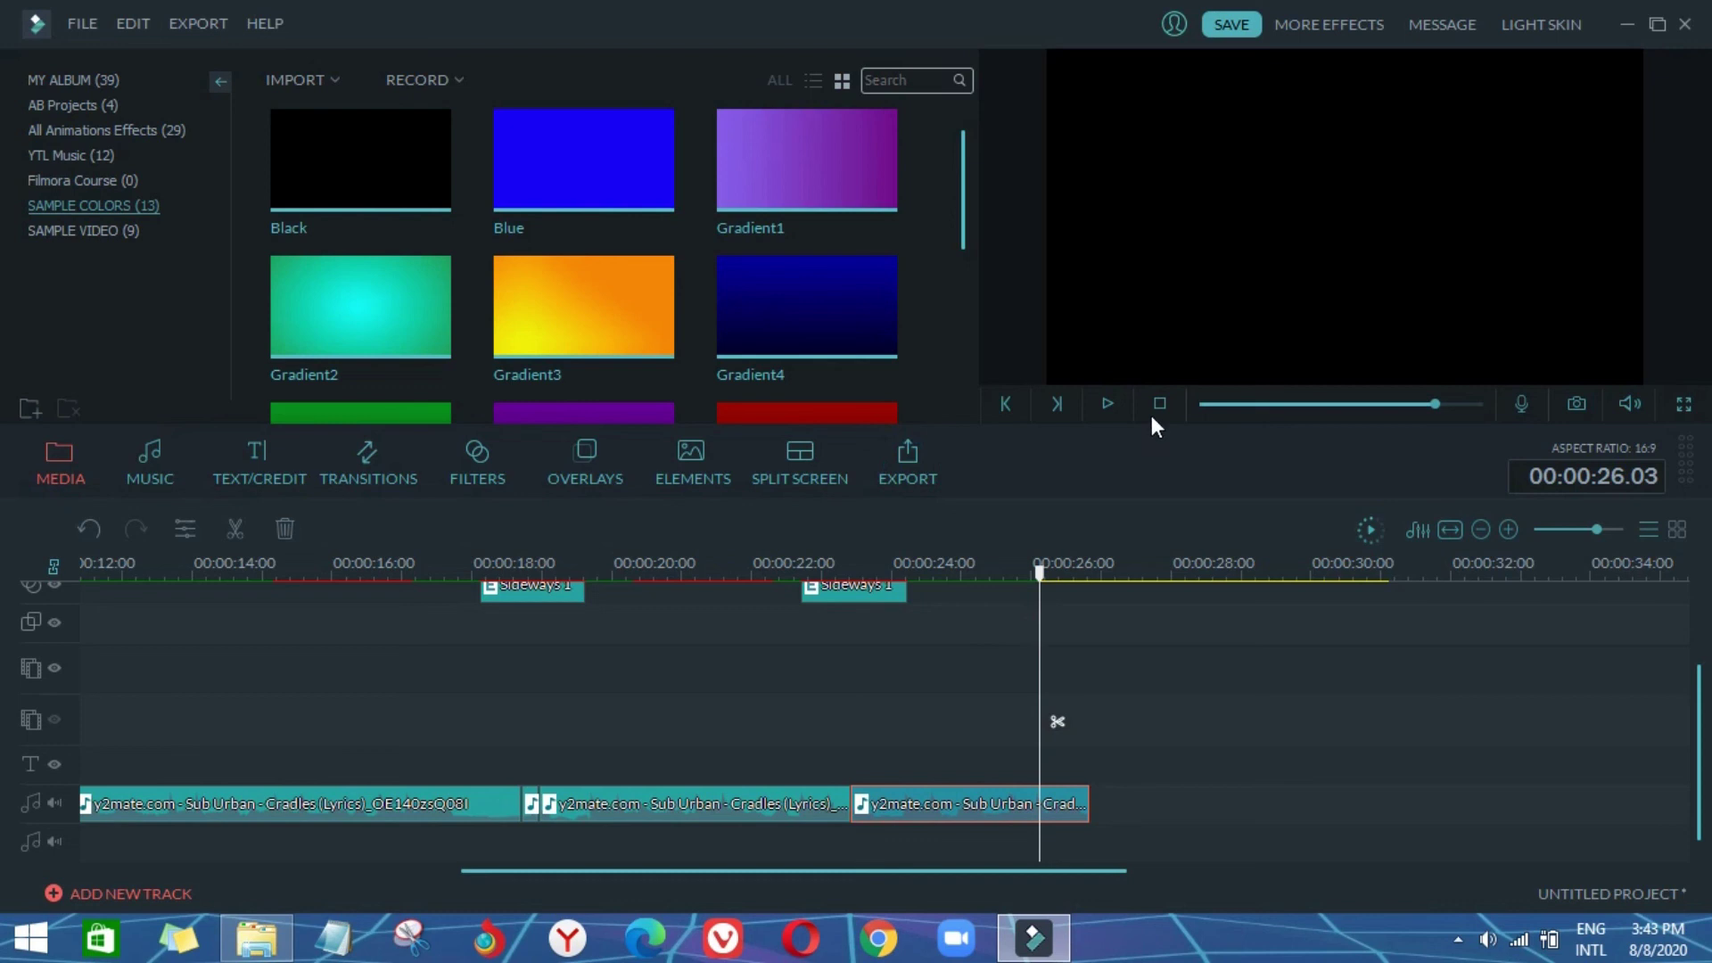
{"action": "left_click", "coordinate": [1098, 394]}
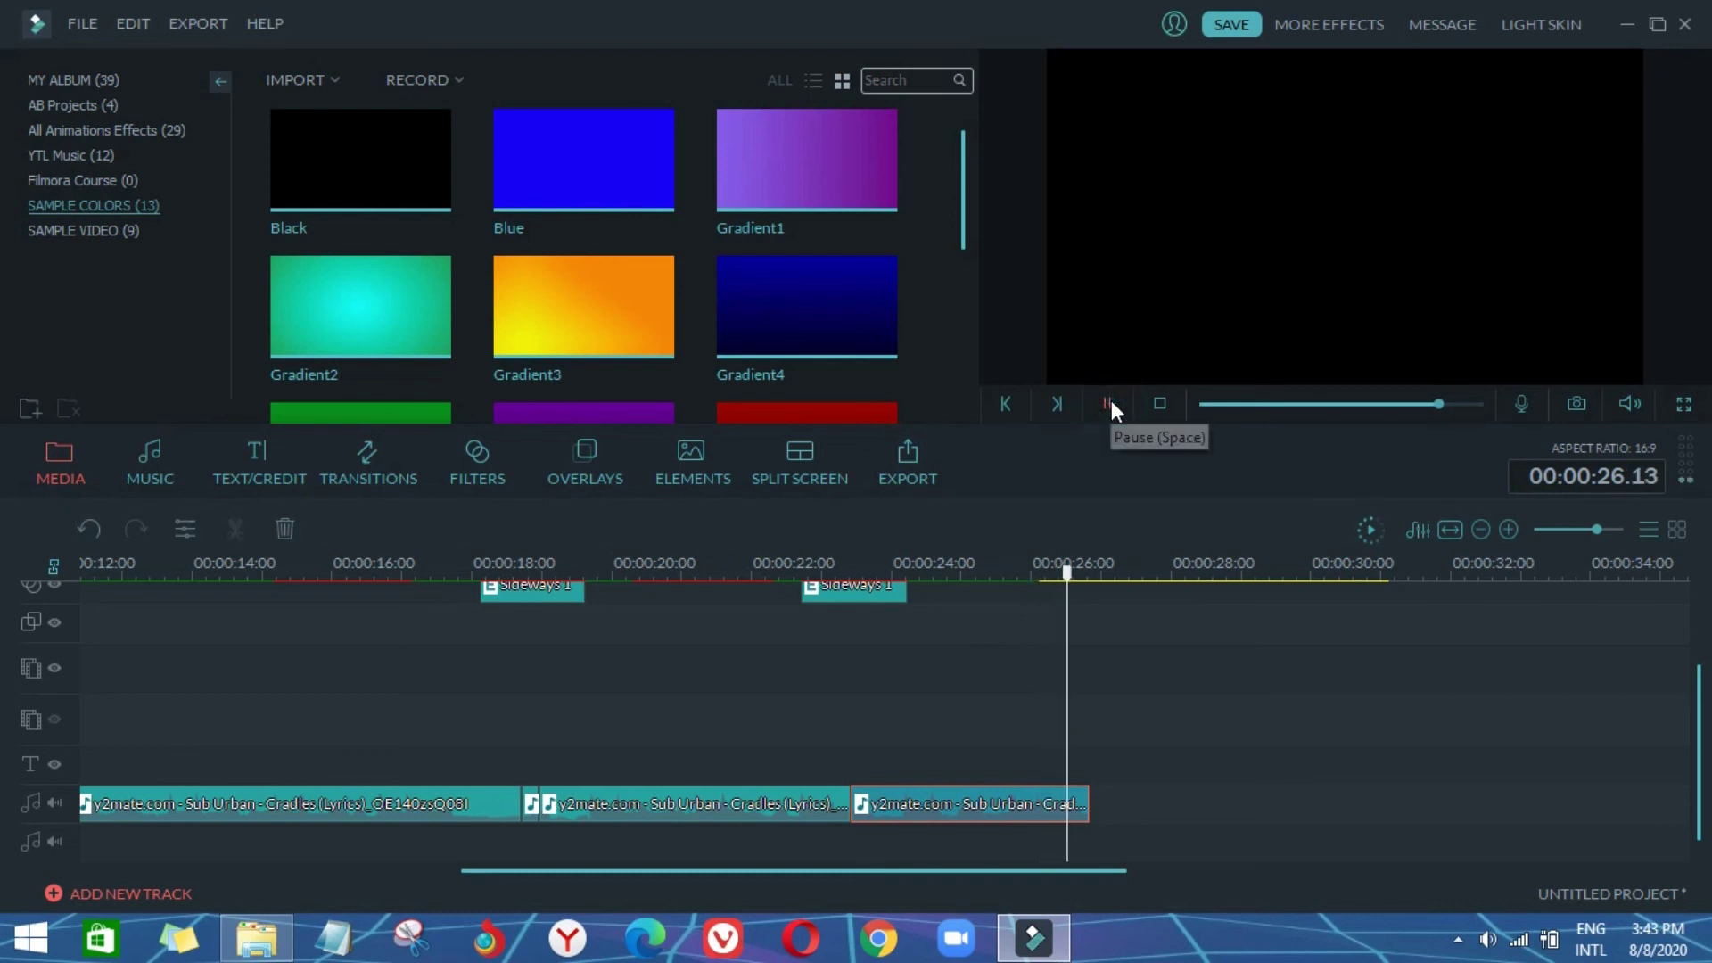
Step: Set the Fade Out of the last Cradles music piece to 2.04 s
{"action": "double_click", "coordinate": [896, 797]}
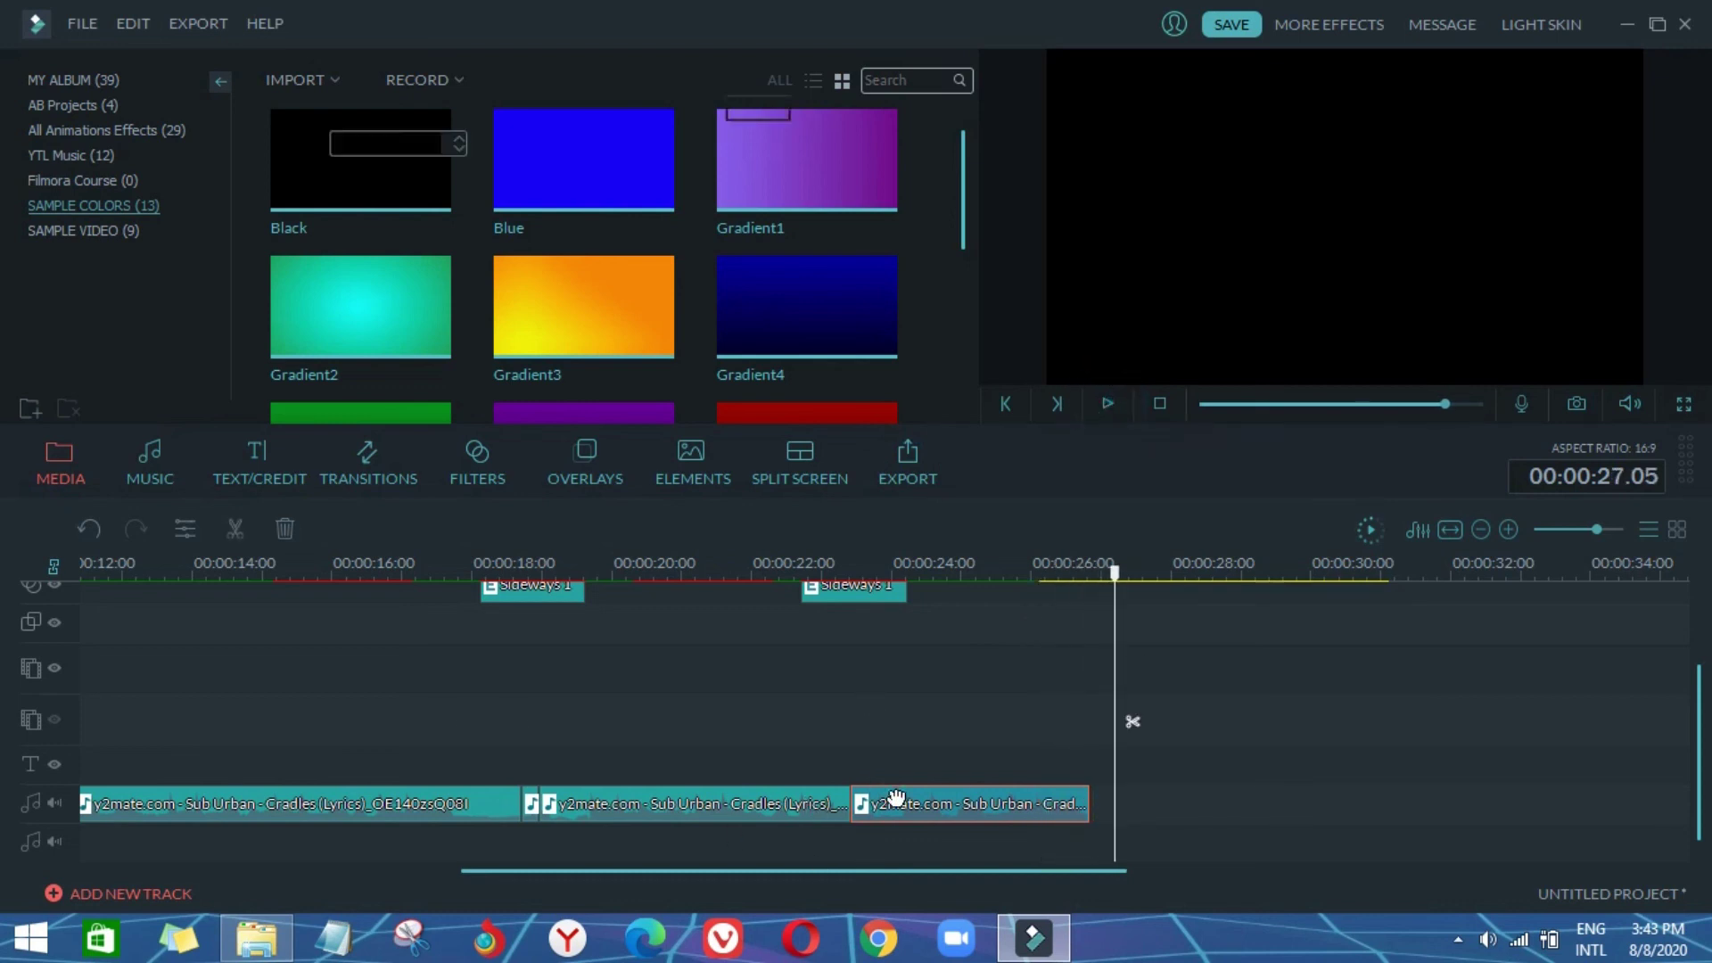
{"action": "left_click_drag", "start_coordinate": [393, 242], "coordinate": [454, 244]}
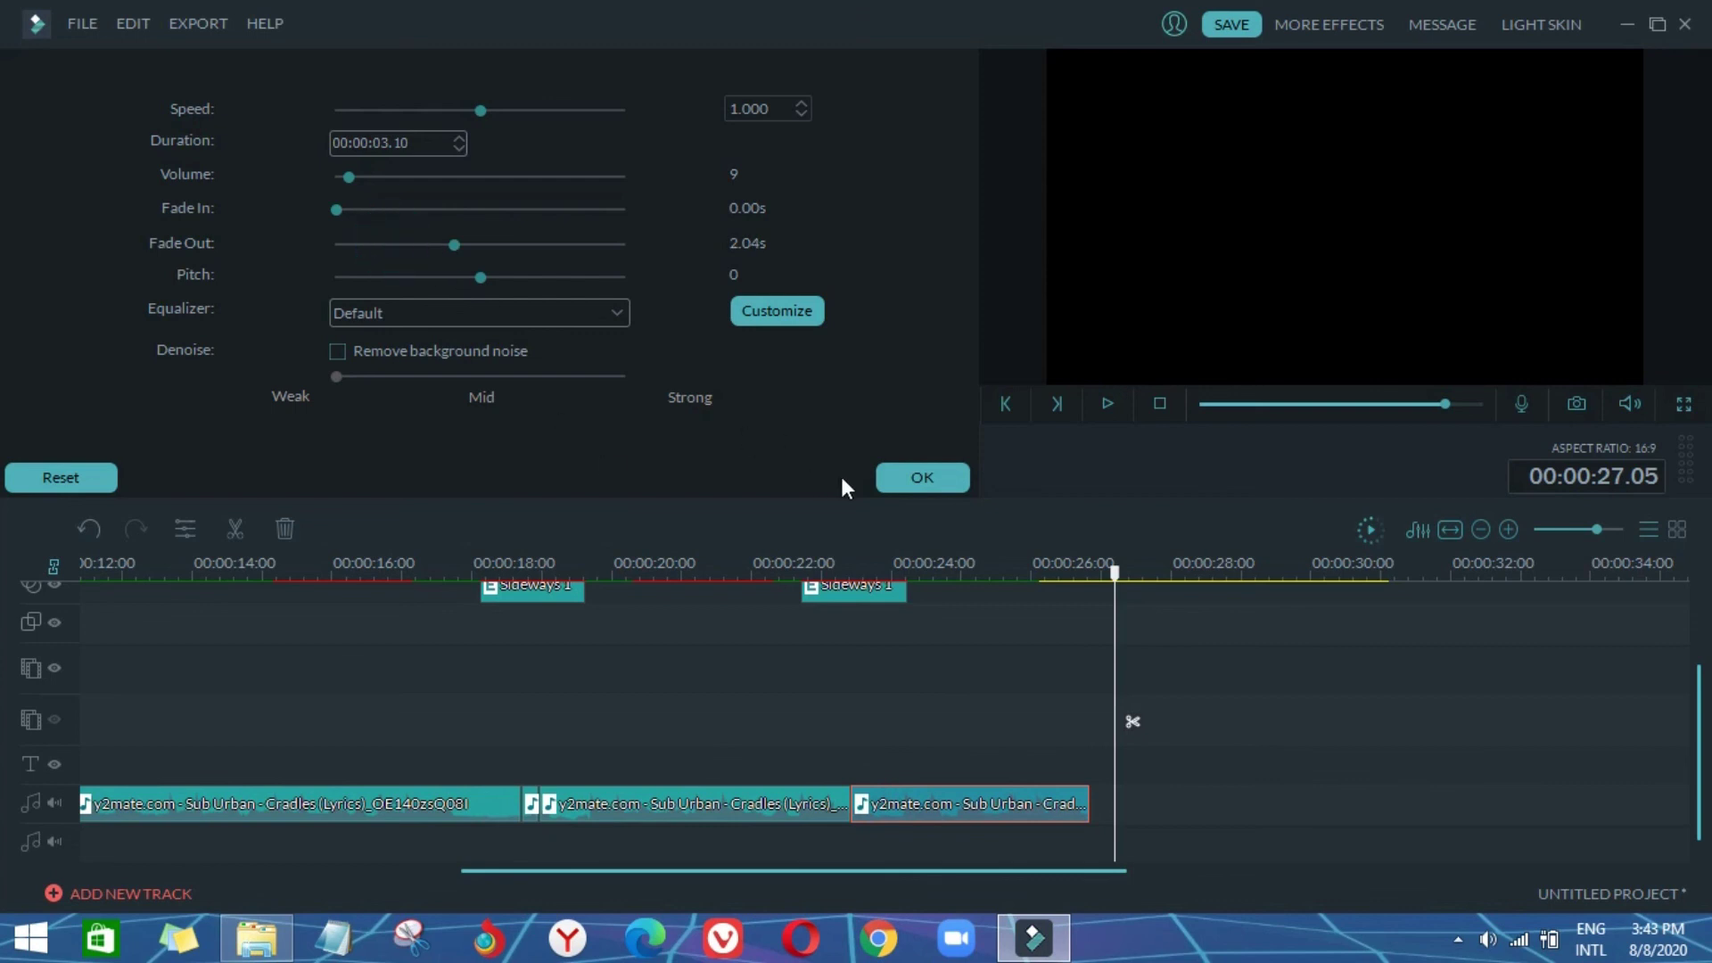
{"action": "left_click", "coordinate": [928, 477]}
Step: Play back the ending through 00:00:26.23 to check the longer music fade-out
{"action": "left_click", "coordinate": [958, 565]}
{"action": "left_click", "coordinate": [1106, 406]}
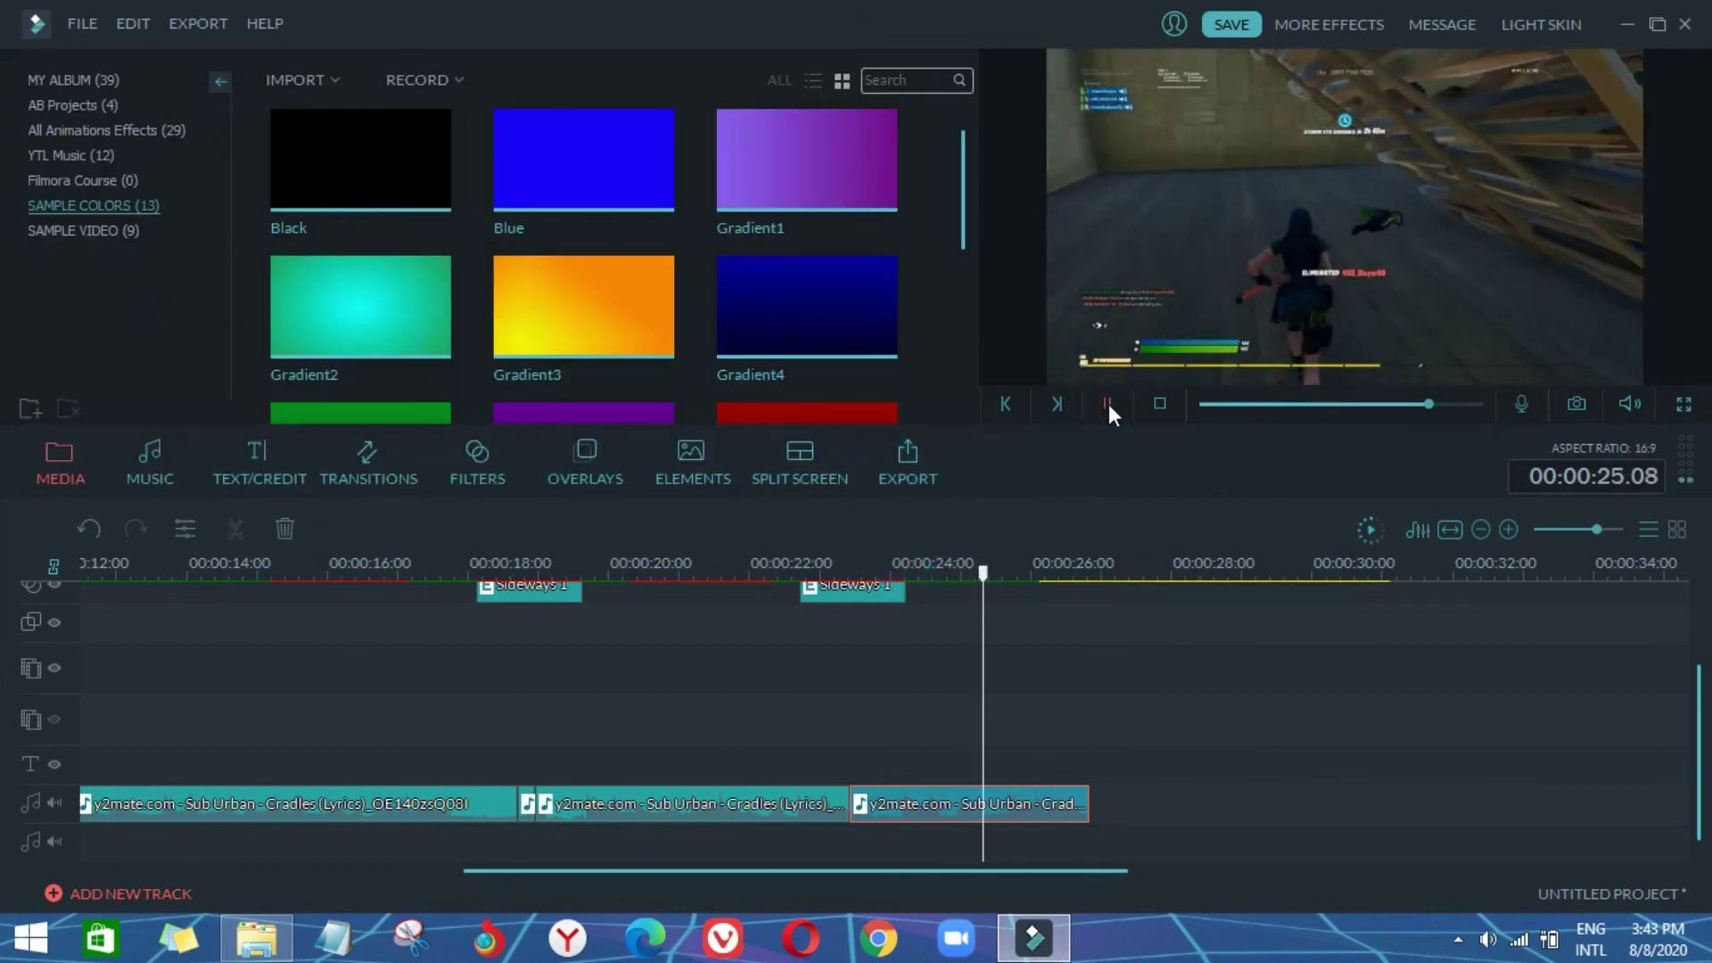
{"action": "left_click", "coordinate": [1110, 404]}
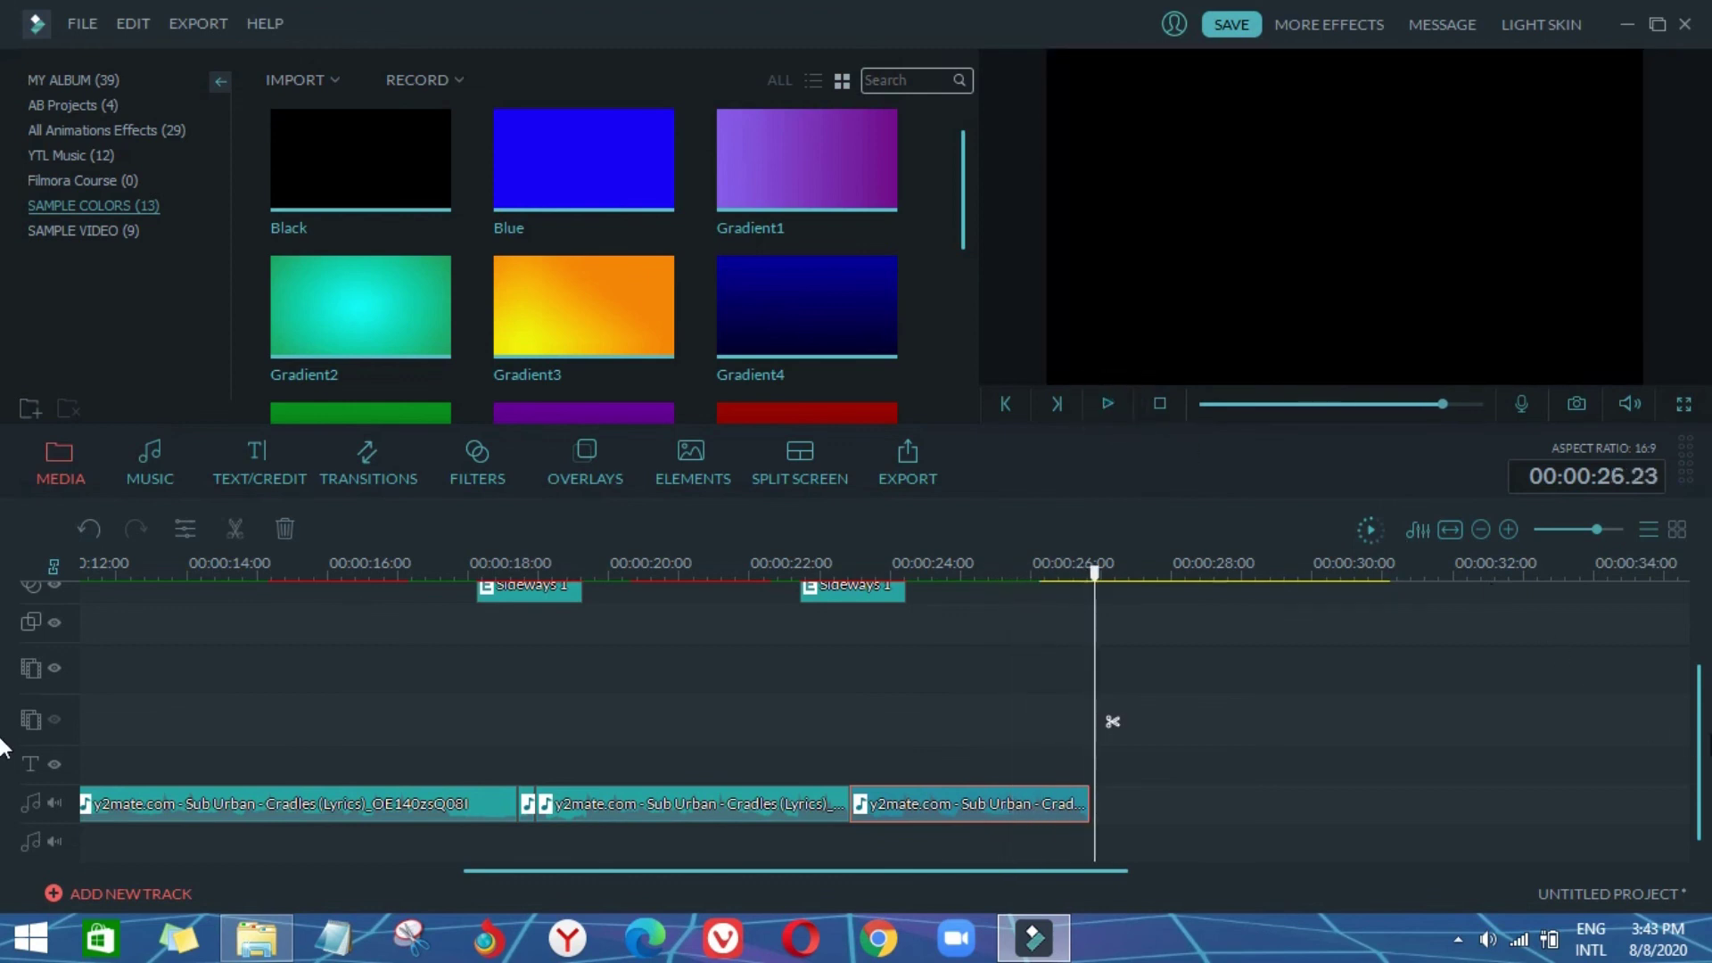
Step: Add a Dissolve transition between the last Fortnite clip and the ending Black clip
{"action": "scroll", "coordinate": [1245, 660], "scroll_direction": "up", "scroll_amount": 3}
{"action": "left_click", "coordinate": [1232, 642]}
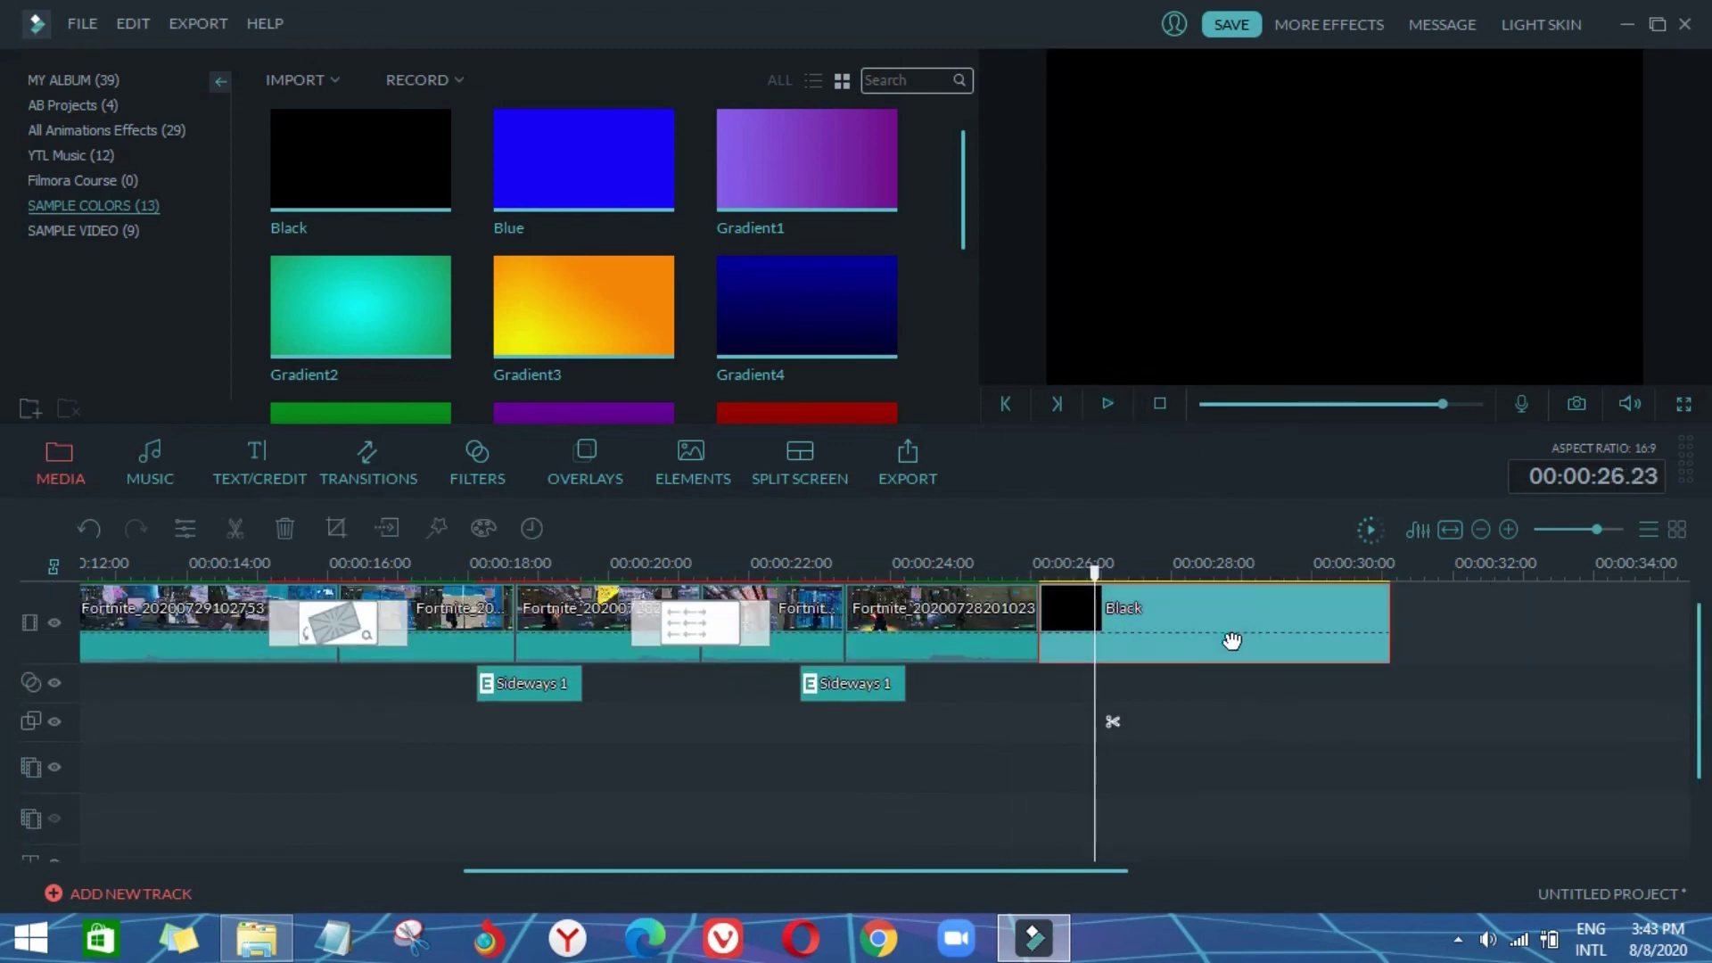
{"action": "left_click", "coordinate": [348, 462]}
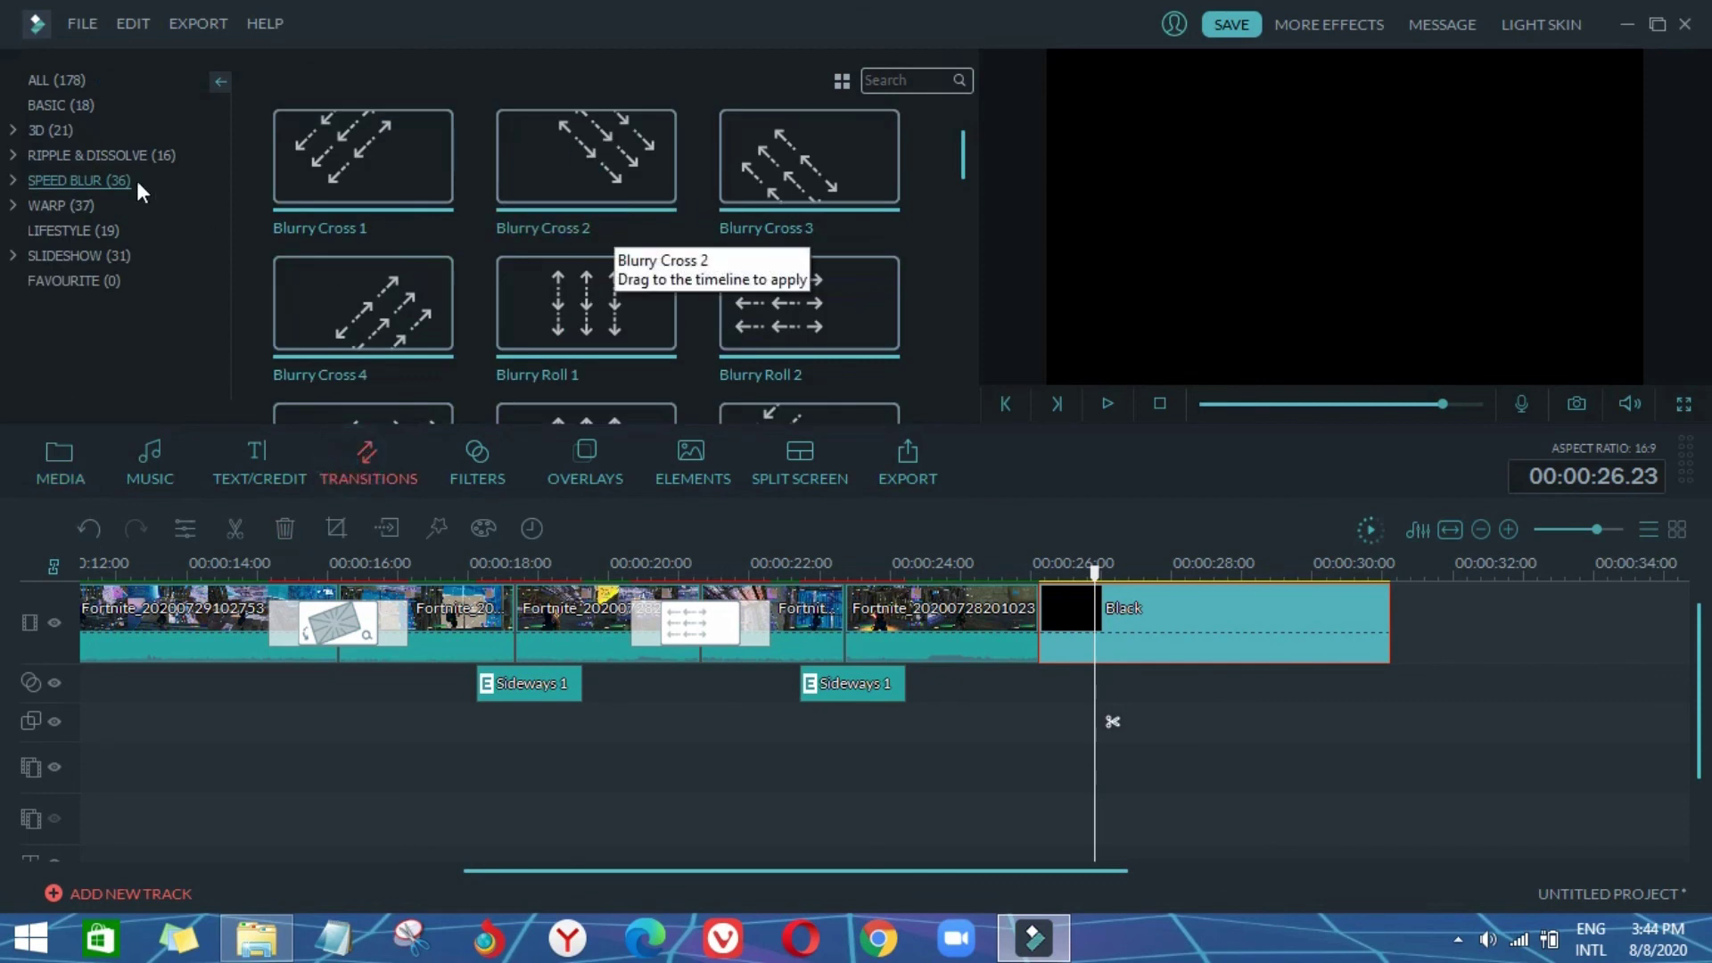
{"action": "left_click", "coordinate": [70, 80]}
{"action": "left_click_drag", "start_coordinate": [724, 163], "coordinate": [1039, 616]}
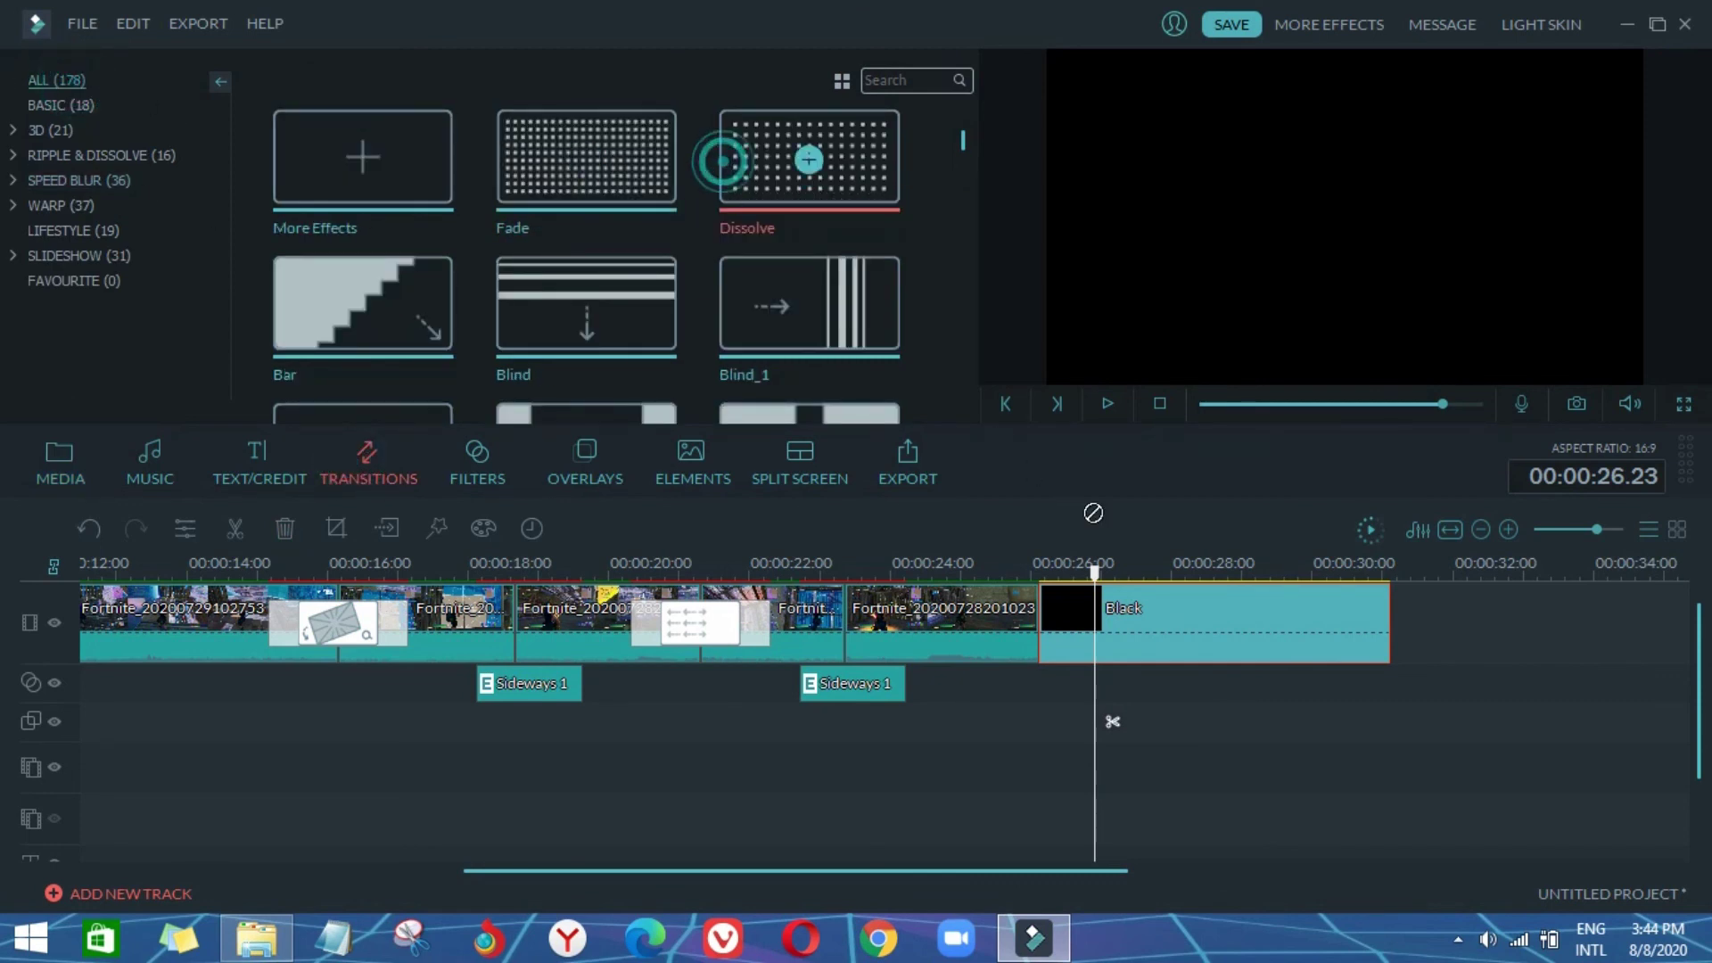
Step: Render the timeline preview and play the montage from the start to about 00:00:10.11
{"action": "left_click", "coordinate": [826, 562]}
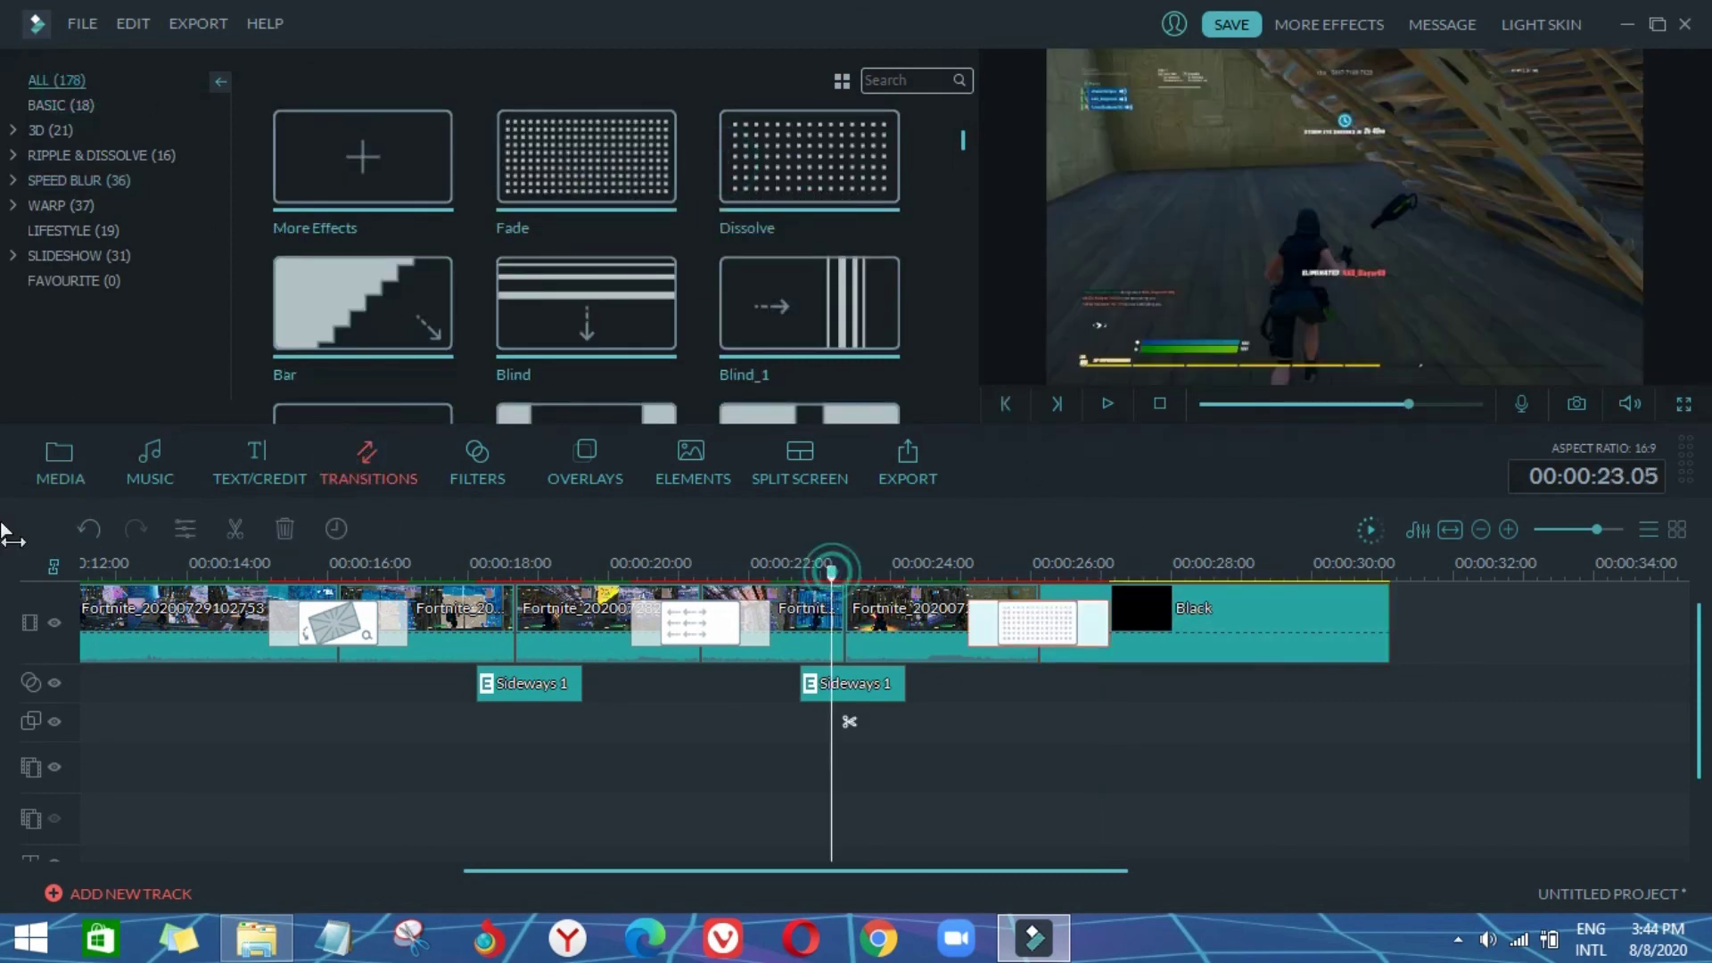
{"action": "left_click", "coordinate": [1159, 406]}
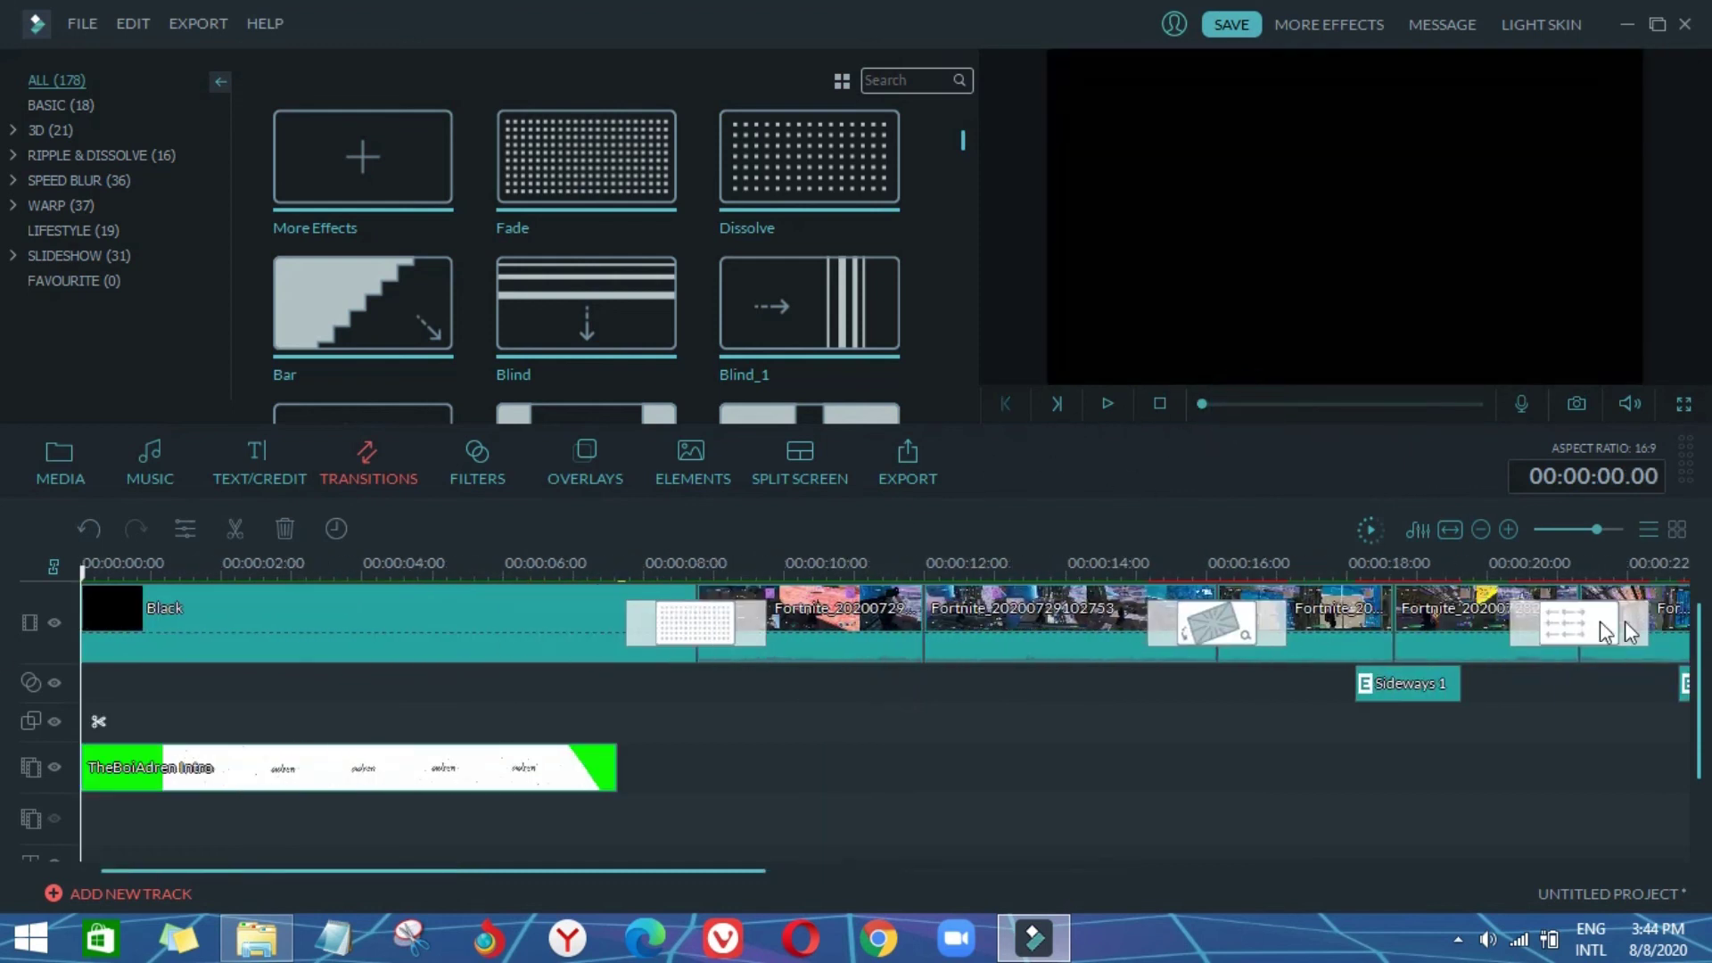
{"action": "scroll", "coordinate": [1567, 567], "scroll_direction": "down", "scroll_amount": 2}
{"action": "scroll", "coordinate": [1567, 567], "scroll_direction": "down", "scroll_amount": 1}
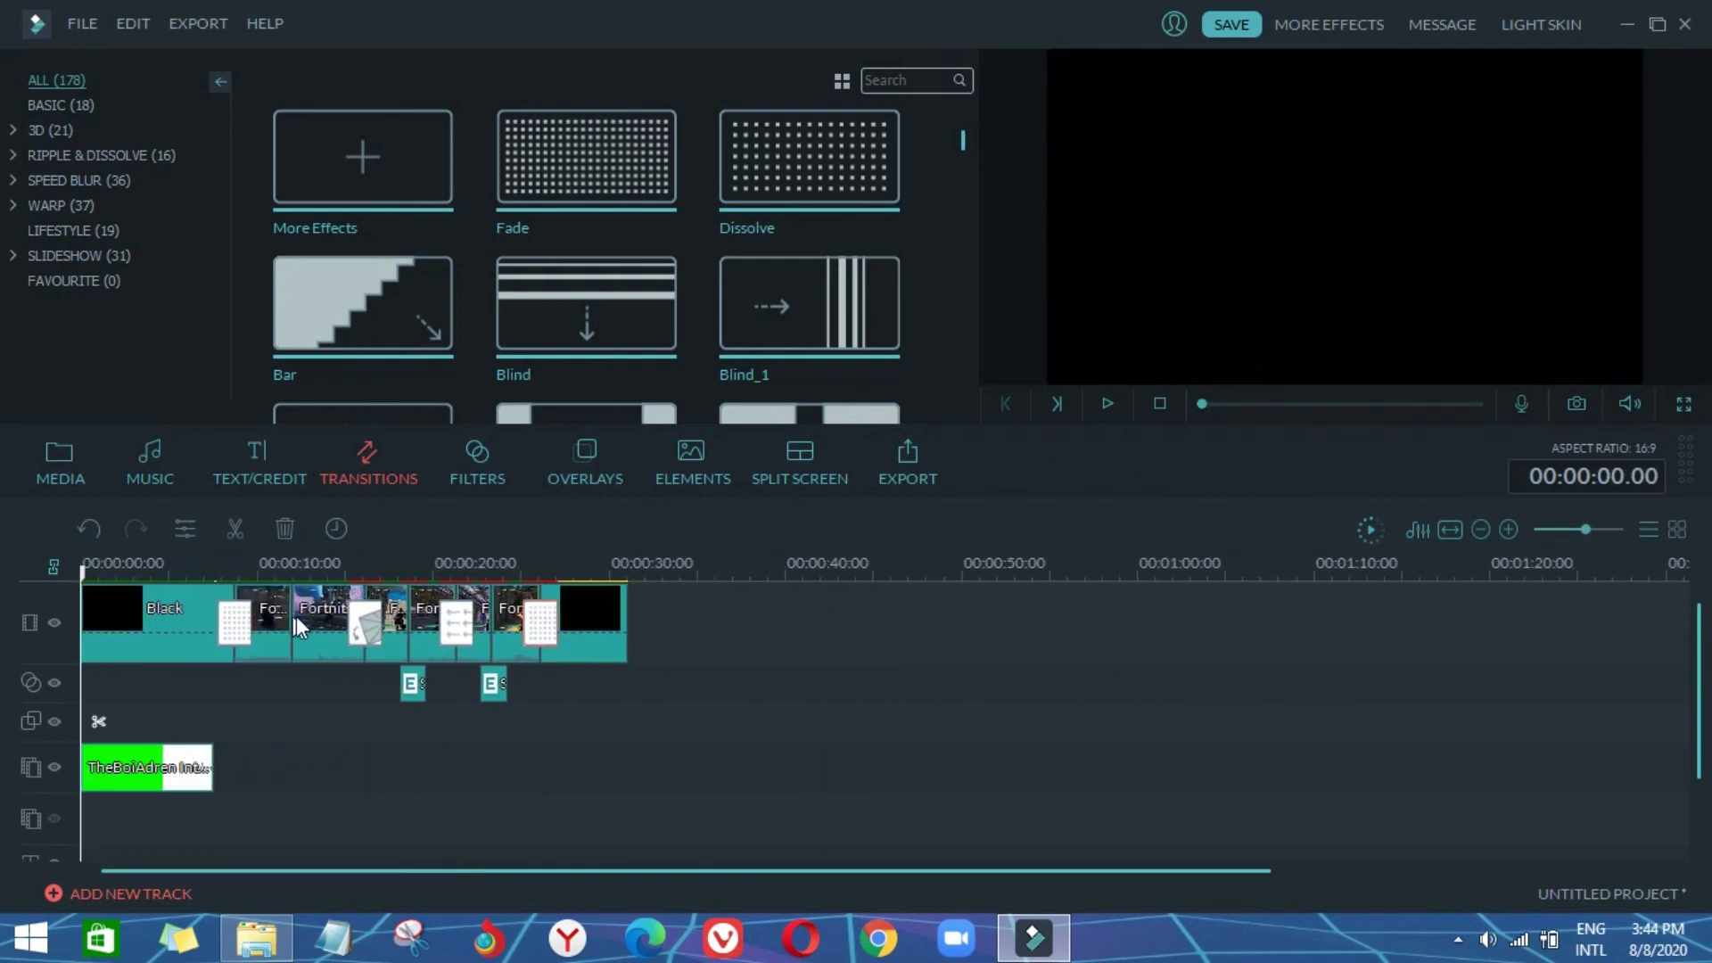
{"action": "left_click", "coordinate": [1372, 534]}
{"action": "left_click", "coordinate": [1107, 401]}
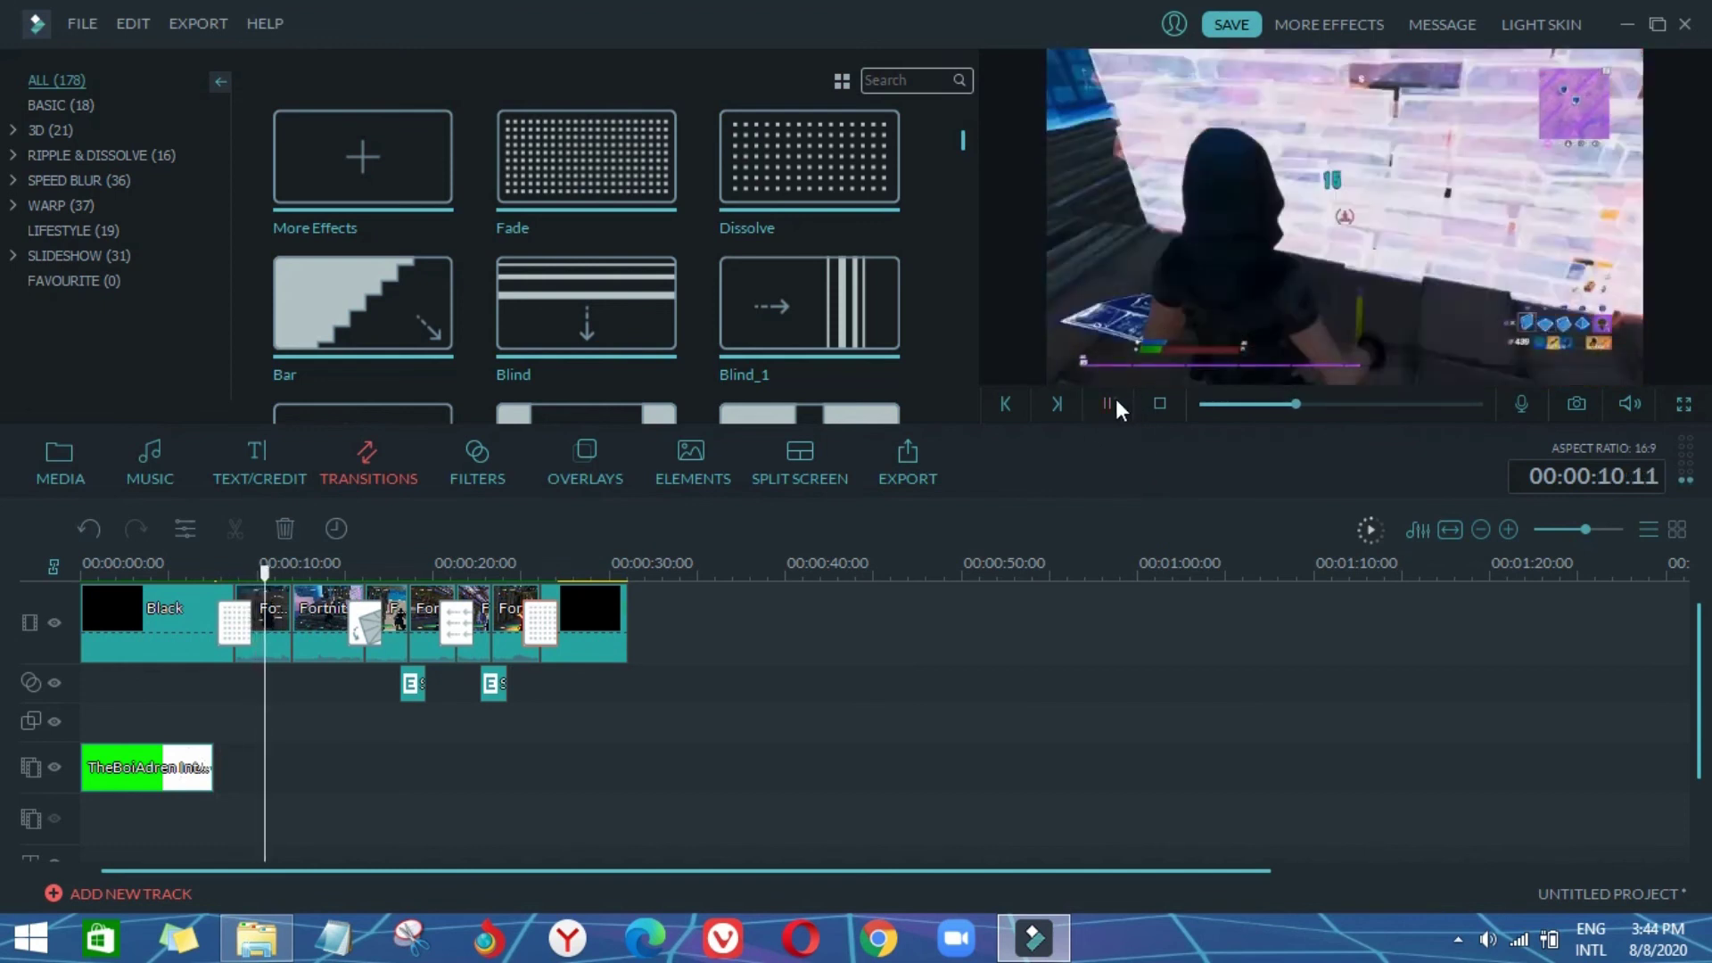
{"action": "left_click", "coordinate": [1109, 404]}
Step: Inspect the duration and mode settings of the transition between the opening Black clip and the first Fortnite clip
{"action": "left_click", "coordinate": [204, 571]}
{"action": "left_click", "coordinate": [232, 623]}
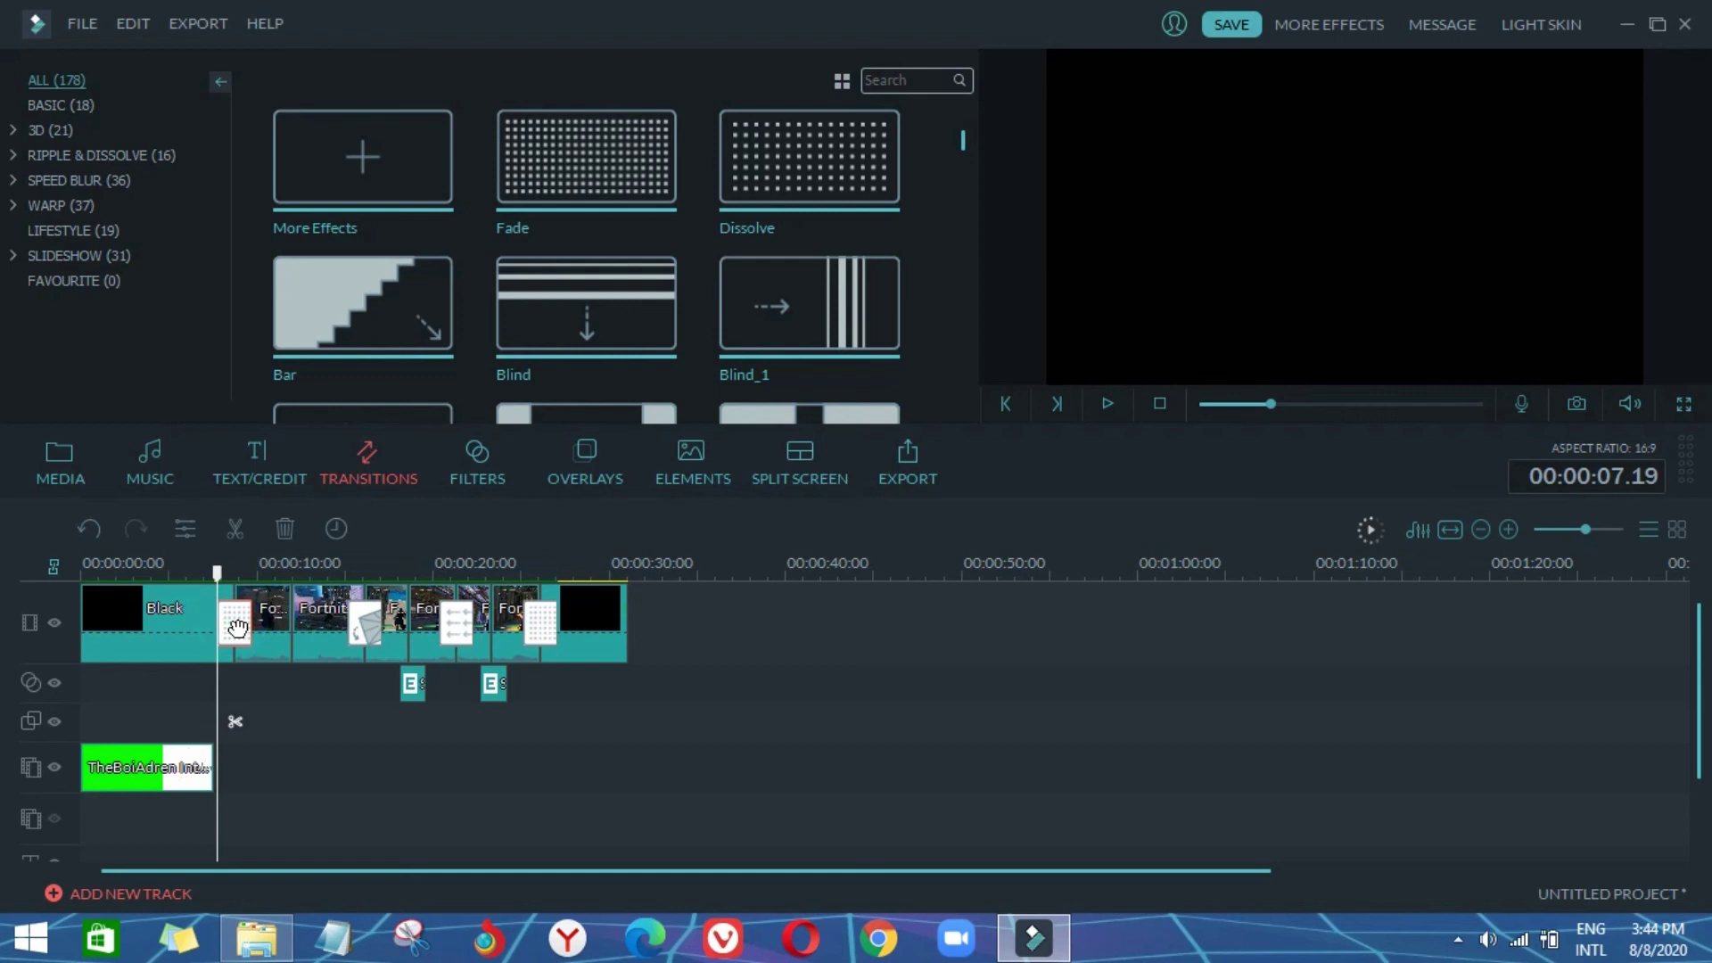
{"action": "double_click", "coordinate": [237, 629]}
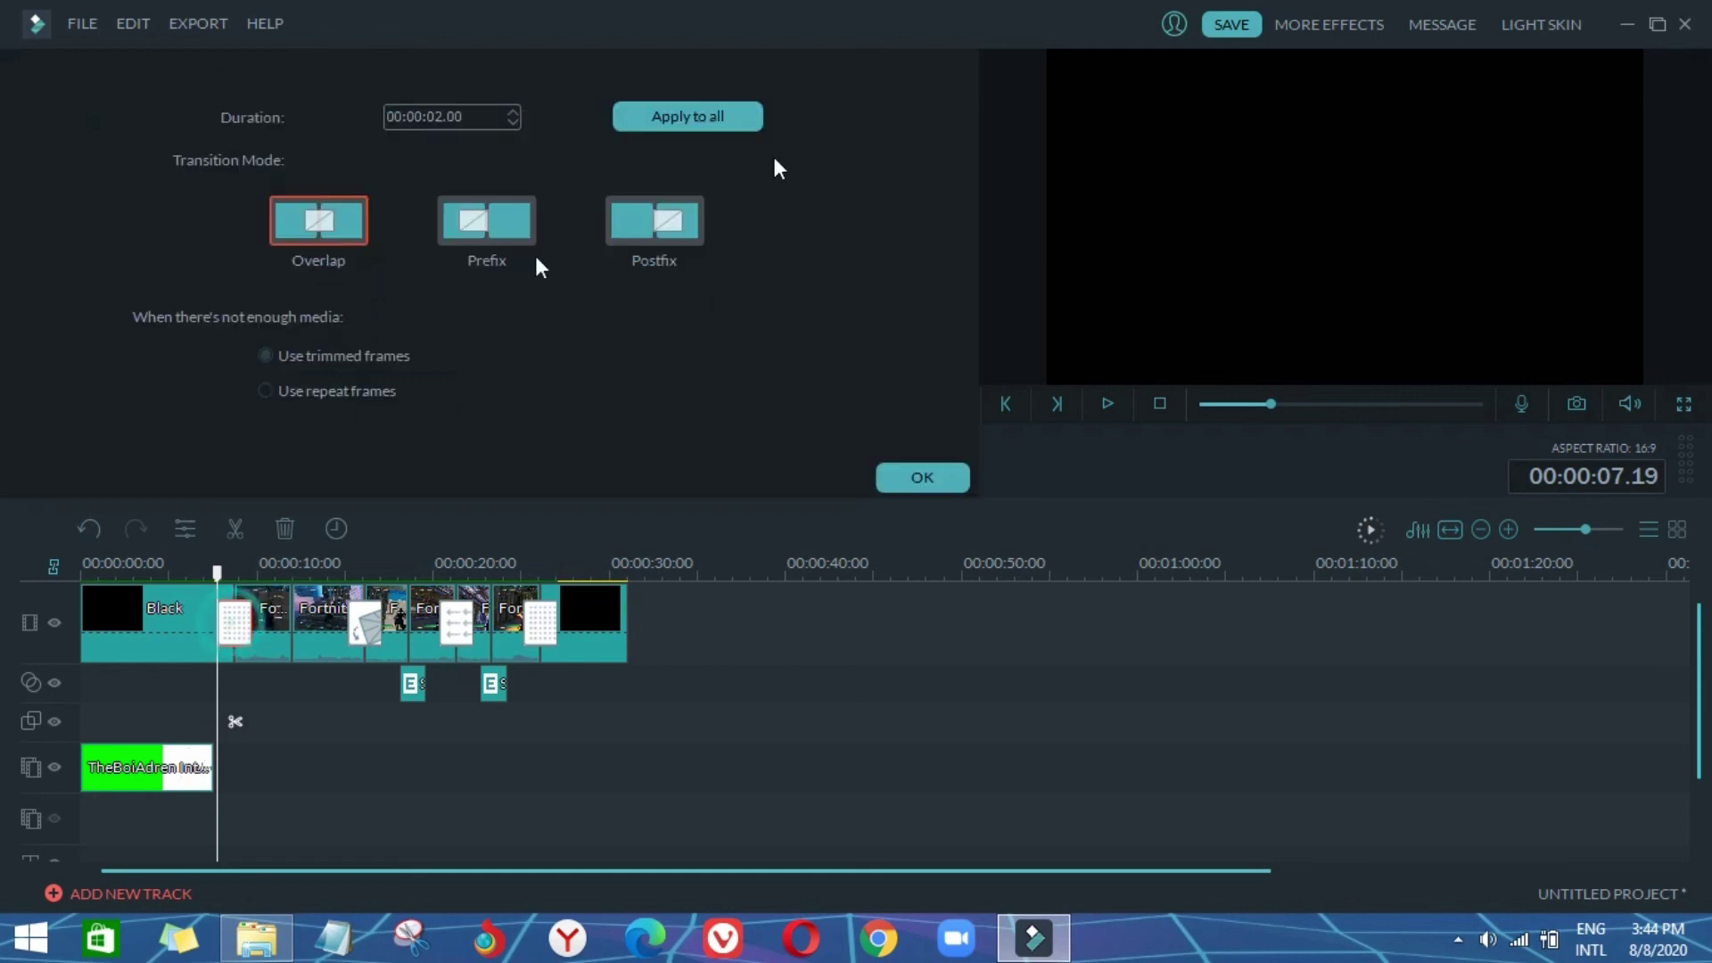
{"action": "left_click", "coordinate": [921, 476]}
Step: Play back the end of the intro into the first Fortnite clip twice, from 00:00:06.06 and from 00:00:06.22
{"action": "left_click", "coordinate": [191, 566]}
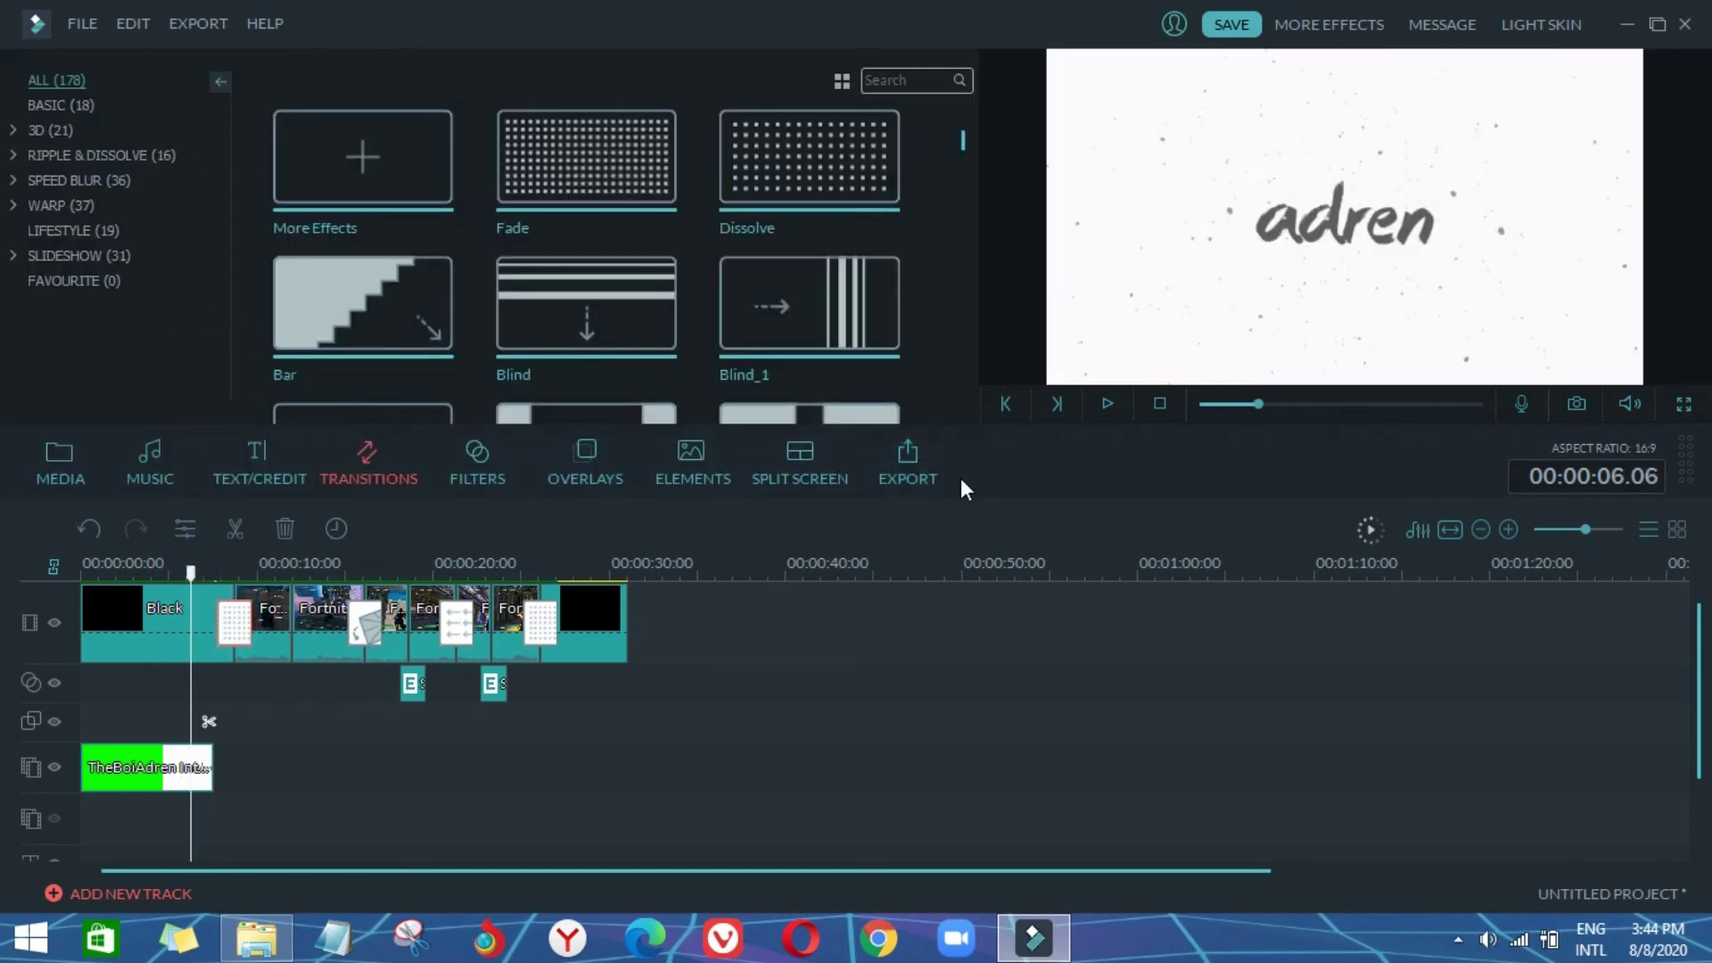
{"action": "left_click", "coordinate": [1106, 403]}
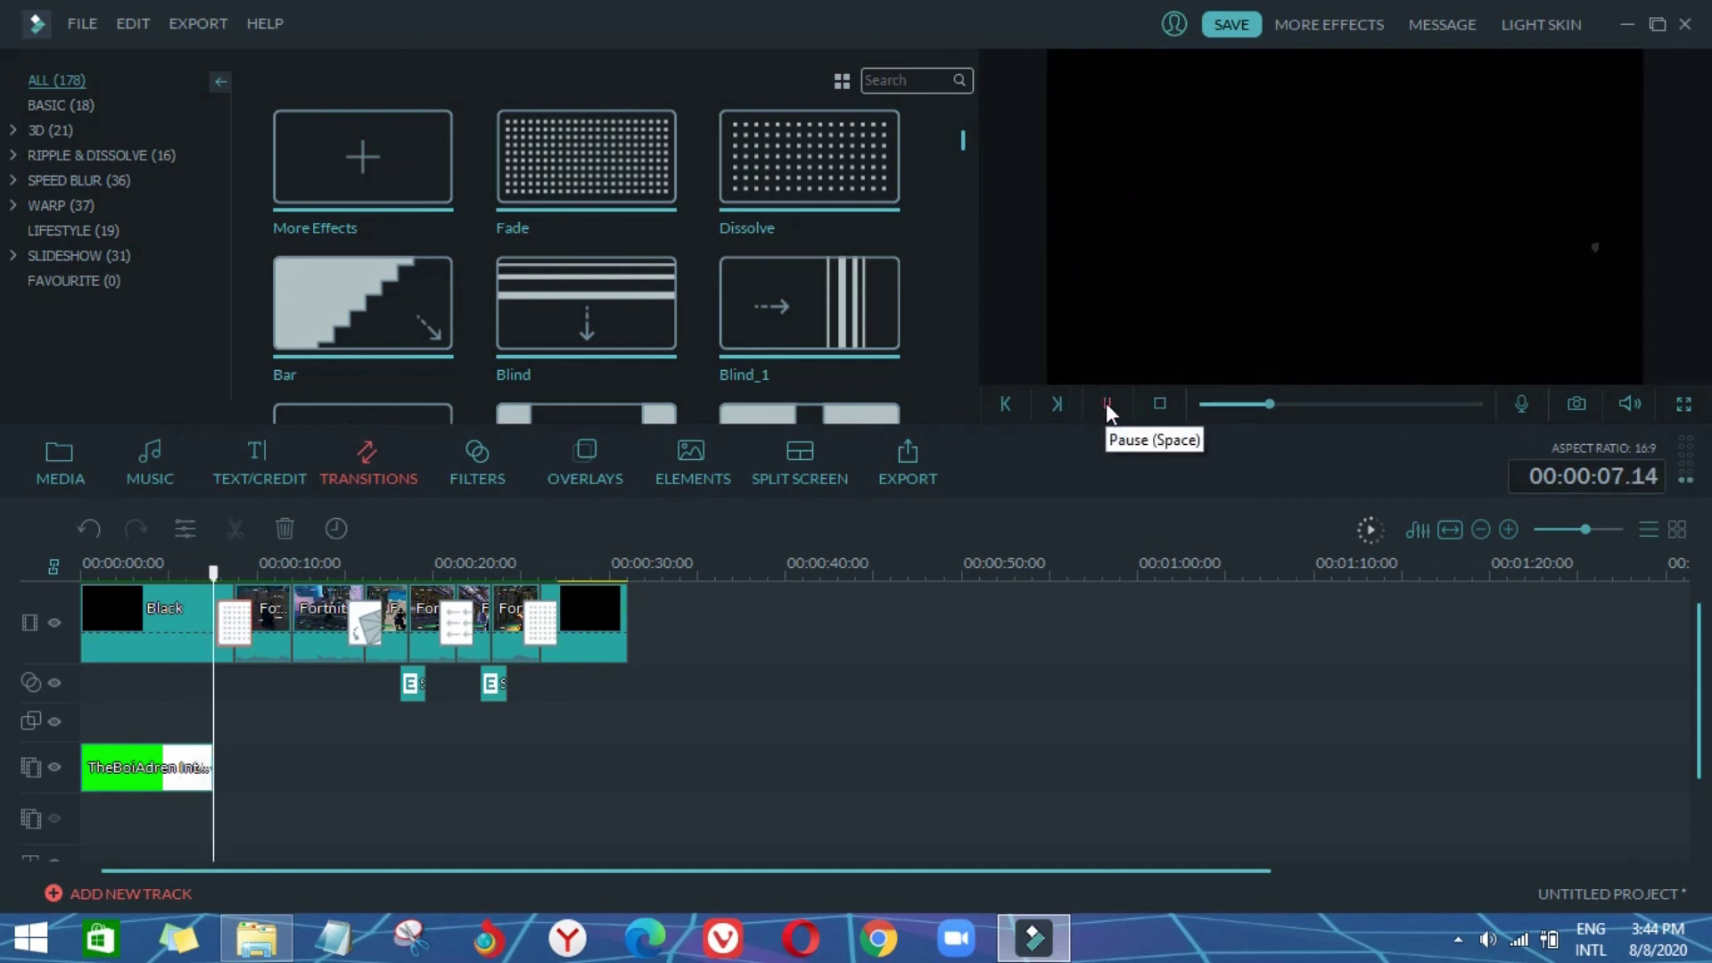
{"action": "left_click", "coordinate": [1106, 403]}
{"action": "left_click", "coordinate": [202, 567]}
{"action": "left_click", "coordinate": [1015, 408]}
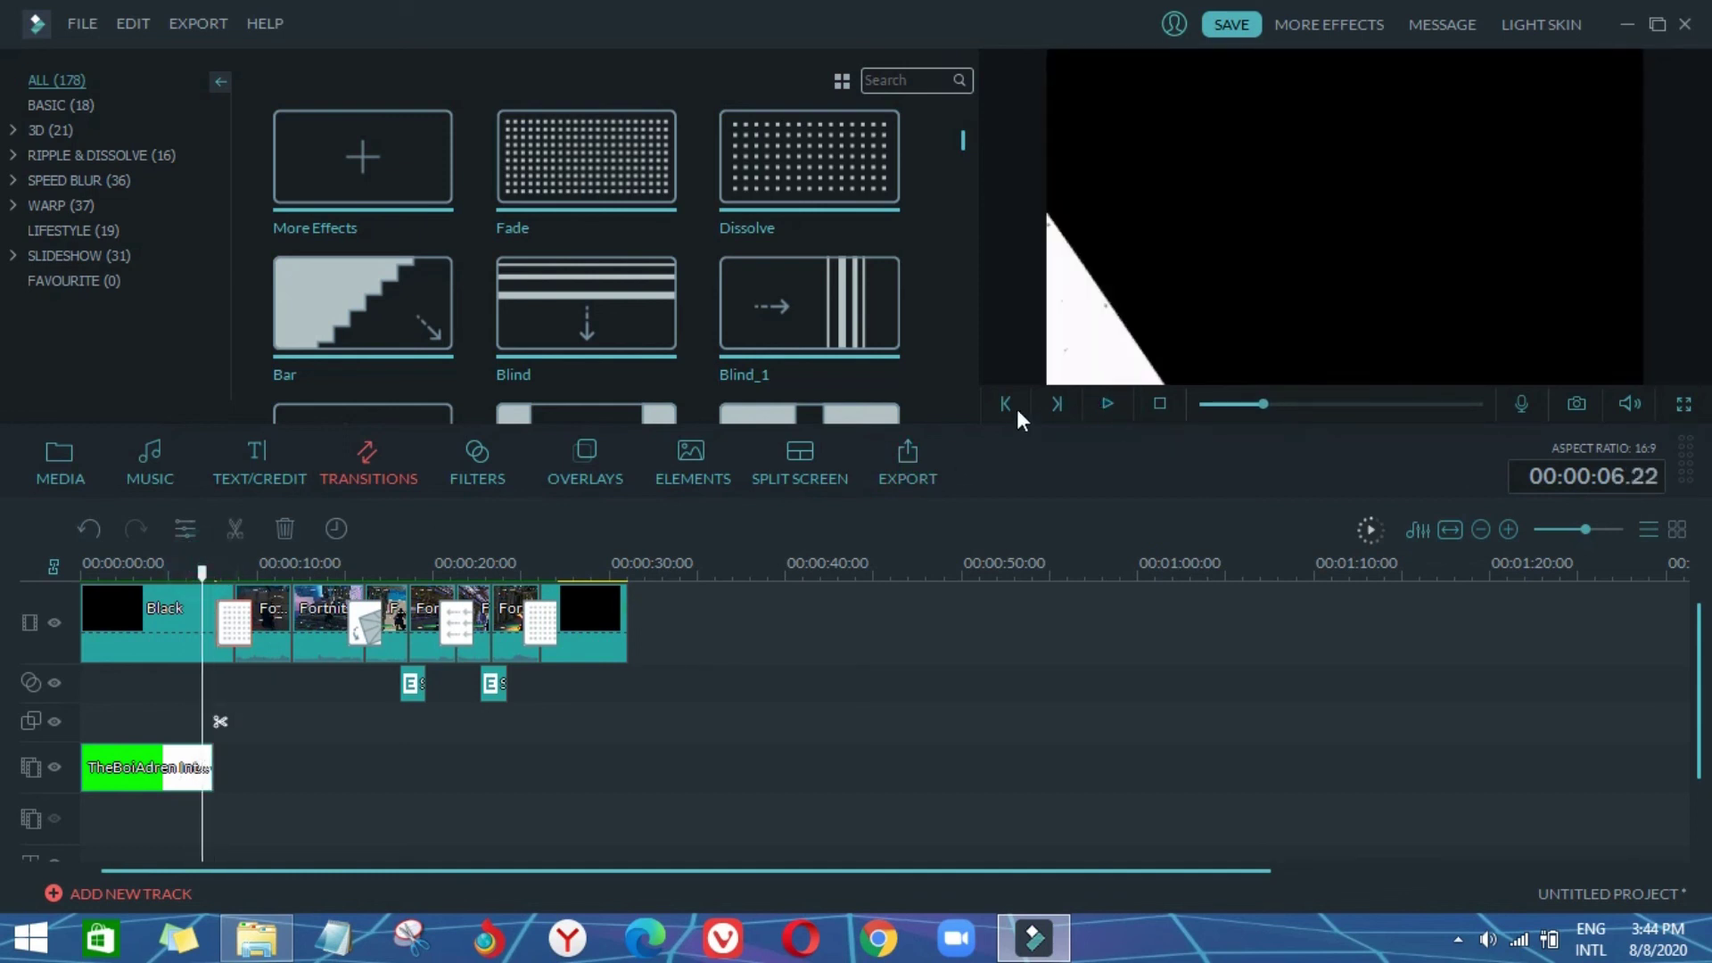
{"action": "left_click", "coordinate": [1106, 406]}
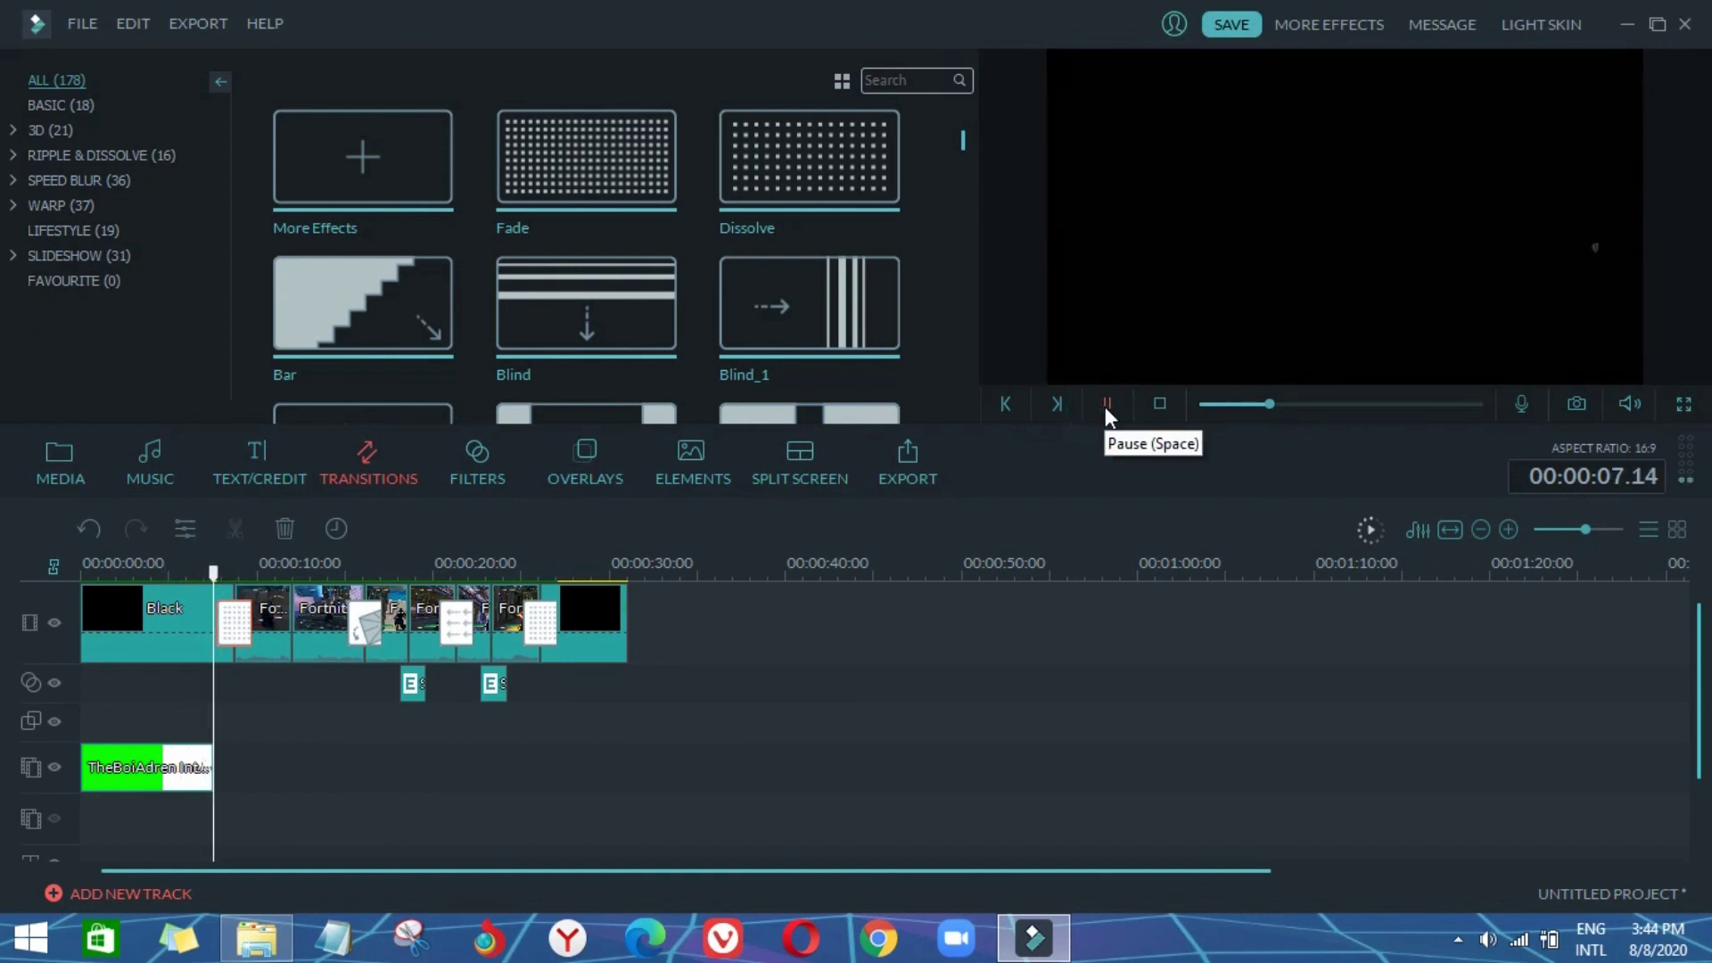
{"action": "left_click", "coordinate": [1105, 406]}
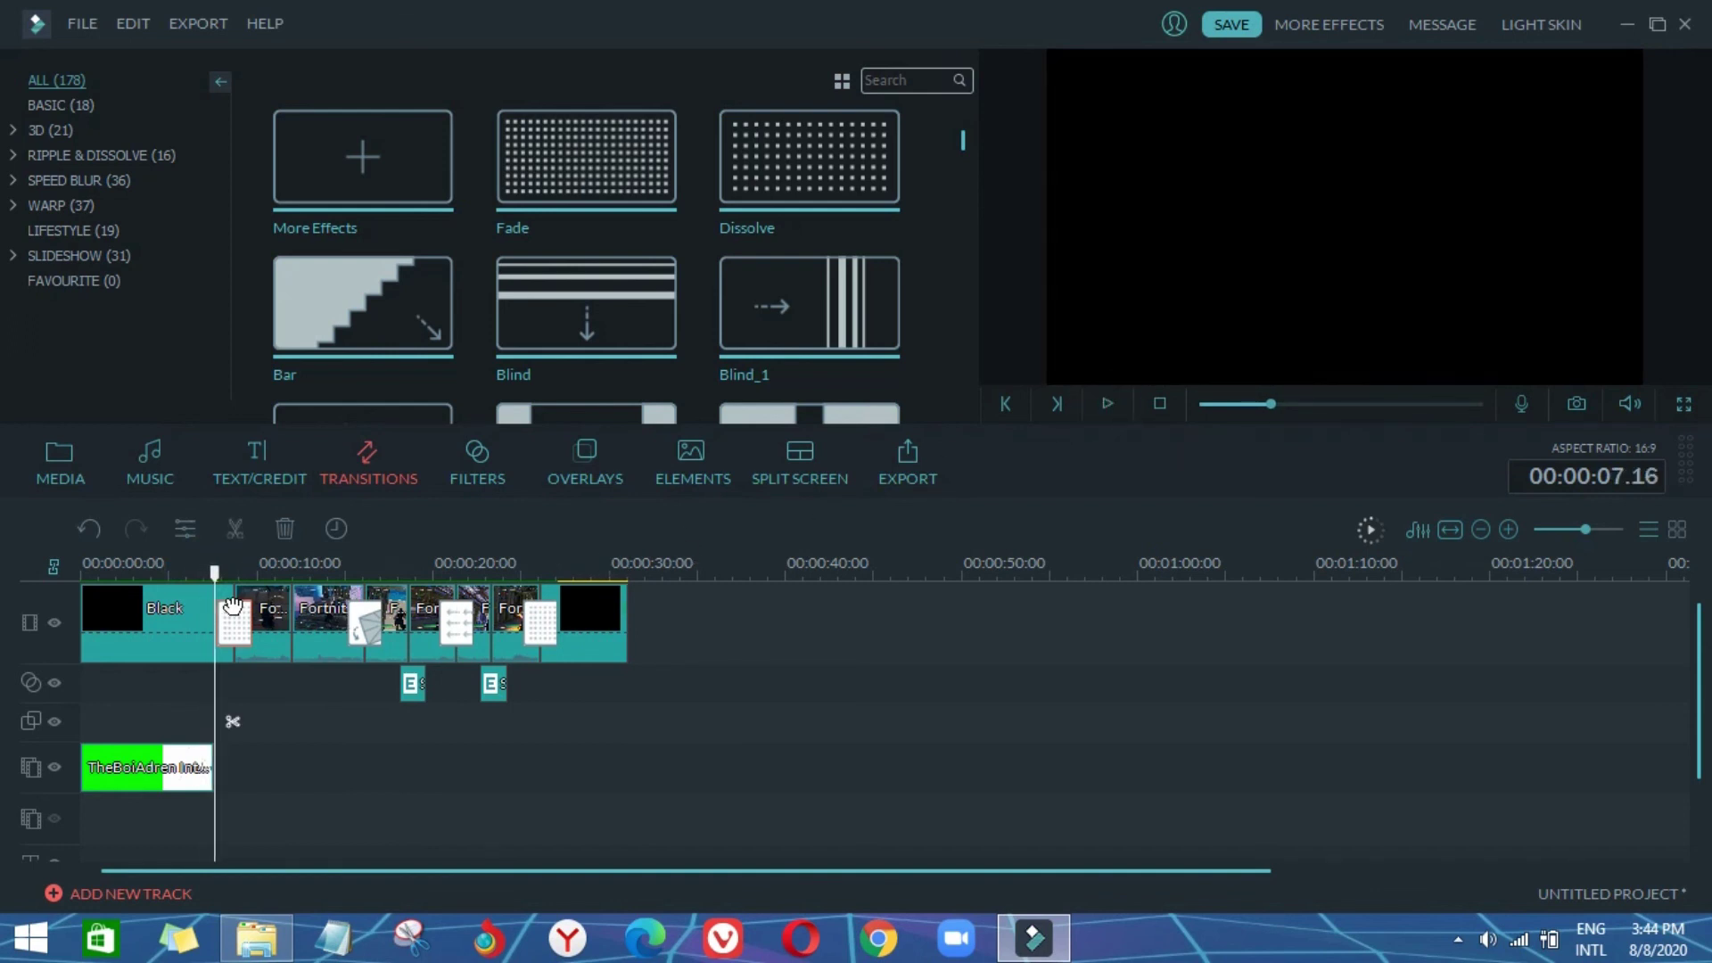
Step: Try replacing the transition between the opening Black clip and the first Fortnite clip with Fade, and play it back
{"action": "key", "text": "Delete"}
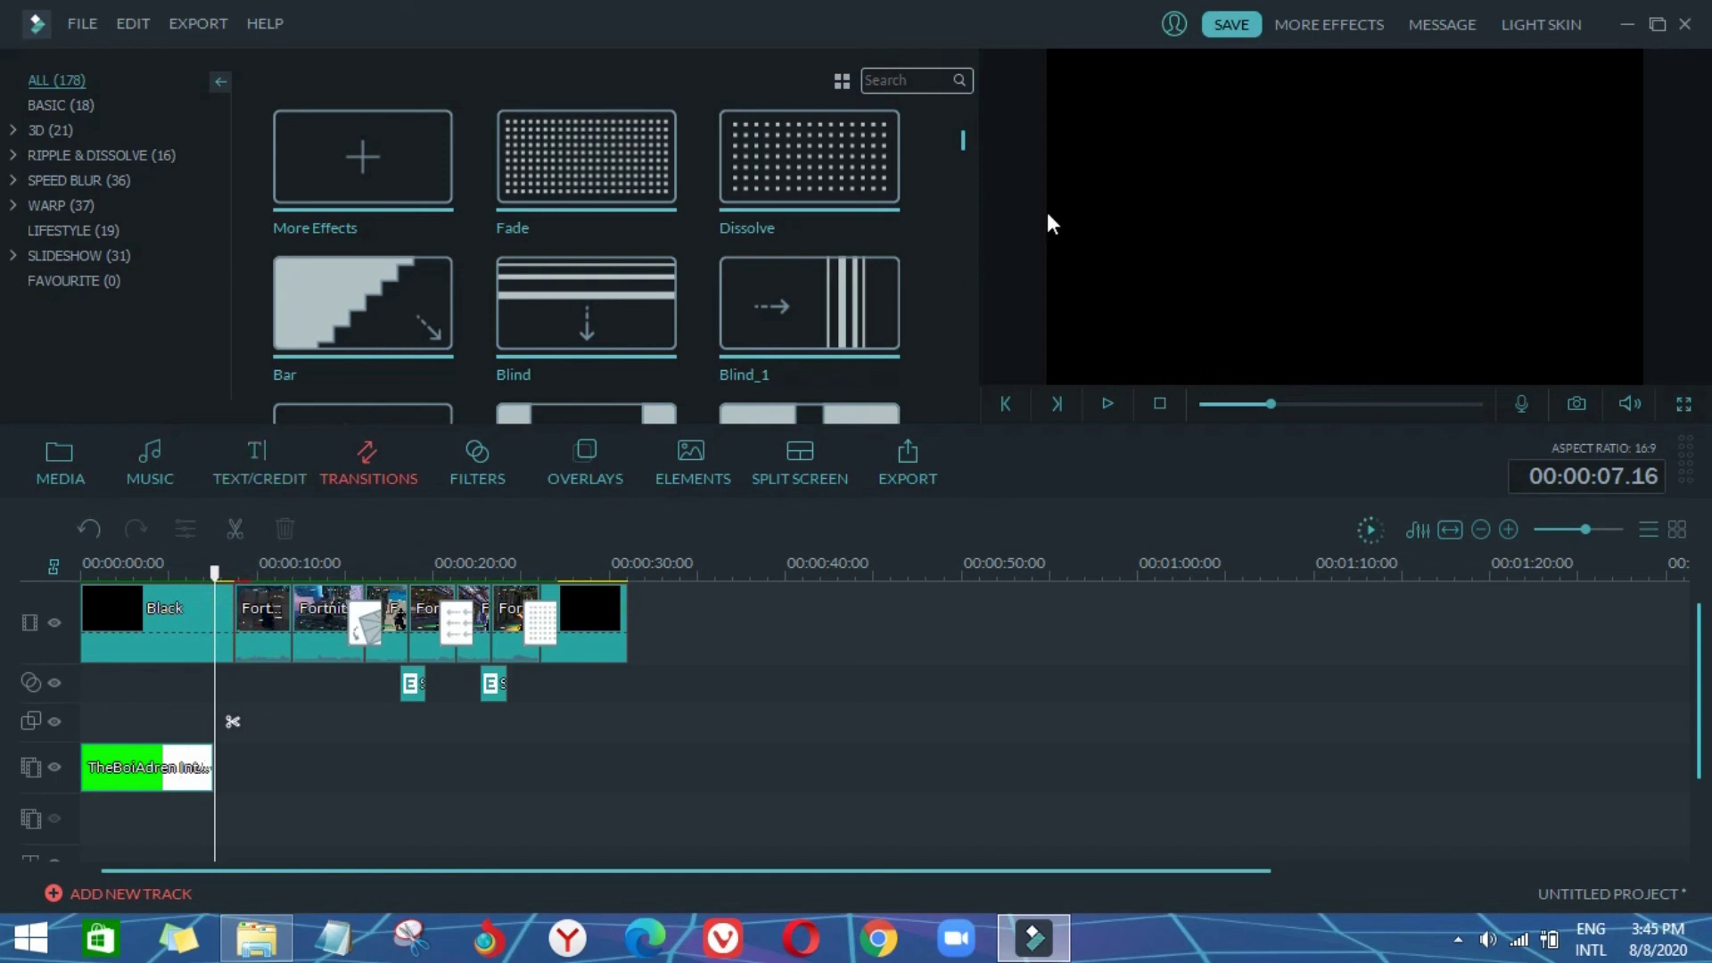
{"action": "left_click_drag", "start_coordinate": [586, 156], "coordinate": [211, 642]}
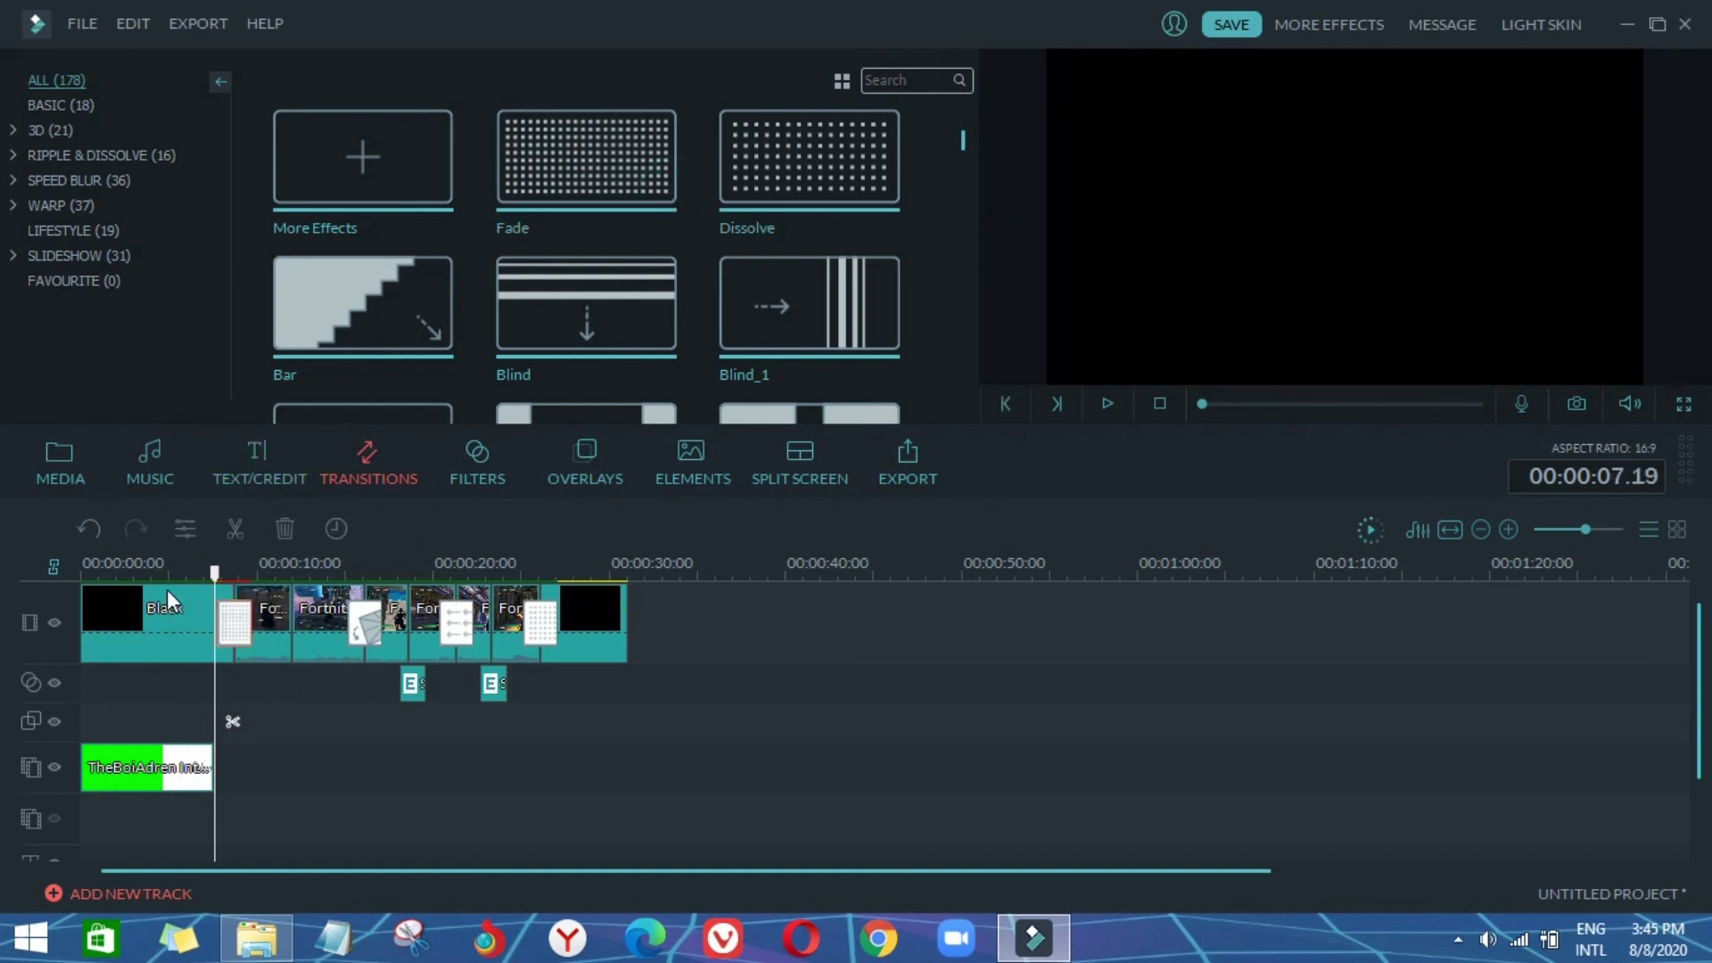
{"action": "left_click", "coordinate": [177, 569]}
{"action": "left_click", "coordinate": [1106, 404]}
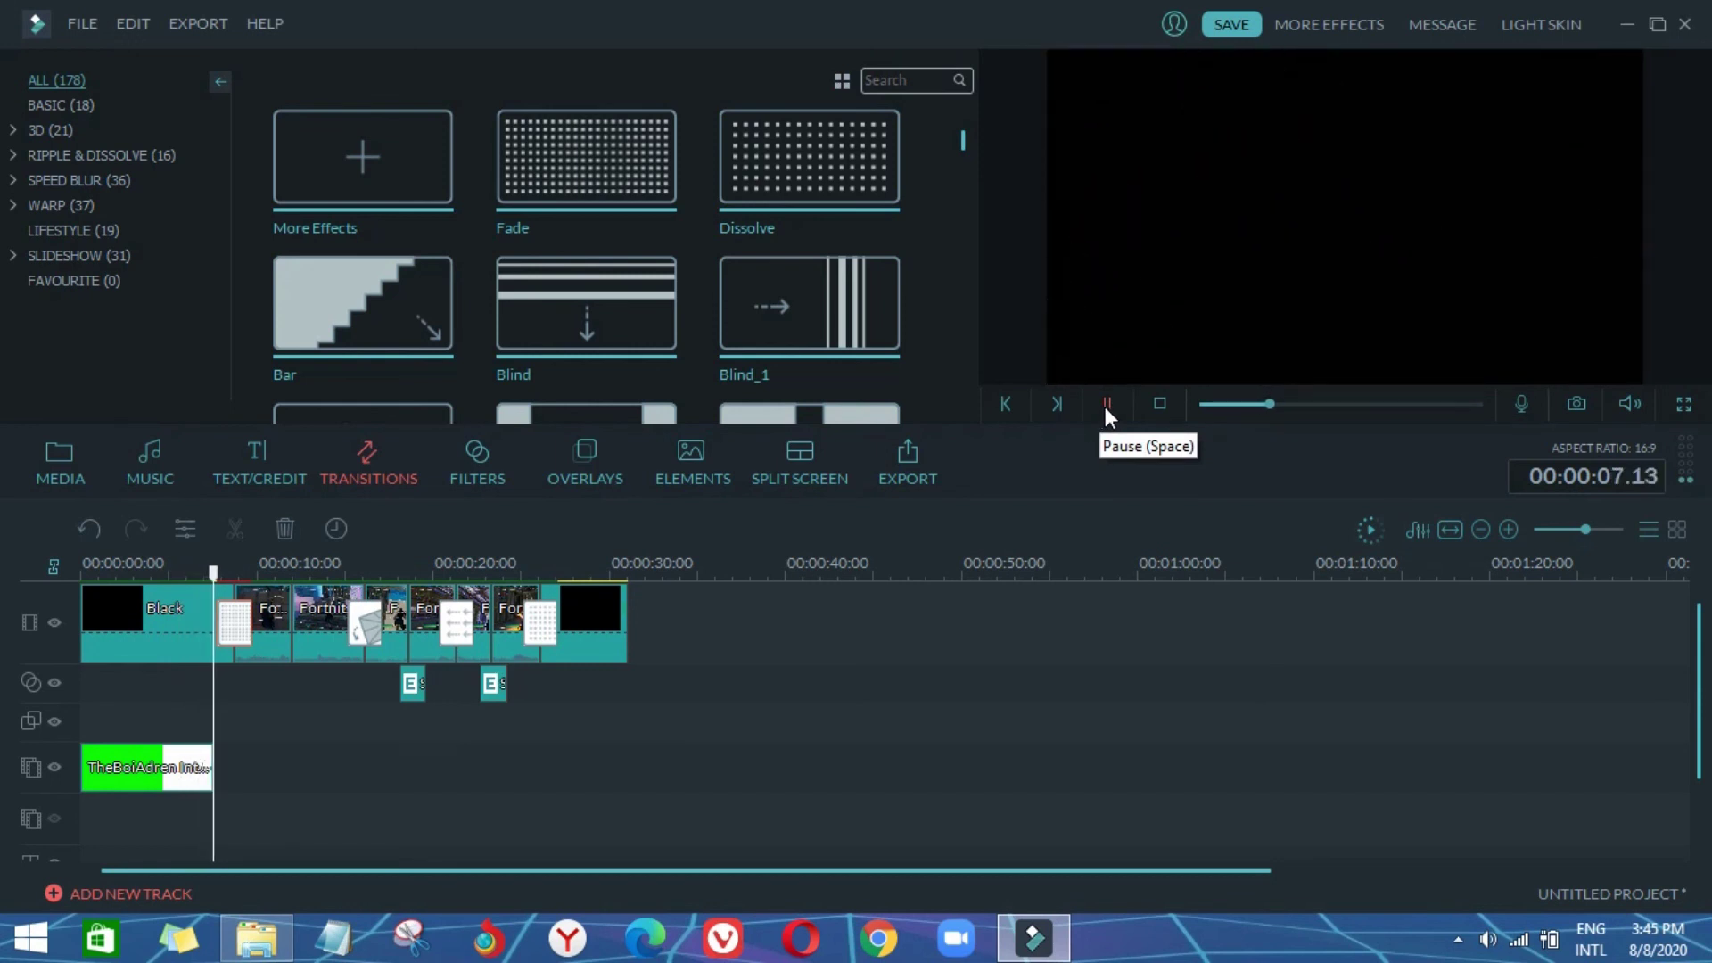
{"action": "left_click", "coordinate": [1106, 404]}
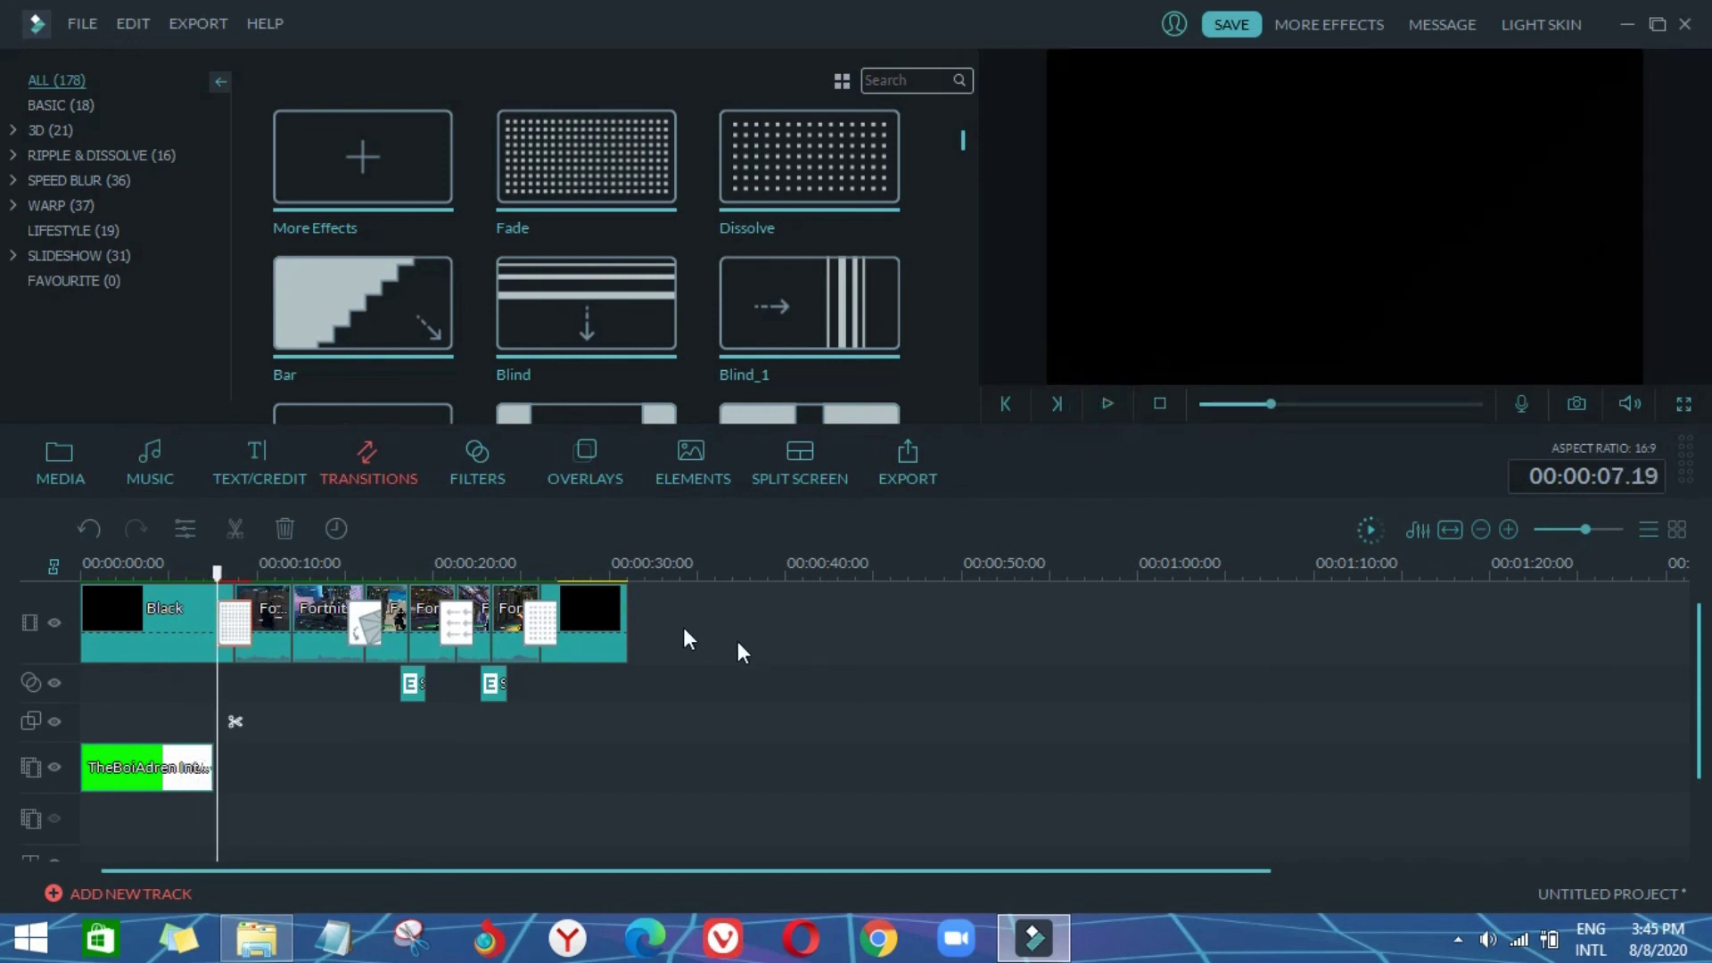
Step: Try the opening cut without the Fade transition, and undo the transition changes made there
{"action": "key", "text": "Delete"}
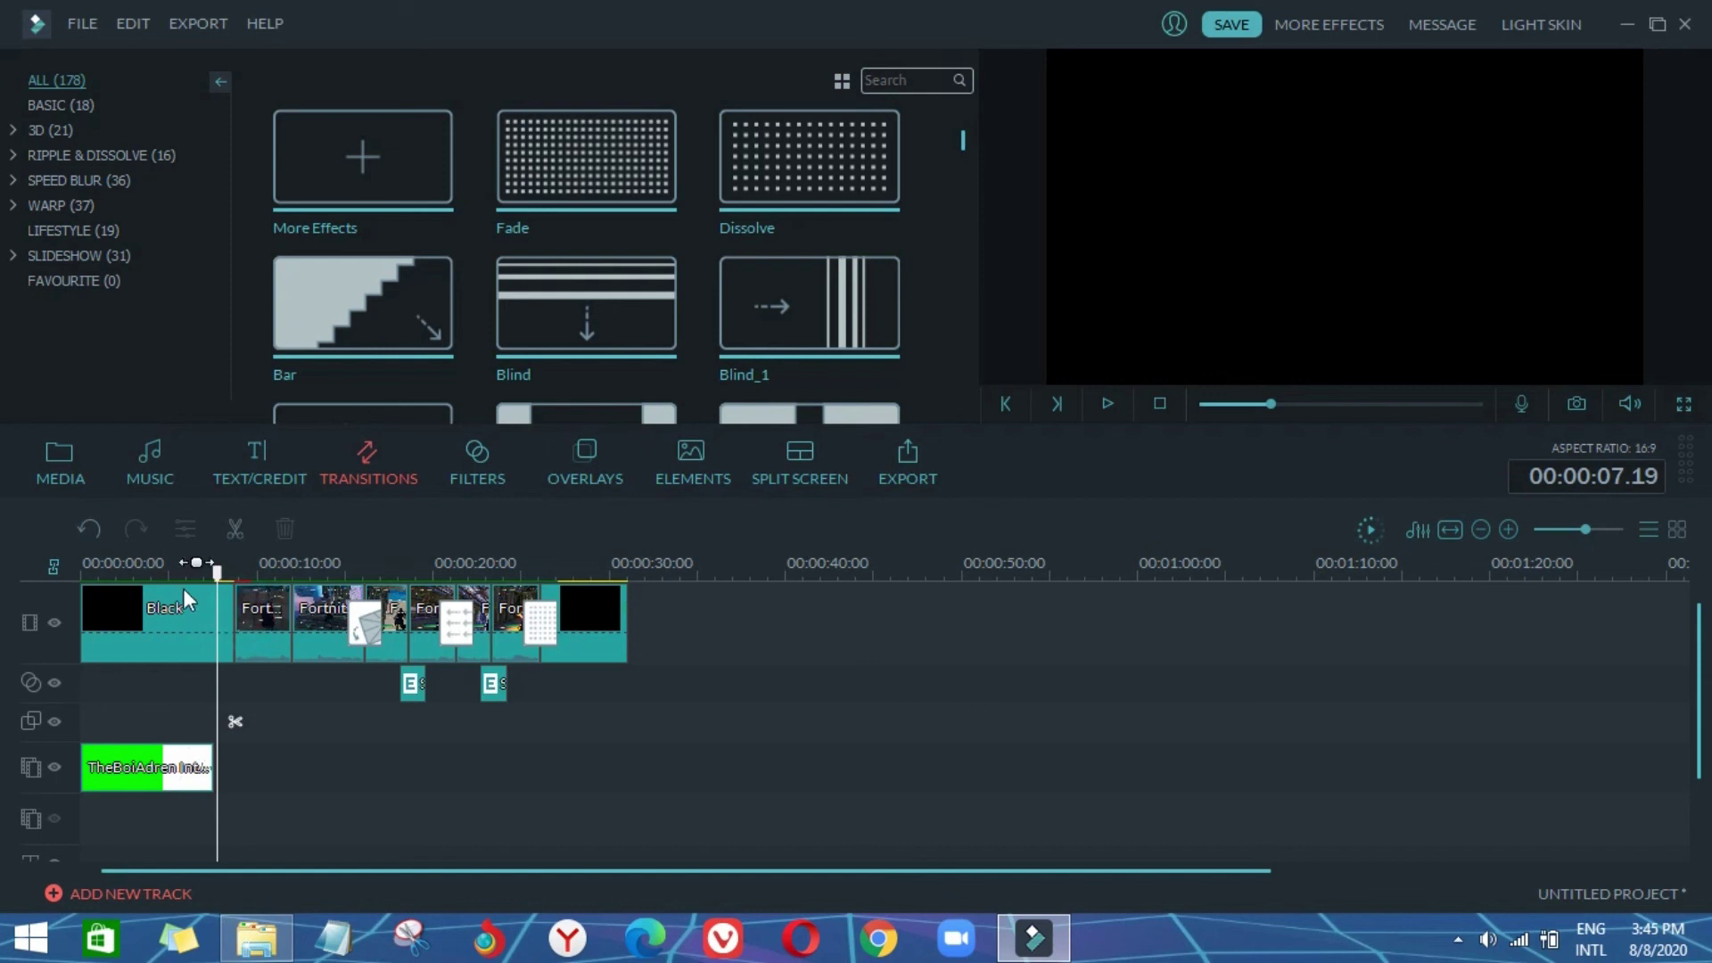
{"action": "left_click", "coordinate": [198, 562]}
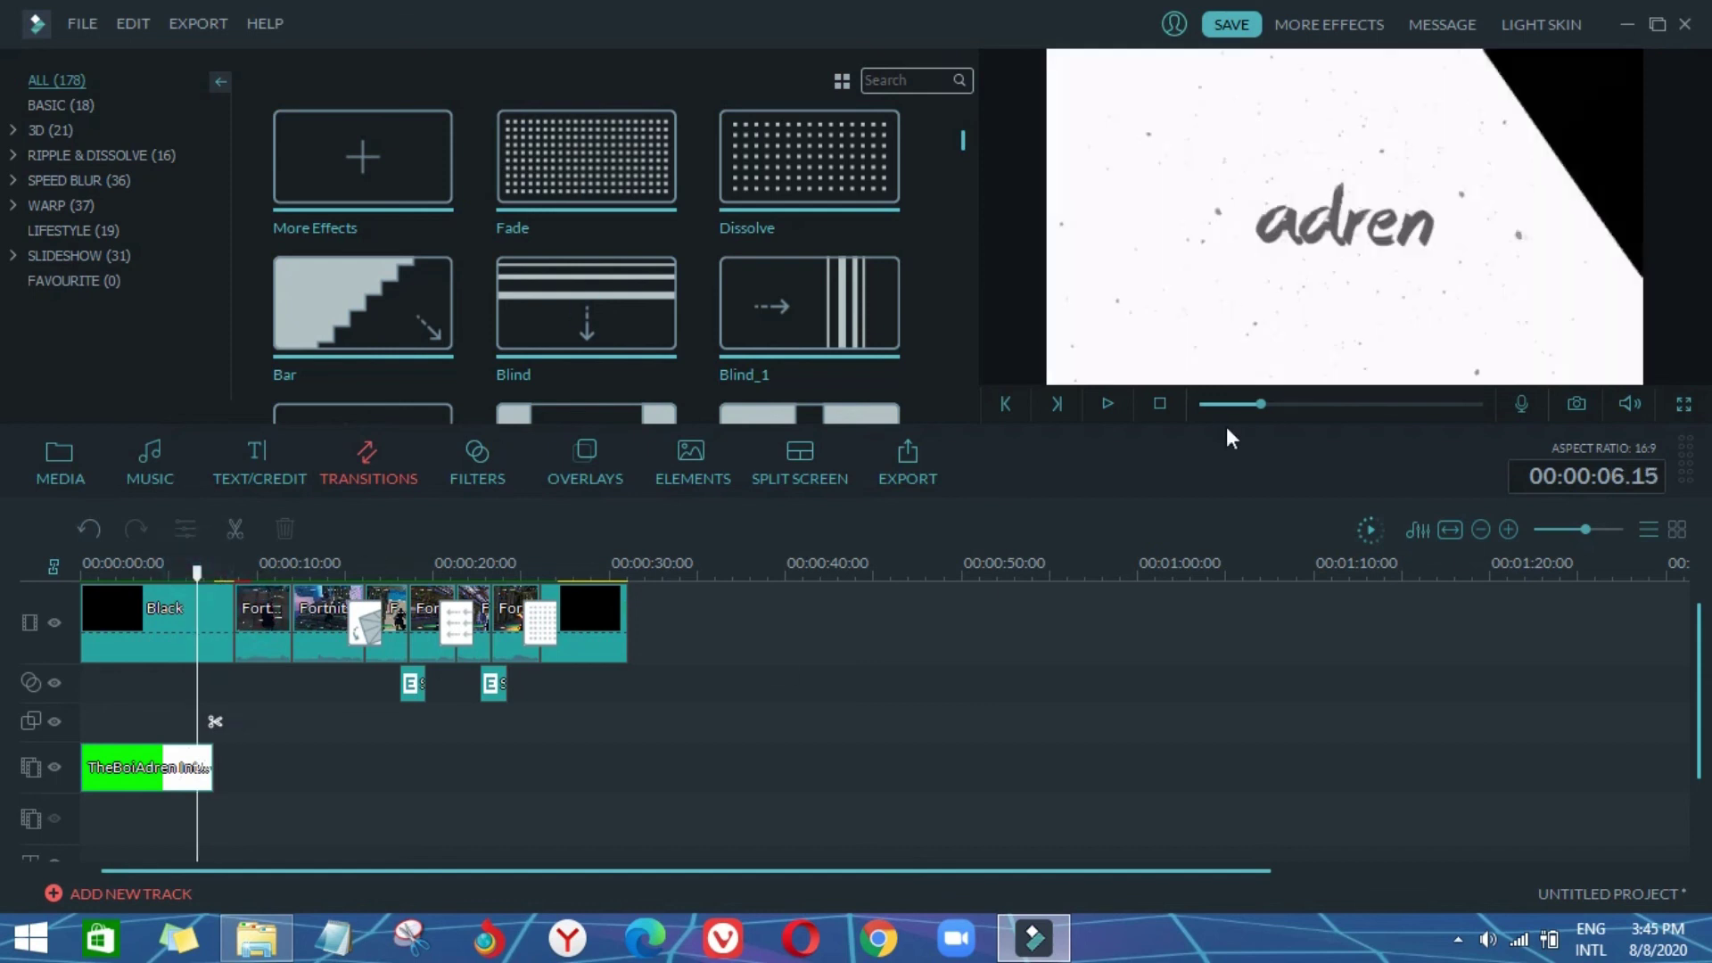
{"action": "left_click", "coordinate": [1105, 407]}
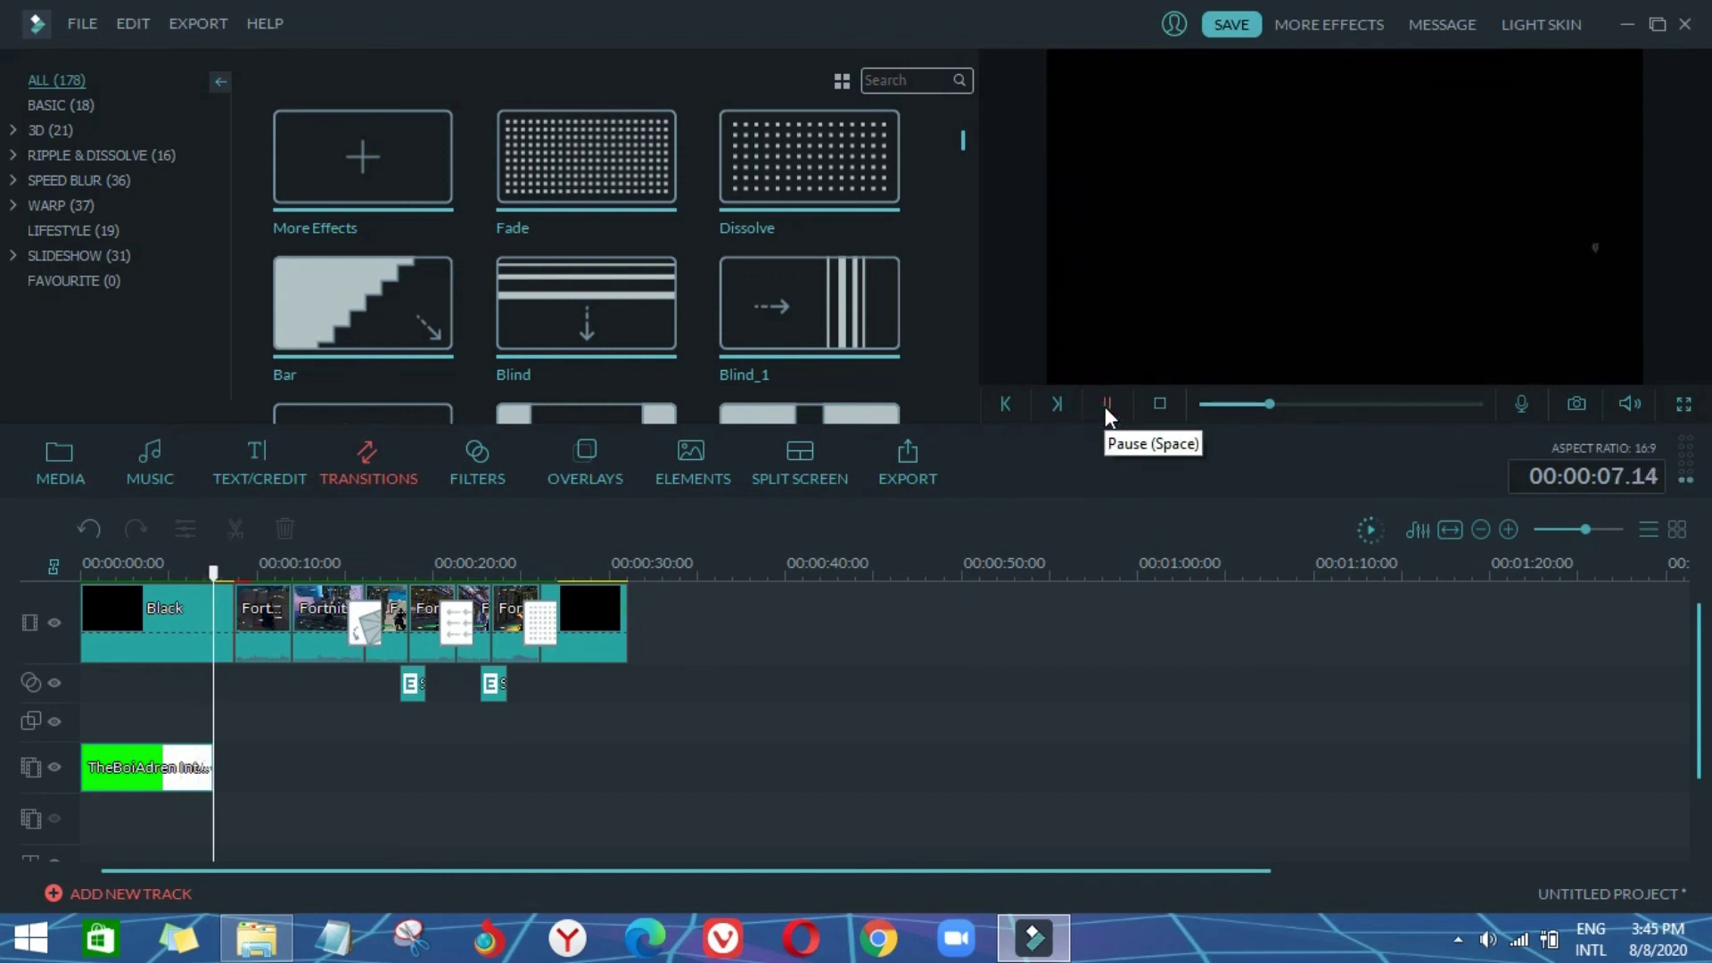
{"action": "left_click", "coordinate": [1105, 407]}
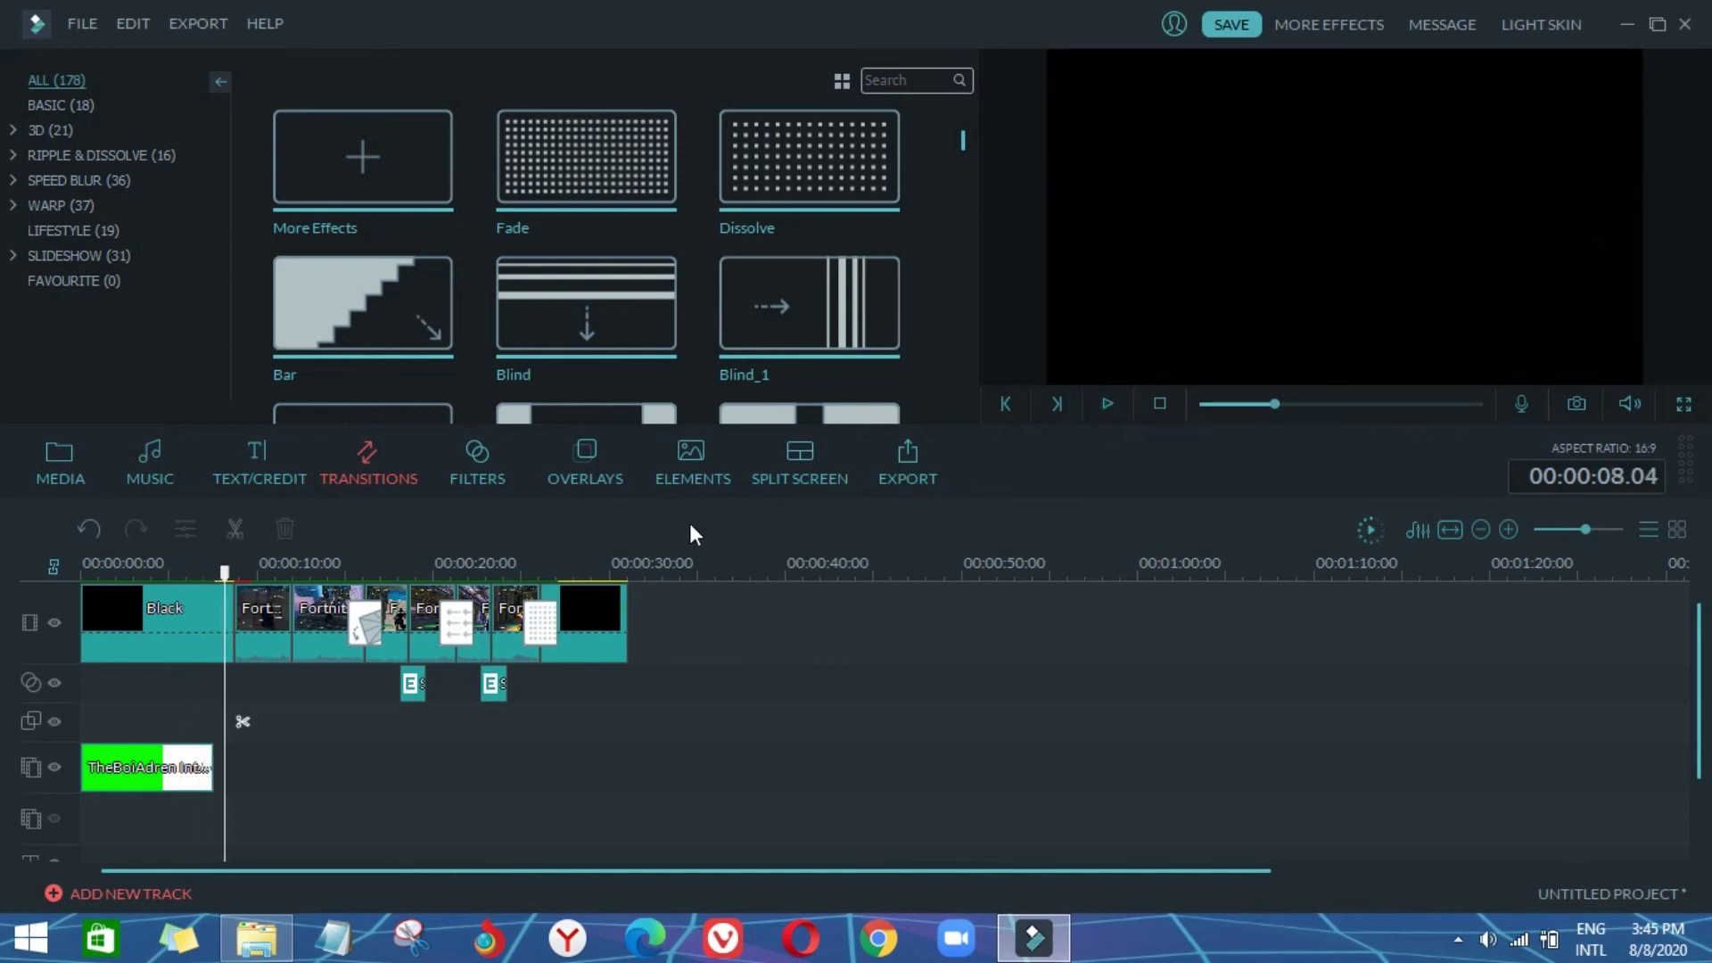
{"action": "key", "text": "ctrl+z"}
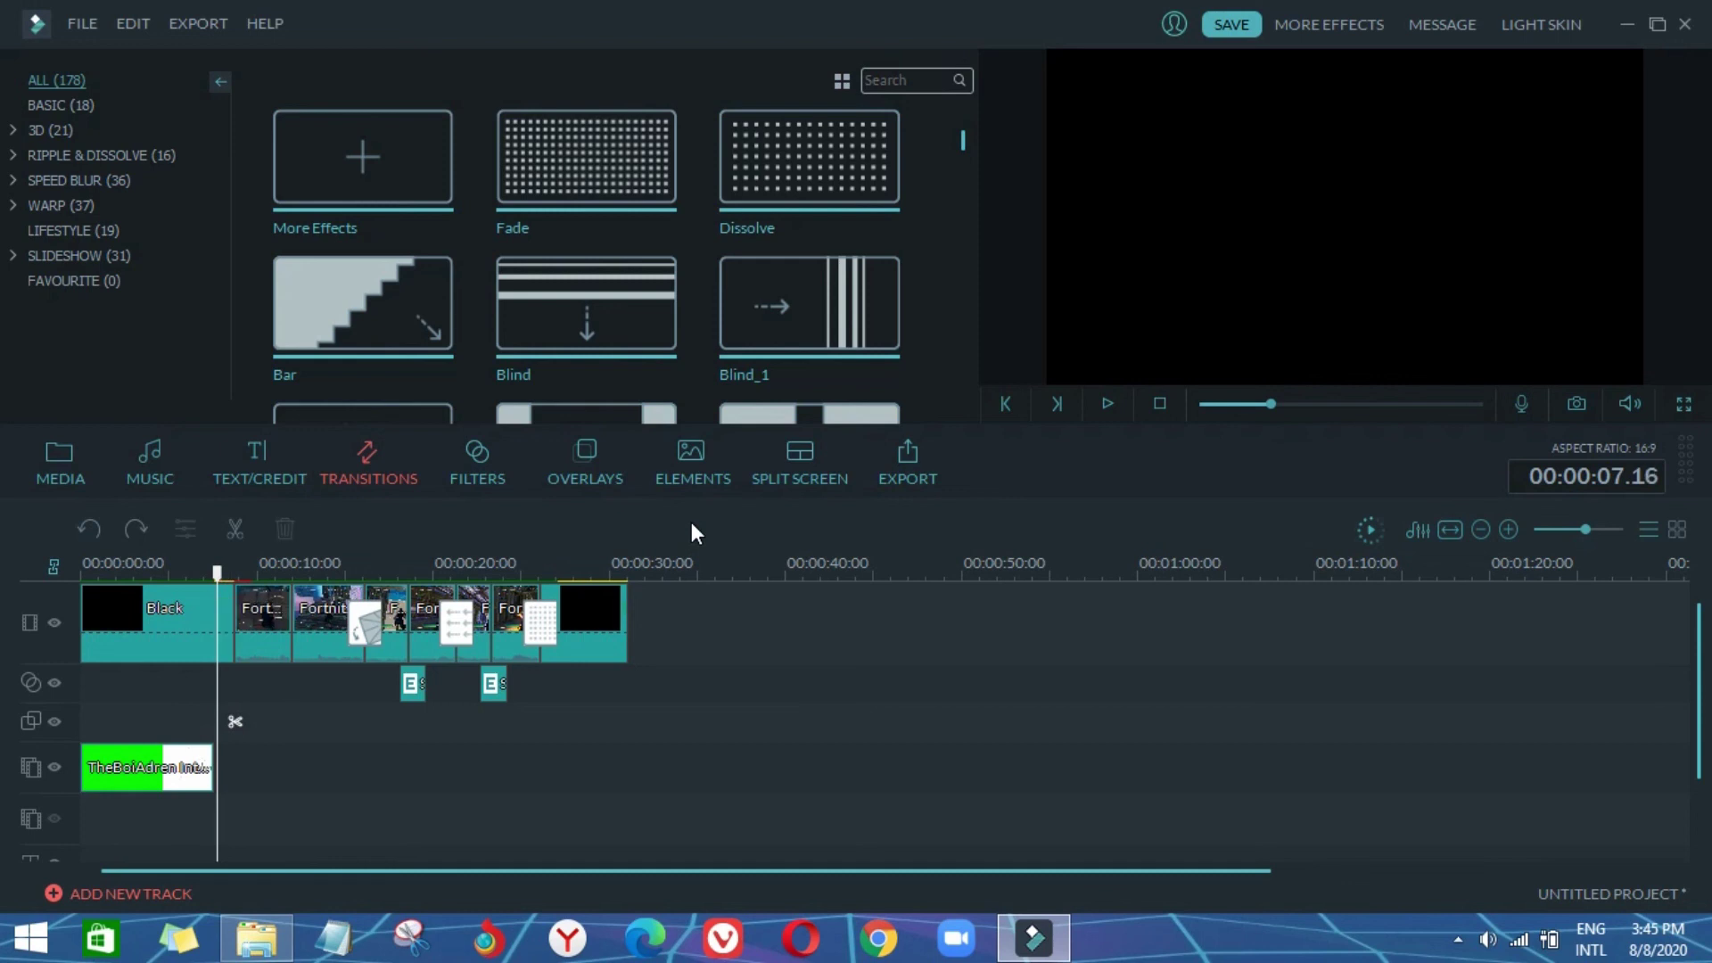
Step: Play back the montage from 00:00:06.13 to 00:00:25.09
{"action": "left_click", "coordinate": [197, 572]}
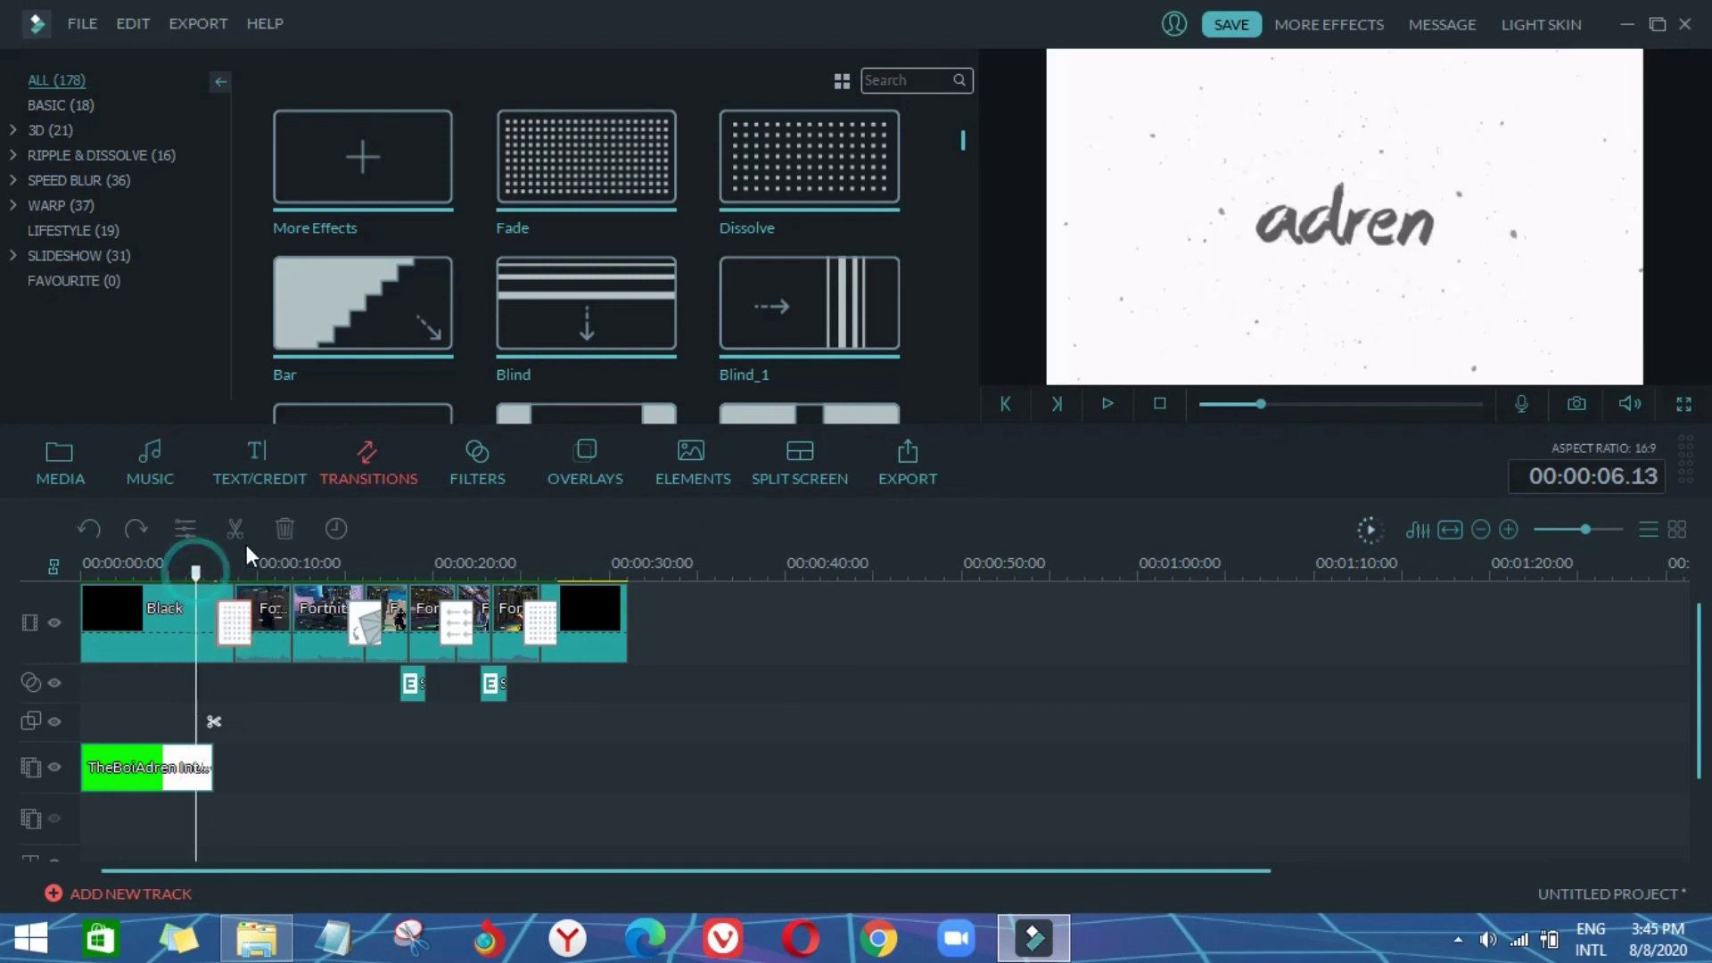
{"action": "left_click", "coordinate": [1105, 404]}
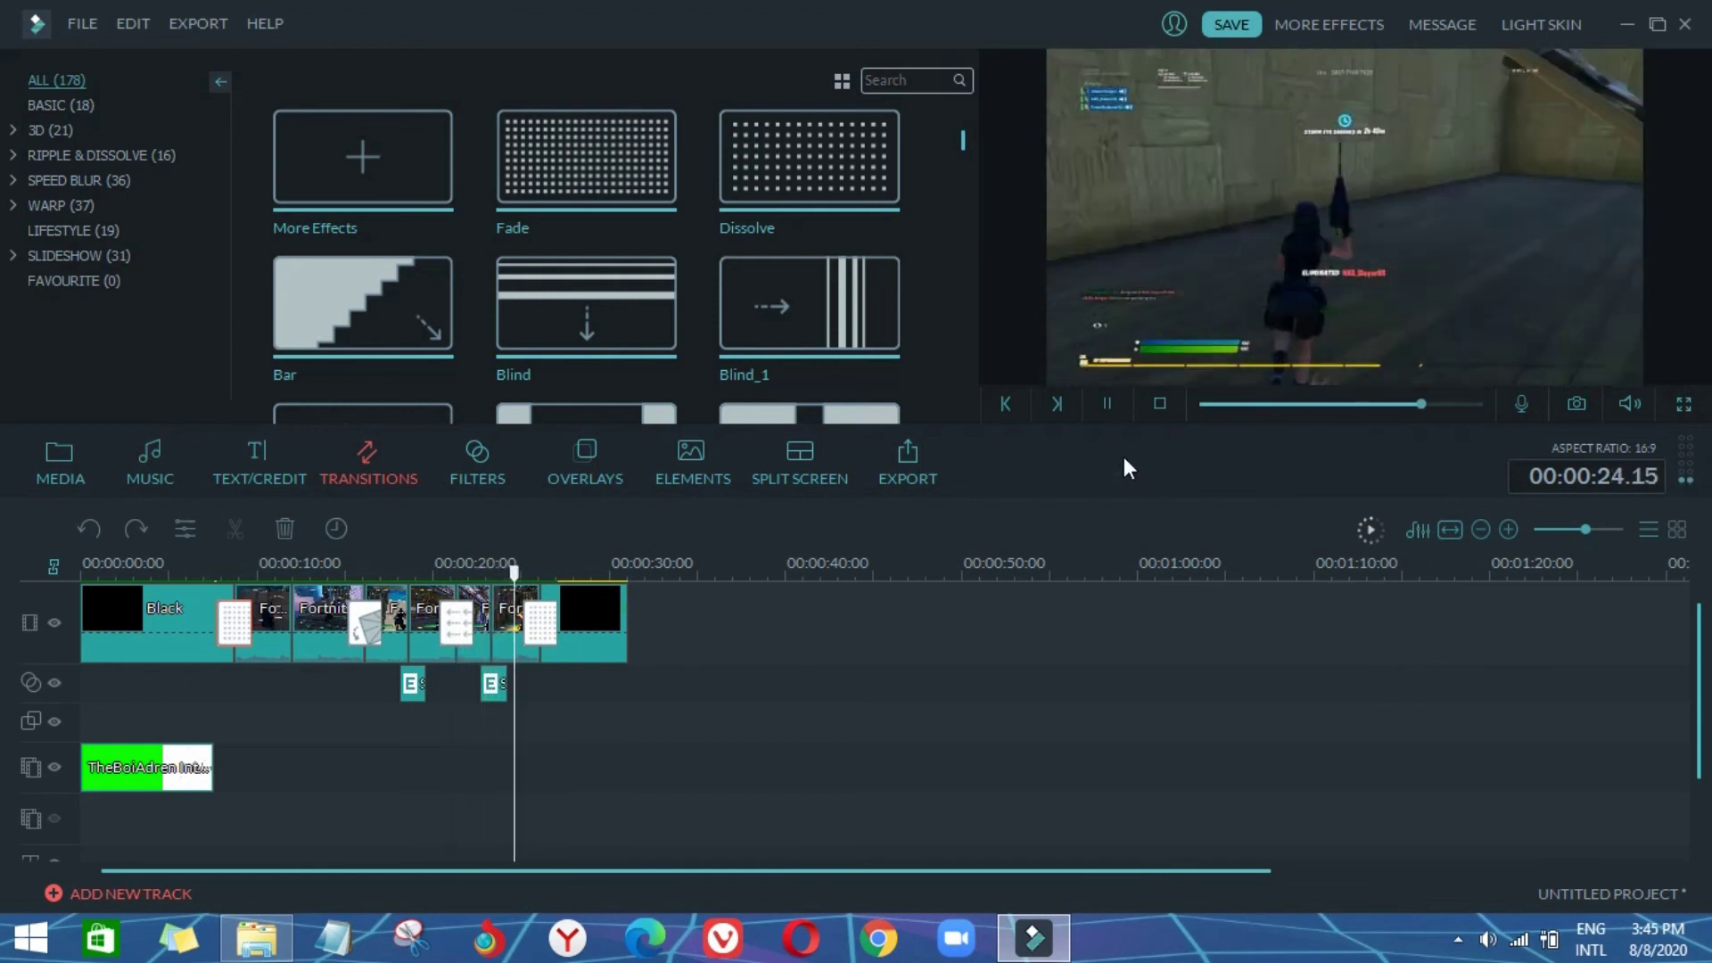
{"action": "left_click", "coordinate": [1107, 401]}
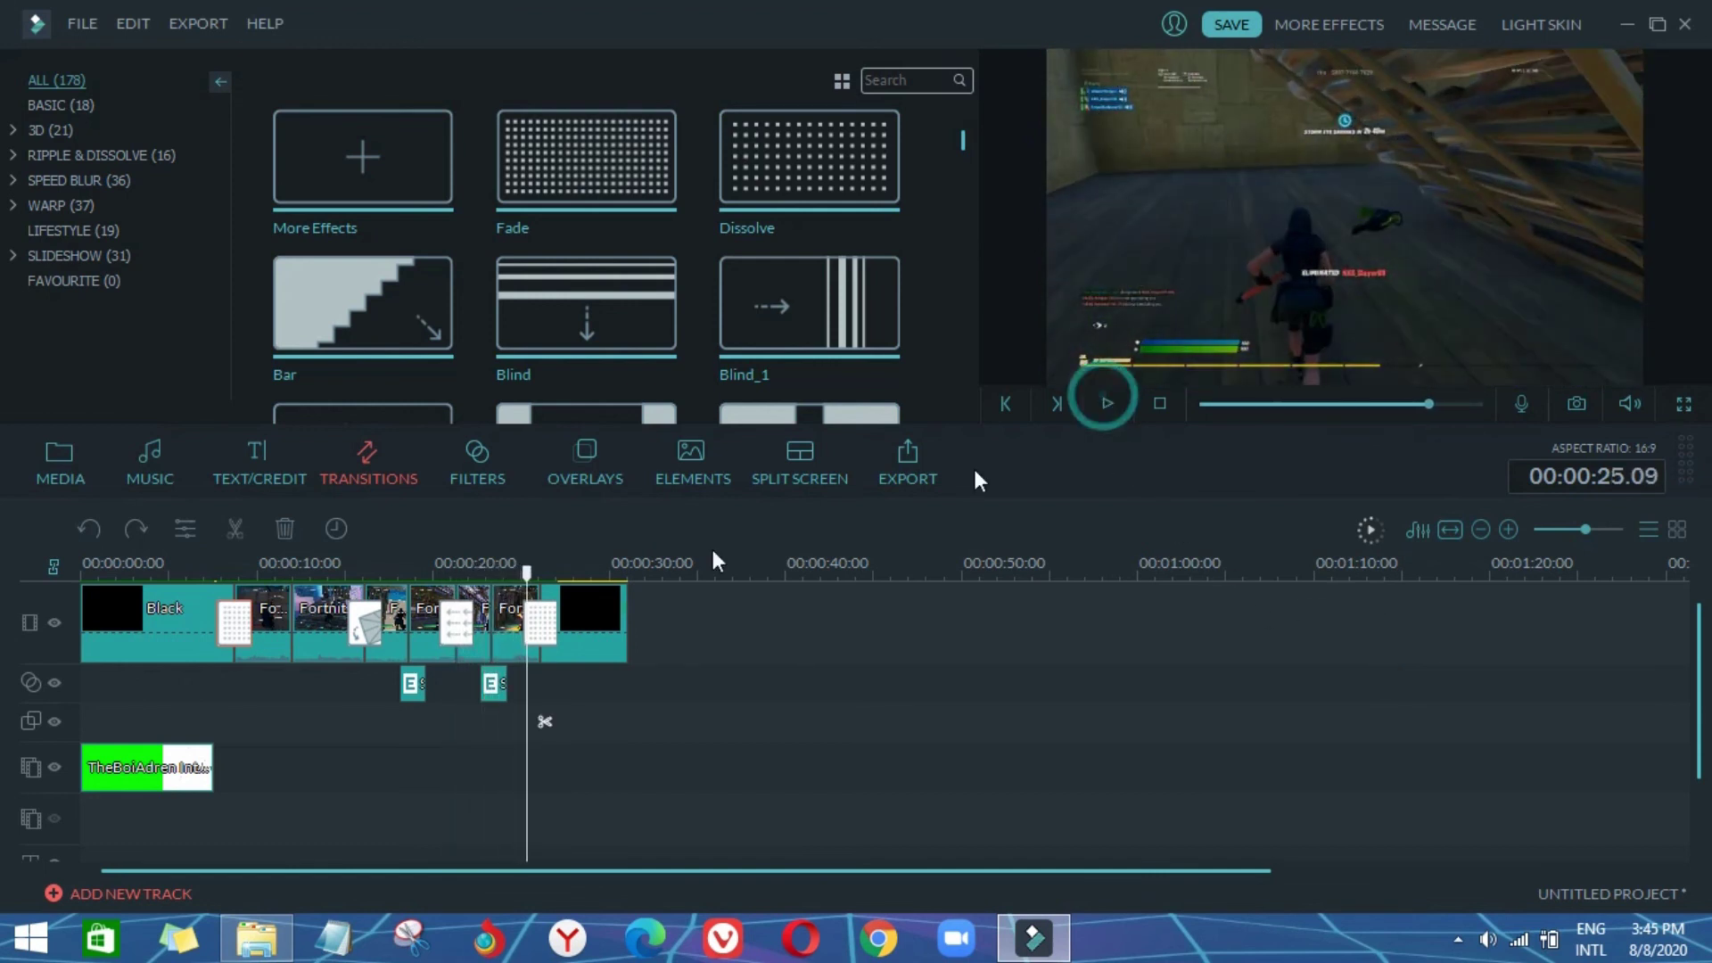
Step: Set the audio volume of the last Fortnite clip to 28
{"action": "double_click", "coordinate": [492, 650]}
{"action": "left_click", "coordinate": [381, 122]}
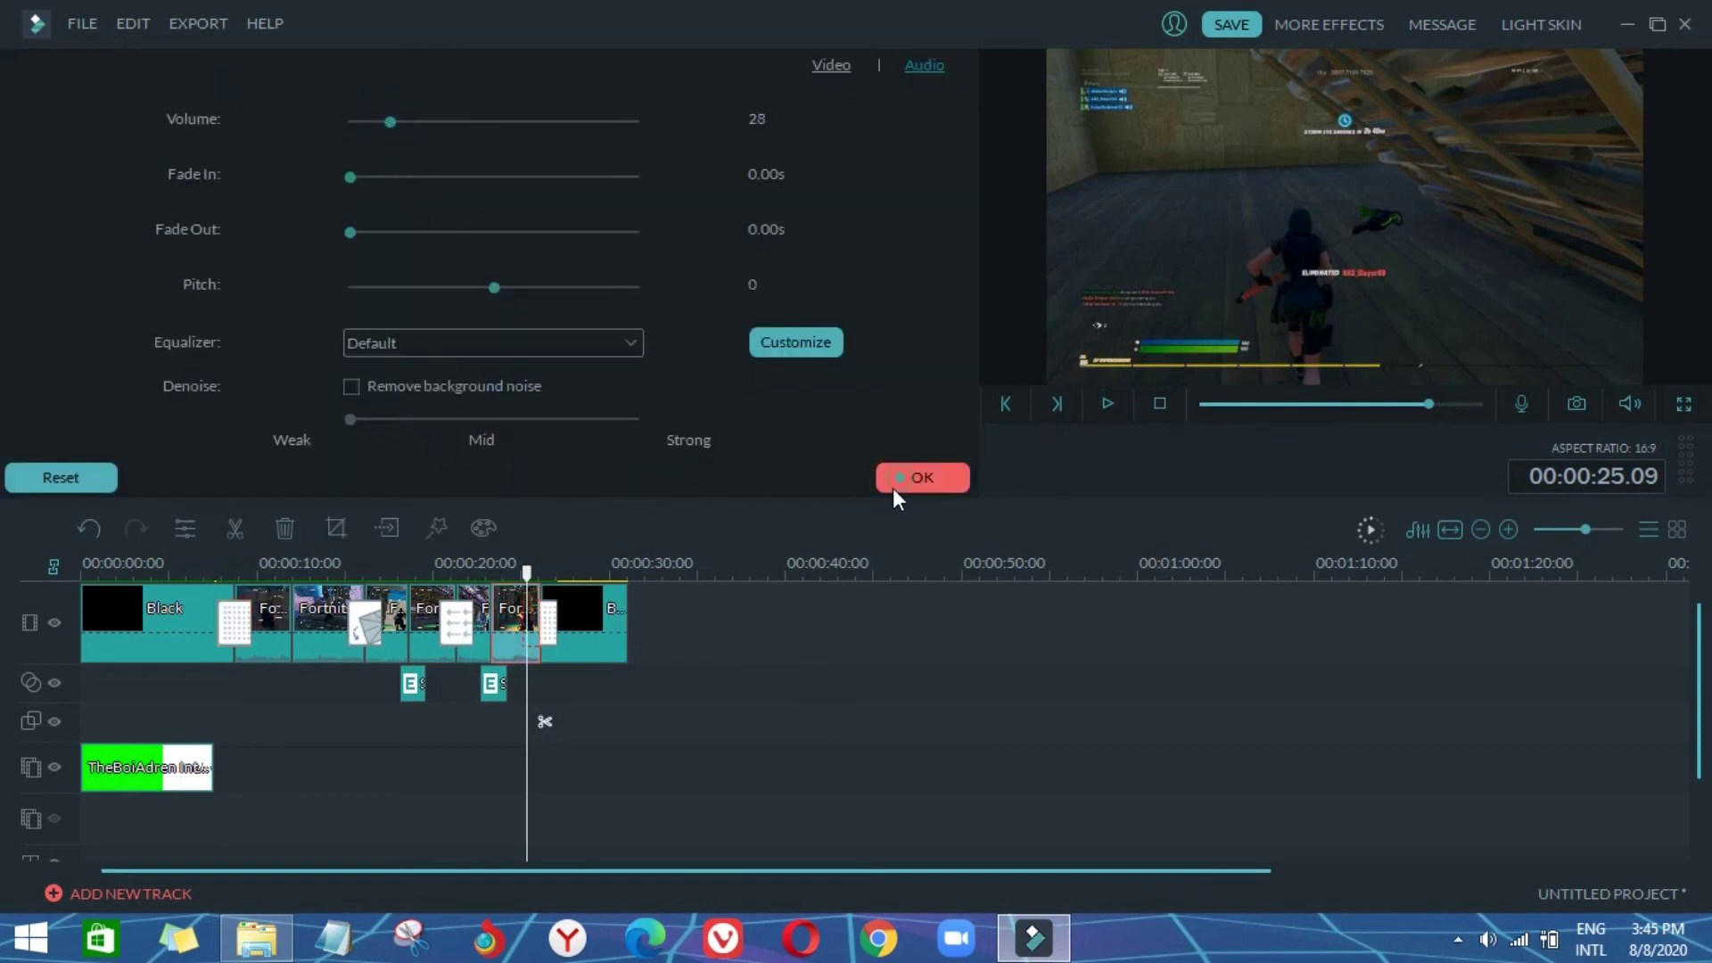
{"action": "left_click", "coordinate": [919, 482]}
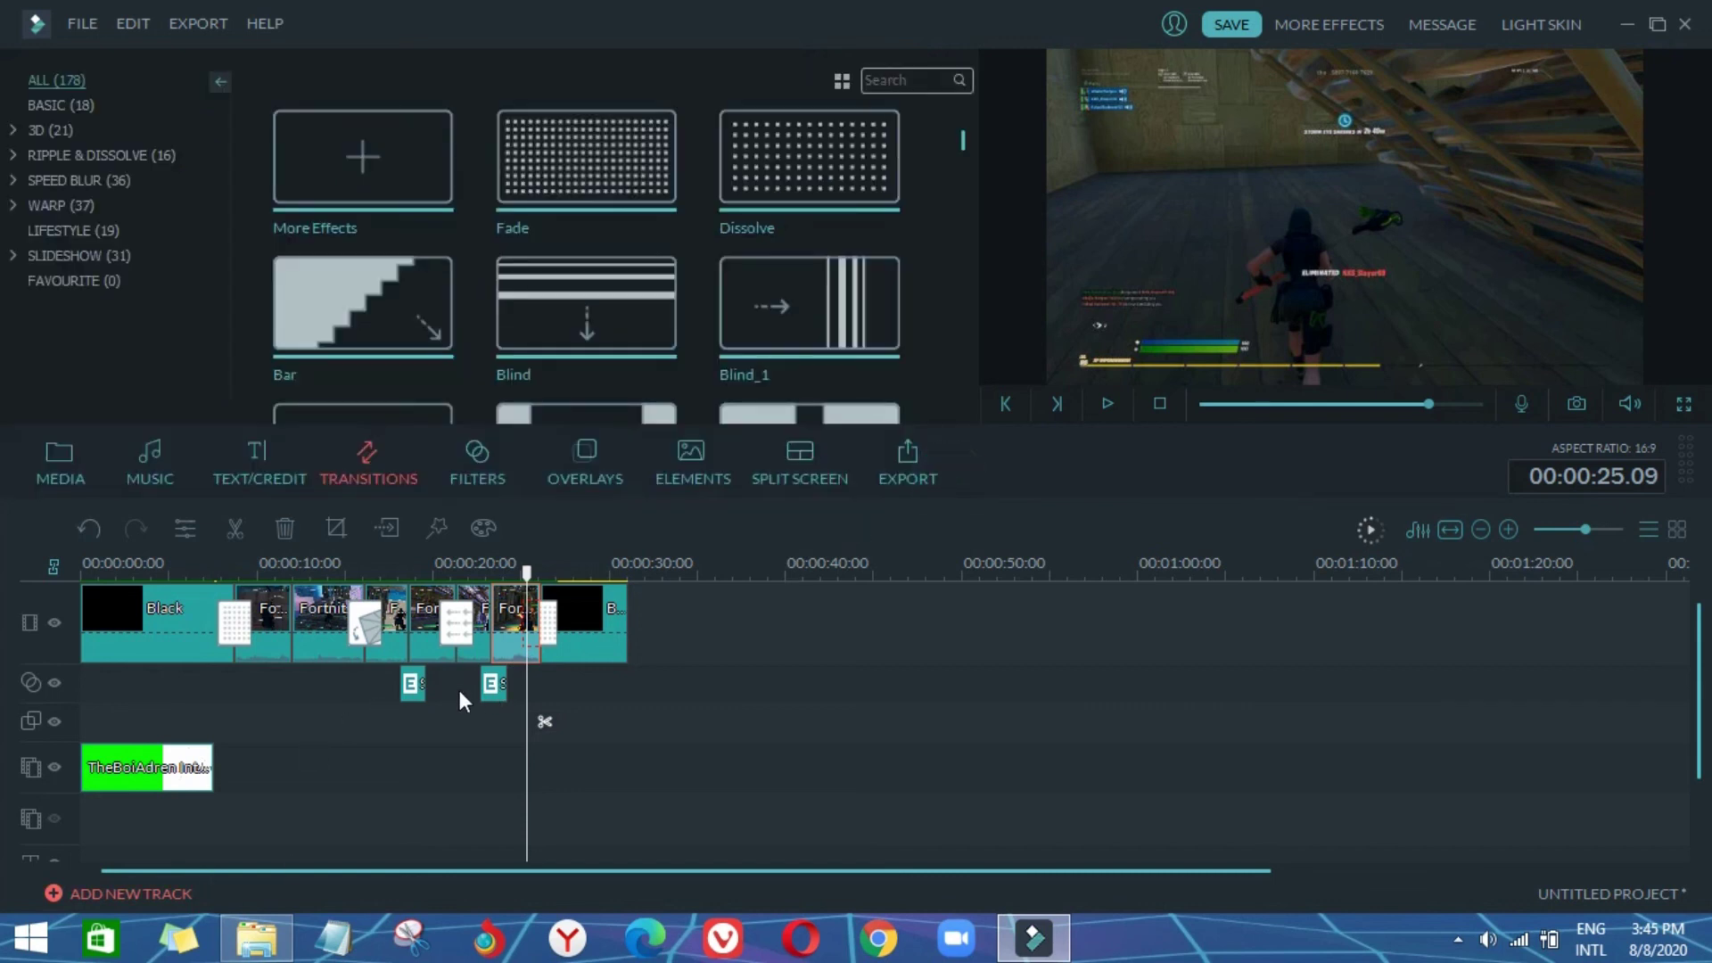
Step: Set the Frequency of the second Sideways 1 filter to 3967 and of the first one to 3636
{"action": "double_click", "coordinate": [489, 695]}
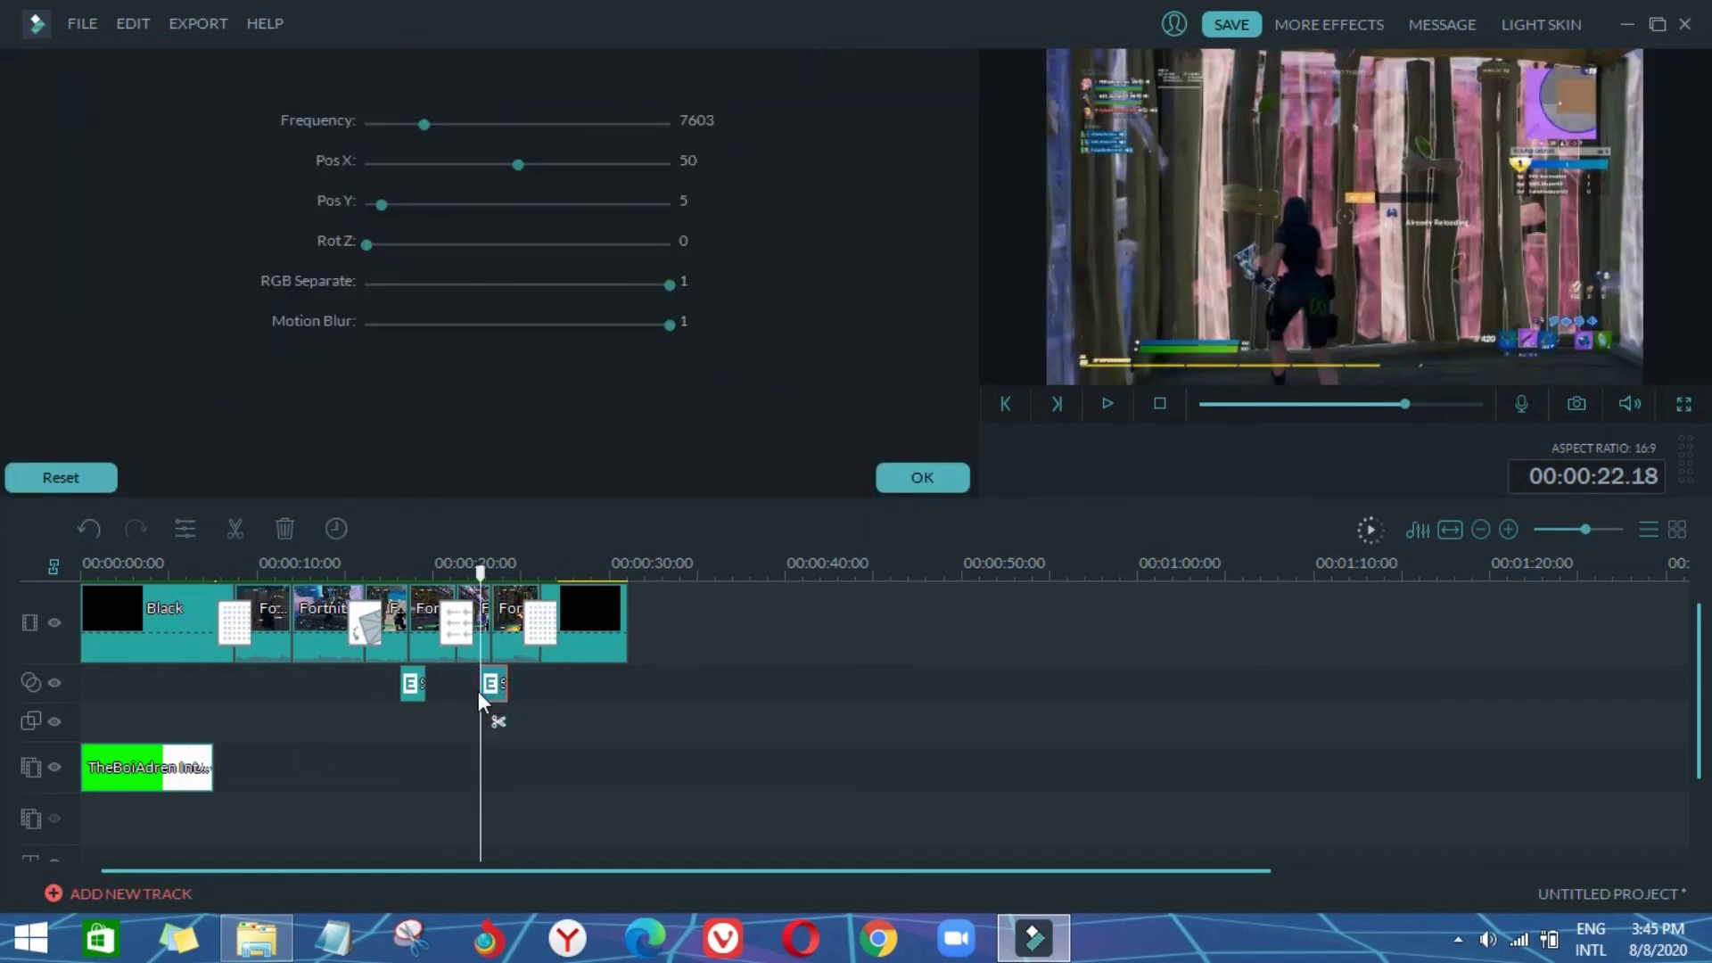
{"action": "left_click_drag", "start_coordinate": [400, 122], "coordinate": [397, 125]}
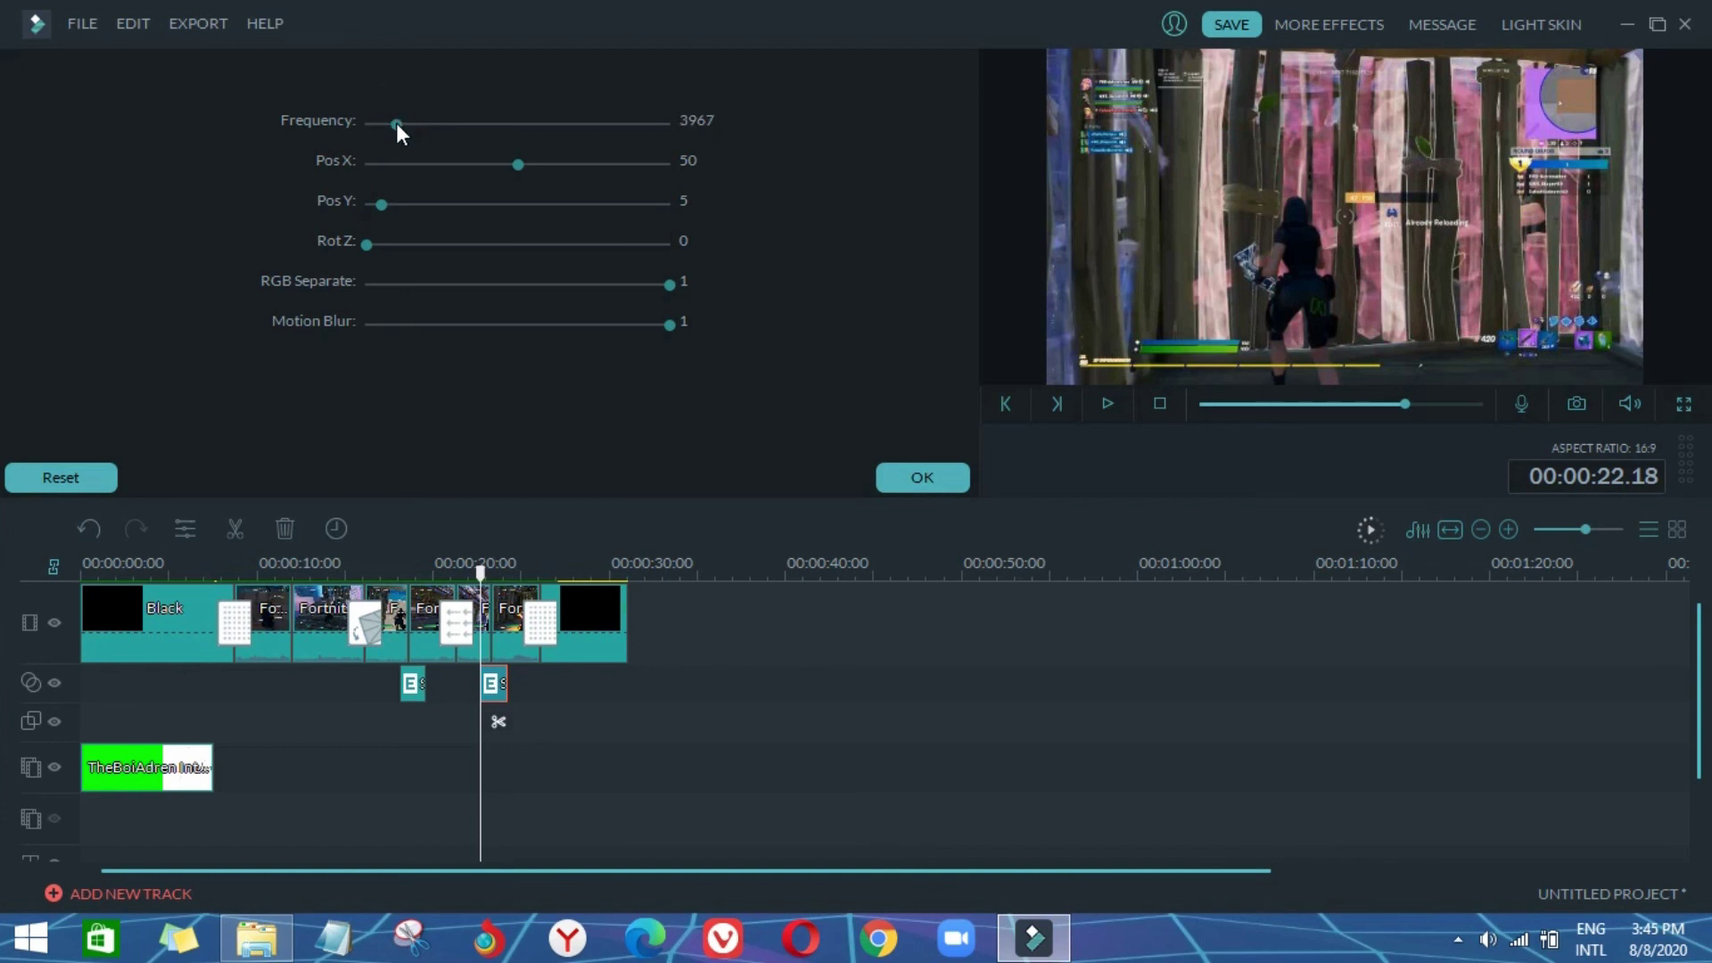
{"action": "left_click", "coordinate": [902, 480]}
{"action": "double_click", "coordinate": [411, 687]}
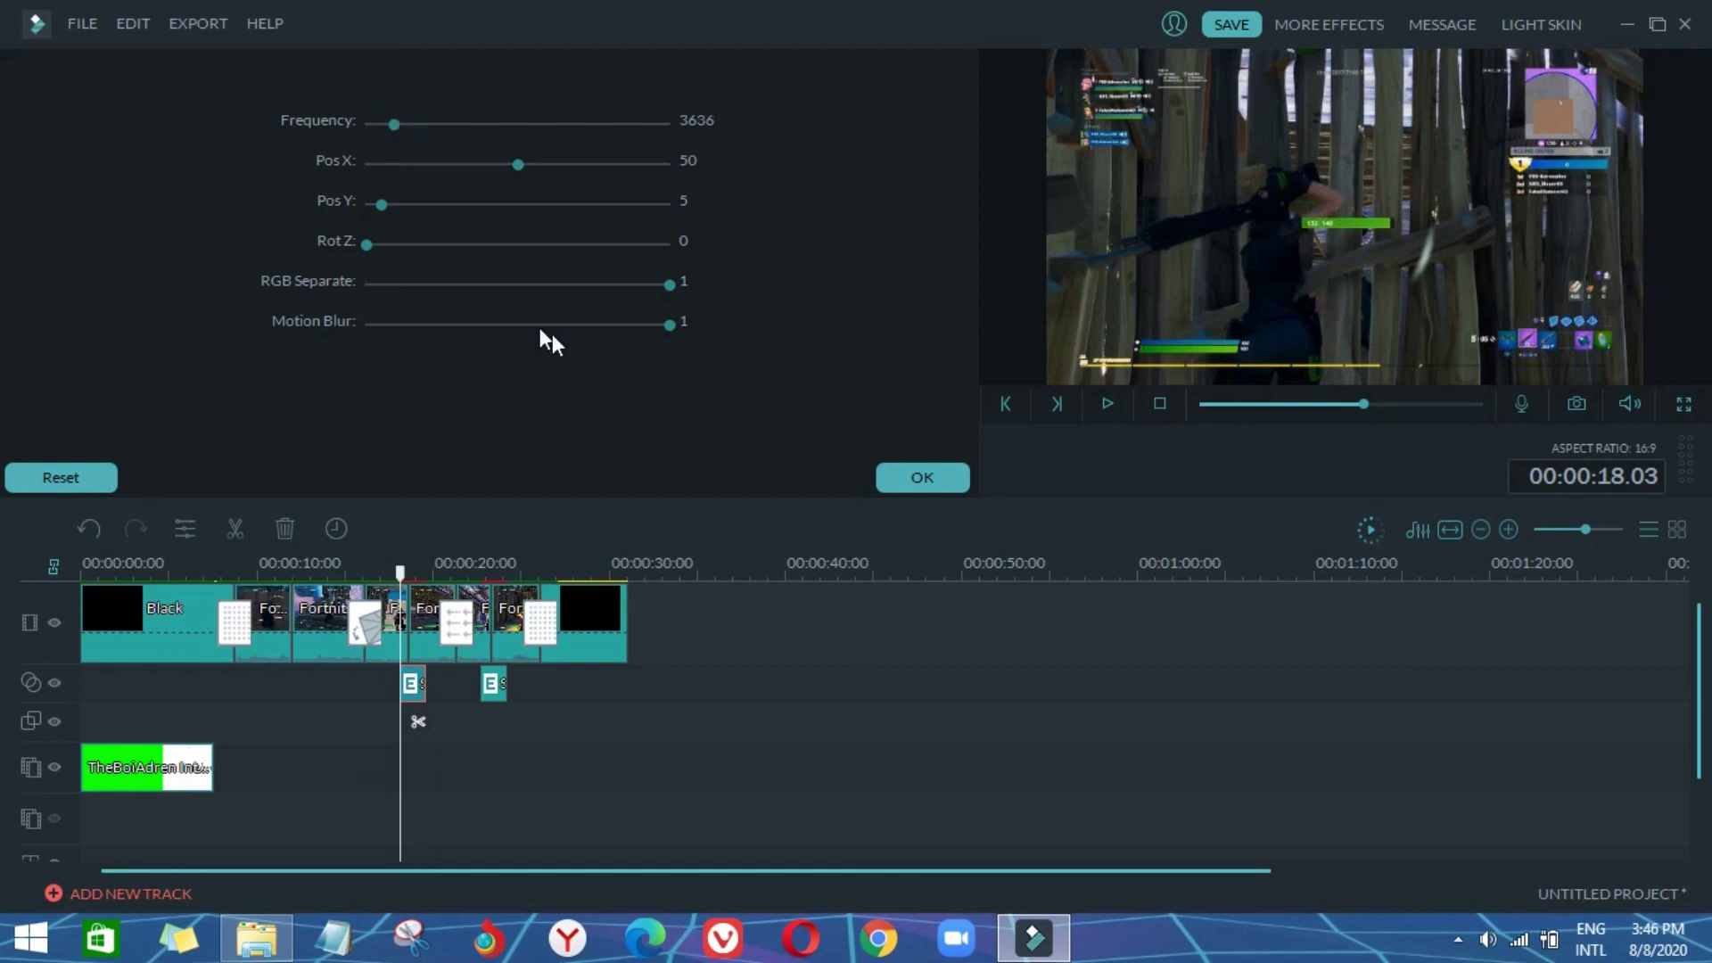
{"action": "left_click", "coordinate": [911, 478]}
Step: Play back both shake moments and the ending, from 00:00:18.03 through 00:00:26.22, to check the adjusted filters
{"action": "left_click", "coordinate": [1105, 411]}
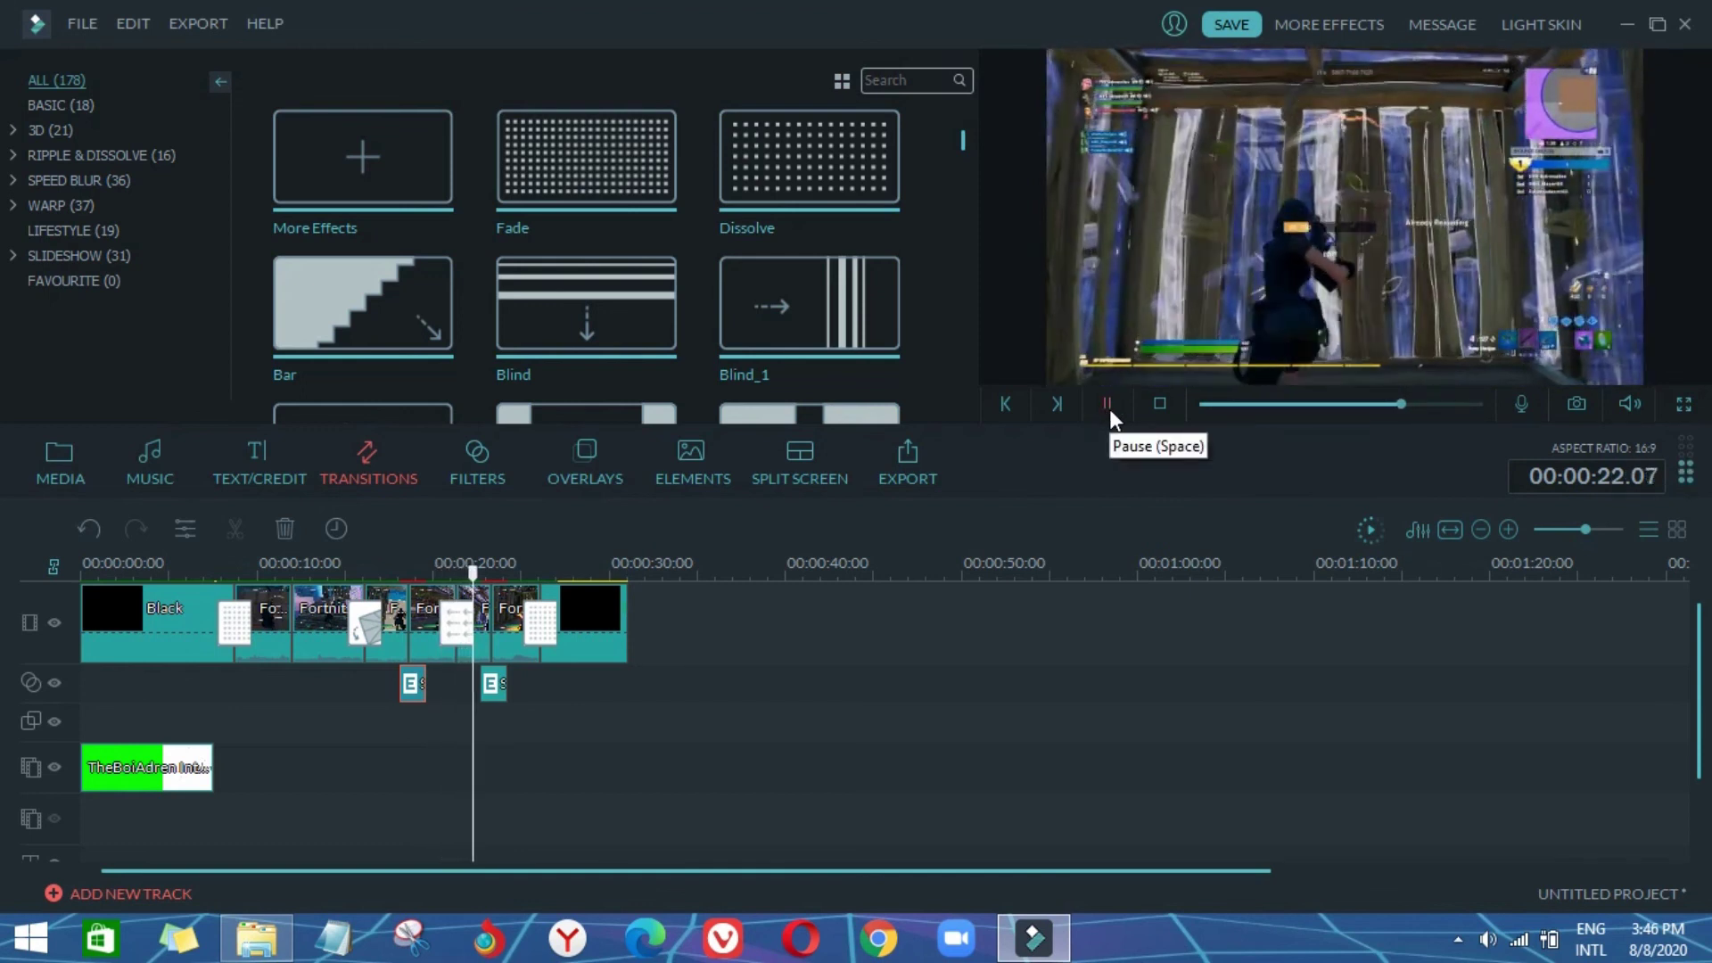
{"action": "left_click", "coordinate": [1108, 406]}
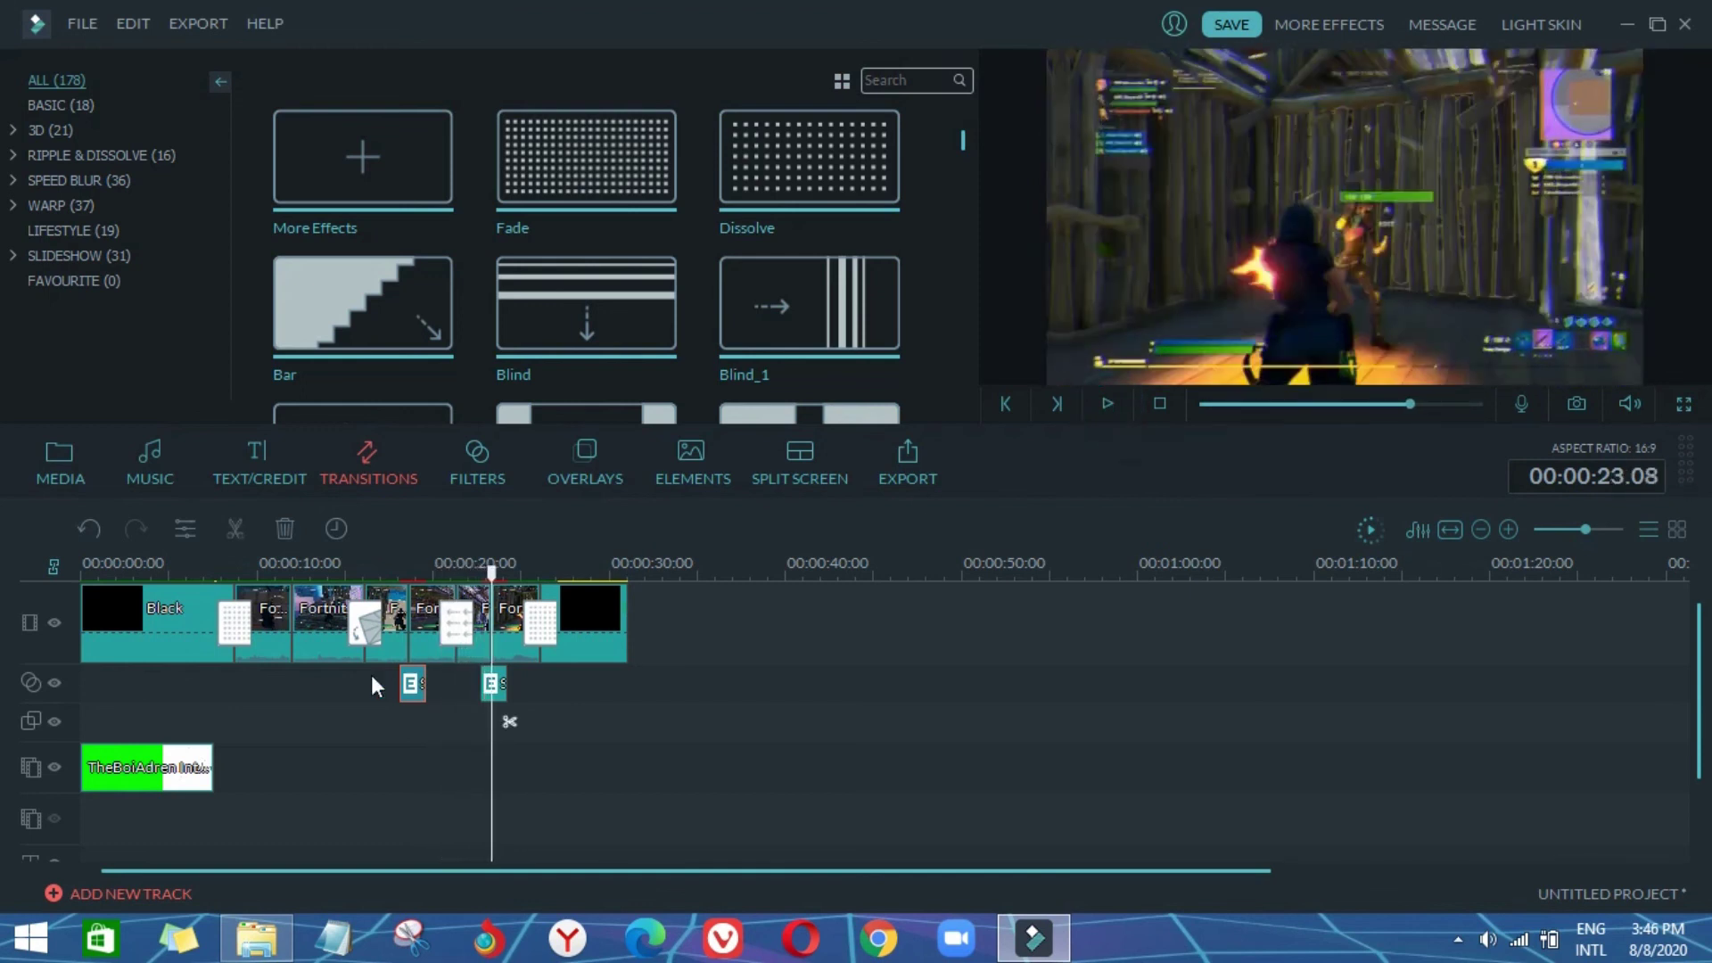
{"action": "left_click", "coordinate": [473, 581]}
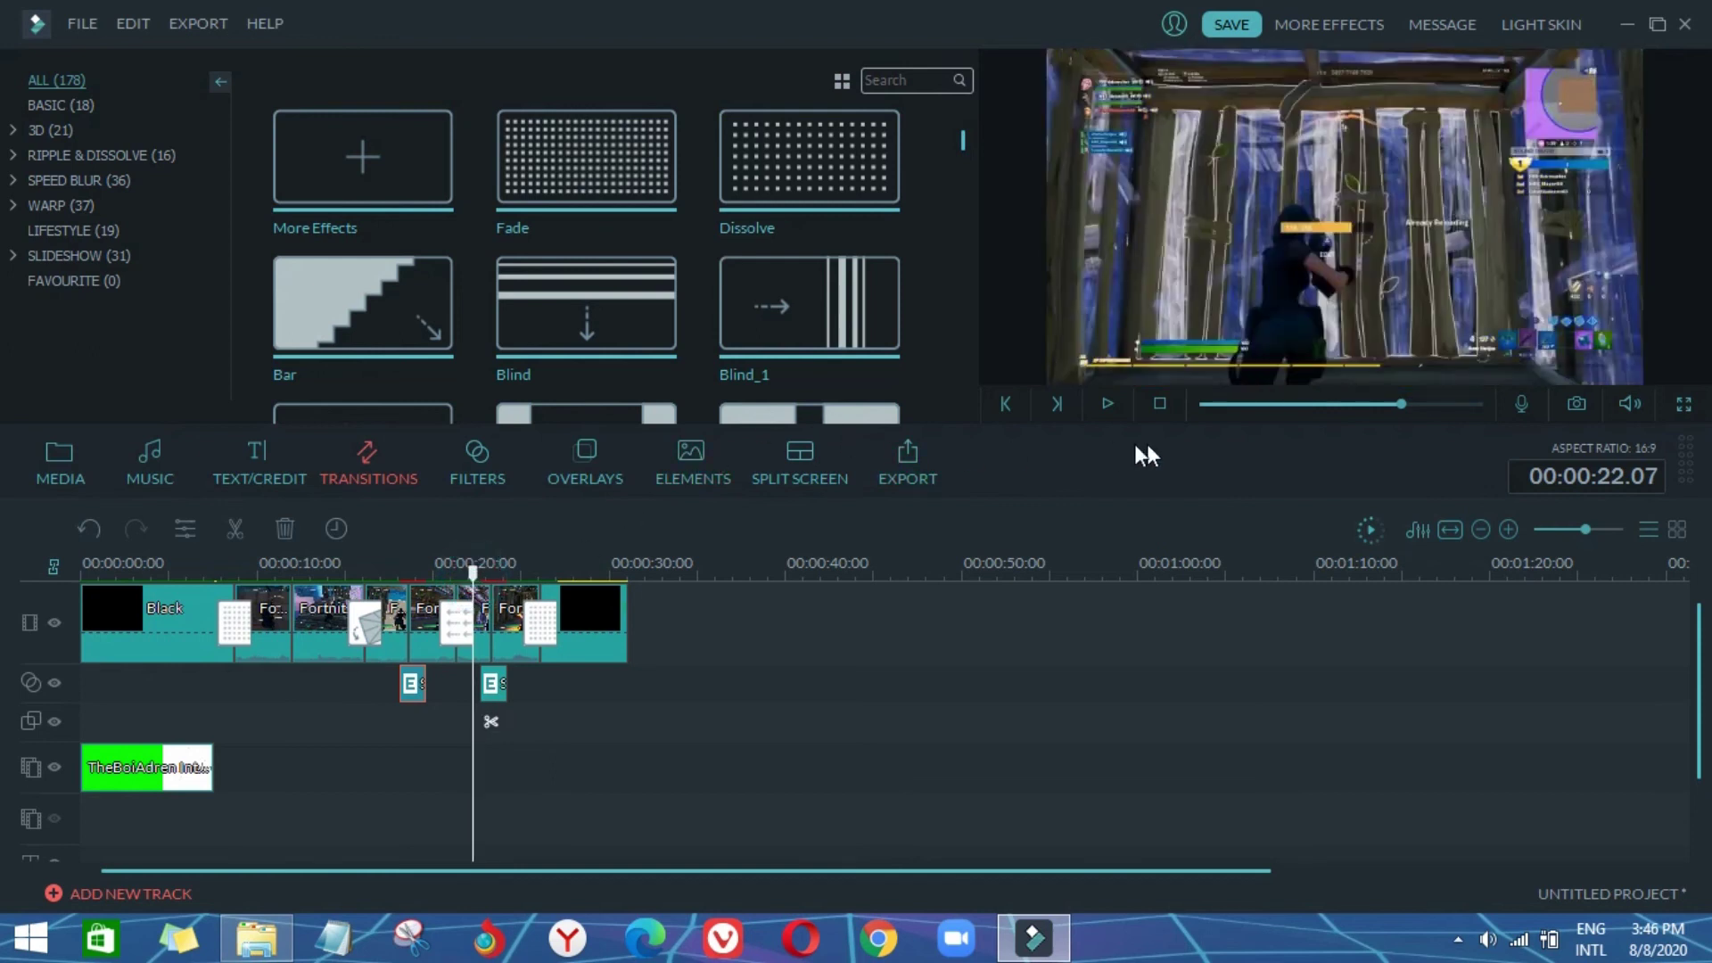
{"action": "left_click", "coordinate": [1109, 404]}
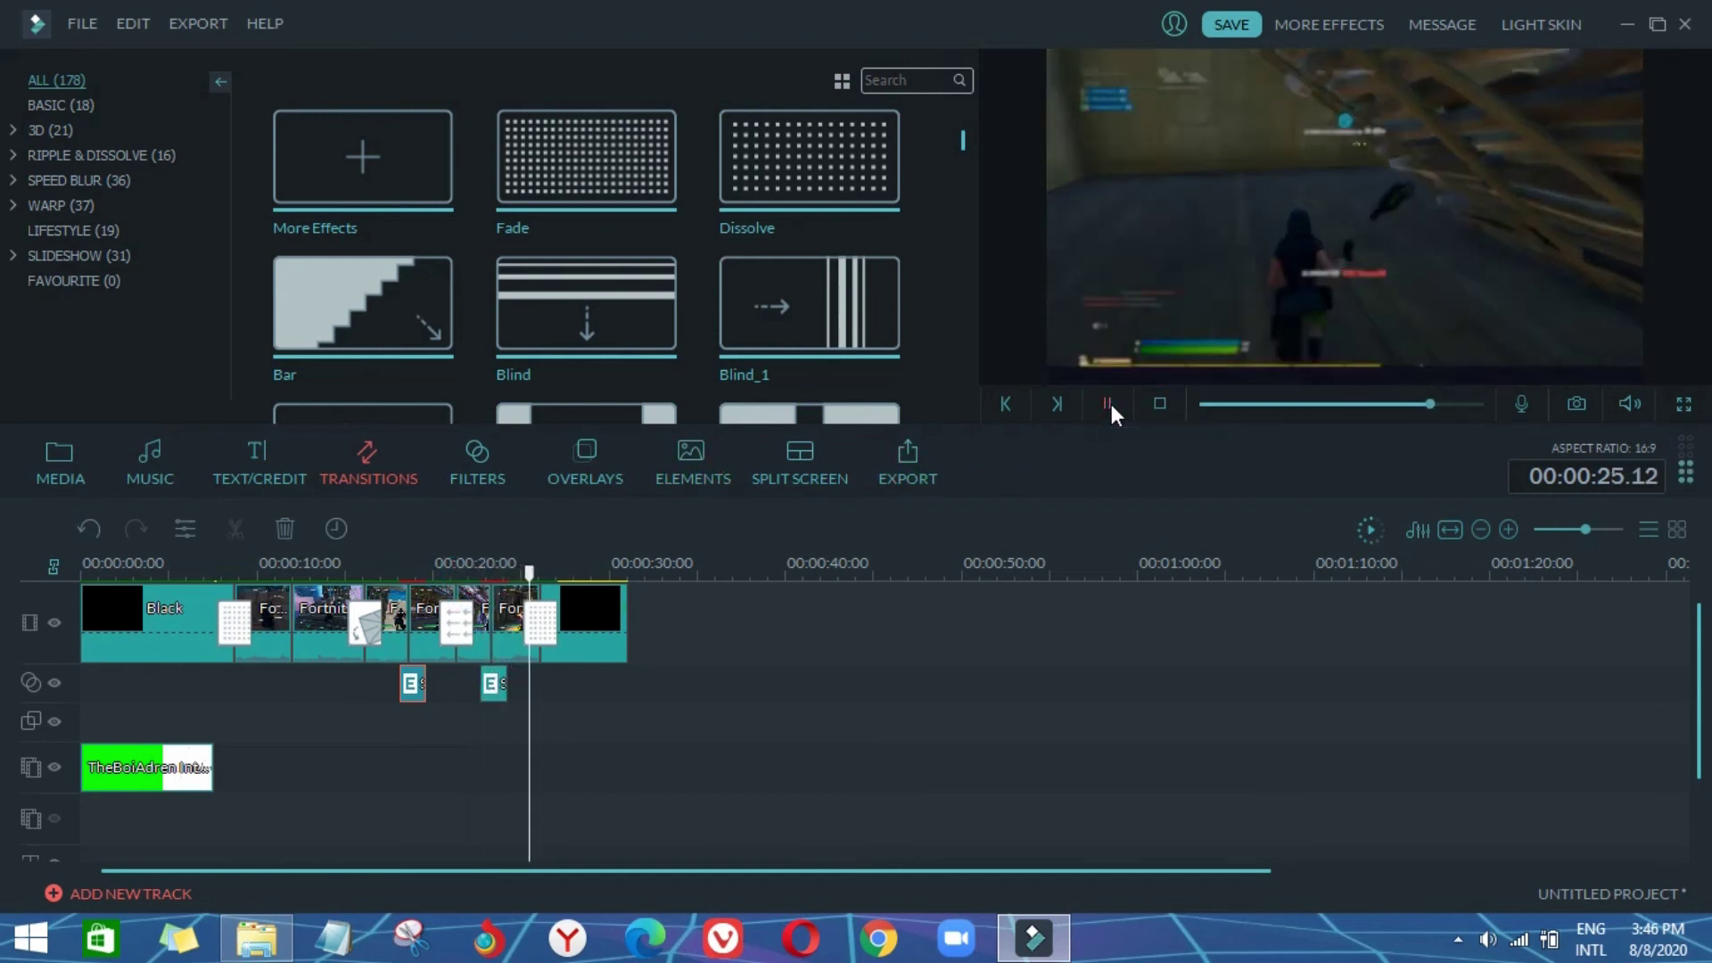
{"action": "left_click", "coordinate": [1109, 404]}
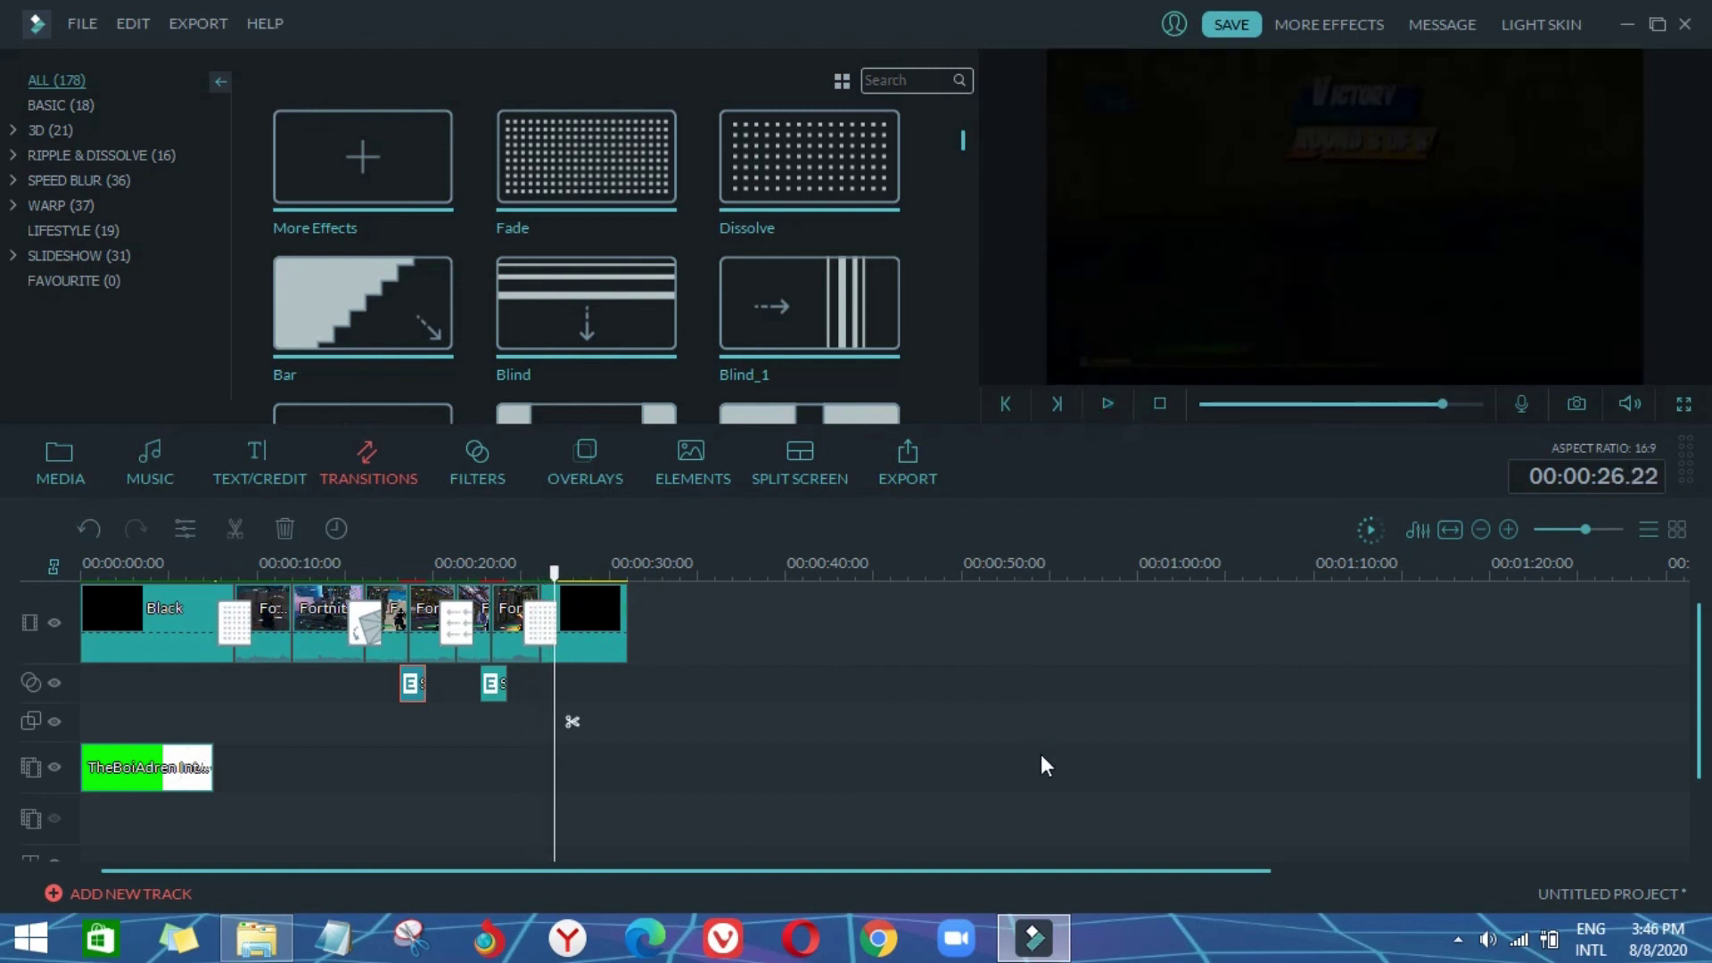